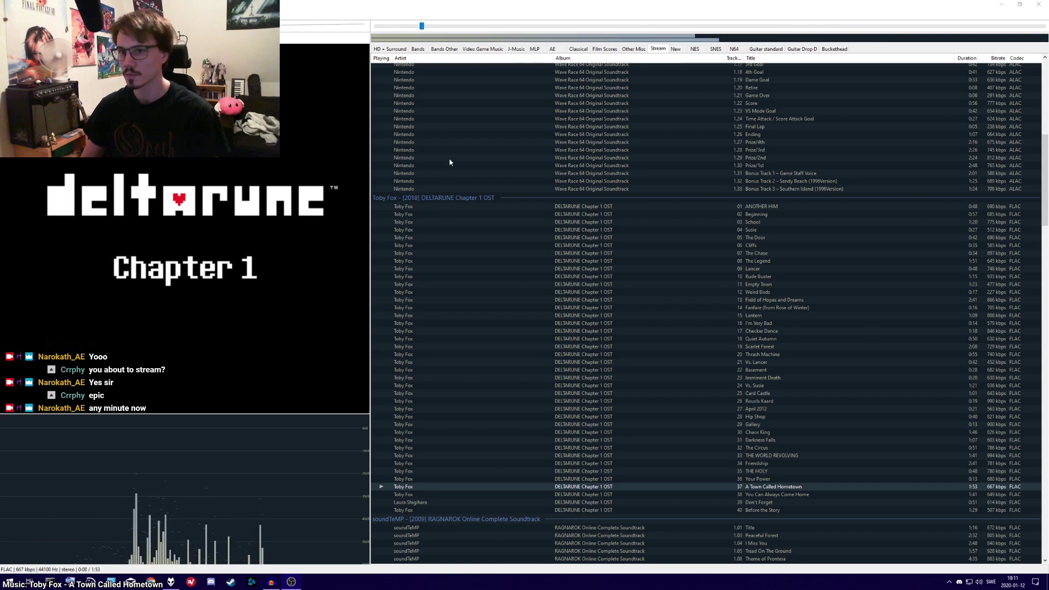
- Launch Adobe Premiere Pro 2019 and open the recent project Top 20
left_click(9, 582)
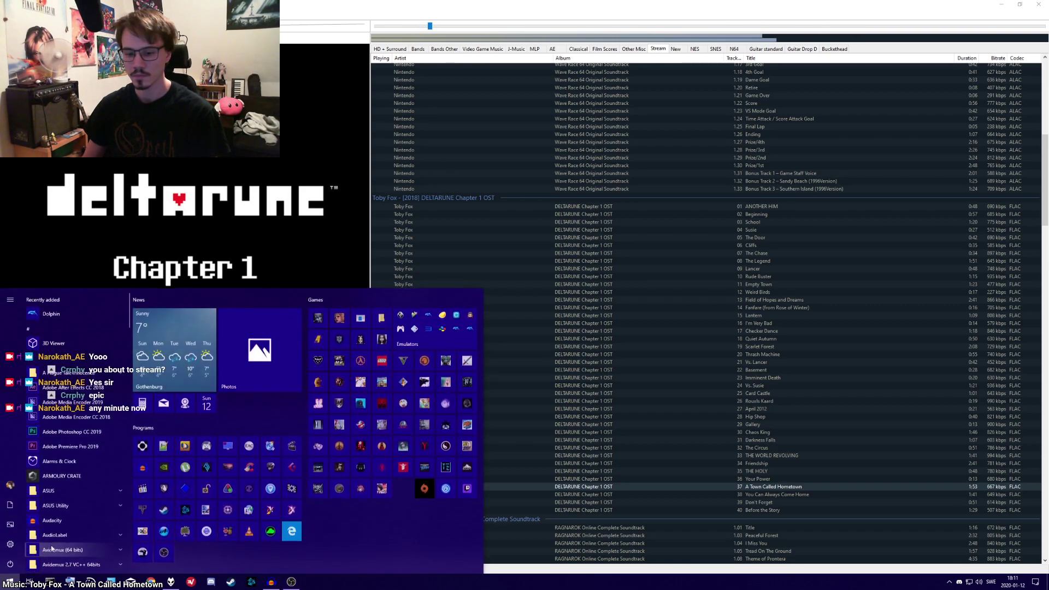
left_click(81, 450)
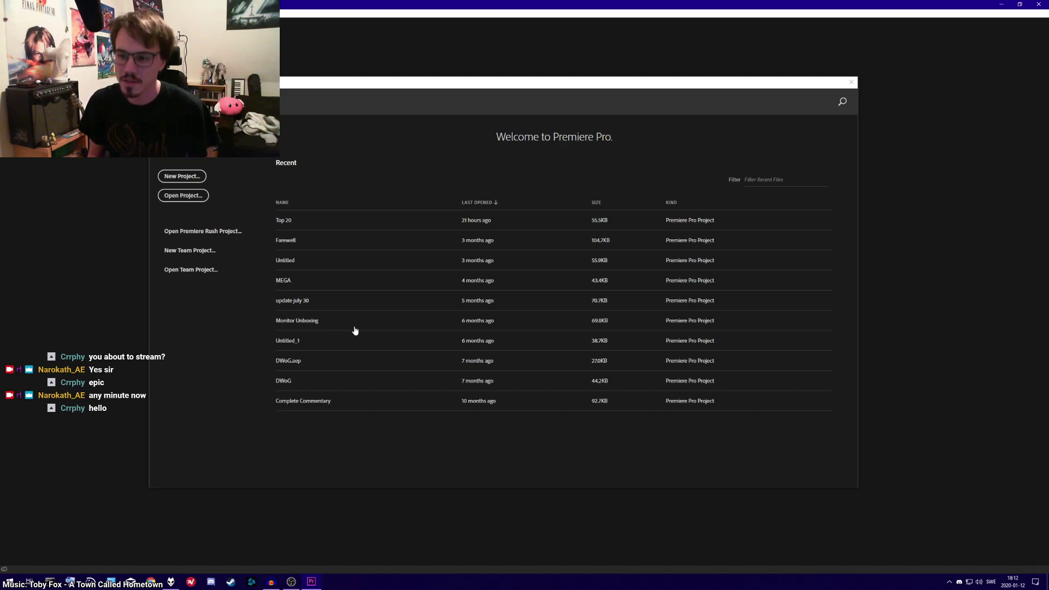
left_click(290, 220)
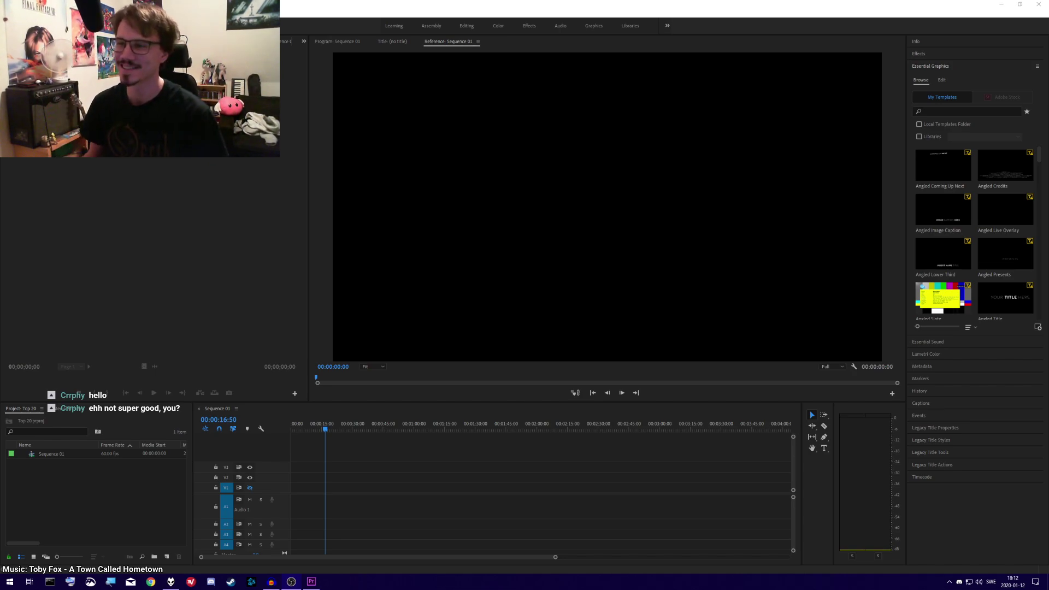
left_click(150, 315)
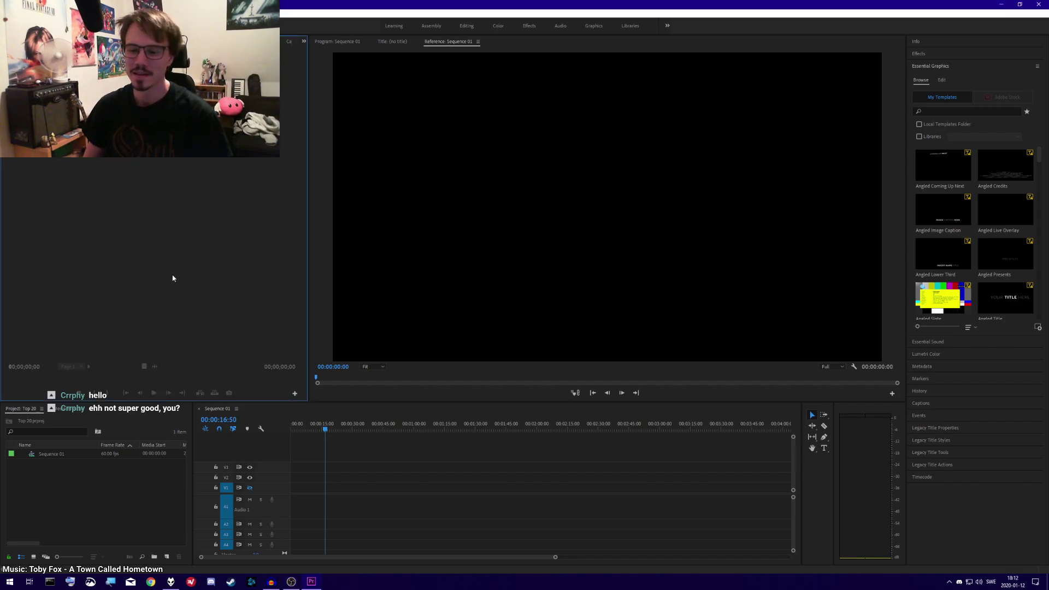
left_click(107, 478)
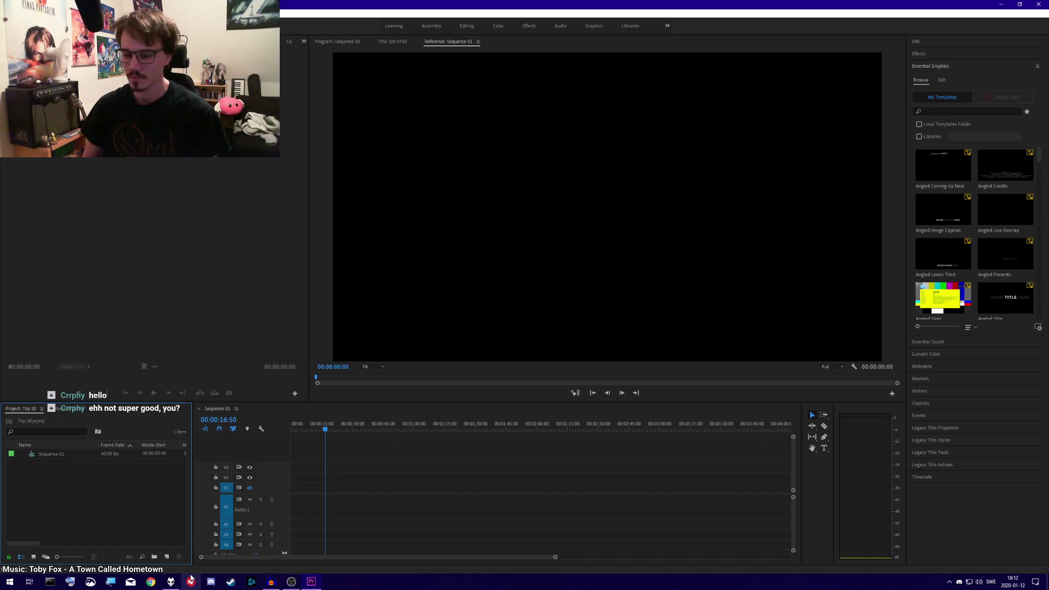
- Open File Explorer and look through the Recordings folder, including its LocalRecording and GeForce Experience subfolders
key("super+e")
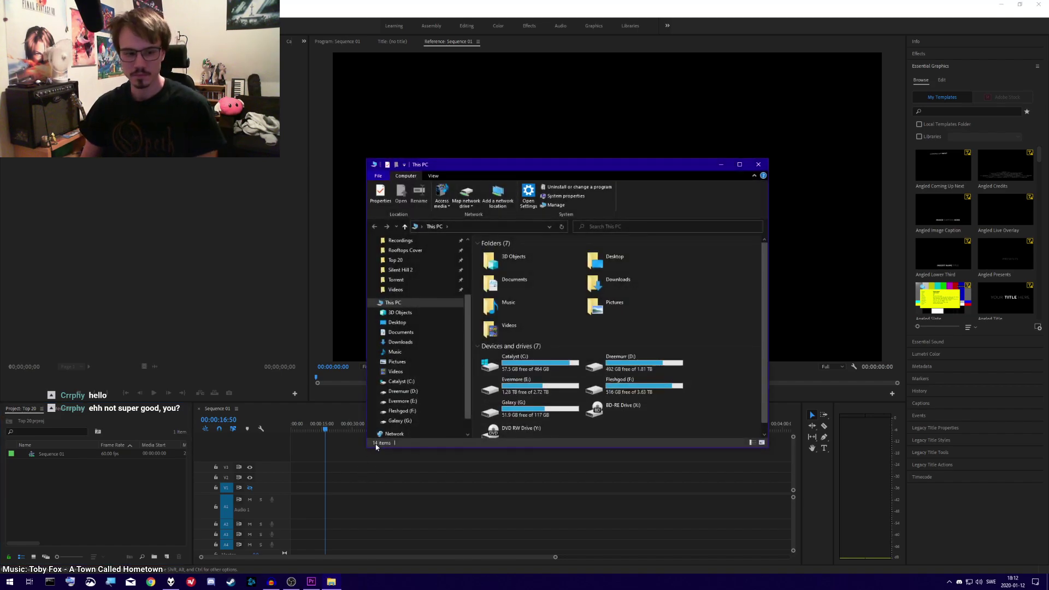
scroll(415, 288, "up", 2)
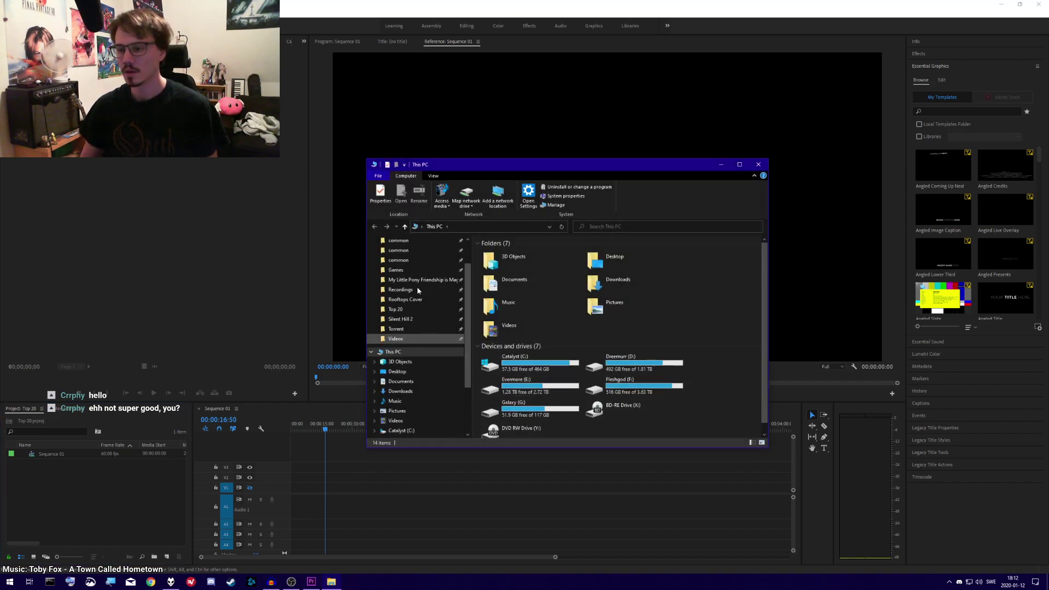
left_click(408, 293)
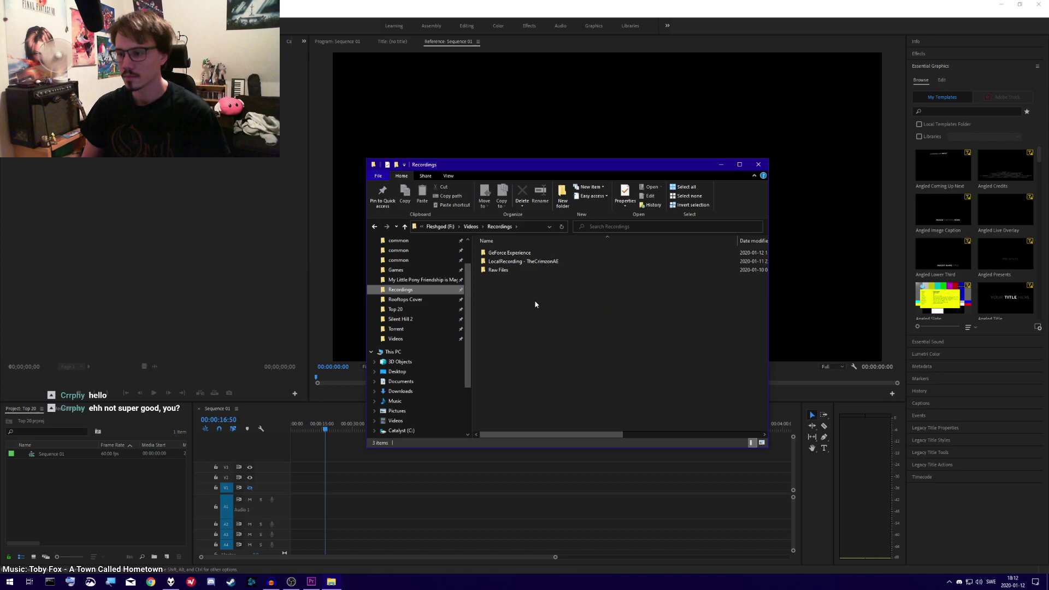
double_click(513, 263)
key("alt+Left")
double_click(513, 253)
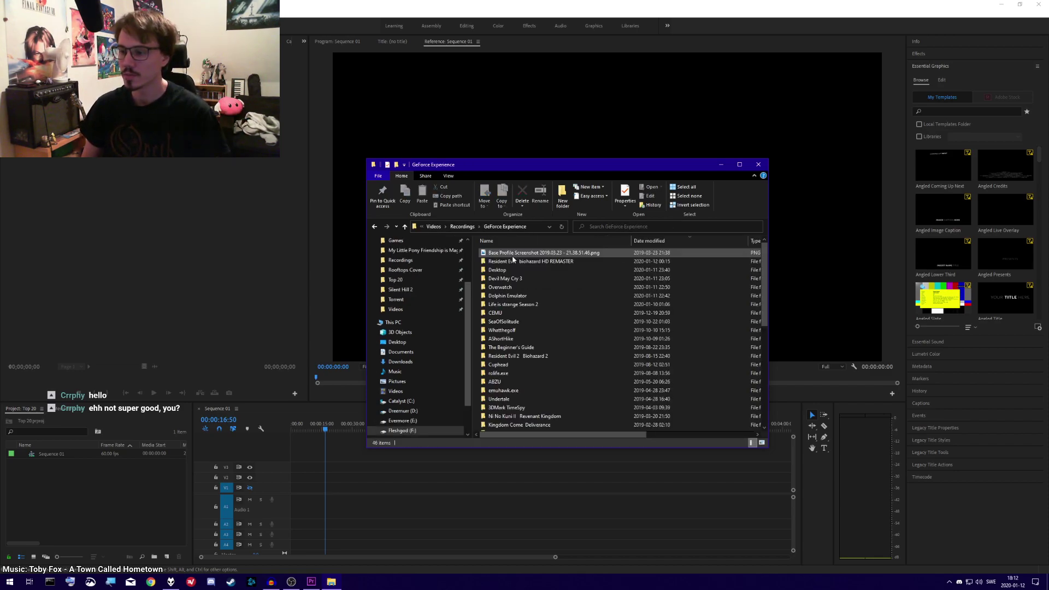
key("alt+Left")
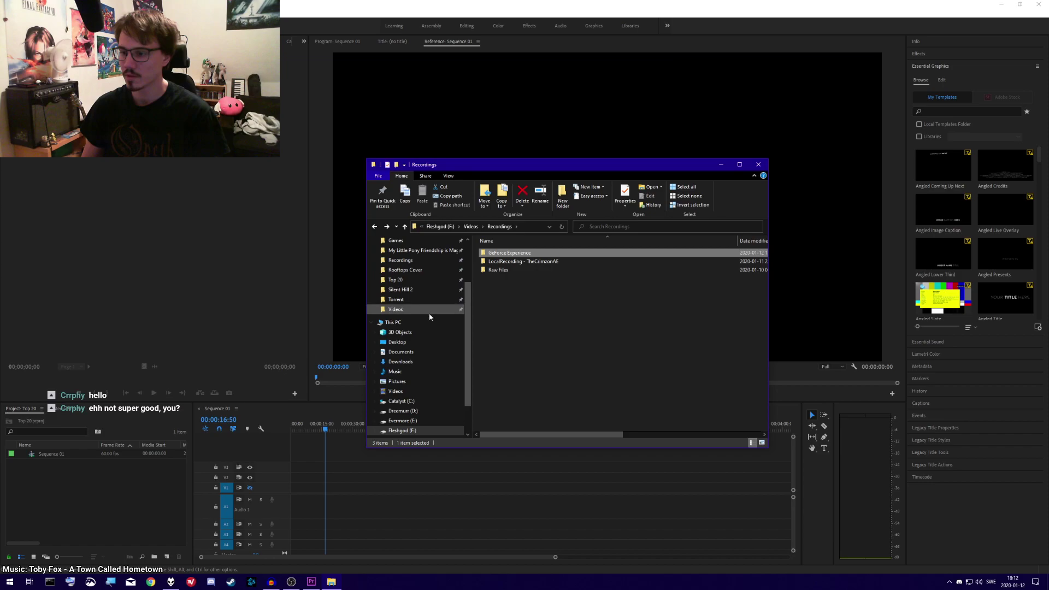
- Go to the Top 20 folder and check the files in its Audio and Video subfolders
left_click(398, 281)
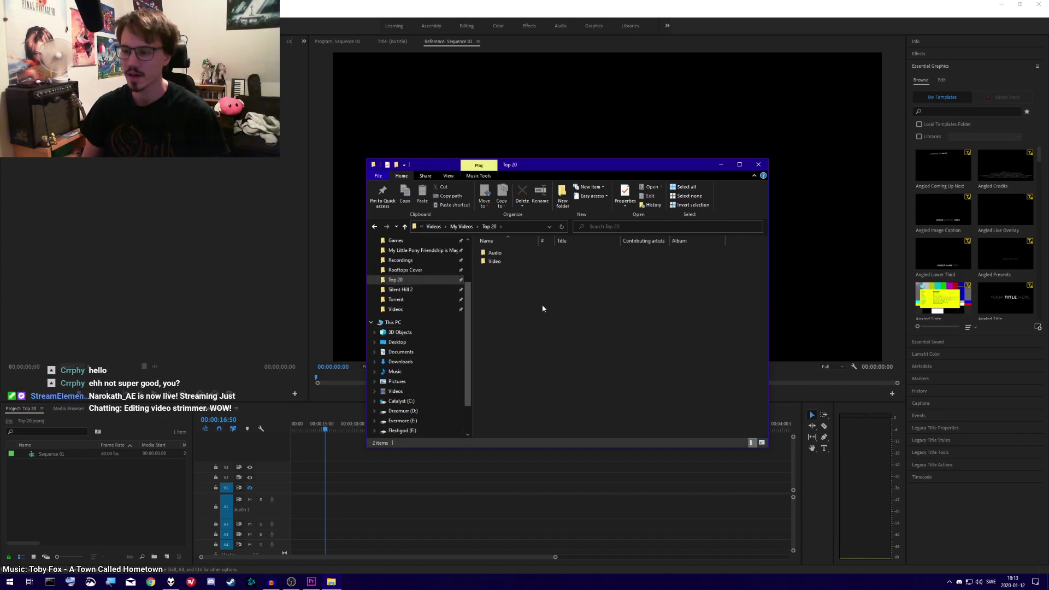
double_click(495, 253)
scroll(500, 267, "down", 3)
key("alt+Up")
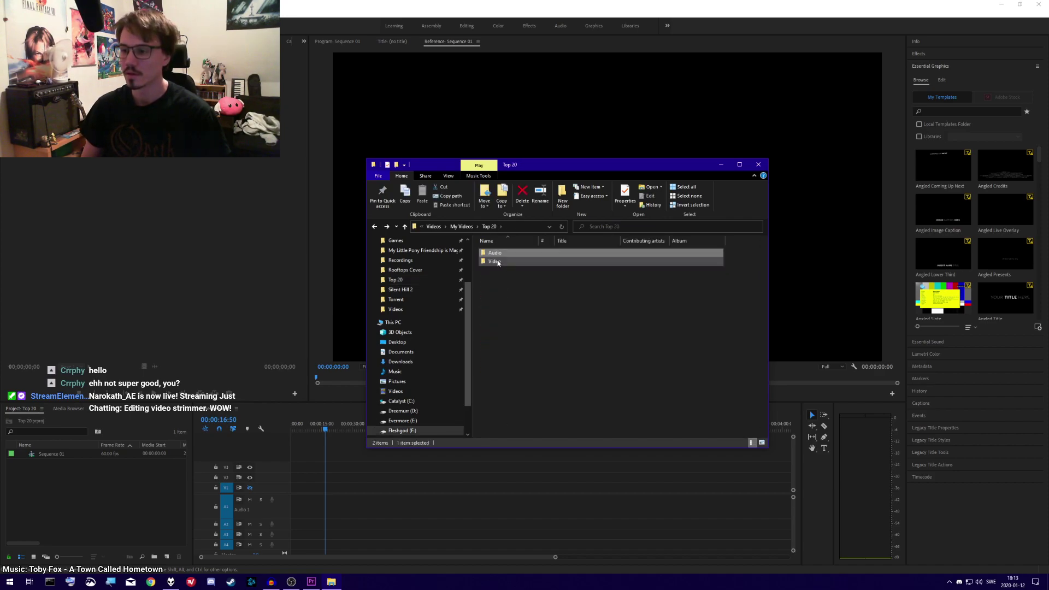
double_click(496, 261)
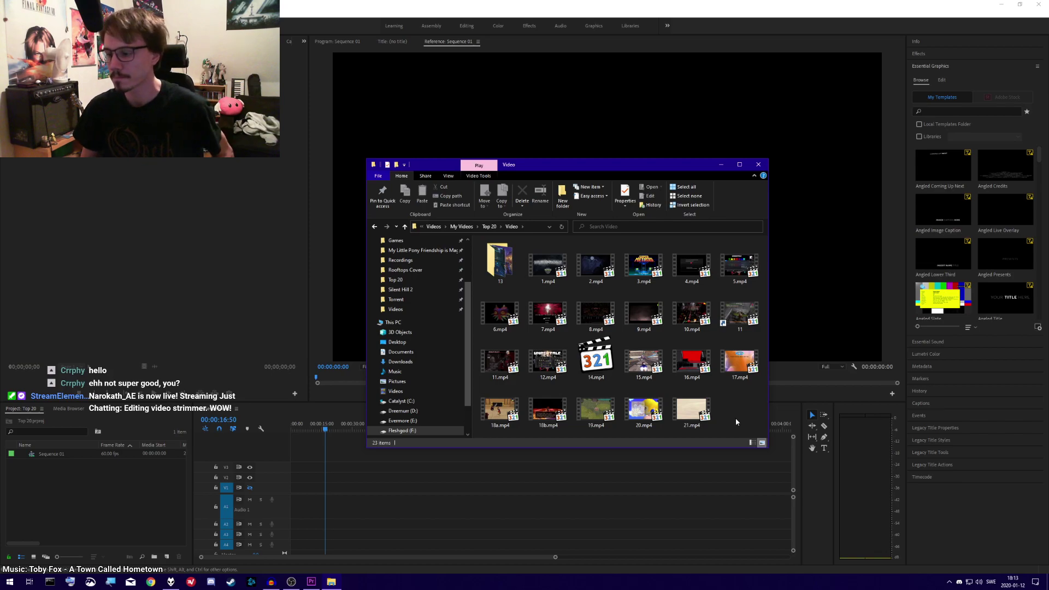
left_click_drag(738, 414, 499, 262)
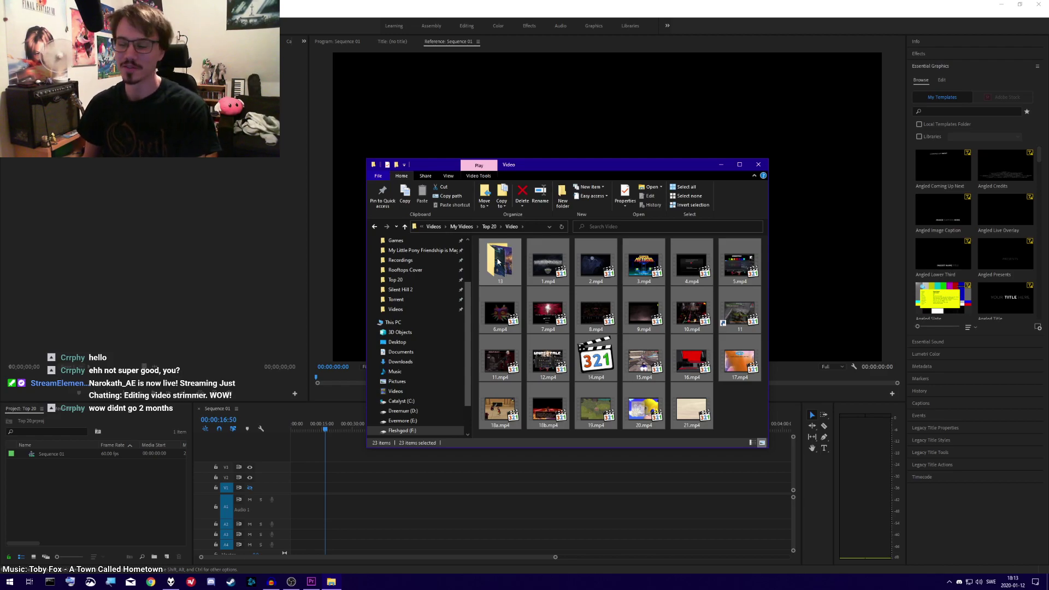
left_click(740, 415)
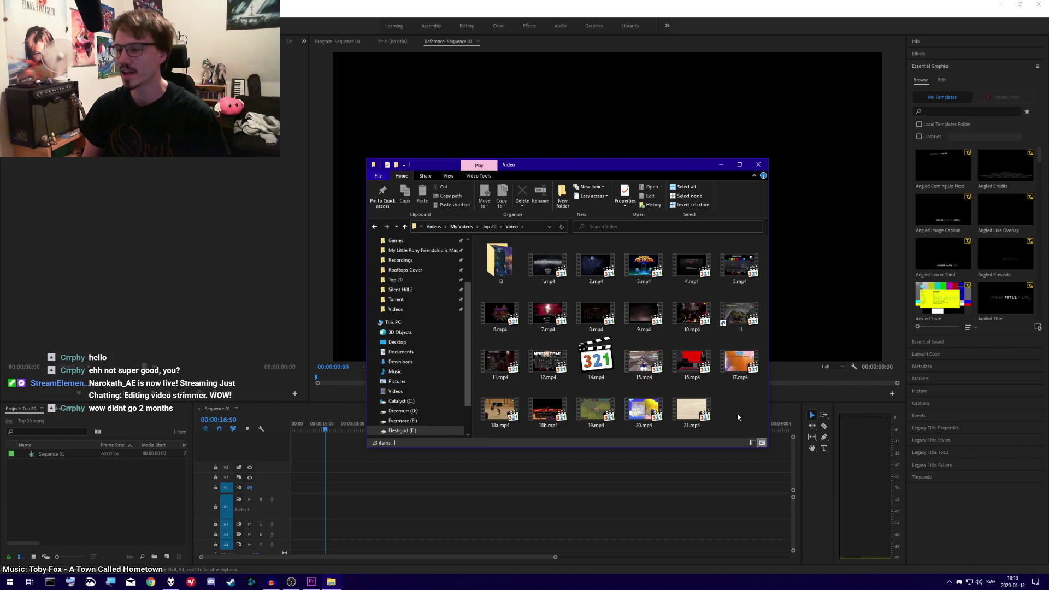
left_click_drag(737, 413, 481, 240)
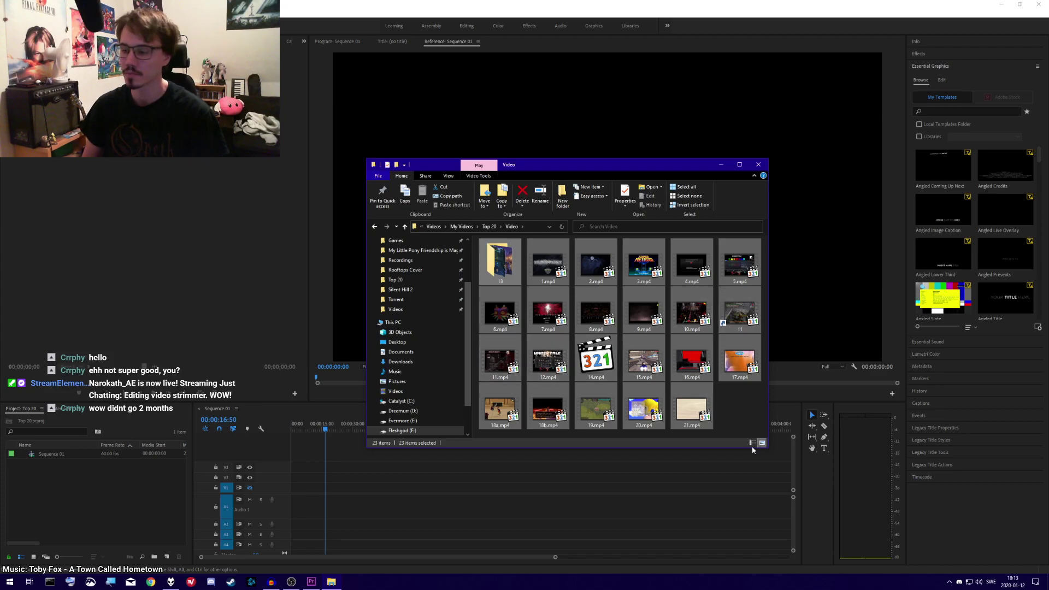
left_click(737, 408)
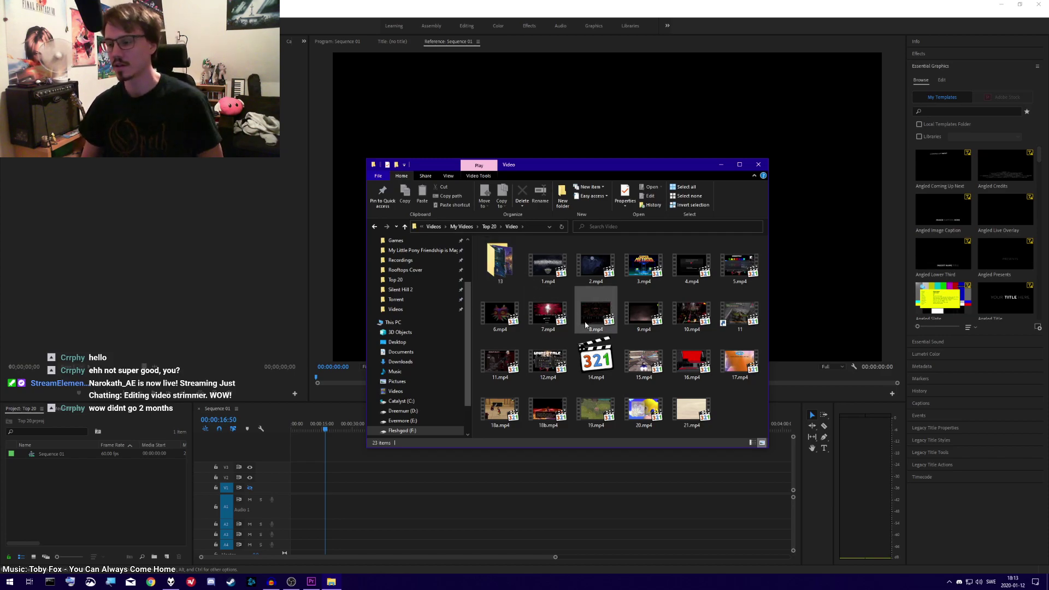
key("BackSpace")
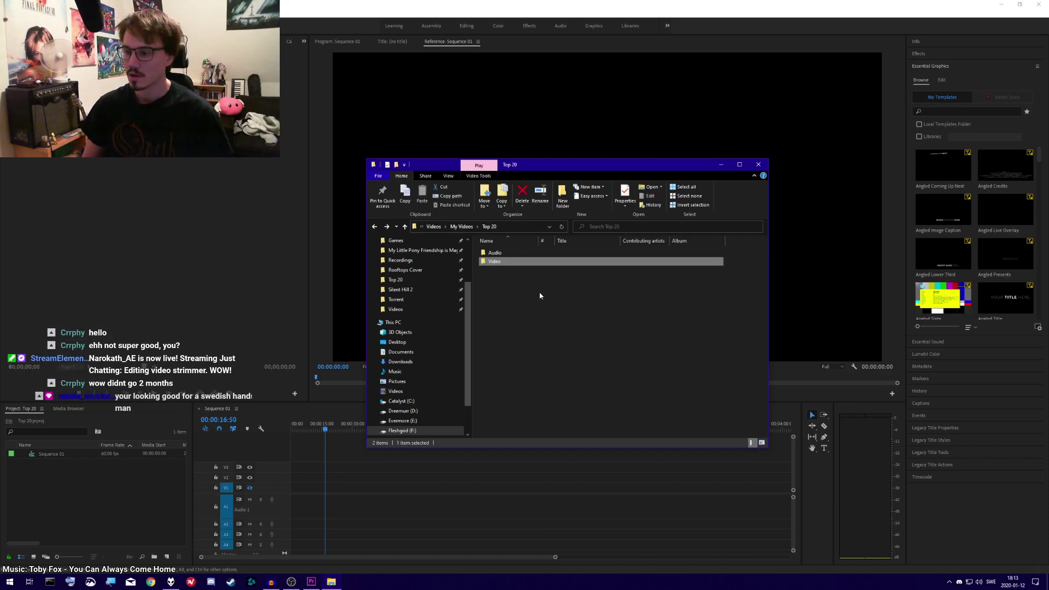
double_click(506, 253)
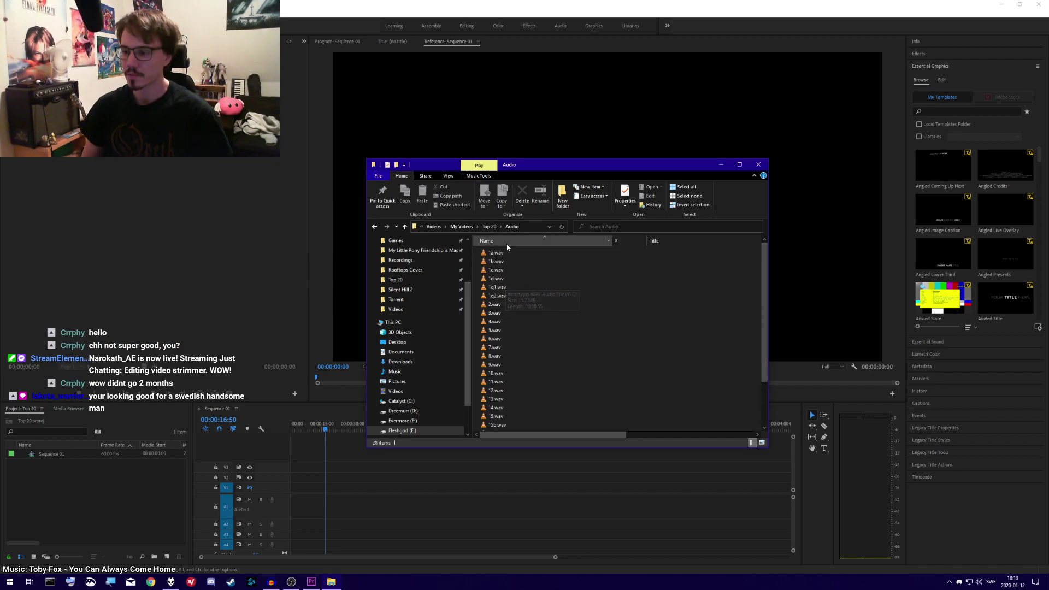
key("BackSpace")
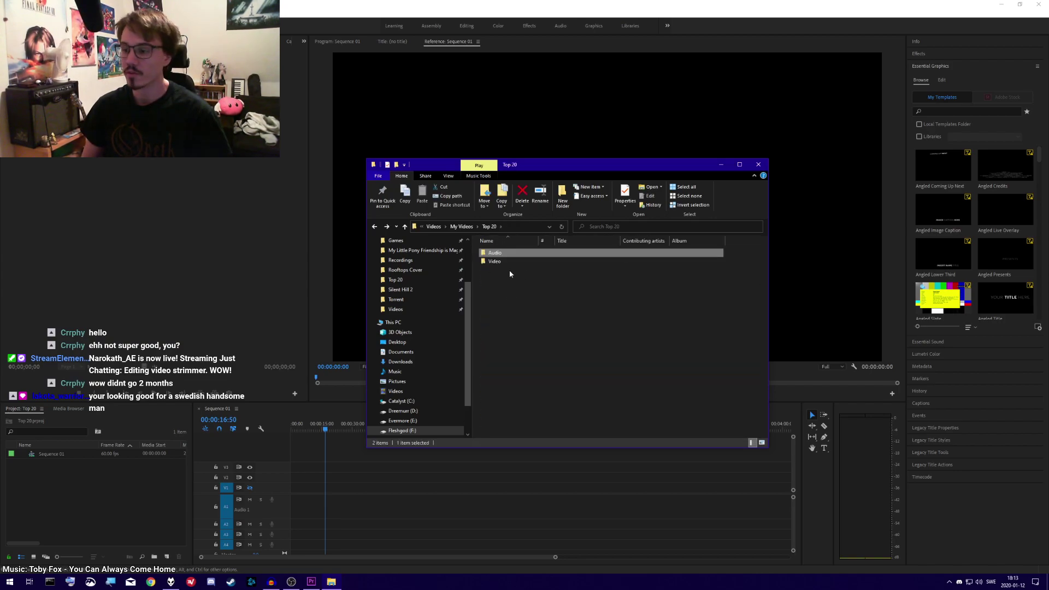
- Import the Audio and Video folders from the Top 20 folder into the Premiere Pro project, and minimize File Explorer
key("ctrl+a")
left_click_drag(494, 261, 109, 490)
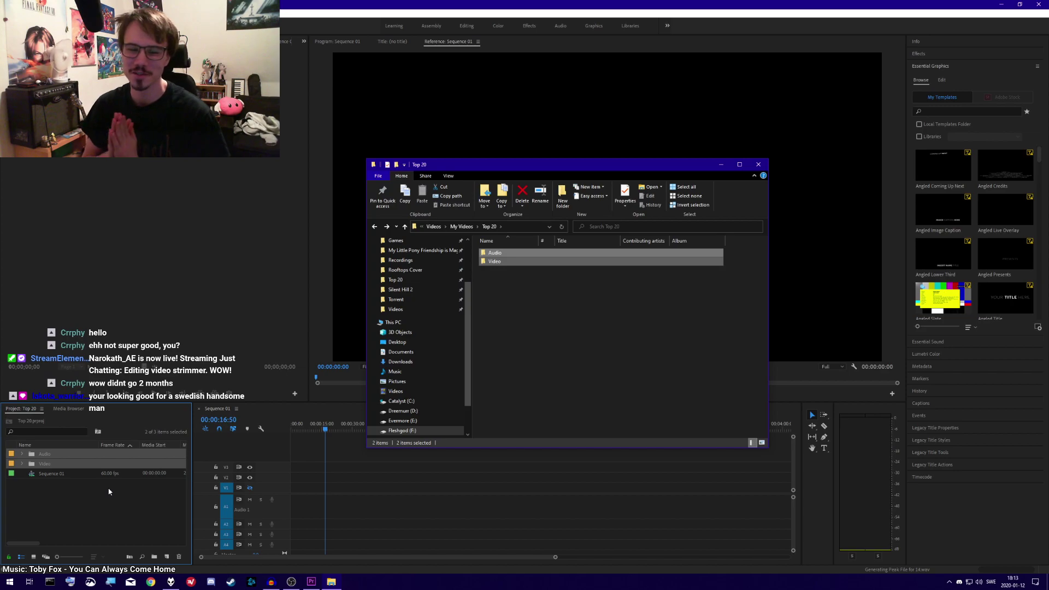
left_click(629, 309)
left_click(721, 167)
left_click(27, 508)
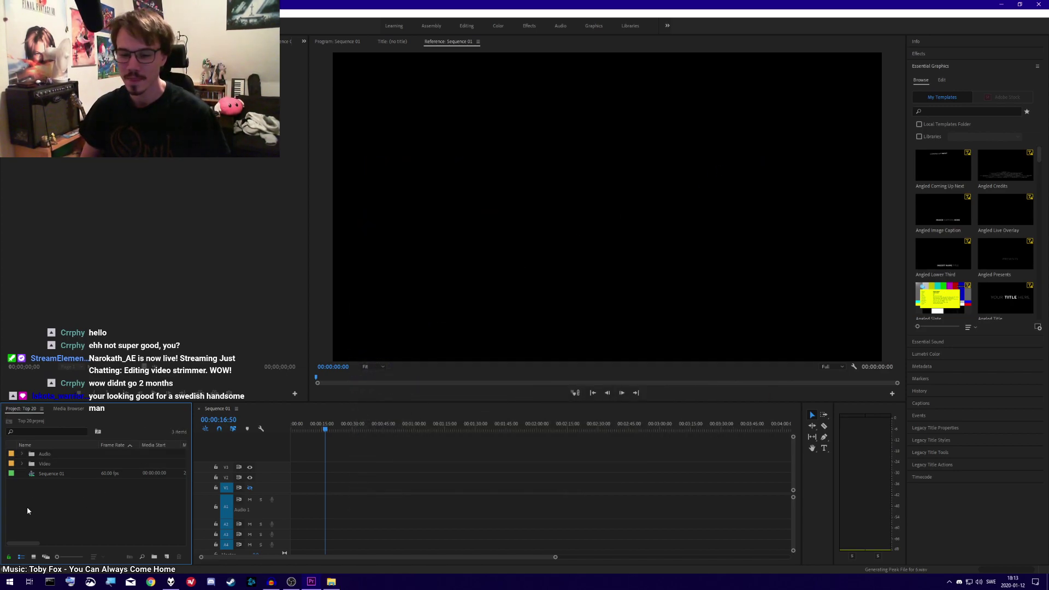
- Glance at the Audio bin's contents, collapse it again, and return the playhead to the start of Sequence 01
left_click(21, 464)
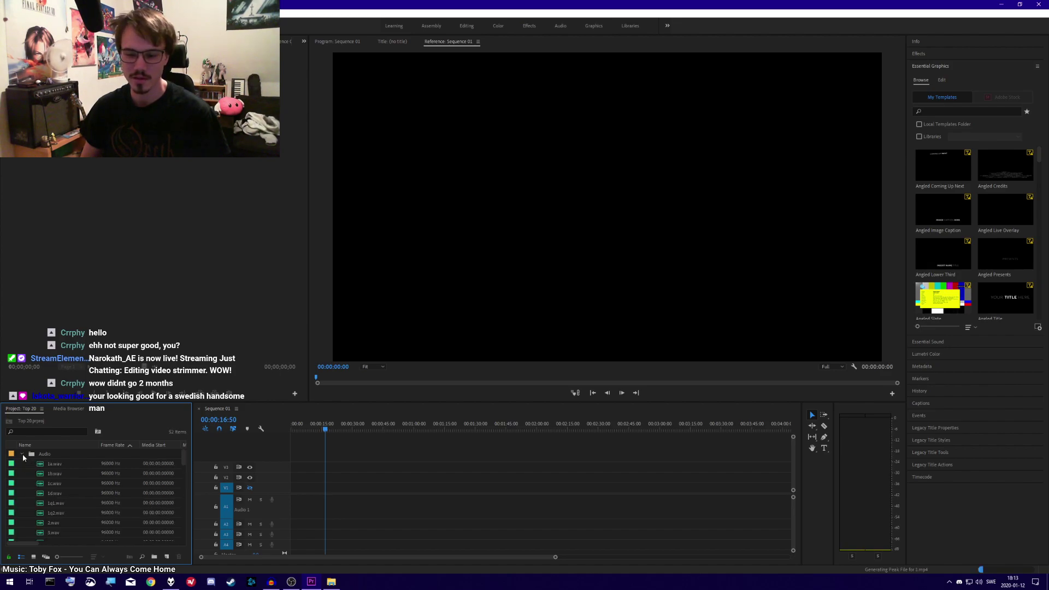
left_click(22, 463)
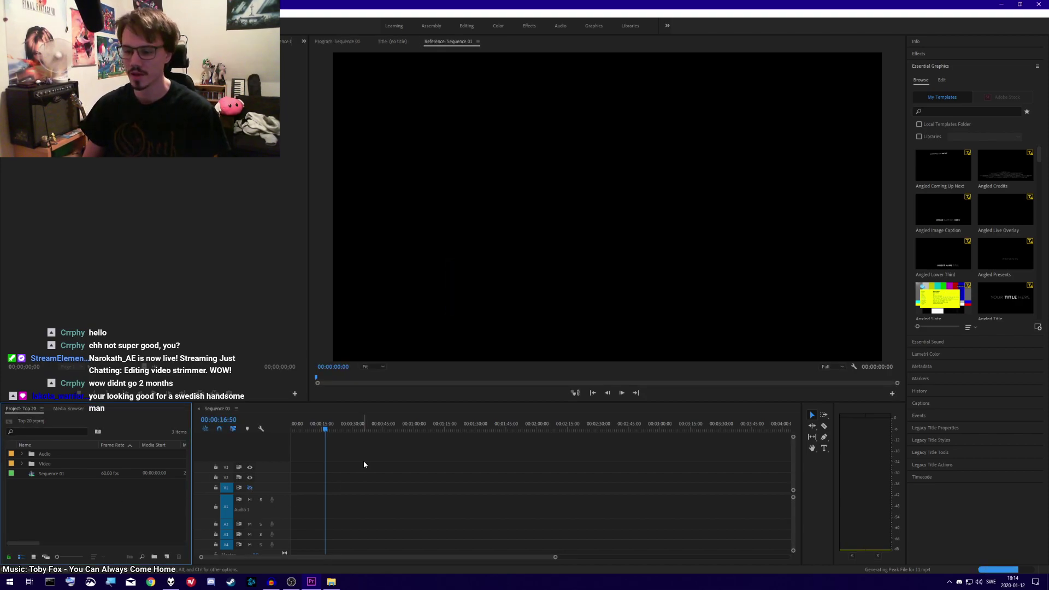
left_click(316, 438)
key("Home")
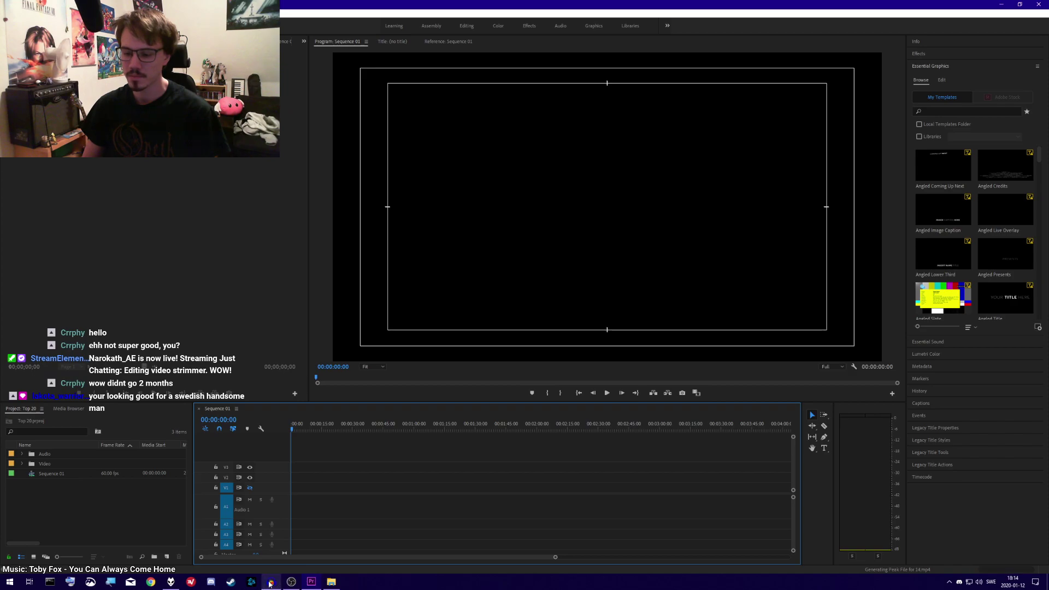
left_click(304, 581)
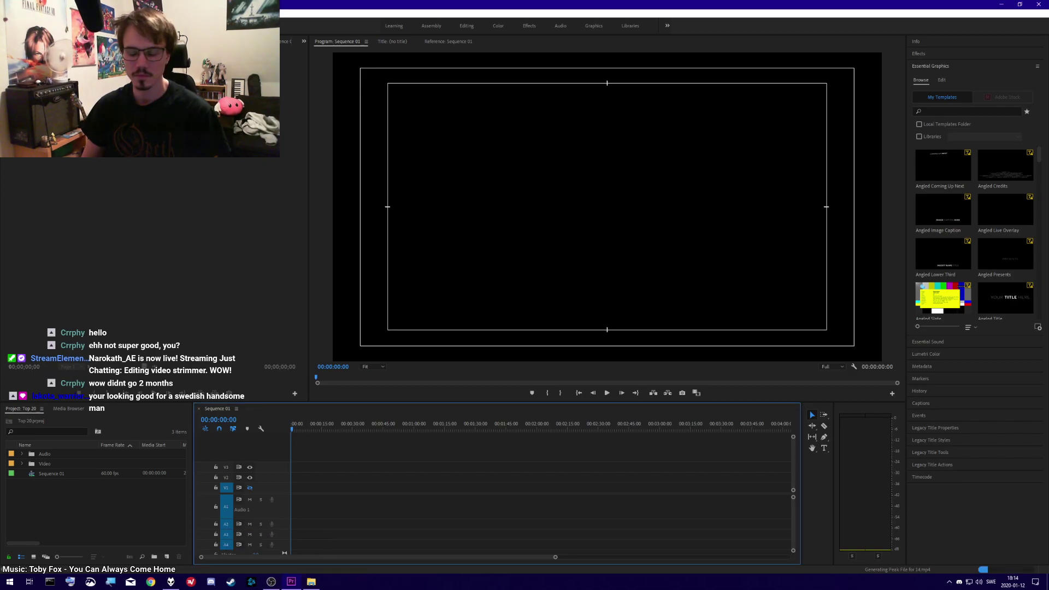
- Expand the Audio bin in the project and look through its WAV clips
left_click(66, 478)
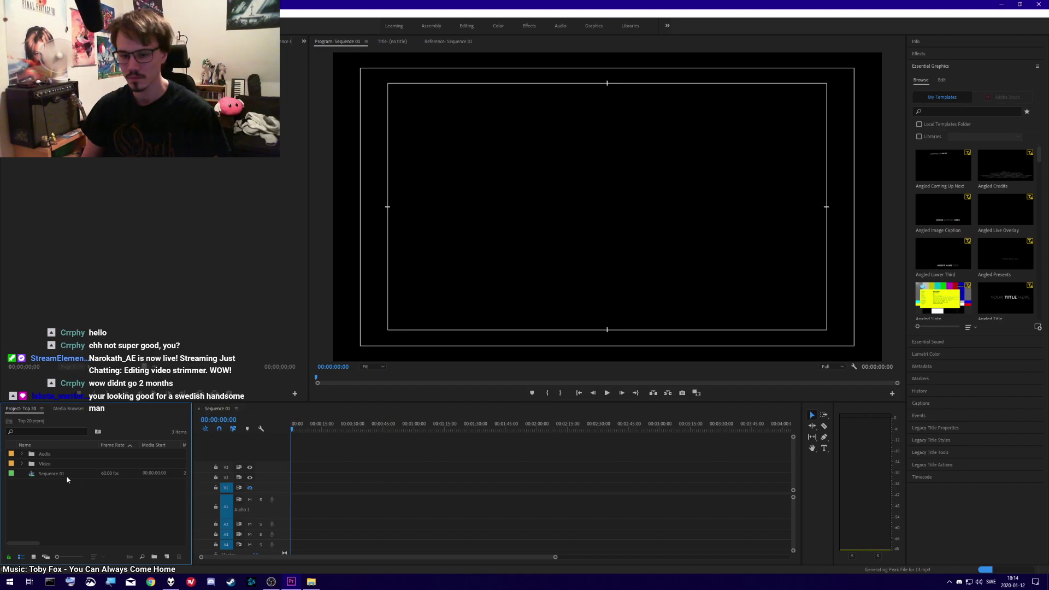
left_click(21, 463)
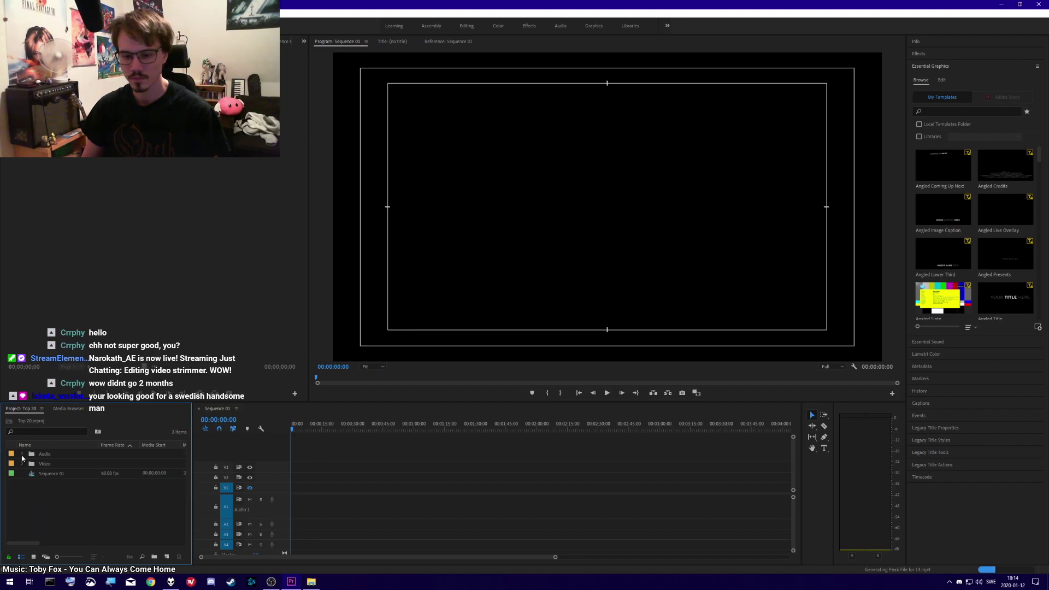
scroll(76, 484, "down", 1)
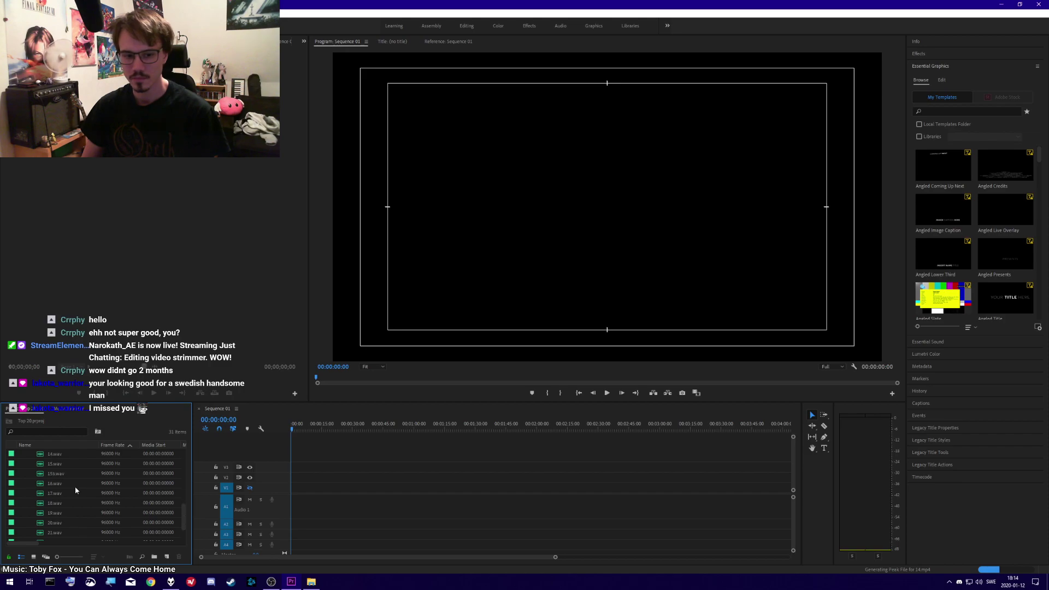
scroll(75, 487, "down", 5)
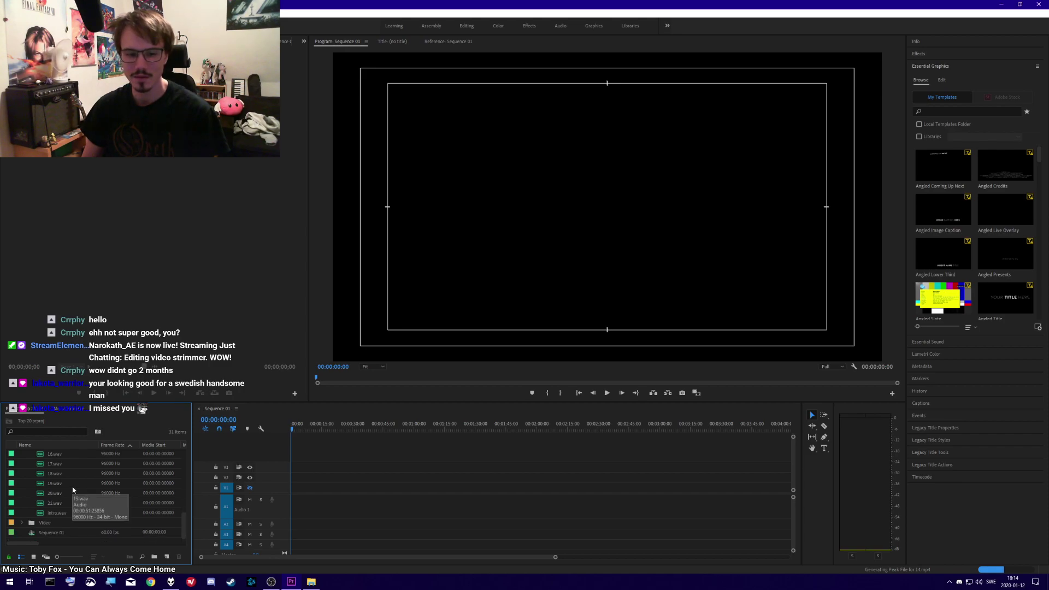
scroll(73, 486, "up", 6)
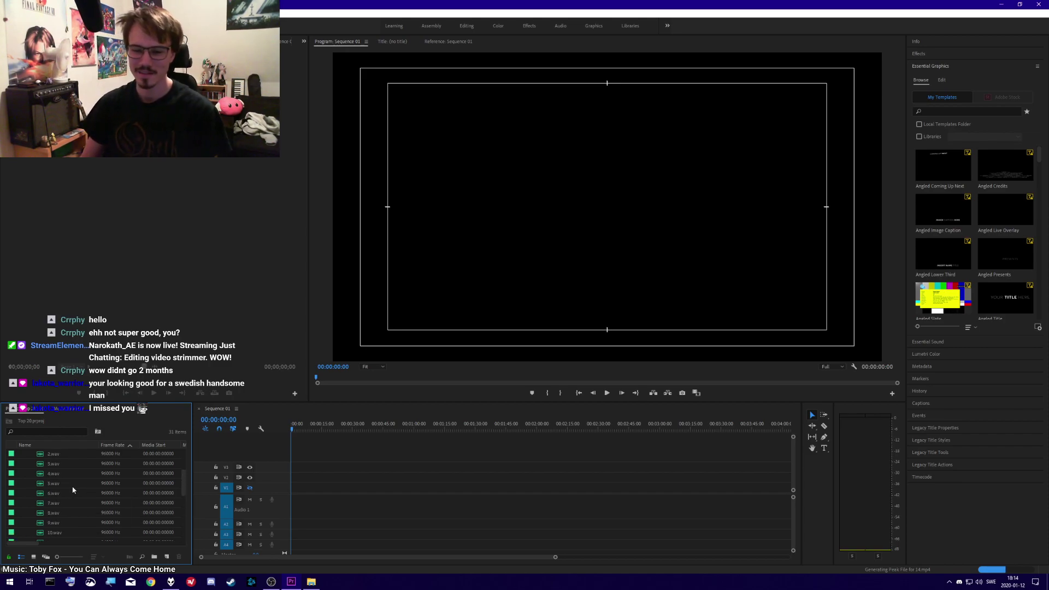
scroll(70, 476, "up", 1)
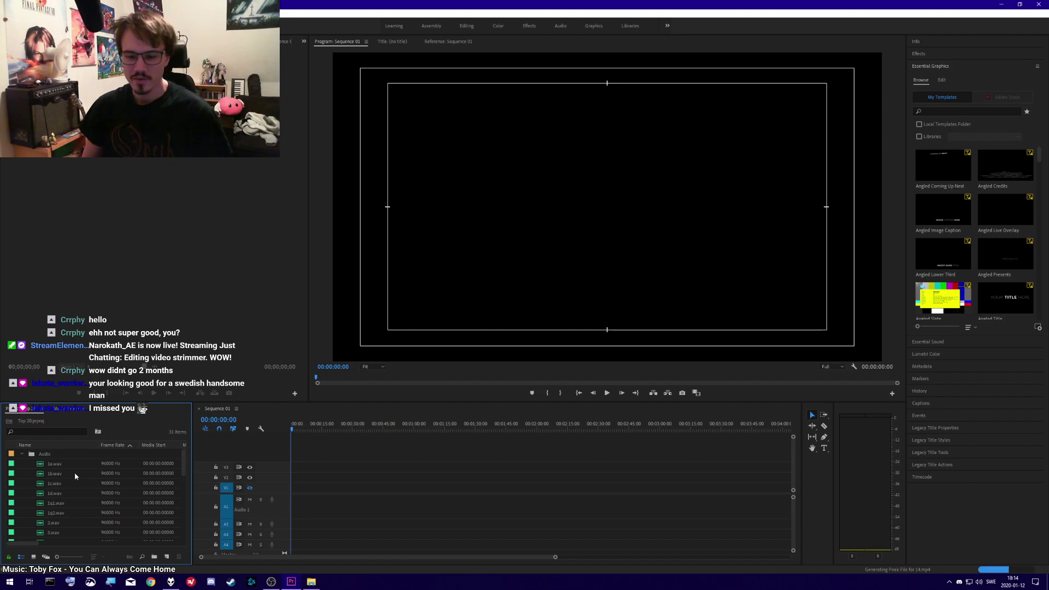
scroll(71, 483, "down", 7)
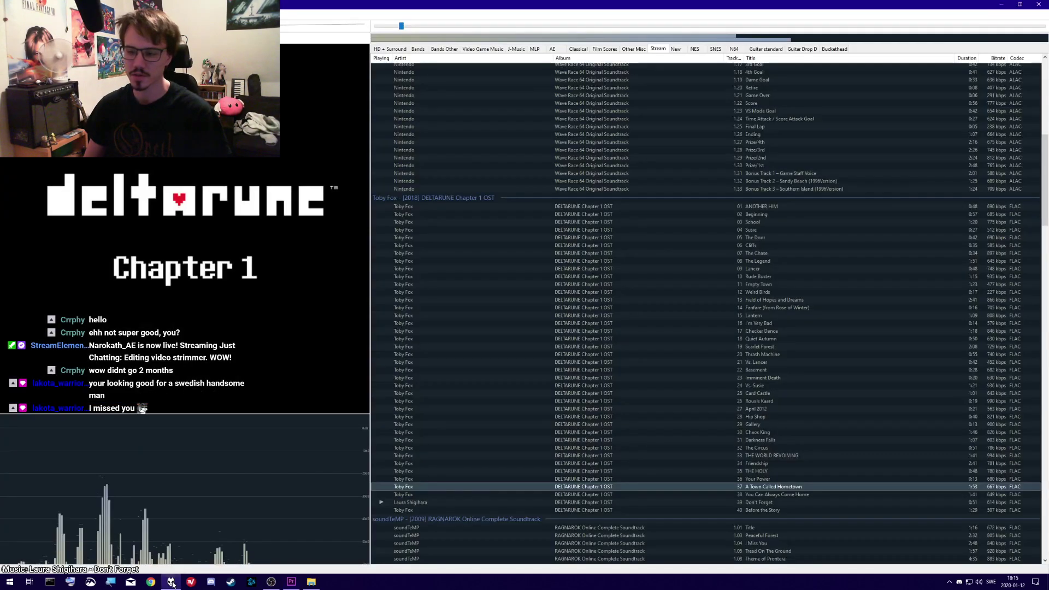
key("alt+Tab")
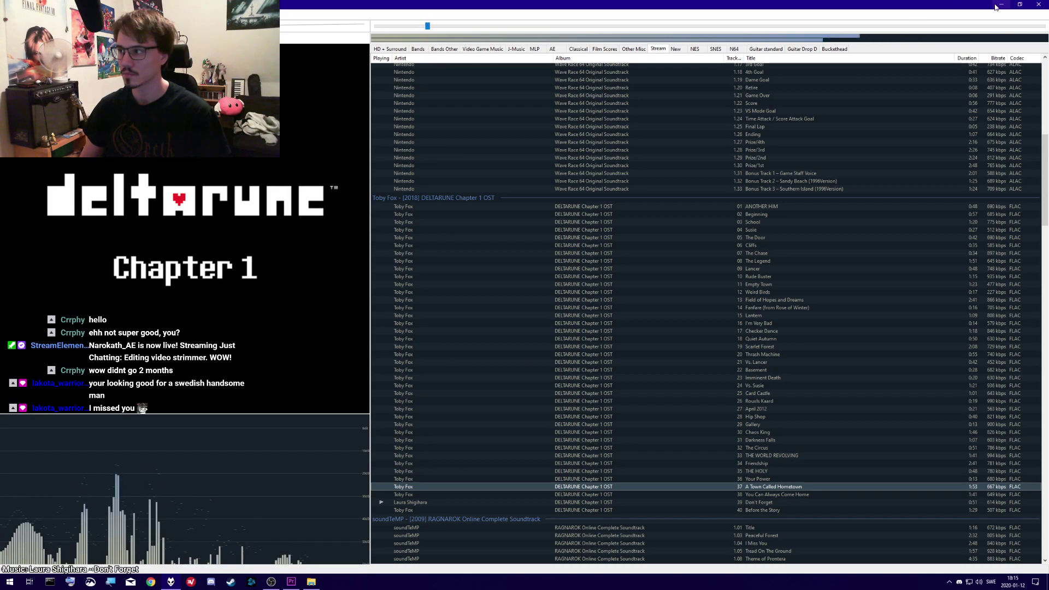
key("alt+Tab")
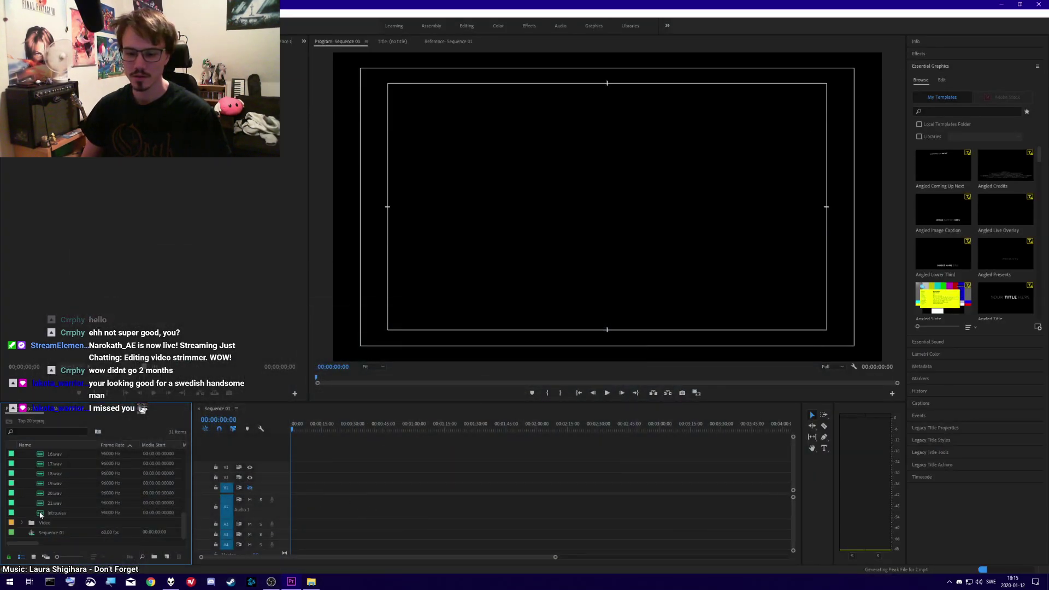
- Place the intro WAV clip at the start of the Audio 1 track and move the playhead to 00:00:01:04
left_click_drag(55, 514, 266, 517)
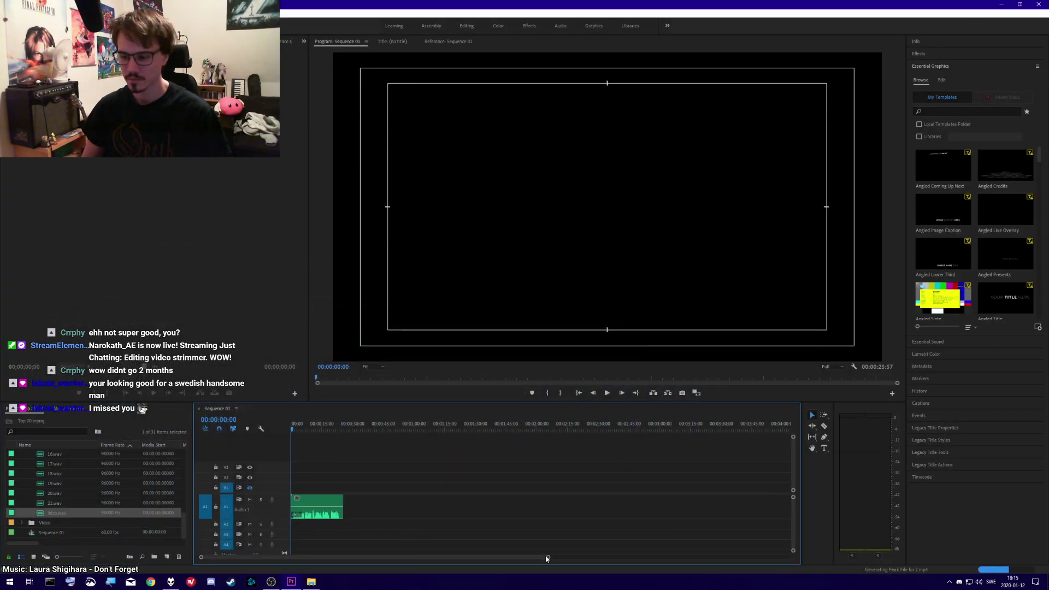
left_click_drag(548, 557, 441, 560)
left_click(349, 505)
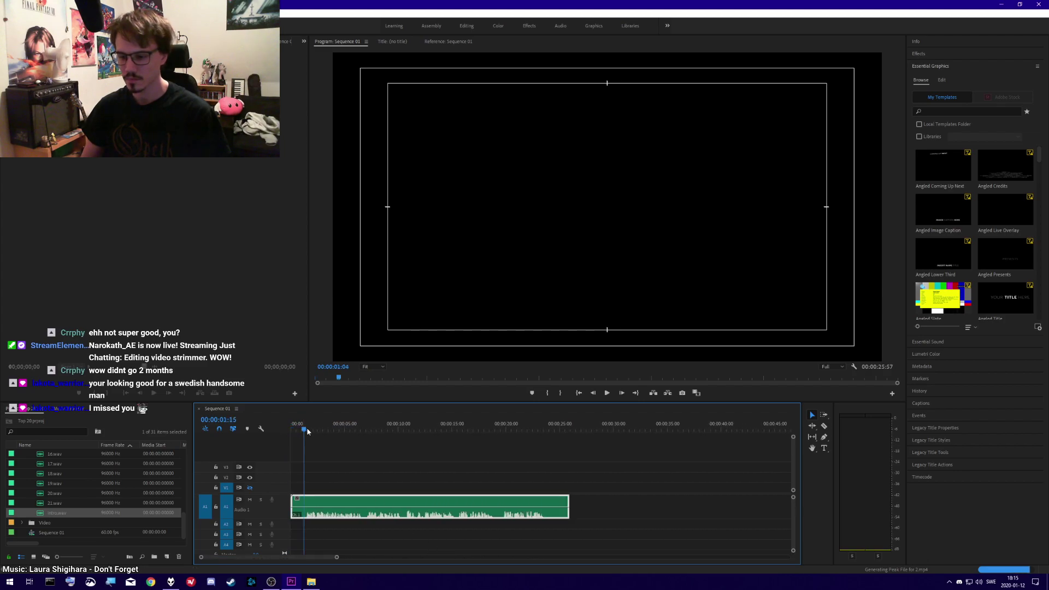
left_click_drag(306, 428, 304, 430)
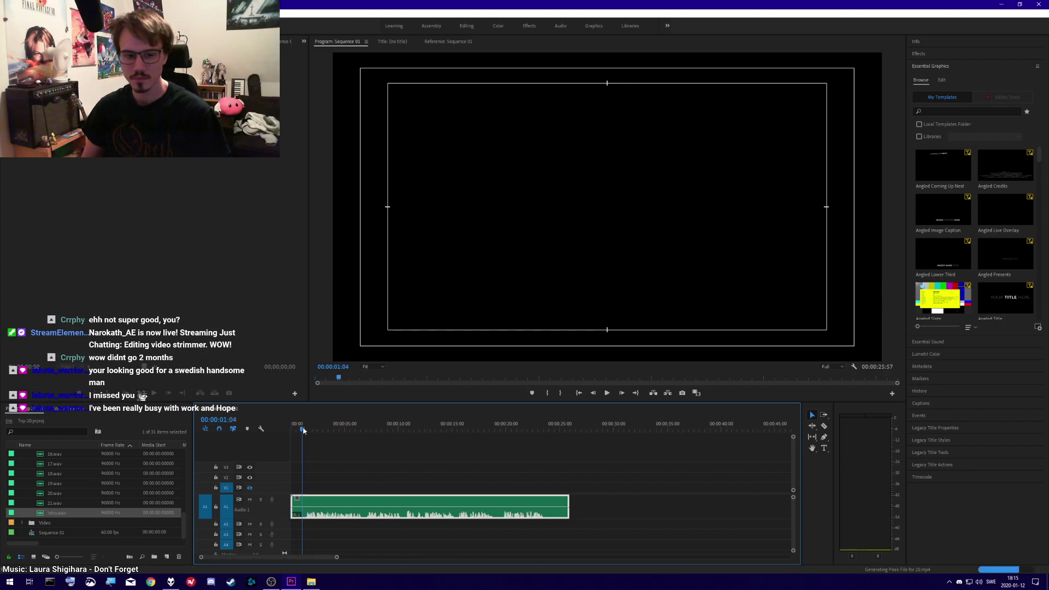
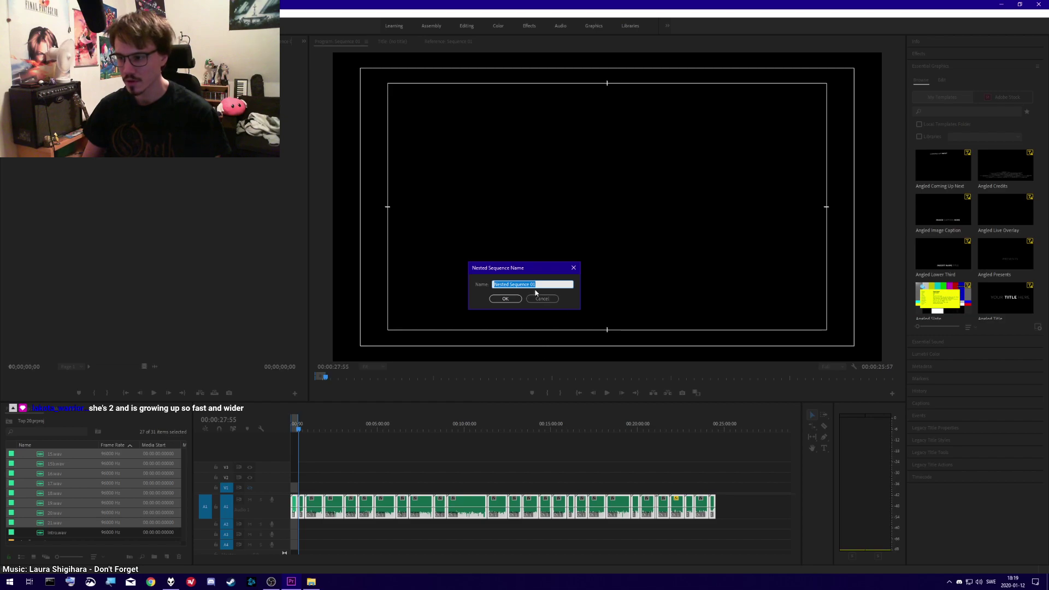
- Nest the selected voice clips on Audio 1 into a sequence named VO, and deselect the nested clip
type("VO")
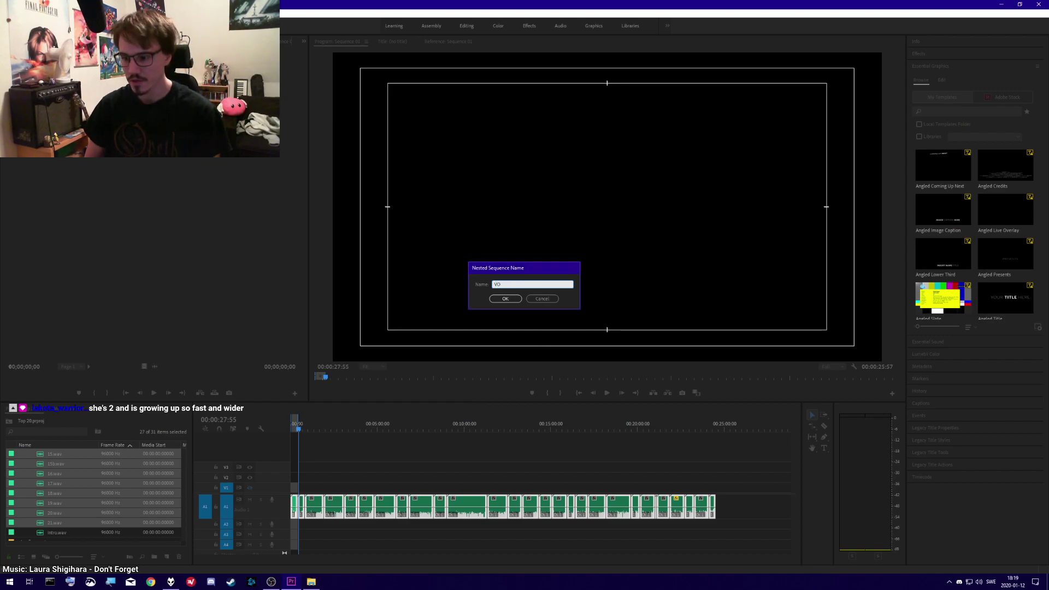
key("Return")
left_click(446, 431)
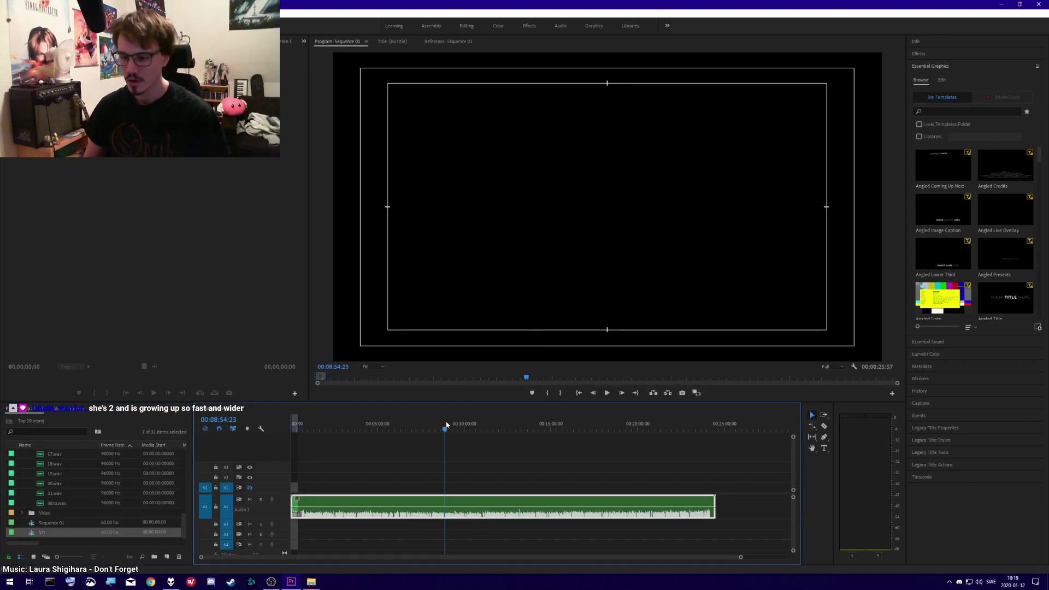
left_click(348, 470)
left_click(325, 513)
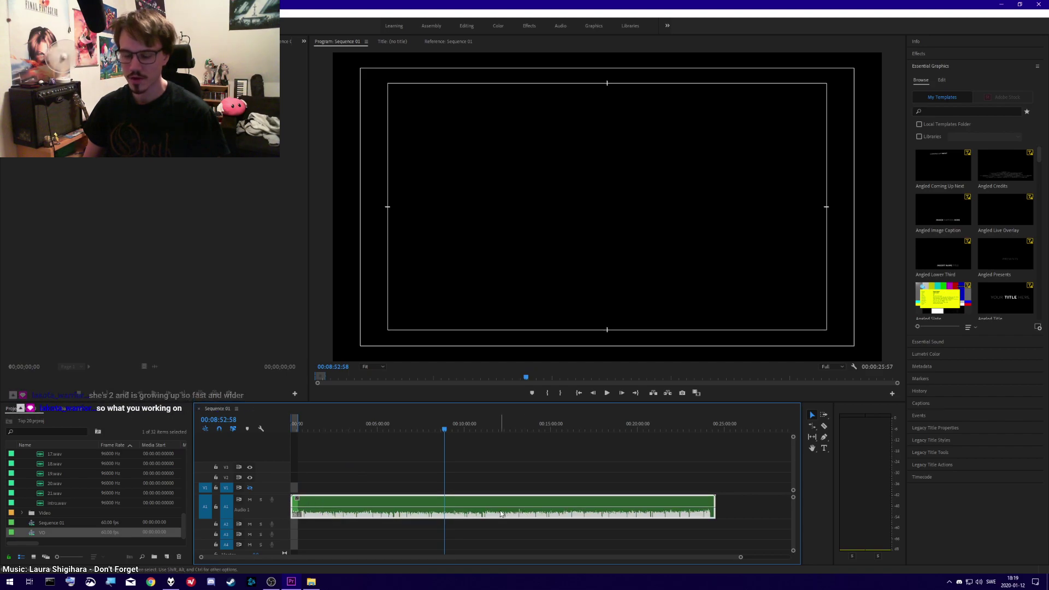
left_click(474, 490)
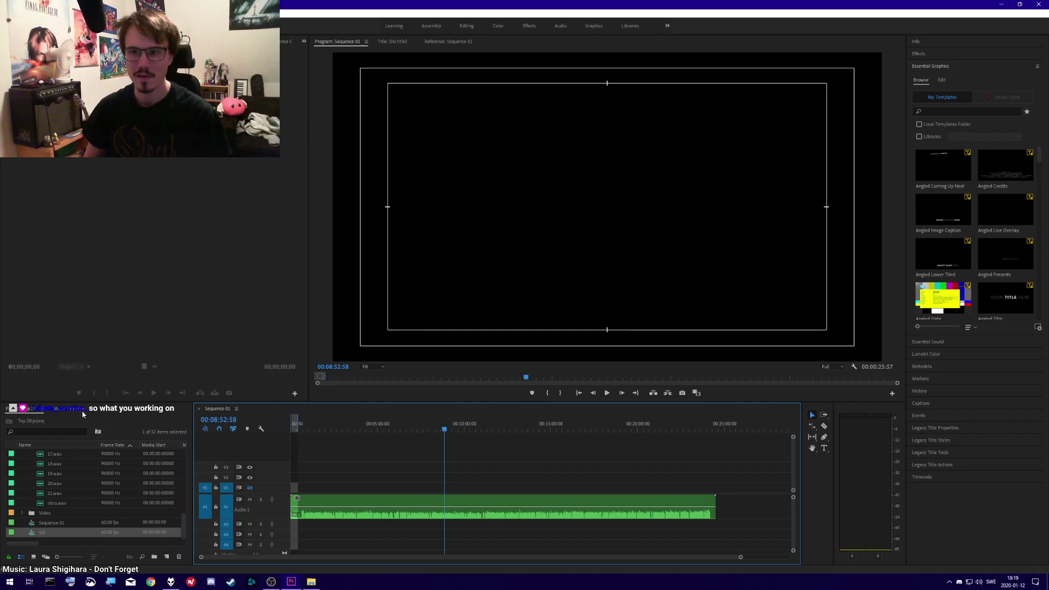
- Apply the Dynamics Processing audio effect to the nested VO clip and open its effect editor
left_click(919, 53)
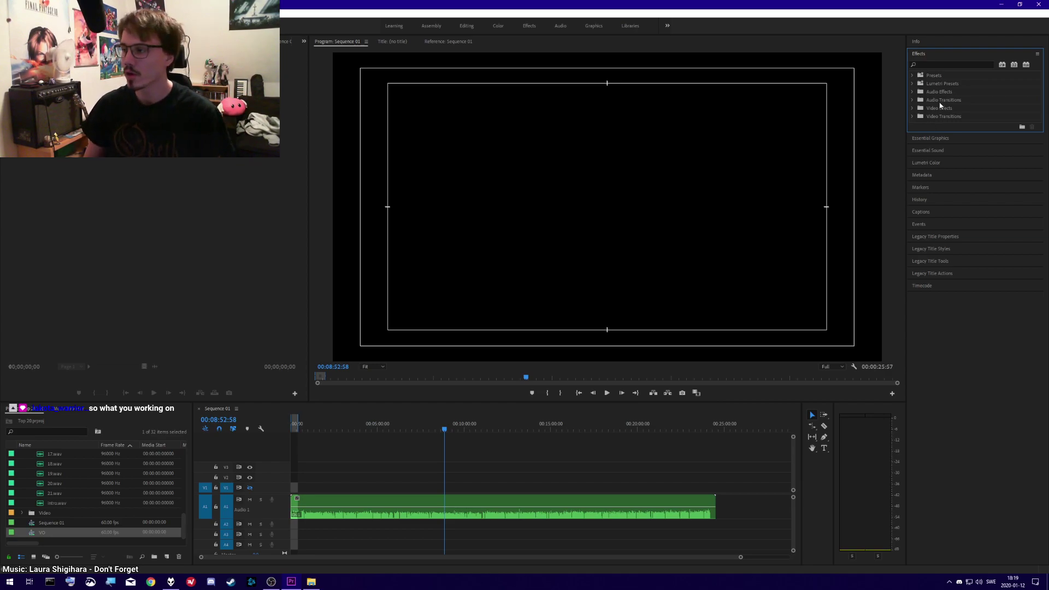
left_click(912, 91)
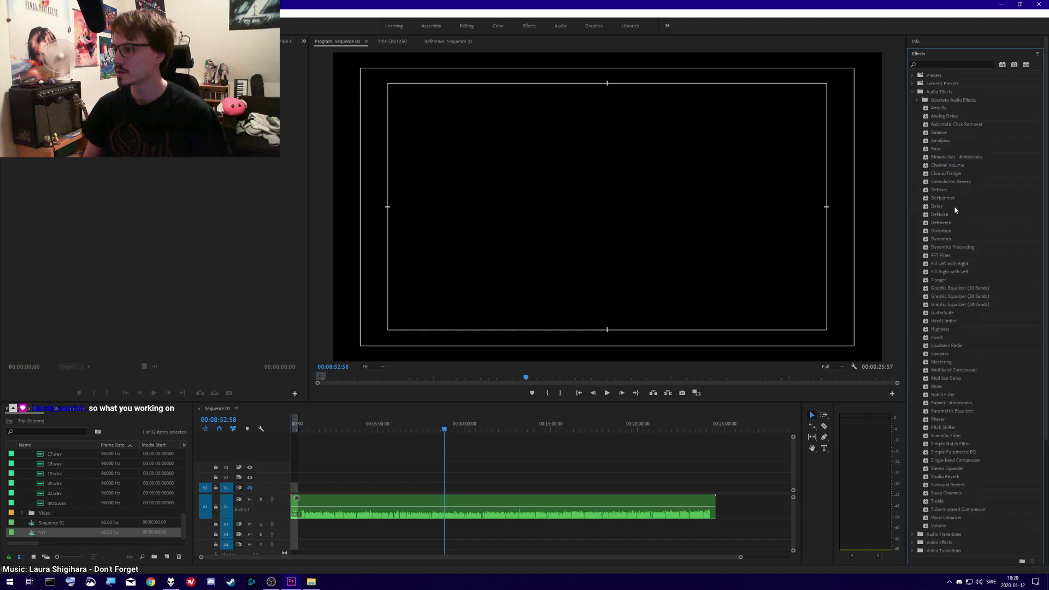
left_click(946, 250)
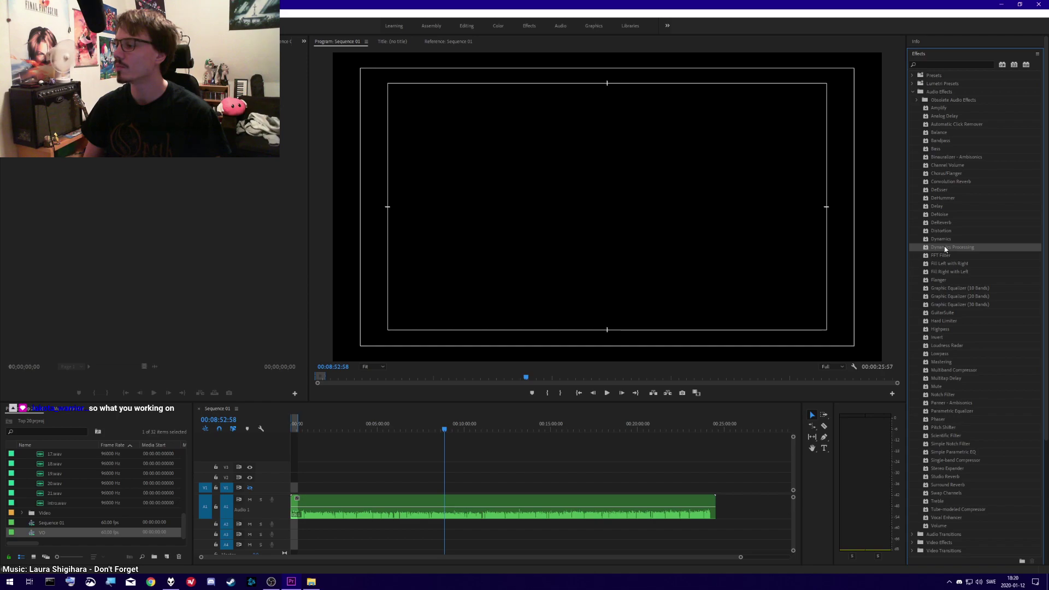
left_click_drag(759, 367, 481, 506)
left_click(235, 182)
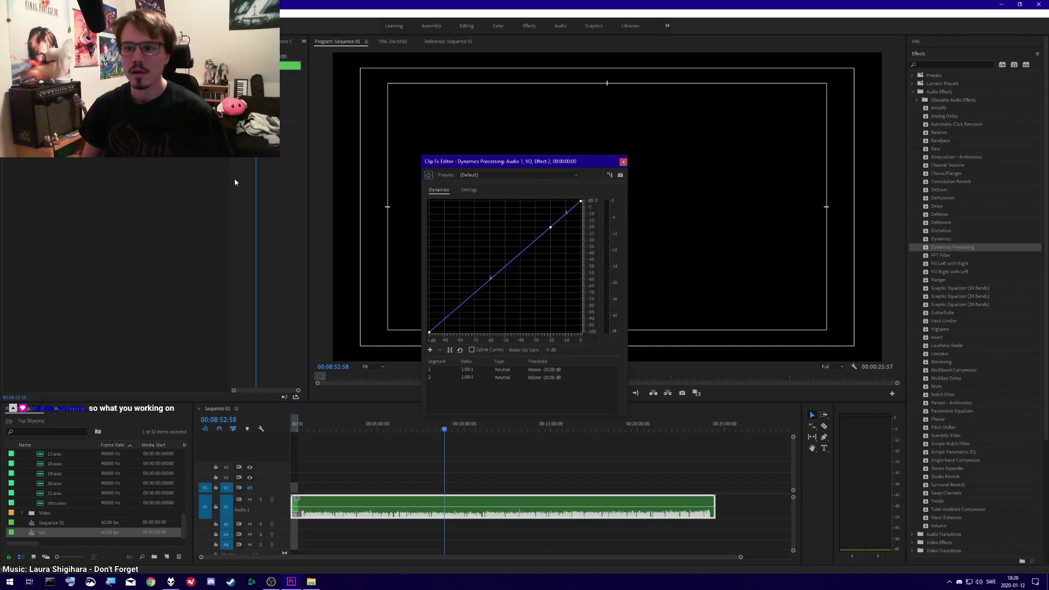
- Examine the Dynamics Processing effect's preset list, dynamics curve and settings
left_click_drag(498, 164, 560, 107)
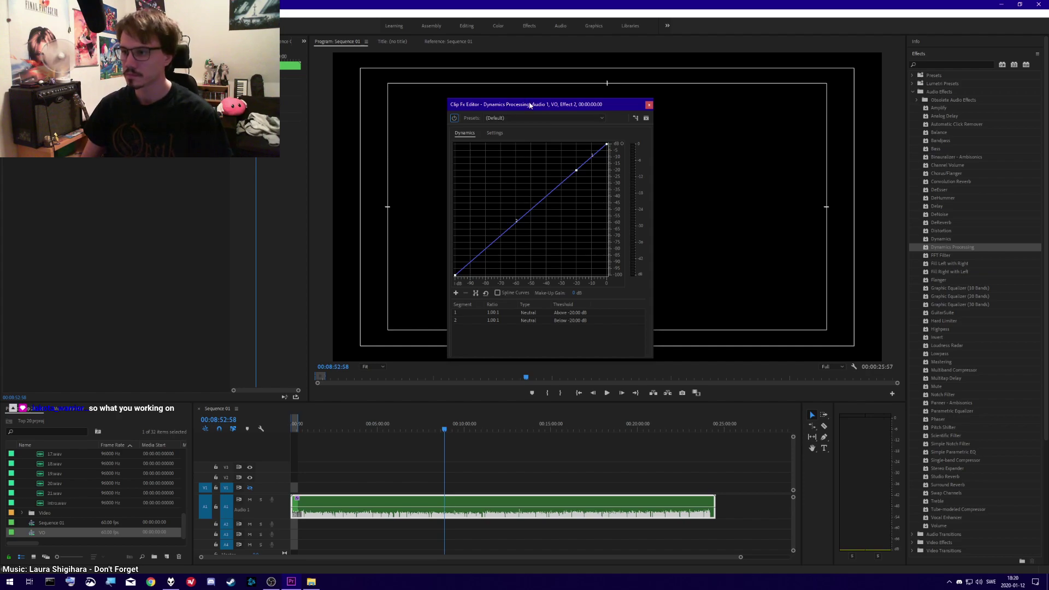
left_click_drag(532, 105, 486, 102)
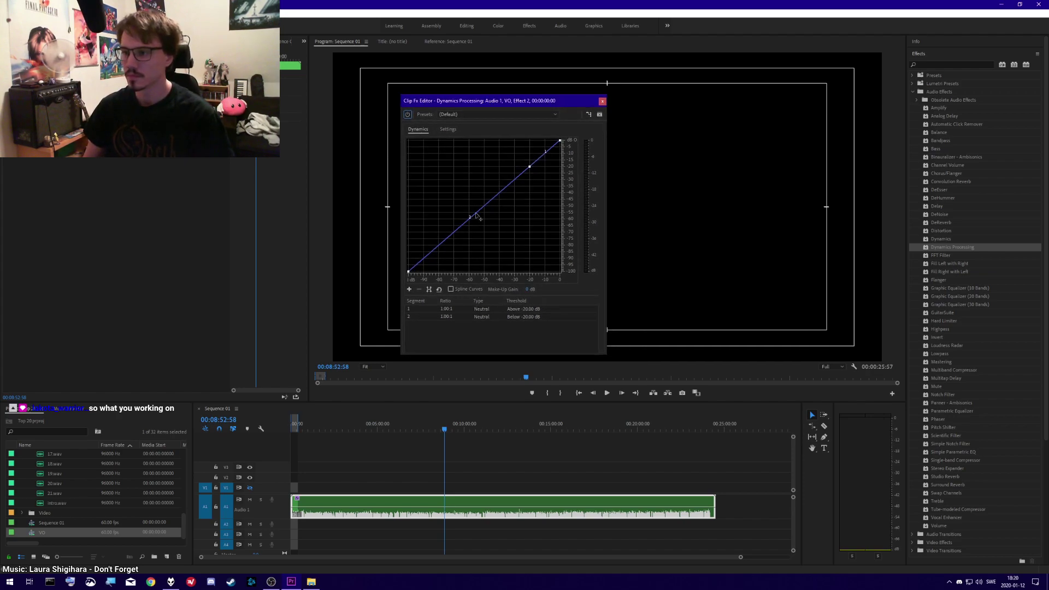
left_click(556, 114)
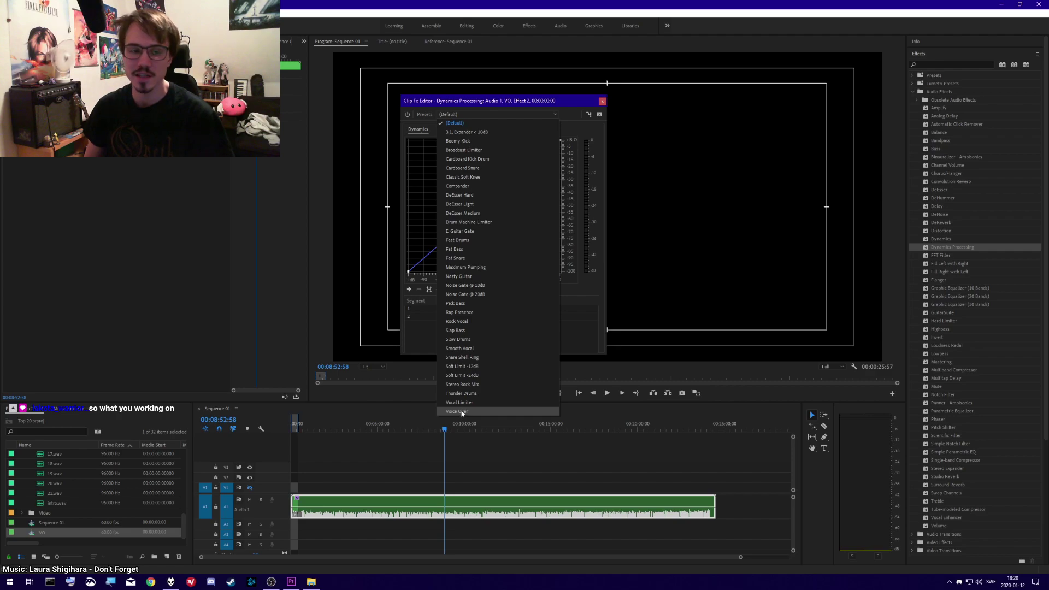
left_click(422, 332)
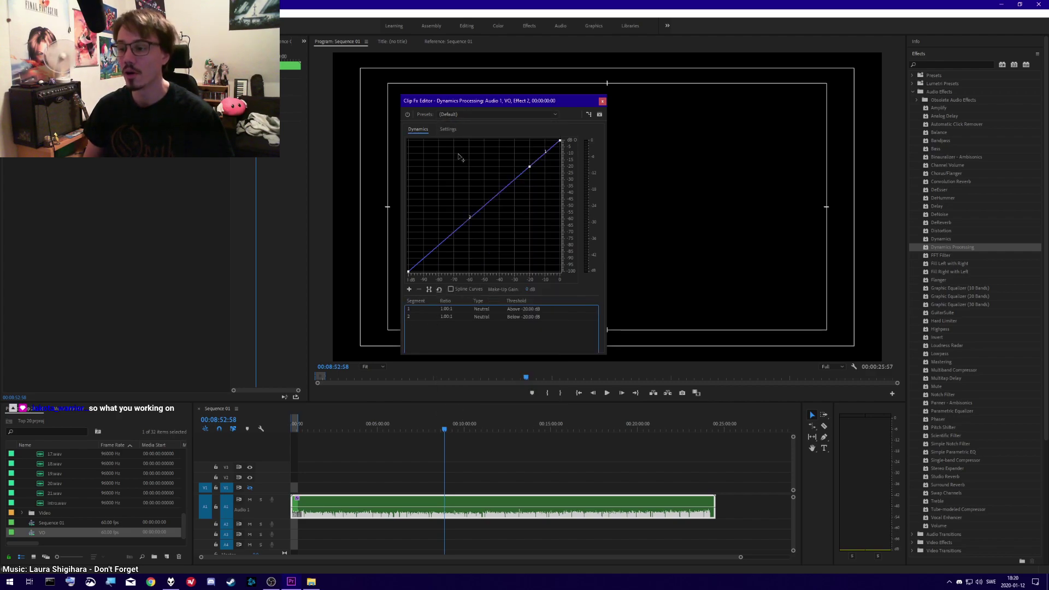
left_click(443, 130)
left_click(424, 129)
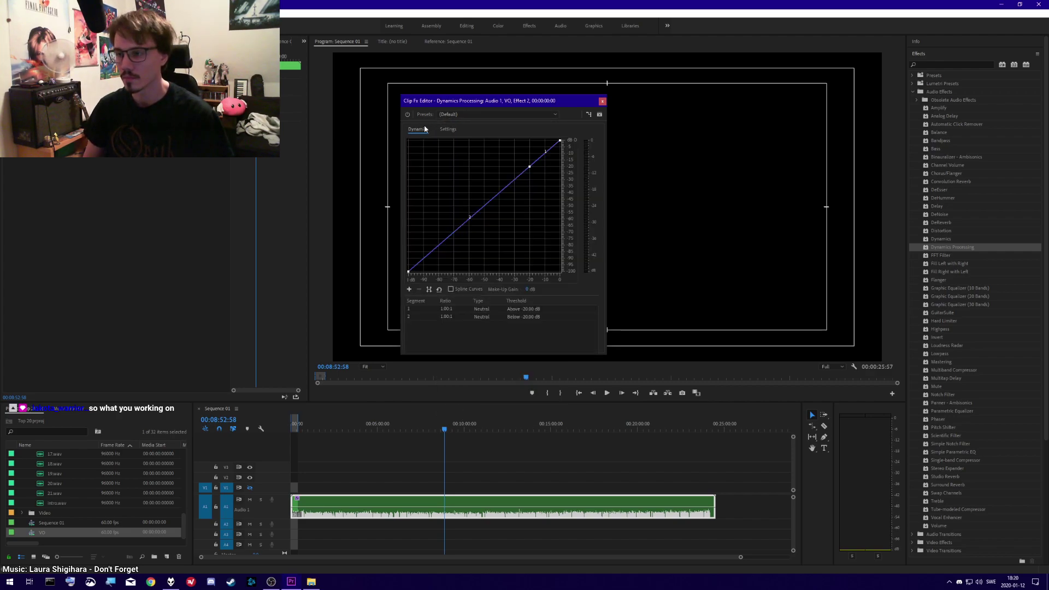
left_click(446, 129)
left_click(423, 130)
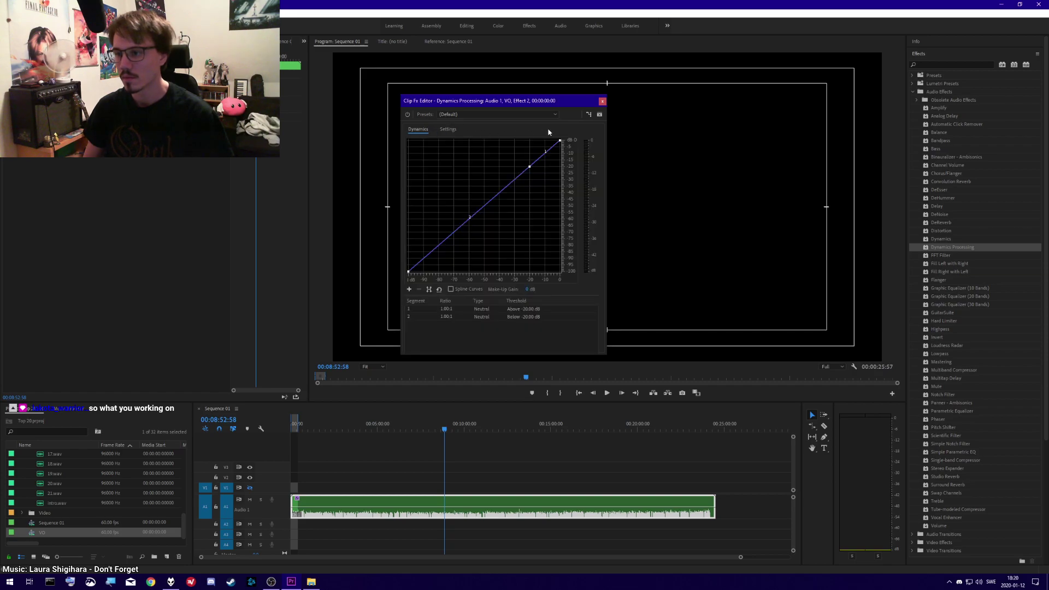
left_click(556, 114)
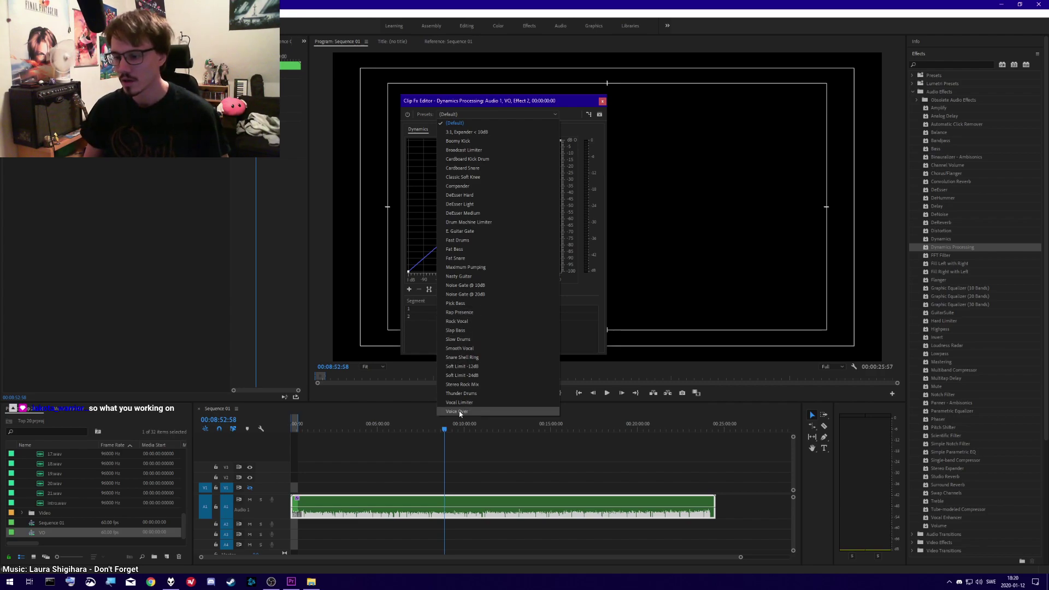
left_click(588, 294)
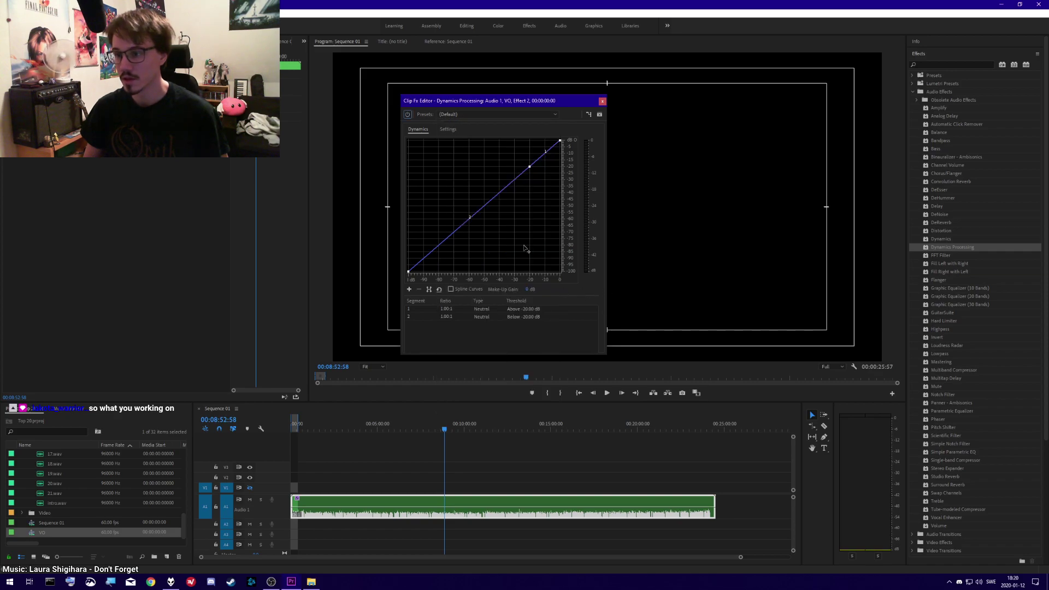
- Play the VO clip from a little over one minute in, watching its levels on the Dynamics Processing curve
left_click(418, 477)
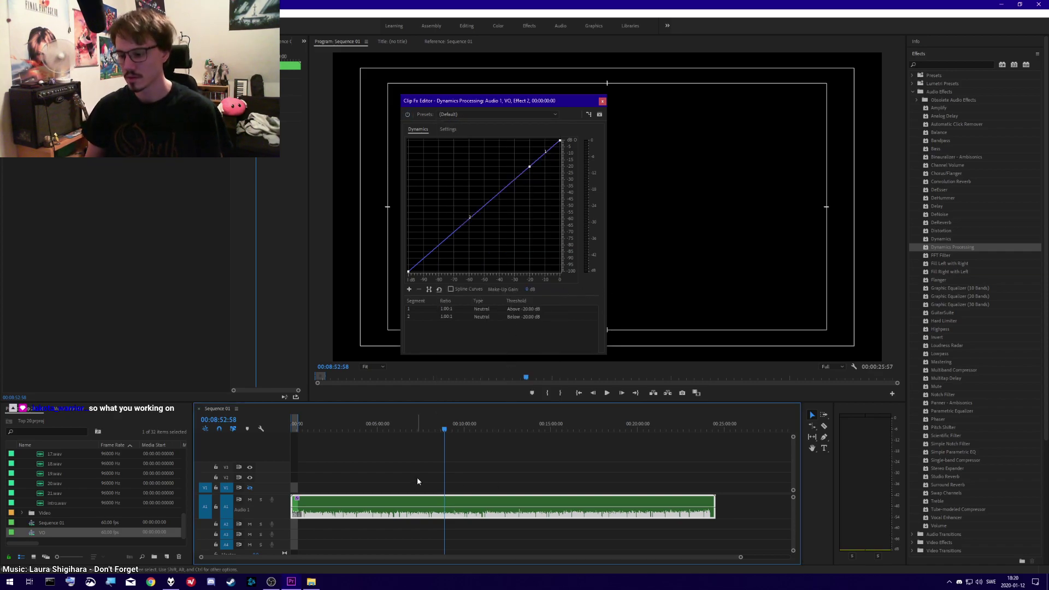
mouse_move(325, 423)
left_mouse_down()
mouse_move(297, 424)
mouse_move(310, 424)
left_mouse_up()
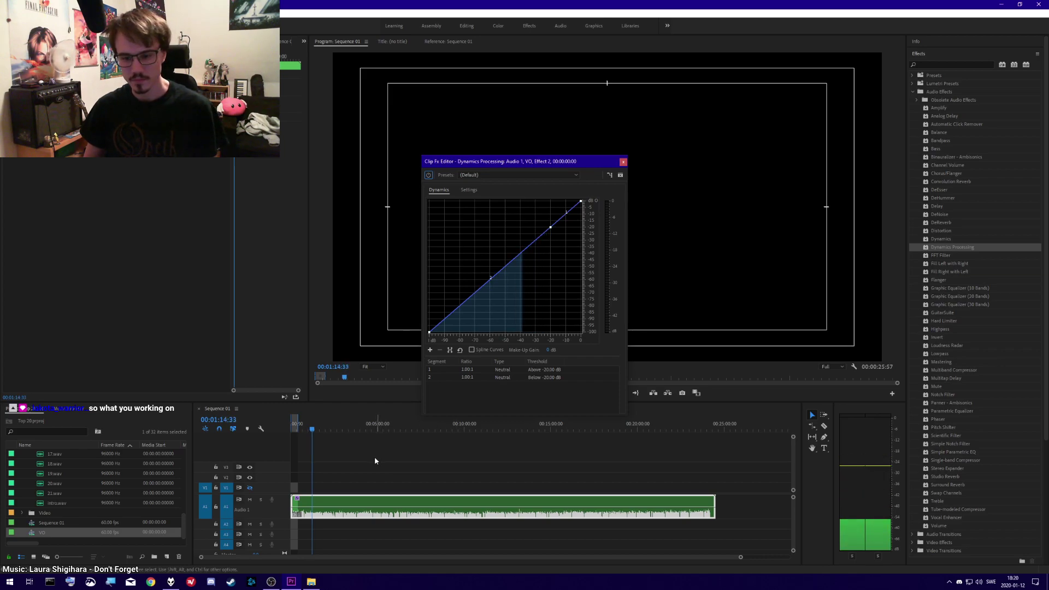
scroll(94, 490, "up", 5)
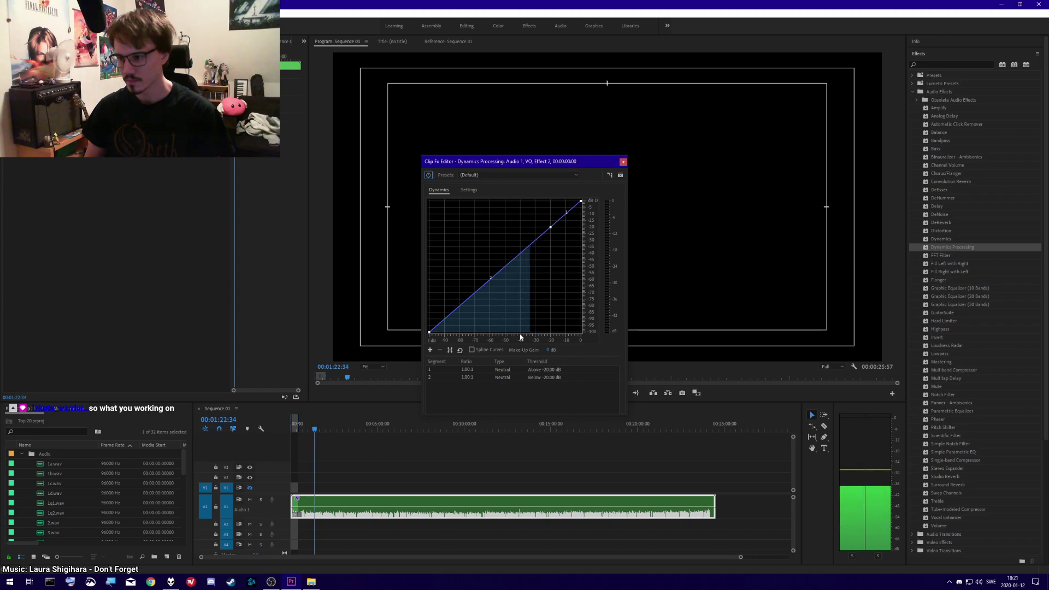
key("space")
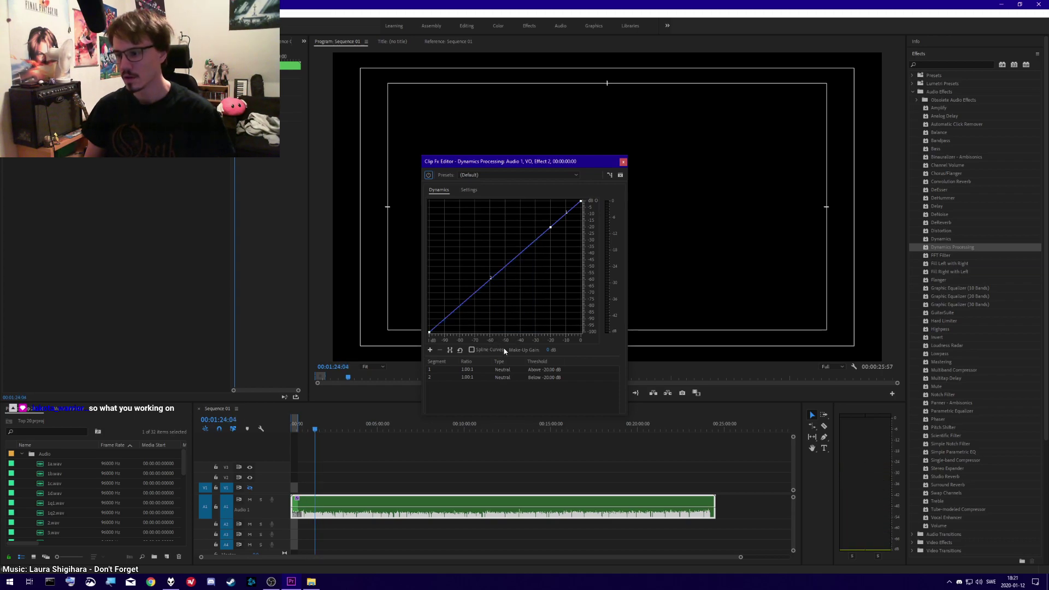
- Undo the Dynamics Processing effect and the VO nesting, and move the playhead to 00:00:28:21
left_click(319, 515)
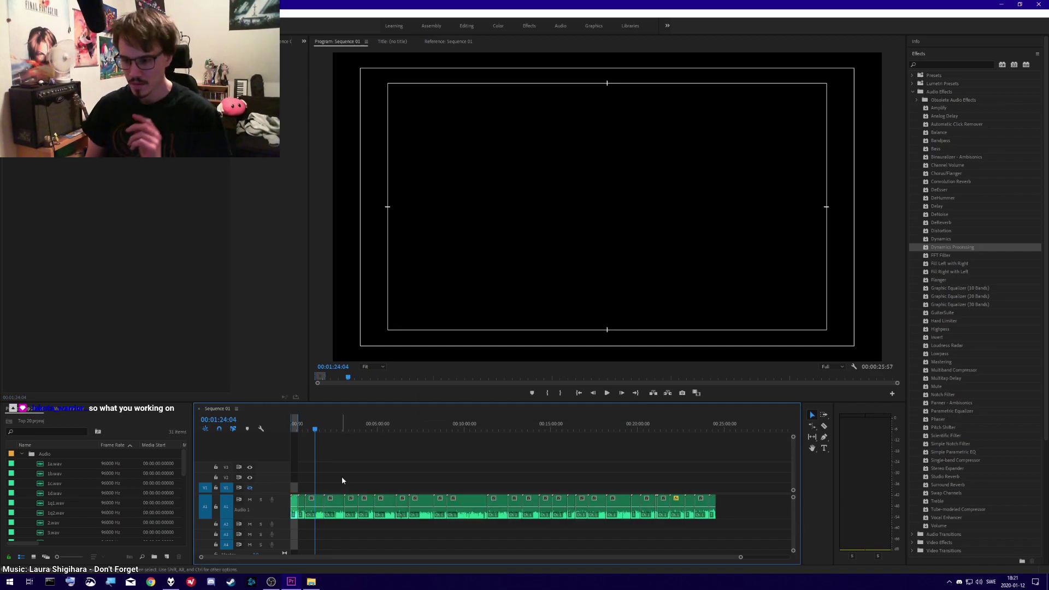
left_click(300, 431)
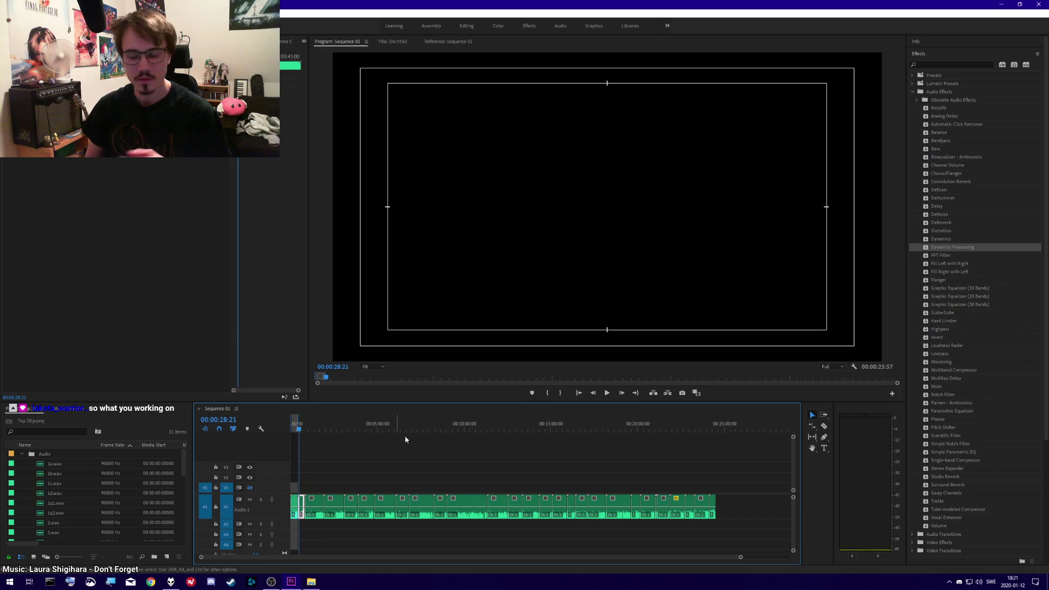
- Listen to the second-to-last voice clip from about 00:23:37 to 00:23:43, and deselect it
left_click_drag(672, 429, 700, 428)
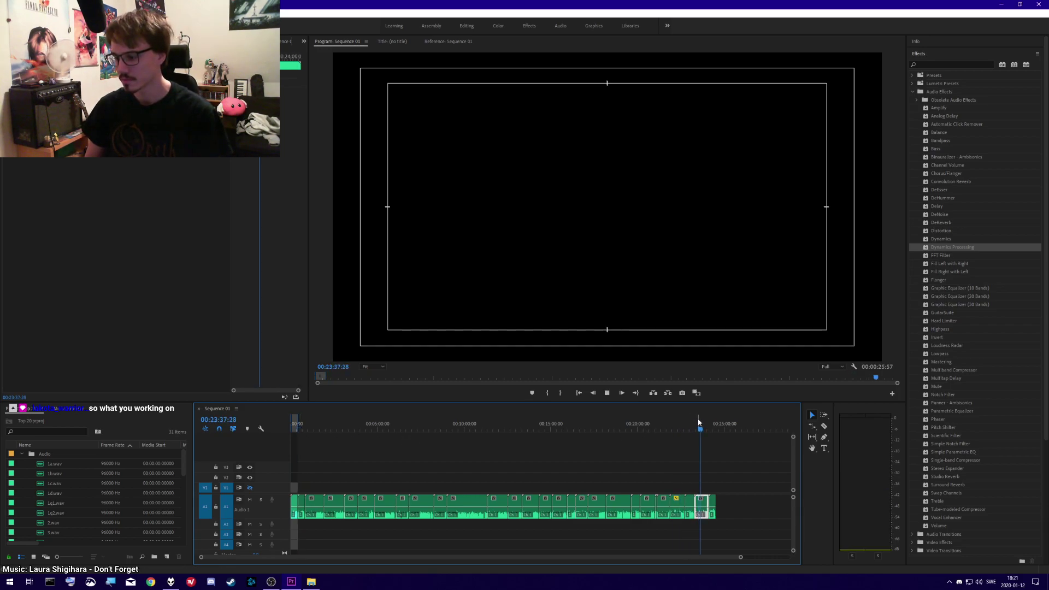
key("space")
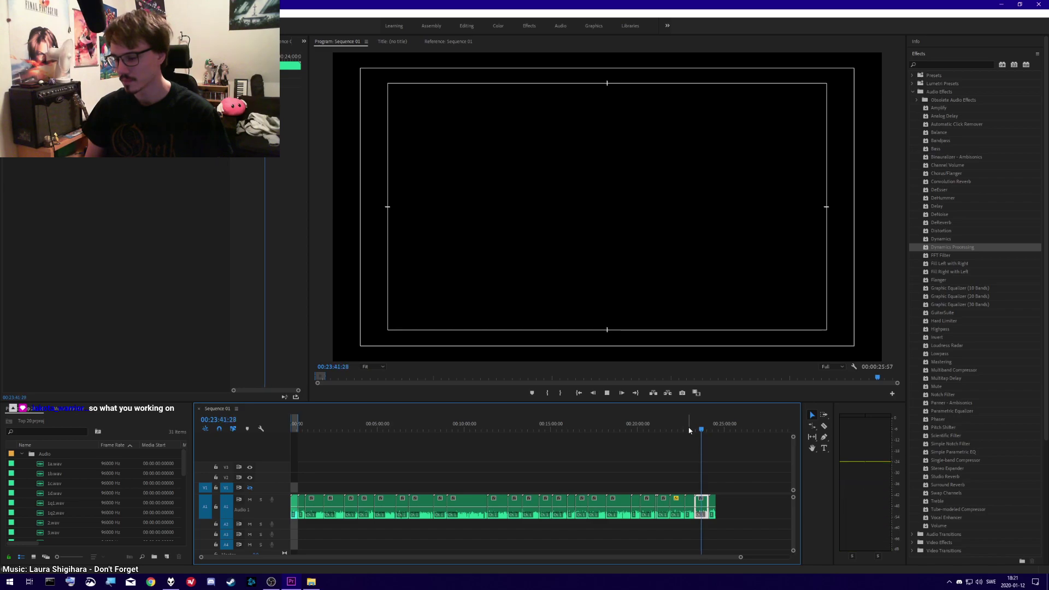
key("space")
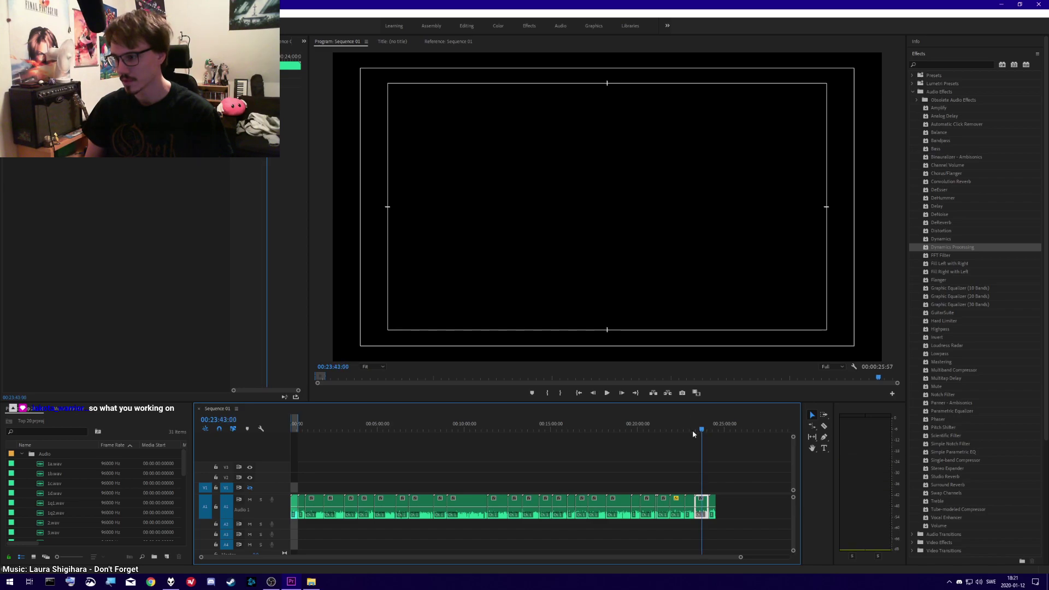
left_click(713, 457)
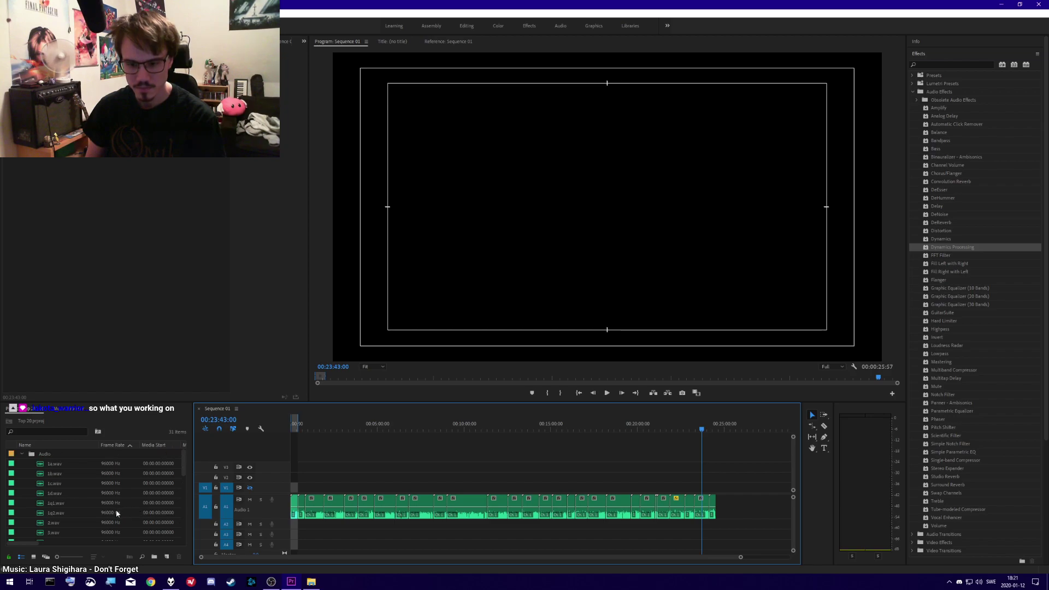
- Examine the last voice clips at the end of Sequence 01 and the last WAV files in the Audio bin
scroll(116, 510, "down", 6)
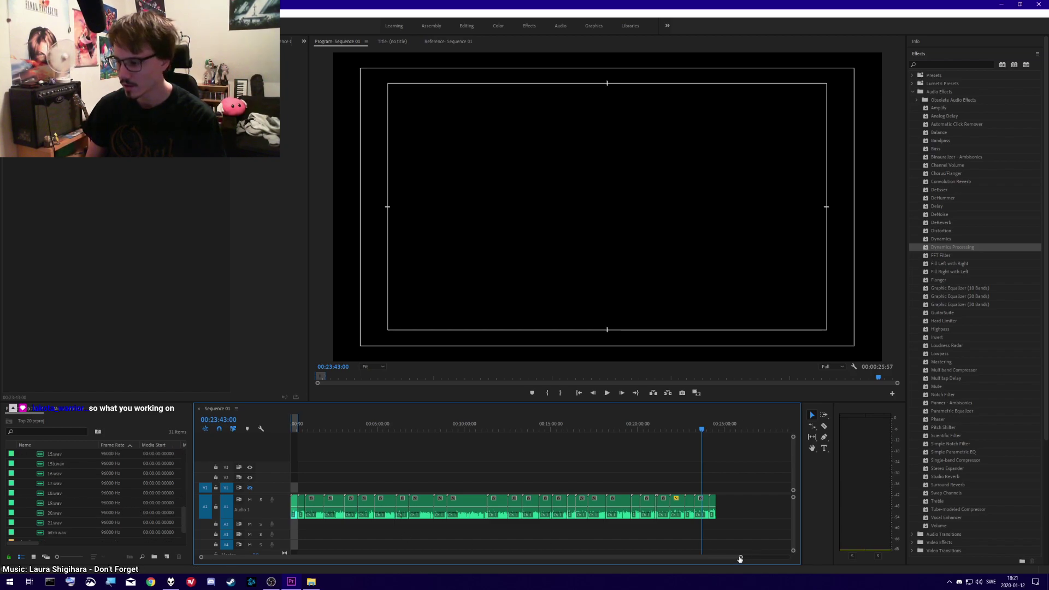
left_click_drag(740, 558, 547, 553)
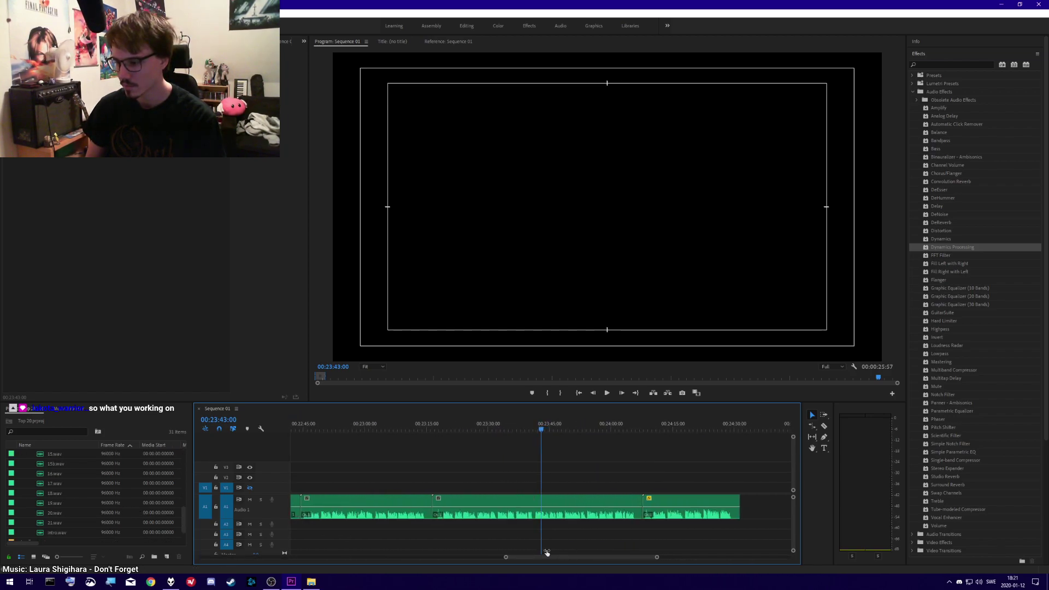
scroll(547, 553, "up", 3)
left_click(408, 500)
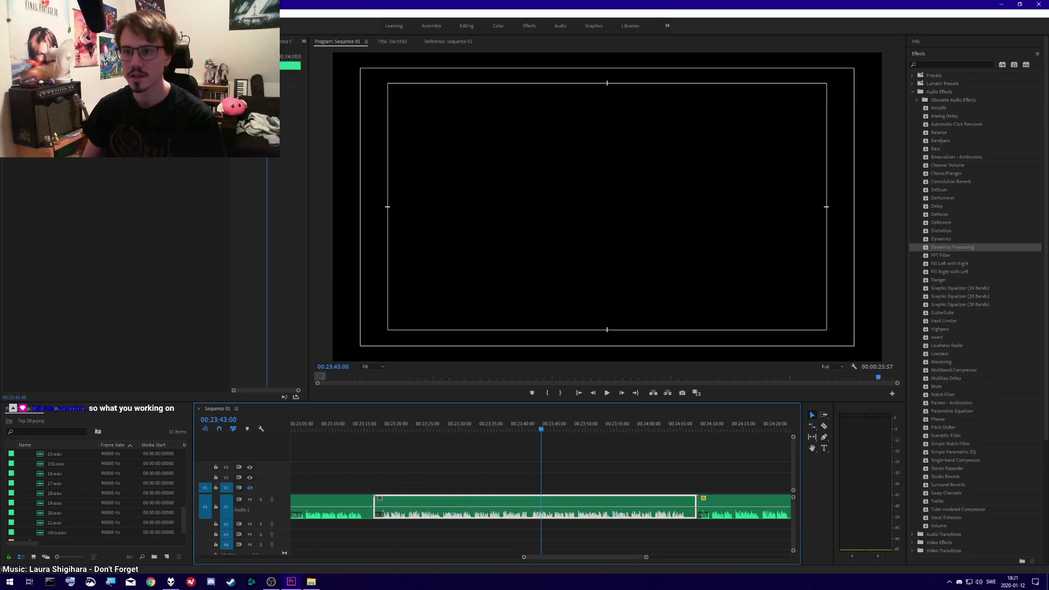
left_click(711, 506)
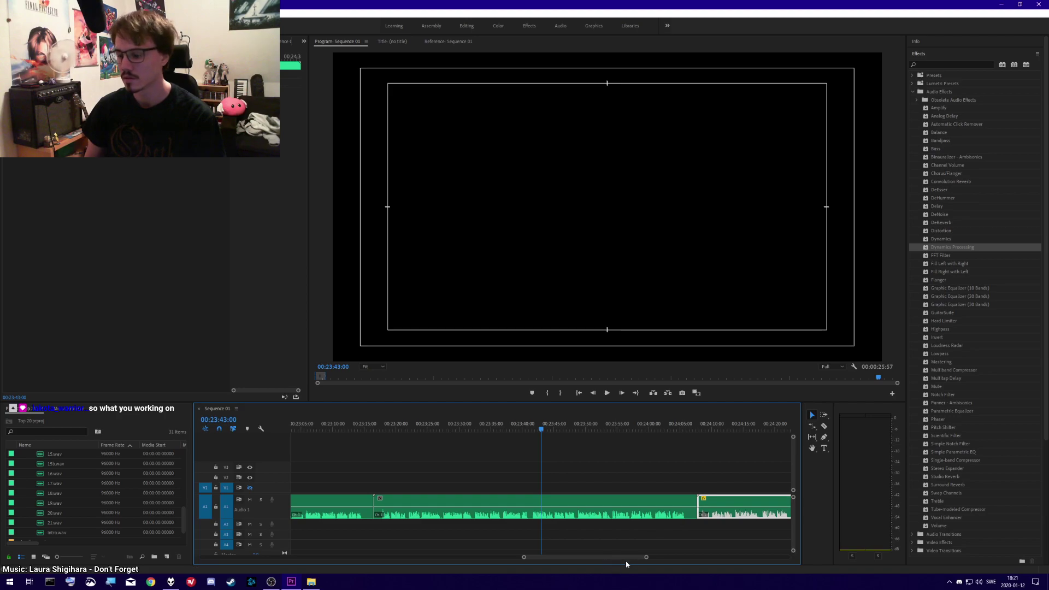
left_click_drag(647, 557, 689, 558)
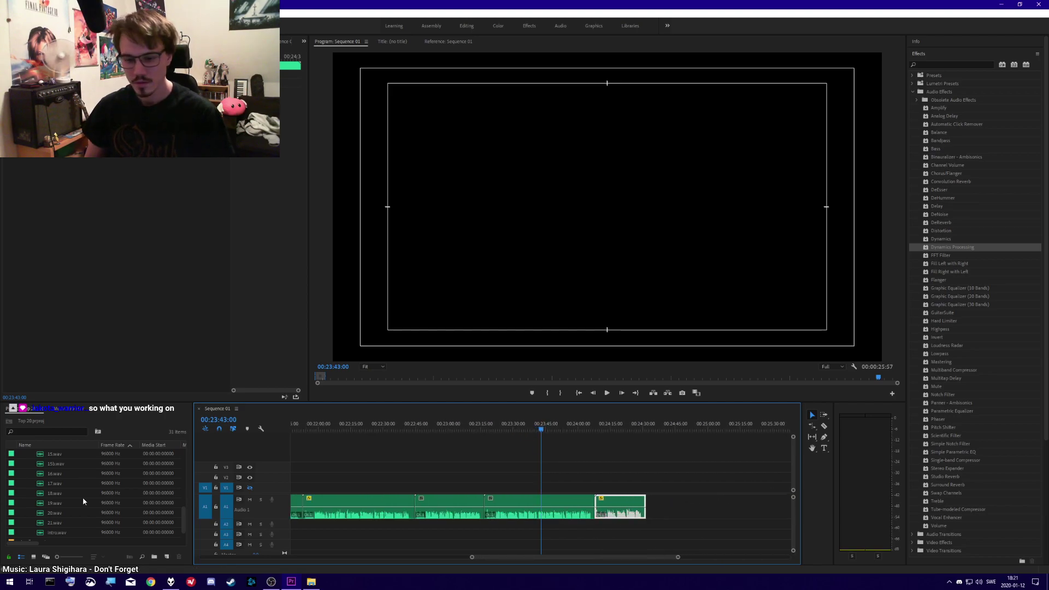
- Examine the voice clips in Sequence 01 one by one, working backwards from about 00:23:00 to about 00:14:30
left_click(467, 505)
left_click(379, 500)
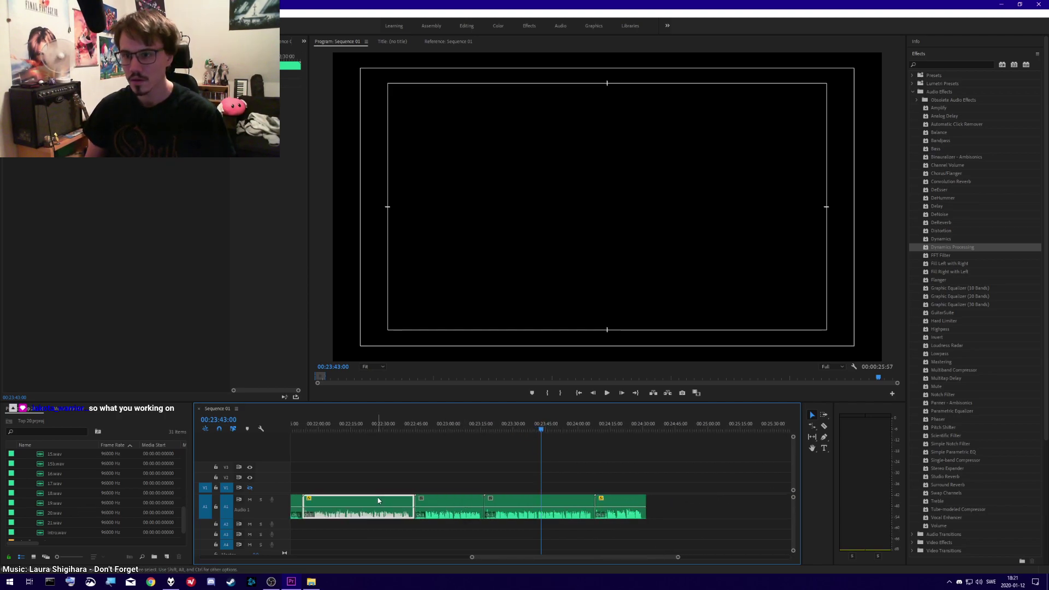
left_click_drag(472, 558, 439, 553)
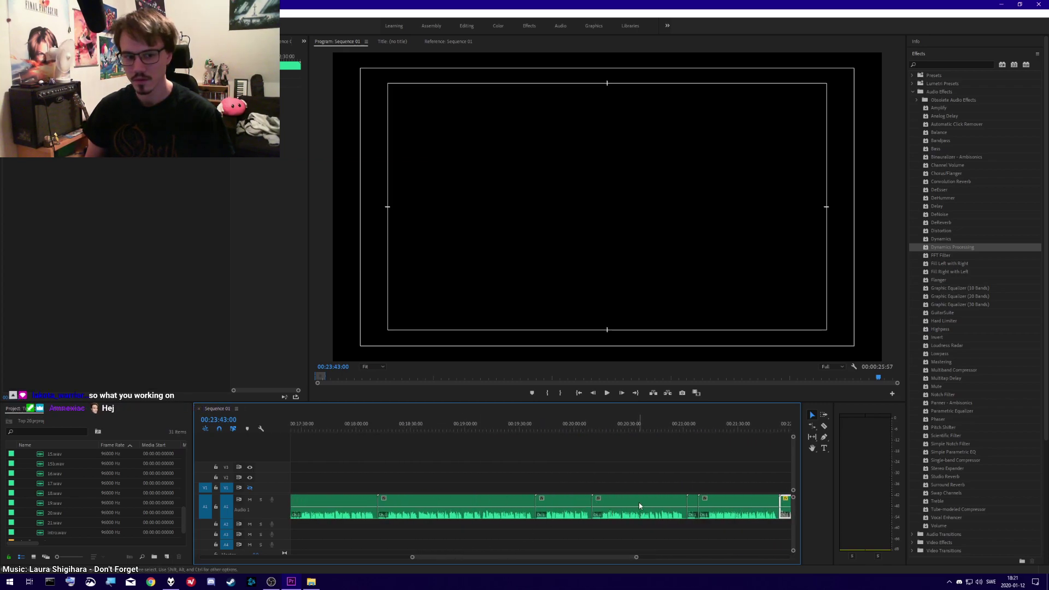
left_click(693, 502)
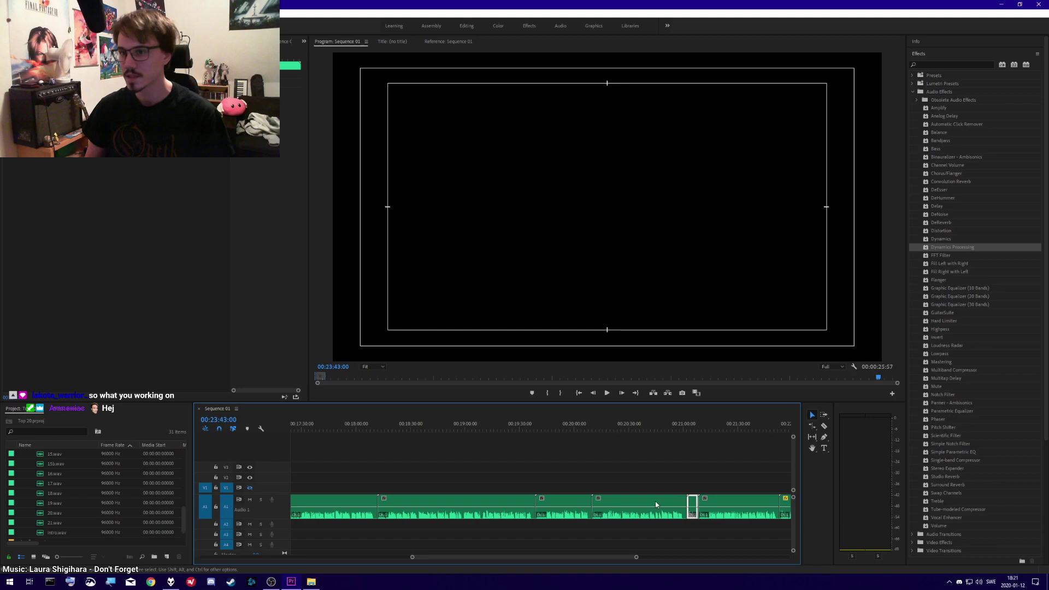
left_click(624, 501)
left_click(566, 502)
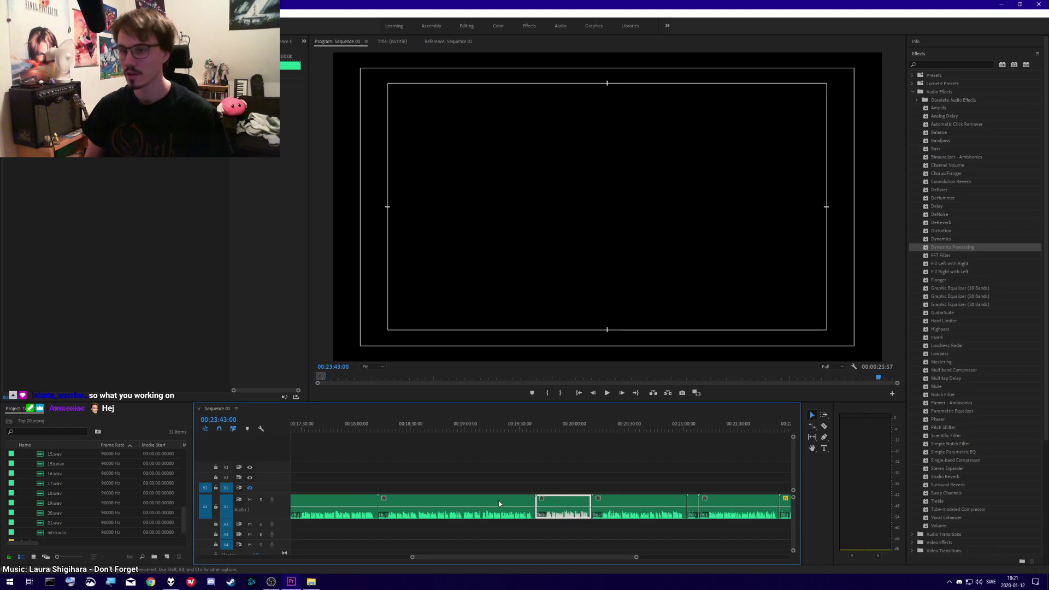
left_click(477, 504)
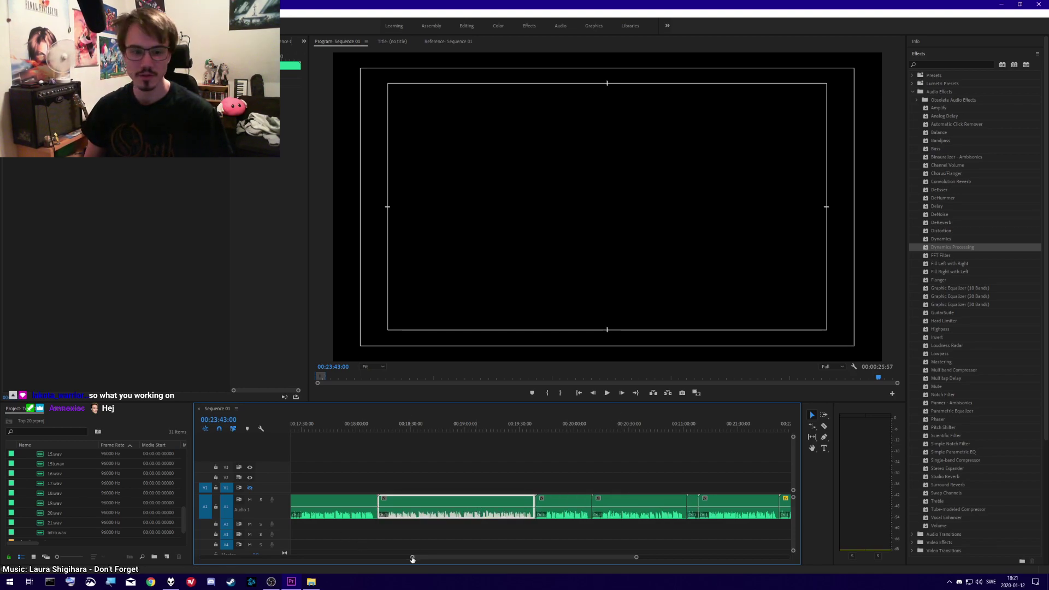
scroll(437, 558, "down", 2)
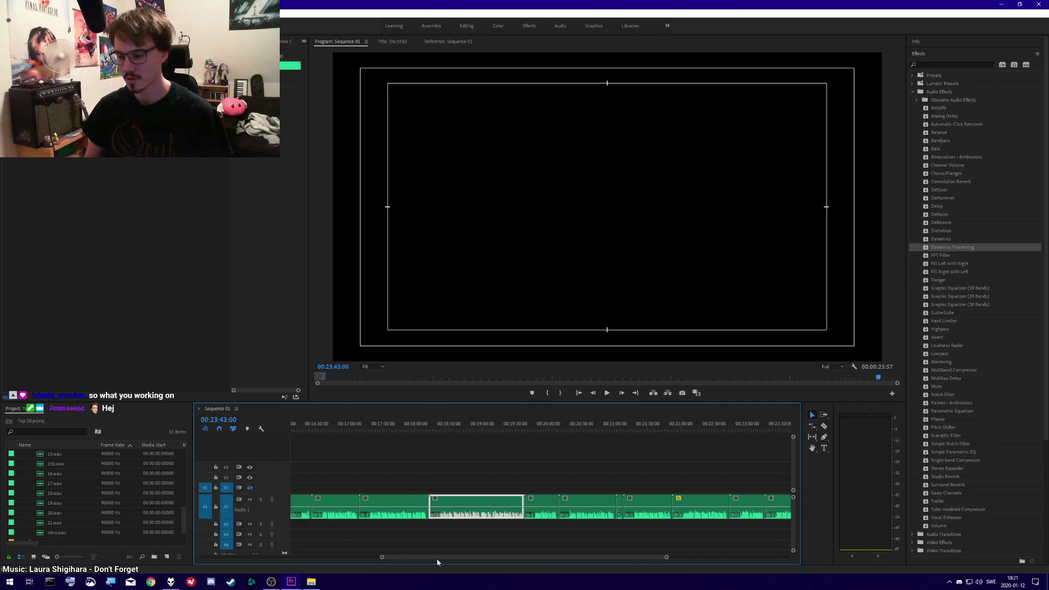
scroll(509, 500, "up", 3)
left_click(584, 503)
left_click(526, 502)
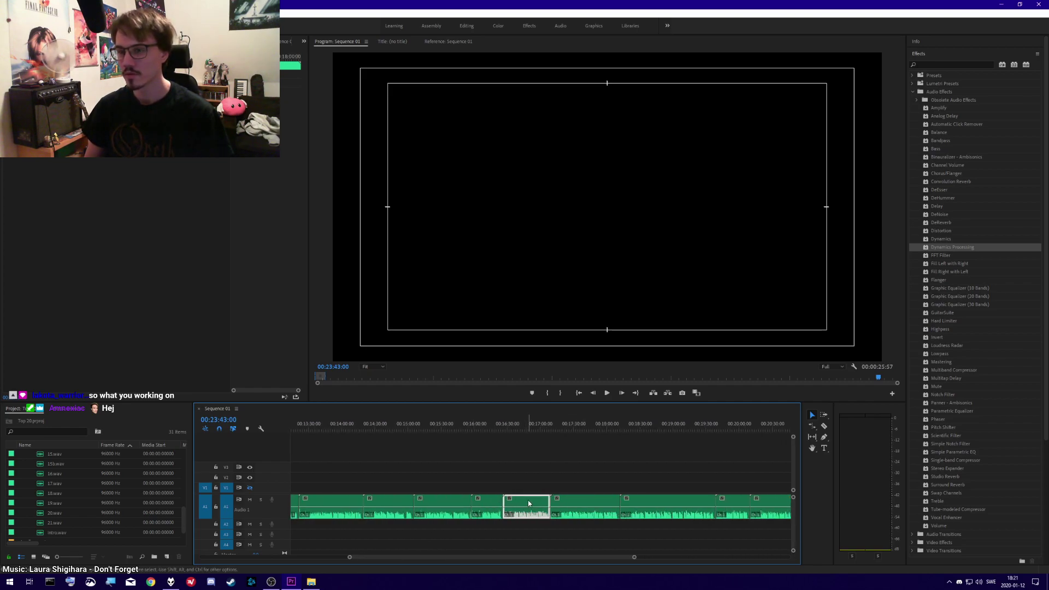
left_click(490, 506)
left_click(438, 503)
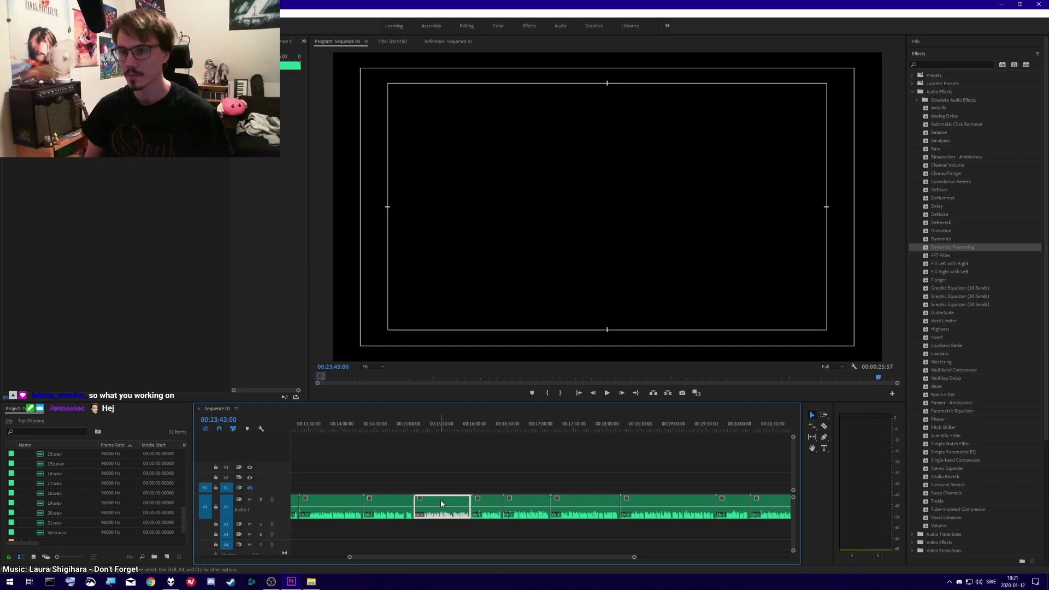
left_click(405, 506)
left_click_drag(350, 559, 307, 551)
left_click_drag(608, 557, 632, 557)
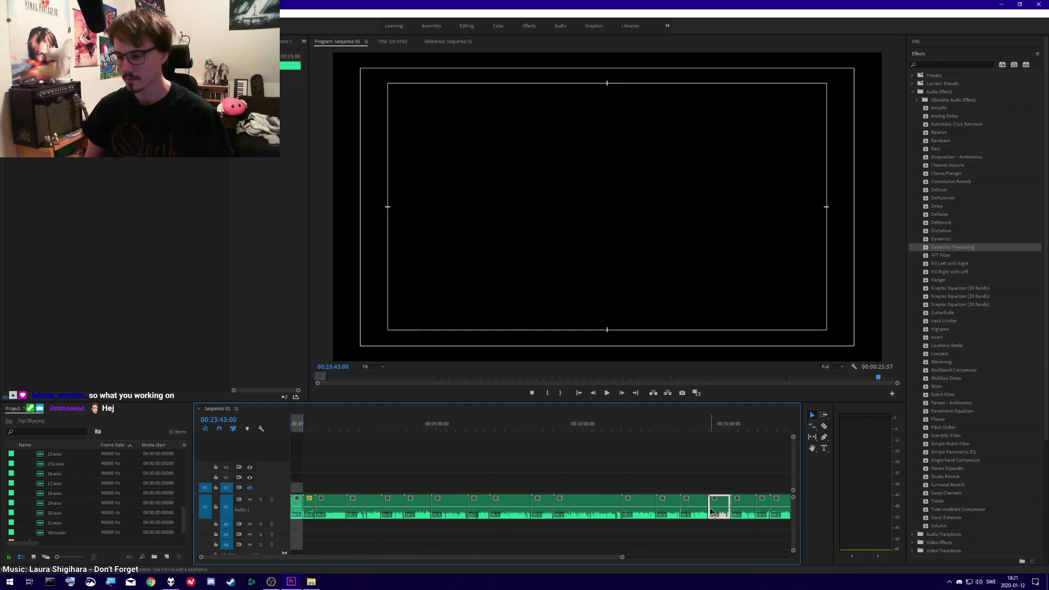
- Check the remaining voice clips individually, from about 00:14:00 back to the first clip of the sequence
left_click(694, 504)
left_click(666, 504)
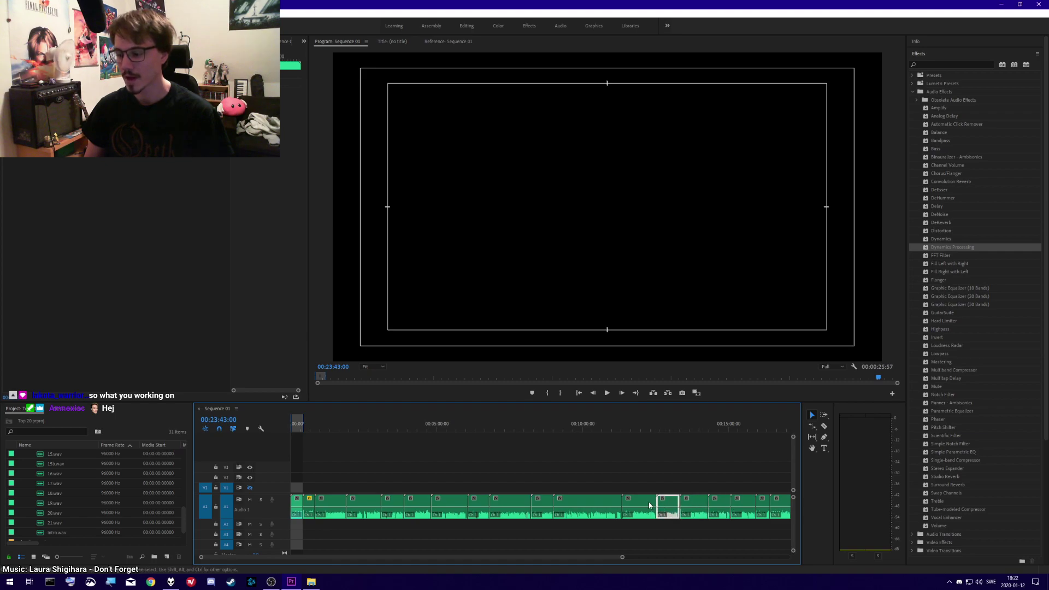
left_click(640, 504)
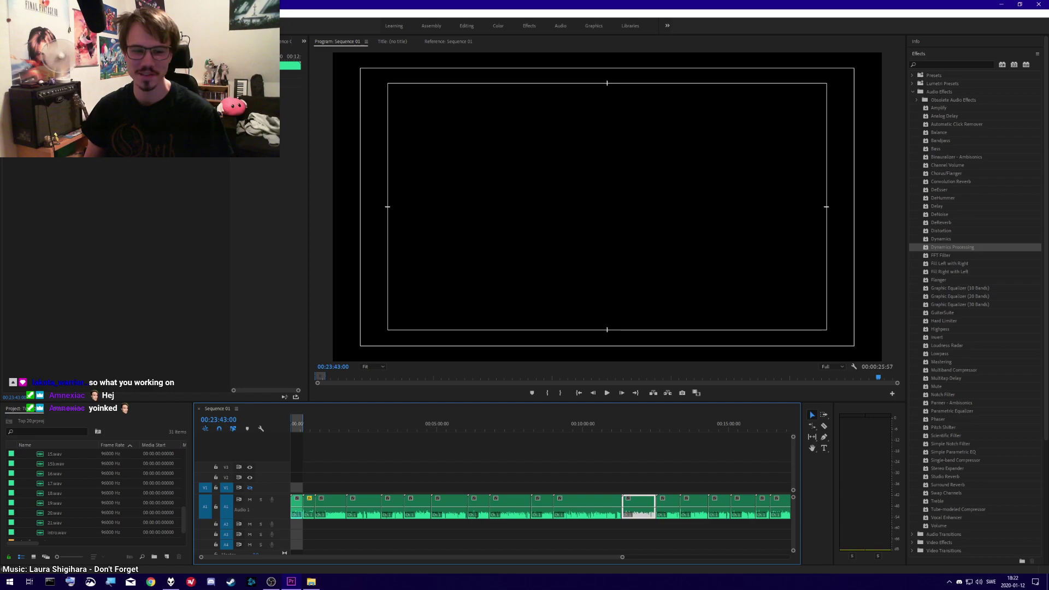
left_click(596, 505)
left_click(543, 502)
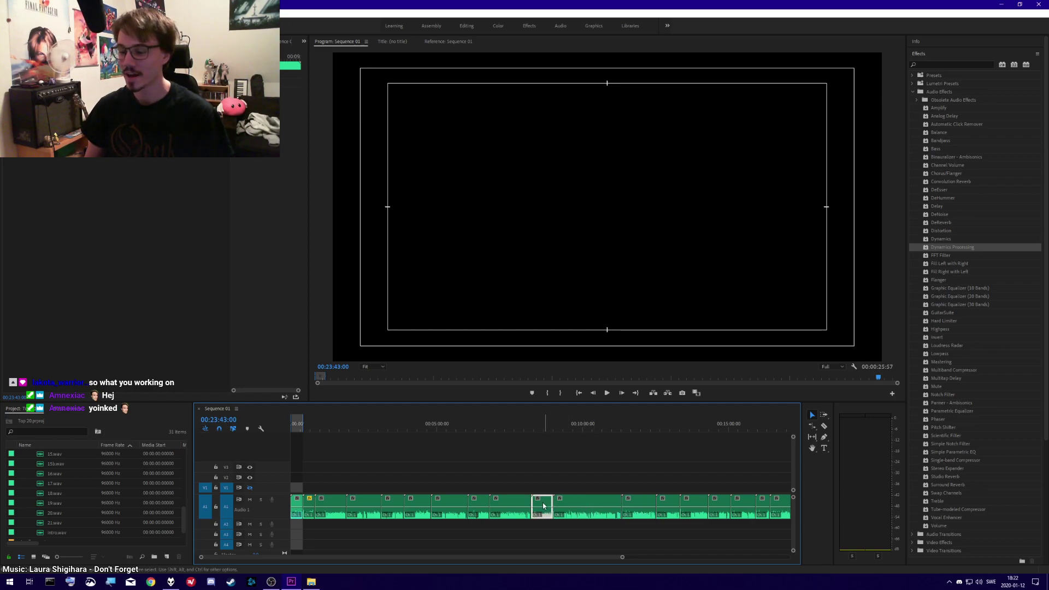
double_click(507, 502)
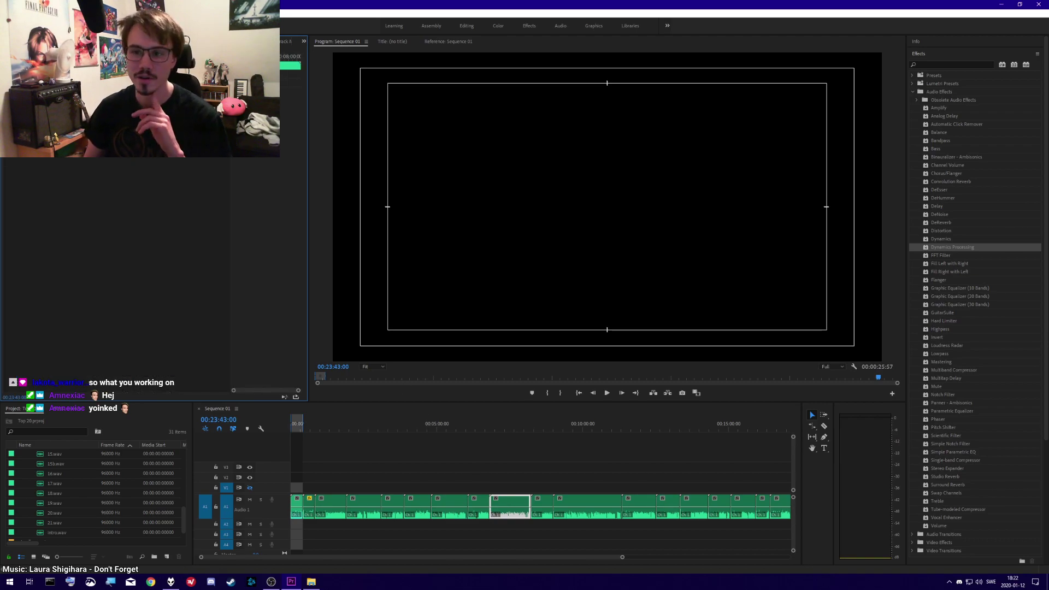
left_click(481, 504)
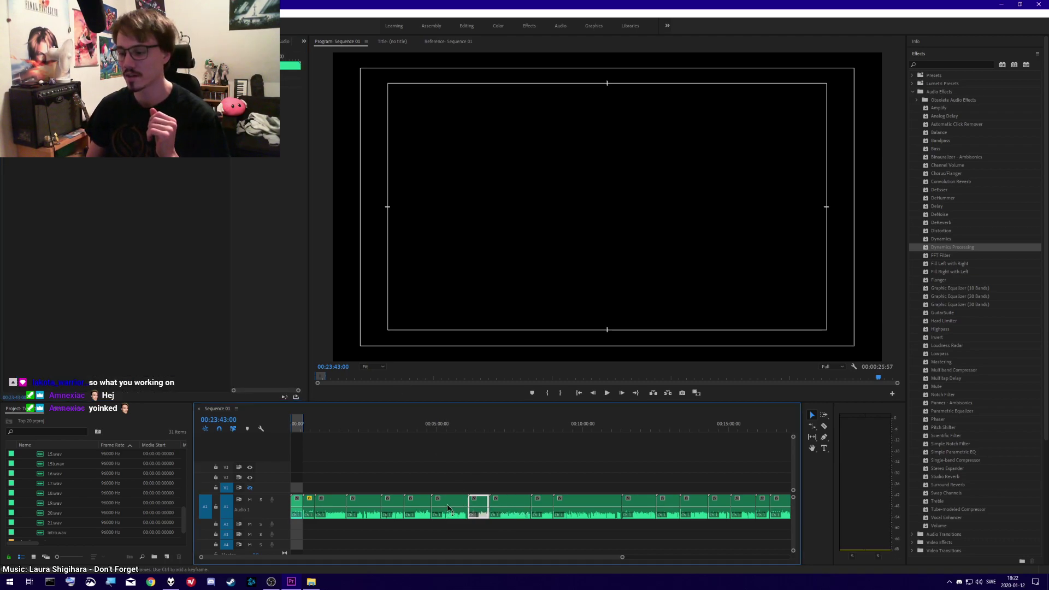
left_click(440, 506)
left_click(422, 507)
left_click(393, 507)
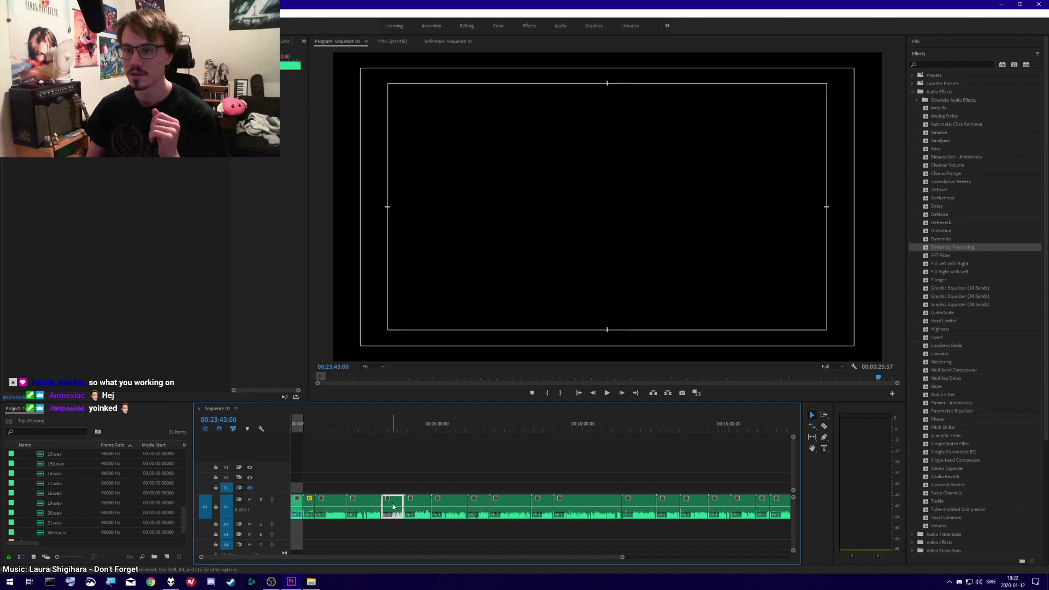
left_click(365, 507)
left_click(334, 507)
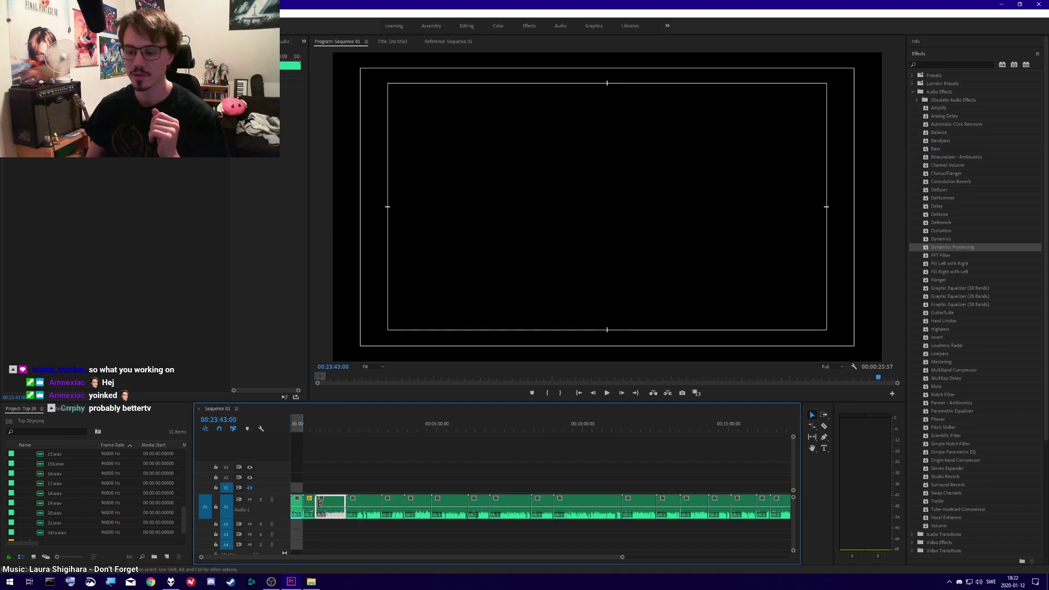
left_click(310, 509)
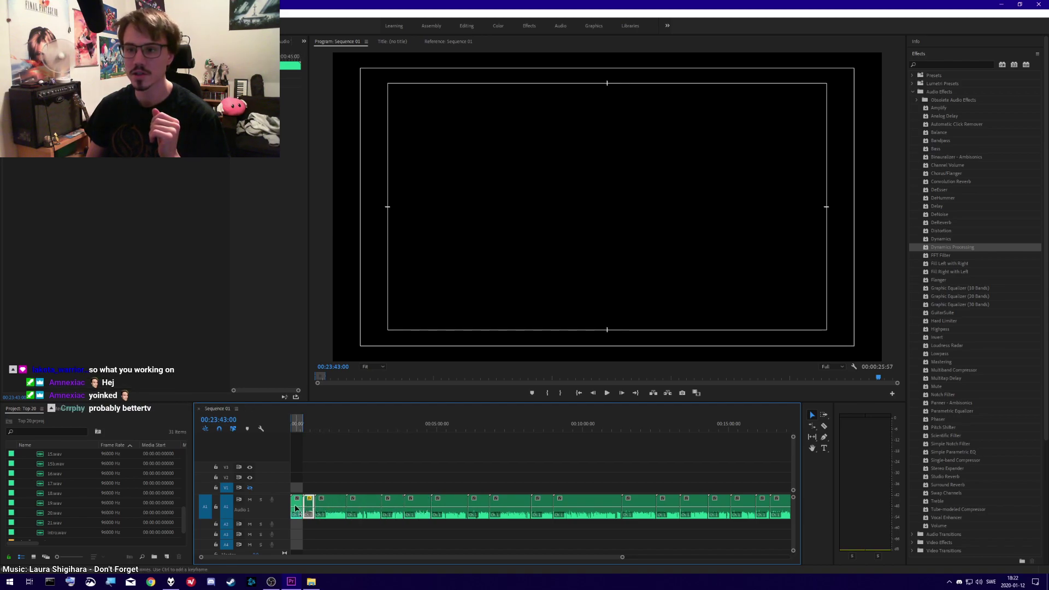
left_click(295, 509)
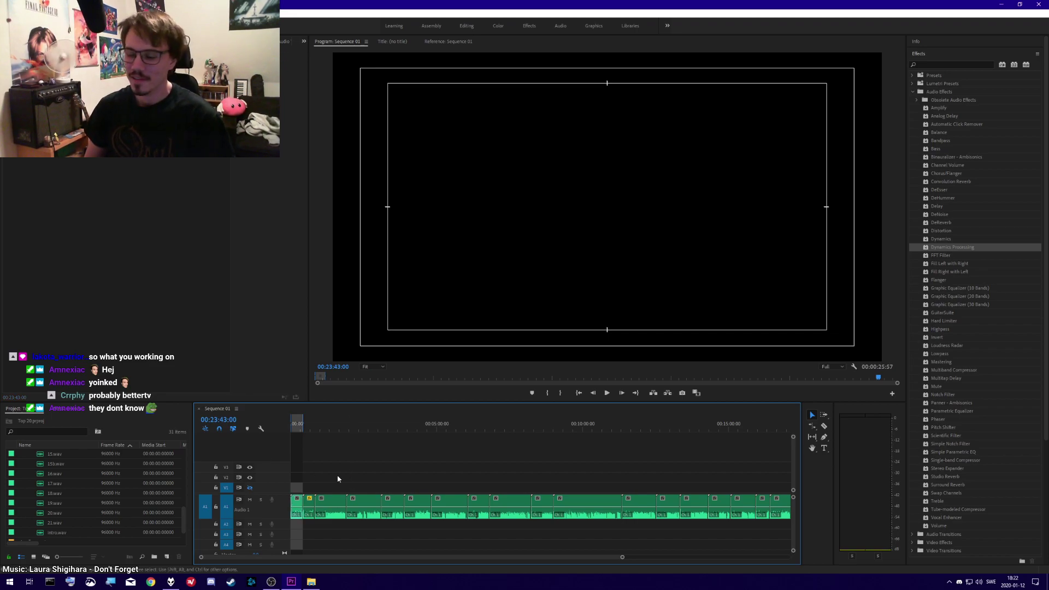
- Select all the voice clips on audio track A1 of Sequence 01 and delete them
left_click(364, 505)
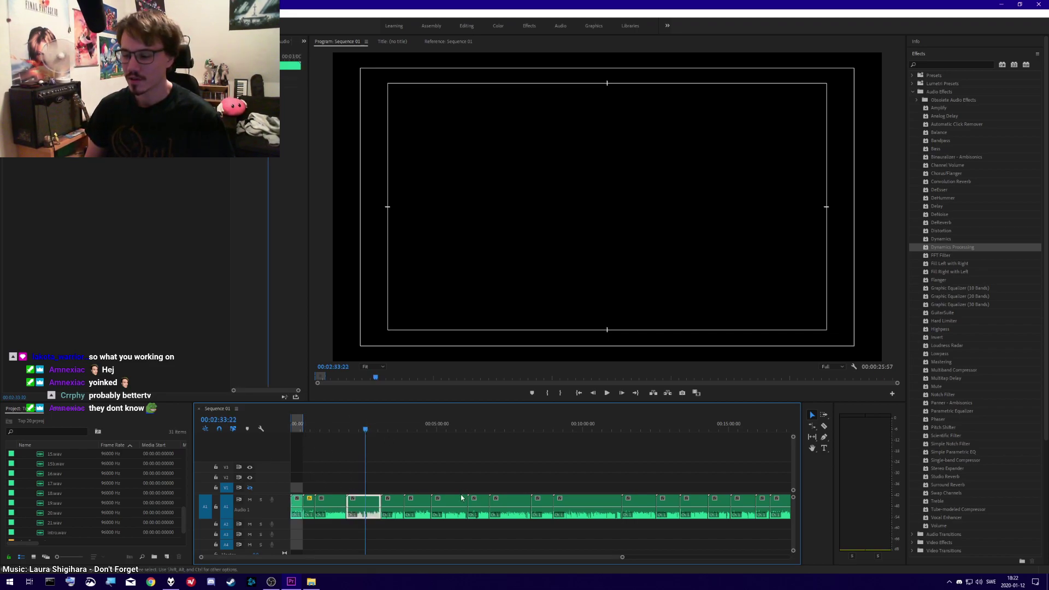
left_click(449, 505)
left_click(563, 504)
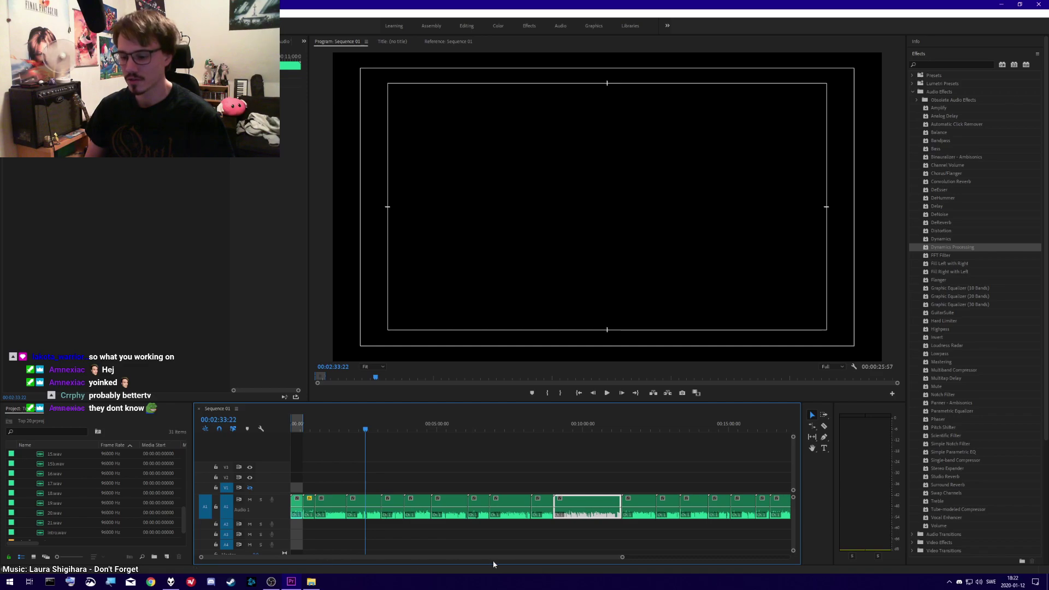
left_click_drag(622, 557, 273, 511)
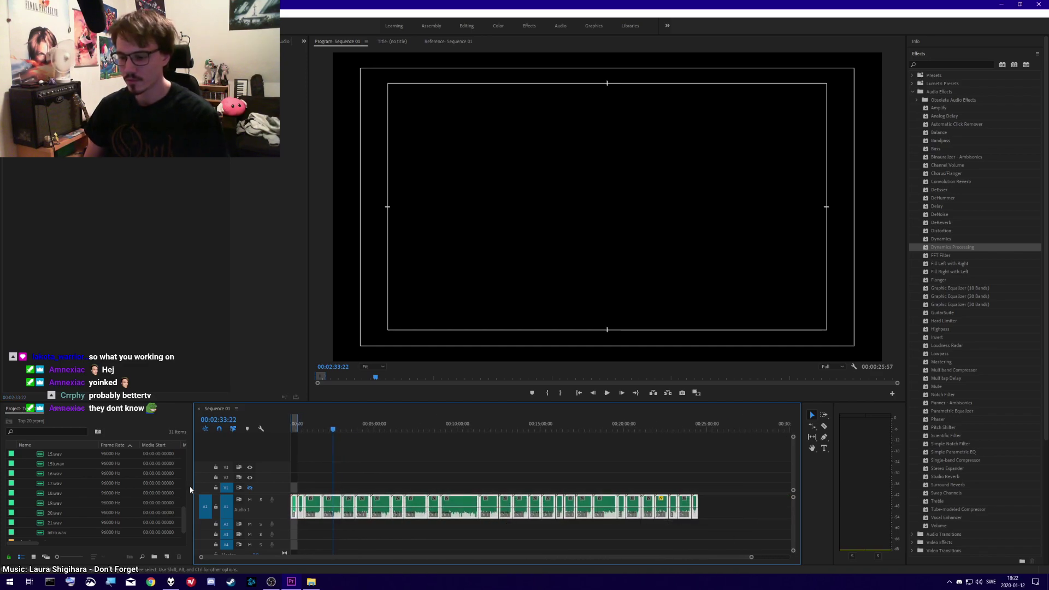
key("Delete")
- Try placing all the Audio bin's WAV files at the start of track A1, check the first clips, and undo the placement
left_click(44, 533)
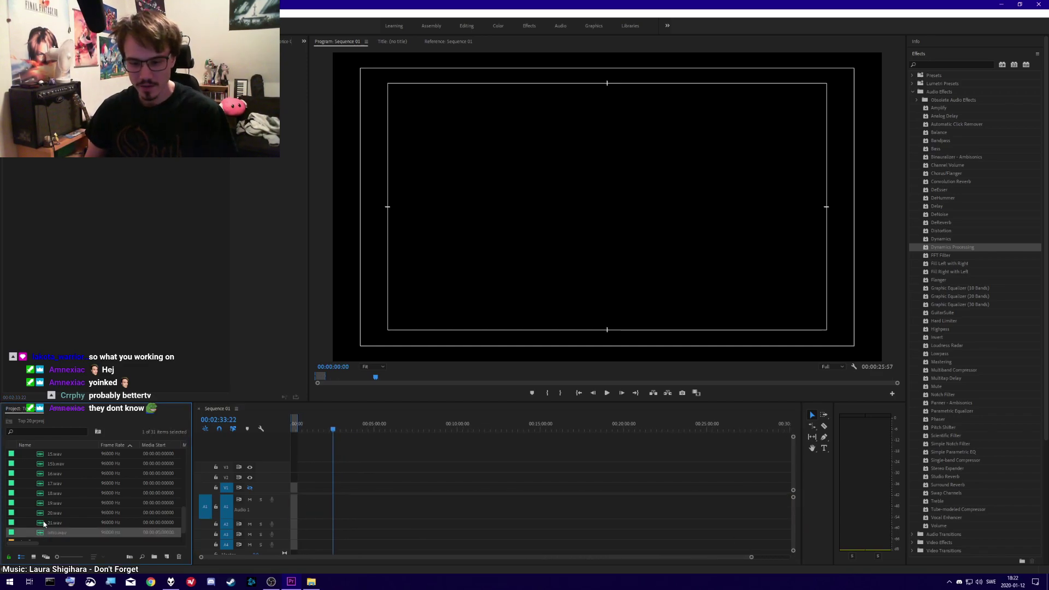
left_click(43, 524)
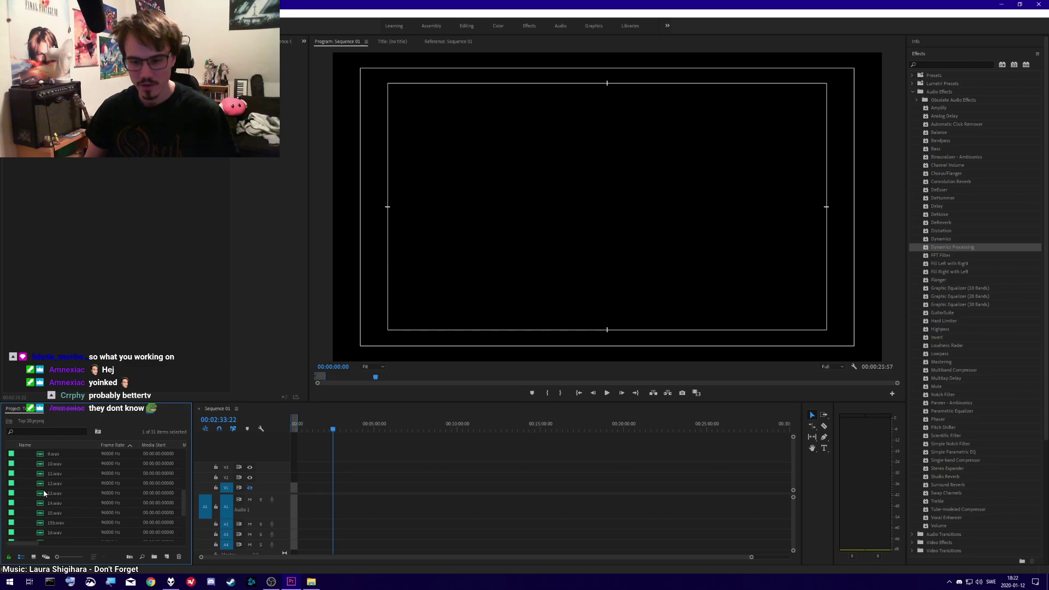
scroll(45, 484, "up", 5)
scroll(45, 476, "up", 2)
left_click(41, 463, "shift")
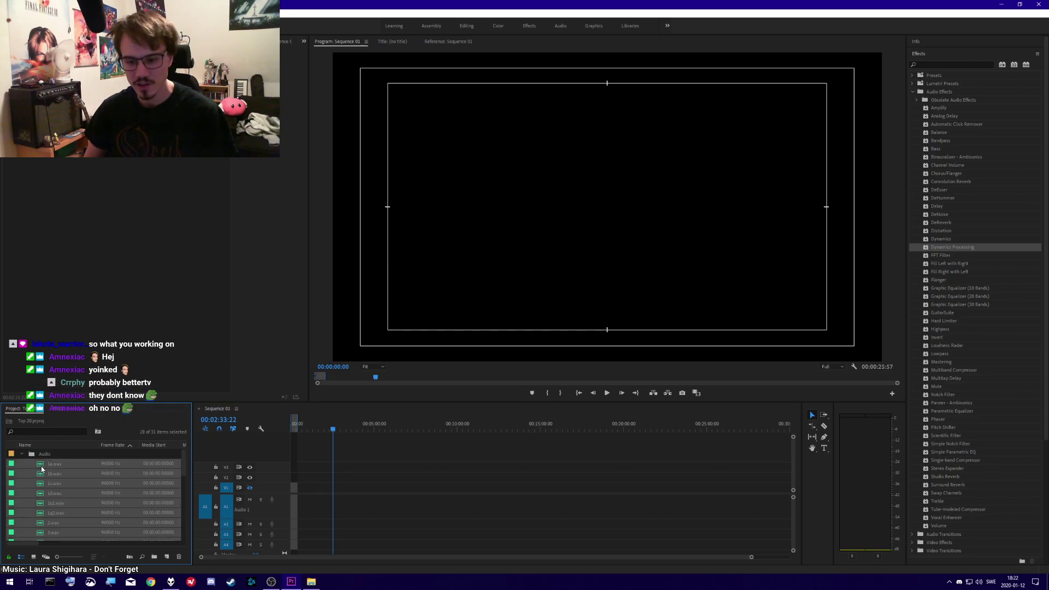
scroll(41, 492, "down", 7)
left_click_drag(40, 516, 305, 510)
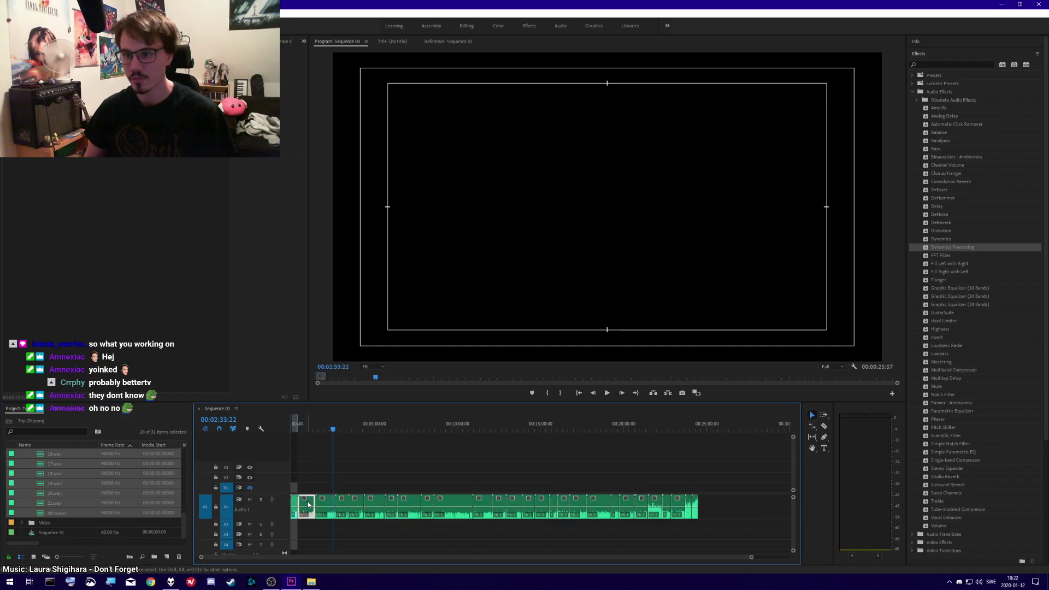
left_click(305, 510)
left_click(326, 509)
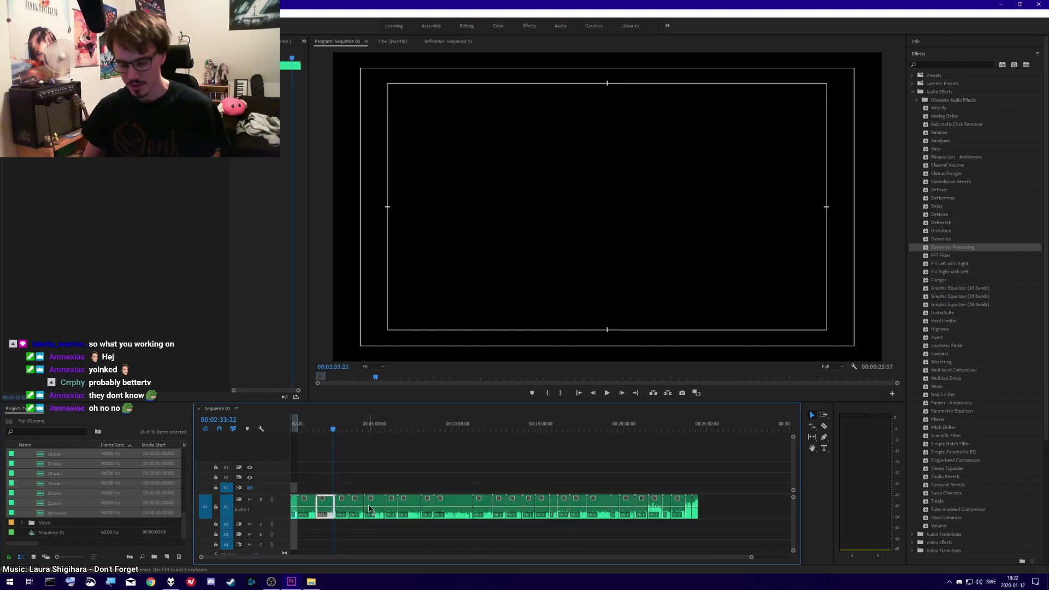
key("ctrl+z")
- Sort the project items by name in descending order
scroll(63, 483, "up", 3)
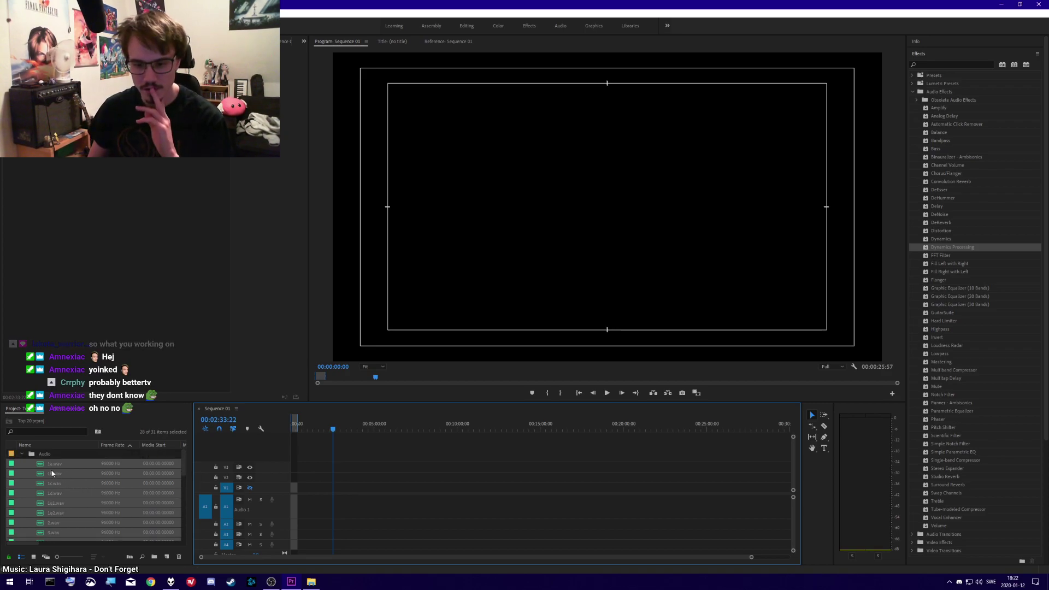
left_click(47, 444)
left_click(40, 445)
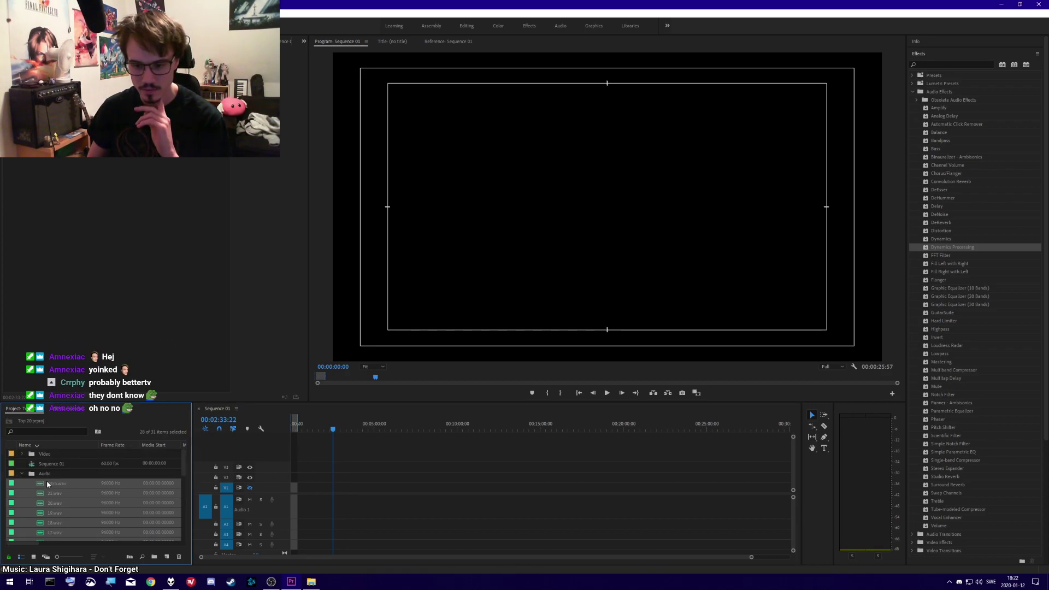
- Select all the WAV files in the Audio bin and place them on track A1 at the start of Sequence 01
left_click(47, 484)
left_click(40, 492)
scroll(49, 501, "down", 2)
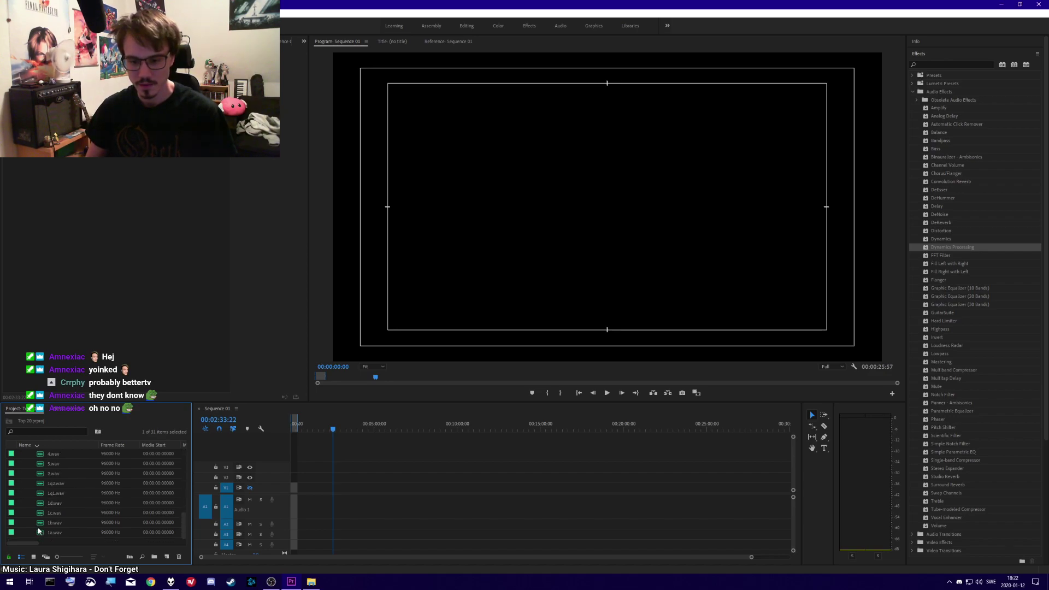
left_click(38, 532, "shift")
scroll(47, 500, "up", 2)
left_click_drag(45, 482, 317, 491)
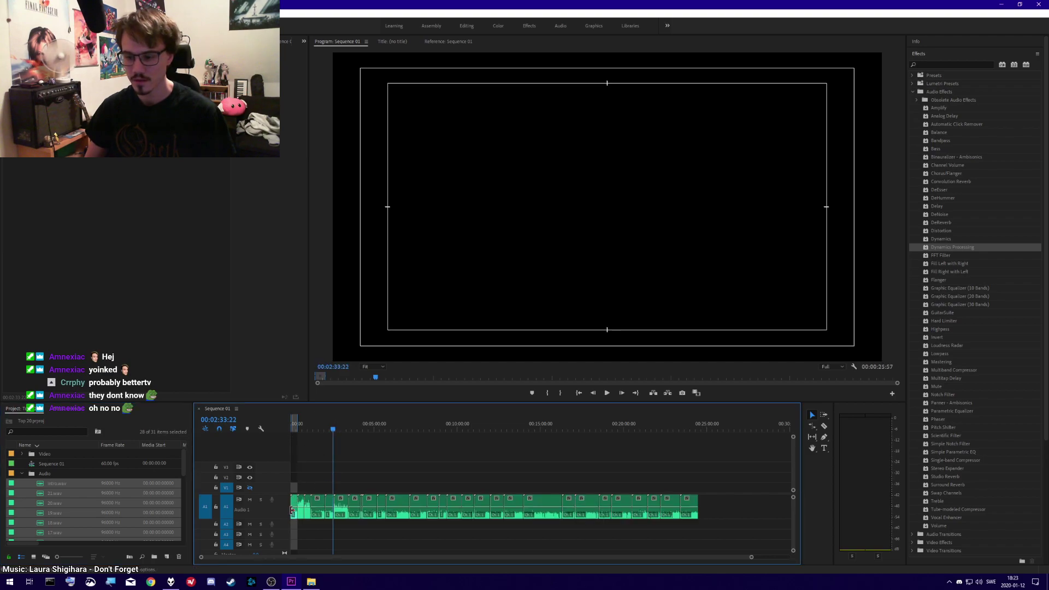
- Spot-check the order of the newly placed voice clips, from the first ones to one shortly before 00:21:00
double_click(299, 506)
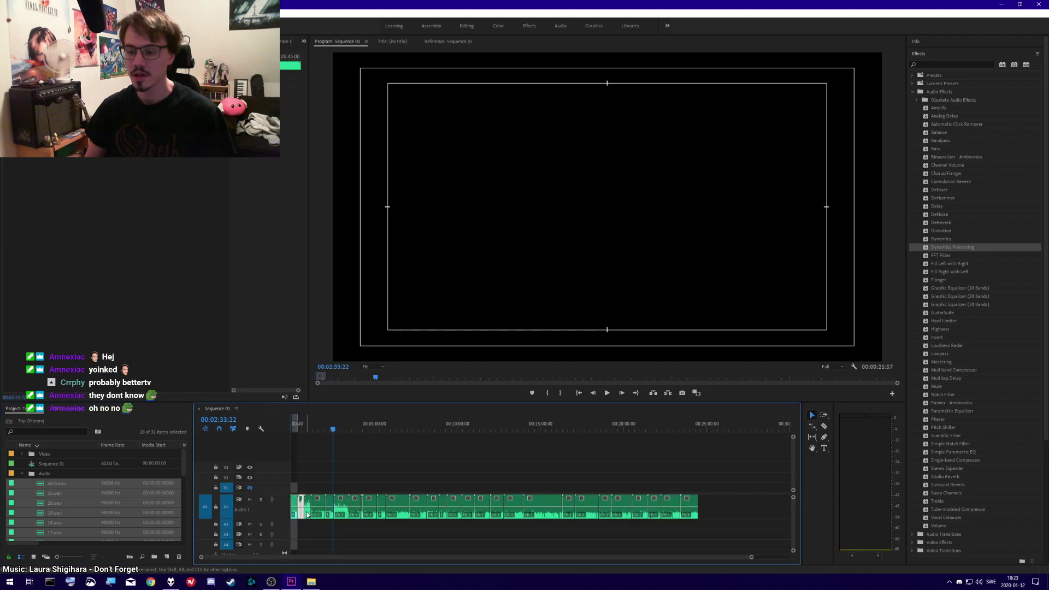
double_click(308, 514)
double_click(320, 518)
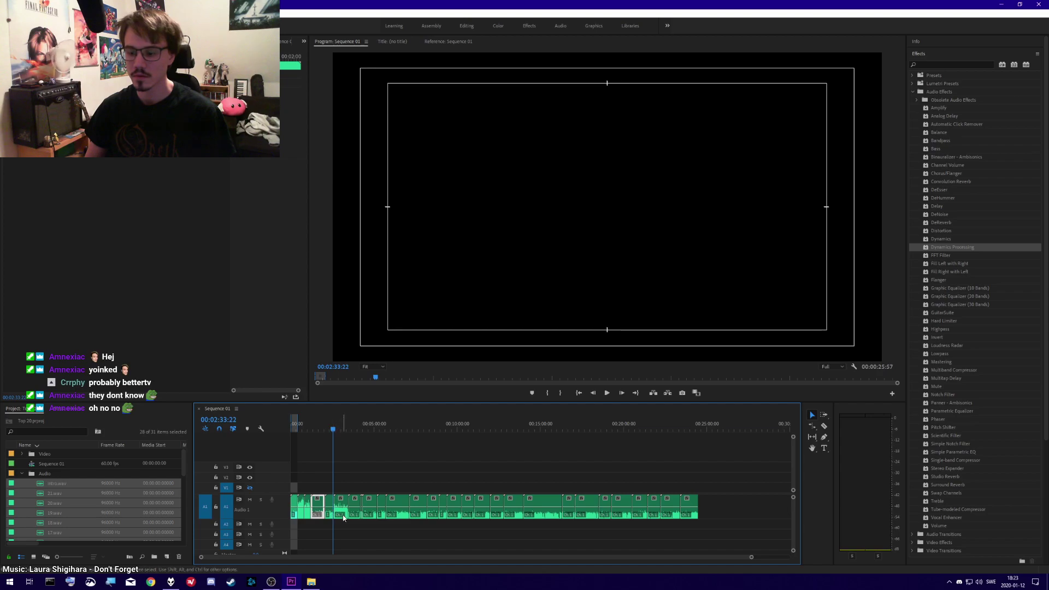
double_click(341, 519)
double_click(400, 517)
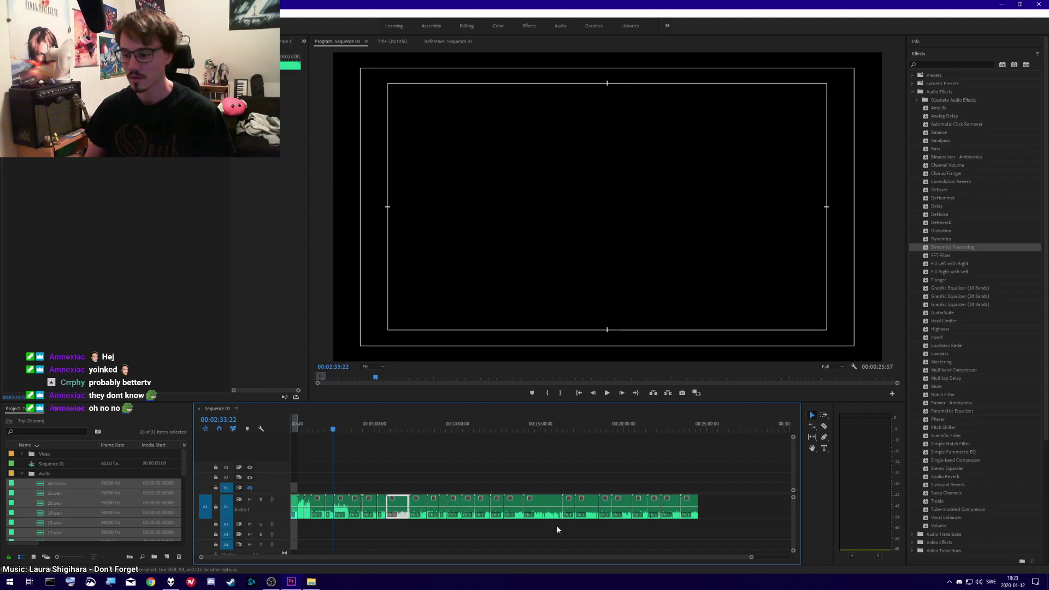
double_click(641, 518)
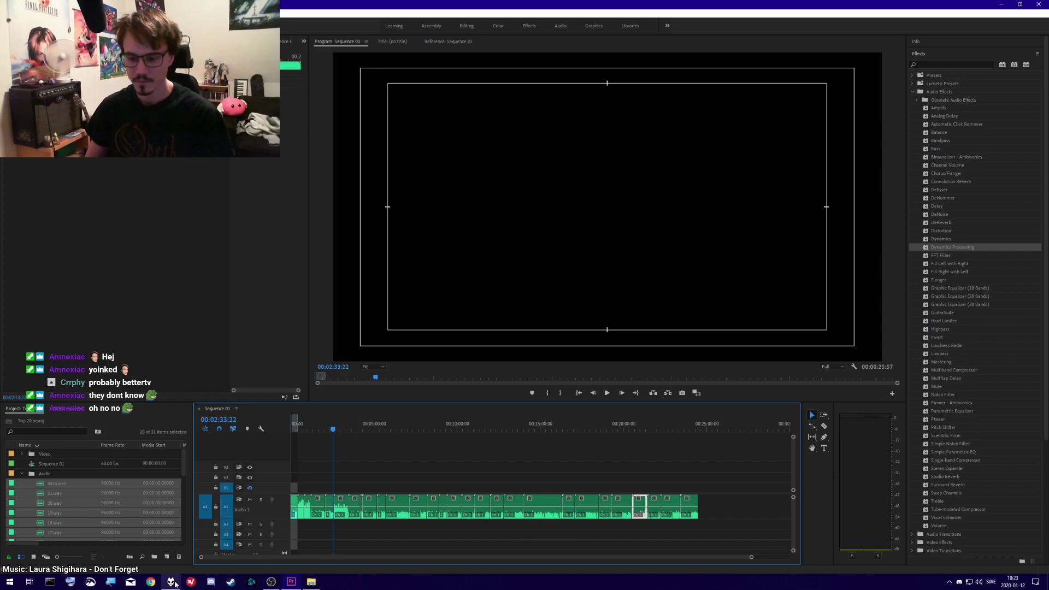
- Switch to the music player with the Stream playlist
key("alt+Tab")
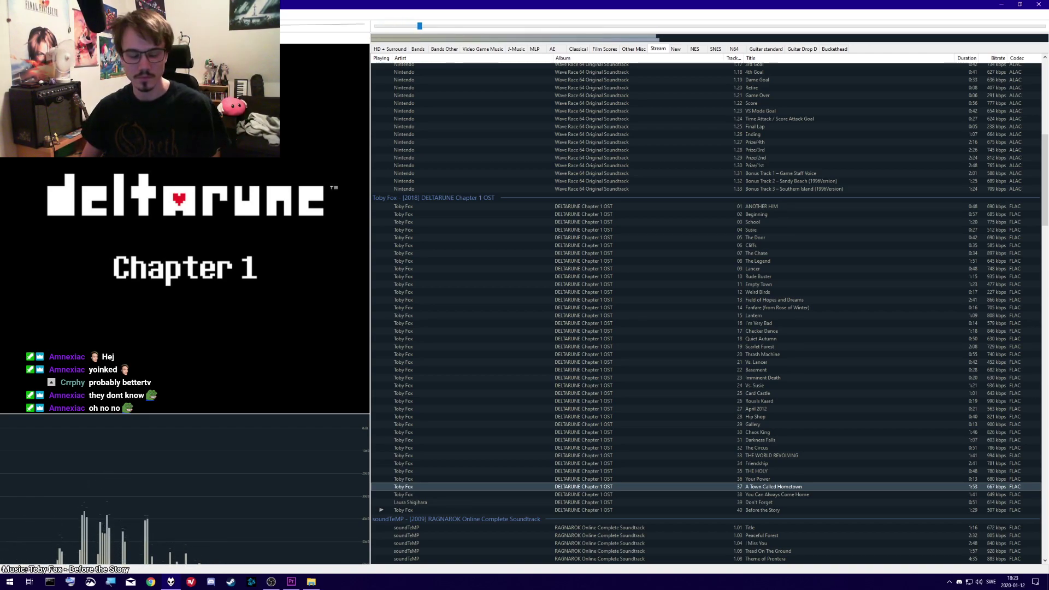
- Switch back to Premiere Pro and lower the audio gain of the second voice clip on track A1
key("alt+Tab")
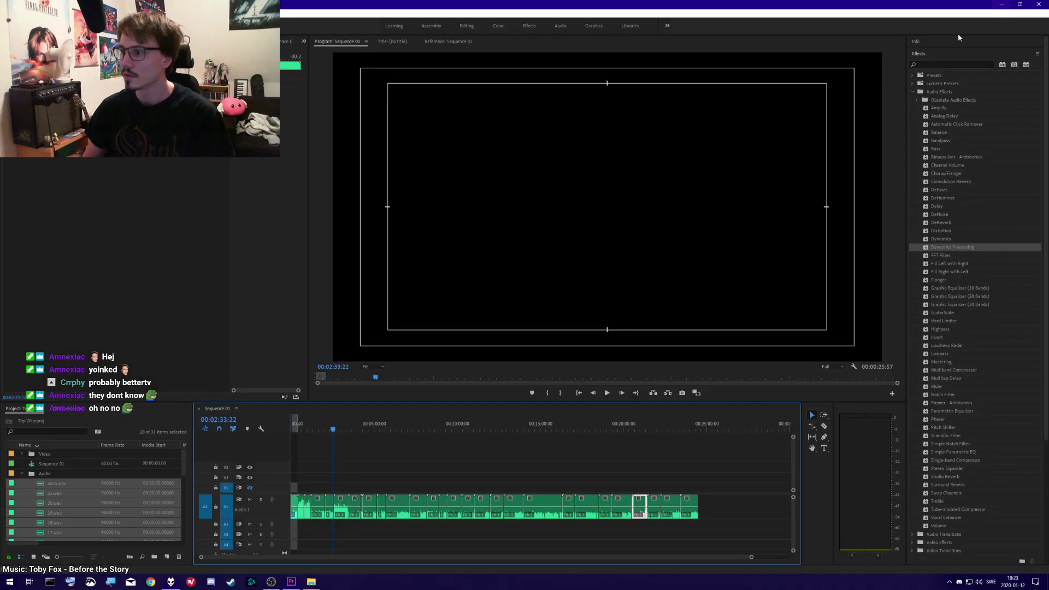
right_click(302, 507)
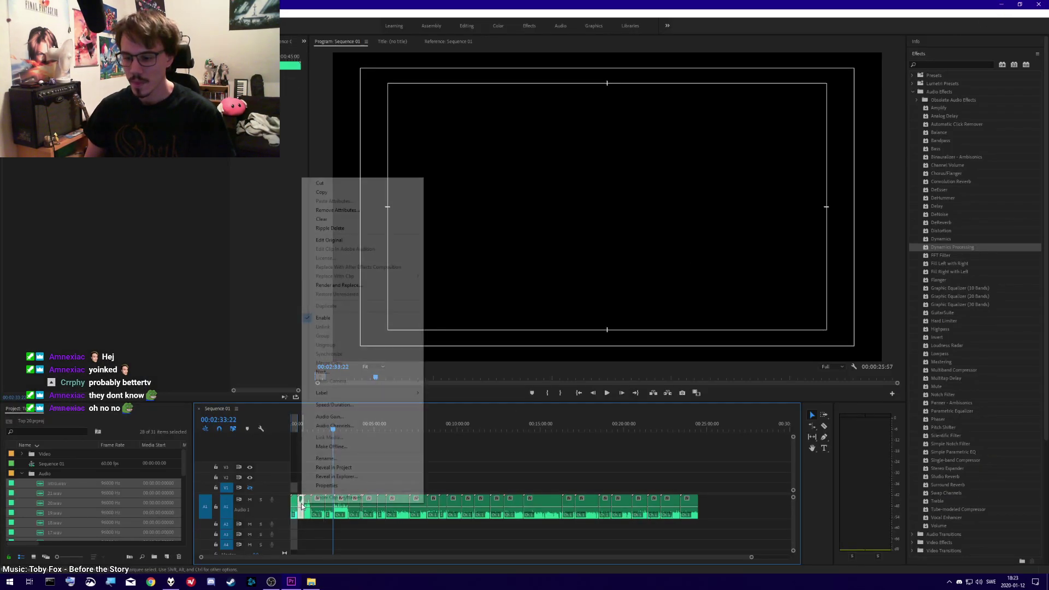
left_click(357, 419)
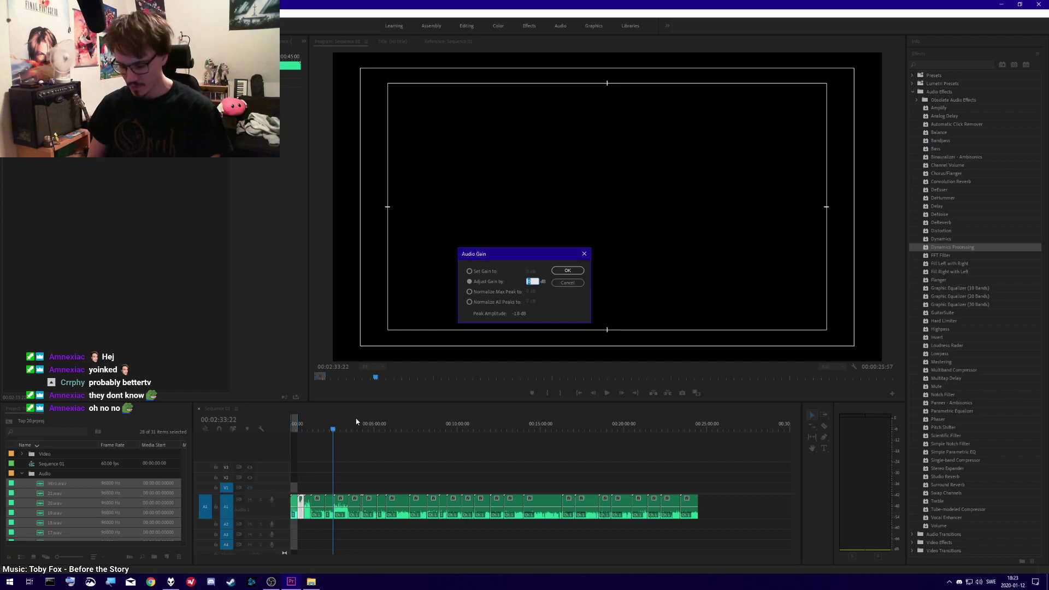
type("-1")
key("Return")
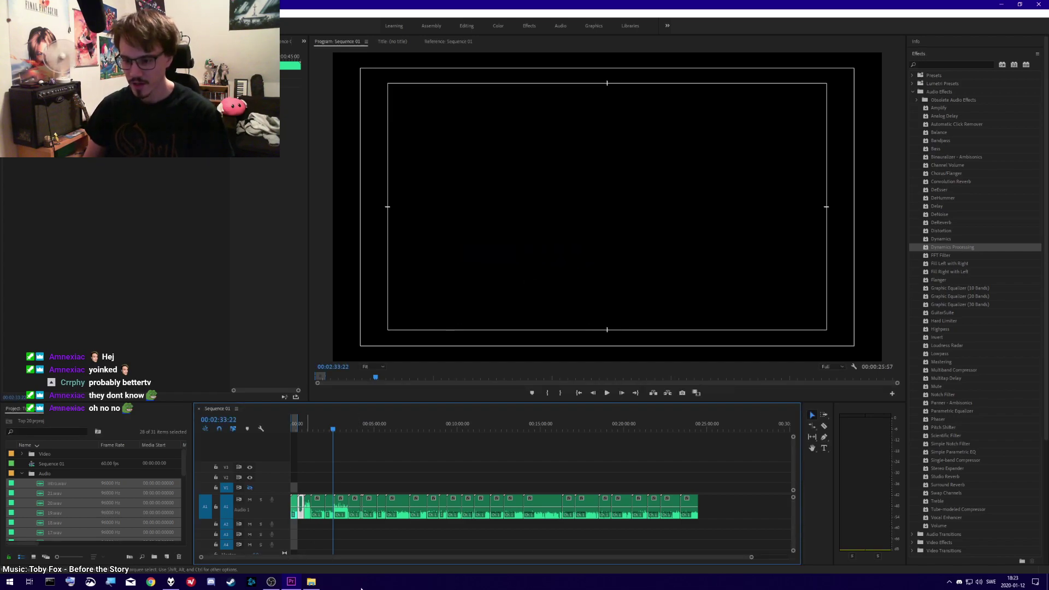
- Lower the audio gain of the loud third voice clip, just before 00:01:00 on track A1
left_click_drag(753, 557, 435, 555)
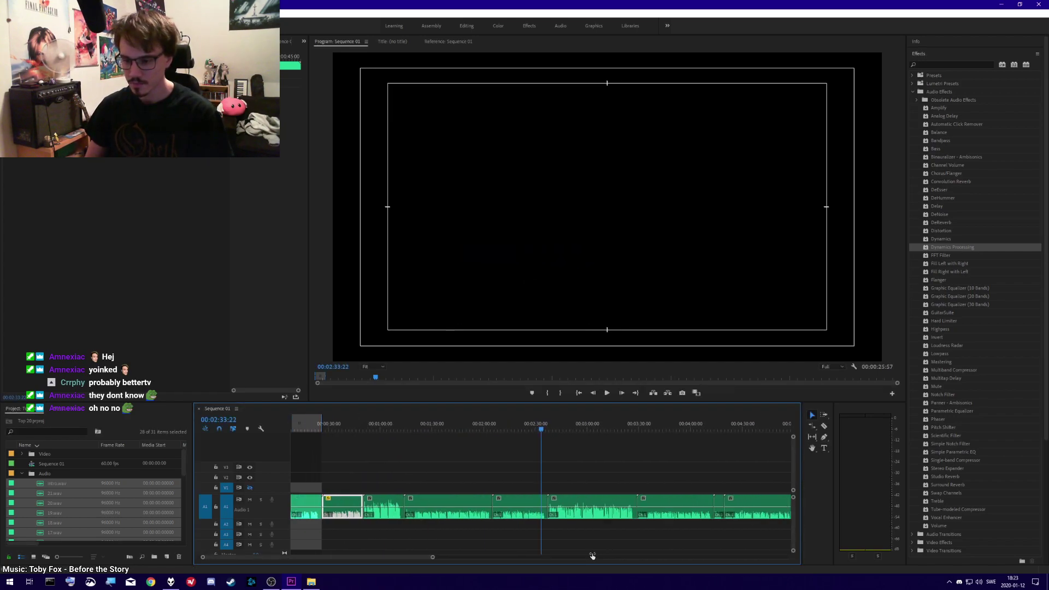
right_click(392, 514)
left_click(426, 426)
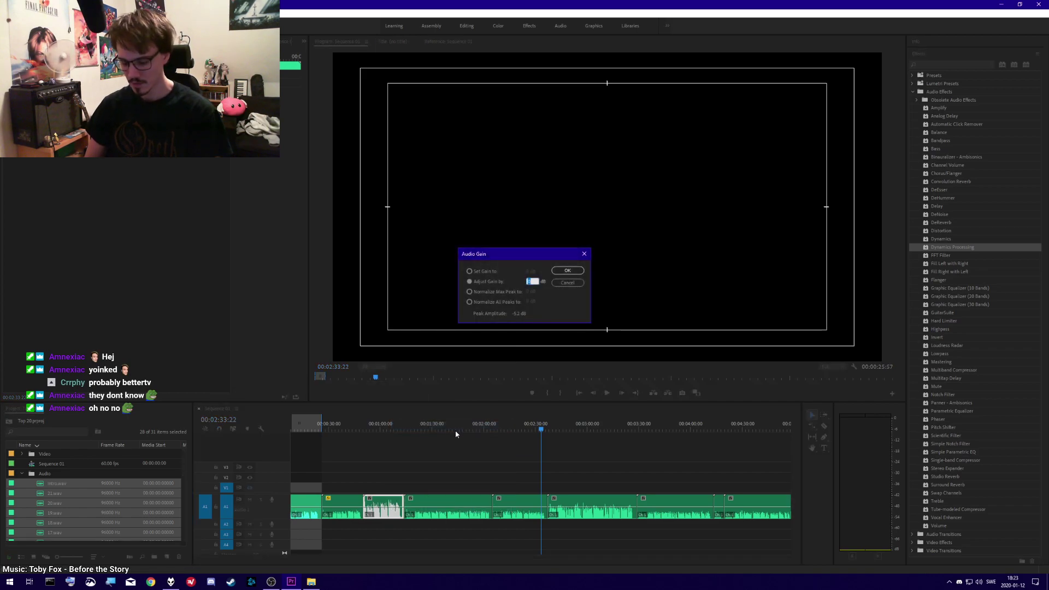
key("Return")
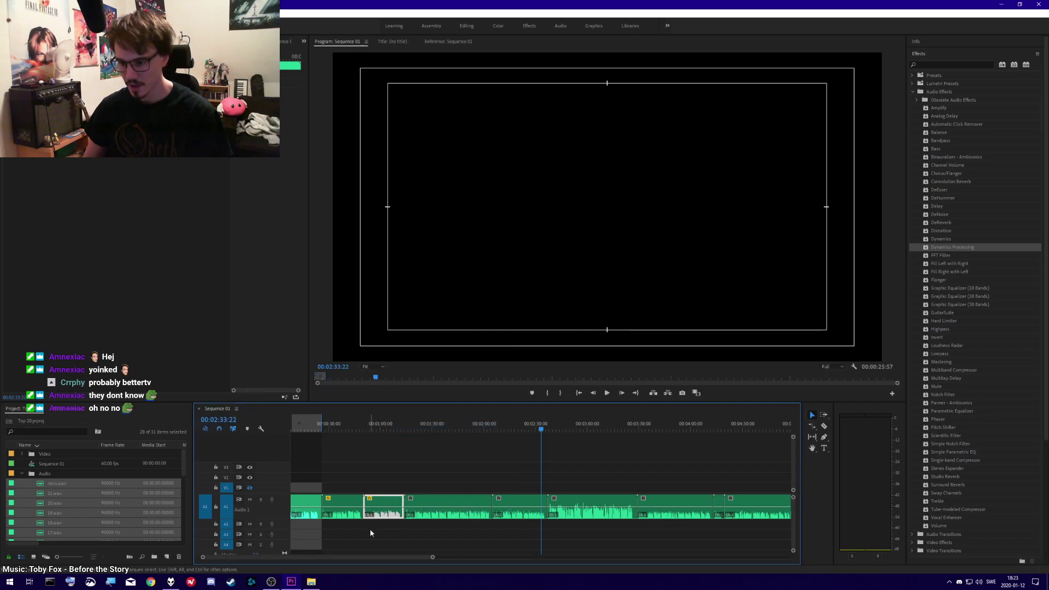
left_click(369, 529)
- Lower the audio gain of the loud voice clip that starts shortly after 00:02:30 on track A1
right_click(568, 514)
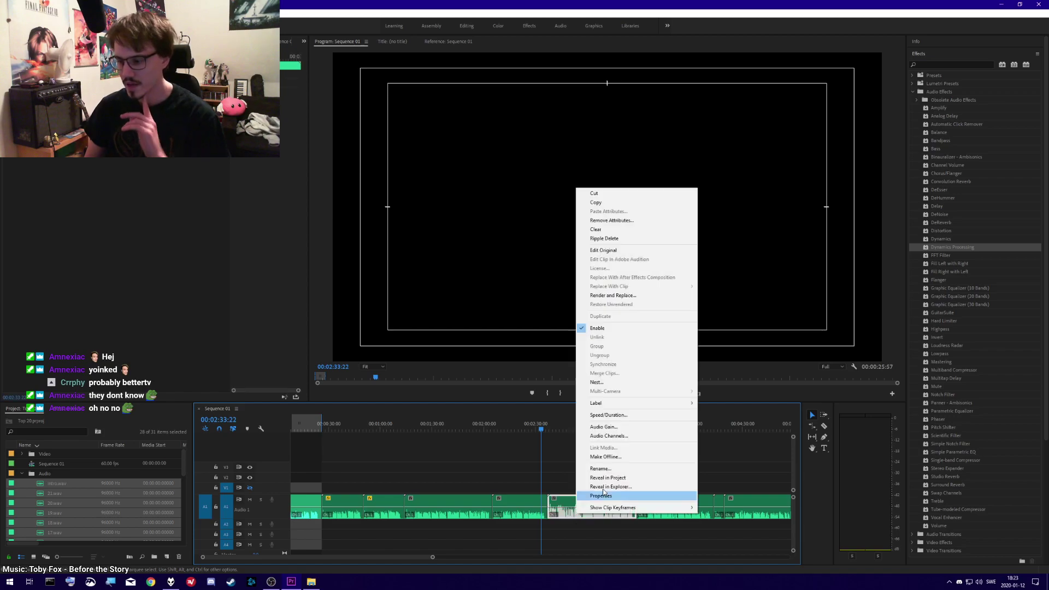
left_click(591, 426)
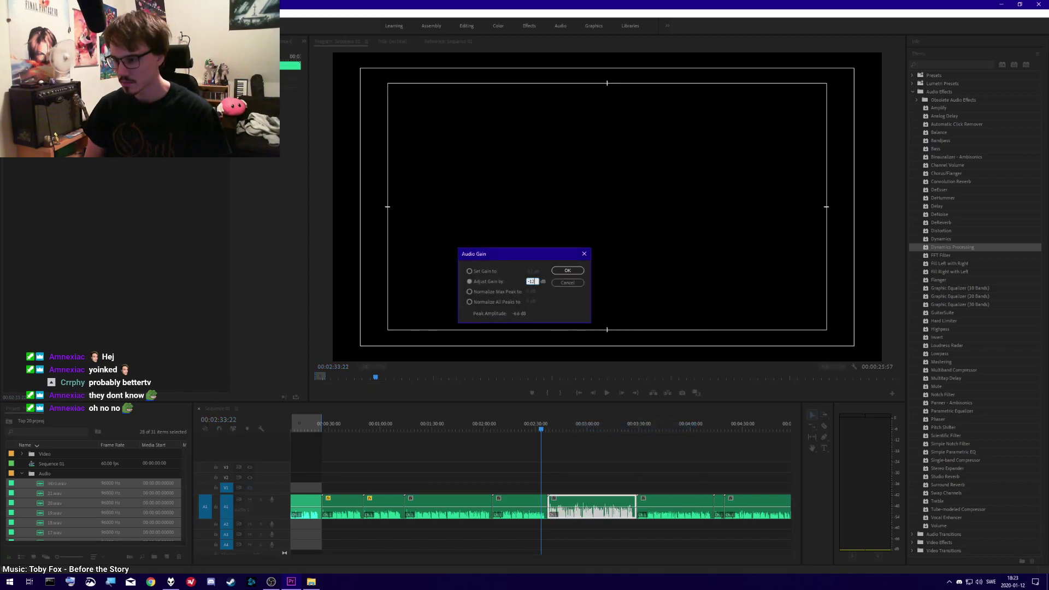
key("Return")
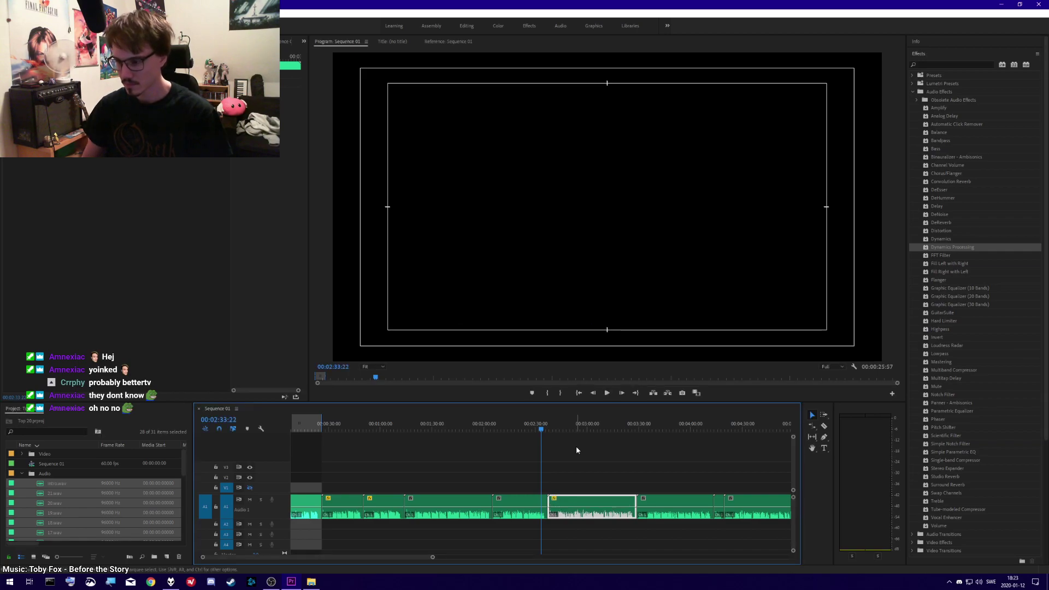
left_click(468, 538)
- Compare the waveform levels of the voice clips along track A1 and check the first clips individually from the sequence start
left_click_drag(429, 558, 612, 560)
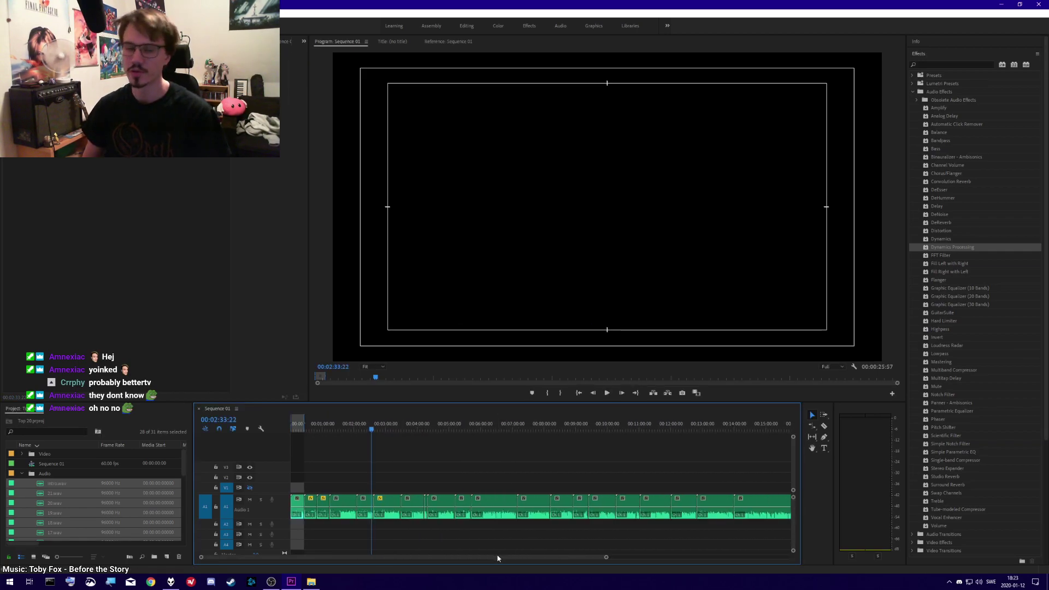
left_click_drag(494, 562, 630, 561)
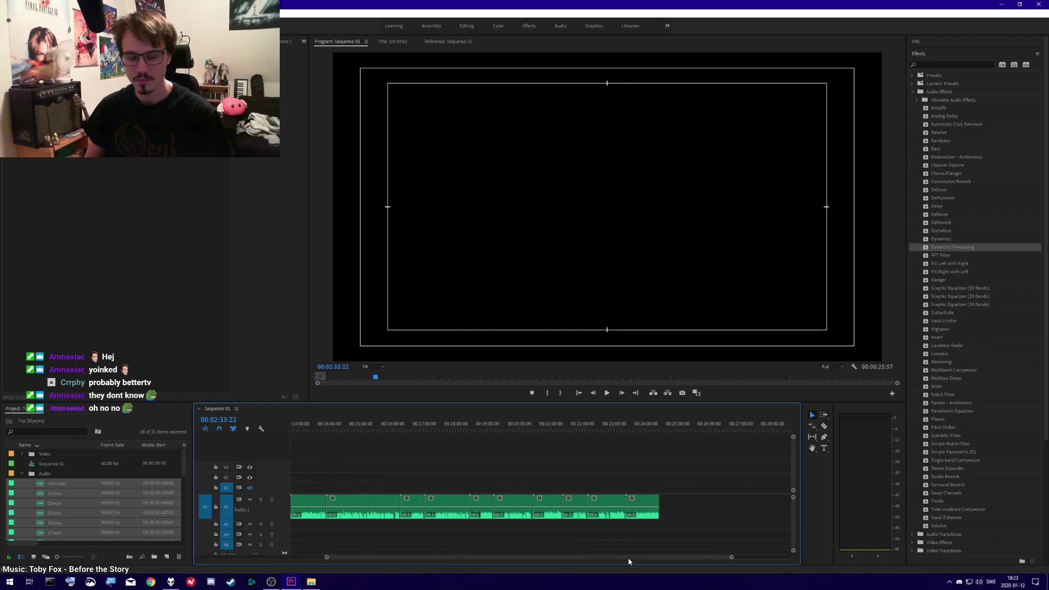
left_click_drag(630, 562, 492, 558)
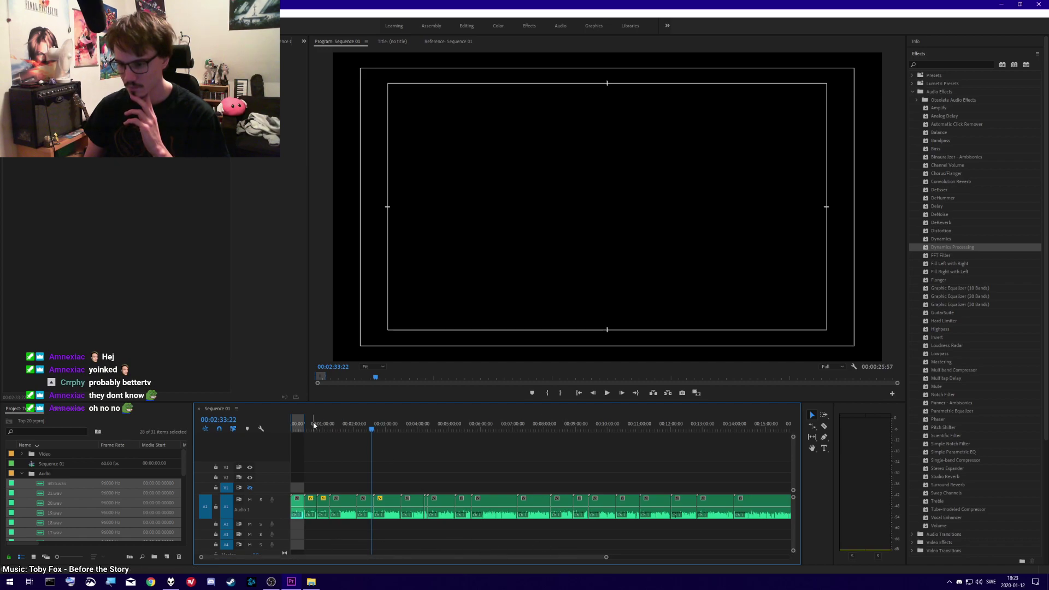
key("Home")
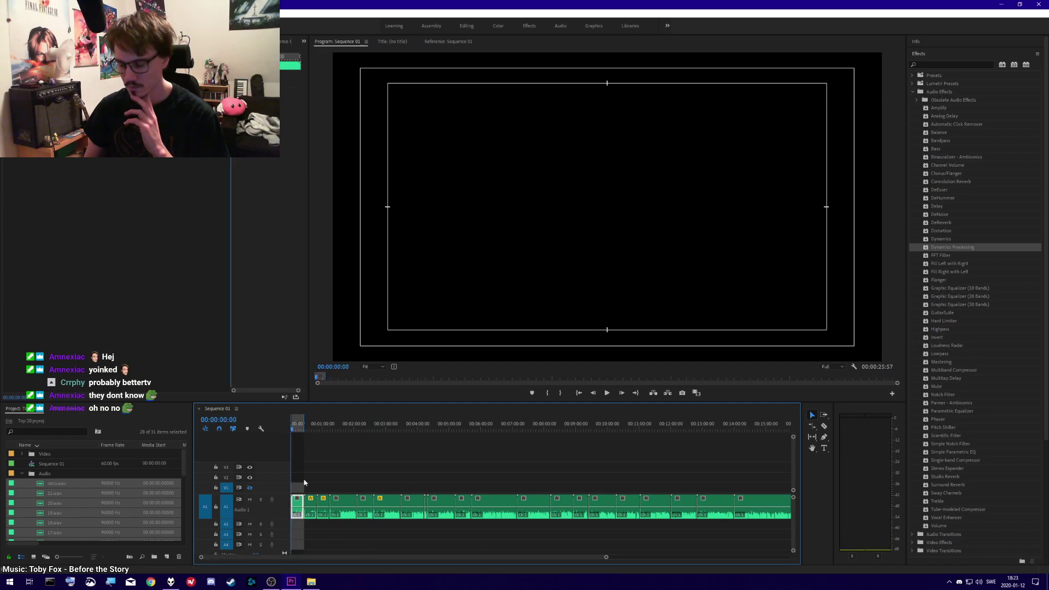
left_click(311, 514)
left_click(324, 516)
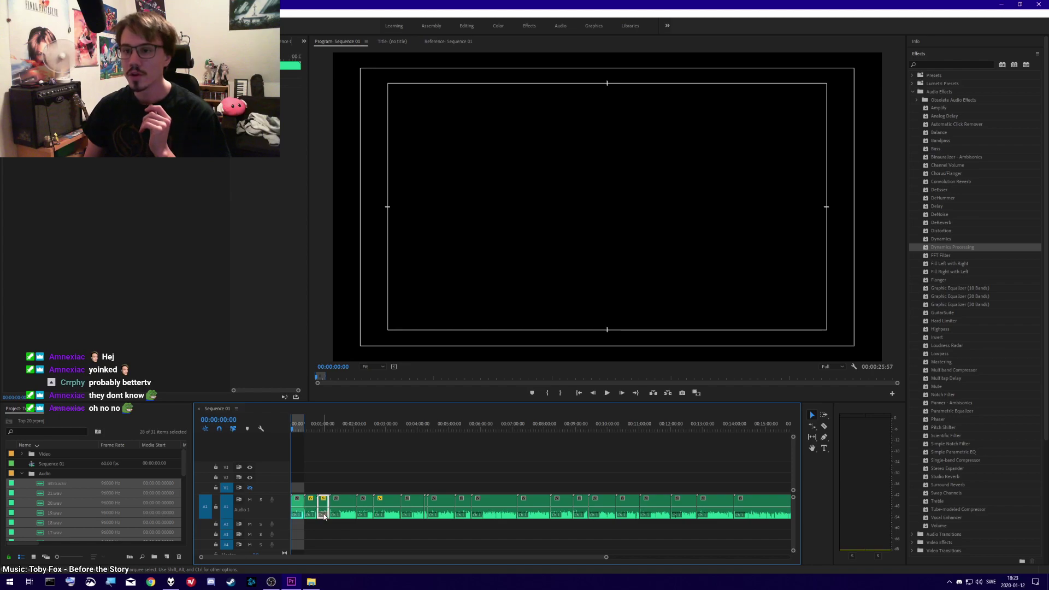
left_click(340, 516)
left_click(368, 515)
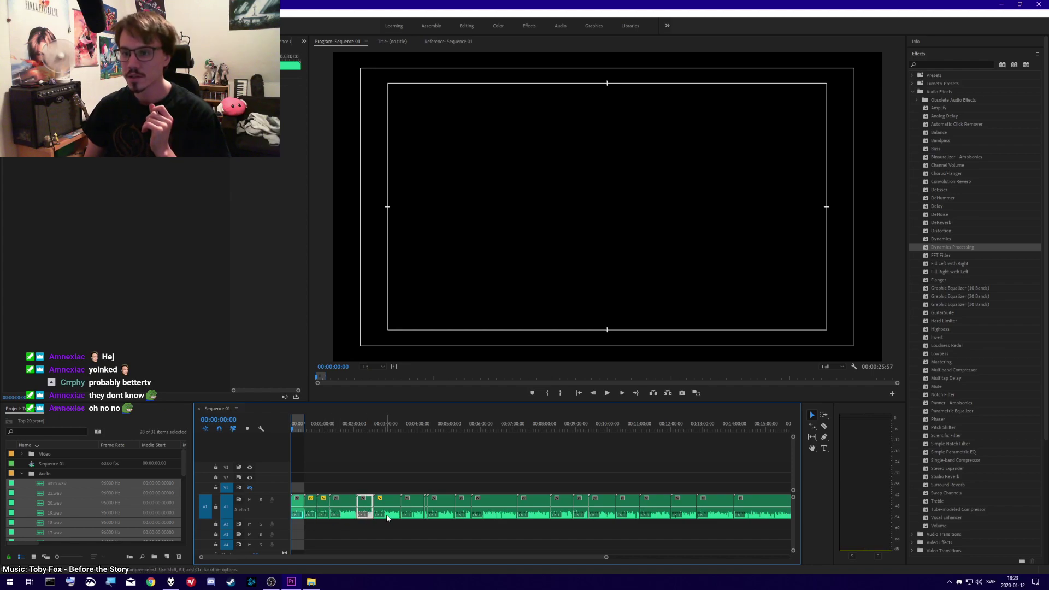
left_click(393, 516)
left_click(411, 522)
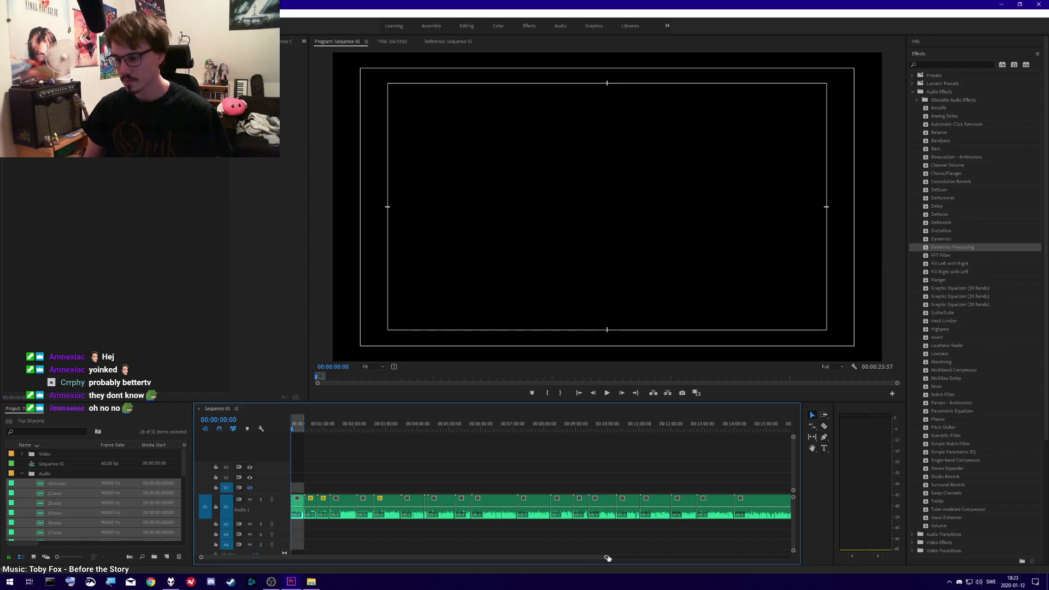
- Select all voice clips on track A1 and nest them into a sequence named VO
left_click_drag(607, 557, 739, 552)
left_click_drag(754, 532, 292, 497)
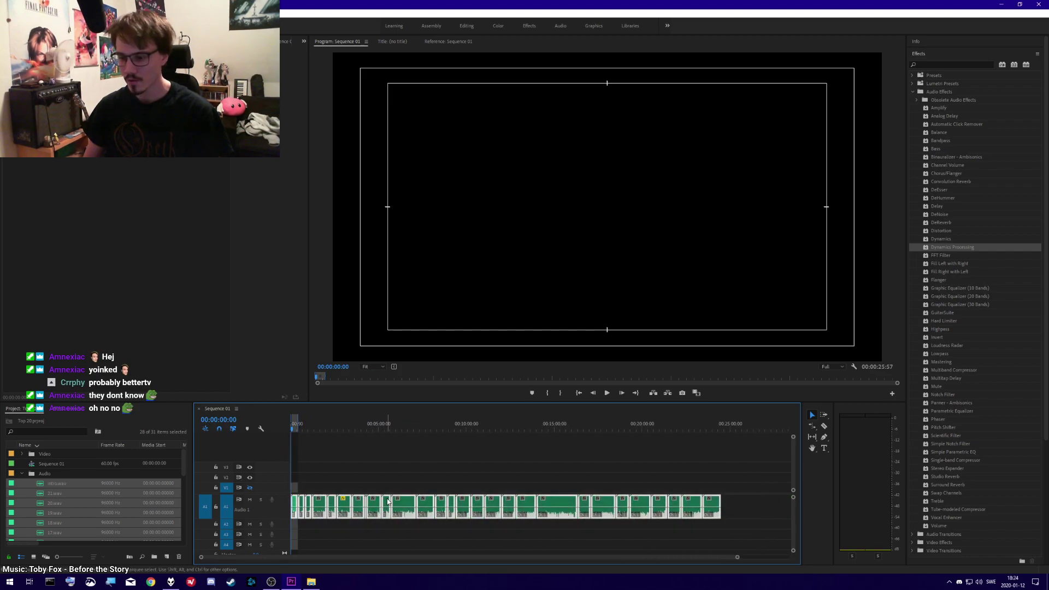
right_click(401, 501)
left_click(428, 379)
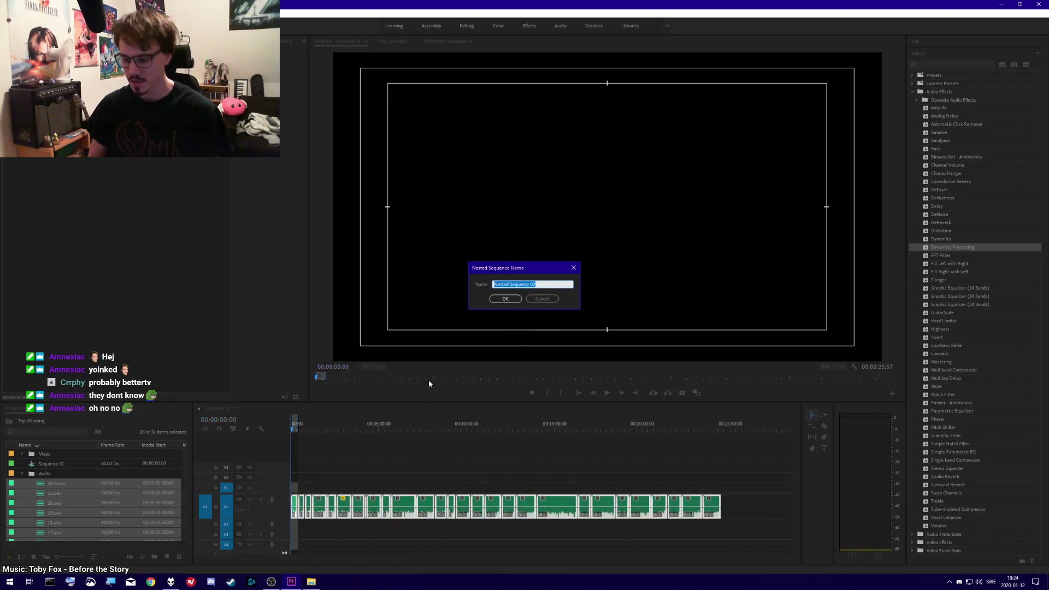
type("VO")
key("Return")
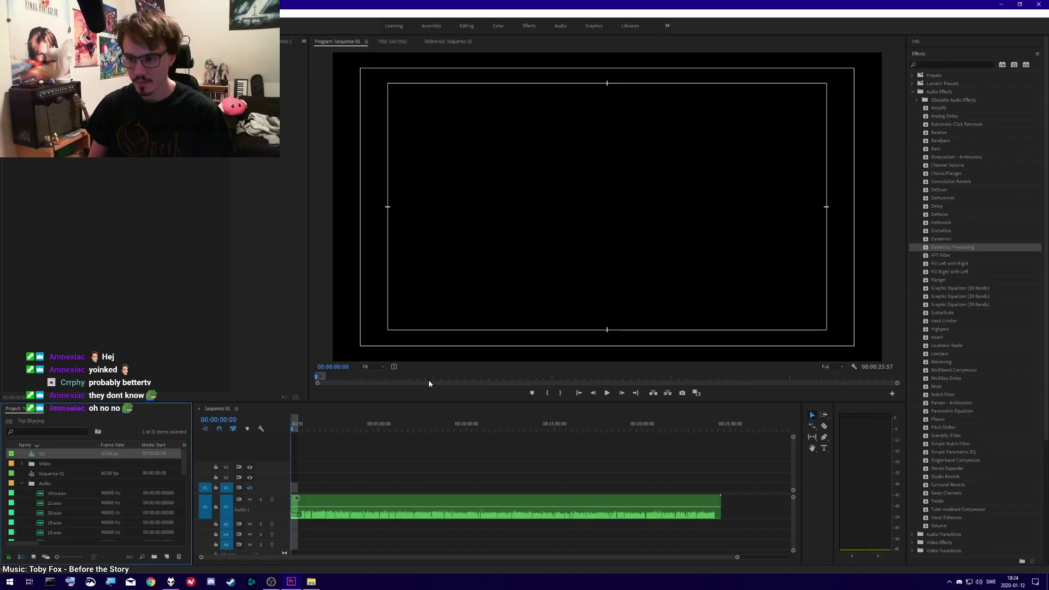
- Apply the Dynamics Processing audio effect to the nested VO clip and open its effect editor
left_click(357, 467)
left_click(441, 501)
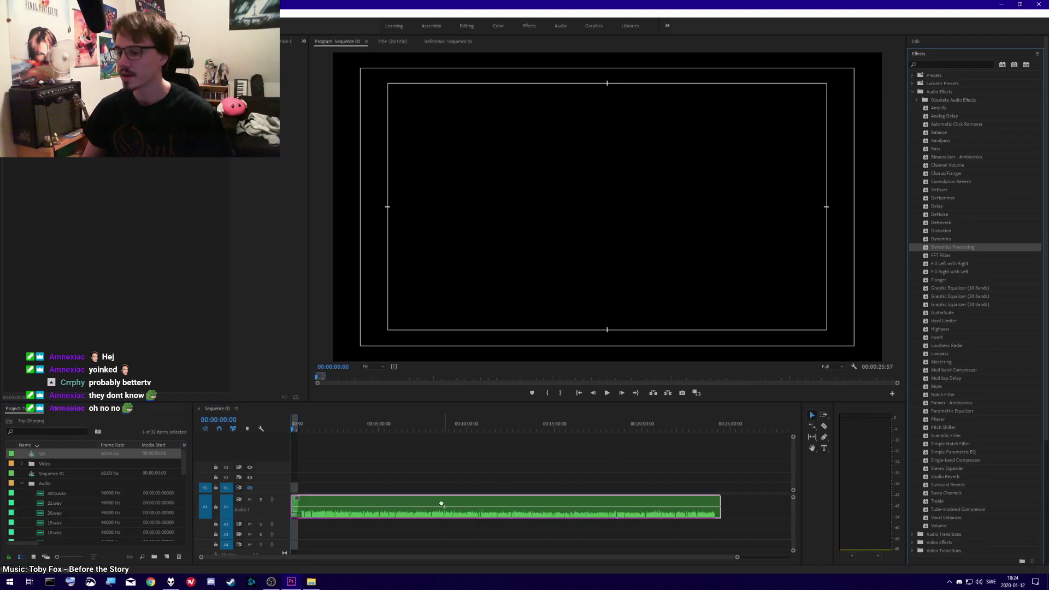
left_click(230, 131)
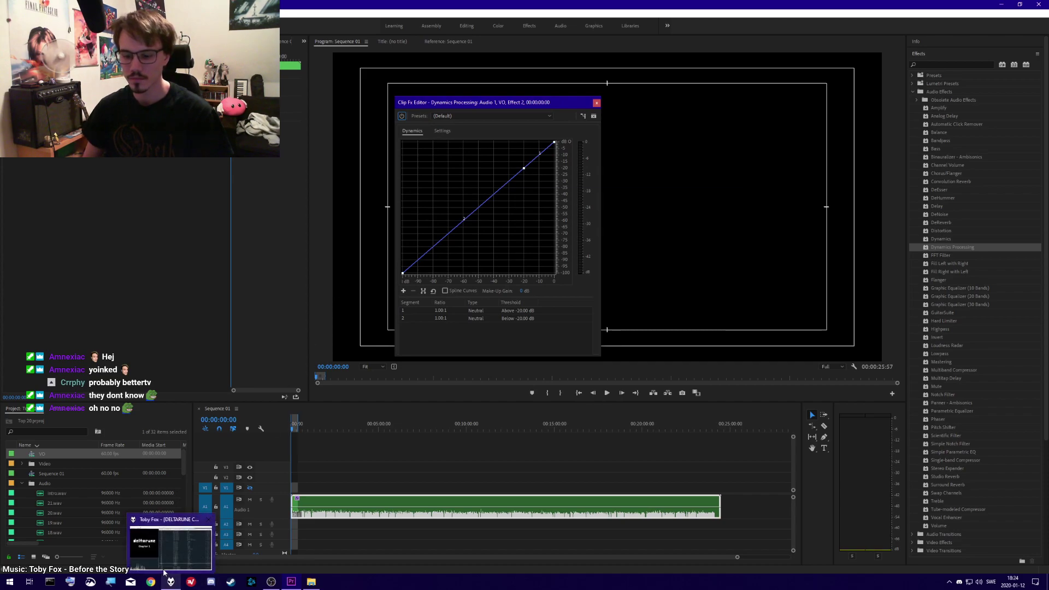
left_click(406, 540)
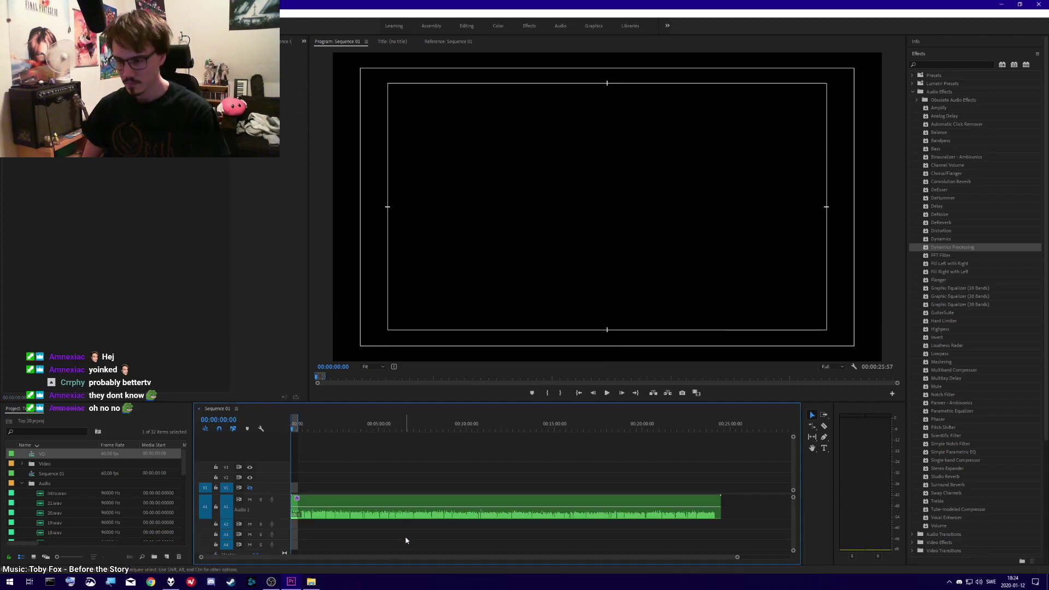
left_click(306, 504)
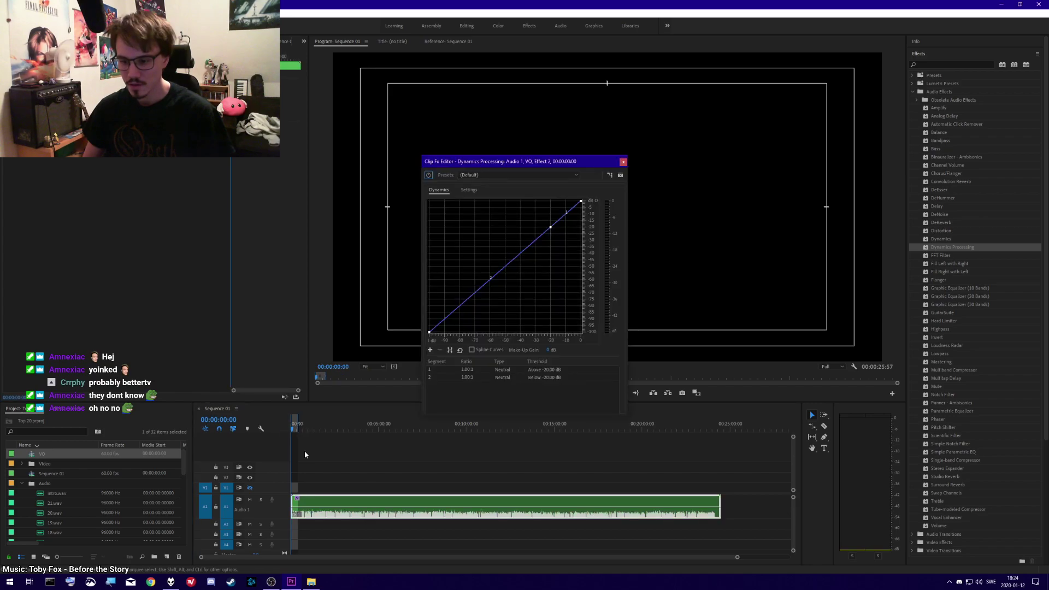
- Reposition the Dynamics Processing editor clear of the timeline and briefly play the start of the VO clip to check its level
left_click_drag(738, 557, 428, 557)
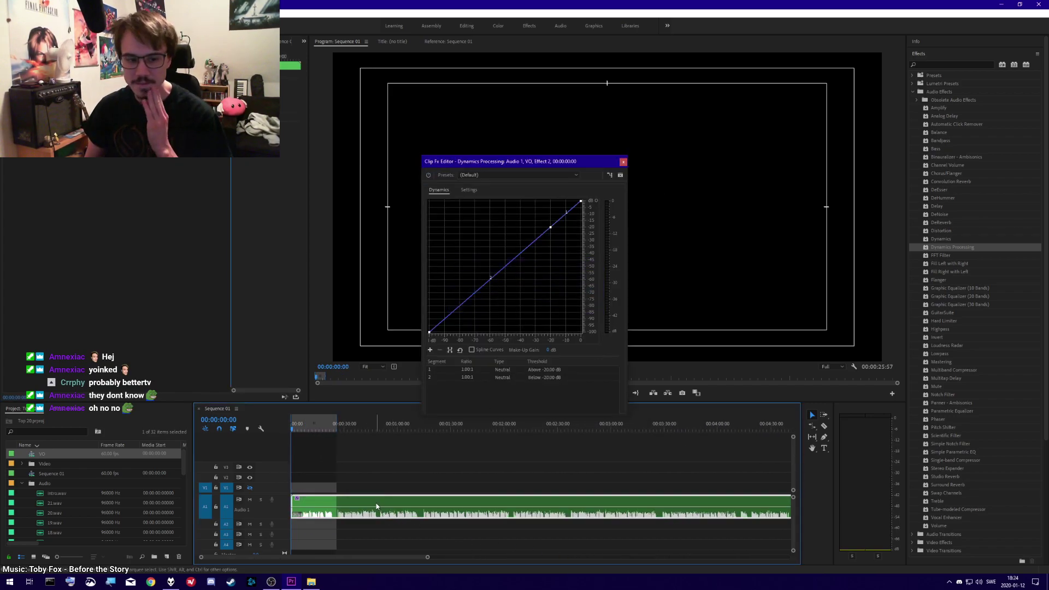
left_click_drag(527, 162, 547, 105)
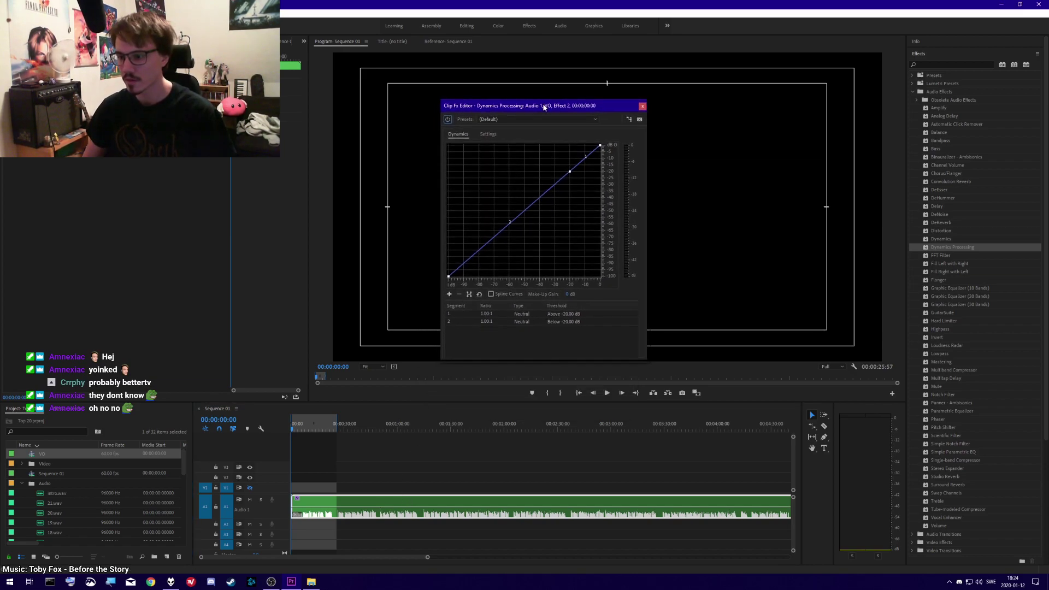
key("space")
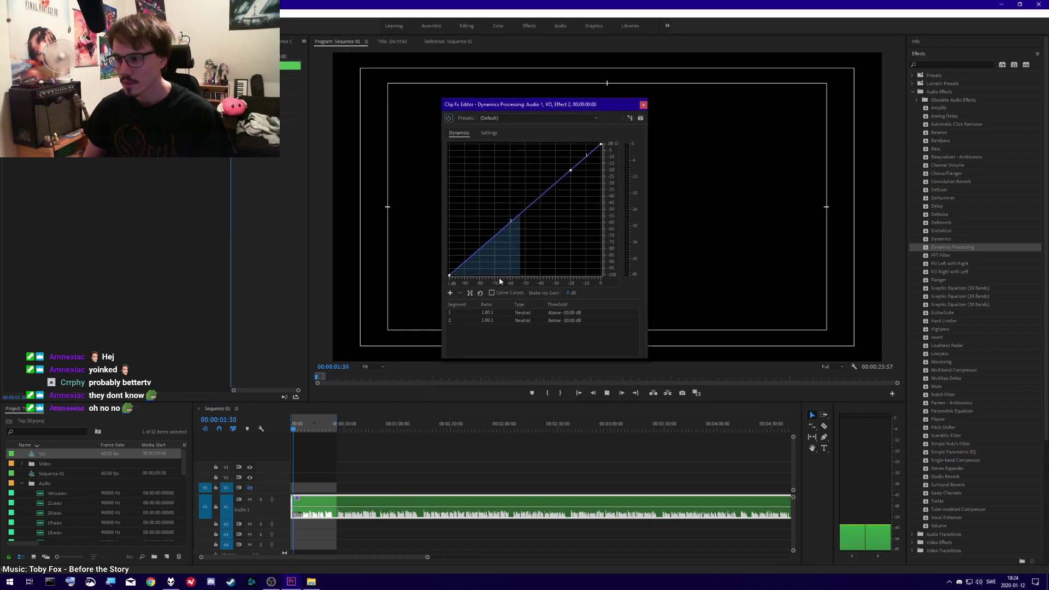
key("space")
left_click(296, 465)
key("Home")
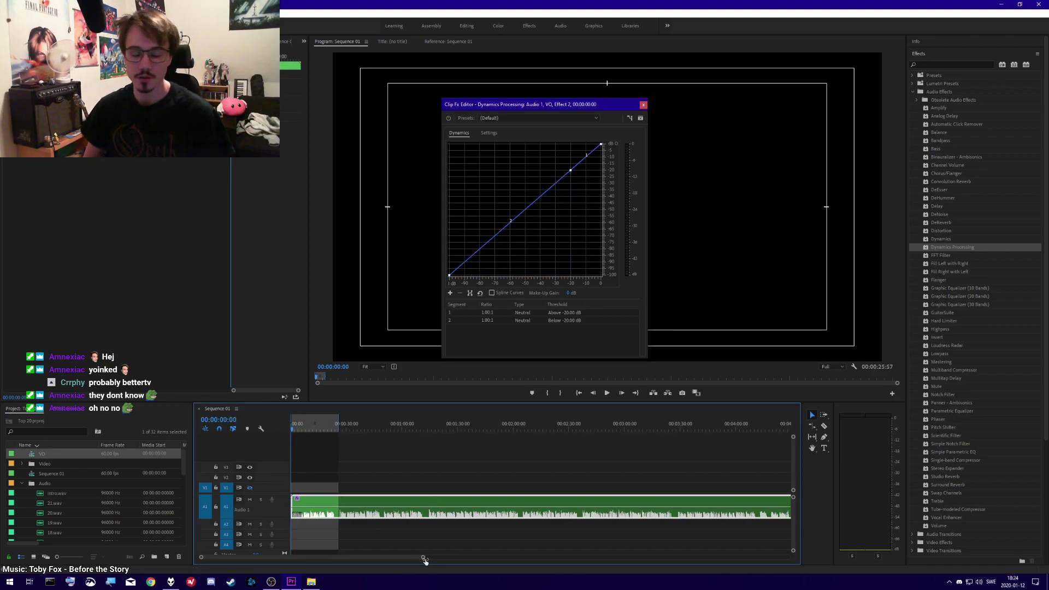
- Play the pause in the VO clip around 24 to 26 seconds and watch its noise level on the Dynamics Processing curve
left_click_drag(427, 558, 362, 562)
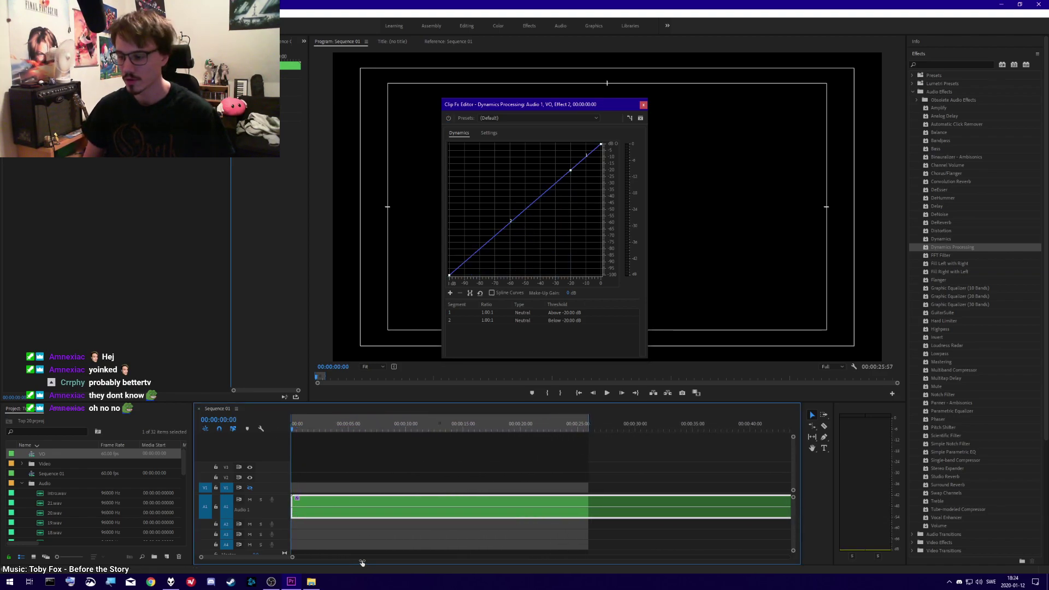
key("Escape")
left_click(611, 430)
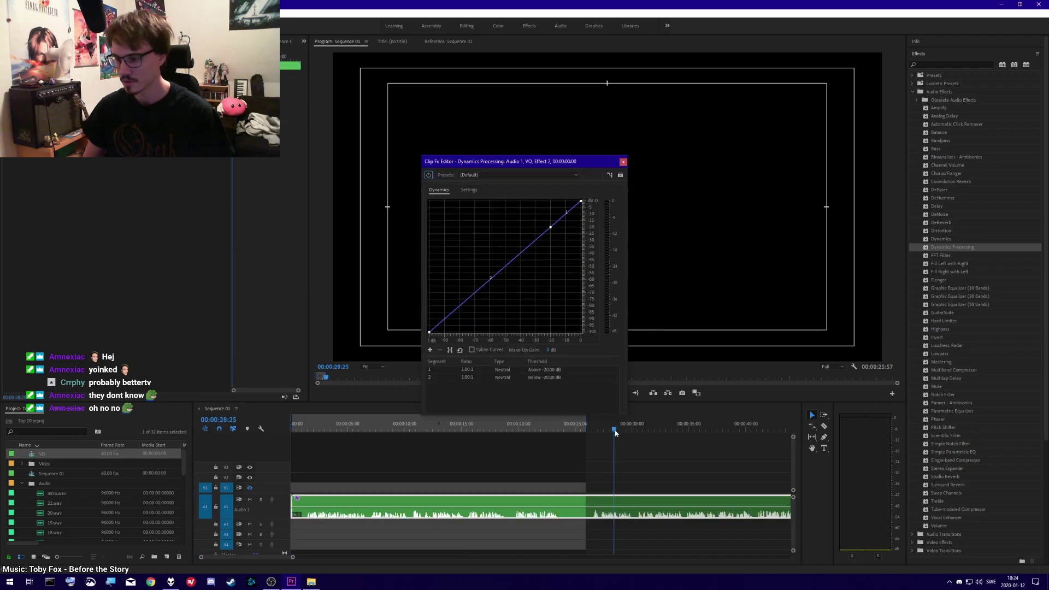
left_click(560, 430)
scroll(519, 513, "down", 3)
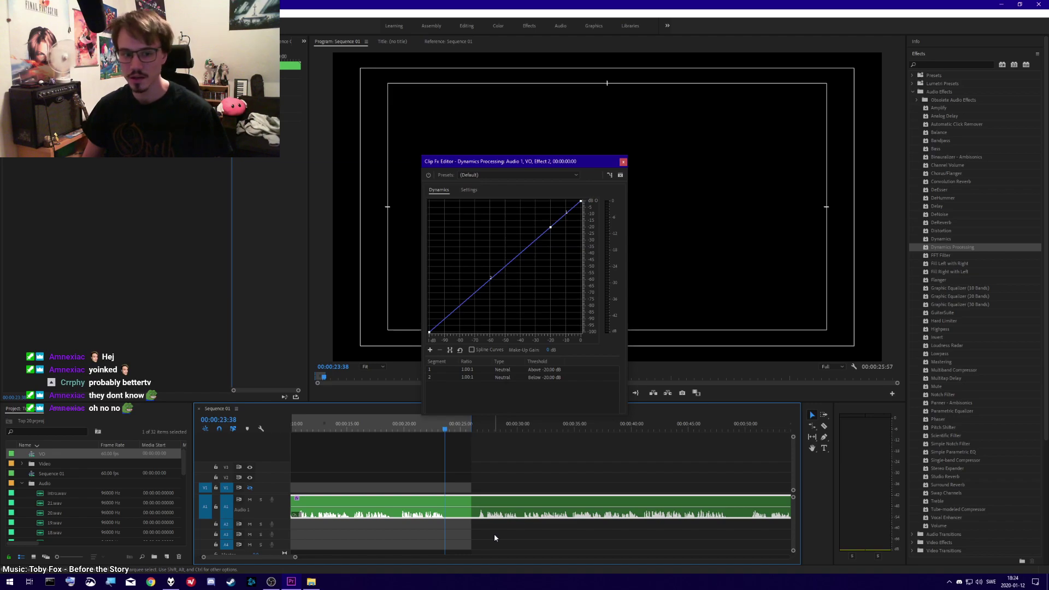
left_click_drag(444, 430, 444, 433)
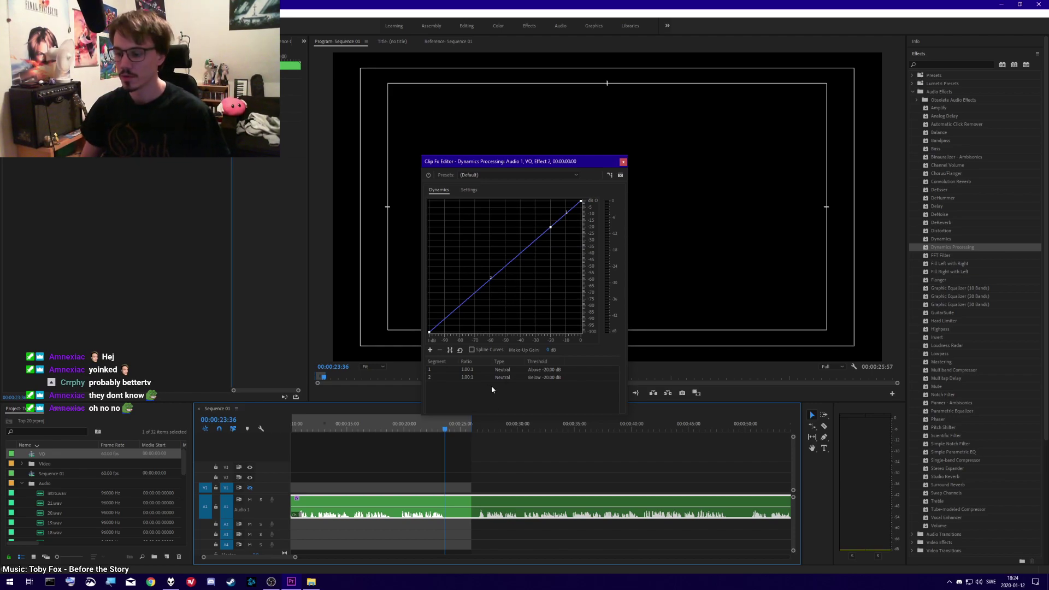
left_click(448, 430)
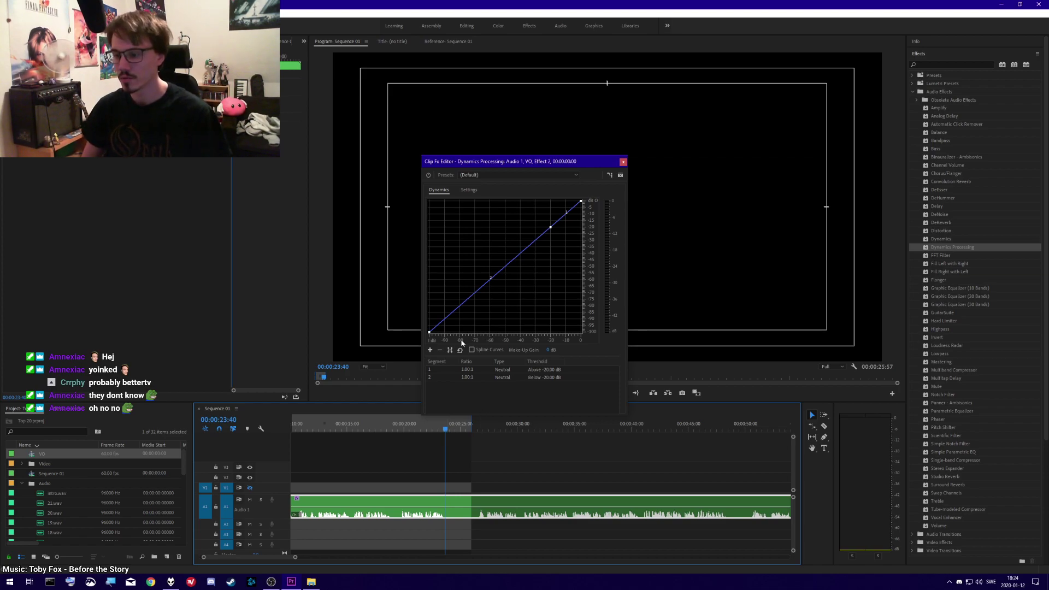
key("space")
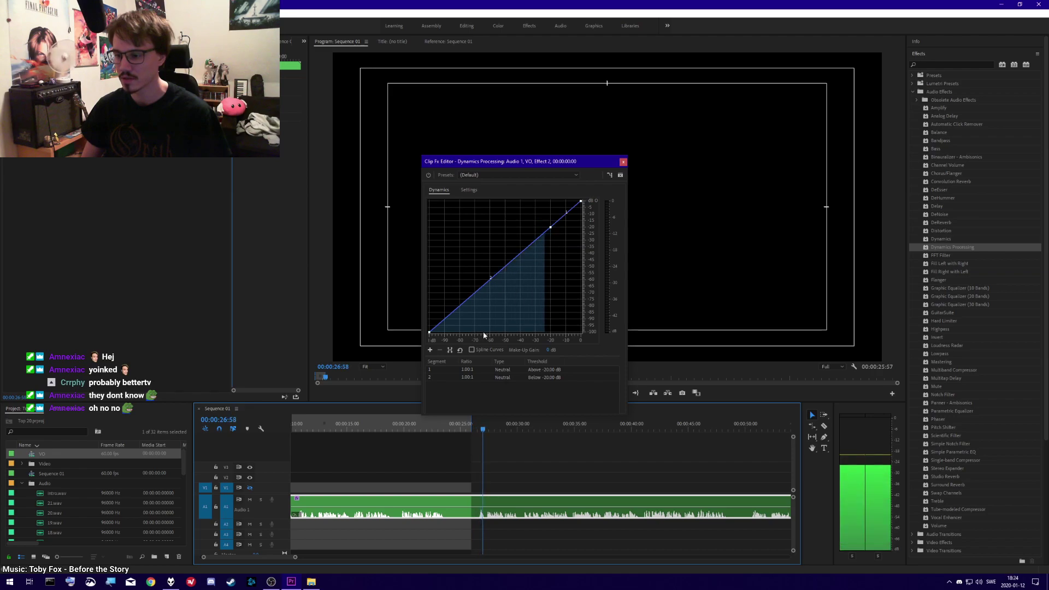
left_click(451, 430)
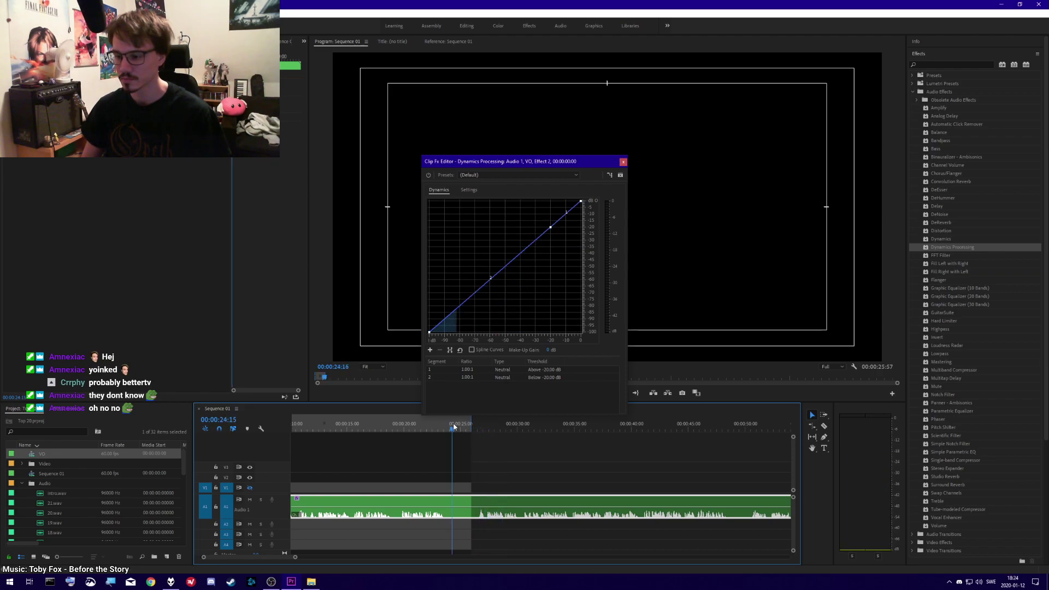
key("space")
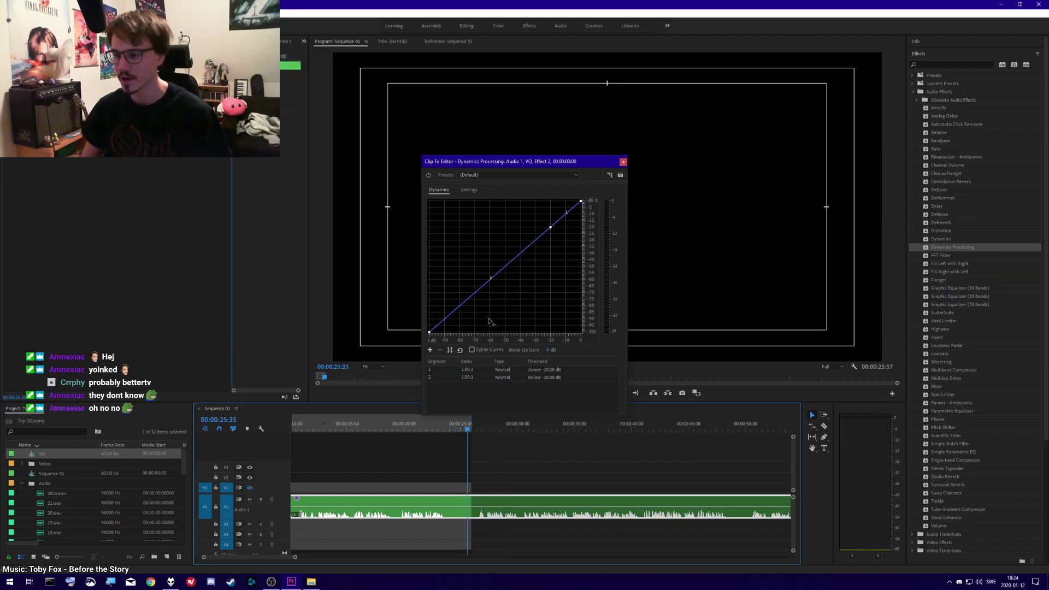
- Add curve points at about -60 dB and -70 dB, pull the -70 dB point down to about -95 dB, and replay the pause
left_click(491, 281)
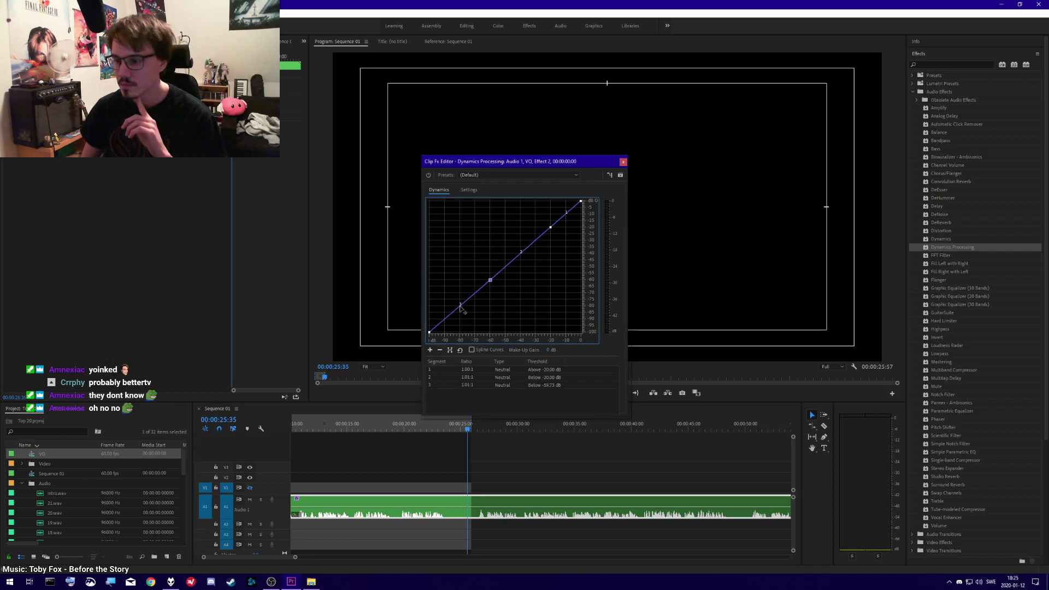
left_click_drag(460, 308, 477, 324)
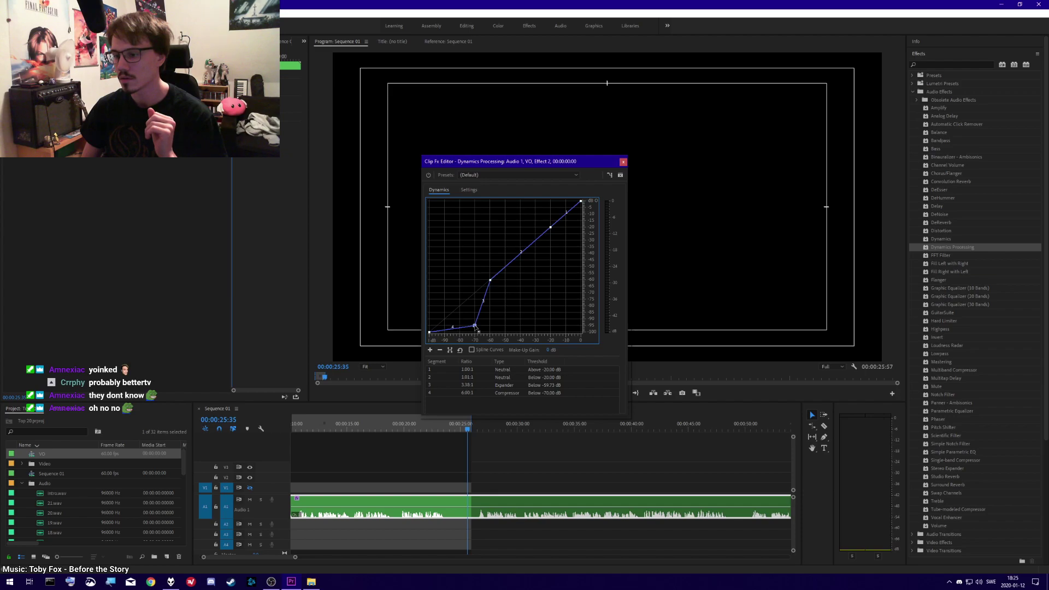
left_click(445, 428)
key("space")
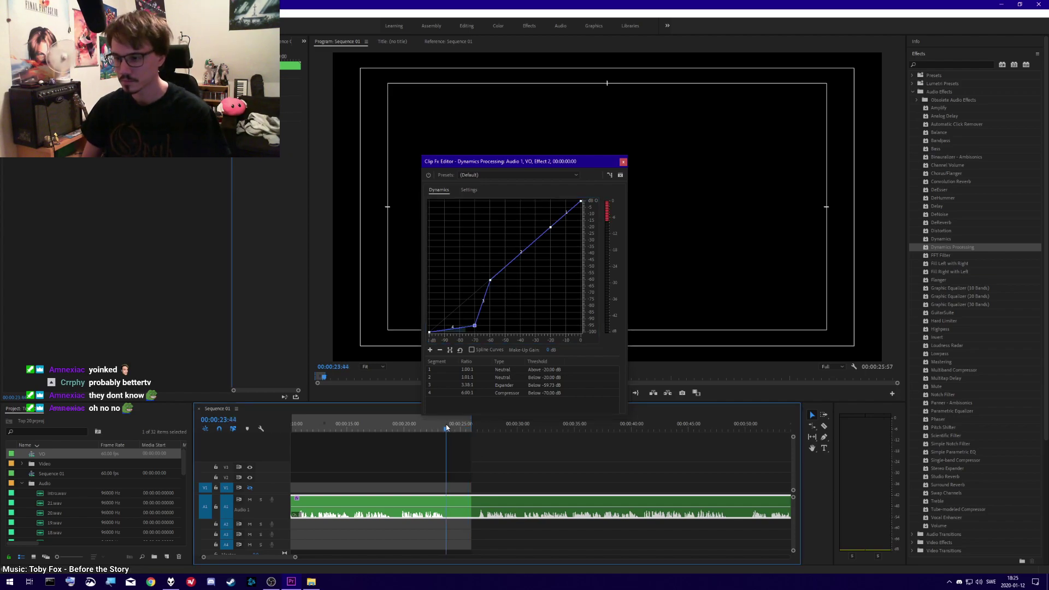
left_click(445, 428)
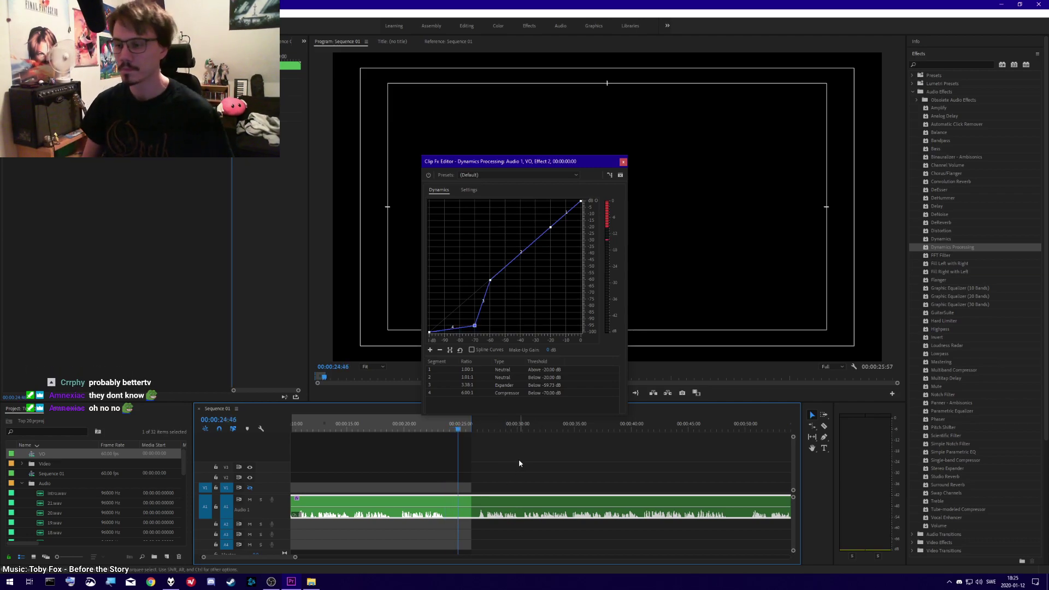
- Play the VO speech from about 26 seconds to check its level with the steepened low end of the curve
left_click(475, 428)
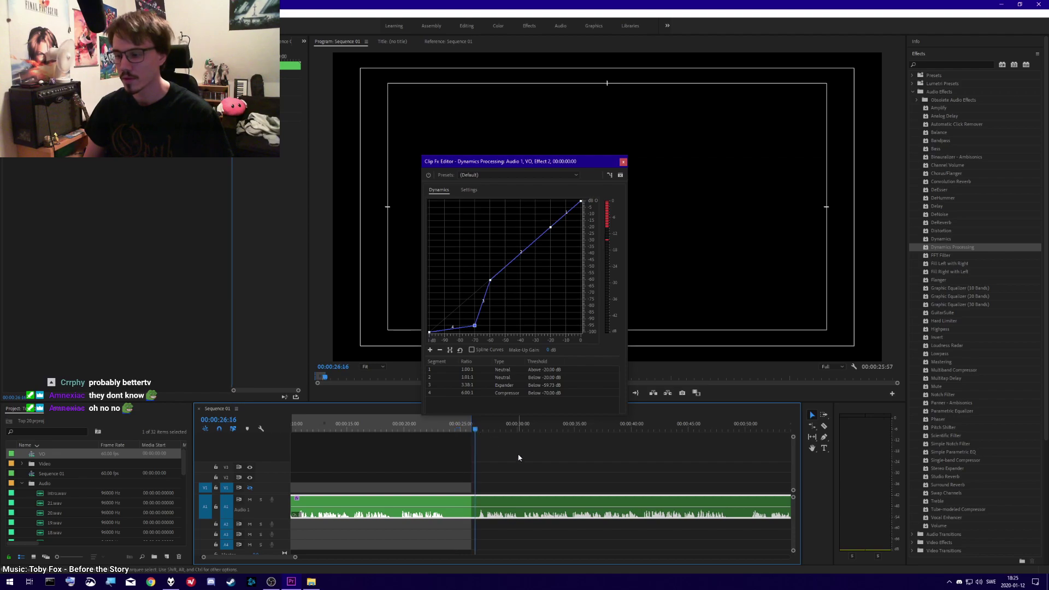
left_click(477, 430)
left_click_drag(477, 432, 479, 432)
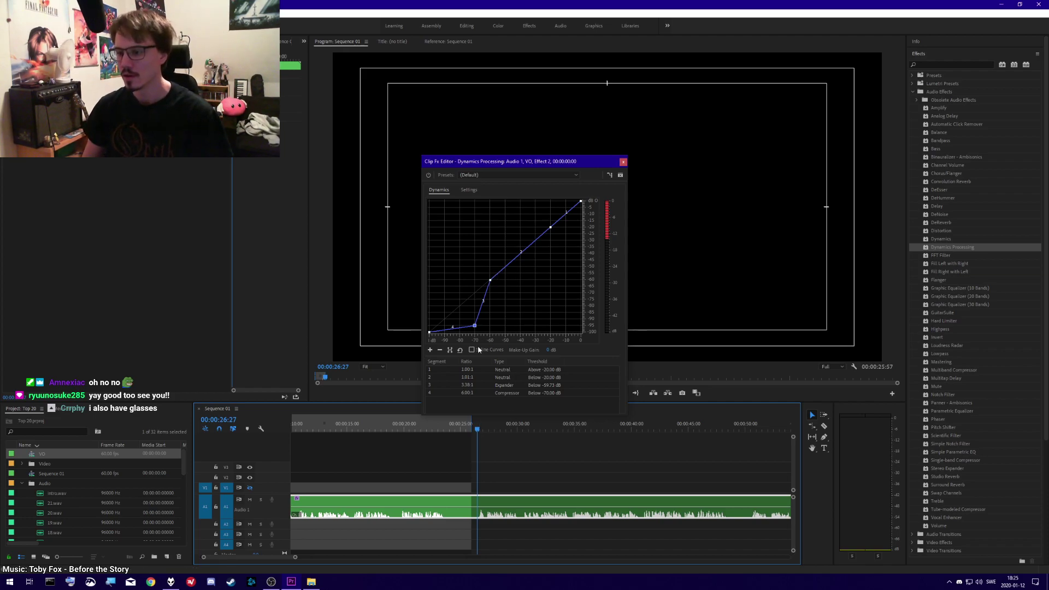
left_click(478, 430)
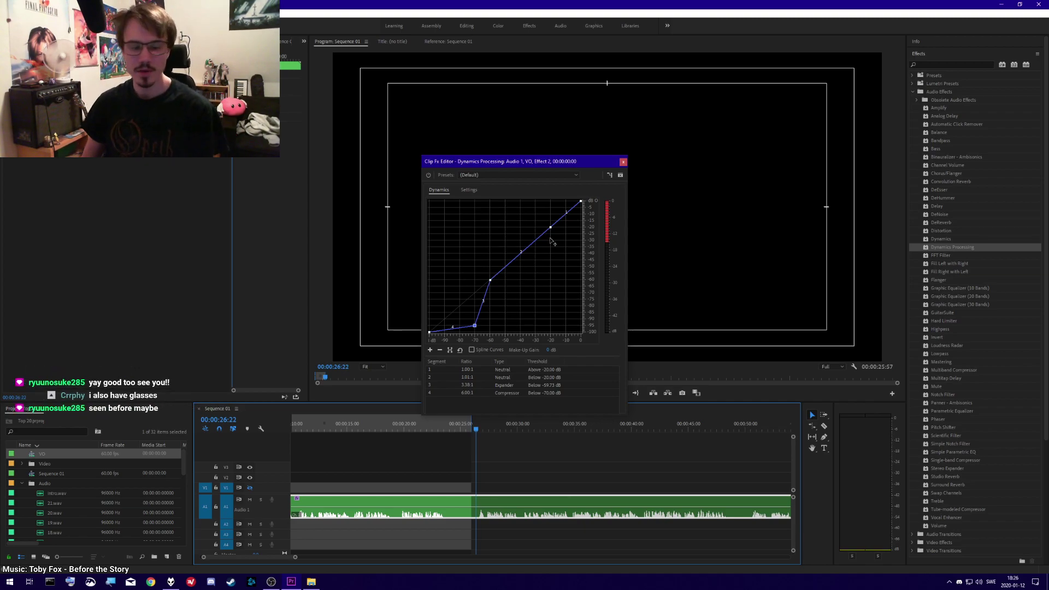
key("space")
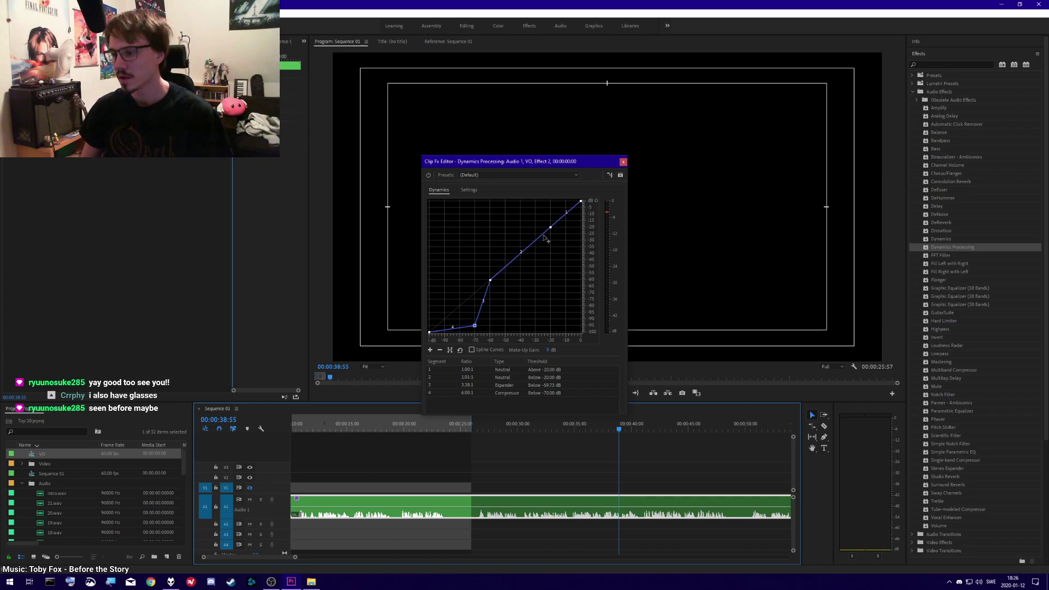
- Compress levels above about -25 dB by lowering the curve's upper end to about -19 dB, and play on to check the speech
left_click_drag(550, 227, 544, 235)
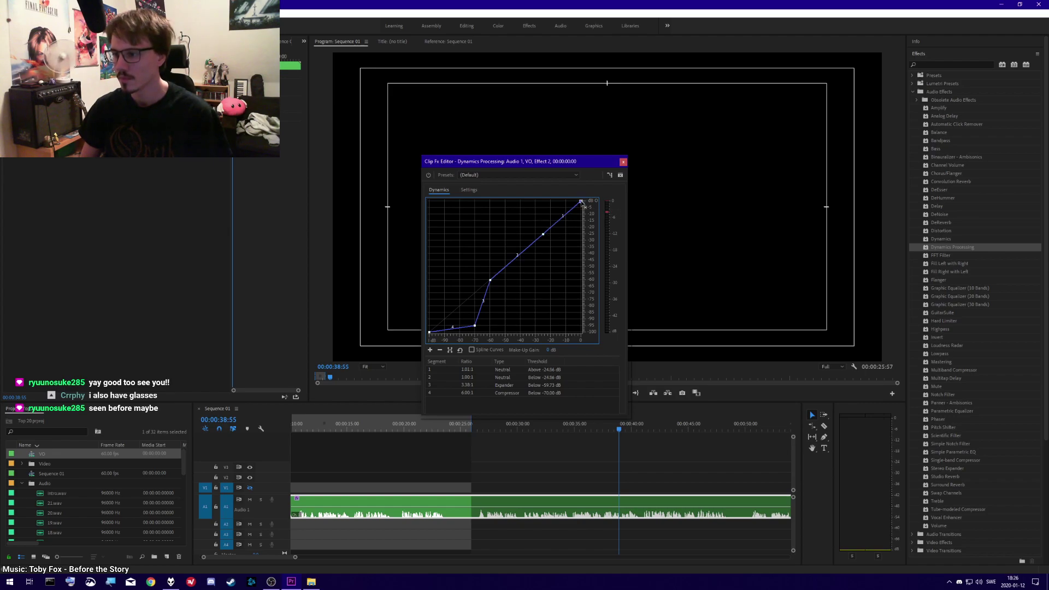
left_click_drag(580, 204, 588, 229)
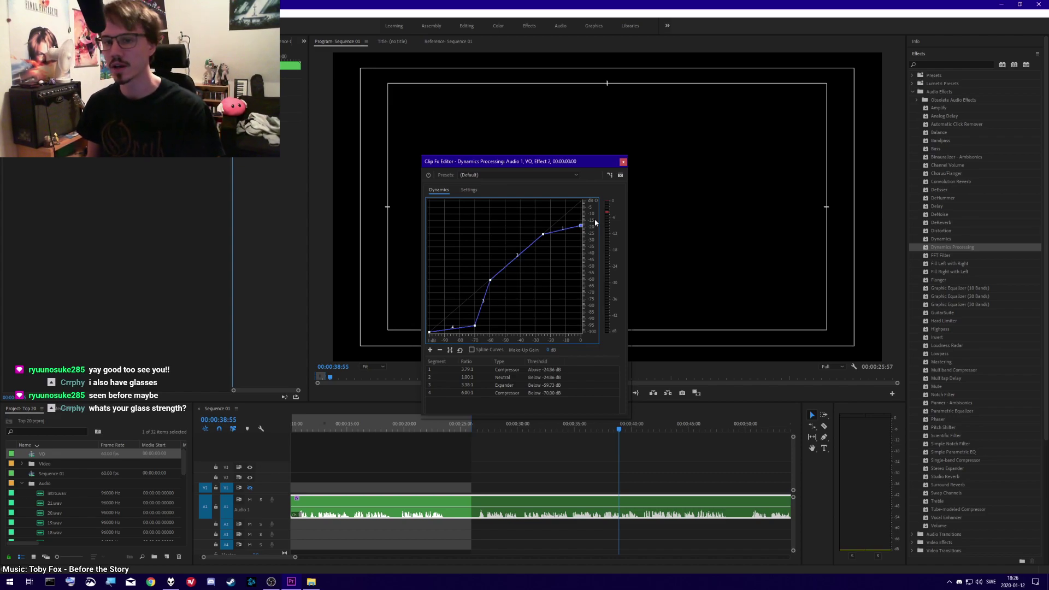
left_click_drag(580, 226, 583, 230)
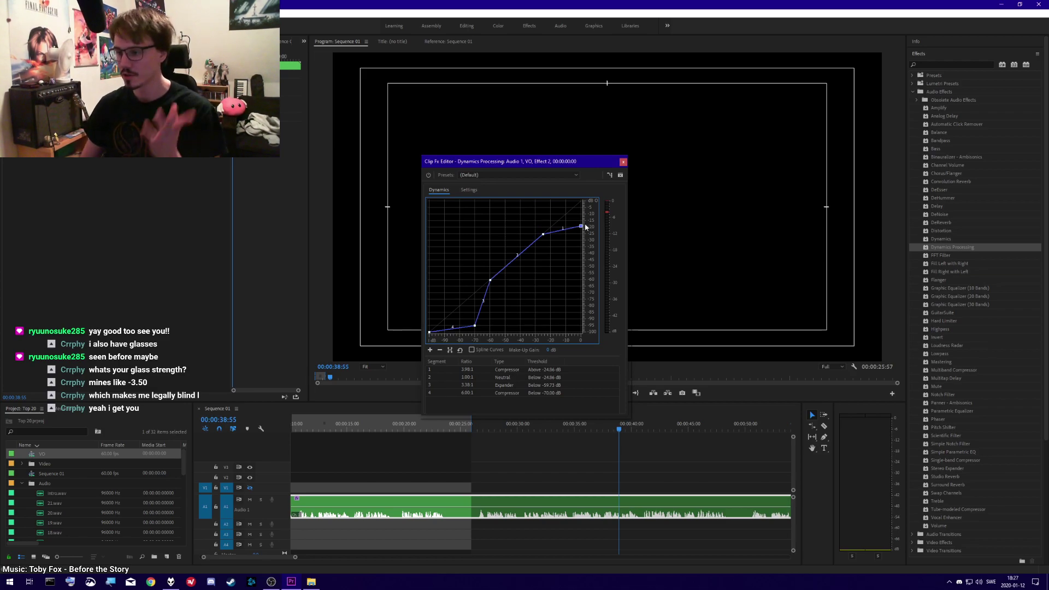
left_click_drag(584, 229, 584, 228)
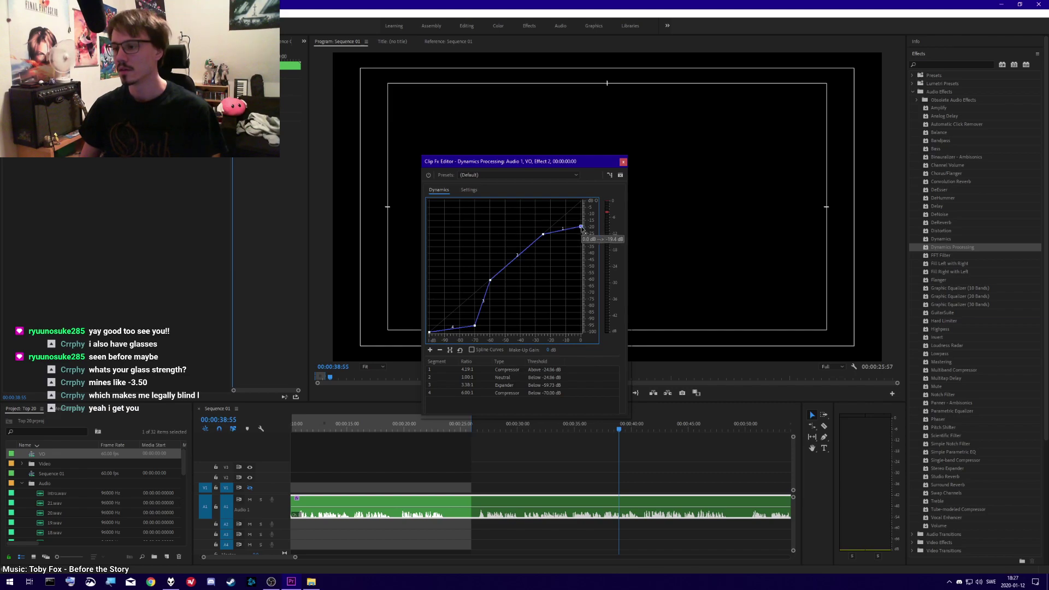
key("space")
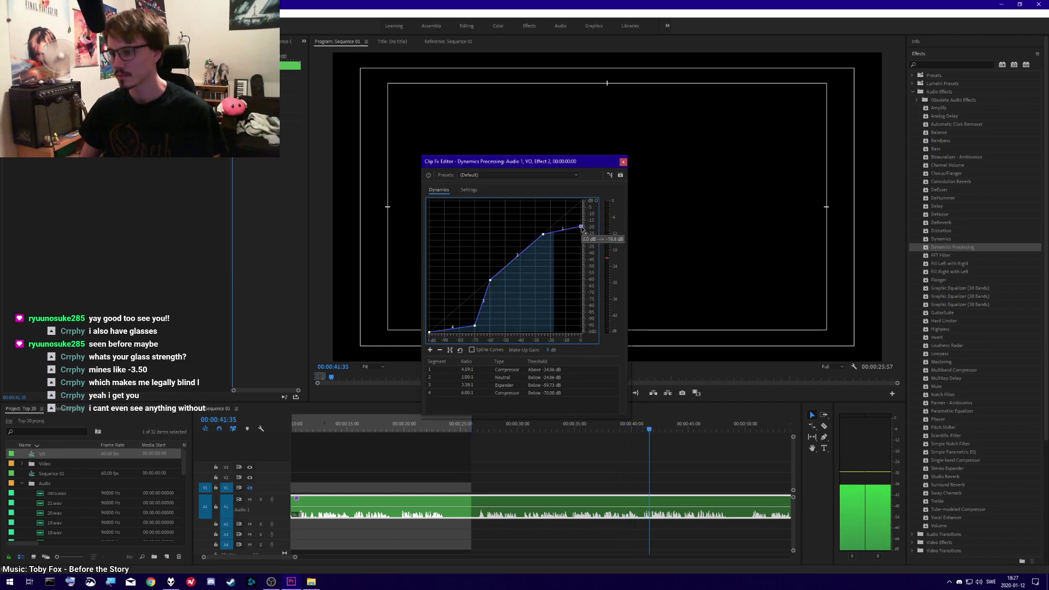
mouse_move(581, 230)
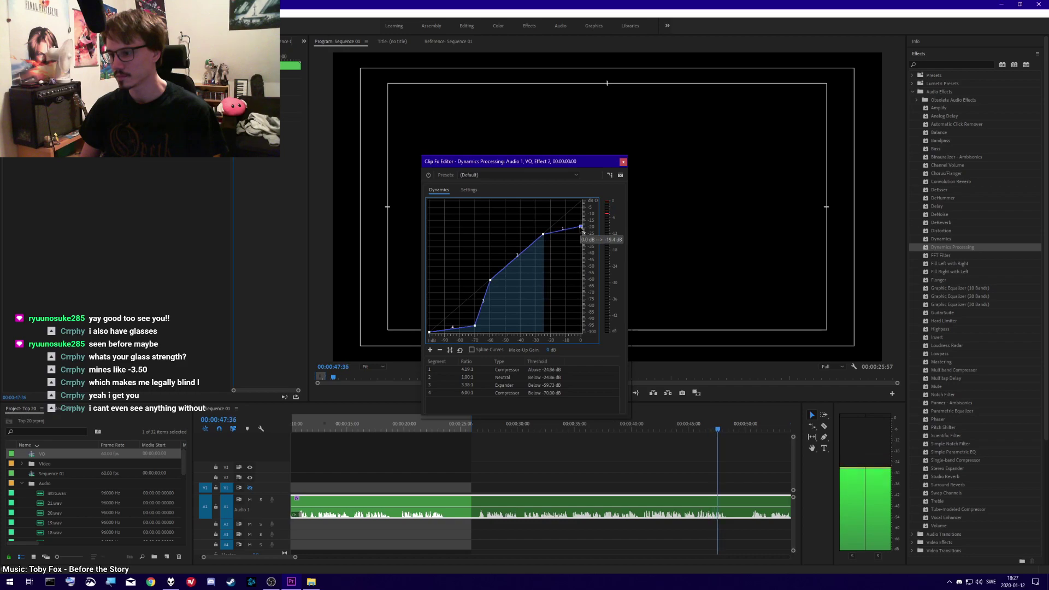
key("space")
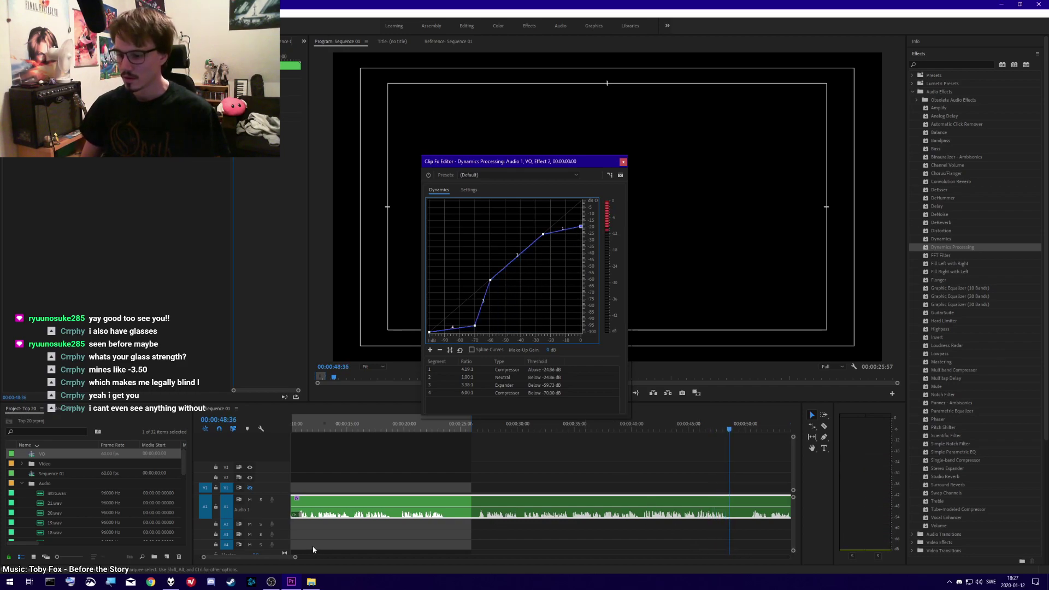
- Set the make-up gain to 12 dB and play the VO clip from about 50 seconds to check its output level
scroll(283, 557, "down", 5)
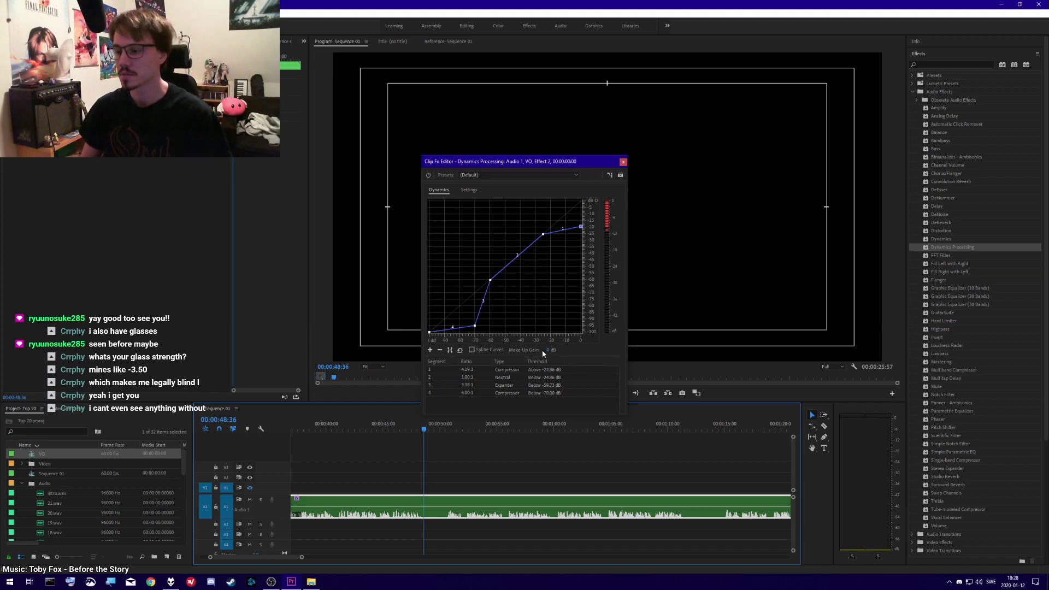
left_click_drag(547, 351, 563, 352)
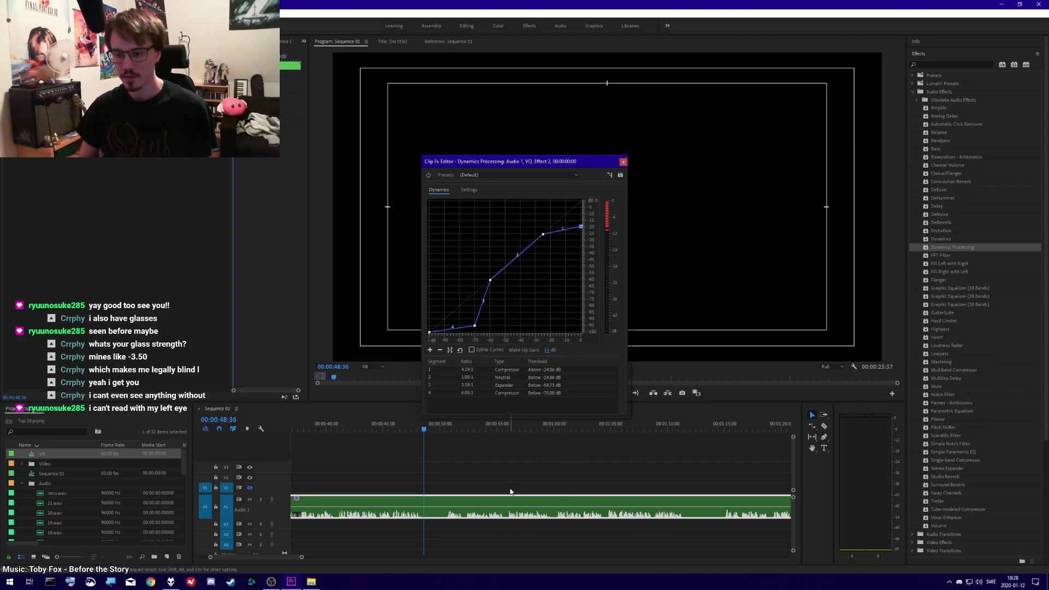
left_click(446, 429)
key("space")
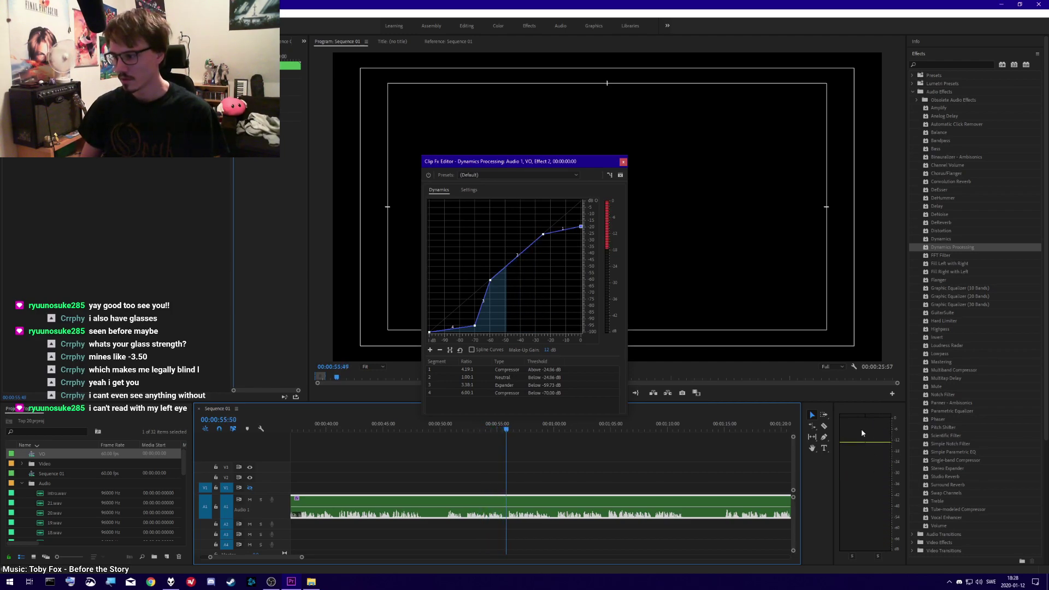
key("space")
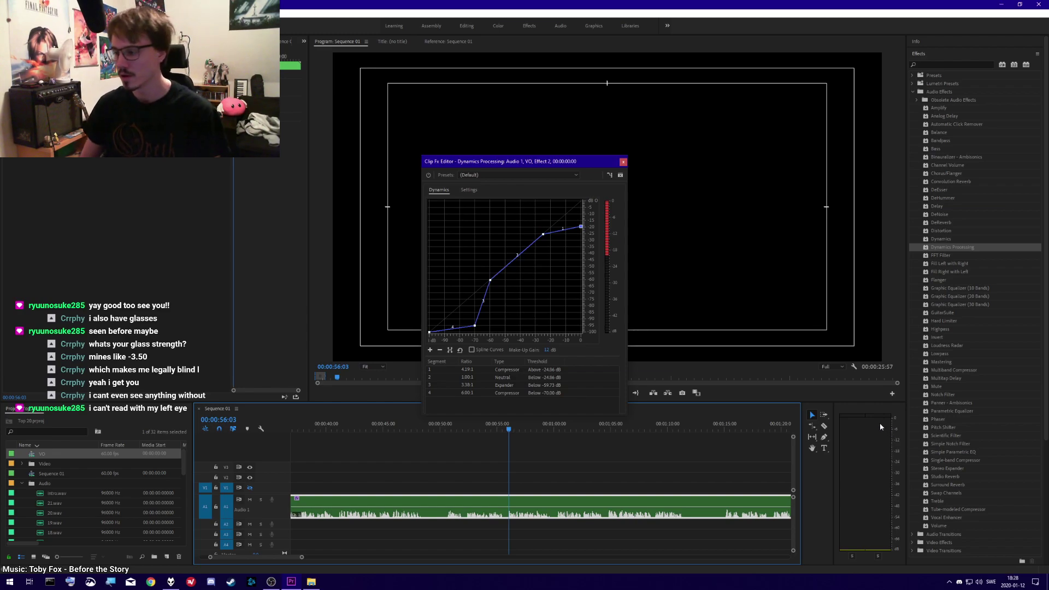
key("space")
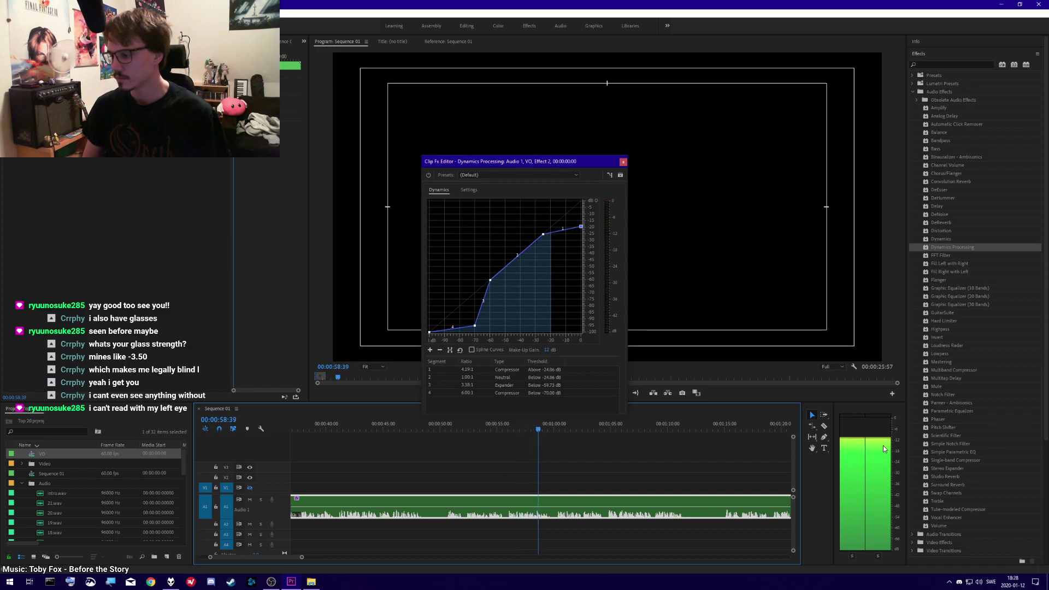
key("space")
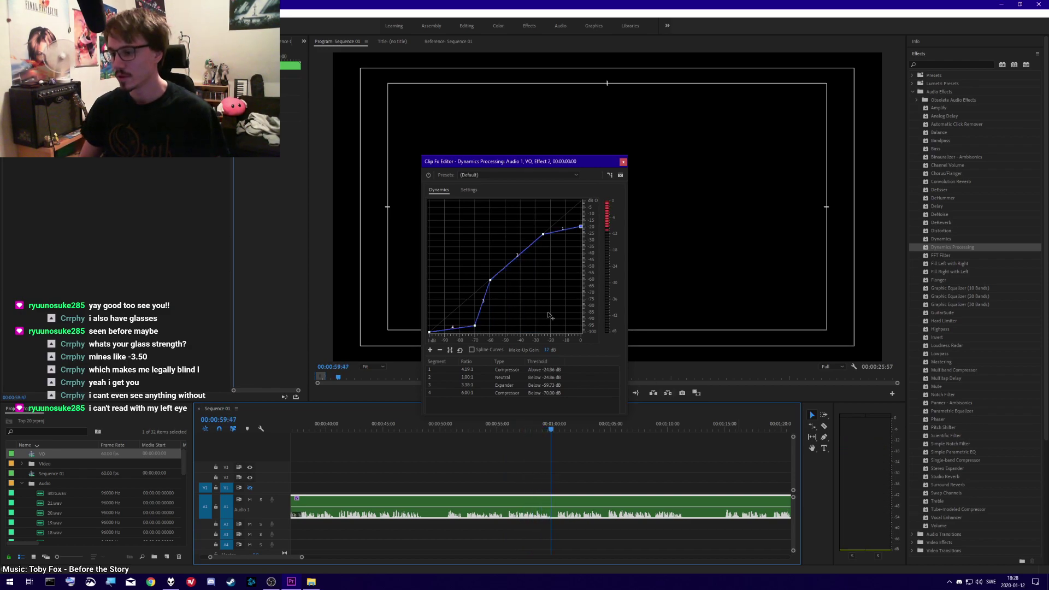
- Raise the make-up gain further and play the VO clip from about one minute to check the peaks
left_click(548, 350)
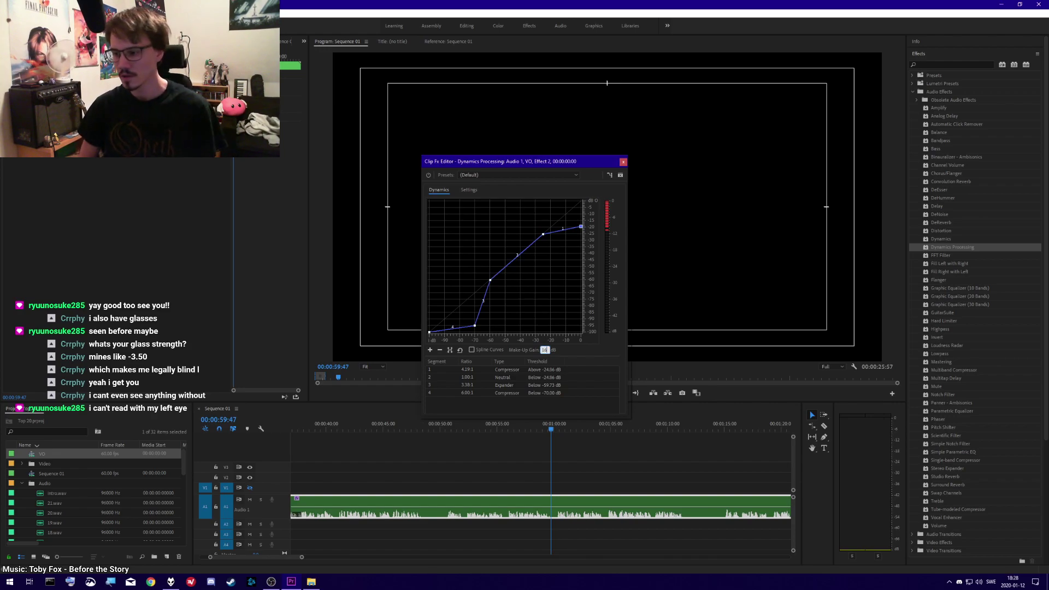
key("Return")
key("space")
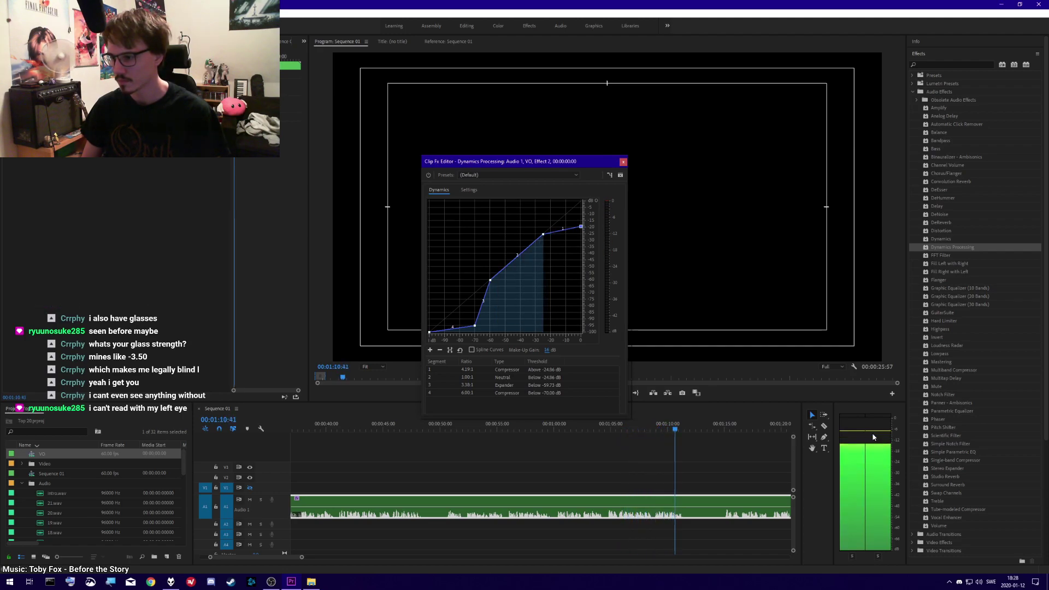
key("space")
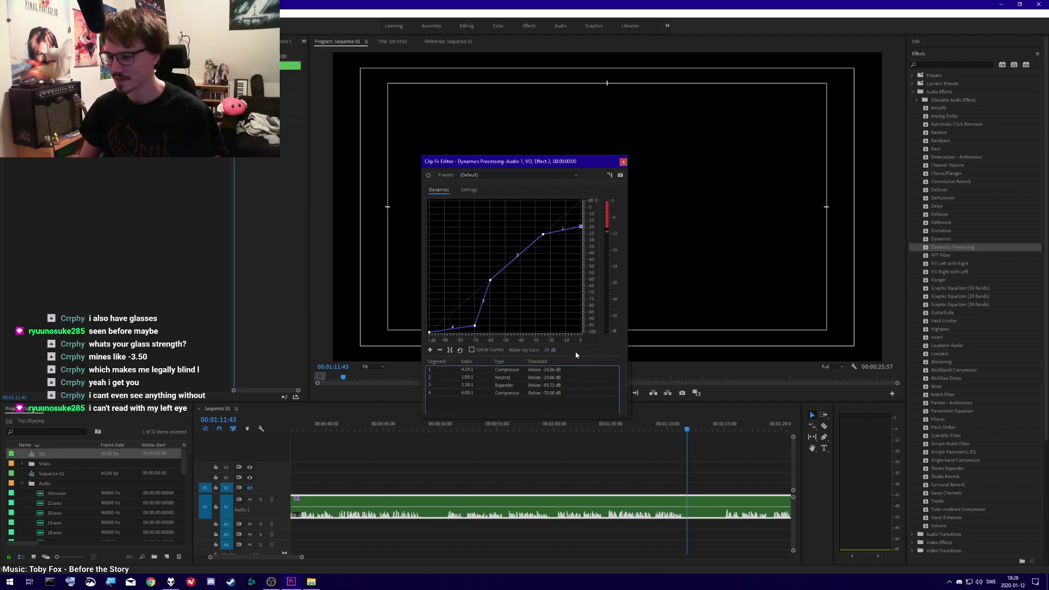
- Play the VO section starting at about 1:14 to check its level with the raised make-up gain
left_click(300, 566)
scroll(261, 554, "down", 5)
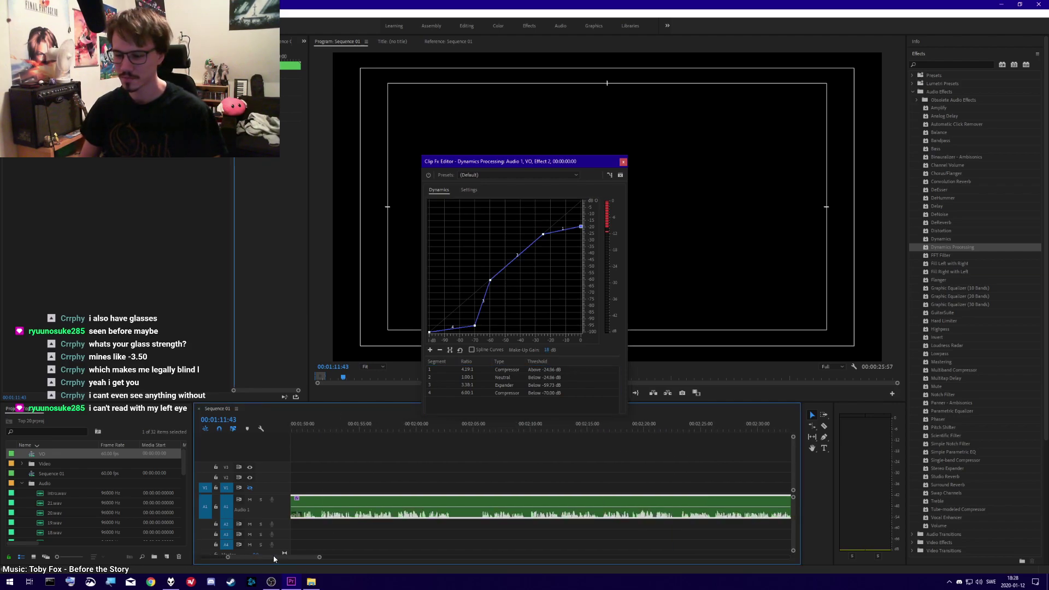
left_click(434, 428)
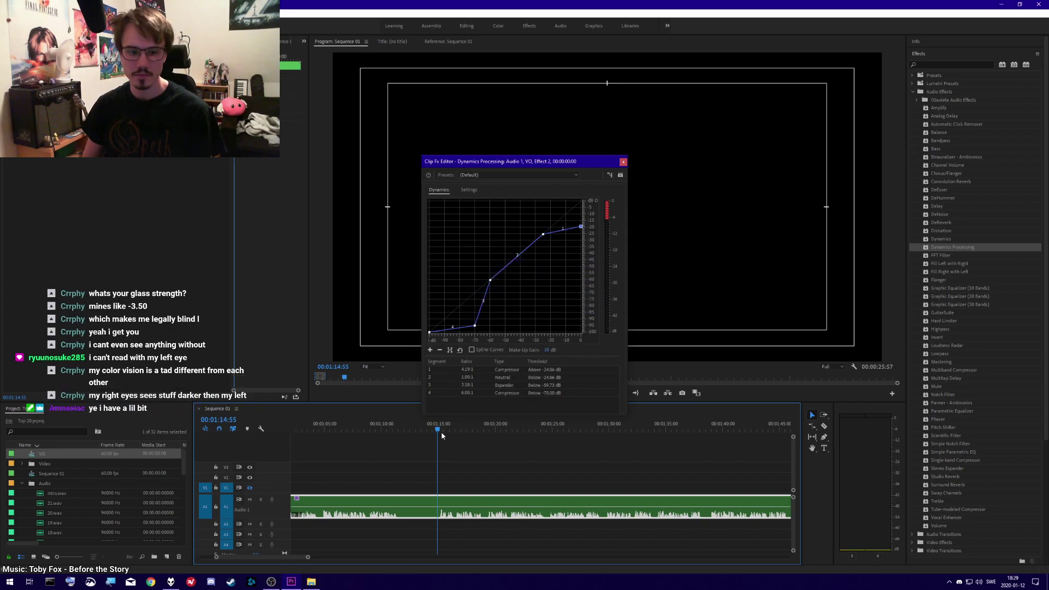
key("space")
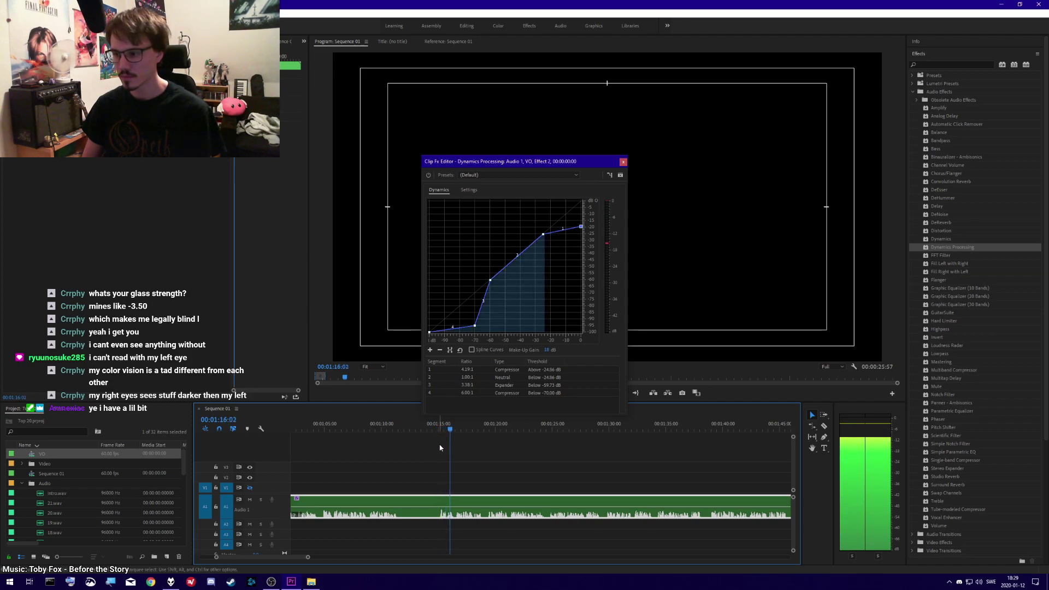
- Play the VO clip again from about 1:15 and stop at about 1:26 to check the processed level
left_click(440, 430)
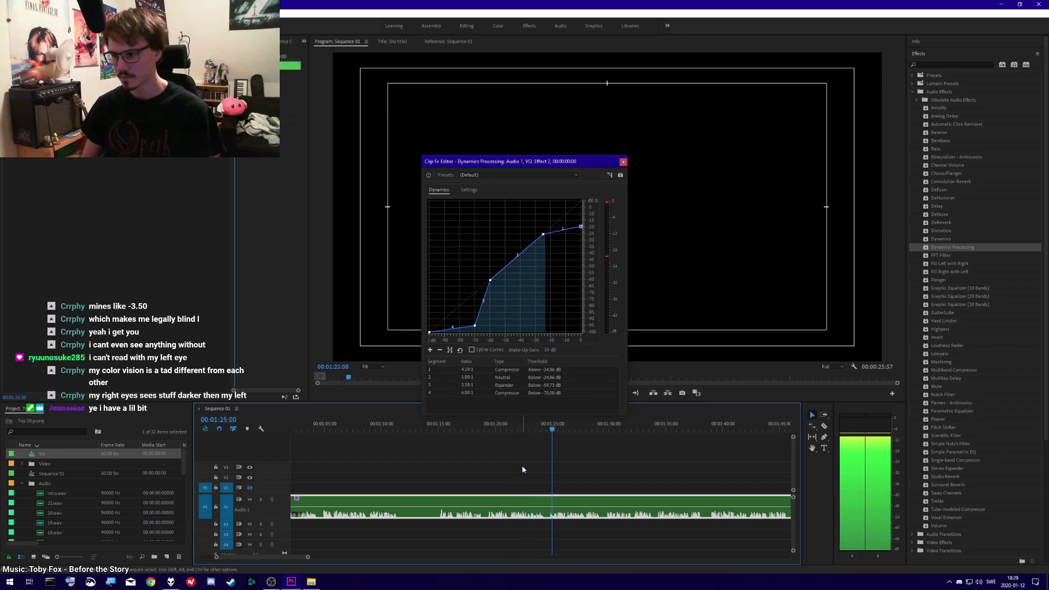
key("space")
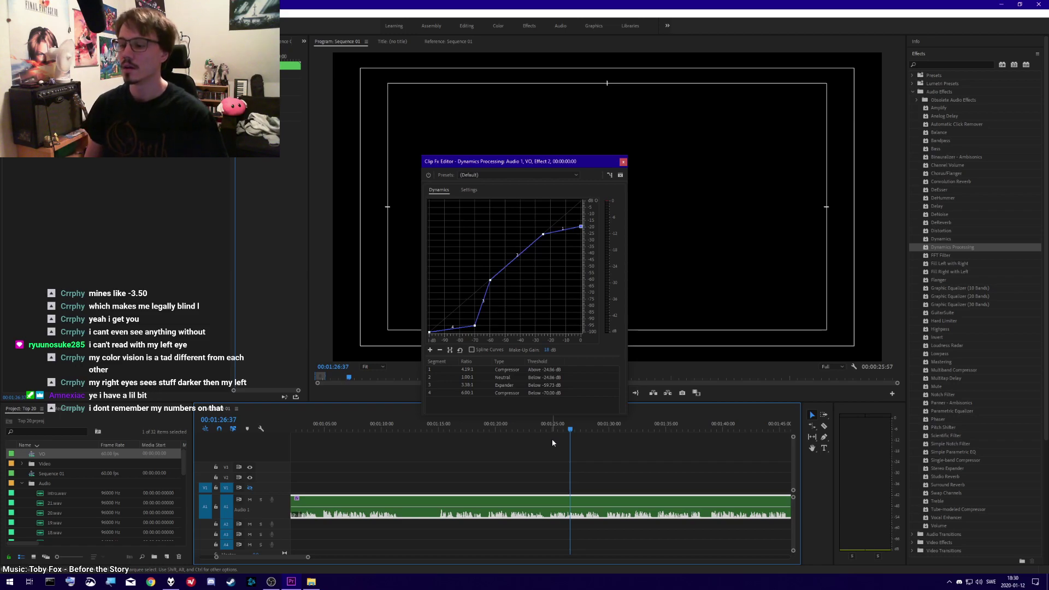
- Try a steeper gate by moving the curve's lower point to about -62 dB, and return it to -70 dB
left_click(499, 388)
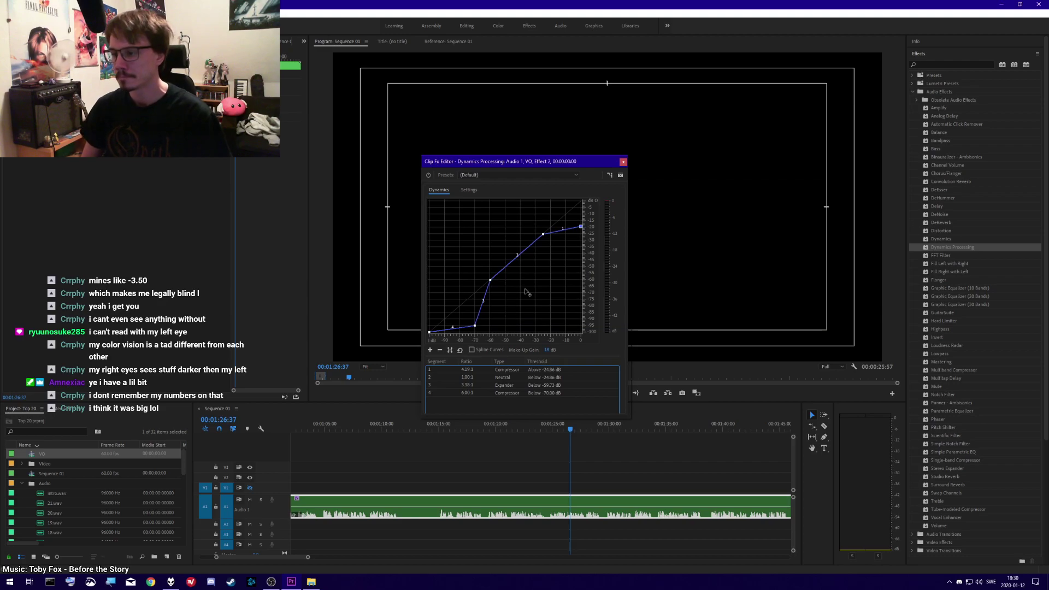
left_click_drag(475, 326, 487, 333)
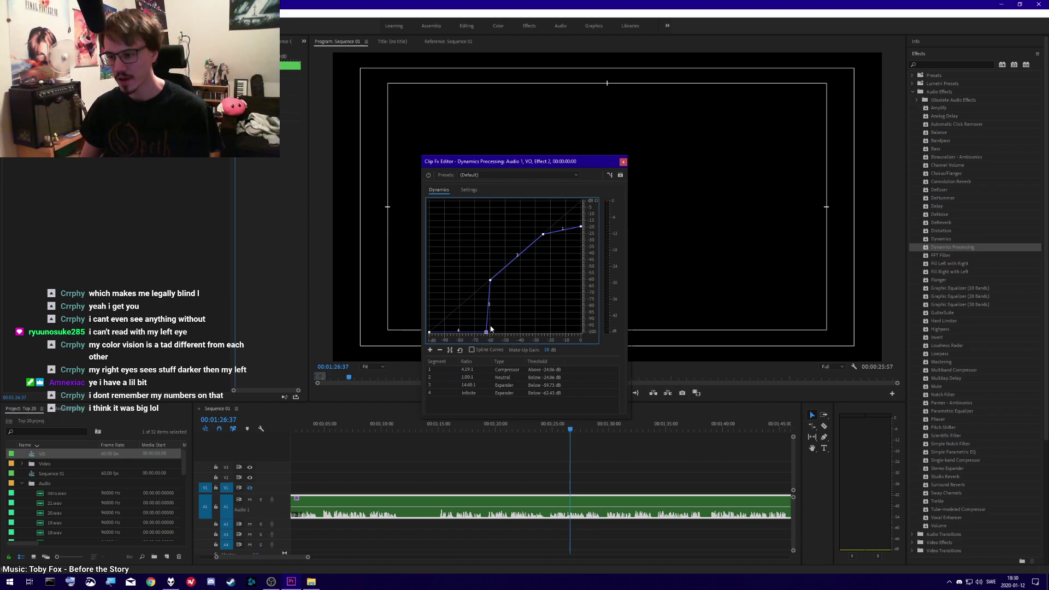
left_click_drag(487, 332, 475, 326)
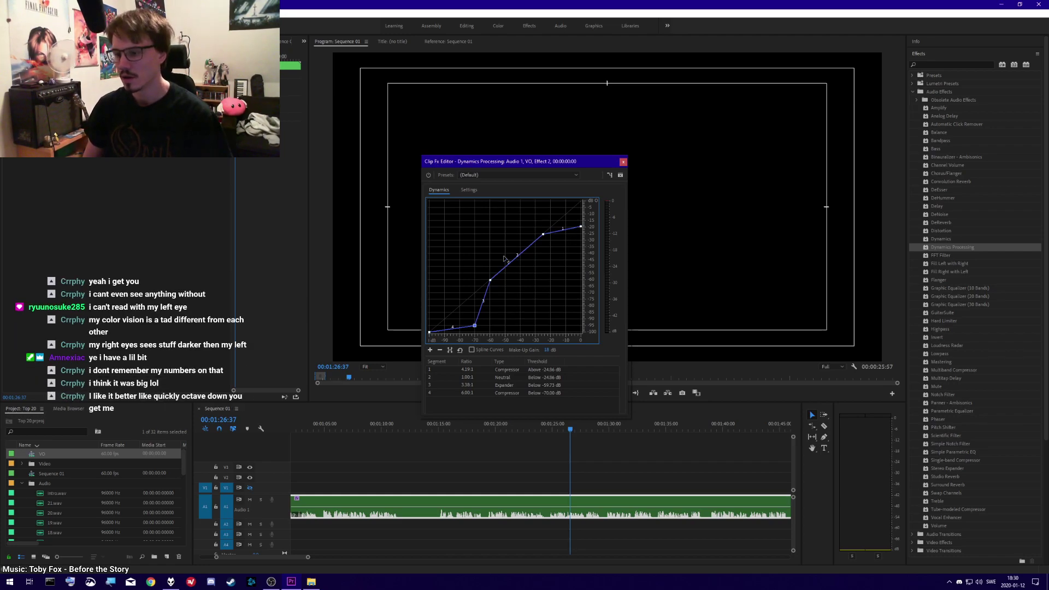
mouse_move(476, 326)
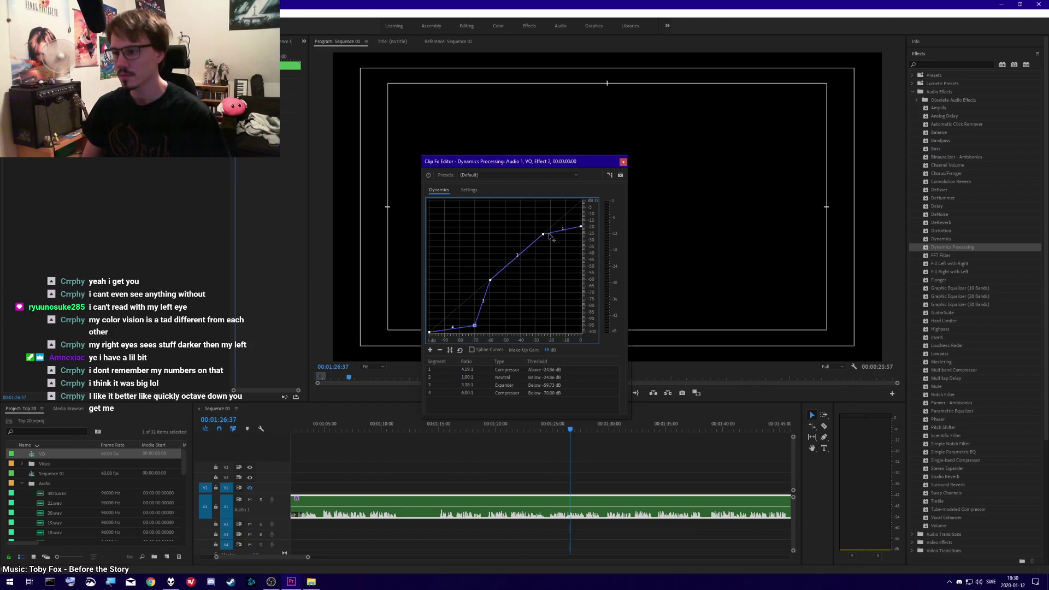
mouse_move(584, 230)
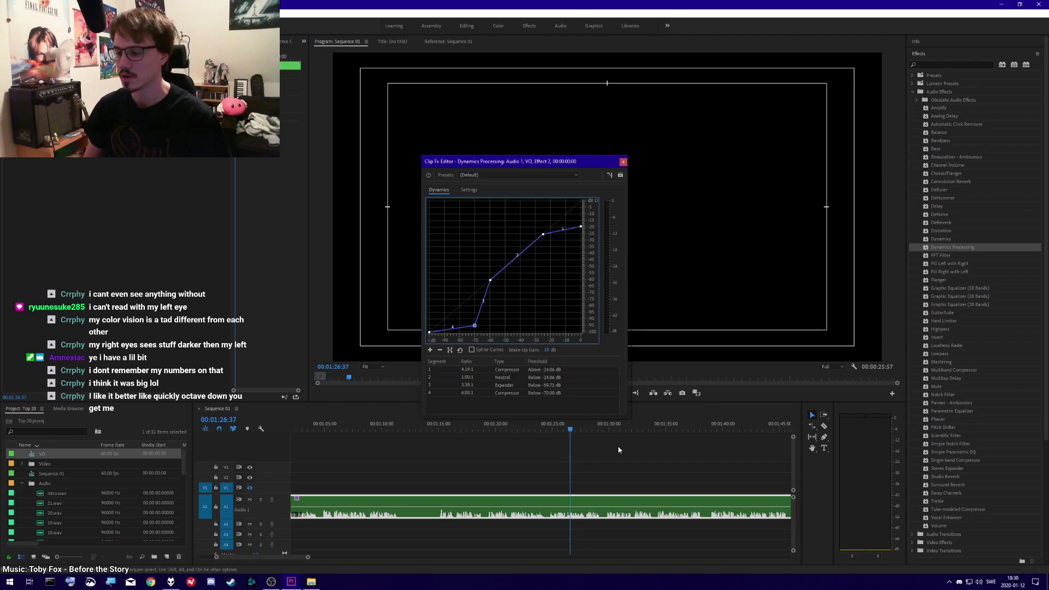
- Play the VO clip on from about 1:26 to check the compressed peaks, and place the playhead near 1:29
left_click(587, 463)
key("space")
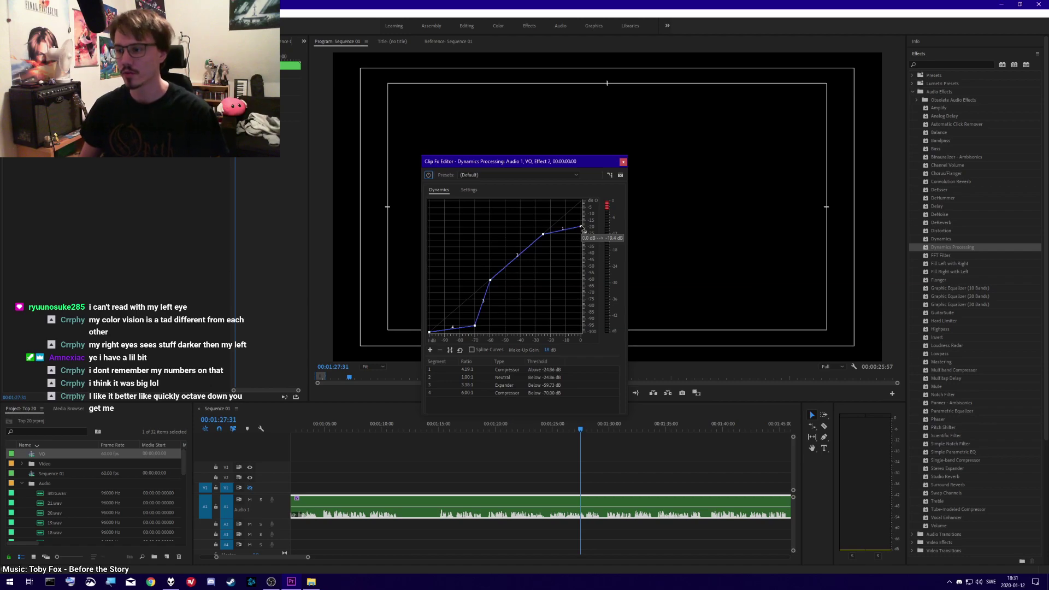
left_click(607, 431)
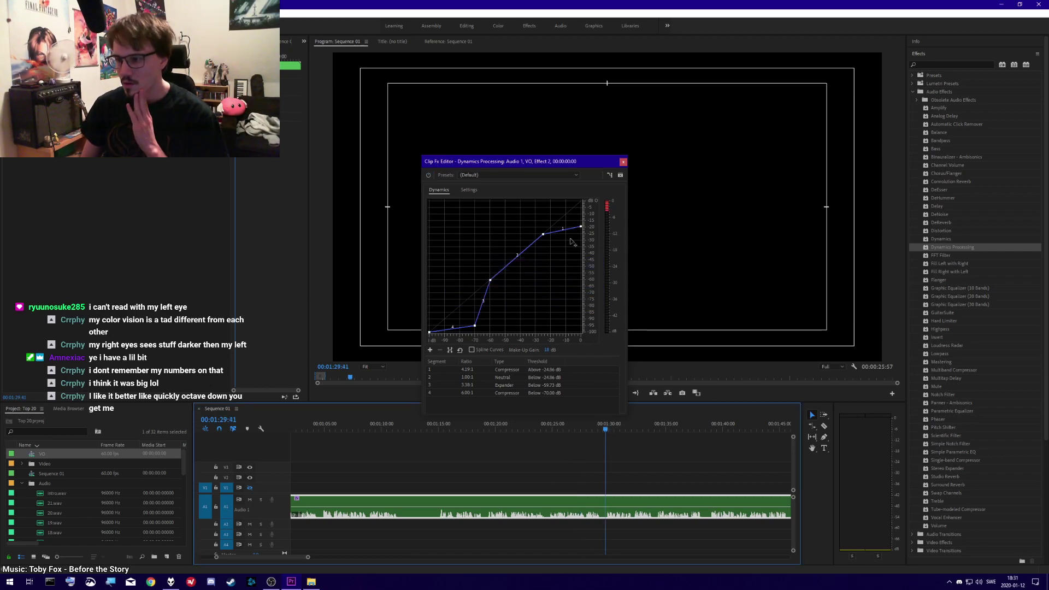
- Play the VO clip from about 3:39 to check its level further in, and save the project
left_click_drag(568, 161, 557, 102)
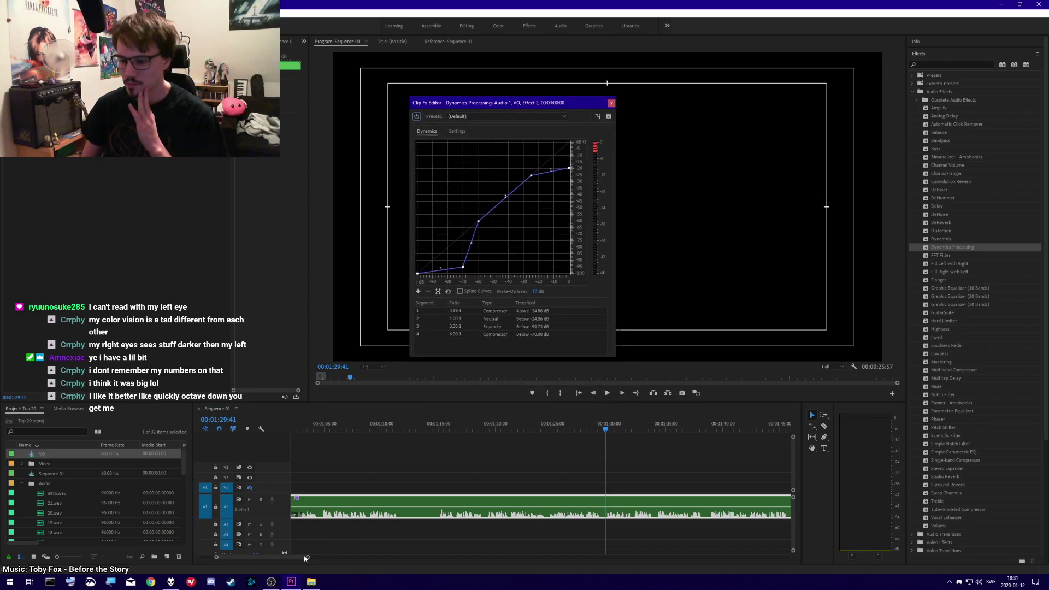
left_click_drag(304, 558, 486, 557)
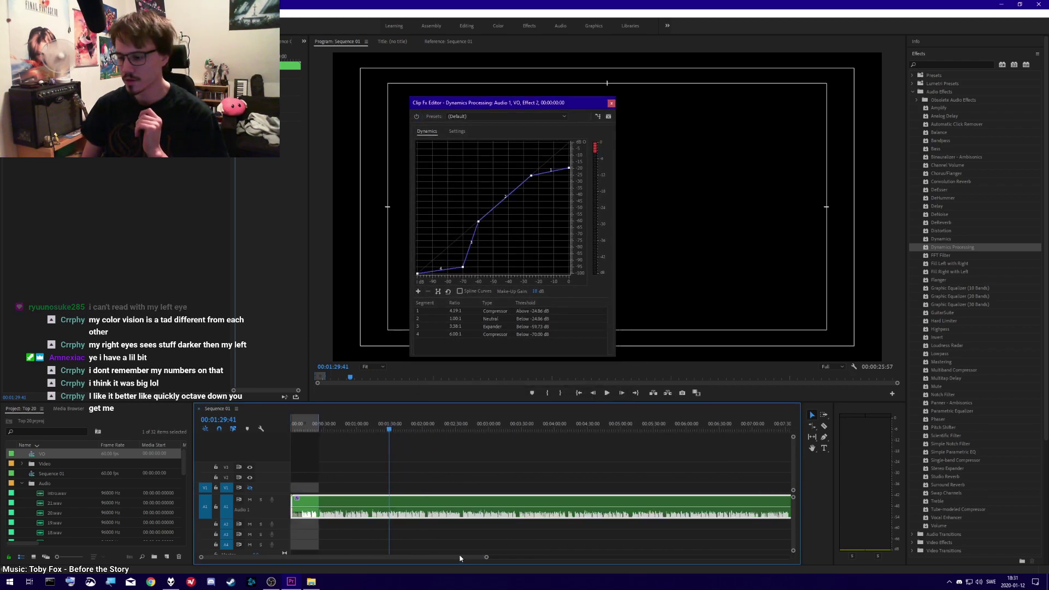
left_click(534, 424)
key("space")
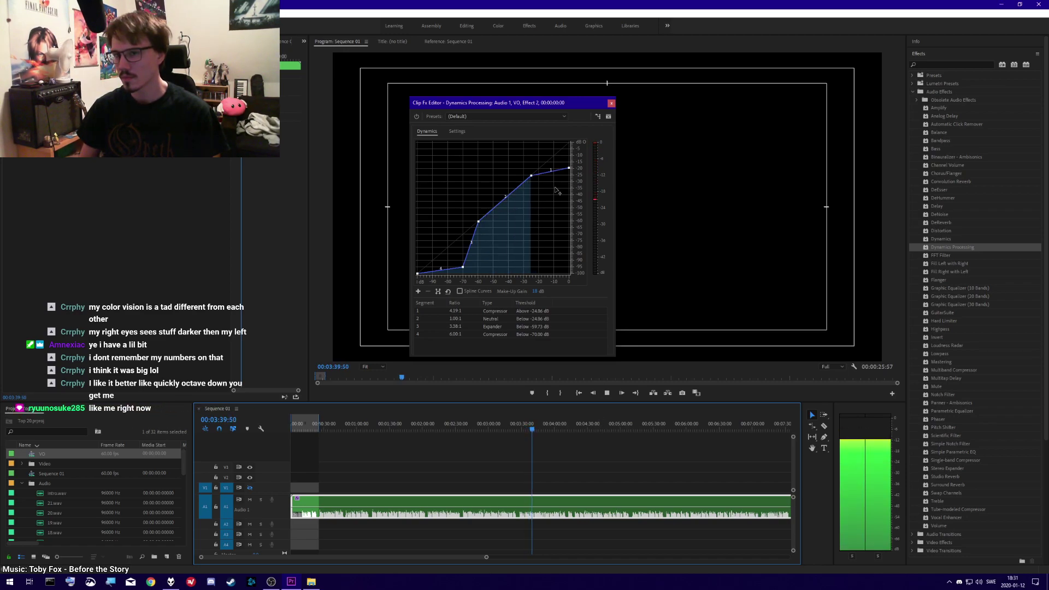
key("space")
key("ctrl+s")
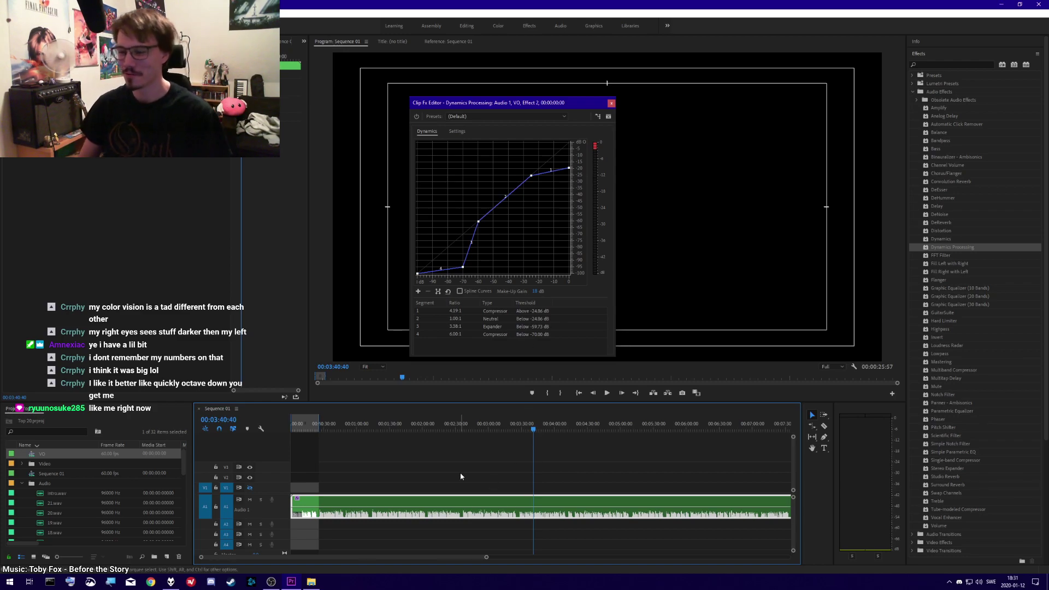
- Return the playhead to the start of Sequence 01 and enlarge the opening VO section in the timeline
left_click_drag(326, 425, 284, 428)
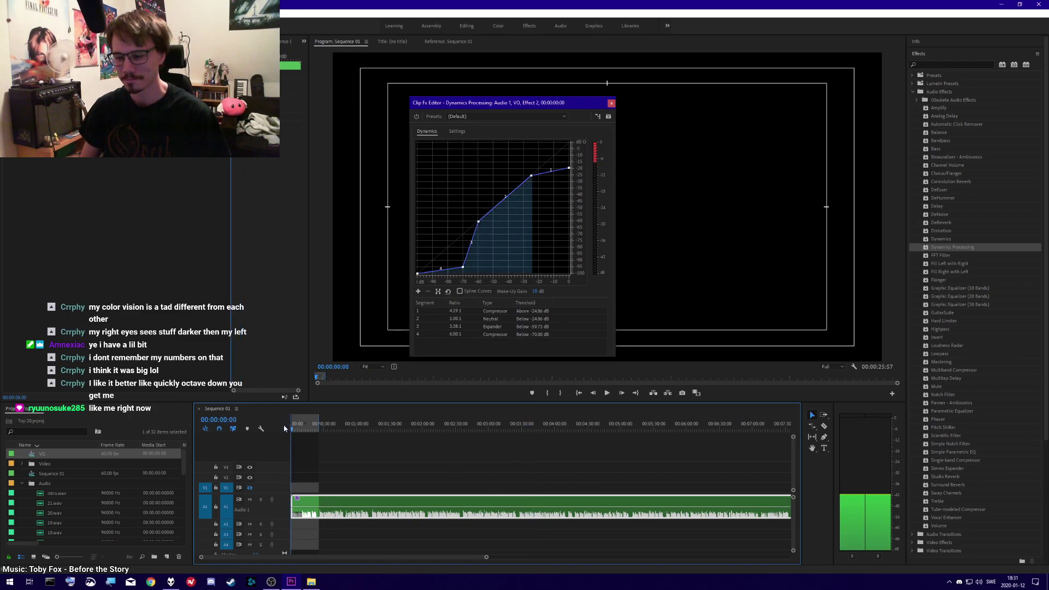
left_click(370, 467)
left_click_drag(487, 557, 382, 552)
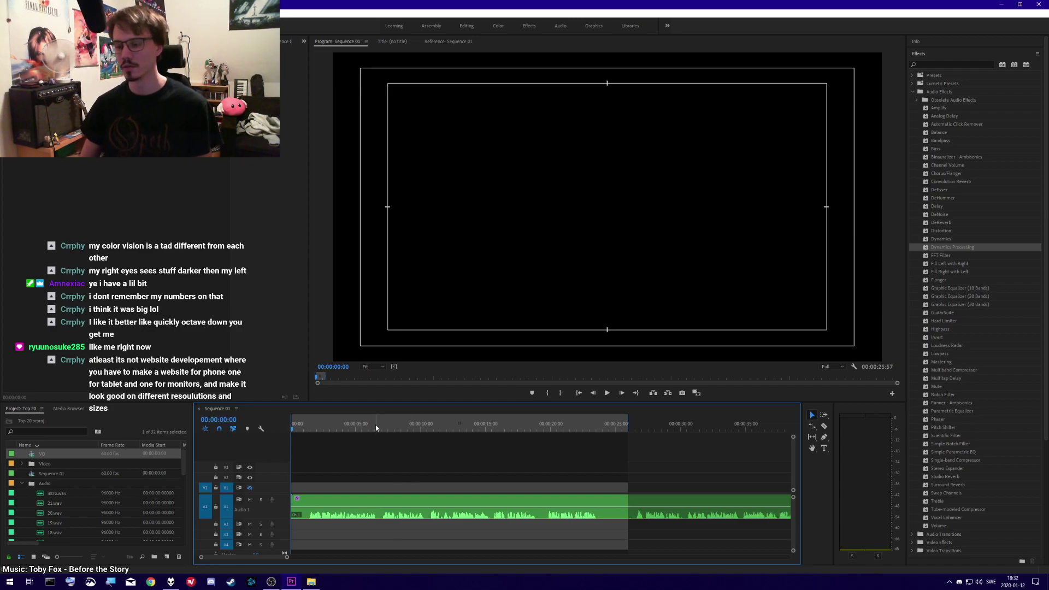
- Reopen the VO clip's Dynamics Processing settings to review the curve near the clip's start, and close the editor
double_click(297, 498)
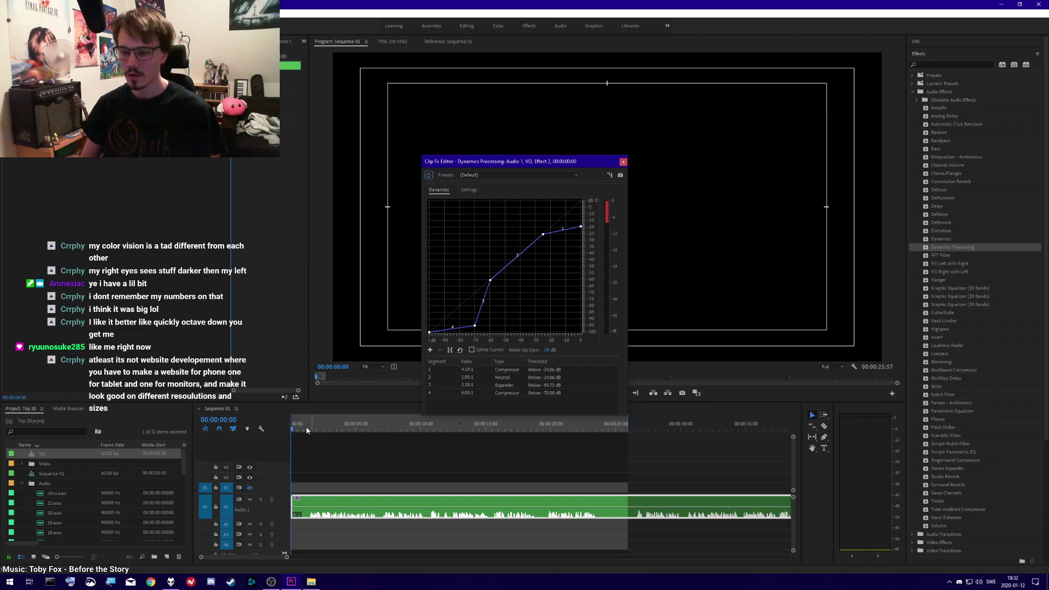
left_click(330, 434)
left_click(301, 428)
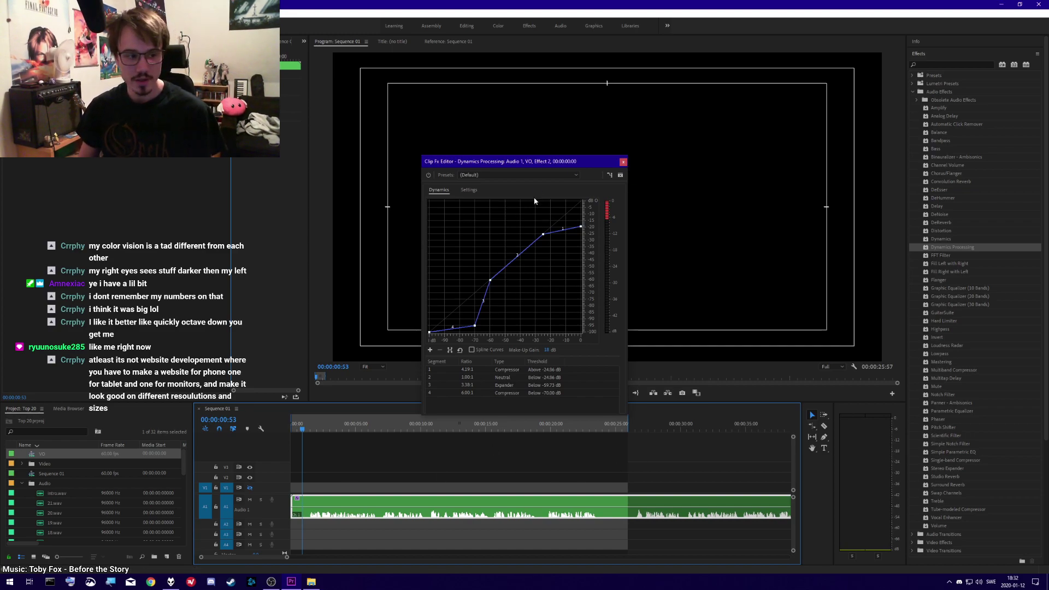
left_click_drag(538, 164, 514, 127)
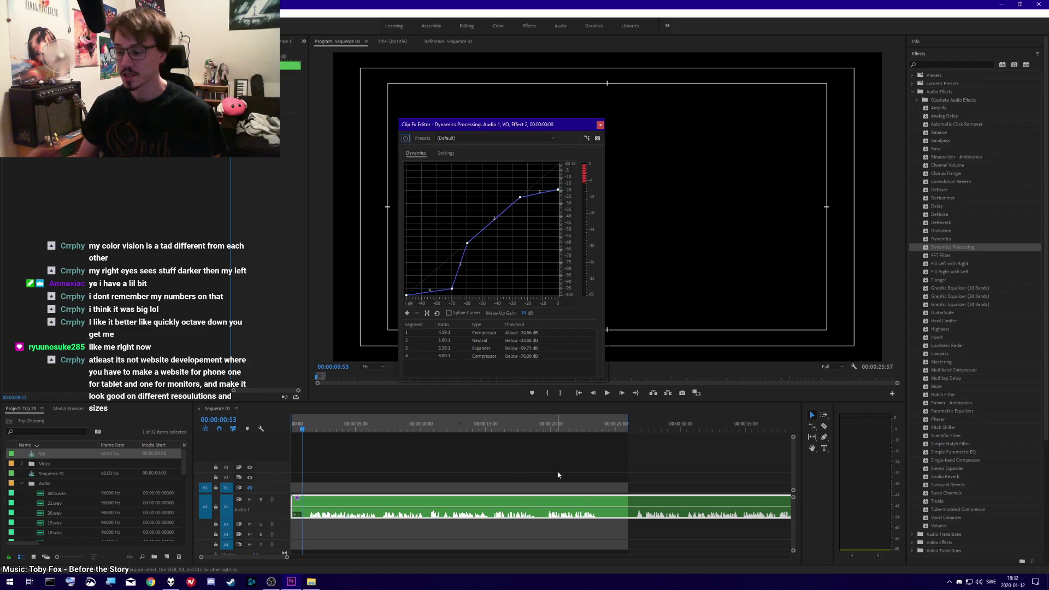
left_click(600, 124)
left_click(350, 472)
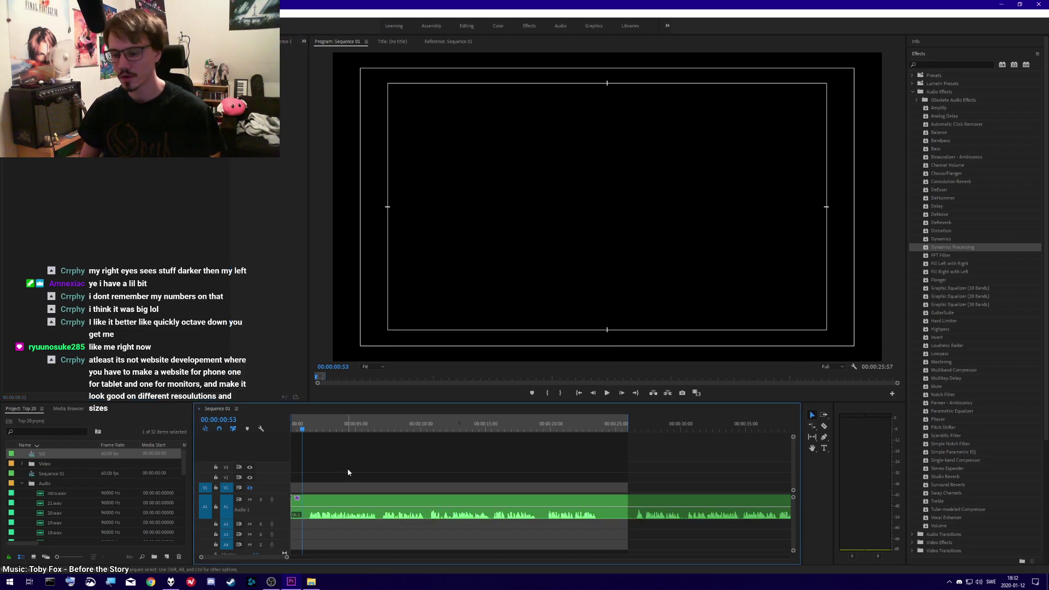
- Expand the Video bin in the project and look through its numbered MP4 clips
left_click(22, 464)
scroll(55, 492, "down", 5)
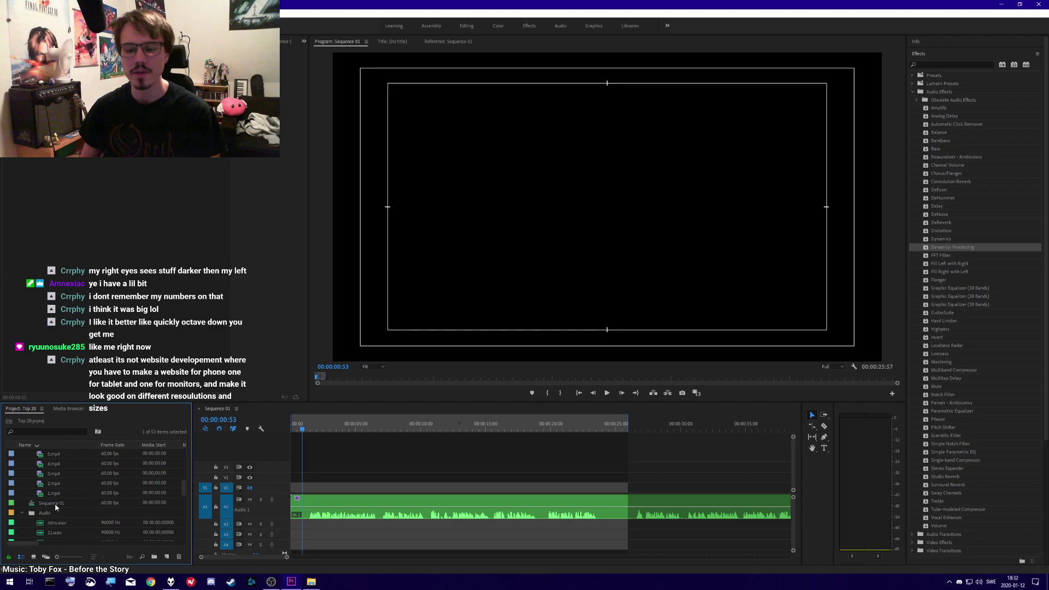
scroll(55, 503, "up", 6)
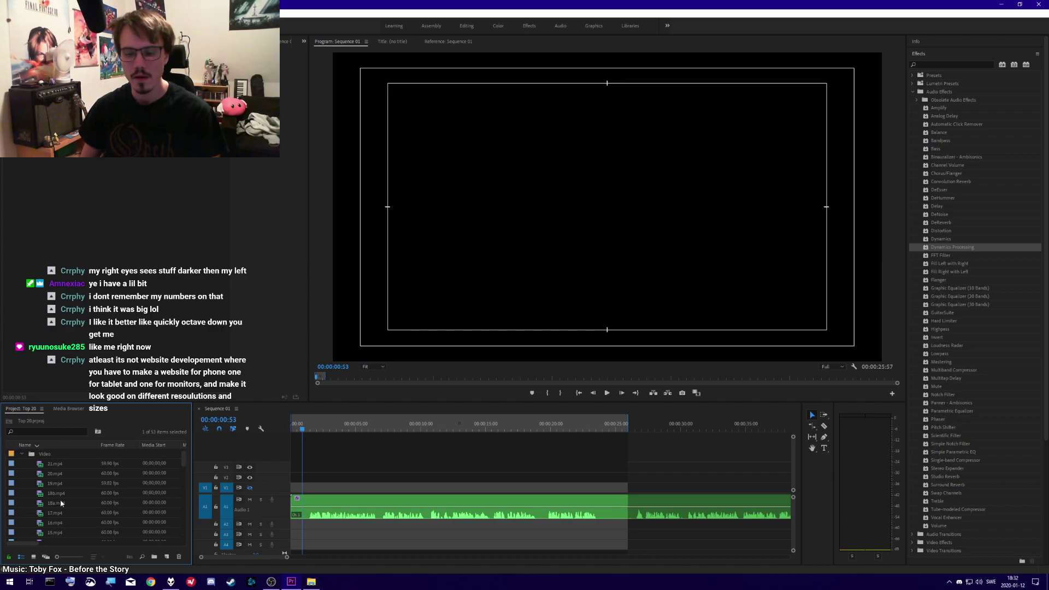
scroll(60, 498, "down", 2)
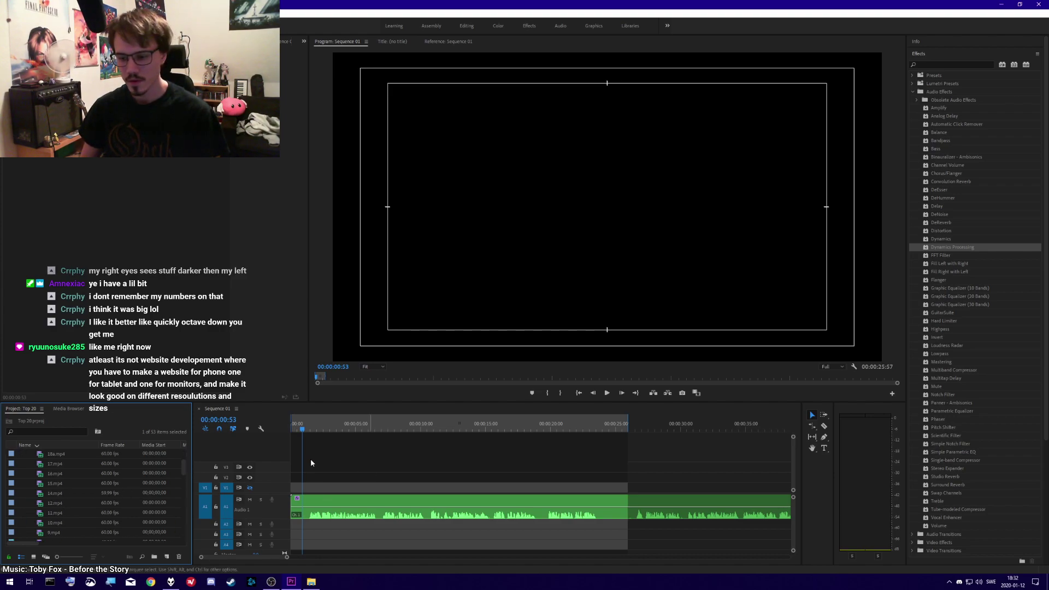
- Play the VO opening from about 1 second to about 7 seconds to find where the speech starts and pauses
left_click(307, 429)
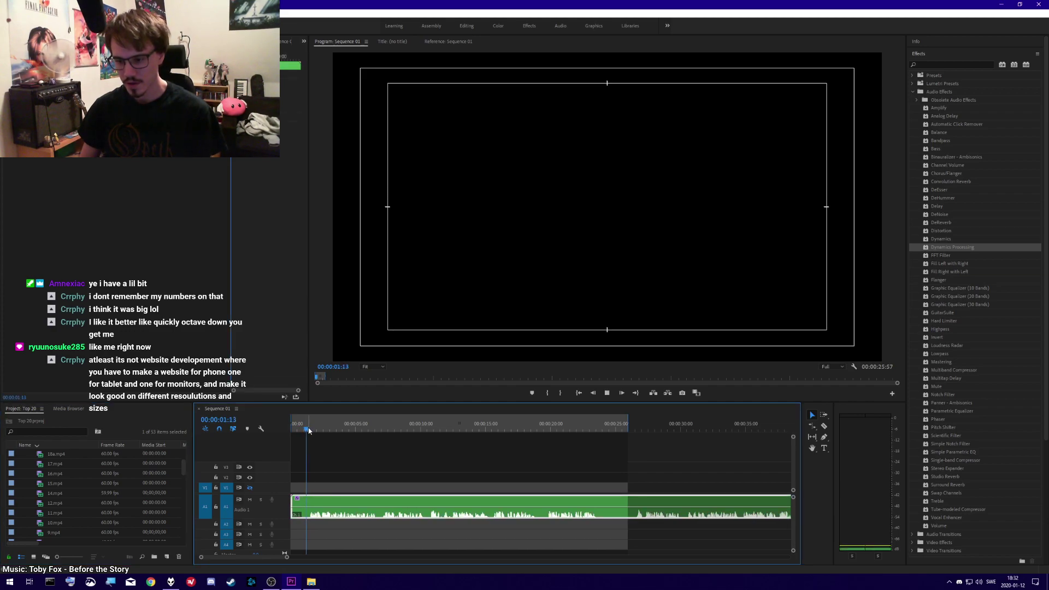
key("space")
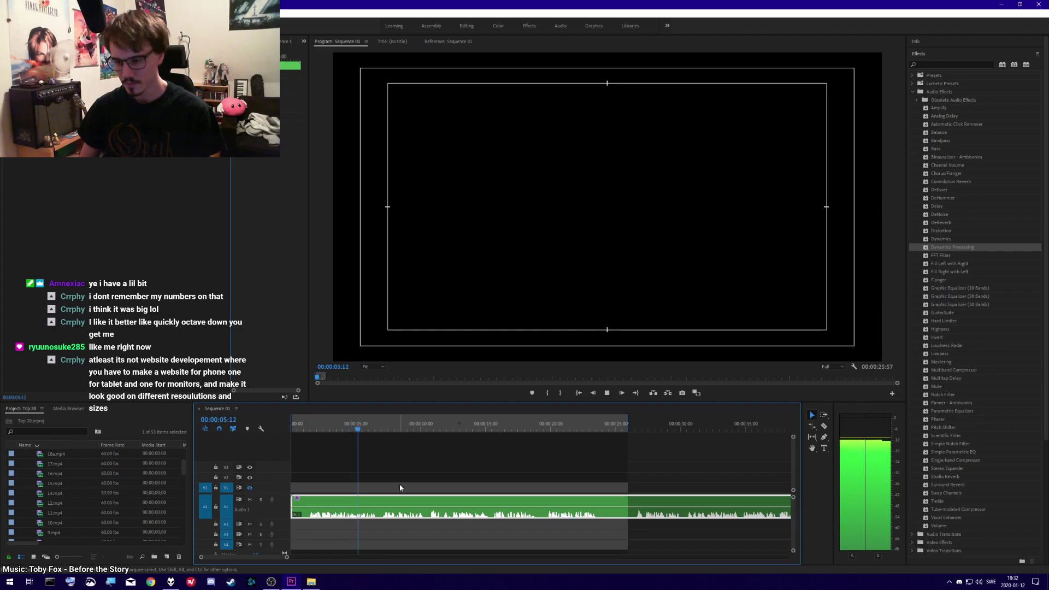
key("space")
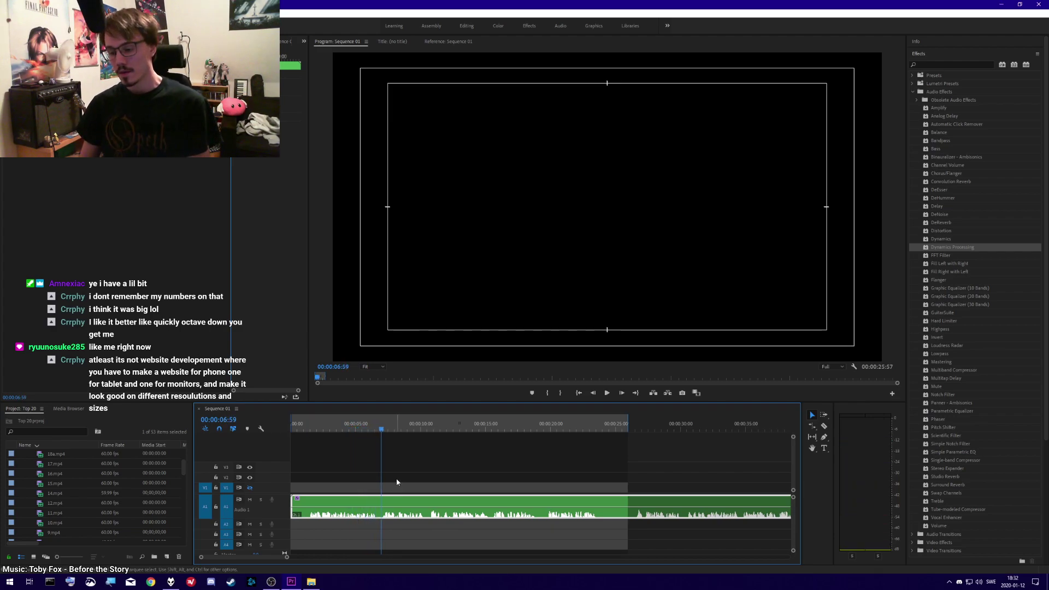
left_click(438, 490)
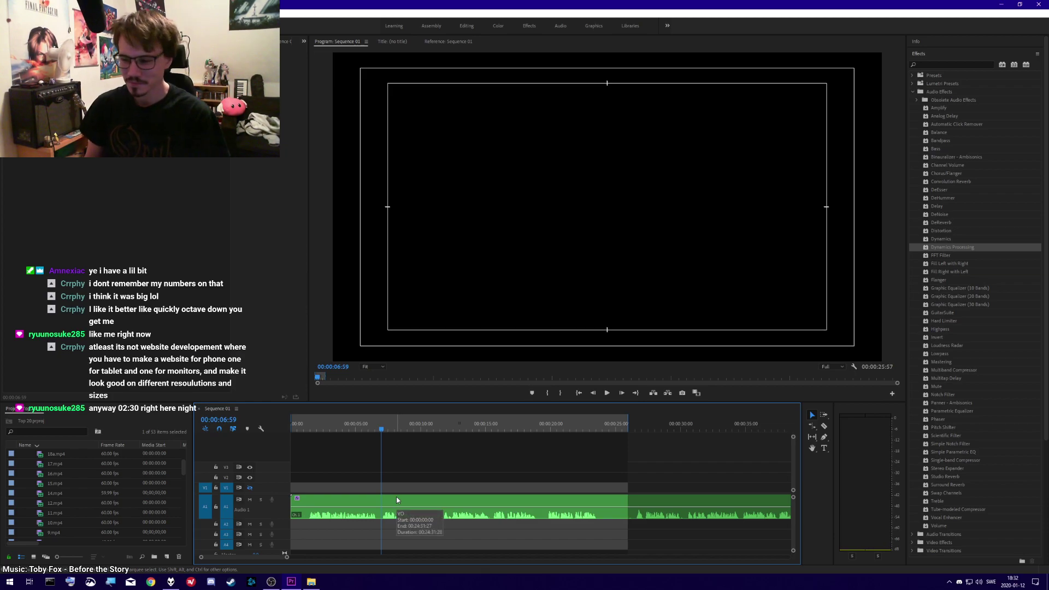
- Place the playhead at 00:00:00:53, just before the VO speech begins, and save the project
mouse_move(383, 429)
left_mouse_down()
mouse_move(362, 429)
mouse_move(385, 432)
mouse_move(376, 429)
left_mouse_up()
left_click(363, 458)
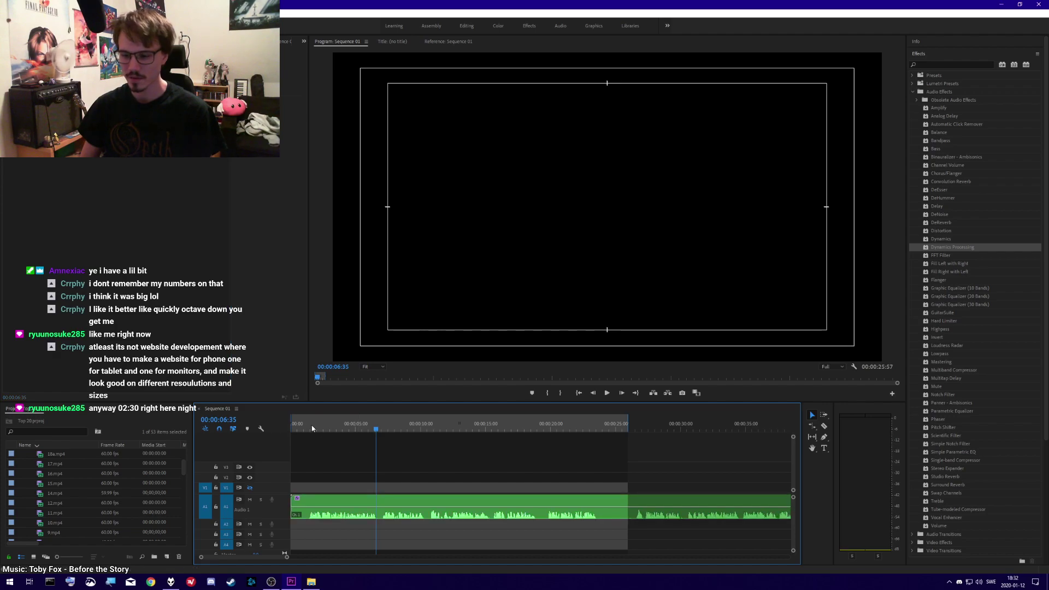
left_click(304, 427)
key("ctrl+s")
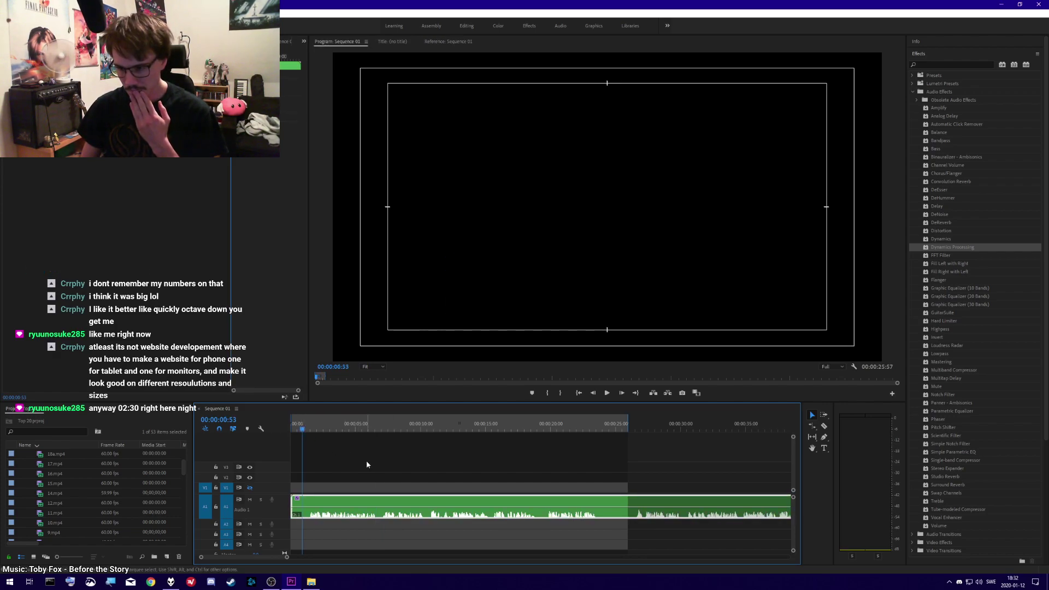
left_click(366, 465)
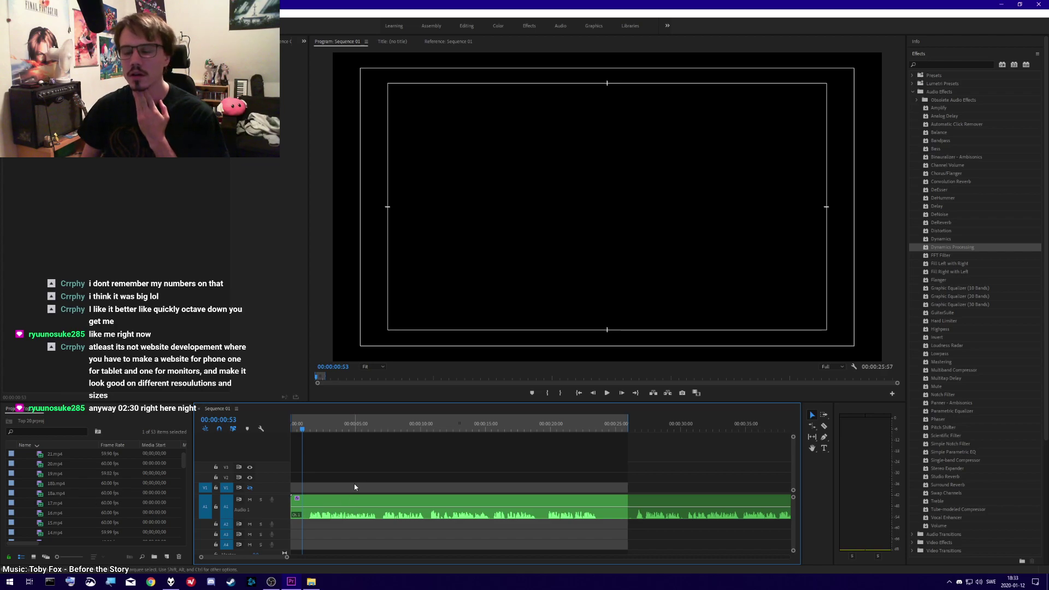
- Preview the source clips 17.mp4, 16.mp4, 15.mp4 and 14.mp4 from the Video bin one after another
left_click(41, 506)
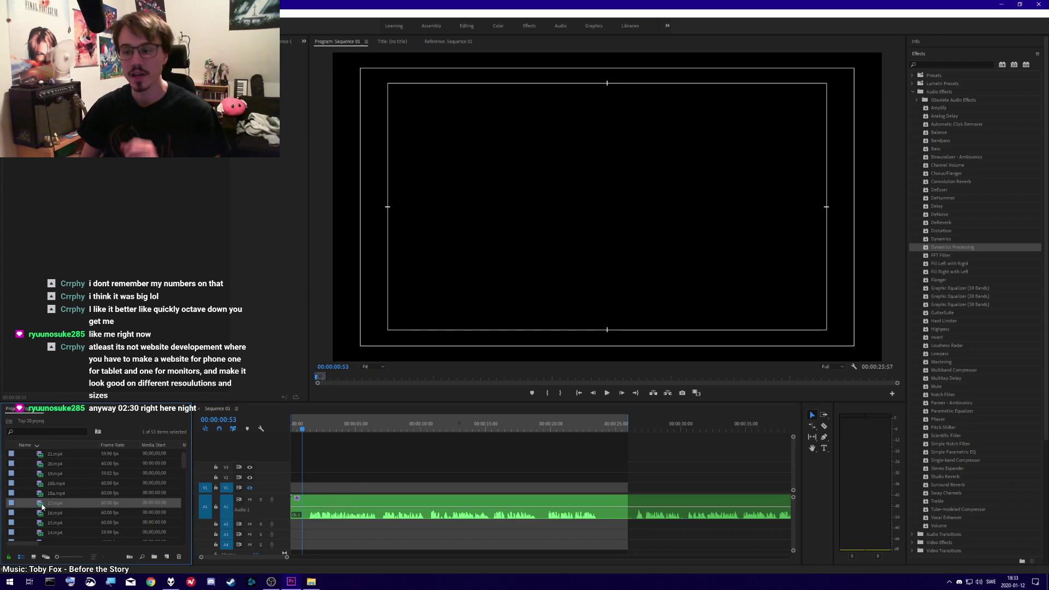
scroll(41, 507, "up", 1)
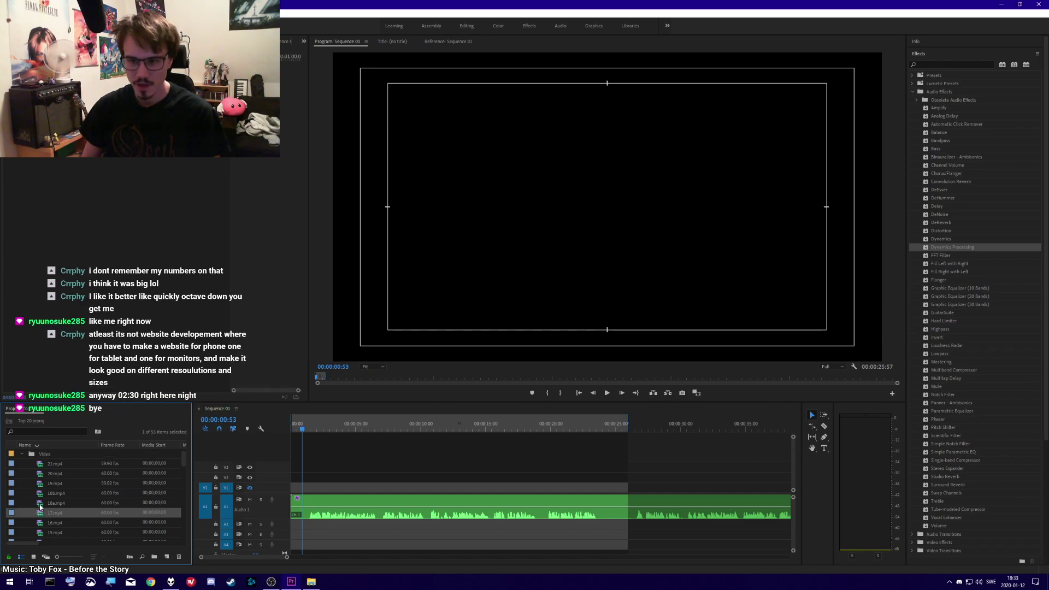
double_click(41, 507)
scroll(41, 508, "down", 1)
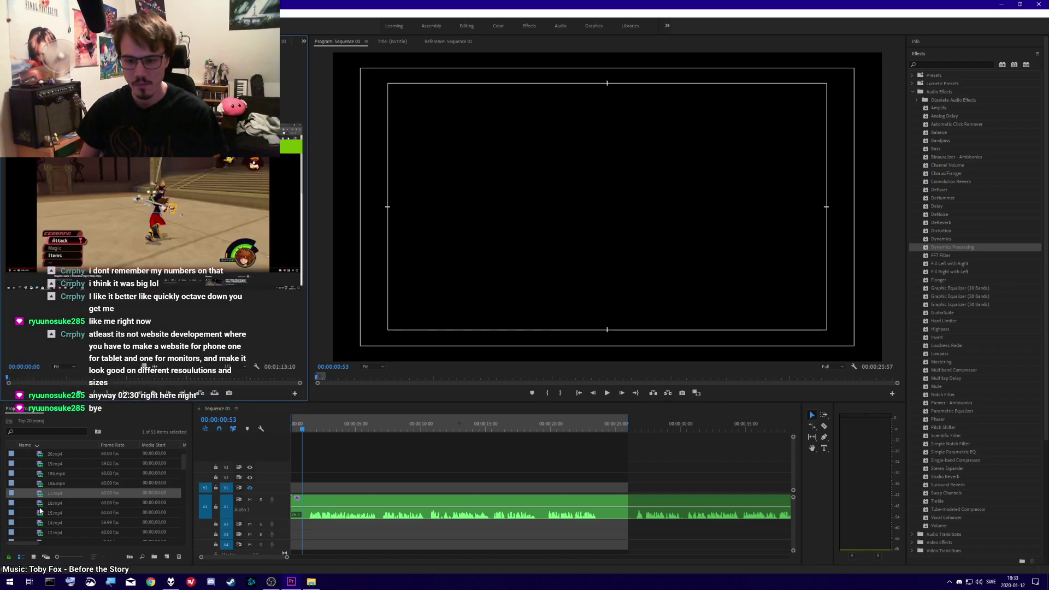
double_click(40, 504)
scroll(43, 504, "down", 1)
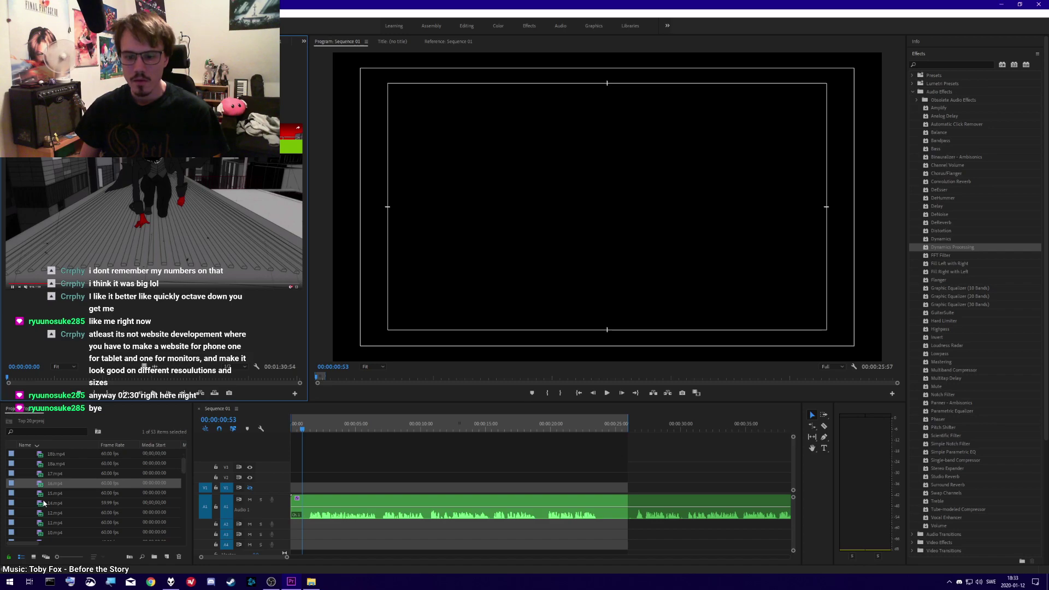
double_click(41, 493)
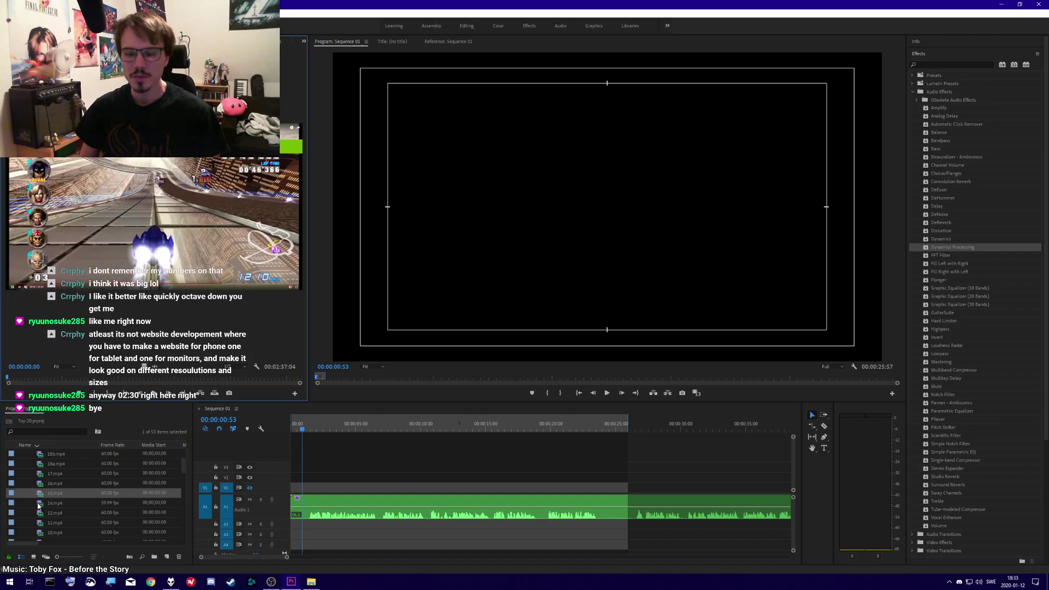
double_click(41, 503)
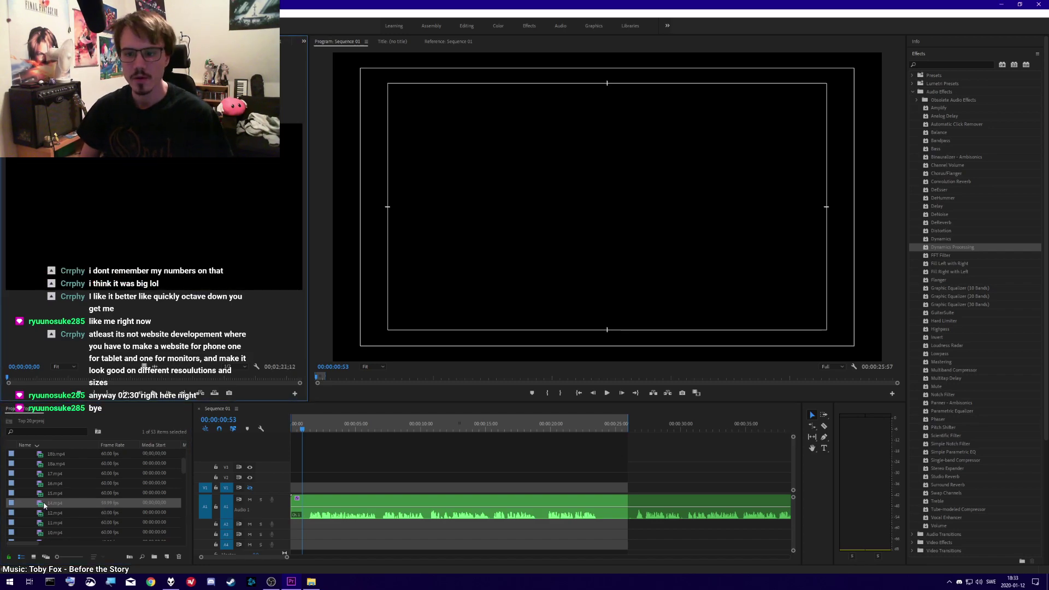
- Scrub 14.mp4 in the source monitor between about 10 and 55 seconds to review its footage
scroll(42, 495, "down", 1)
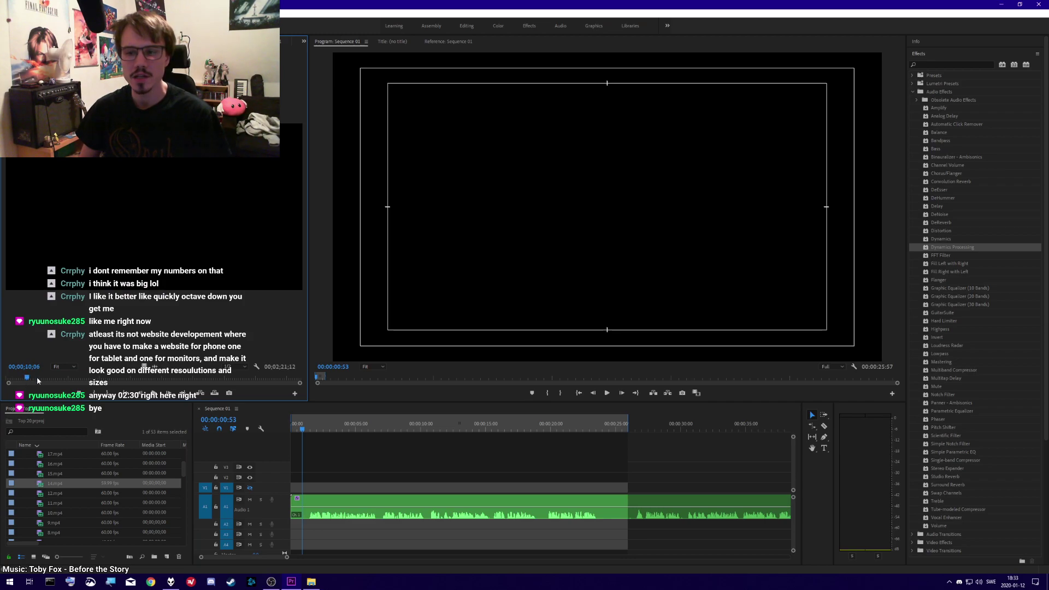
left_click_drag(69, 379, 102, 380)
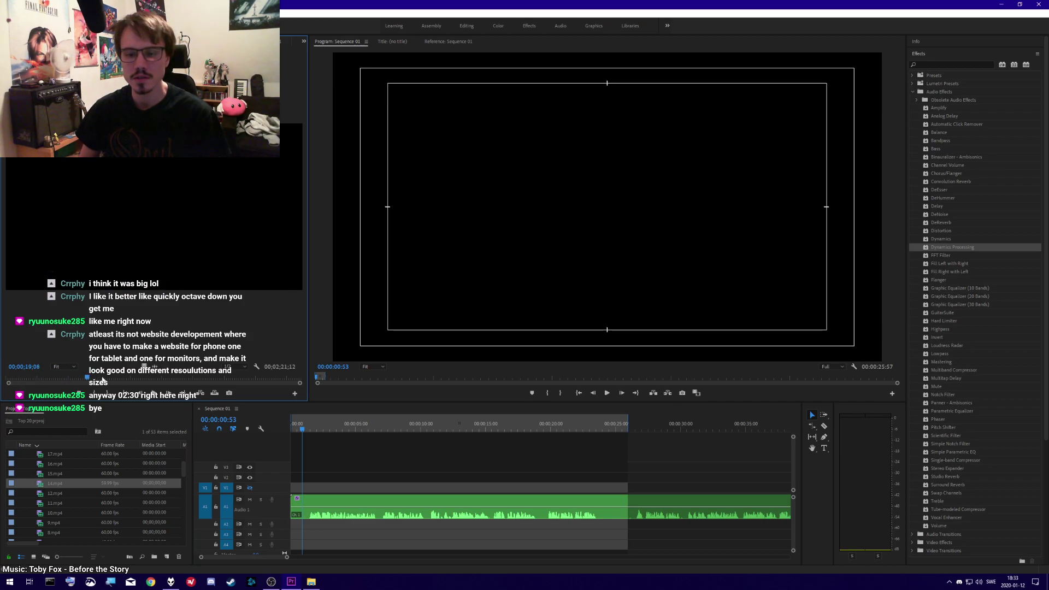
left_click(134, 379)
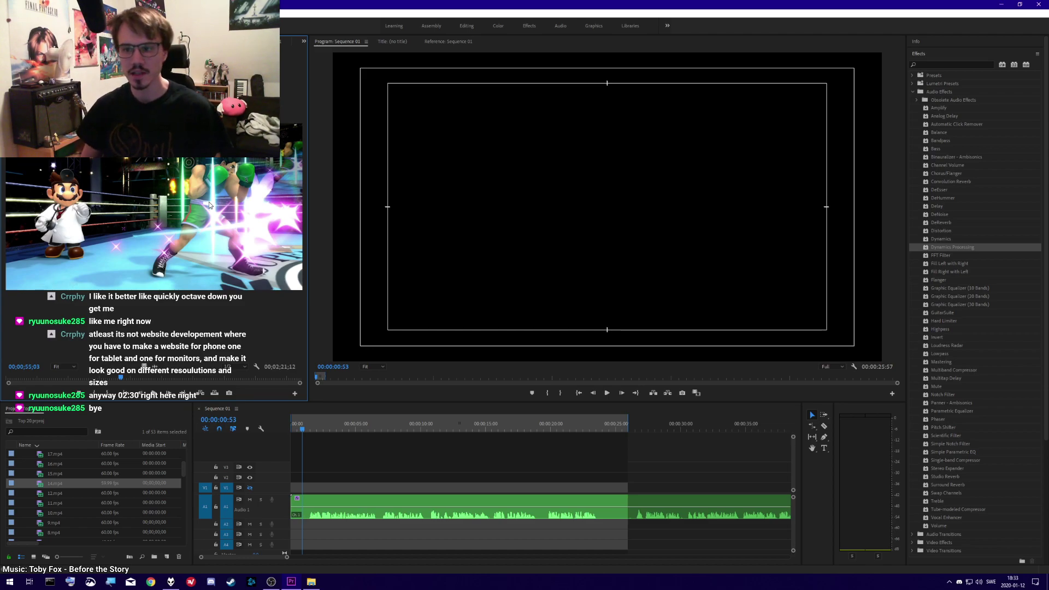
left_click(100, 378)
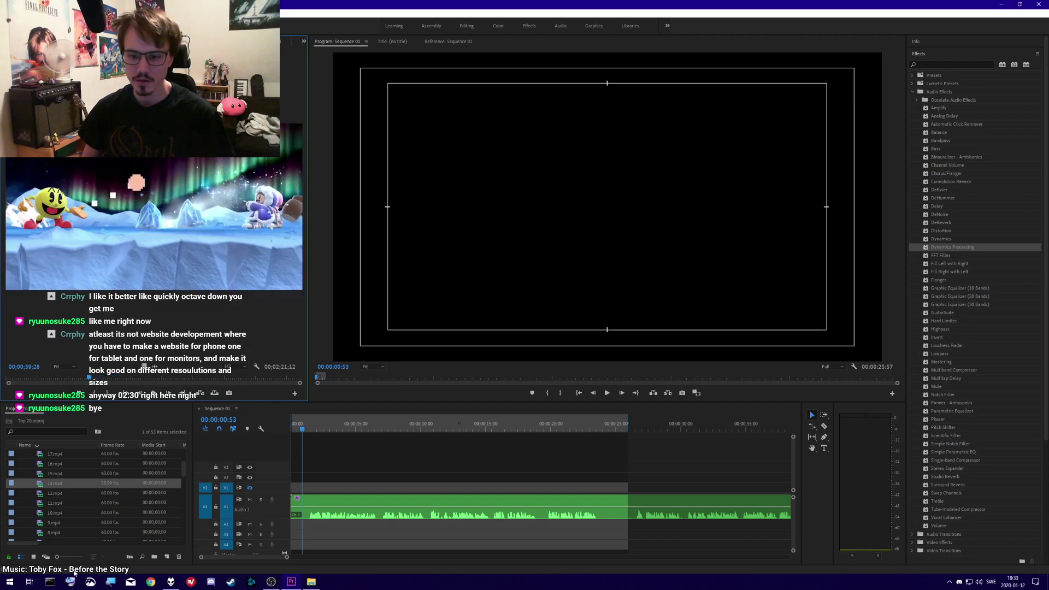
- Place 14.mp4 at the start of V1 in Sequence 01, unlinking and deleting its audio
left_click_drag(45, 484, 317, 487)
right_click(339, 527)
left_click(377, 255)
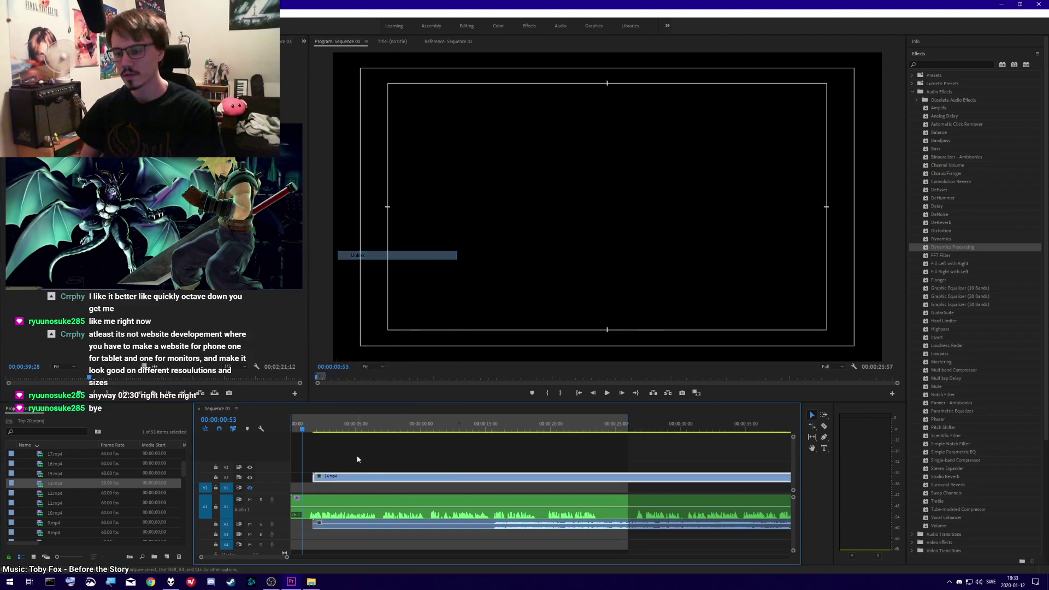
left_click(369, 527)
key("Delete")
left_click_drag(329, 477, 306, 489)
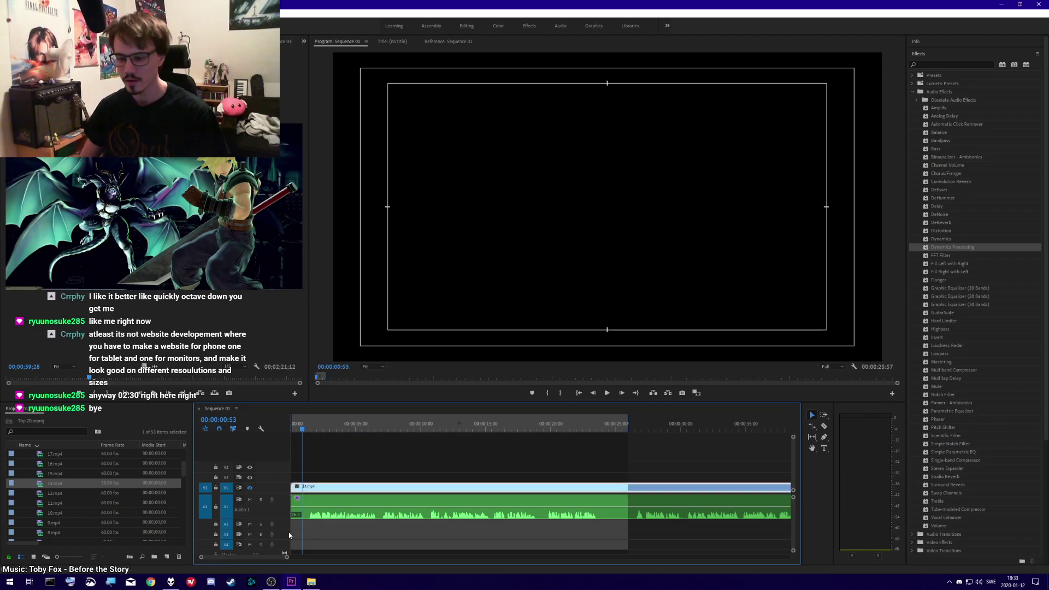
- Scrub 14.mp4 in the sequence from about 13 to 50 seconds to find where usable footage begins
left_click_drag(288, 557, 416, 556)
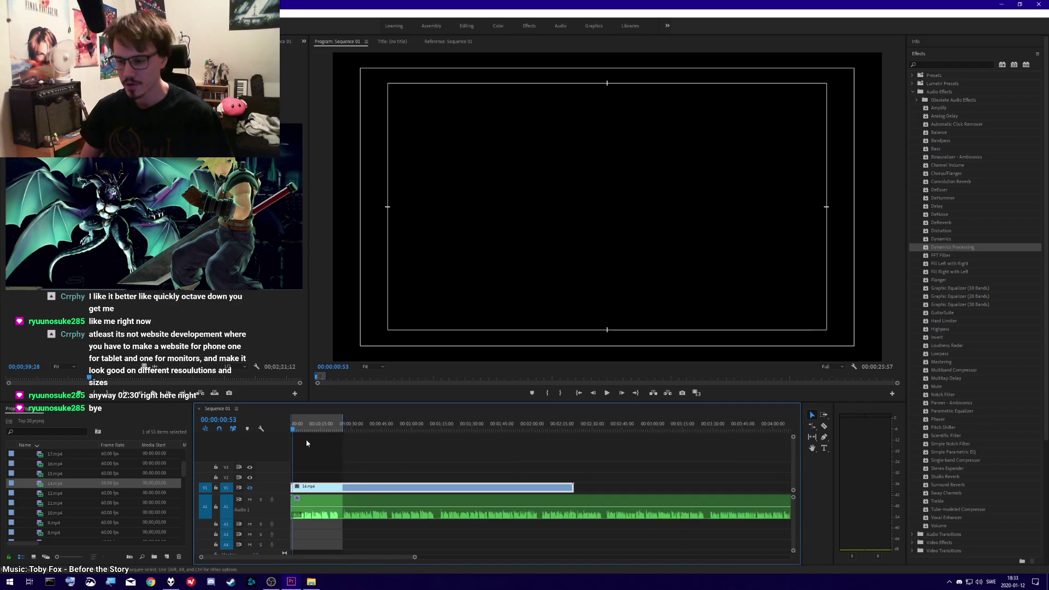
left_click(319, 429)
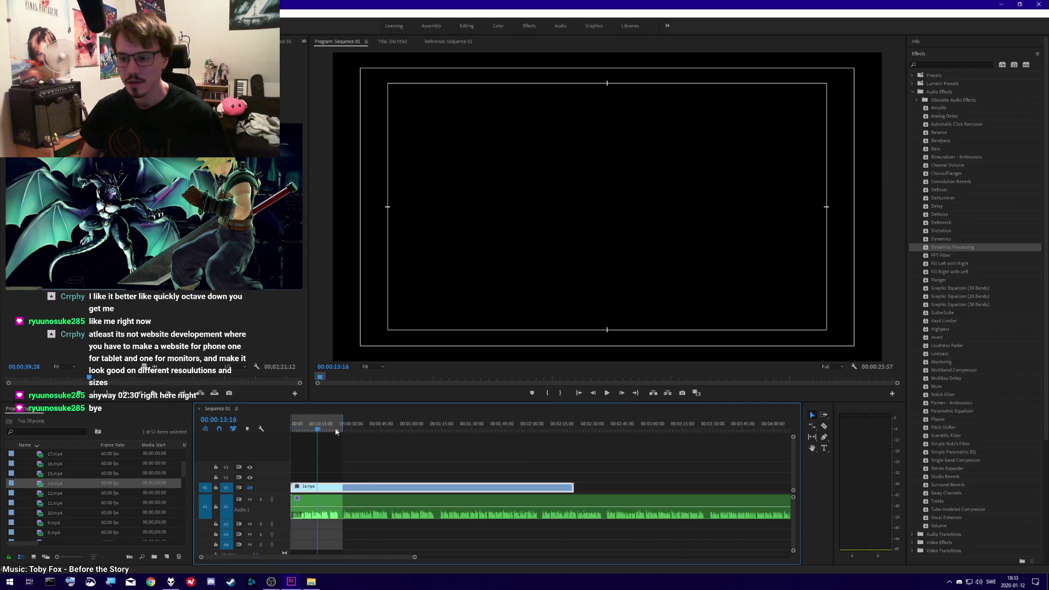
left_click_drag(335, 431, 358, 430)
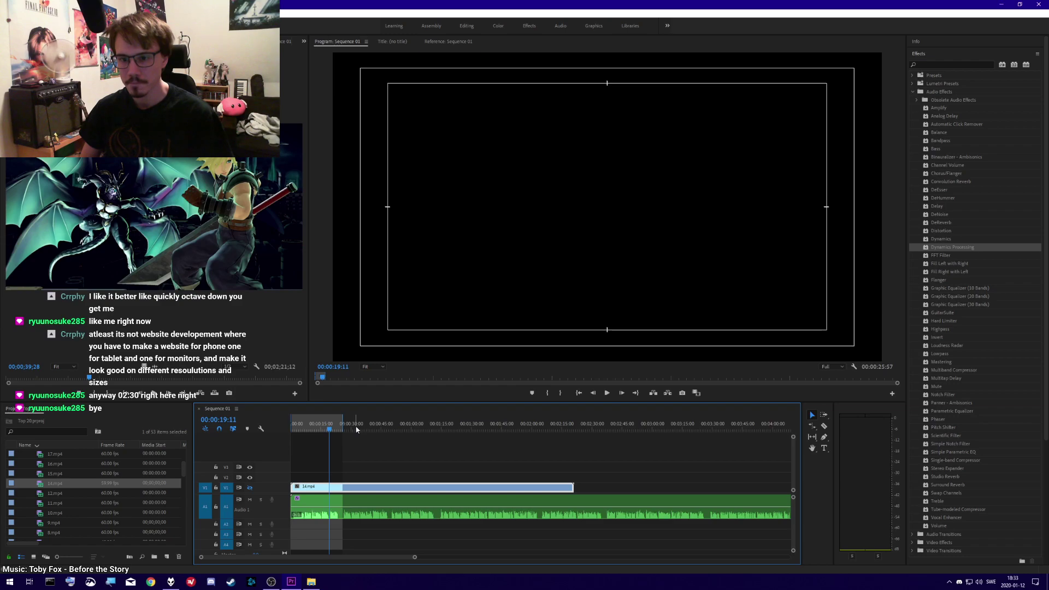
left_click(354, 429)
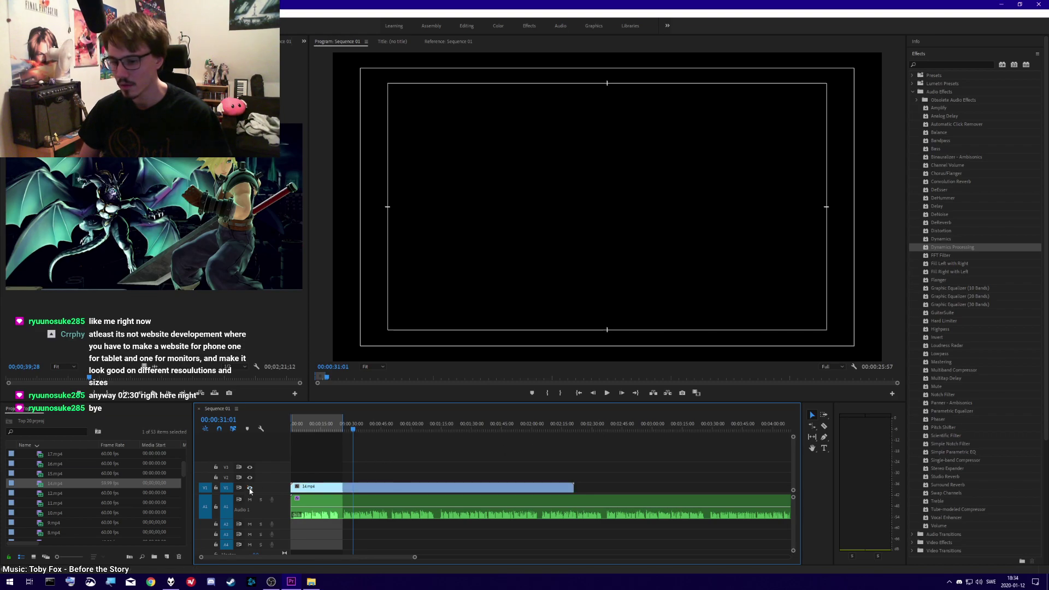
left_click(368, 429)
key("space")
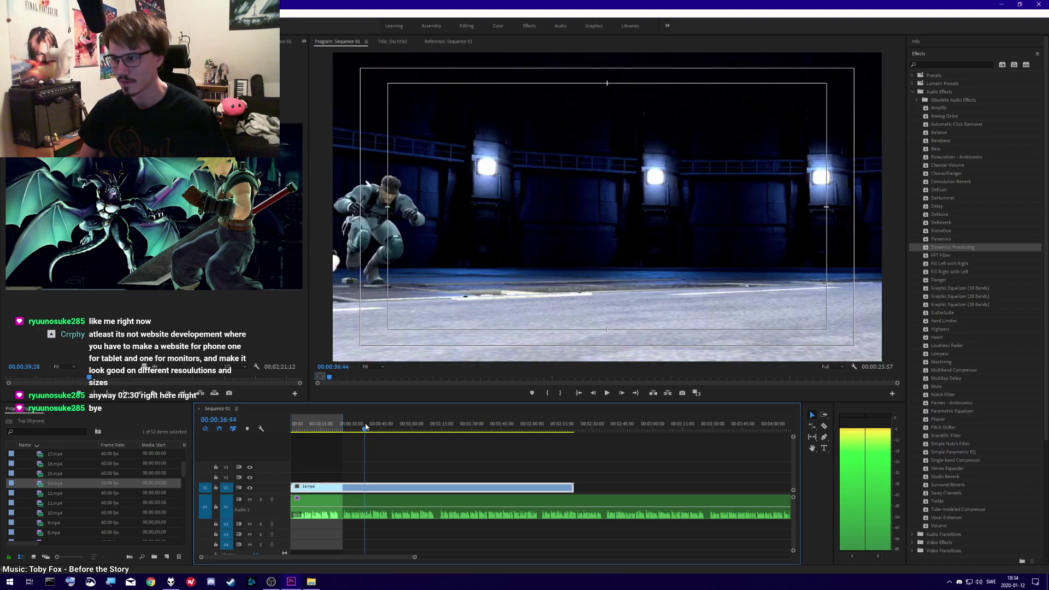
left_click(384, 426)
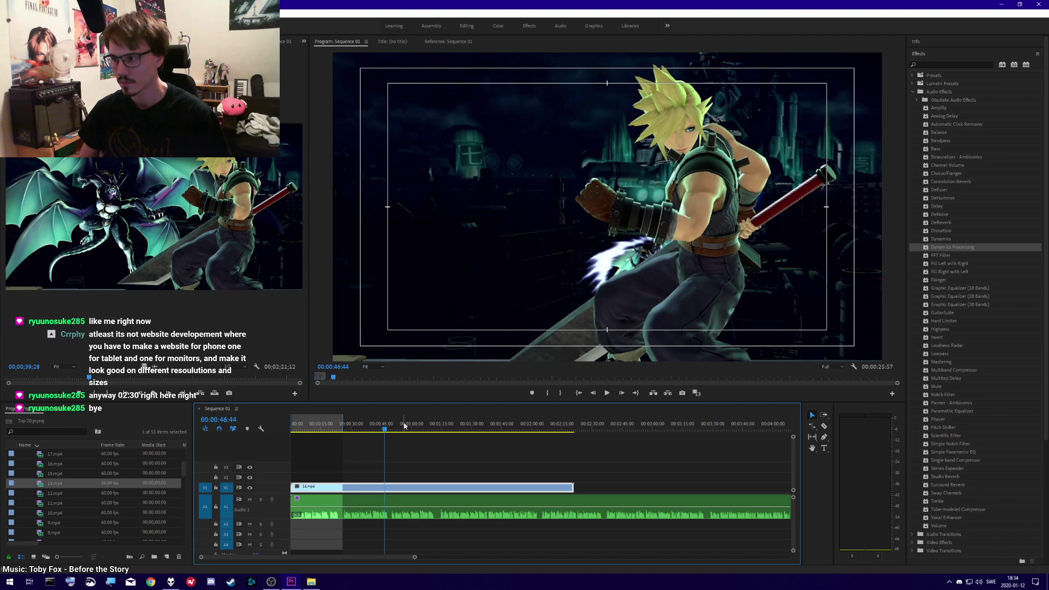
left_click_drag(389, 428, 398, 430)
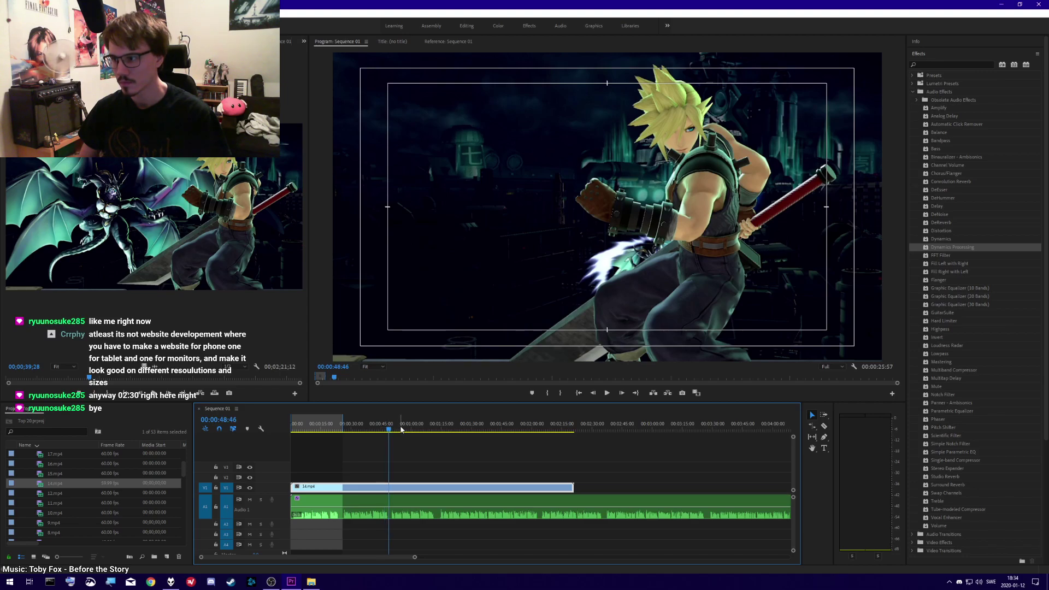
left_click(401, 429)
left_click(390, 429)
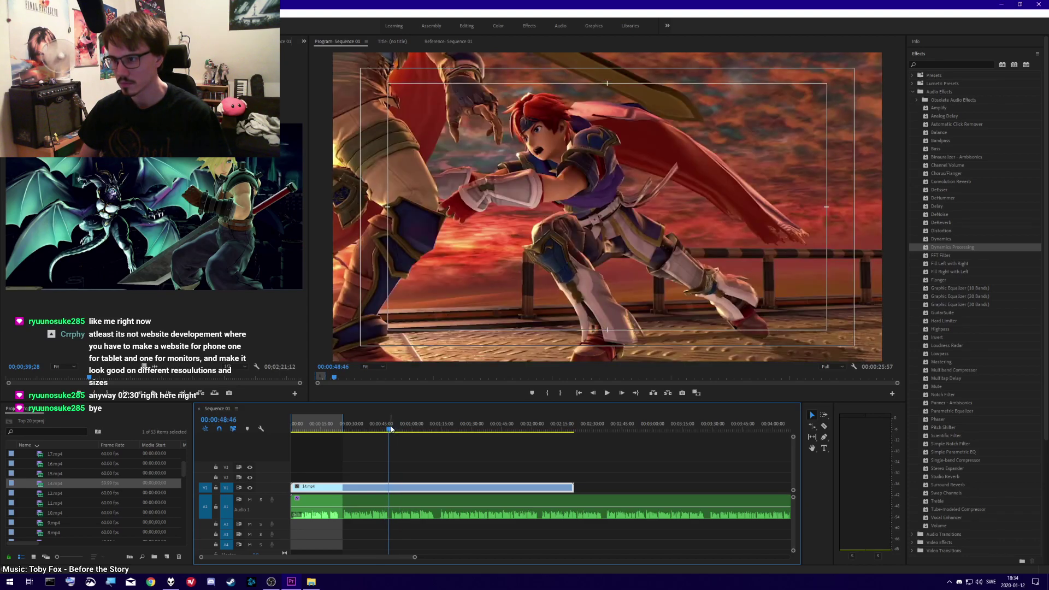
left_click(380, 430)
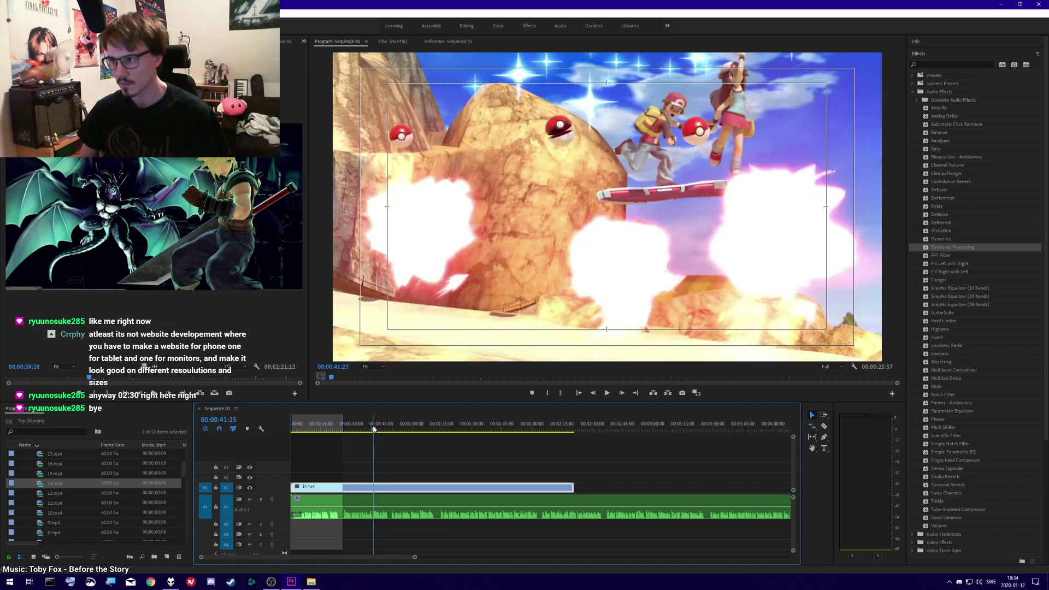
left_click(369, 430)
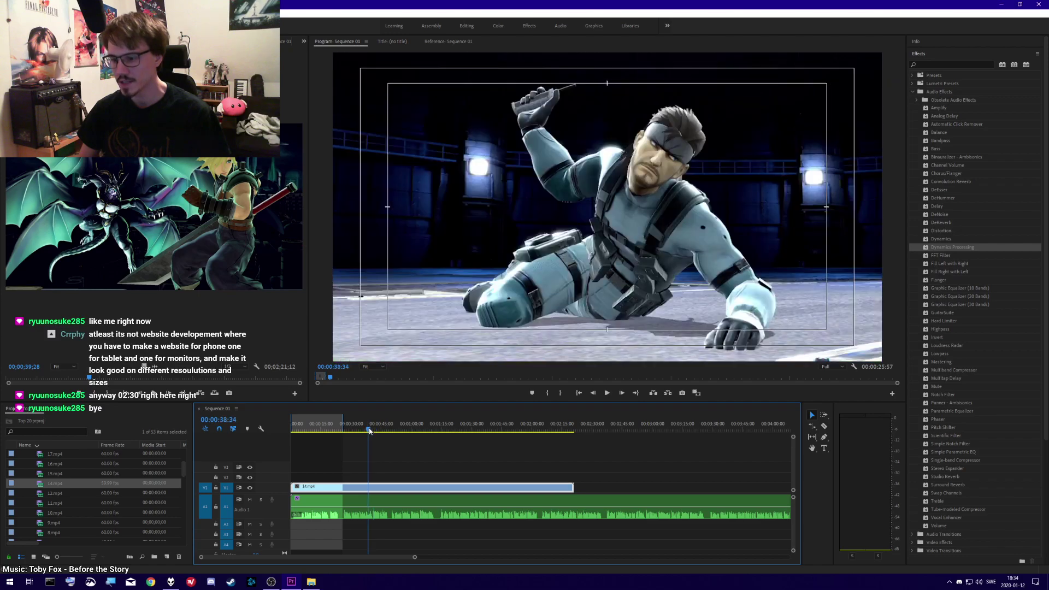
- Split 14.mp4 at 00:00:33:58, in the black just after the Super Smash Bros. Ultimate logo, and ripple delete the part before it
left_click_drag(369, 431, 367, 432)
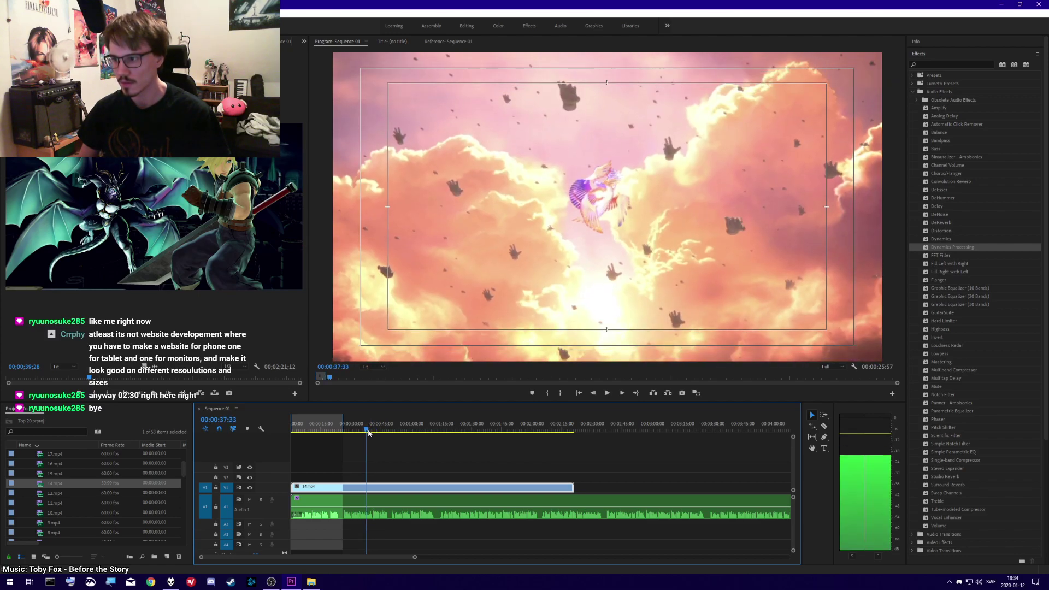
key("space")
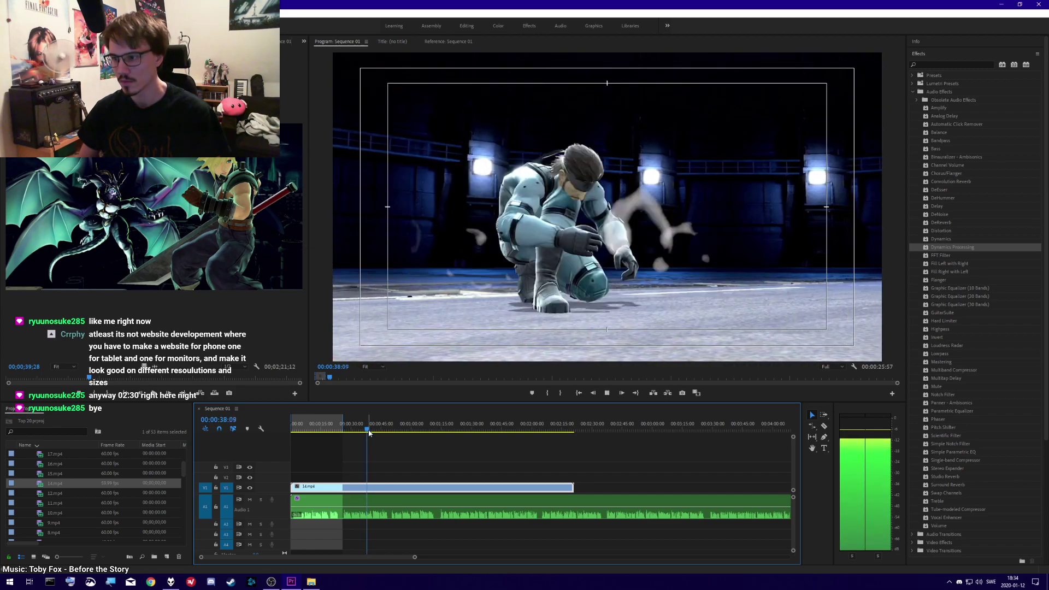
key("space")
left_click_drag(367, 434, 359, 435)
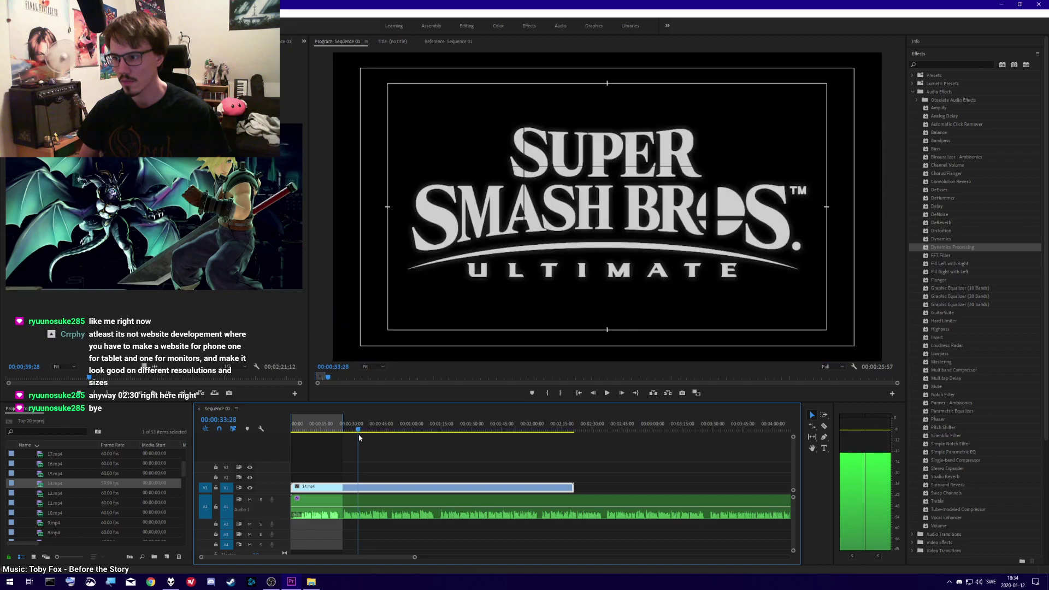
key("space")
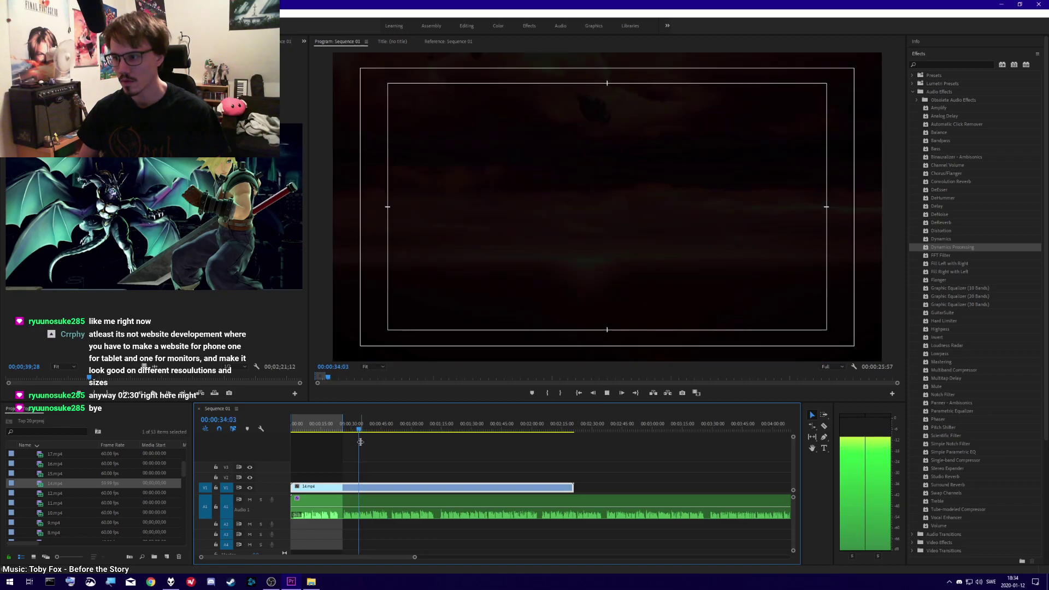
key("space")
key("j")
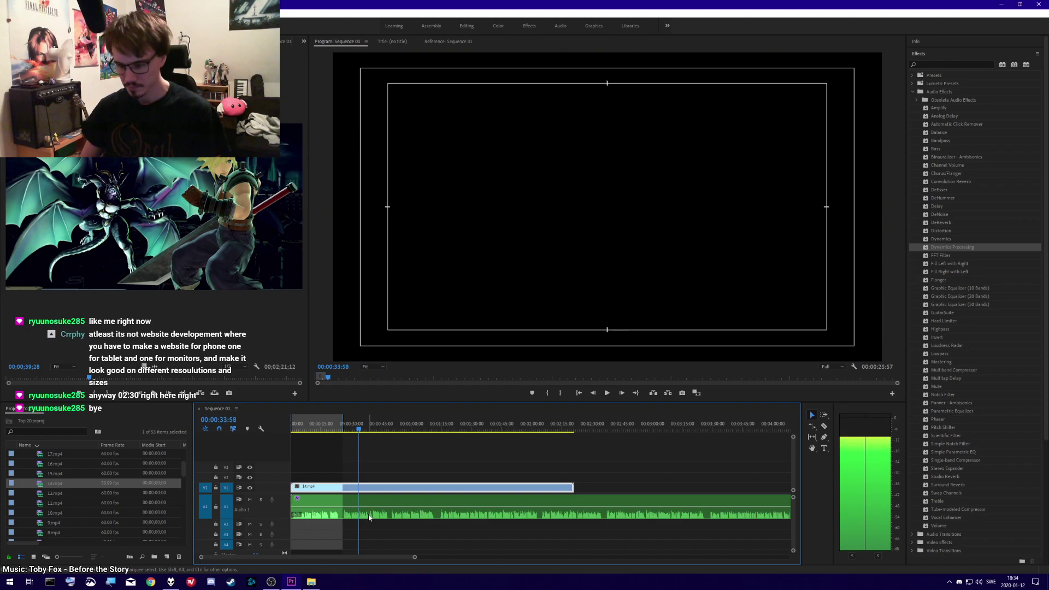
key("ctrl+k")
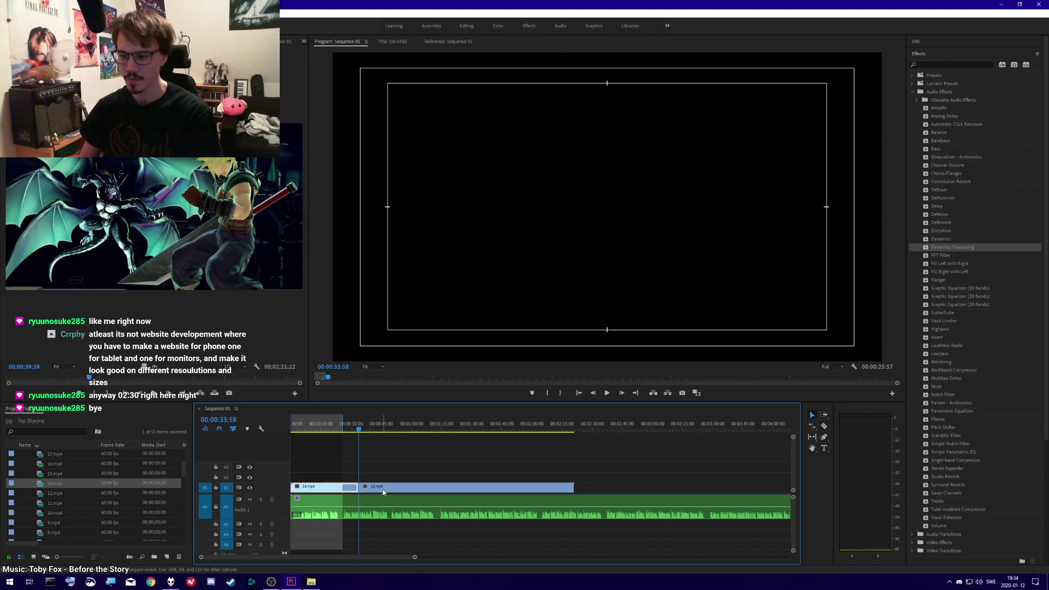
left_click(330, 487)
key("shift+Delete")
- Play the shortened 14.mp4 from the start of the sequence to check its opening, and return to 00:00:00:00
key("Home")
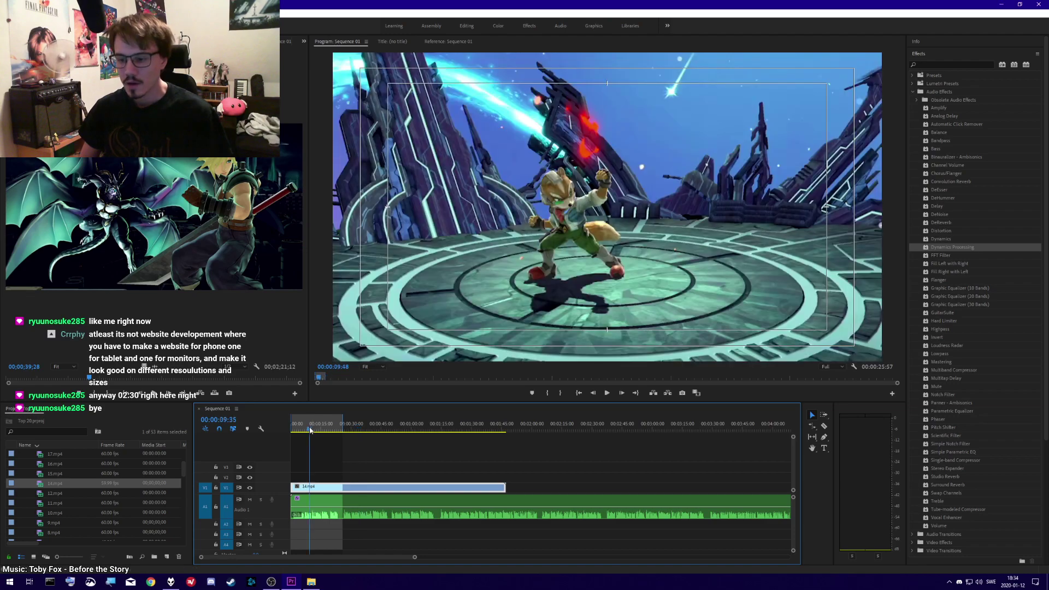
key("space")
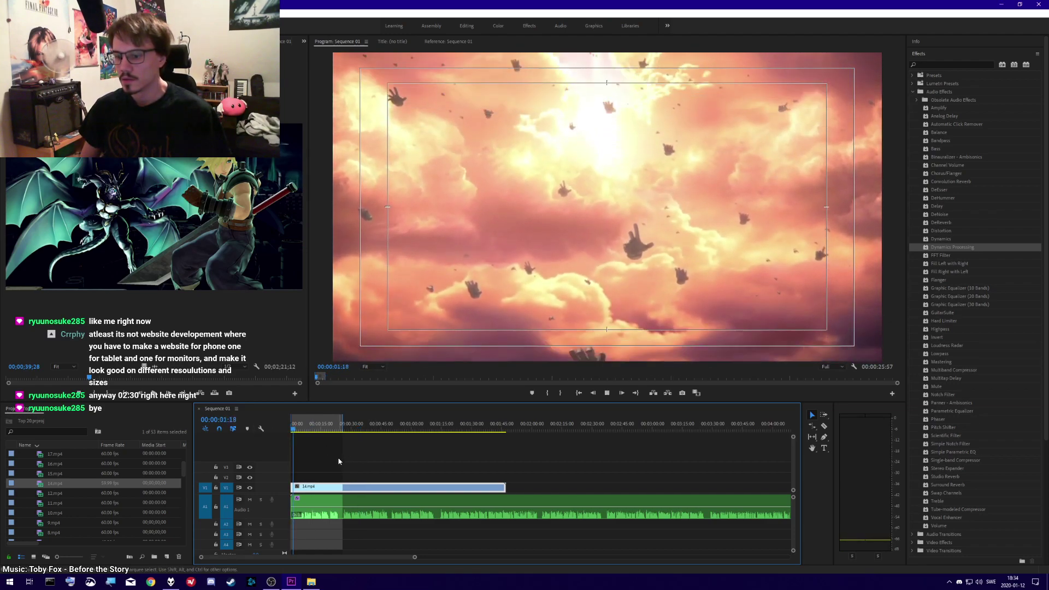
key("space")
key("Home")
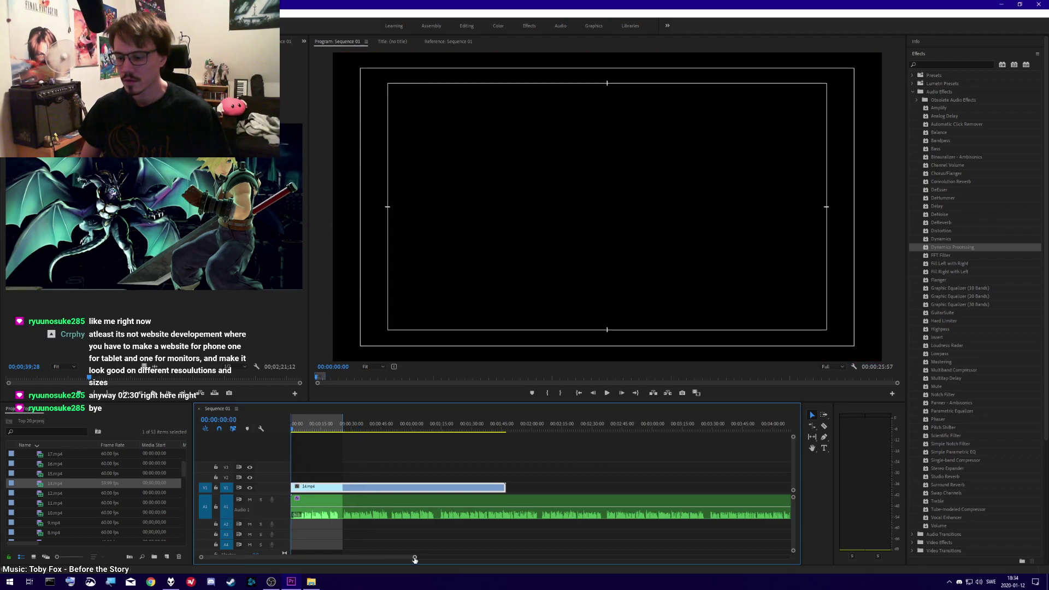
- Trim the silence off the start of the VO clip on A1 and close the gap before it
left_click_drag(415, 560, 248, 557)
left_click_drag(294, 500, 353, 498)
right_click(331, 512)
left_click(355, 514)
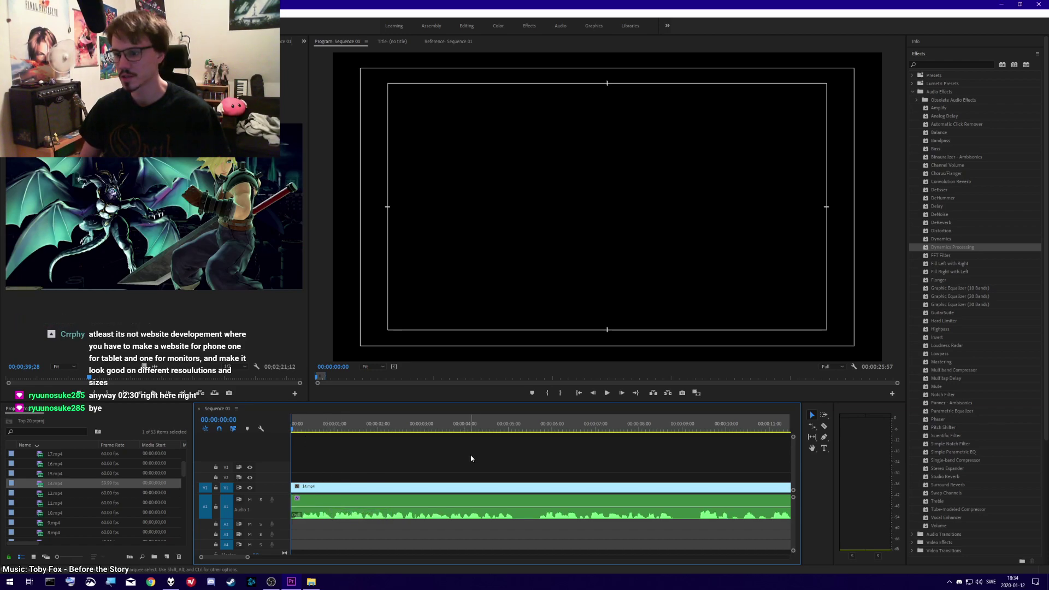
- Hide the safe margins in the program monitor and play the sequence from the start to about 22 seconds
right_click(563, 216)
left_click(602, 512)
key("space")
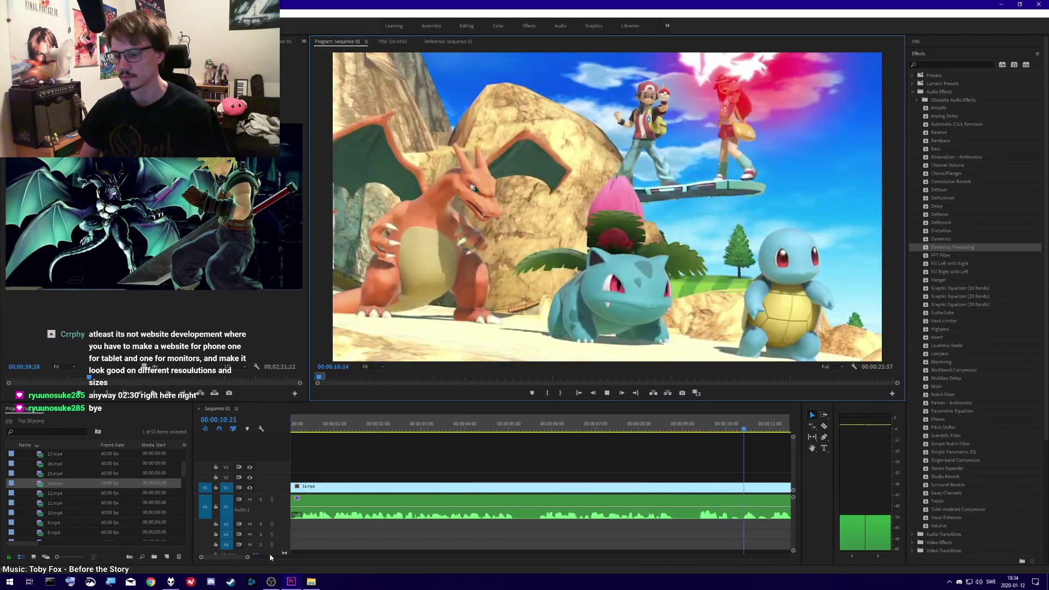
left_click_drag(248, 557, 326, 557)
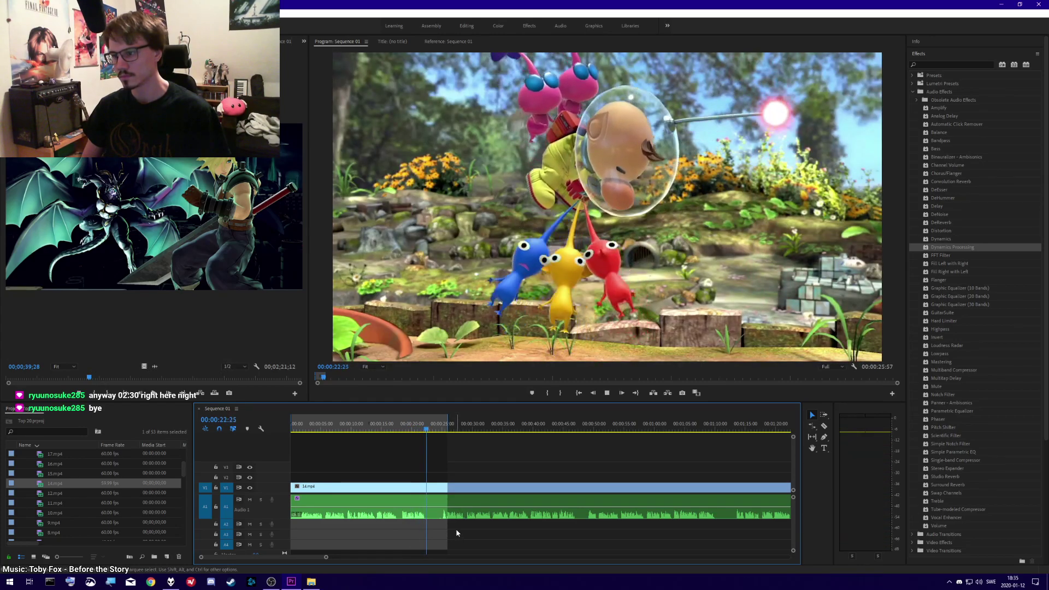
key("space")
- Select 14.mp4 on V1, check the frames around 22 seconds for a cut point, and save the project
left_click(427, 431)
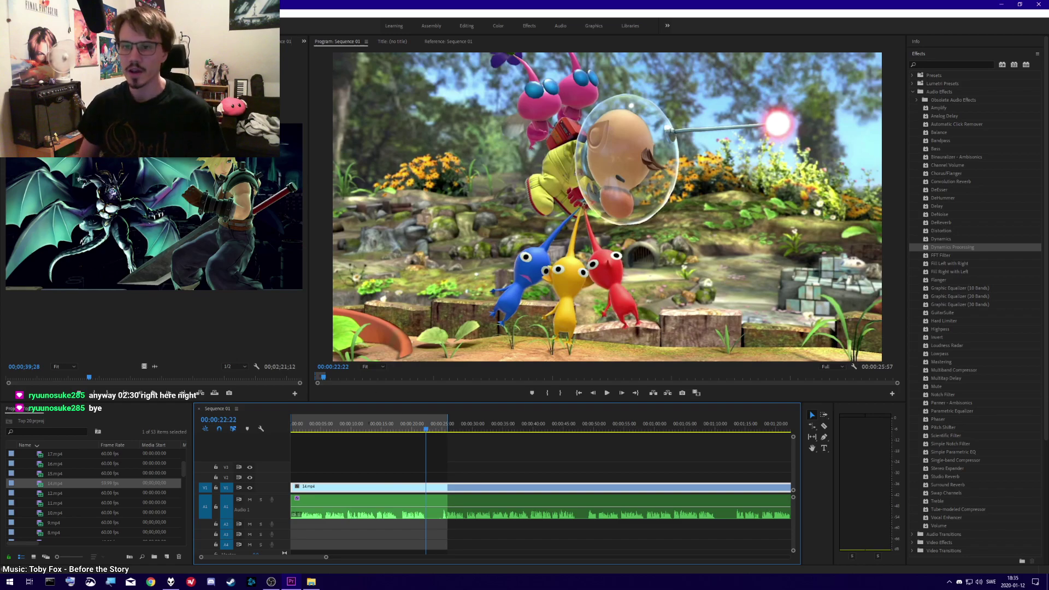
left_click(297, 485)
left_click(425, 430)
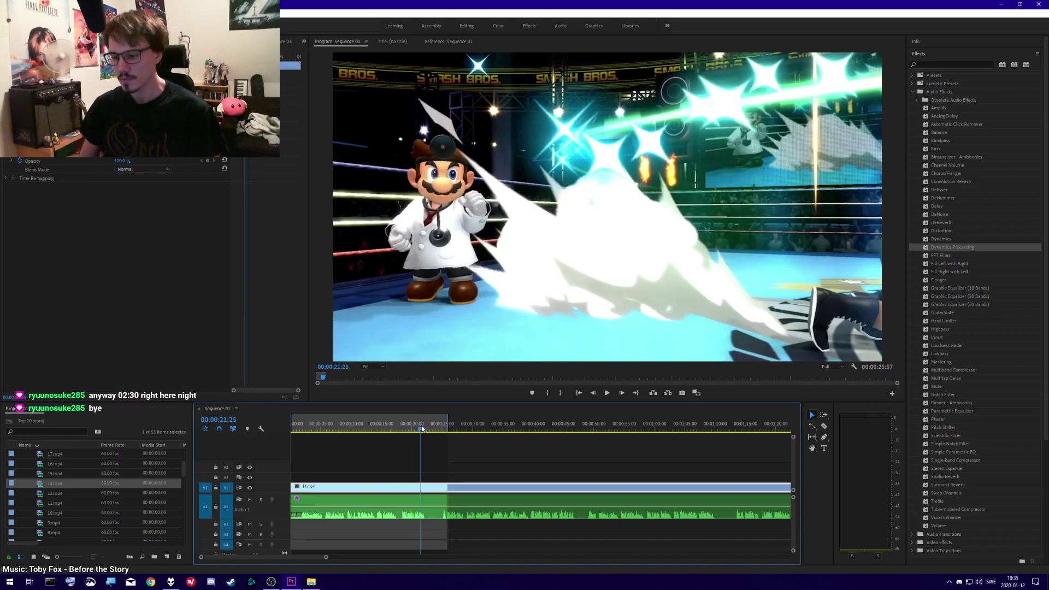
key("ctrl+s")
- Split 14.mp4 at 00:00:22:22 and delete the part after the cut
left_click(427, 430)
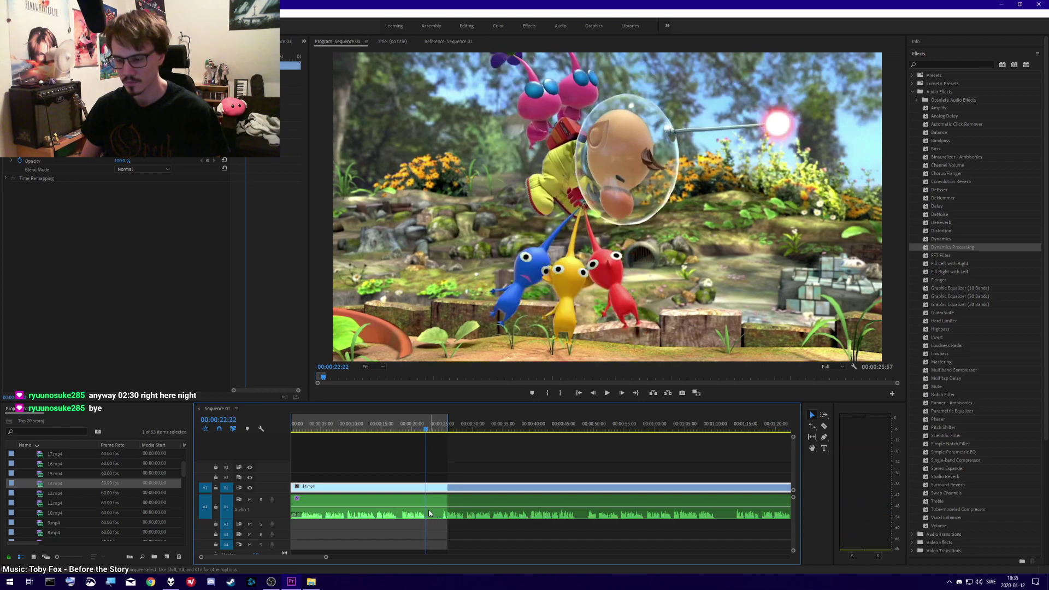
left_click(427, 488)
key("v")
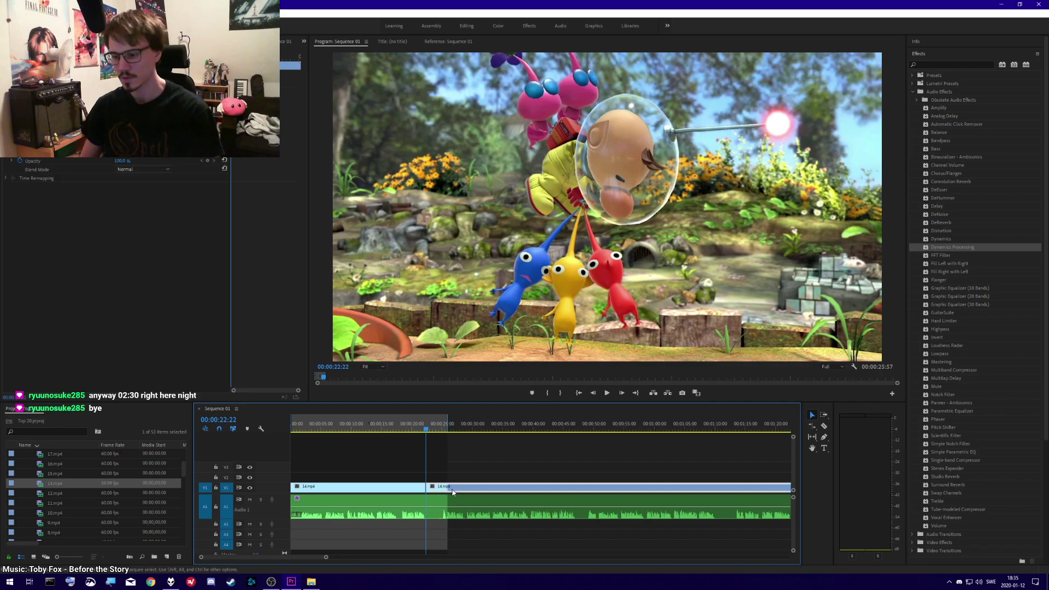
key("Delete")
- Apply the default transition to the end of 14.mp4, play across it, and move the playhead to 00:00:24:08
right_click(425, 487)
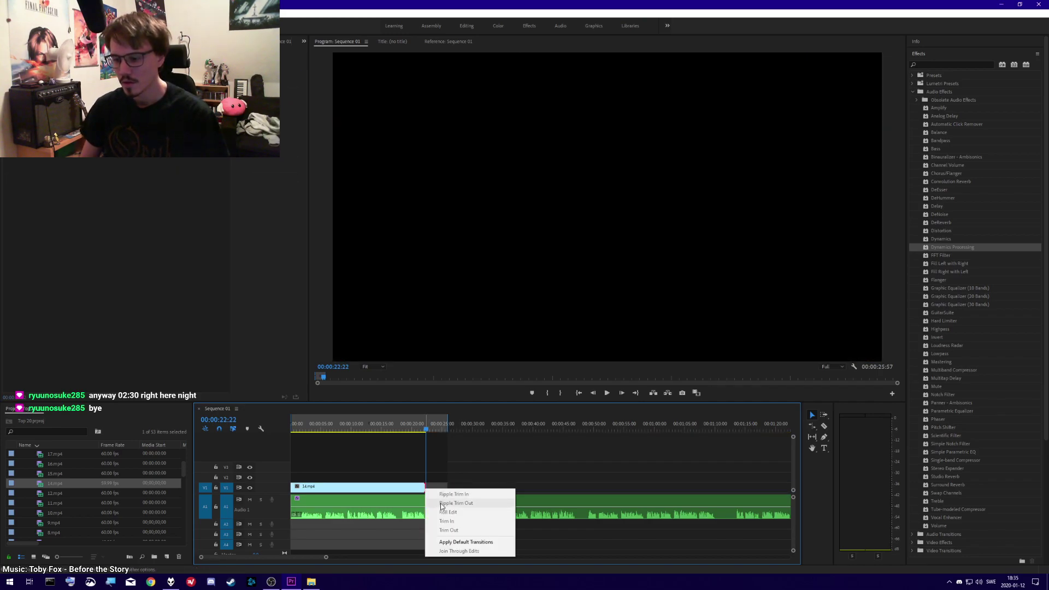
key("space")
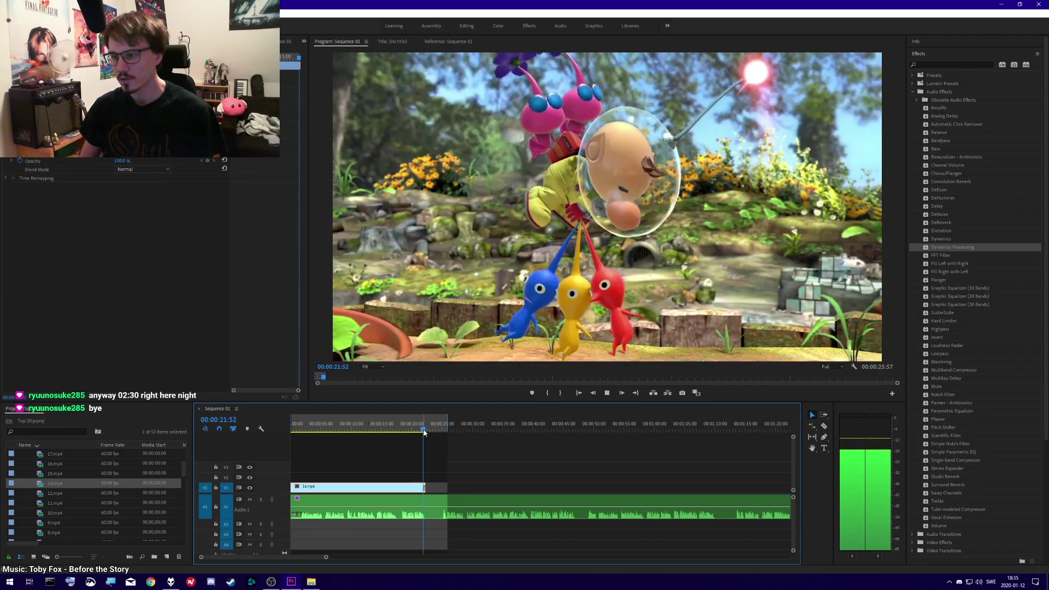
mouse_move(424, 433)
left_mouse_down()
mouse_move(447, 430)
mouse_move(436, 432)
left_mouse_up()
scroll(430, 526, "up", 4)
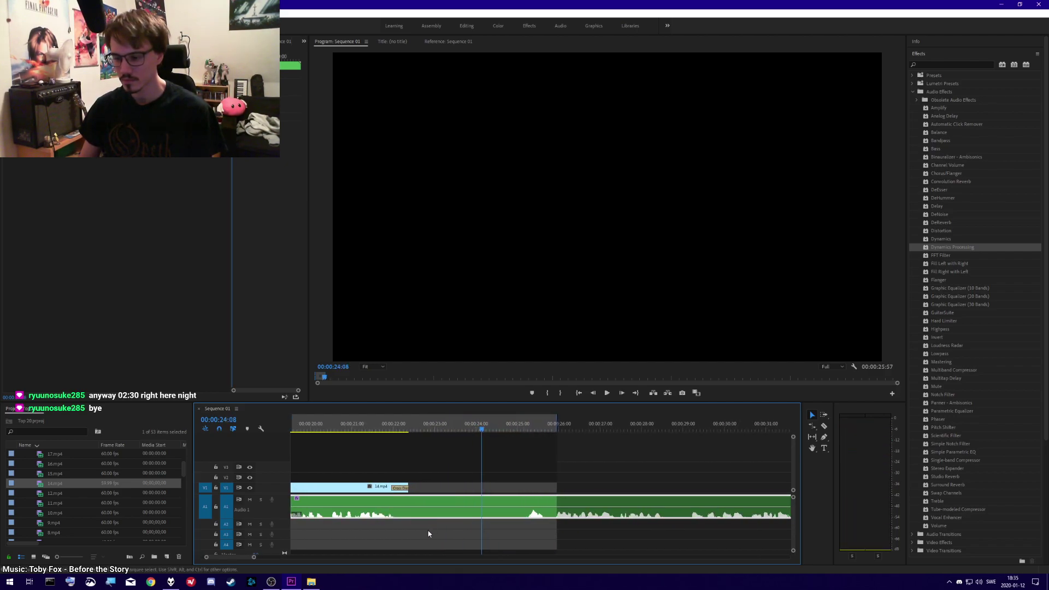
- Save the project and replay the end of 14.mp4 from about 21 seconds to check its fade-out
scroll(429, 516, "up", 2)
key("ctrl+s")
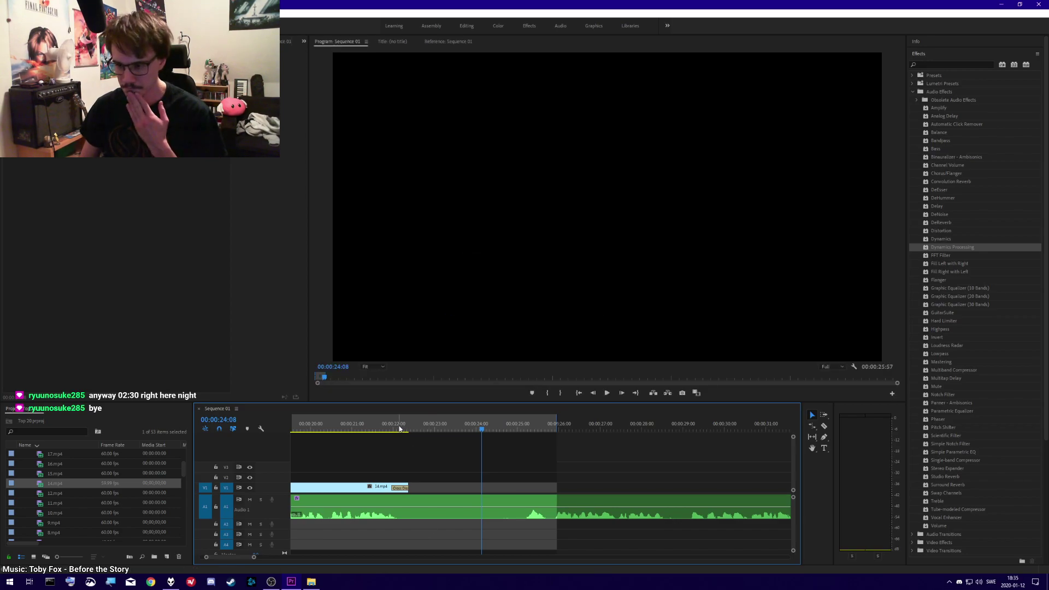
left_click(406, 429)
left_click_drag(408, 427, 411, 427)
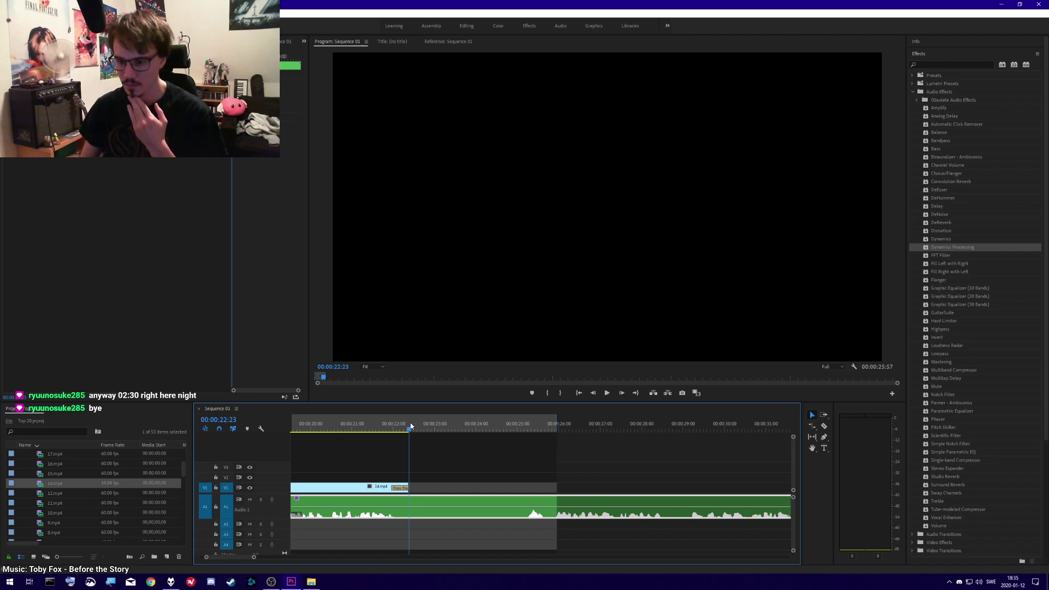
left_click(375, 422)
key("space")
left_click(375, 423)
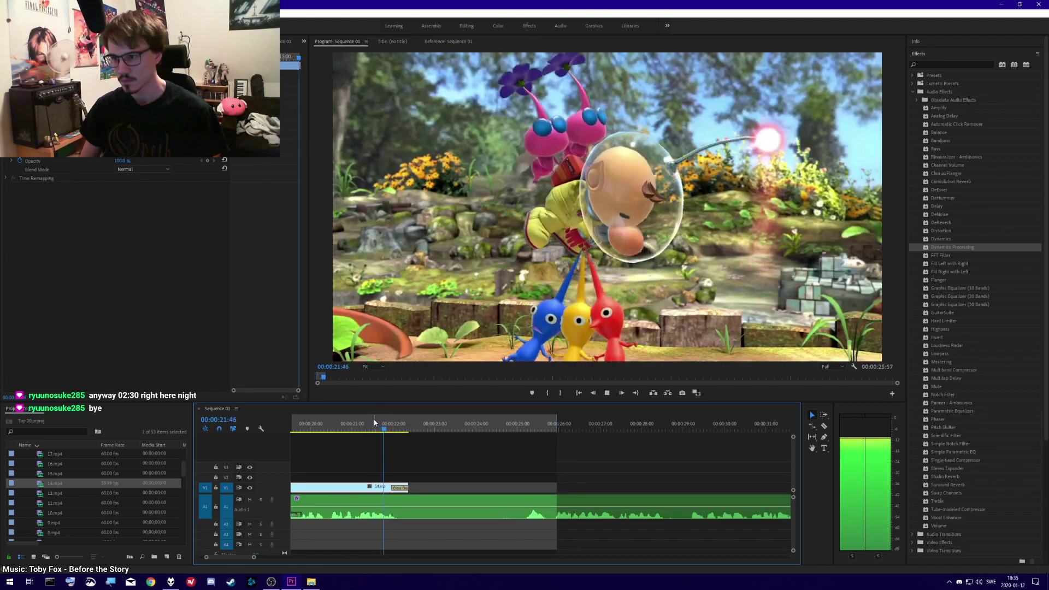
key("space")
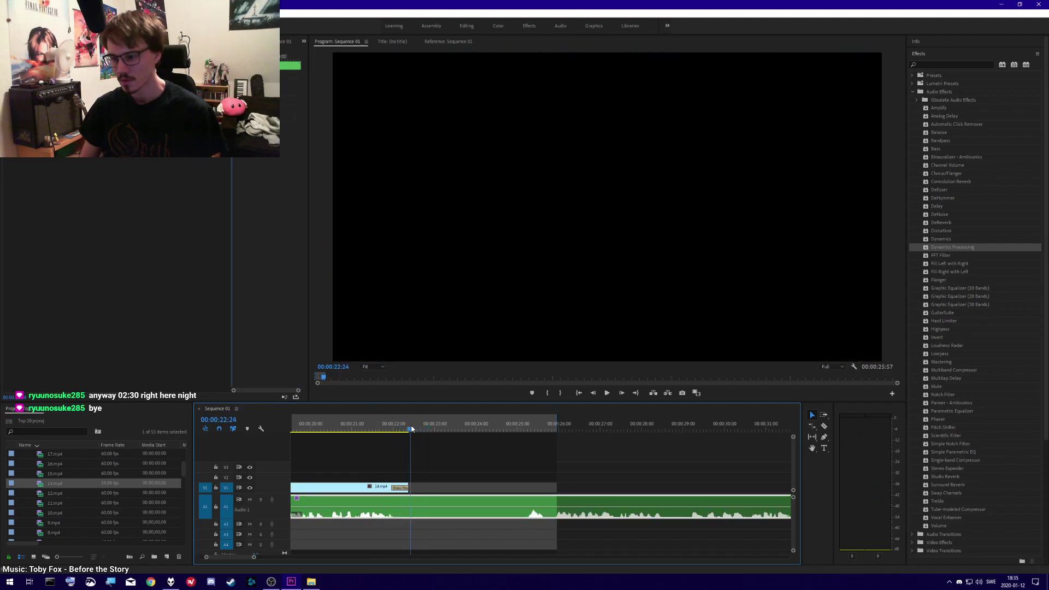
- Cut the VO clip at 00:00:22:31 and at about 25 seconds, and ripple-delete the silent section between the cuts
left_click(409, 429)
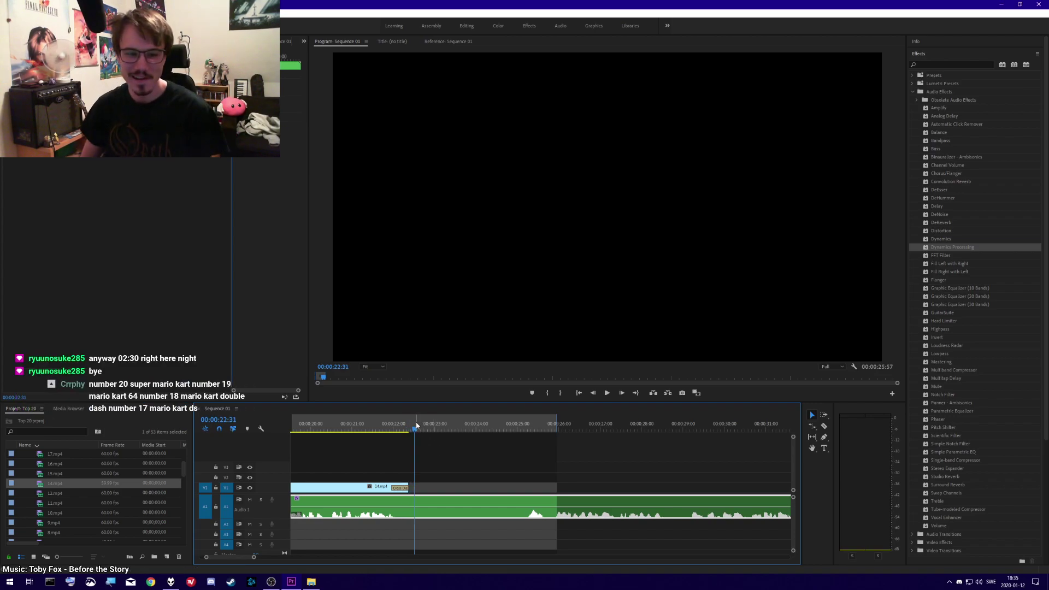
key("ctrl+s")
left_click_drag(413, 431, 415, 430)
key("c")
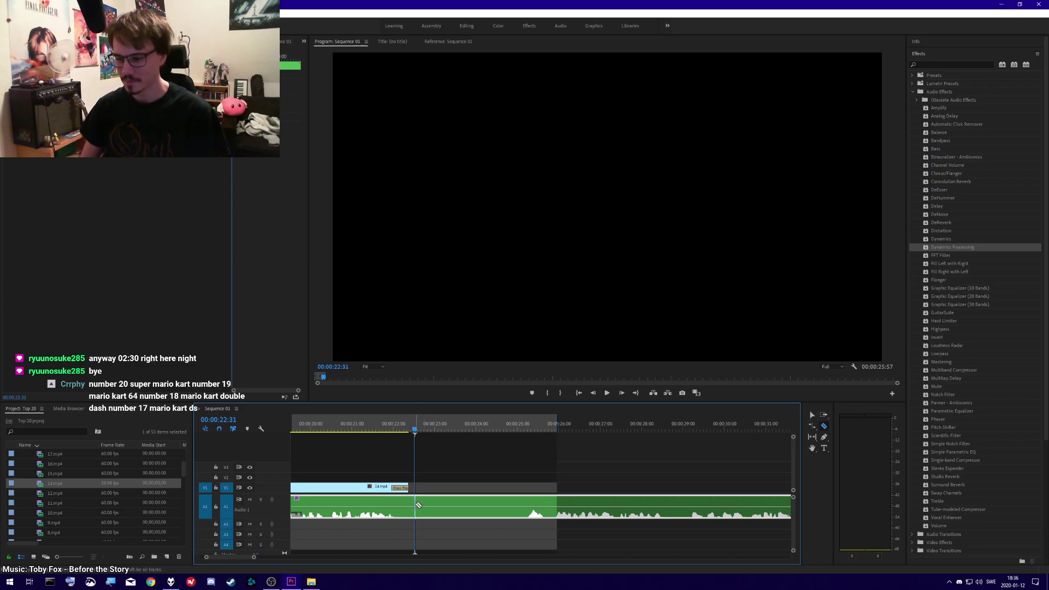
left_click(417, 505)
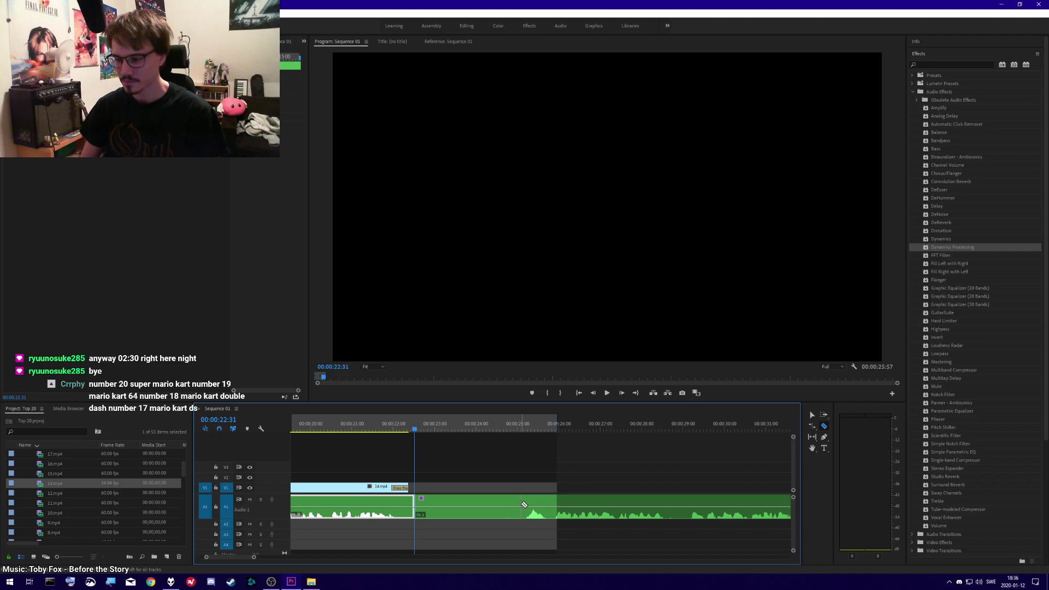
left_click(522, 503)
key("v")
left_click(487, 507)
key("shift+Delete")
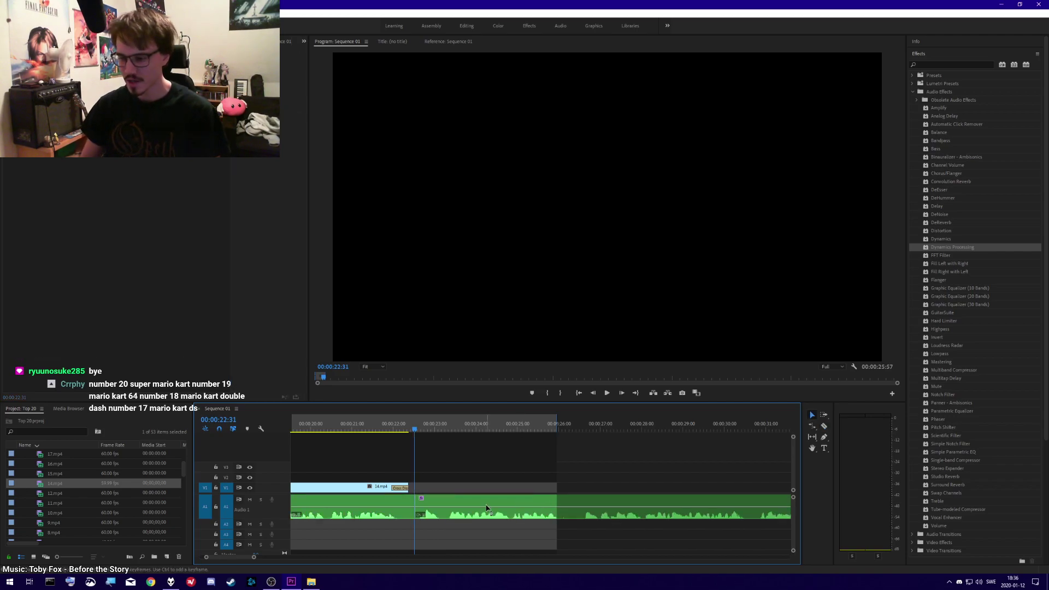
- Apply the default audio transition to the VO cut at 00:00:22:31 and shorten it to a few frames
right_click(418, 502)
left_click(443, 556)
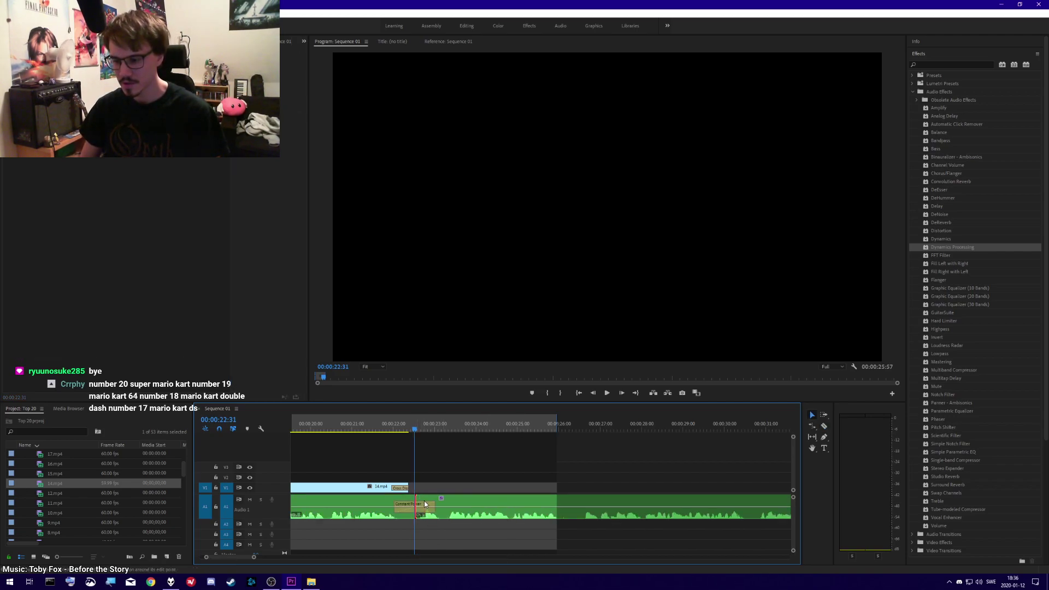
left_click_drag(434, 503, 417, 502)
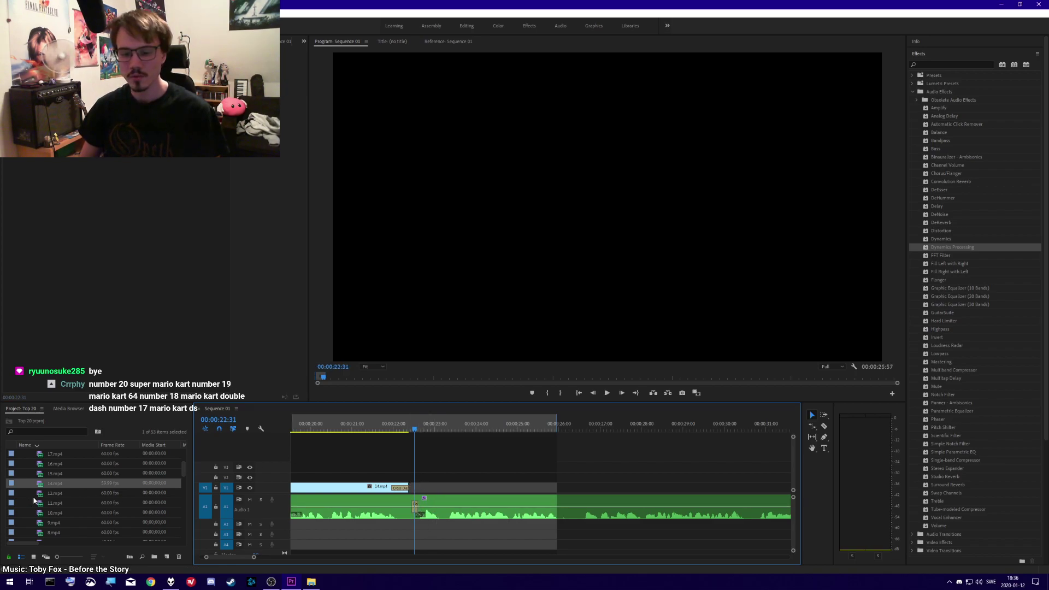
- Place 21.mp4 from the Video bin on V2, unlink it, and remove its audio
scroll(43, 487, "up", 3)
left_click_drag(43, 475, 453, 479)
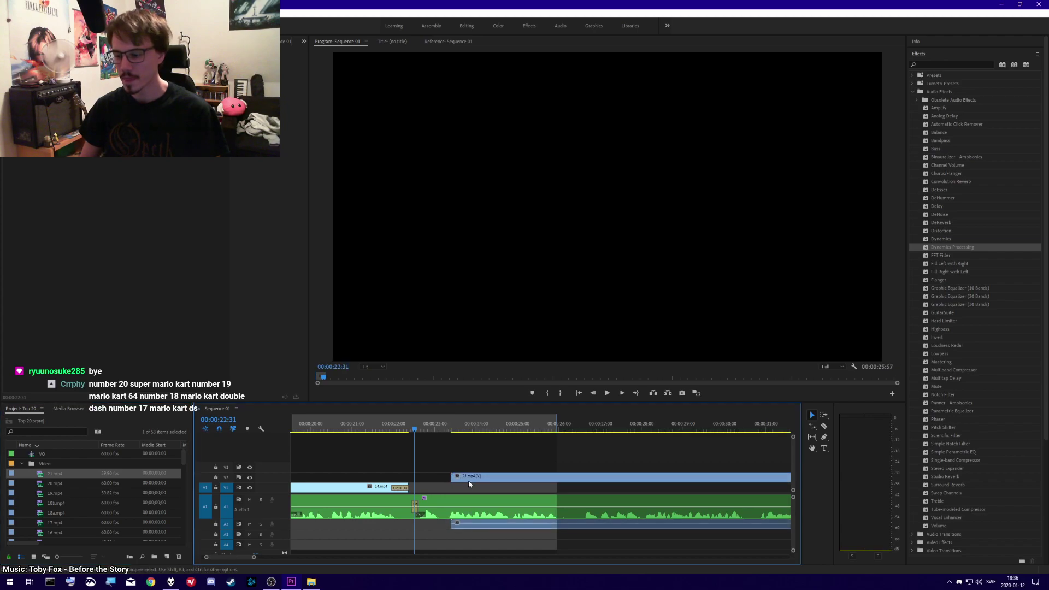
right_click(475, 479)
left_click(496, 211)
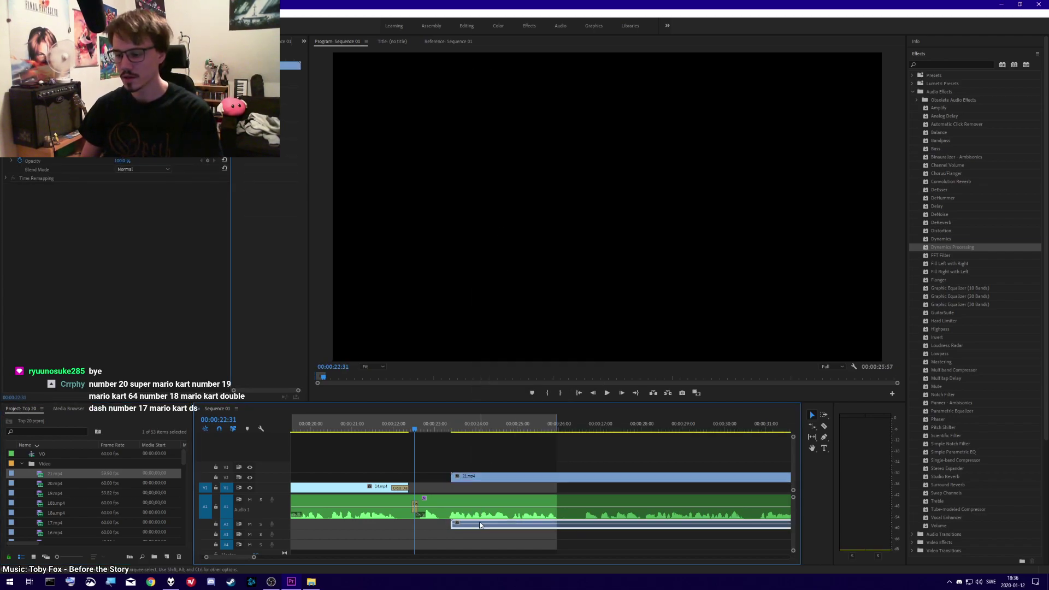
- Move 21.mp4 down to V1 so that it starts at 00:00:22:31
left_click_drag(472, 479, 711, 477)
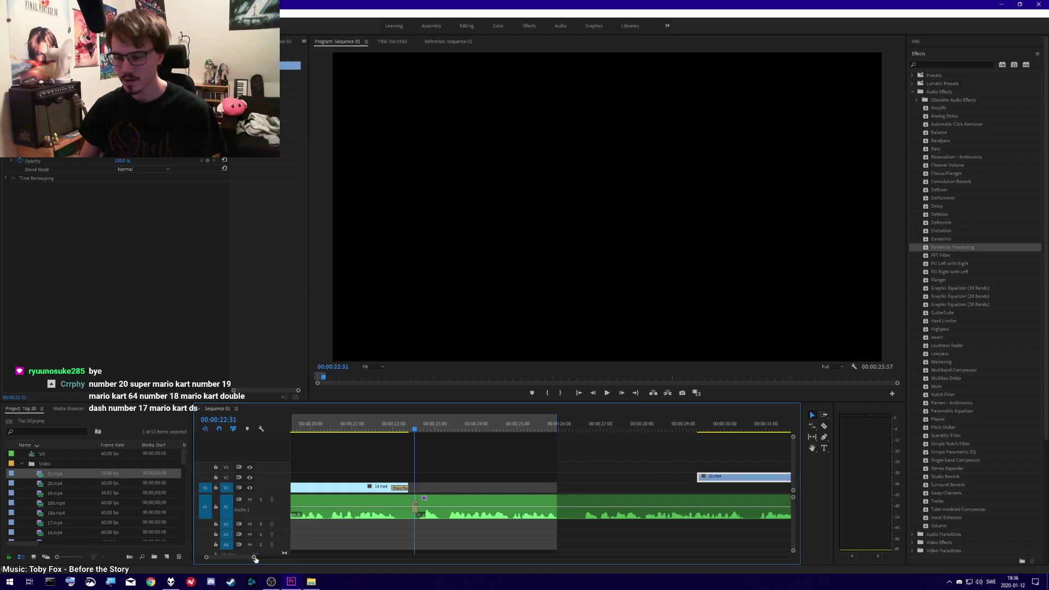
left_click_drag(255, 559, 399, 557)
left_click_drag(371, 477, 407, 490)
key("equal")
key("equal")
key("equal")
key("equal")
key("equal")
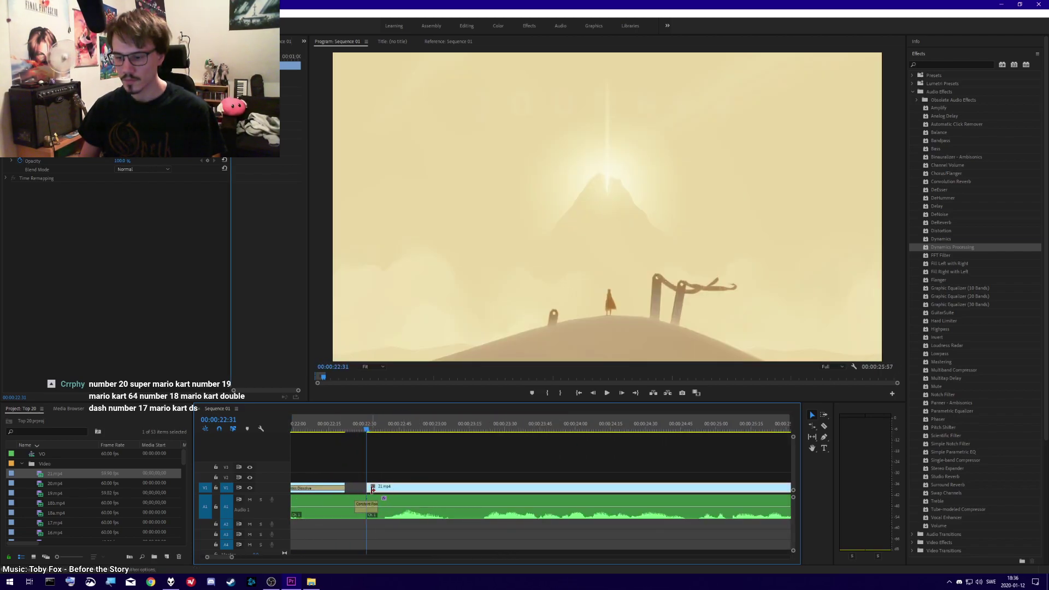
- Apply the default transition to the start of 21.mp4 and play across the change from 14.mp4
right_click(369, 488)
left_click(408, 541)
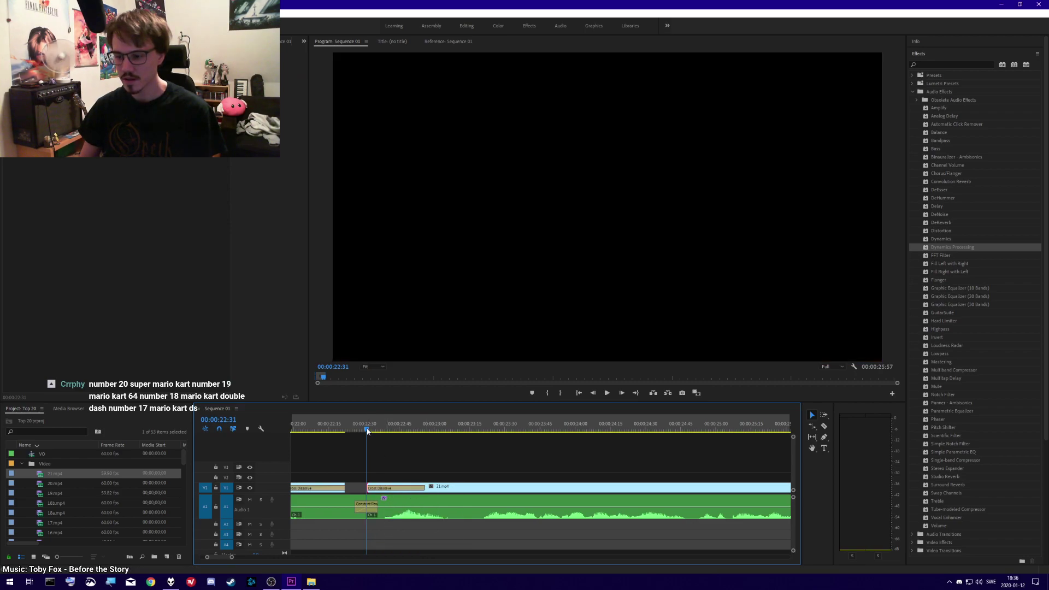
key("space")
left_click(330, 432)
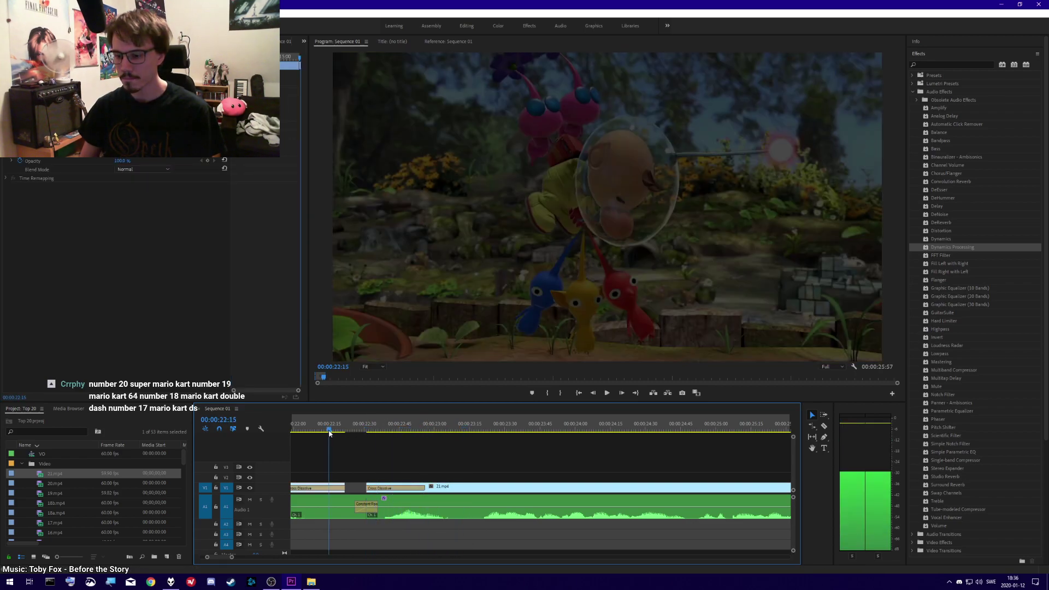
key("-")
key("j")
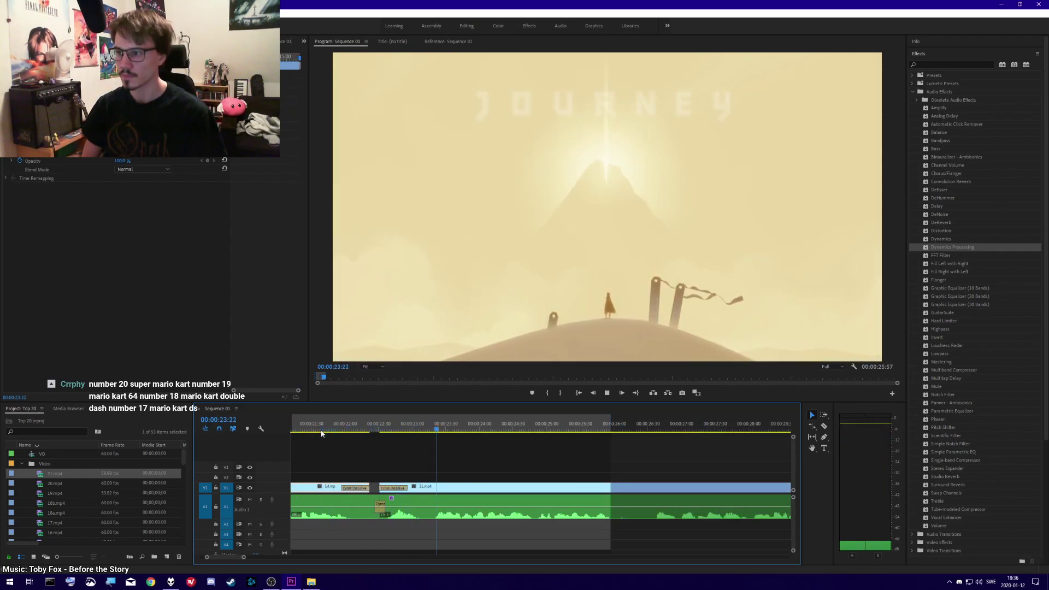
key("space")
left_click(392, 538)
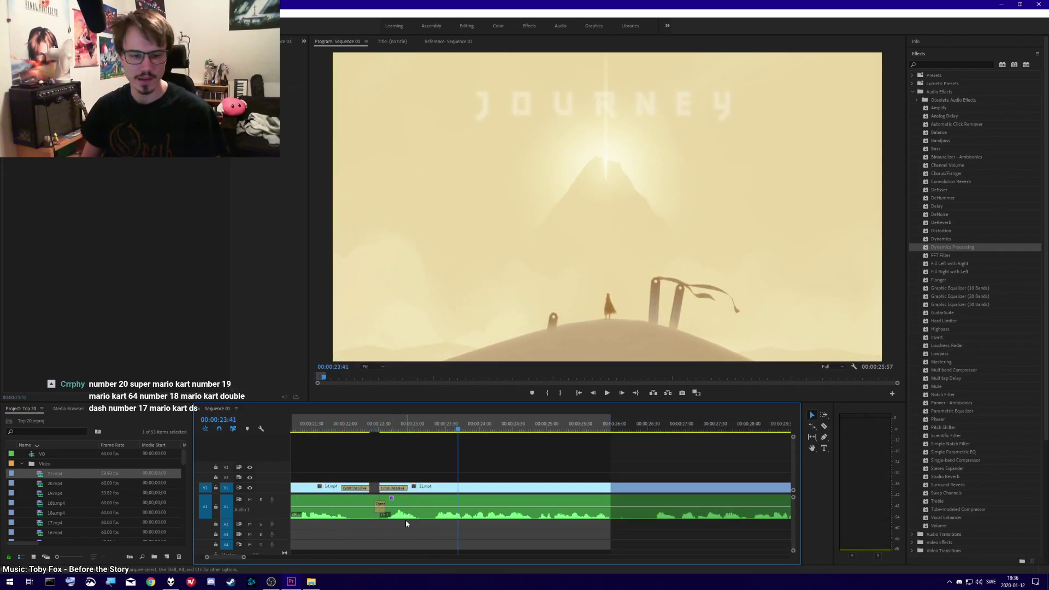
- Shift the second VO clip and 21.mp4 about one second later, and fade out the first VO clip with the default audio transition
key("a")
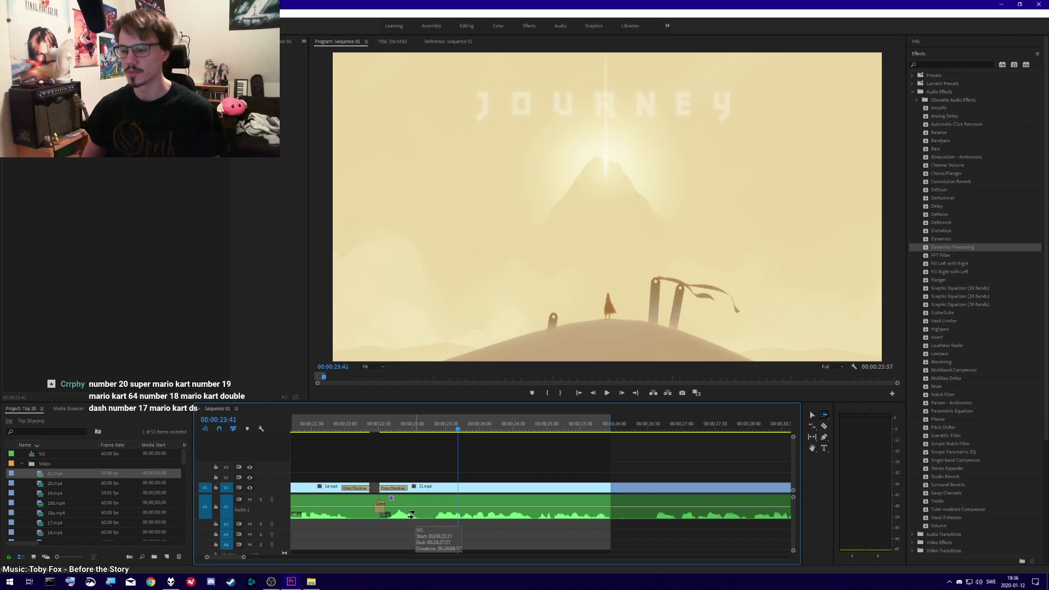
left_click_drag(411, 516, 480, 504)
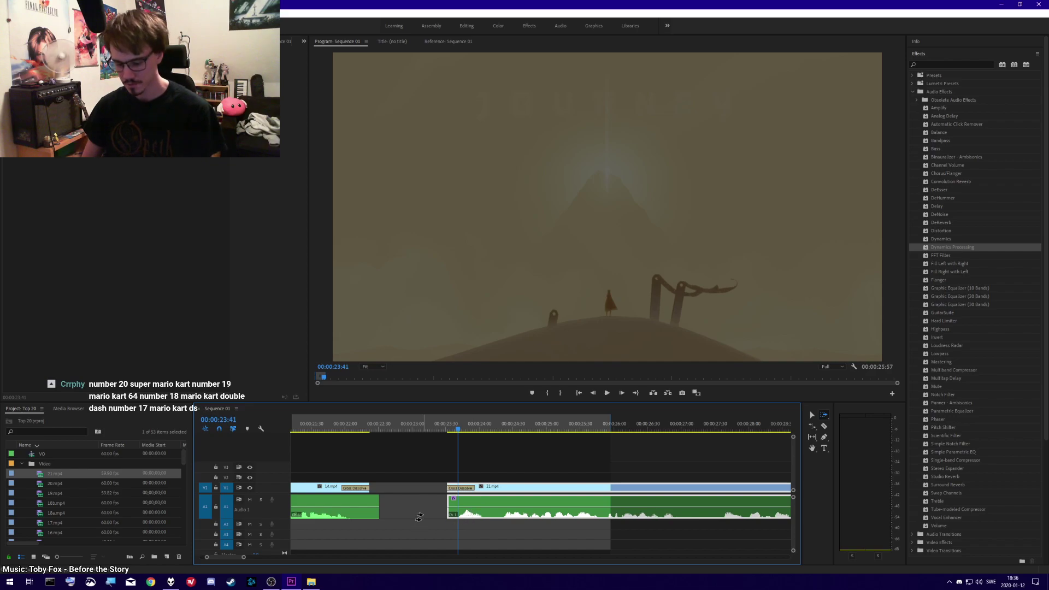
right_click(379, 503)
left_click(418, 553)
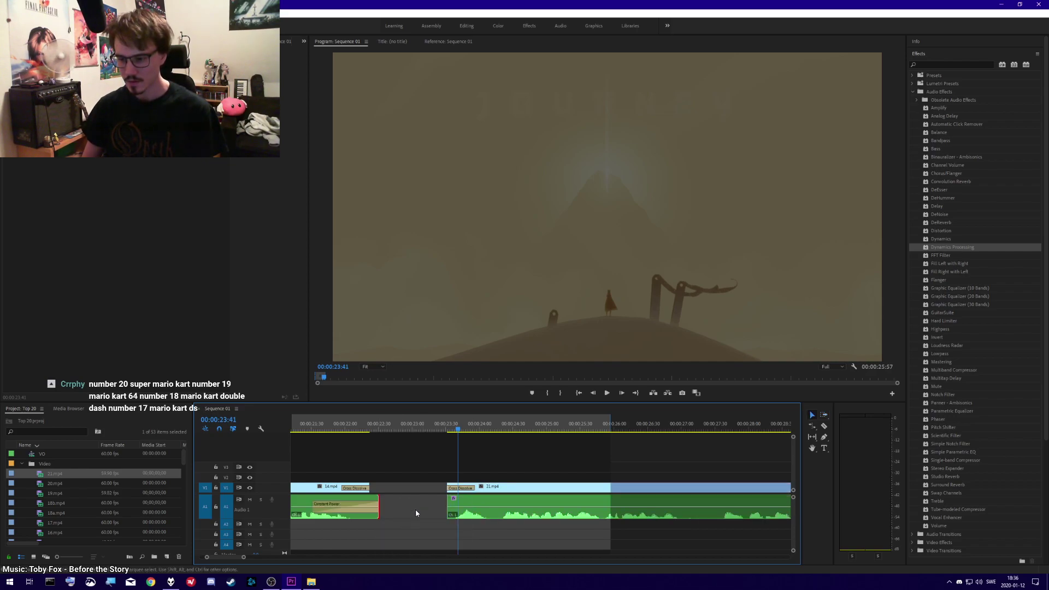
- Extend the start and opening Cross Dissolve of 21.mp4 back to 00:00:22:31, and play from about 22 seconds to 00:00:29:46
mouse_move(450, 486)
left_mouse_down()
mouse_move(375, 487)
mouse_move(466, 479)
left_mouse_up()
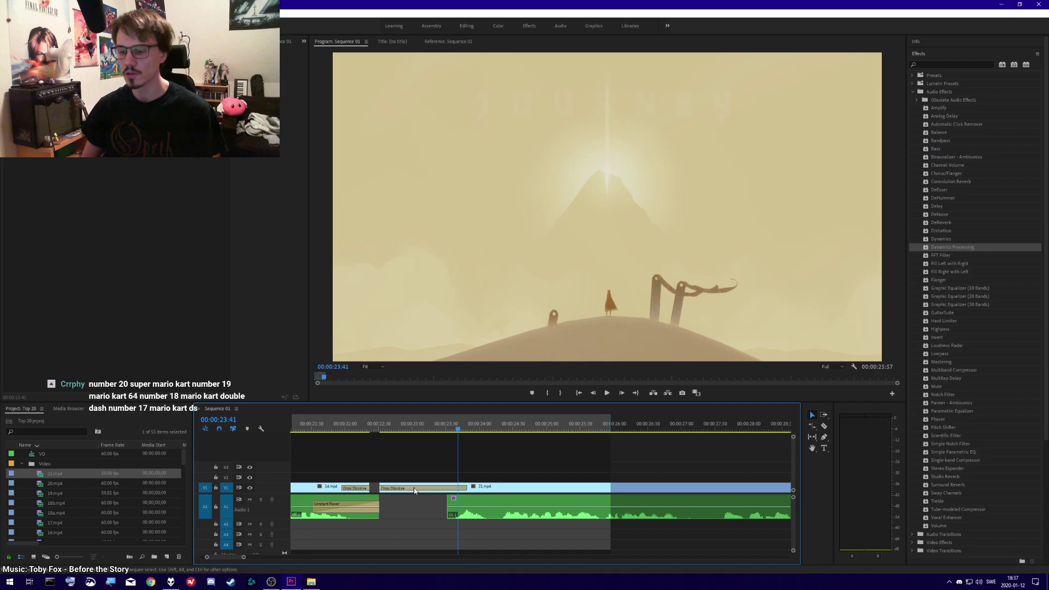
left_click(341, 428)
key("space")
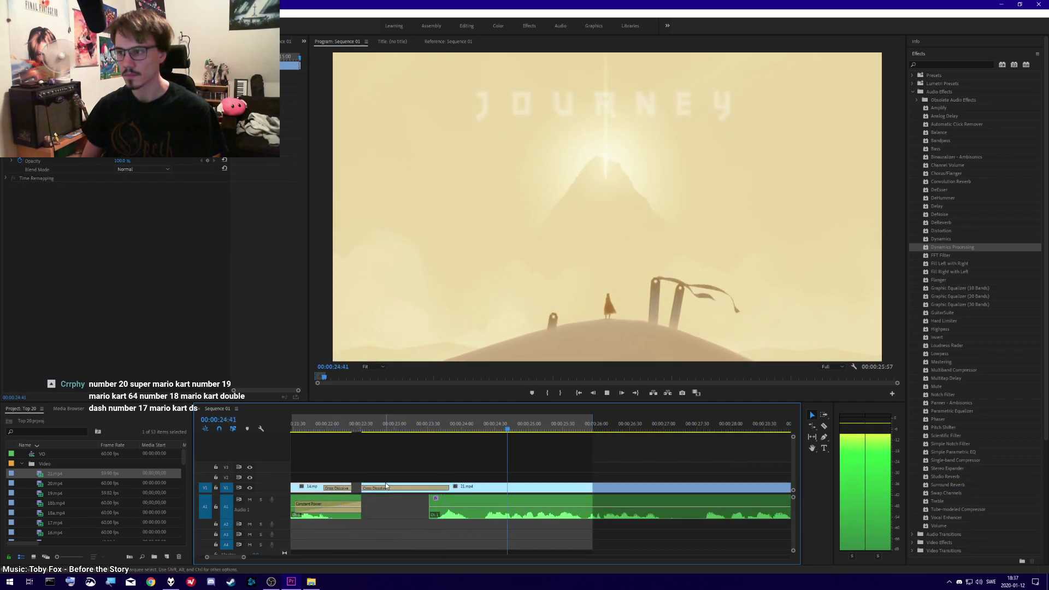
scroll(291, 558, "down", 5)
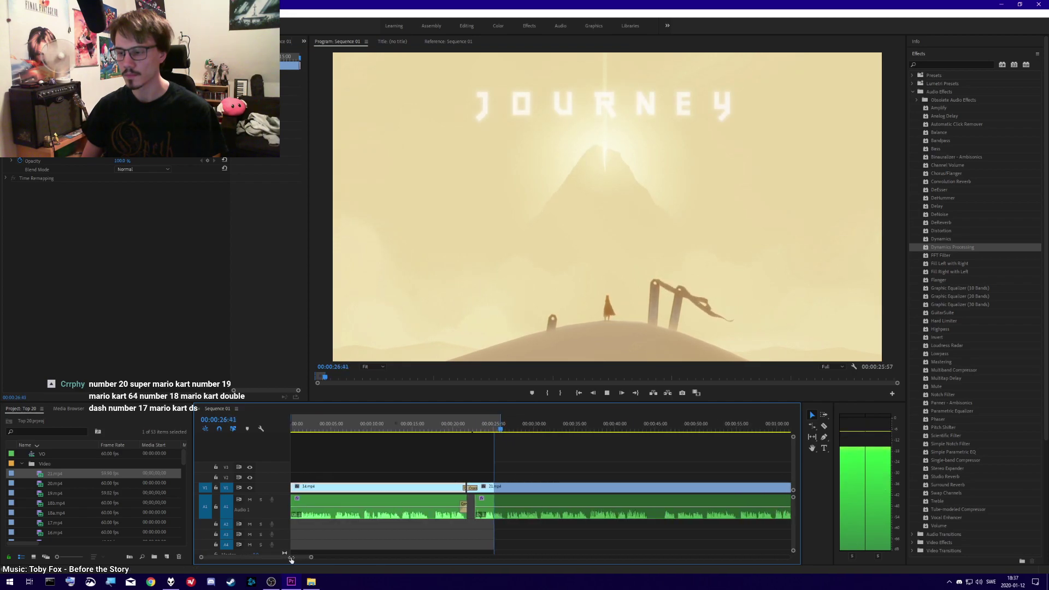
scroll(291, 559, "up", 2)
scroll(586, 533, "down", 3)
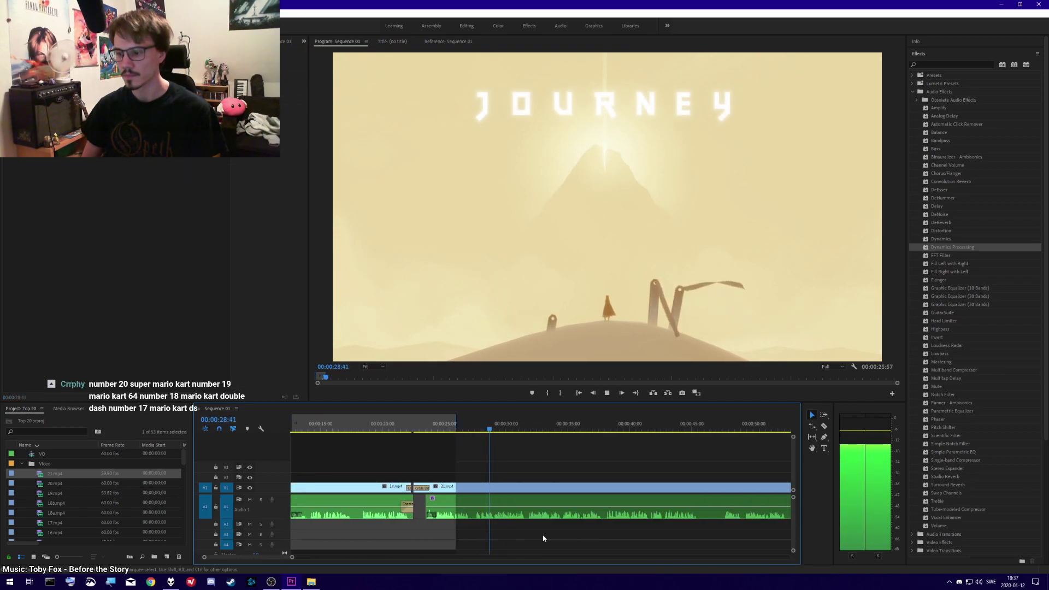
scroll(523, 532, "up", 4)
left_click(392, 517)
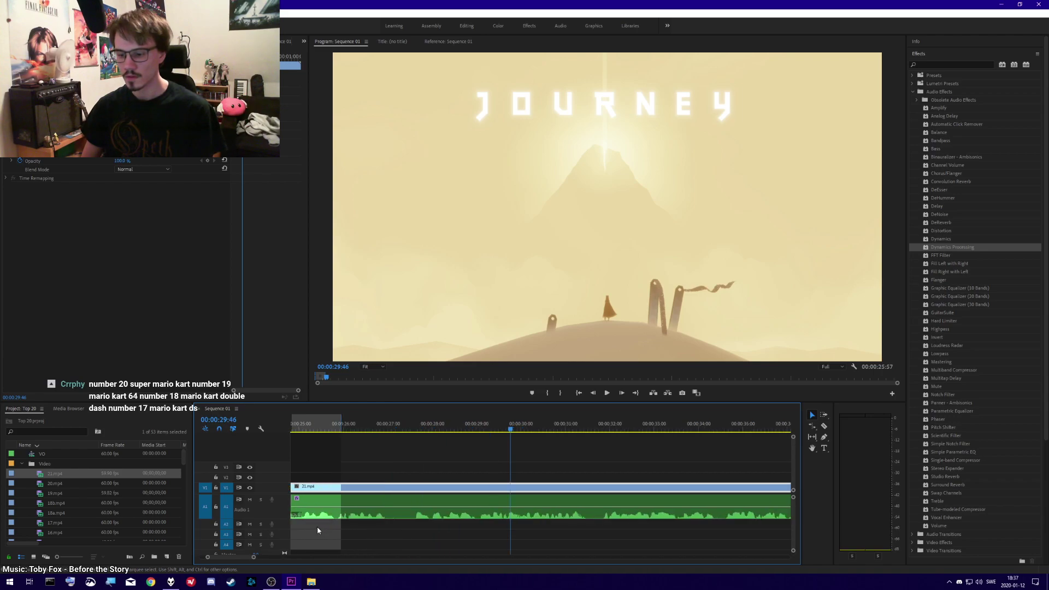
- Split 21.mp4 at 00:00:27:37 and trim the second part so it opens on the desert gameplay directly at the cut
scroll(431, 530, "down", 2)
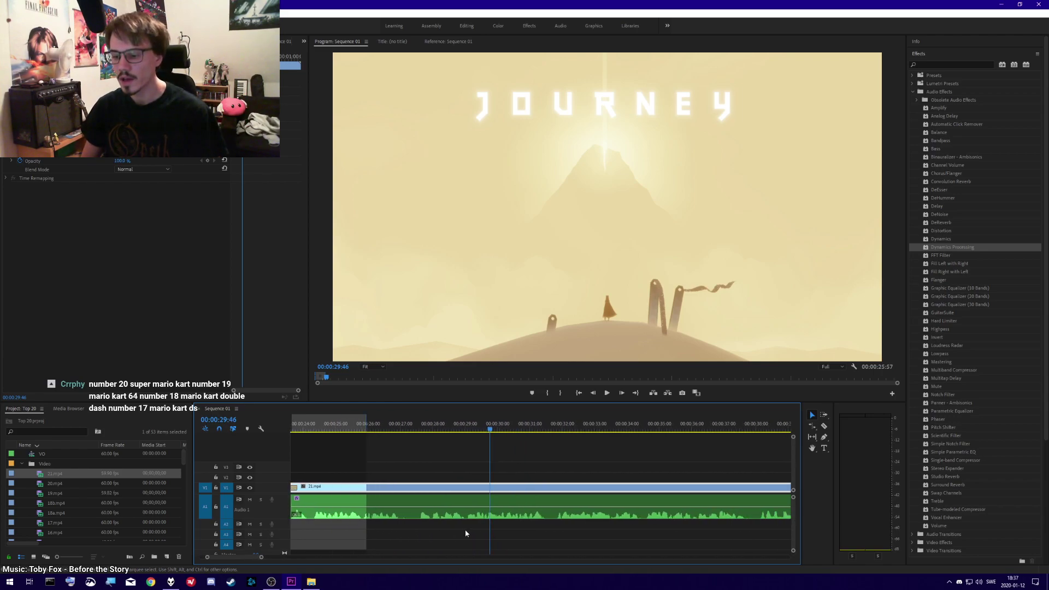
left_click_drag(384, 429, 421, 430)
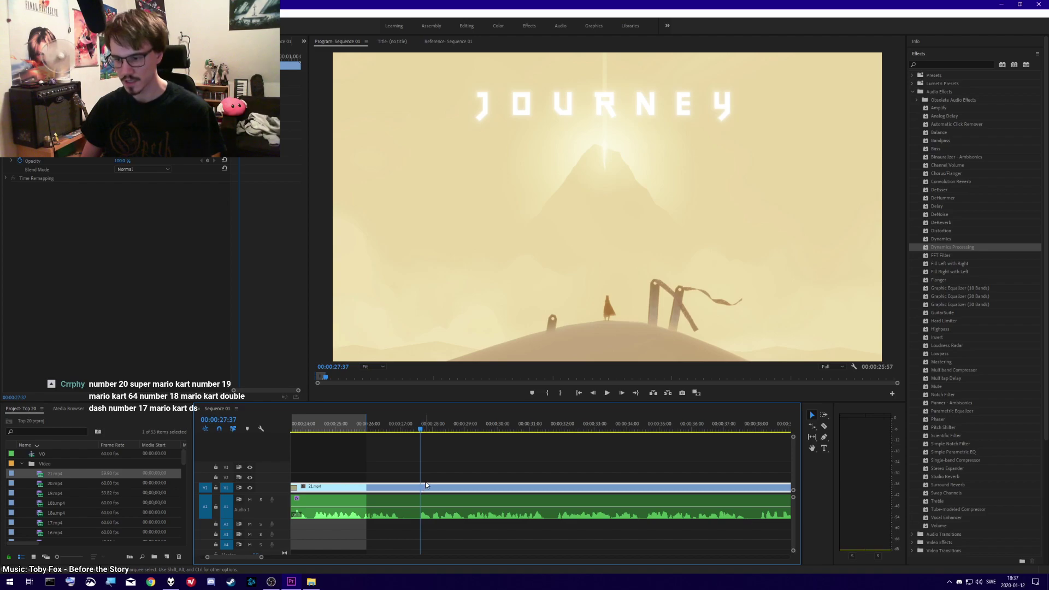
key("c")
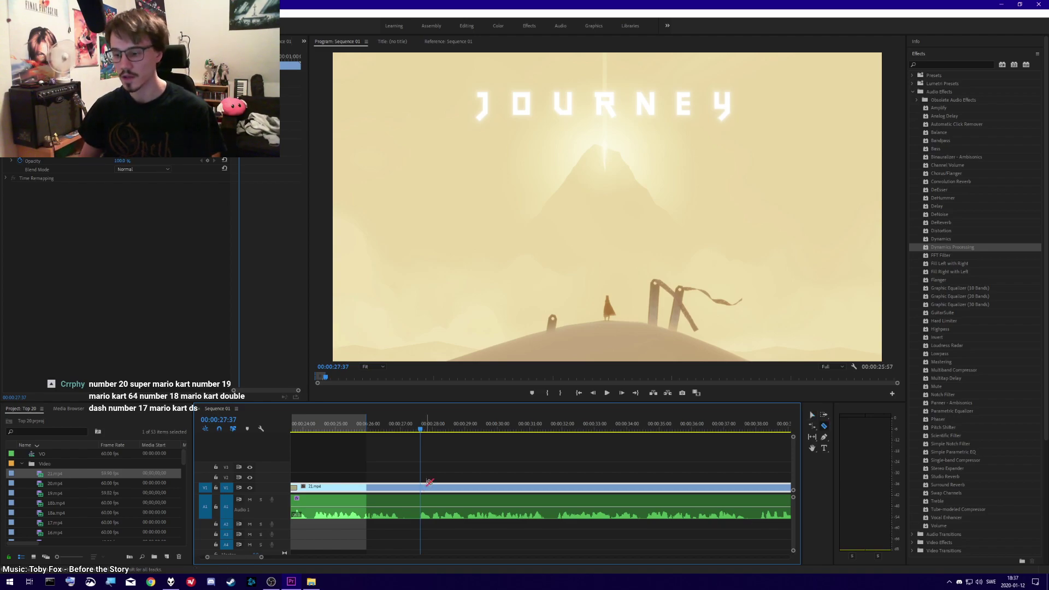
left_click(421, 487)
left_click_drag(424, 486, 446, 490)
- Play across the new cut in 21.mp4 and review the sequence again from about 21 seconds
key("space")
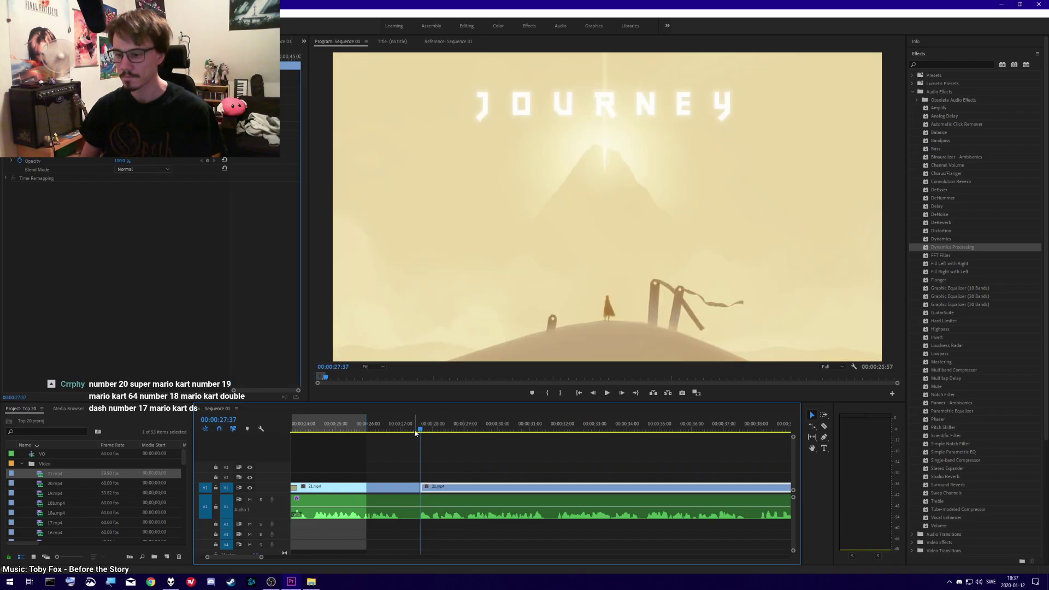
left_click(415, 429)
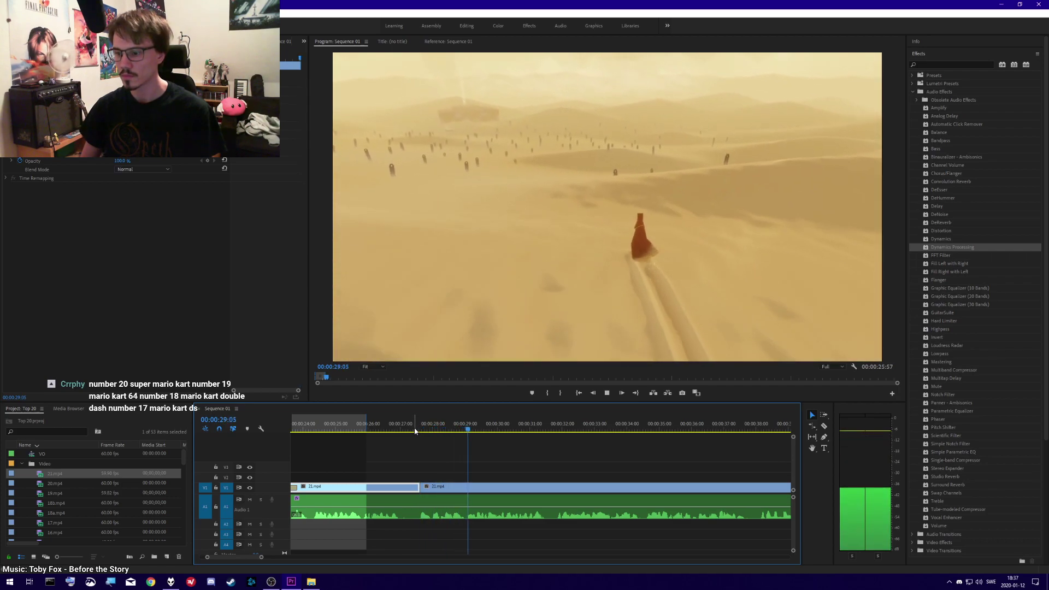
key("space")
left_click(387, 427)
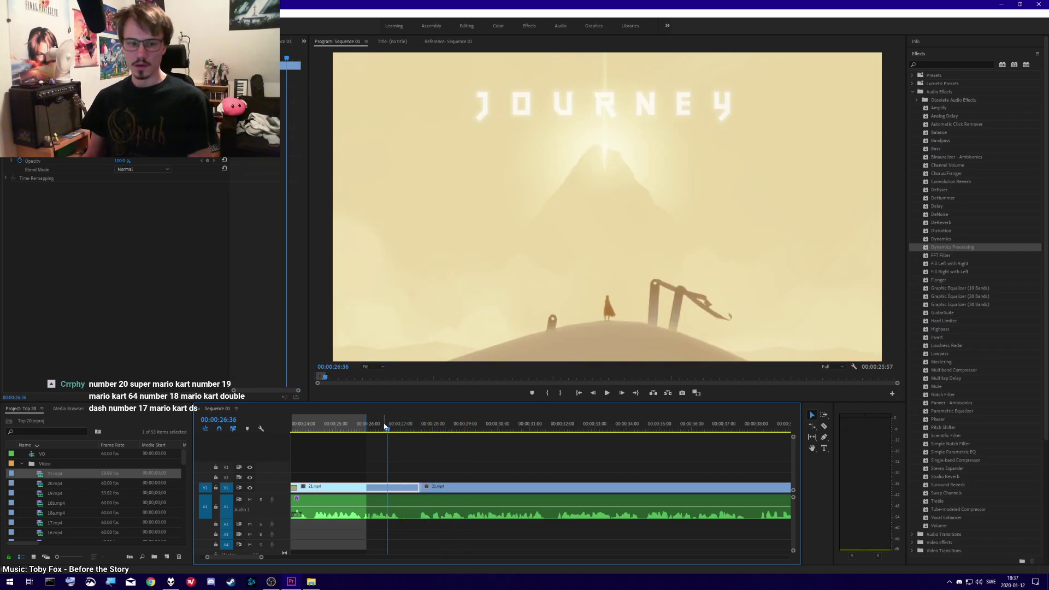
left_click(362, 428)
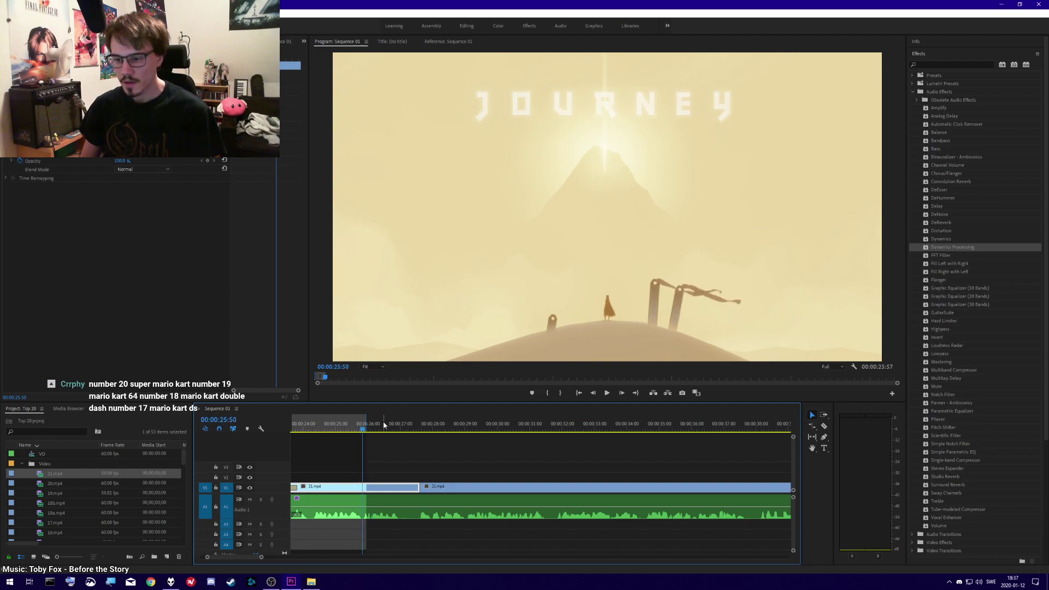
scroll(402, 465, "down", 3)
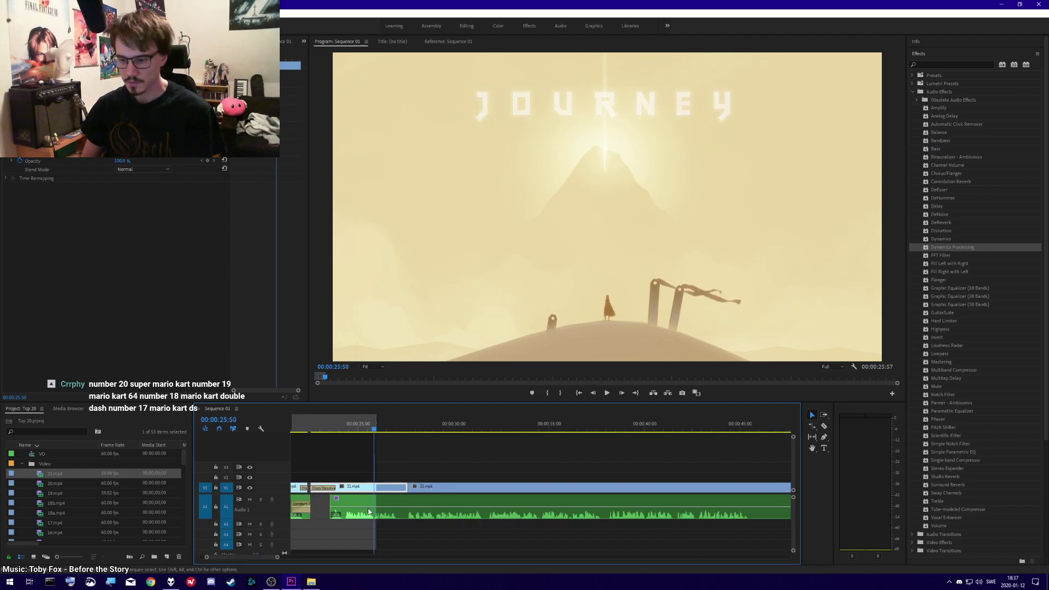
left_click(370, 429)
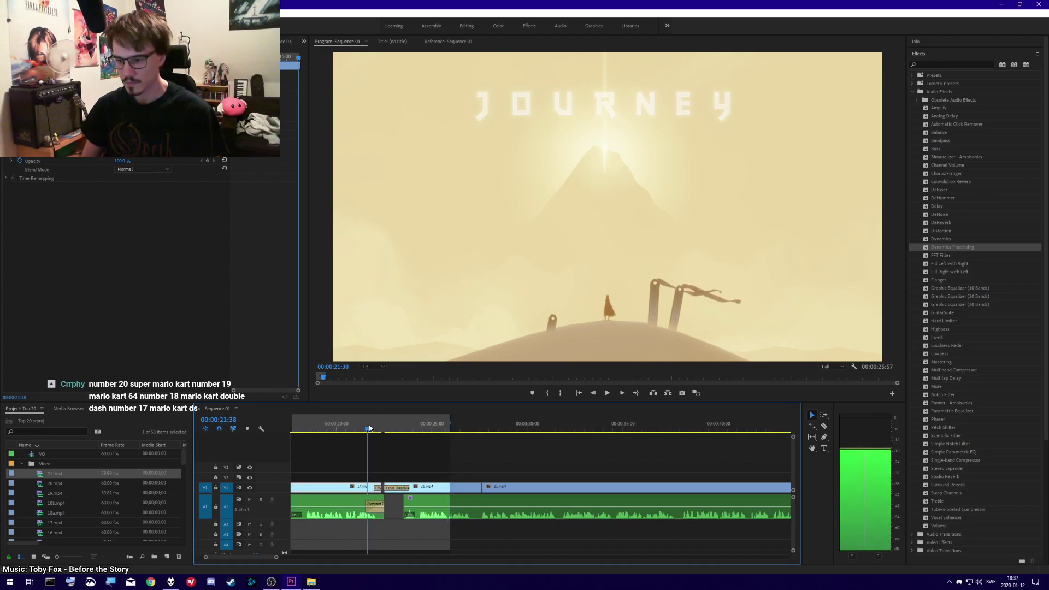
- Play from 00:00:21:38, shift the second VO clip and both 21.mp4 parts about 1.6 seconds later, and save the project
key("space")
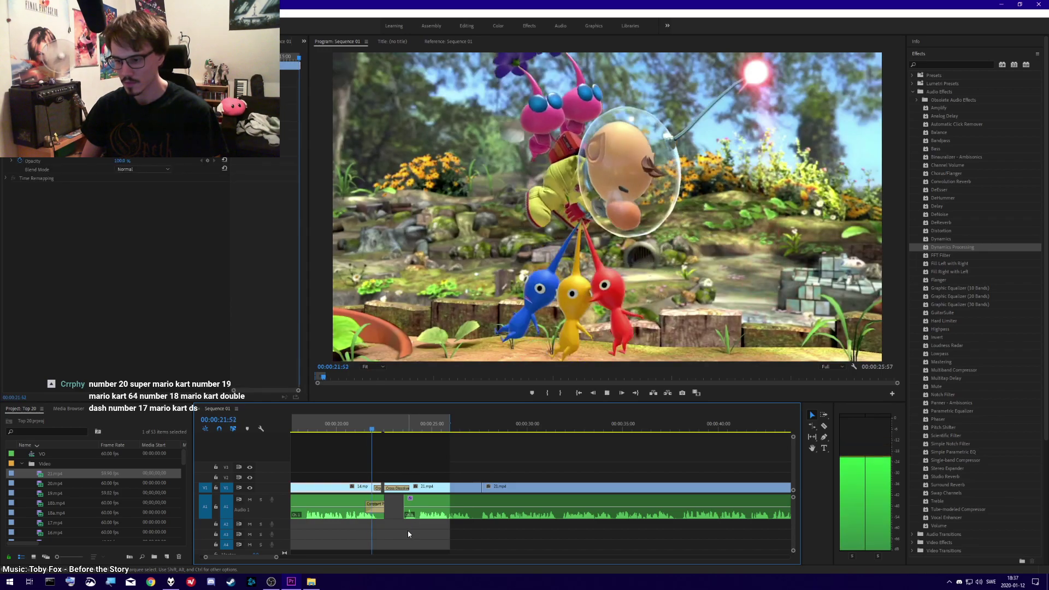
key("space")
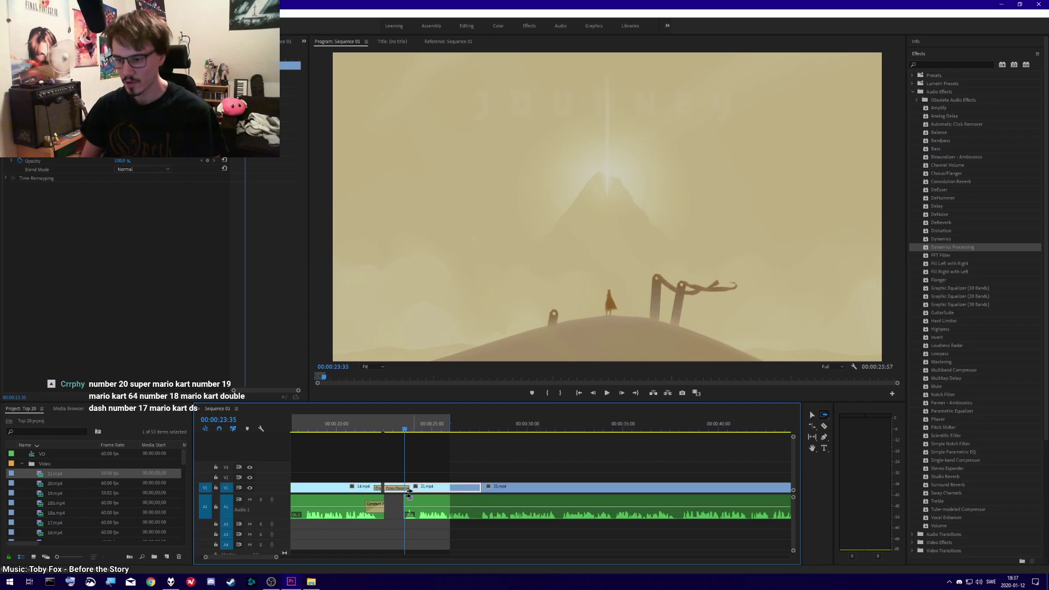
left_click_drag(410, 491, 449, 491)
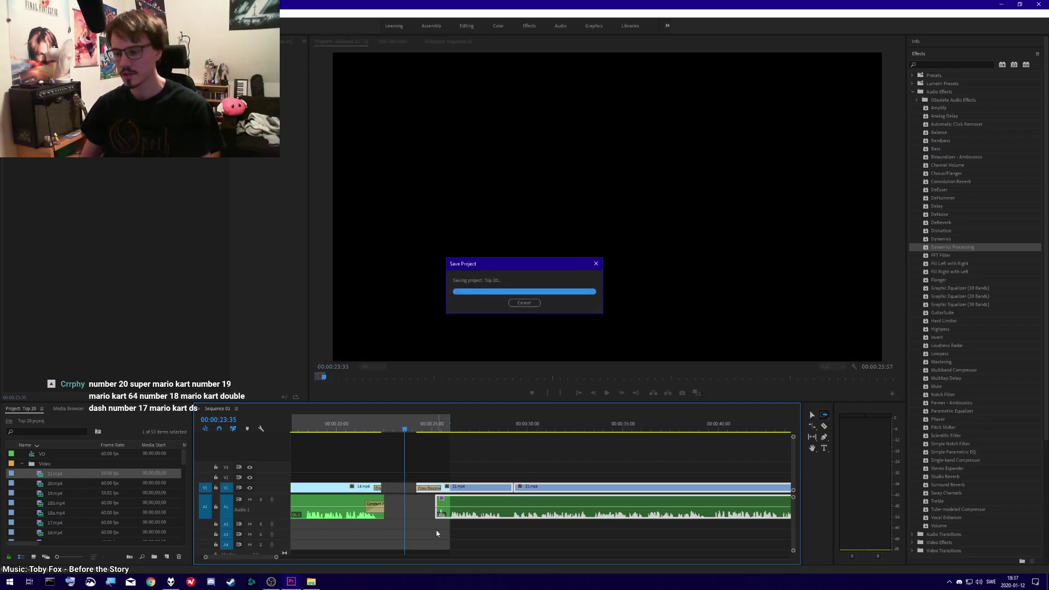
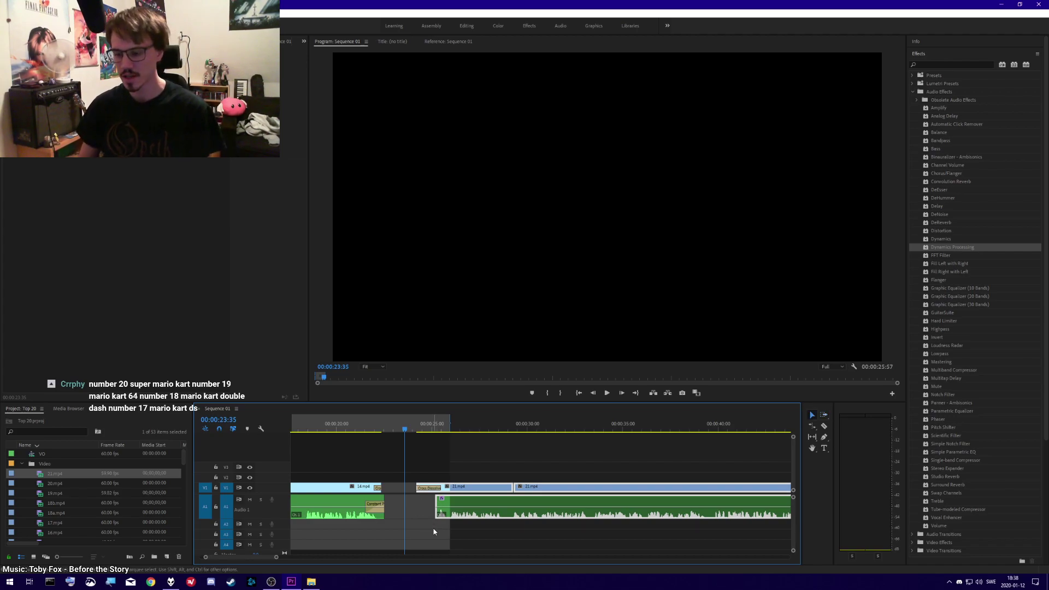
left_click(437, 529)
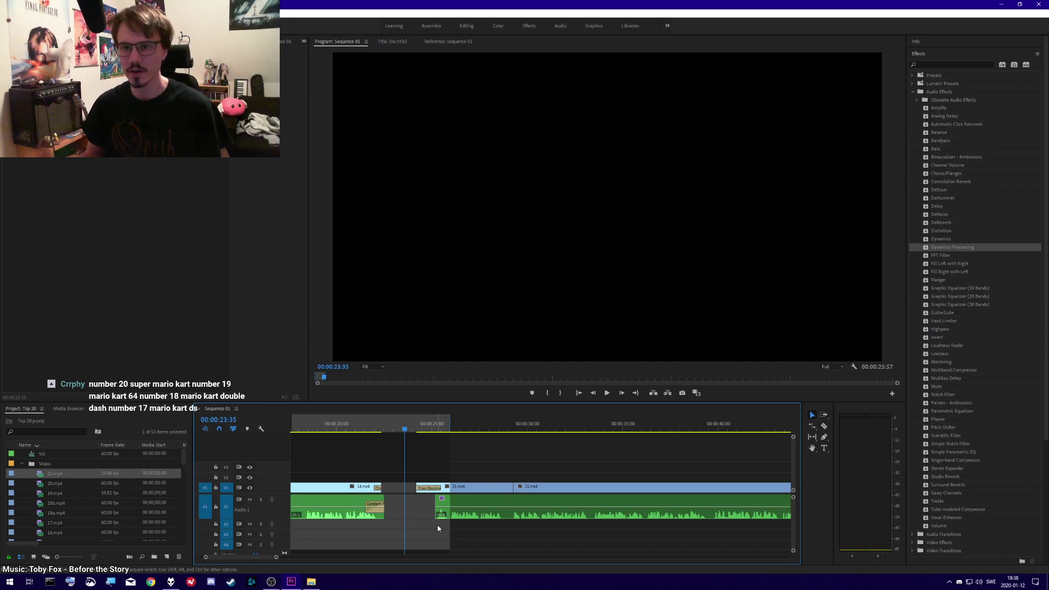
- Extend the start and opening Cross Dissolve of 21.mp4 about one second earlier, and play across the fade-in from 00:00:22:46
left_click(409, 427)
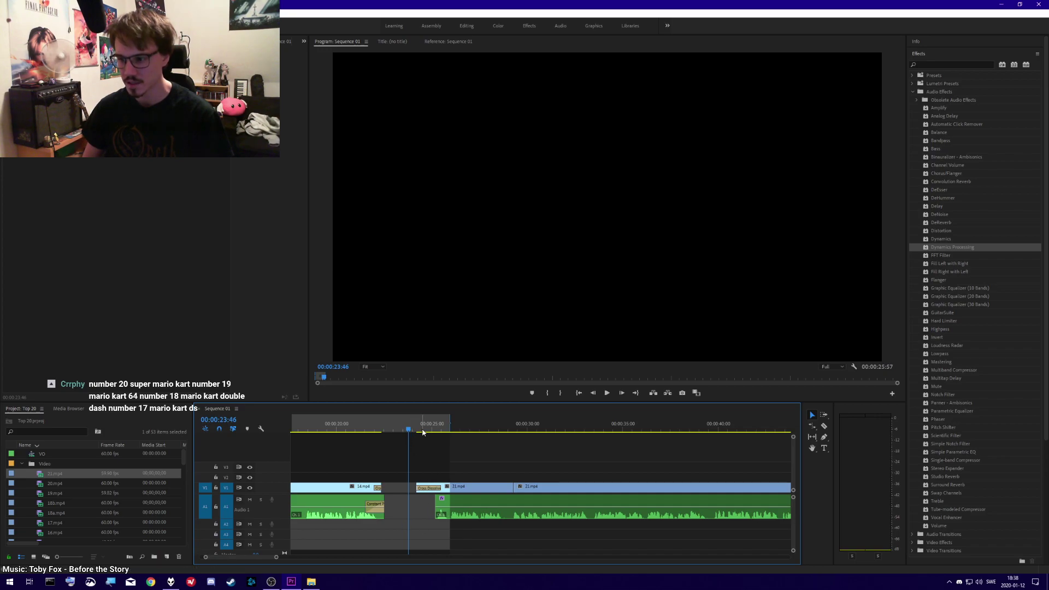
mouse_move(414, 488)
left_mouse_down()
mouse_move(390, 488)
mouse_move(432, 486)
left_mouse_up()
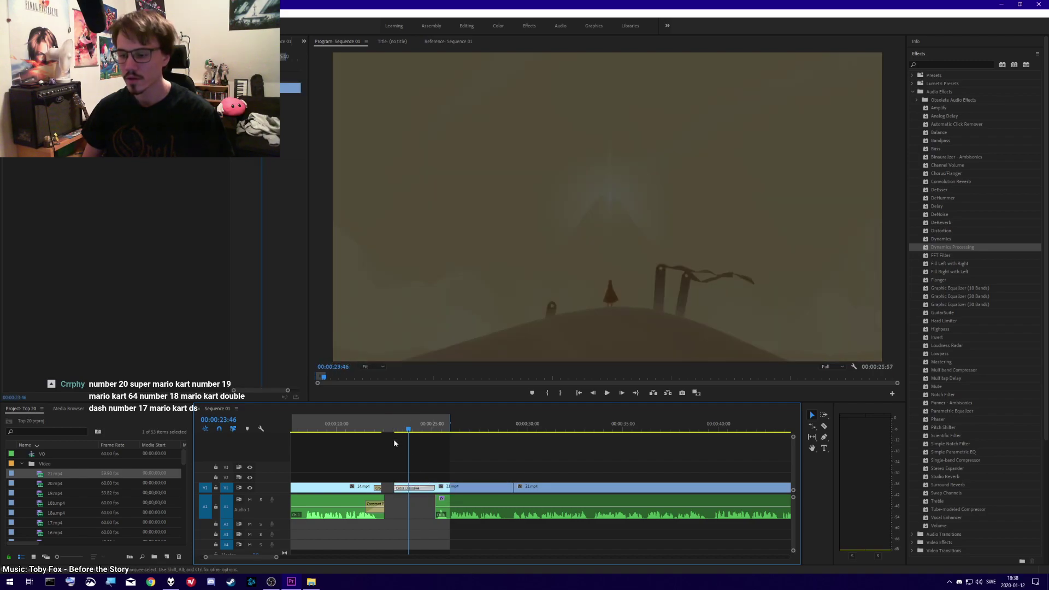
left_click(391, 430)
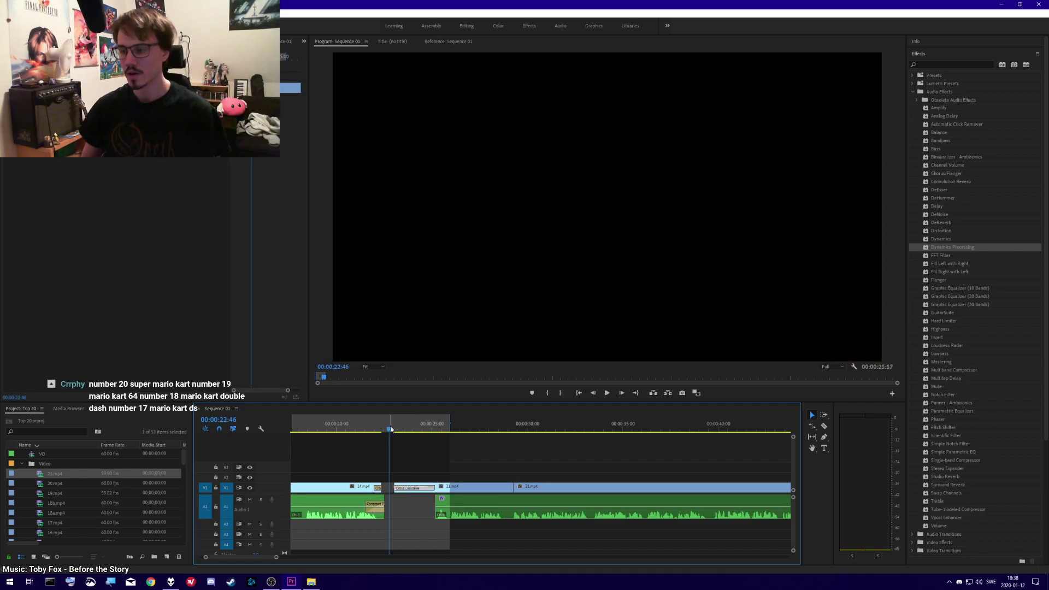
key("space")
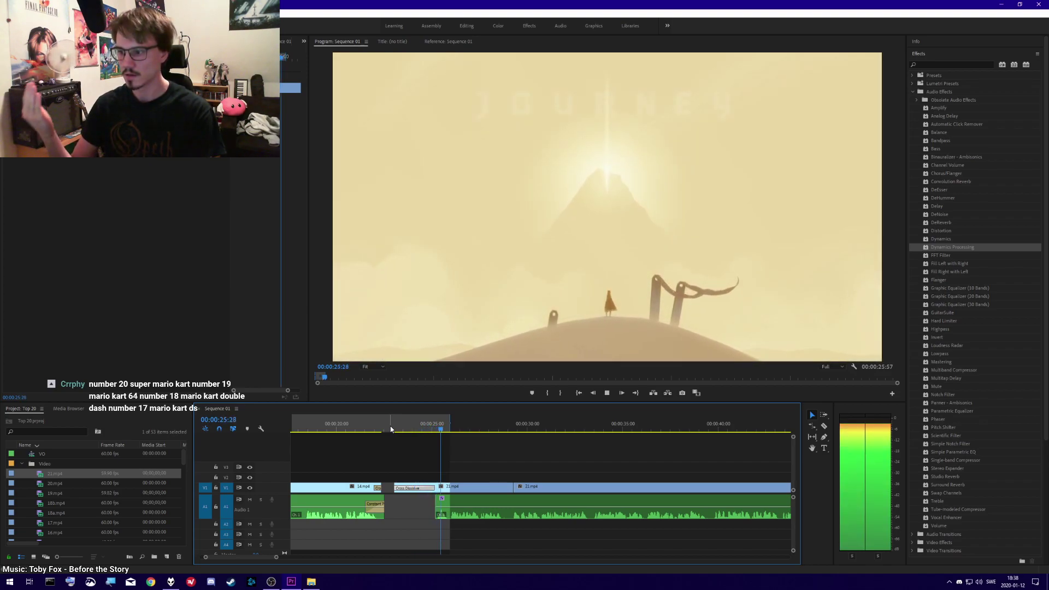
key("space")
- Play the 21.mp4 footage against the narration from 00:00:24:51 to 00:00:37:10, and save the project
left_click_drag(389, 430, 430, 426)
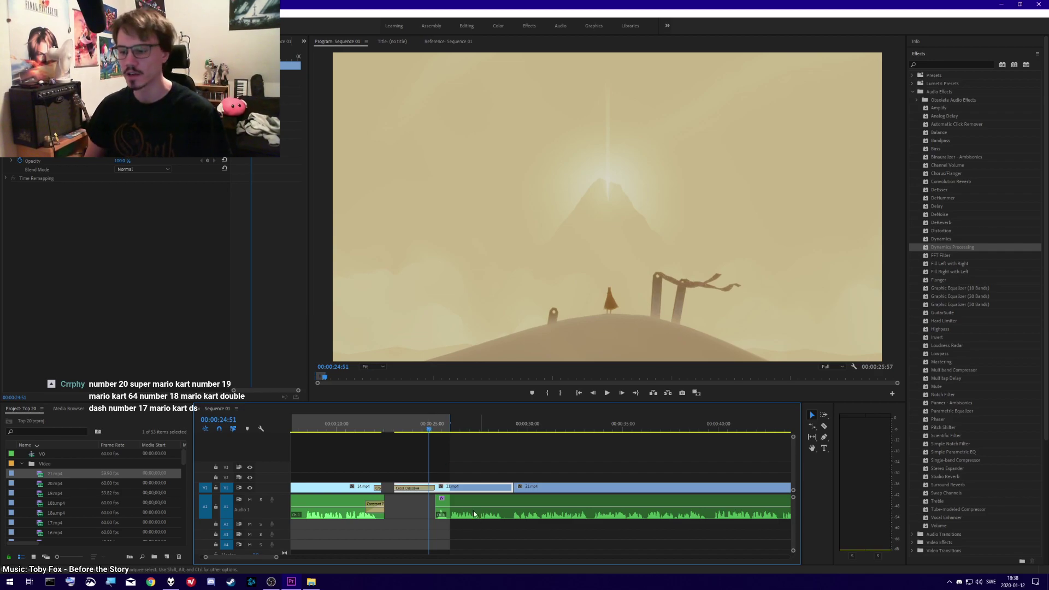
key("space")
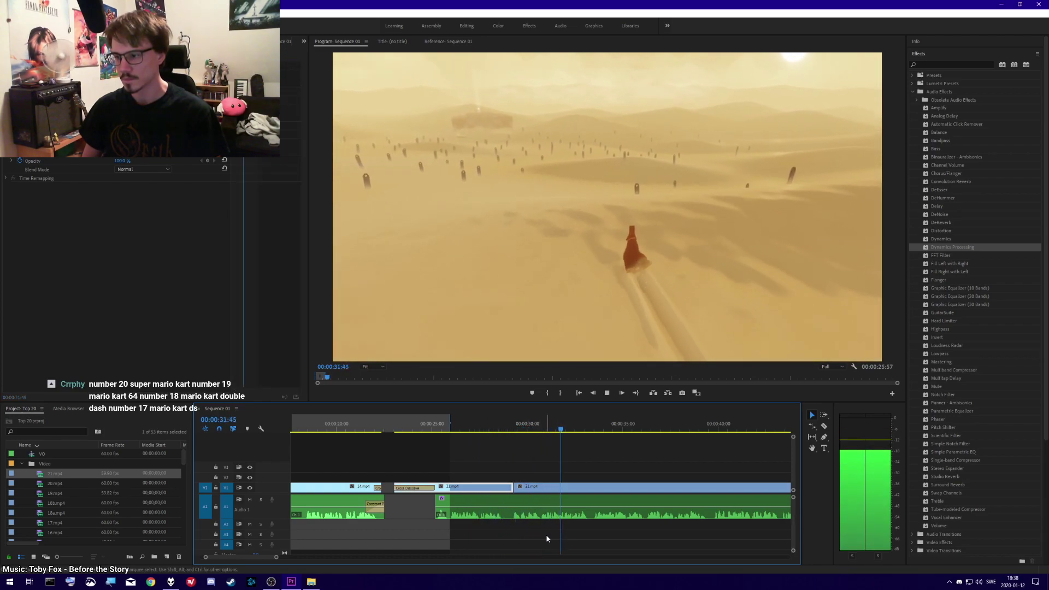
scroll(547, 539, "down", 4)
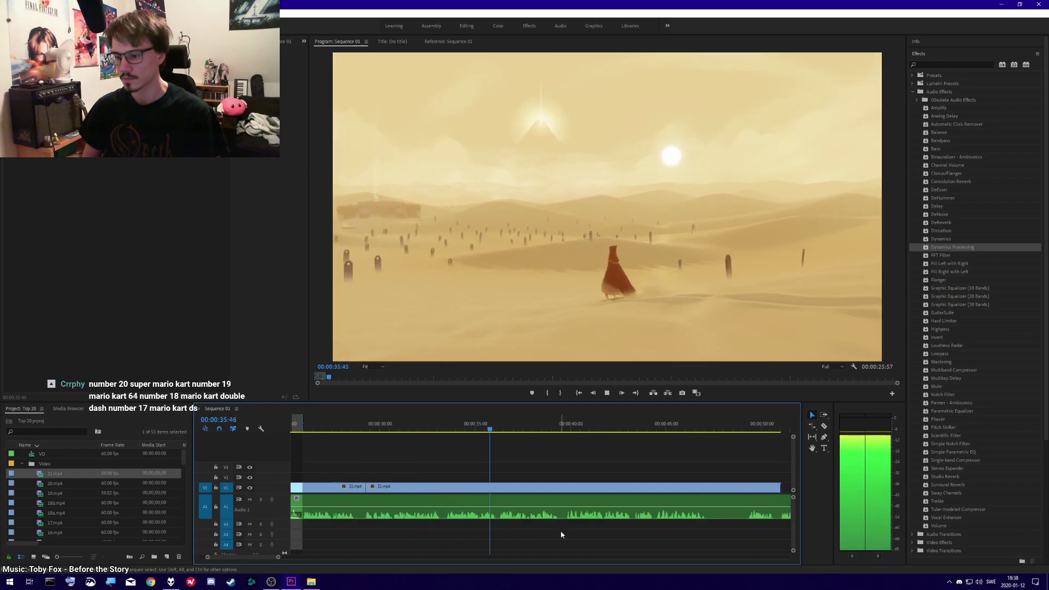
key("space")
key("d")
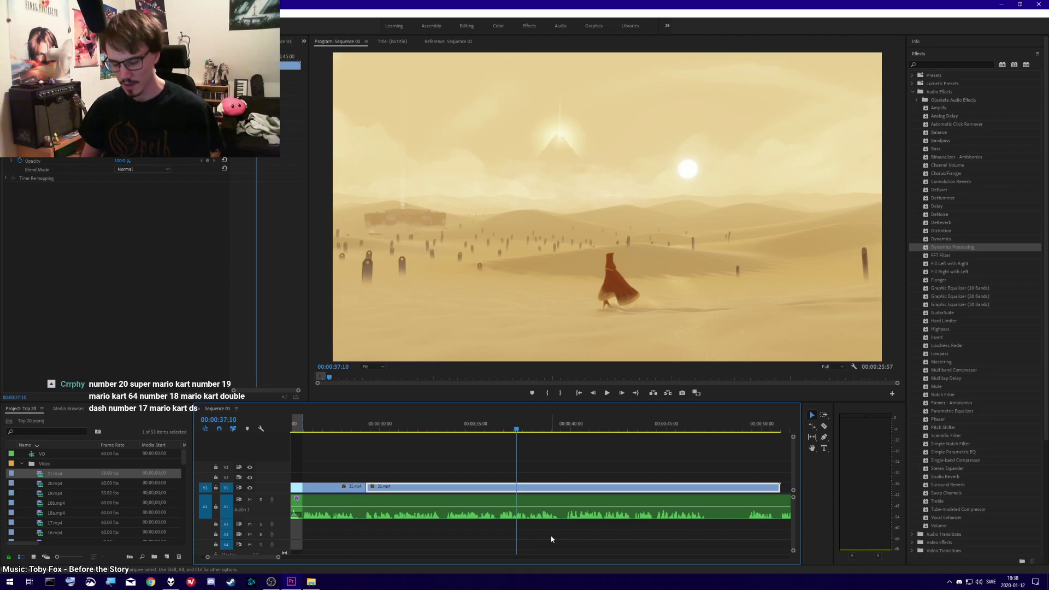
key("ctrl+s")
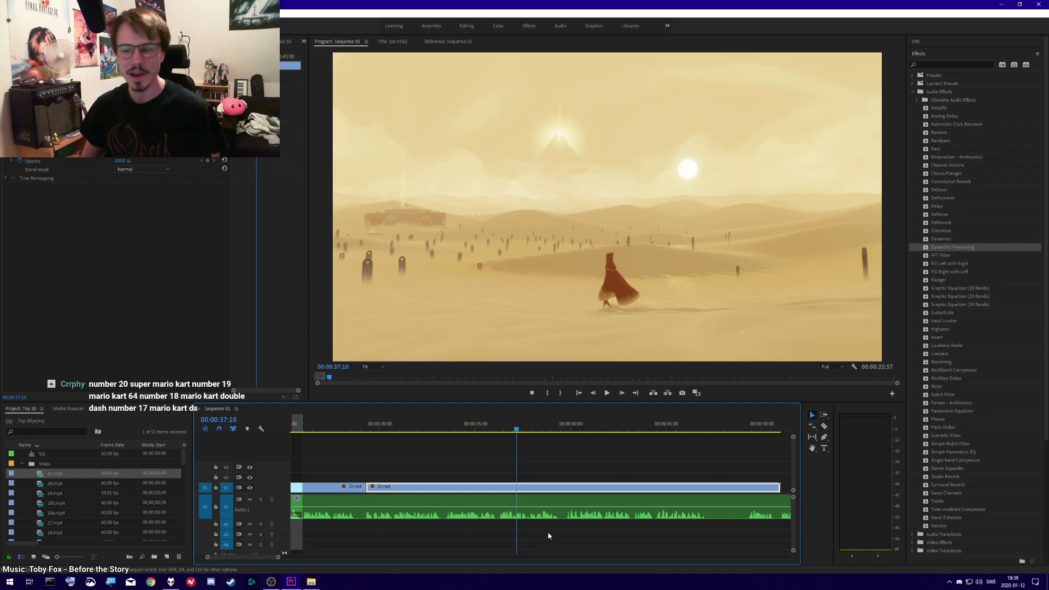
- Replay the desert gameplay from 00:00:33:29 and stop with the playhead at 00:00:34:33
left_click(448, 429)
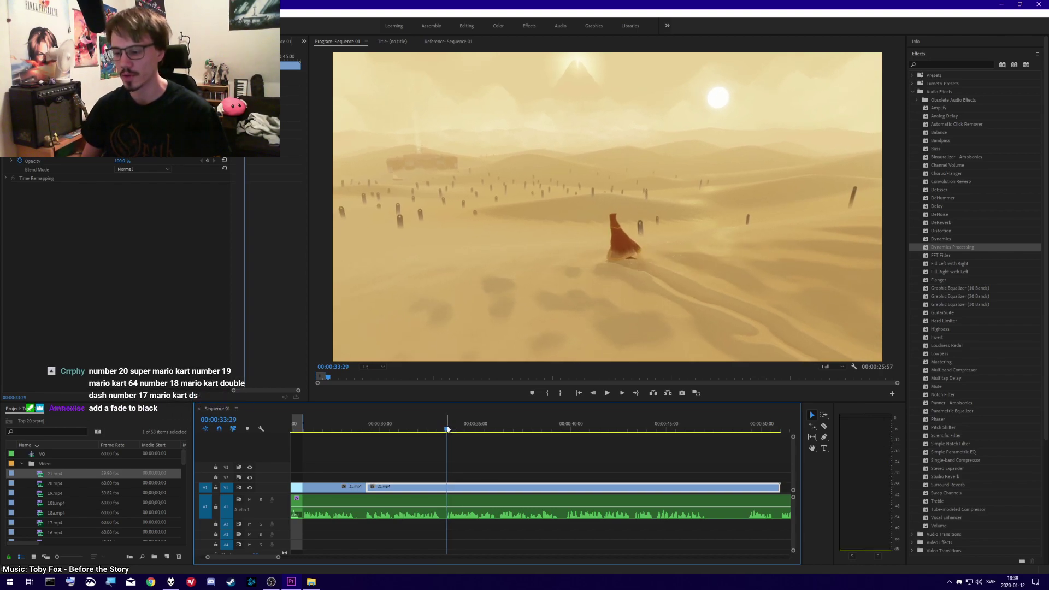
key("space")
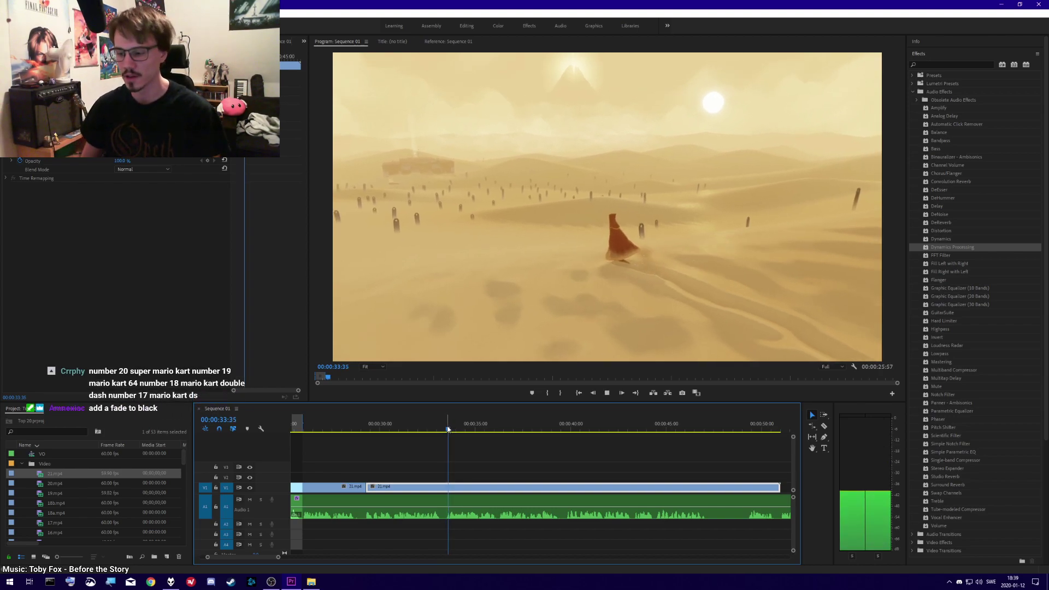
left_click(468, 430)
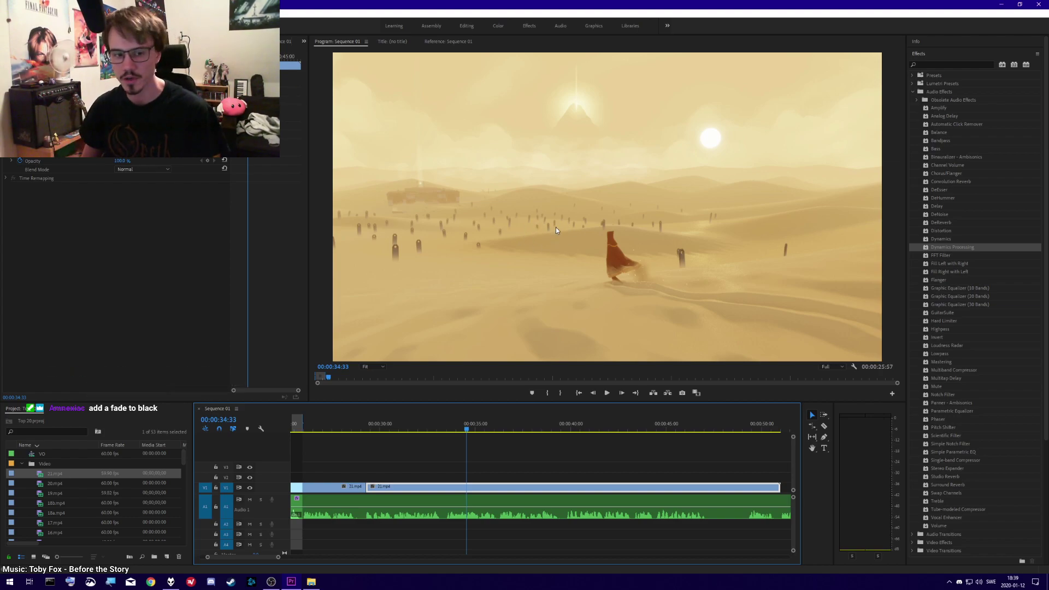
- Find the Dip to Black video transition and apply it at the cut between the two 21.mp4 parts near 00:00:29:09
left_click(411, 464)
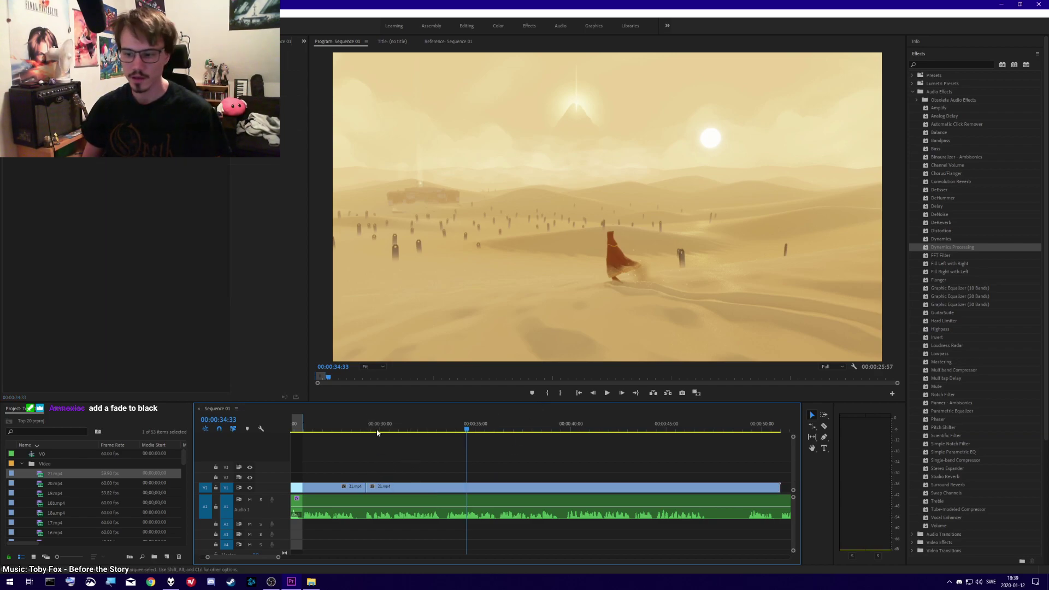
left_click_drag(378, 433, 370, 428)
left_click_drag(367, 426, 363, 426)
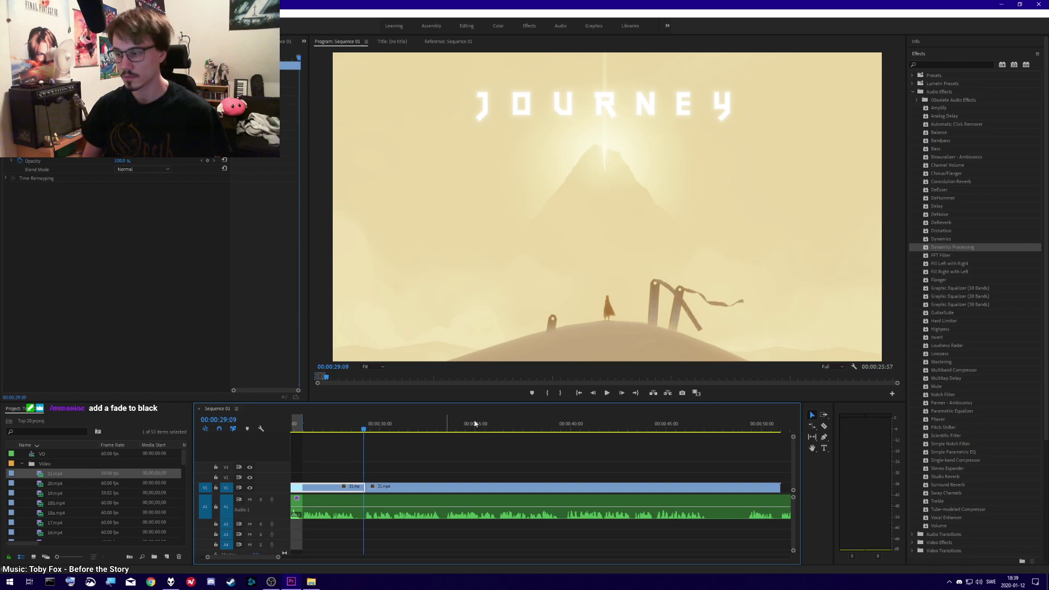
left_click(932, 63)
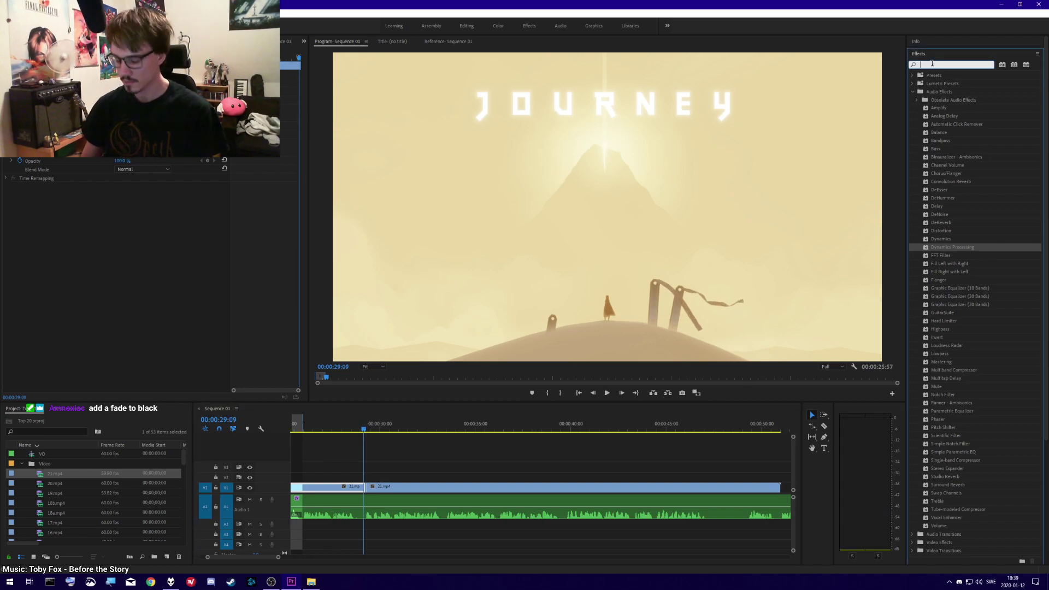
type("black")
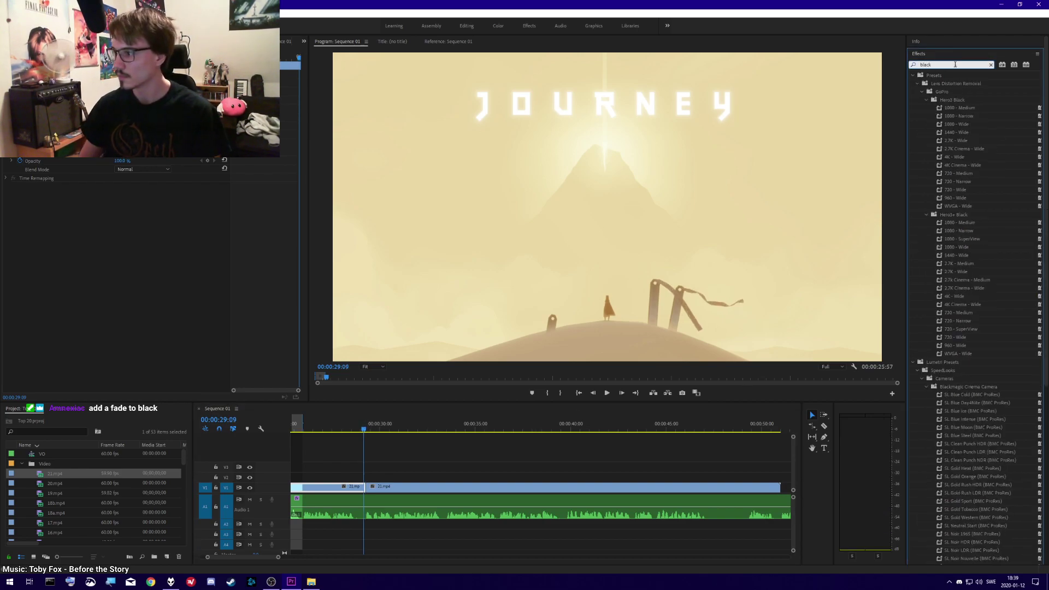
scroll(1016, 267, "down", 5)
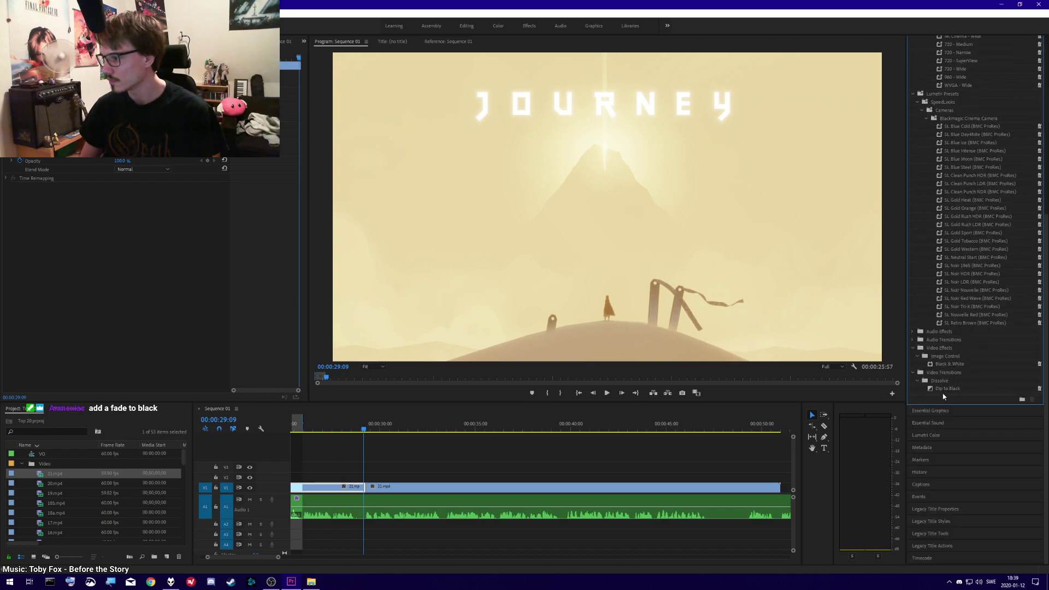
left_click_drag(943, 386, 330, 524)
left_click_drag(368, 495, 367, 492)
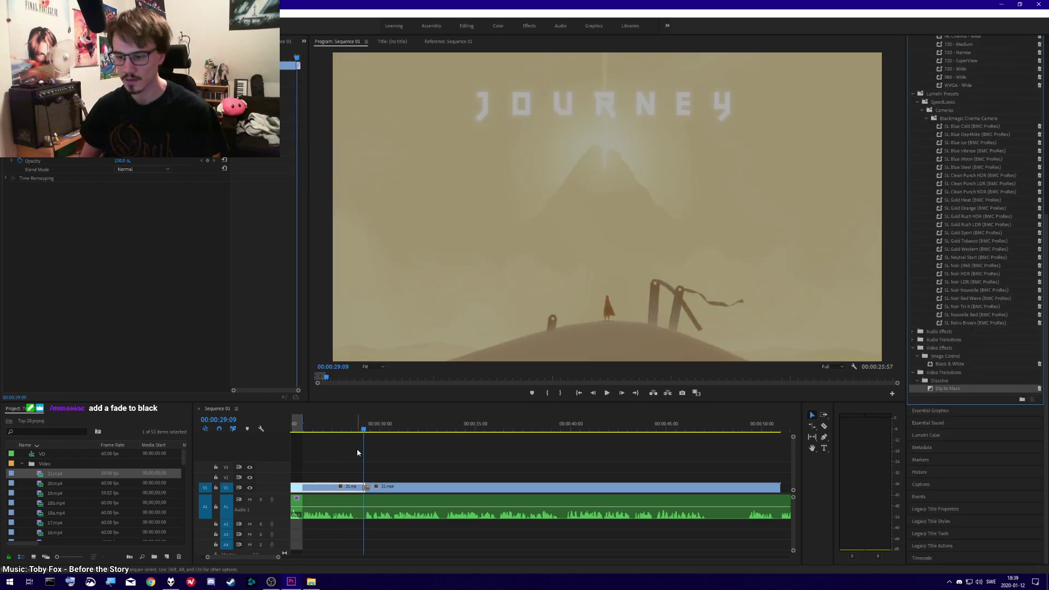
- Play across the Dip to Black between the two 21.mp4 parts twice to check how the transition looks
left_click(356, 448)
key("space")
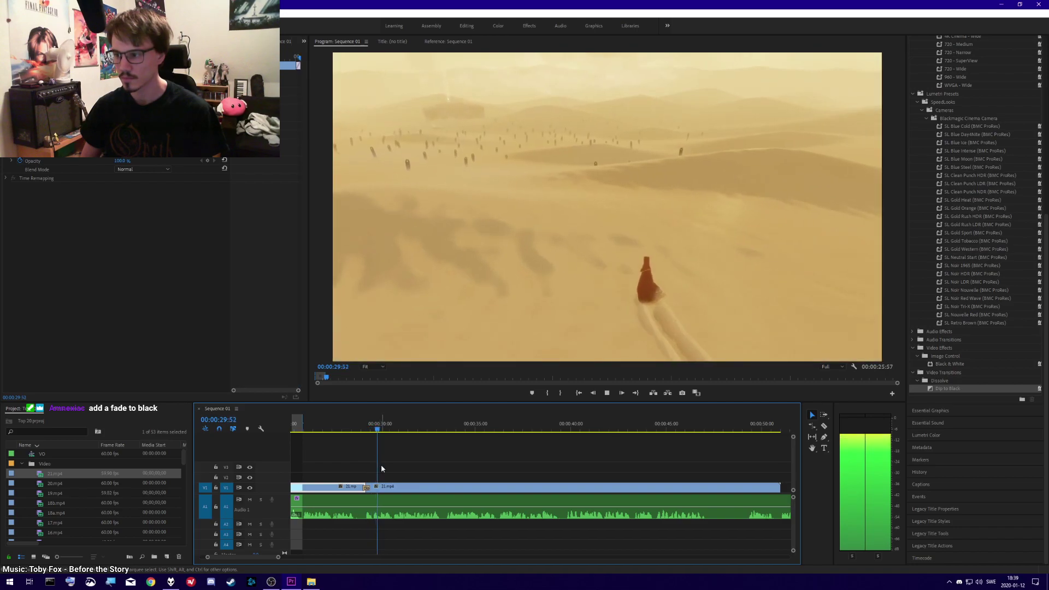
key("space")
left_click_drag(370, 432, 362, 427)
key("space")
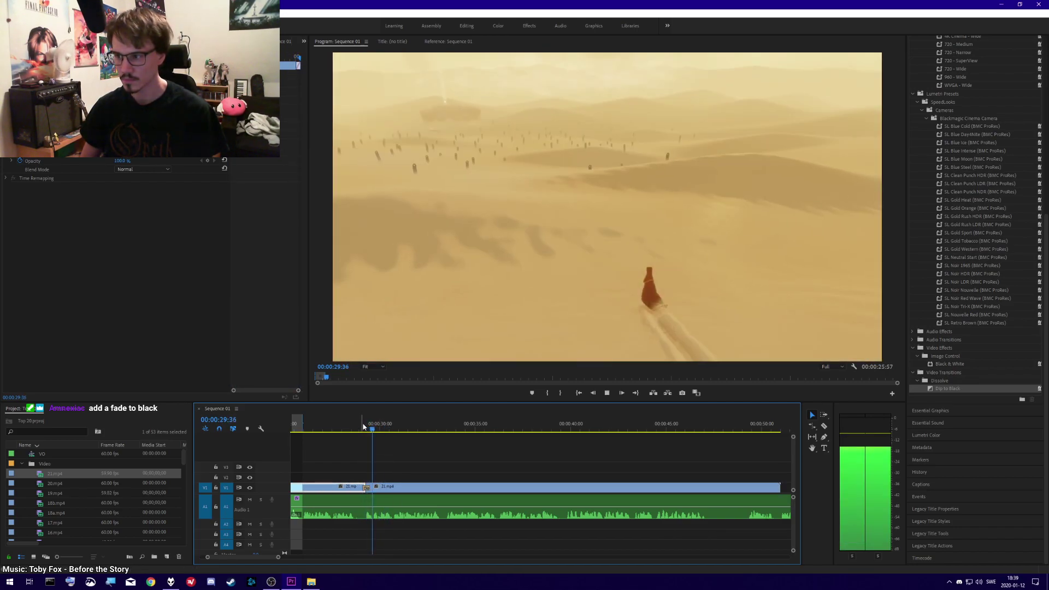
key("space")
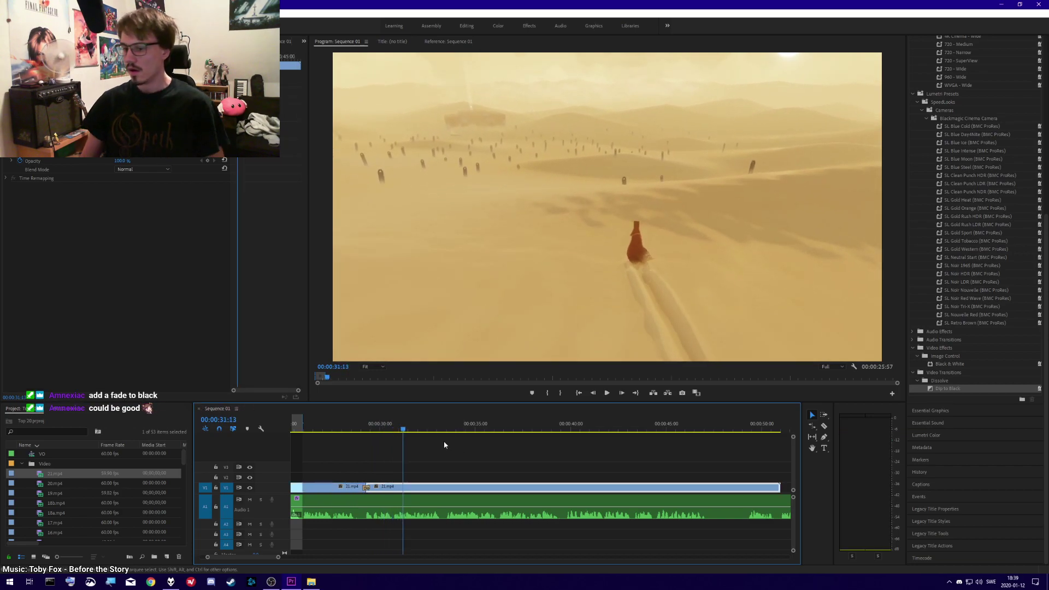
- Continue playback of the desert gameplay up to 00:00:35:39 and save the project
key("space")
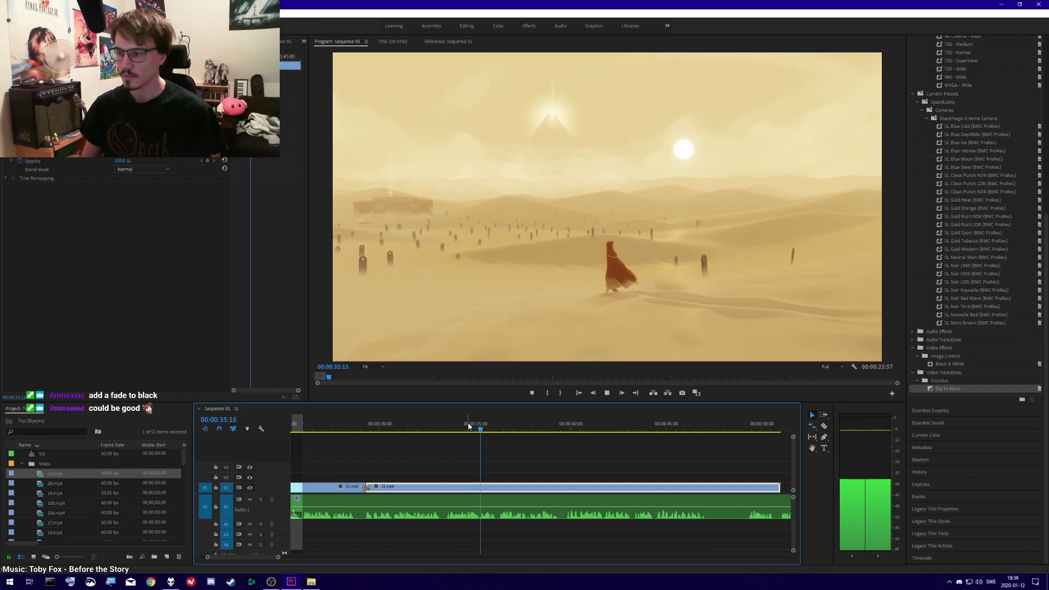
key("space")
key("ctrl+s")
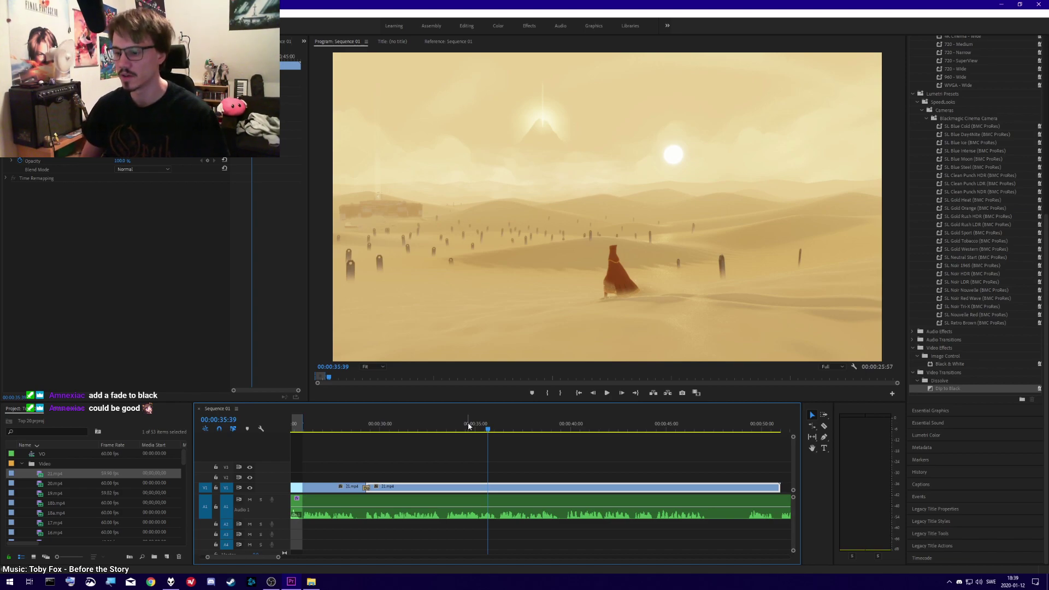
- Review the rest of the second 21.mp4 part with the narration from 00:00:36:51 to 00:00:47:28
left_click(458, 428)
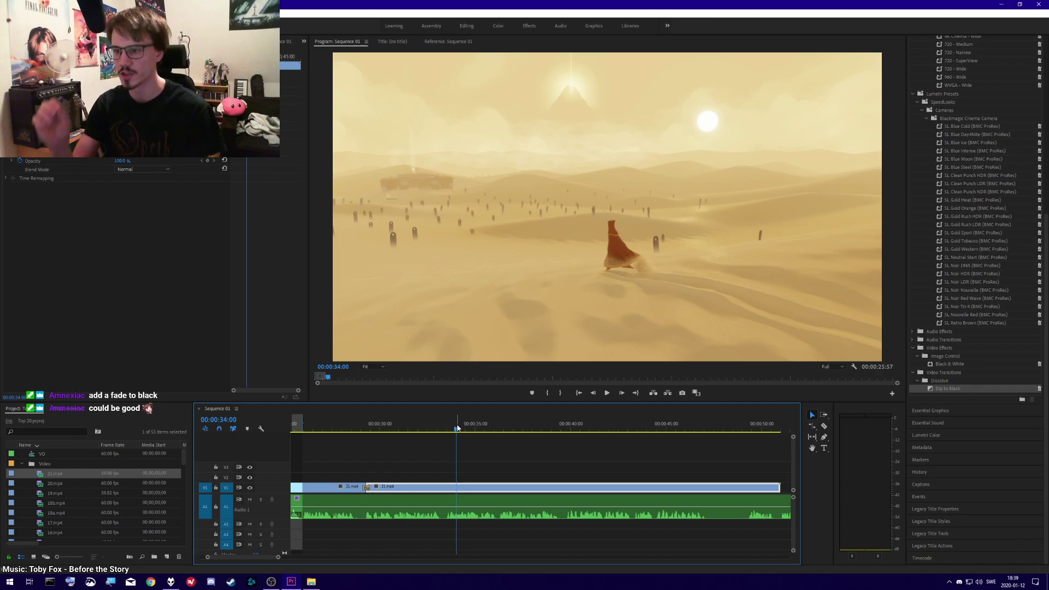
left_click(493, 427)
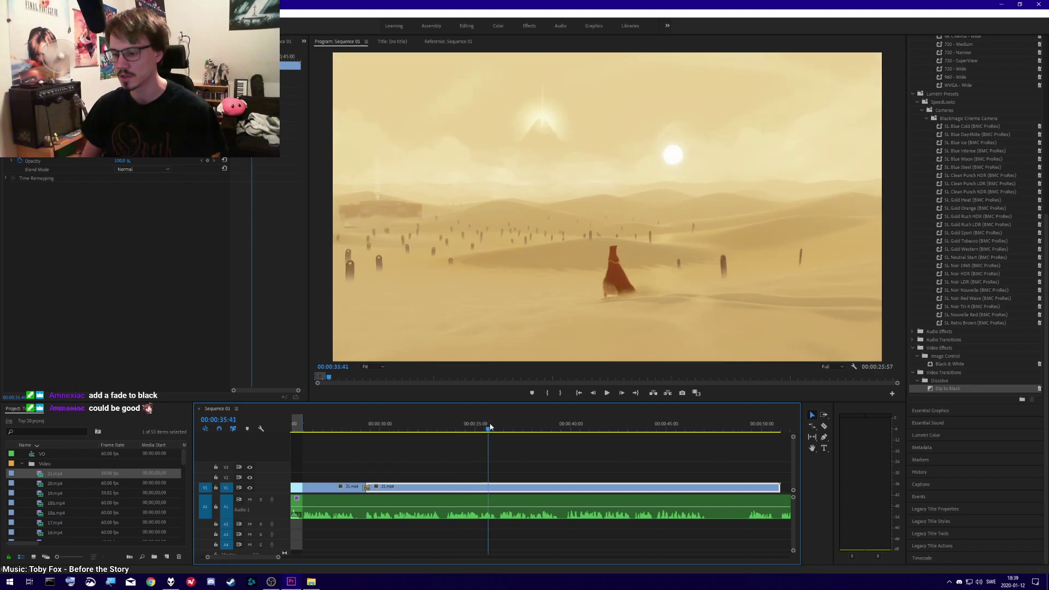
left_click_drag(492, 427, 513, 422)
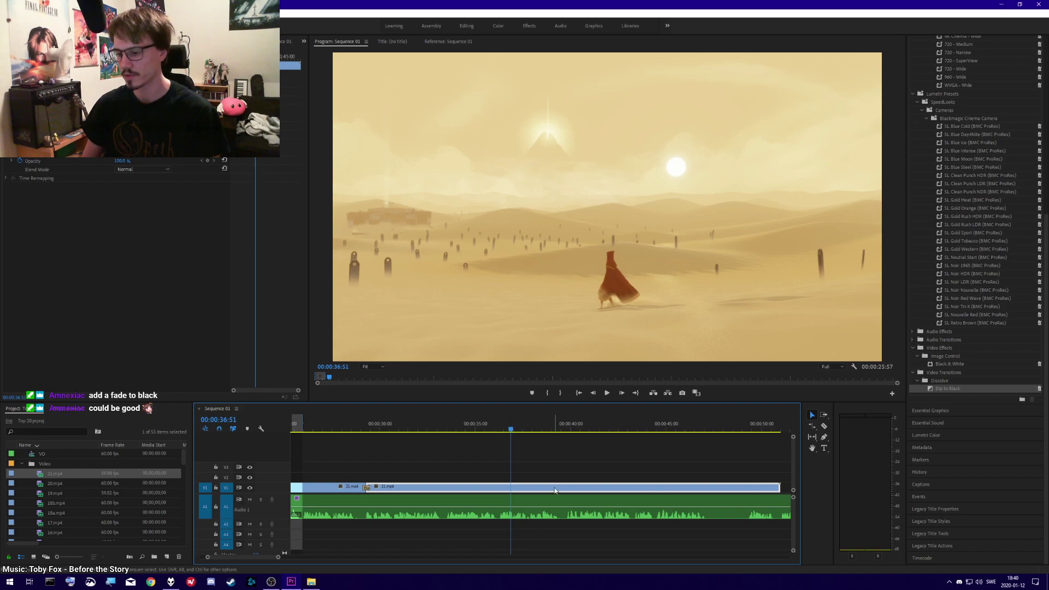
key("space")
key("space")
key("space")
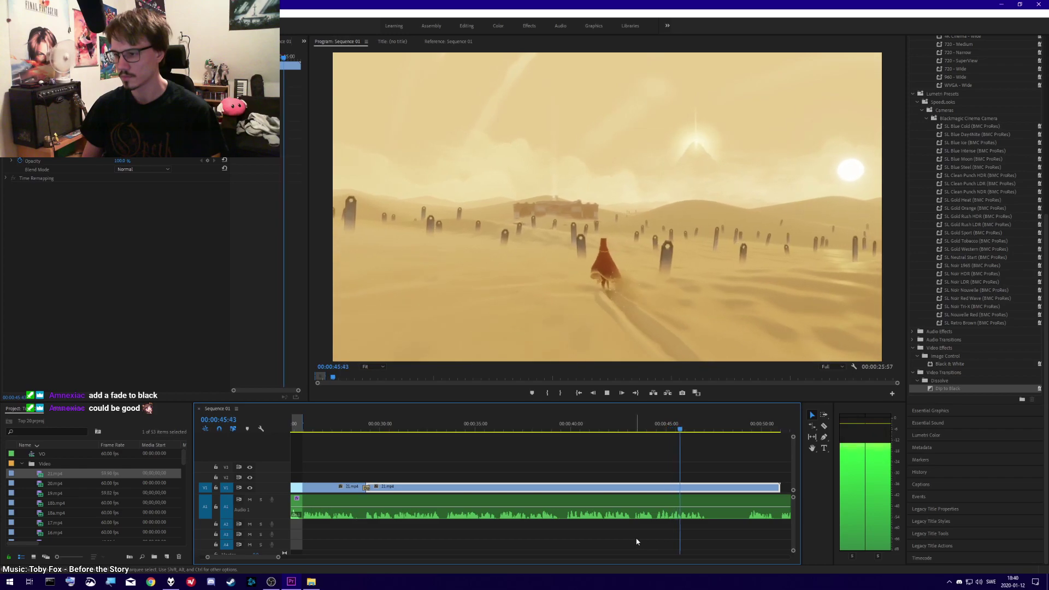
key("space")
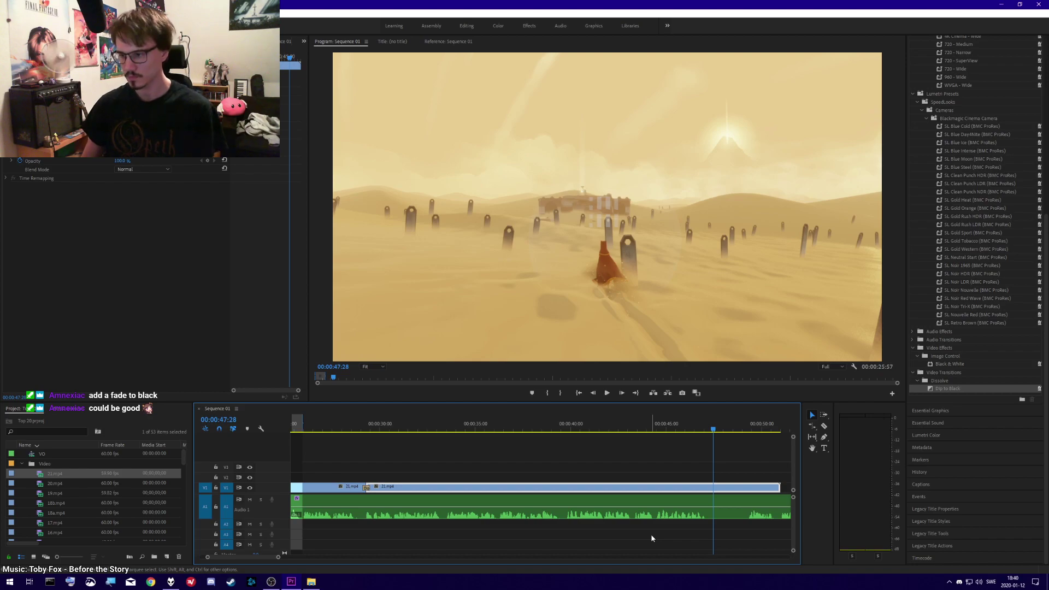
- Switch to the music player with the DELTARUNE Chapter 1 OST playlist
scroll(547, 464, "up", 3)
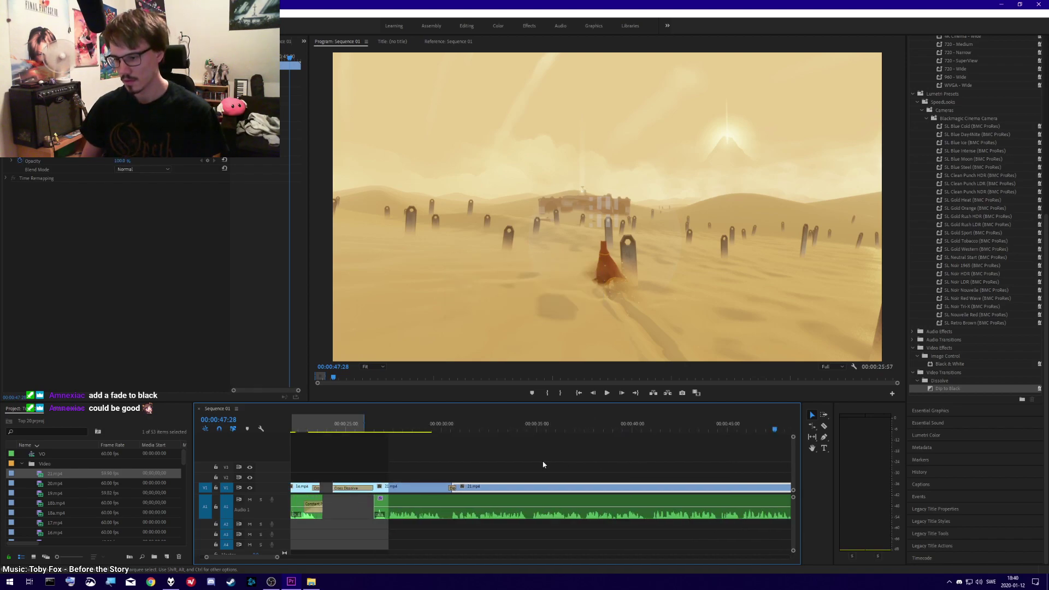
scroll(544, 464, "down", 1)
key("alt+Tab")
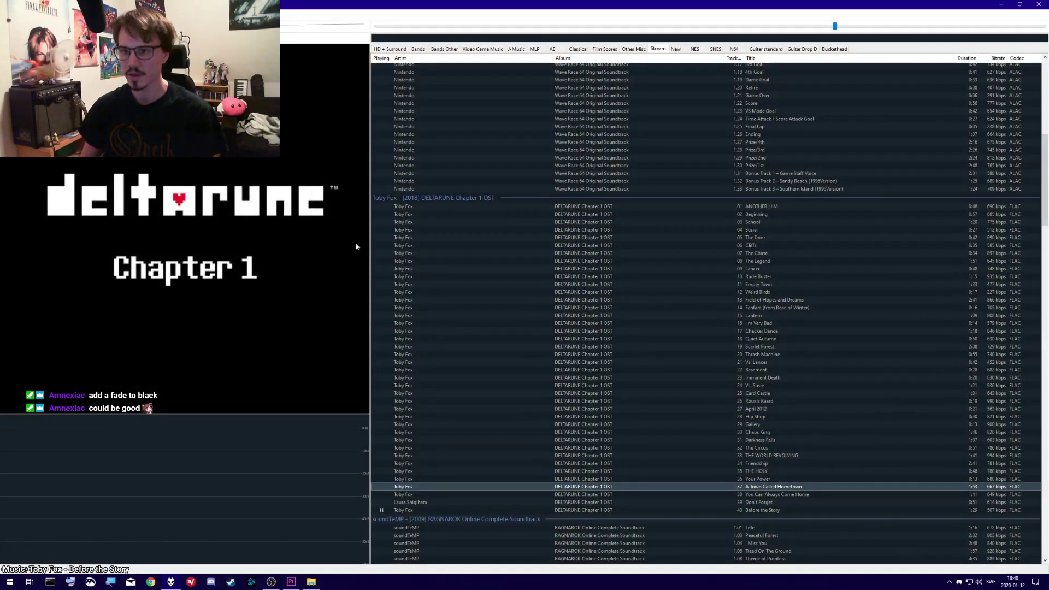
- Open the Video Game Music playlist and search it for tracks with Journey in the title or album
left_click(498, 52)
double_click(583, 223)
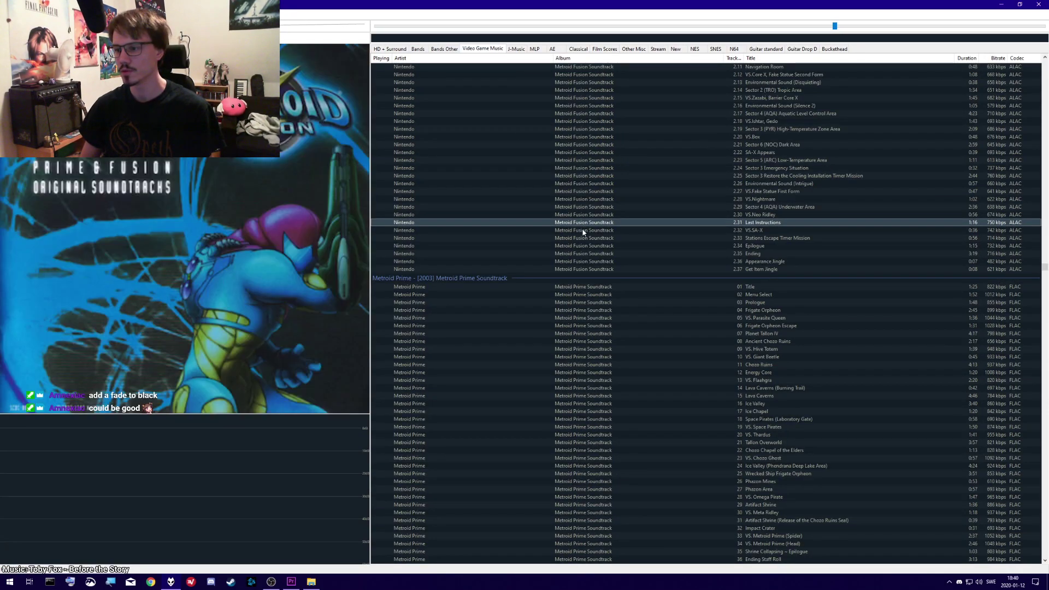
key("XF86AudioNext")
key("XF86AudioNext")
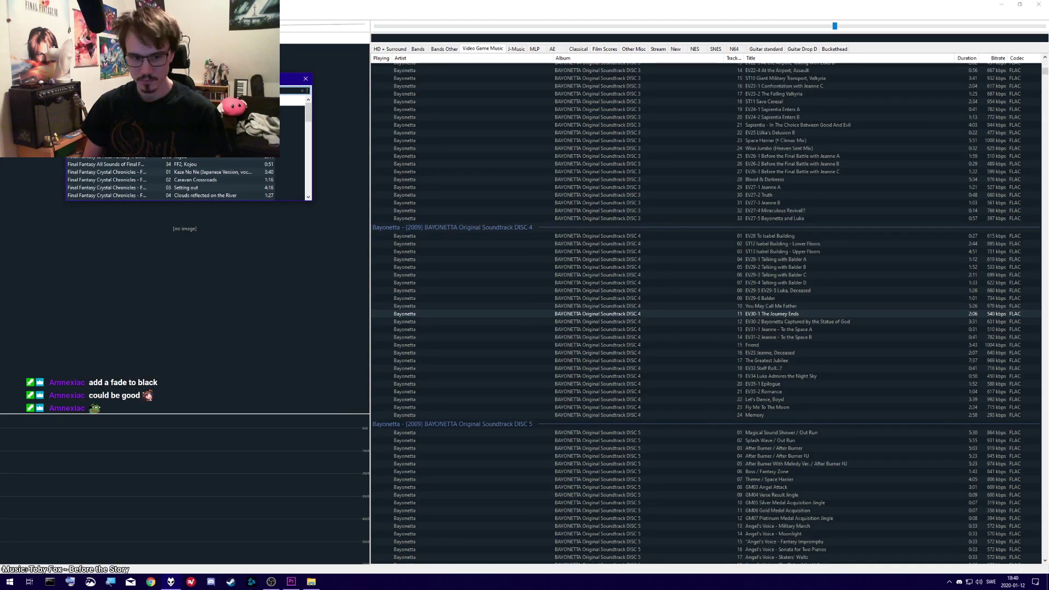
key("XF86AudioNext")
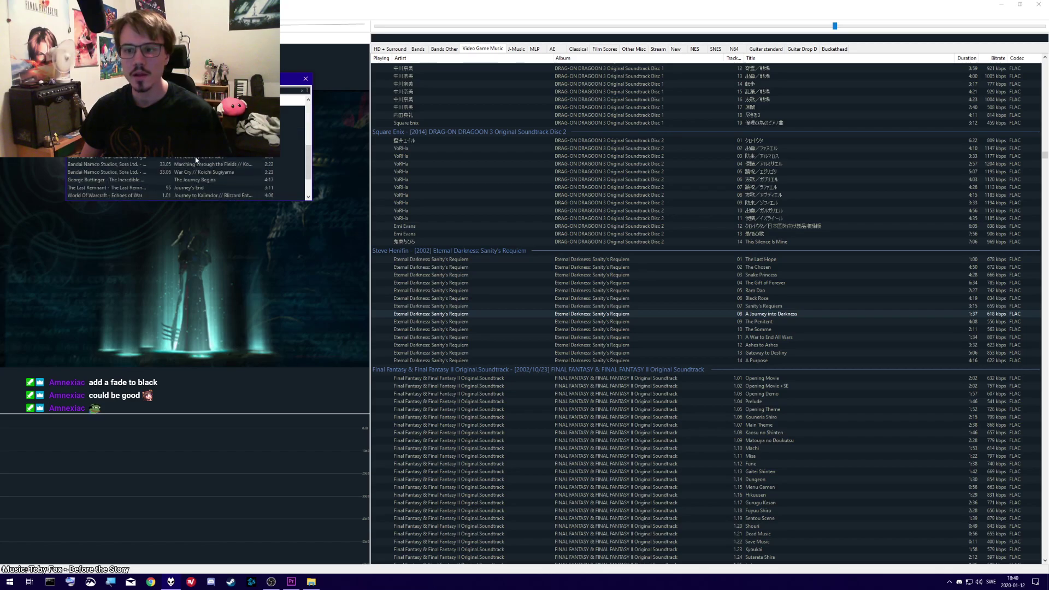
- Look through the later Journey search results, including The Last Remnant and The Legend of Zelda: Link's Awakening tracks
key("XF86AudioNext")
key("XF86AudioNext")
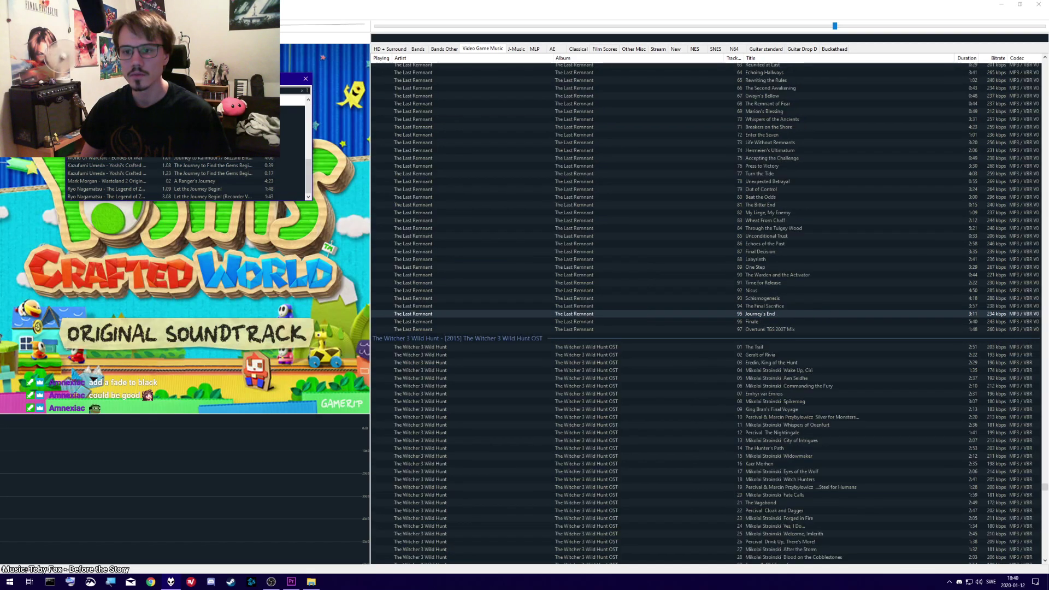
key("XF86AudioNext")
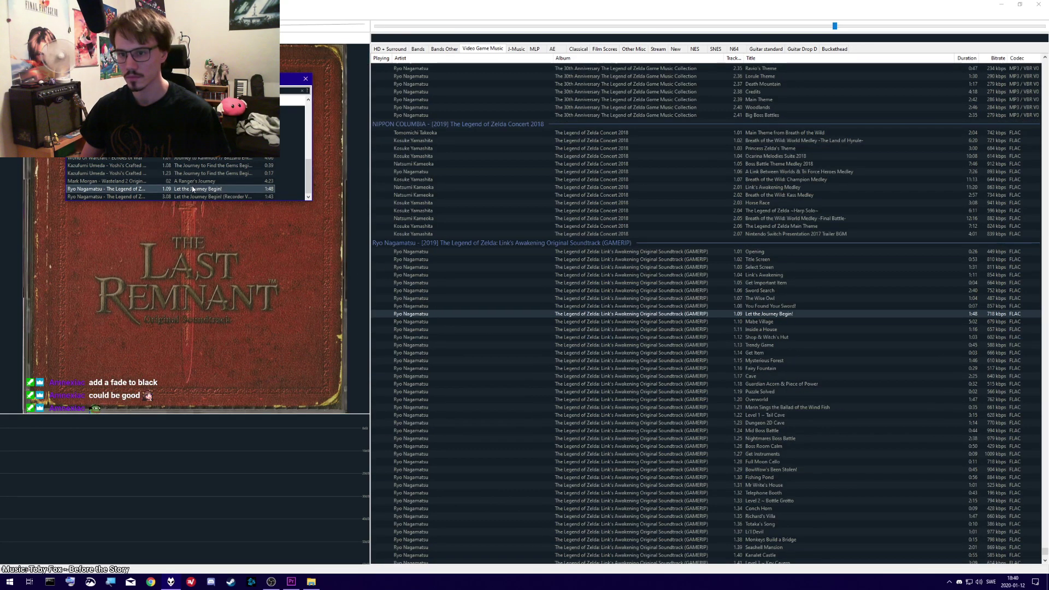
key("XF86AudioNext")
key("XF86AudioNext")
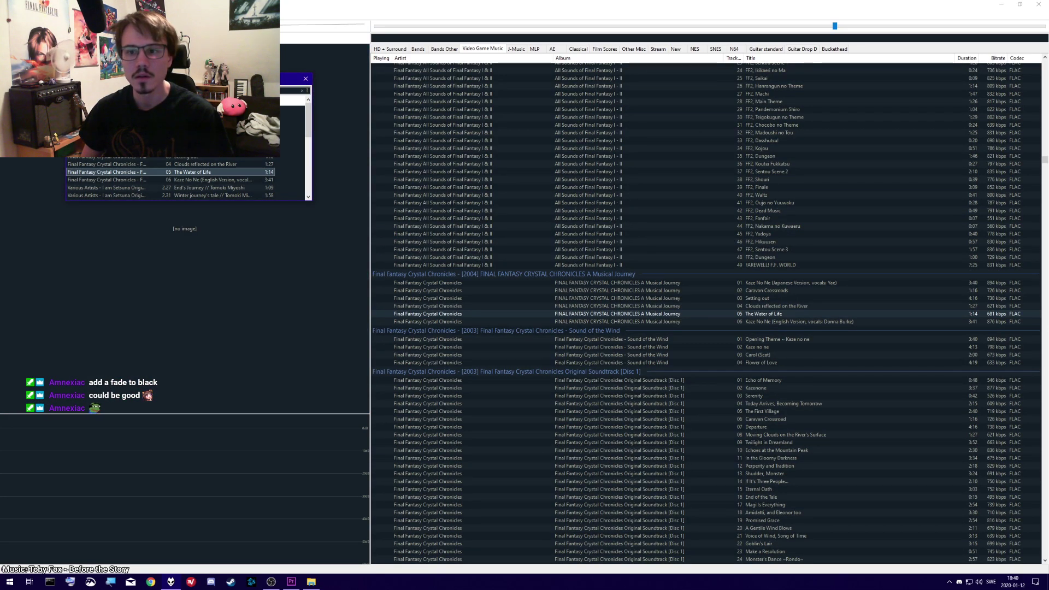
- Examine the Journey results from Final Fantasy Crystal Chronicles, I am Setsuna and Kentucky Route Zero
key("XF86AudioNext")
key("XF86AudioNext")
key("XF86AudioNext")
key("XF86AudioNext")
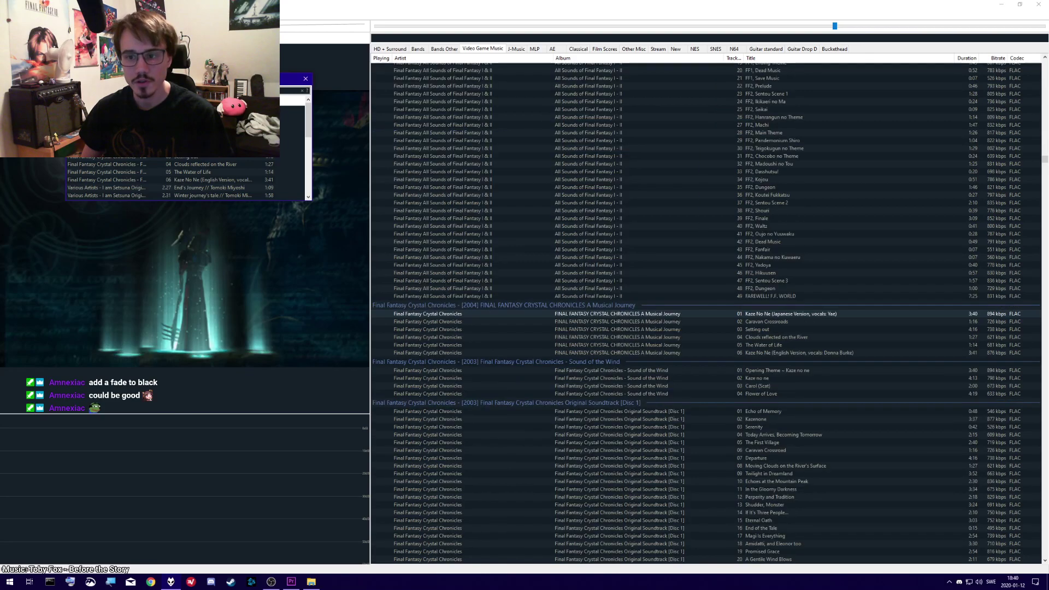
key("XF86AudioNext")
key("XF86AudioNext")
key("XF86AudioNext")
key("XF86AudioNext")
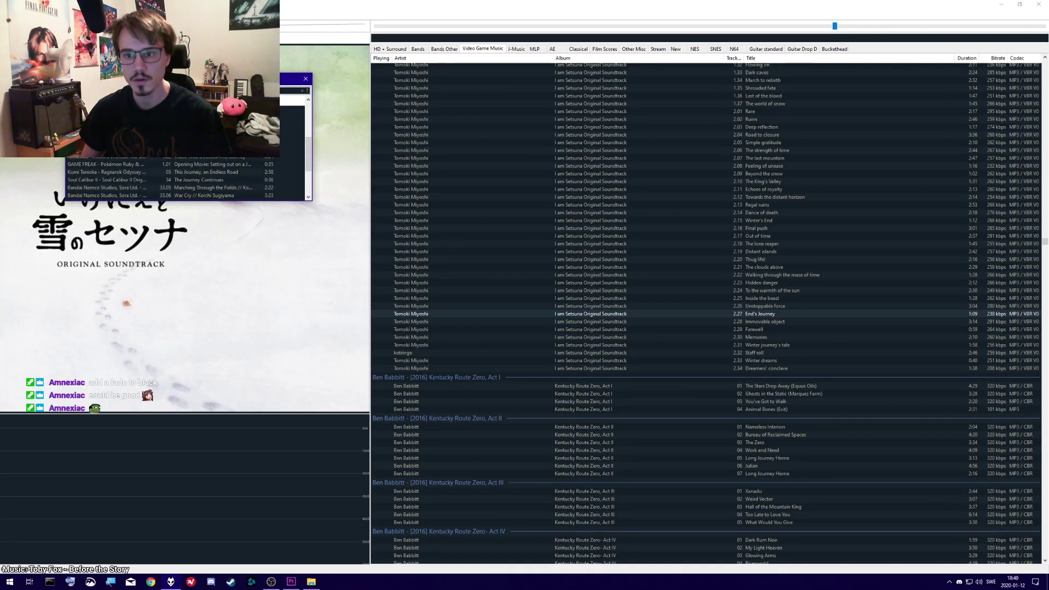
key("XF86AudioNext")
key("XF86AudioNext")
key("XF86AudioNext")
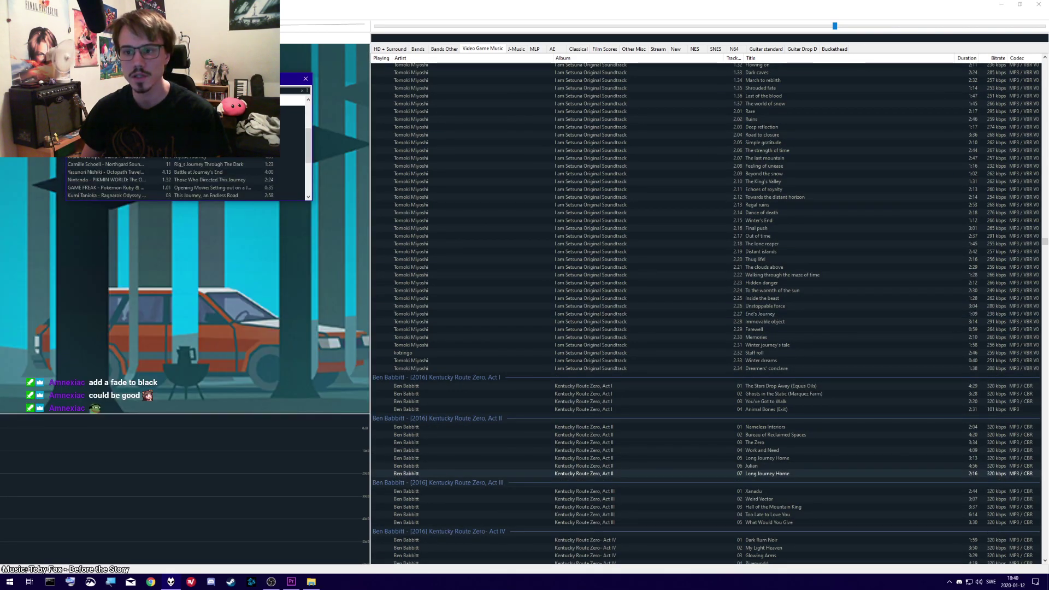
- Examine the Journey results from Northgard, Pokémon Ruby & Sapphire, Soul Calibur II and The Incredible Adventures of Van Helsing
key("XF86AudioNext")
key("XF86AudioNext")
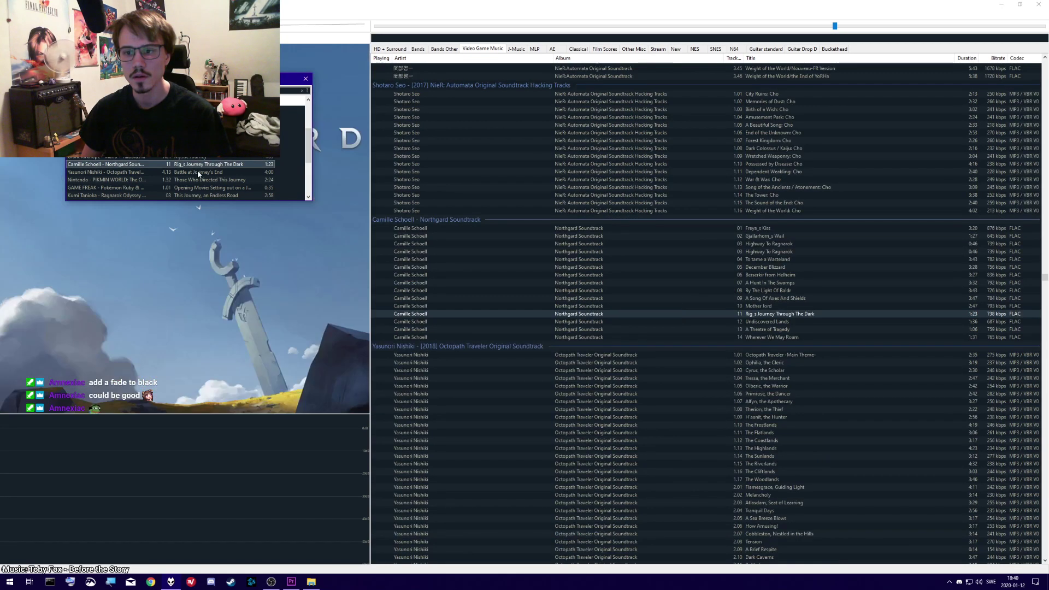
key("XF86AudioNext")
key("XF86AudioNext")
key("XF86AudioNext")
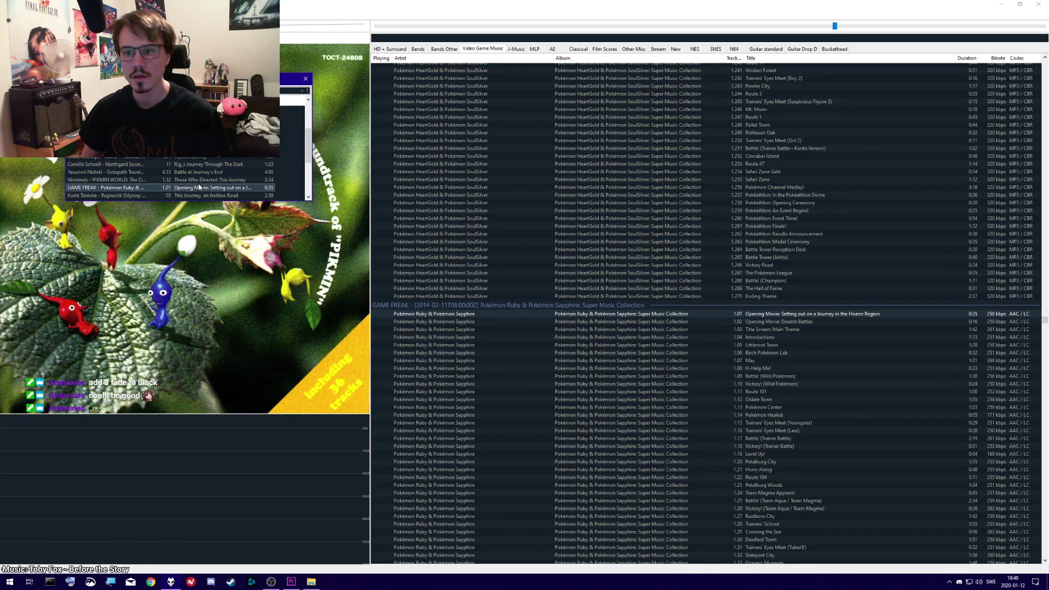
key("XF86AudioNext")
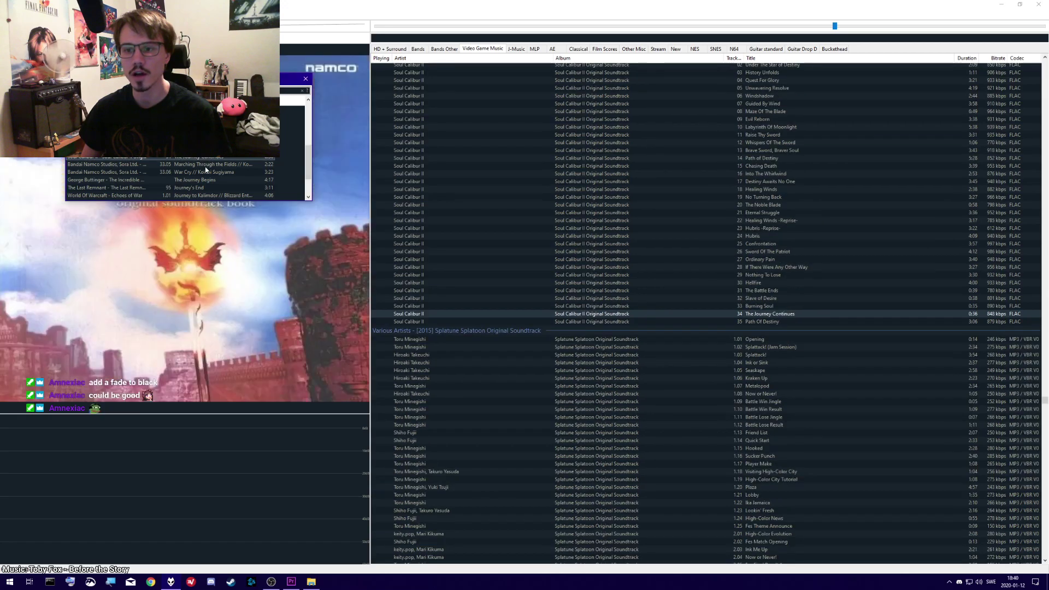
key("XF86AudioNext")
key("XF86AudioNext")
key("XF86AudioNext")
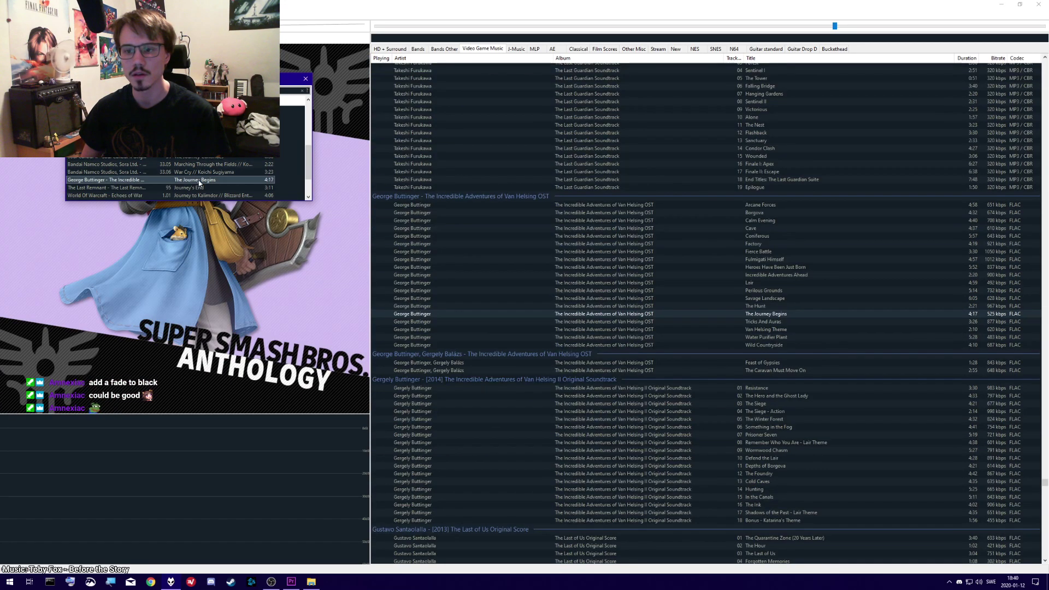
- Check the Yoshi's Crafted World result and select Let the Journey Begin! from the Link's Awakening soundtrack
key("XF86AudioNext")
key("XF86AudioNext")
key("XF86AudioNext")
key("XF86AudioNext")
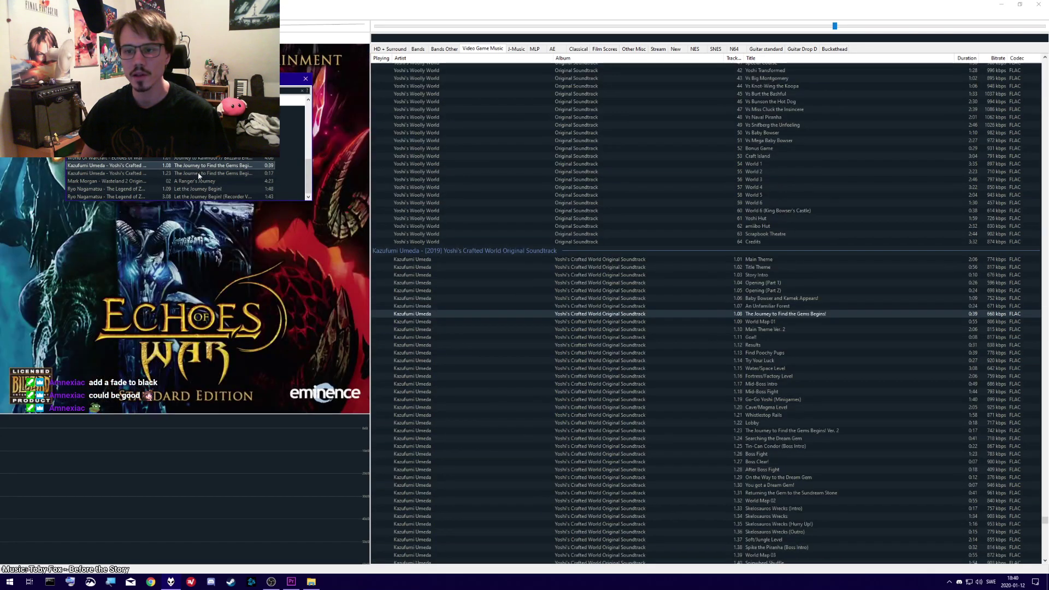
key("XF86AudioNext")
key("XF86AudioNext")
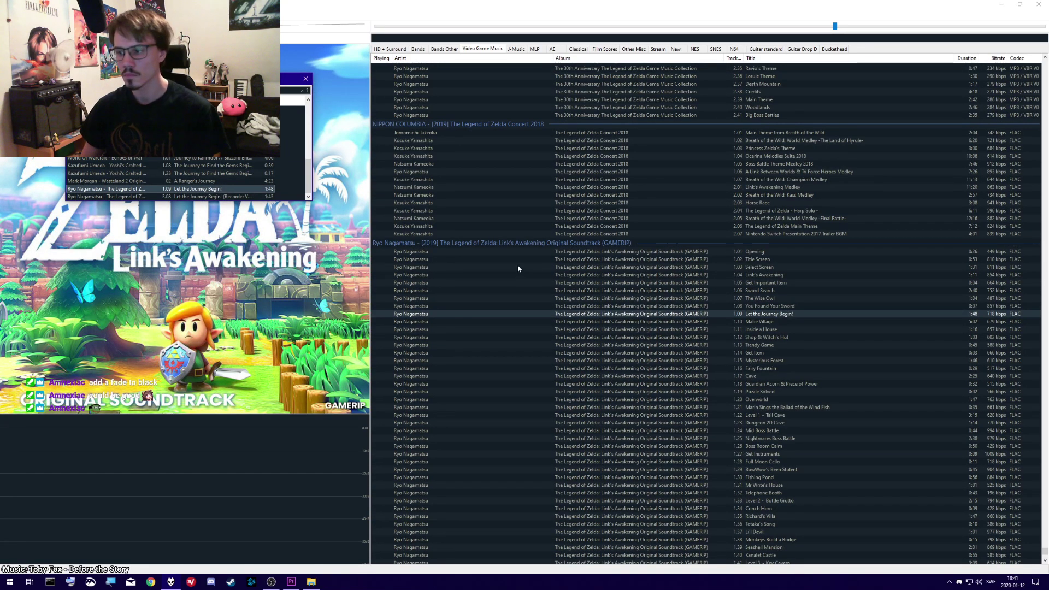
- Open the folder containing Let the Journey Begin! in File Explorer and go up to the Video Game Music folder
right_click(590, 317)
left_click(628, 397)
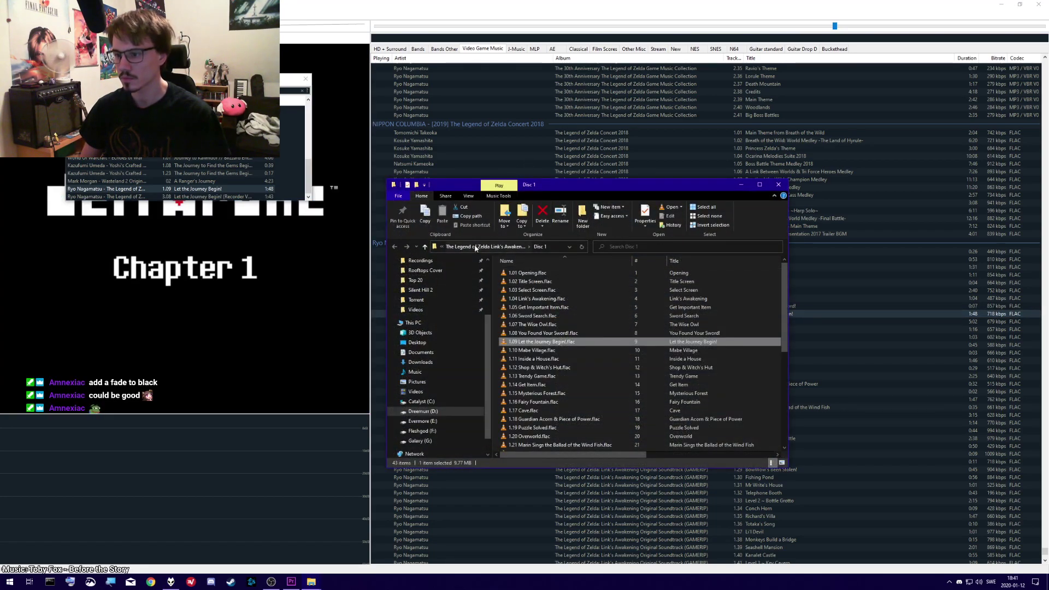
left_click(452, 247)
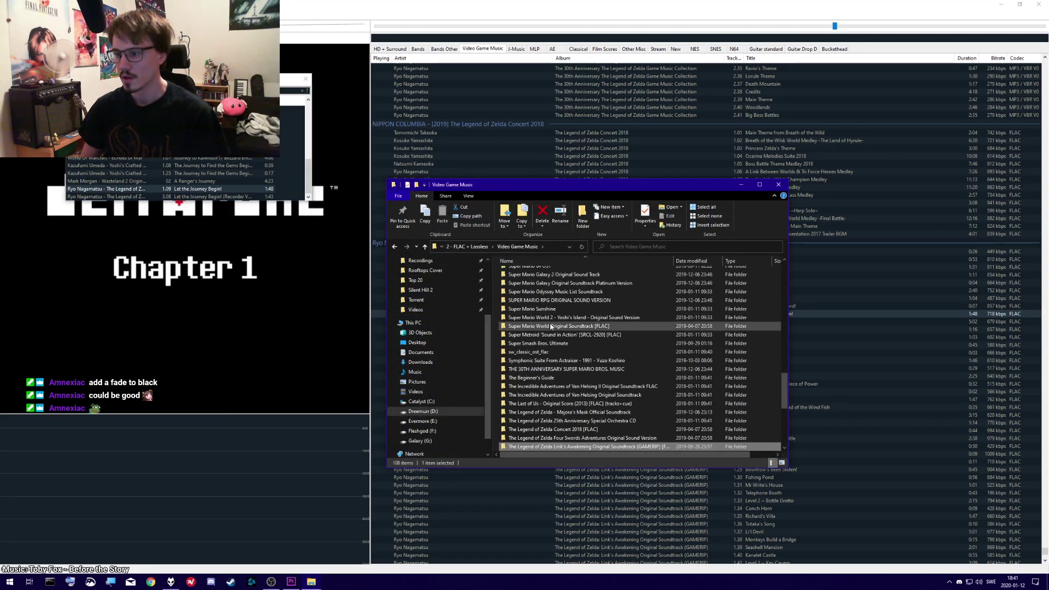
- Look through the album folders in Video Game Music and go up to the 2 - FLAC + Lossless folder
scroll(566, 322, "up", 10)
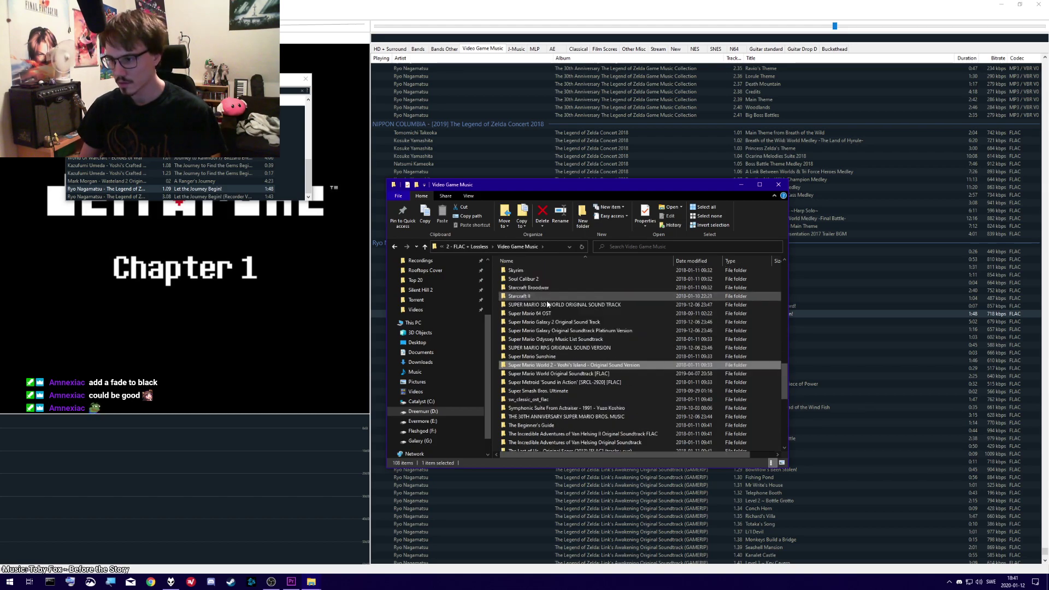
scroll(558, 342, "up", 3)
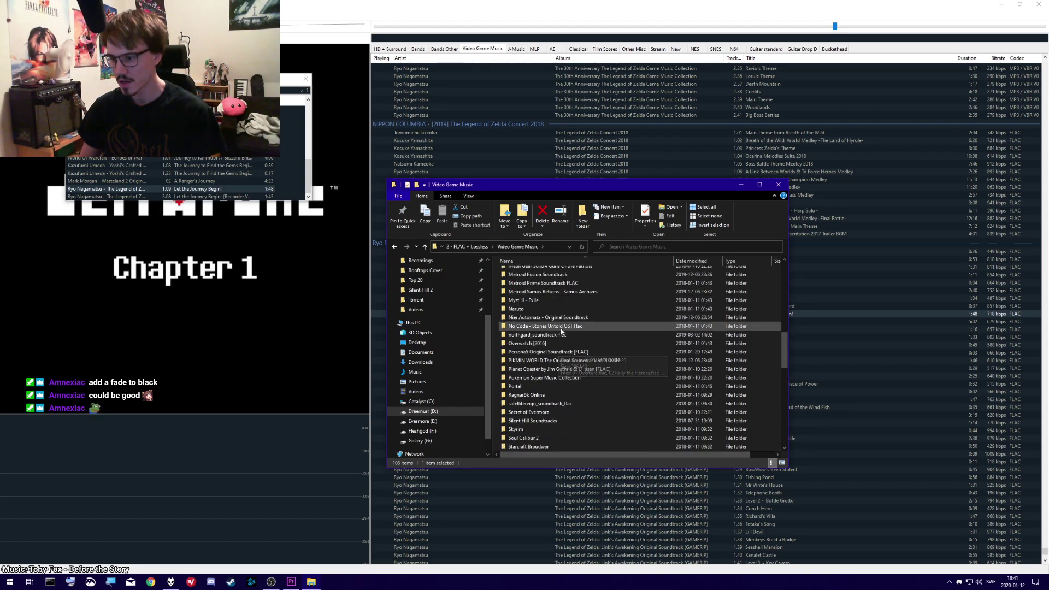
scroll(574, 312, "up", 4)
double_click(579, 299)
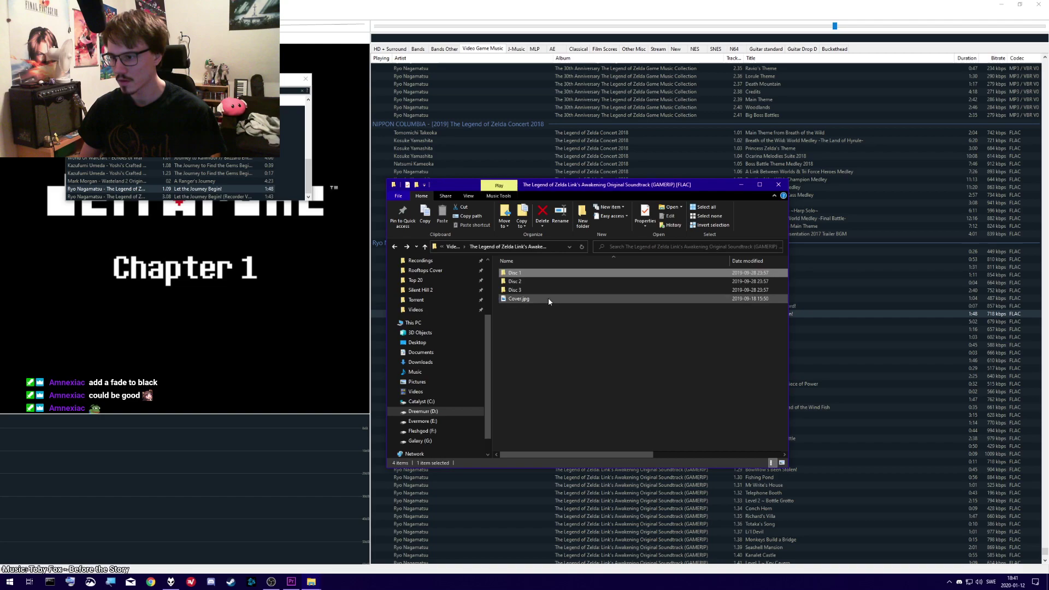
left_click(461, 247)
left_click(462, 247)
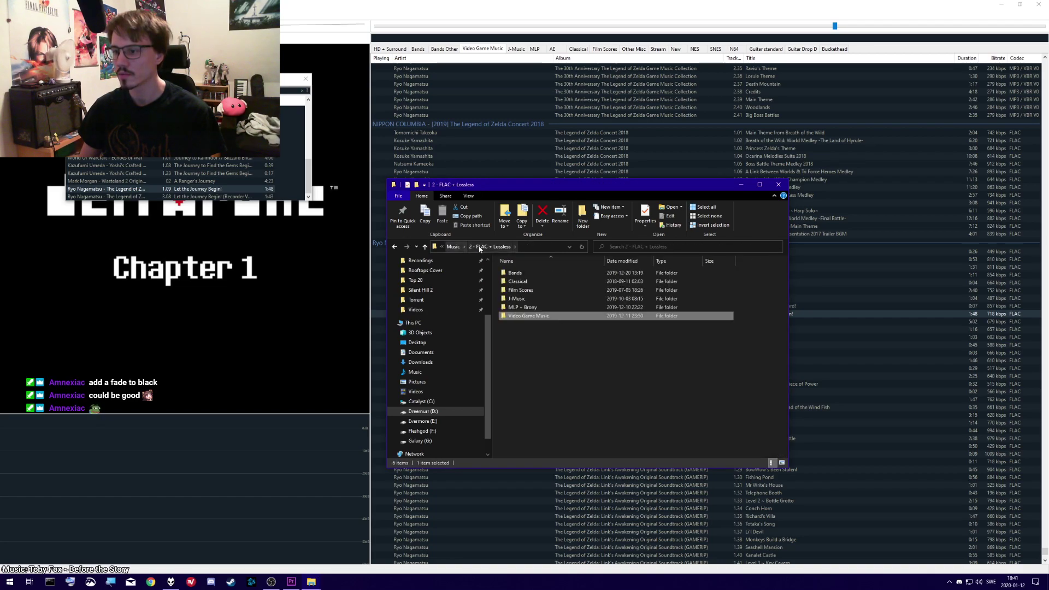
- Look through the Video Game Music folder inside 3 - MP3 + Lossy for a suitable soundtrack
left_click(457, 247)
double_click(529, 326)
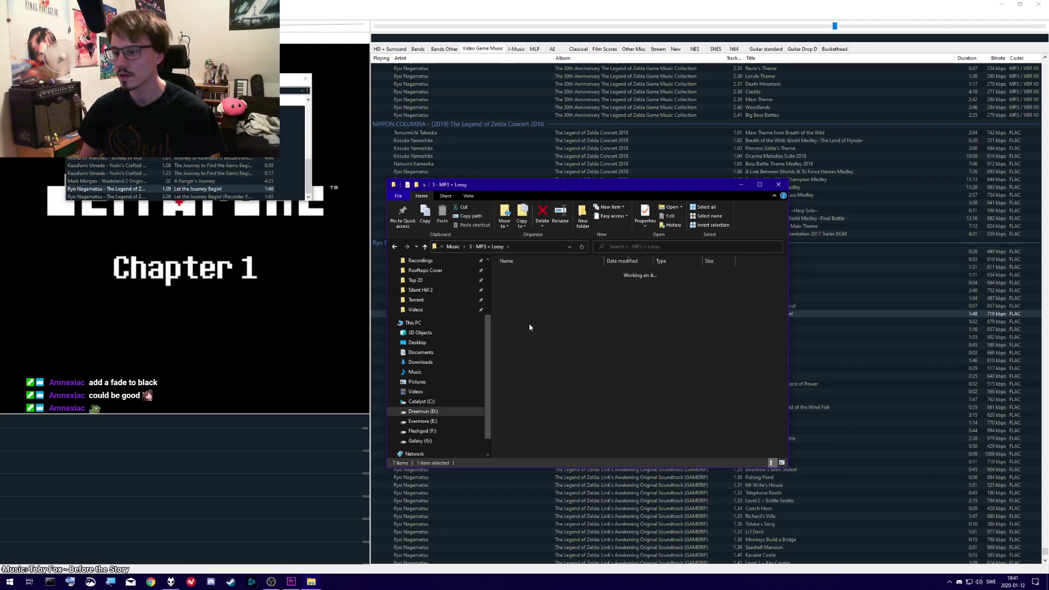
double_click(554, 356)
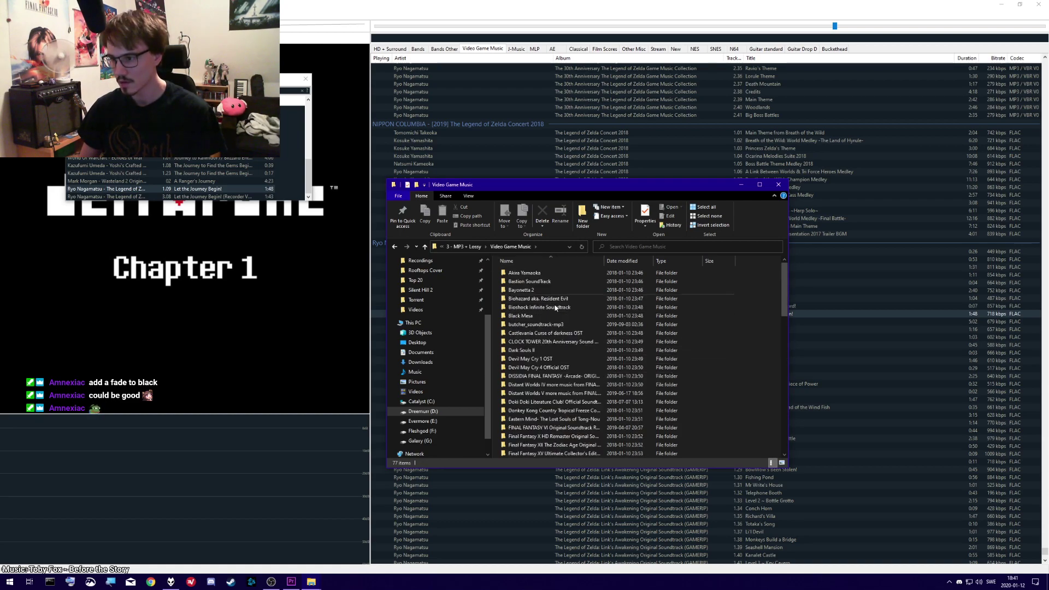
scroll(556, 309, "down", 12)
left_click(558, 342)
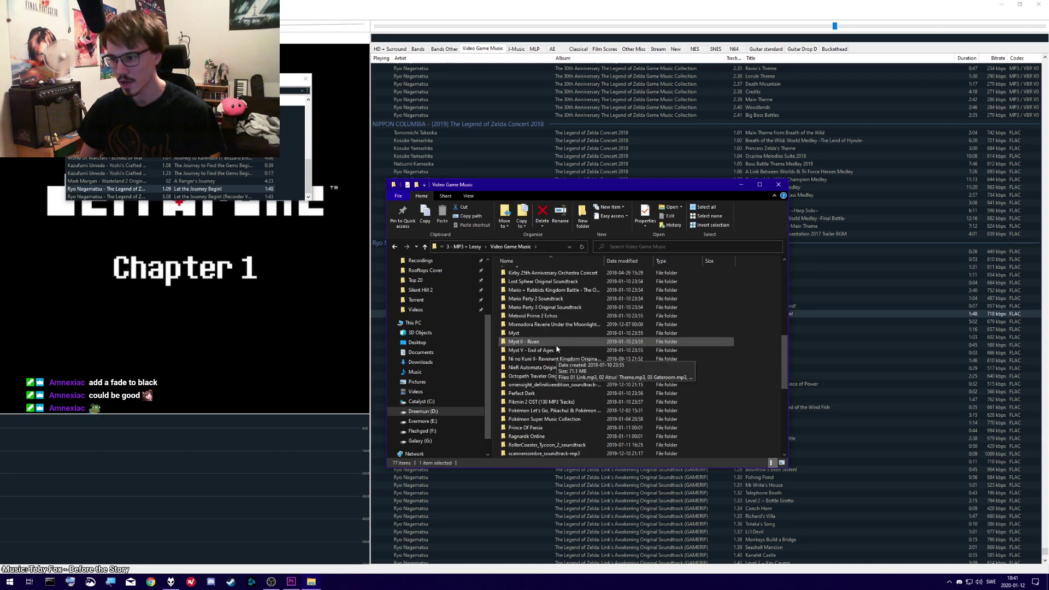
scroll(559, 344, "down", 3)
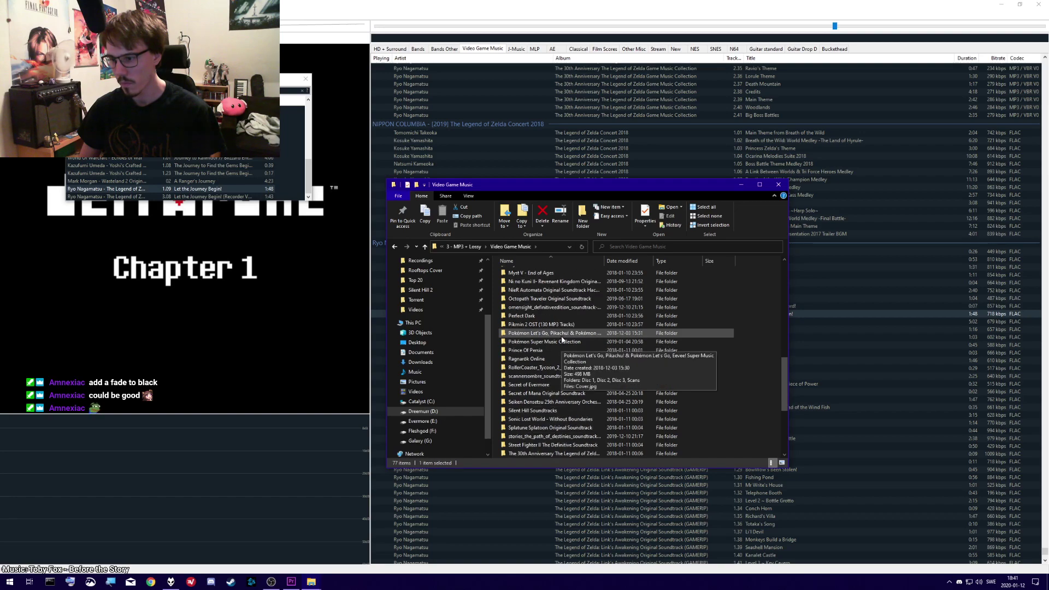
scroll(562, 339, "down", 5)
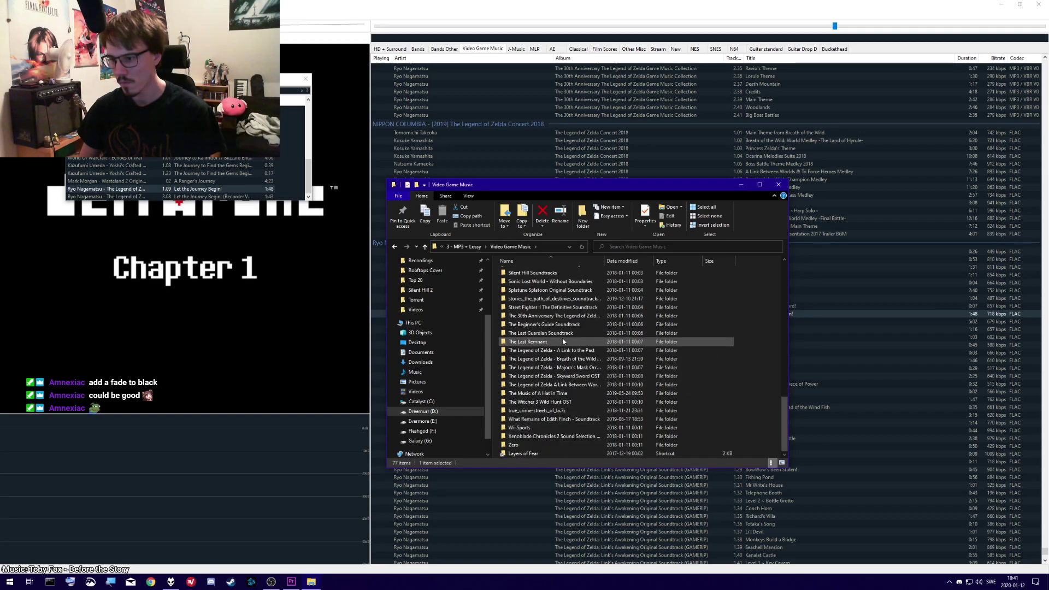
scroll(564, 341, "up", 9)
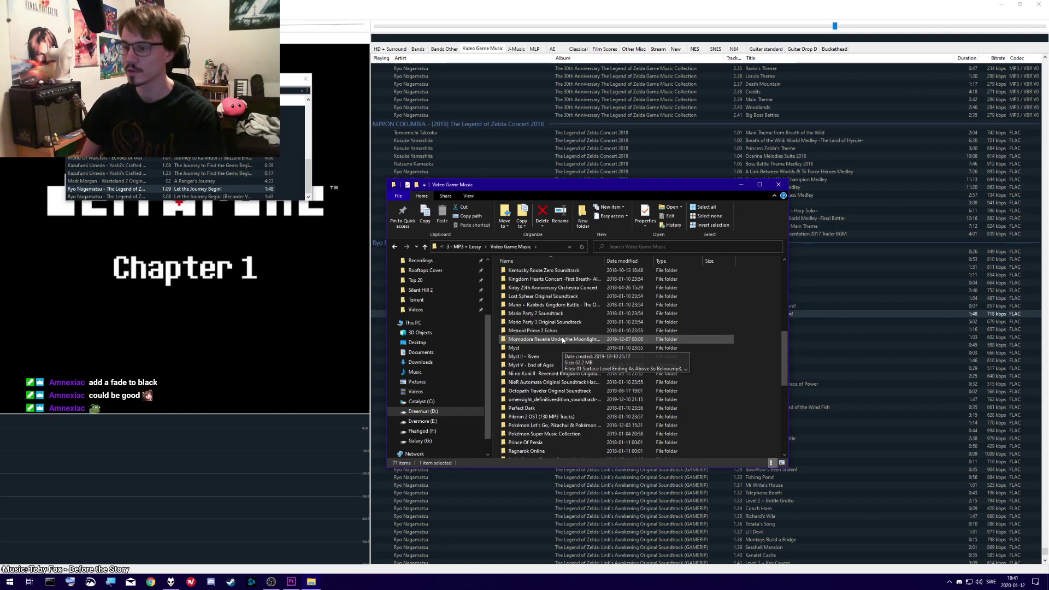
scroll(561, 339, "up", 10)
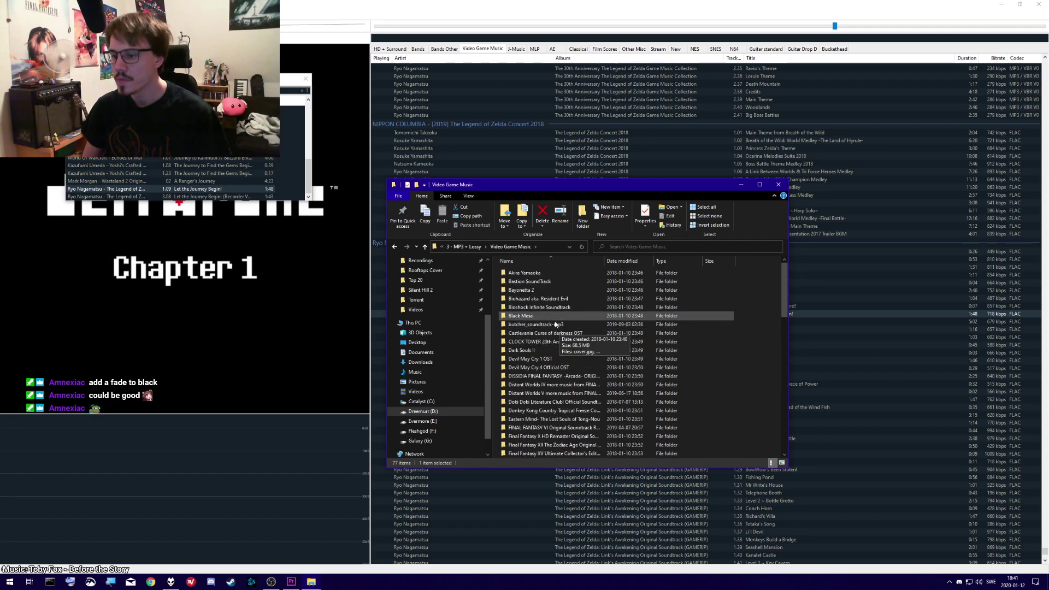
scroll(442, 334, "up", 3)
- Open the Streams folder inside Journey's Data\Sounds directory under Games on the Evermore drive
left_click(444, 327)
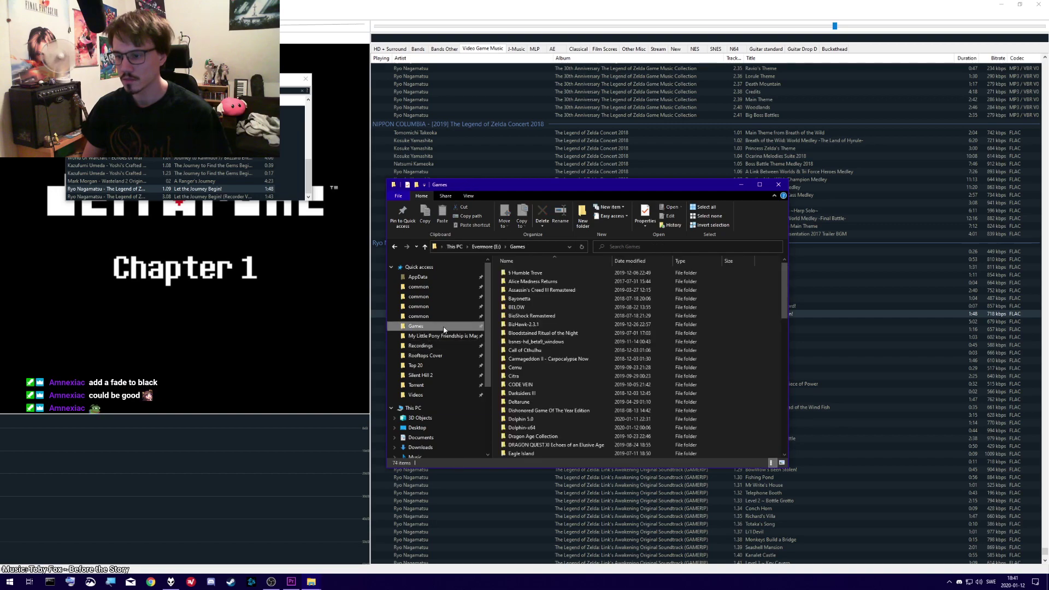
scroll(546, 350, "down", 10)
left_click(518, 272)
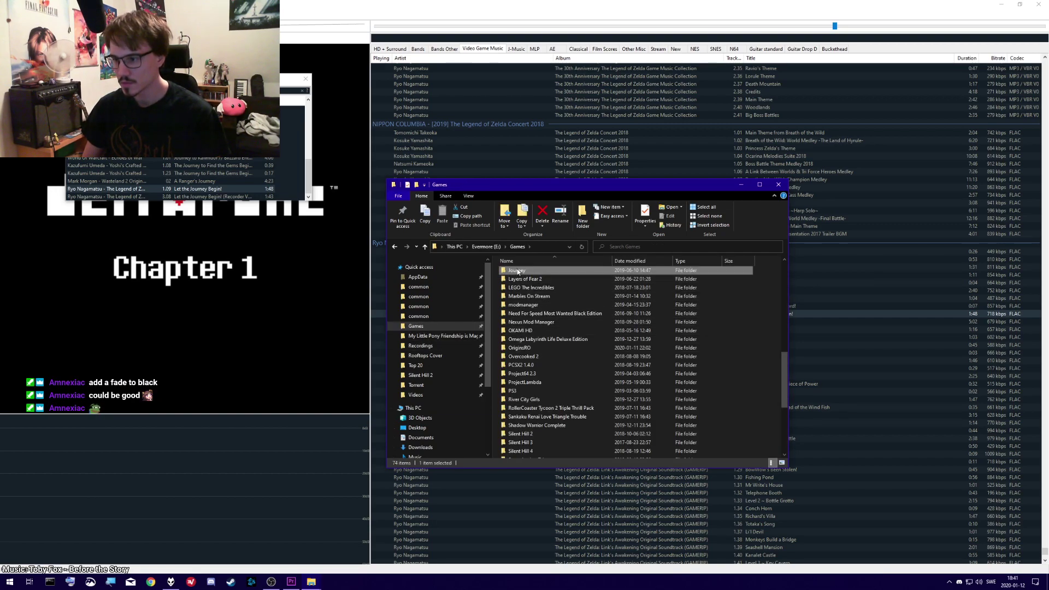
double_click(518, 272)
double_click(530, 281)
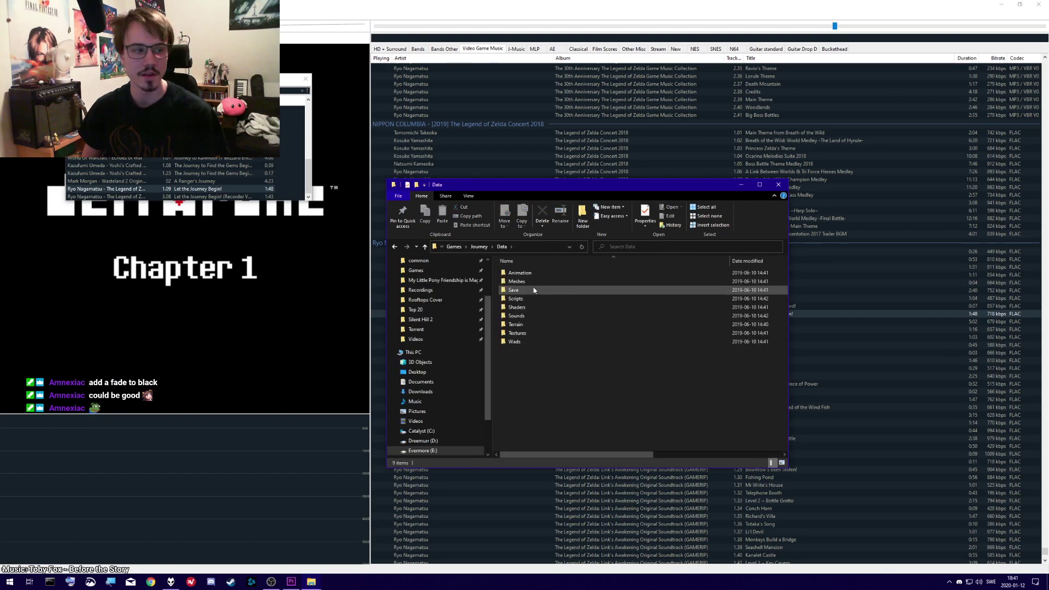
double_click(522, 316)
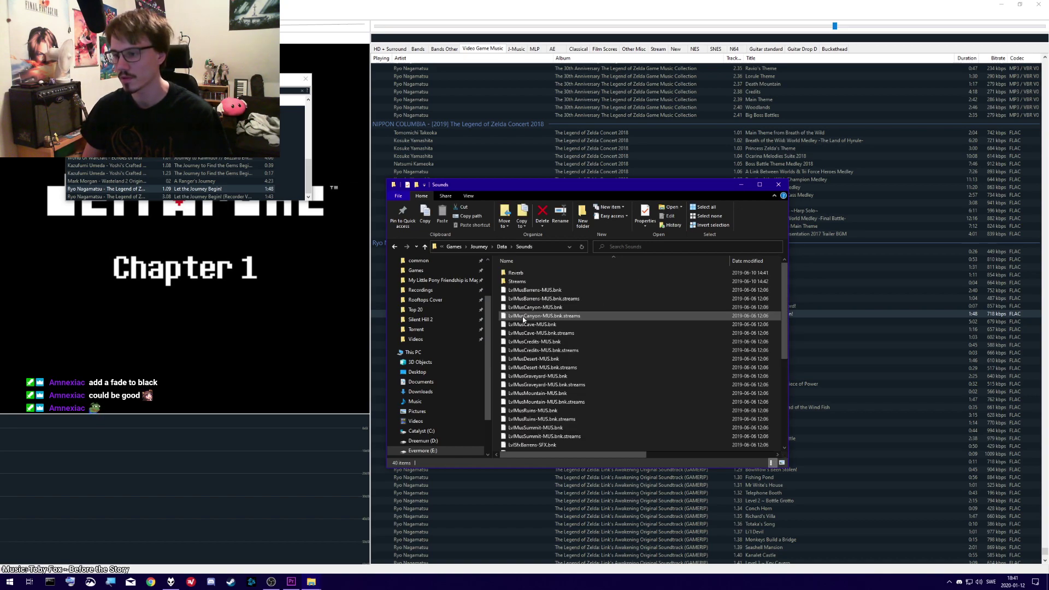
double_click(517, 282)
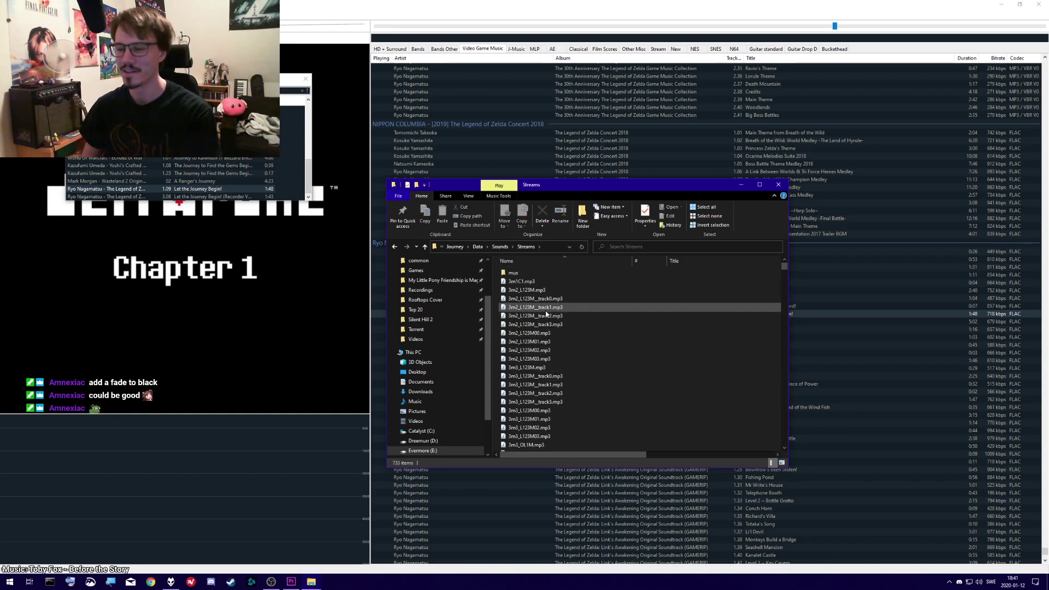
- Examine the audio files in Journey's Streams folder and its mus and temp subfolders, and return to Streams
scroll(563, 353, "down", 10)
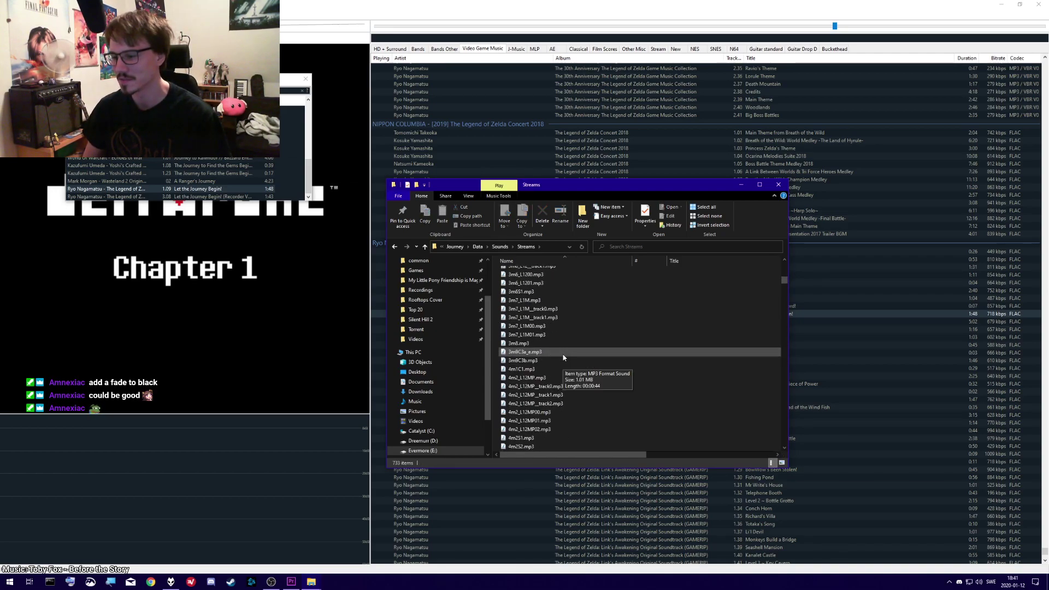
scroll(564, 358, "down", 15)
scroll(568, 383, "up", 10)
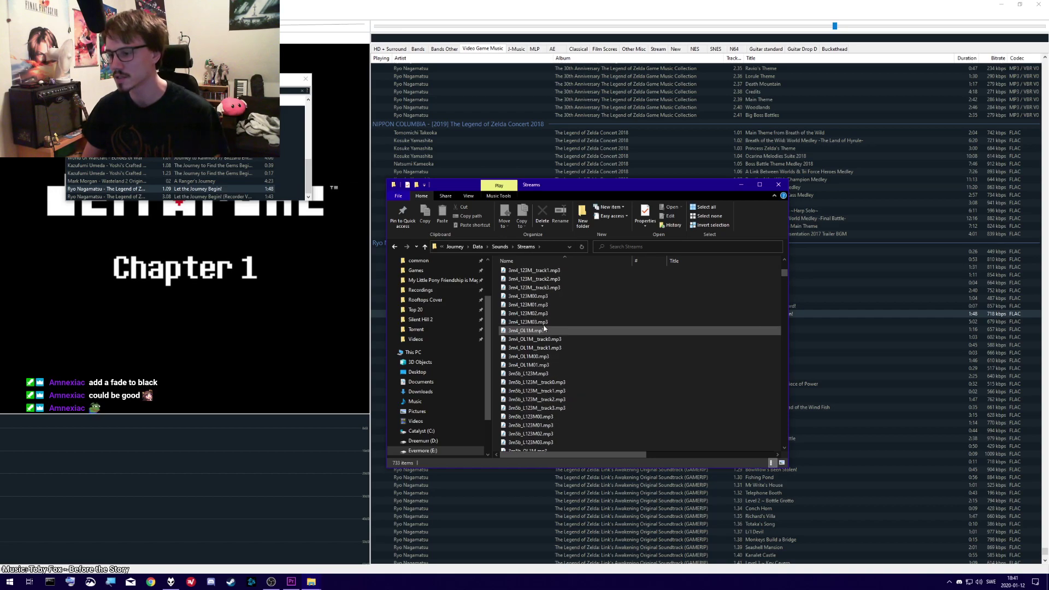
scroll(529, 294, "up", 10)
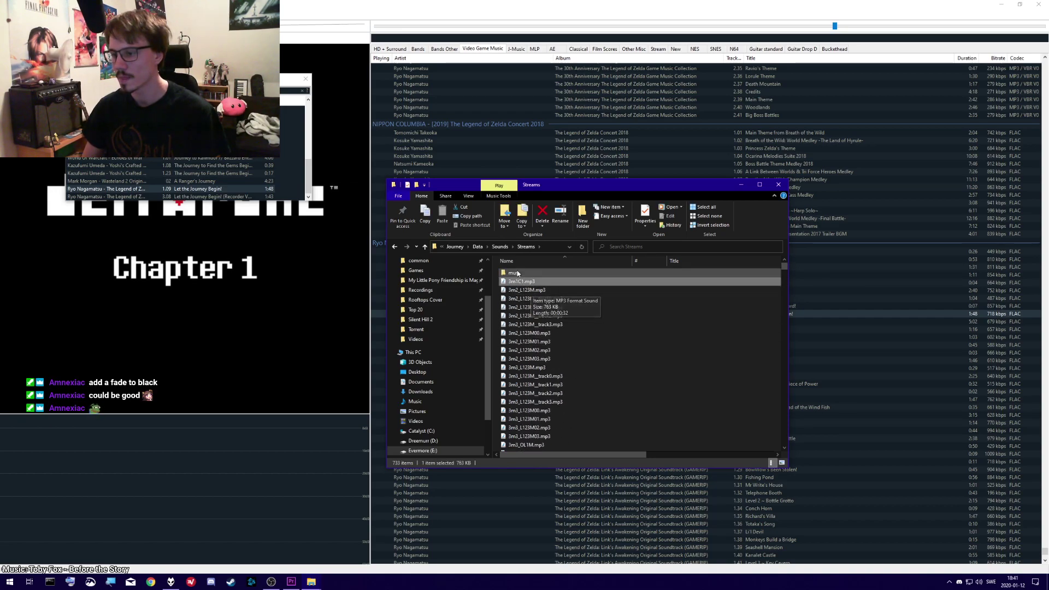
double_click(514, 272)
scroll(547, 356, "down", 15)
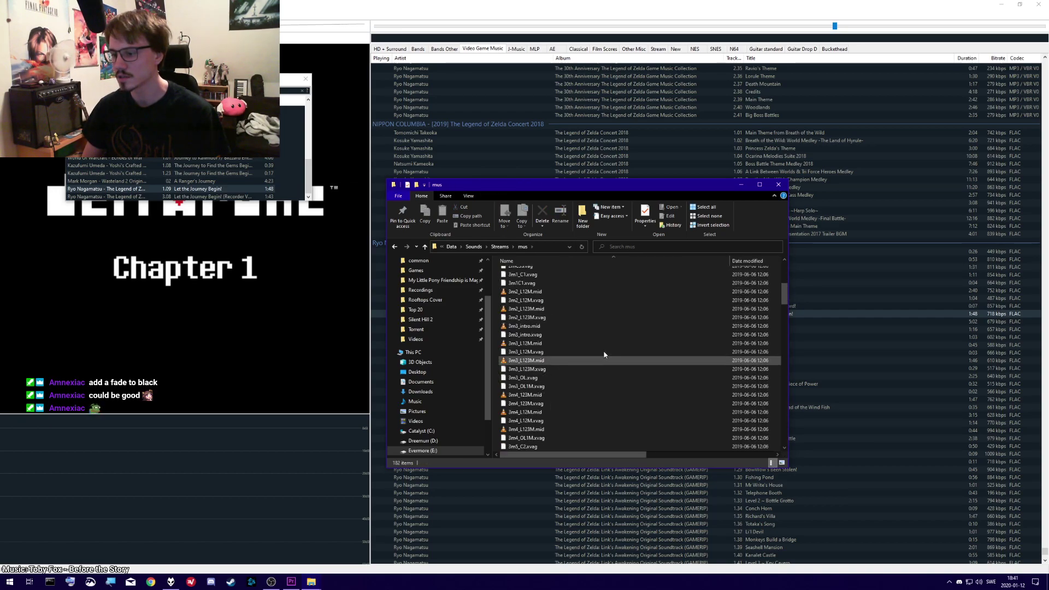
scroll(598, 379, "down", 20)
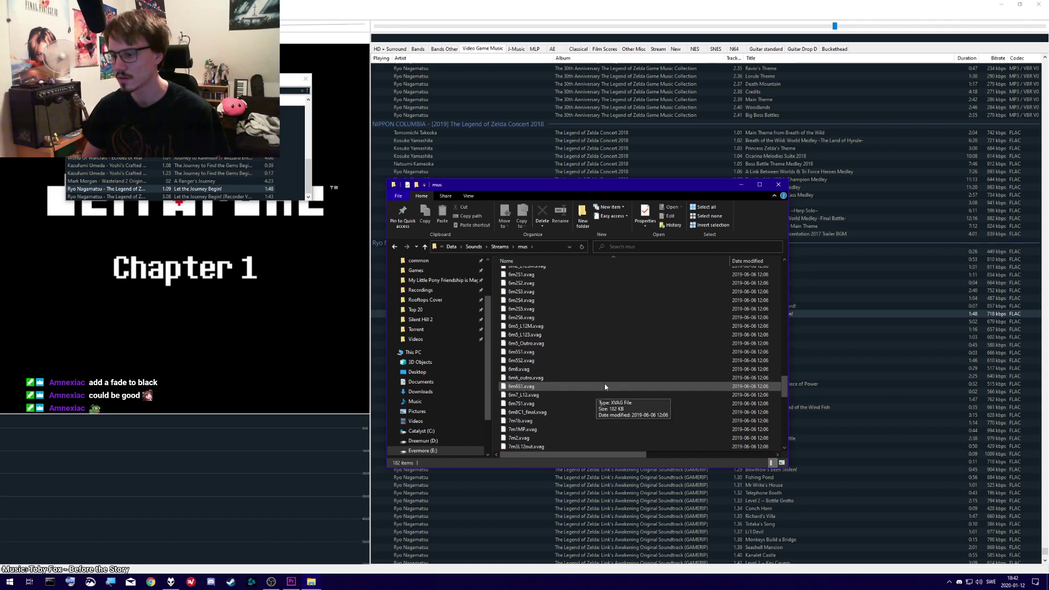
left_click_drag(786, 421, 786, 268)
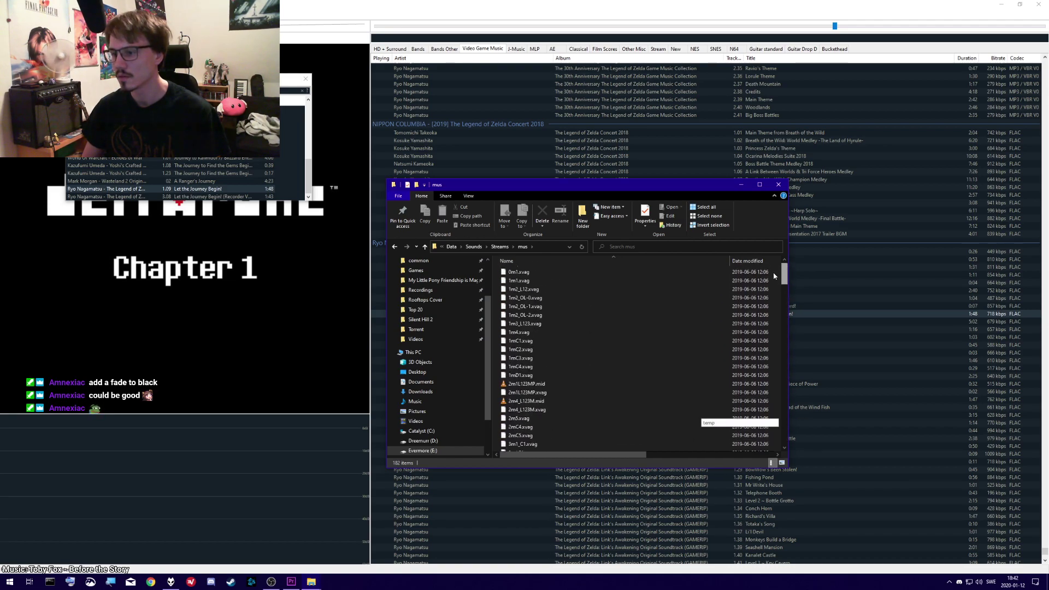
double_click(520, 273)
key("BackSpace")
key("BackSpace")
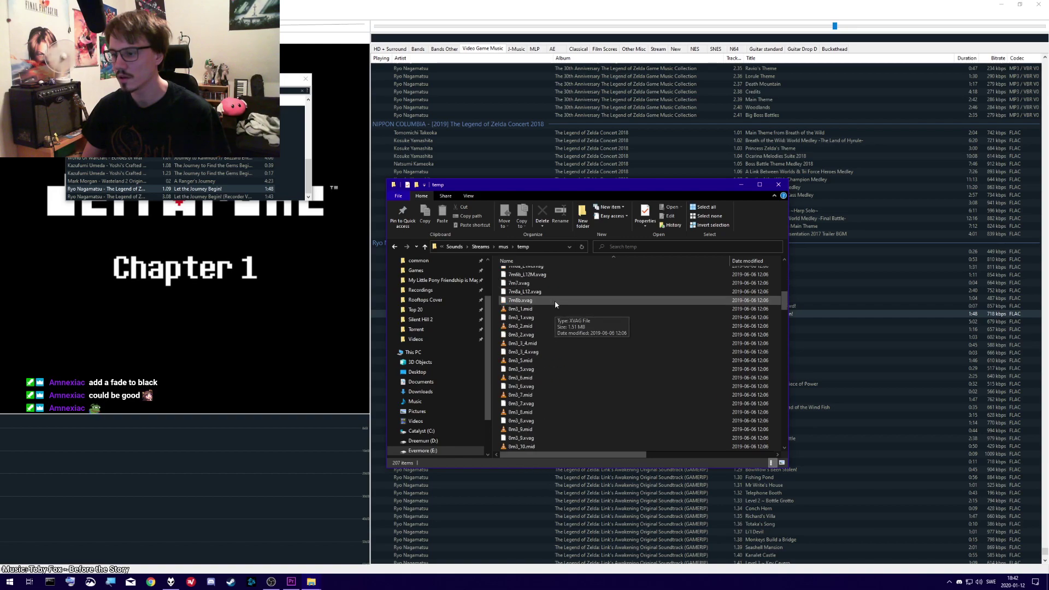
- Select the MP3 files in Streams from 3m1C1.mp3 through 20071029_ed.mp3
scroll(541, 328, "down", 15)
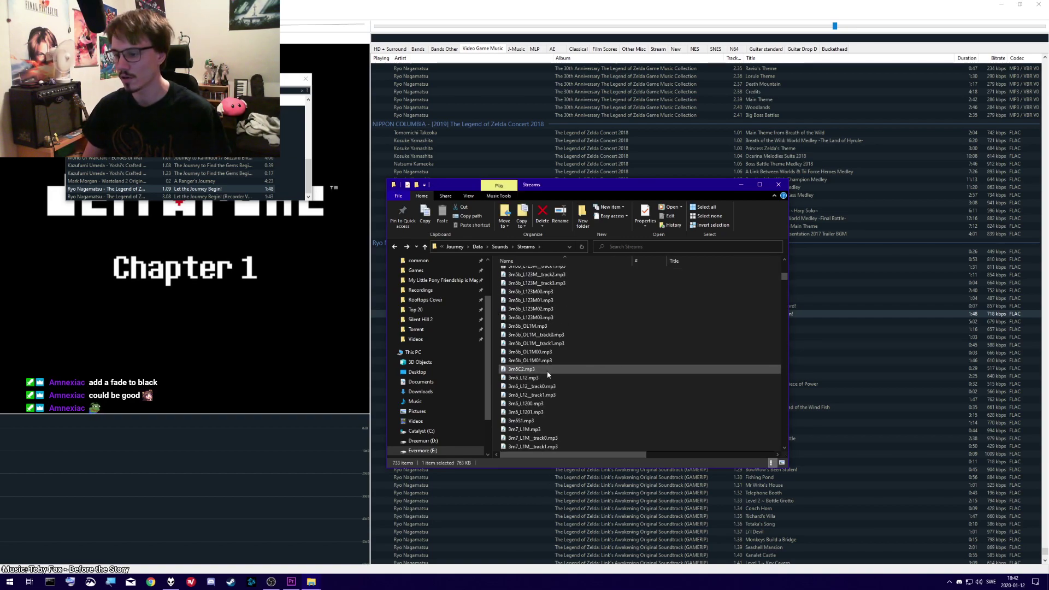
left_click(550, 370)
scroll(546, 372, "down", 4)
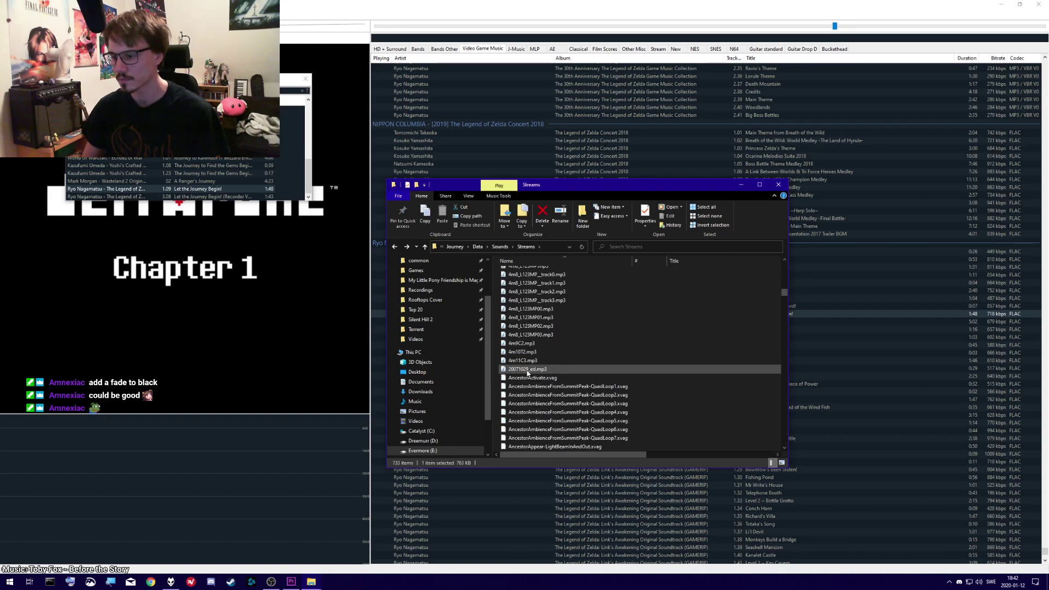
left_click(528, 370, "shift")
left_click_drag(528, 370, 574, 290)
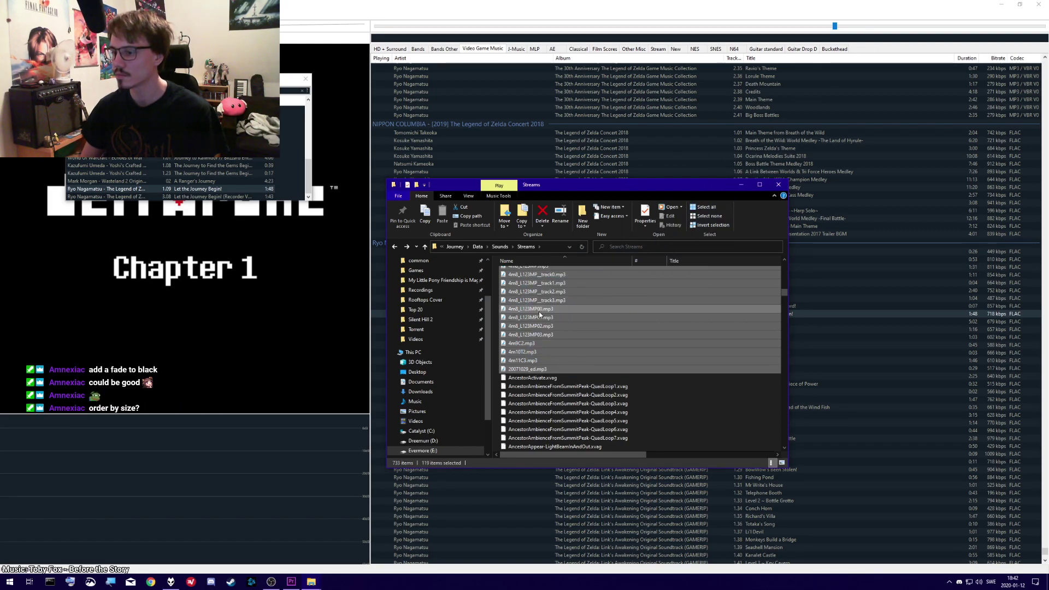
- Switch to the music player, create a new playlist and add Journey's Streams folder to it
left_click(552, 250)
double_click(860, 51)
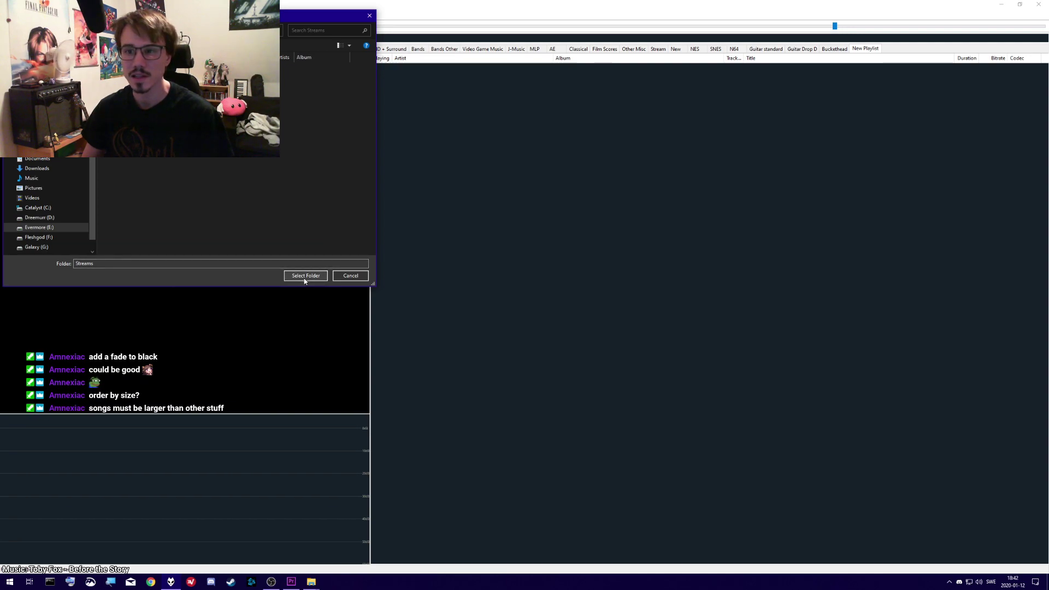
left_click(306, 276)
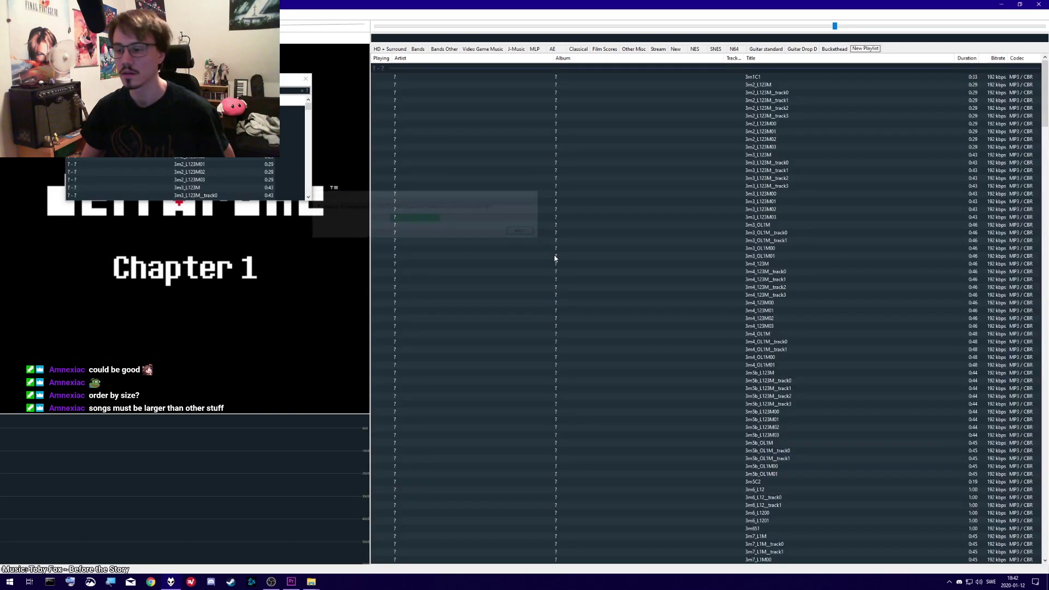
- Sort the new playlist by duration with the longest tracks first and select Journey-summit
left_click(831, 184)
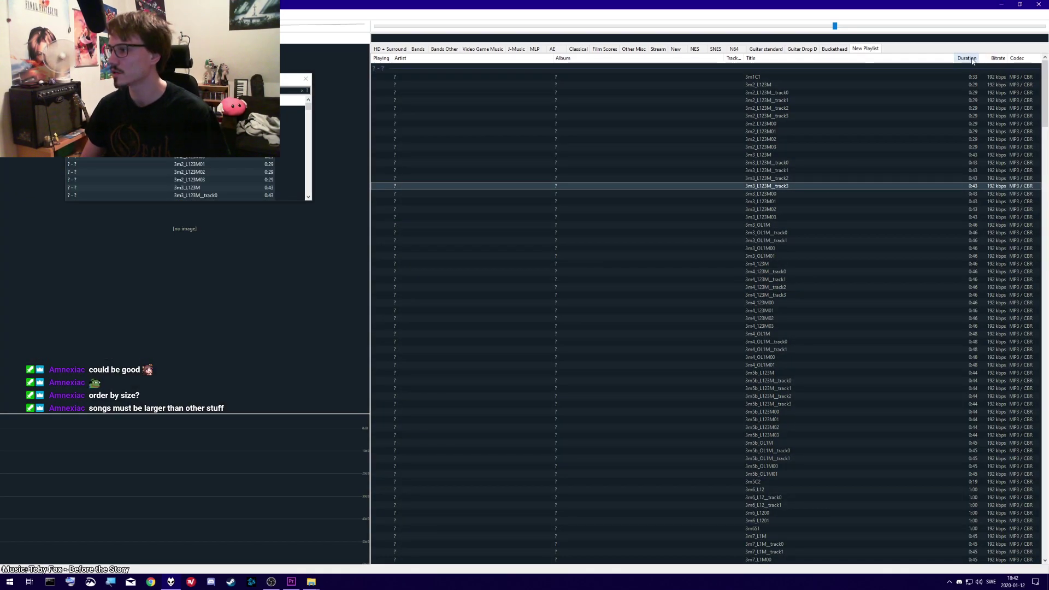
left_click(967, 58)
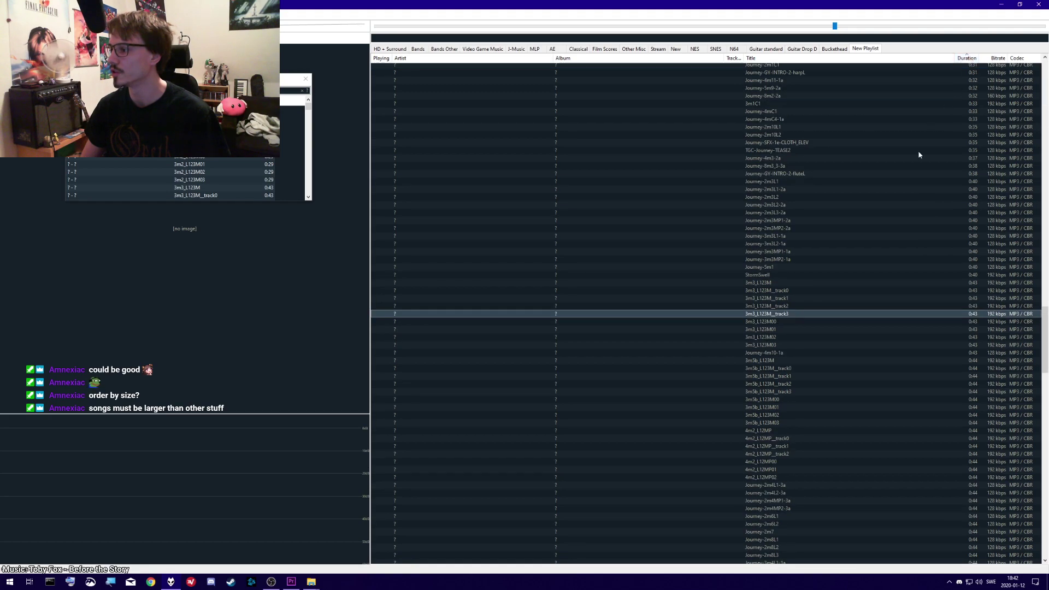
left_click(967, 58)
scroll(829, 207, "up", 20)
left_click(787, 79)
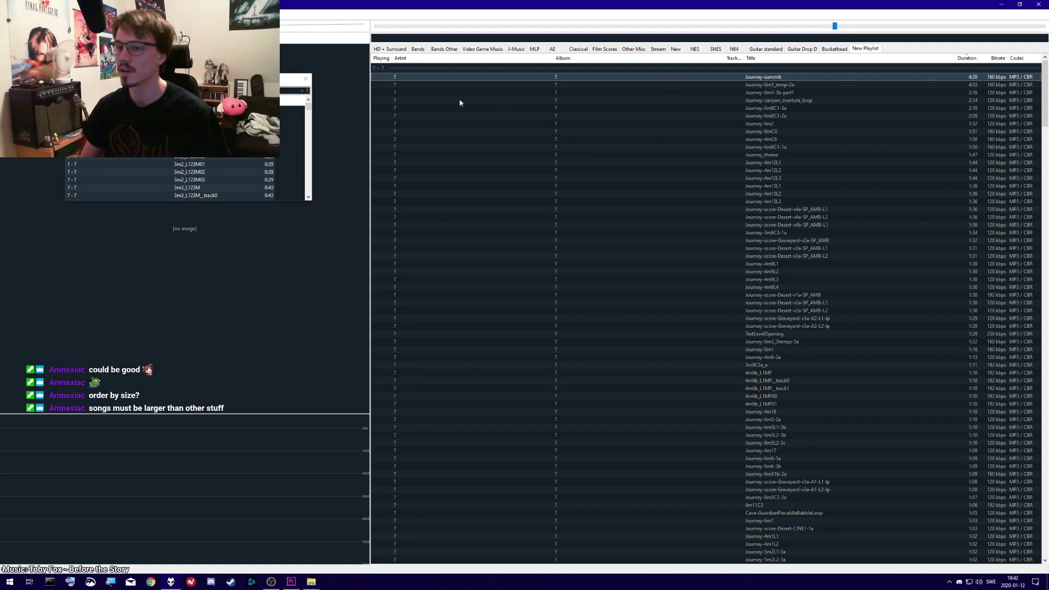
- Play Journey-summit and listen to samples at several successive points of the track
left_click(299, 82)
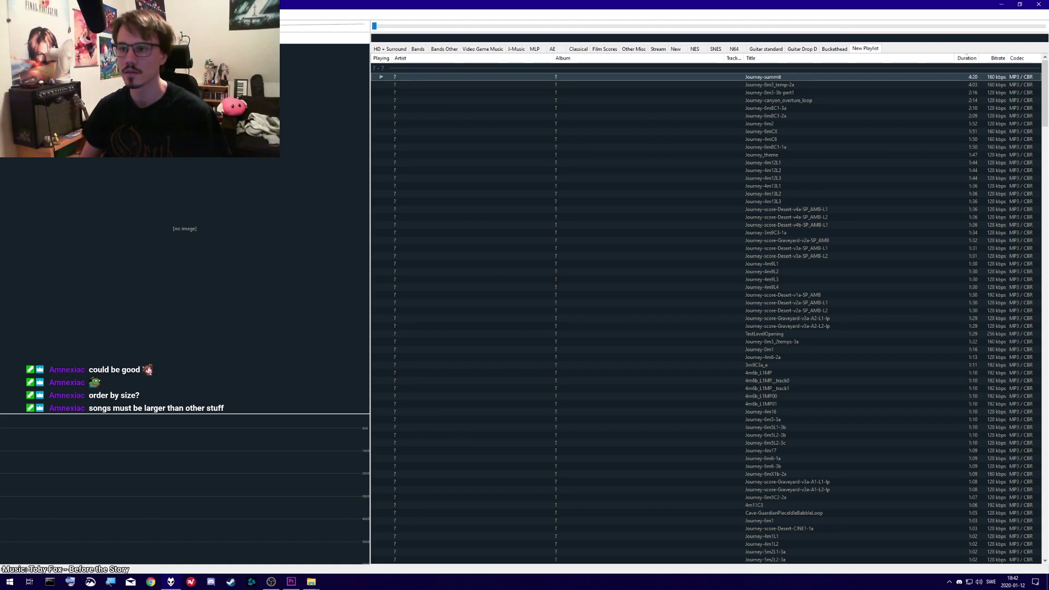
left_click(429, 27)
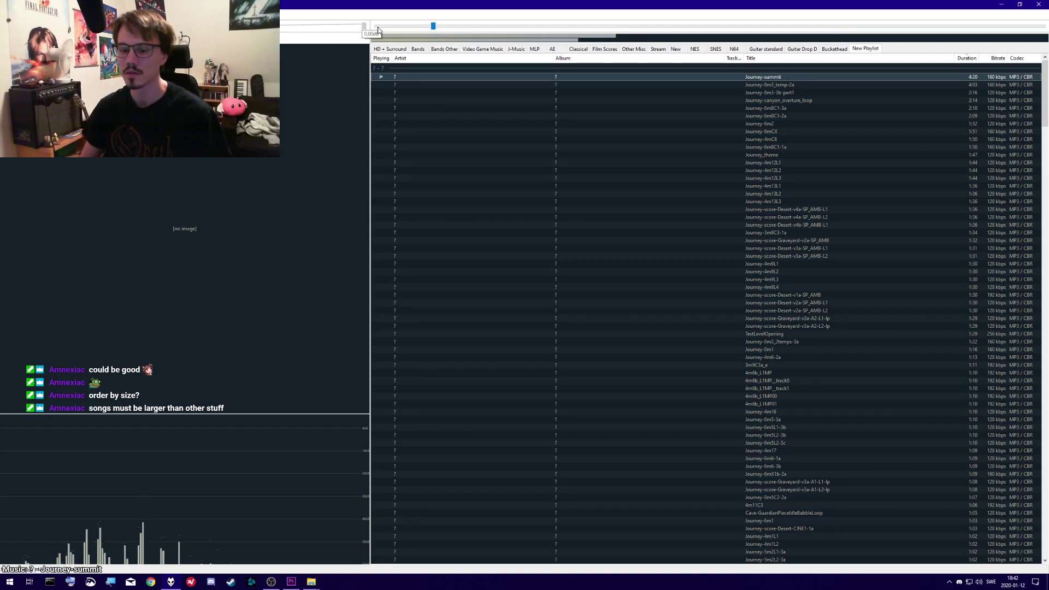
left_click_drag(436, 33, 574, 27)
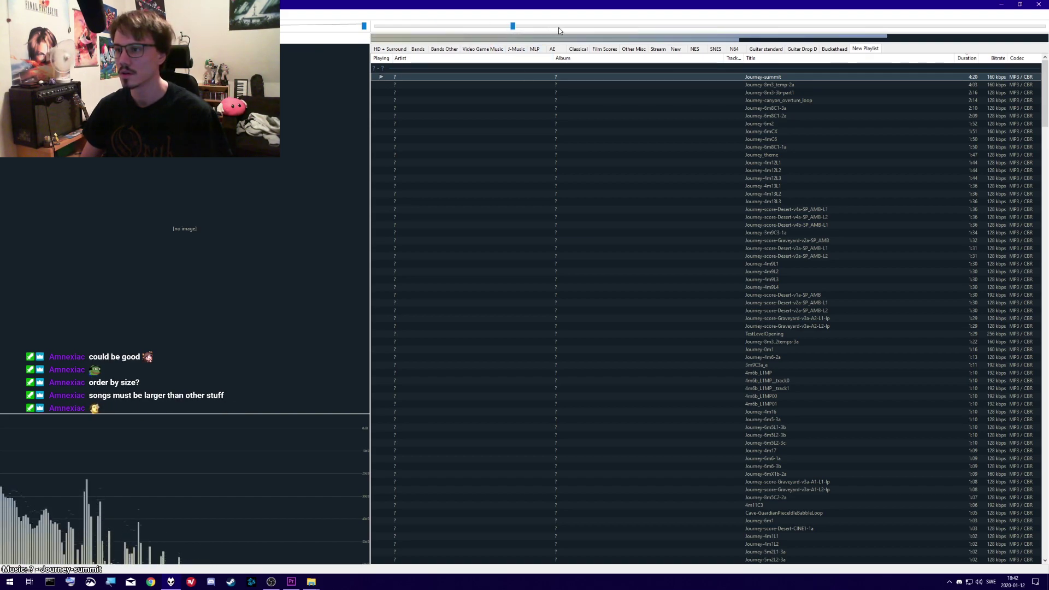
left_click(619, 27)
left_click(673, 26)
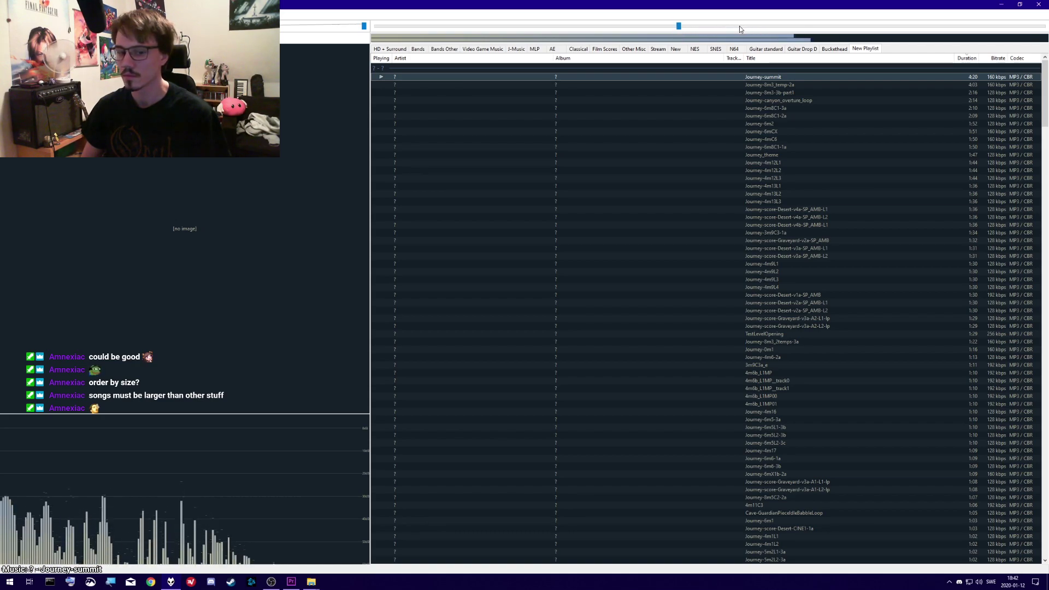
left_click(743, 25)
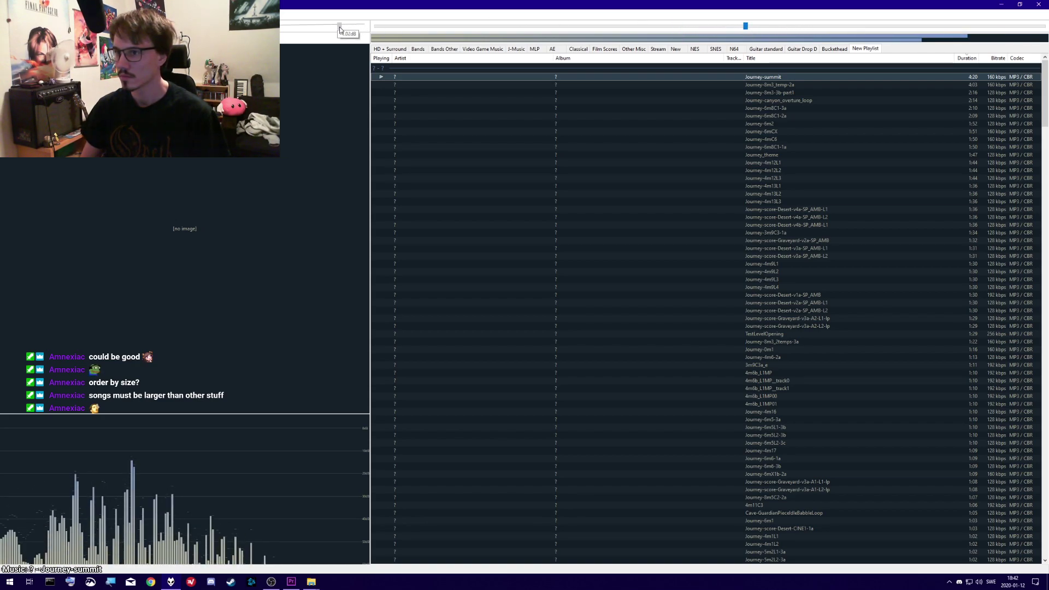
- Play Journey-8m3_temp-2a and skip ahead through it to sample the music
double_click(773, 85)
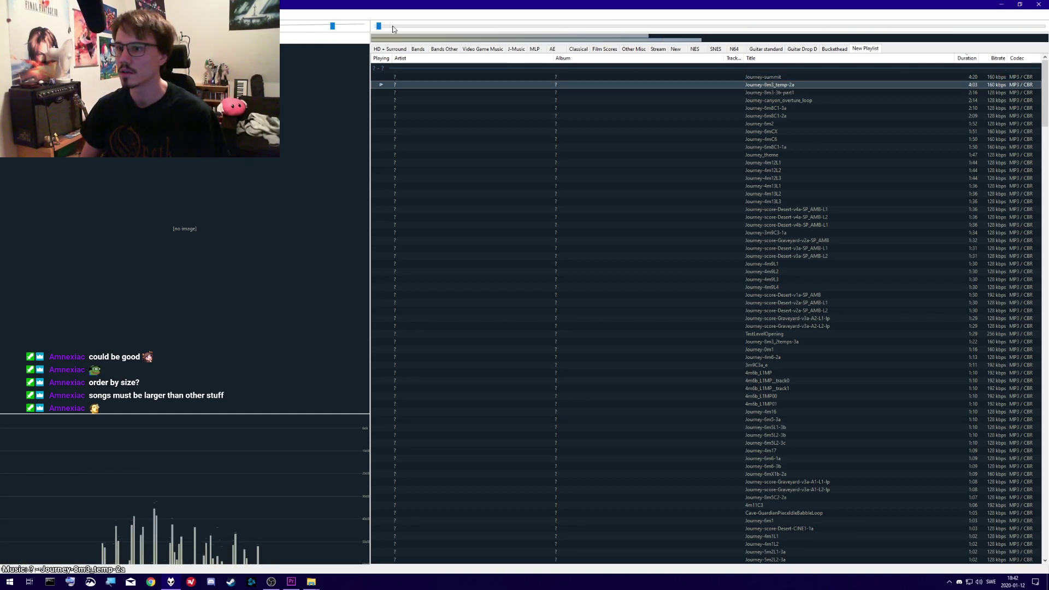
left_click(460, 25)
left_click(605, 25)
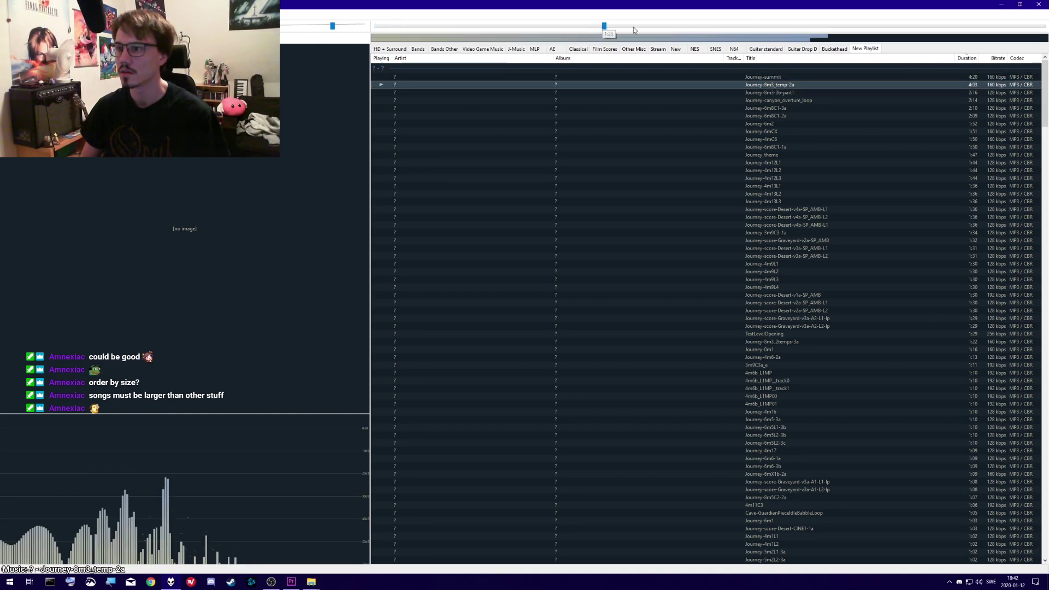
- Sample the third-longest track by skipping ahead in it, and start playing Journey-canyon_overture_loop
double_click(773, 92)
left_click_drag(392, 25, 645, 26)
double_click(767, 101)
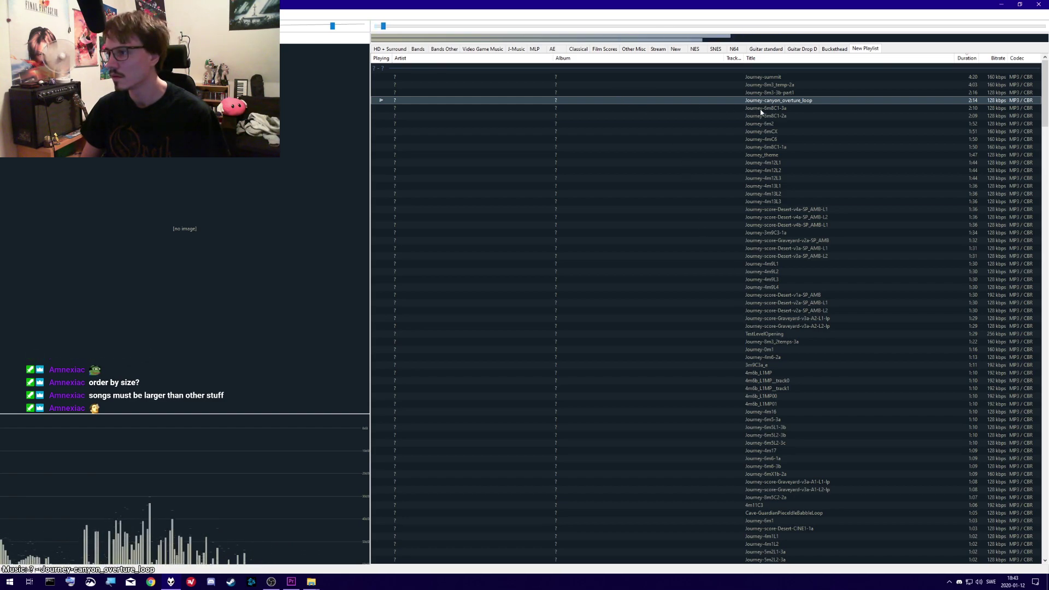
- Sample Journey-6m8C1-3a partway through and start playing Journey-6m8C1-2a
double_click(765, 108)
left_click_drag(380, 26, 496, 28)
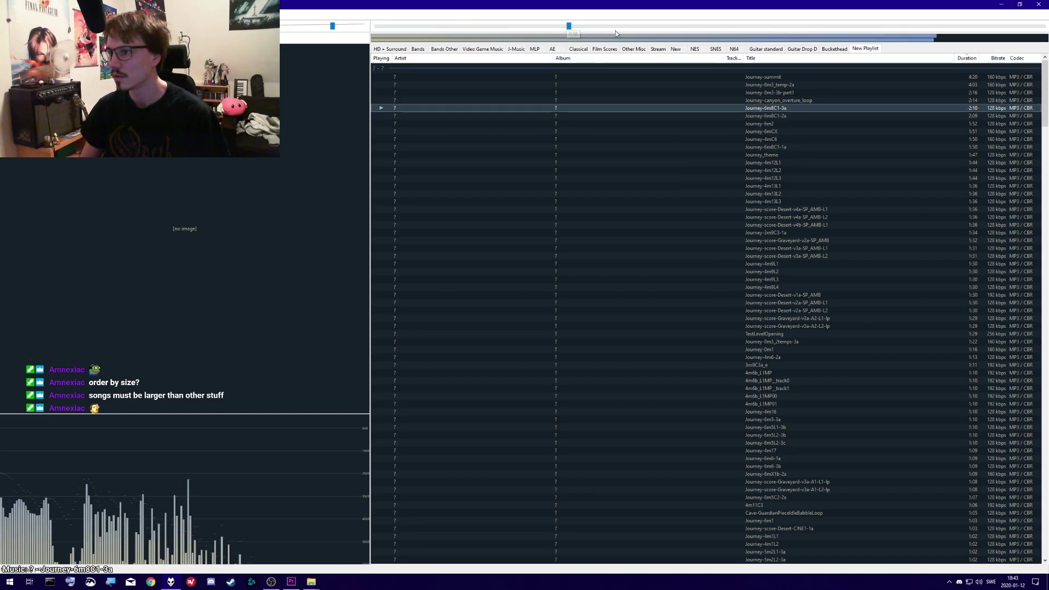
double_click(768, 117)
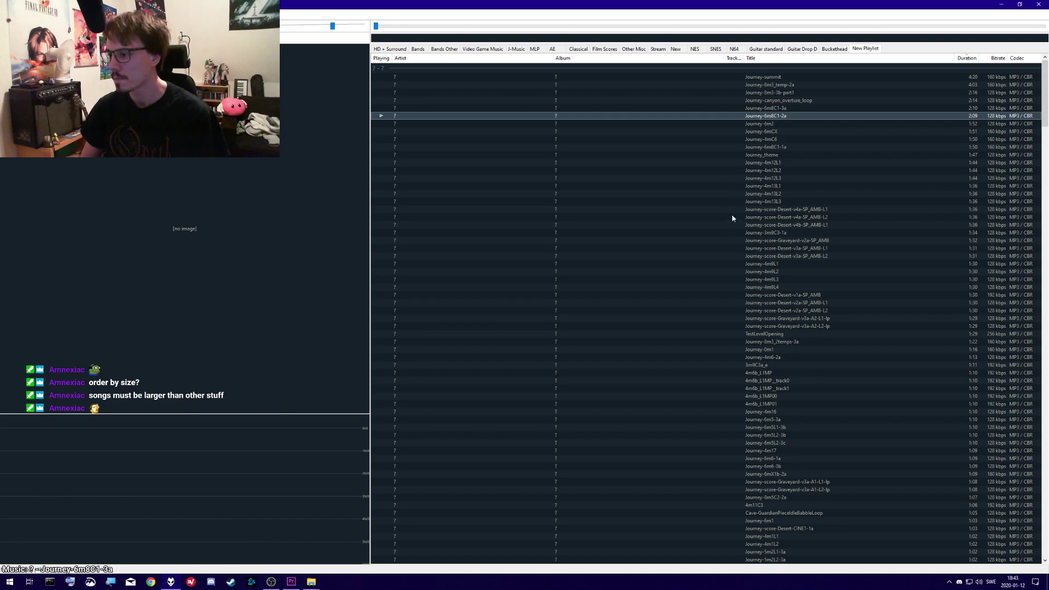
- Play Journey-0m1 from the playlist and skip ahead to sample the music around its middle
double_click(759, 358)
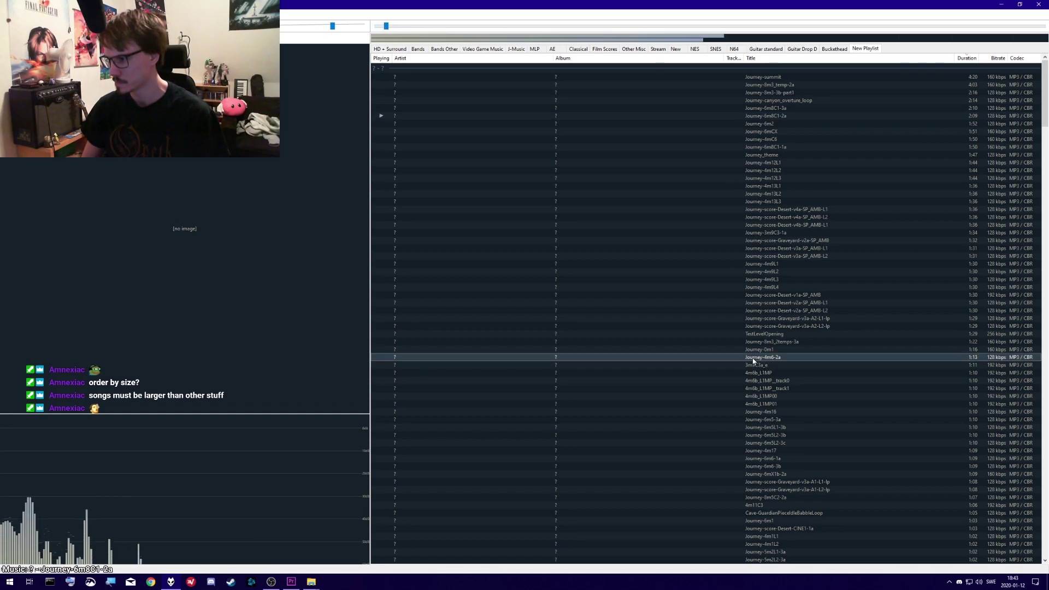
left_click(762, 350)
double_click(762, 350)
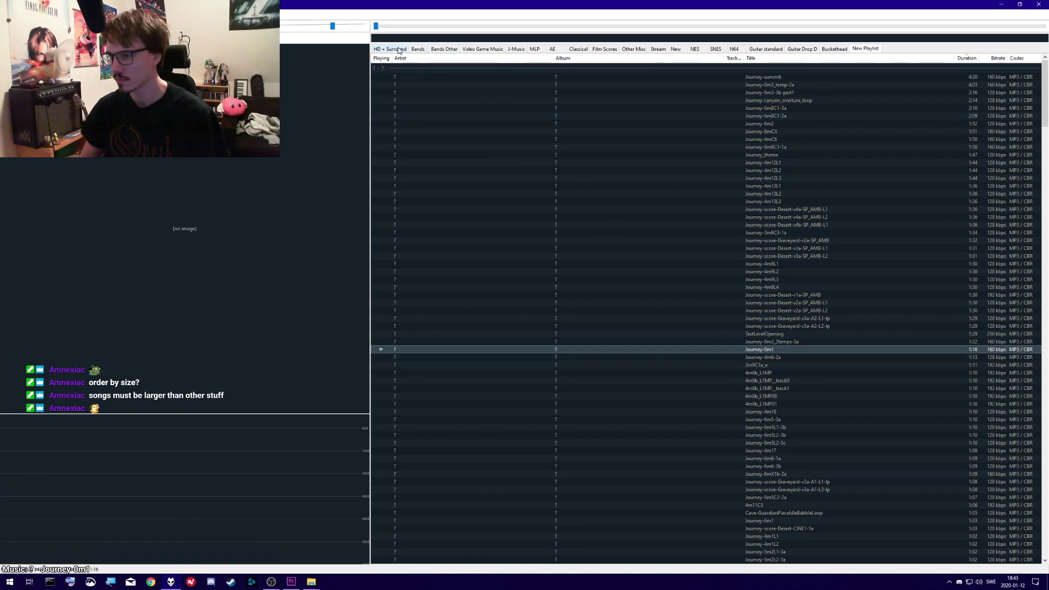
left_click_drag(469, 30, 718, 30)
- Look through the playlist for the main theme and play Journey_theme with the playback volume at 0.00 dB
scroll(716, 344, "down", 5)
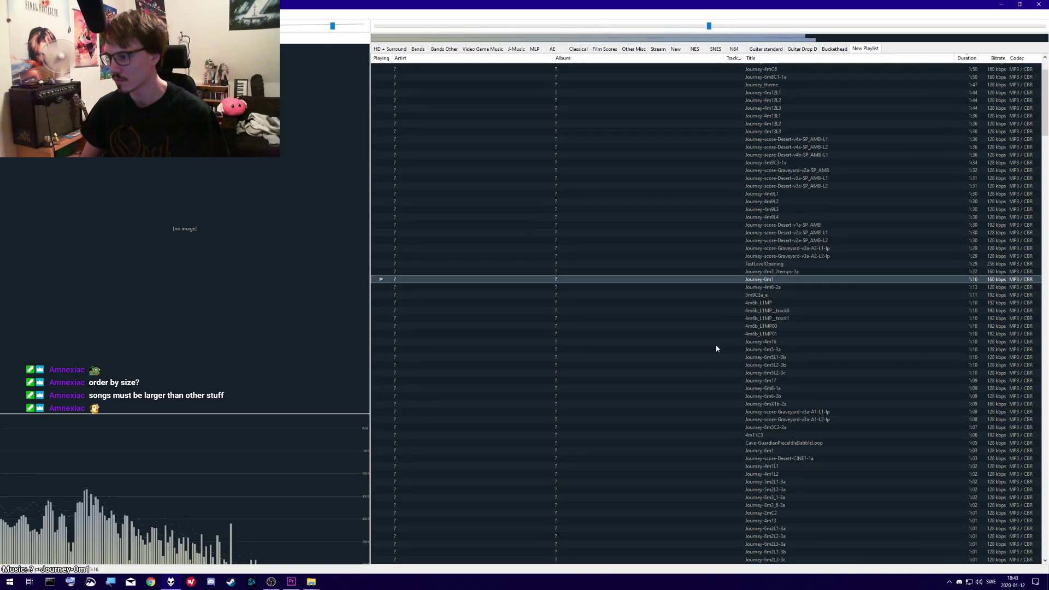
scroll(727, 397, "down", 4)
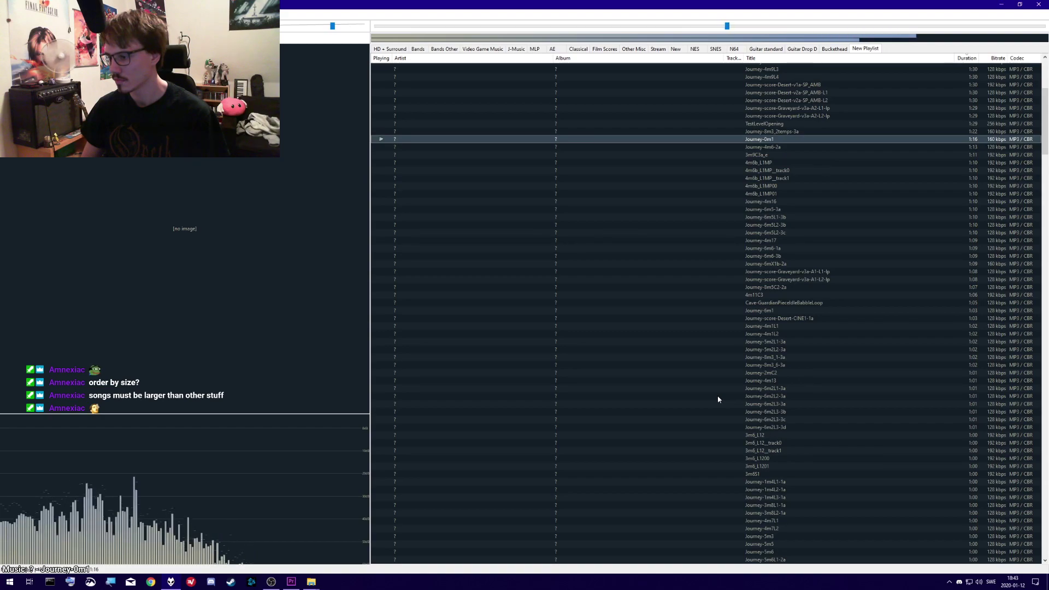
scroll(716, 399, "down", 3)
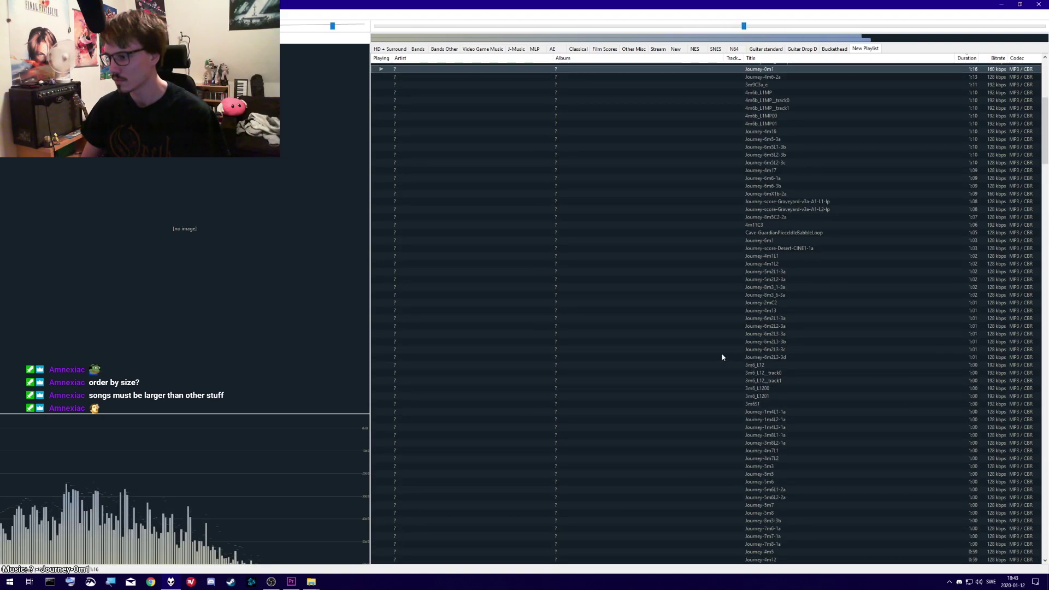
scroll(689, 365, "down", 17)
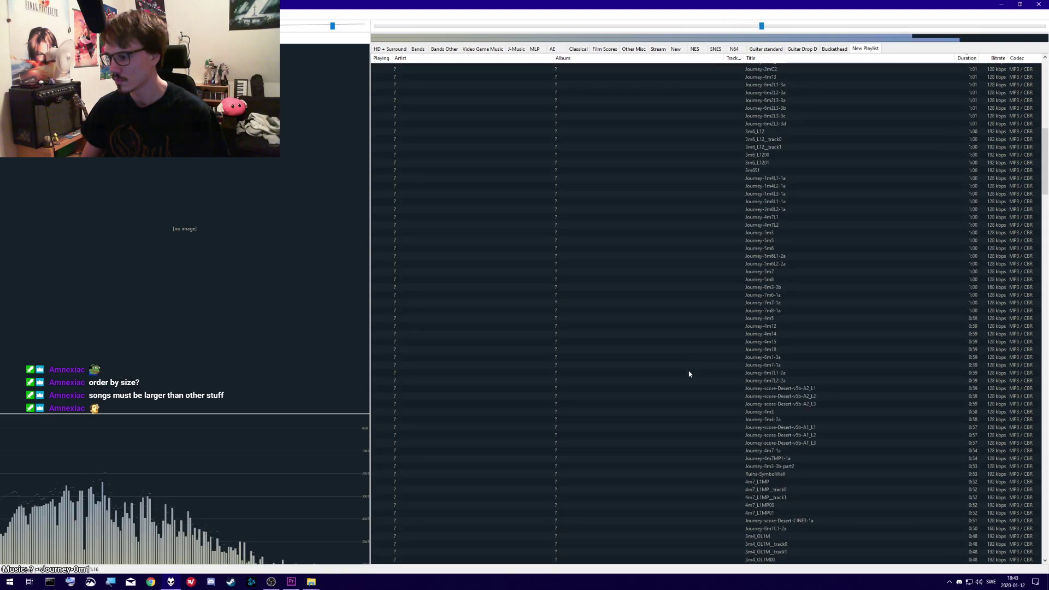
scroll(642, 310, "up", 20)
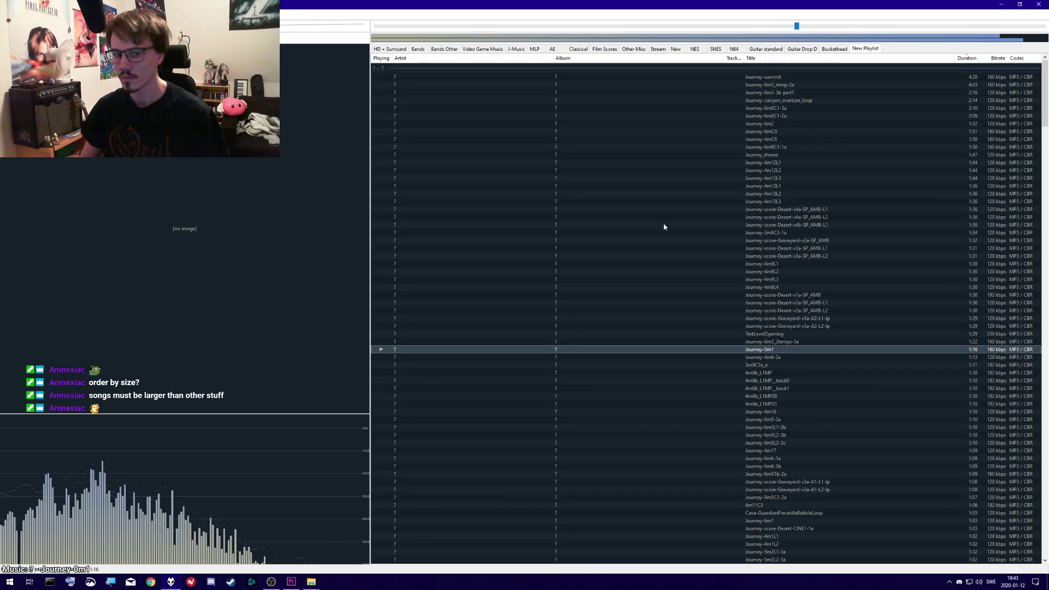
double_click(770, 156)
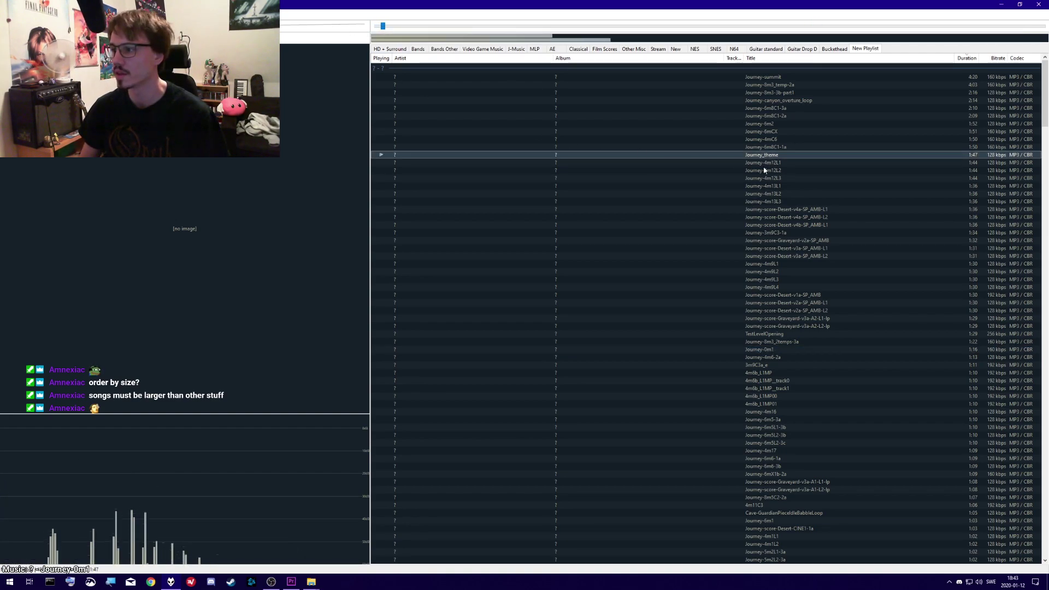
left_click(364, 29)
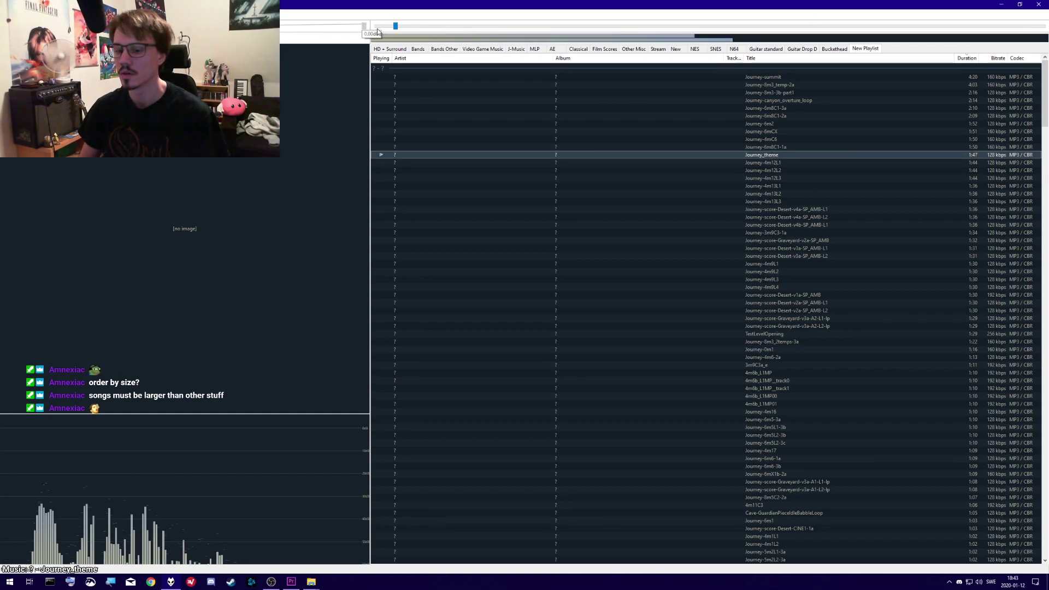
- Switch to Premiere Pro and import the Journey_theme track from the playlist into the project's Video bin
double_click(752, 155)
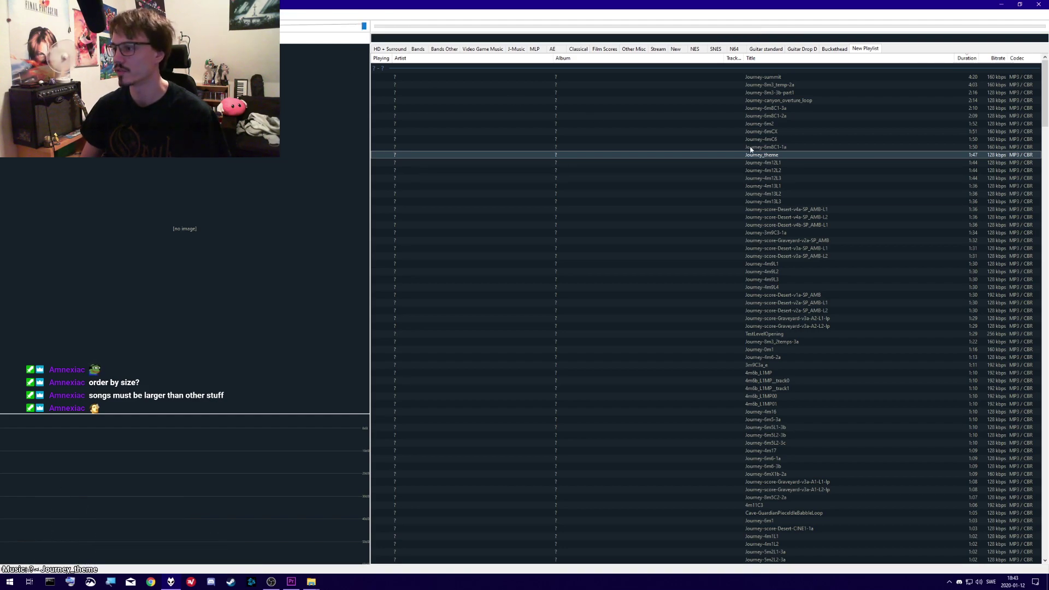
left_click(291, 582)
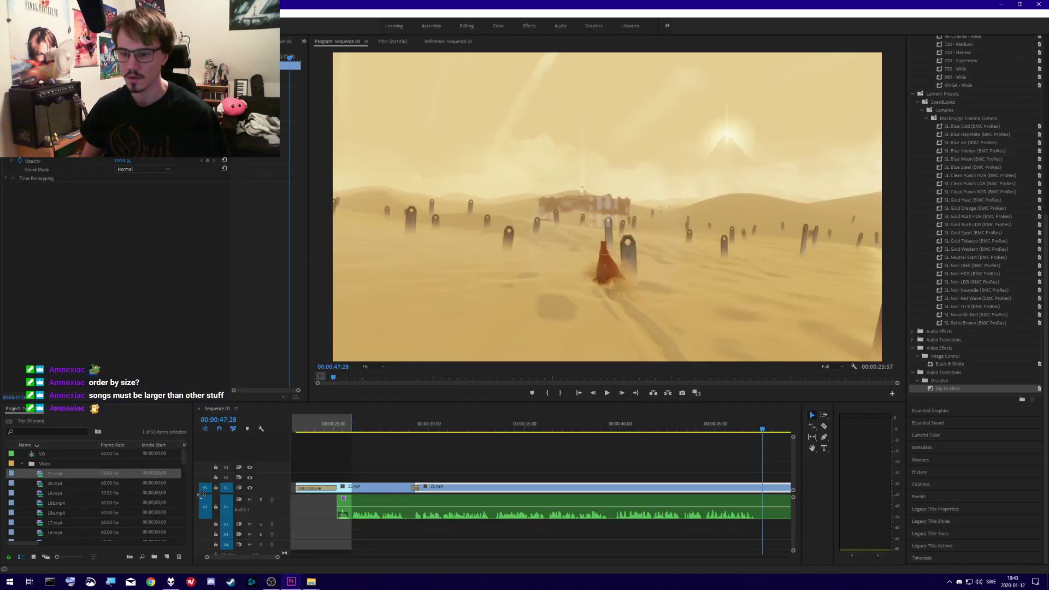
left_click_drag(69, 463, 70, 462)
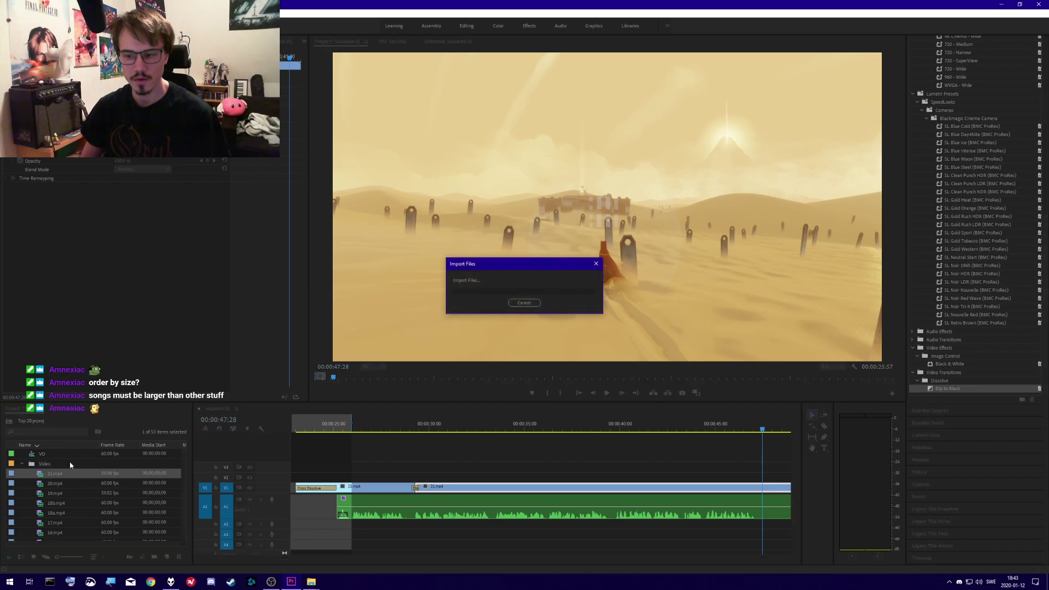
- Collapse the Video and Audio bins and create a new top-level bin named Music
left_click(21, 466)
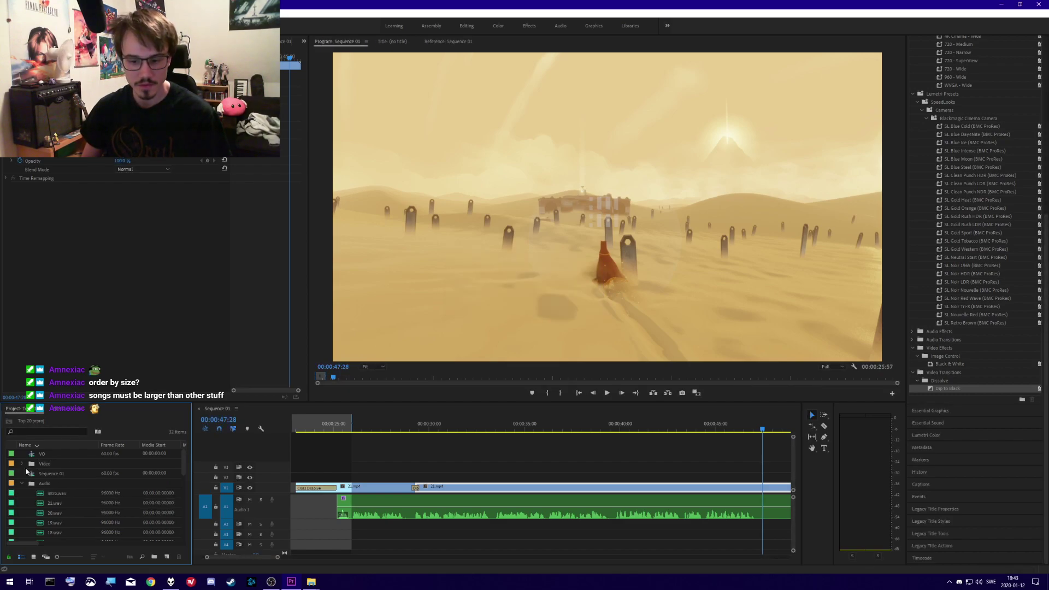
left_click(22, 484)
right_click(41, 499)
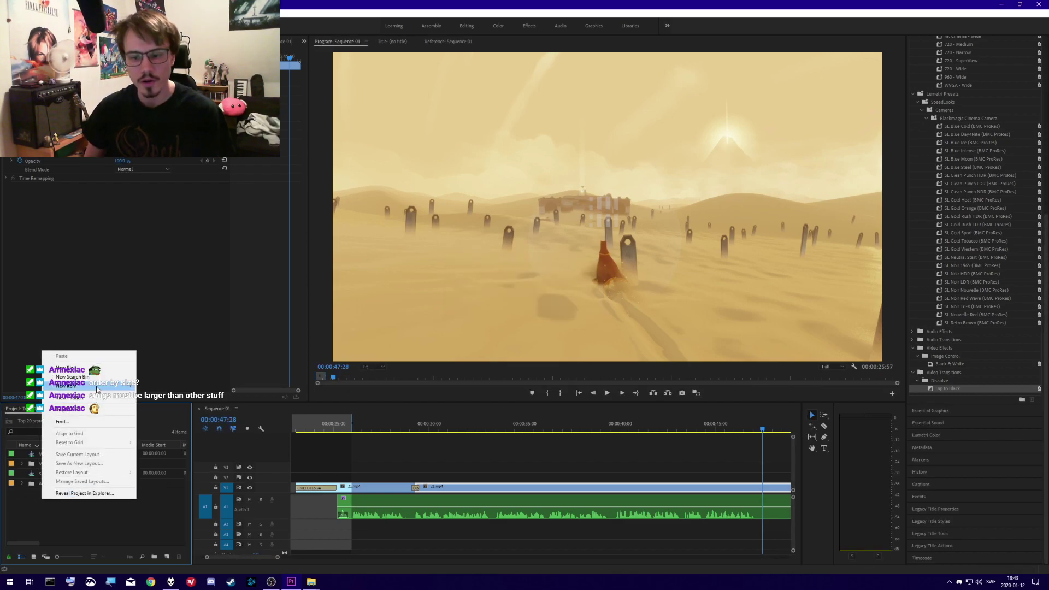
mouse_move(109, 386)
left_click(65, 368)
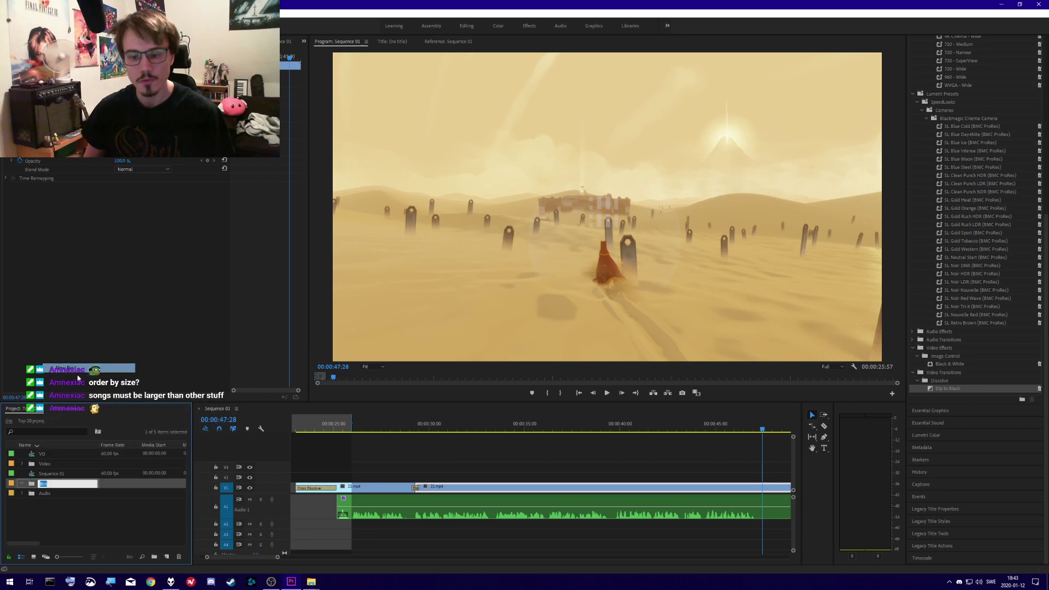
type("Music")
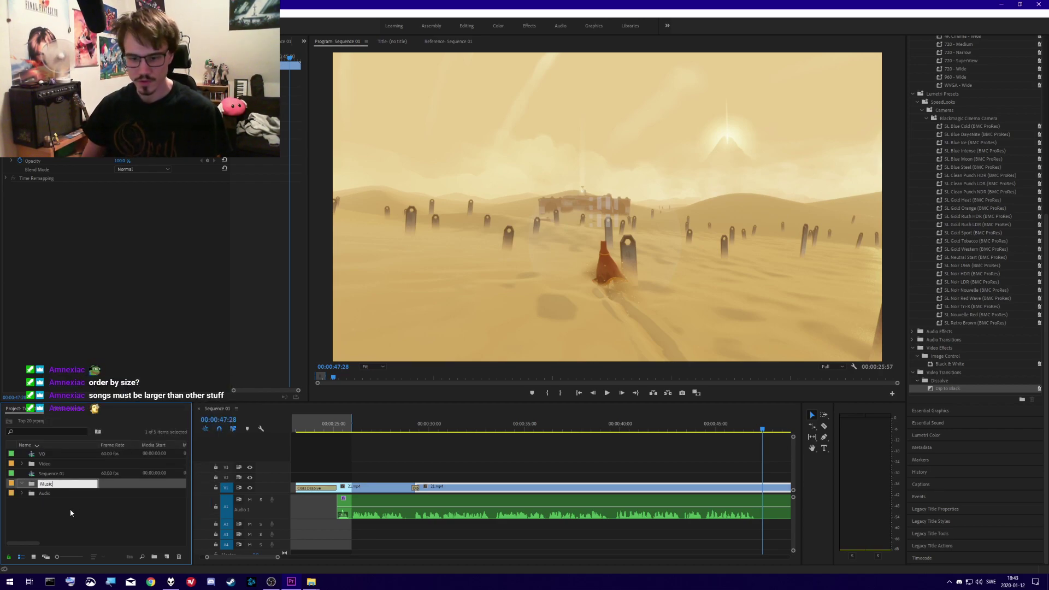
key("Return")
- Move Journey_theme.mp3 from the Video bin into the Music bin and place it on track A2, starting at about 00:00:22:30
left_click(22, 464)
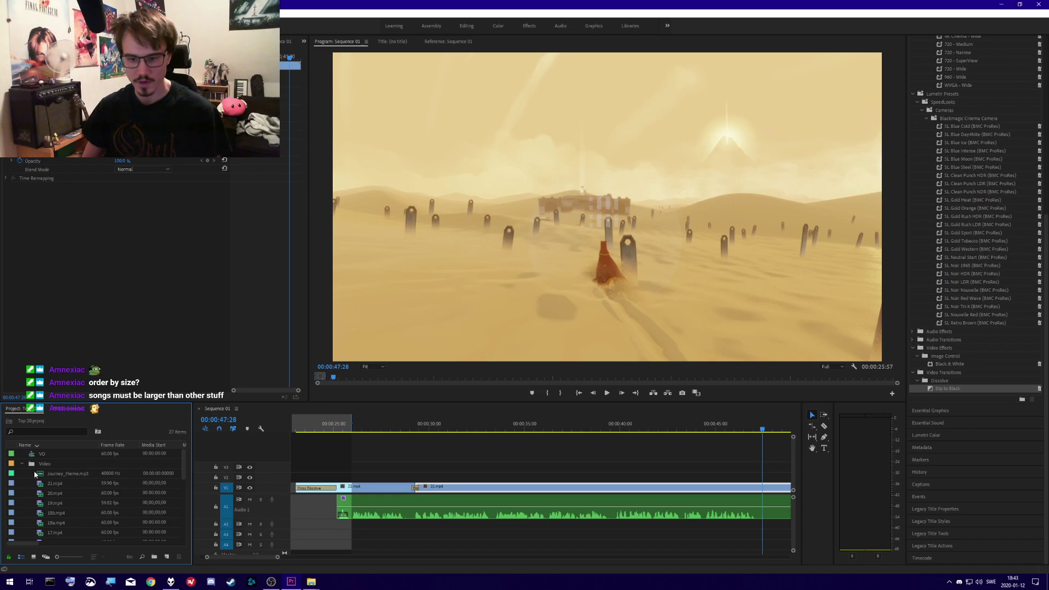
left_click_drag(35, 475, 51, 479)
left_click_drag(62, 546, 484, 530)
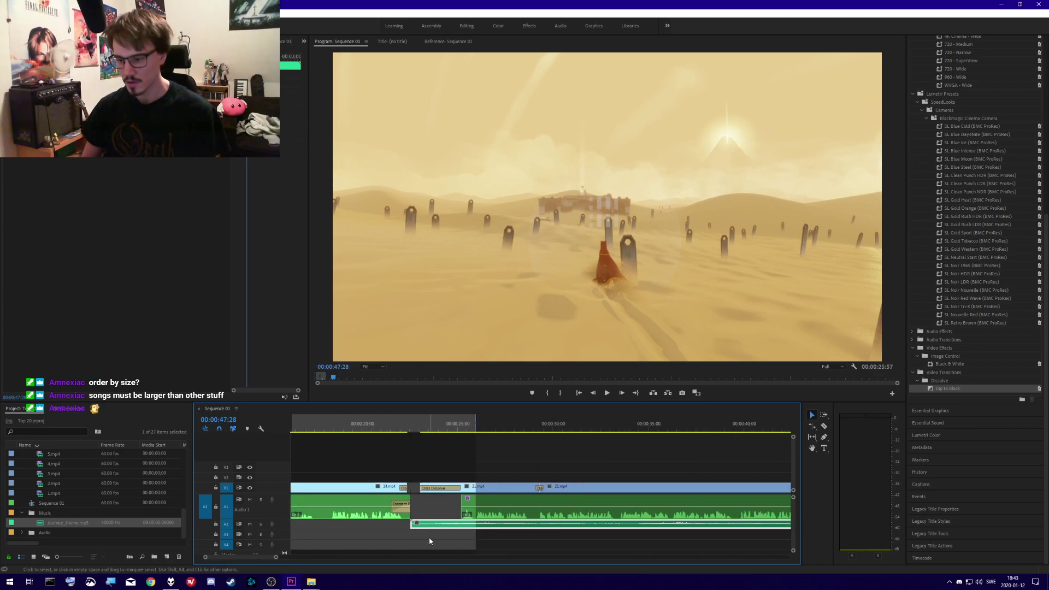
- Apply the default audio transition to the start of the music clip on A2 and play back the fade-in
left_click(421, 430)
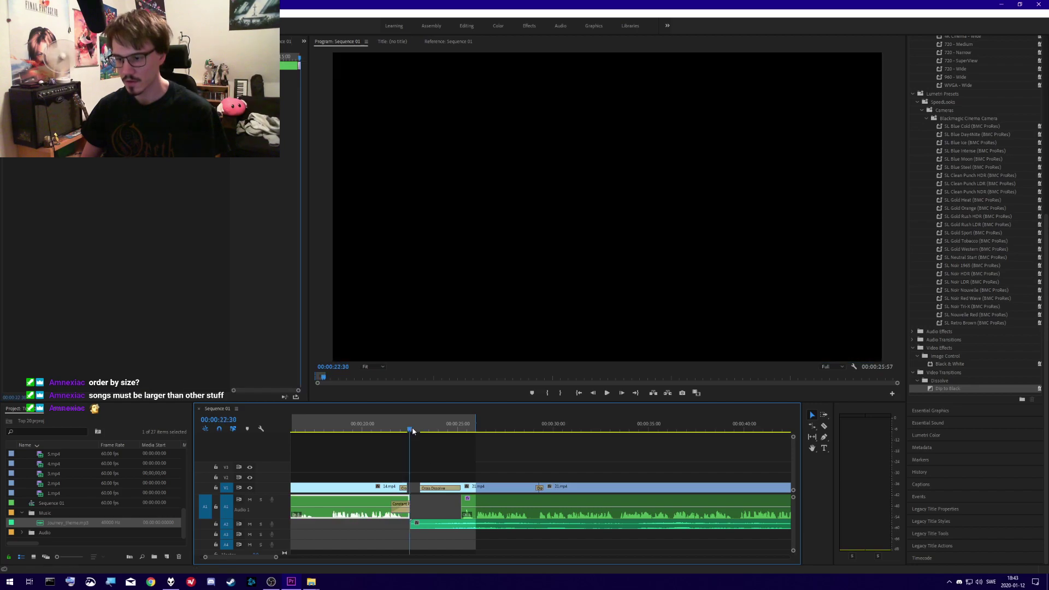
left_click_drag(417, 430, 410, 431)
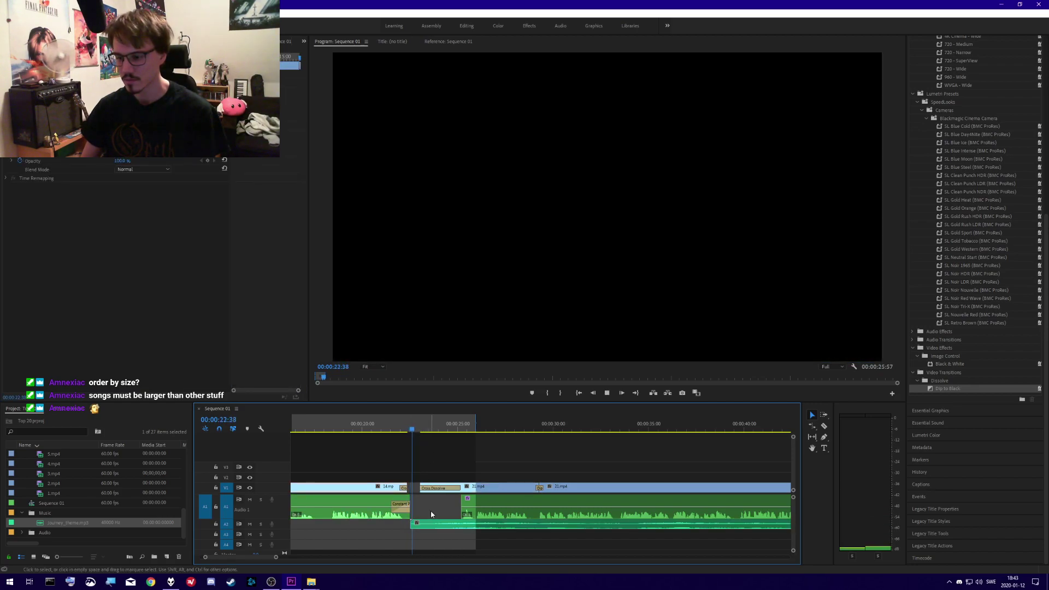
right_click(414, 530)
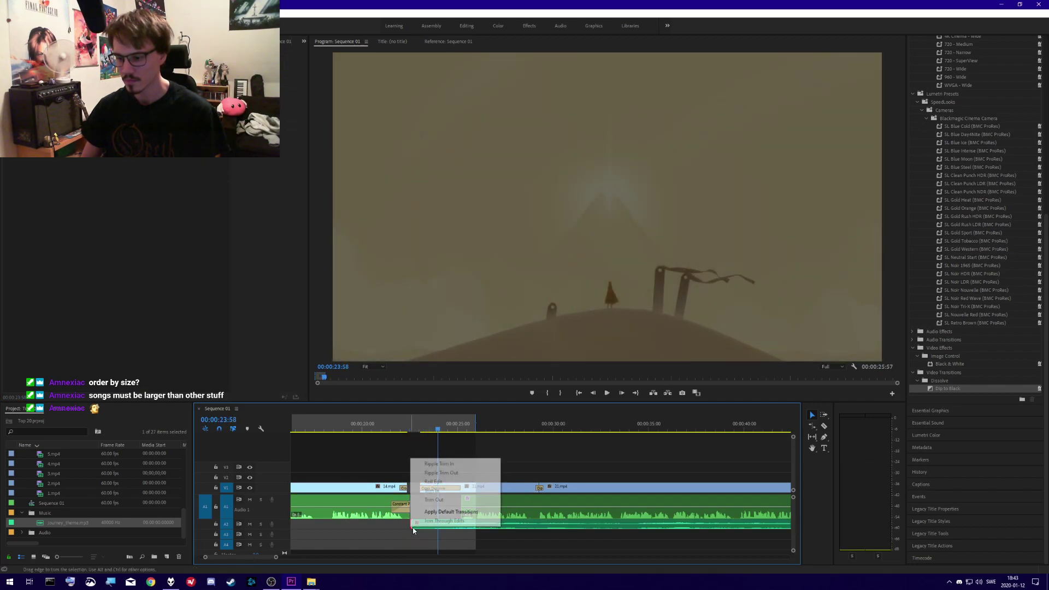
left_click(432, 514)
left_click(410, 433)
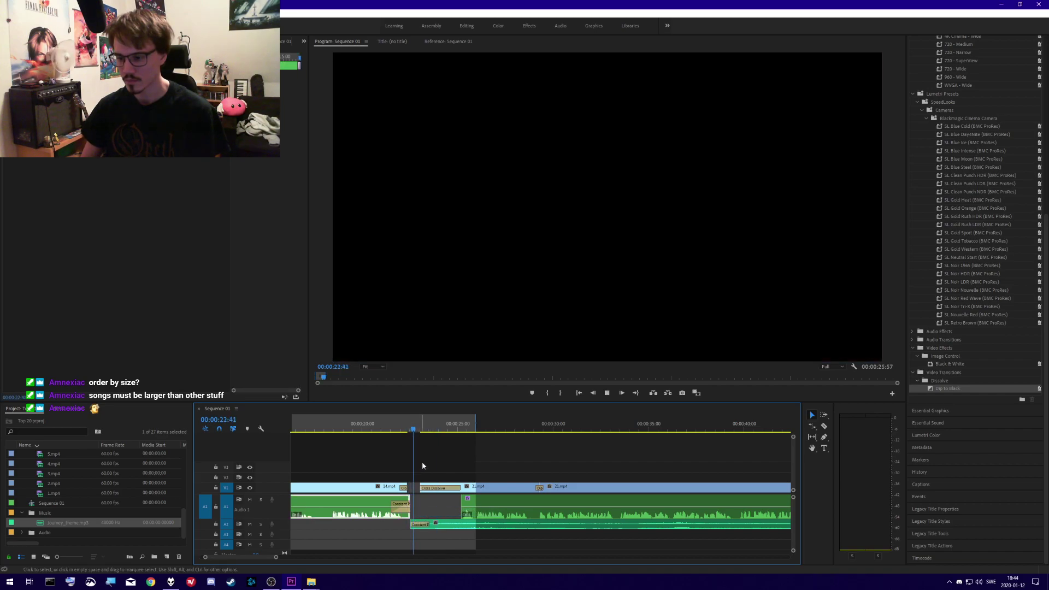
key("space")
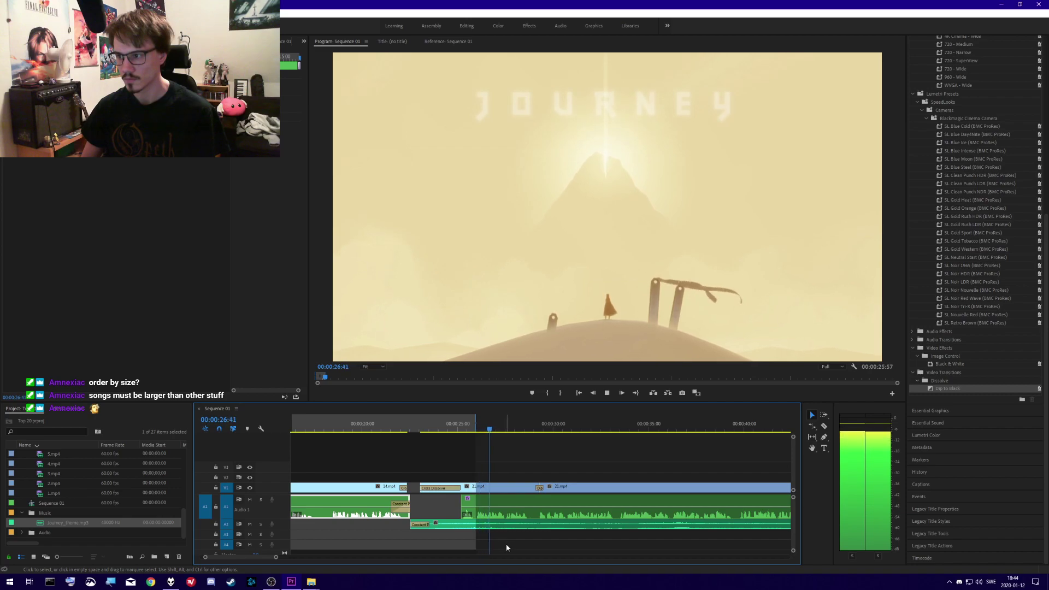
- Lower the music clip's audio gain by normalizing its maximum peak to a negative dB level
right_click(516, 526)
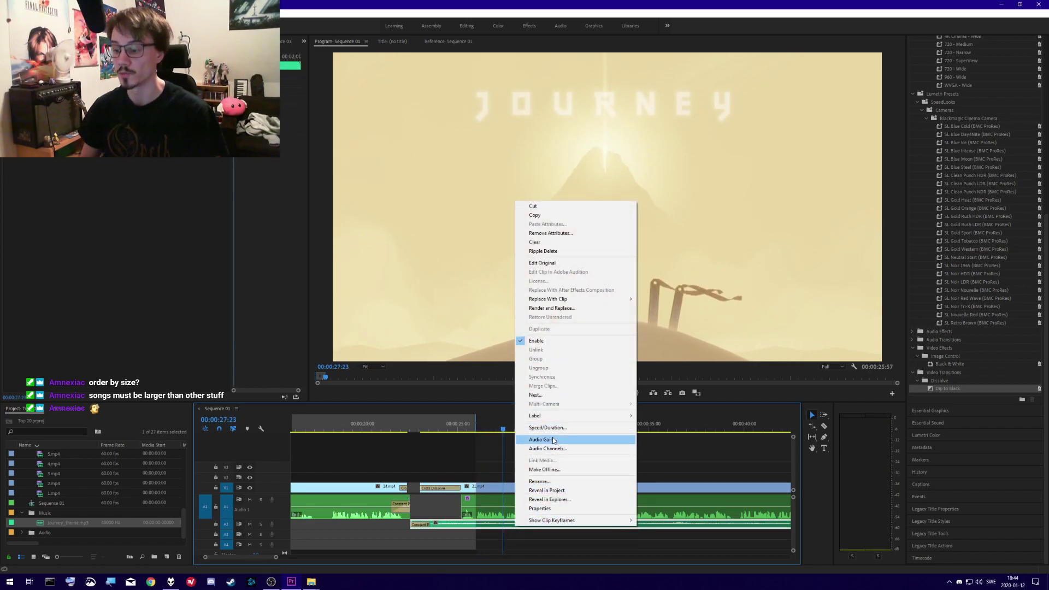
left_click(543, 439)
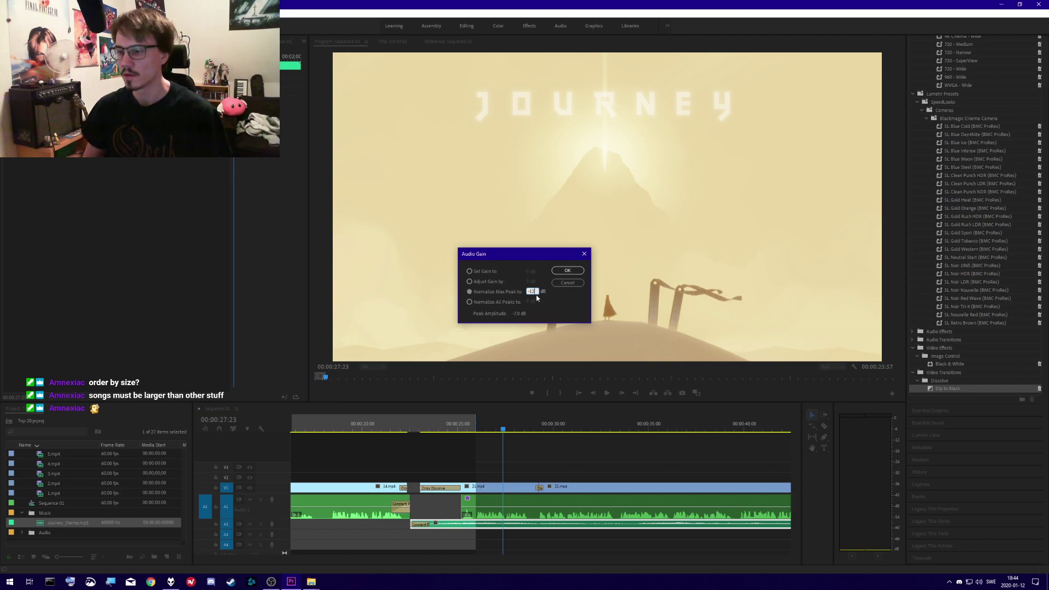
left_click(560, 275)
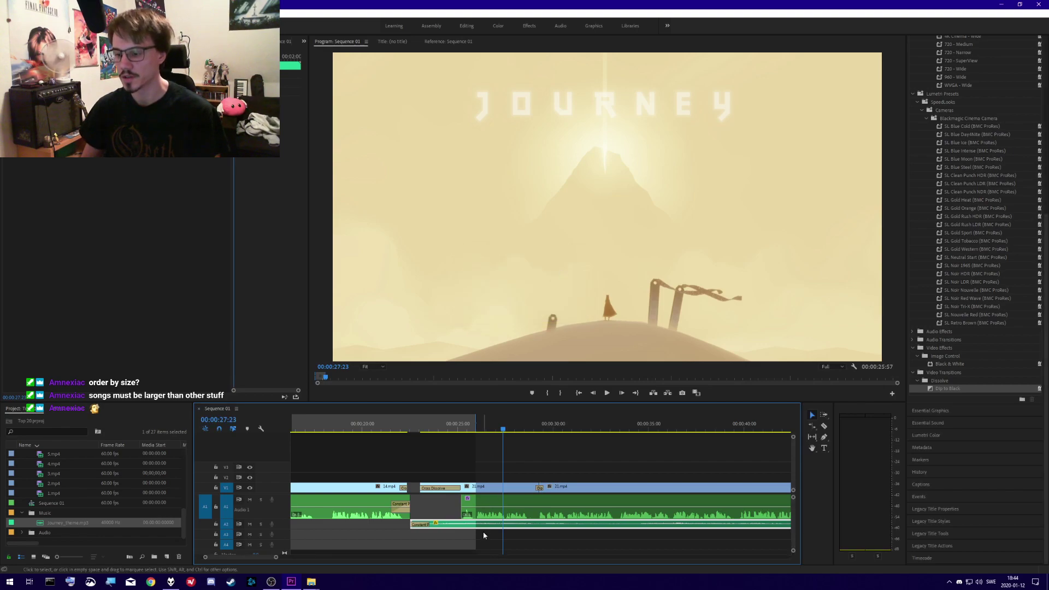
- Play back the sequence from about 00:00:24 to check the music level against the voice-over
left_click_drag(443, 431, 448, 428)
key("space")
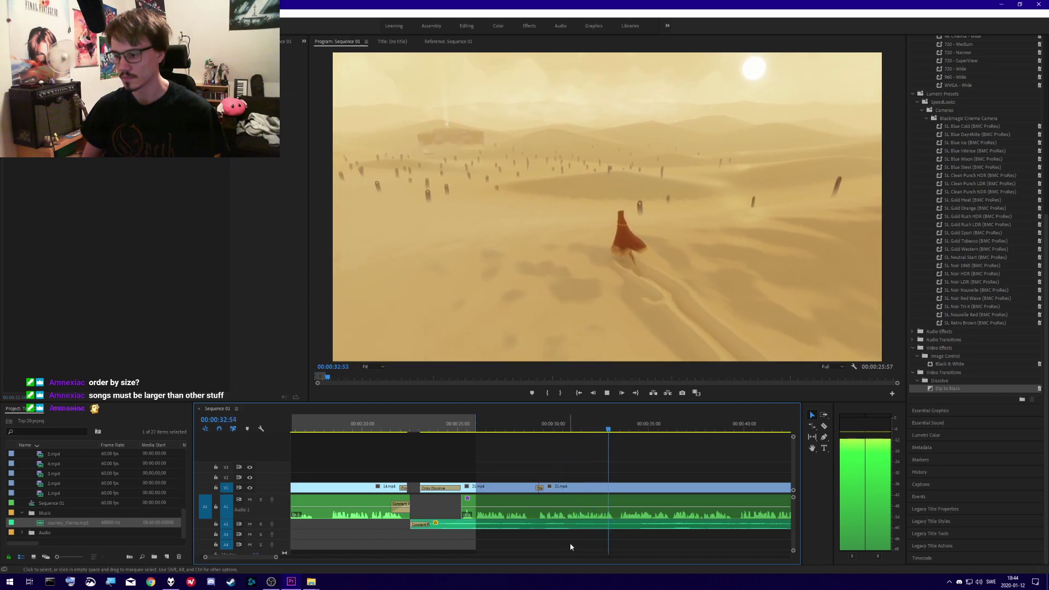
scroll(572, 543, "right", 4)
scroll(547, 541, "right", 2)
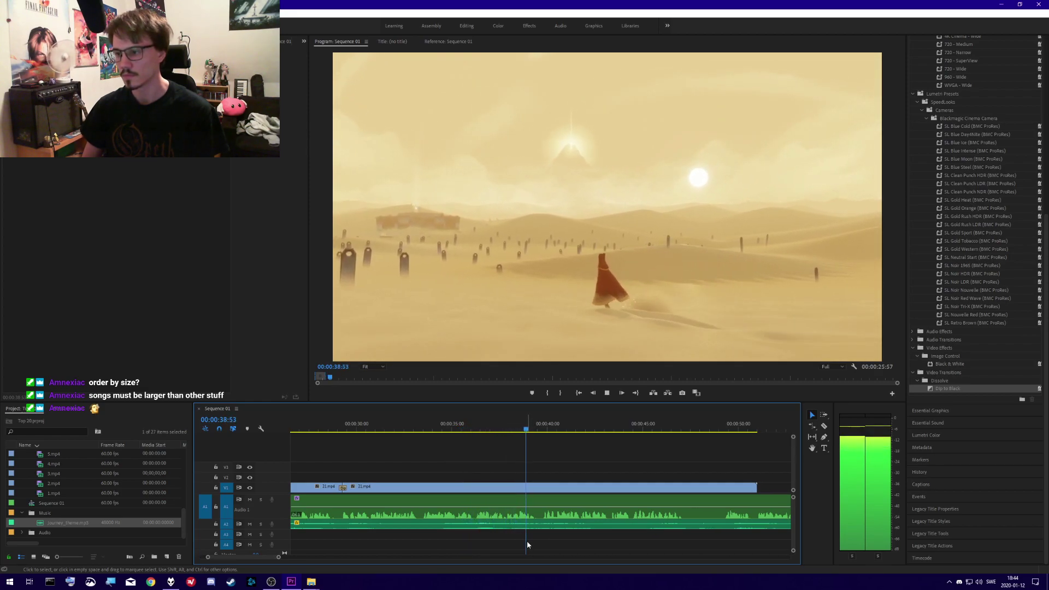
scroll(539, 546, "right", 2)
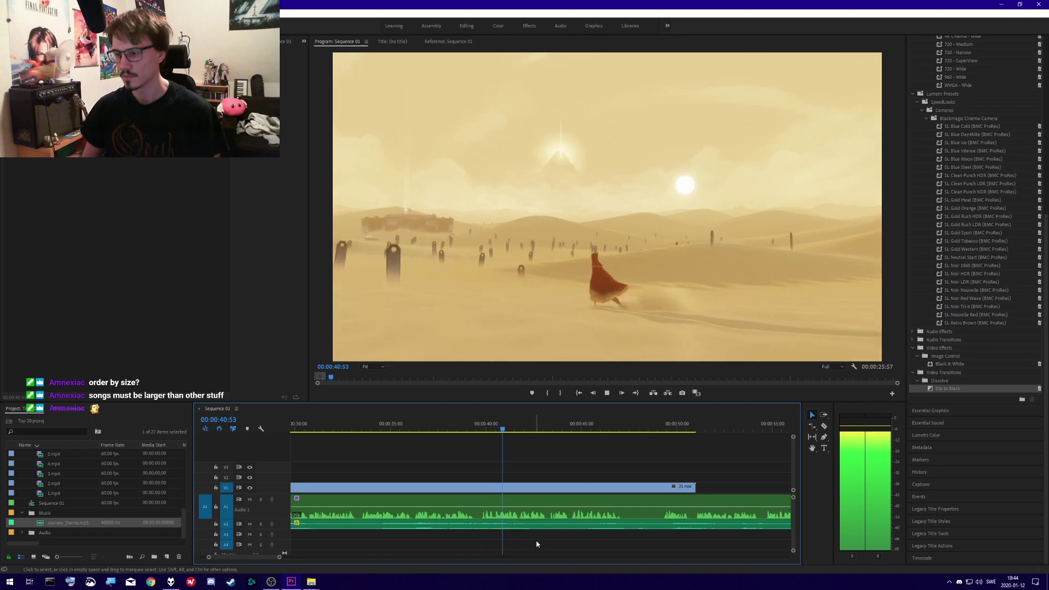
- Normalize the music clip's maximum peak to a different negative dB level and play back from about 00:00:36 to check the balance
right_click(524, 520)
left_click(551, 437)
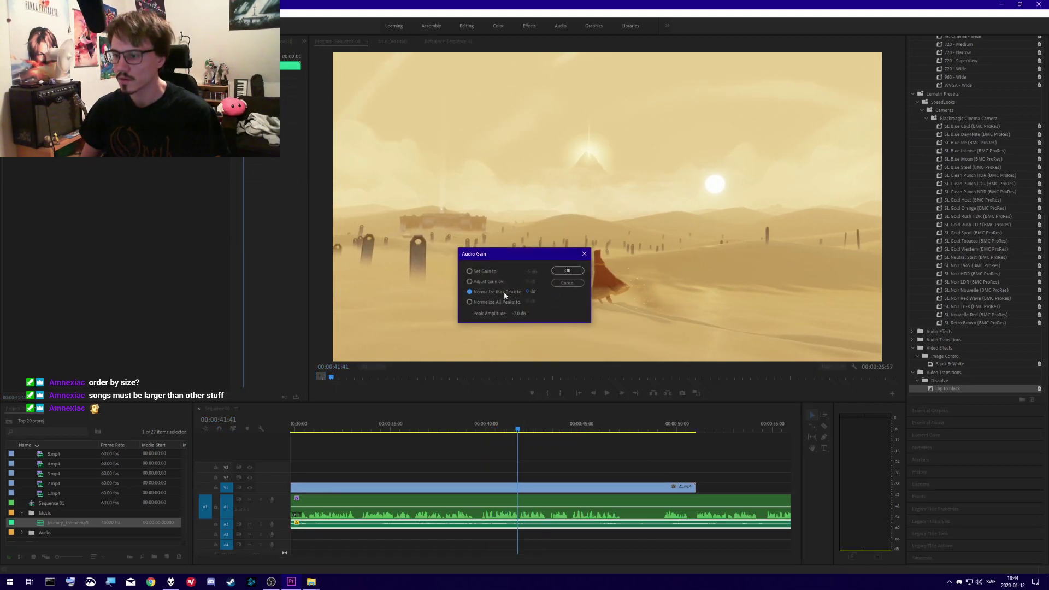
left_click(532, 292)
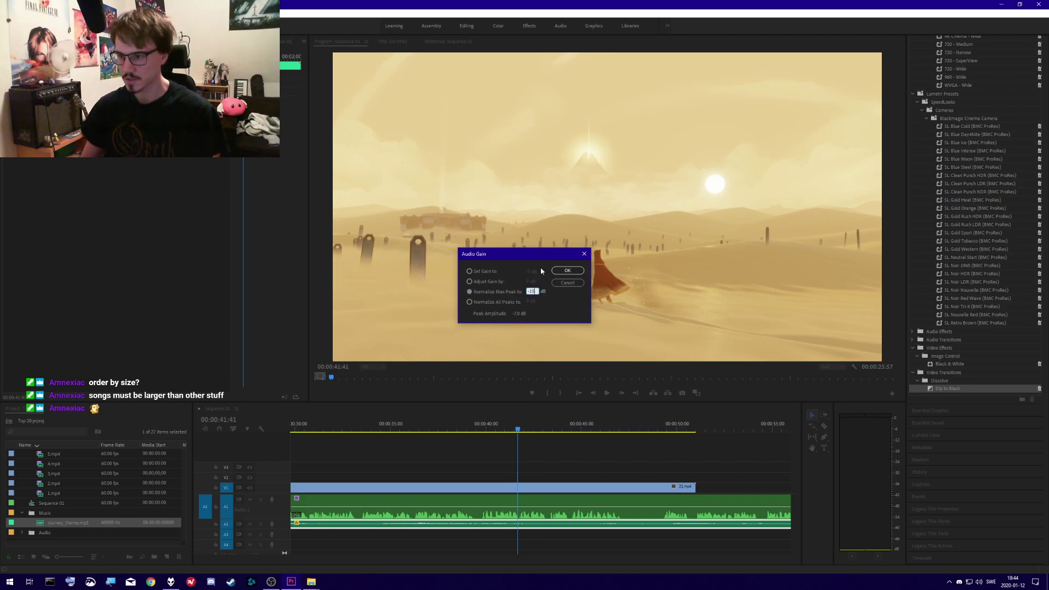
left_click(565, 271)
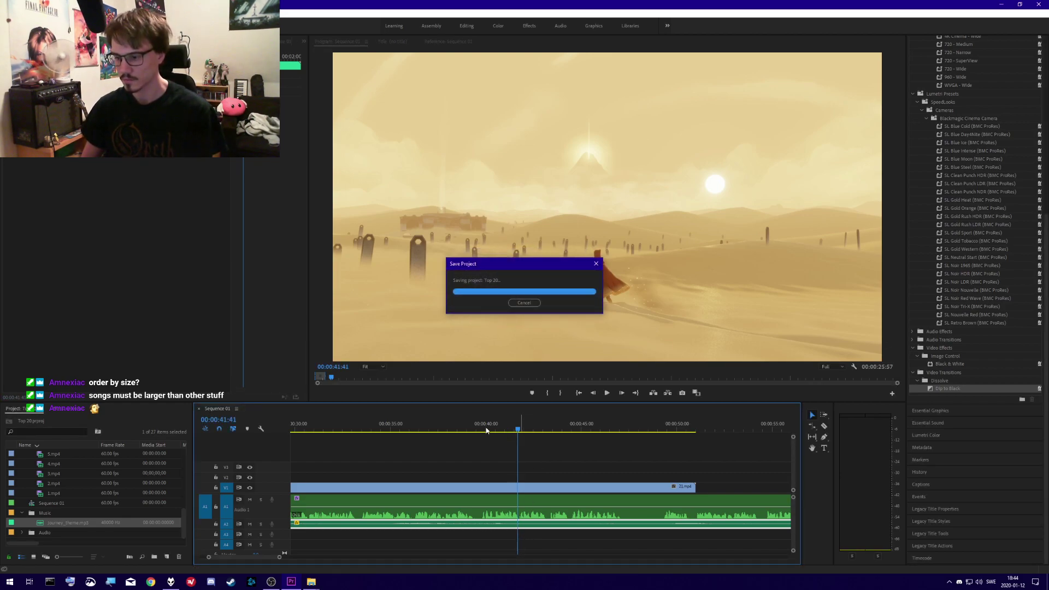
left_click(414, 430)
key("space")
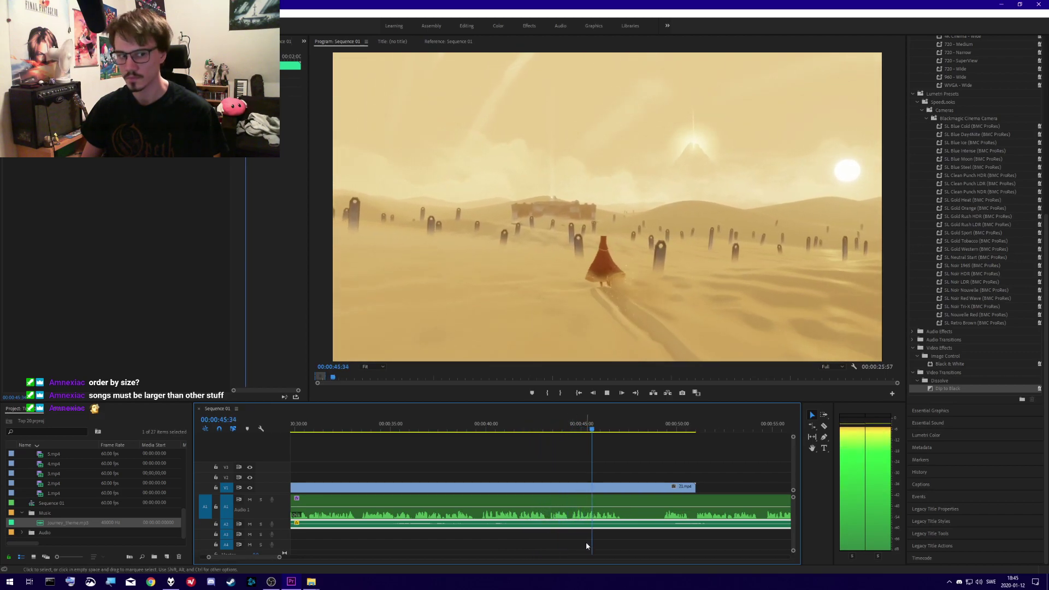
- Play back the sequence from about 00:00:43 to find where the voice-over pauses
left_click(565, 432)
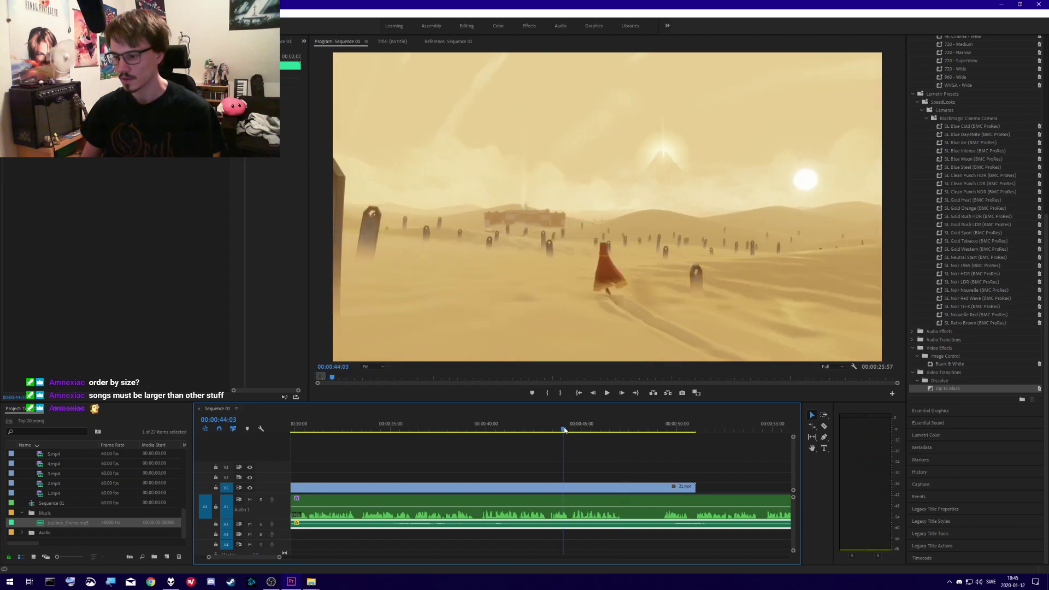
left_click(549, 432)
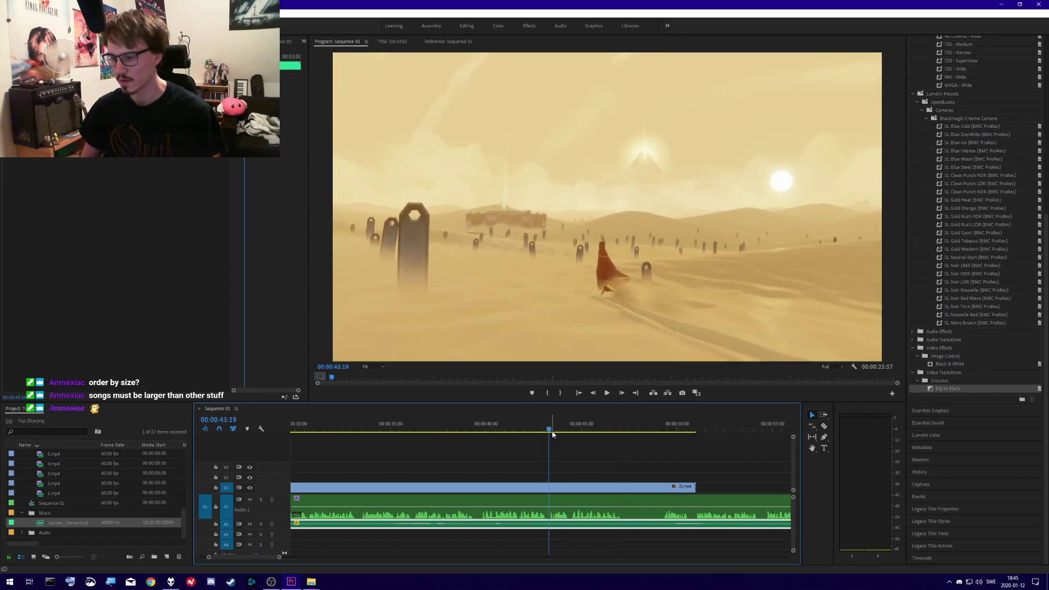
key("space")
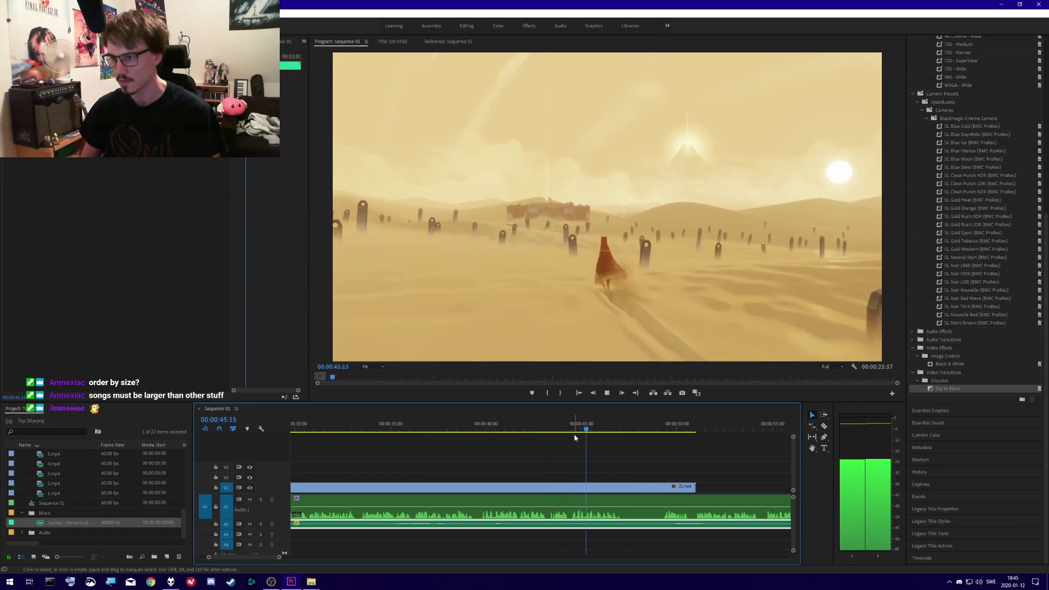
key("space")
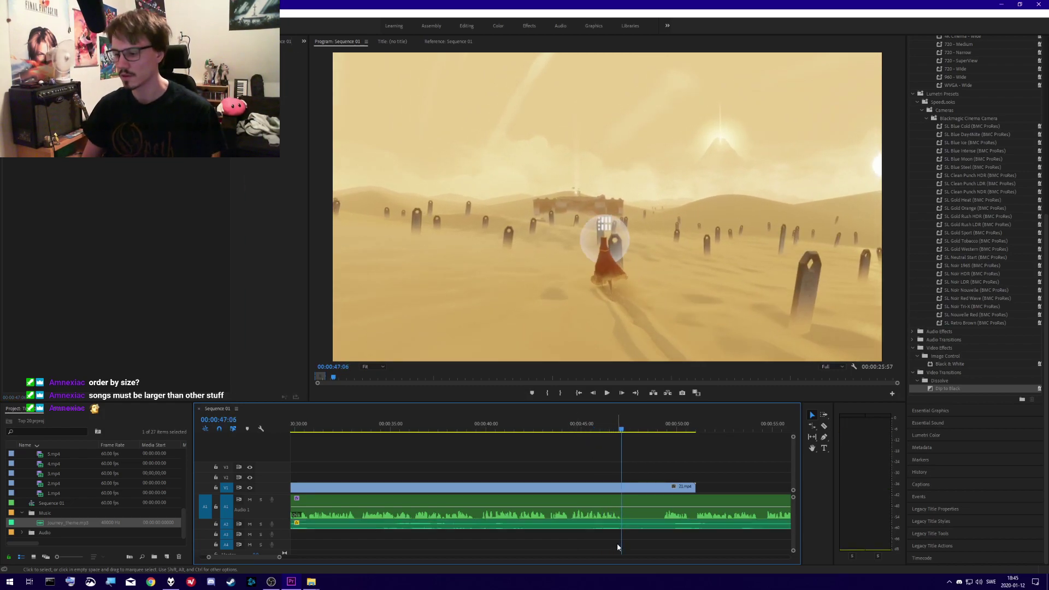
- Split the video, voice-over and music clips at 00:00:48:05 and delete the video and music pieces after the cut
scroll(623, 544, "down", 3)
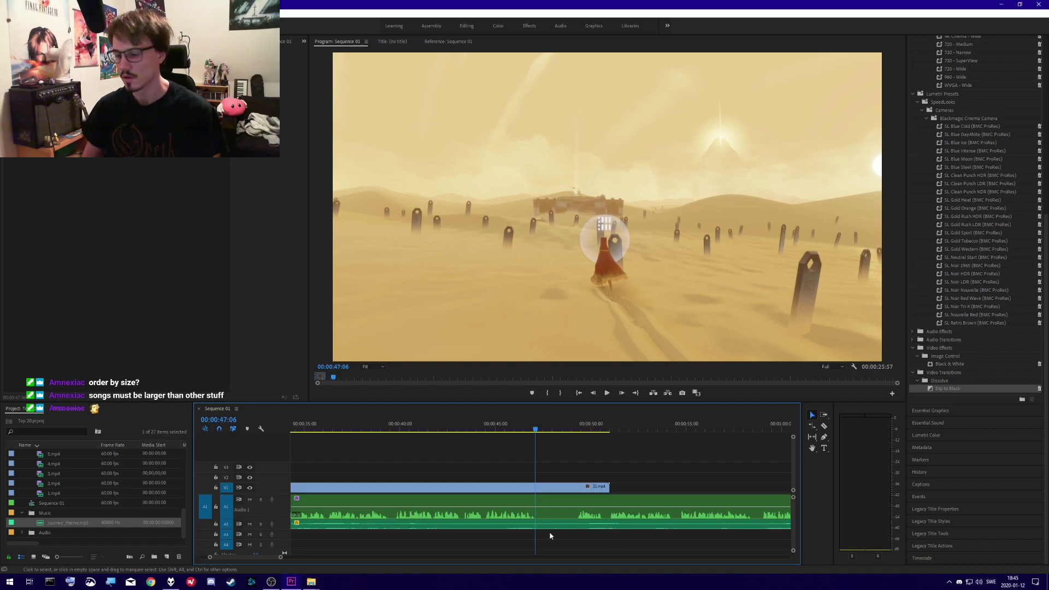
scroll(562, 537, "down", 3)
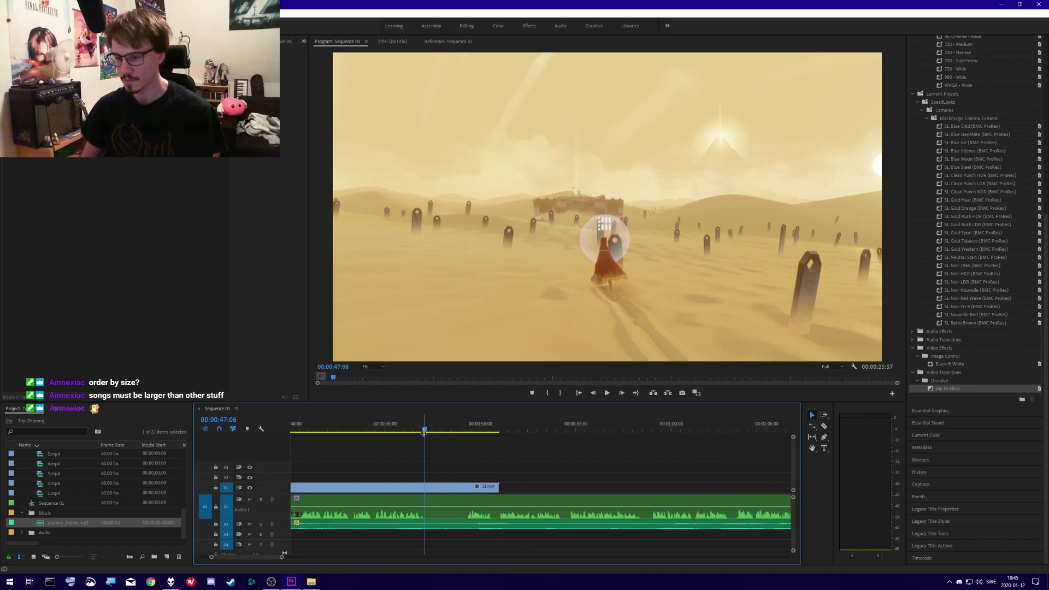
mouse_move(424, 432)
left_mouse_down()
mouse_move(411, 432)
mouse_move(444, 432)
left_mouse_up()
key("c")
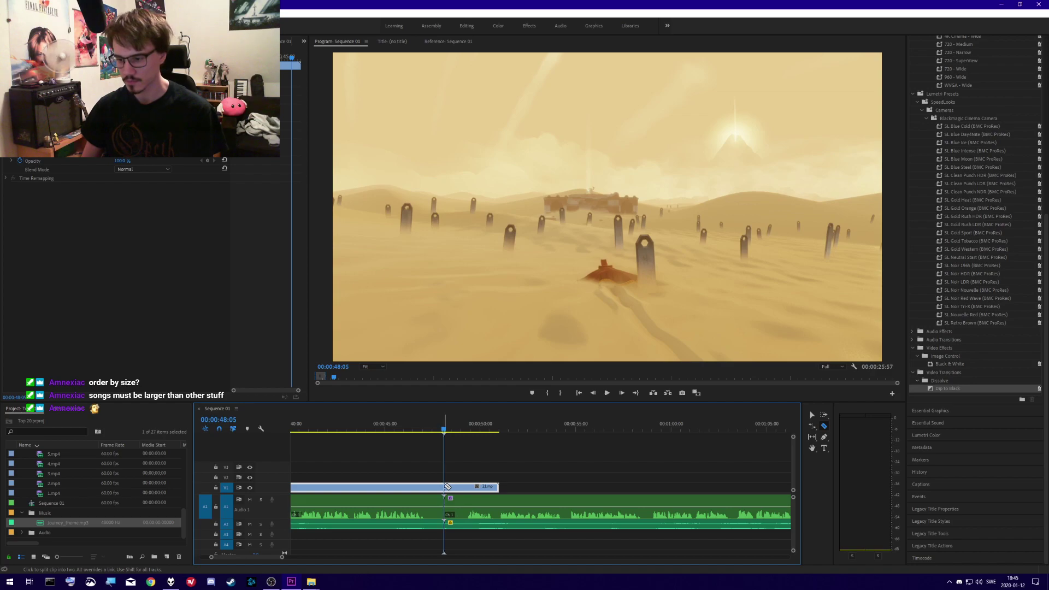
left_click(447, 487)
key("v")
left_click(460, 486)
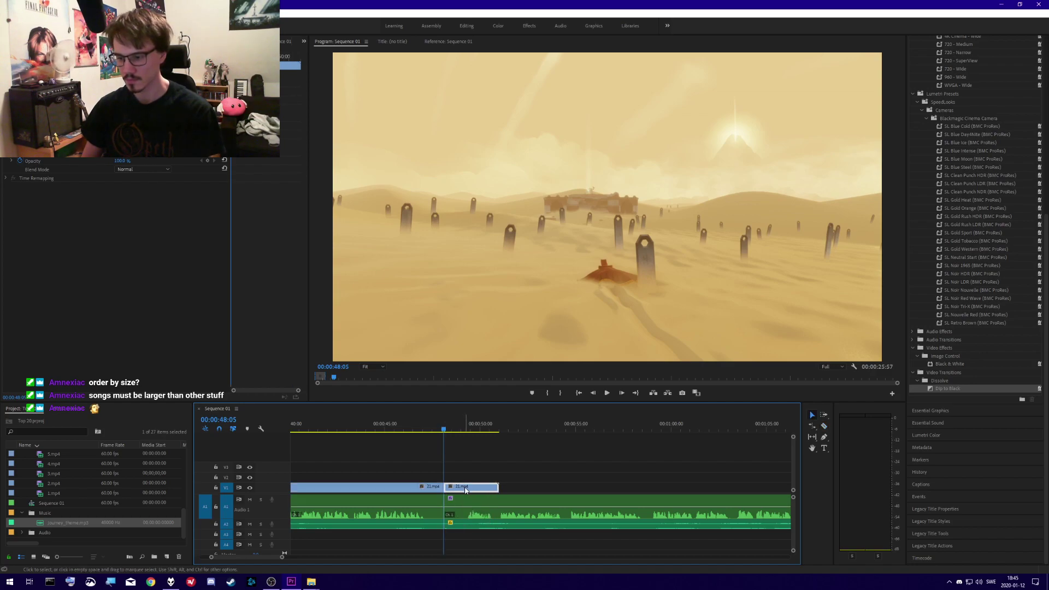
key("Delete")
- Apply the default transitions to the ends of the music and video clips and extend both fades to about the same length
right_click(441, 524)
left_click(470, 510)
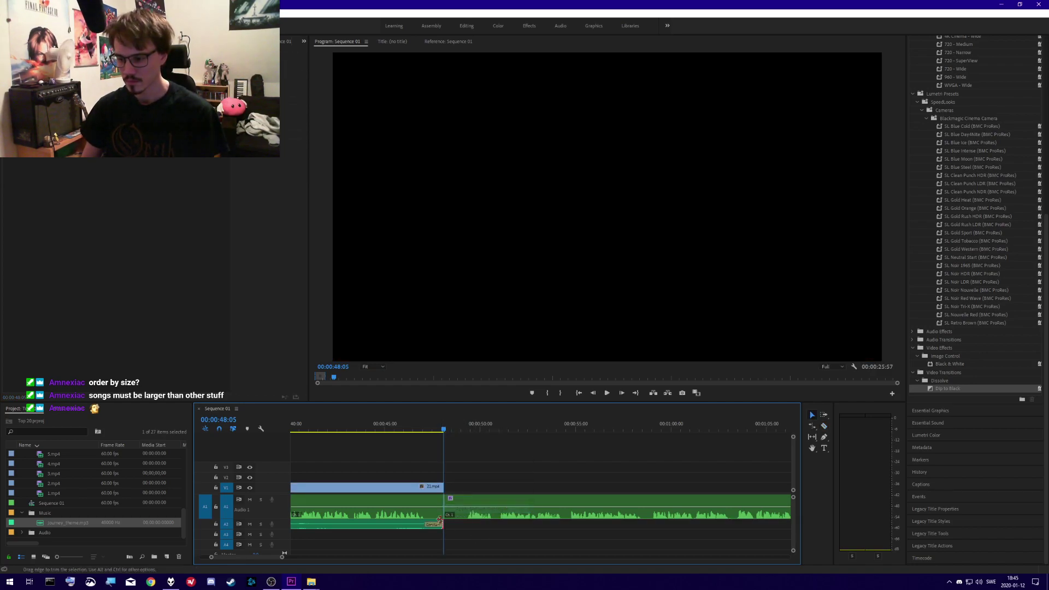
right_click(440, 485)
left_click(470, 538)
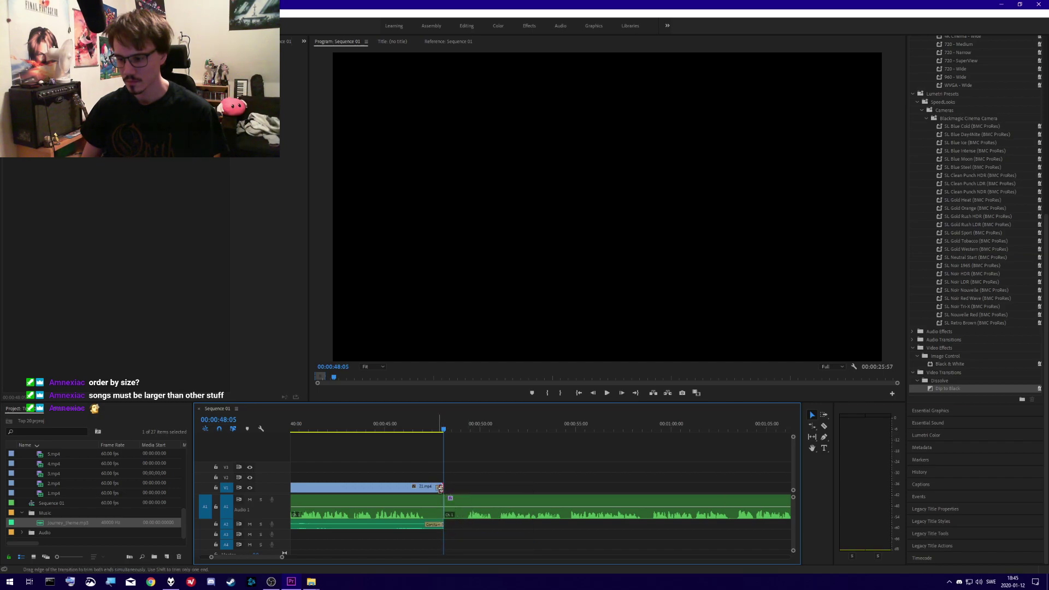
left_click_drag(437, 487, 422, 487)
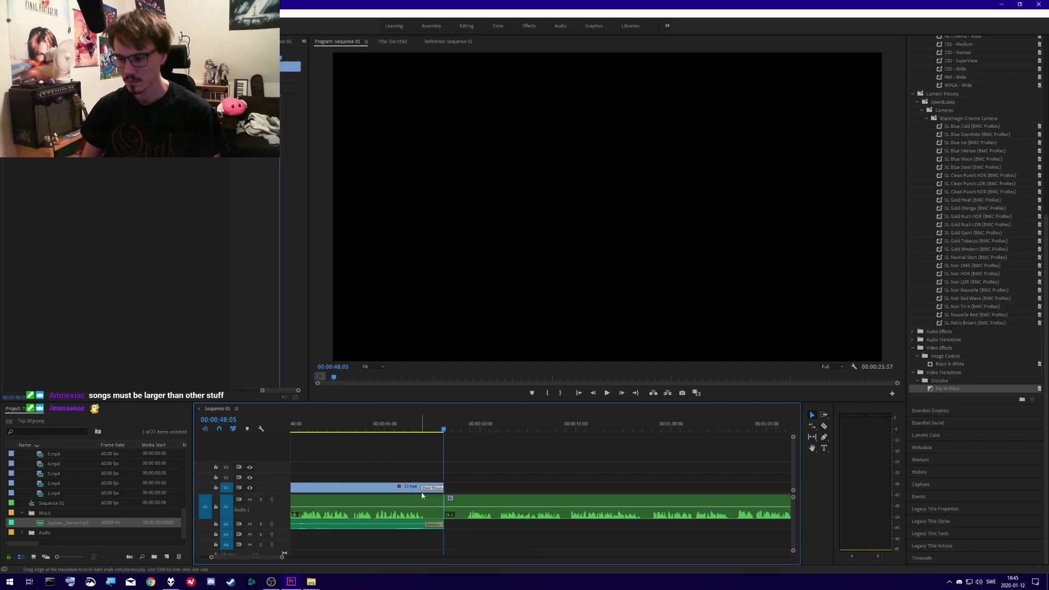
left_click_drag(424, 526, 424, 527)
- Play back the fade-out from about 00:00:46 and save the project
left_click(409, 426)
key("space")
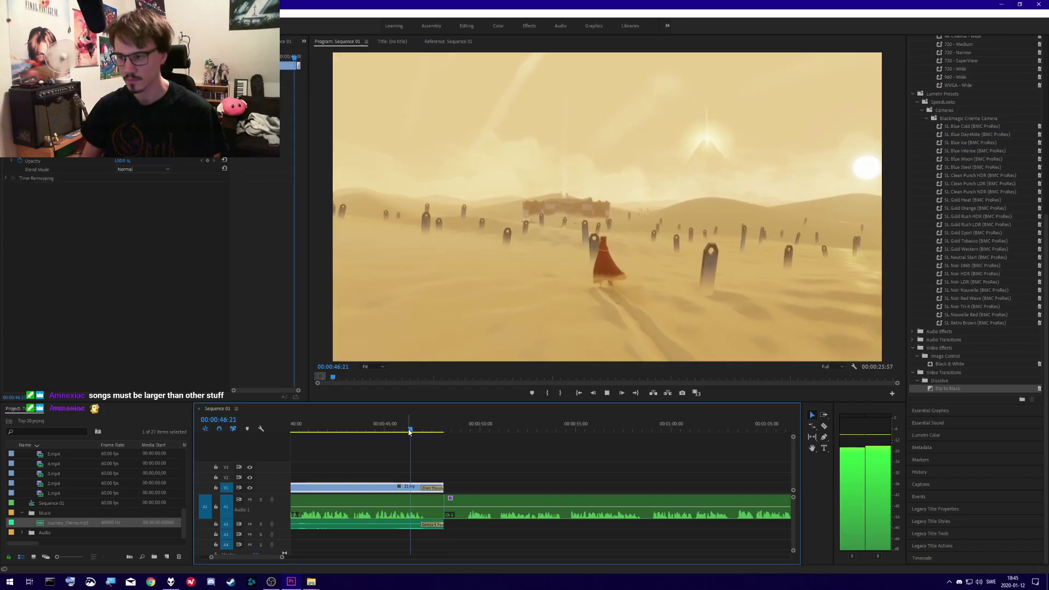
left_click(459, 429)
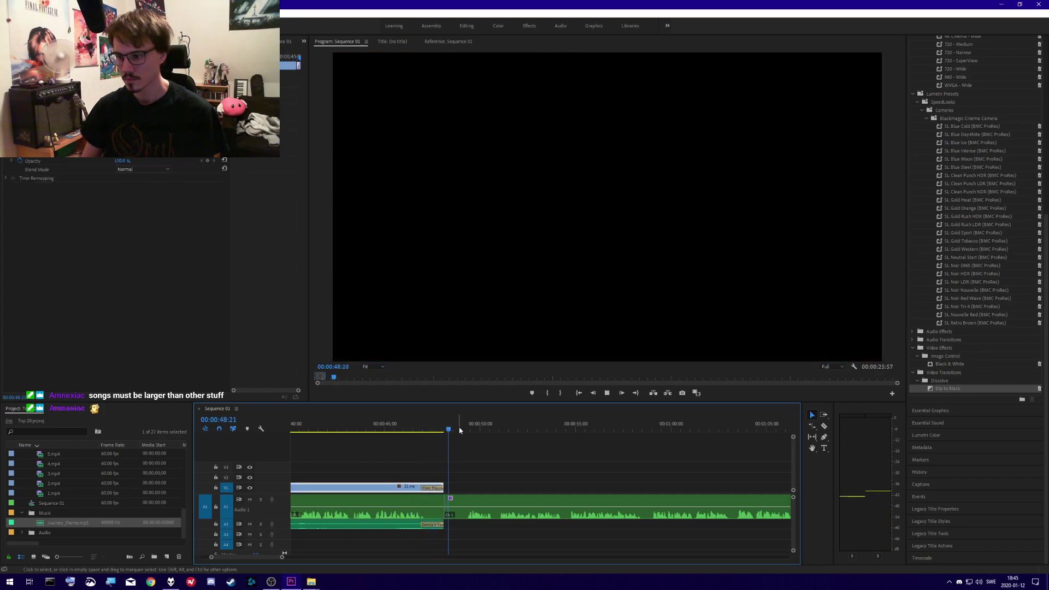
key("ctrl+s")
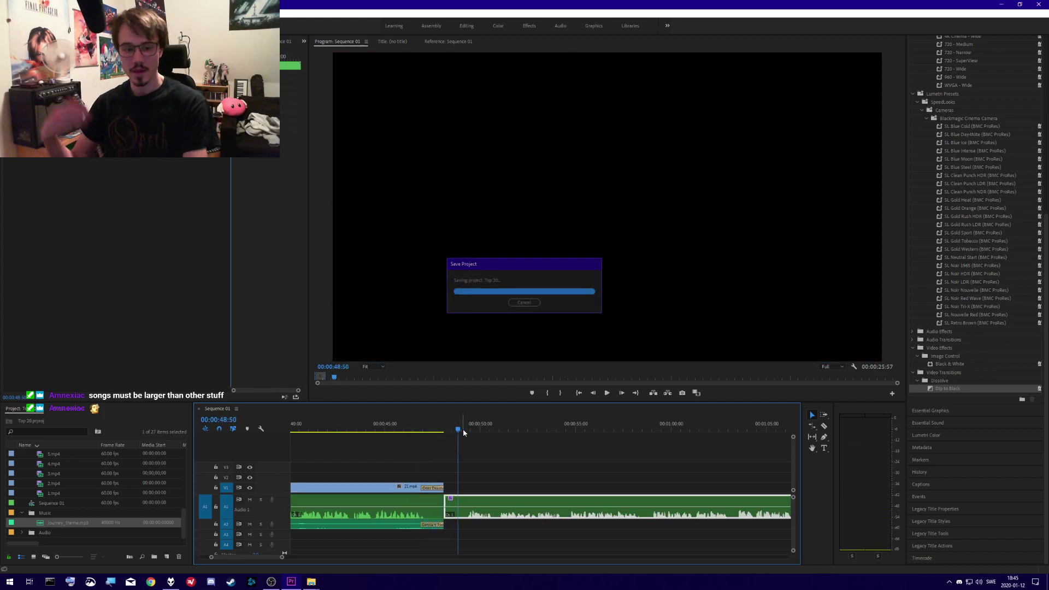
- Save the project with the playhead at 00:00:26:00 and clear the "black" search from the effects list
left_click_drag(265, 562, 260, 562)
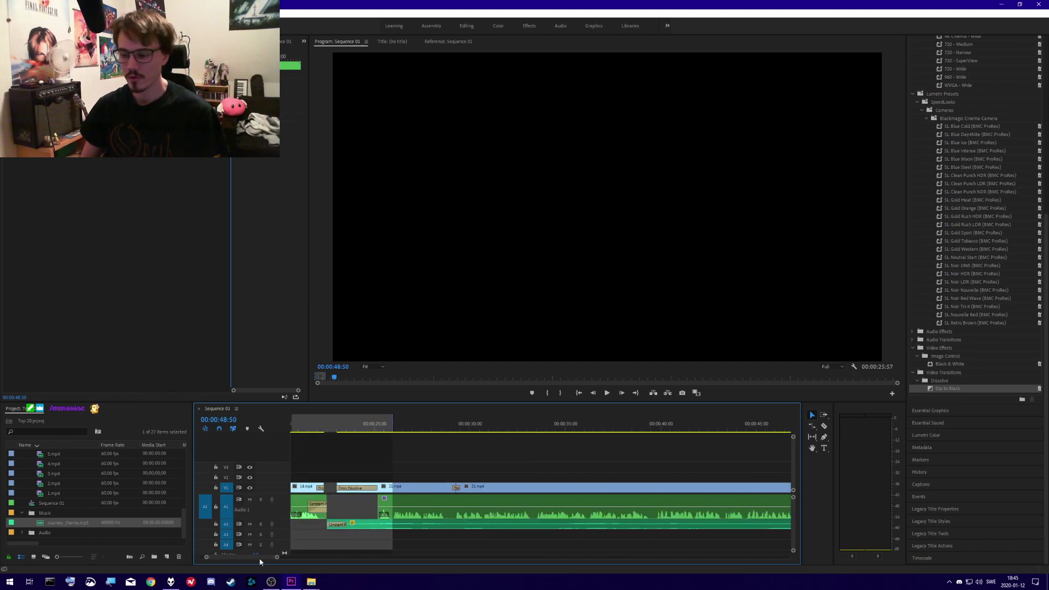
left_click_drag(369, 432, 394, 431)
key("ctrl+s")
scroll(973, 178, "up", 10)
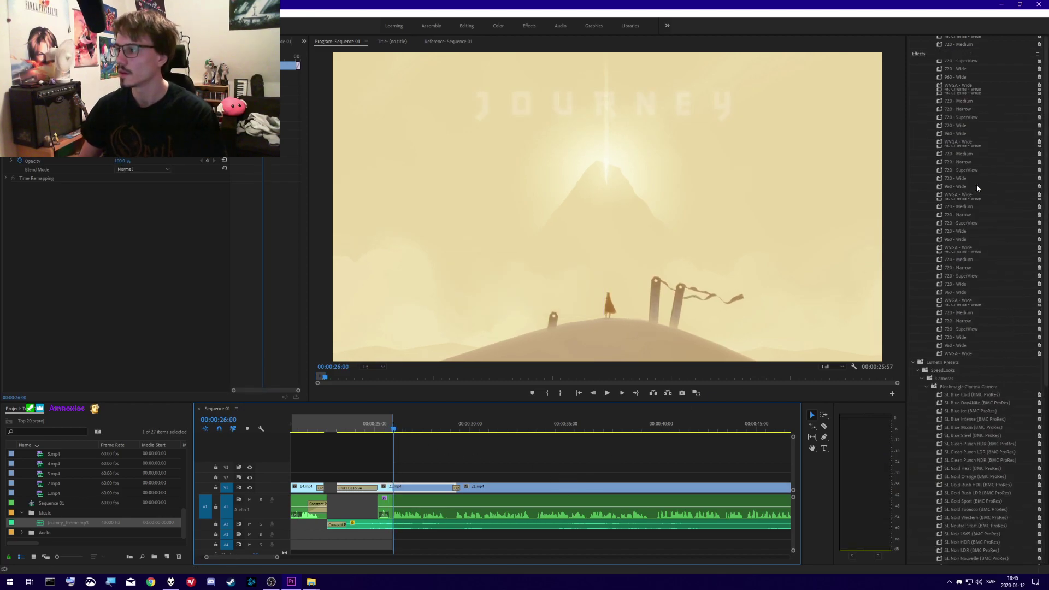
left_click(918, 83)
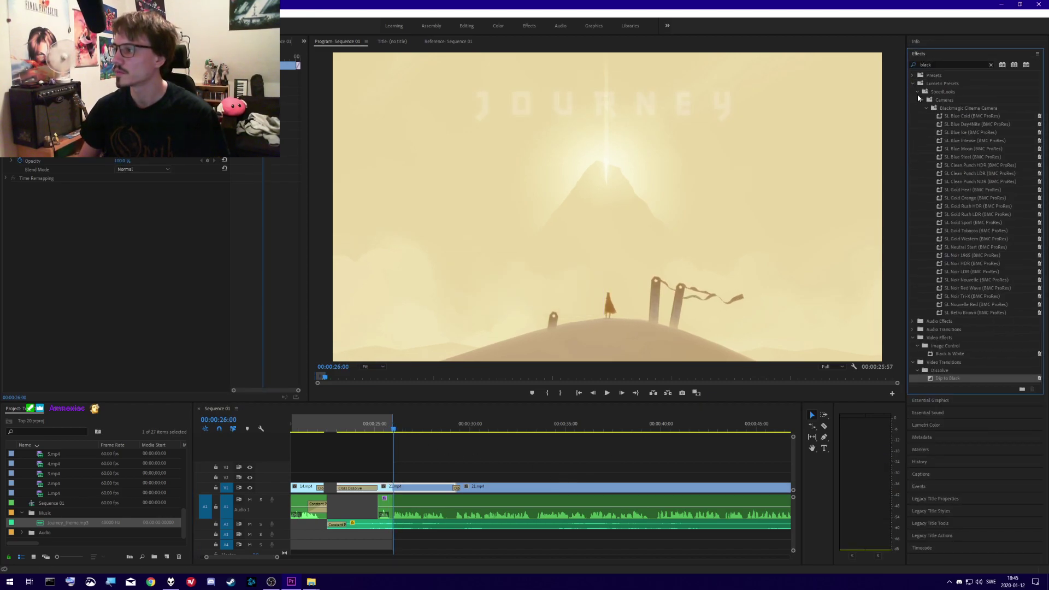
left_click(914, 84)
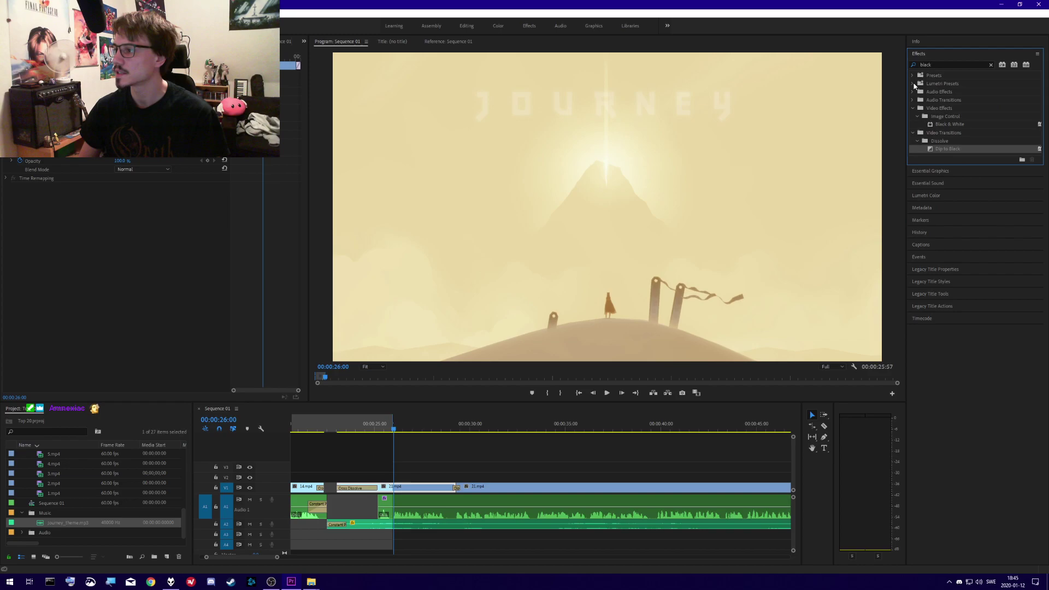
left_click(991, 66)
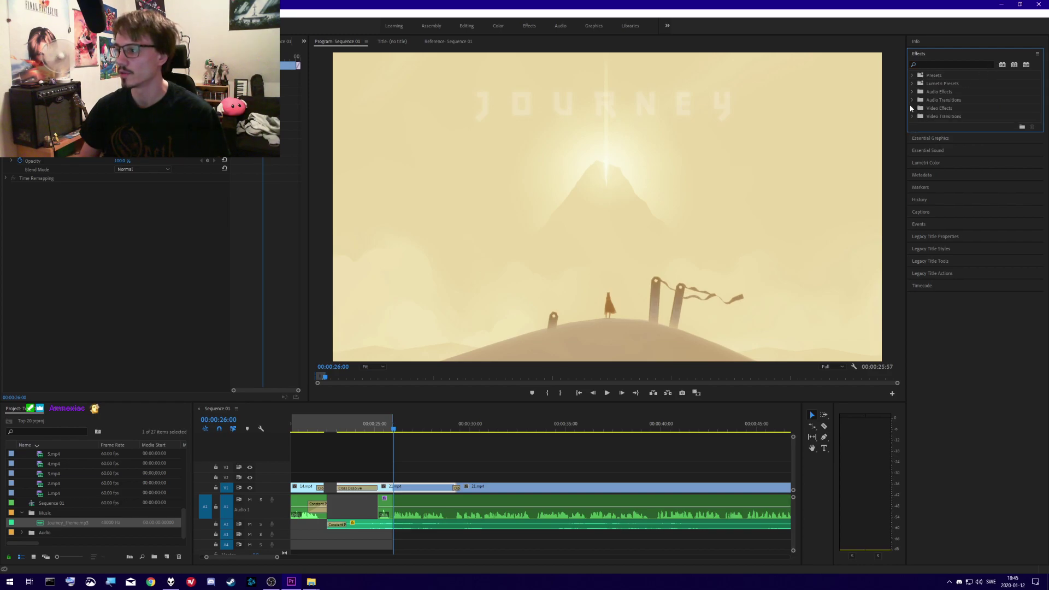
- Browse the Essential Graphics templates and place Gaming Lower Third Left on V2 starting at 00:00:26:00
left_click(925, 138)
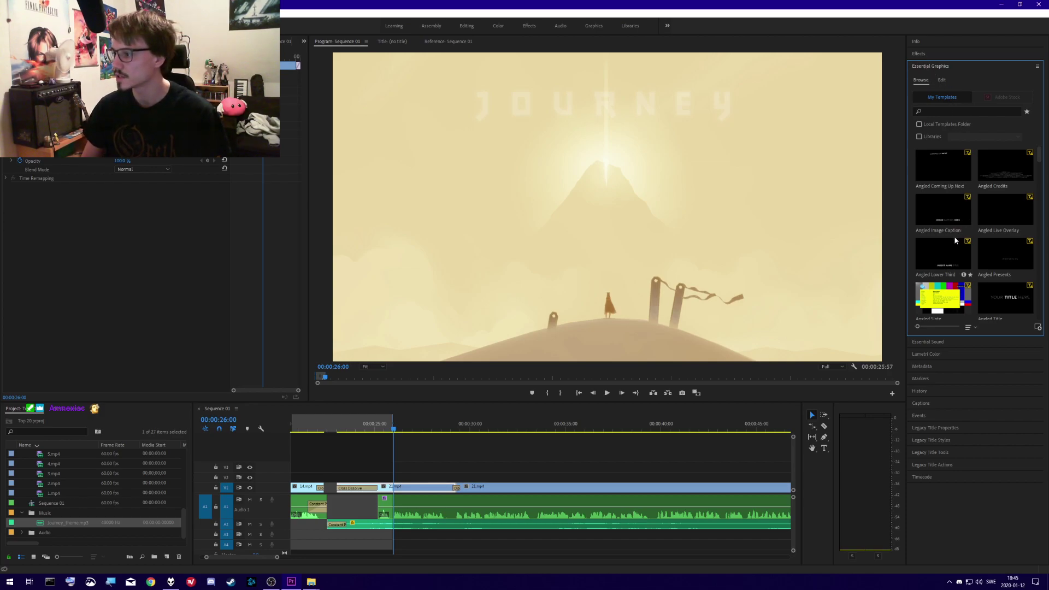
scroll(956, 246, "down", 8)
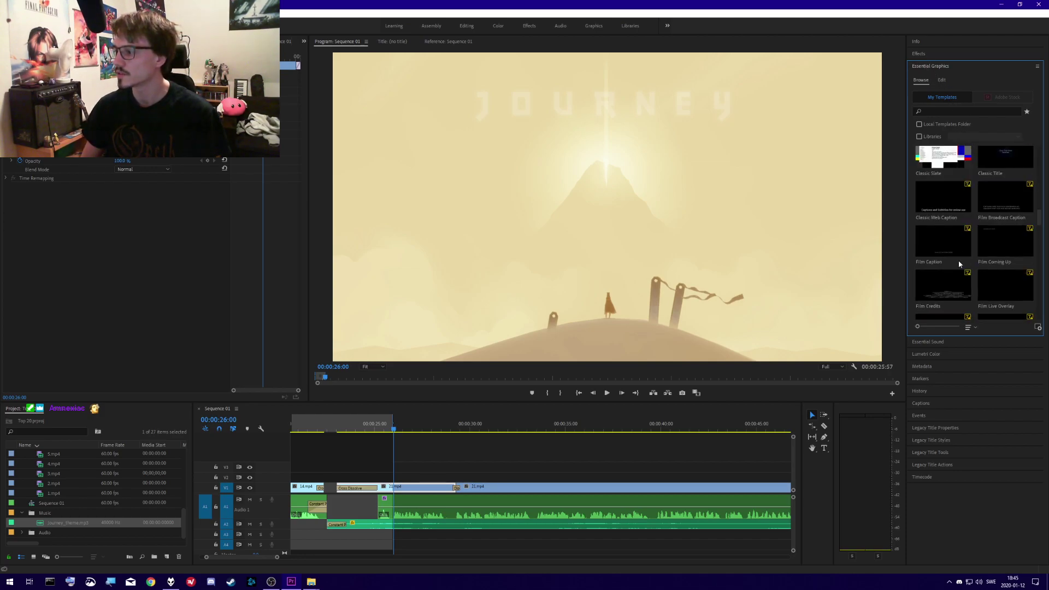
scroll(957, 261, "down", 6)
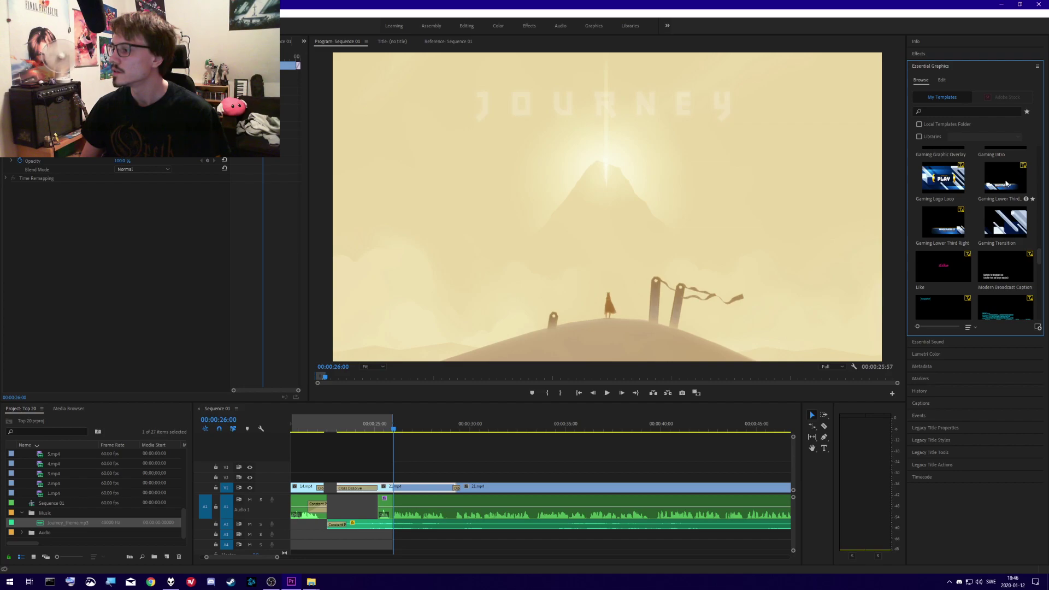
scroll(1004, 235, "down", 3)
scroll(1004, 235, "down", 3)
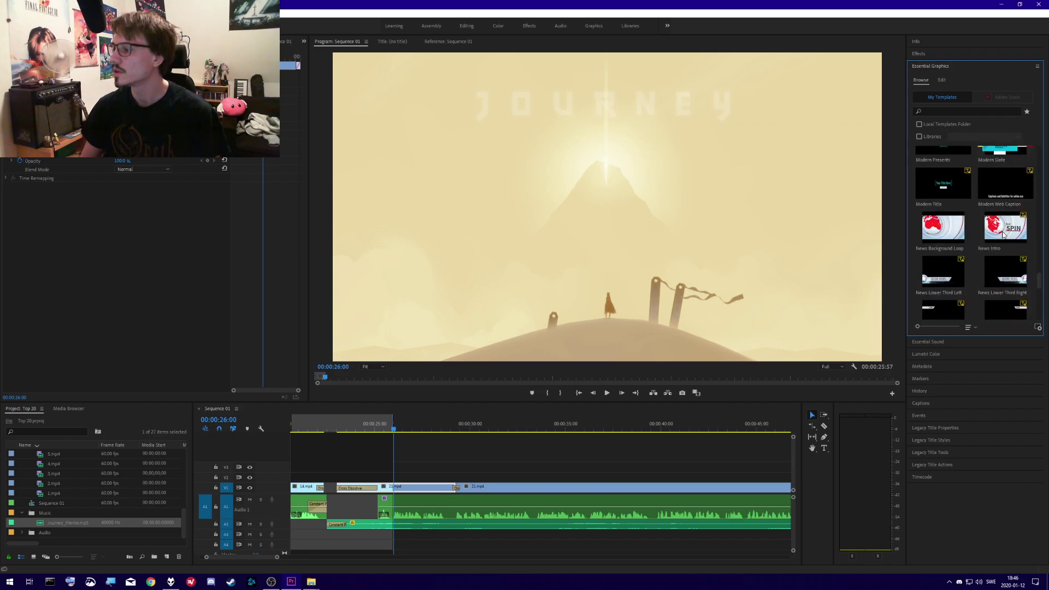
scroll(1003, 234, "up", 5)
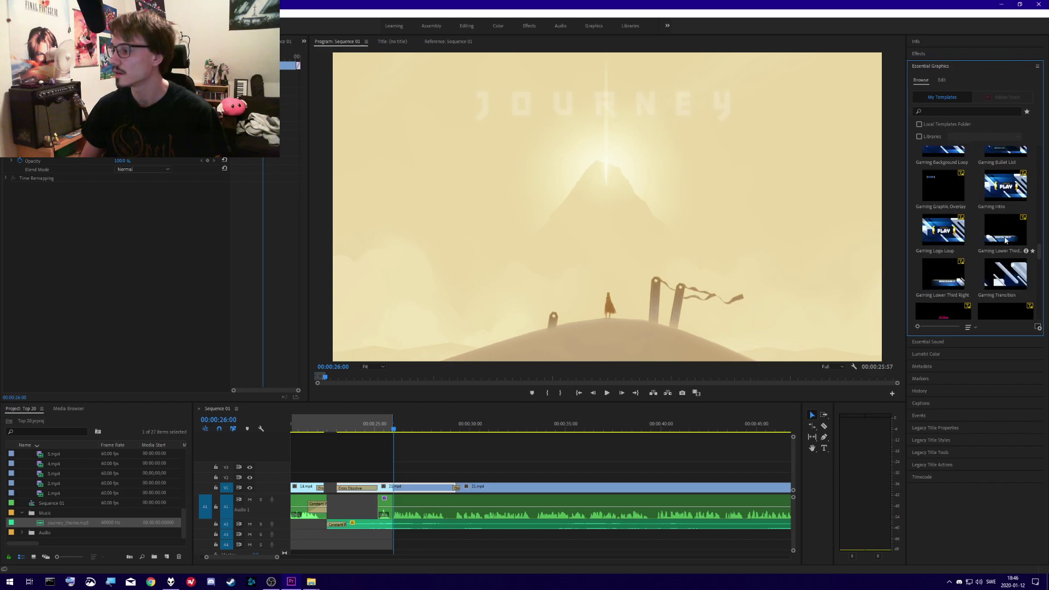
left_click_drag(1006, 234, 405, 485)
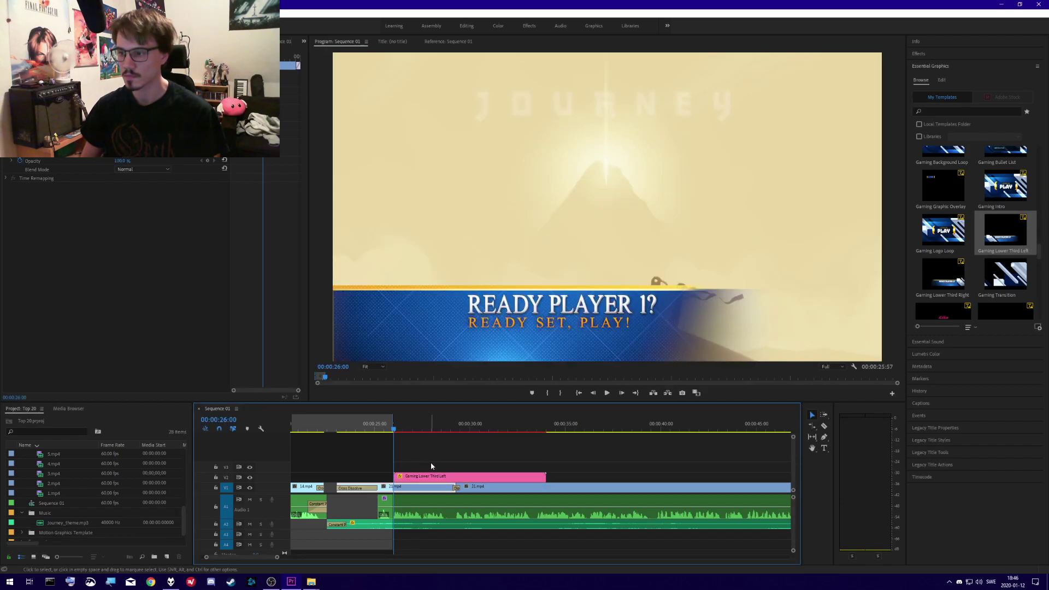
- Play back the lower-third graphic from about 00:00:28 and save the project
left_click_drag(407, 429, 431, 429)
key("space")
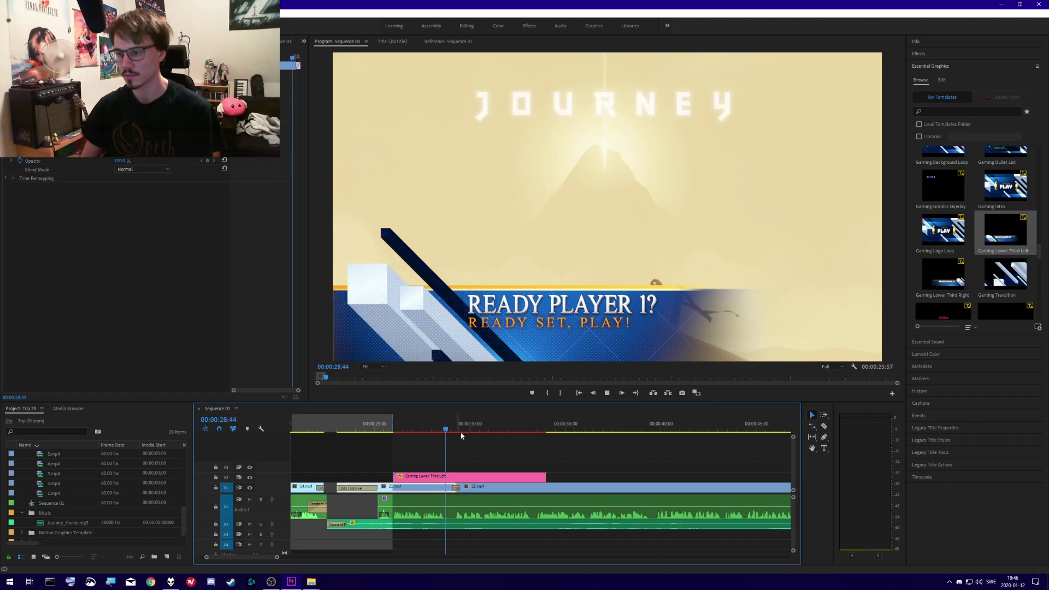
key("space")
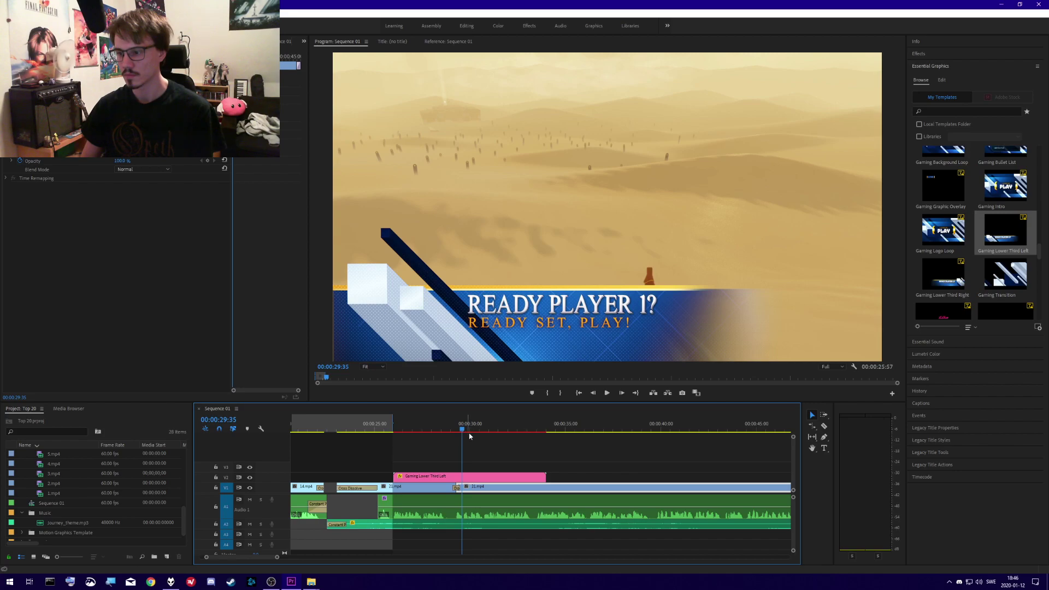
key("ctrl+s")
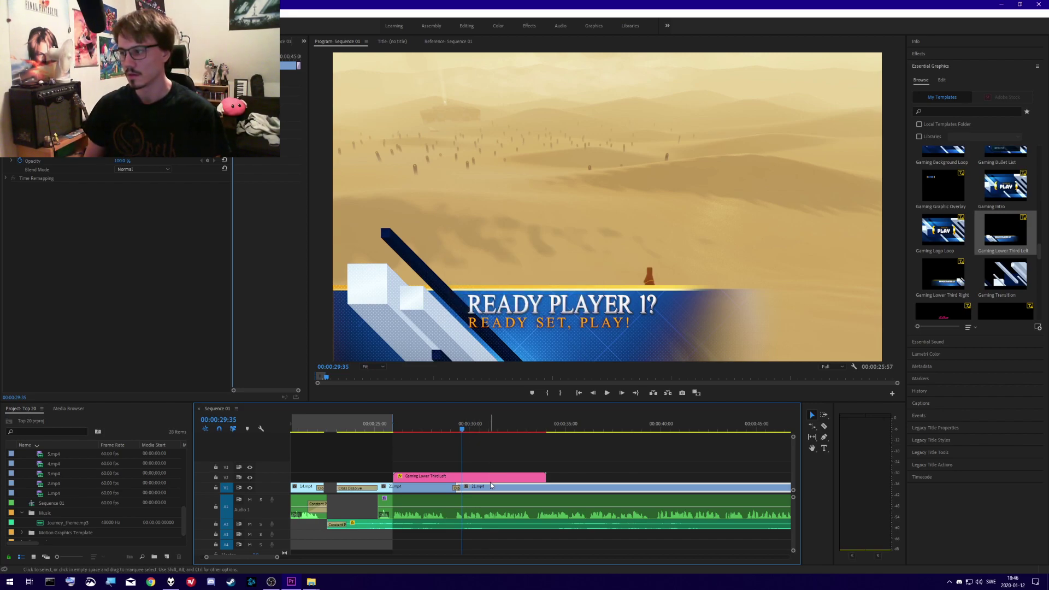
- View the template details of Gaming Lower Third Left in Essential Graphics
left_click(943, 80)
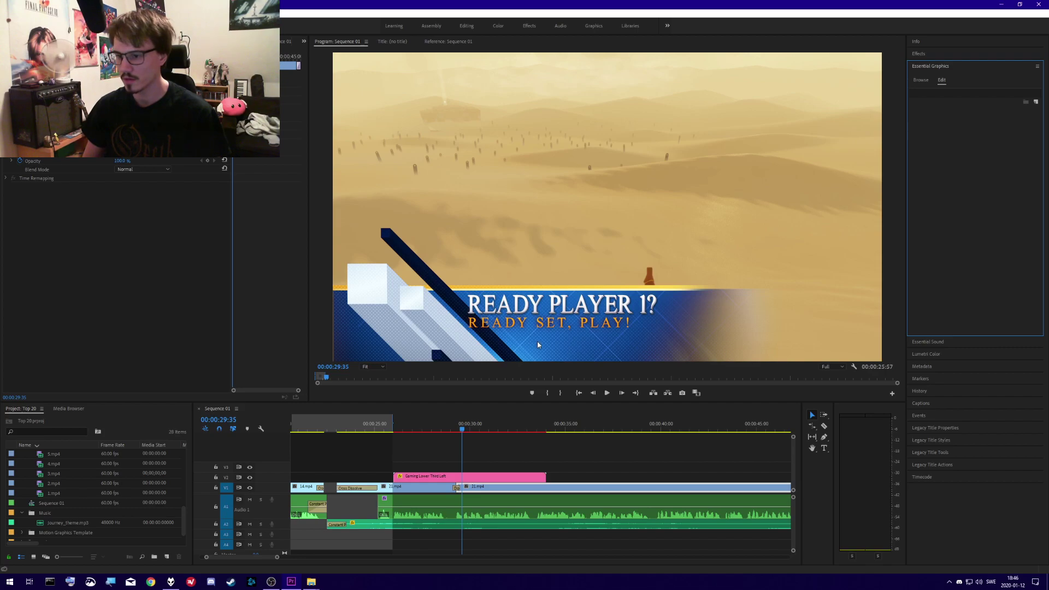
left_click(927, 81)
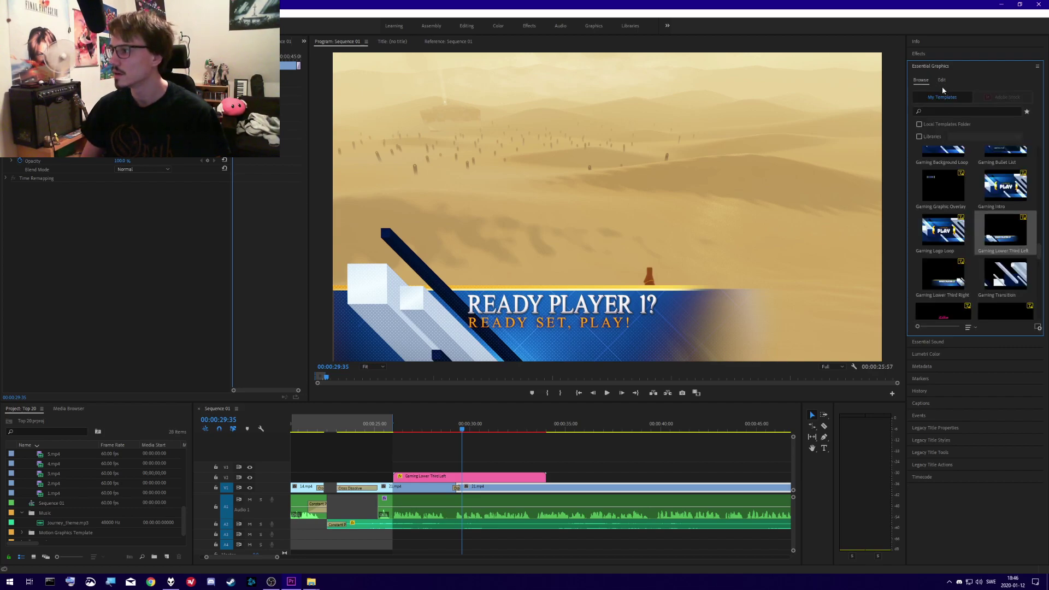
mouse_move(1004, 236)
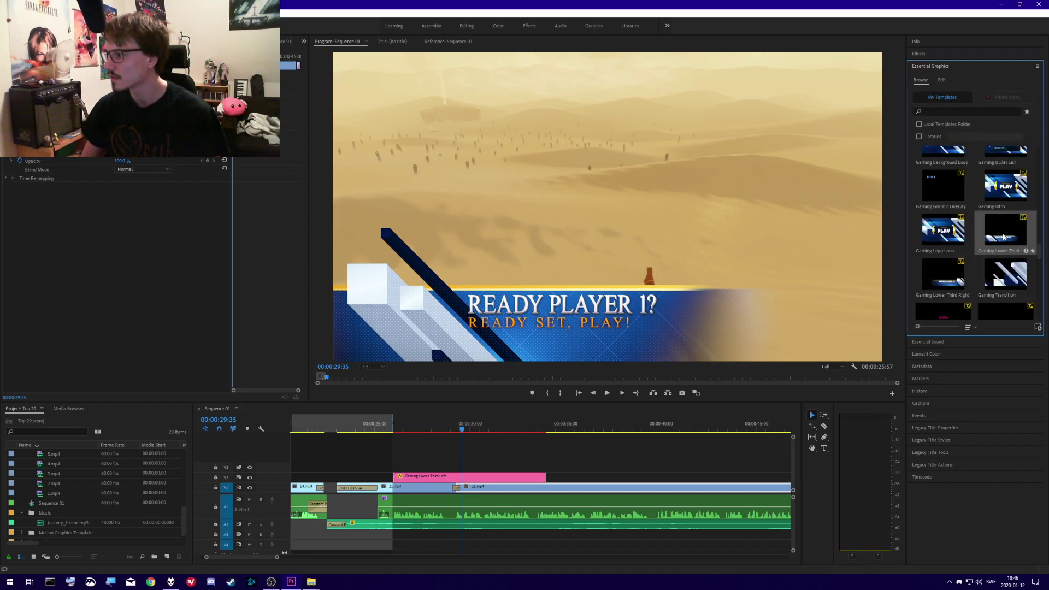
left_click(1026, 251)
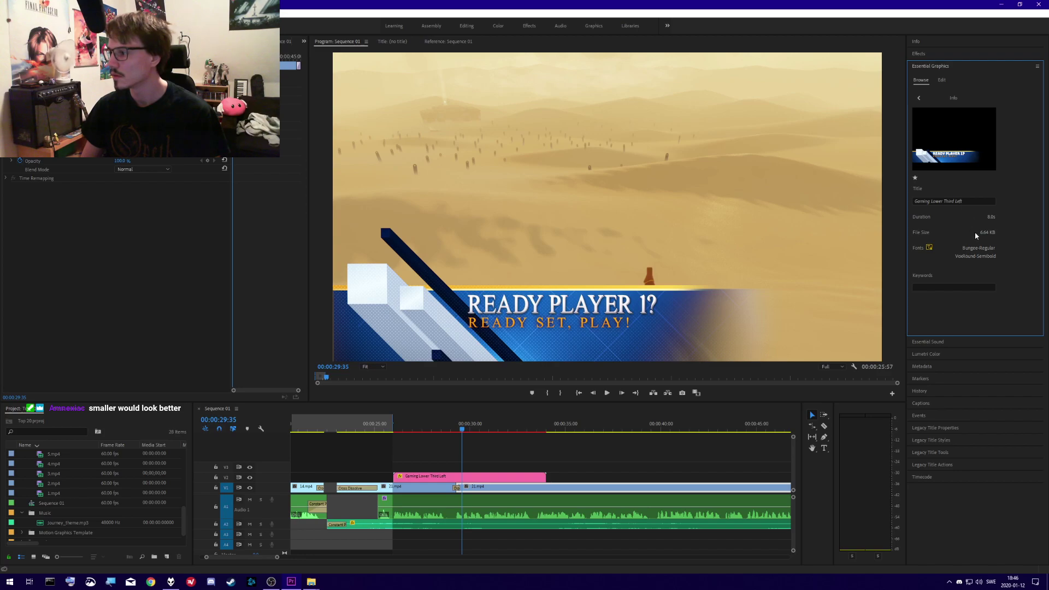
- Try shrinking the Gaming Lower Third Left graphic to about half size in the frame's lower-left corner, and undo the attempt
left_click(471, 476)
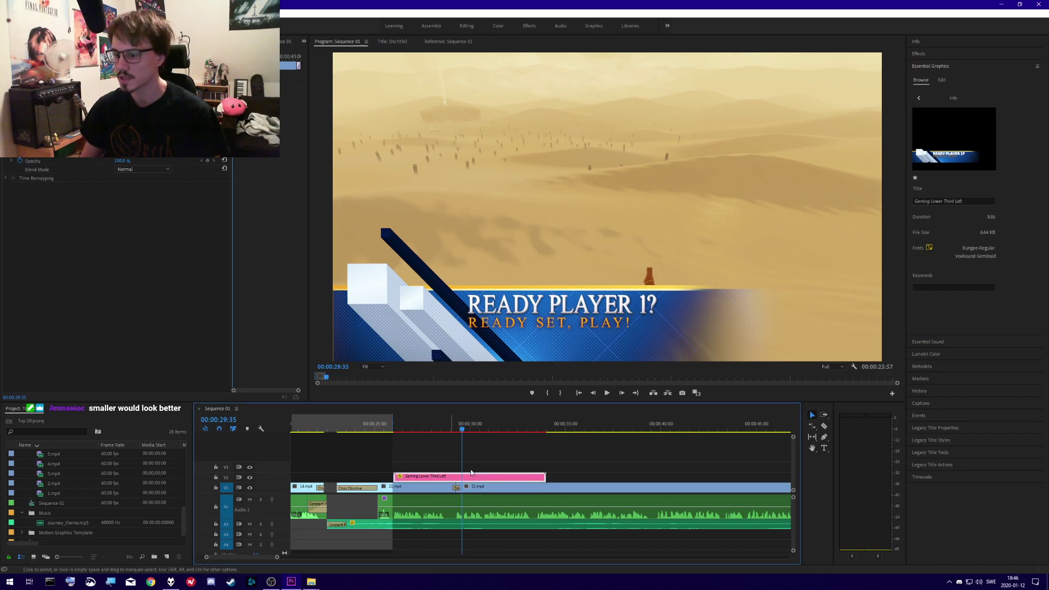
double_click(604, 321)
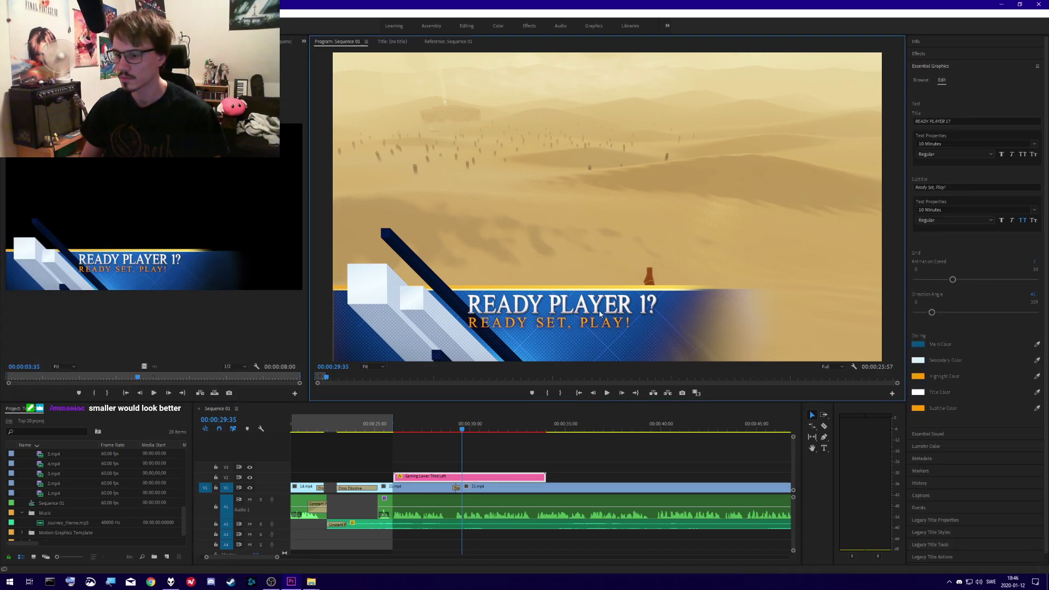
left_click(583, 311)
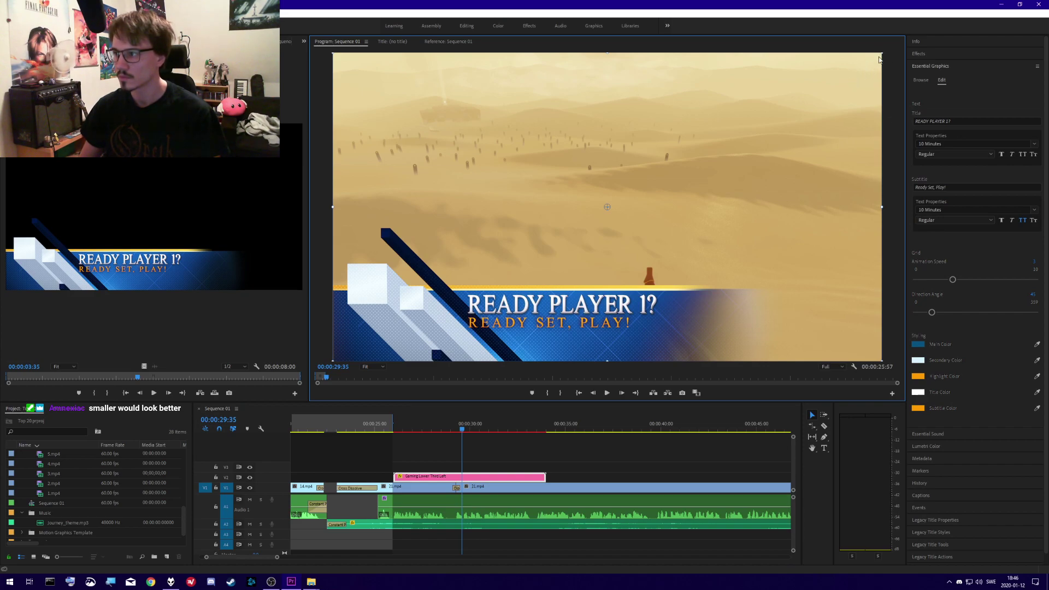
left_click_drag(881, 53, 763, 141)
left_click_drag(579, 264, 422, 344)
left_click(330, 346)
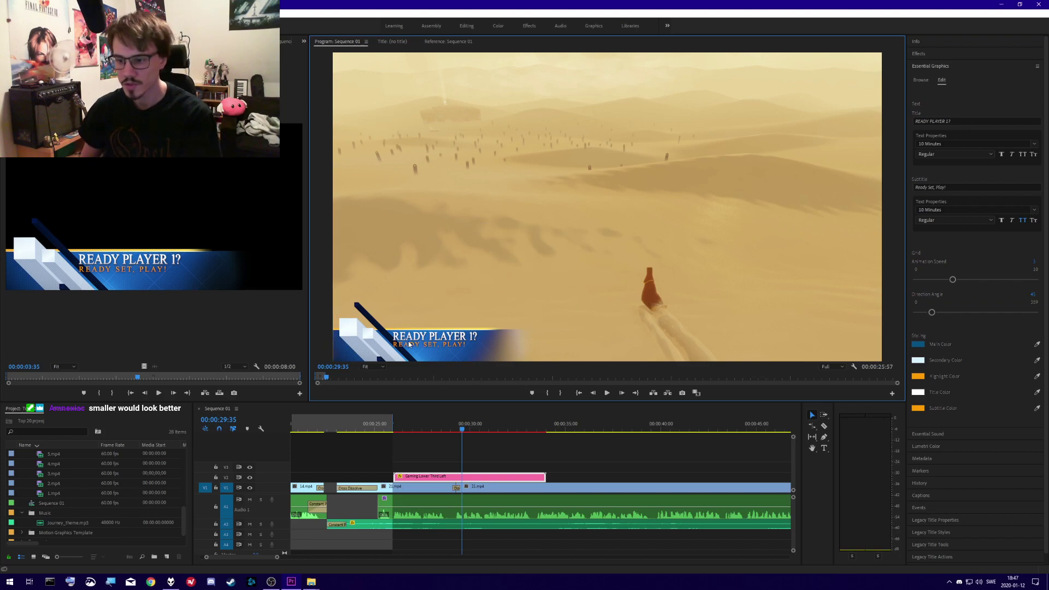
left_click(425, 337)
left_click(315, 365)
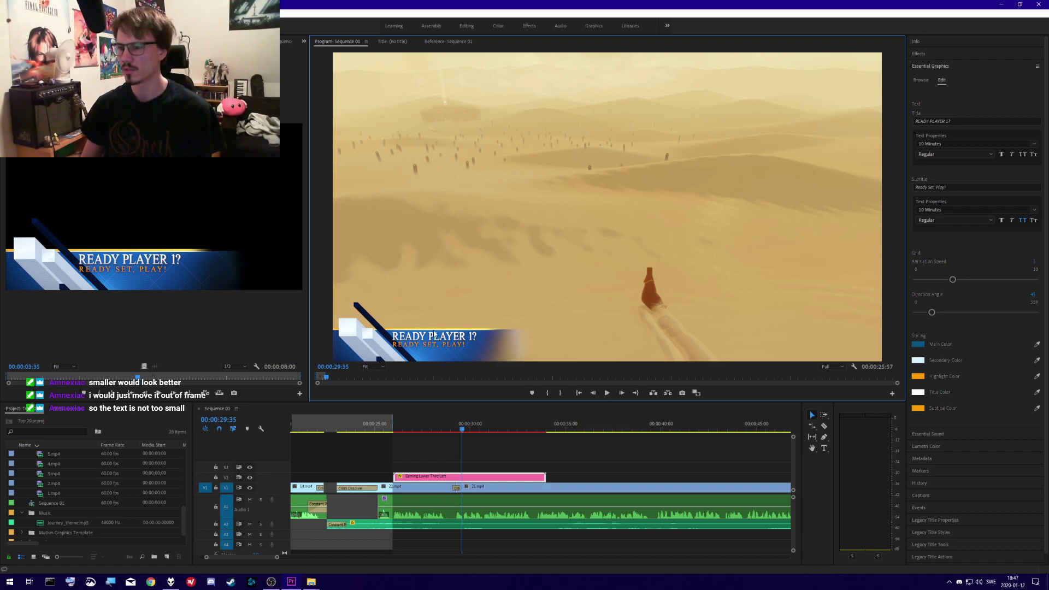
left_click(422, 342)
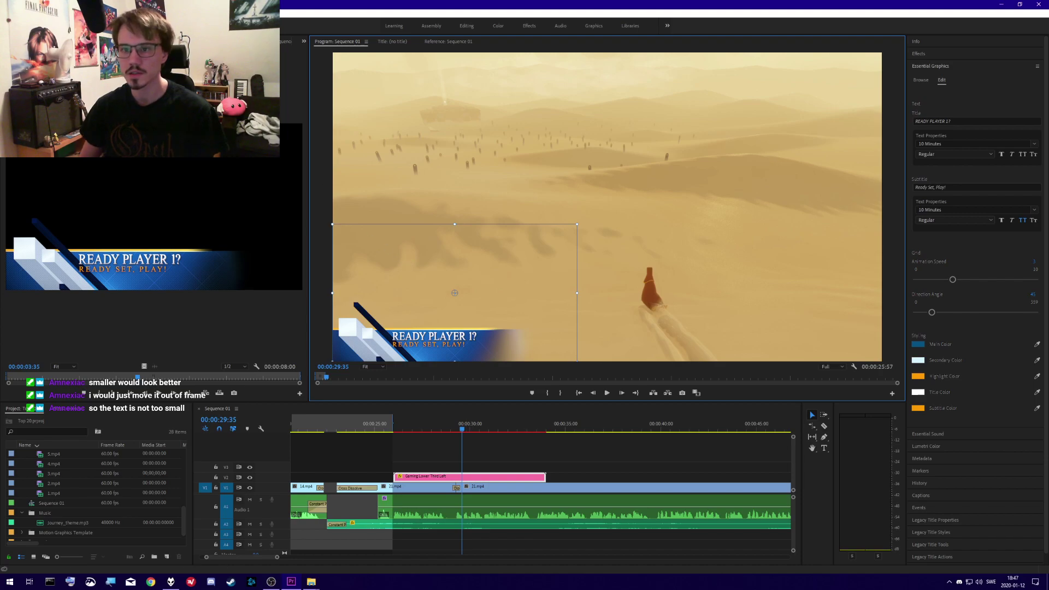
key("shift+5")
key("ctrl+z")
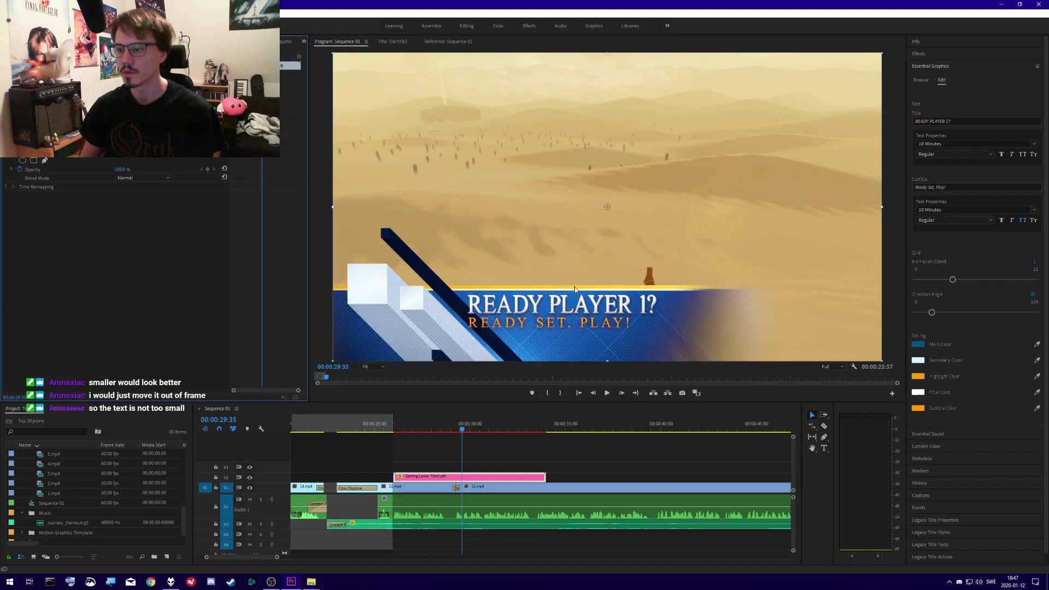
- Try reducing the Gaming Lower Third Left graphic's scale to 75
left_click(480, 456)
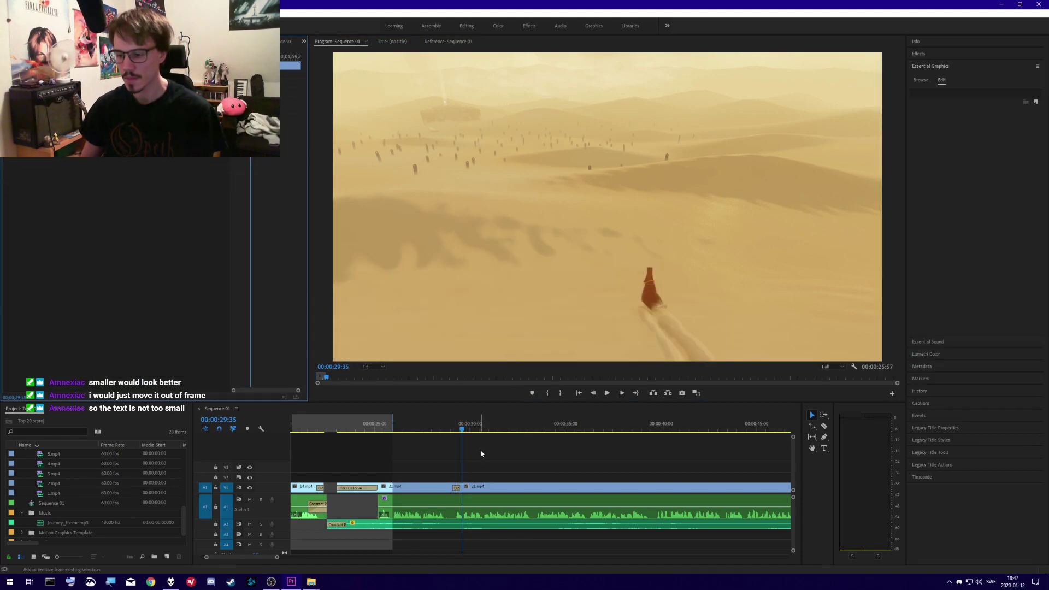
left_click(478, 478)
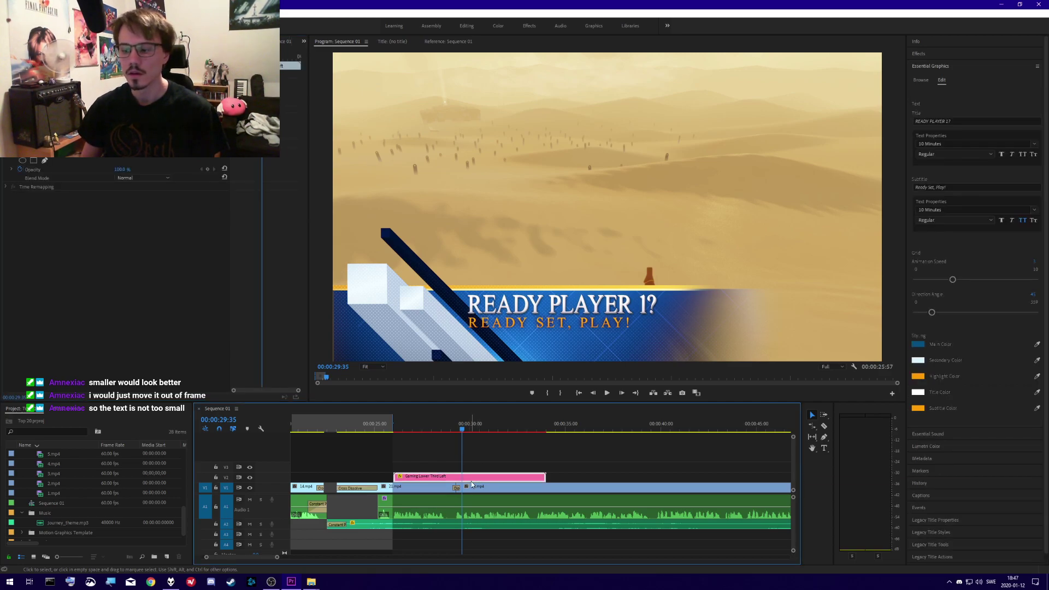
key("shift+5")
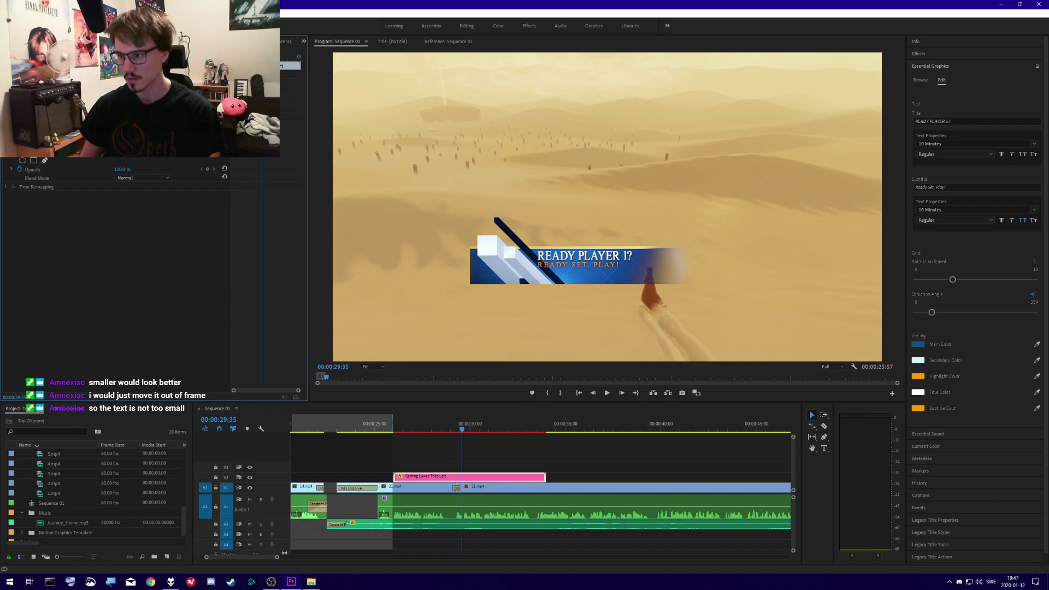
left_click(30, 82)
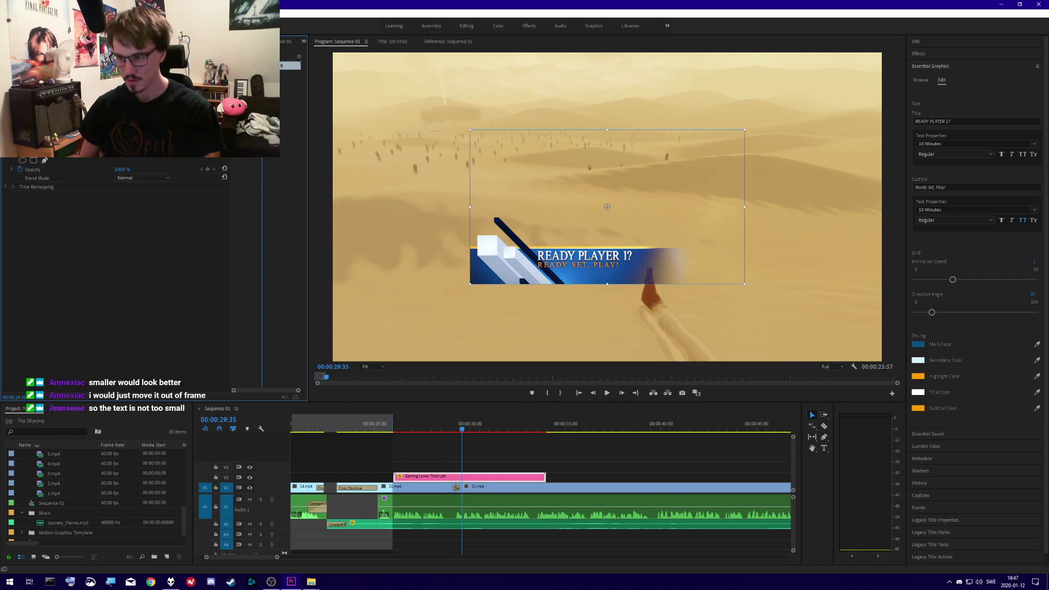
type("75")
key("Return")
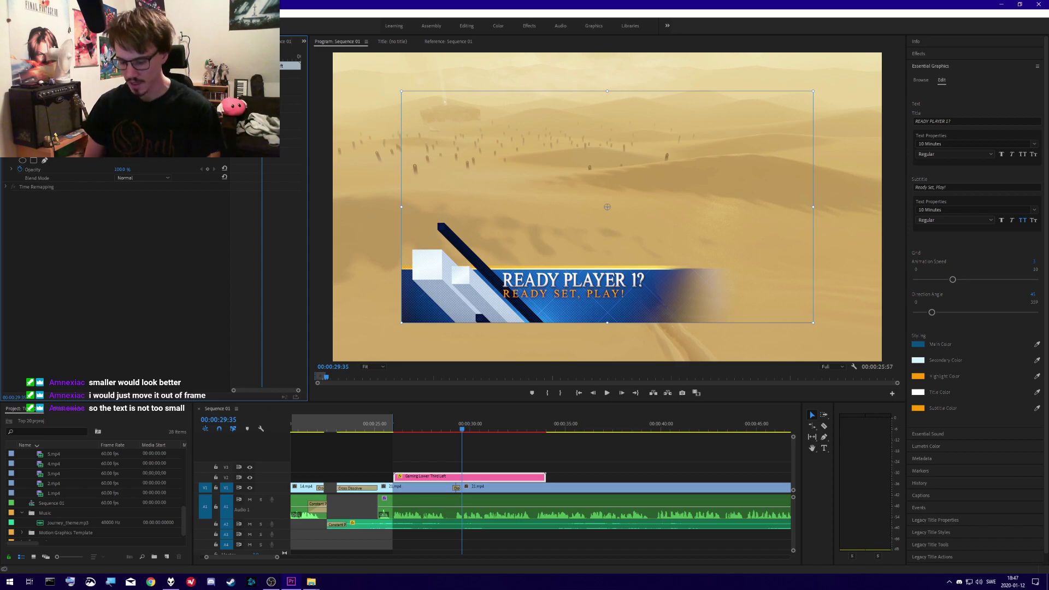
- Set the graphic's scale to 100 and shift it down and left, partly out of frame, until its text meets the outer safe margin
type("100")
key("Return")
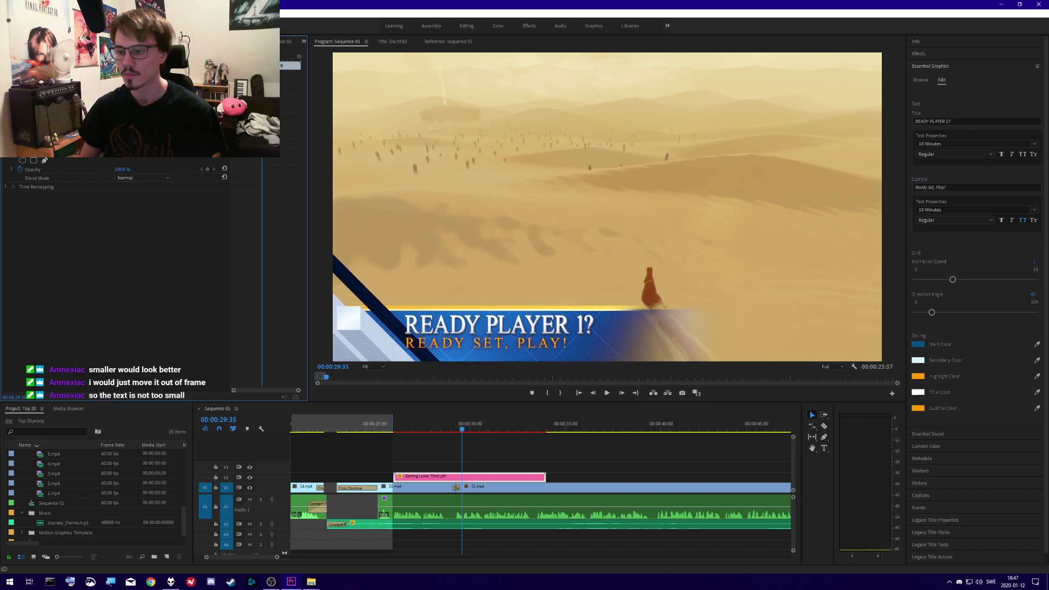
right_click(559, 195)
left_click(594, 491)
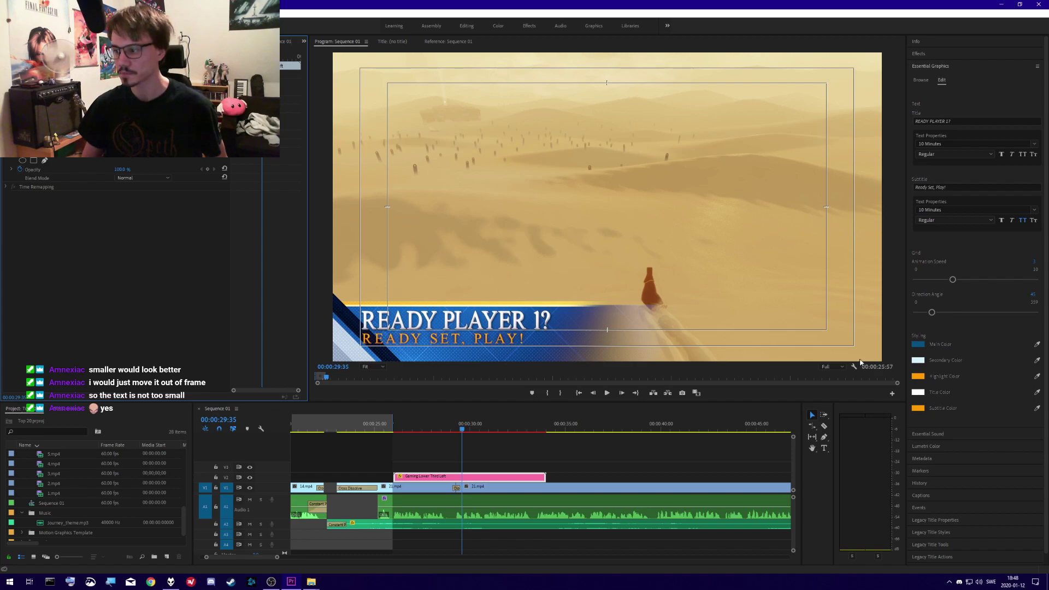
left_click(358, 69)
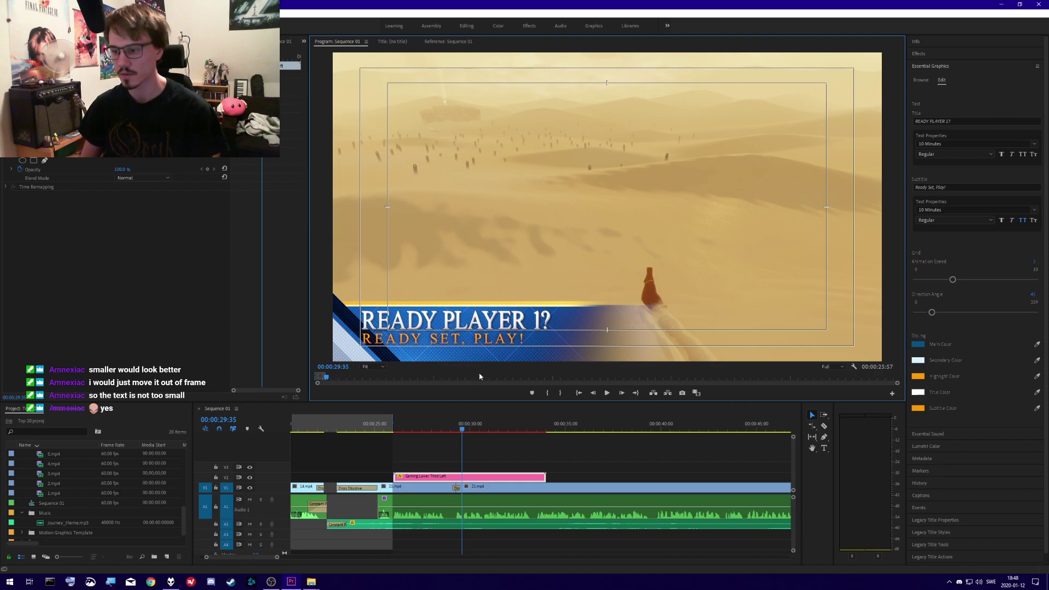
- Hide the safe margins in the program preview and save the project
right_click(567, 211)
left_click(623, 505)
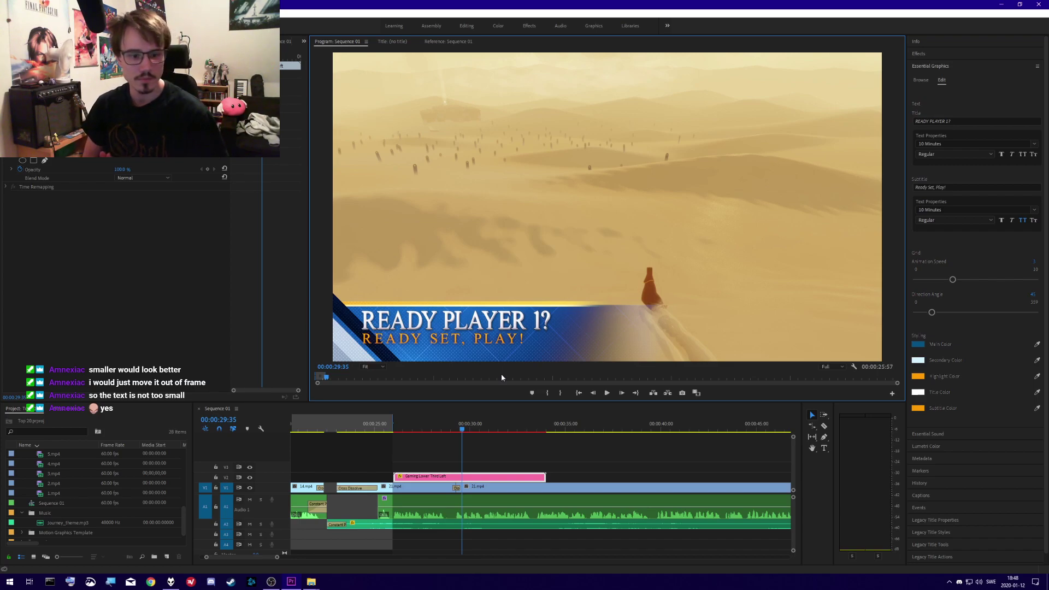
key("ctrl+s")
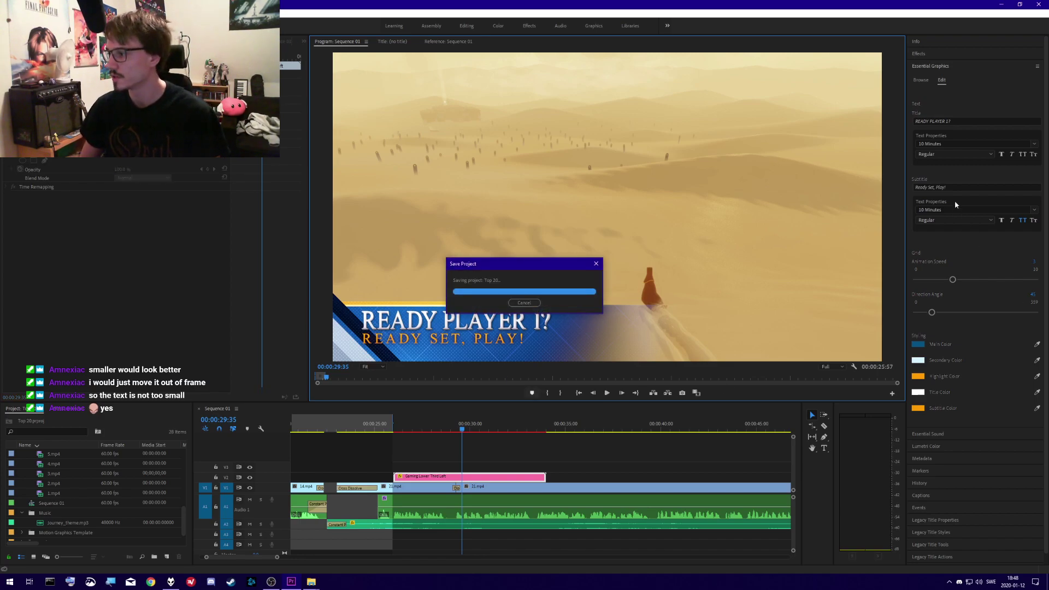
- Set the lower third's title to "Journey" and its subtitle to "Honorable Mention"
left_click_drag(954, 121, 912, 124)
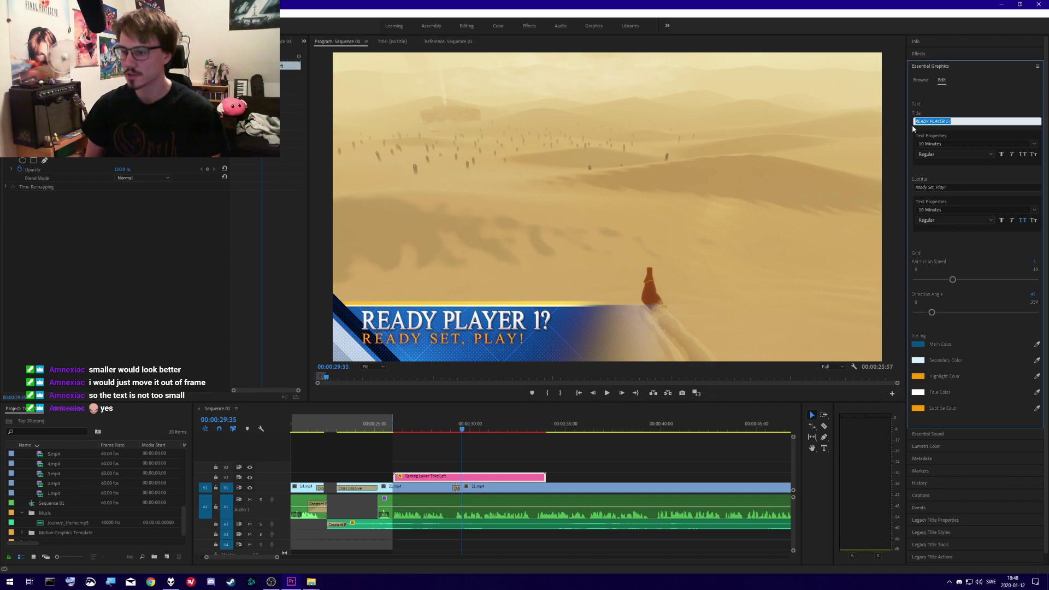
type("Journey")
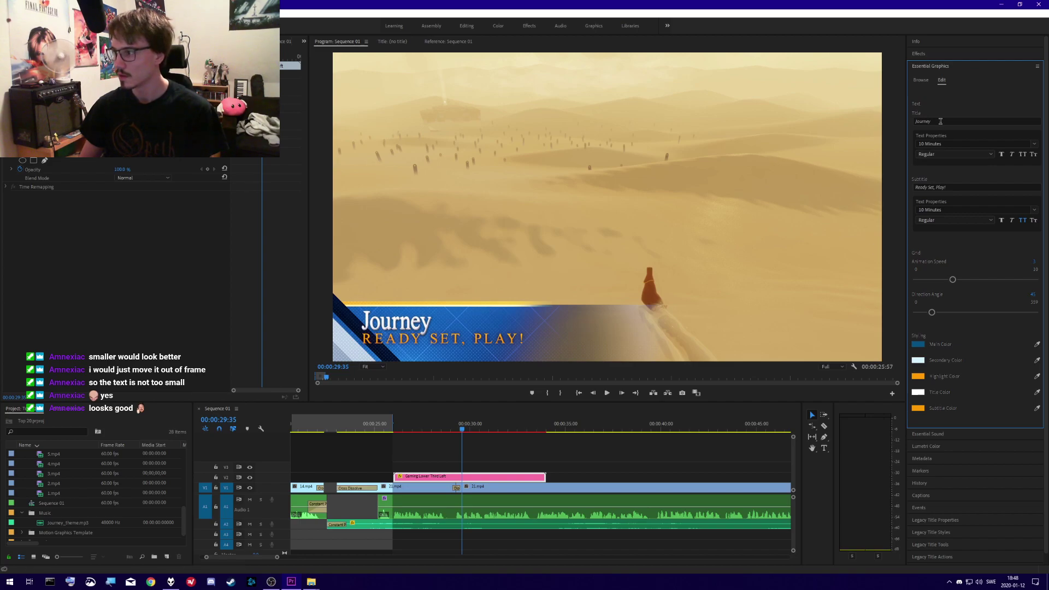
left_click_drag(953, 187, 873, 184)
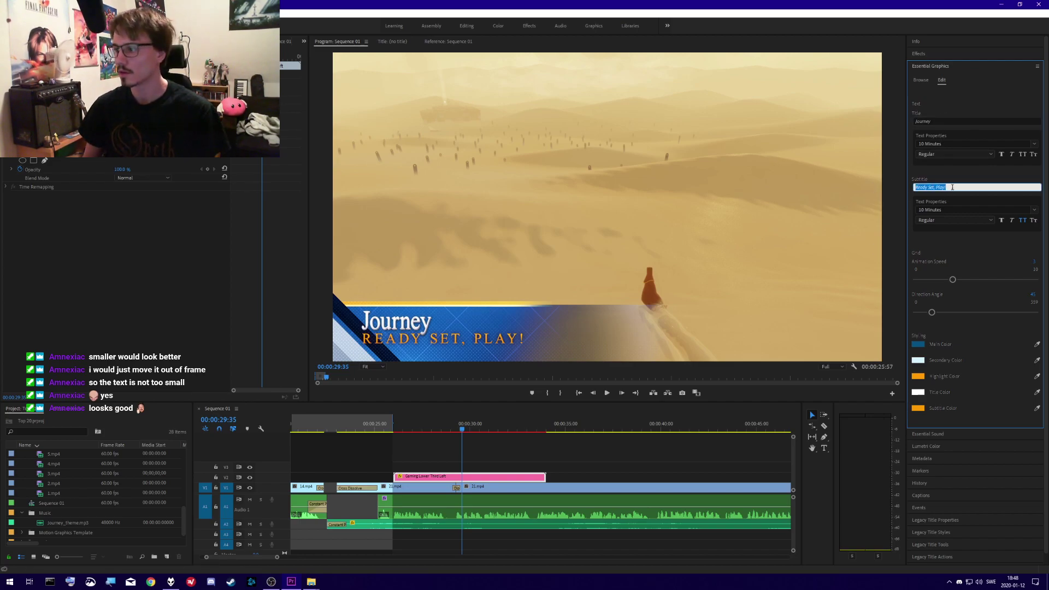
type("H")
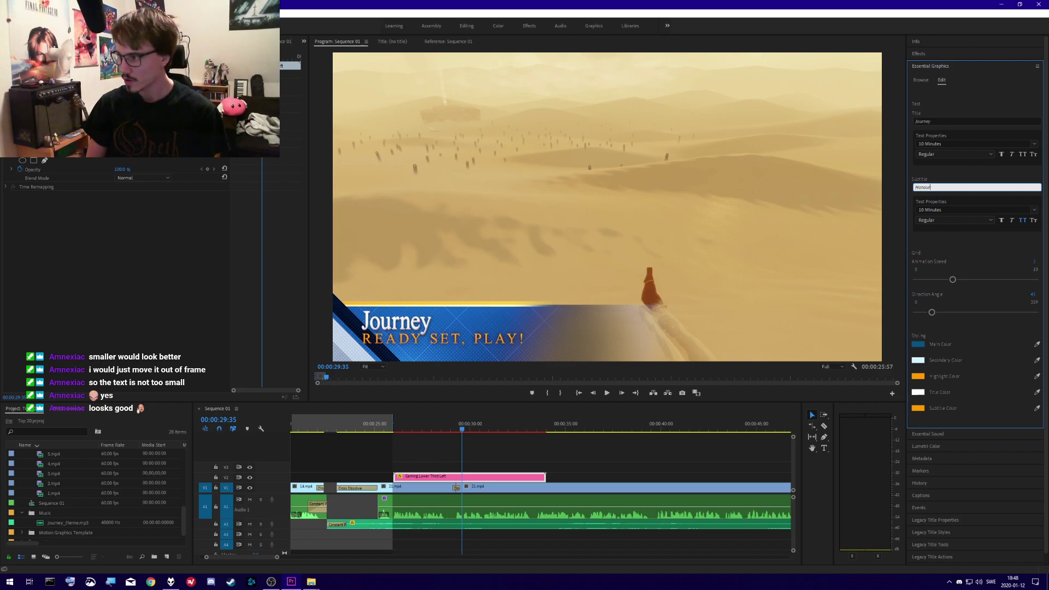
type("onorable")
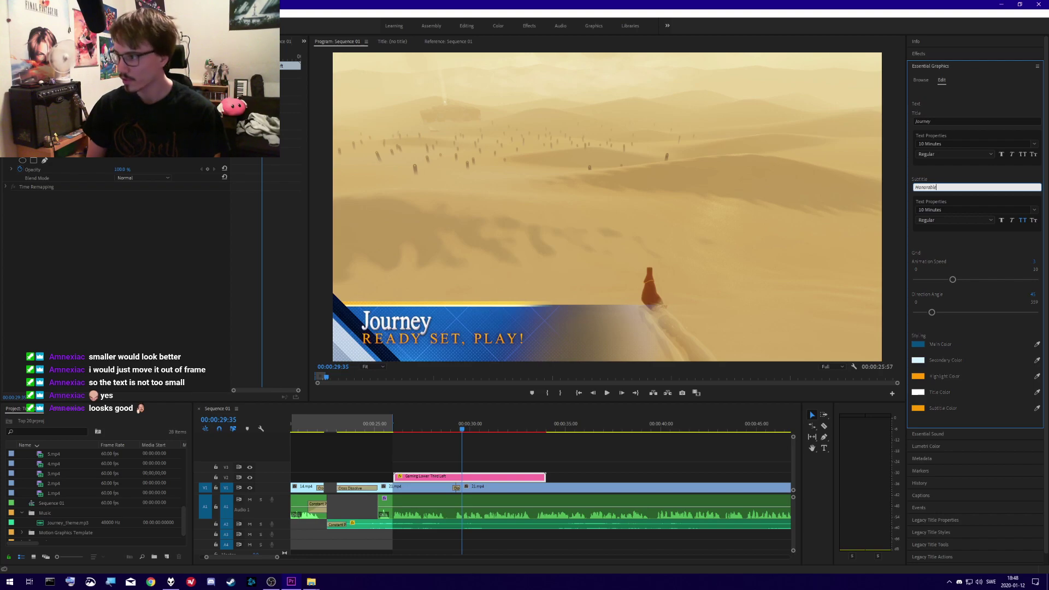
type(" Mention")
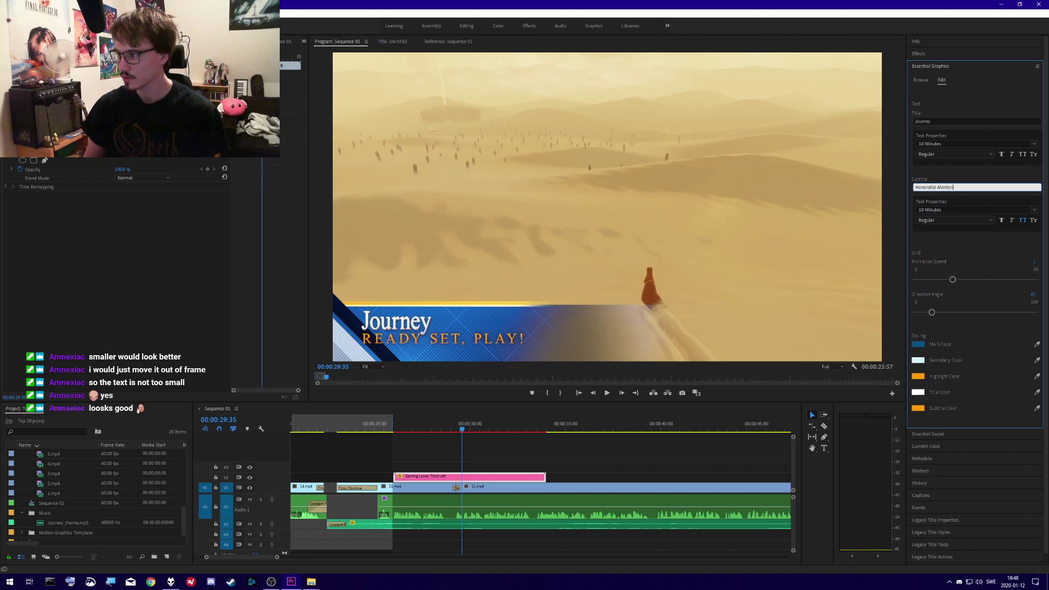
left_click(965, 245)
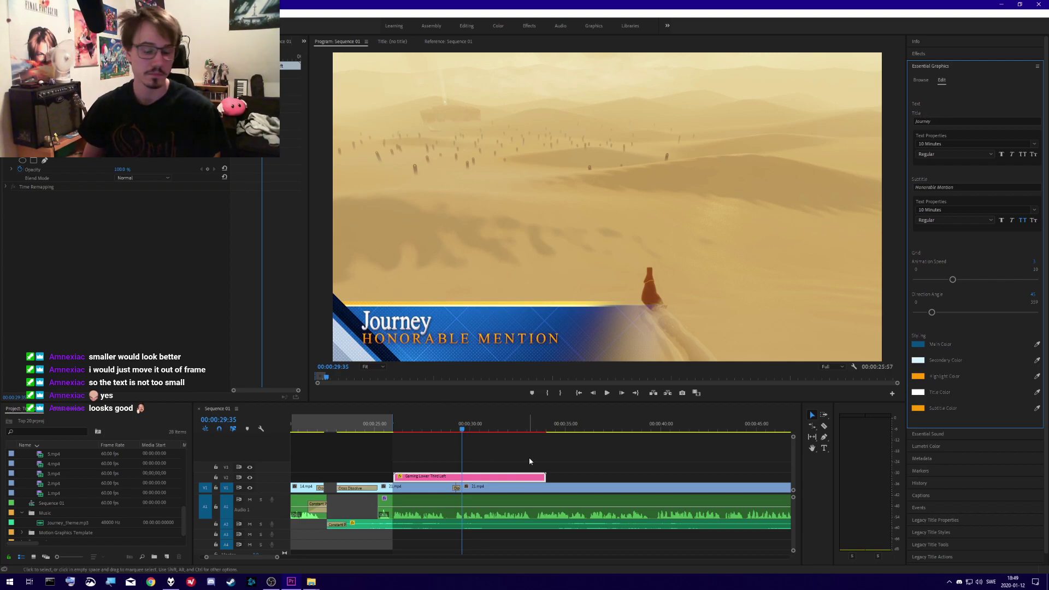
- Extend the lower third's title to "Journey (2013 PS3)" and set it in all caps
left_click(942, 122)
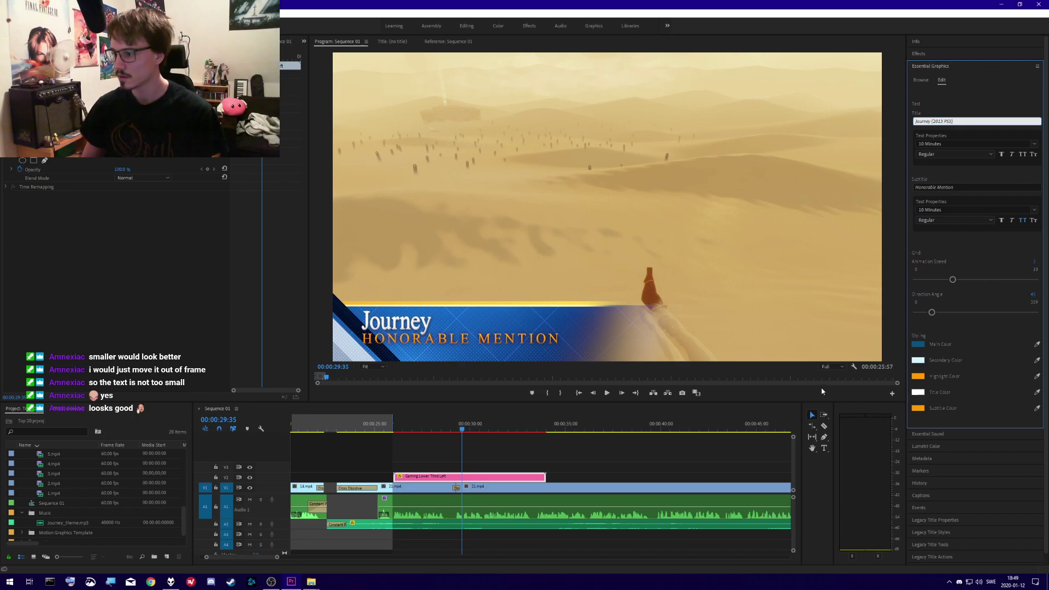
key("Return")
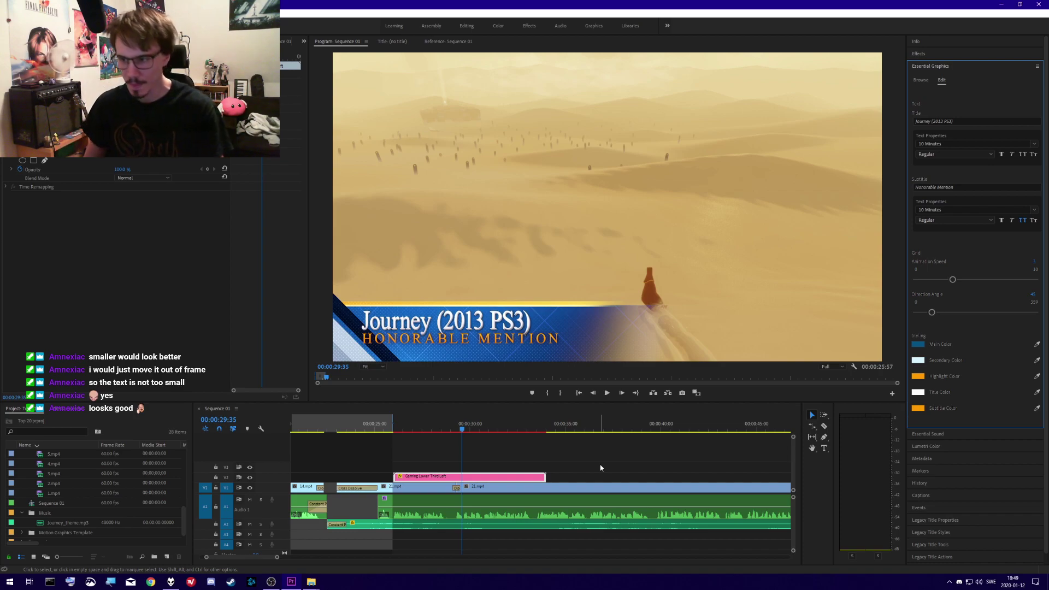
left_click(929, 121)
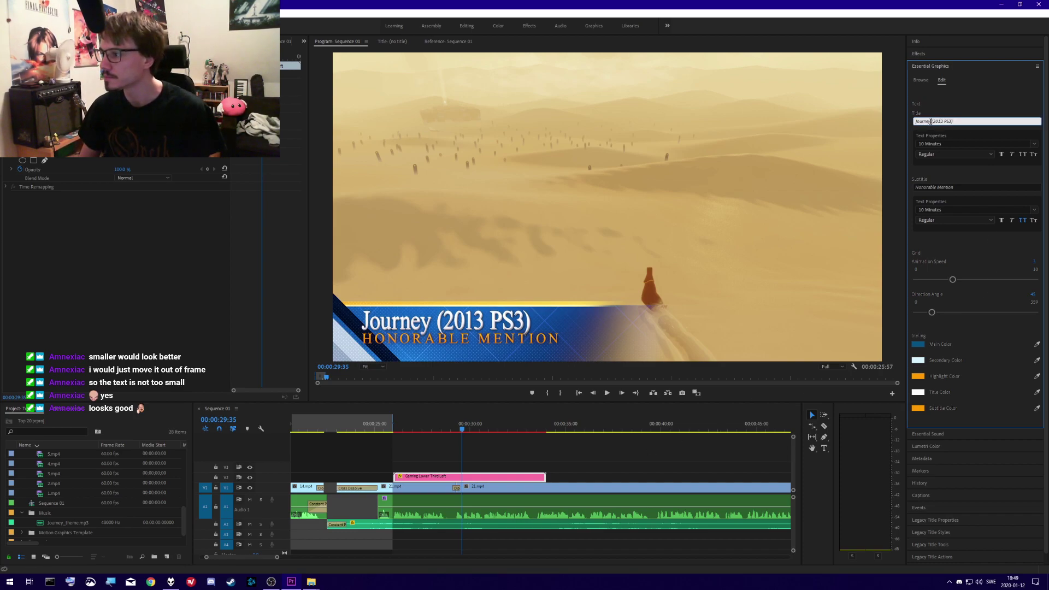
double_click(931, 121)
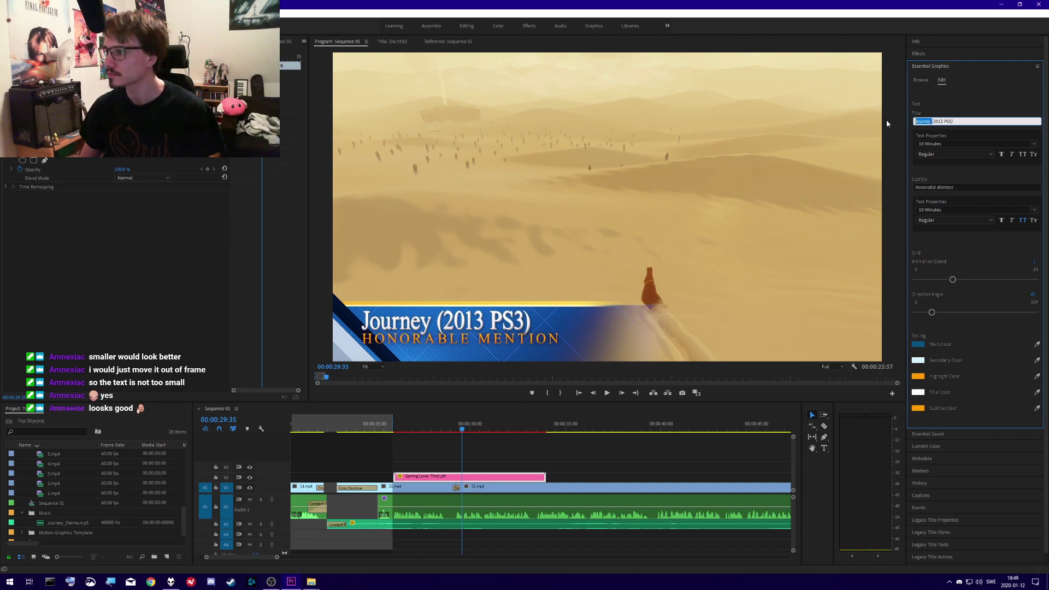
left_click(1022, 156)
left_click(538, 457)
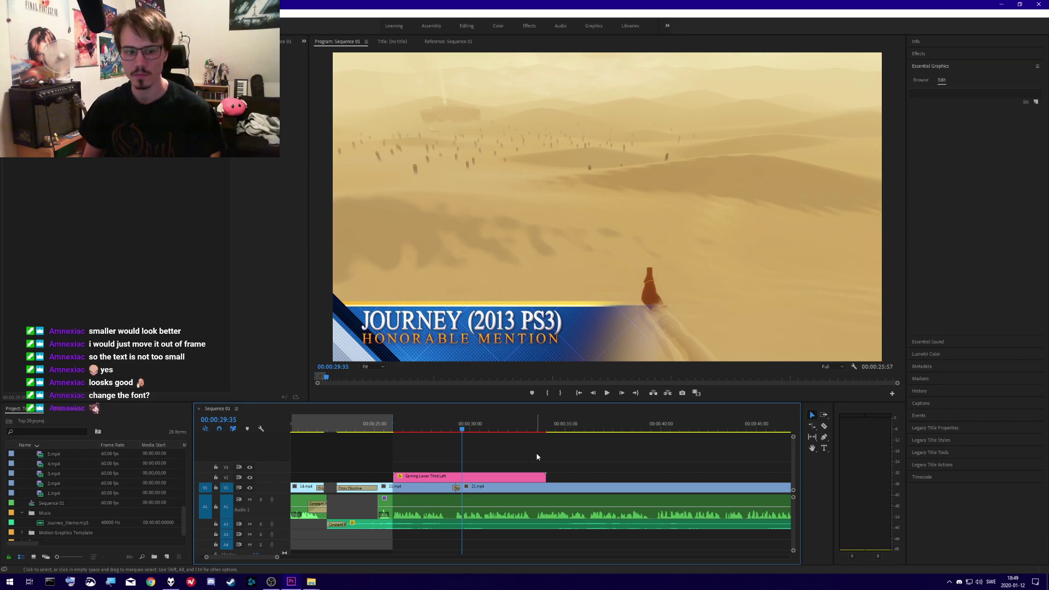
- Look through the available fonts for the lower third's title
left_click(508, 478)
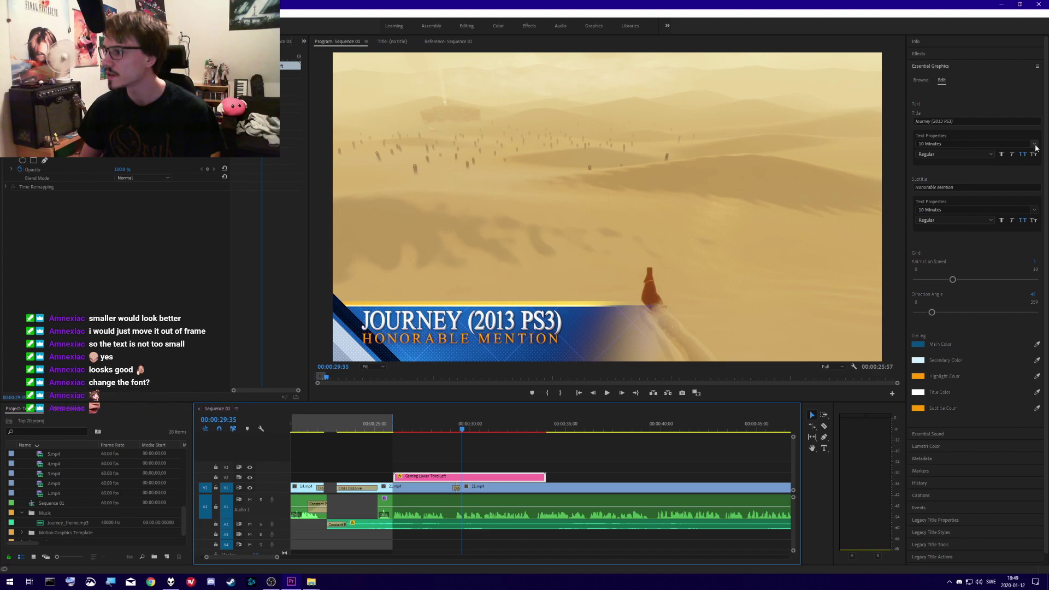
left_click(1035, 145)
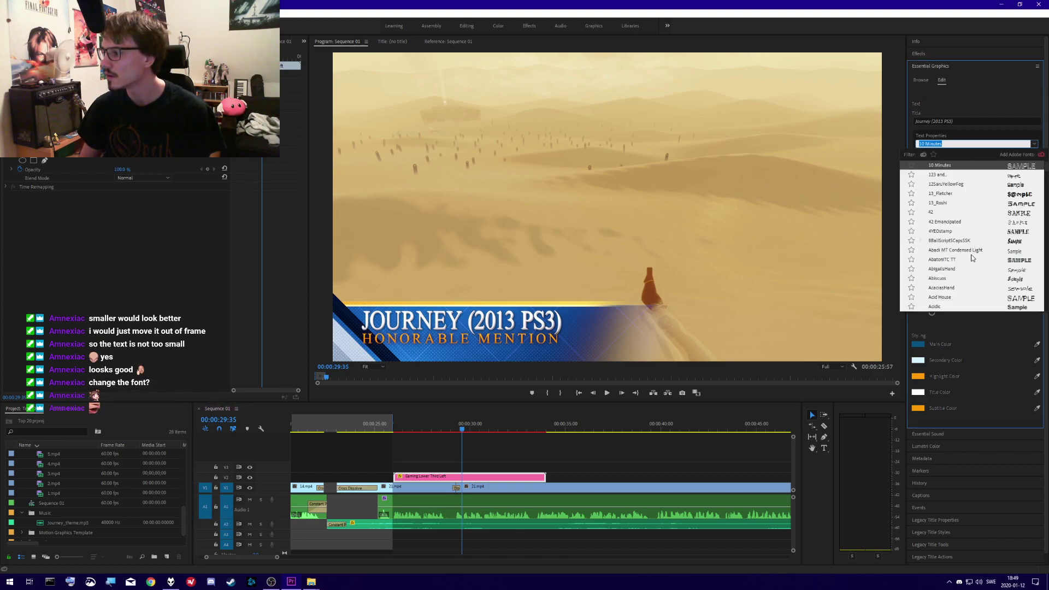
scroll(963, 255, "down", 5)
scroll(963, 253, "down", 6)
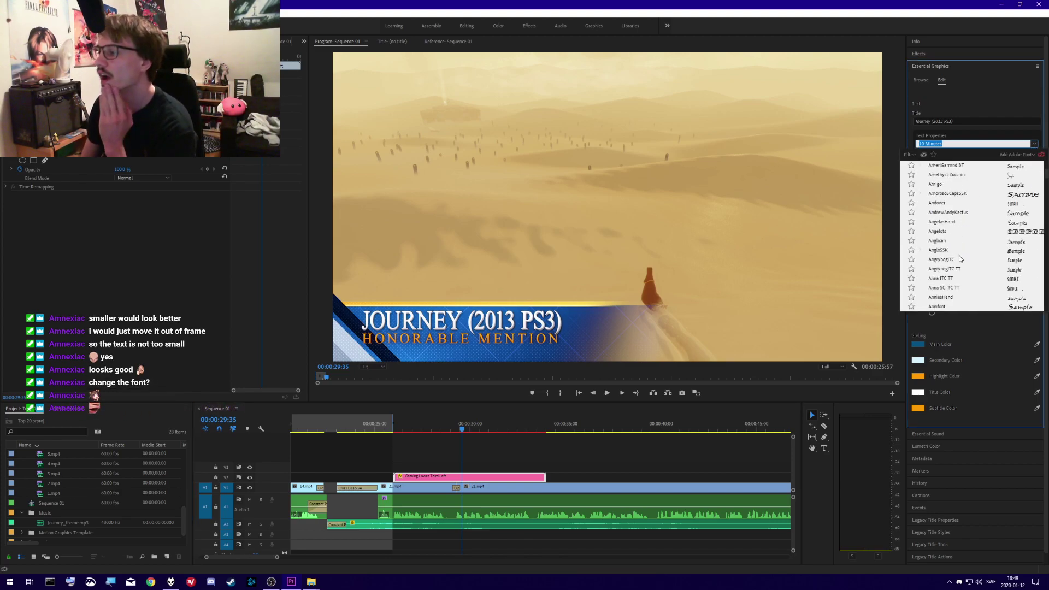
scroll(985, 252, "down", 6)
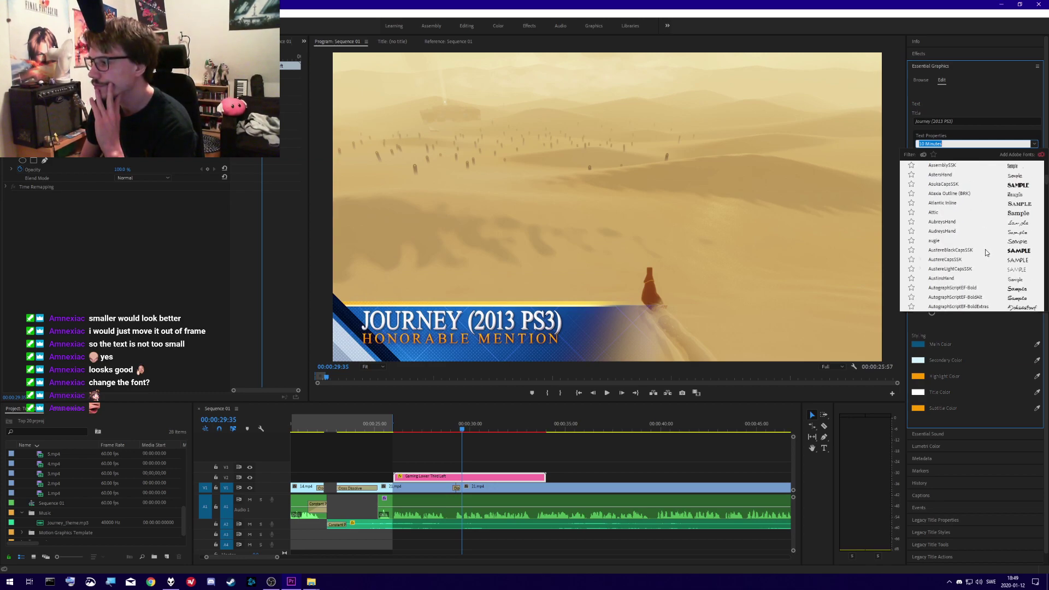
scroll(976, 262, "down", 6)
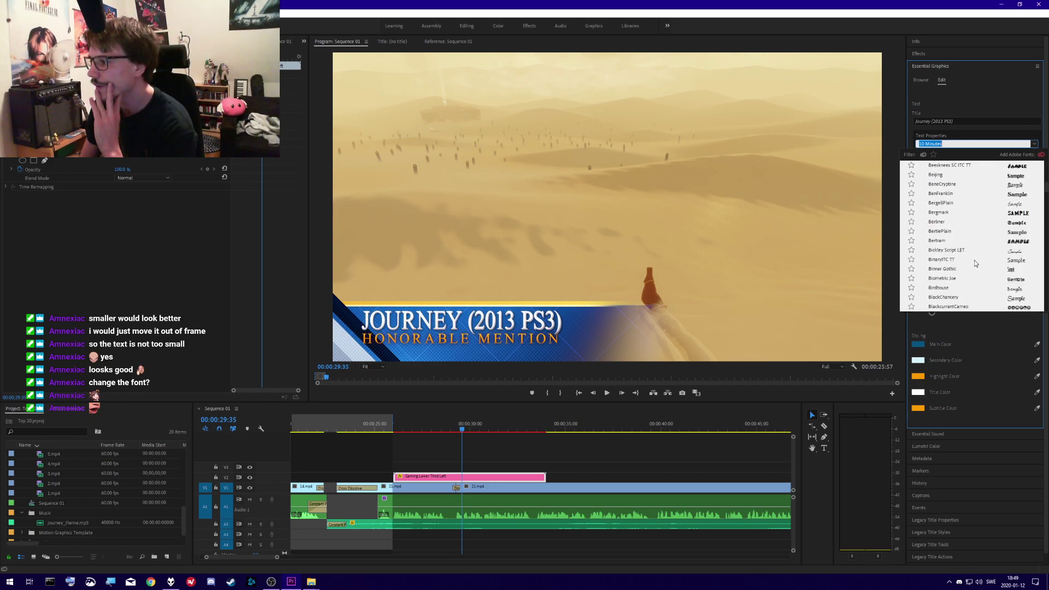
scroll(973, 268, "down", 6)
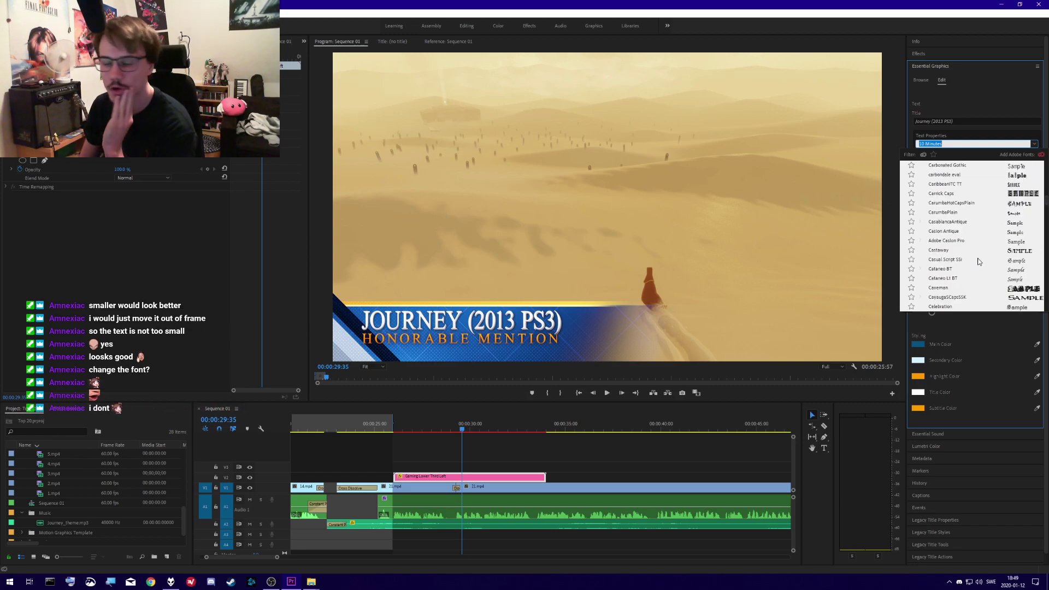
scroll(977, 264, "down", 5)
scroll(976, 268, "down", 5)
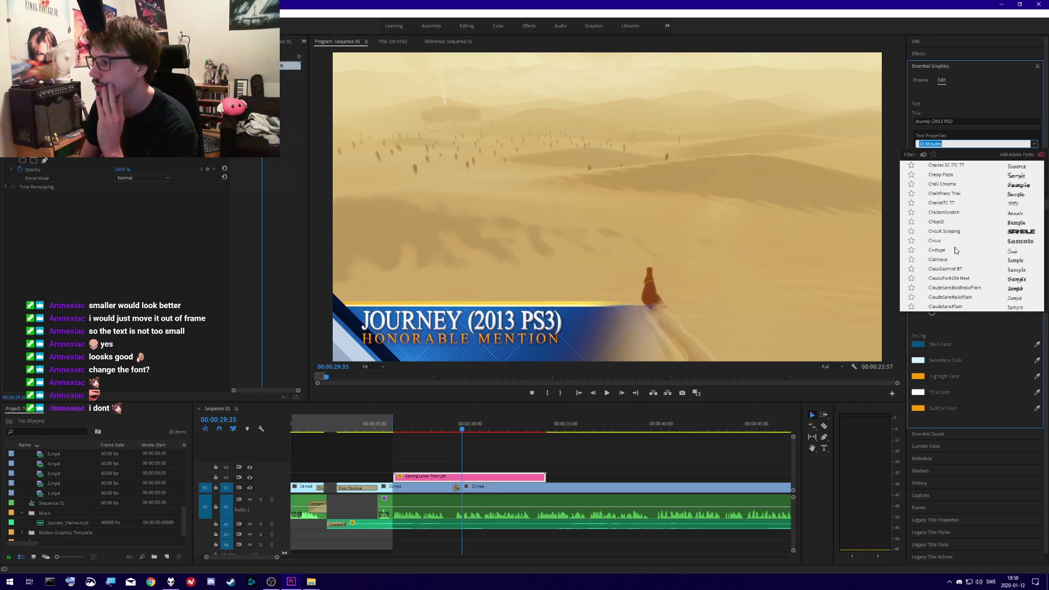
scroll(967, 256, "down", 4)
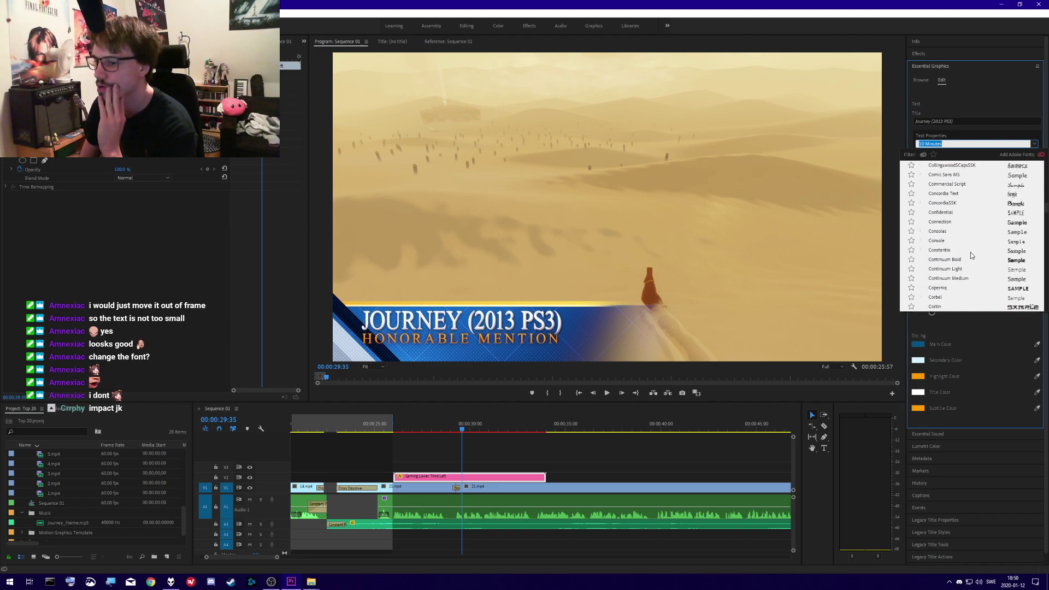
scroll(974, 251, "down", 5)
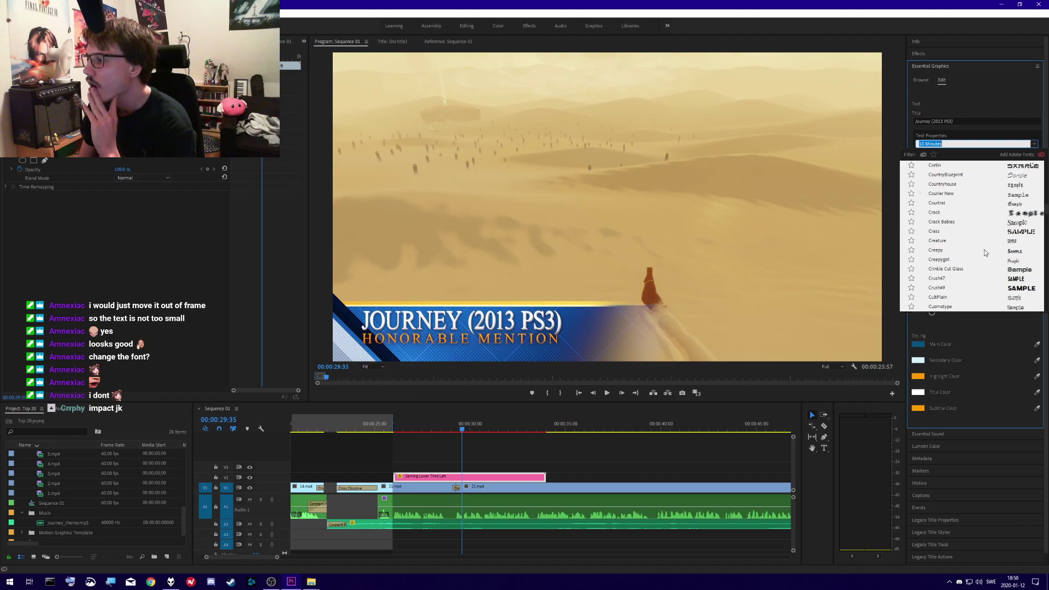
scroll(985, 252, "down", 5)
scroll(984, 253, "down", 5)
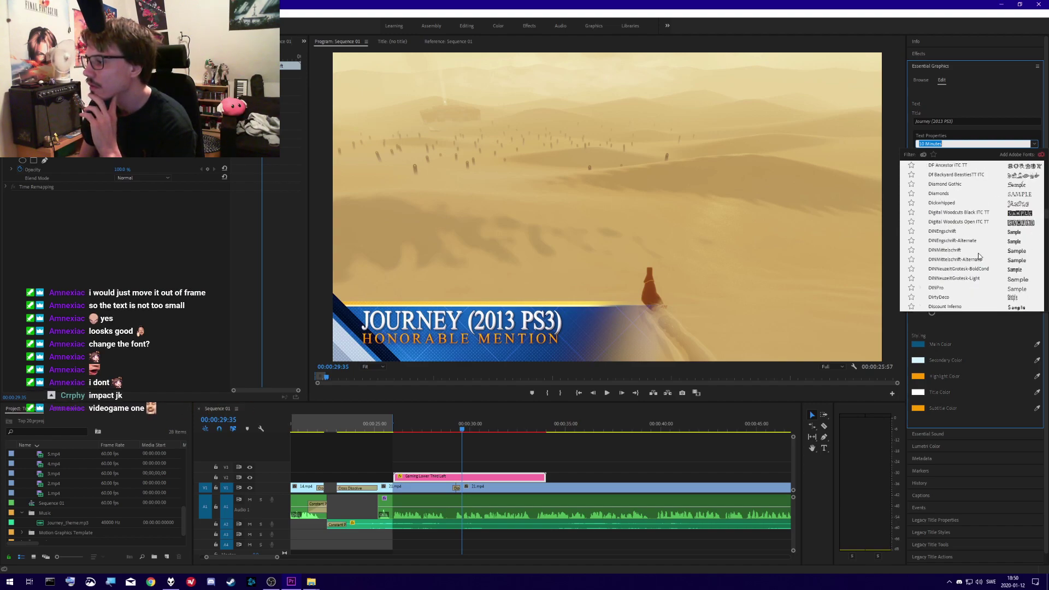
- Try Impact with faux bold as the lower third's title font, and undo the font change
type("im")
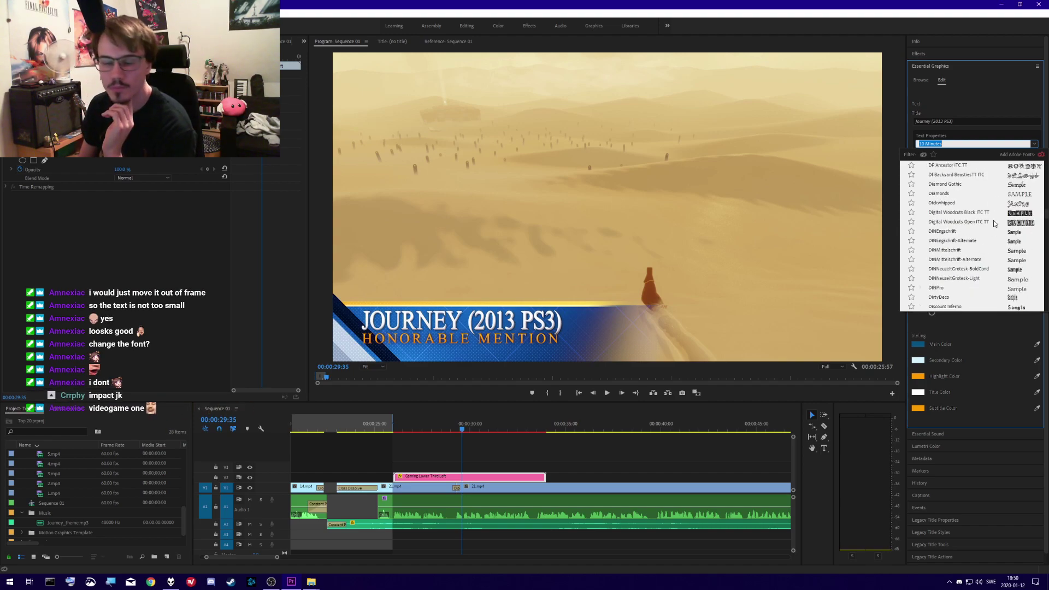
type("pact")
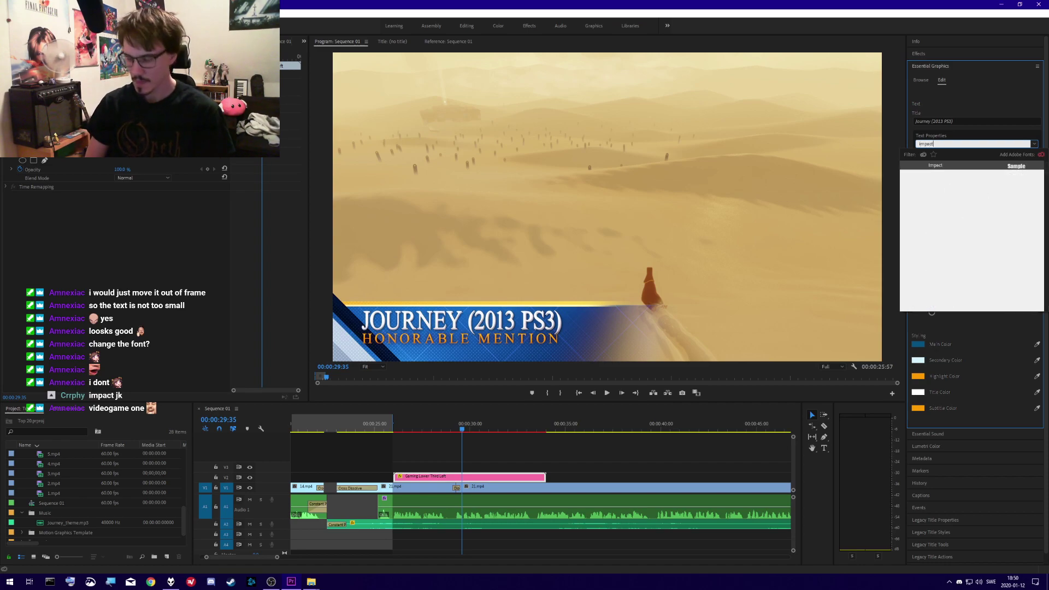
left_click(956, 167)
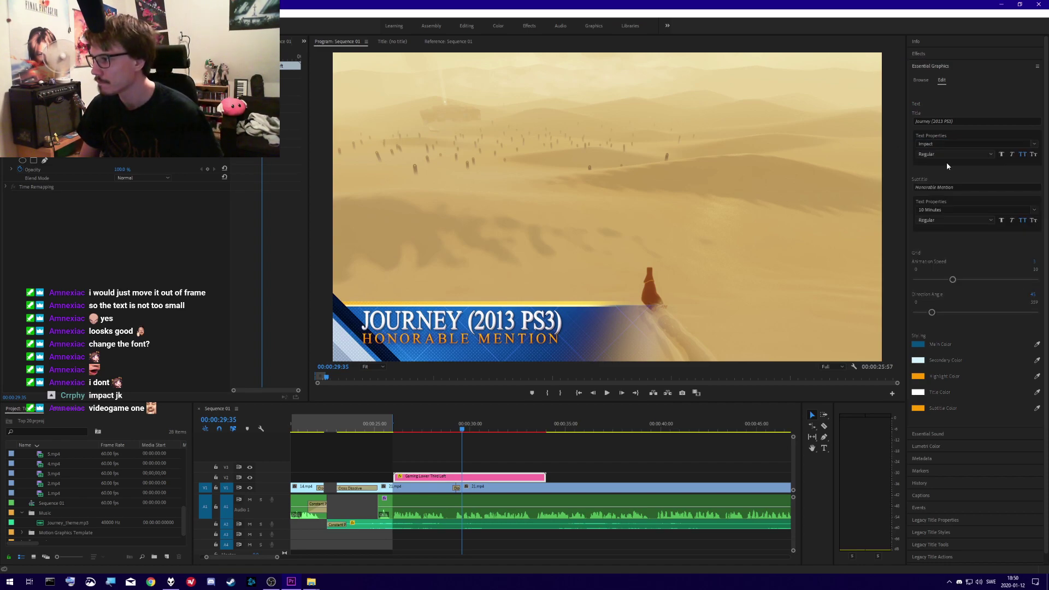
left_click(1003, 157)
left_click(1003, 157)
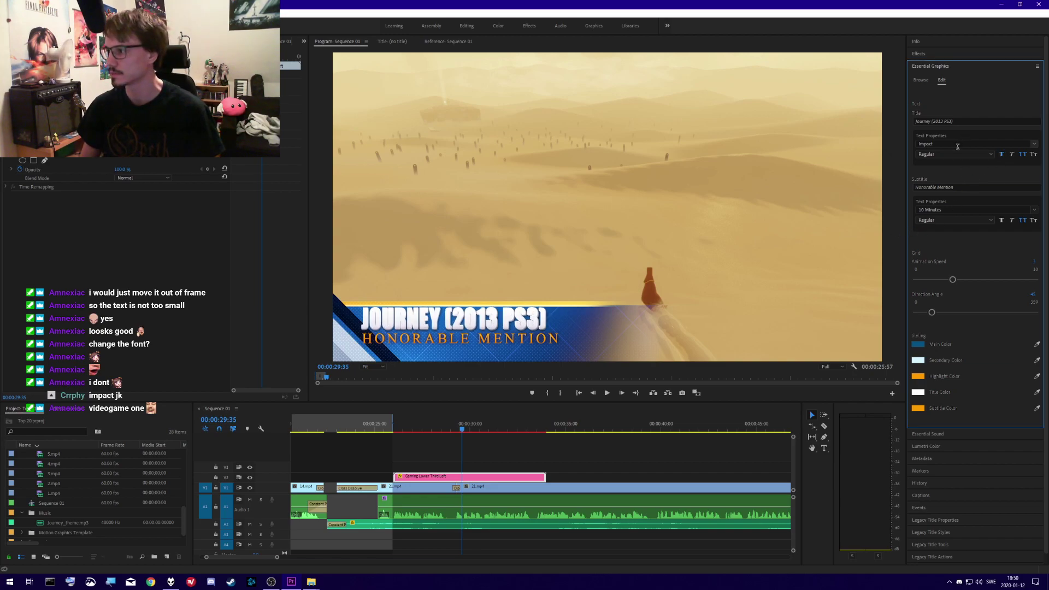
key("ctrl+z")
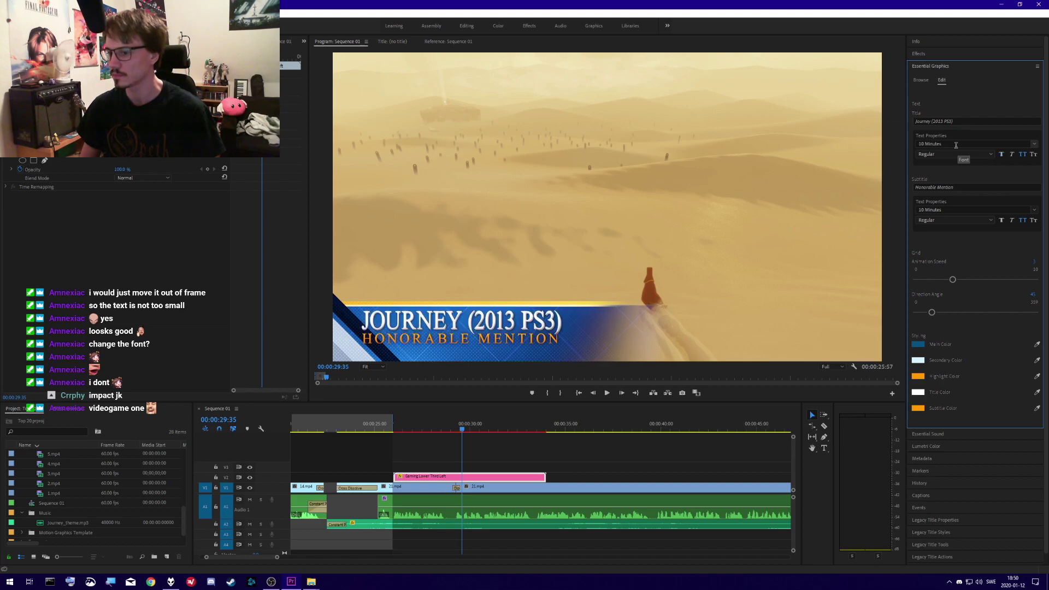
- Try Comic Sans MS Italic as the lower third's title font
left_click(957, 144)
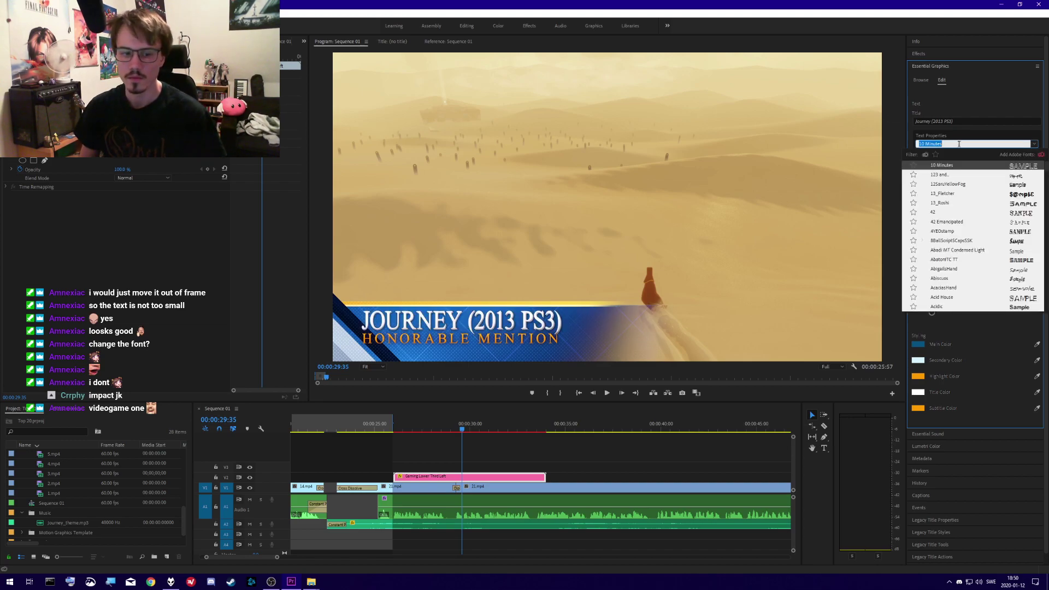
type("comic san")
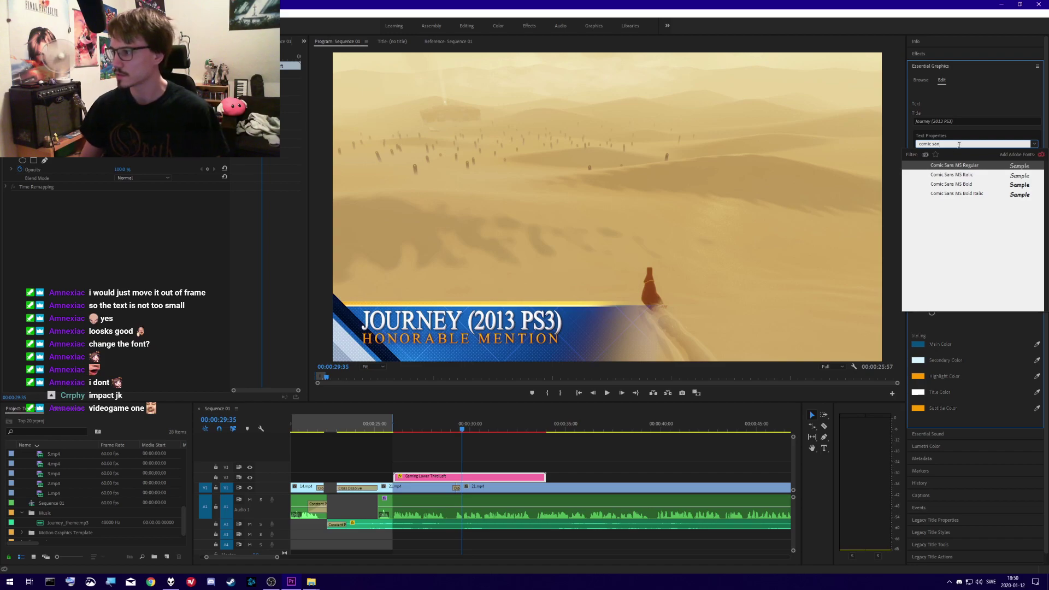
left_click(959, 175)
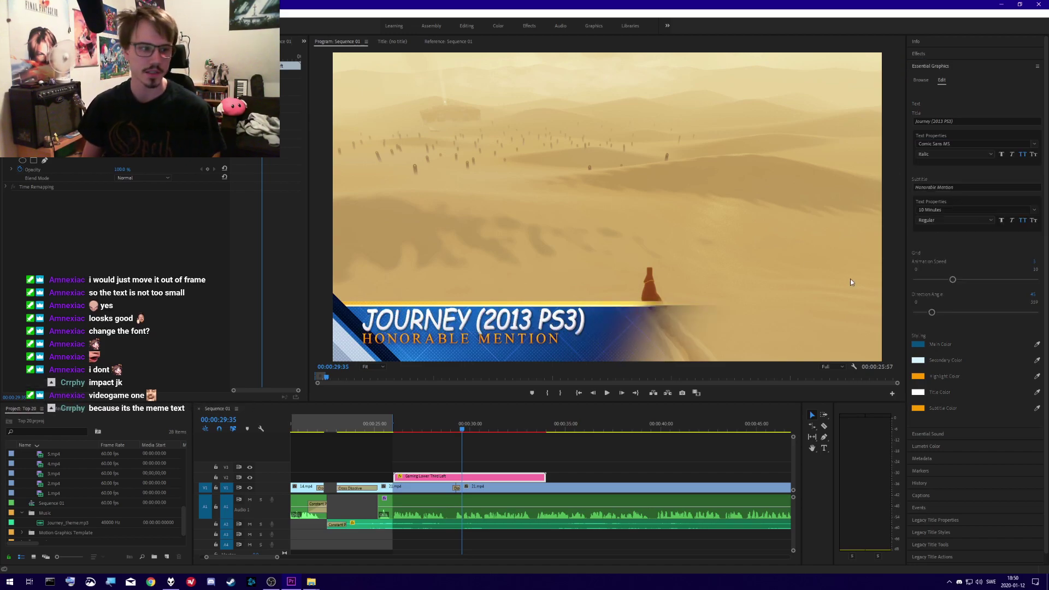
- Try Arial Italic and Arial Bold as the lower third's title font
left_click(957, 144)
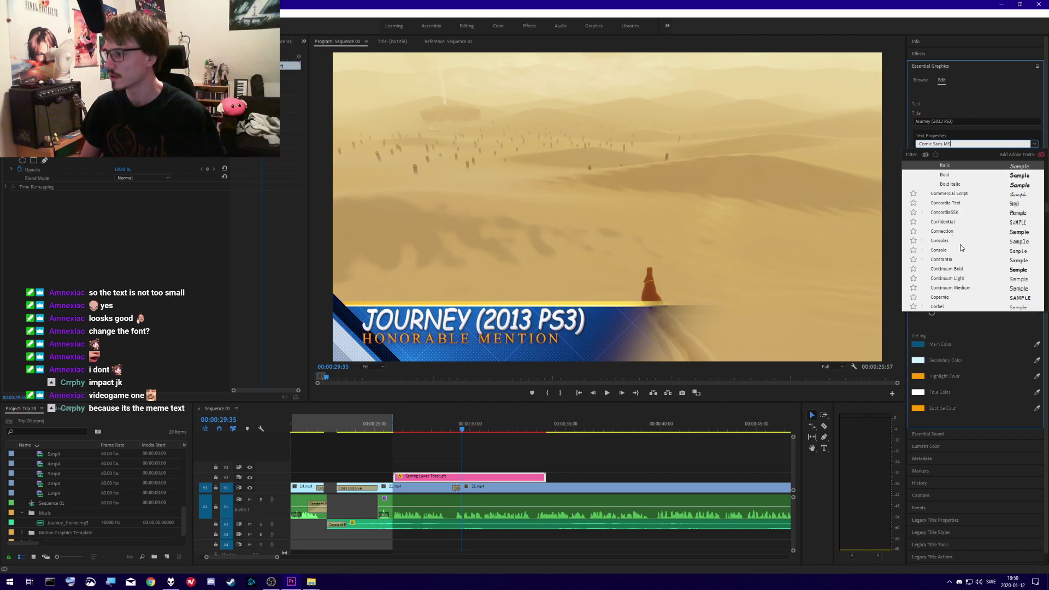
scroll(960, 241, "up", 3)
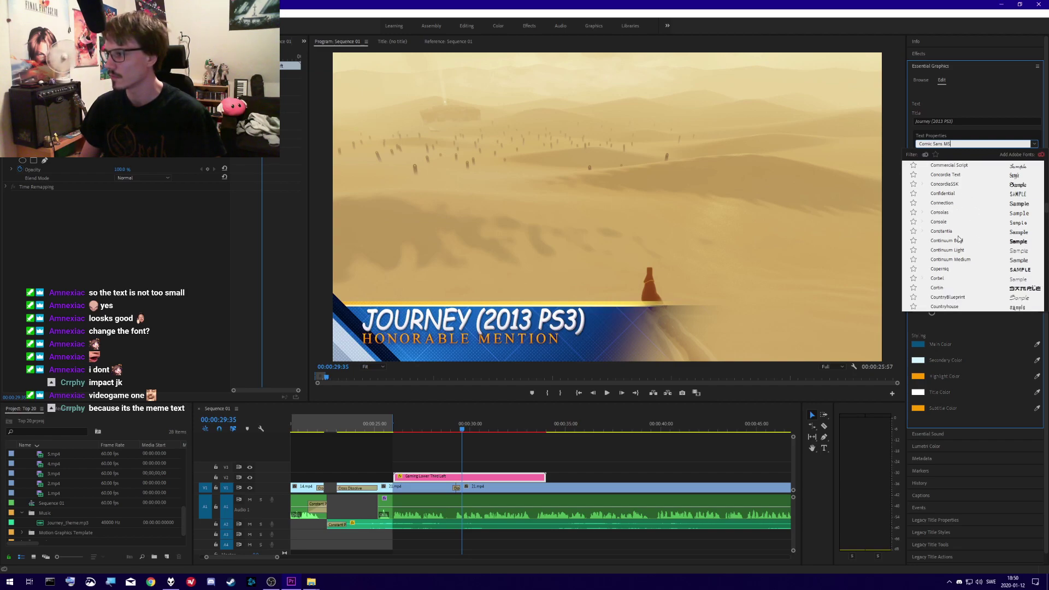
left_click(958, 144)
type("arial")
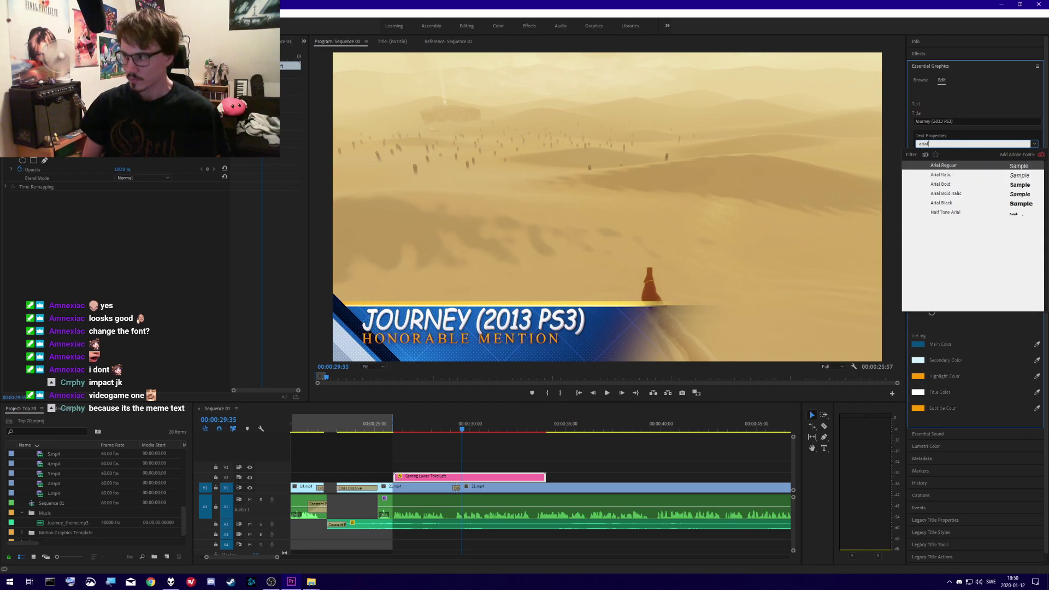
left_click(950, 176)
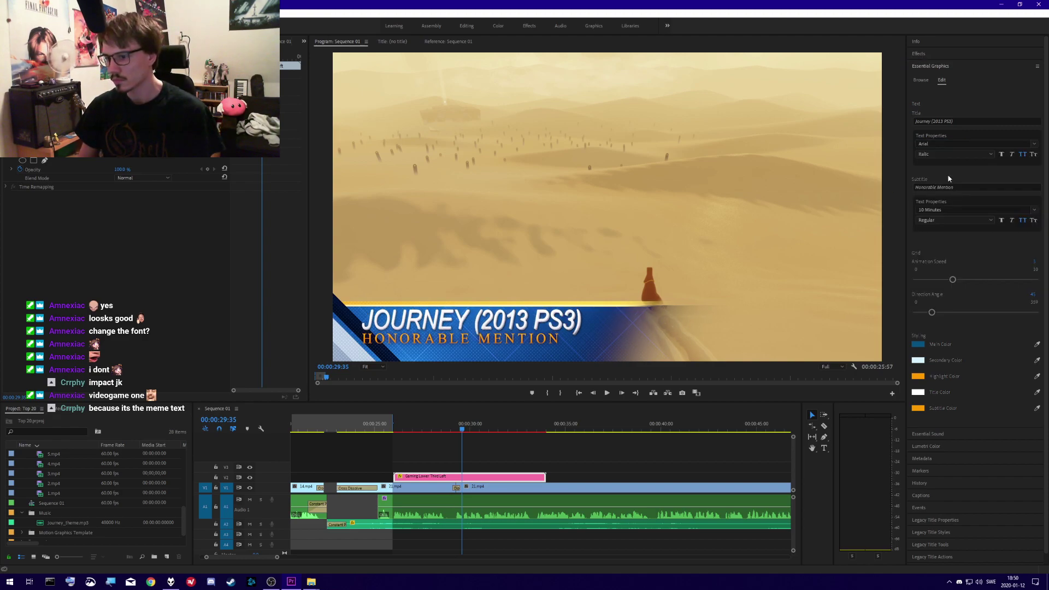
left_click(956, 144)
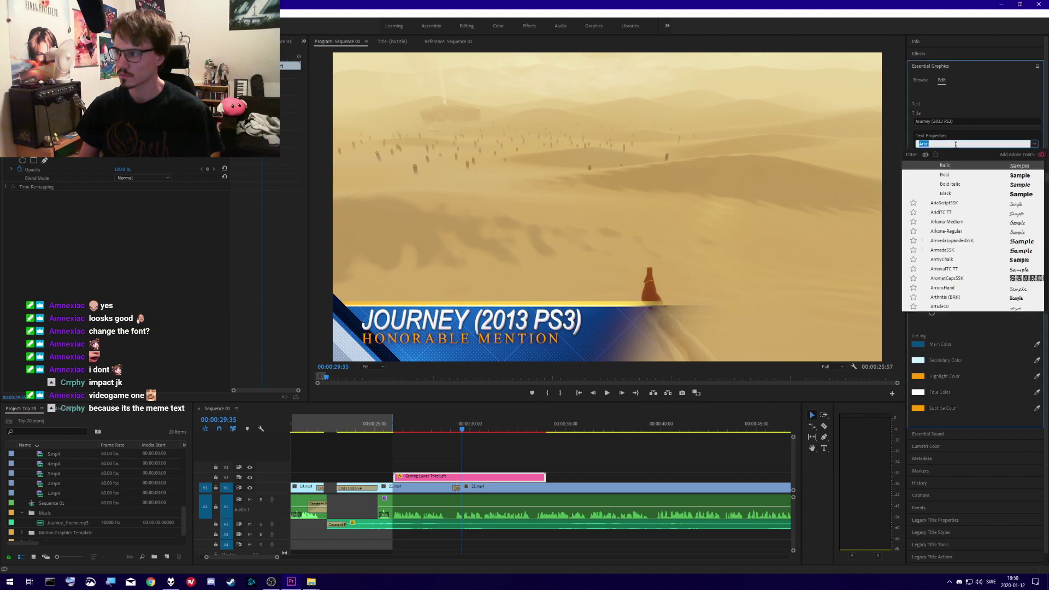
left_click(949, 176)
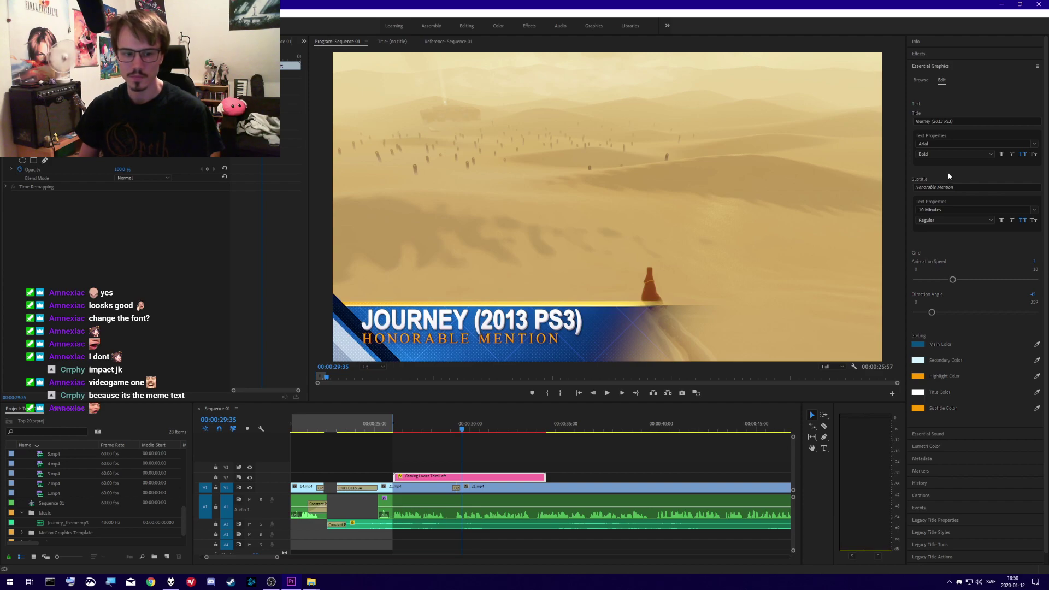
- Try Roboto Medium Regular as the lower third's title font
left_click(914, 144)
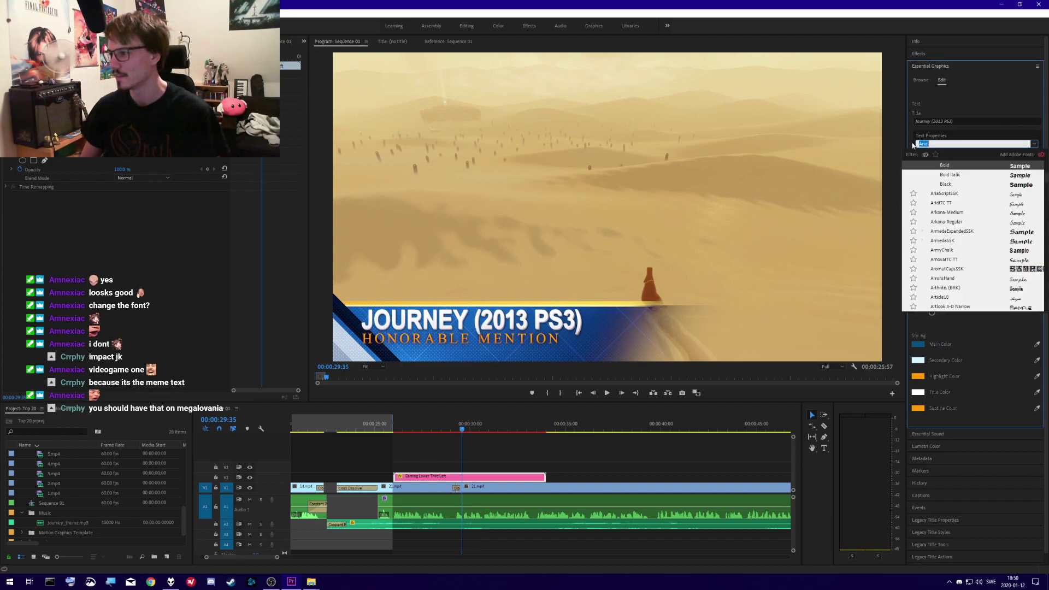
type("roboto")
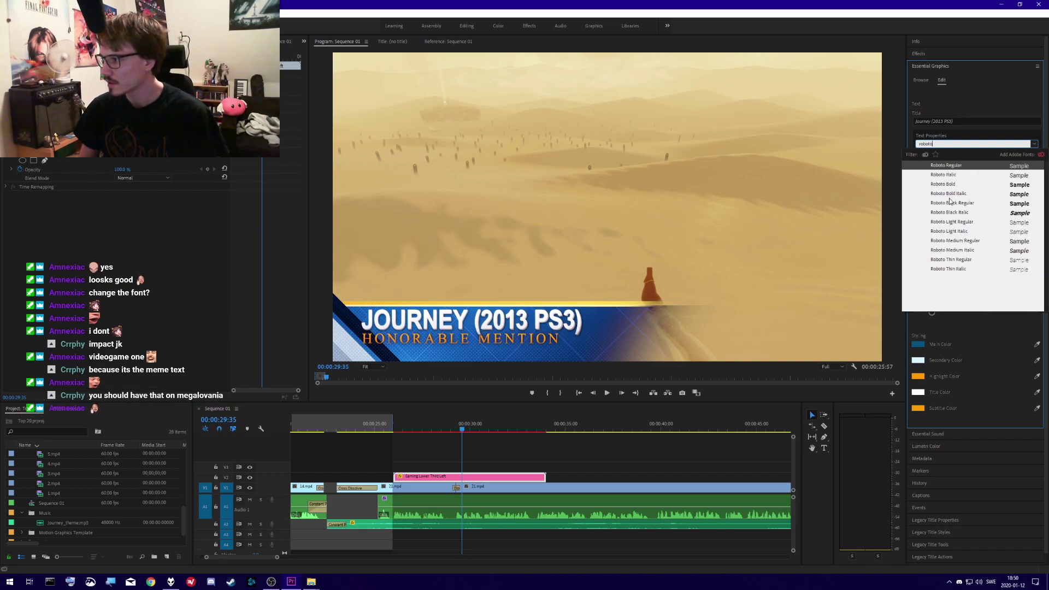
left_click(960, 241)
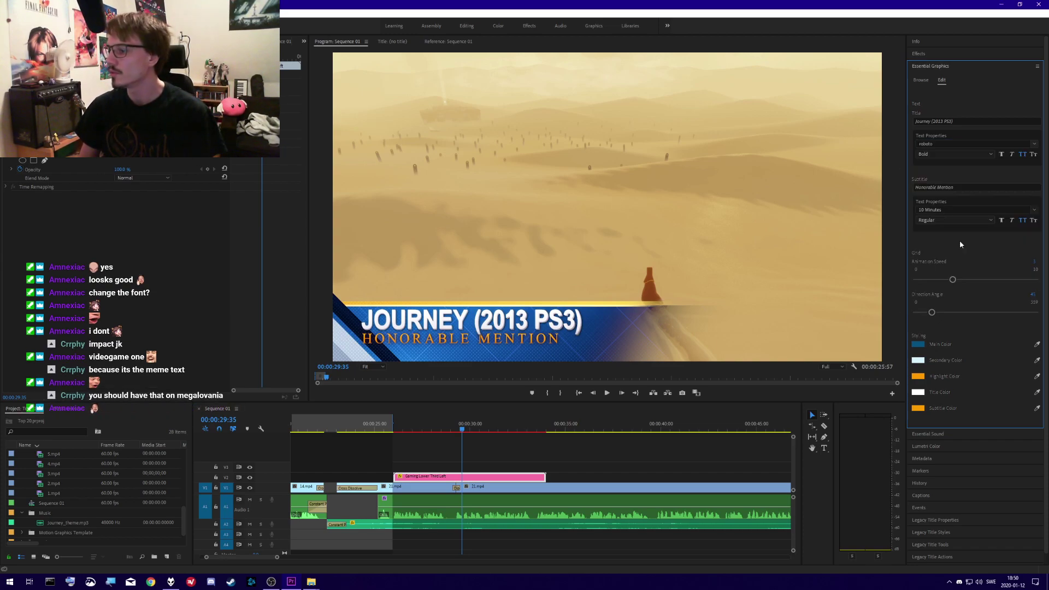
- Try Roboto Thin and Roboto Regular as the lower third's title font
left_click(956, 143)
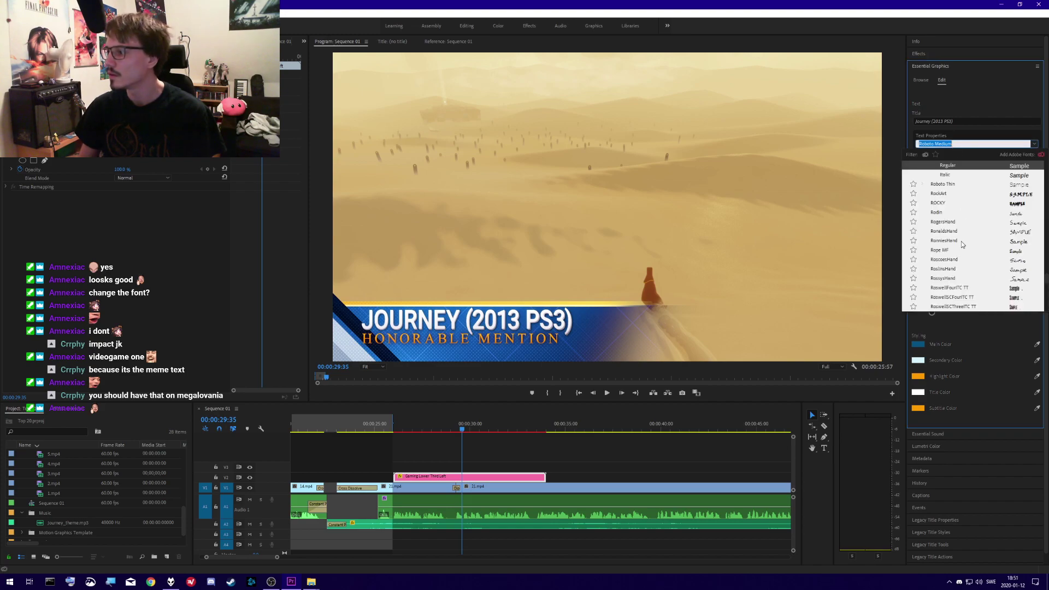
left_click(948, 184)
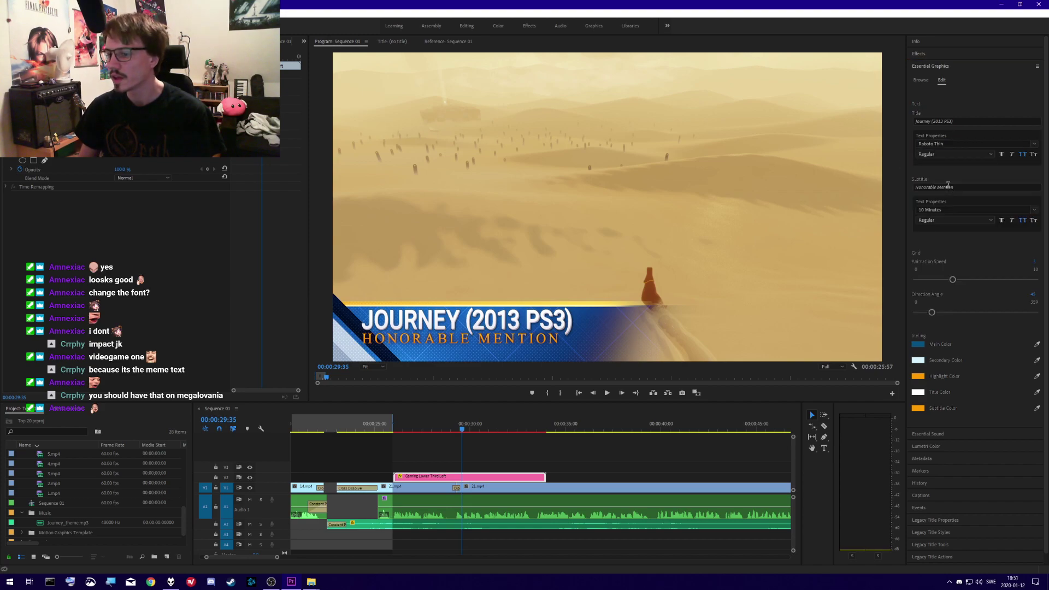
left_click(962, 143)
type("roboto")
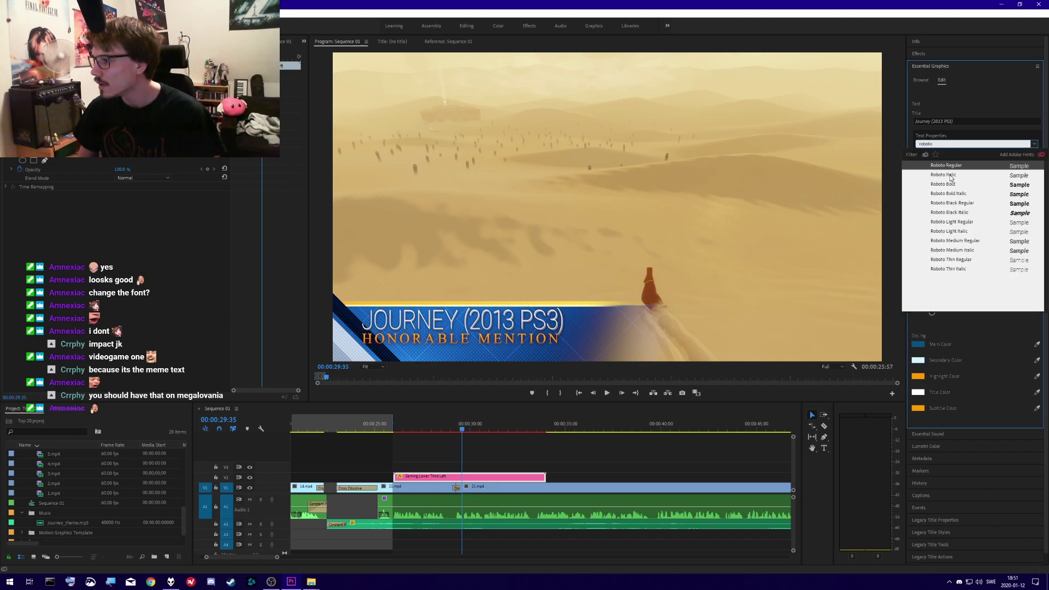
left_click(955, 166)
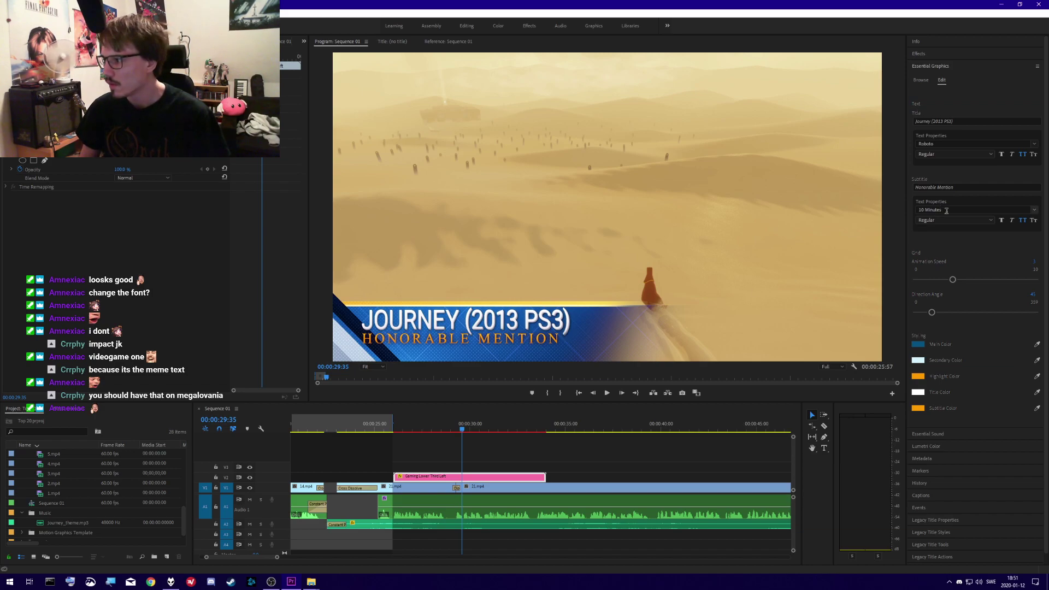
- Return the lower third's title font to 10 Minutes Regular
left_click(945, 144)
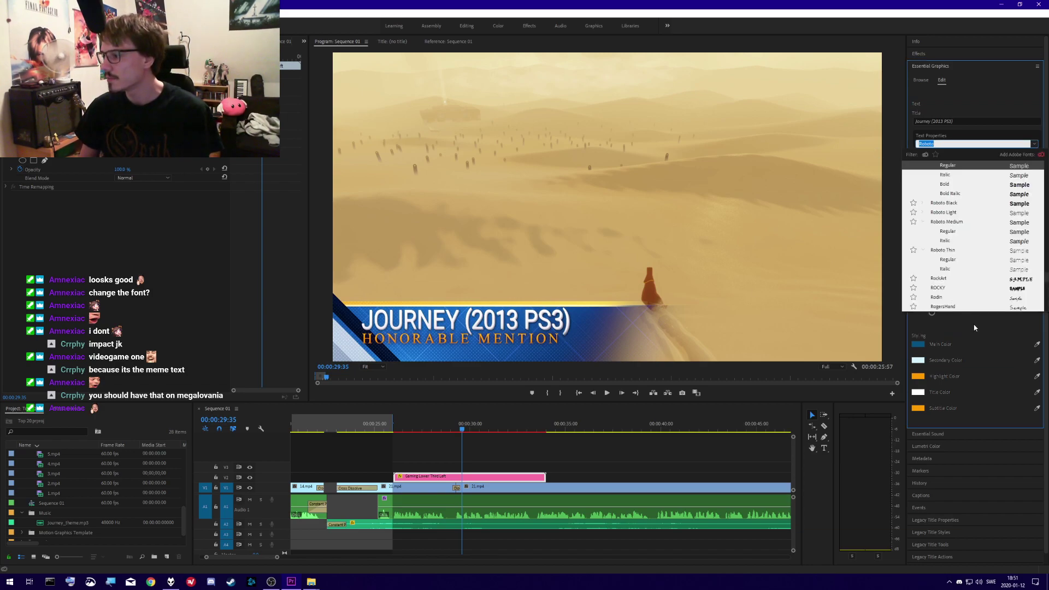
left_click(975, 328)
left_click(943, 210)
left_click(943, 210)
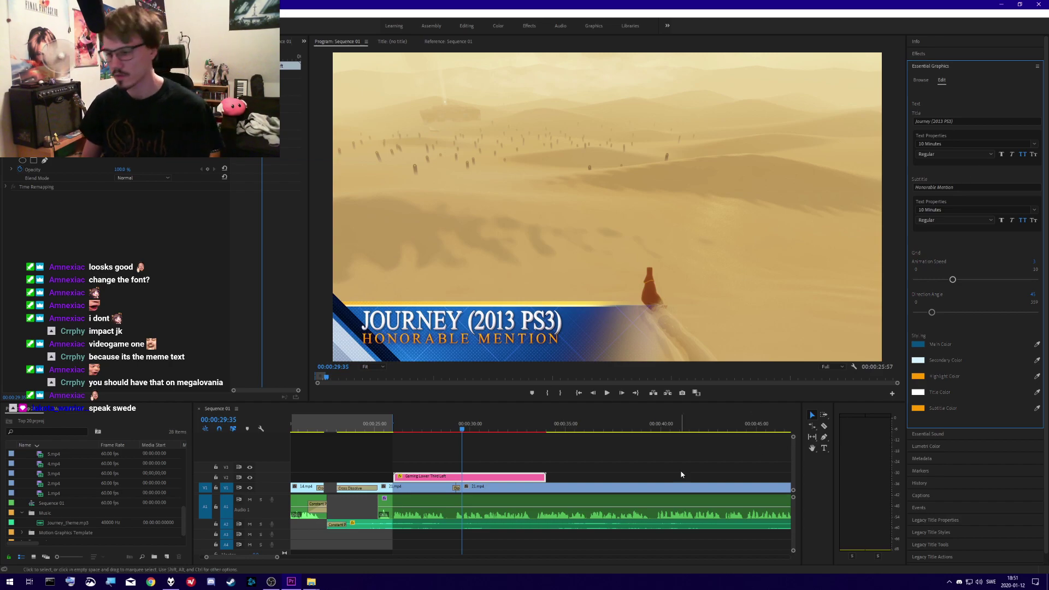
- Save the project and play the sequence from just before the Journey lower third begins
left_click(571, 472)
key("ctrl+s")
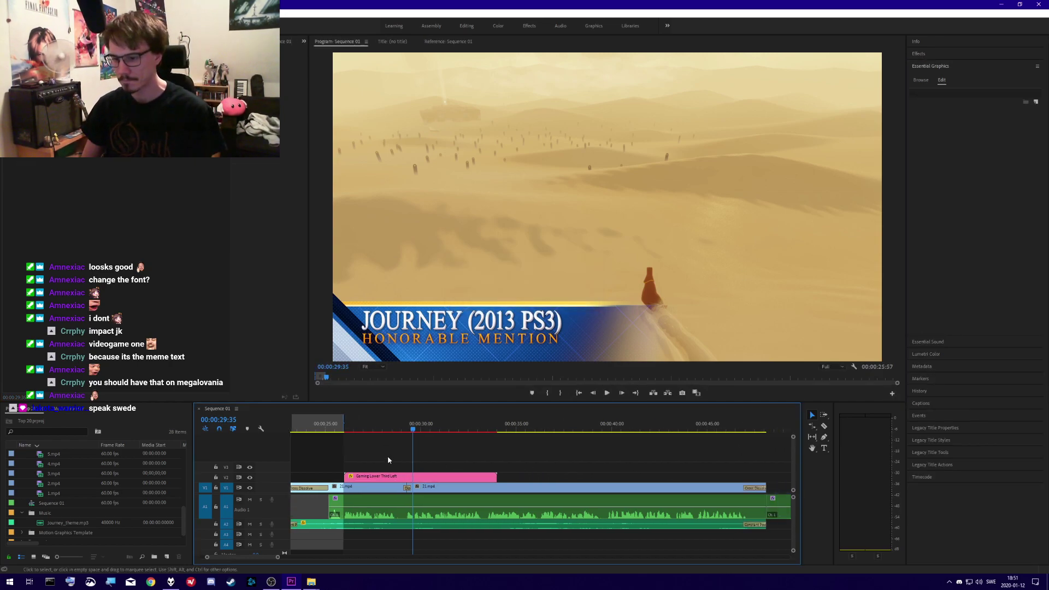
left_click(390, 487)
left_click(391, 426)
key("space")
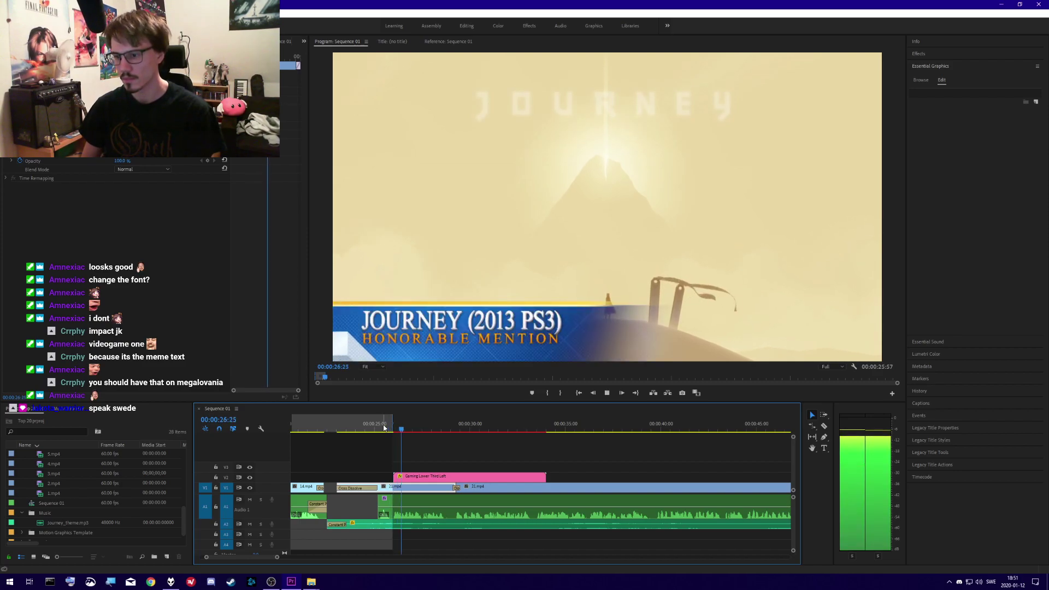
- Apply the default transition to the start of the Journey lower third and play the sequence through its fade-in
key("space")
mouse_move(401, 430)
left_mouse_down()
mouse_move(388, 429)
mouse_move(400, 429)
left_mouse_up()
right_click(394, 475)
left_click(438, 509)
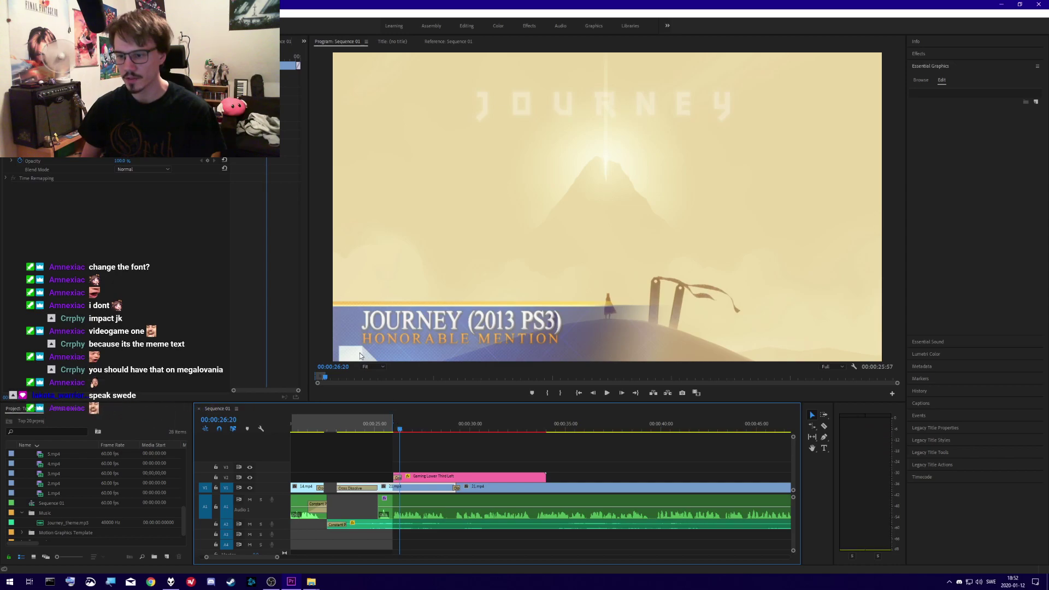
key("space")
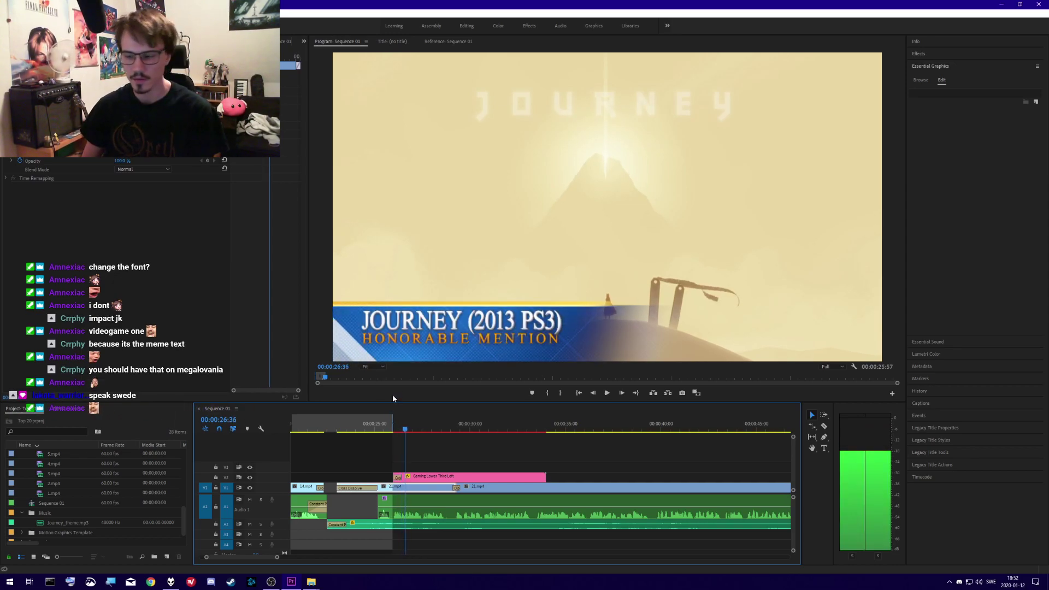
mouse_move(389, 432)
left_mouse_down()
mouse_move(458, 429)
mouse_move(395, 430)
left_mouse_up()
left_click(427, 477)
double_click(431, 477)
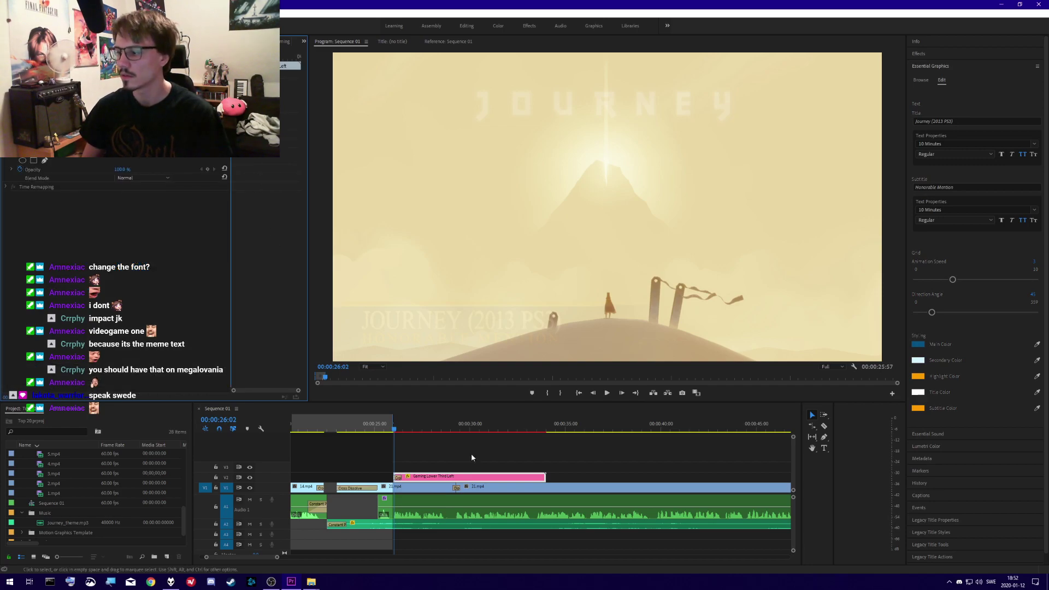
right_click(449, 477)
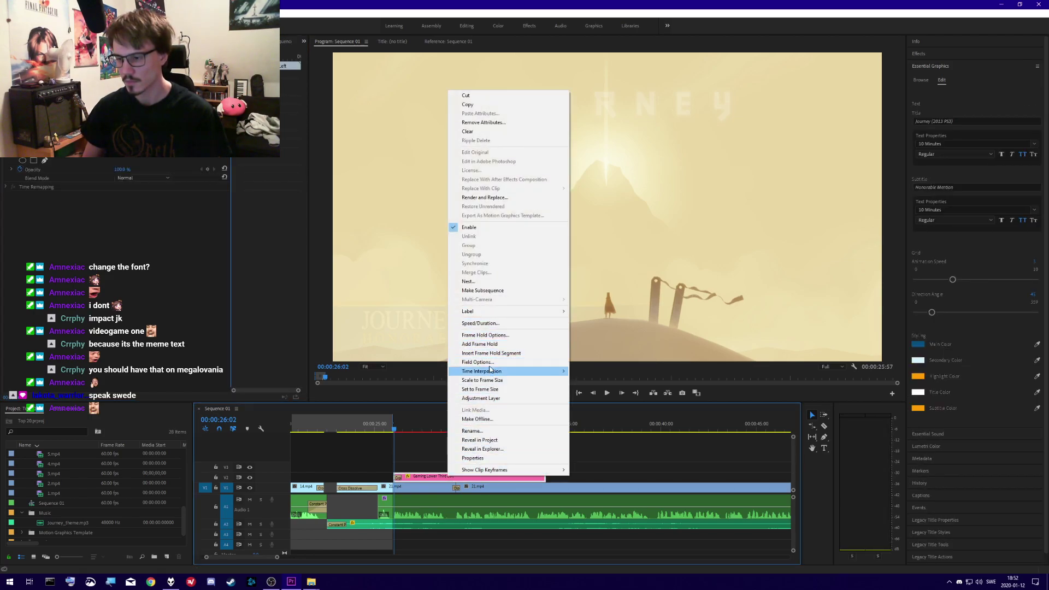
left_click(487, 324)
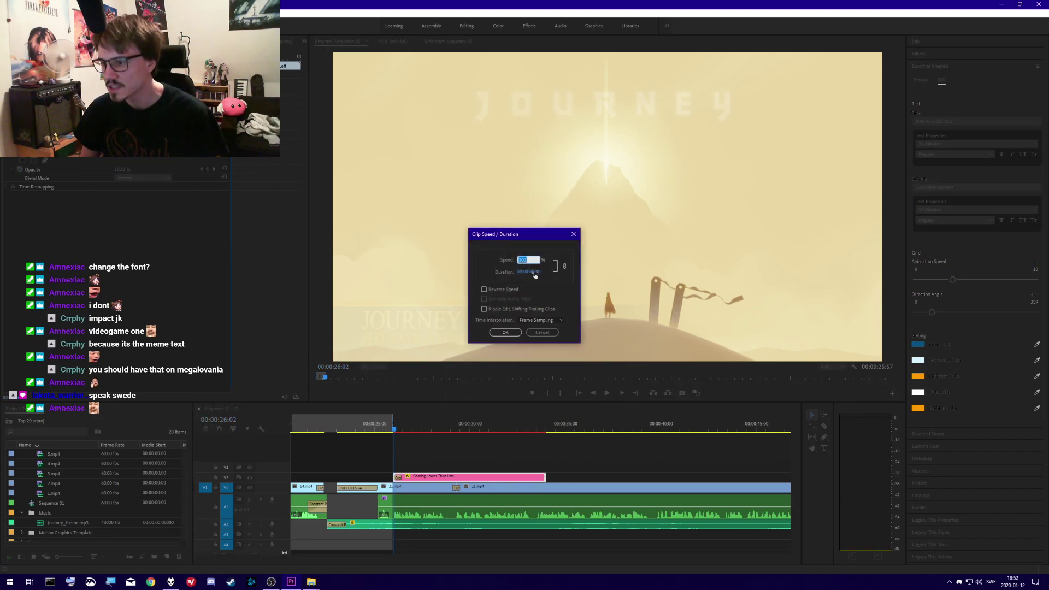
left_click(535, 275)
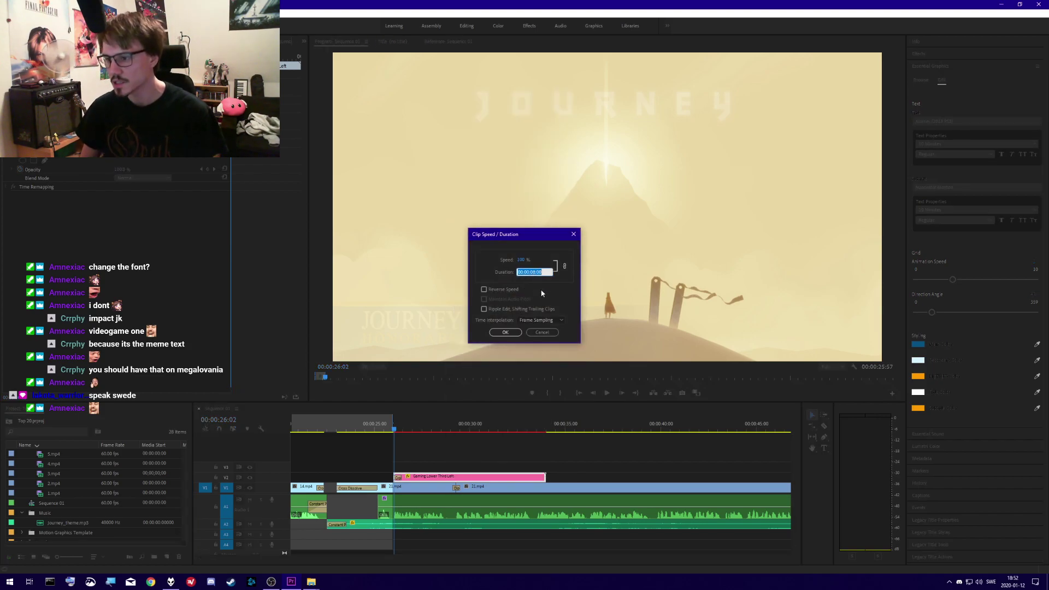
left_click(543, 333)
left_click(436, 487)
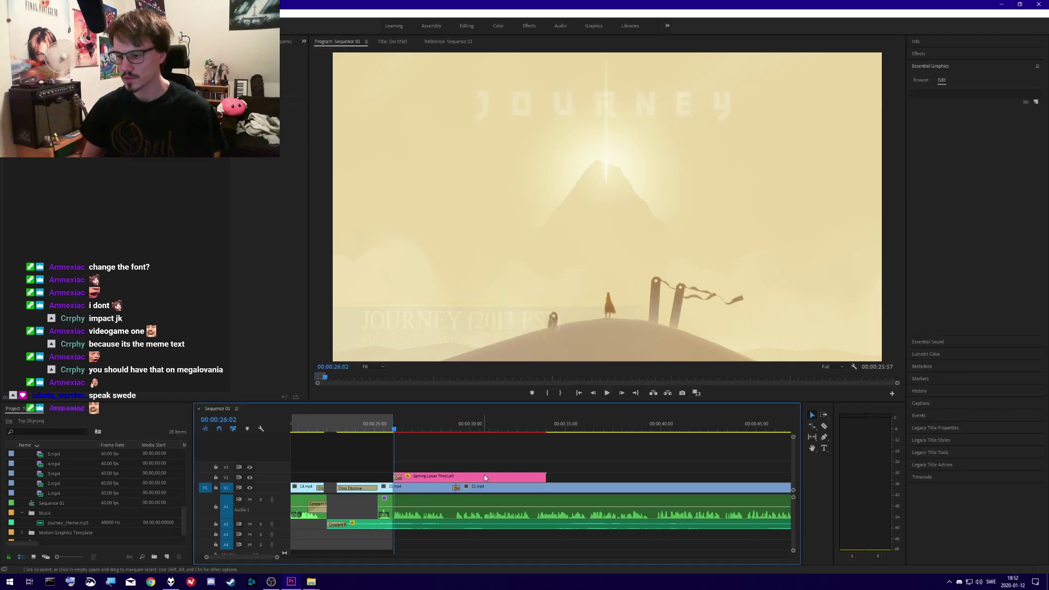
- Shorten the Journey lower third to end at about 00:00:30:00 and apply the default transition to its end
left_click_drag(545, 476, 466, 480)
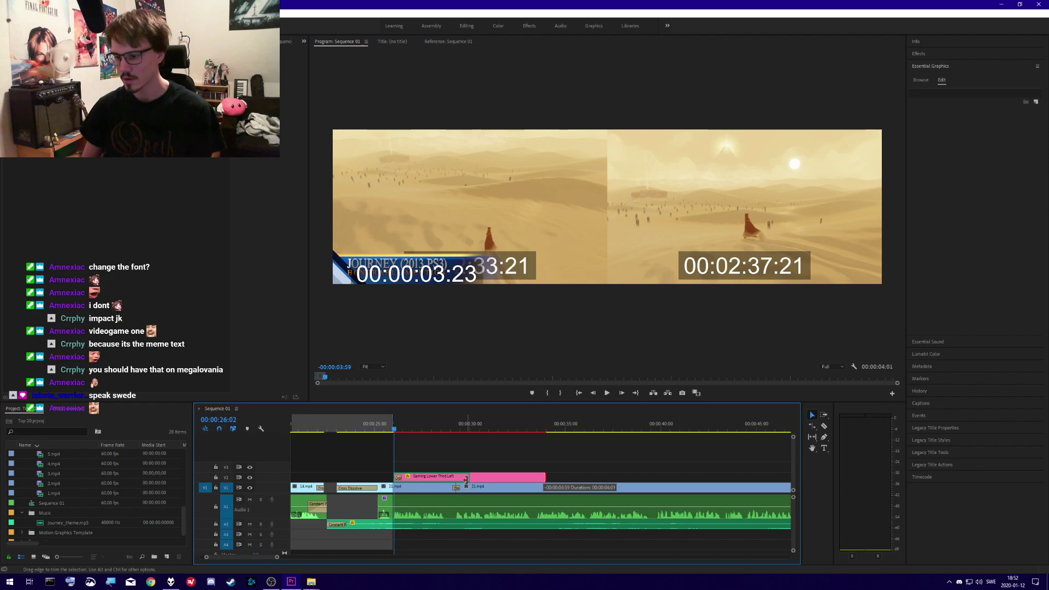
left_click_drag(466, 478, 519, 477)
scroll(464, 477, "up", 5)
right_click(518, 477)
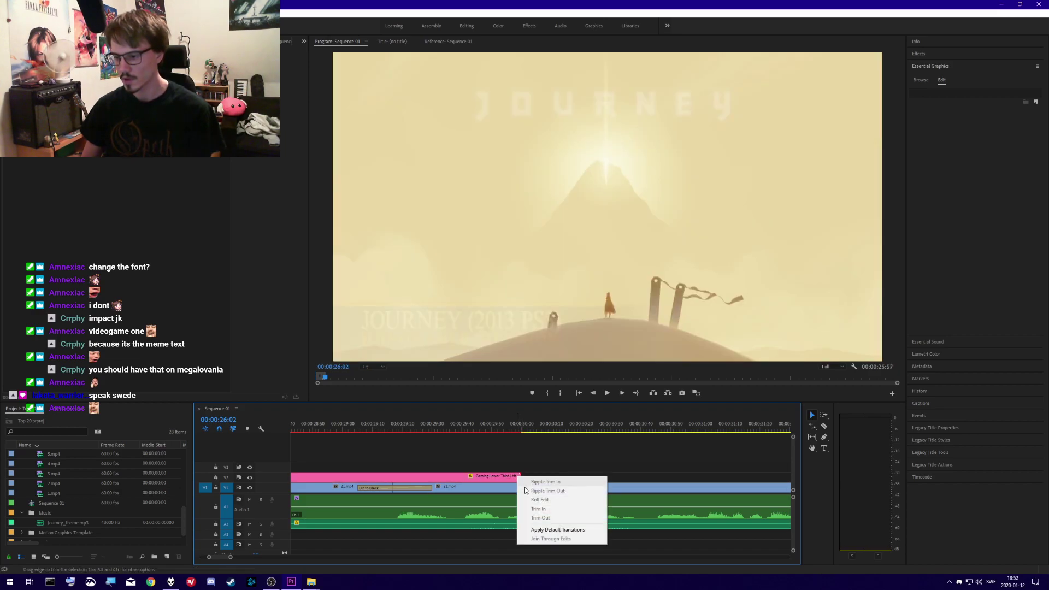
left_click(538, 530)
scroll(385, 464, "down", 6)
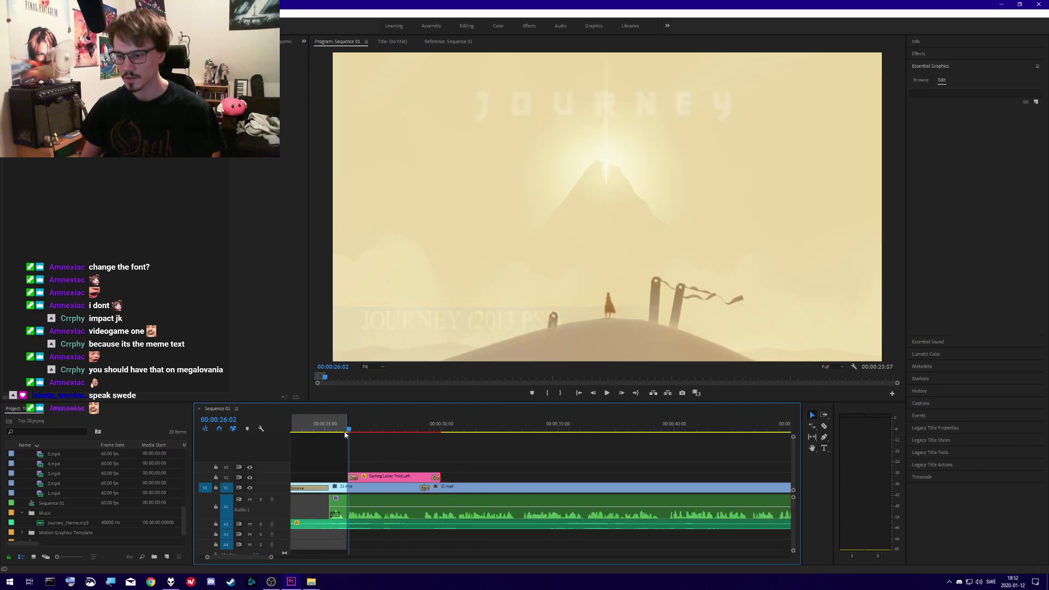
- Set the program preview's playback resolution to 1/2 and save the project
left_click_drag(345, 432, 342, 431)
left_click(835, 373)
left_click(828, 380)
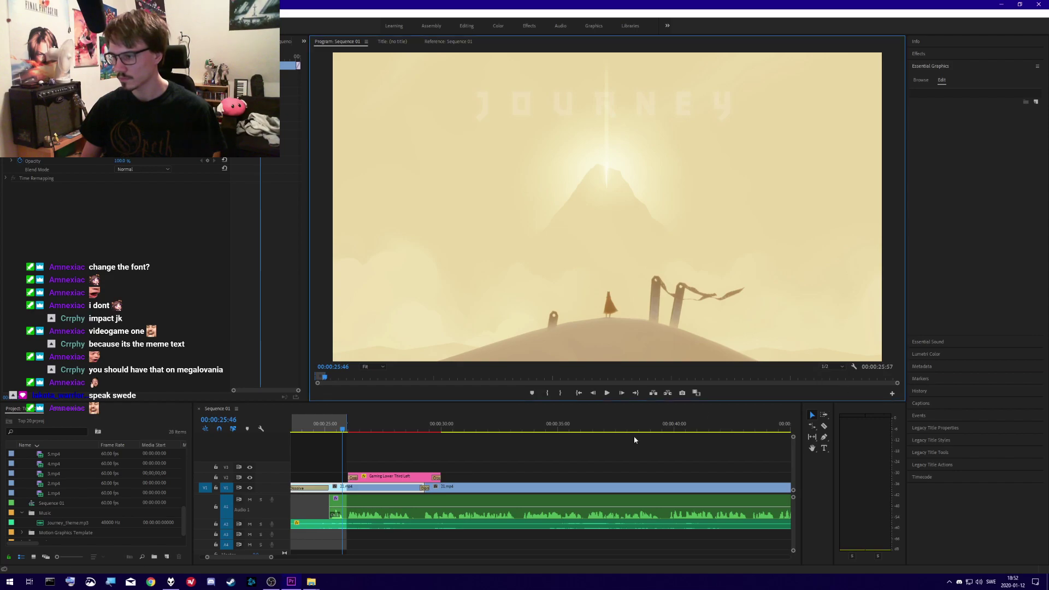
key("ctrl+s")
- Play and scrub the sequence across the Journey lower third to review its fade-in and fade-out
key("space")
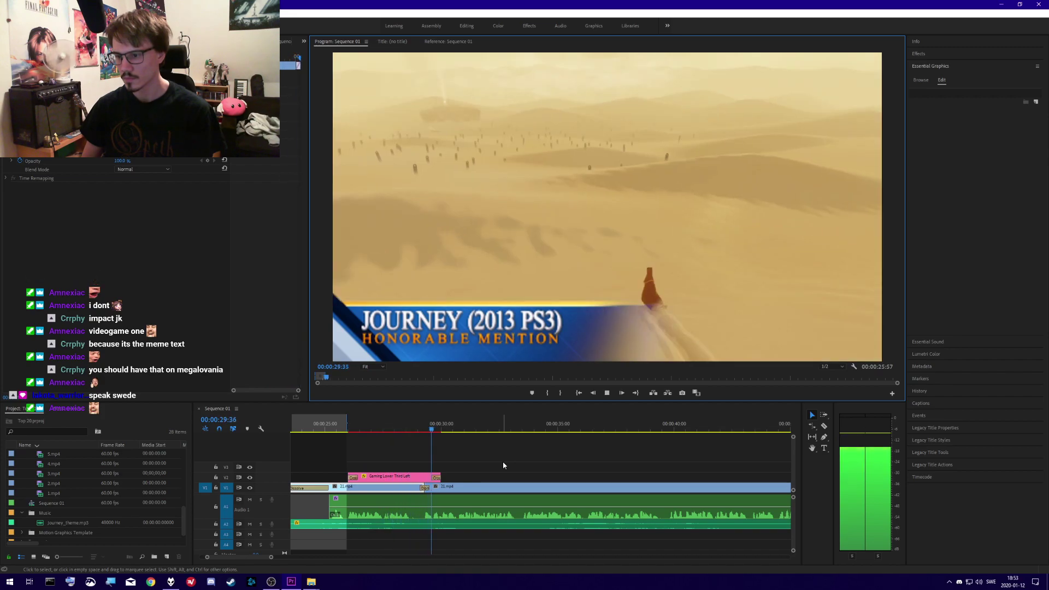
key("space")
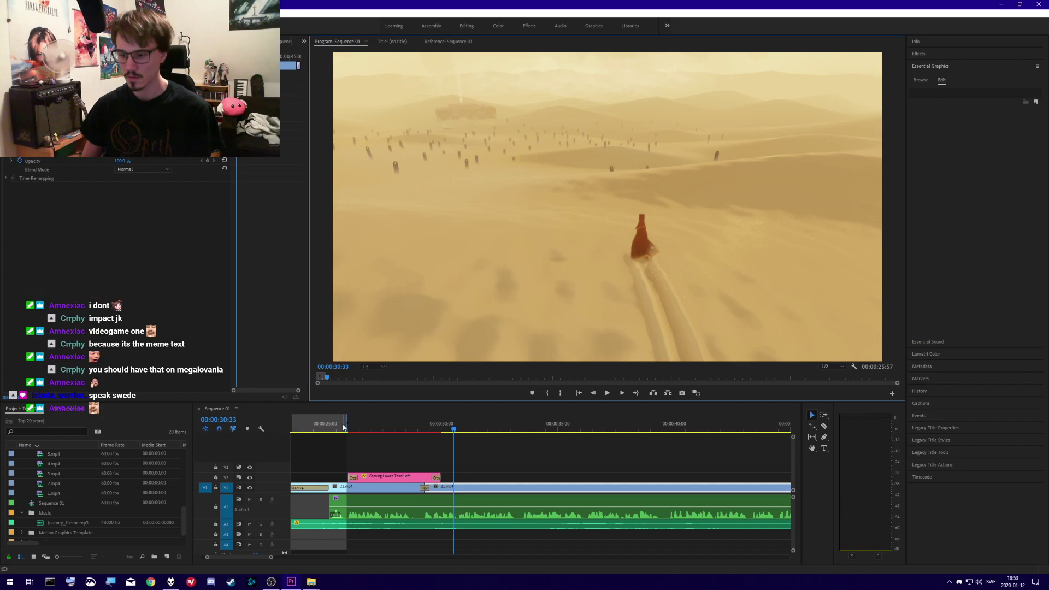
left_click_drag(344, 427, 391, 431)
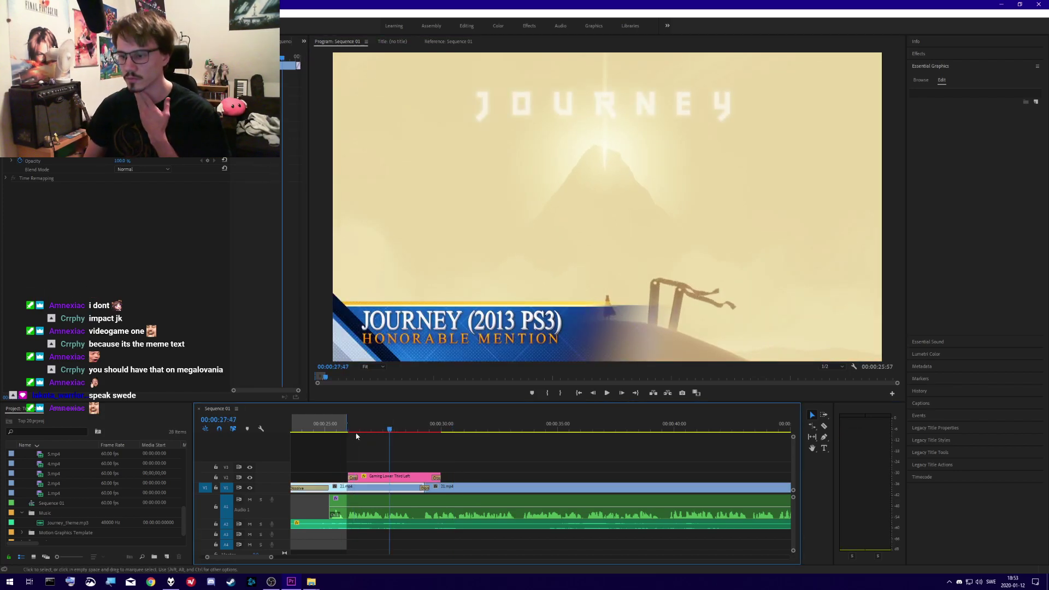
left_click_drag(342, 428, 335, 429)
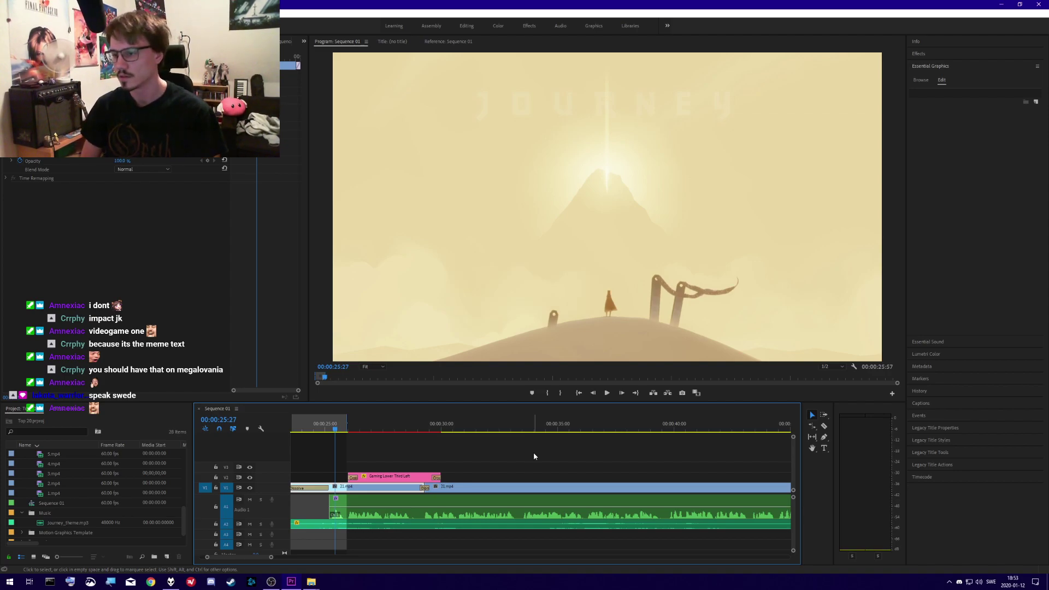
key("space")
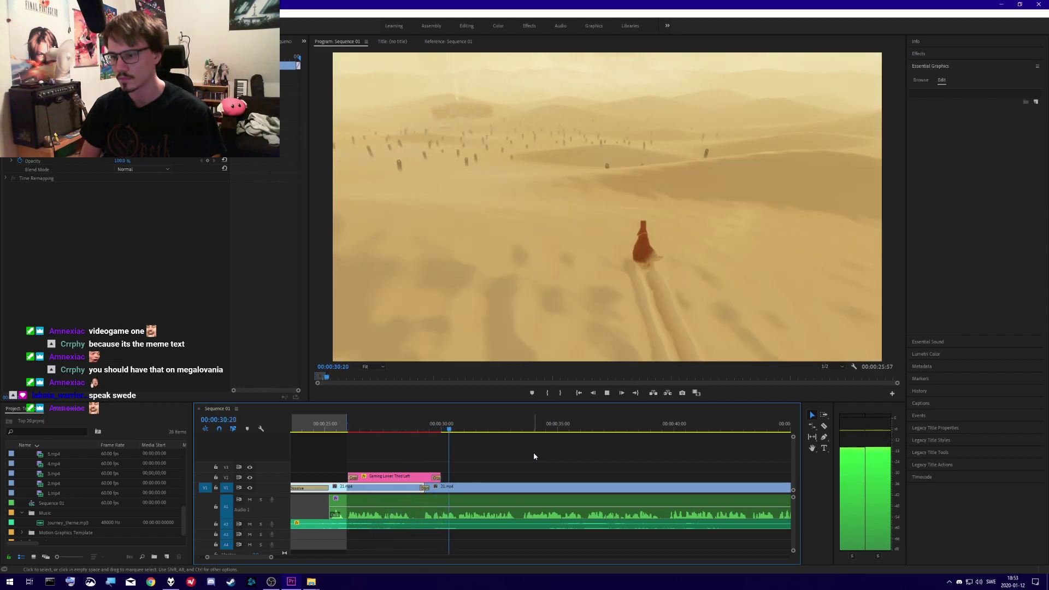
key("space")
- Set the playback resolution to 1/4 and play the sequence through the end of the lower third
left_click(423, 429)
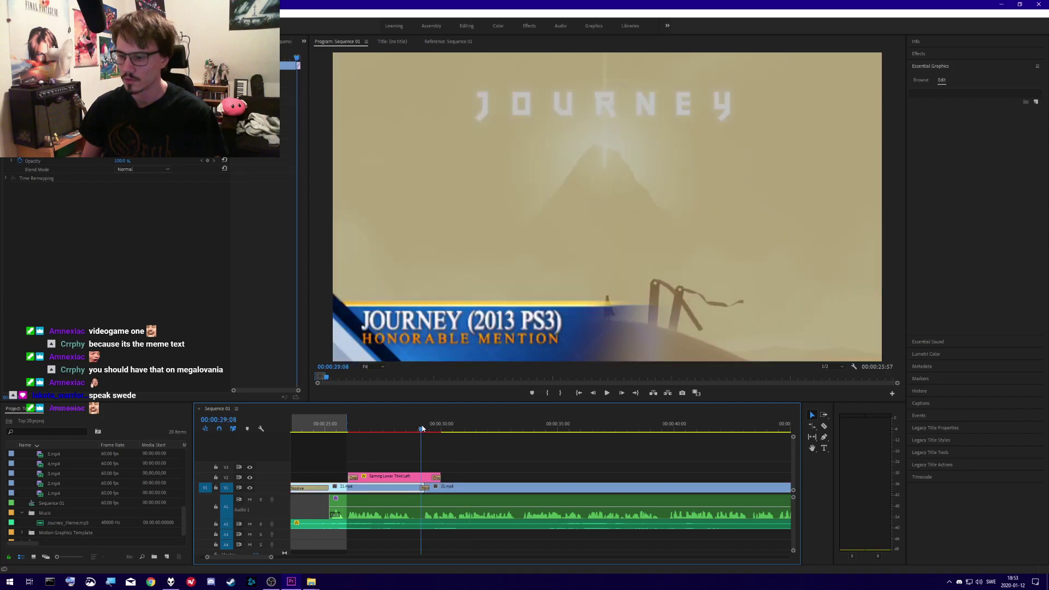
left_click(831, 367)
left_click(828, 377)
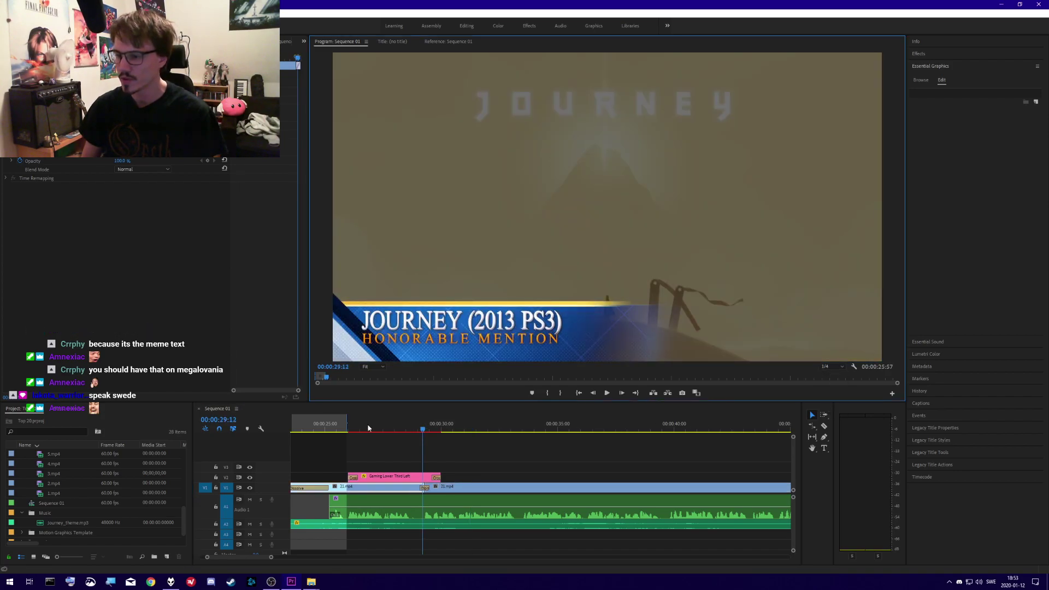
left_click(400, 431)
key("space")
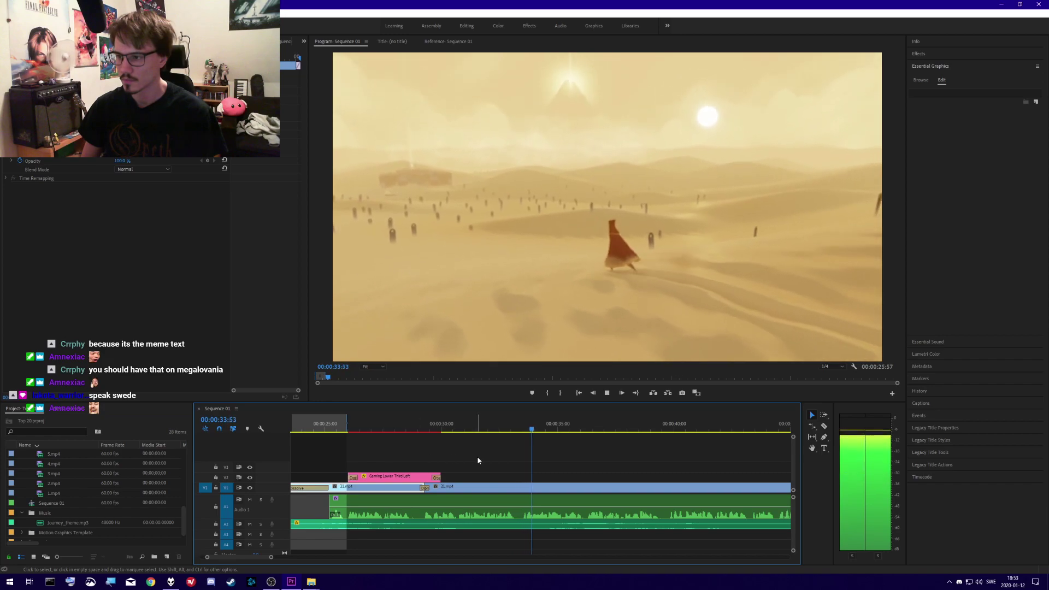
key("space")
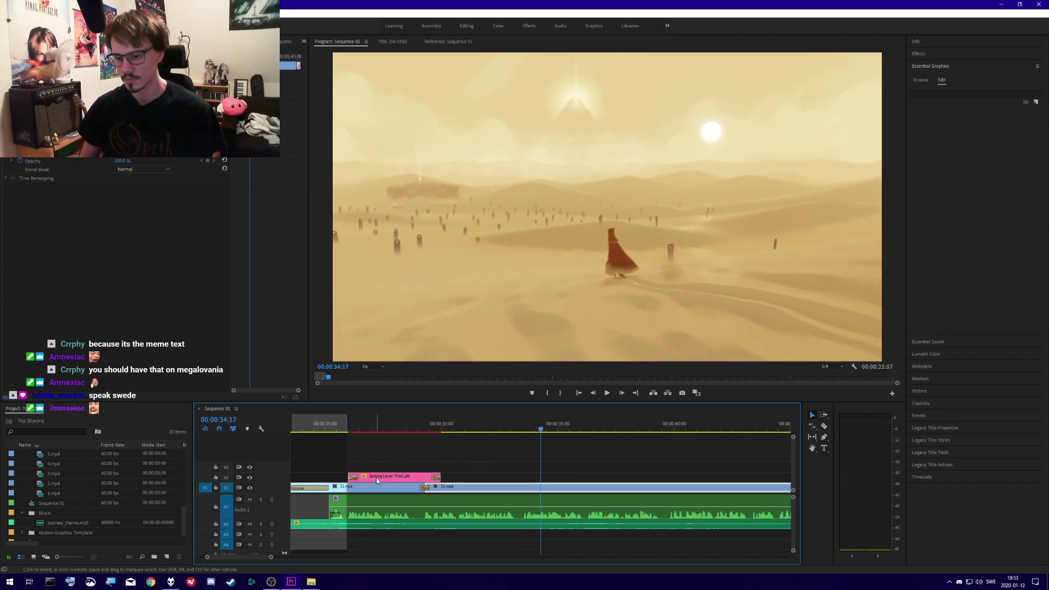
- Move the Journey lower third so it starts at 00:00:25:18 and play it back
left_click(334, 430)
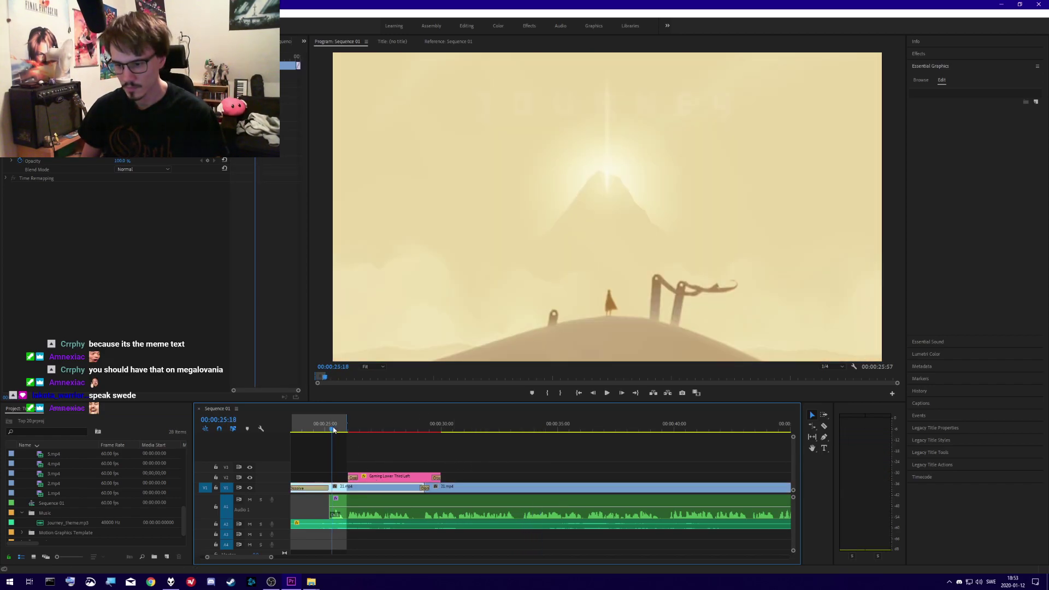
left_click_drag(333, 430, 333, 430)
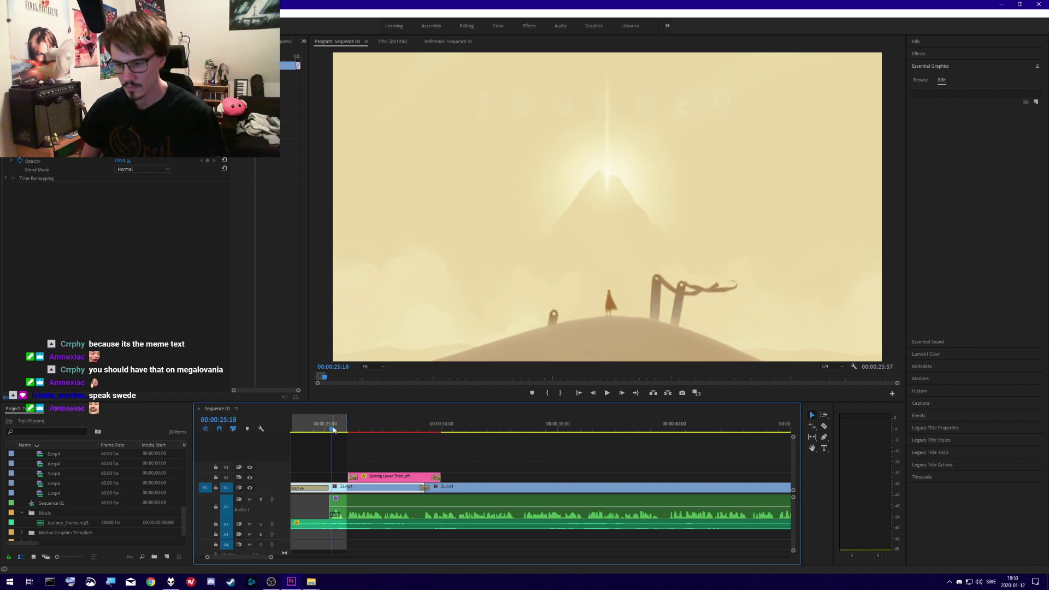
left_click_drag(370, 479, 373, 478)
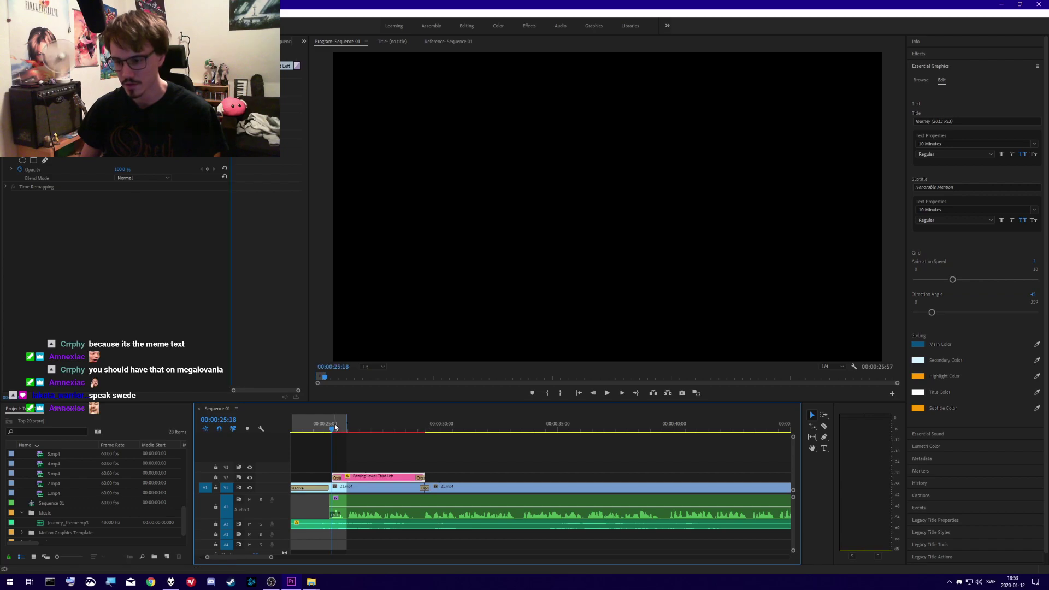
key("space")
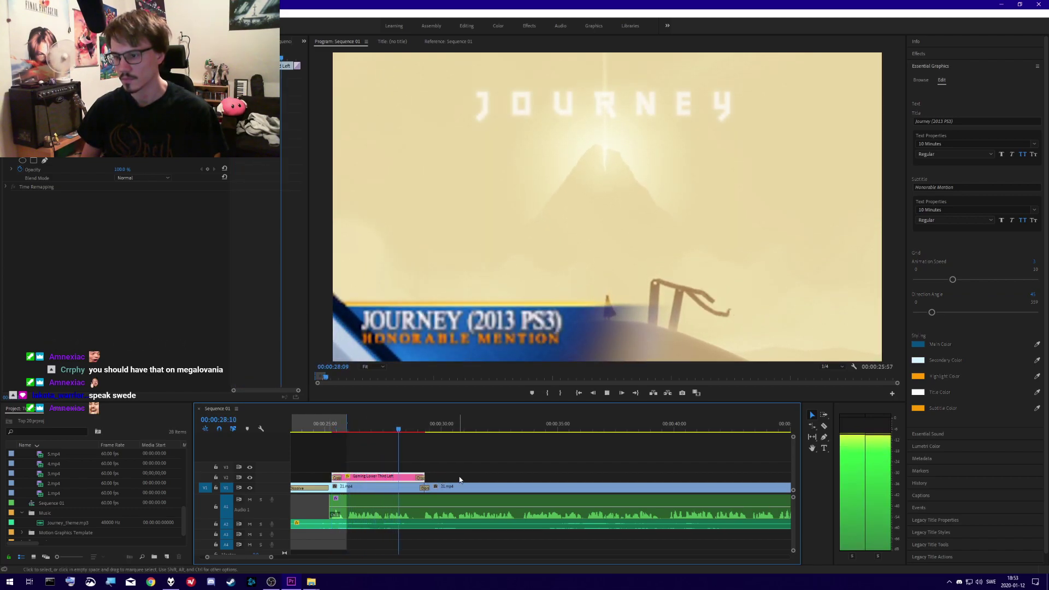
key("space")
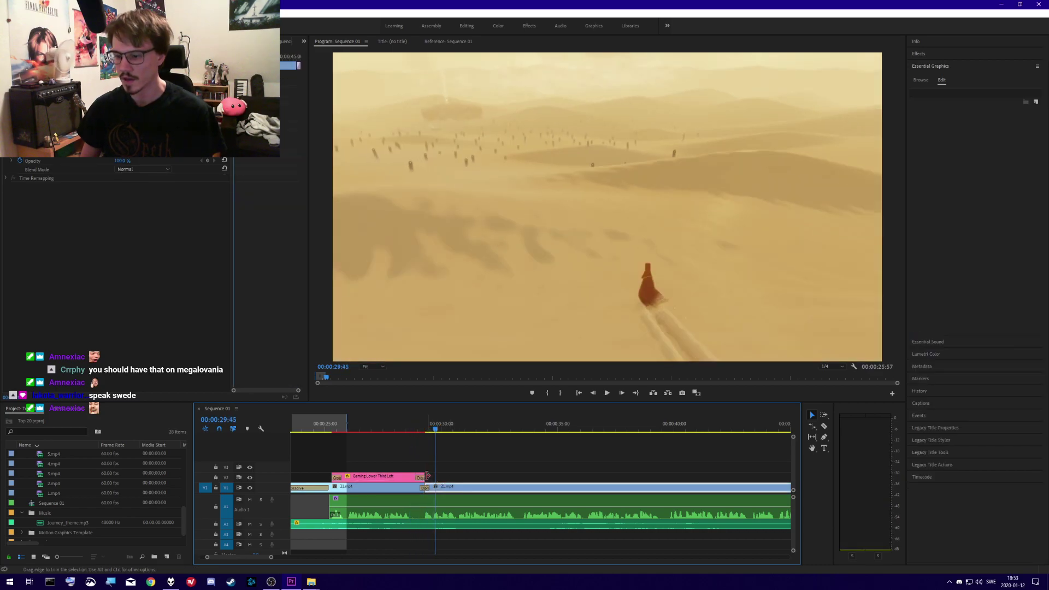
- Extend the end of the Journey lower third to about 00:00:33 and play the sequence from just before it
left_click_drag(528, 475, 527, 474)
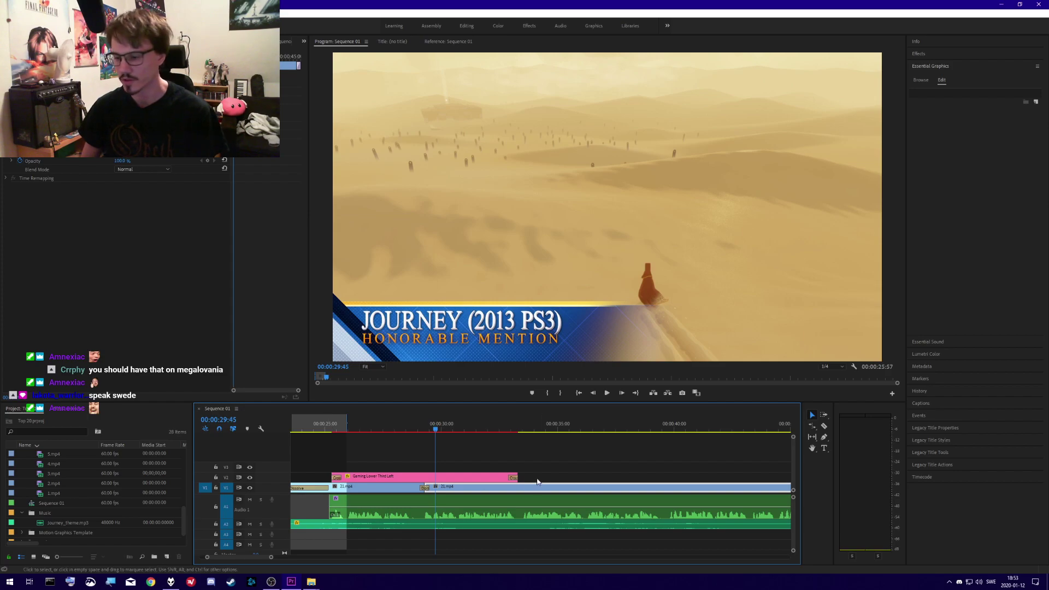
left_click(327, 429)
key("space")
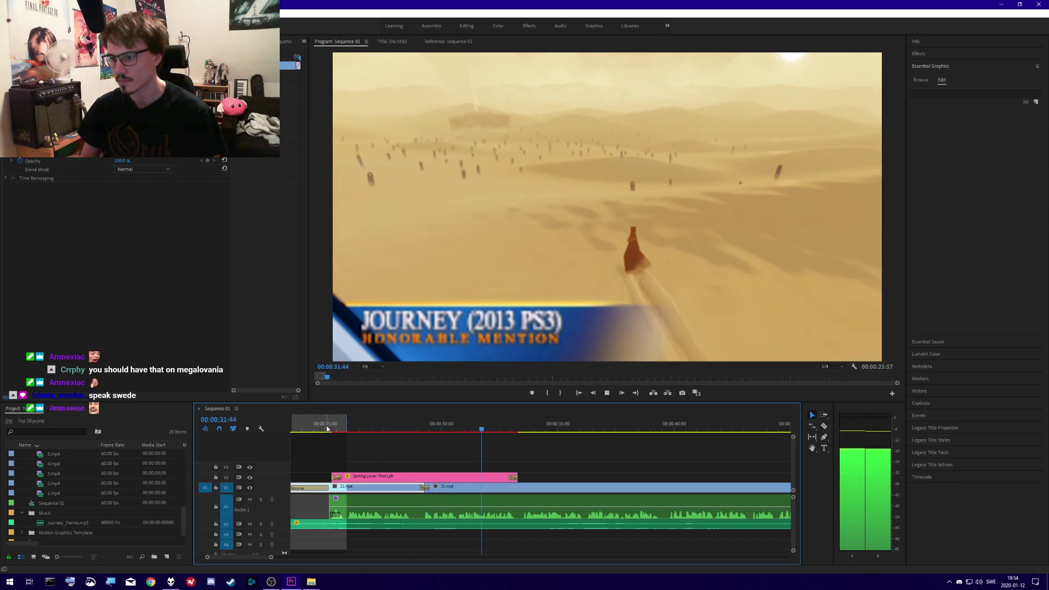
key("space")
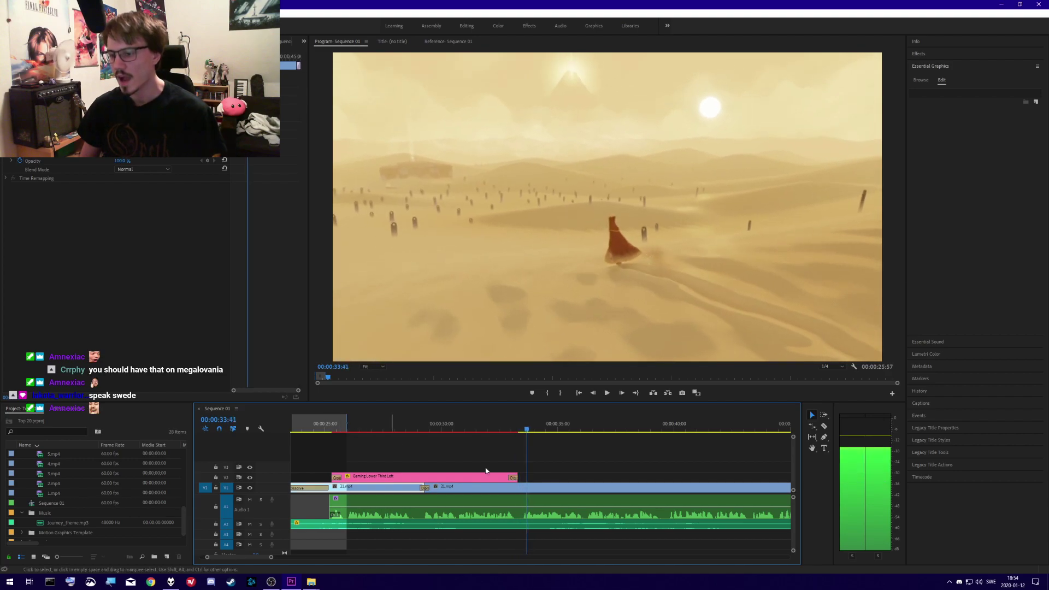
- Return the playback resolution to Full and save the project
left_click(542, 478)
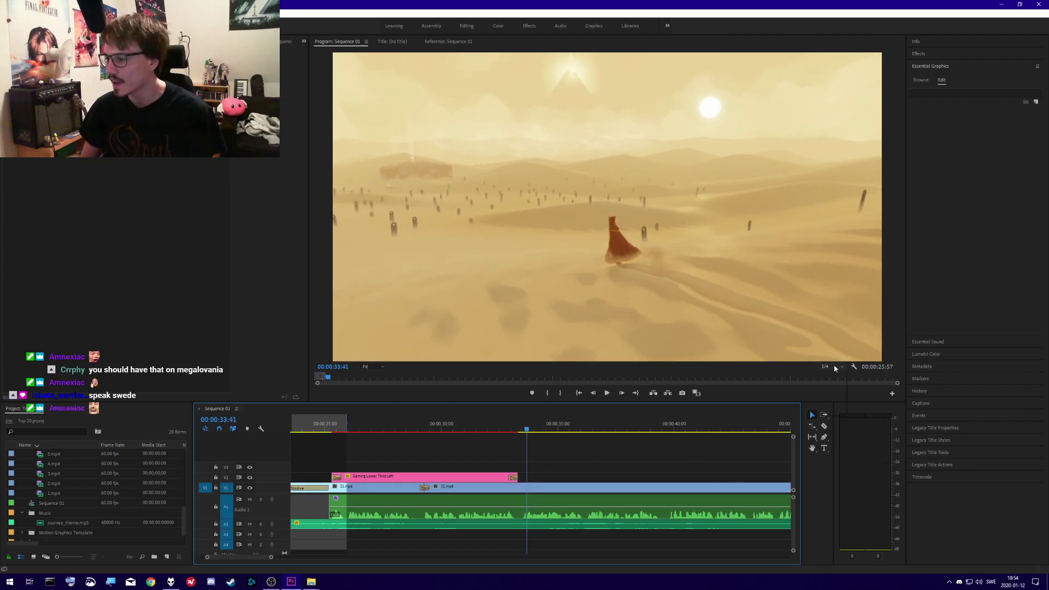
key("ctrl+s")
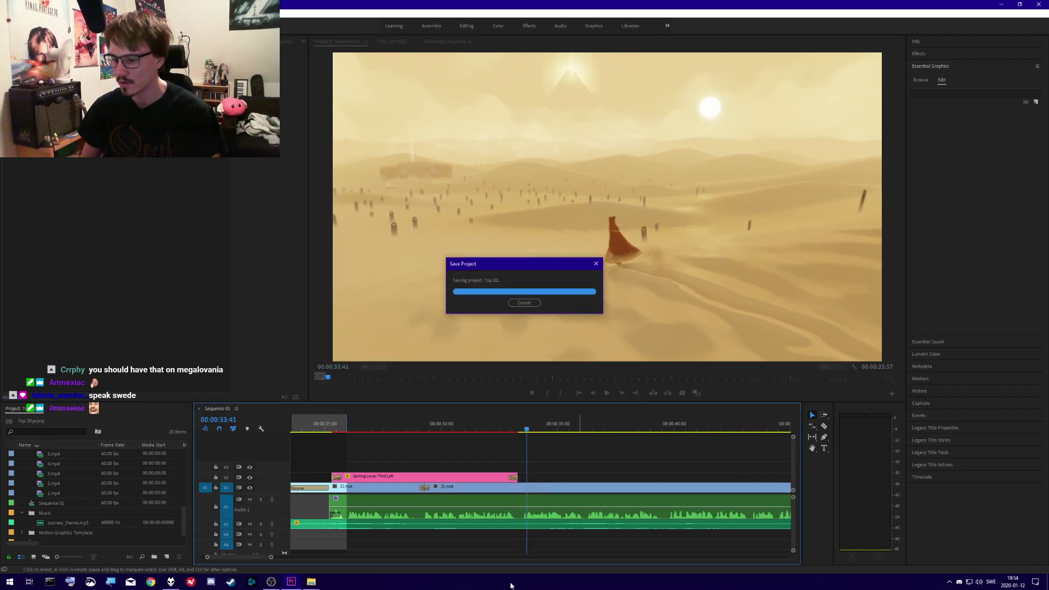
- Open Task Manager, check Premiere Pro's CPU, memory and GPU load while the sequence plays, and close it
right_click(511, 585)
left_click(547, 541)
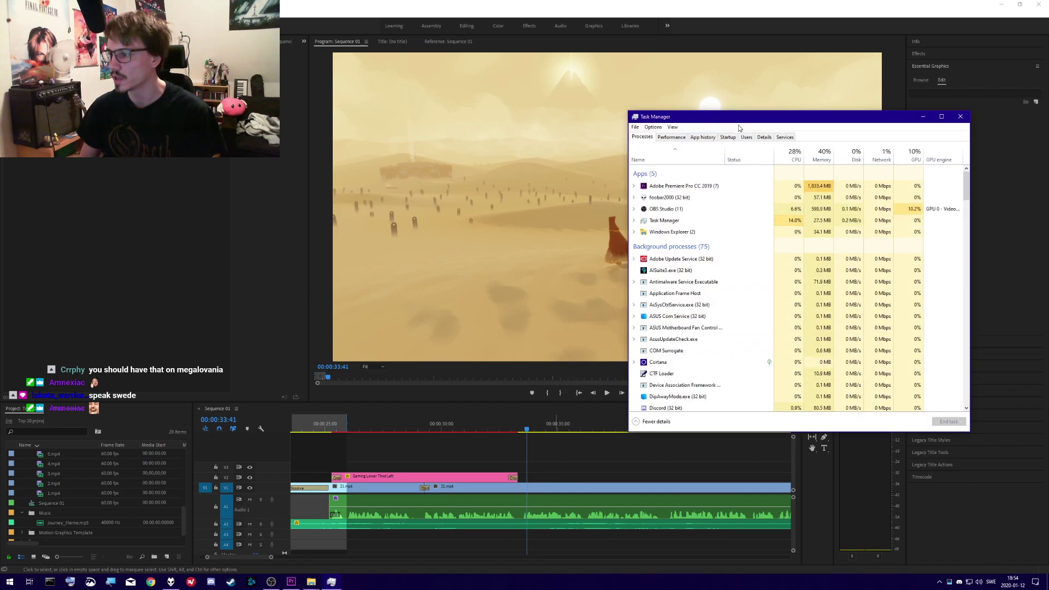
left_click_drag(739, 117, 535, 117)
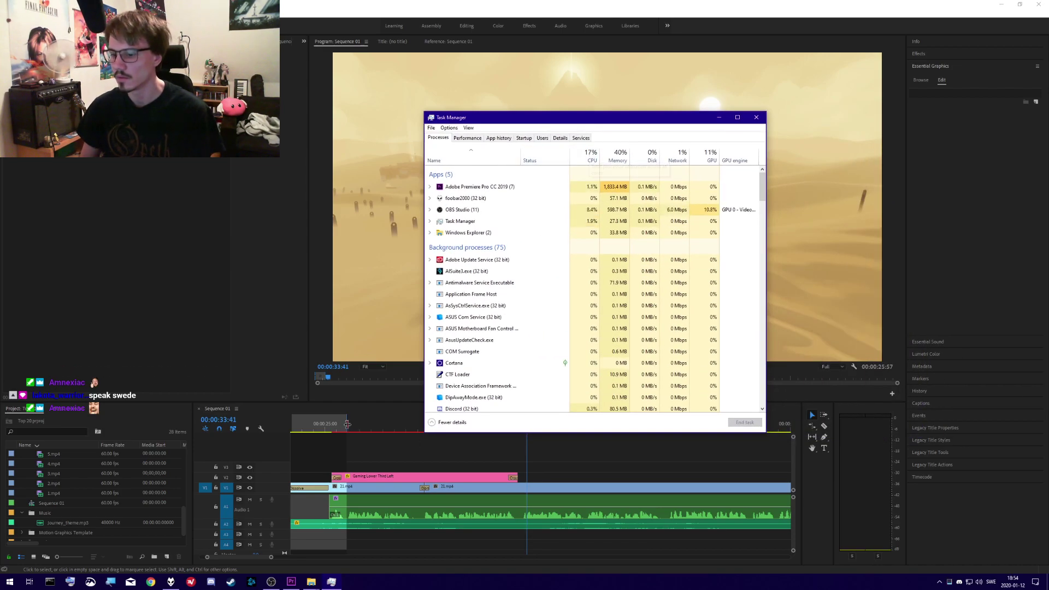
left_click(544, 461)
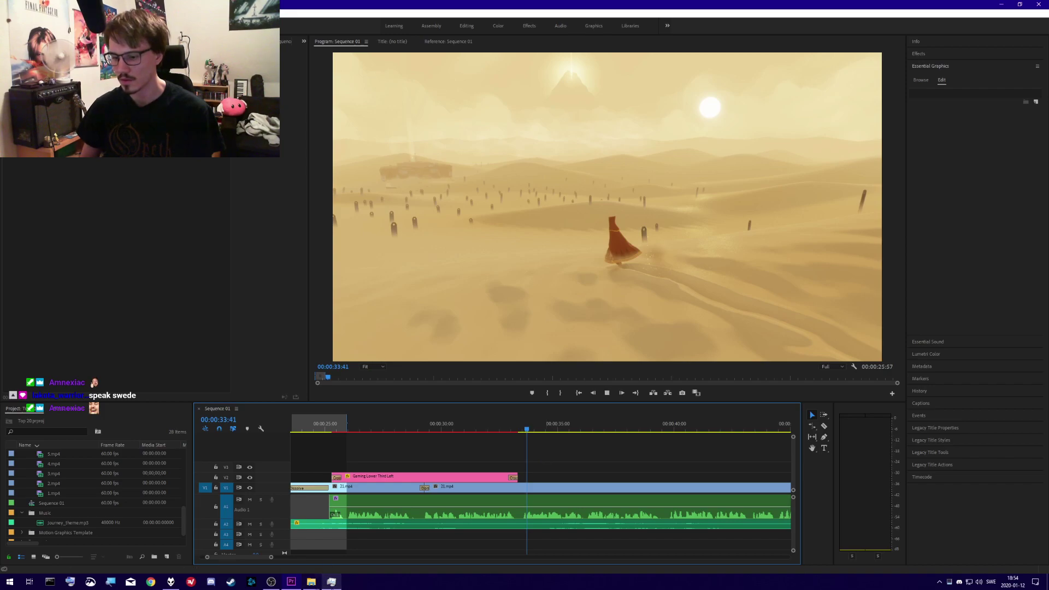
key("alt+Tab")
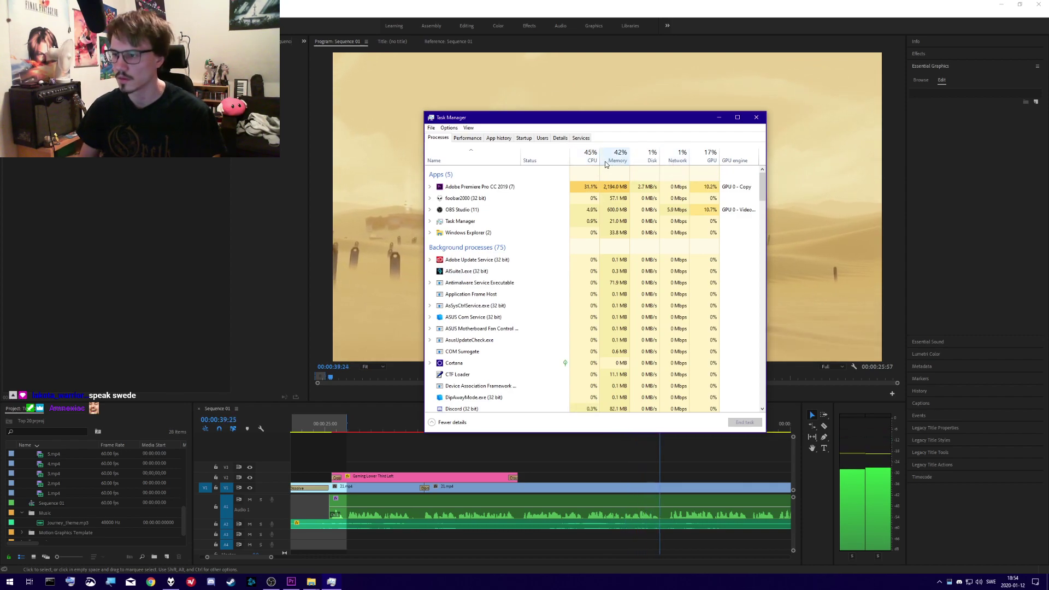
left_click(757, 118)
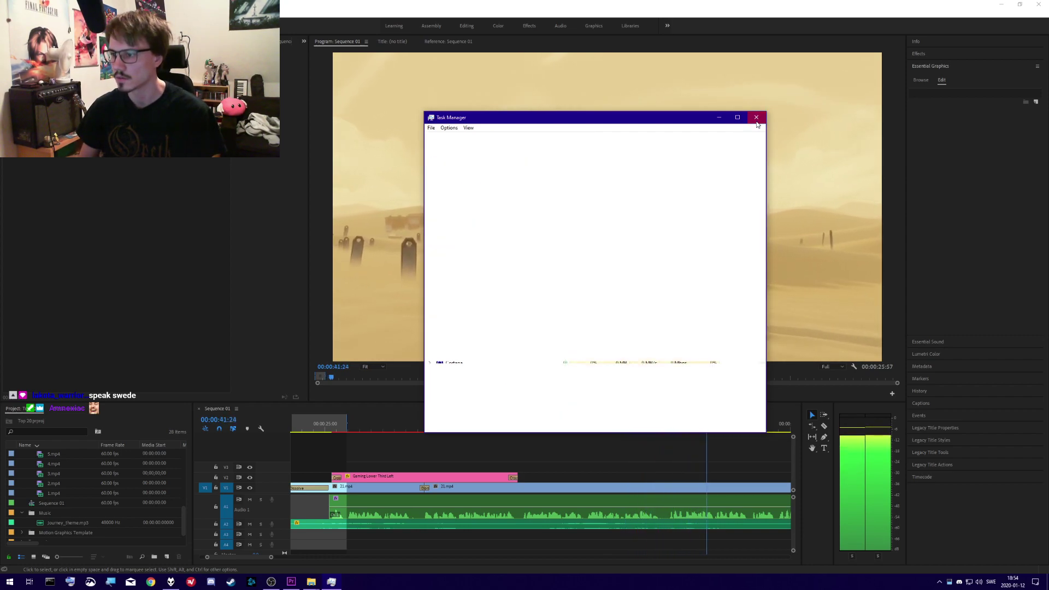
- Play the end of the Journey segment through its fade-out and into the start of the following narration clip
left_click(560, 465)
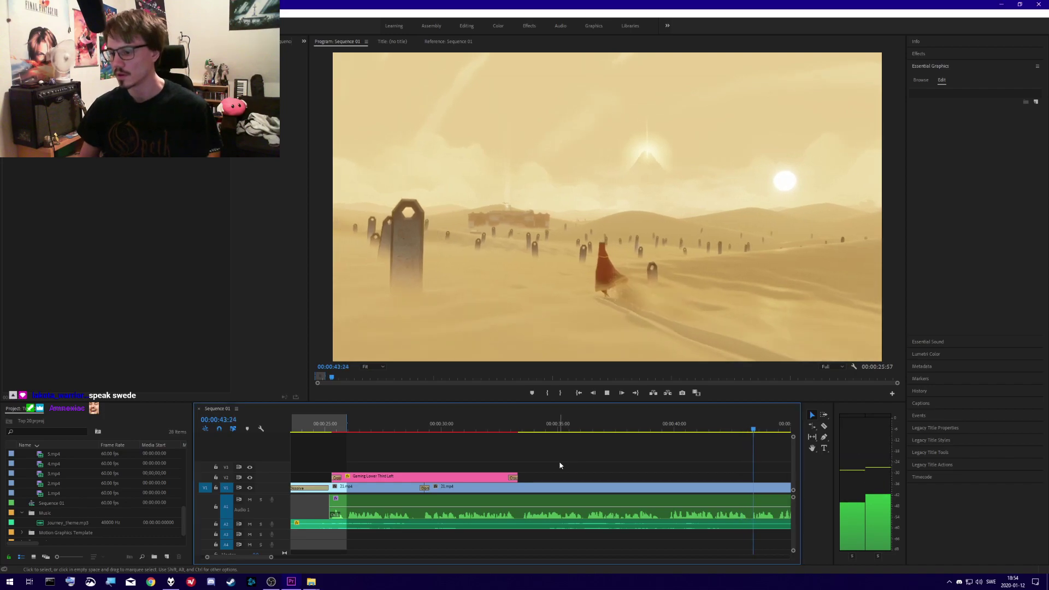
key("space")
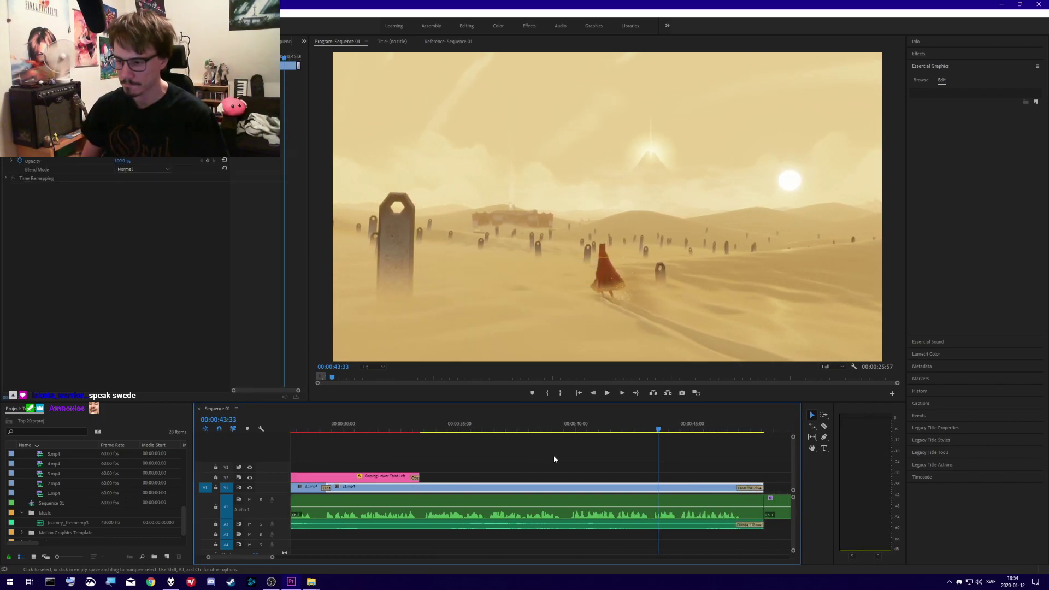
scroll(554, 457, "down", 5)
mouse_move(493, 432)
left_mouse_down()
mouse_move(520, 424)
mouse_move(479, 429)
left_mouse_up()
key("space")
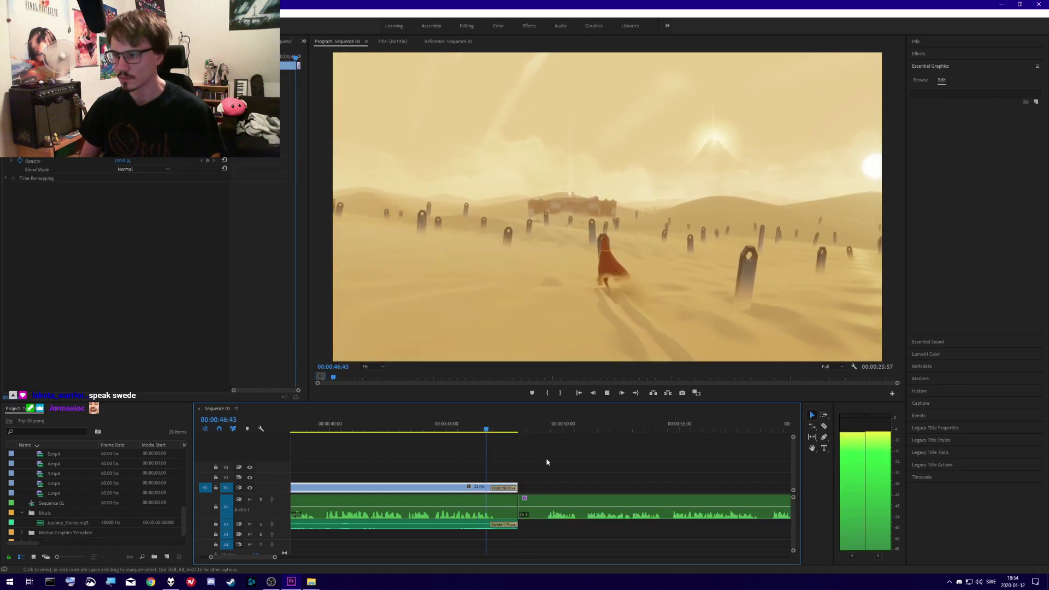
scroll(543, 473, "down", 2)
scroll(455, 464, "down", 2)
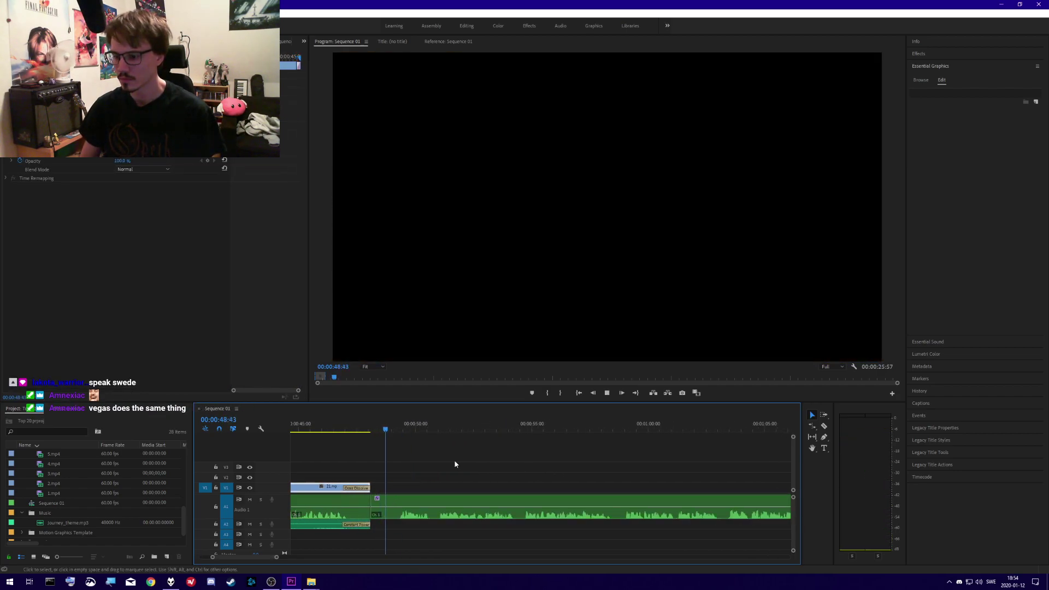
left_click(402, 505)
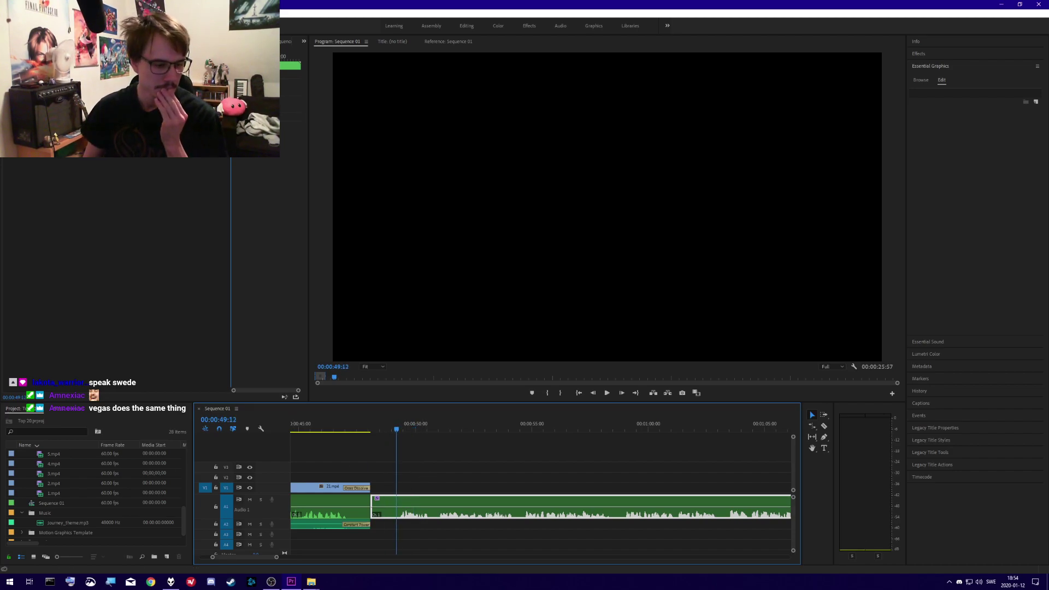
- Place 20.mp4 from the Video bin on track V2, starting at about 00:00:50
left_click(311, 583)
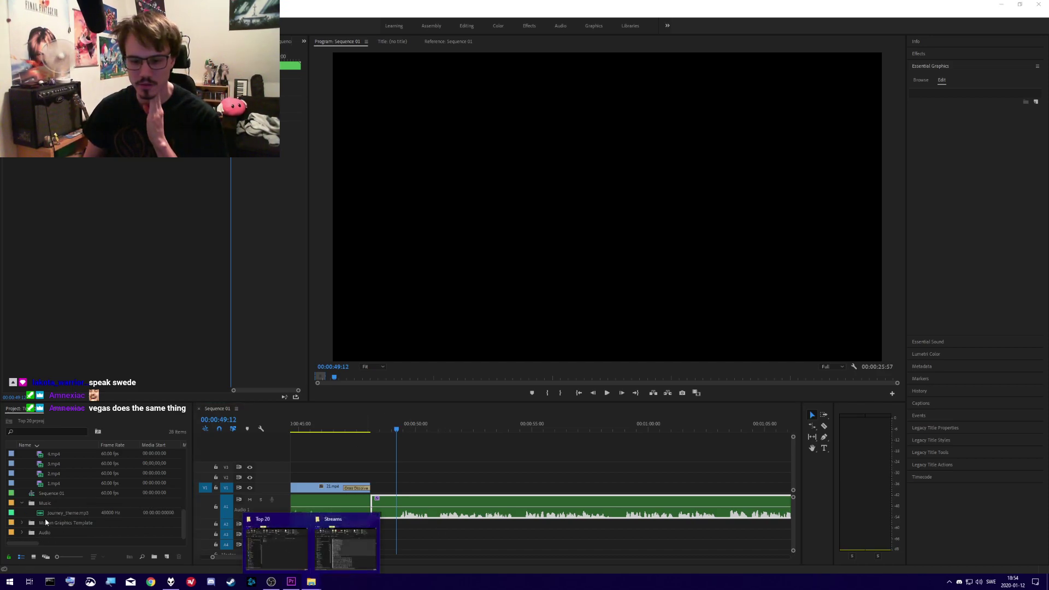
left_click(45, 518)
scroll(57, 496, "up", 5)
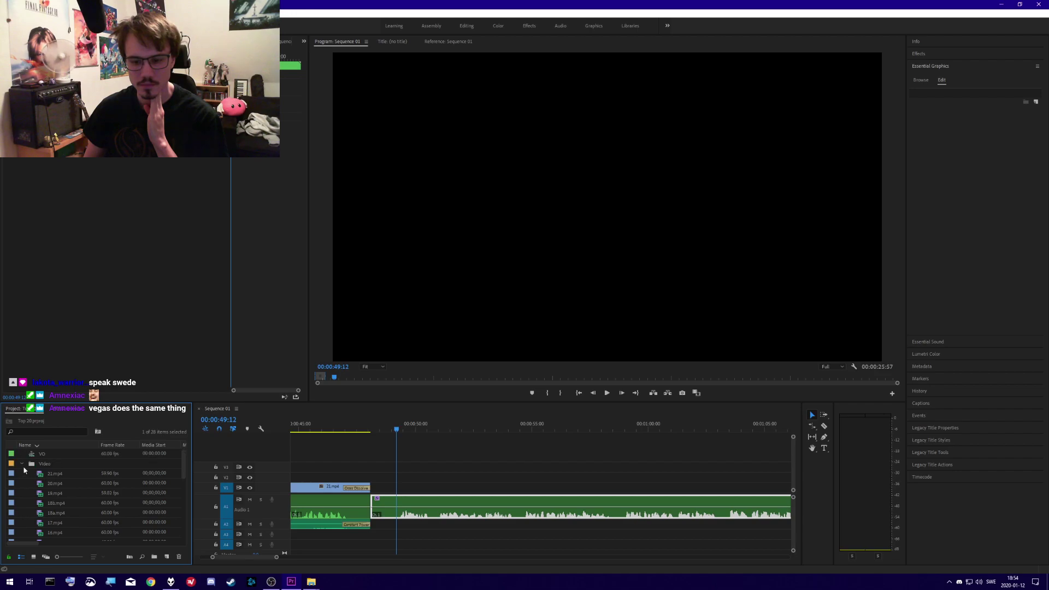
left_click(22, 465)
left_click(23, 465)
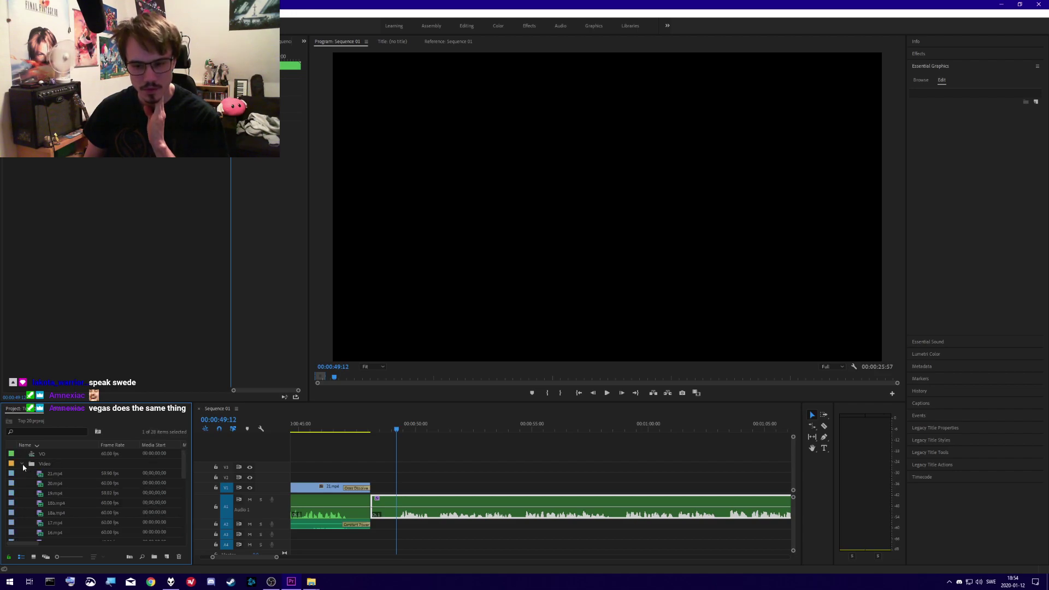
left_click(38, 485)
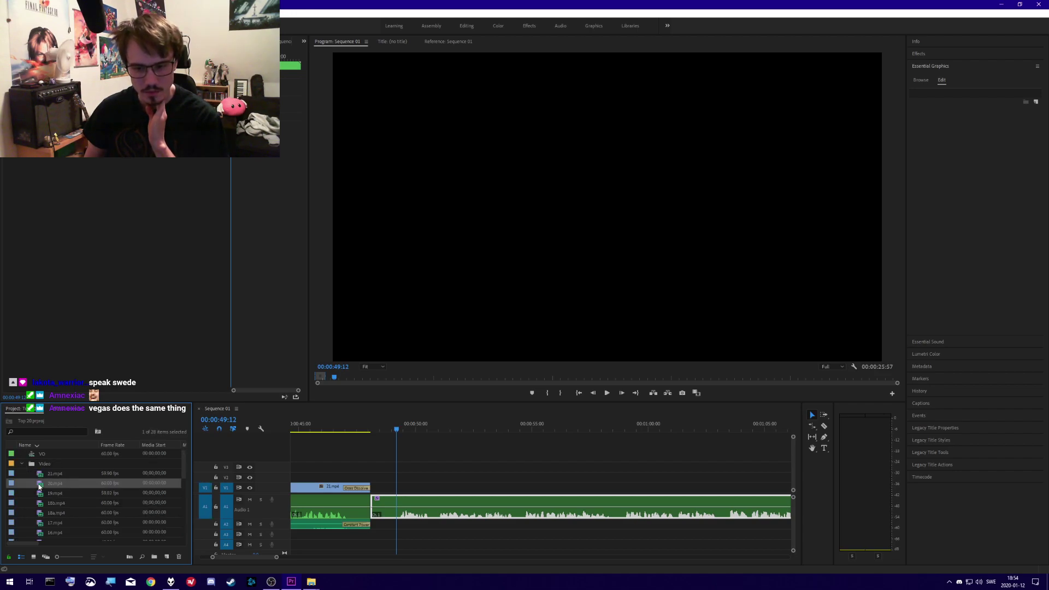
left_click_drag(49, 488, 449, 482)
- Unlink 20.mp4's video from its audio and remove the audio part from the timeline
right_click(453, 480)
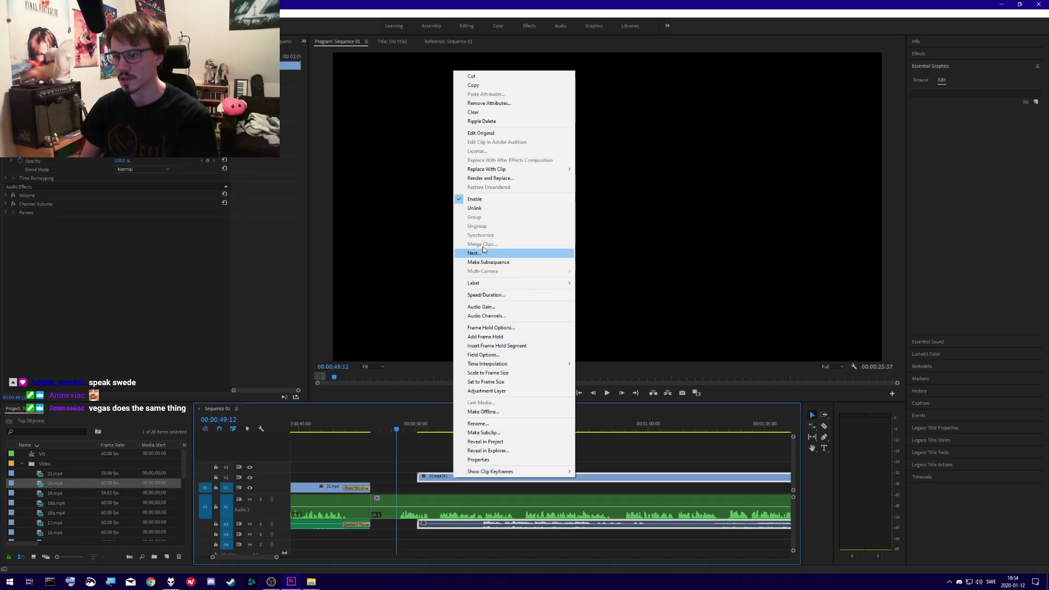
left_click(491, 208)
left_click(437, 492)
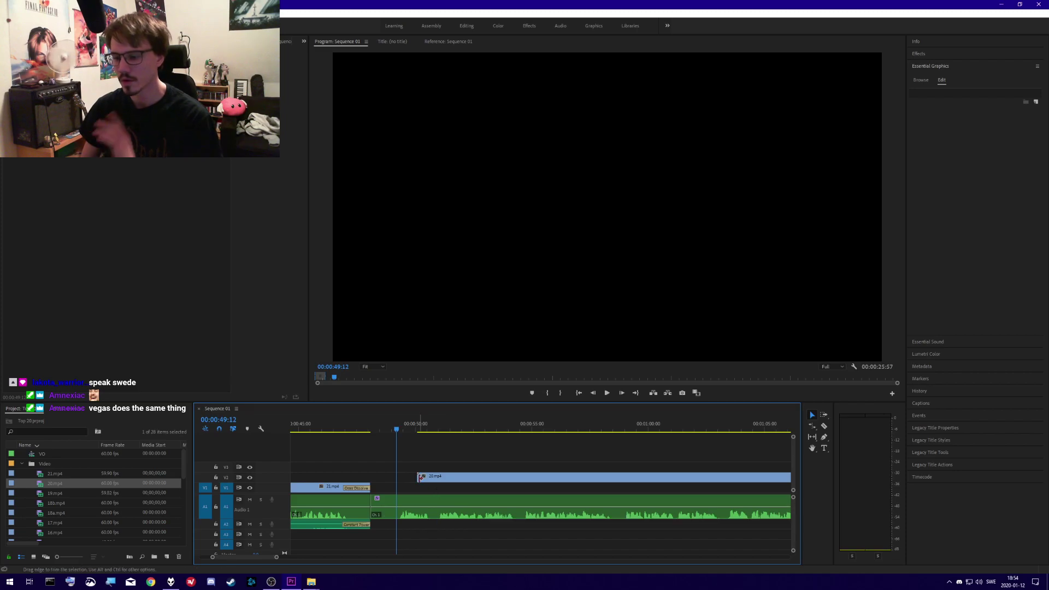
- Trim the start of 20.mp4 to about 00:01:13 and move the clip to V1, starting at about 00:00:49
left_click_drag(272, 557, 391, 557)
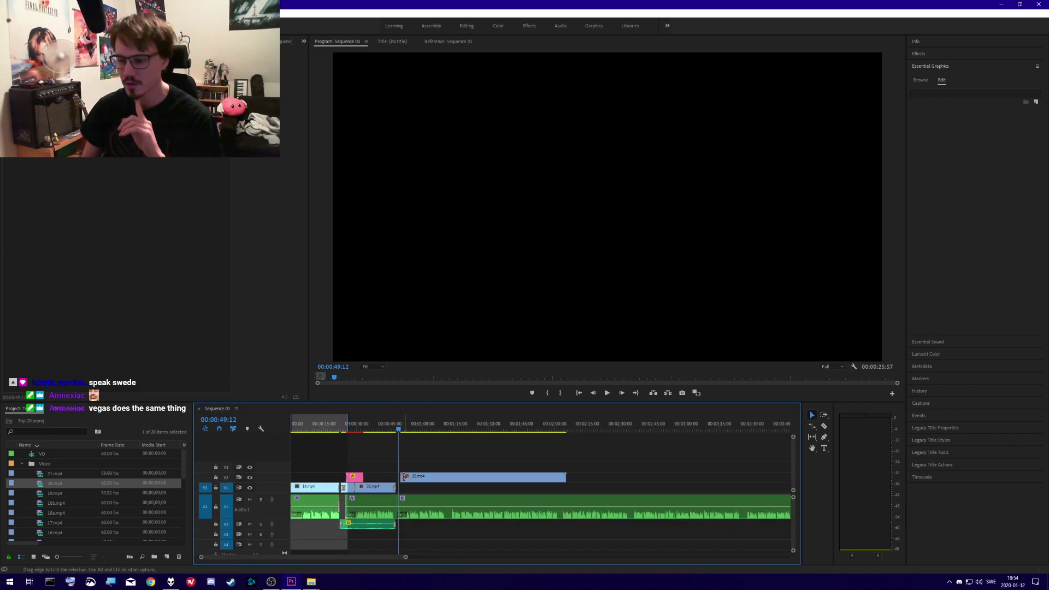
left_click_drag(404, 476, 452, 474)
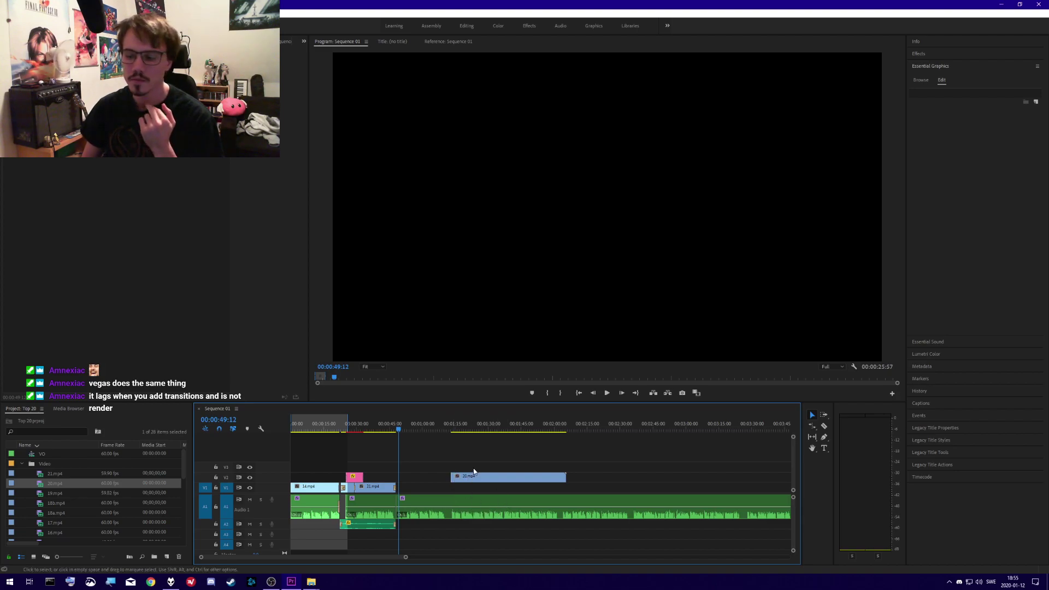
left_click_drag(405, 559, 363, 562)
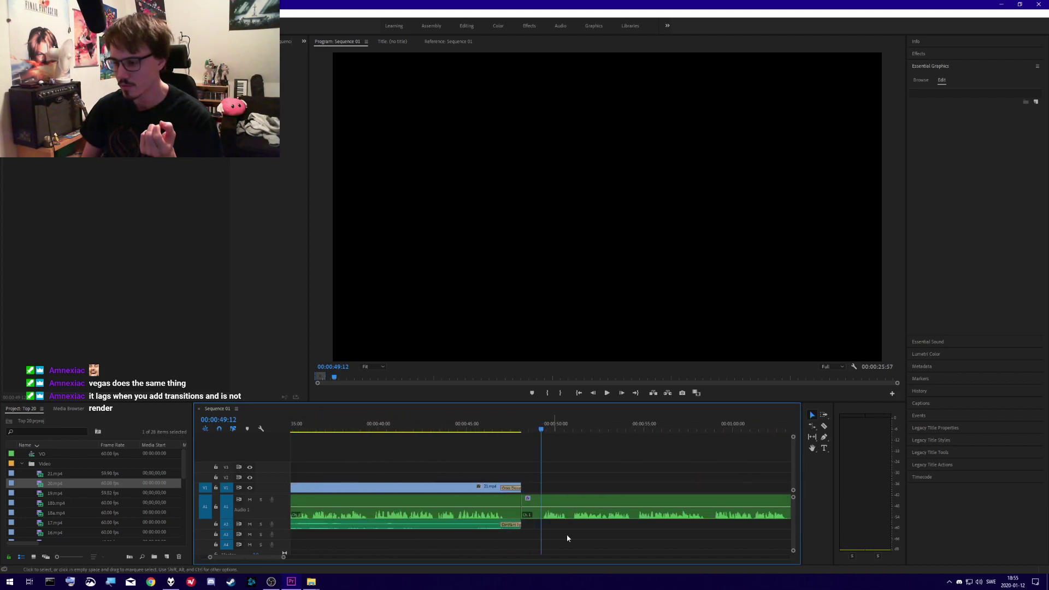
scroll(566, 538, "down", 5)
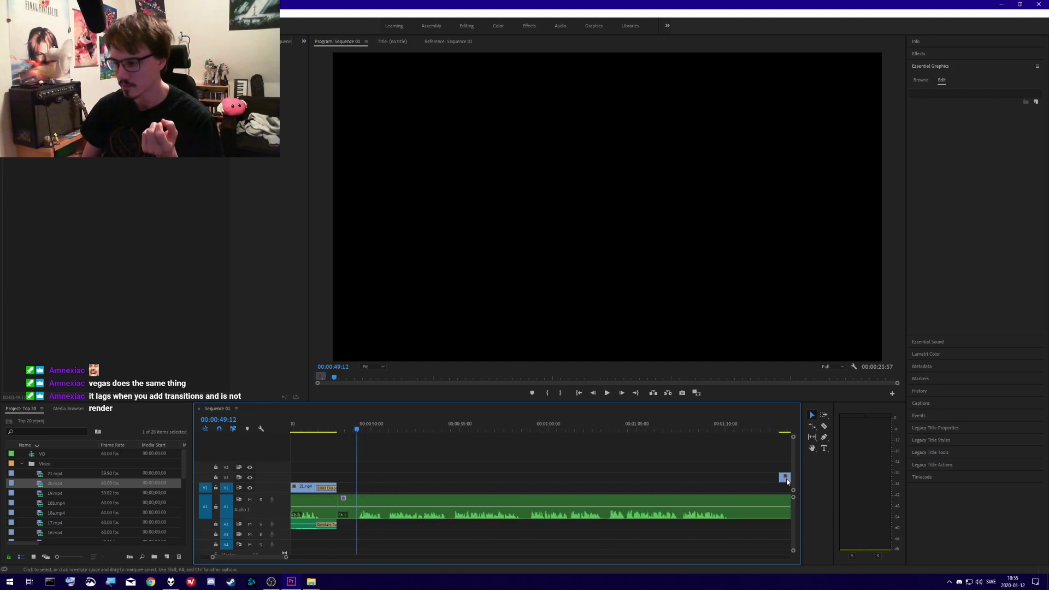
left_click_drag(787, 481, 352, 487)
- Apply the default transition to the start of 20.mp4, lengthen it to about 1.6 seconds, and play it back
right_click(352, 486)
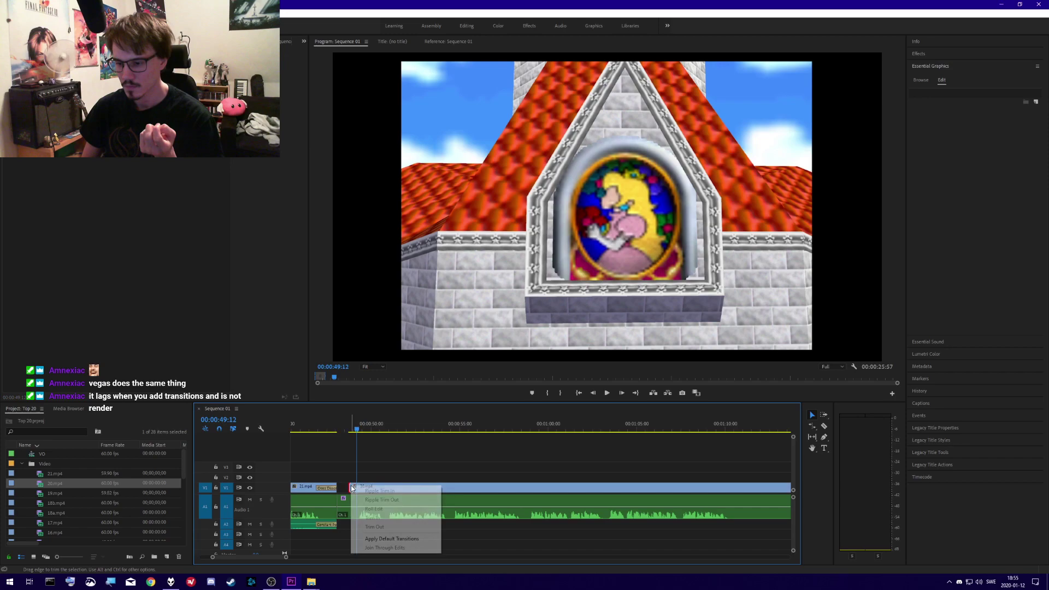
left_click(378, 539)
scroll(352, 489, "up", 5, "alt")
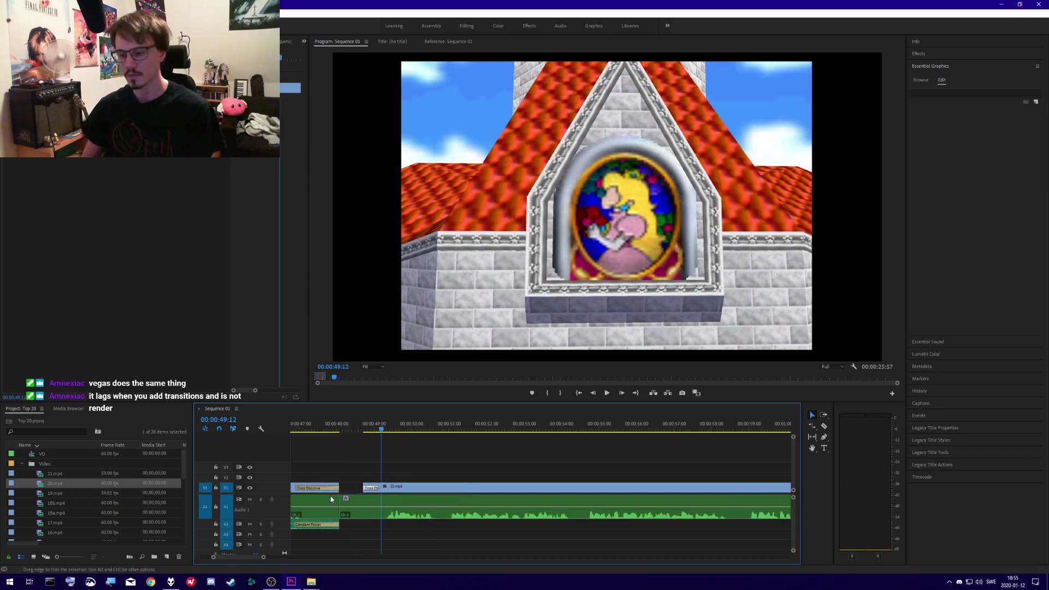
left_click_drag(406, 488, 473, 488)
key("space")
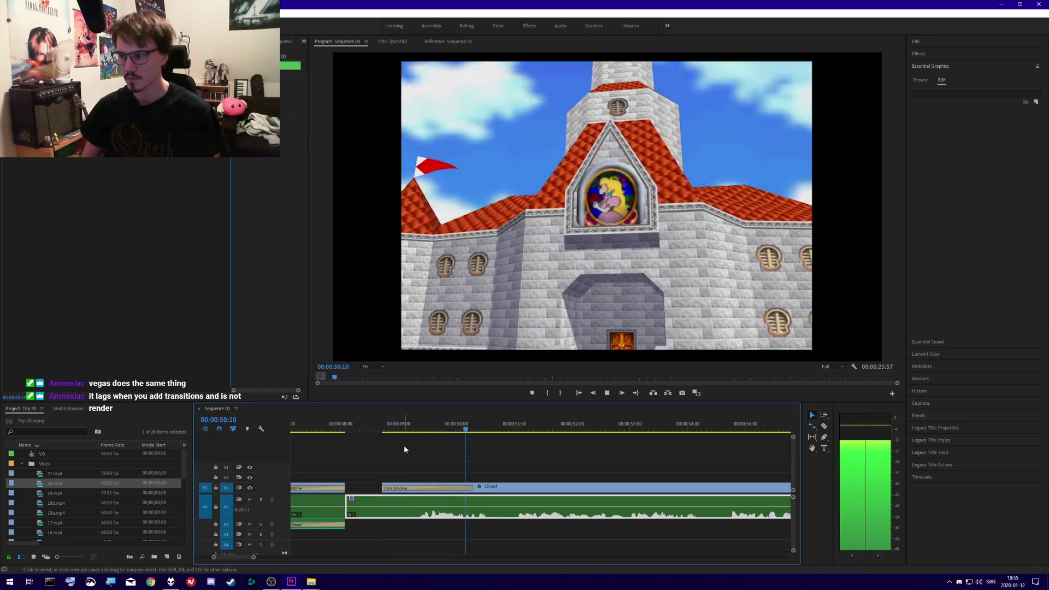
left_click(366, 430)
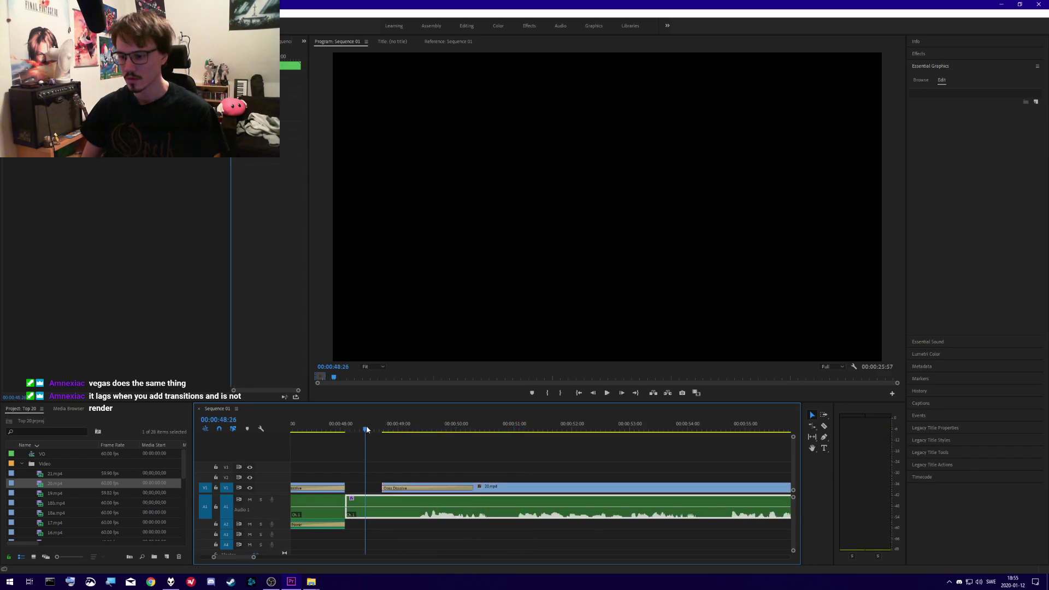
scroll(396, 522, "down", 2)
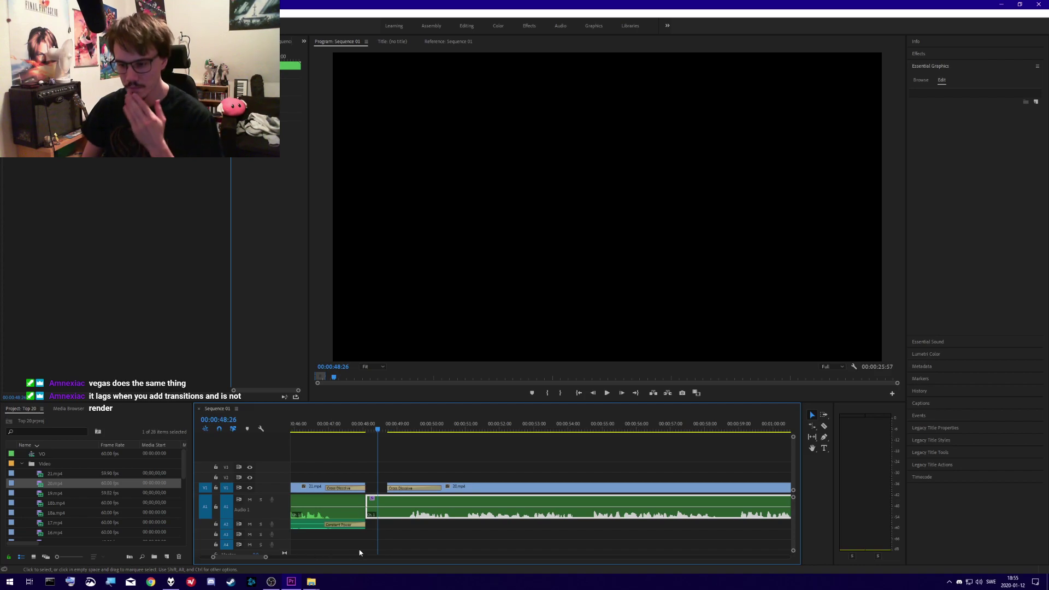
- Move the next narration clip to start at about 00:00:50 and apply the default transition to the end of the Journey narration
left_click(417, 534)
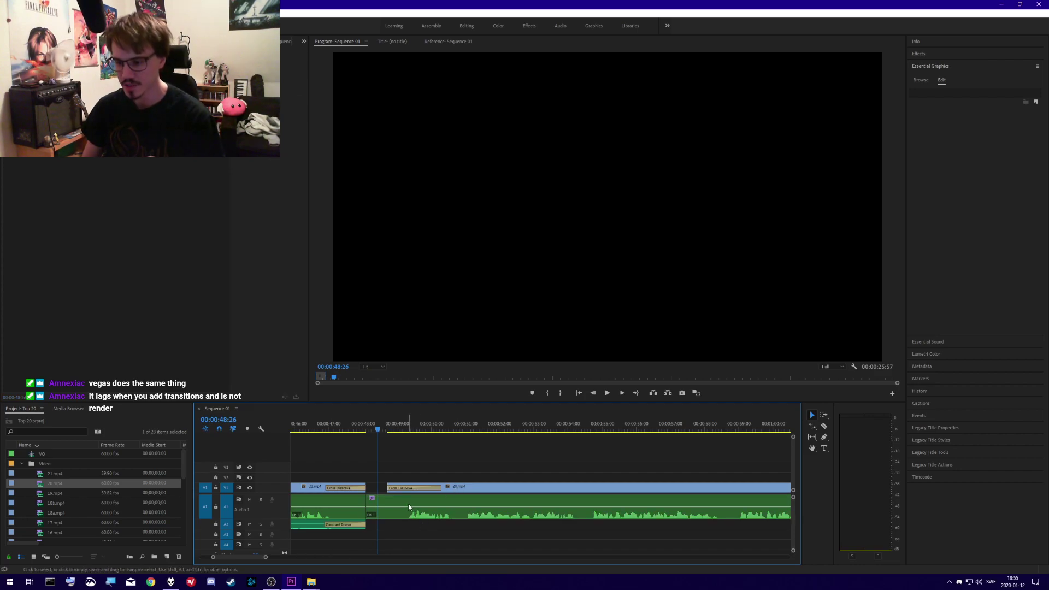
left_click_drag(411, 504, 468, 503)
right_click(361, 503)
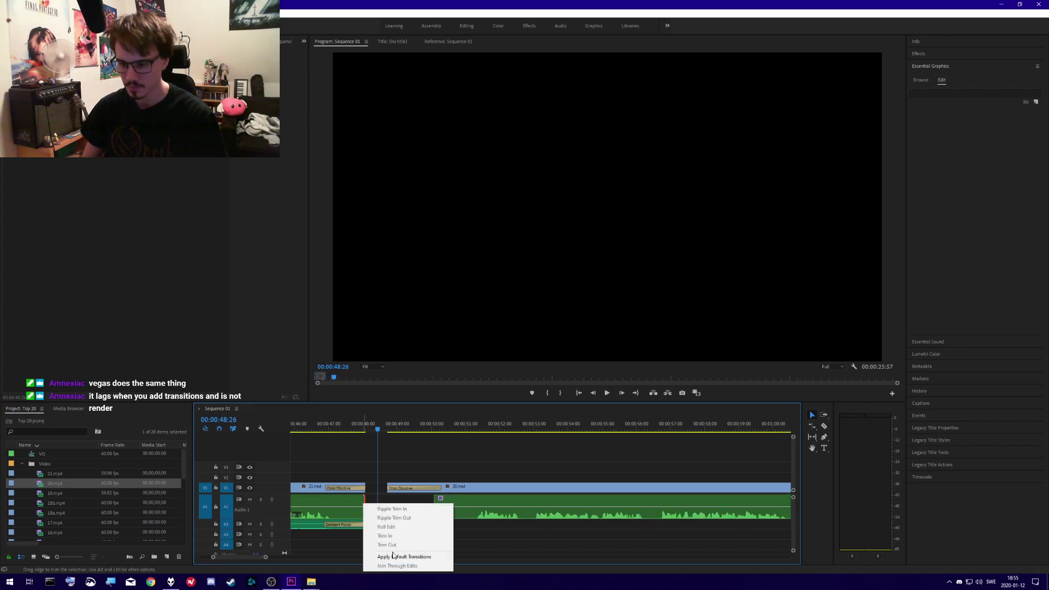
left_click(407, 556)
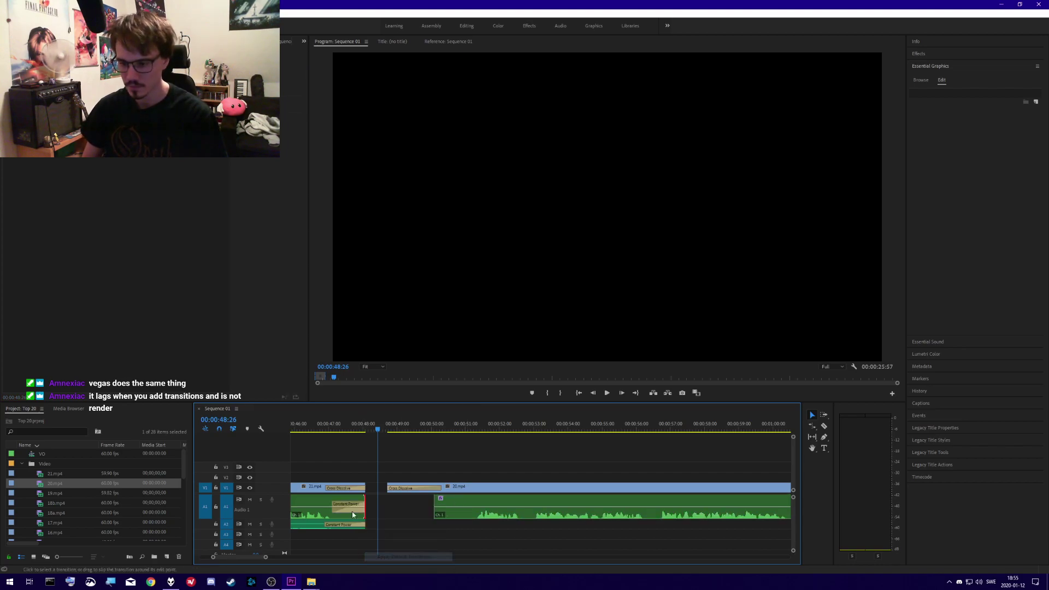
- Play the sequence from the Journey fade-out into the opening of 20.mp4
left_click(351, 434)
key("space")
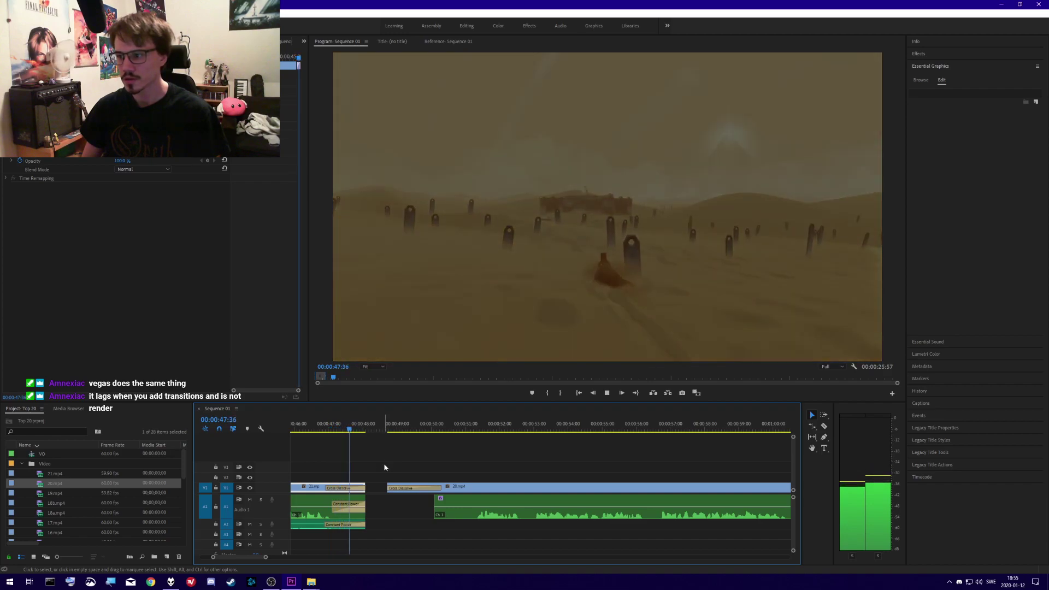
key("space")
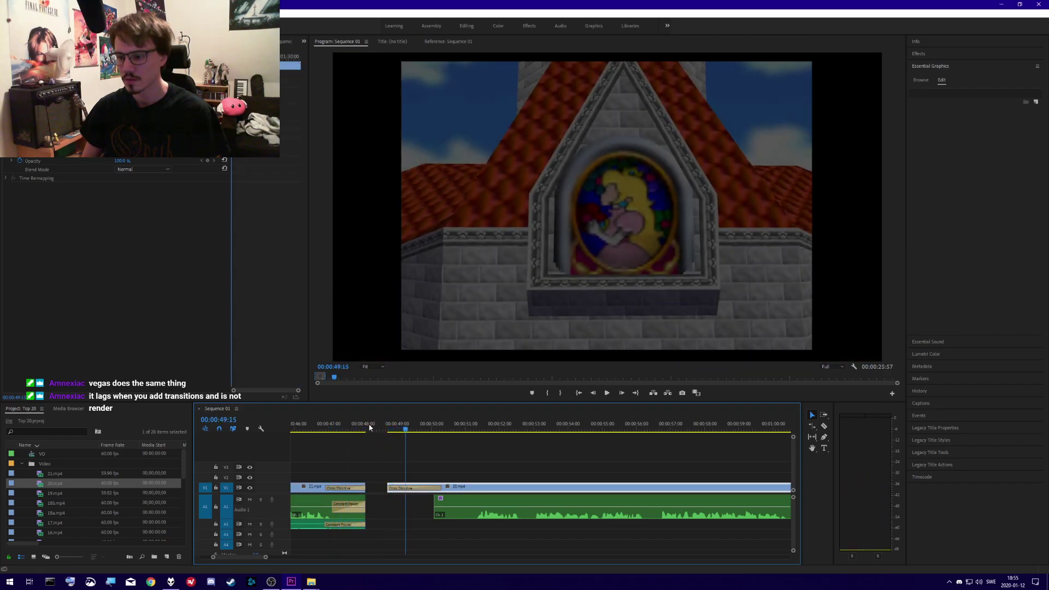
- Move 20.mp4 earlier so it starts at 00:00:48:31, and scrub through its opening fade
left_click(376, 428)
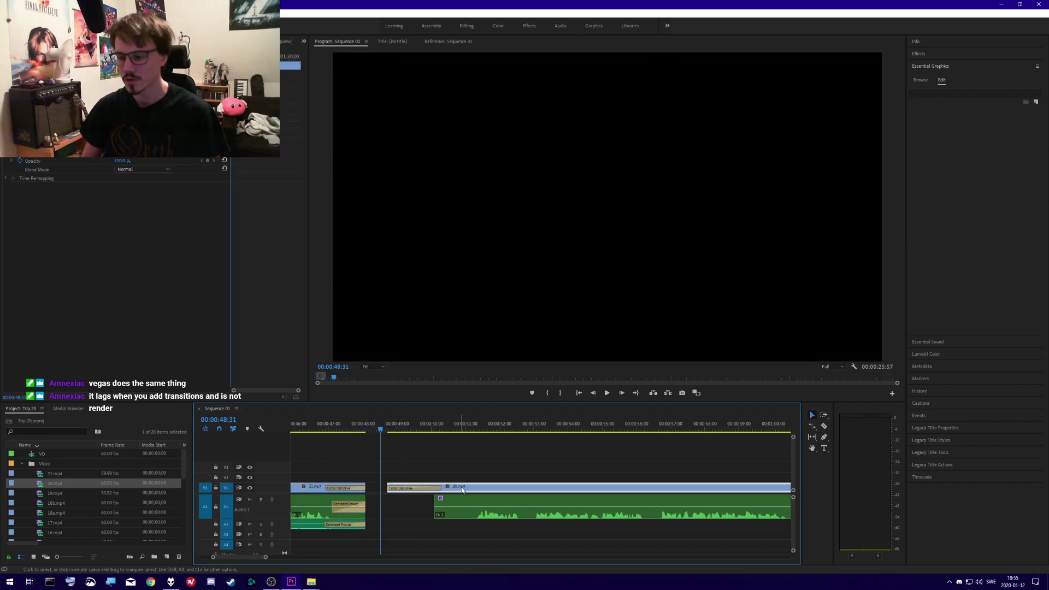
left_click_drag(462, 490, 456, 490)
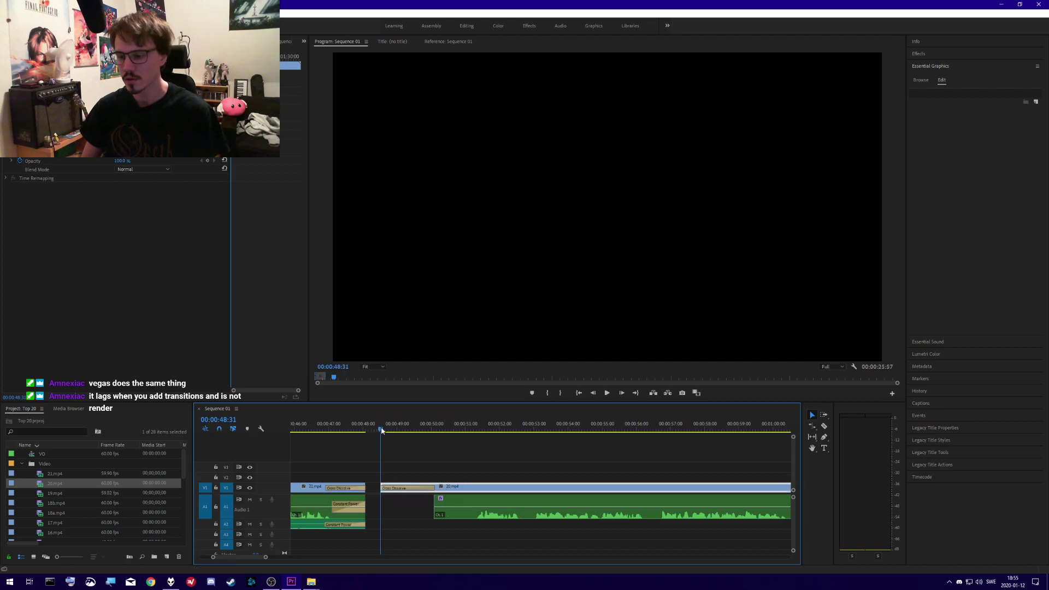
left_click_drag(382, 430, 407, 430)
mouse_move(266, 557)
left_mouse_down()
mouse_move(321, 554)
mouse_move(277, 554)
left_mouse_up()
left_click(671, 490)
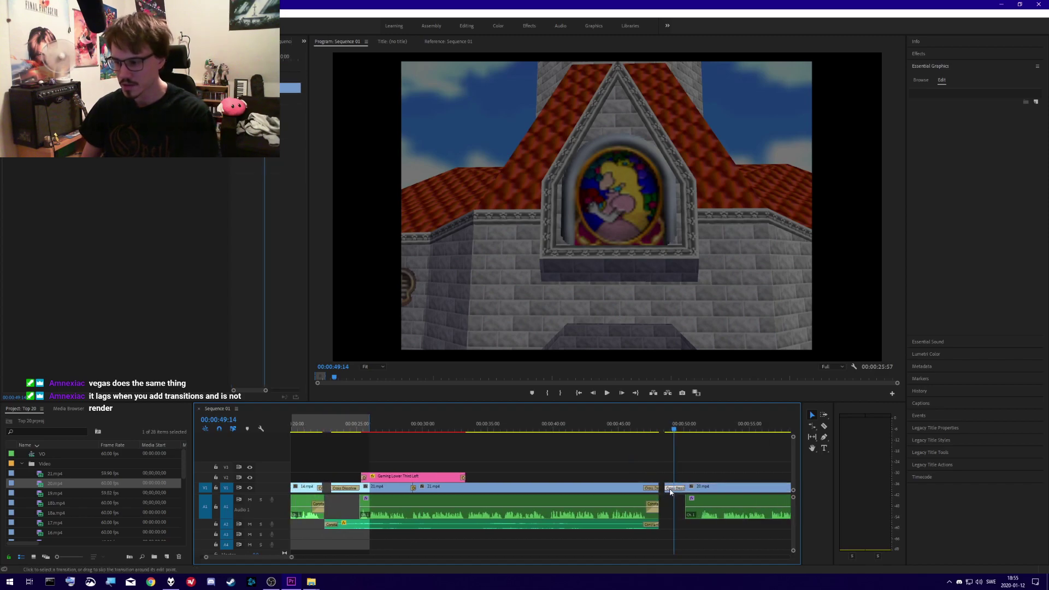
right_click(671, 491)
left_click(681, 539)
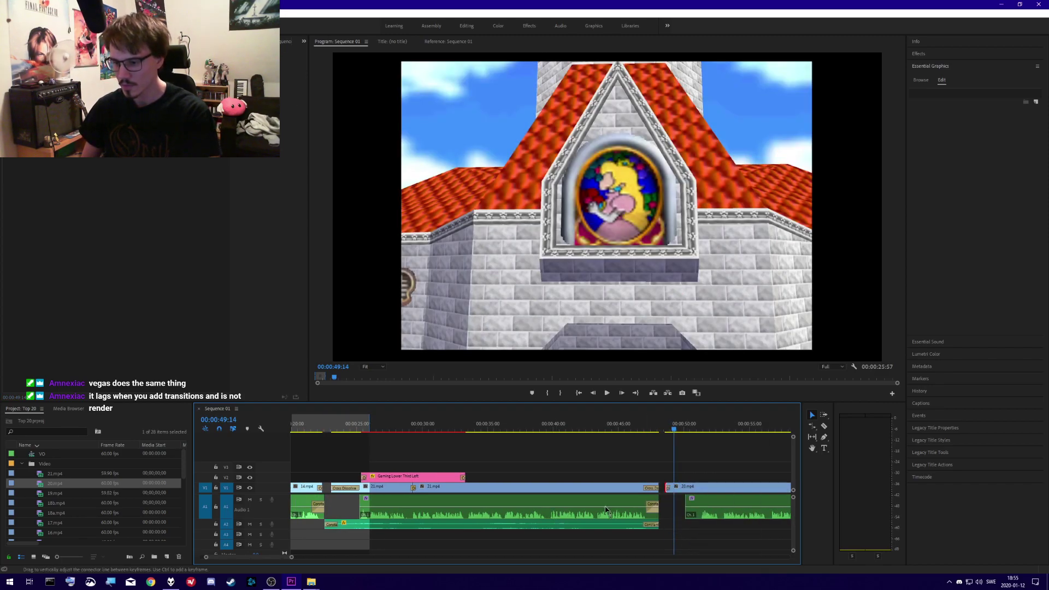
key("ctrl+z")
- Shorten the Cross Dissolve at the start of 20.mp4 to about 1.2 seconds and play from just before the clip
key("equal")
key("equal")
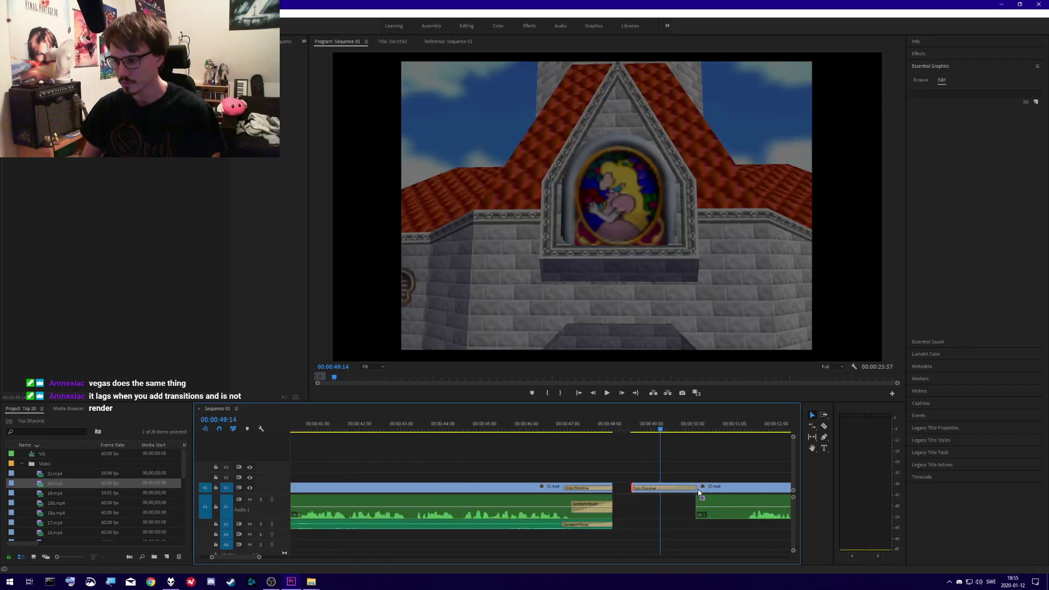
left_click_drag(680, 489, 679, 488)
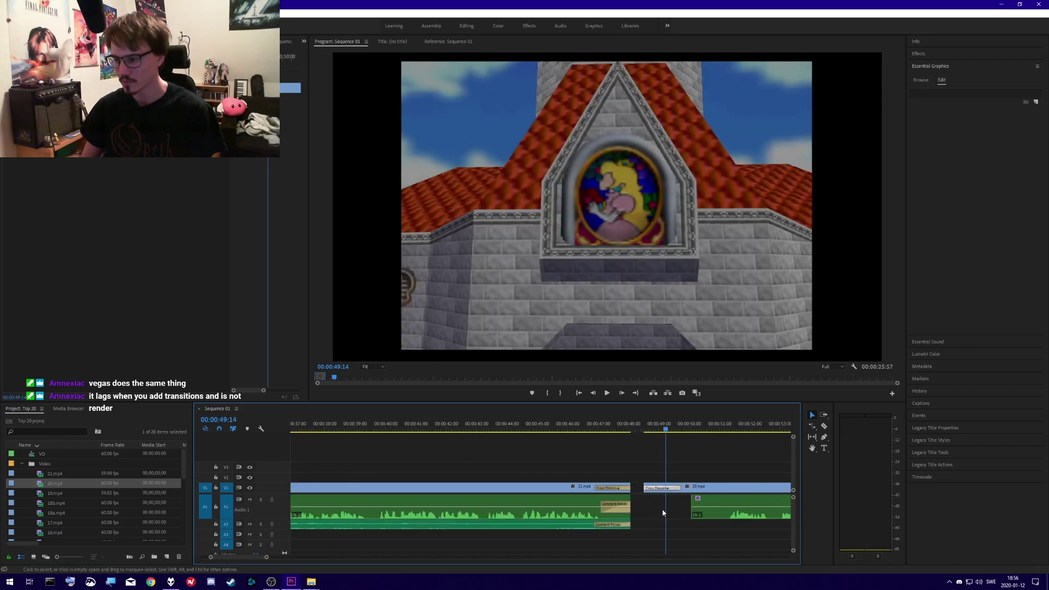
key("minus")
key("minus")
left_click(431, 430)
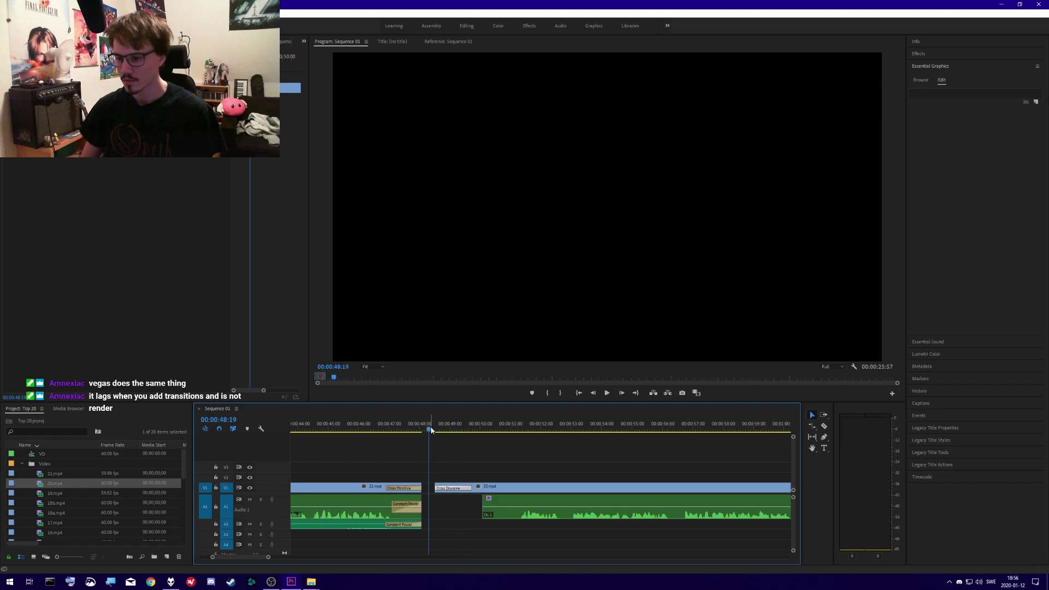
key("space")
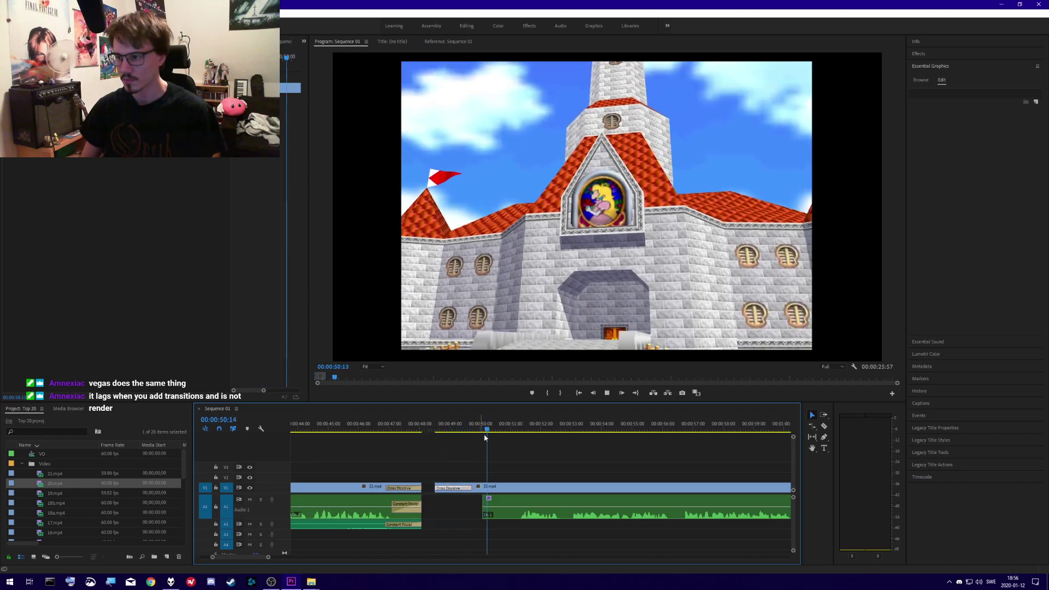
- Scale up 20.mp4 so the castle footage nearly fills the height of the frame
left_click(502, 488)
scroll(428, 437, "down", 2)
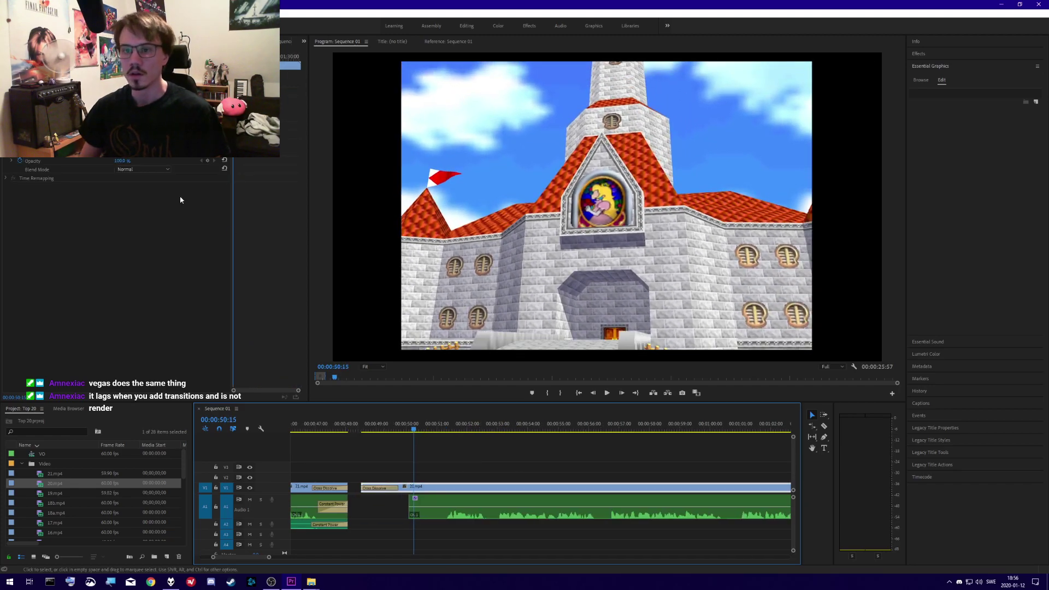
left_click(121, 91)
mouse_move(121, 90)
left_mouse_down()
mouse_move(165, 90)
mouse_move(113, 90)
mouse_move(125, 91)
left_mouse_up()
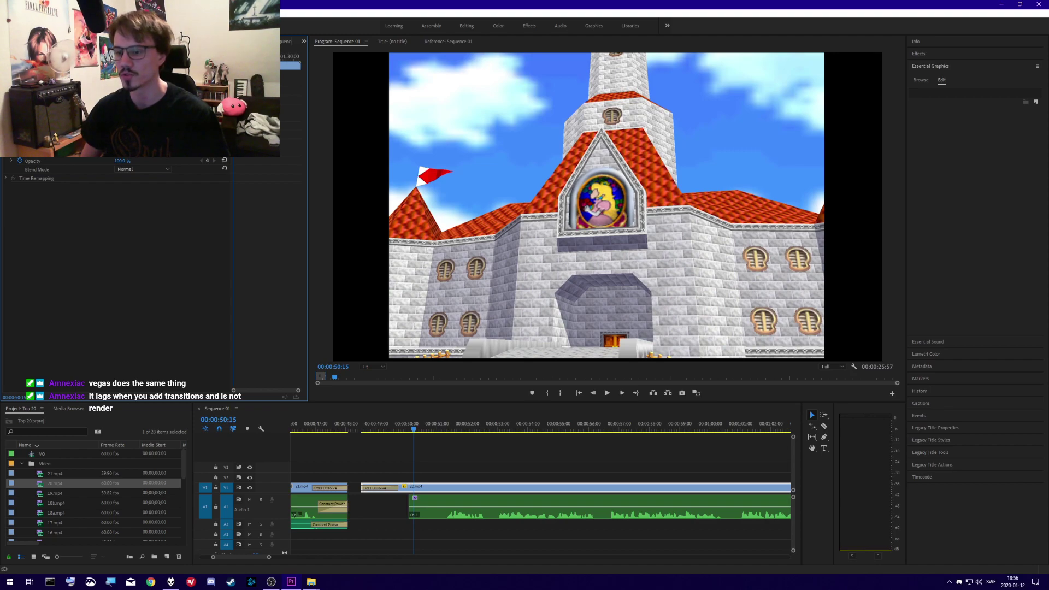
- Try 20.mp4 at full frame width, and readjust its scale so the 4:3 castle footage just fills the frame's height
left_click_drag(126, 90, 134, 90)
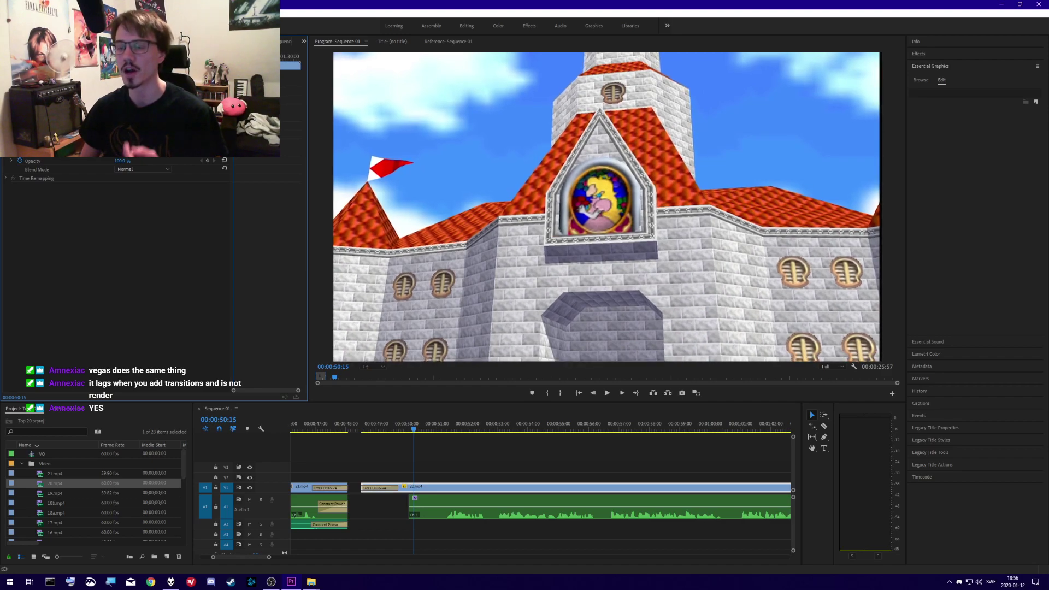
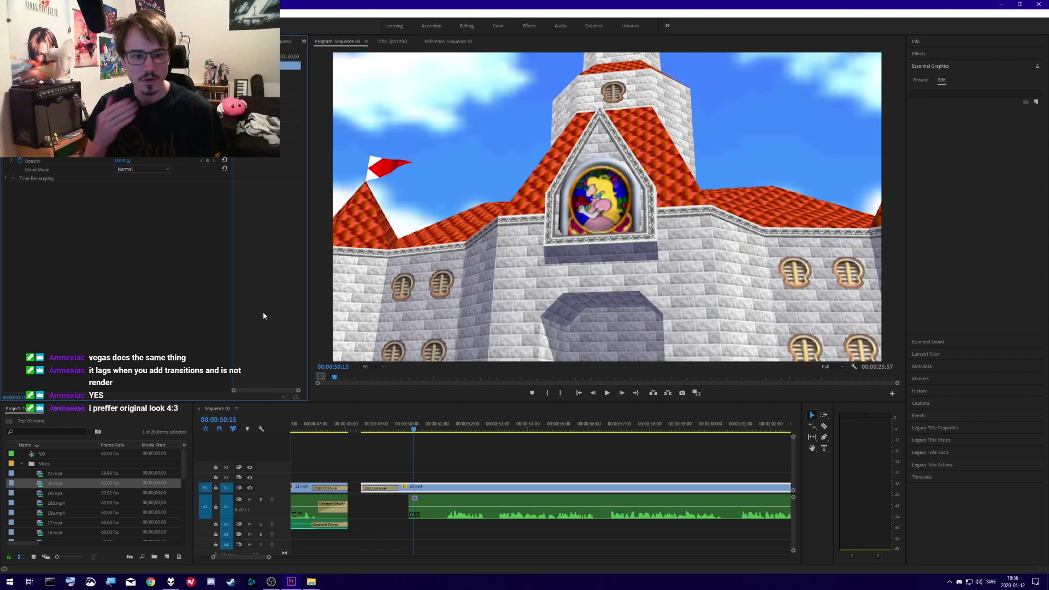
key("ctrl+z")
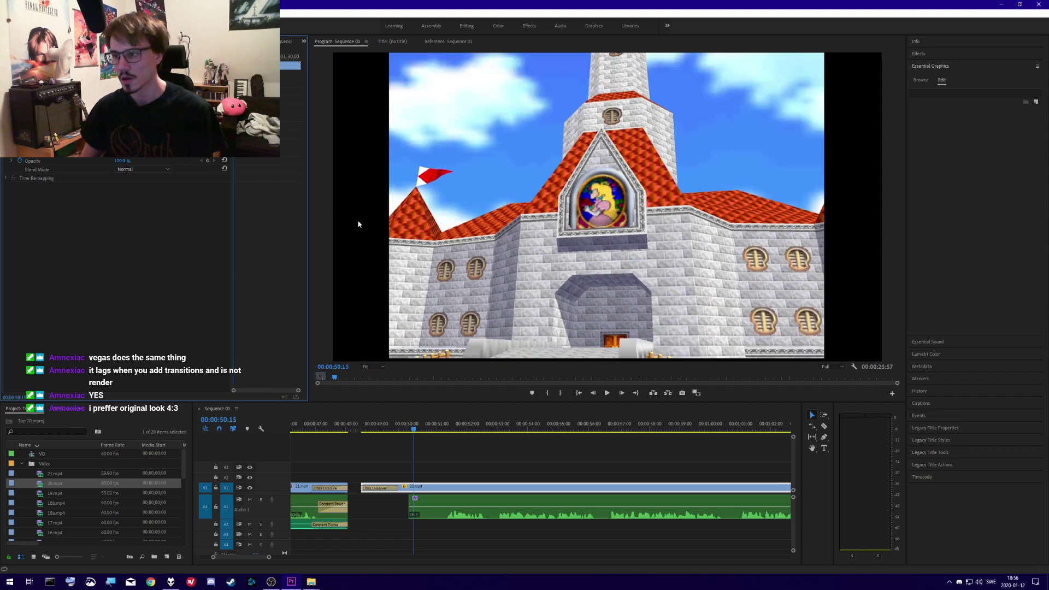
key("ctrl+z")
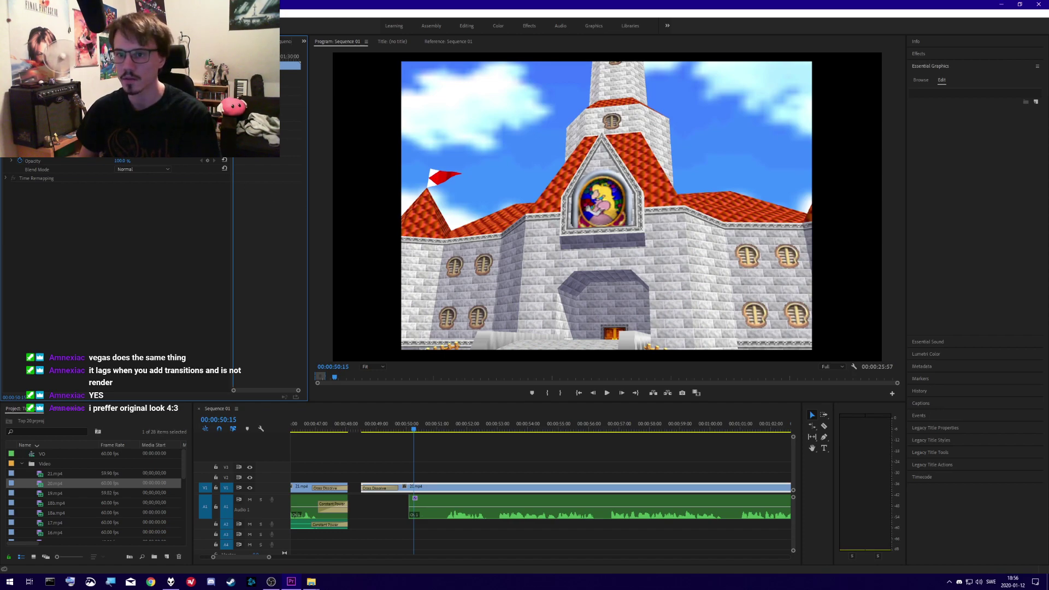
key("ctrl+z")
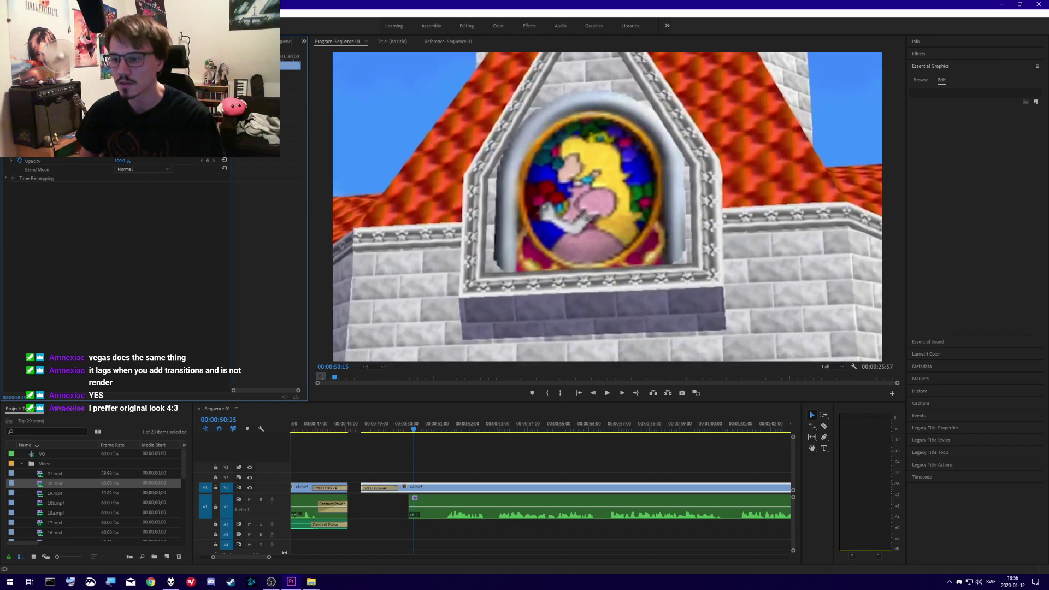
key("ctrl+z")
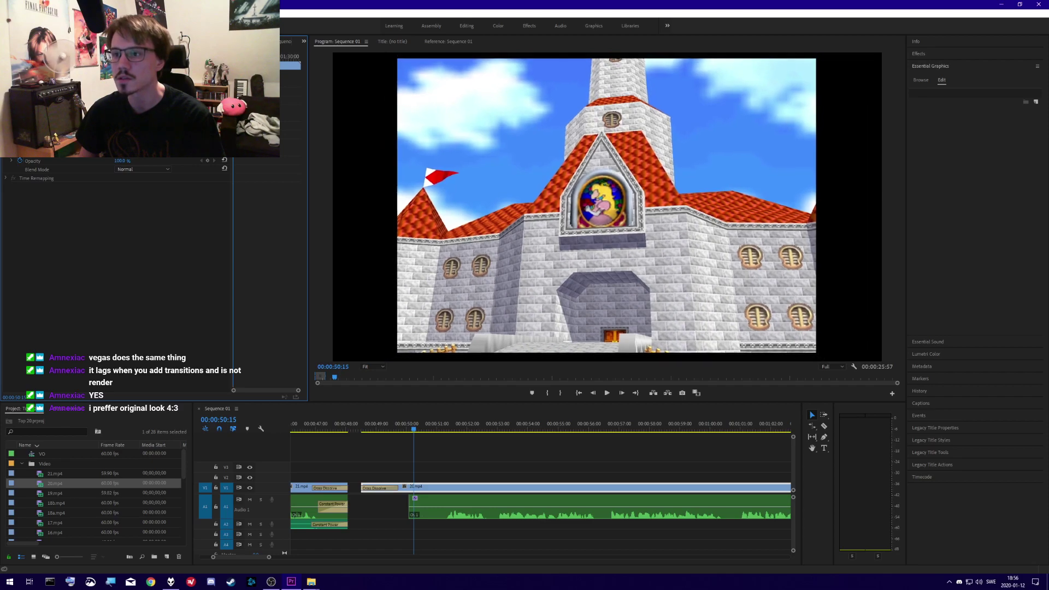
key("ctrl+z")
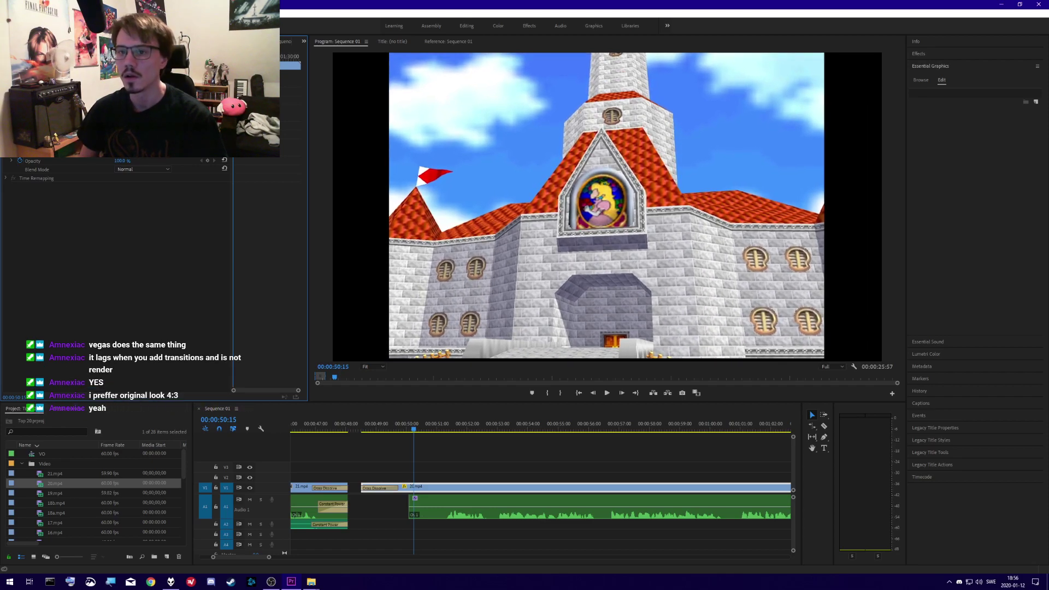
key("ctrl+z")
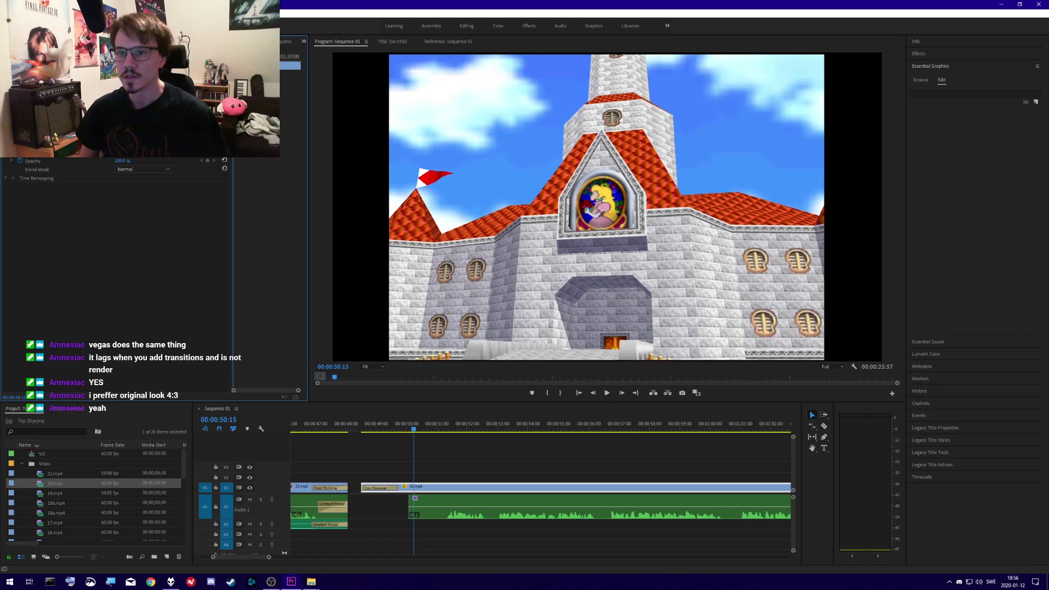
key("ctrl+z")
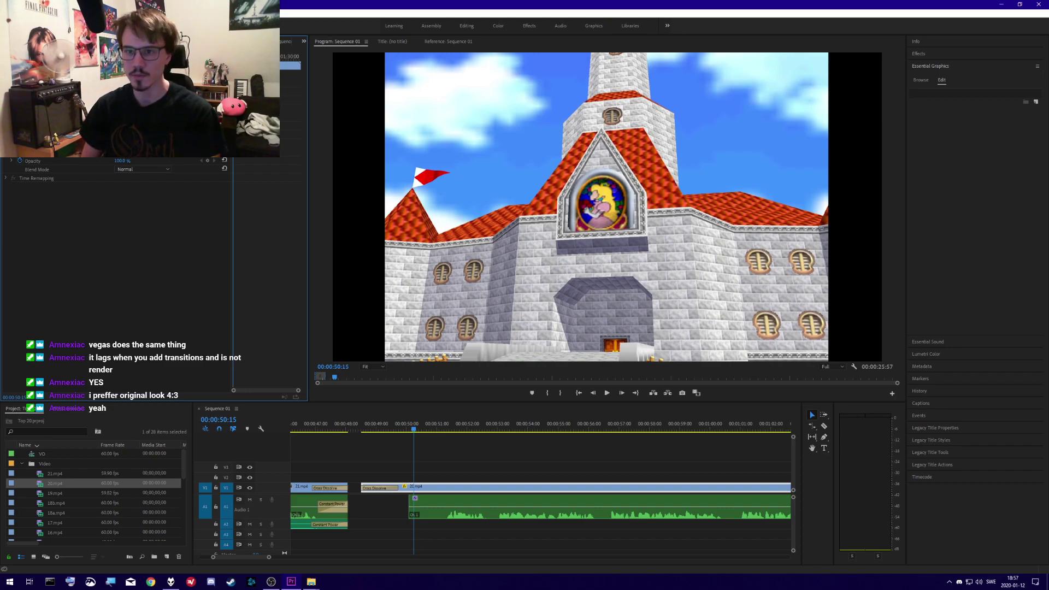
key("ctrl+z")
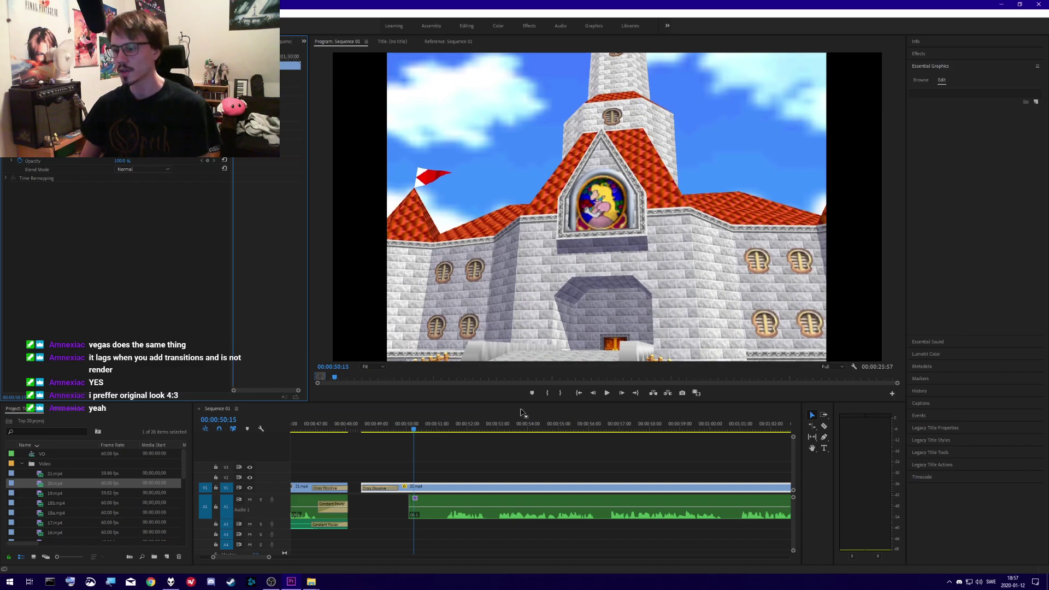
- Save the project and play the rescaled 20.mp4 from 00:00:50:15 for about two and a half seconds
left_click(512, 472)
key("ctrl+s")
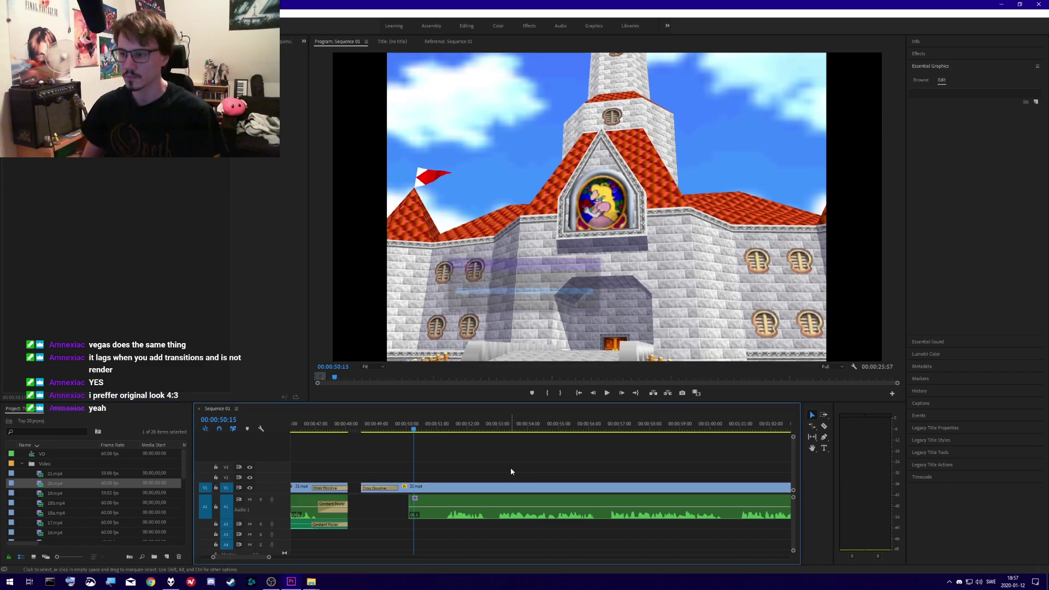
key("space")
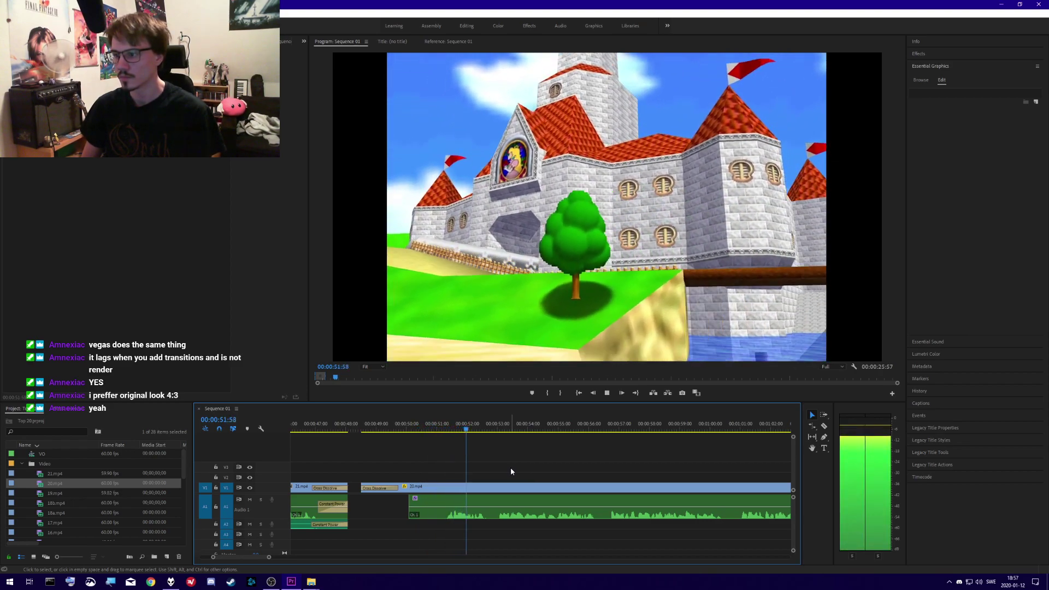
key("space")
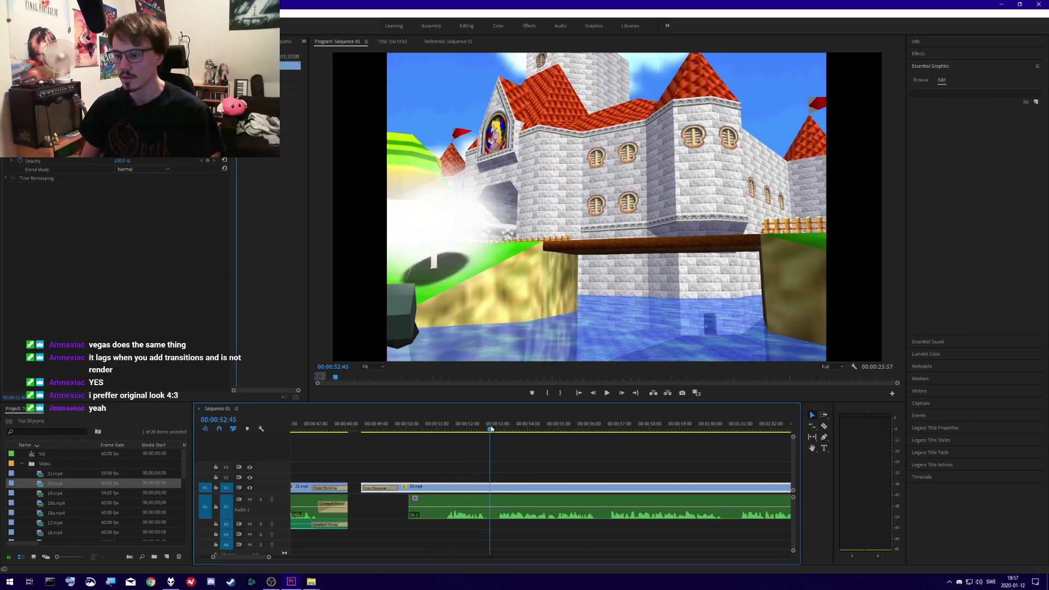
- Copy the Journey lower-third title onto V2 above 20.mp4 and align its start with the clip at 00:00:48:31
left_click_drag(490, 430, 363, 431)
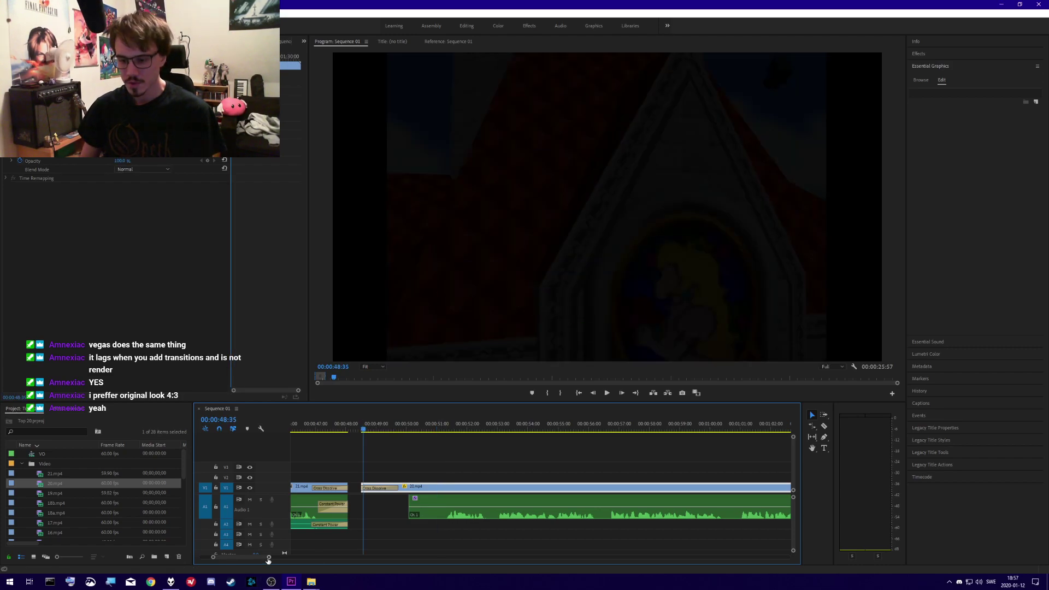
left_click_drag(268, 559, 311, 573)
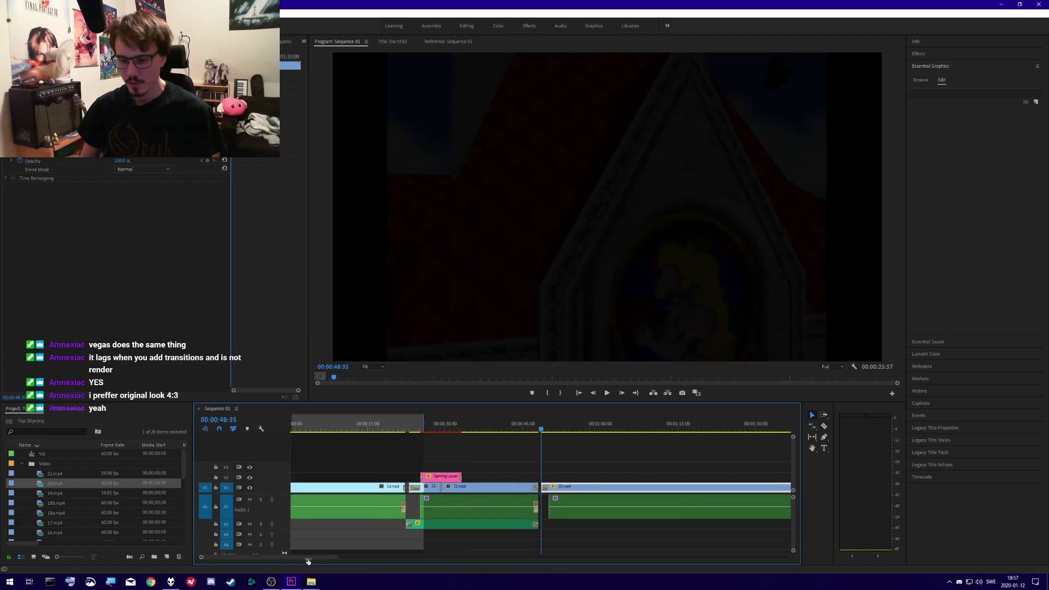
left_click(544, 457)
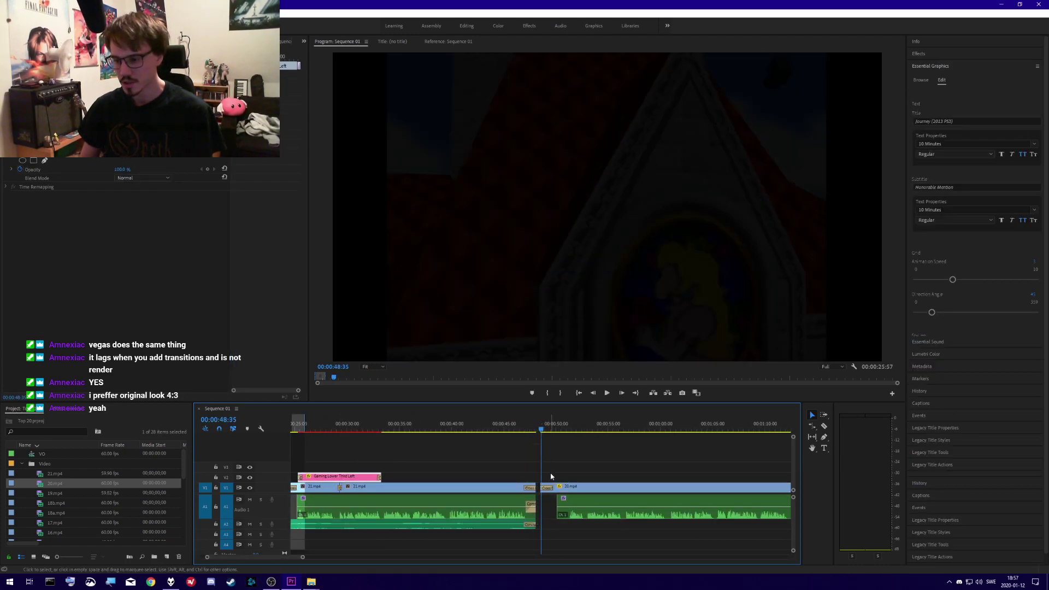
left_click(555, 486)
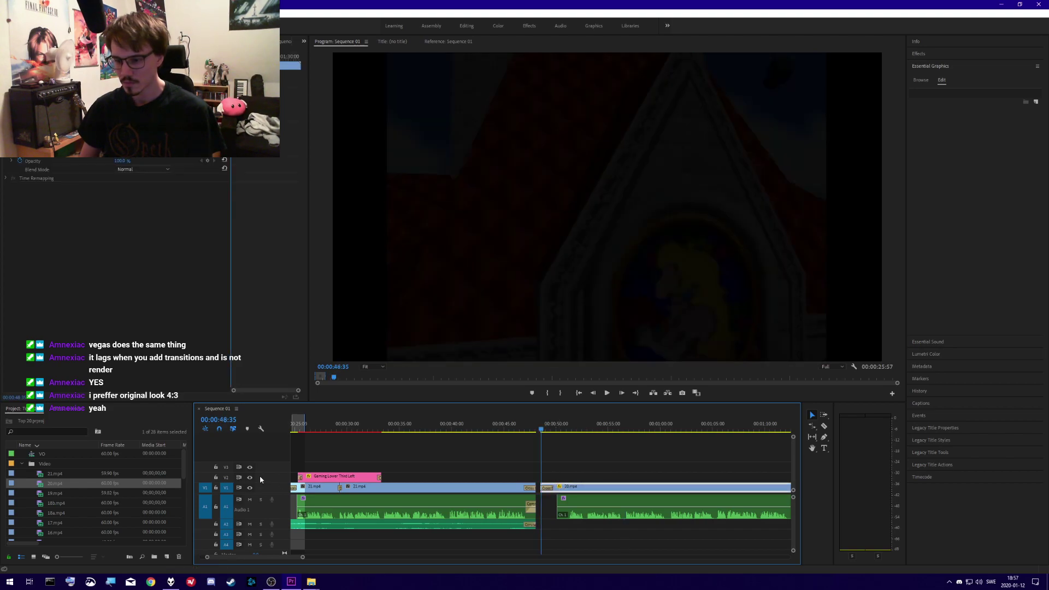
left_click(224, 479)
key("ctrl+v")
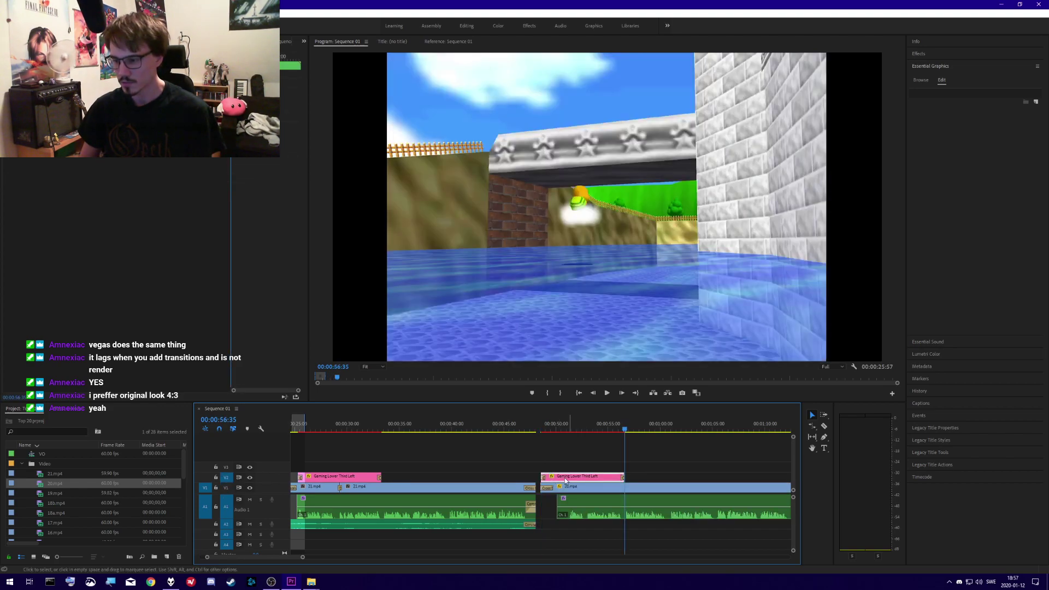
left_click(560, 480)
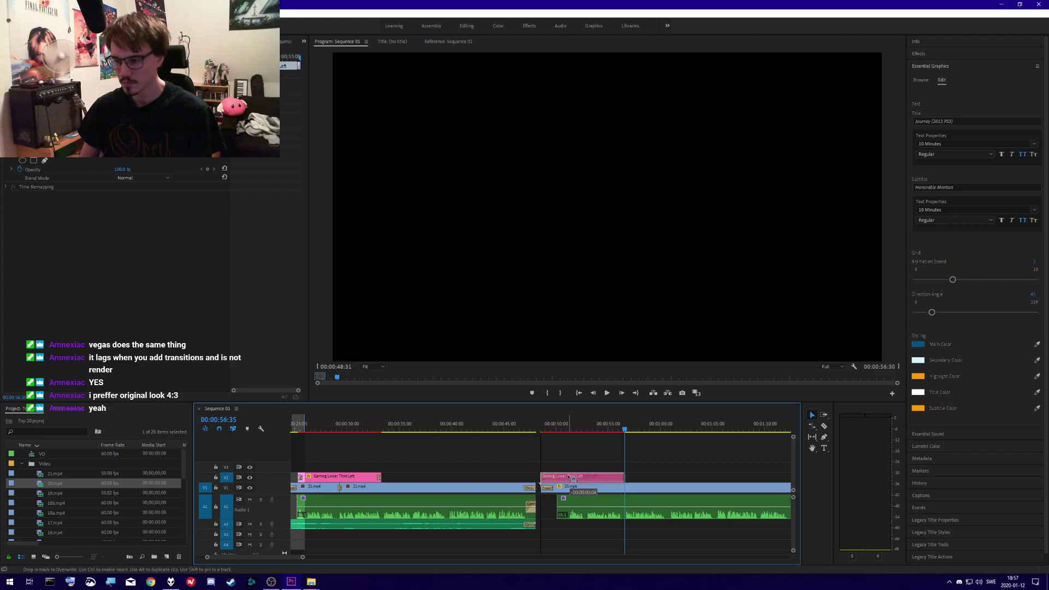
scroll(553, 480, "up", 2)
scroll(553, 480, "up", 3)
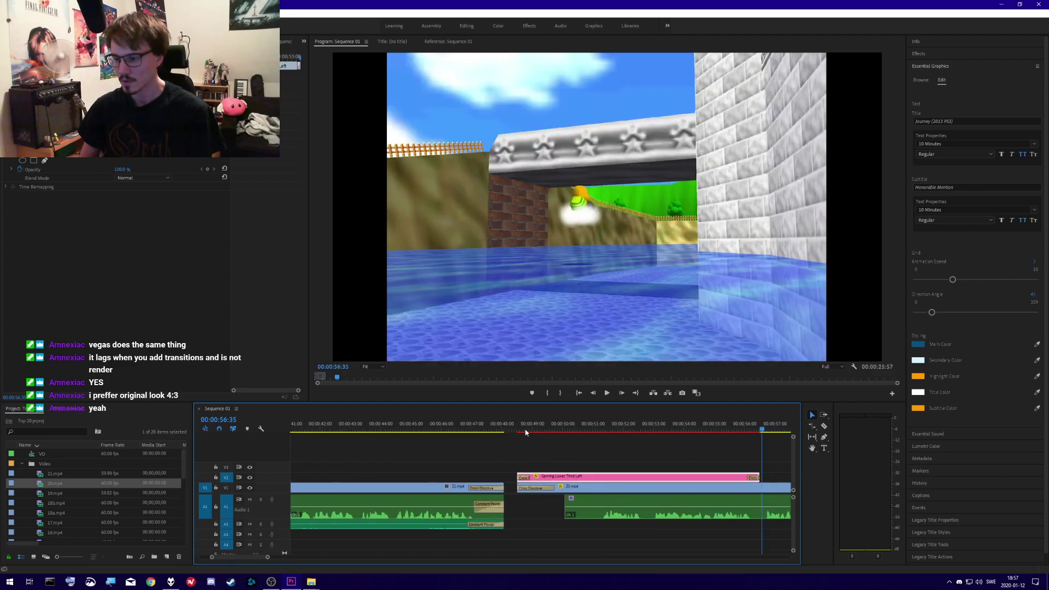
- Bring the copied lower third into view over the castle footage and set its title to the test text "dsadas"
left_click(554, 430)
left_click(557, 431)
scroll(559, 460, "down", 3)
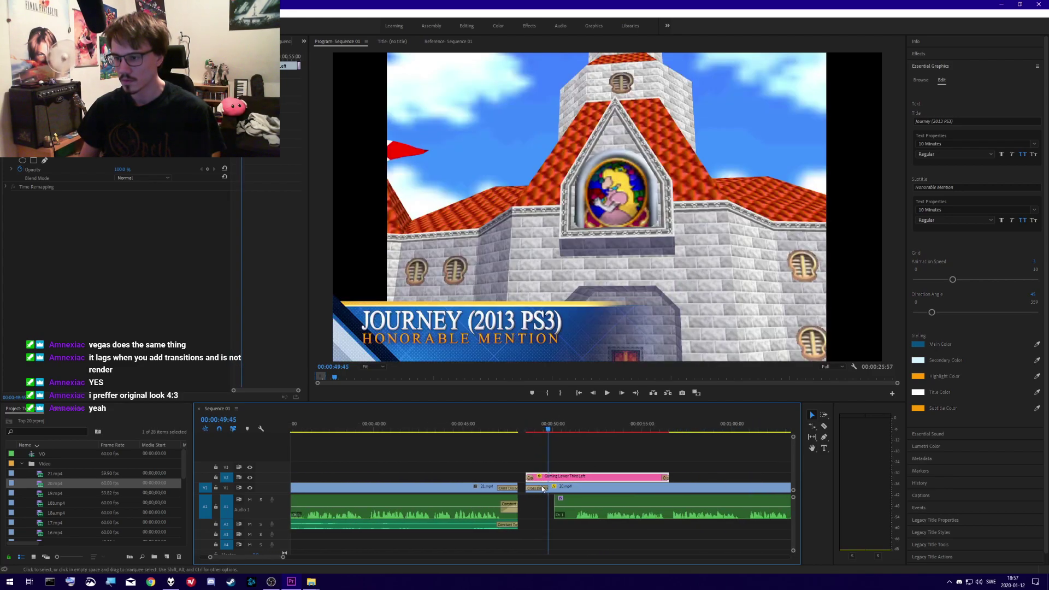
scroll(556, 483, "down", 1)
double_click(562, 478)
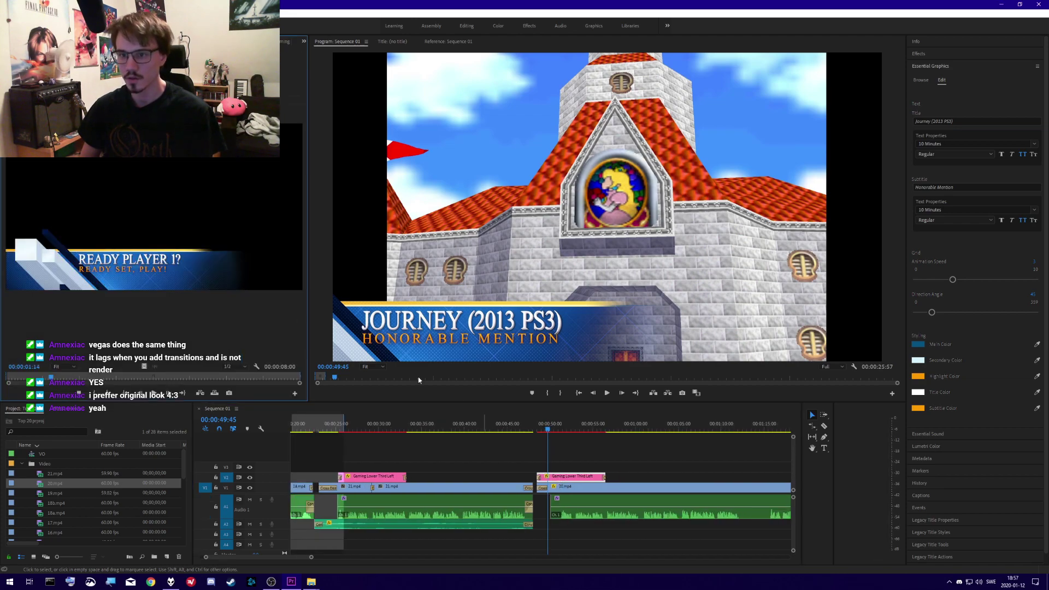
left_click(604, 457)
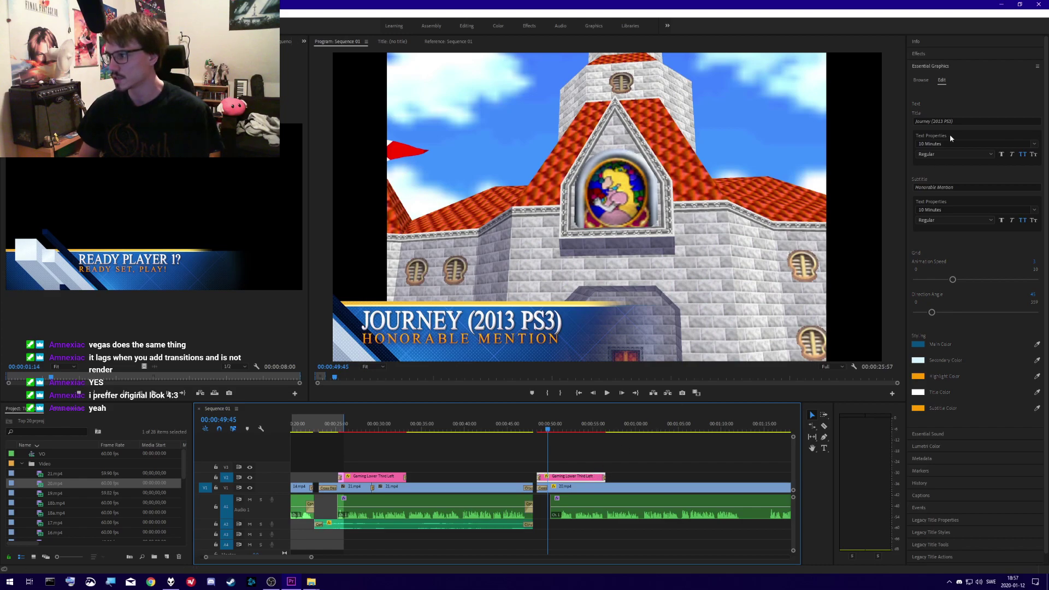
left_click(957, 120)
type("dsadas")
key("Return")
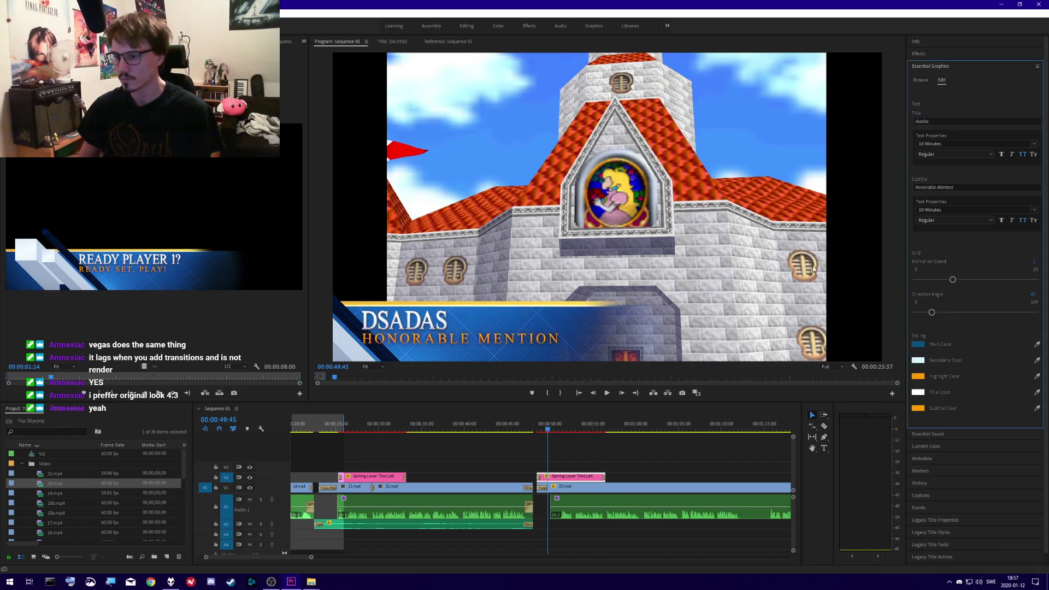
- Compare the original Journey lower third with the edited copy to check whether their titles are independent
left_click(365, 427)
key("ctrl+z")
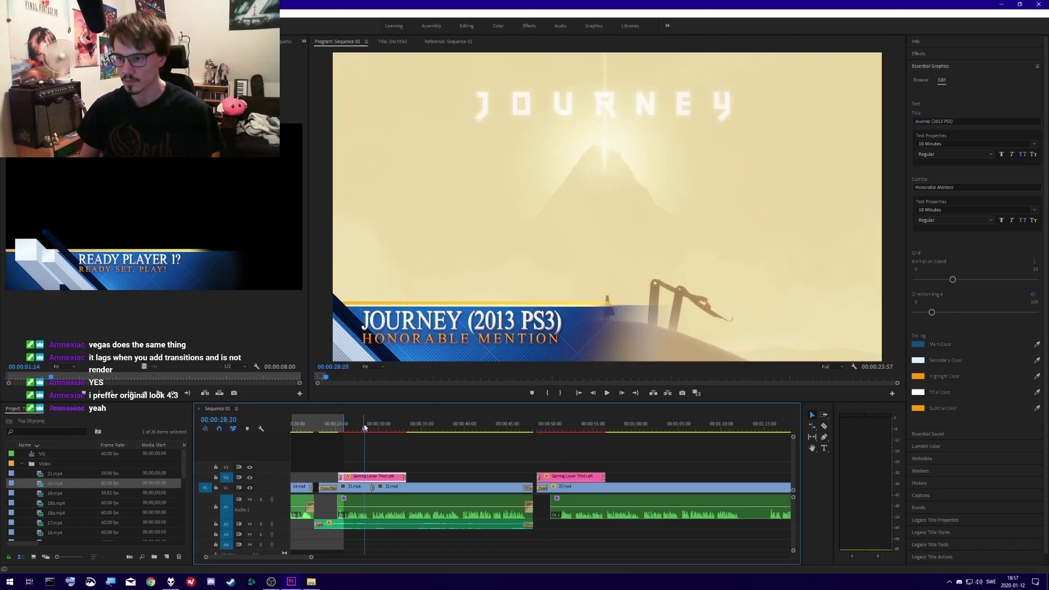
left_click(557, 429)
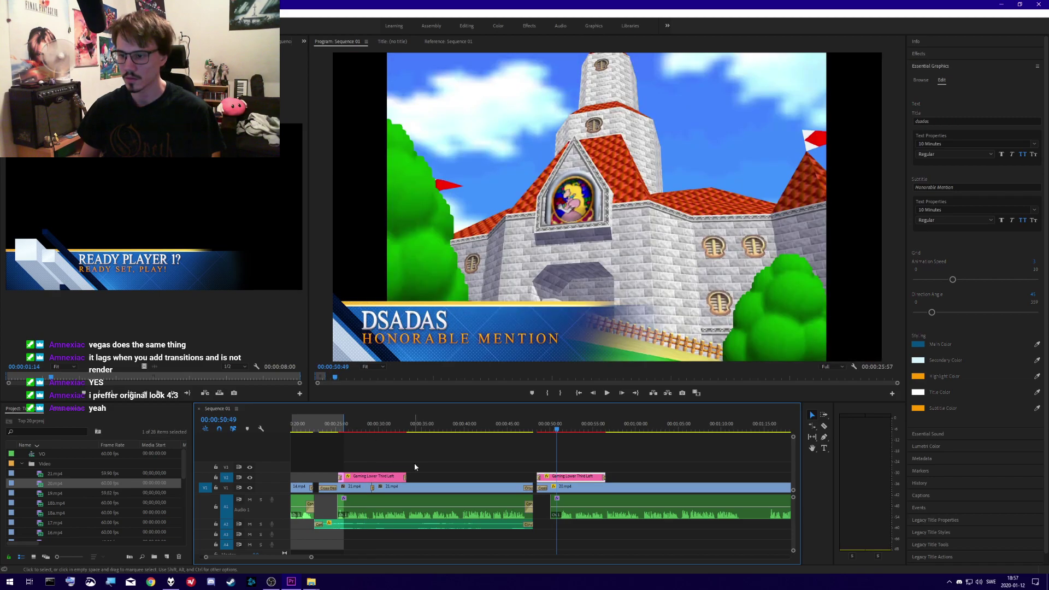
left_click(564, 430)
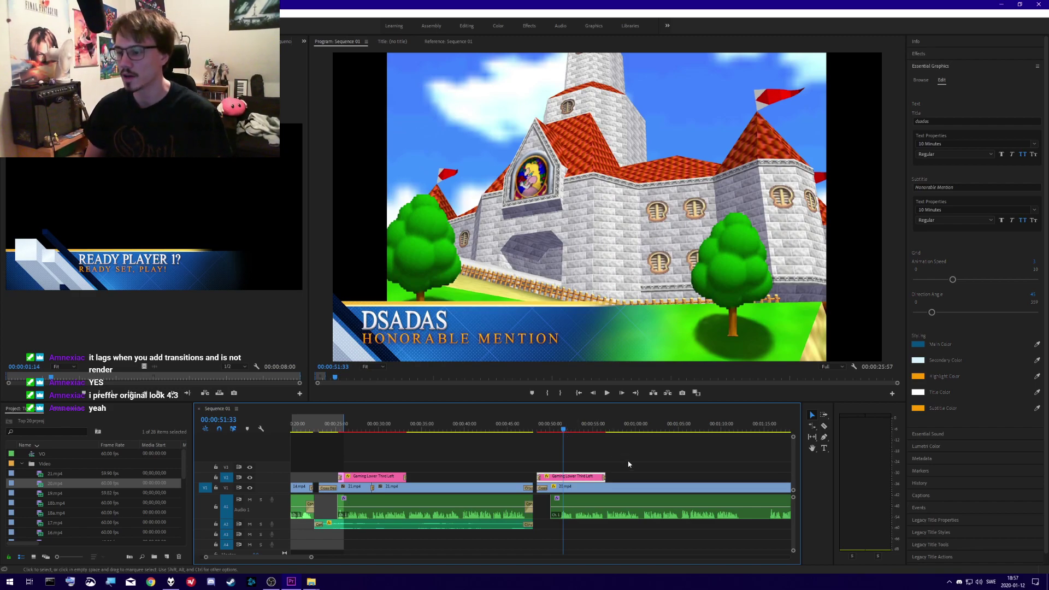
- Set the title of the lower third over 20.mp4 to "Super mario 64 (1996"
left_click(610, 473)
left_click(605, 476)
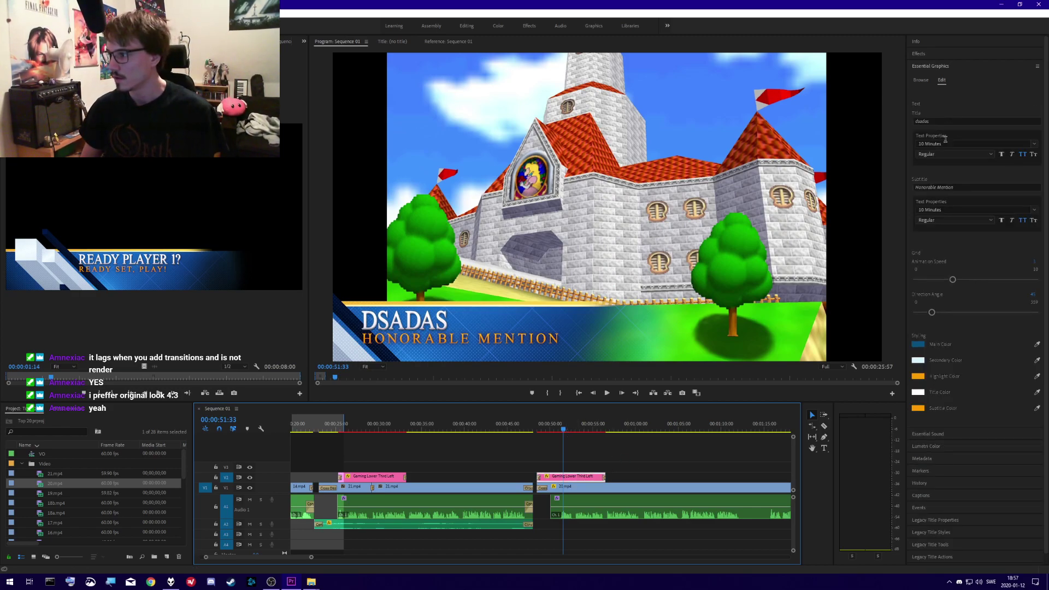
left_click(942, 122)
type("Super mario 64")
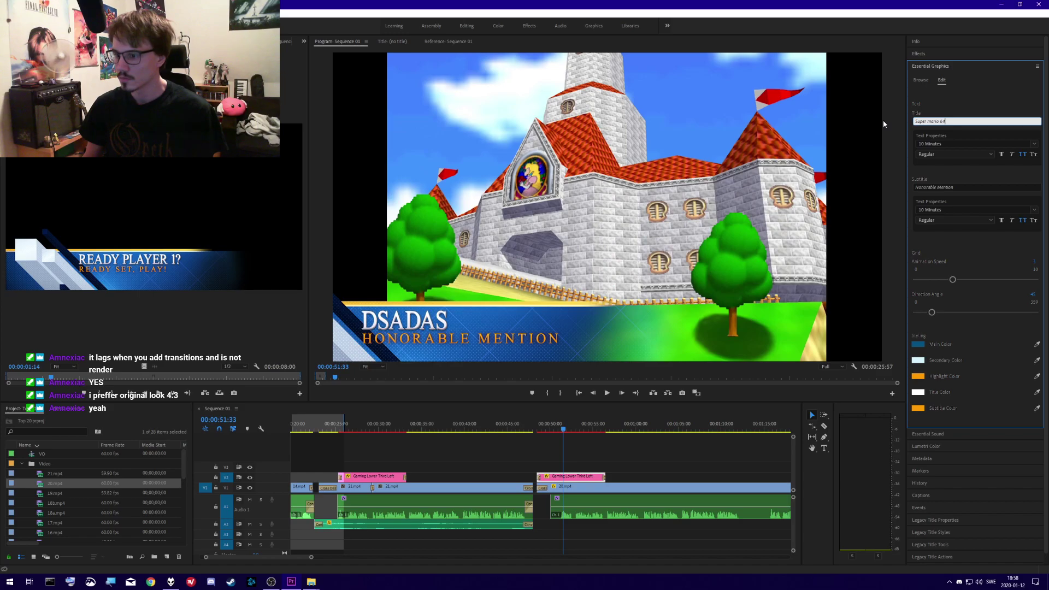
key("Return")
left_click(951, 120)
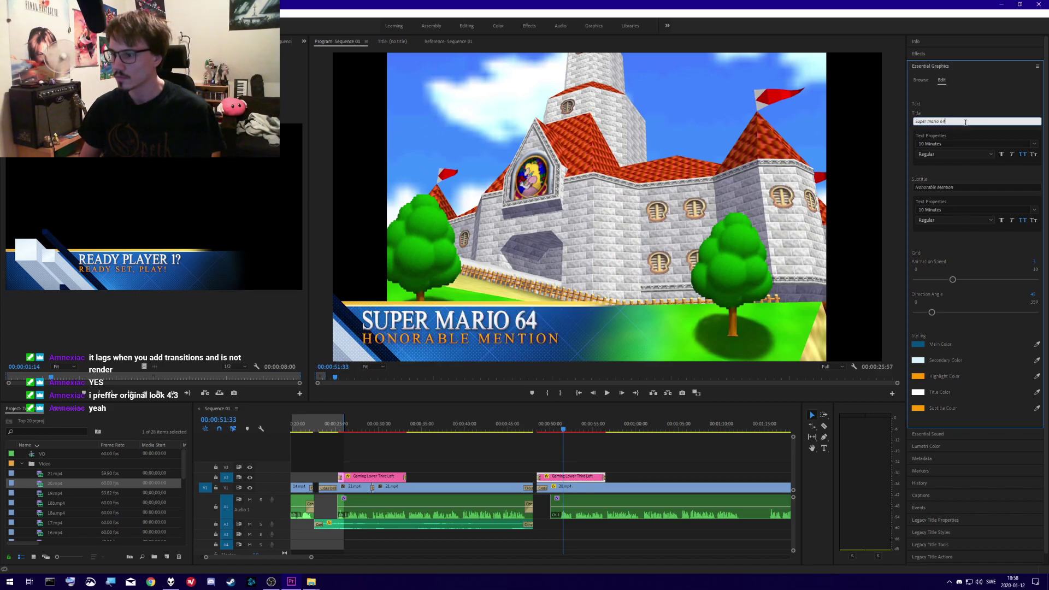
type("(1996")
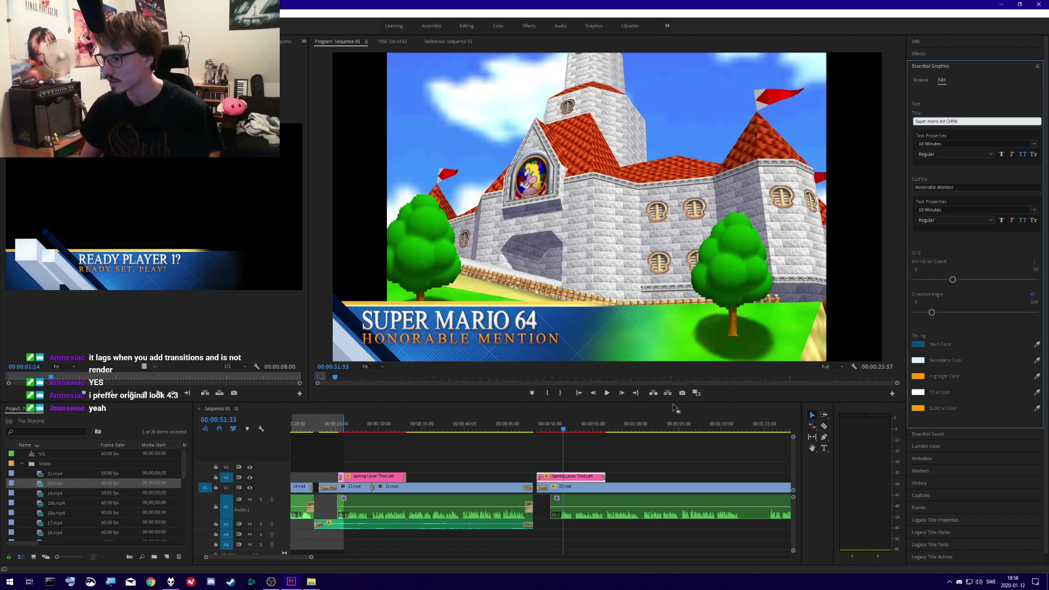
left_click(589, 443)
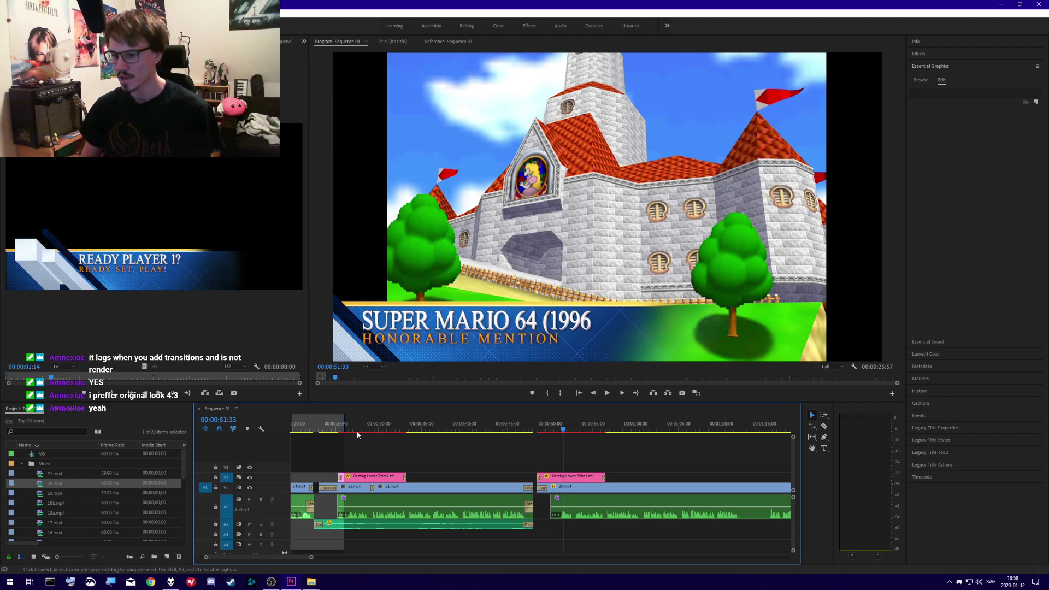
- Remove the year from the Journey lower third's title so that it reads "Journey (PS3)"
left_click(377, 431)
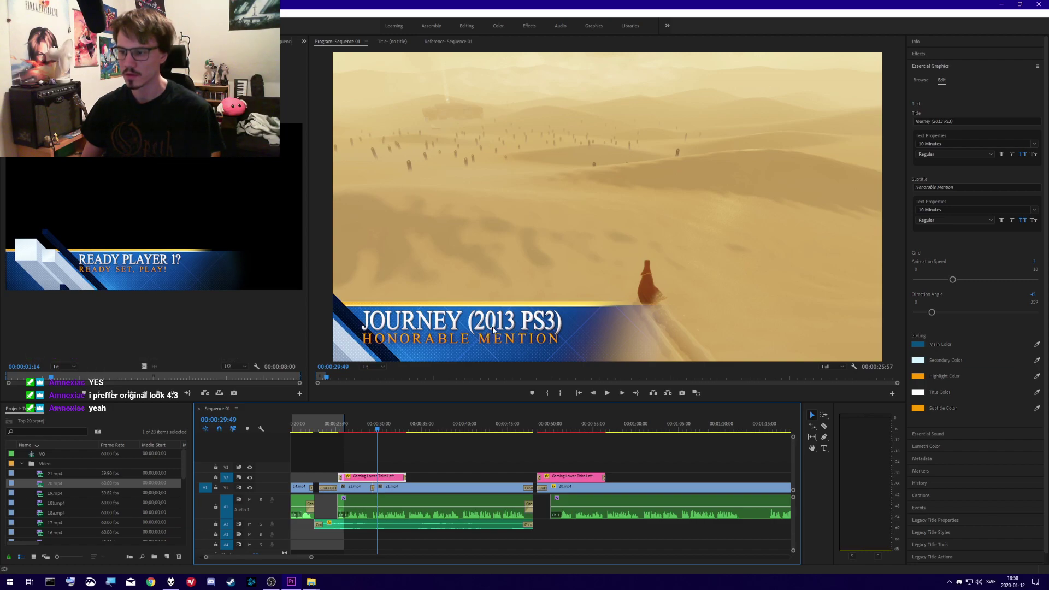
double_click(381, 479)
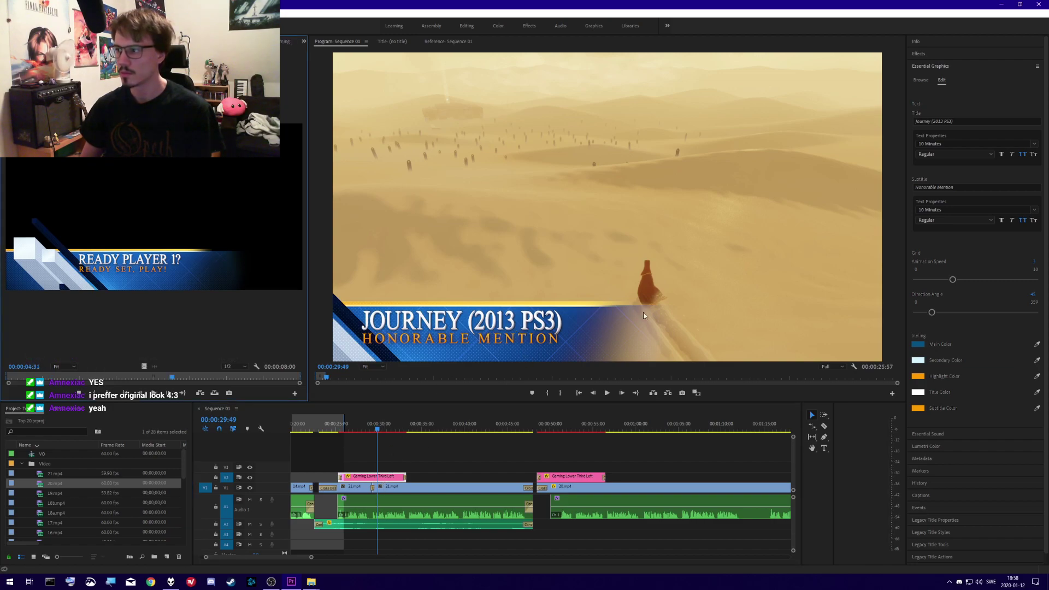
left_click(945, 119)
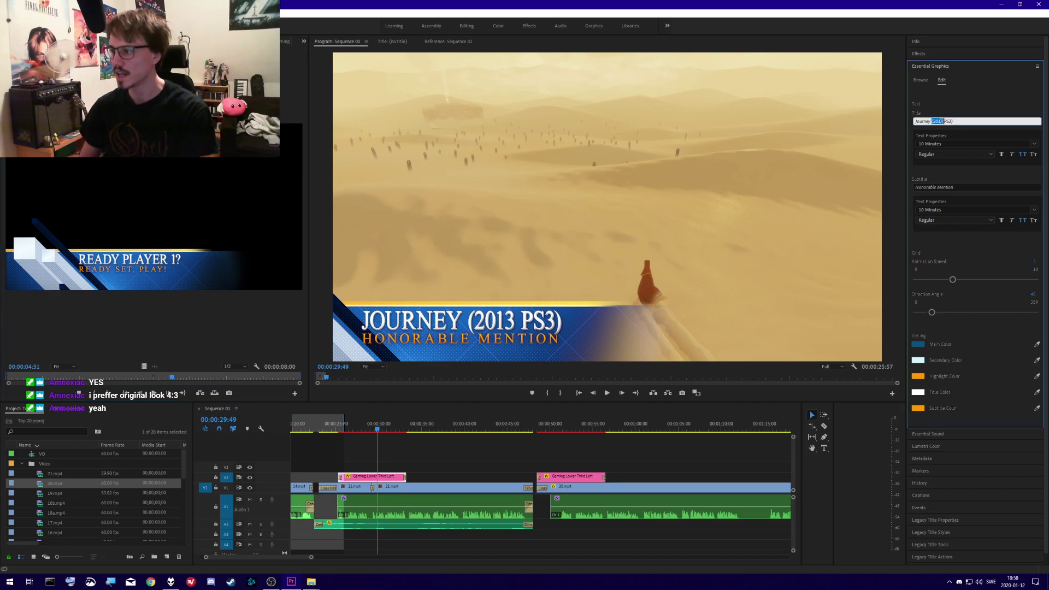
key("ctrl+a")
left_click(944, 121)
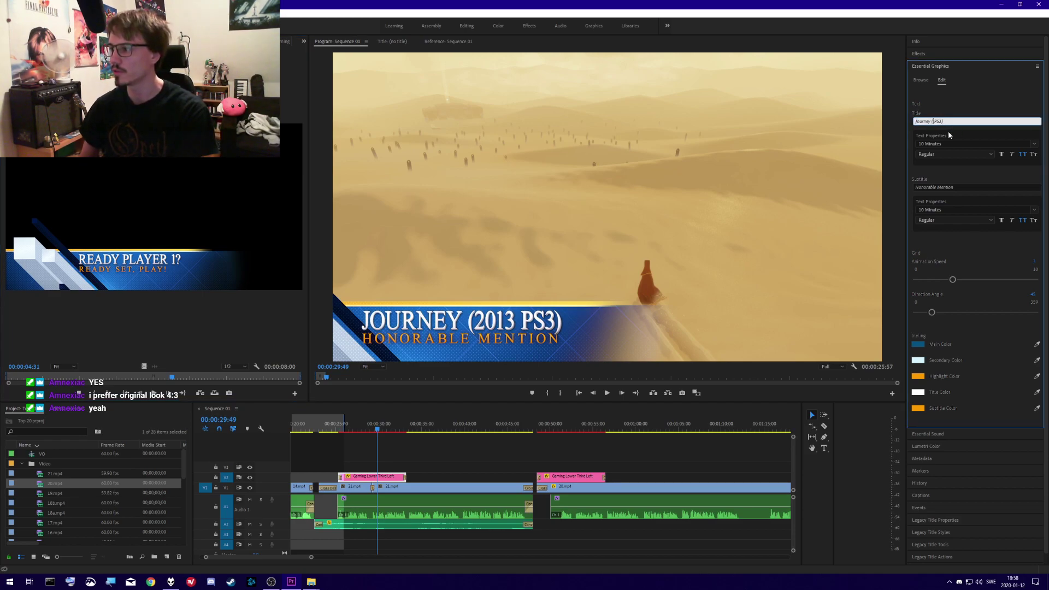
key("BackSpace")
left_click(781, 299)
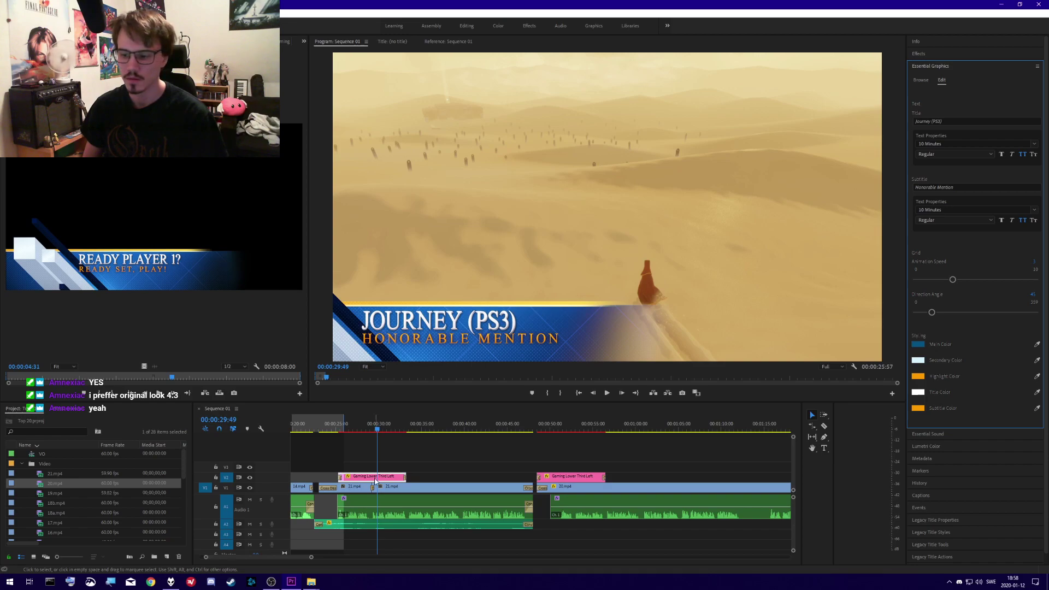
- Shorten the Journey lower third's title to just "Journey", compare it with the "(PS3)" version, and save the project
left_click(949, 129)
left_click_drag(949, 122, 931, 126)
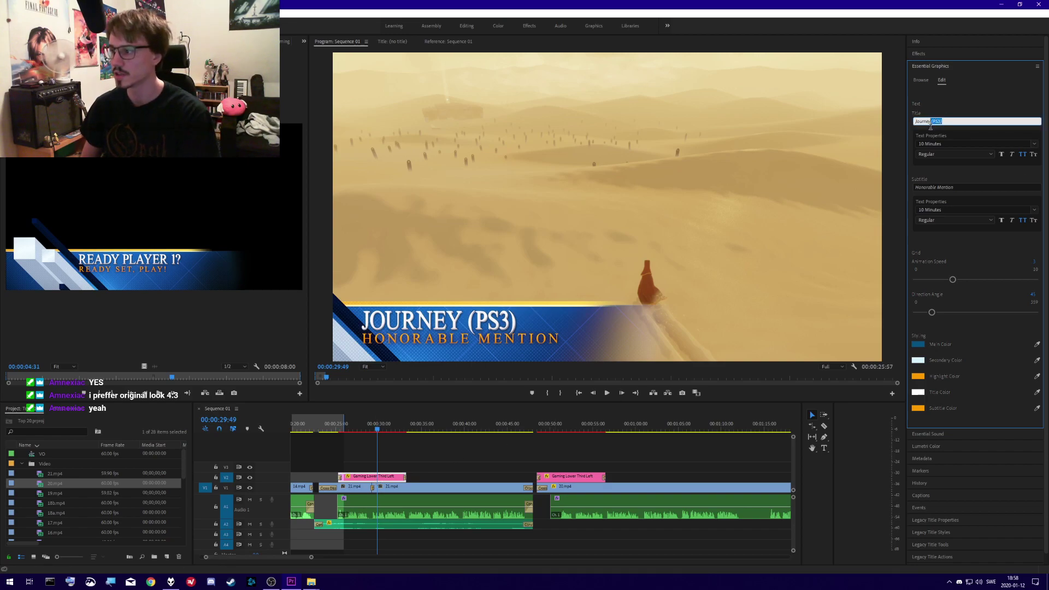
key("BackSpace")
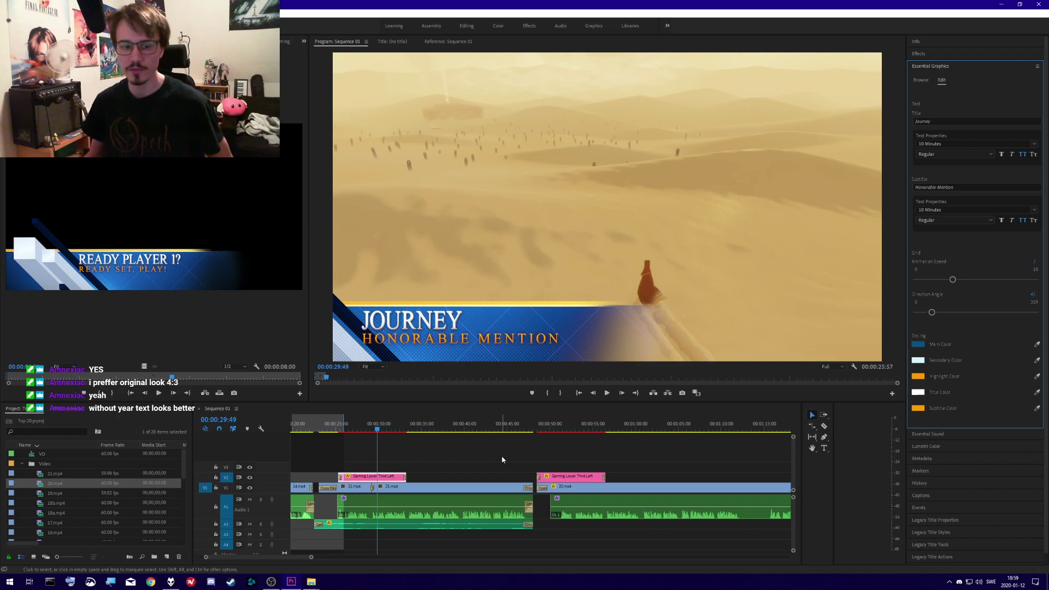
type("(PS3)")
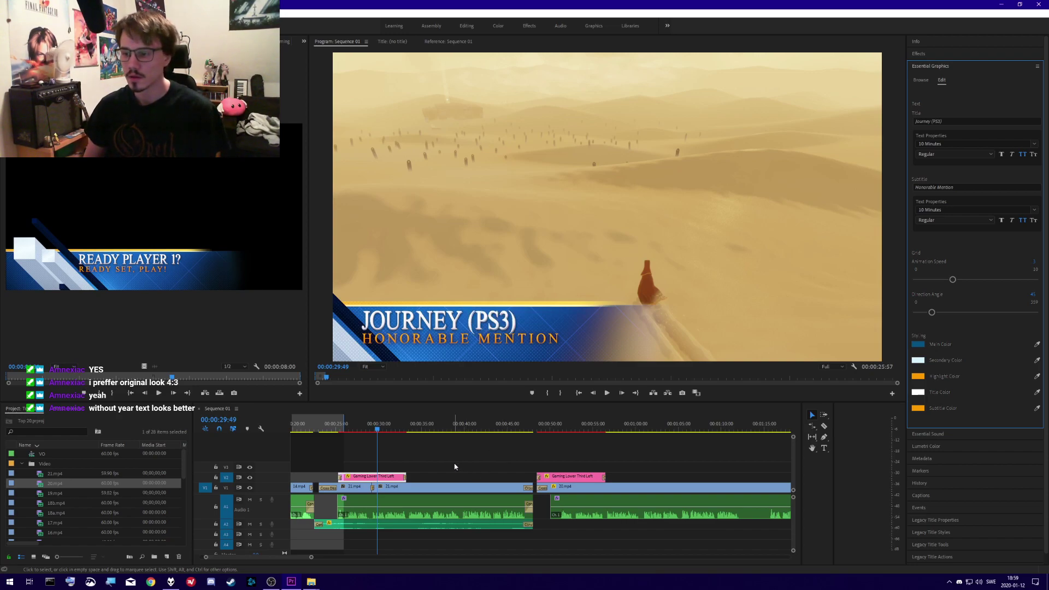
key("ctrl+z")
key("ctrl+shift+z")
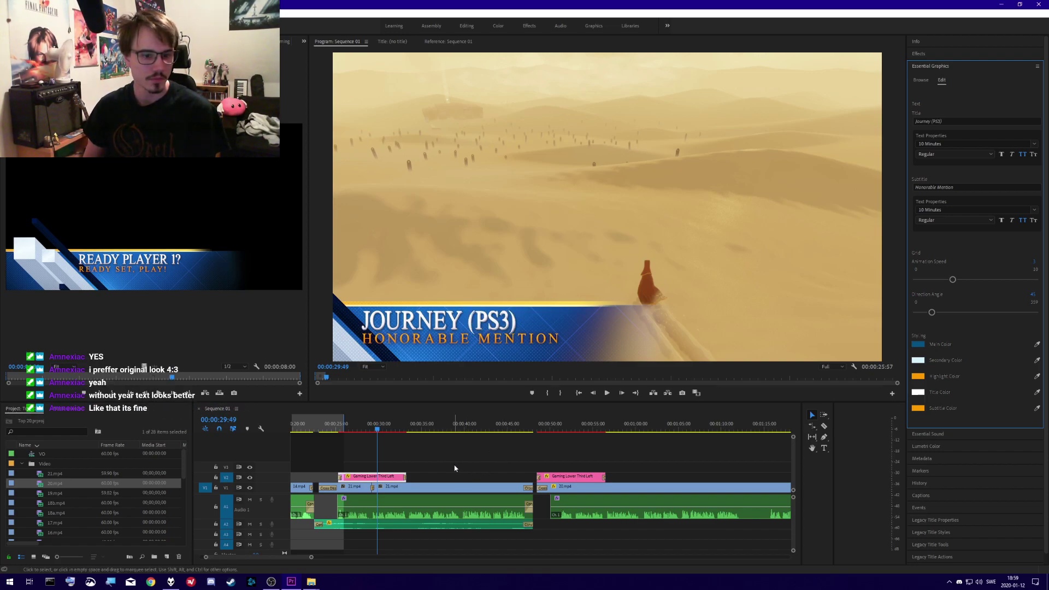
key("ctrl+z")
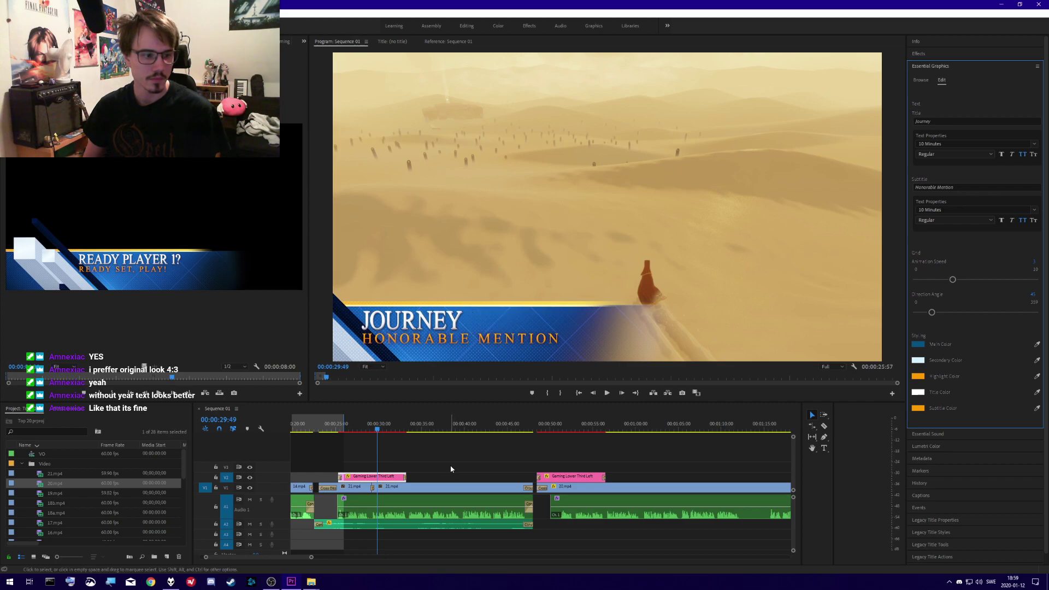
key("ctrl+s")
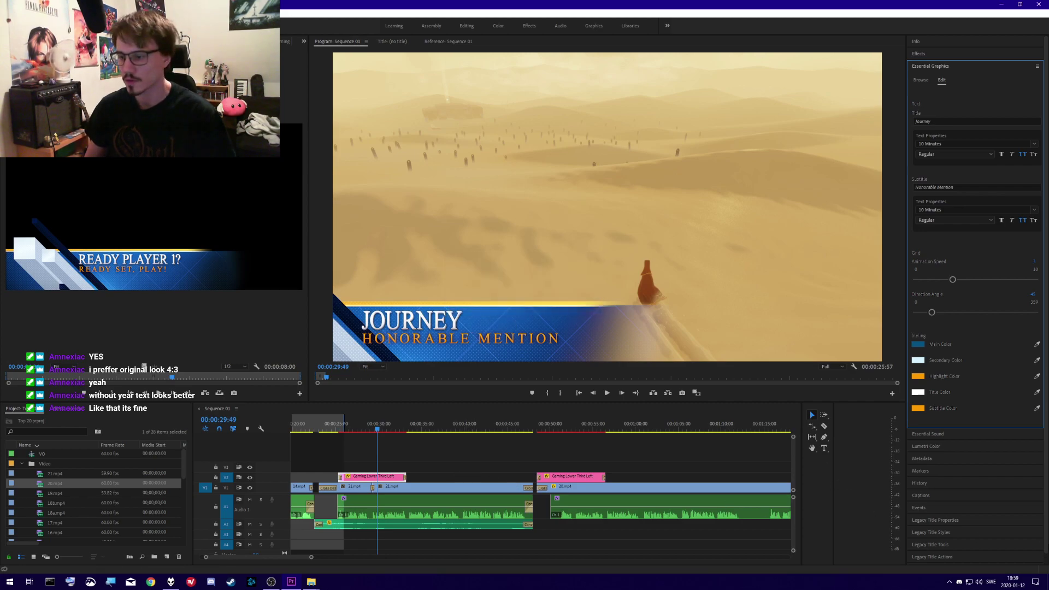
- Shorten the title of the lower third over 20.mp4 to "Super mario 64"
left_click(567, 478)
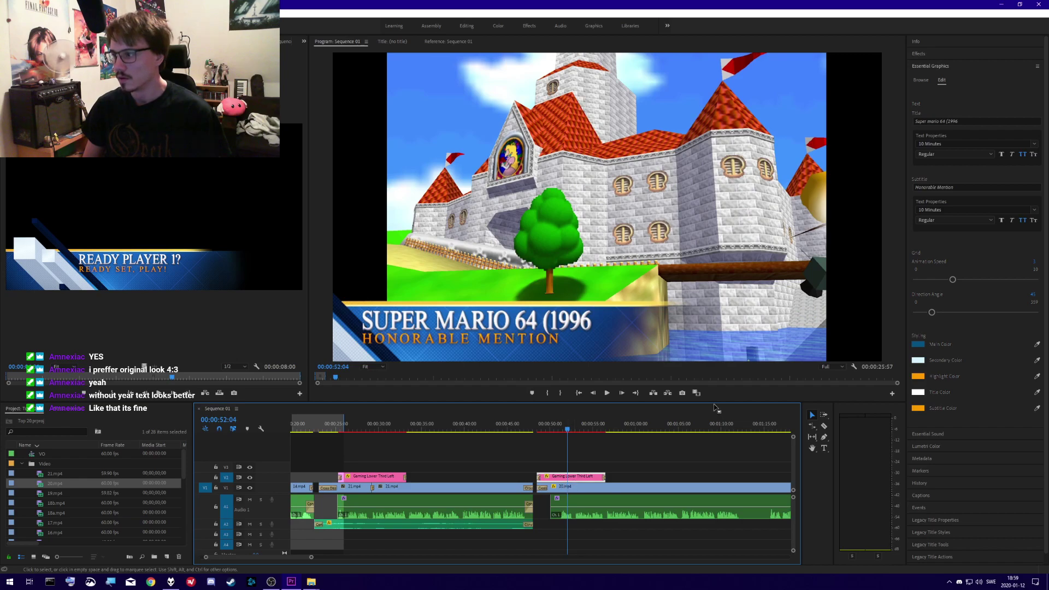
left_click(962, 121)
key("BackSpace")
key("BackSpace")
key("BackSpace")
key("BackSpace")
key("BackSpace")
key("BackSpace")
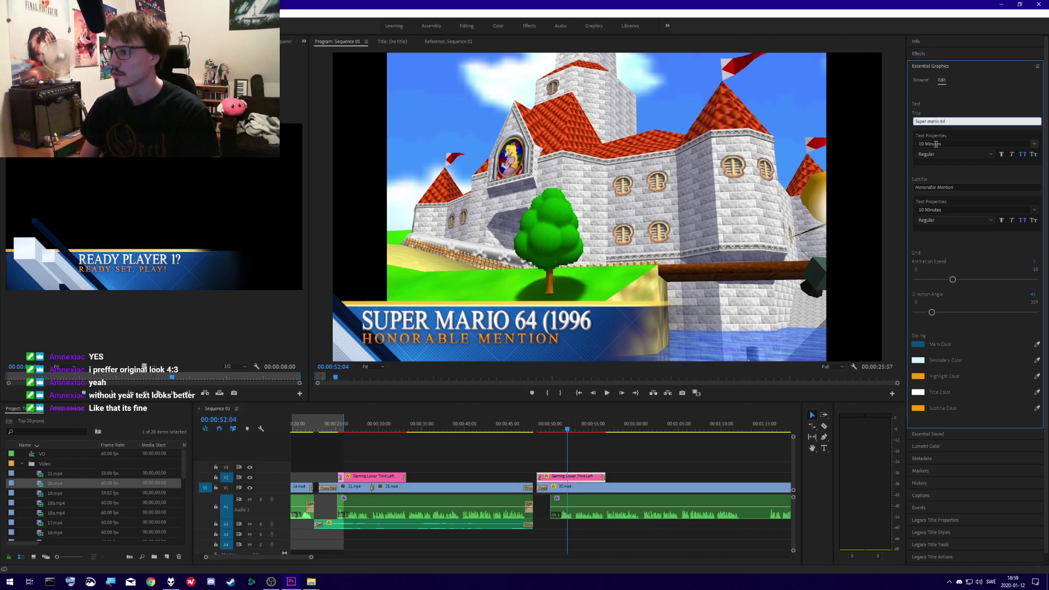
key("Return")
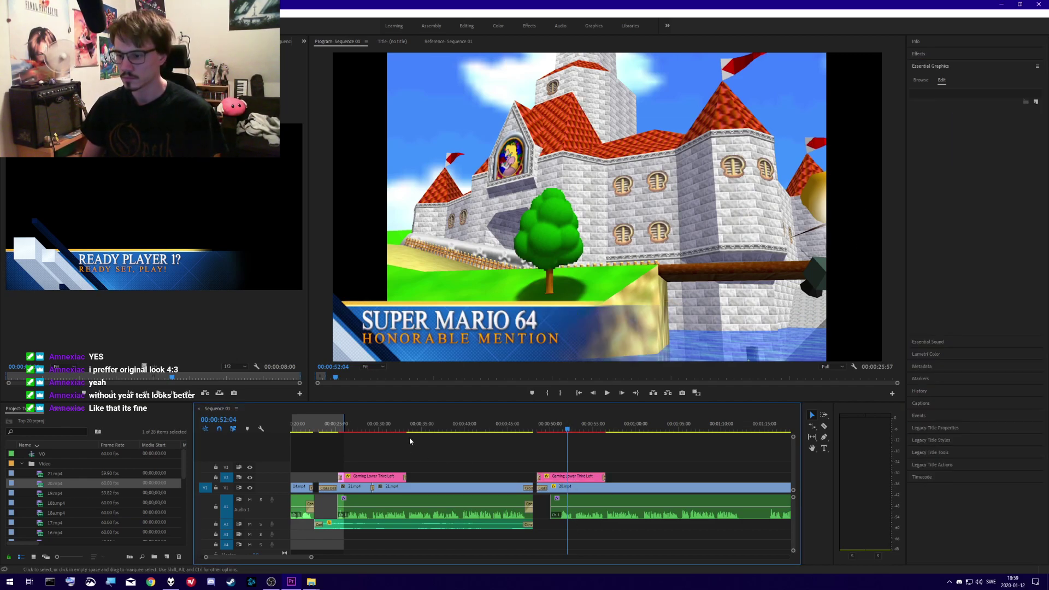
- Compare the lower third over 20.mp4 with the Journey one and set its subtitle to "#20"
left_click(375, 428)
left_click(563, 428)
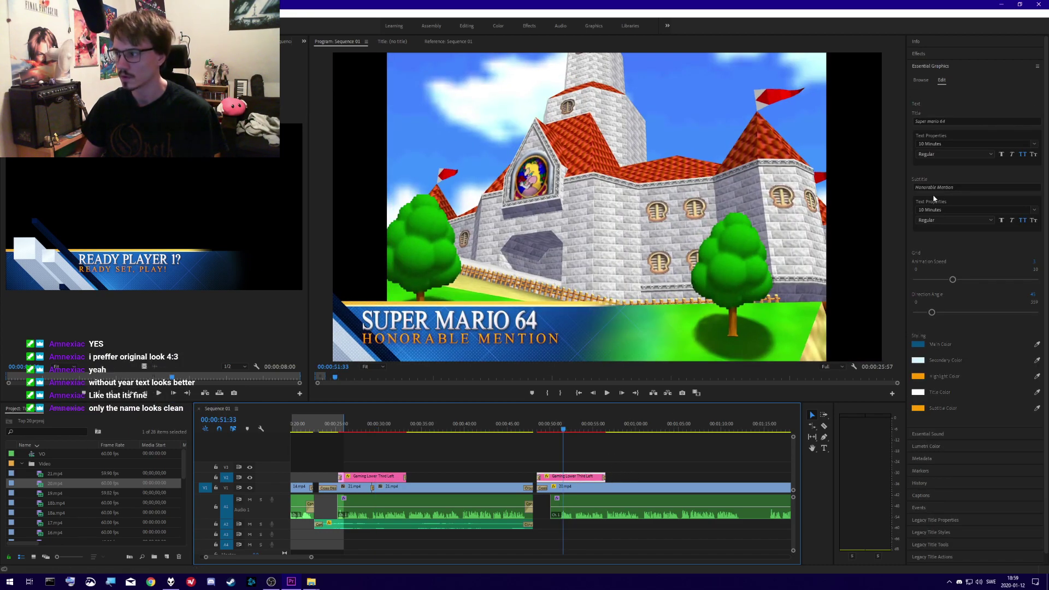
left_click(968, 189)
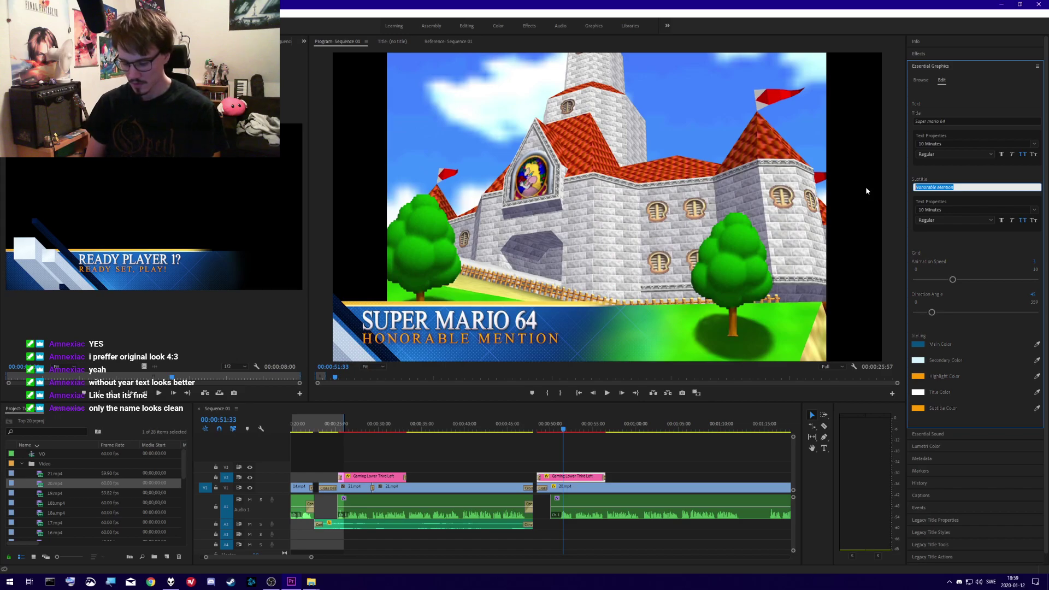
type("#")
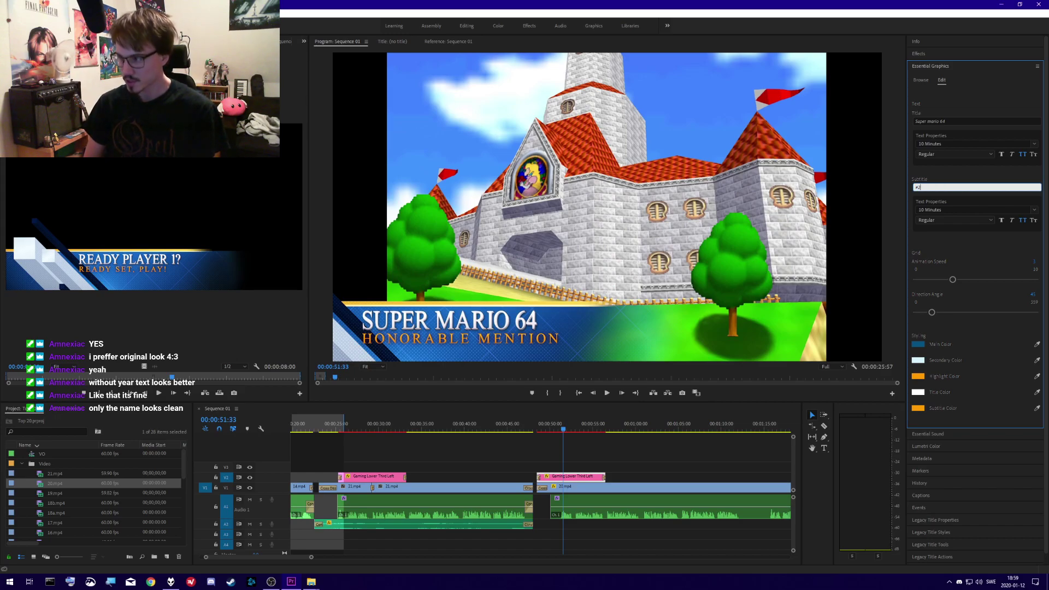
type("20")
key("Return")
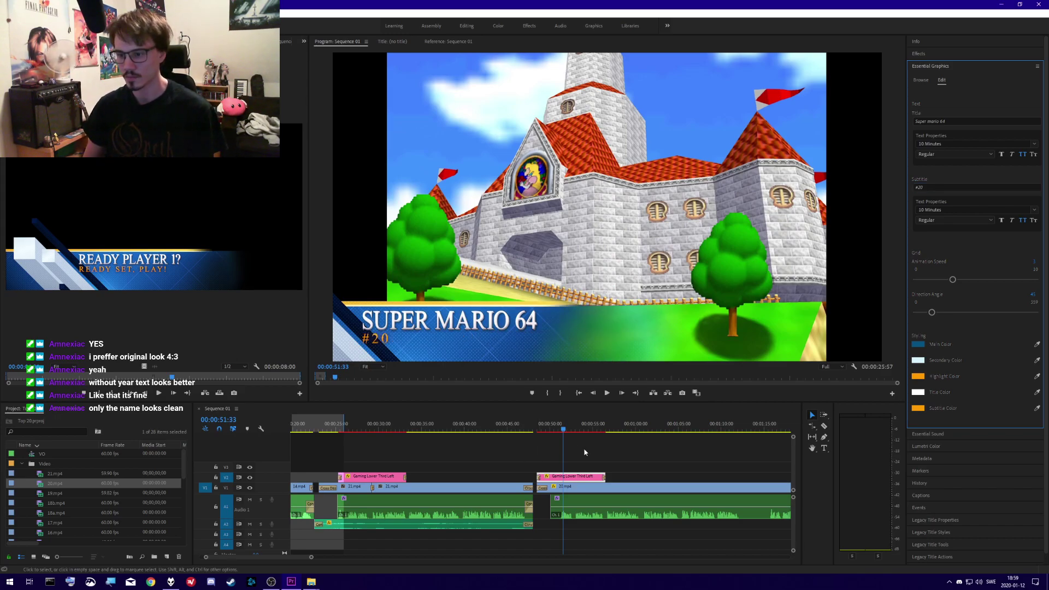
left_click(589, 459)
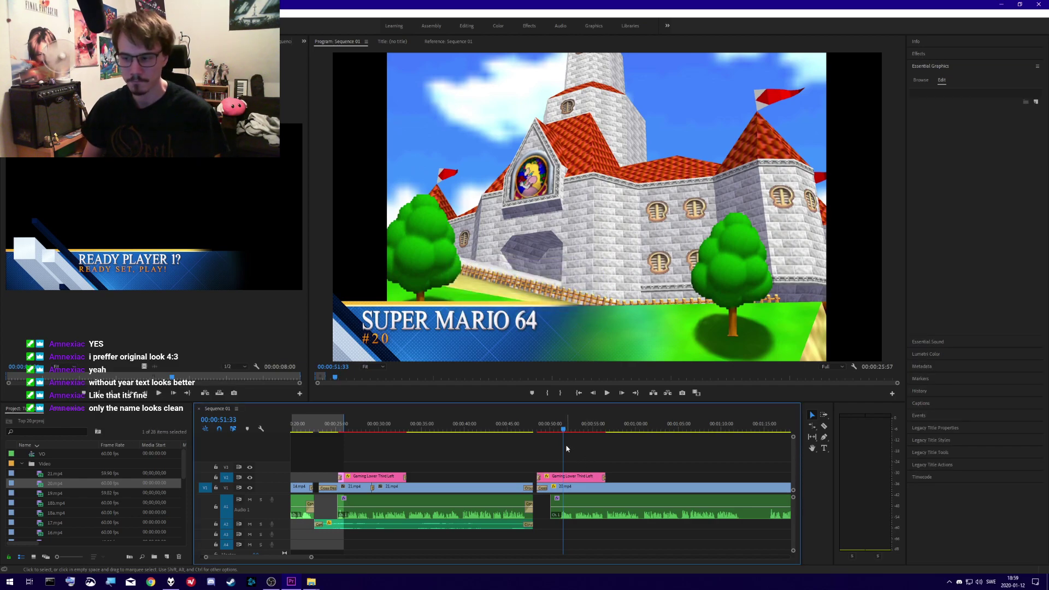
- Review the Journey and Super Mario 64 lower thirds in turn, and inspect the timeline after the Mario title
left_click(370, 427)
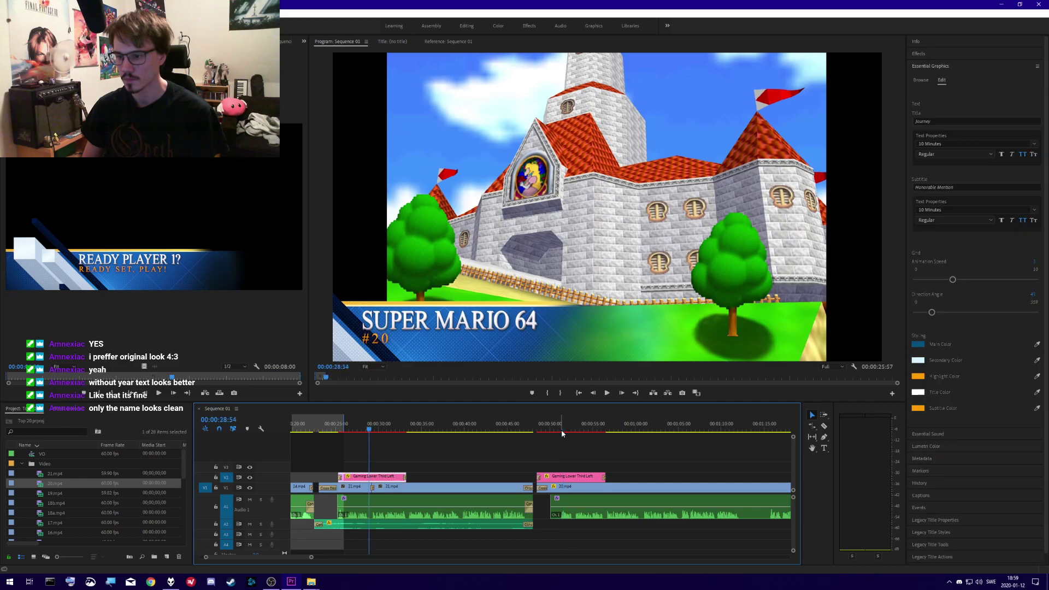
left_click(561, 425)
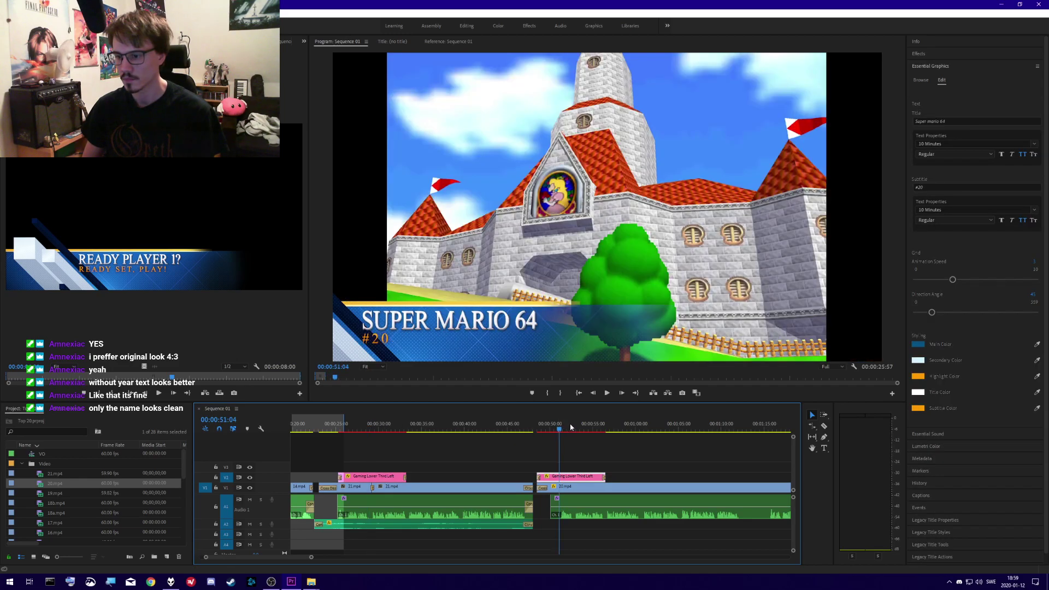
scroll(562, 507, "down", 5)
scroll(508, 475, "up", 2)
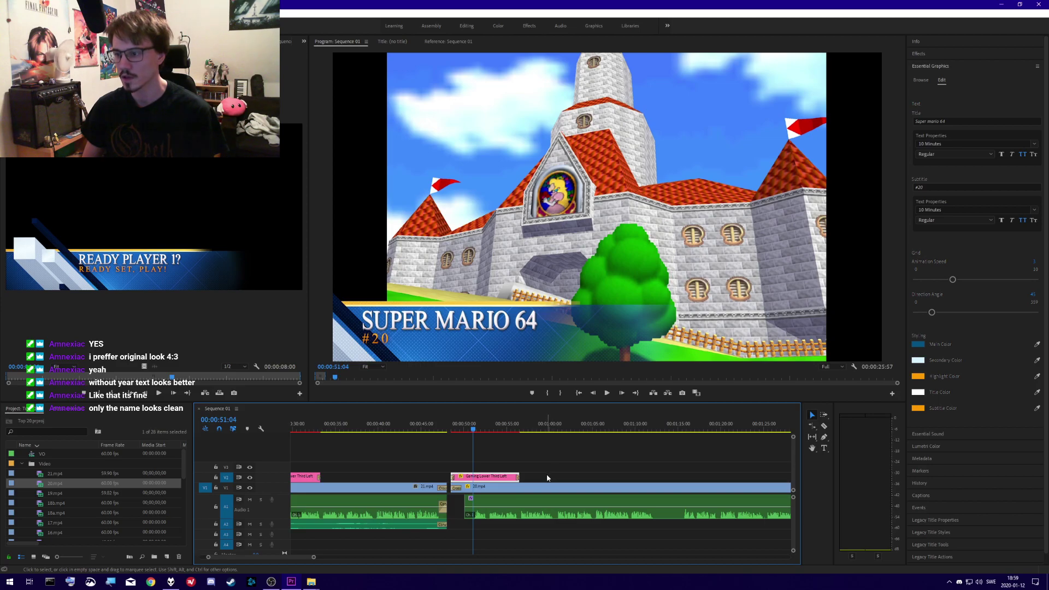
- Switch to the music player and remove the New Playlist holding the Journey tracks
left_click(171, 582)
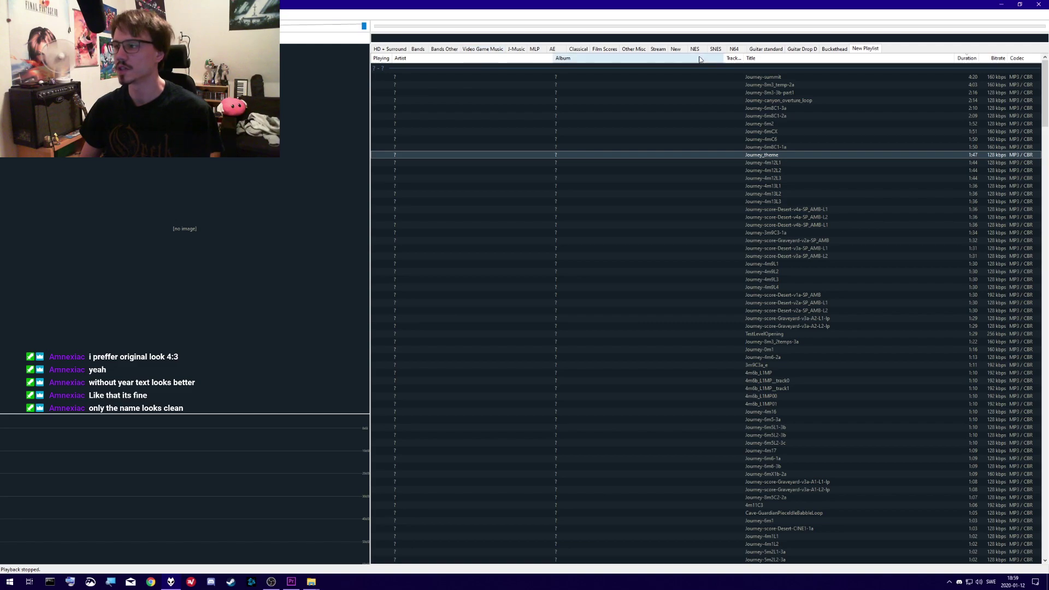
right_click(862, 50)
left_click(893, 62)
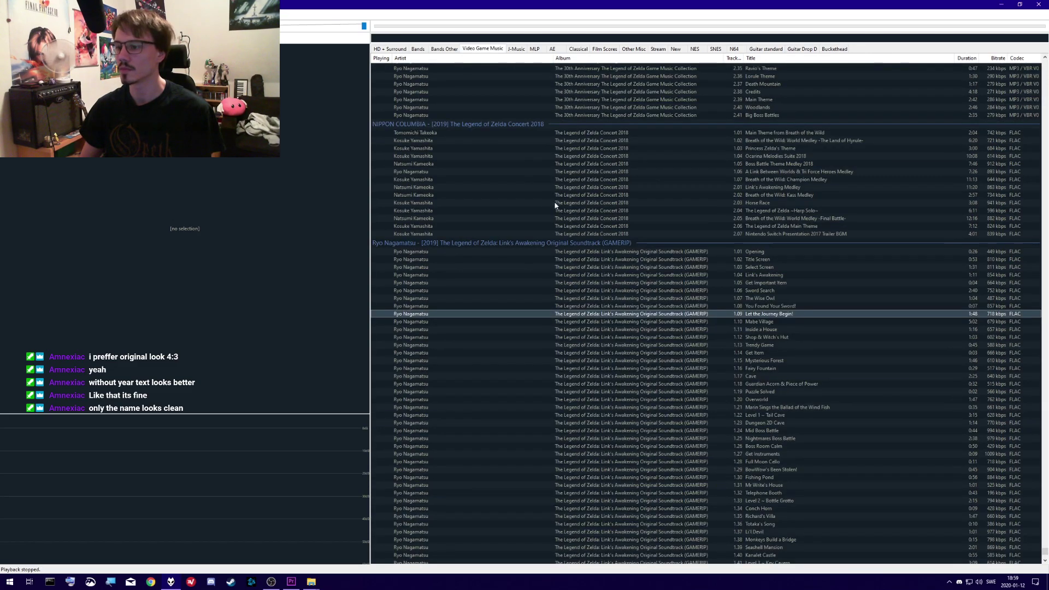
- Find the Super Mario 64 OST album in the Video Game Music playlist through the track search
left_click(164, 148)
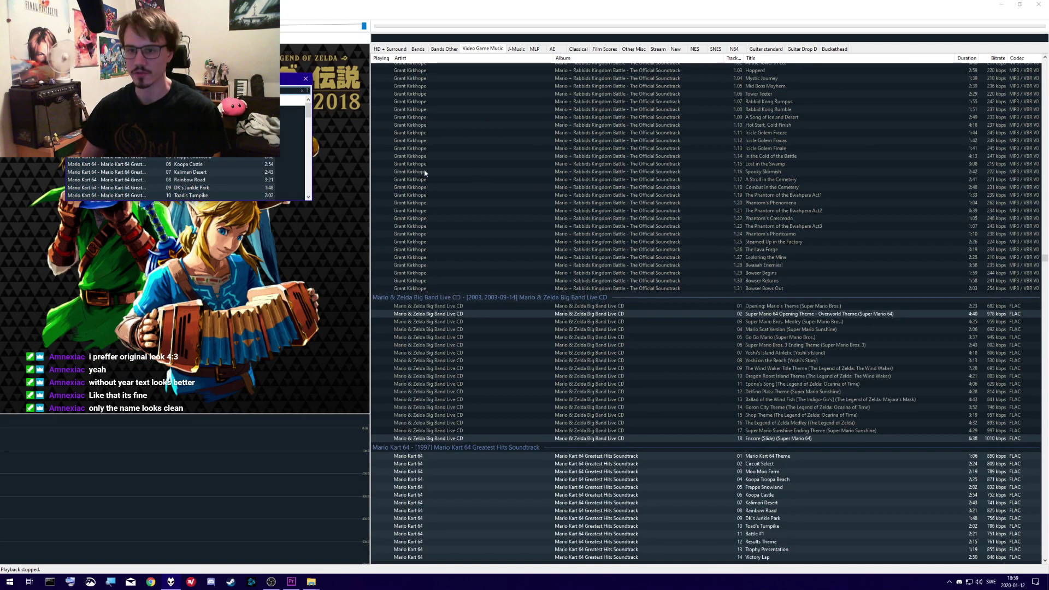
left_click(167, 164)
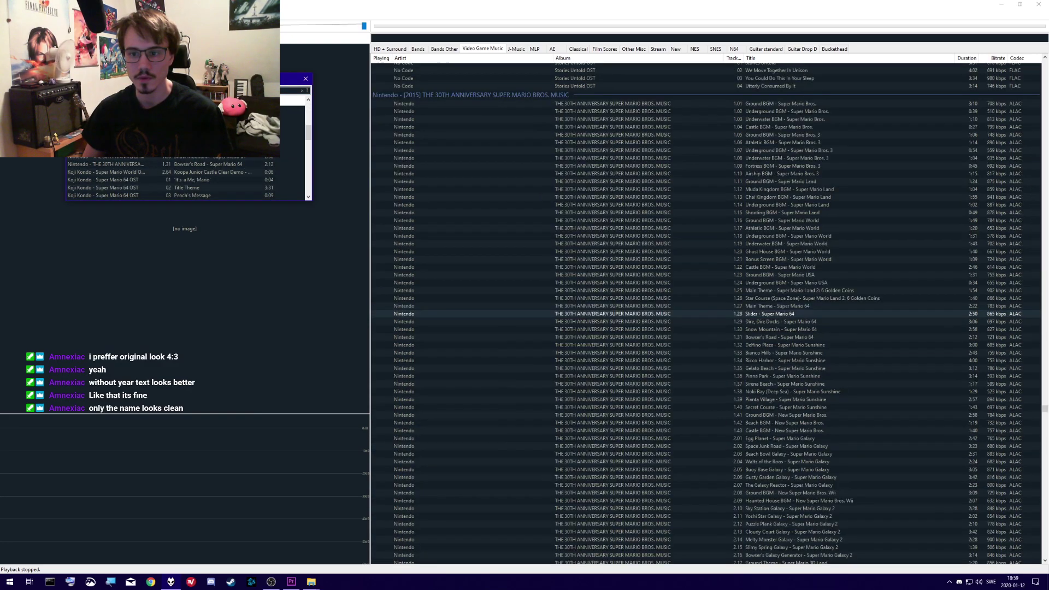
scroll(158, 163, "down", 2)
left_click(146, 159)
left_click(306, 79)
scroll(694, 298, "down", 6)
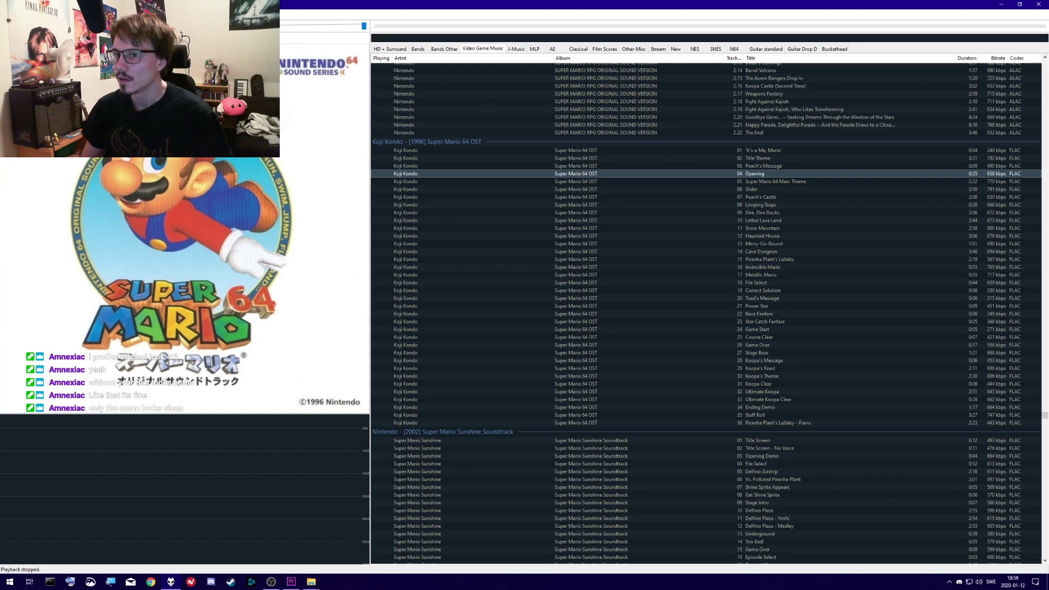
- Play the Staff Roll track from the Super Mario 64 OST and skip ahead to listen to a later part
scroll(732, 198, "down", 4)
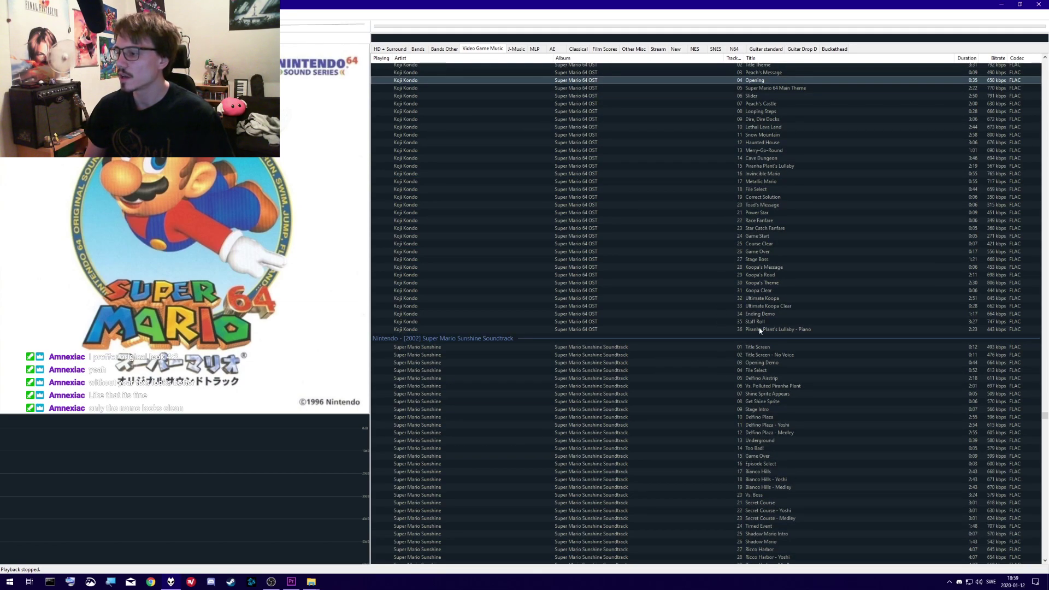
scroll(760, 330, "up", 4)
double_click(749, 416)
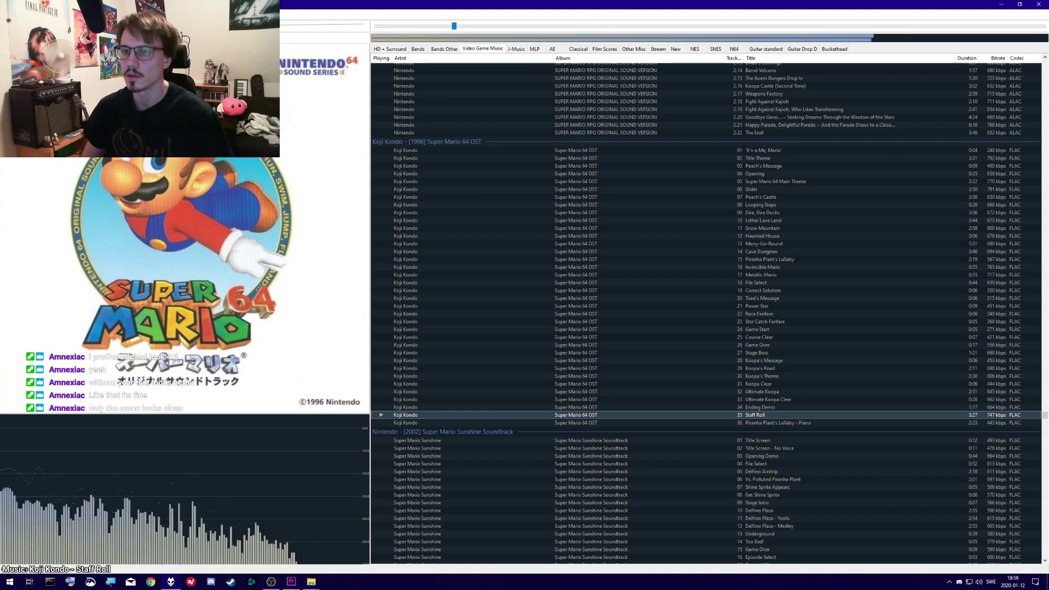
left_click(635, 26)
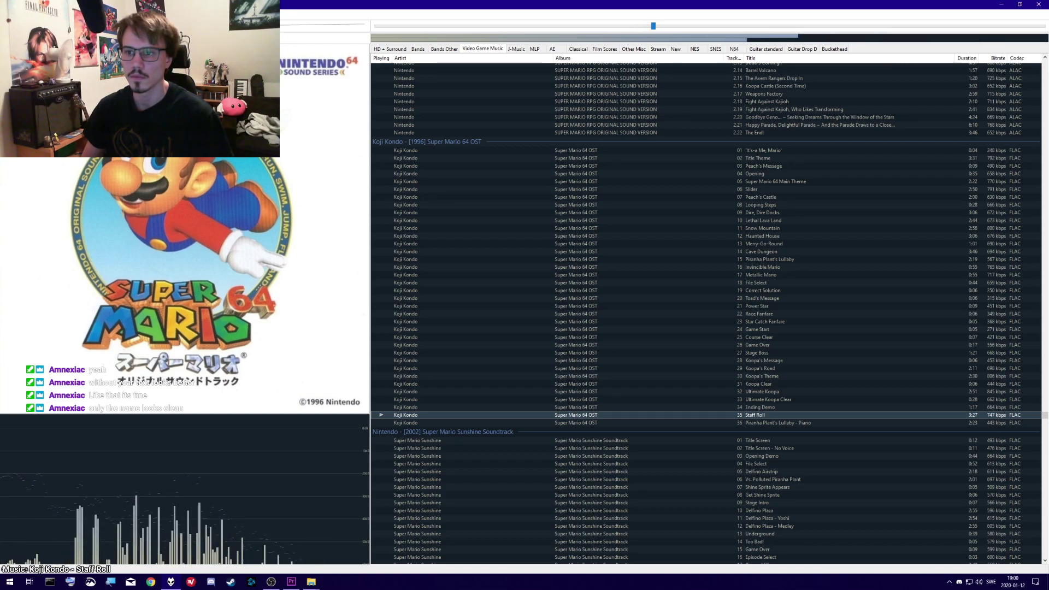
- Preview the Super Mario 64 OST tracks Slider, Peach's Castle and Piranha Plant's Lullaby - Piano
scroll(734, 246, "down", 2)
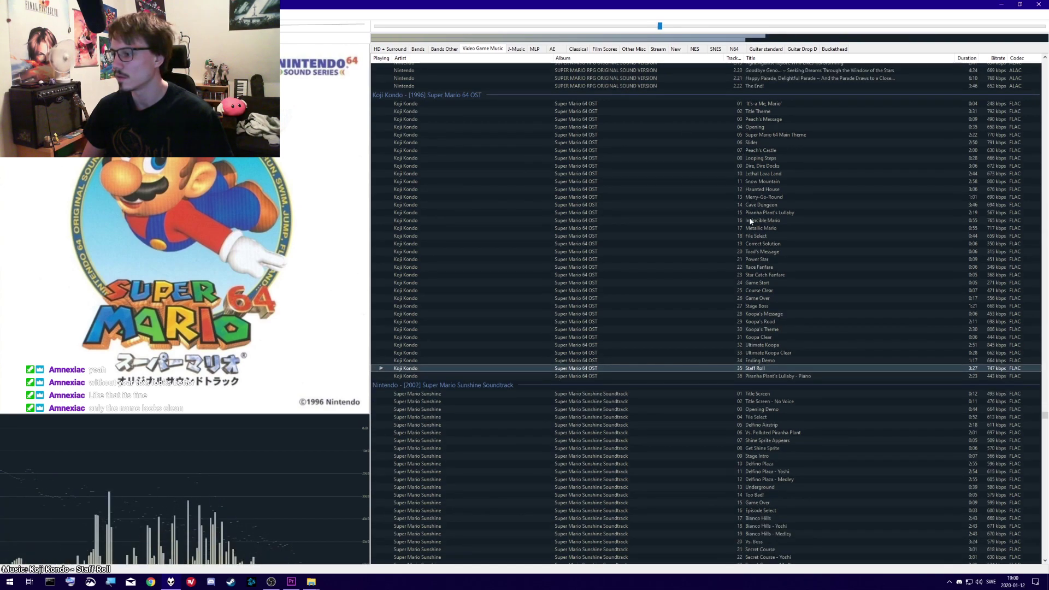
scroll(737, 280, "up", 4)
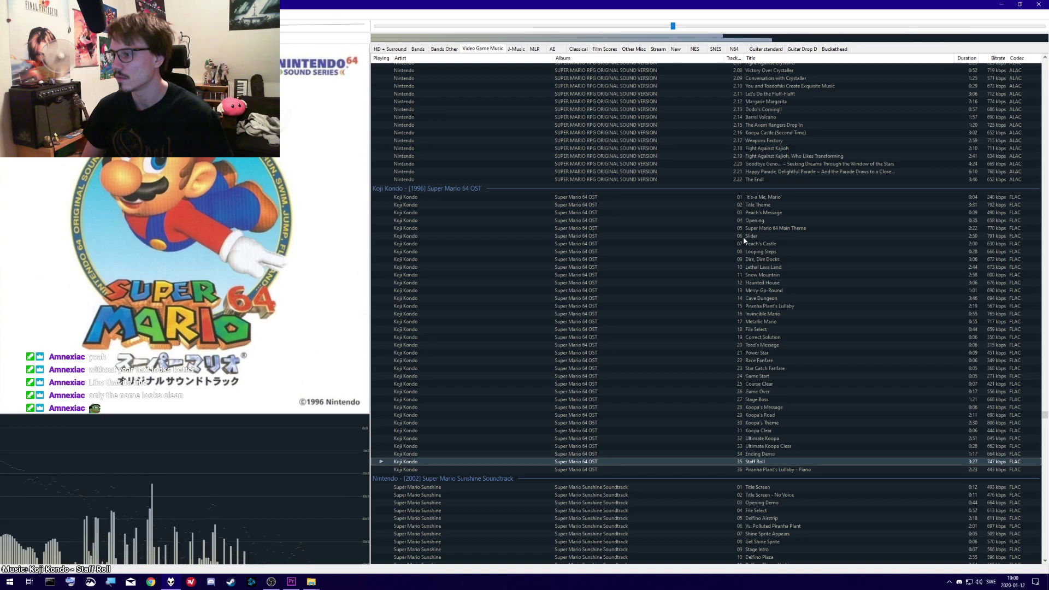
double_click(740, 236)
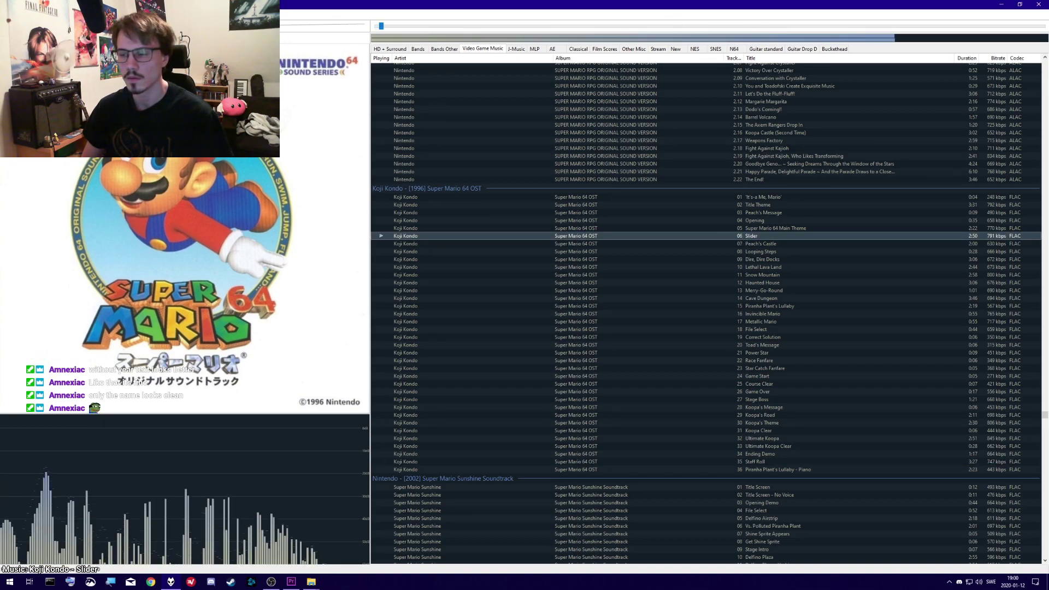
double_click(749, 245)
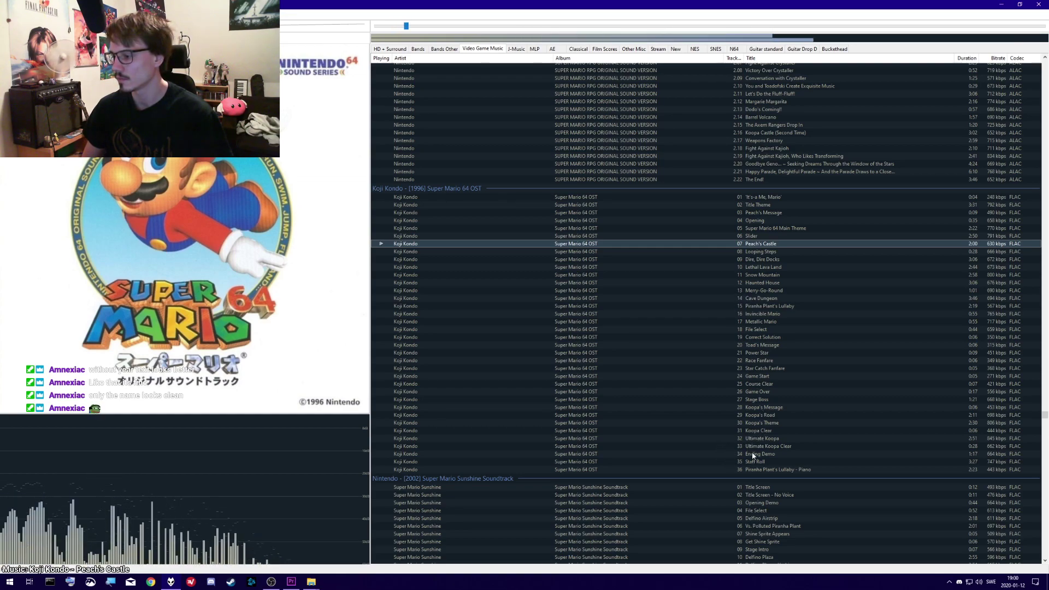
double_click(746, 470)
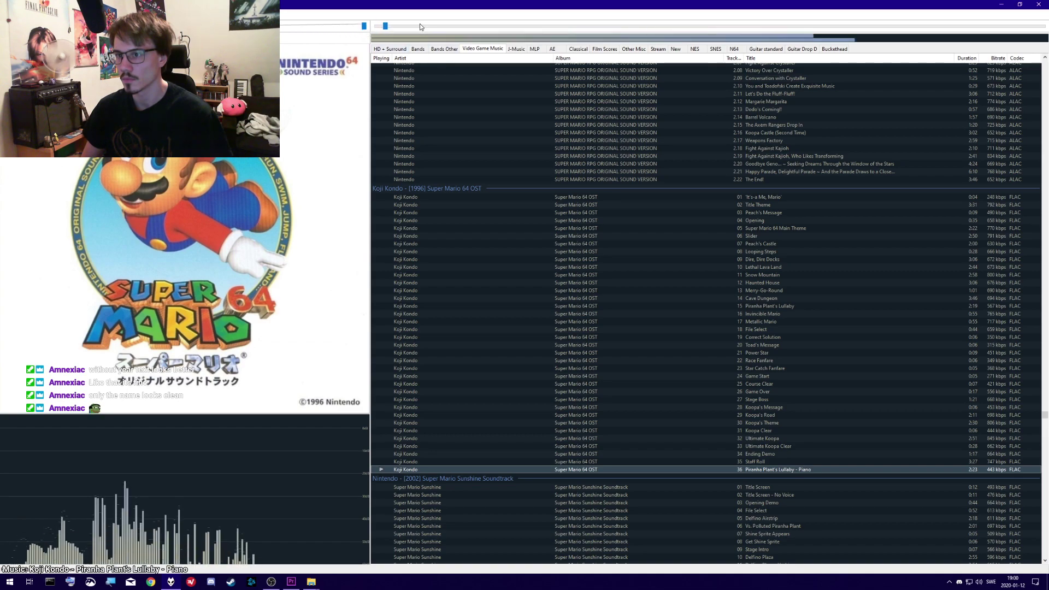
- Preview the Super Mario 64 OST tracks File Select and Opening, skip ahead in Opening, and stop playback
double_click(744, 331)
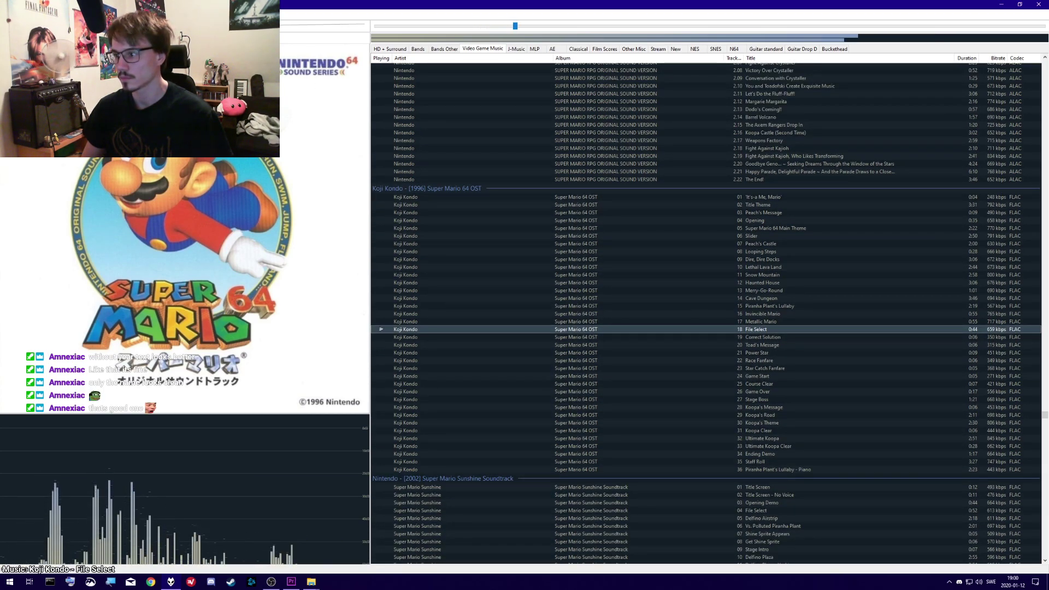
double_click(726, 220)
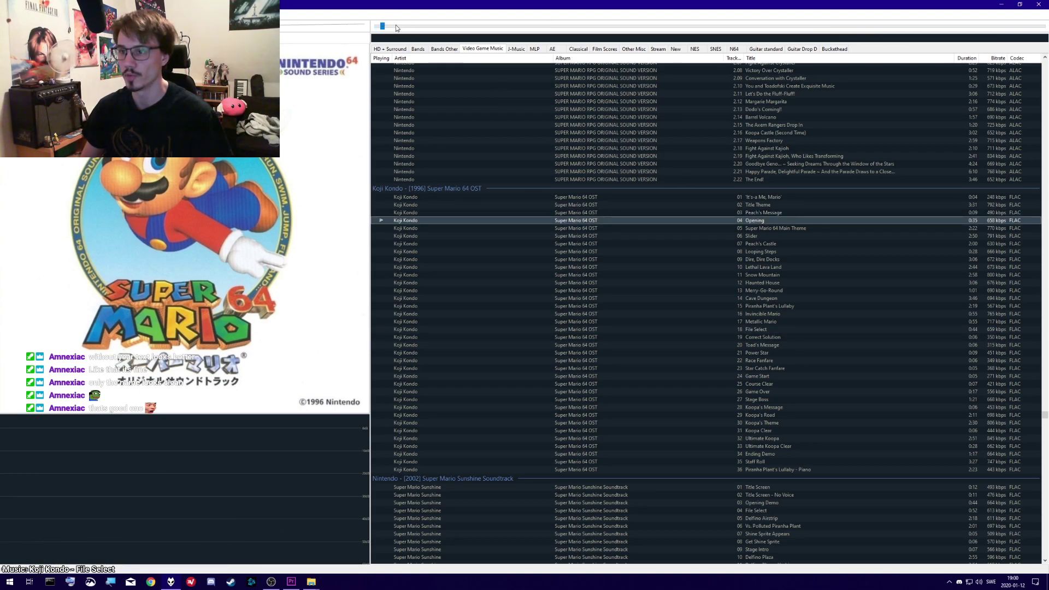
left_click_drag(479, 26, 625, 28)
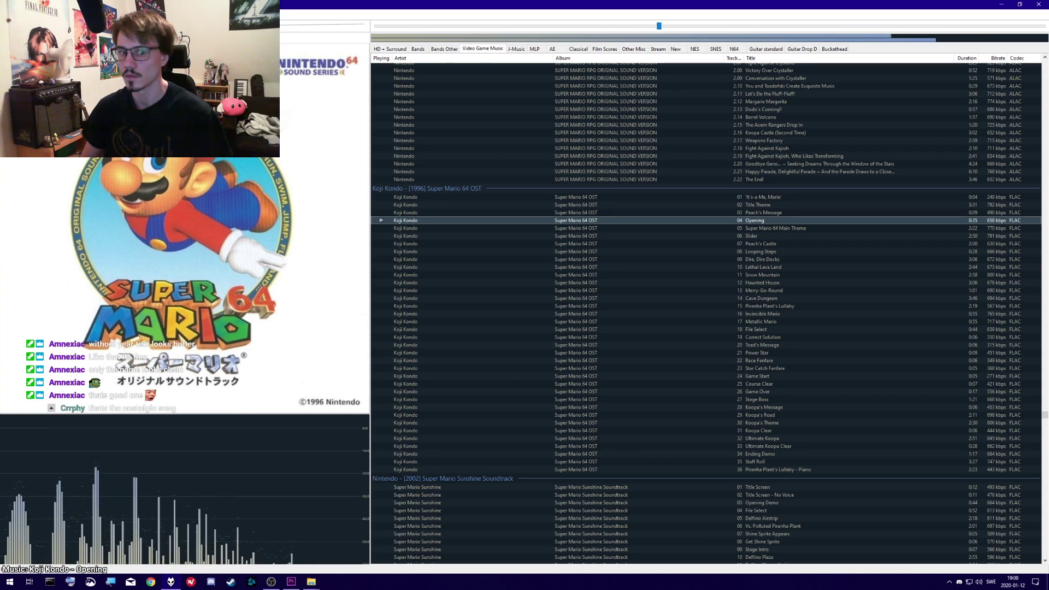
key("XF86AudioStop")
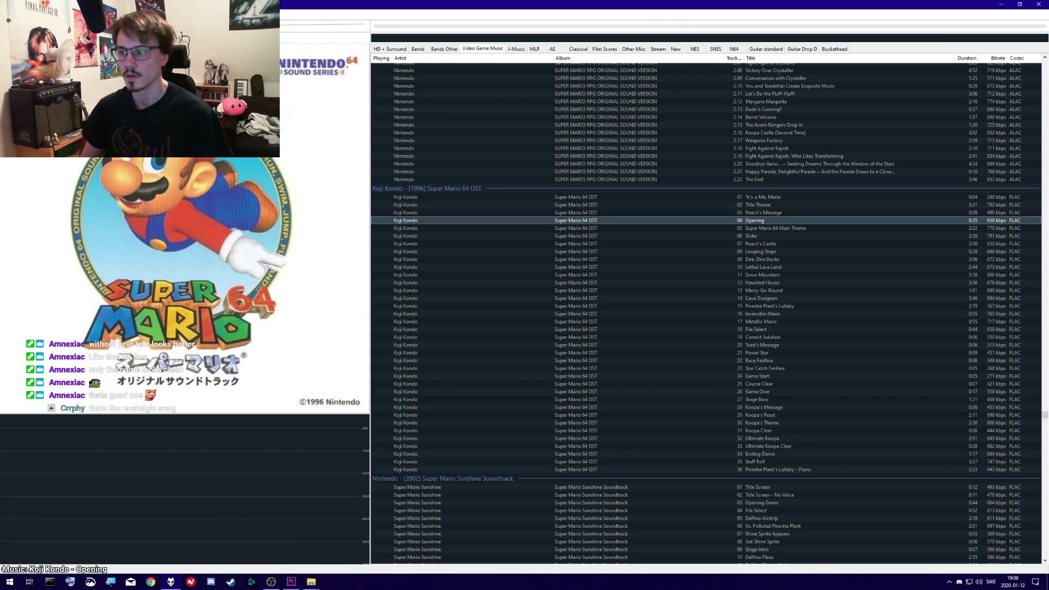
- Start converting the File Select track with WAV as the output format
right_click(734, 327)
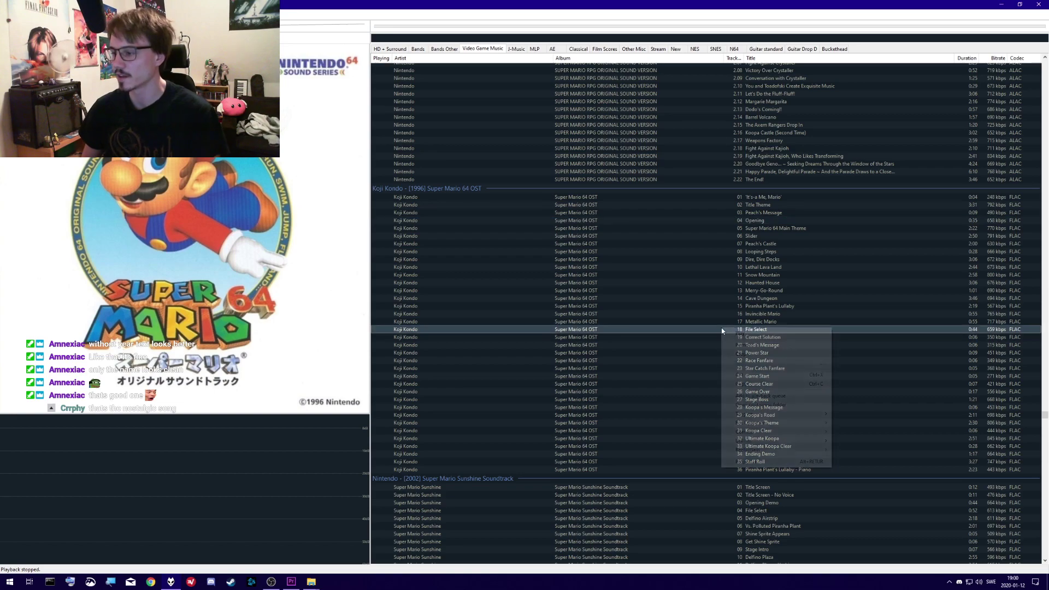
mouse_move(777, 436)
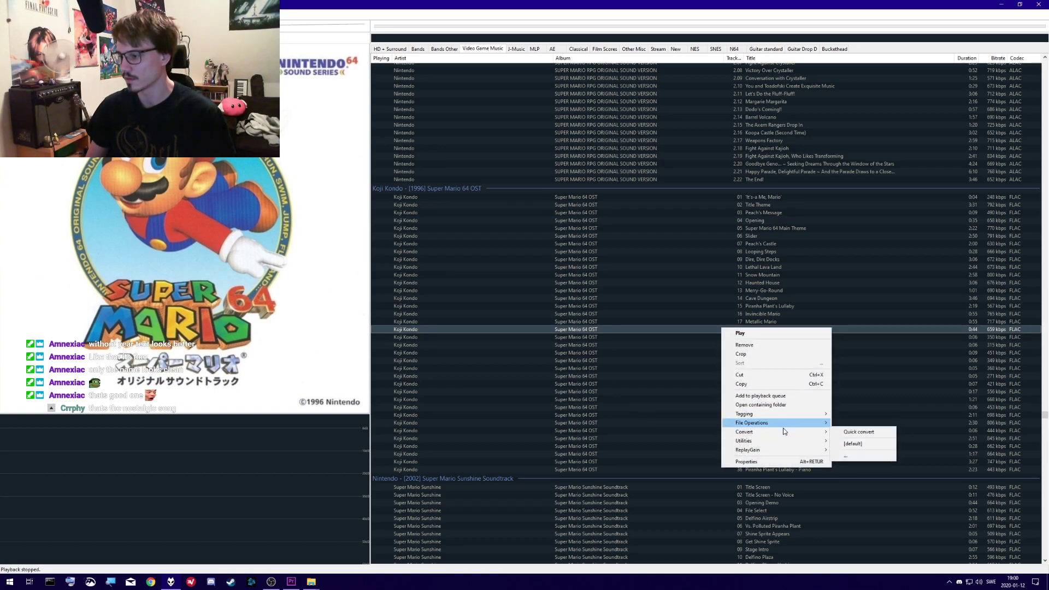
left_click(847, 435)
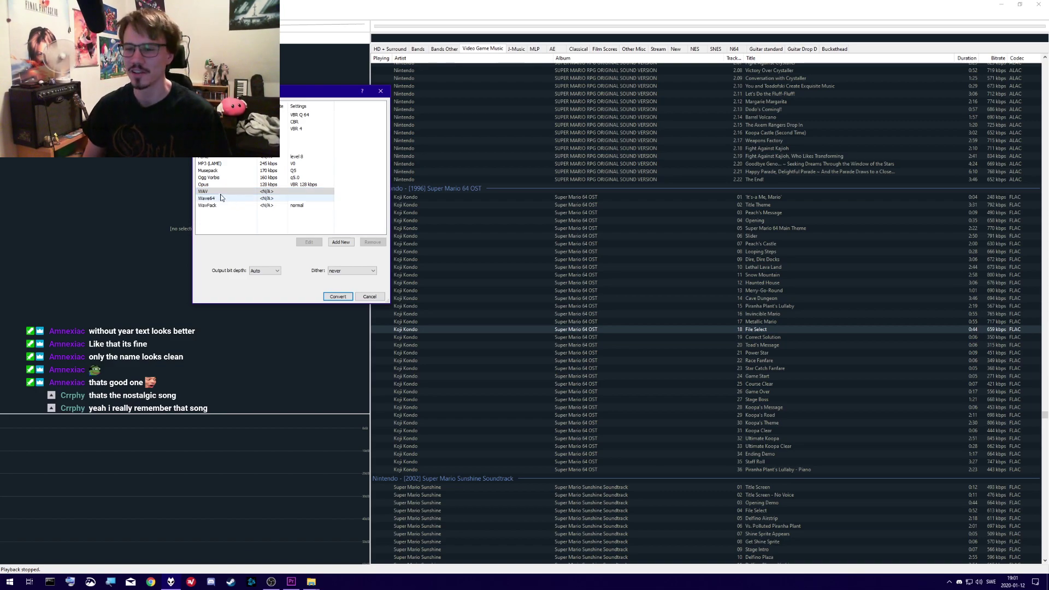
left_click(332, 298)
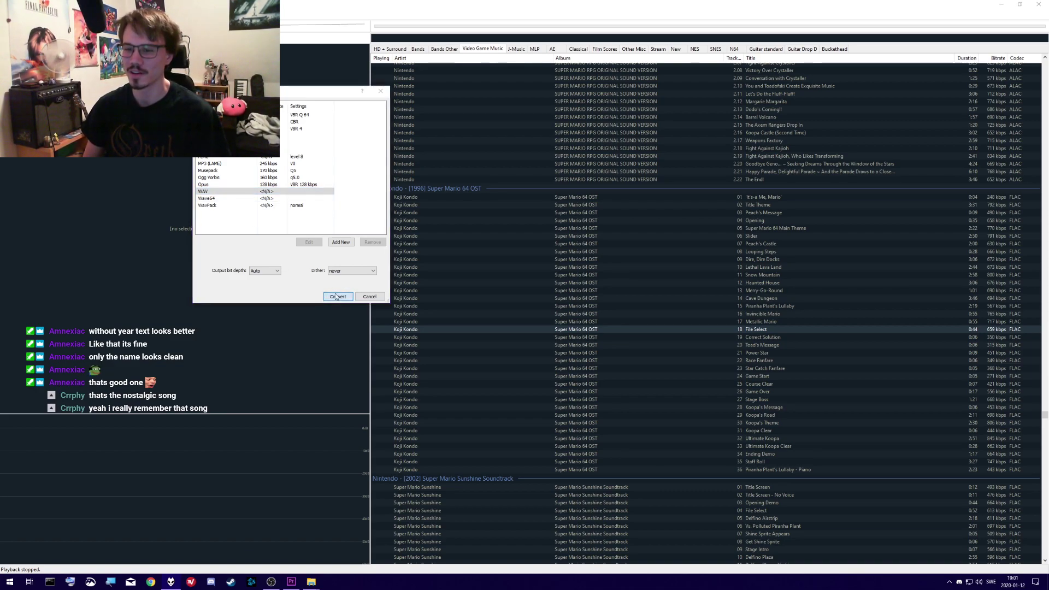
- Create a folder named Music inside the Top 20 folder and open it as the save location
left_click(225, 224)
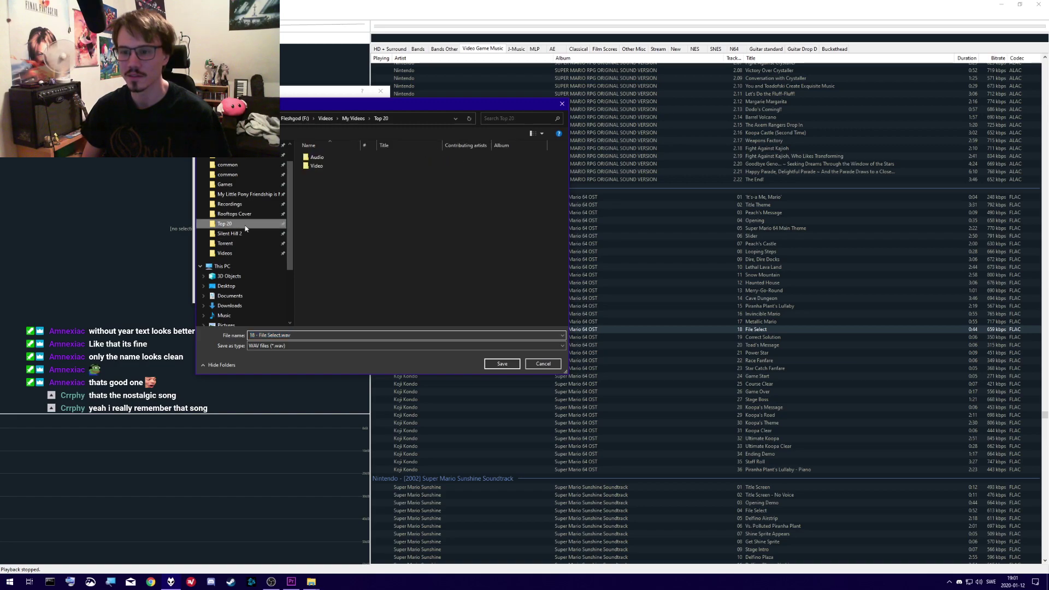
left_click(320, 157)
double_click(321, 157)
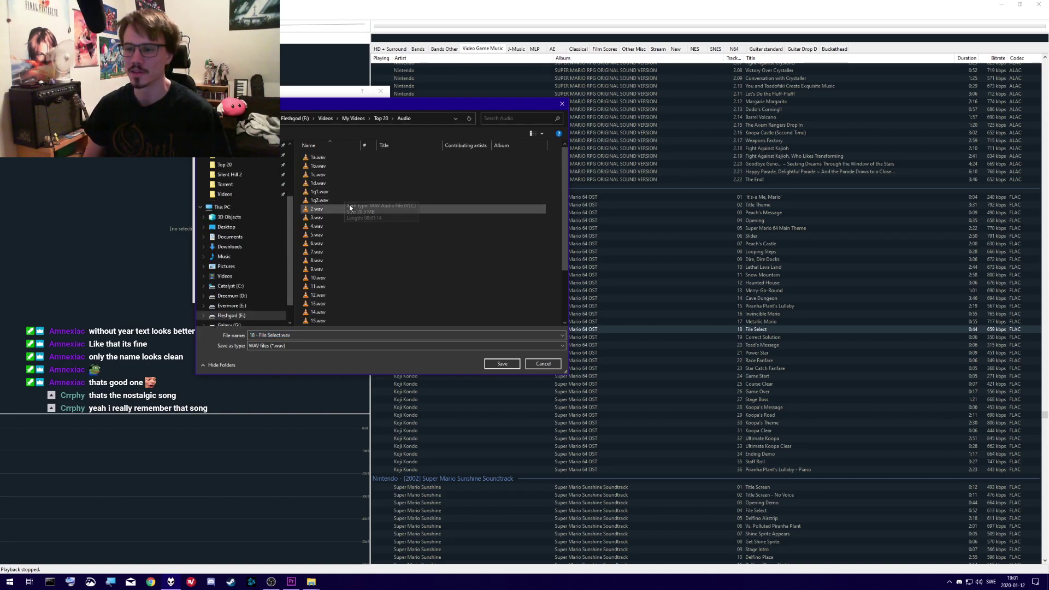
key("BackSpace")
key("ctrl+shift+n")
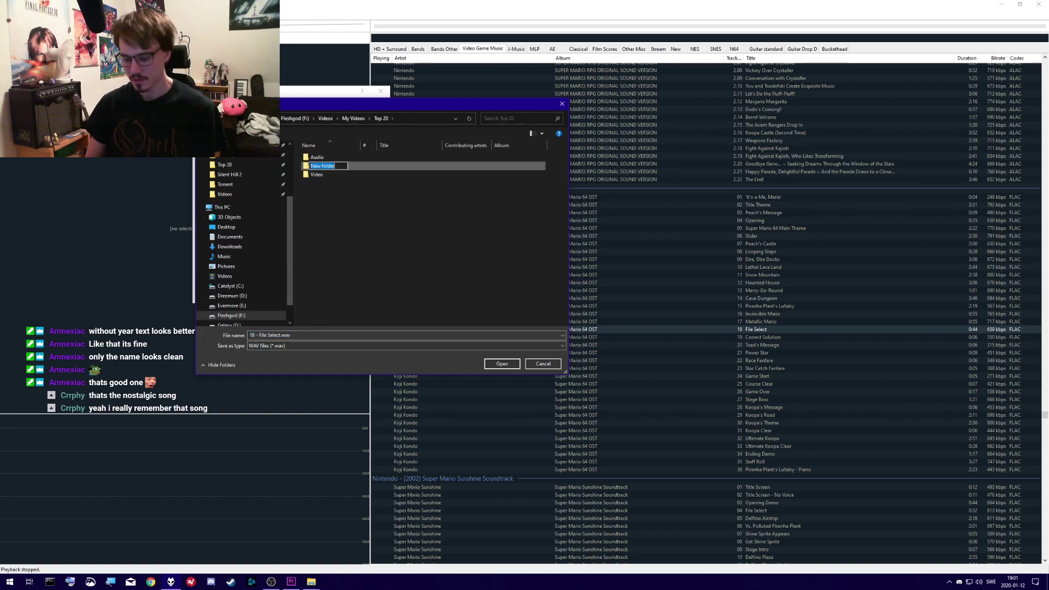
type("Music")
key("Return")
key("Return")
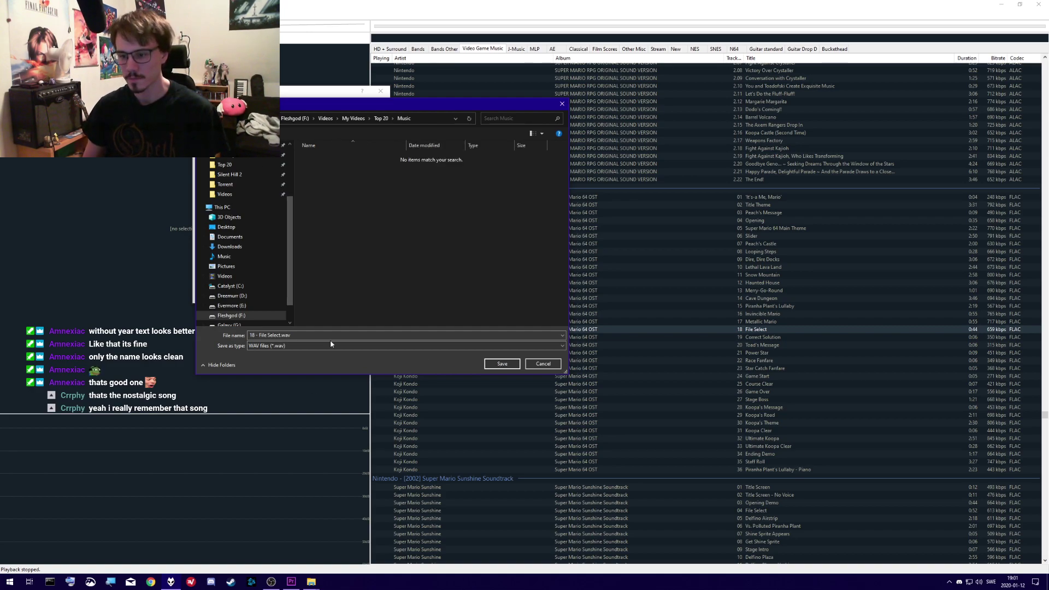
- Save the converted File Select track as 20 in WAV format and close the conversion output
left_click(307, 336)
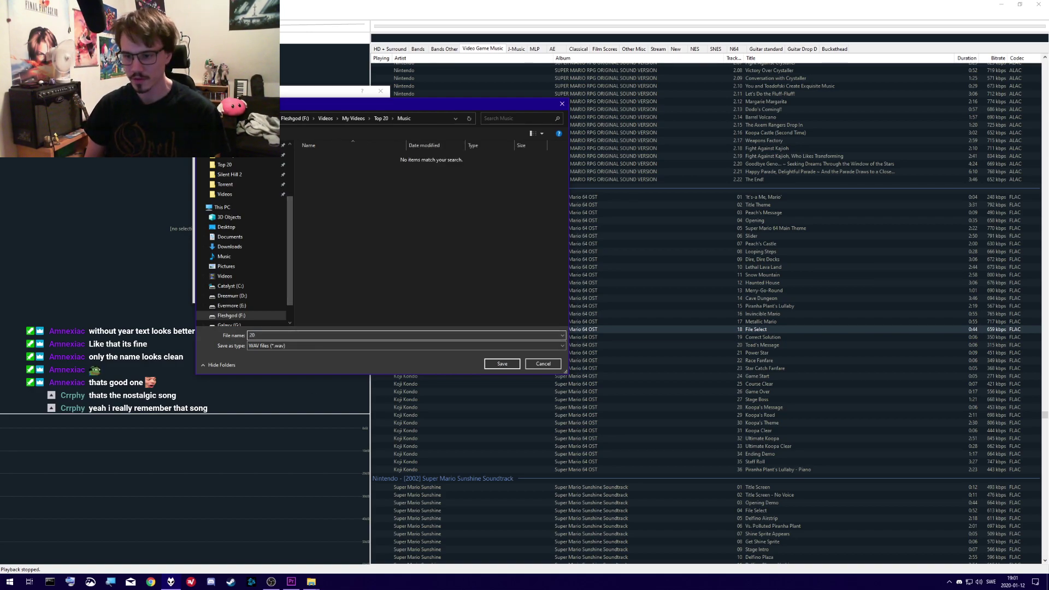
key("Return")
left_click(541, 225)
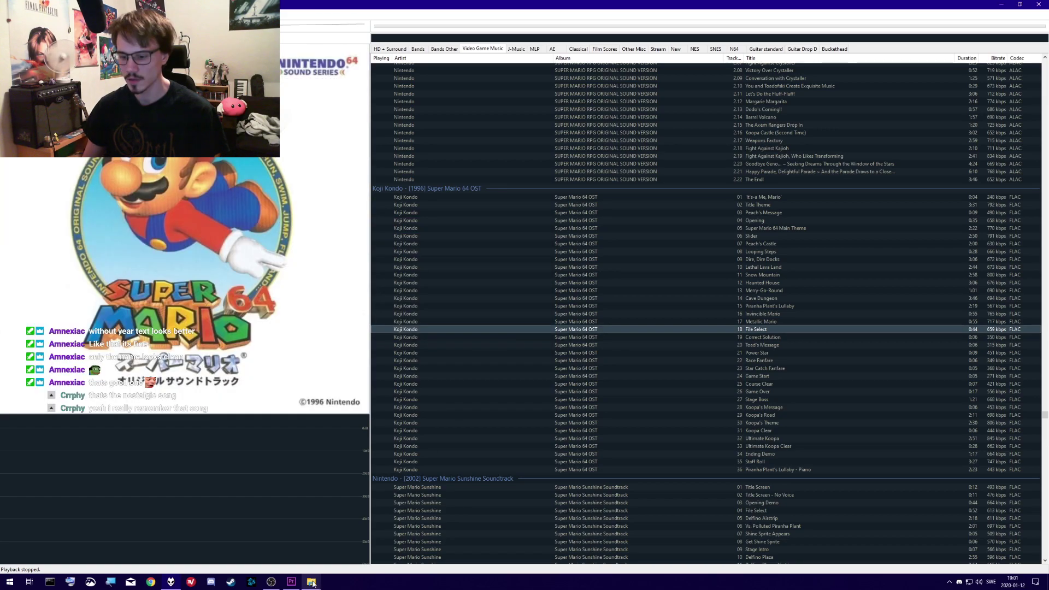
- Import the Music folder from Top 20 into the Premiere Pro project and place 20.wav on track A3 beneath the Super Mario 64 clip
left_click(312, 582)
left_click(284, 542)
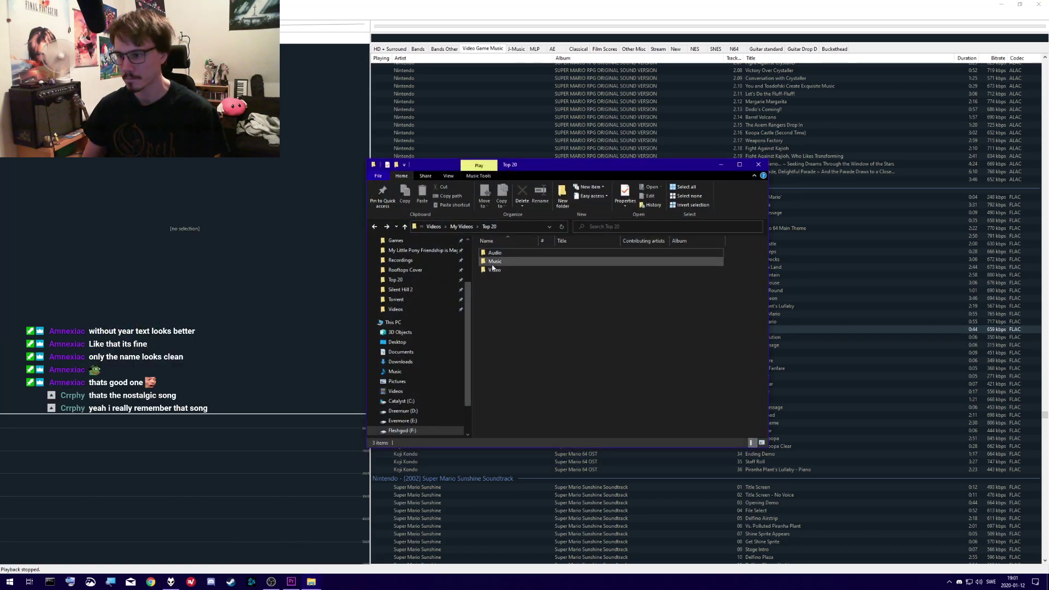
mouse_move(502, 262)
left_mouse_down()
mouse_move(293, 588)
mouse_move(79, 485)
mouse_move(55, 544)
mouse_move(64, 539)
mouse_move(44, 522)
mouse_move(459, 541)
mouse_move(448, 538)
left_mouse_up()
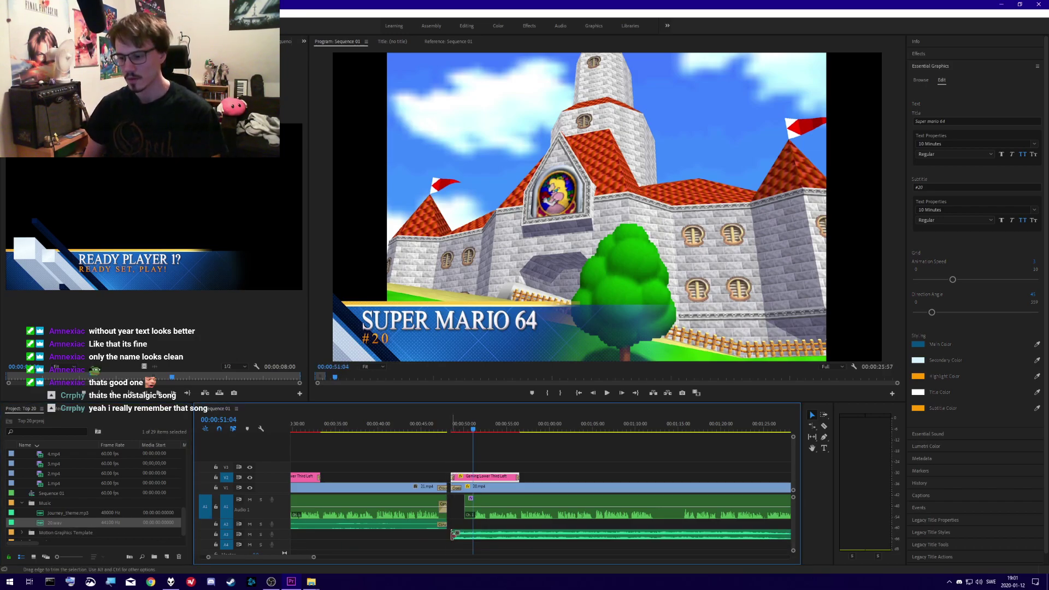
- Apply the default Constant Power transition to the start of the 20.wav music clip
scroll(454, 538, "up", 6)
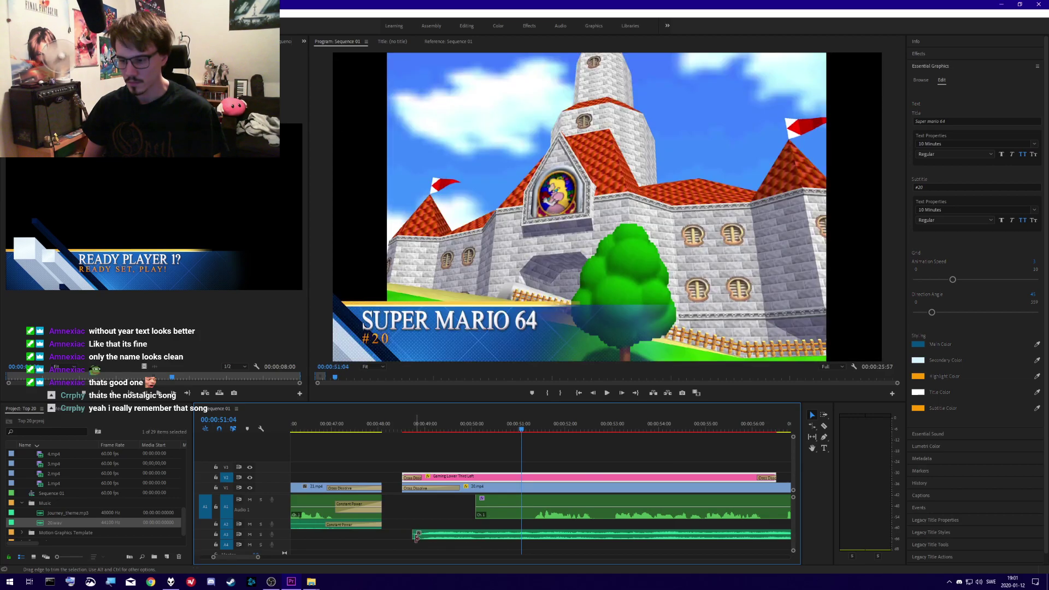
right_click(411, 536)
left_click(437, 523)
- Normalize the max peak of the 20.wav music clip to -15 dB with Audio Gain
right_click(498, 535)
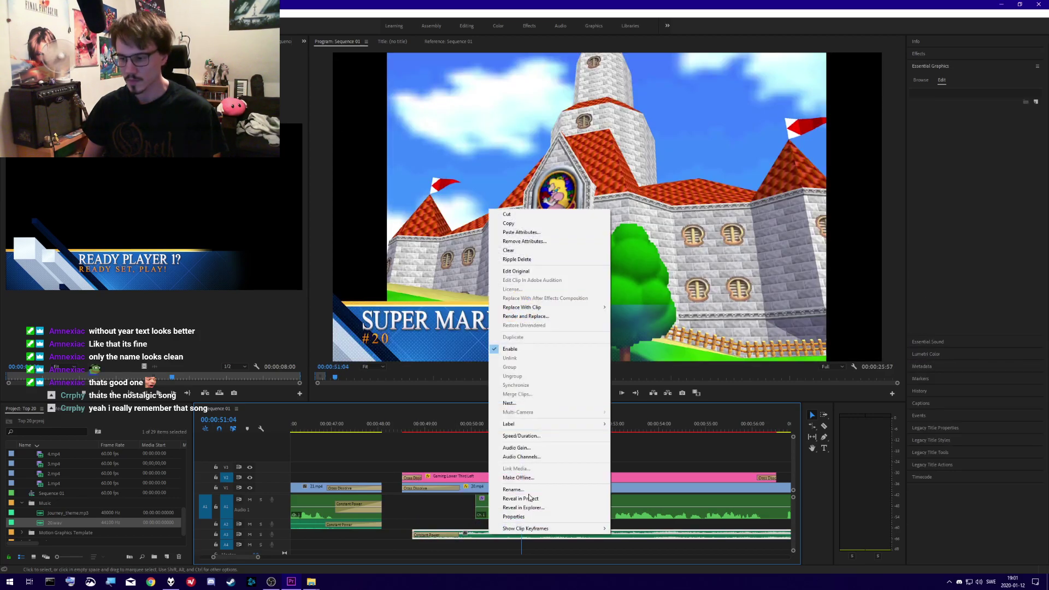
left_click(541, 447)
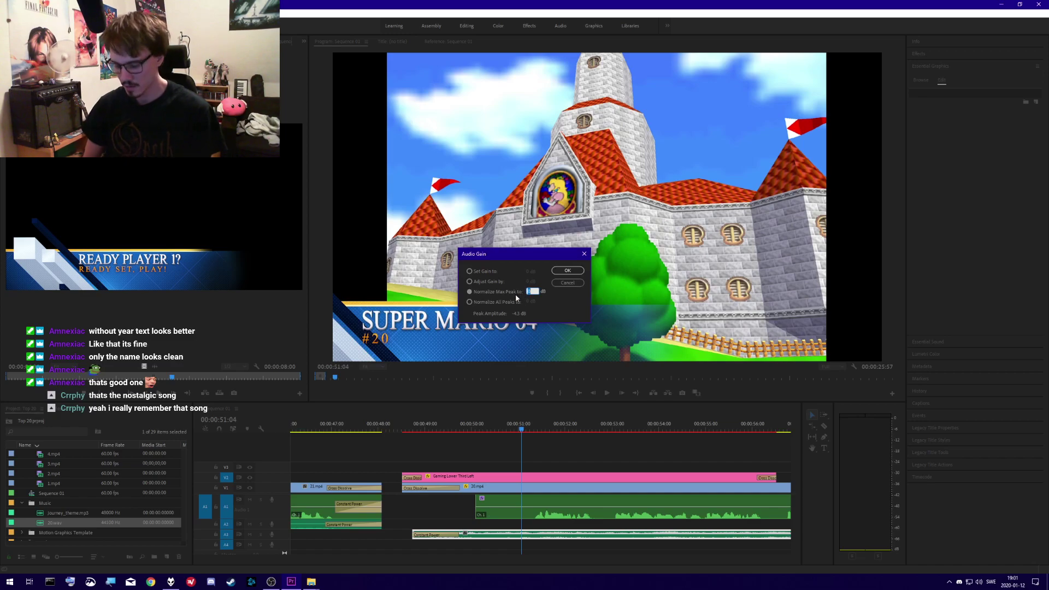
type("-15")
left_click(560, 272)
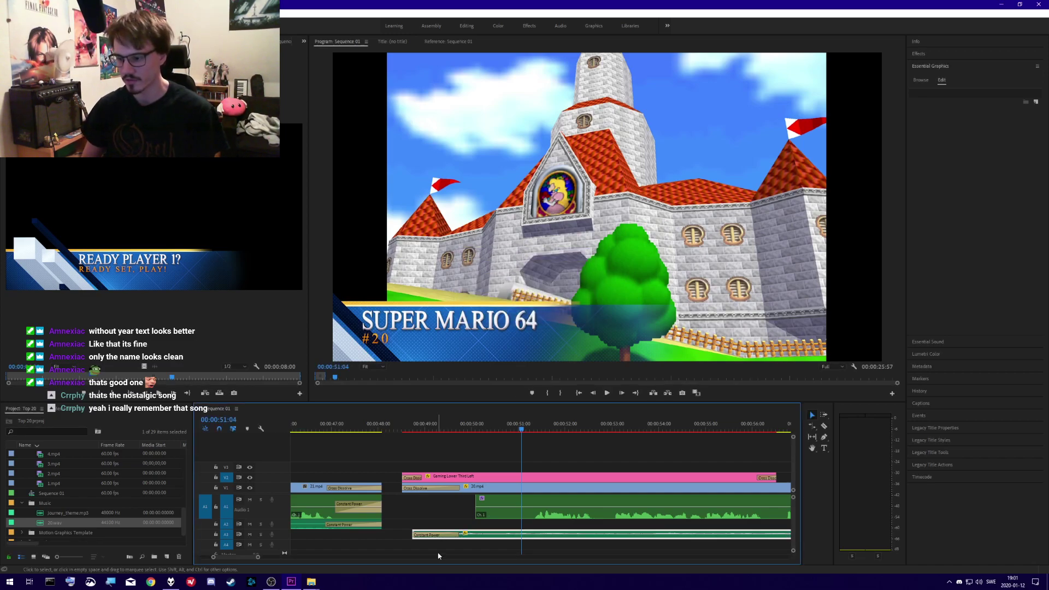
- Align the start of the 20.wav music clip with the start of the Super Mario 64 video clip and play the opening
mouse_move(488, 541)
left_mouse_down()
mouse_move(469, 539)
mouse_move(480, 539)
left_mouse_up()
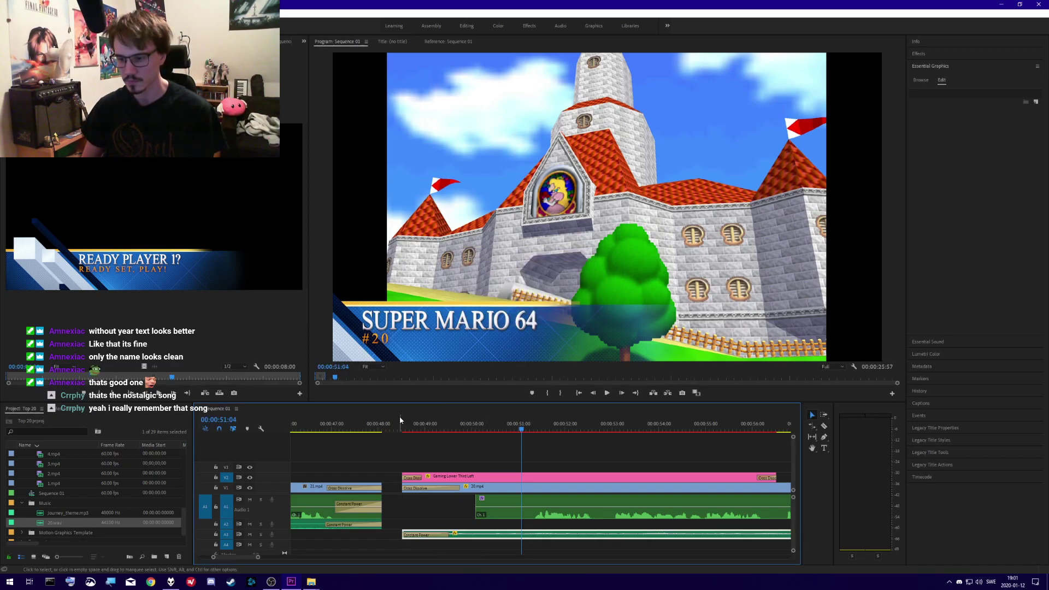
left_click(396, 428)
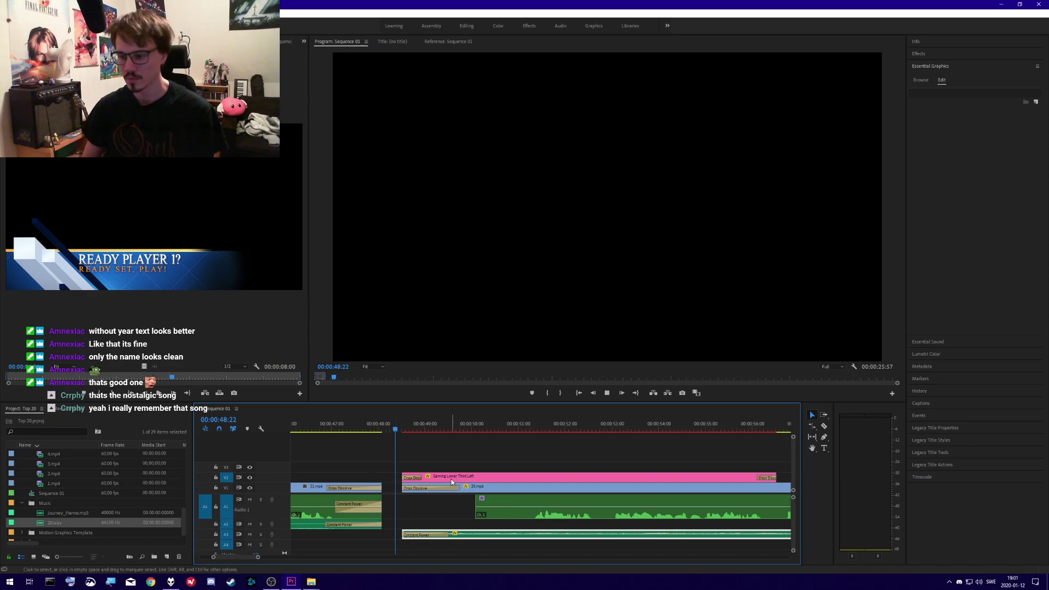
key("space")
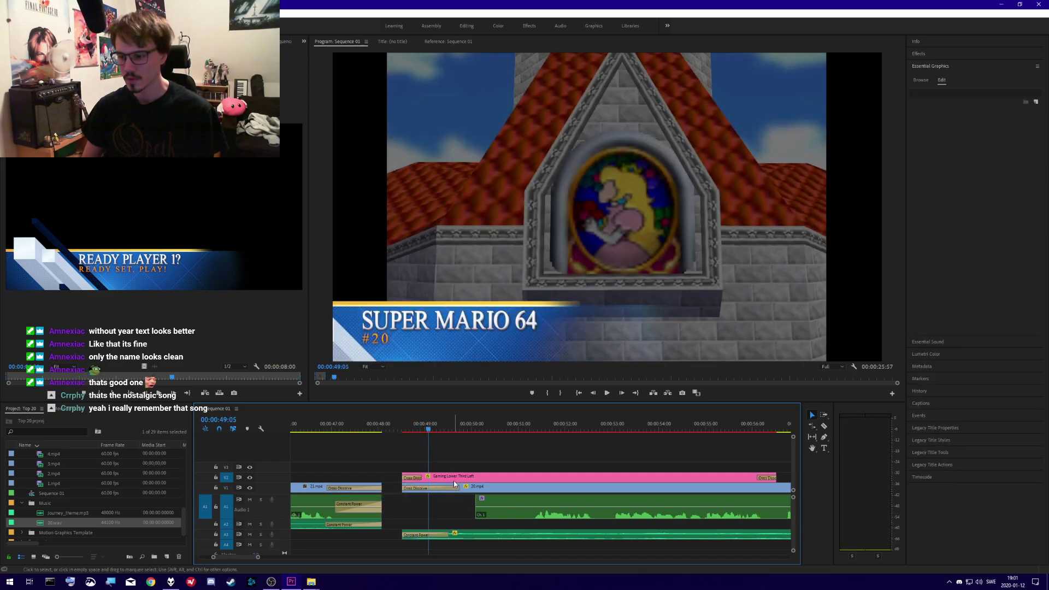
- Move the Super Mario 64 lower third to track V3, starting at about 51 seconds, and play the segment's opening
left_click_drag(444, 480, 581, 476)
left_click(392, 426)
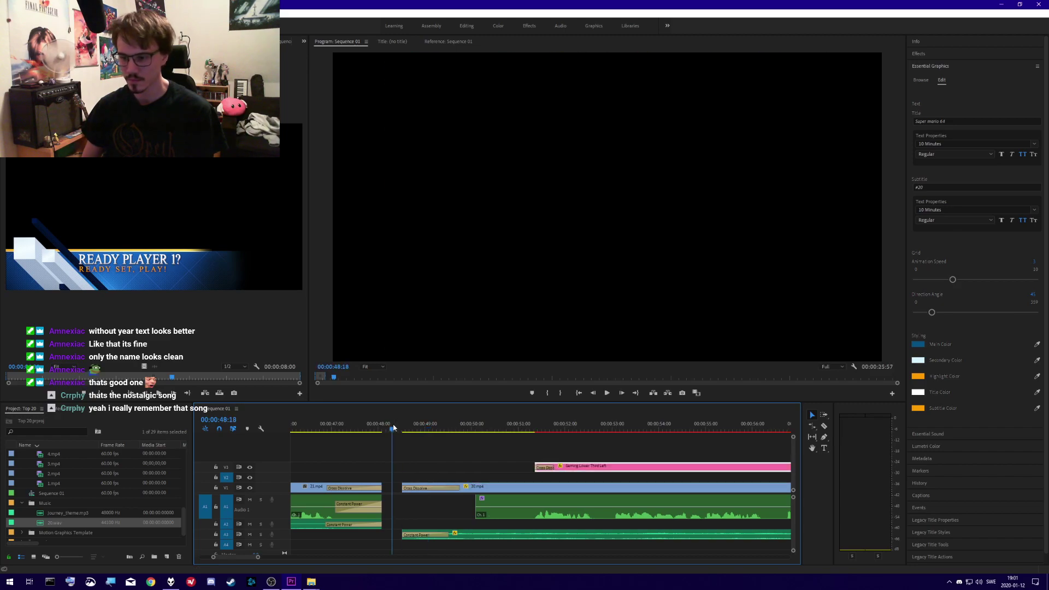
key("space")
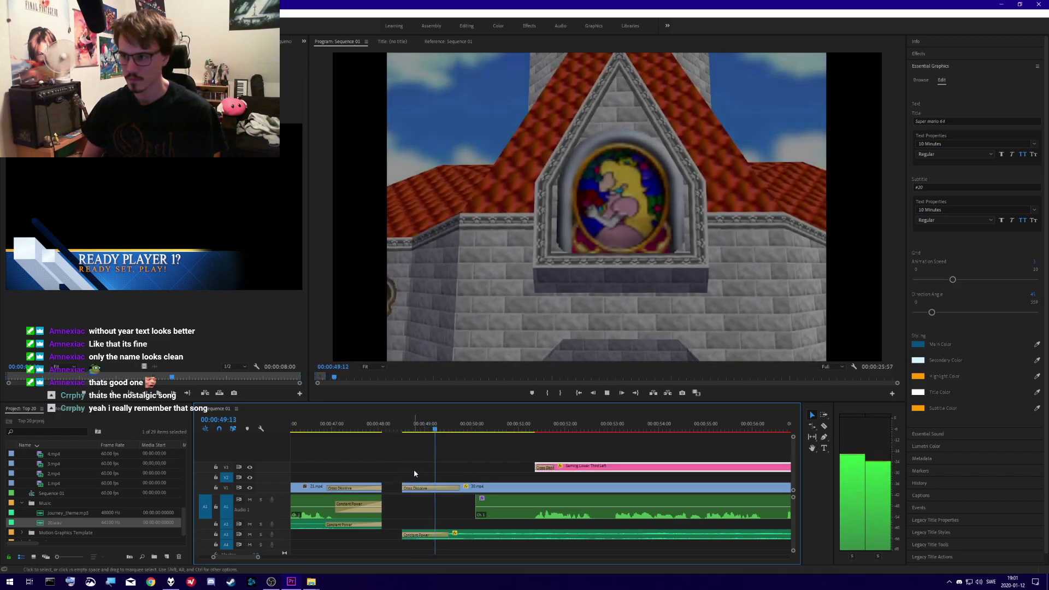
left_click(413, 470)
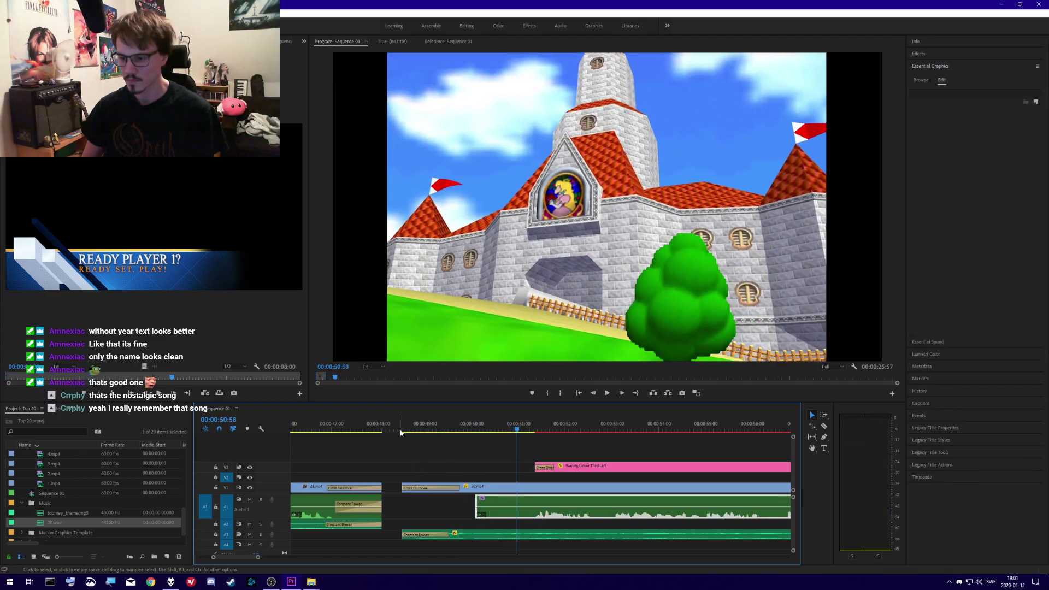
- Shift the music clip under the Super Mario 64 segment slightly earlier, to start at about 00:00:48:18, and check the playback
left_click(414, 429)
left_click_drag(415, 428, 398, 428)
left_click_drag(479, 536, 476, 539)
left_click_drag(391, 429, 401, 431)
key("space")
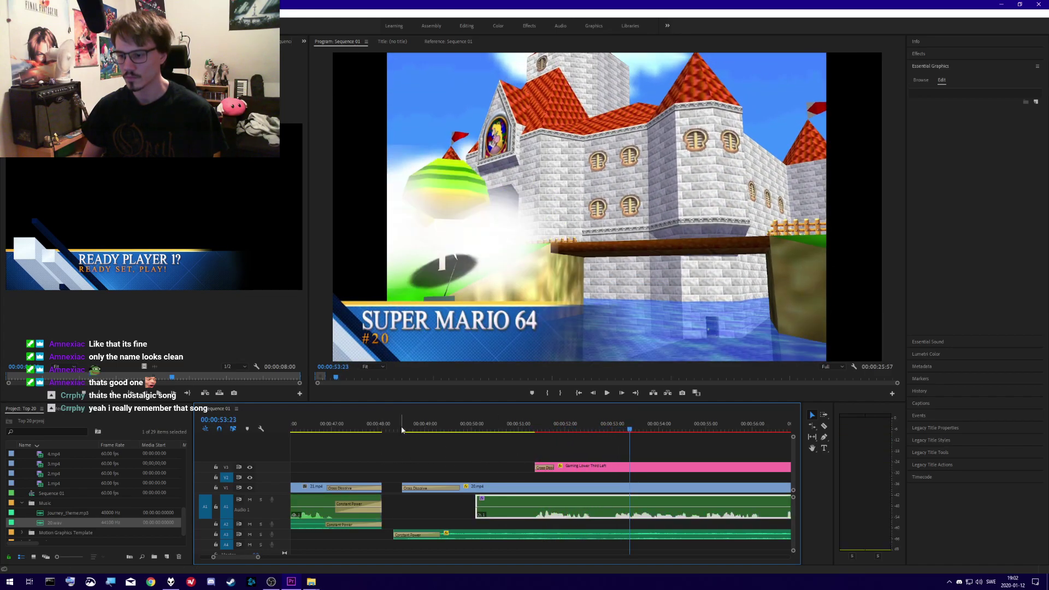
- Move the Super Mario 64 title graphic and the voice-over clip earlier together, so the title starts at 00:00:50:32
left_click_drag(402, 429, 428, 430)
left_click(522, 516)
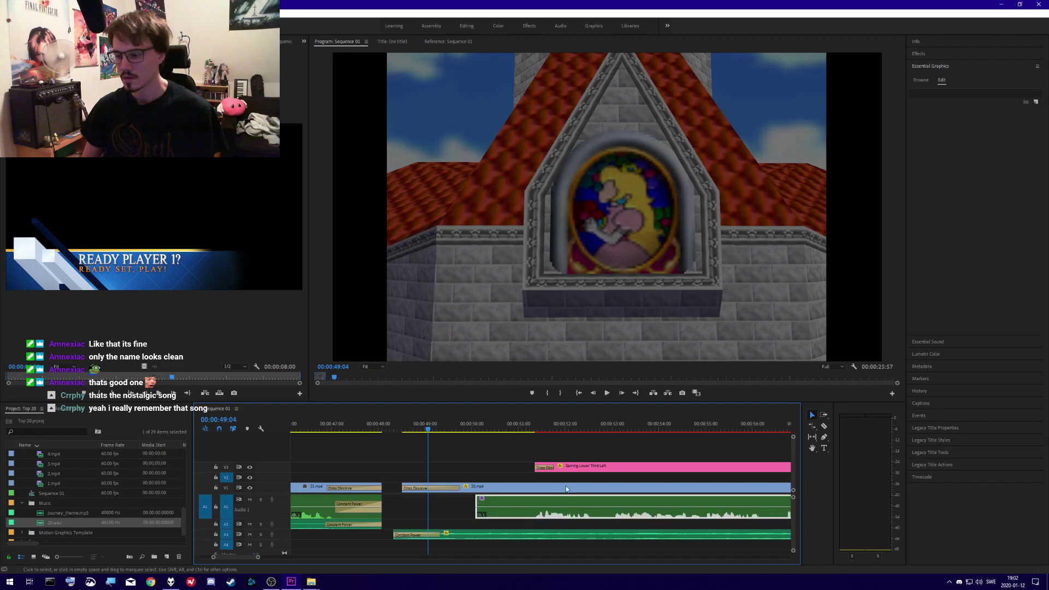
left_click(568, 467)
left_click(579, 515, "shift")
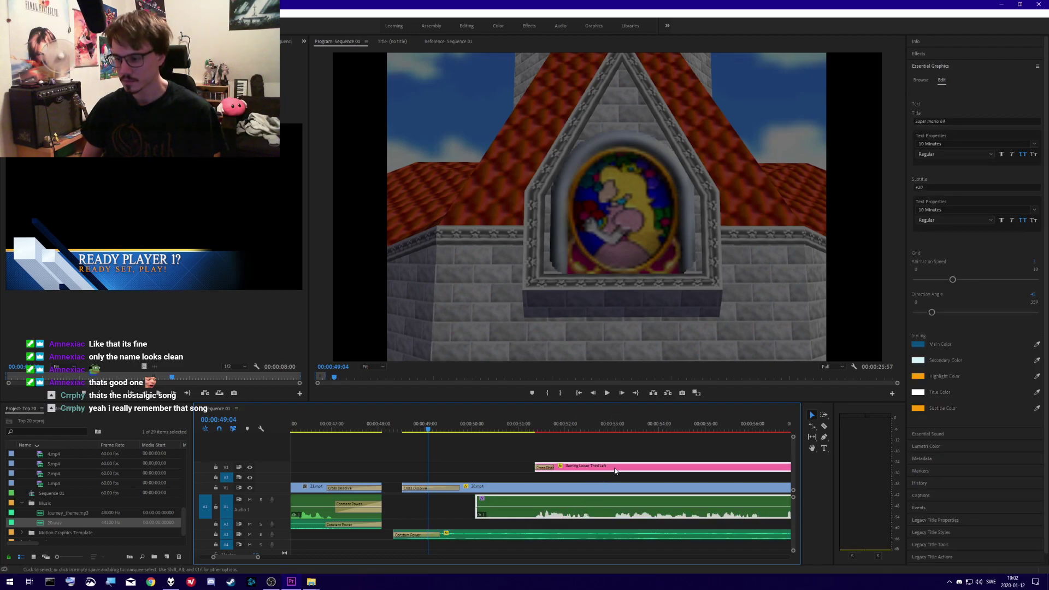
left_click_drag(615, 470, 595, 470)
left_click_drag(429, 430, 498, 425)
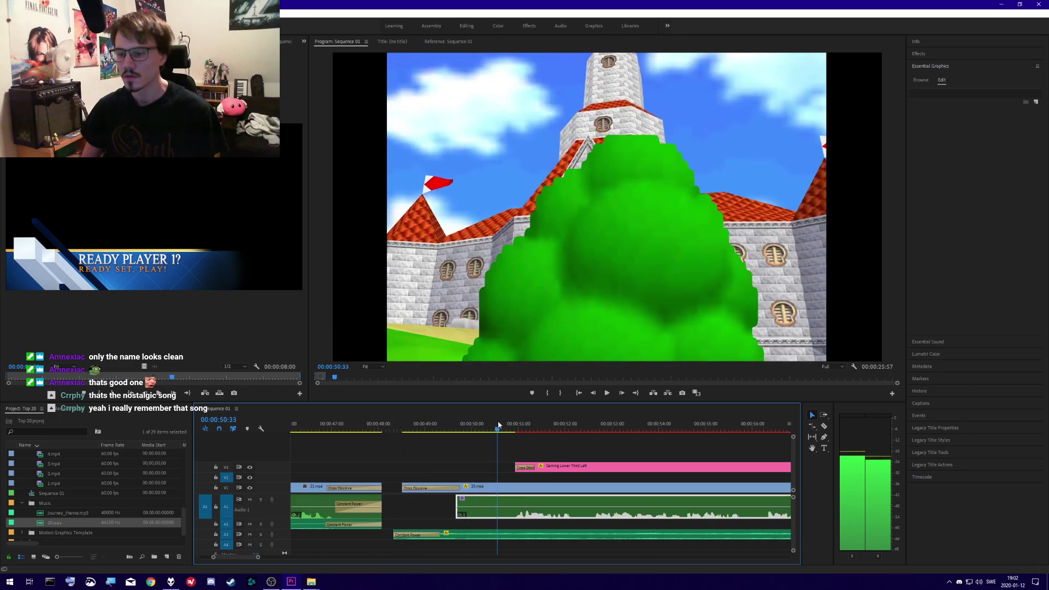
left_click_drag(571, 469, 513, 500)
left_click(570, 473)
left_click(569, 486, "shift")
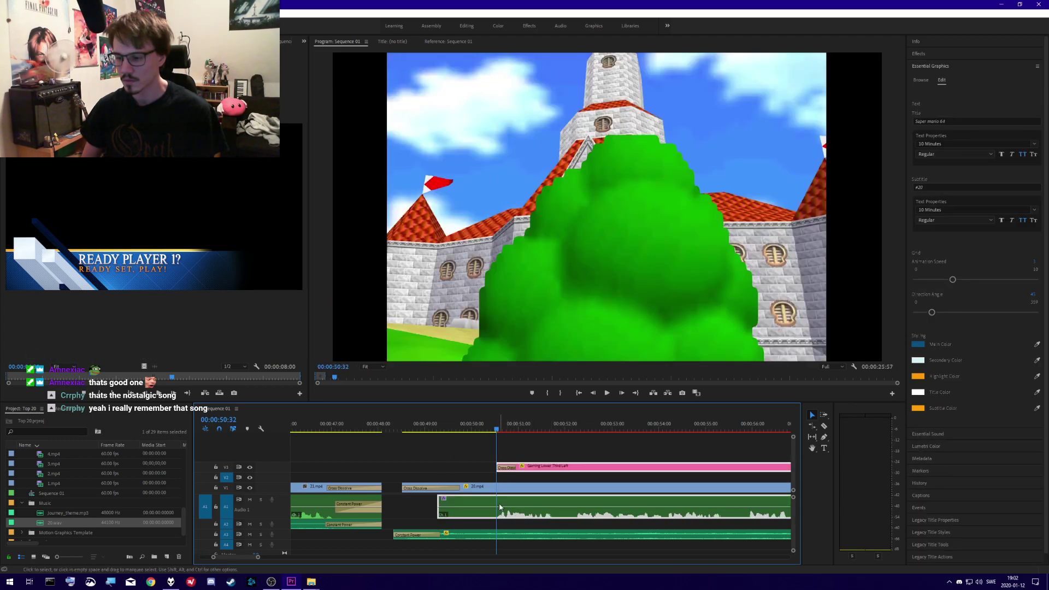
- Play back the Super Mario 64 segment from about 00:00:48:18 and move its title graphic down to track V2
left_click(394, 430)
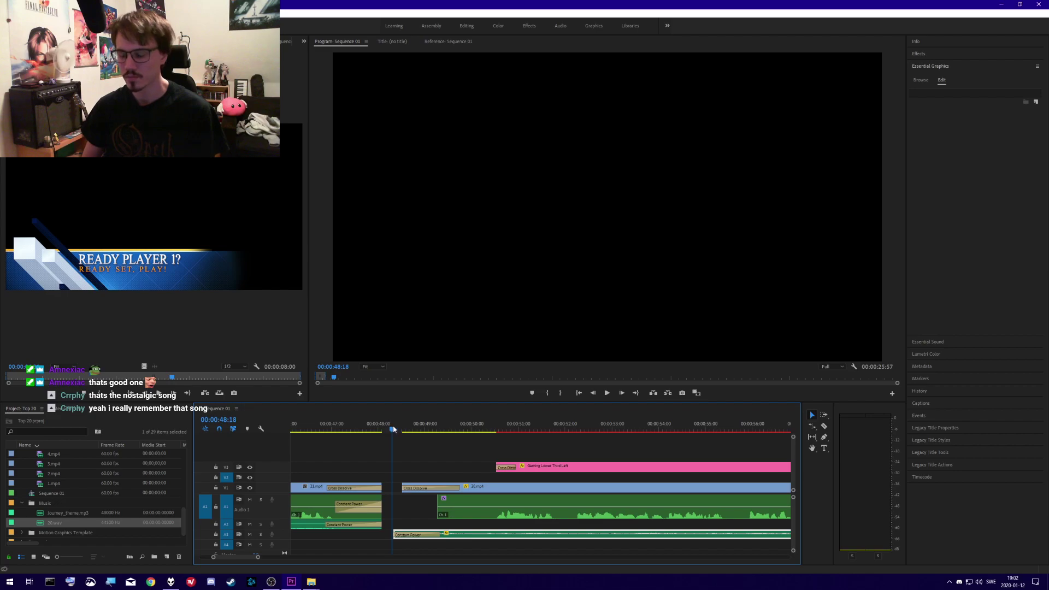
key("space")
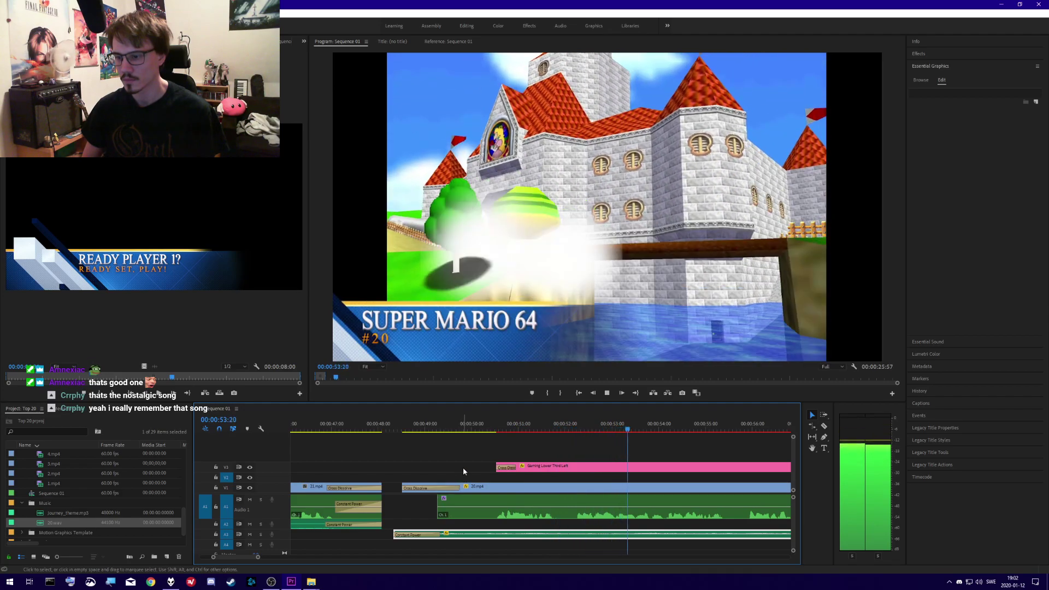
left_click_drag(260, 554, 350, 556)
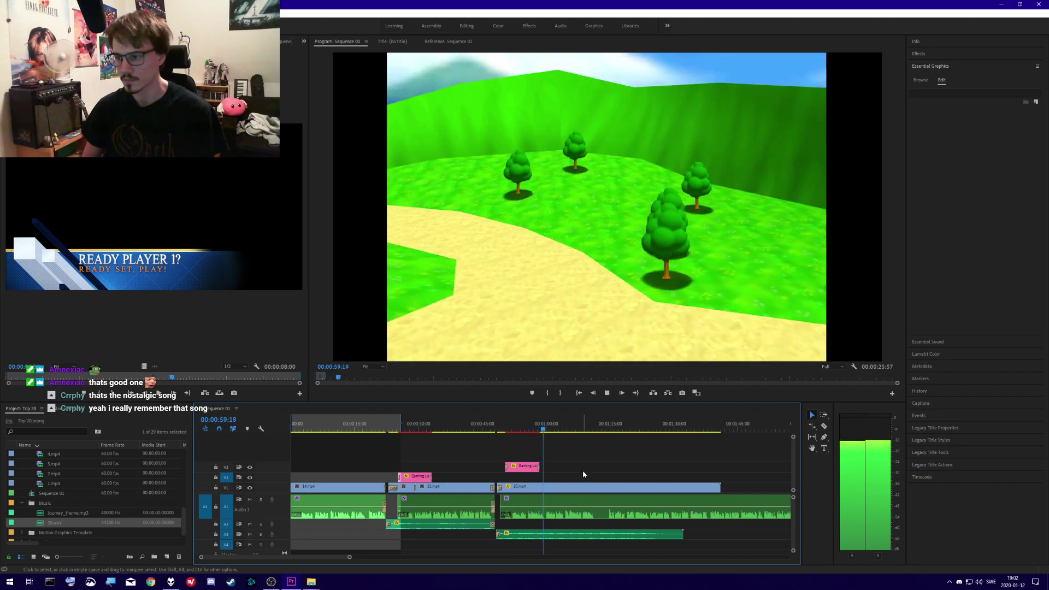
key("space")
scroll(587, 473, "down", 2)
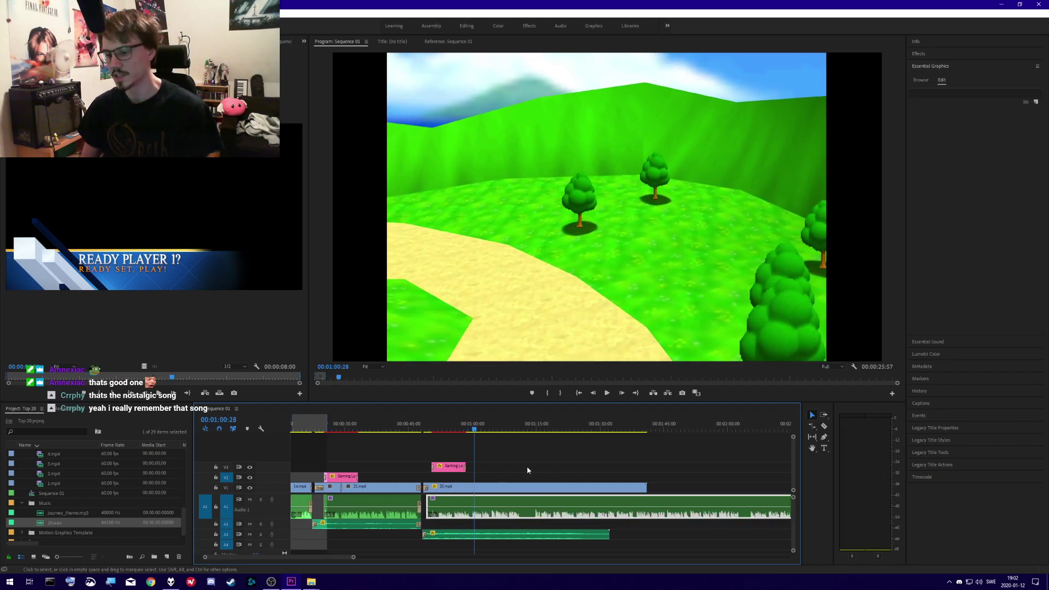
left_click(453, 471)
left_click_drag(448, 467, 448, 477)
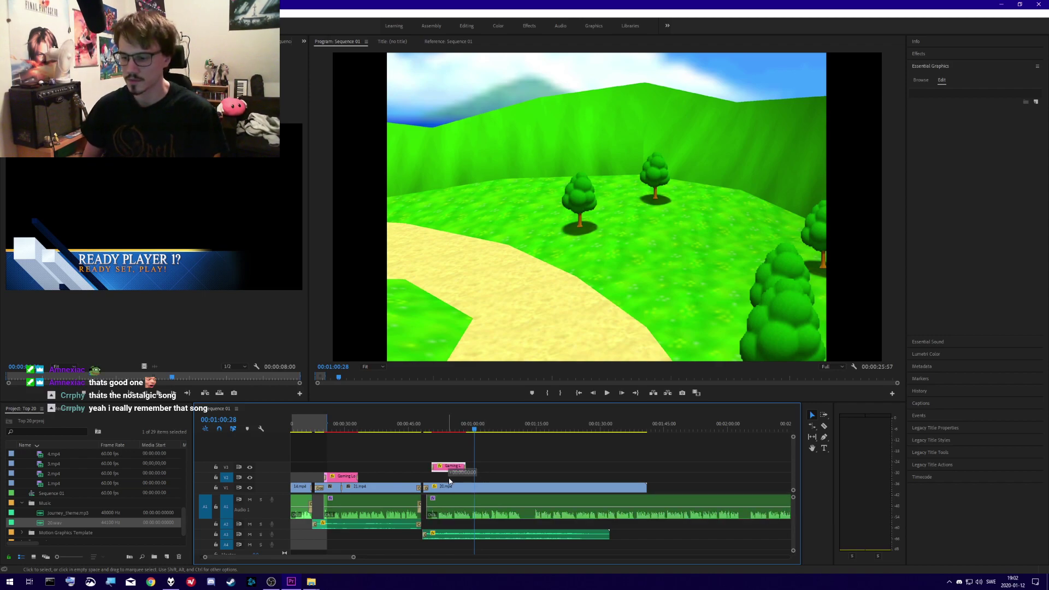
- Play back the Super Mario 64 footage around and after the title graphic against the voice-over to look for a cut point
left_click(447, 429)
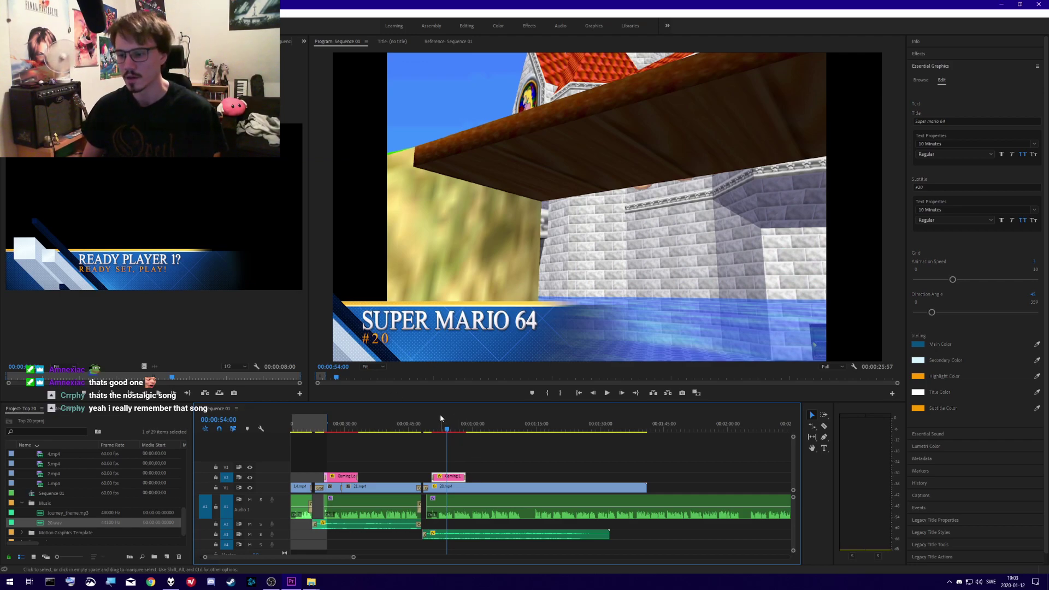
left_click(465, 430)
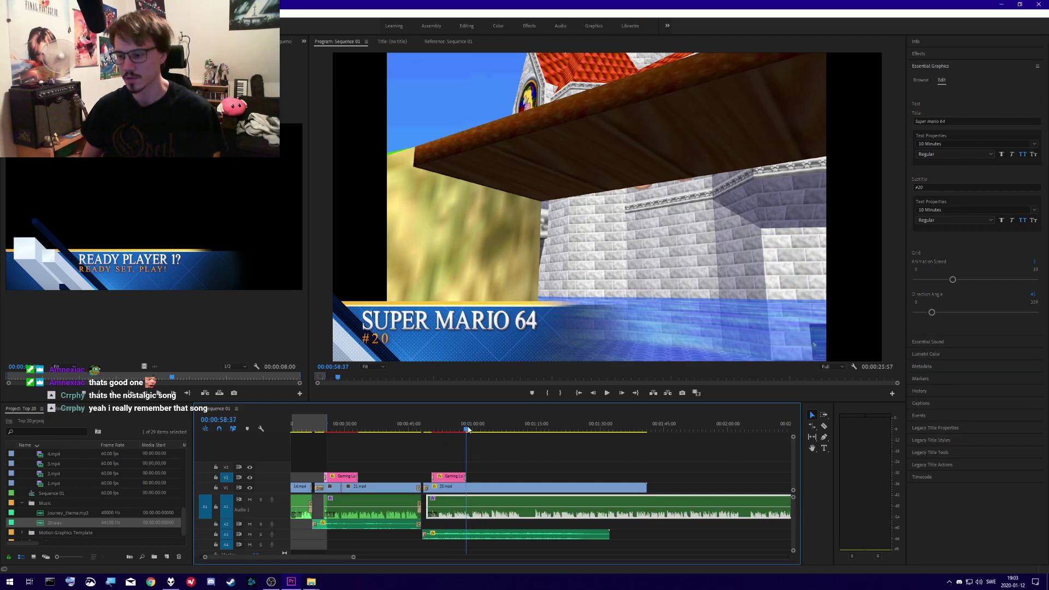
key("space")
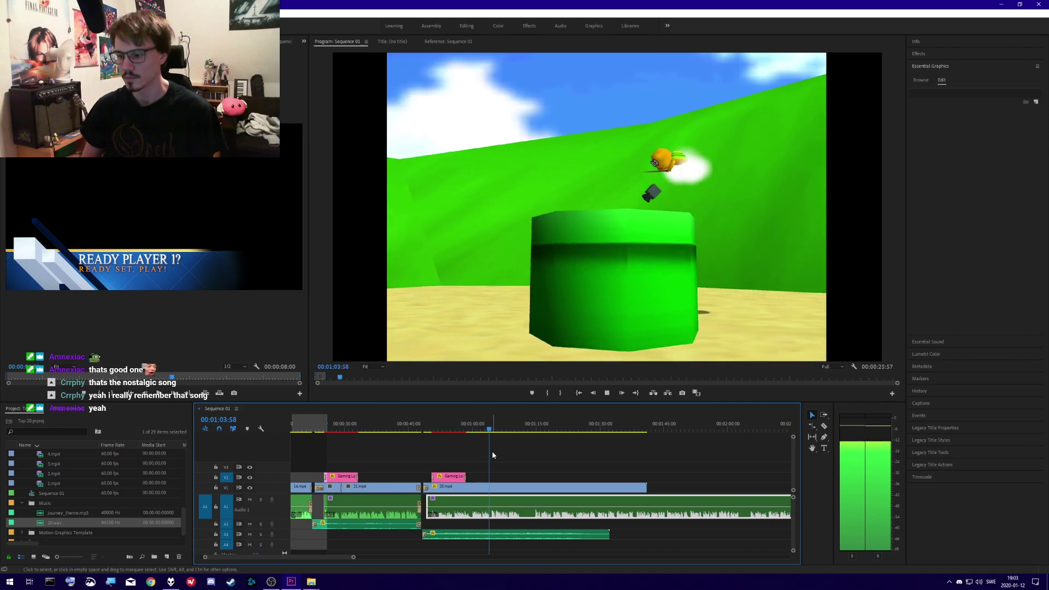
key("equal")
key("equal")
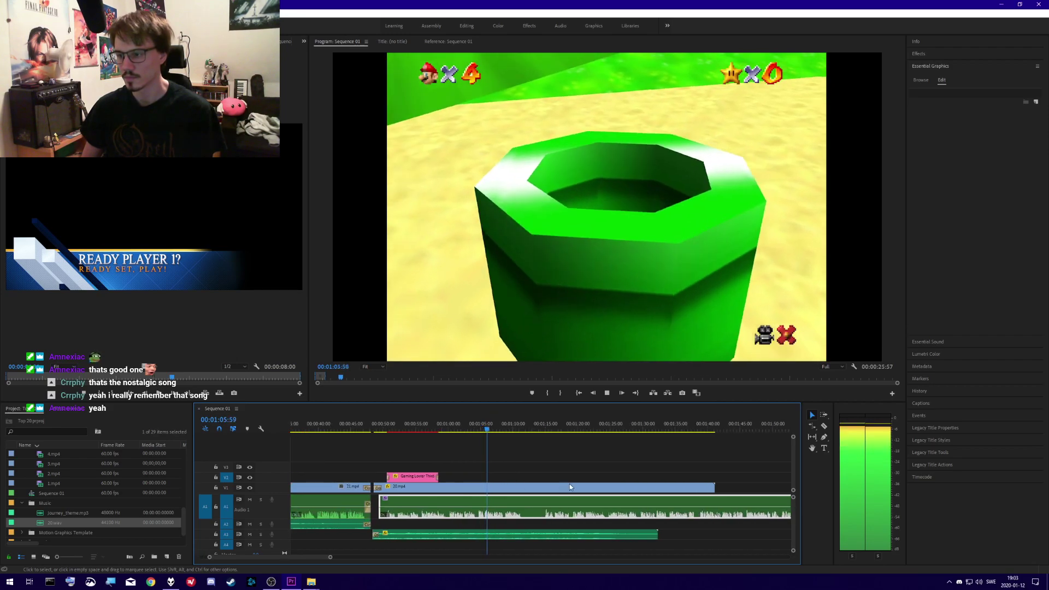
left_click(432, 430)
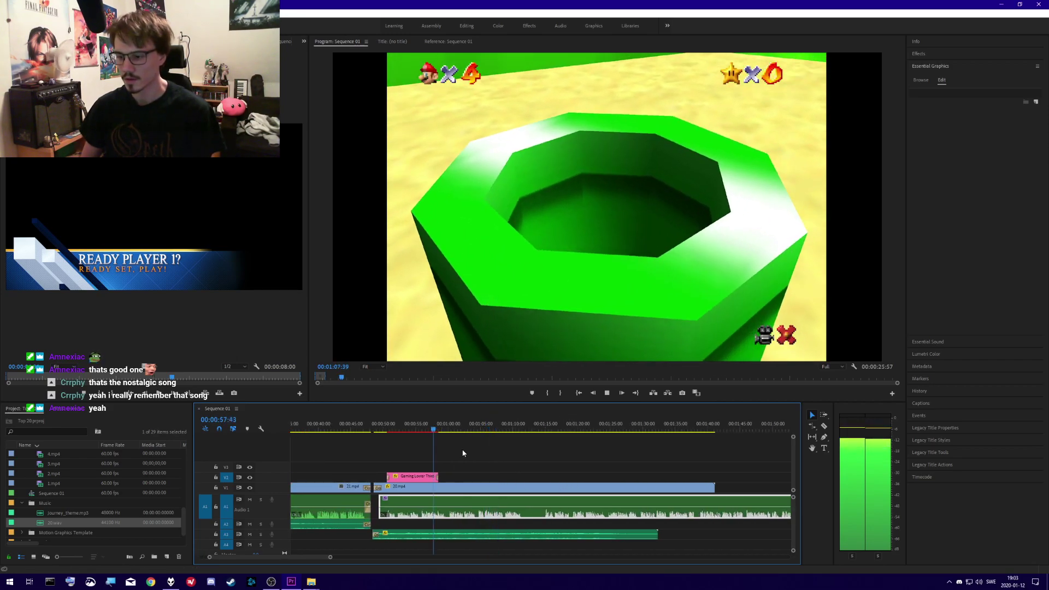
key("equal")
key("equal")
left_click(378, 430)
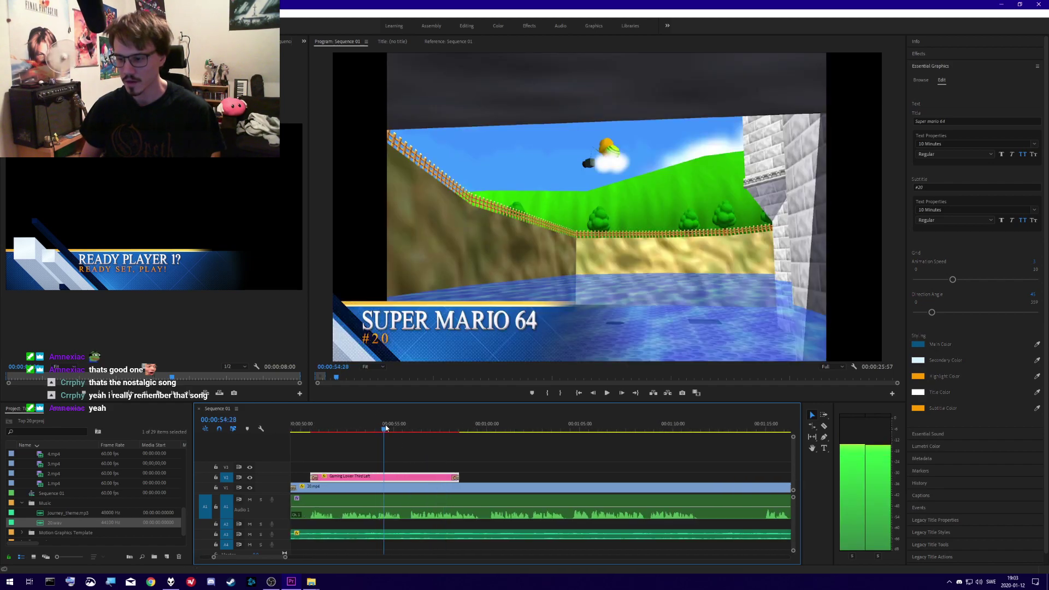
key("space")
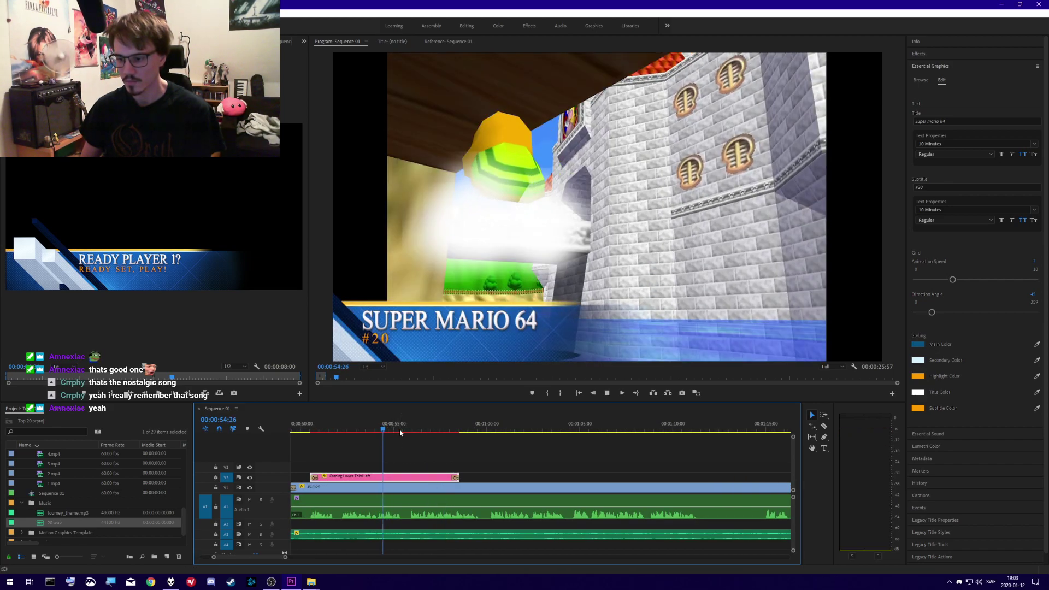
key("space")
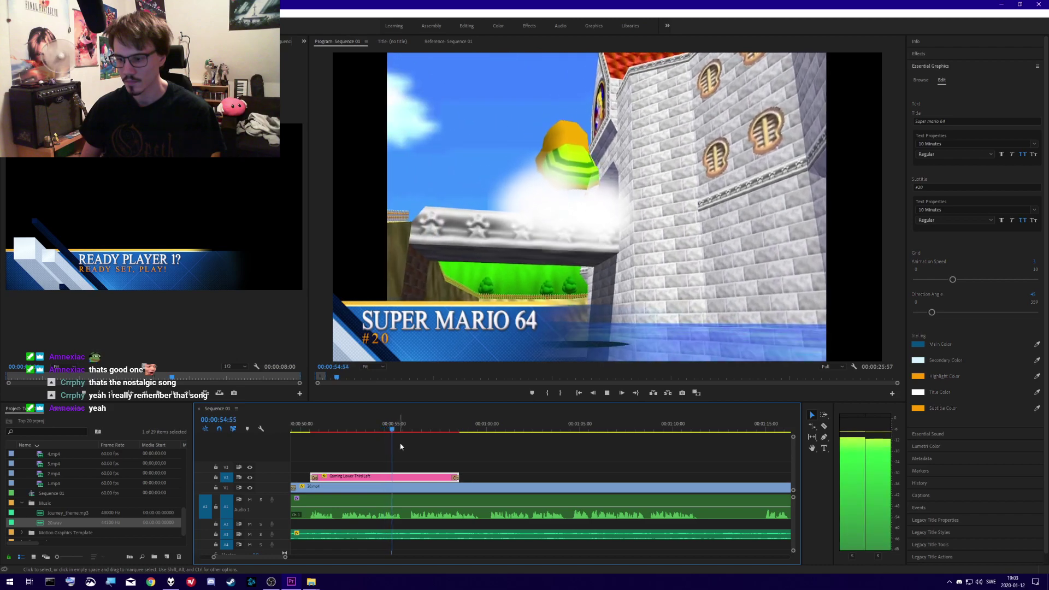
key("space")
- Split the 20.mp4 video at 00:00:55:57 and trim the second piece's start to skip ahead to gameplay, closing the gap
left_click_drag(408, 429, 411, 430)
scroll(411, 430, "up", 2)
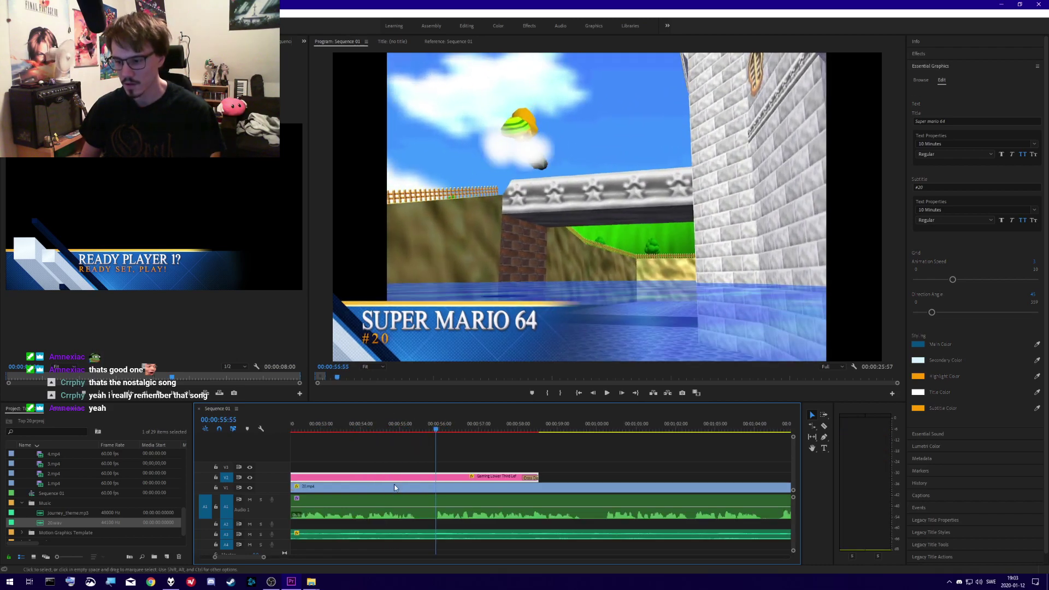
left_click(435, 430)
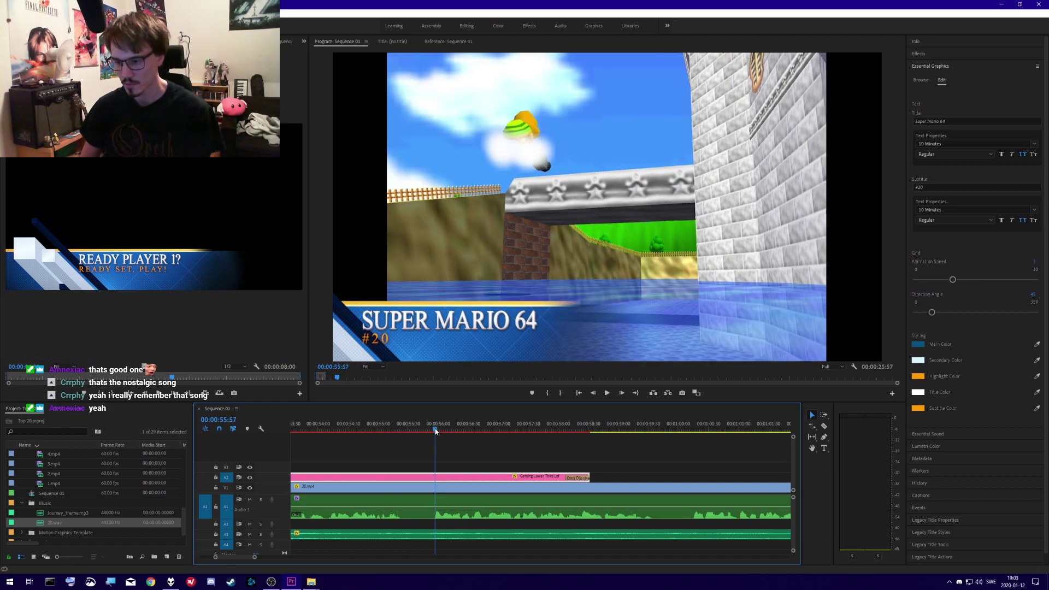
left_click_drag(440, 488, 567, 487)
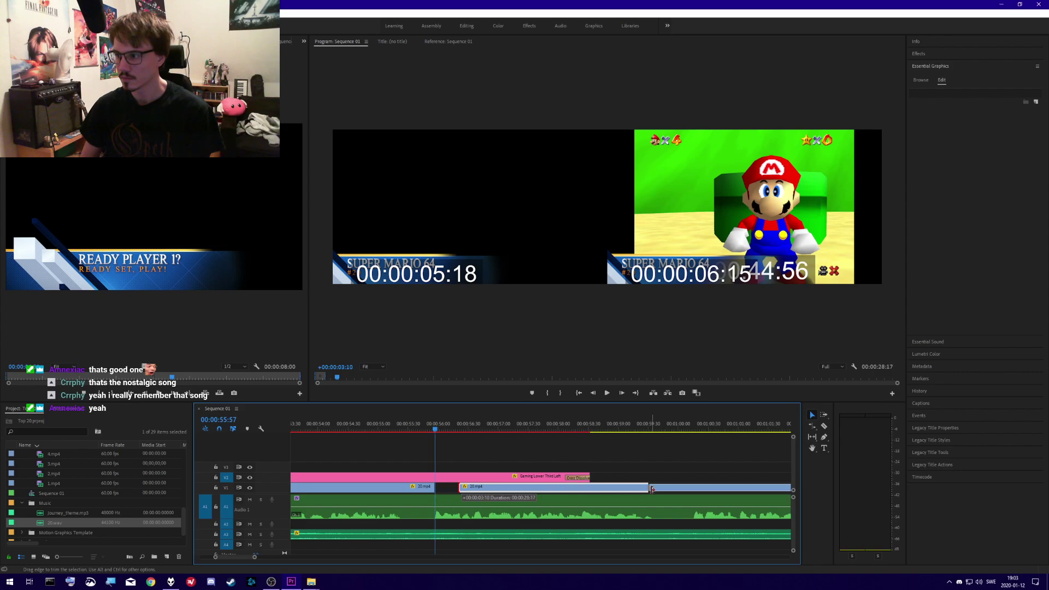
left_click_drag(652, 490, 707, 489)
left_click(460, 488)
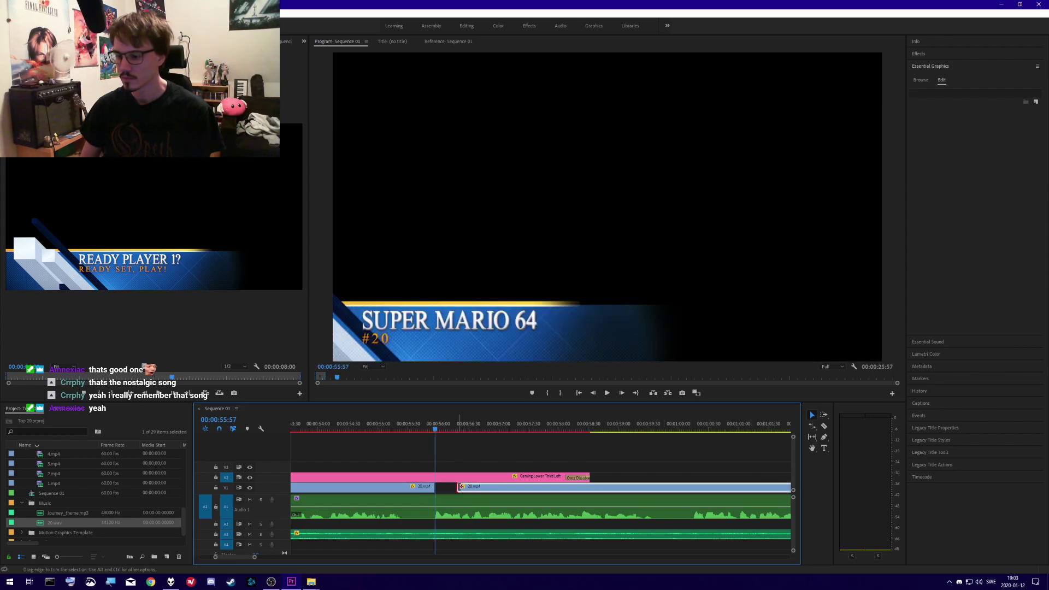
left_click_drag(460, 487, 592, 490)
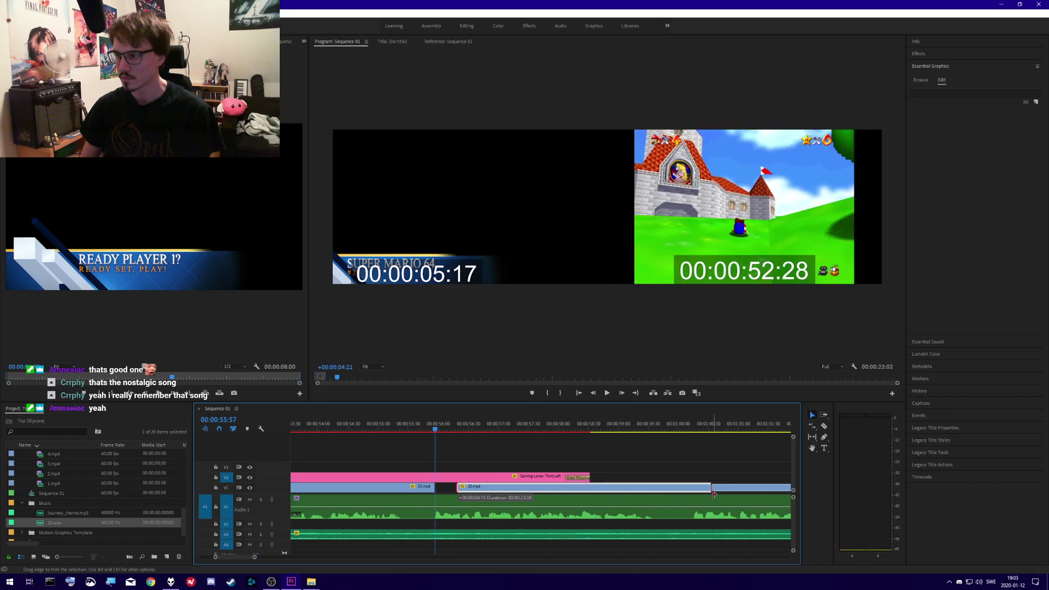
left_click_drag(773, 495, 458, 492)
- Find the Dip to Black video transition in the effects and apply it to the cut between the two 20.mp4 pieces
left_click(426, 428)
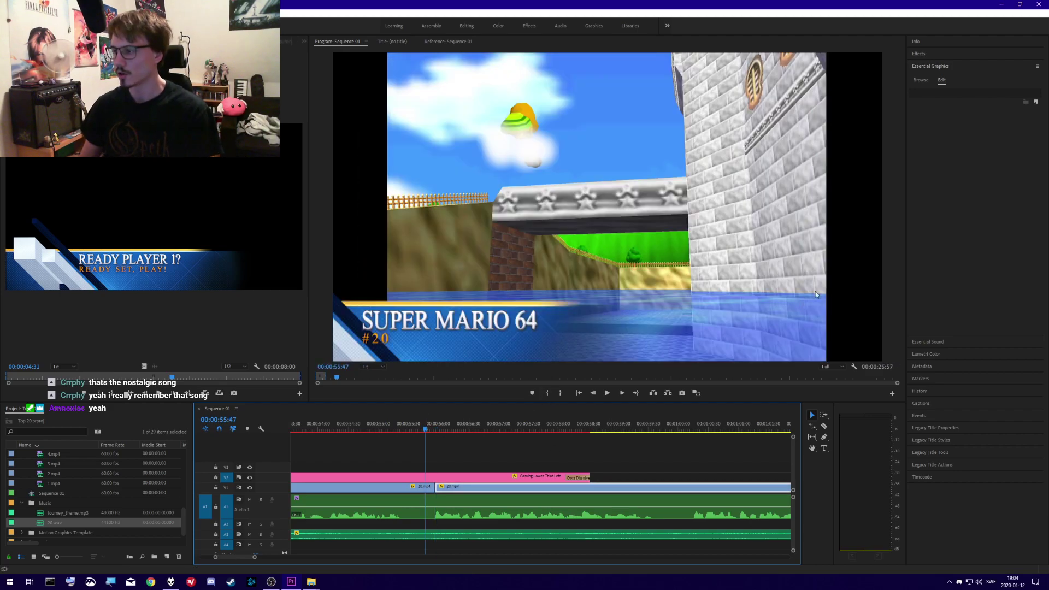
left_click(449, 320)
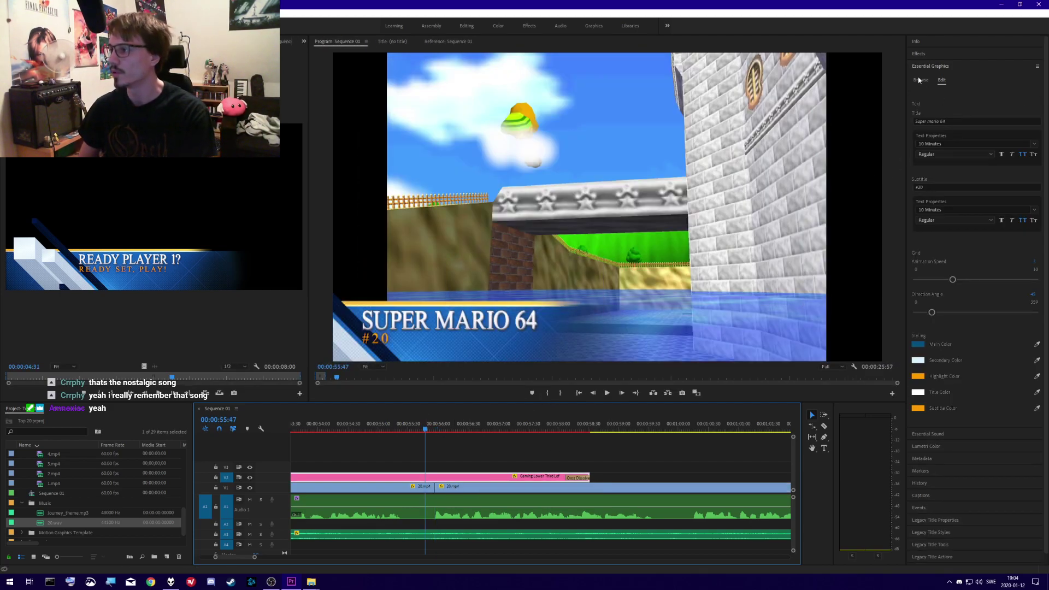
left_click(921, 53)
left_click(935, 66)
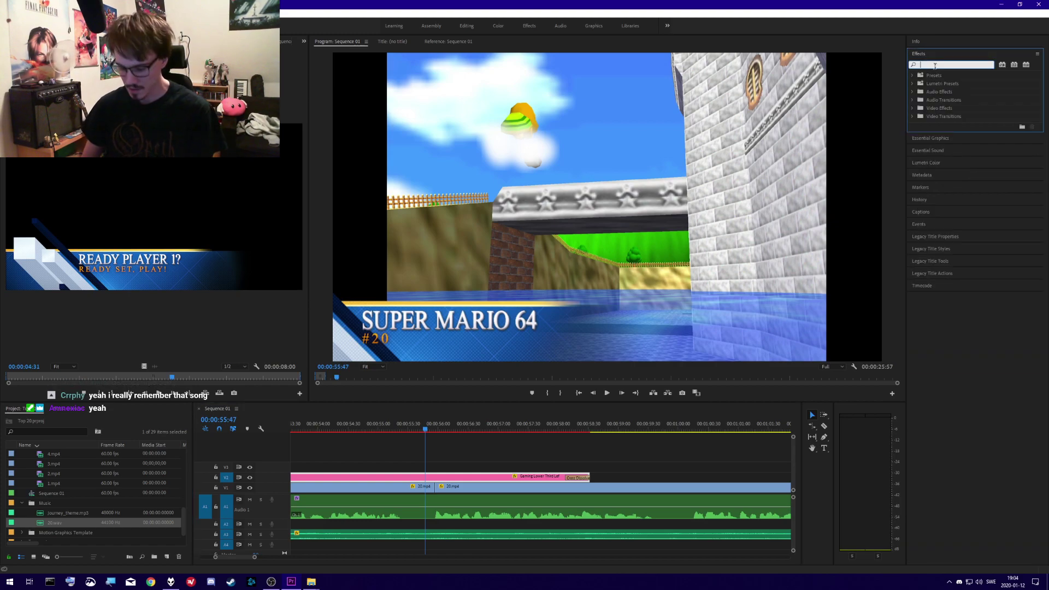
type("black")
scroll(959, 362, "down", 5)
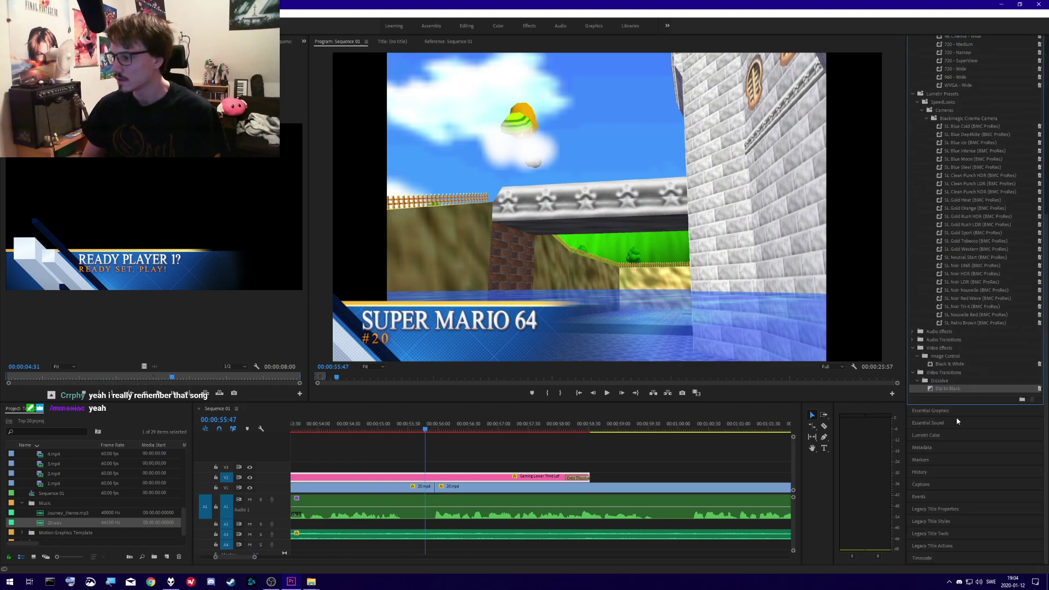
left_click_drag(438, 499, 435, 488)
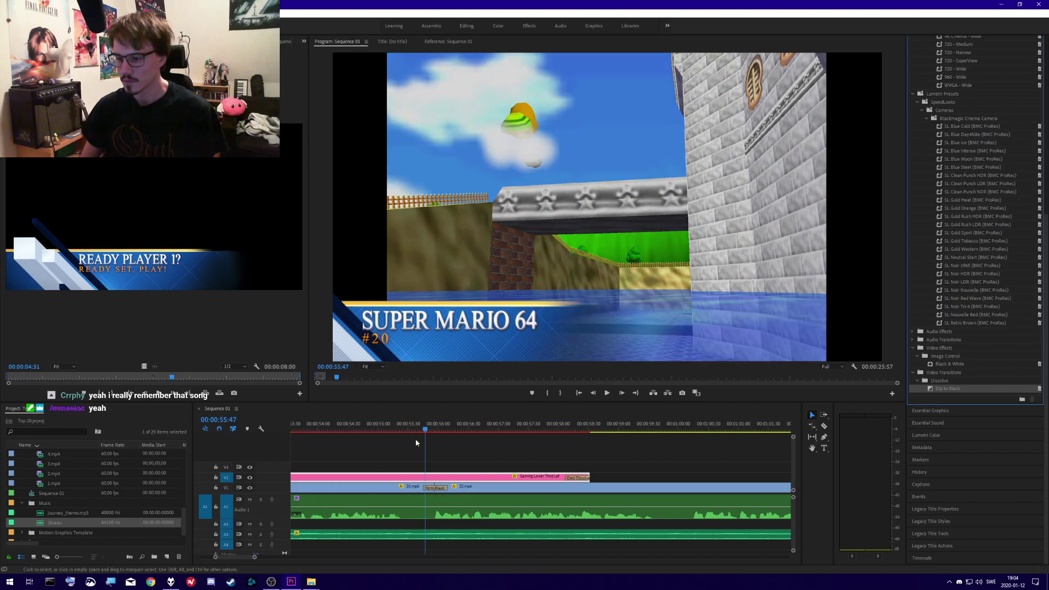
- Play back the Dip to Black transition and the end of the title graphic
left_click(411, 429)
key("space")
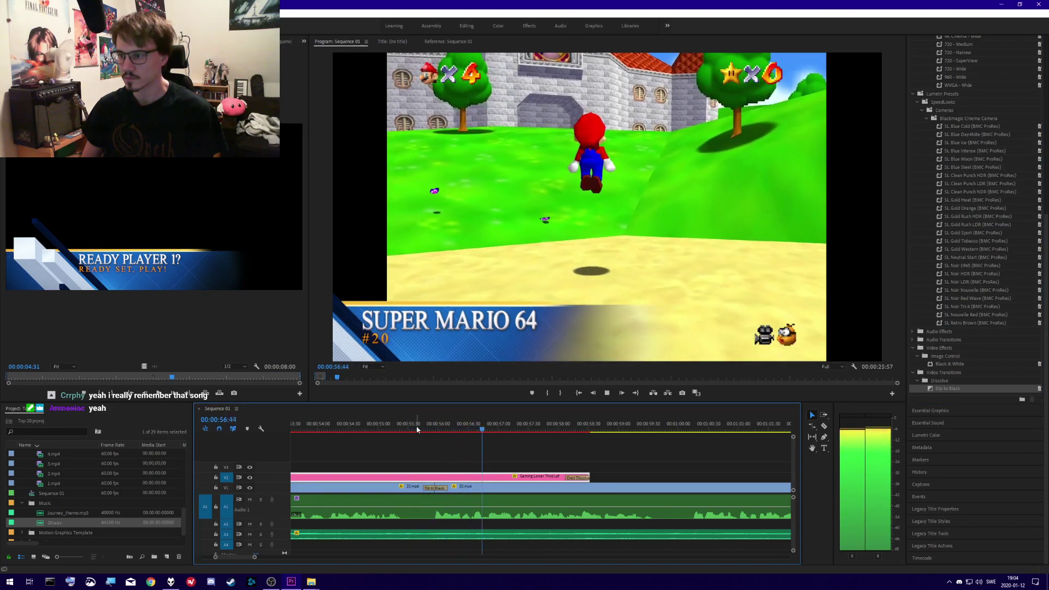
key("space")
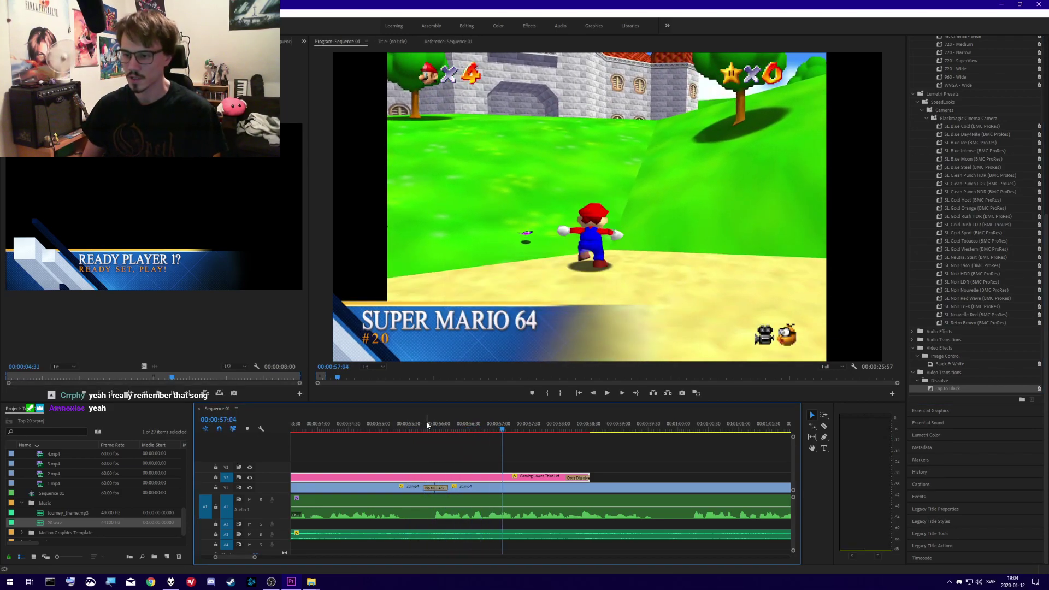
left_click(430, 425)
key("space")
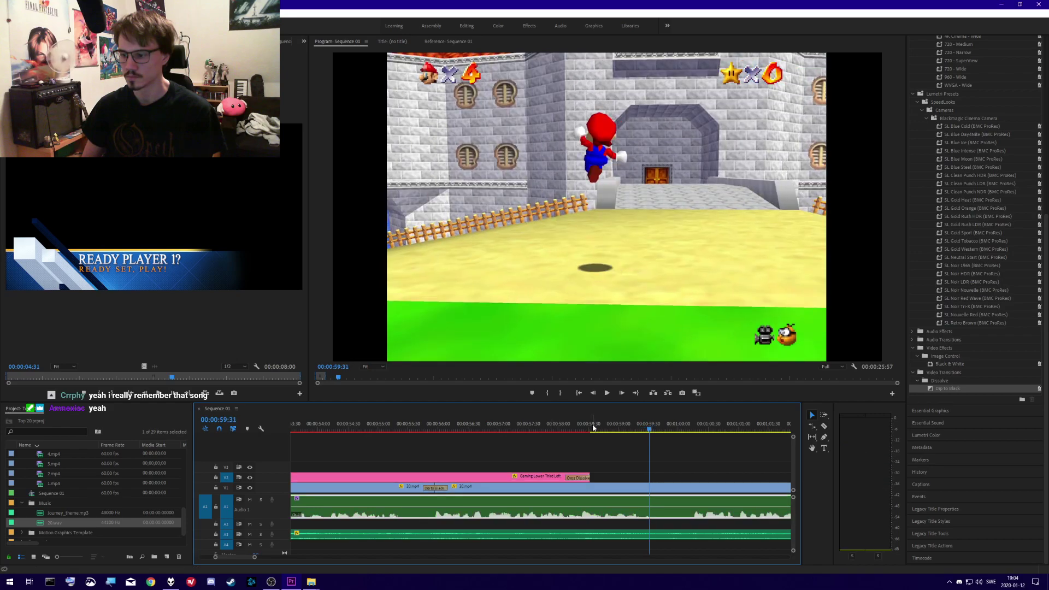
- Review the following Super Mario 64 gameplay against the voice-over and place the playhead at 00:01:07:31
key("minus")
key("minus")
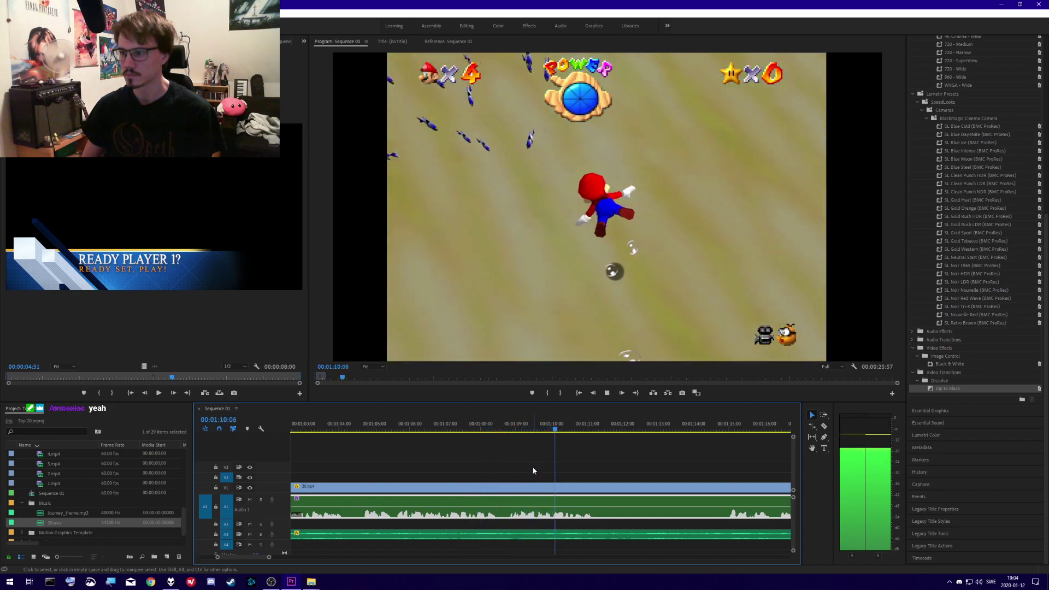
key("space")
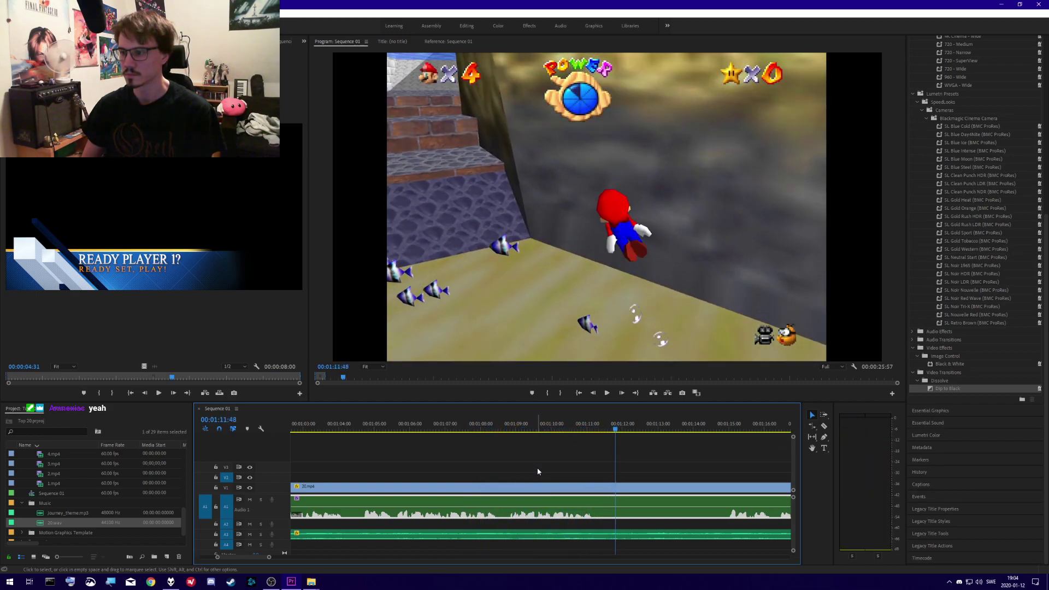
left_click(356, 424)
key("space")
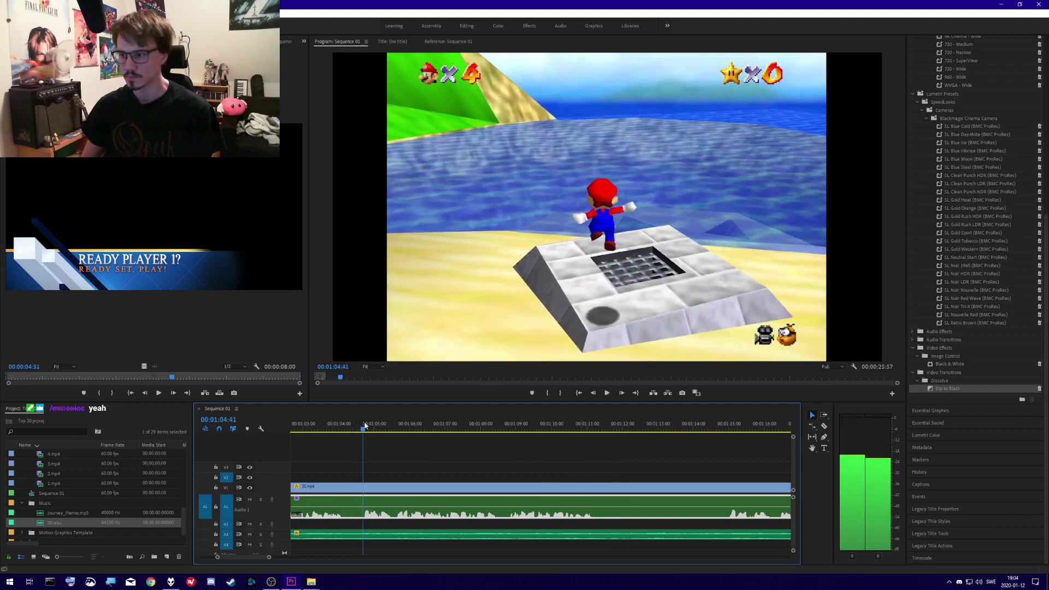
left_click_drag(391, 422, 435, 426)
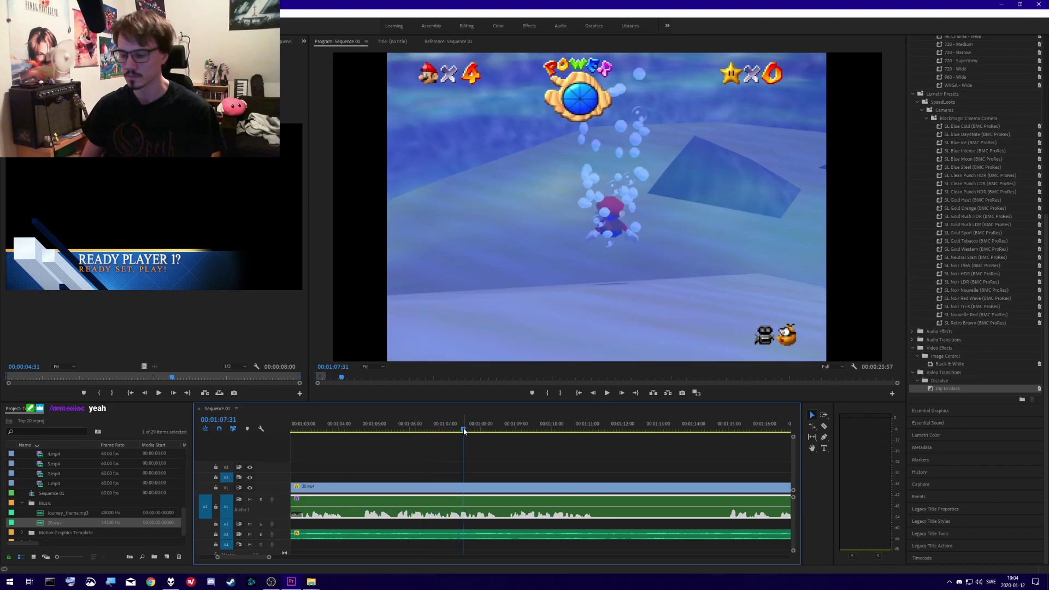
- Play to the end of the Super Mario 64 voice-over and split the video, voice-over and music at 00:01:12:17
left_click(582, 430)
key("space")
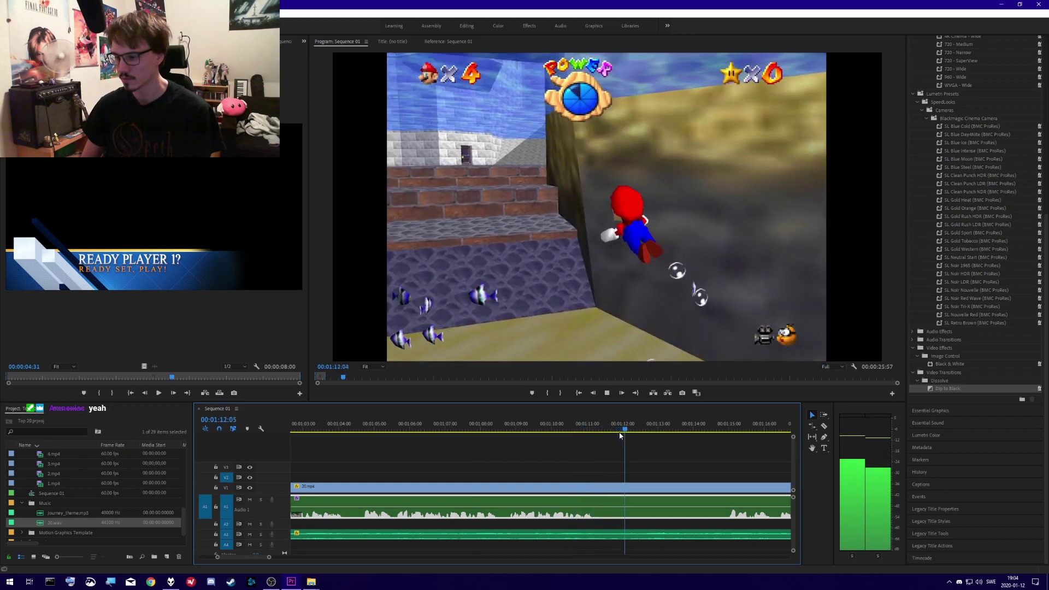
left_click(637, 431)
left_click_drag(636, 432, 633, 432)
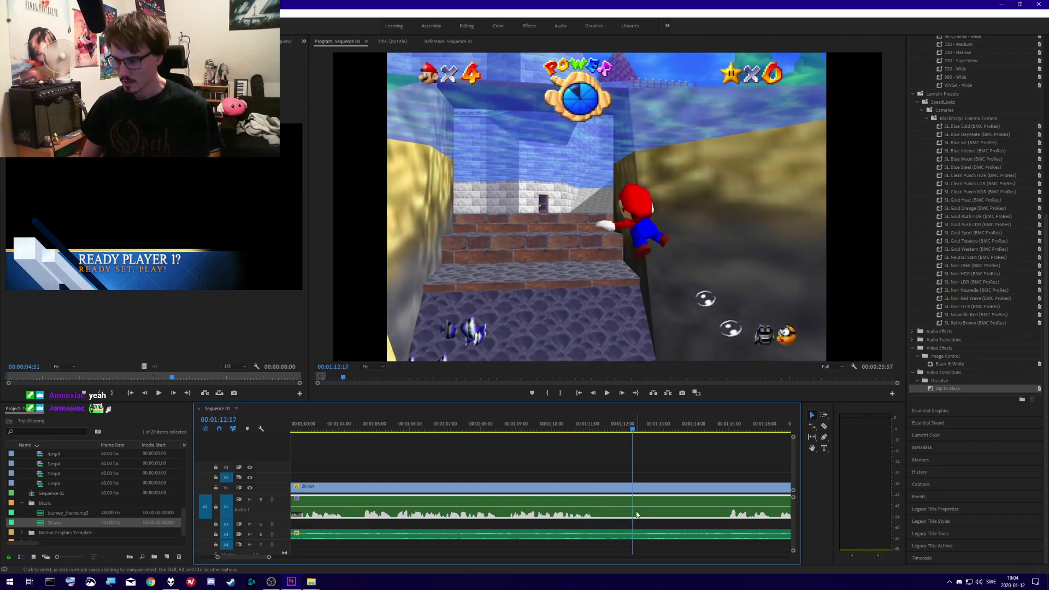
left_click(636, 509)
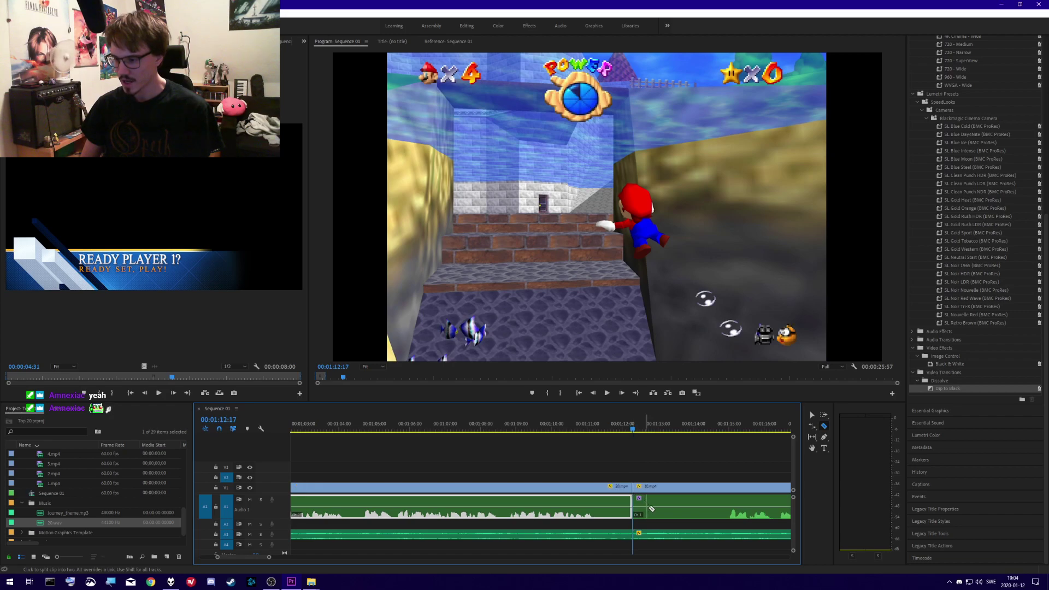
- Delete the music after the 00:01:12:17 cut and apply the default audio transition to the end of the remaining piece
left_click(660, 539)
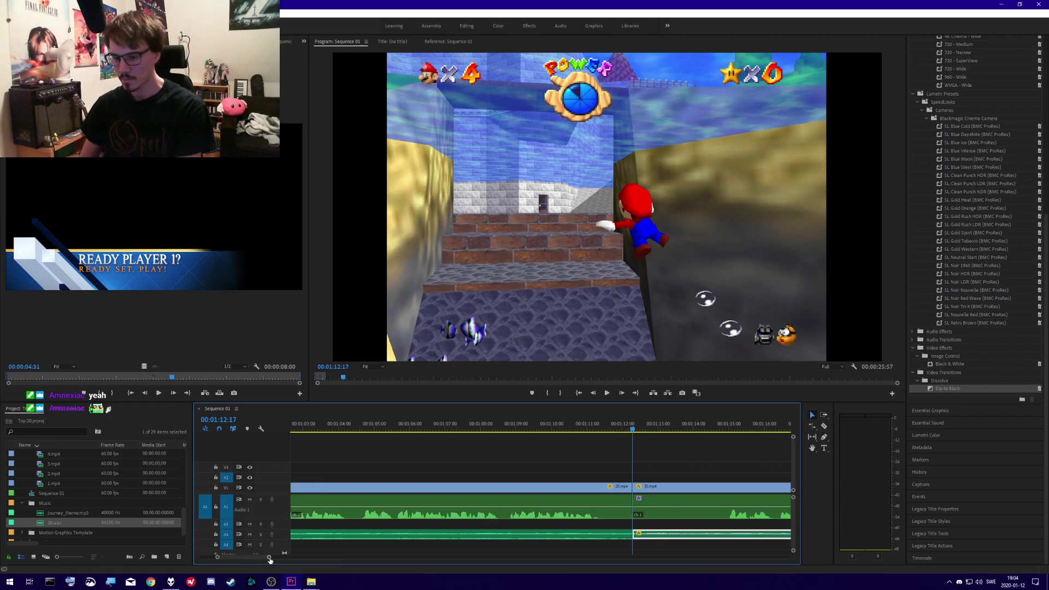
left_click_drag(269, 557, 273, 560)
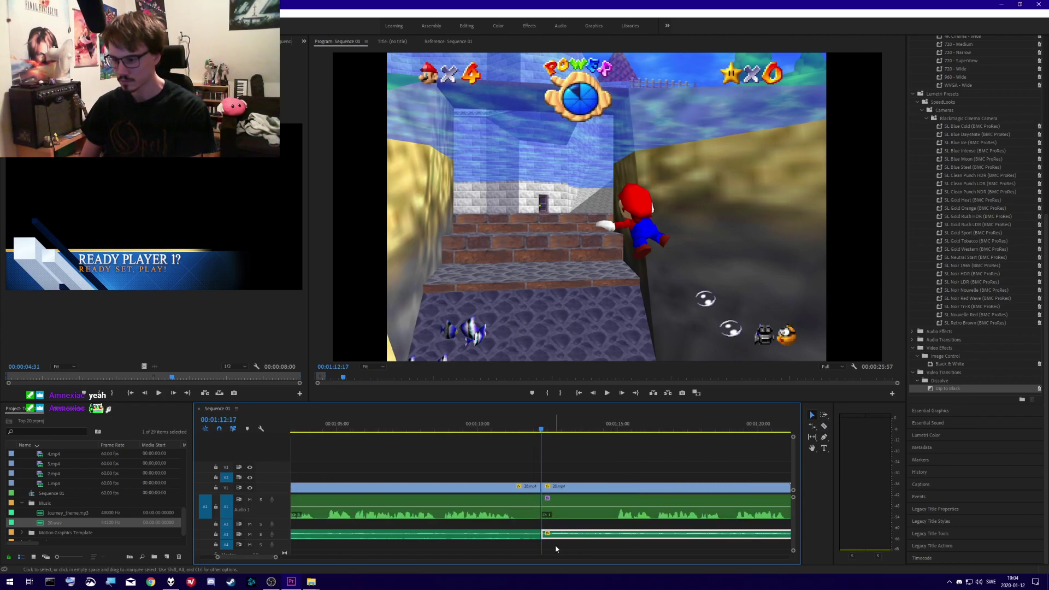
right_click(540, 535)
left_click(568, 523)
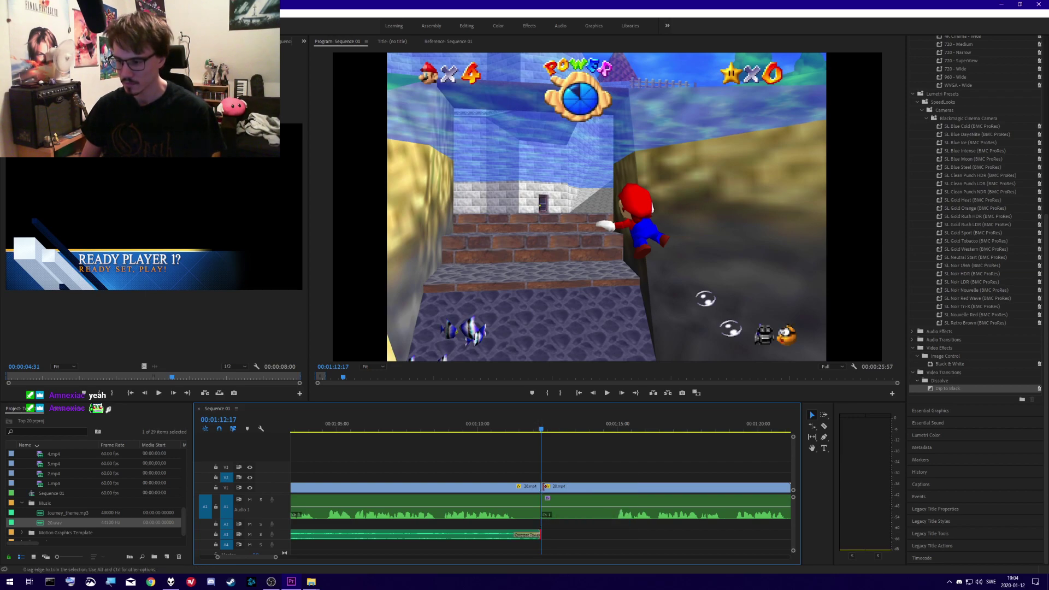
- Delete the 20.mp4 video after the cut and finish the remaining piece with the default transition, lengthened to match the music's
left_click(563, 491)
key("Delete")
right_click(540, 487)
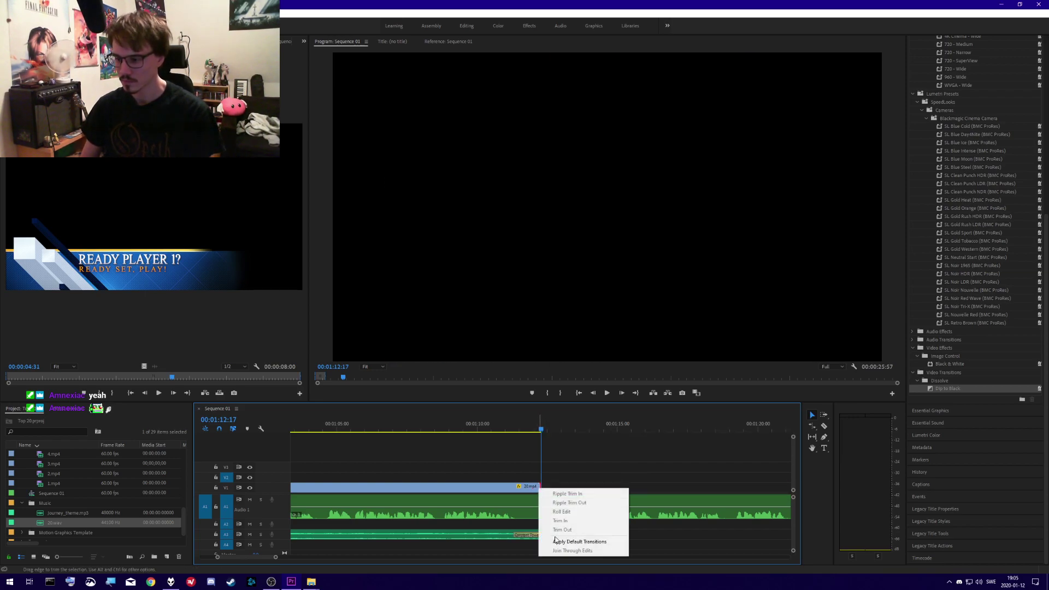
left_click(563, 534)
left_click_drag(534, 487, 512, 490)
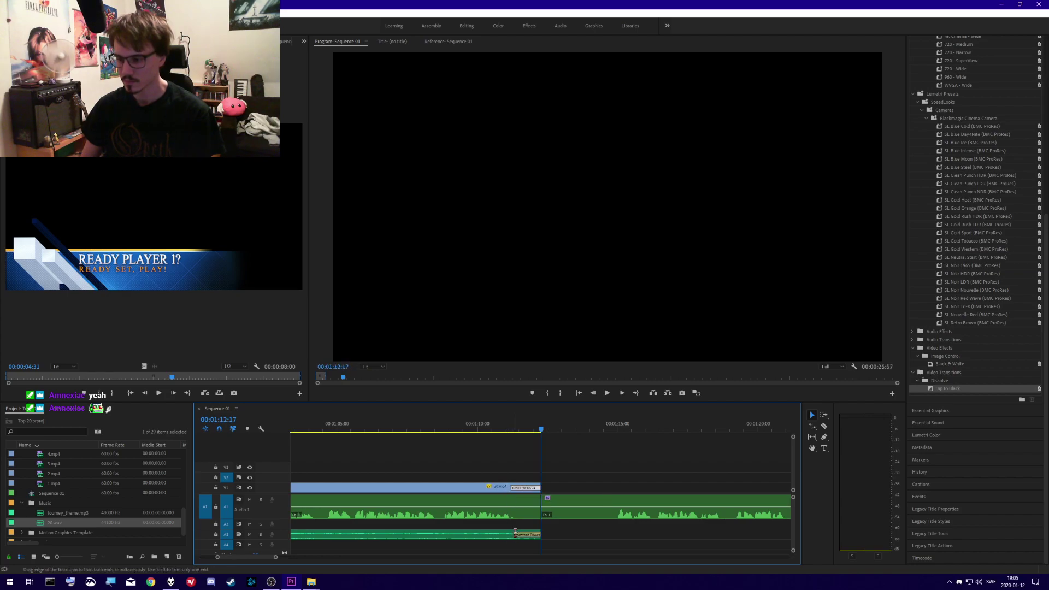
- Play back the end of the Super Mario 64 segment and save the project
key("shift+k")
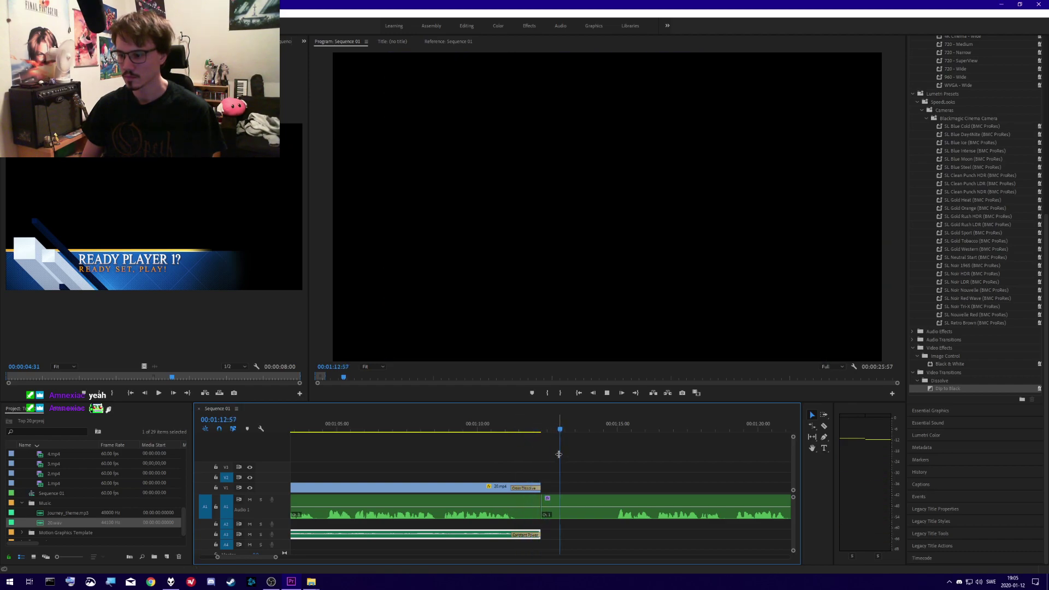
left_click(566, 503)
key("ctrl+s")
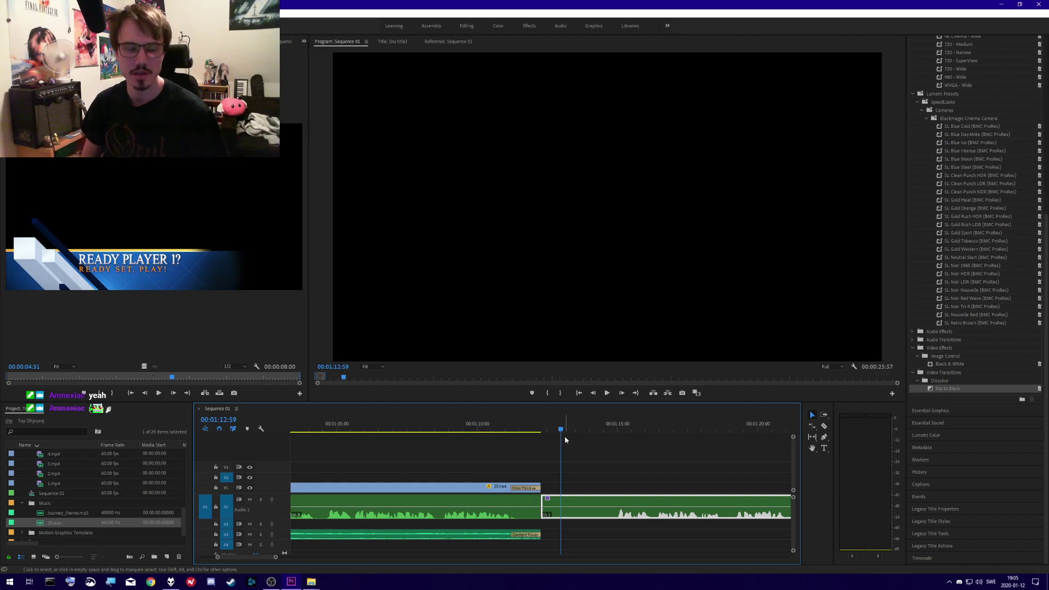
- Listen to the start of the next voice-over section and place the playhead at 00:01:13:30
left_click(545, 464)
scroll(519, 463, "down", 2)
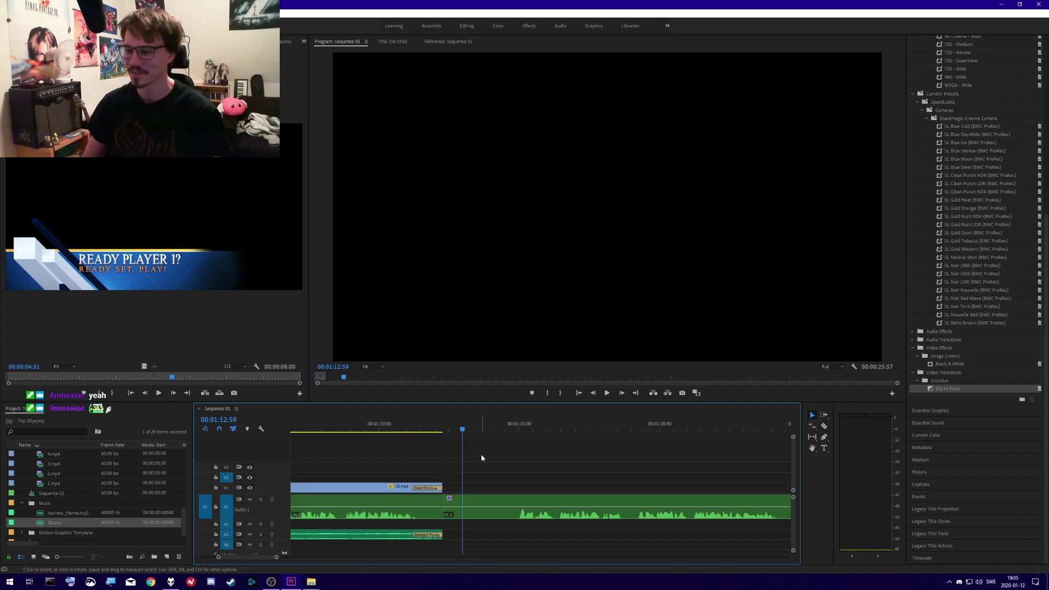
left_click_drag(465, 429, 502, 425)
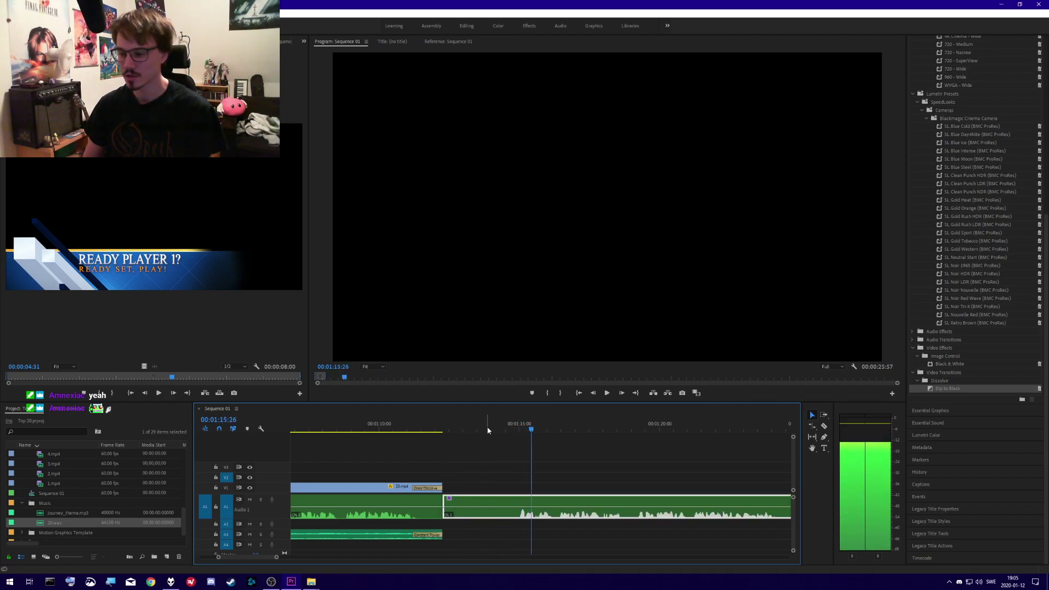
key("space")
left_click(312, 581)
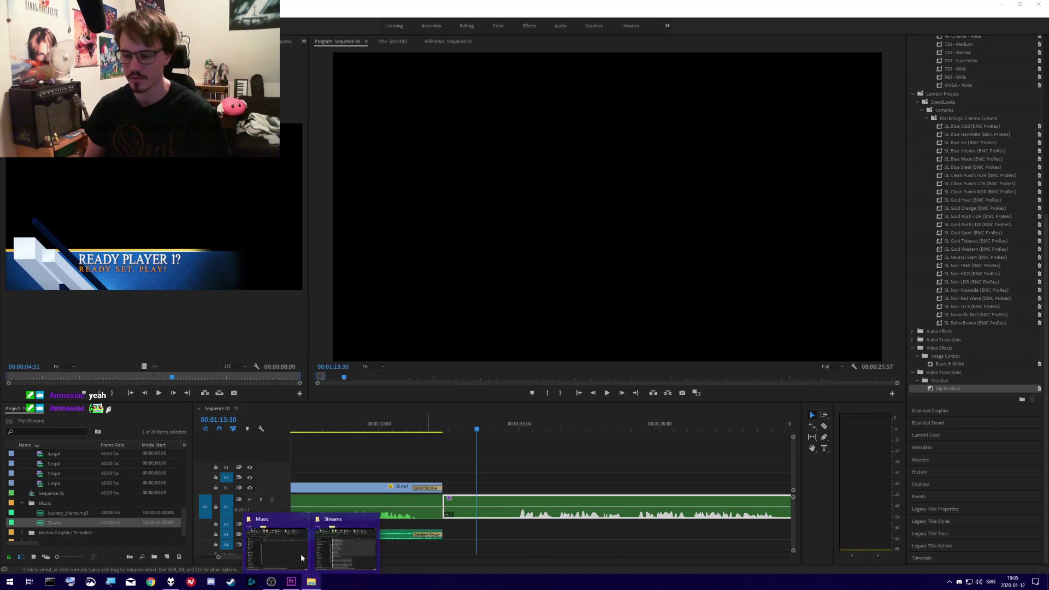
left_click(496, 536)
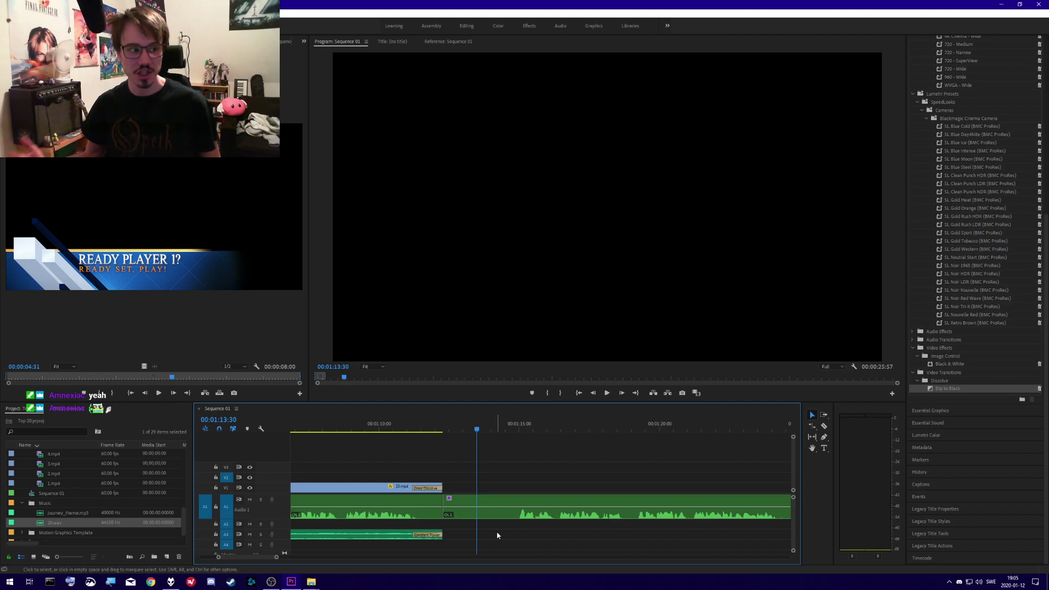
- Collapse the Music bin and open 19.mp4 from the Video bin in the Source monitor
scroll(117, 490, "up", 2)
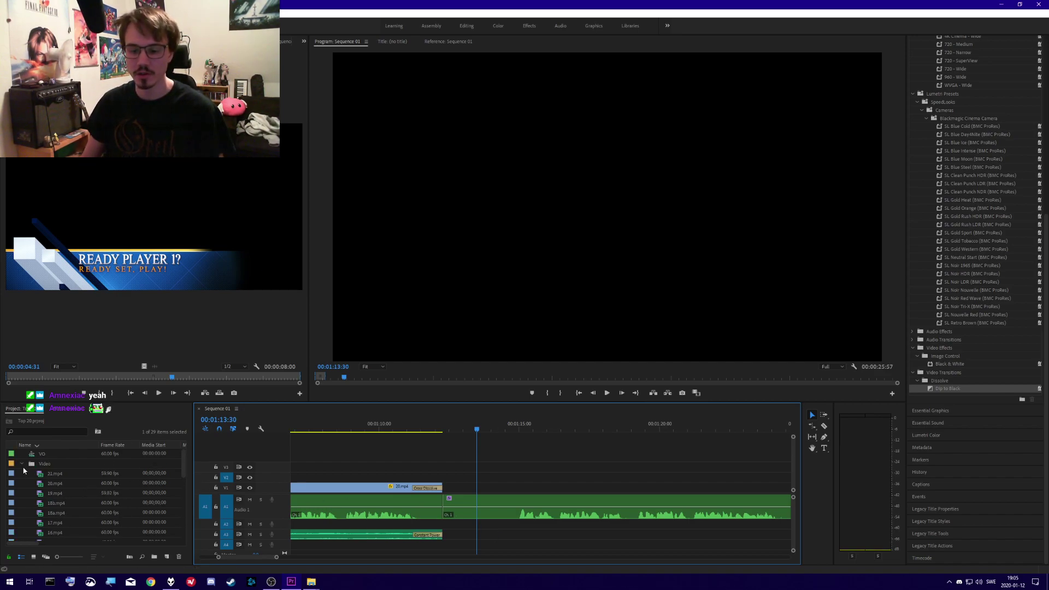
left_click(22, 465)
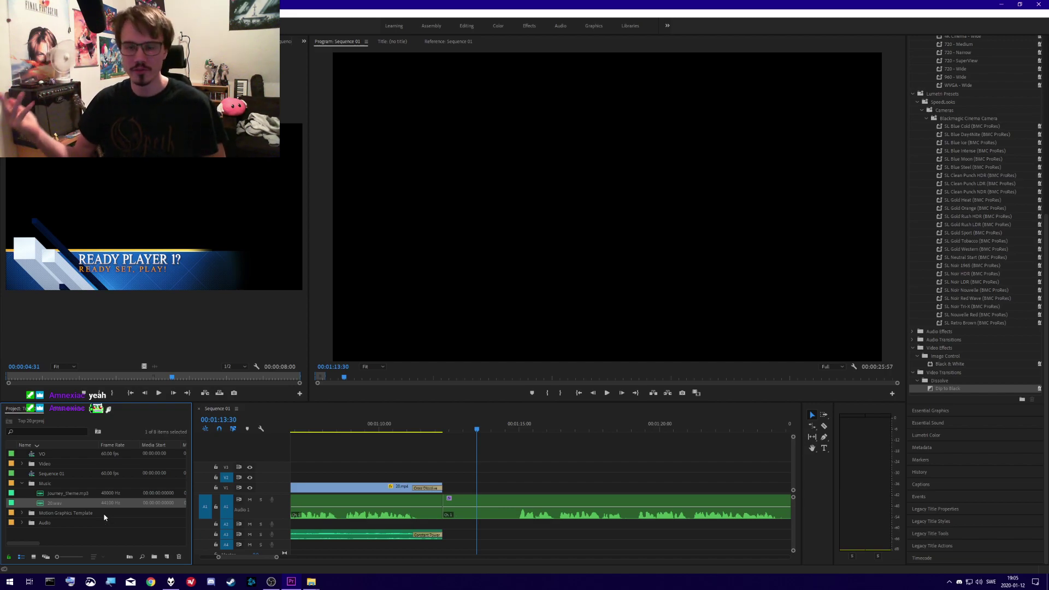
left_click(61, 533)
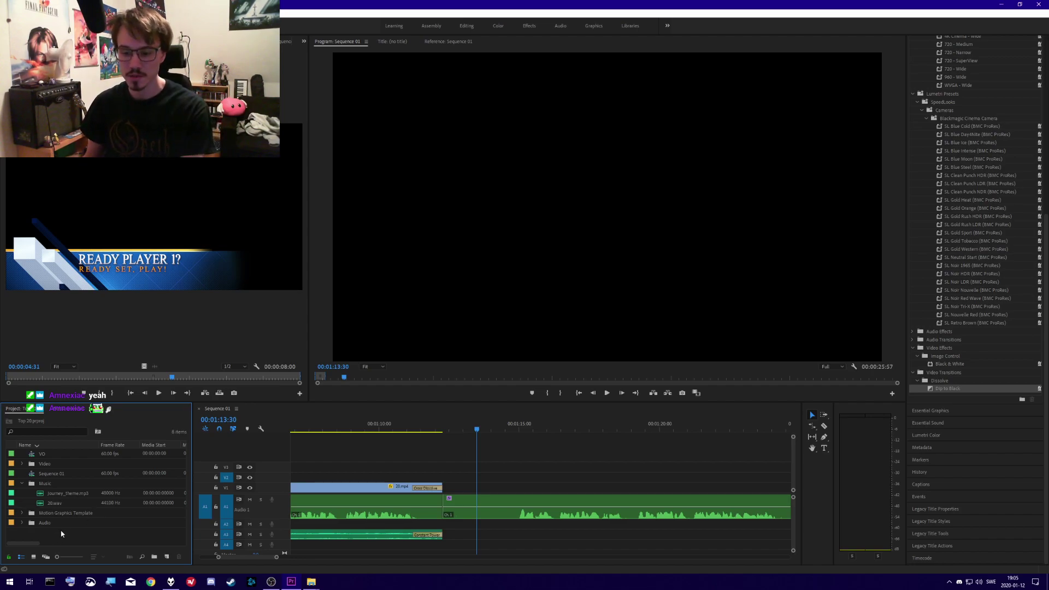
left_click(21, 484)
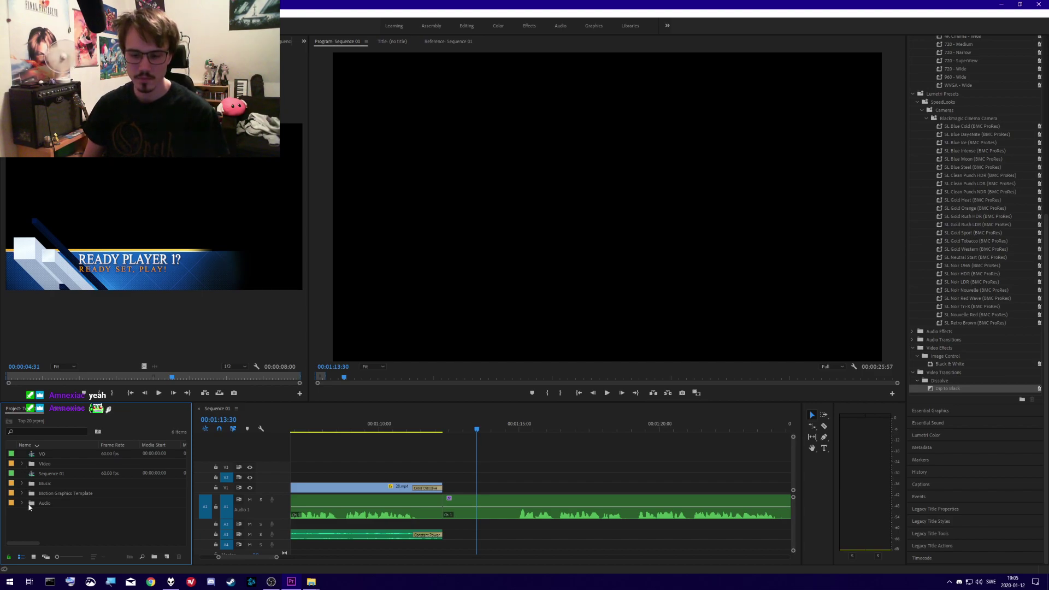
left_click(23, 464)
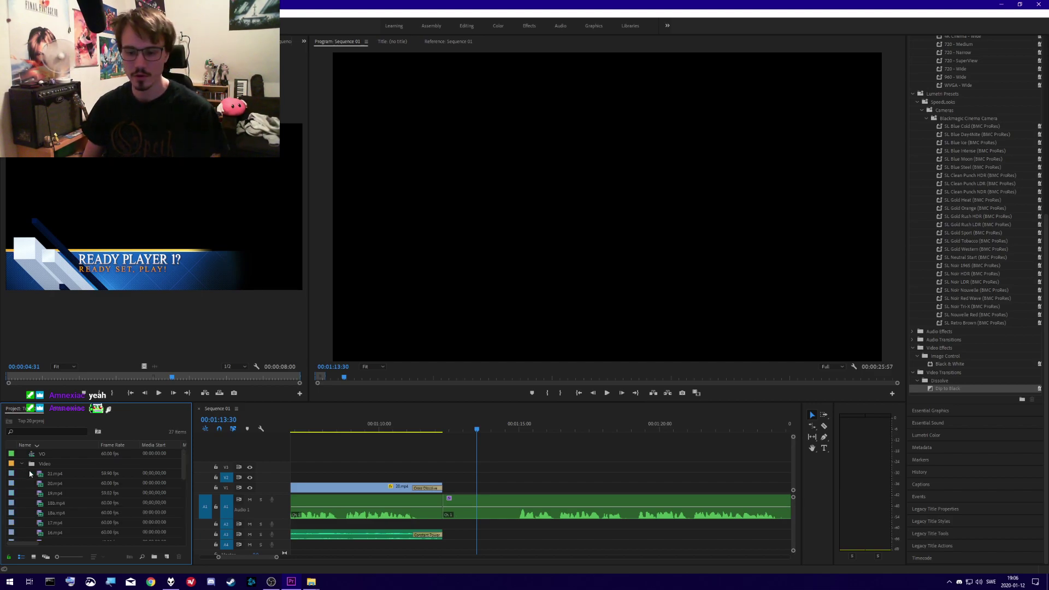
double_click(40, 498)
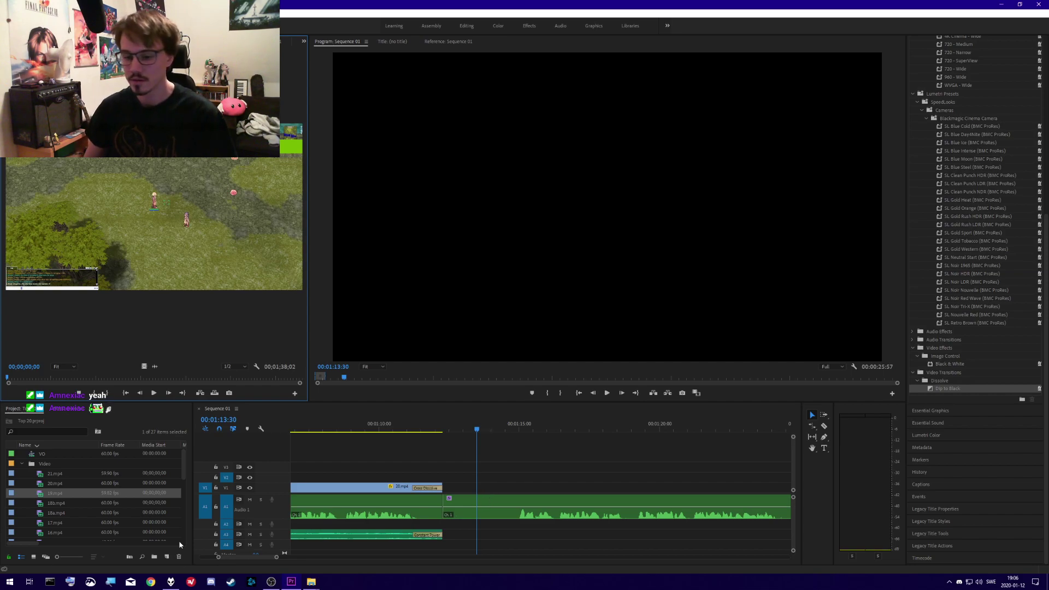
- Place 19.mp4 in the sequence at 00:01:13:30, with its video on V1 and its linked audio on A2
left_click_drag(47, 501, 511, 480)
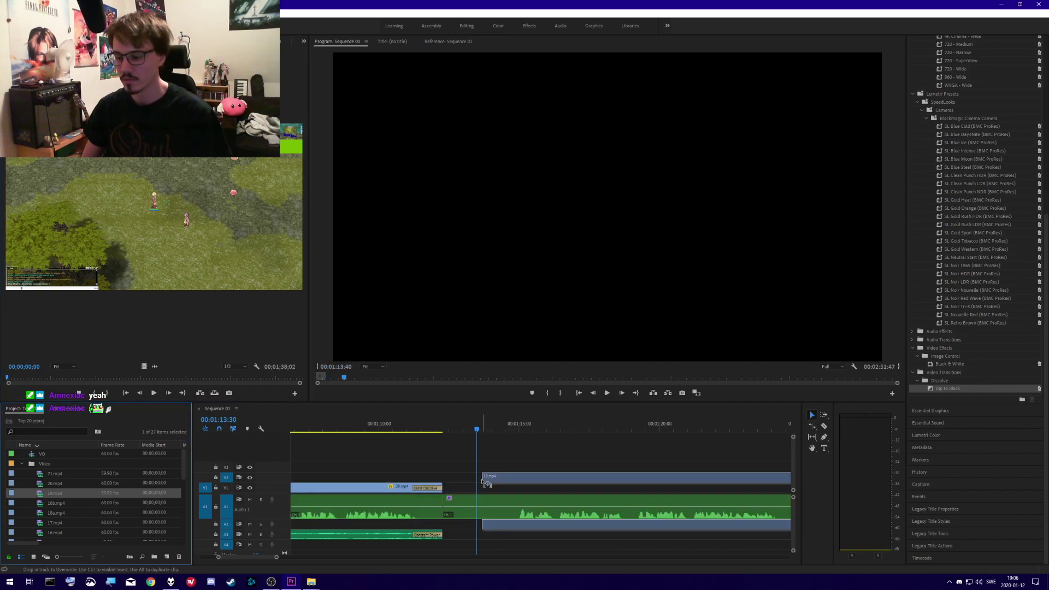
right_click(511, 480)
left_click(530, 209)
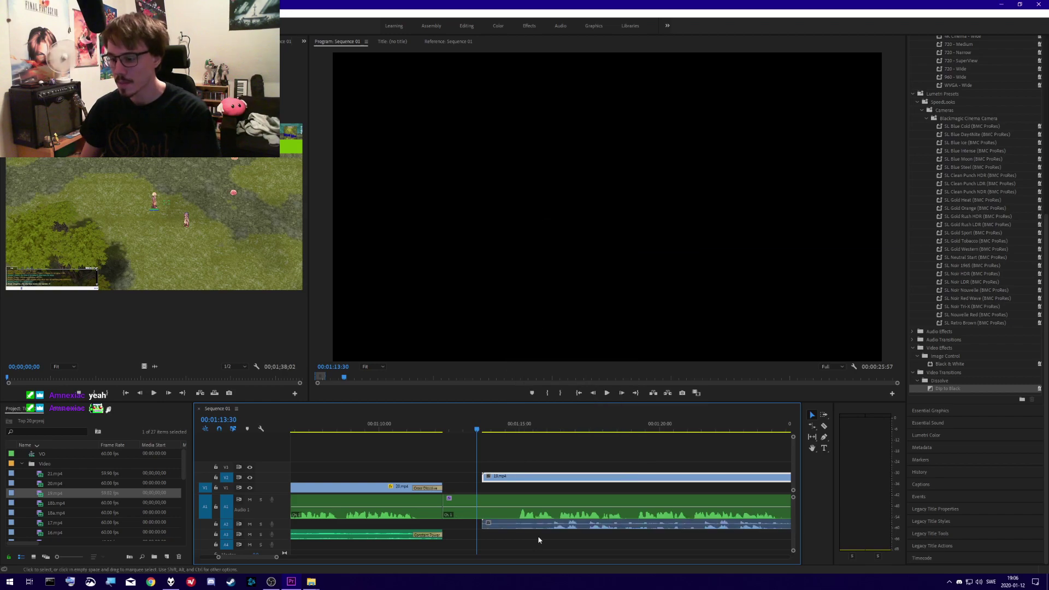
left_click(534, 528)
key("Delete")
mouse_move(518, 482)
left_mouse_down()
mouse_move(488, 483)
mouse_move(511, 492)
left_mouse_up()
key("ctrl+z")
key("ctrl+z")
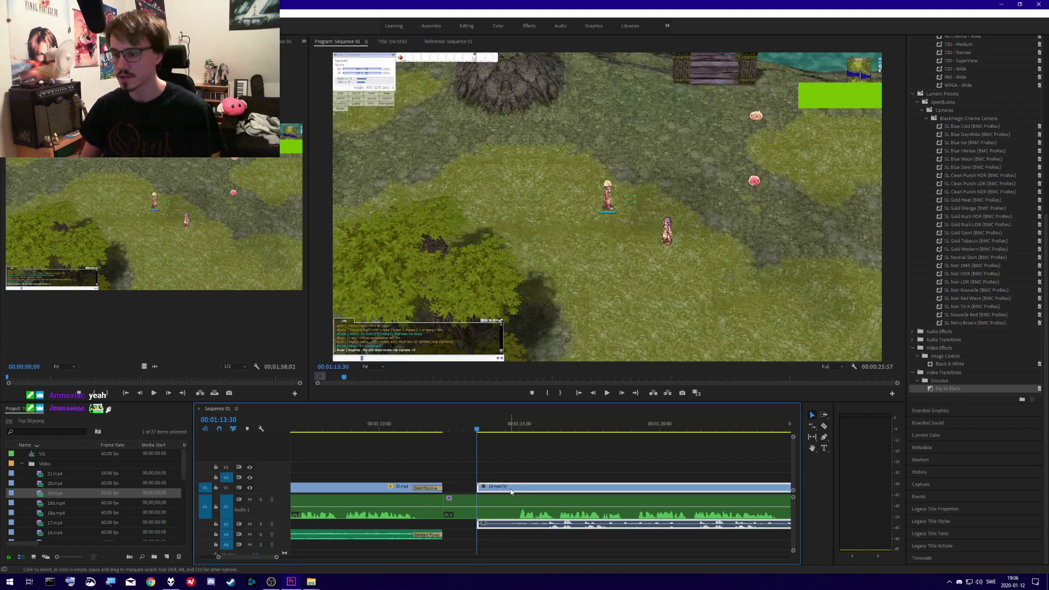
- Lower the audio gain of the 19.mp4 clip by normalizing its max peak
scroll(497, 483, "down", 3)
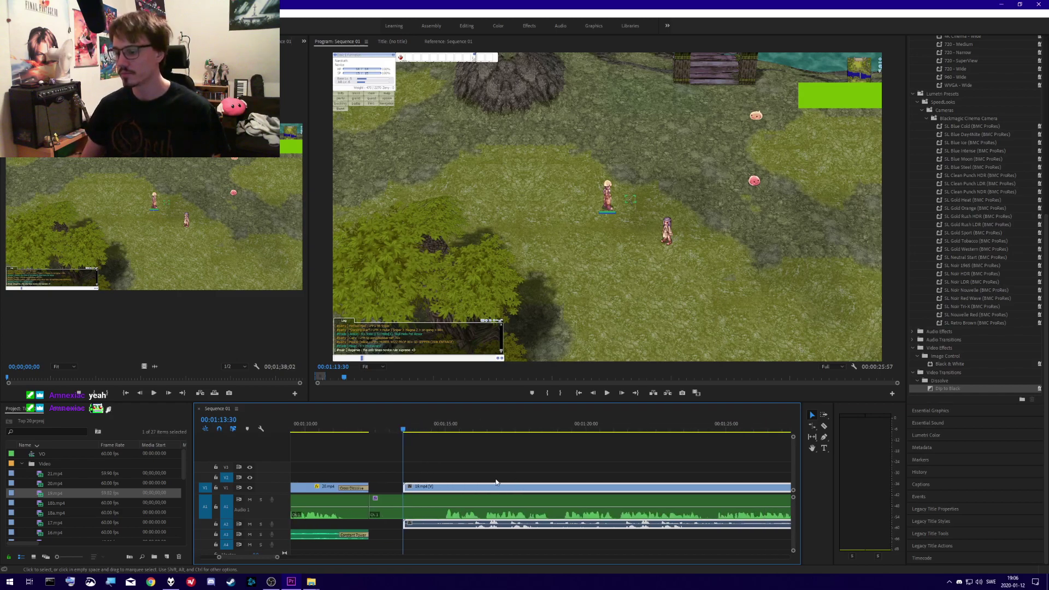
scroll(304, 559, "down", 5)
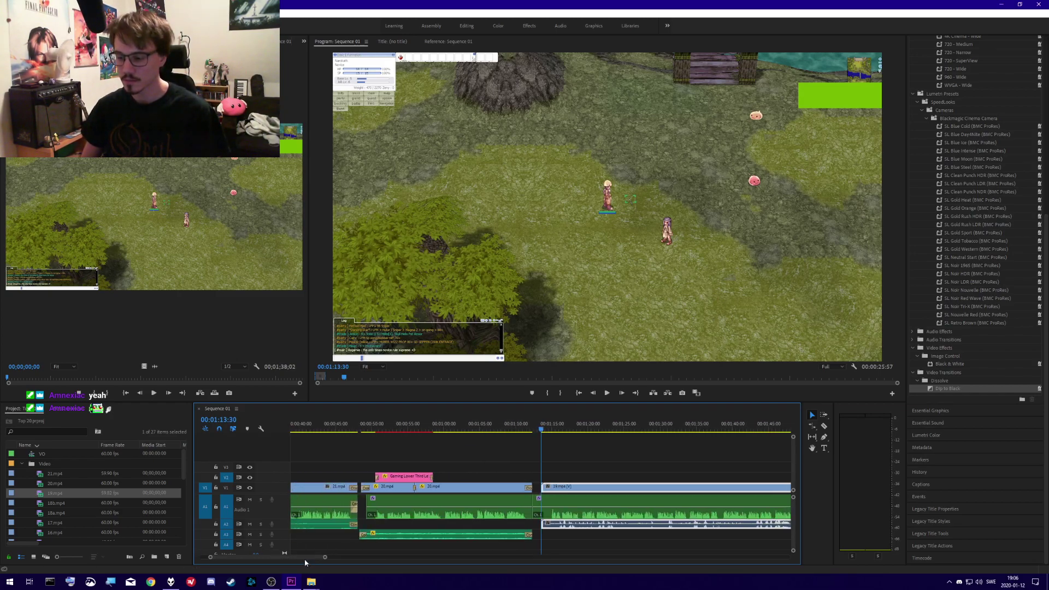
scroll(304, 559, "up", 5)
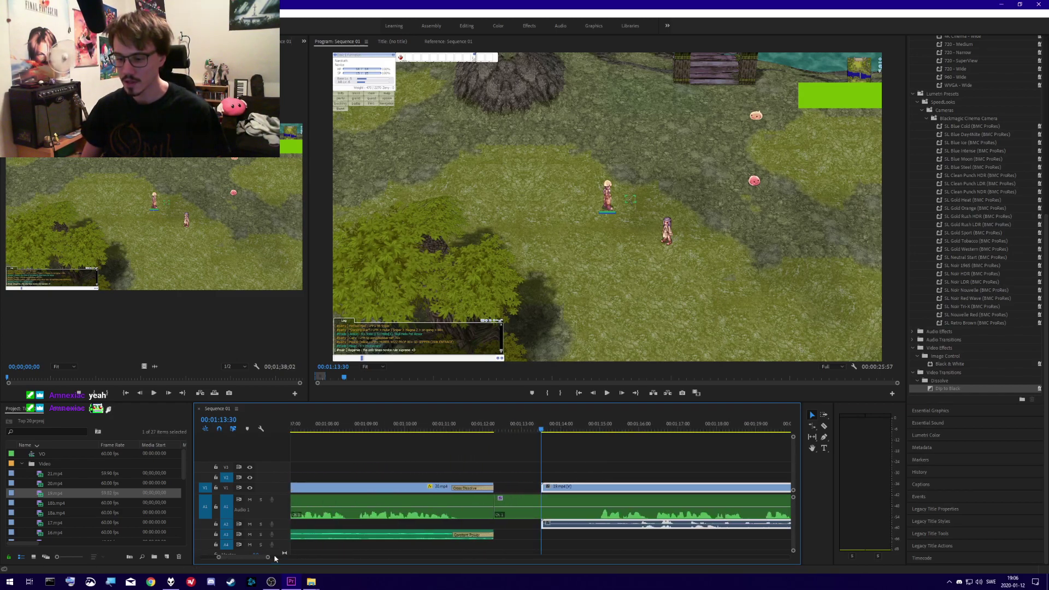
scroll(261, 559, "down", 5)
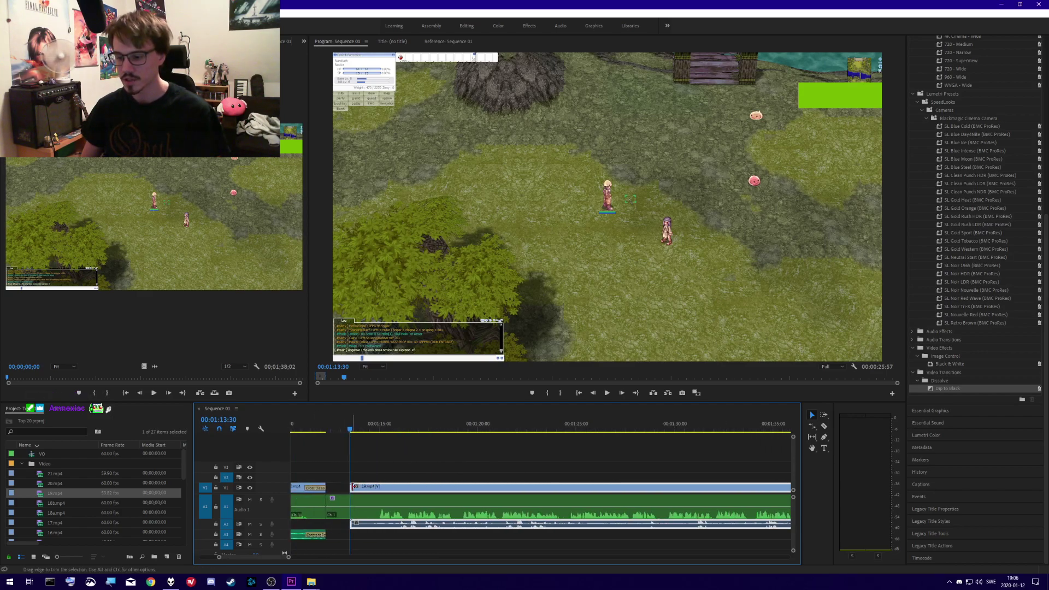
right_click(423, 527)
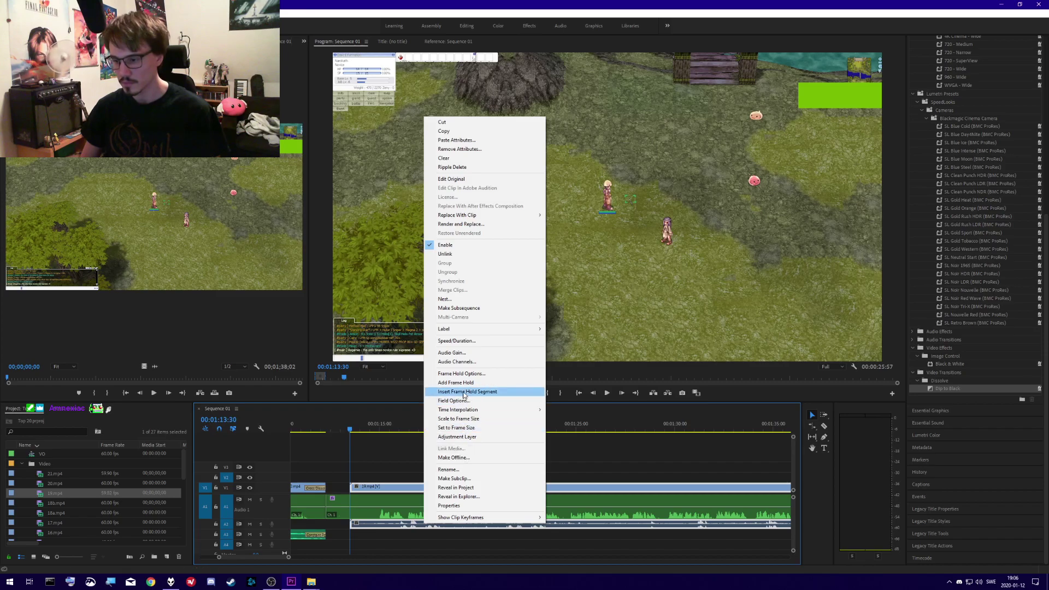
left_click(452, 353)
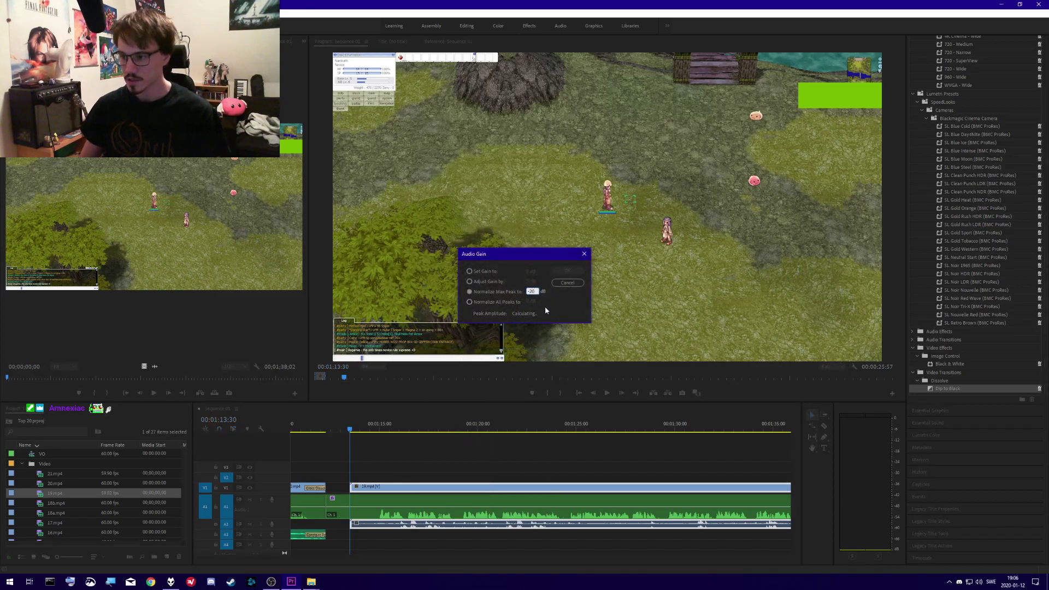
left_click(563, 271)
- Switch to the music player and search the library for "ragnarok" to locate the RAGNAROK Online Complete Soundtrack
left_click(171, 582)
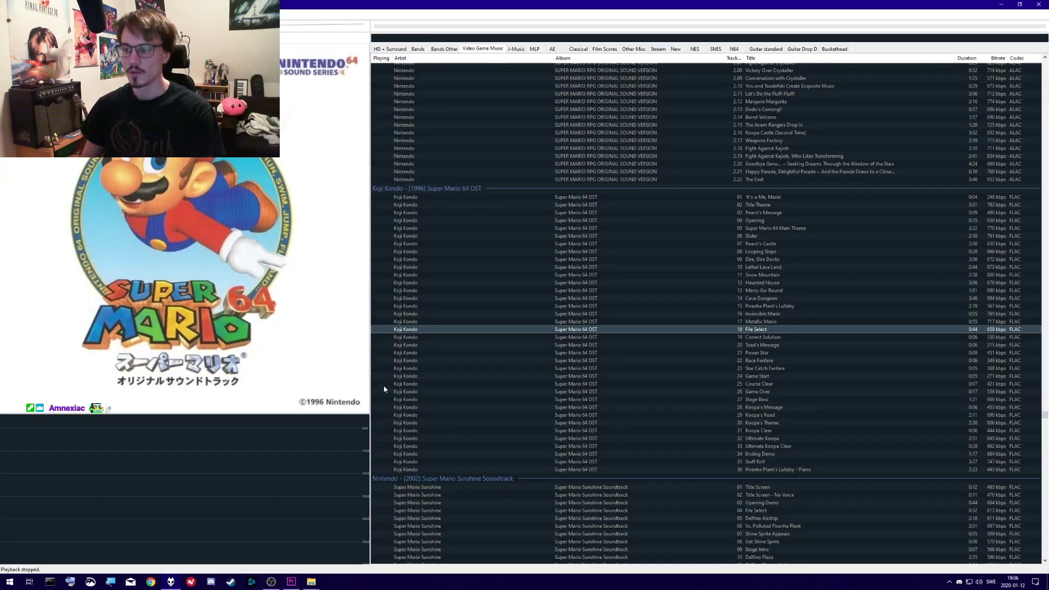
left_click(504, 206)
key("ctrl+f")
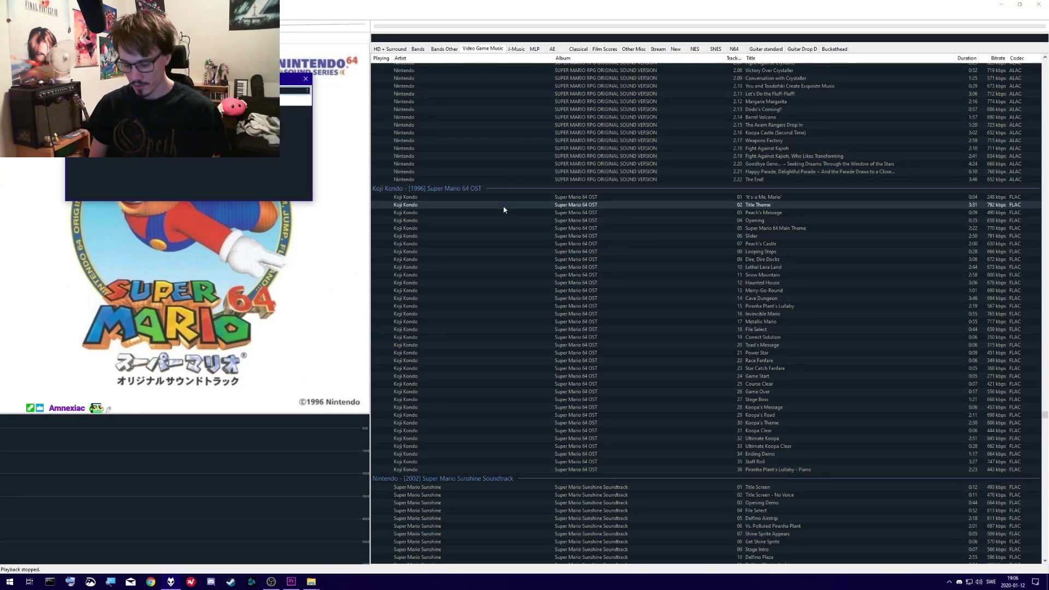
type("cragnarok")
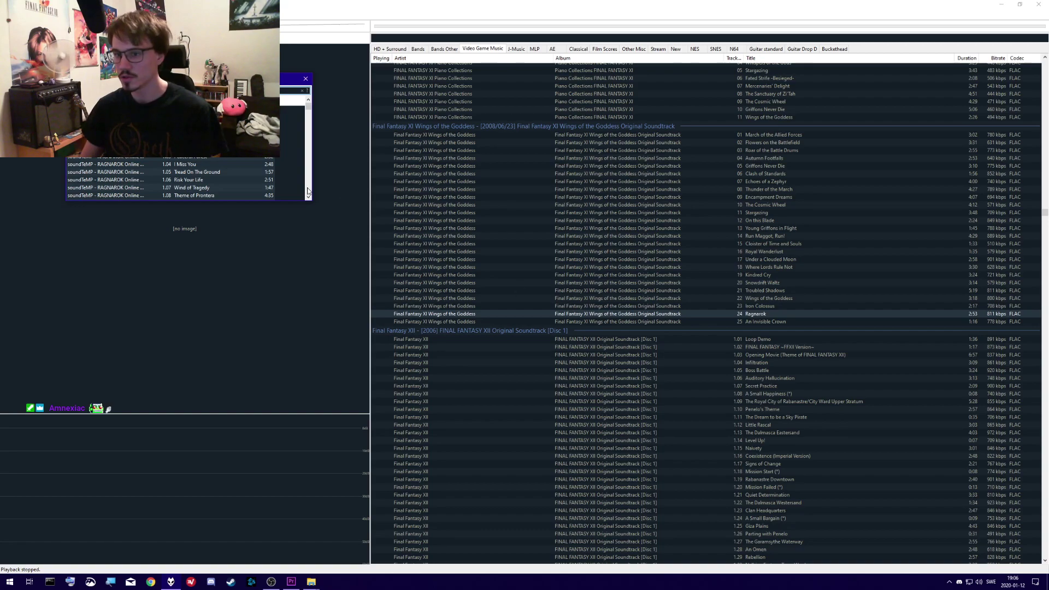
scroll(308, 191, "down", 2)
left_click(189, 141)
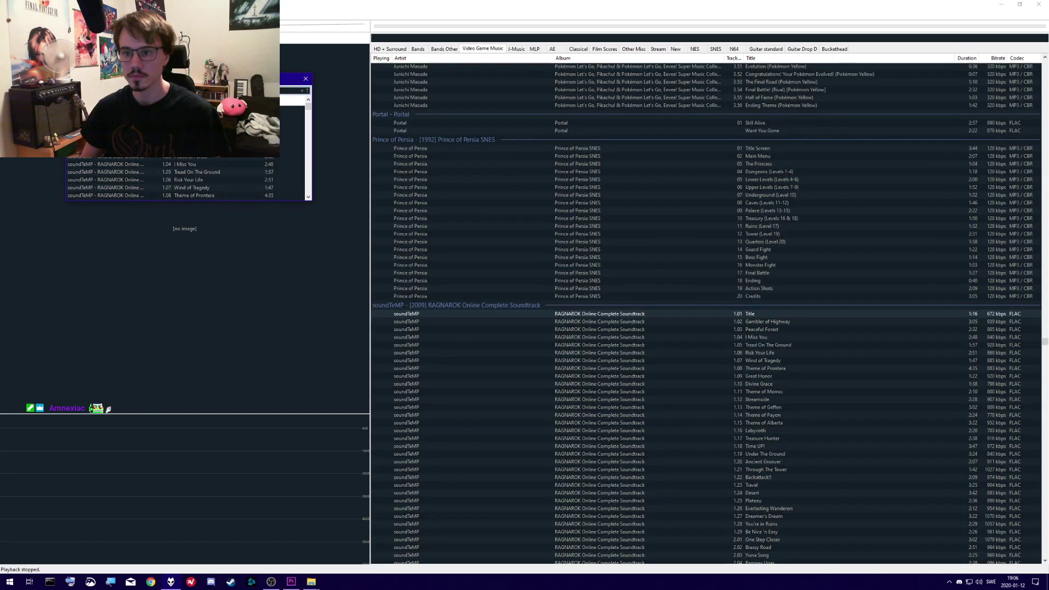
left_click(305, 78)
- Look through the RAGNAROK Online Complete Soundtrack and play track 2.09, Theme of Al de Baran
scroll(605, 253, "down", 4)
scroll(605, 253, "down", 4)
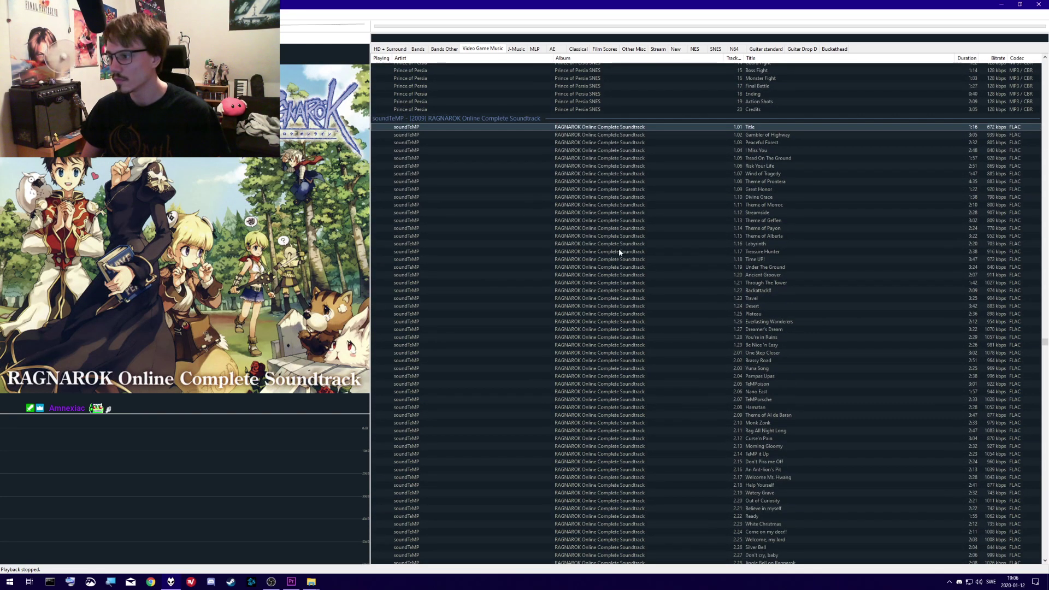
scroll(730, 248, "down", 2)
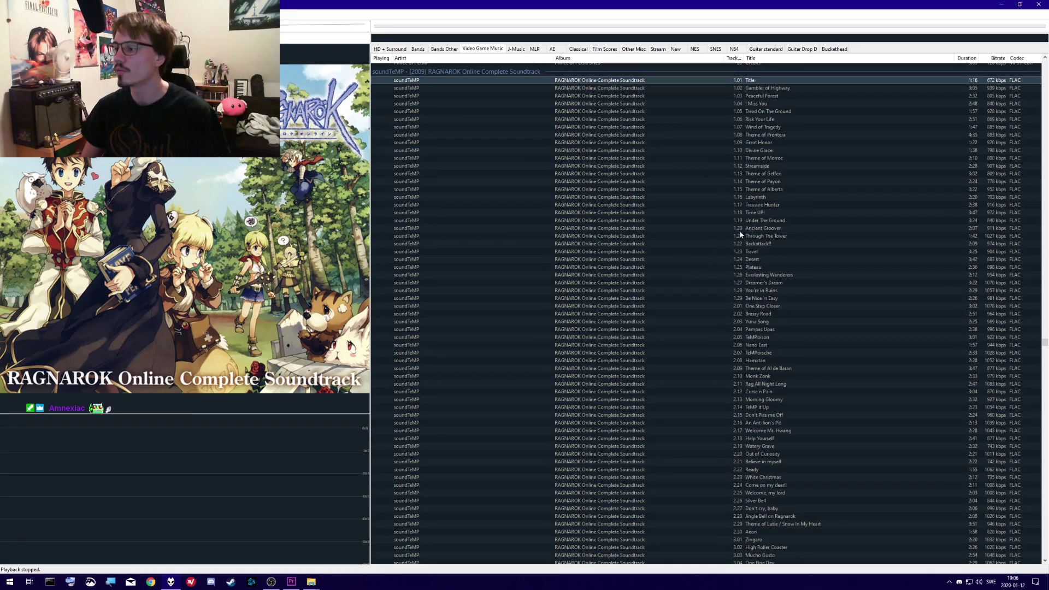
left_click(757, 167)
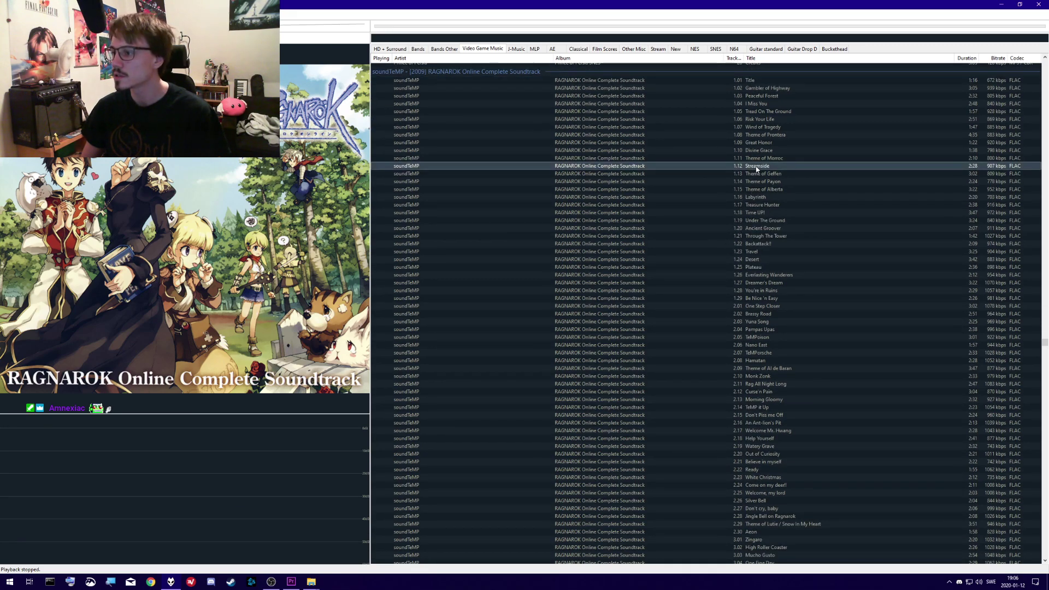
scroll(720, 215, "down", 5)
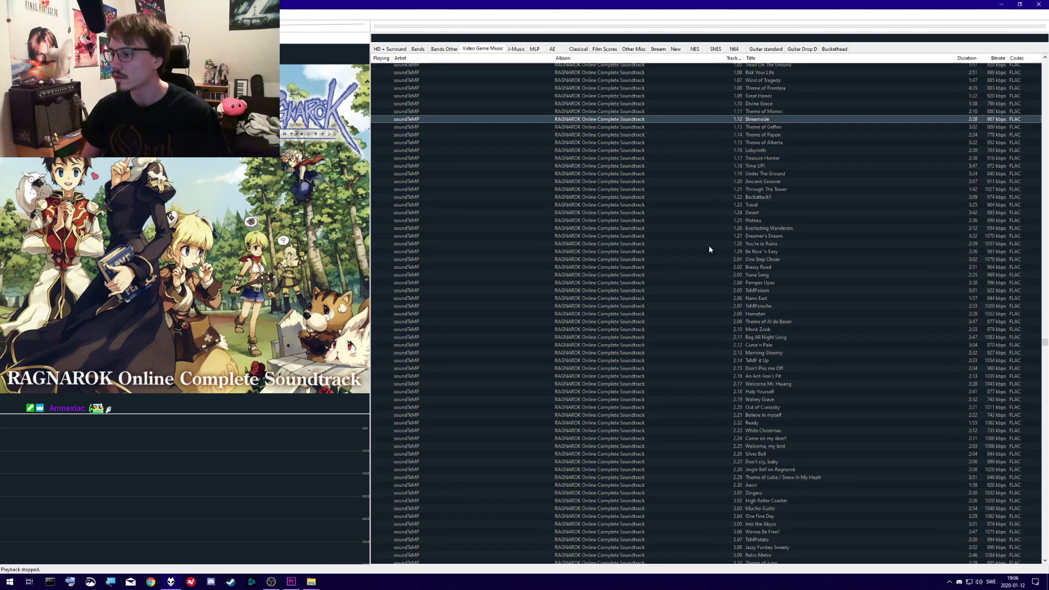
left_click(753, 254)
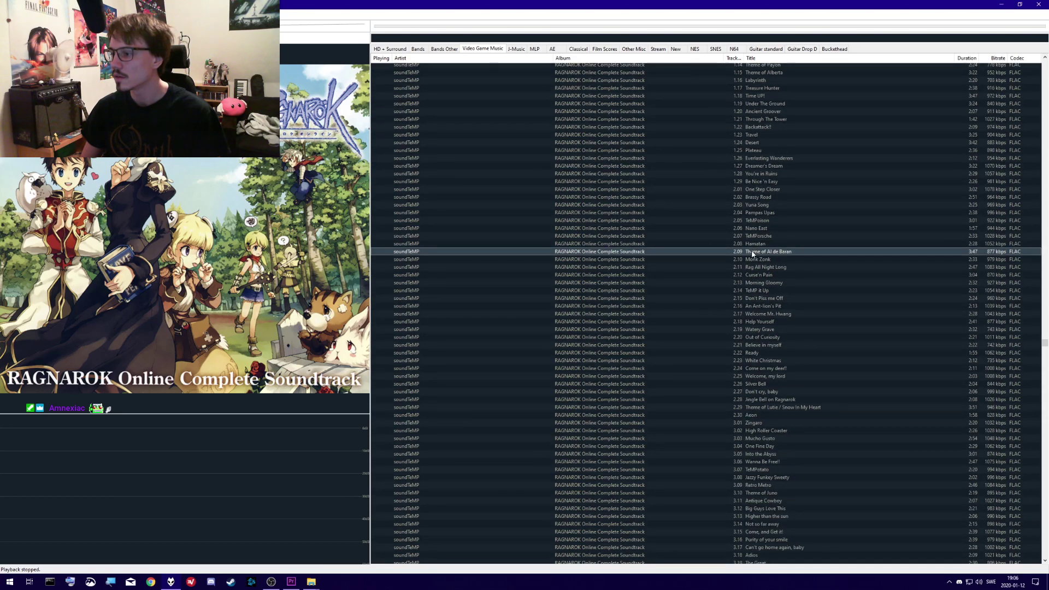
double_click(672, 254)
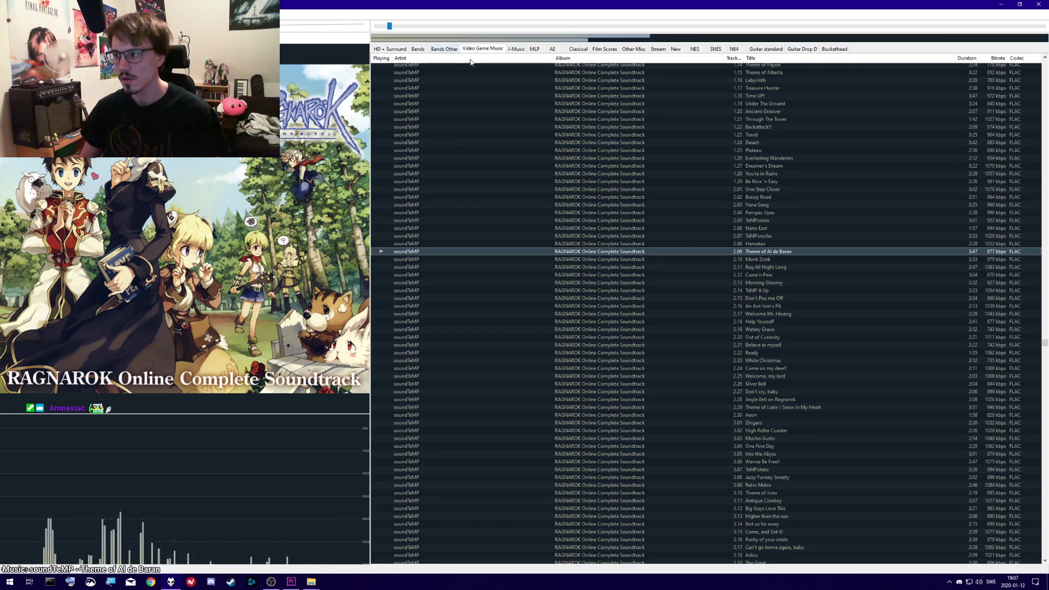
- Review the remaining tracks of the soundtrack and skip ahead in Theme of Al de Baran to audition it
scroll(693, 261, "down", 1)
scroll(693, 261, "down", 10)
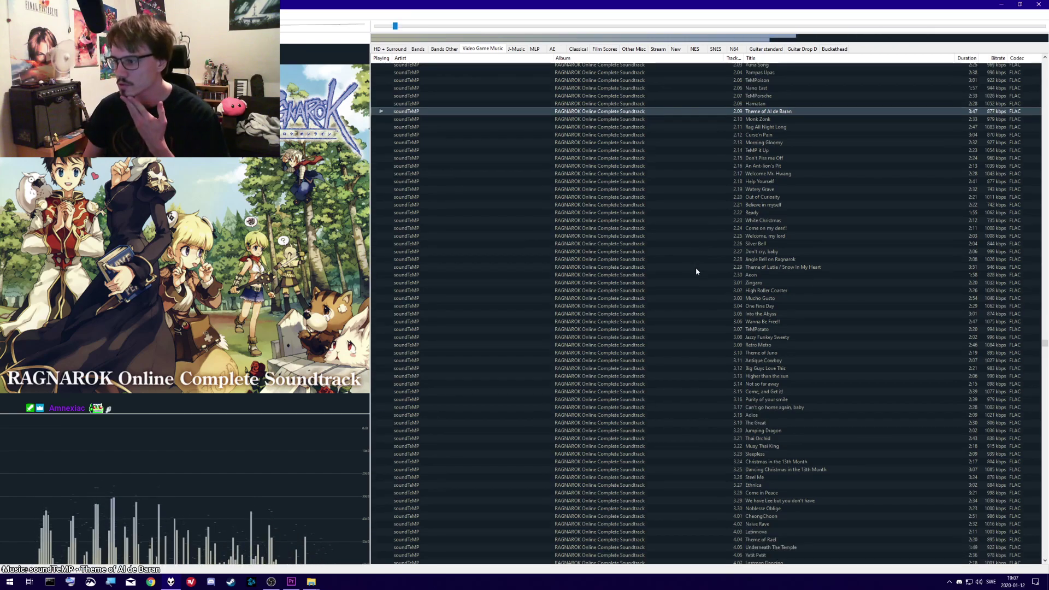
scroll(720, 284, "down", 5)
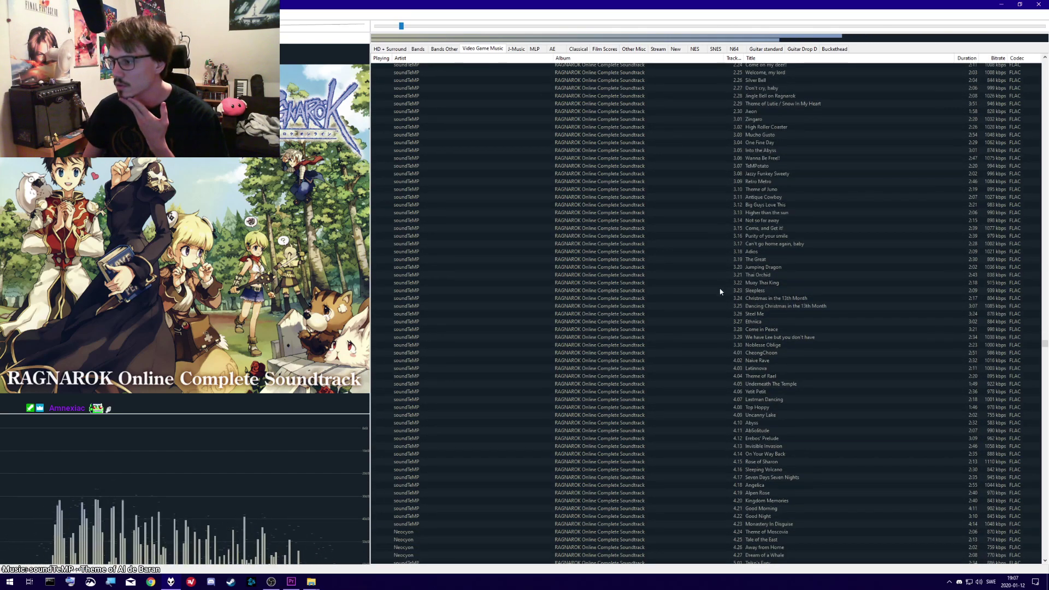
scroll(721, 292, "down", 6)
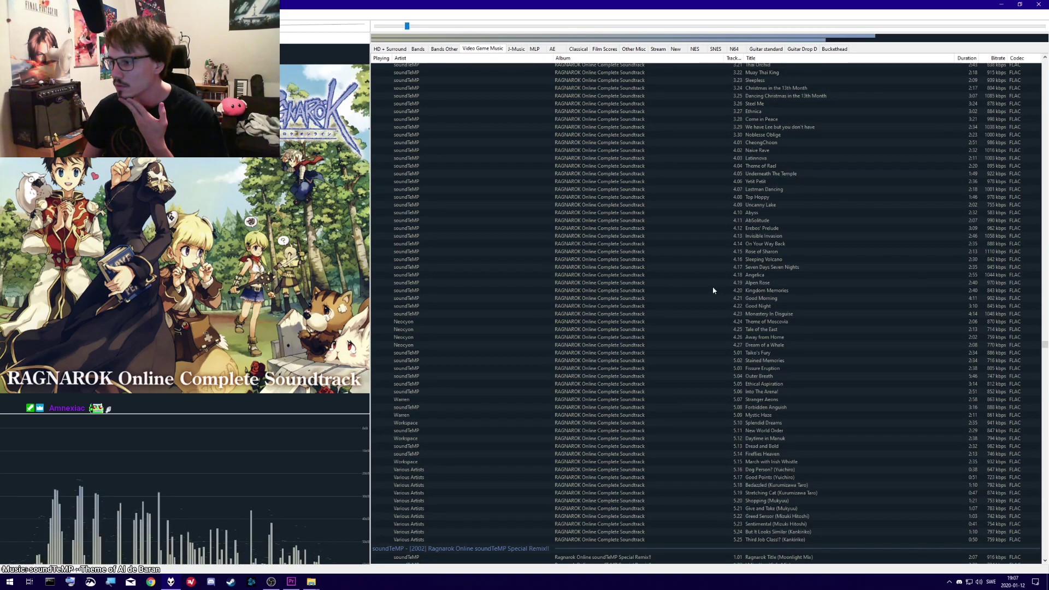
scroll(712, 286, "up", 5)
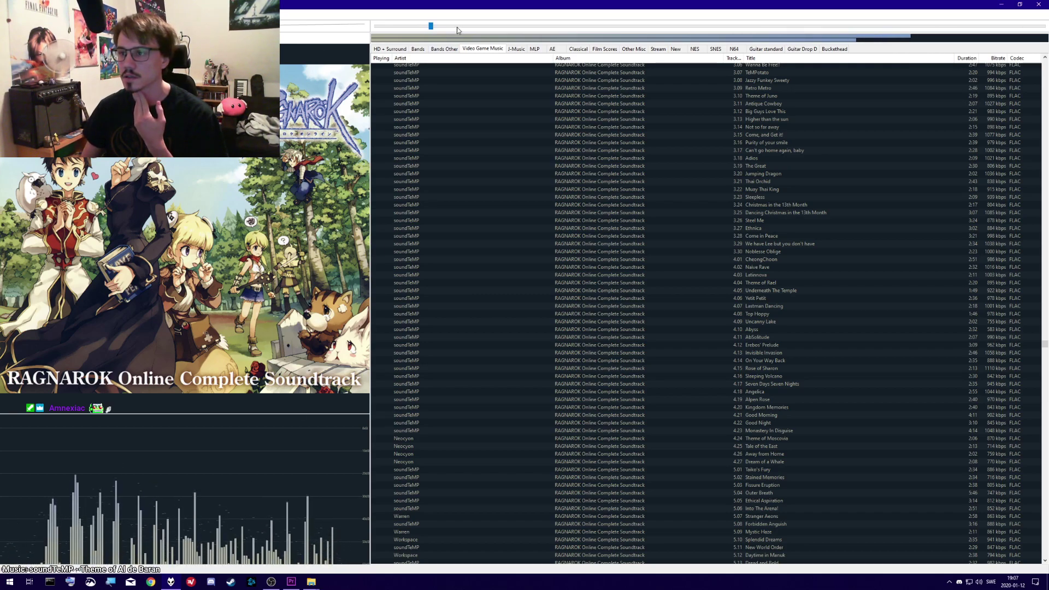
left_click_drag(473, 29, 529, 30)
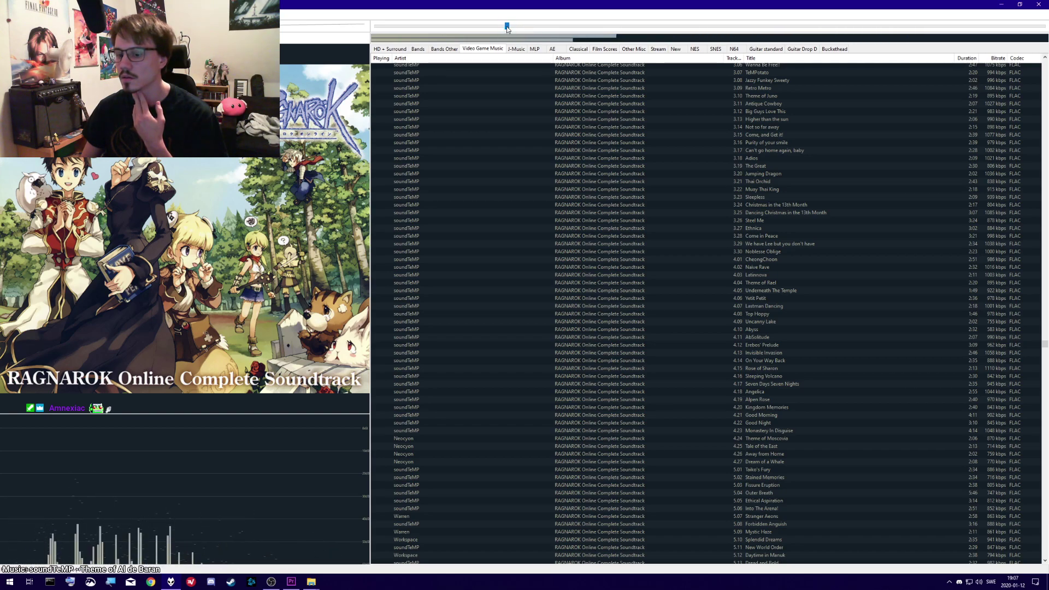
mouse_move(283, 24)
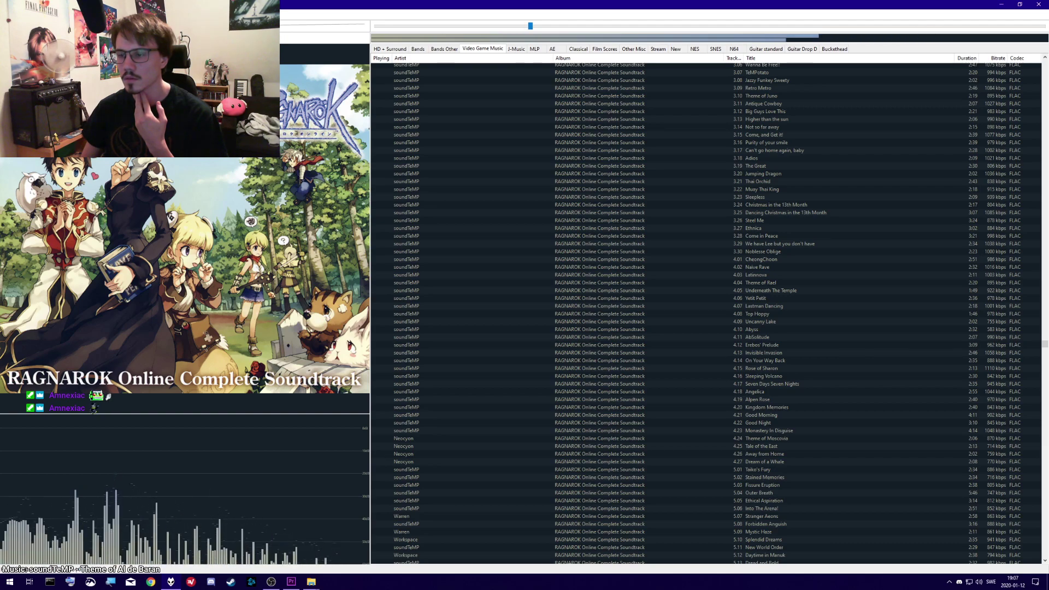
- Look back through the first discs of the soundtrack and play track 2.03, Yuna Song
scroll(656, 289, "up", 12)
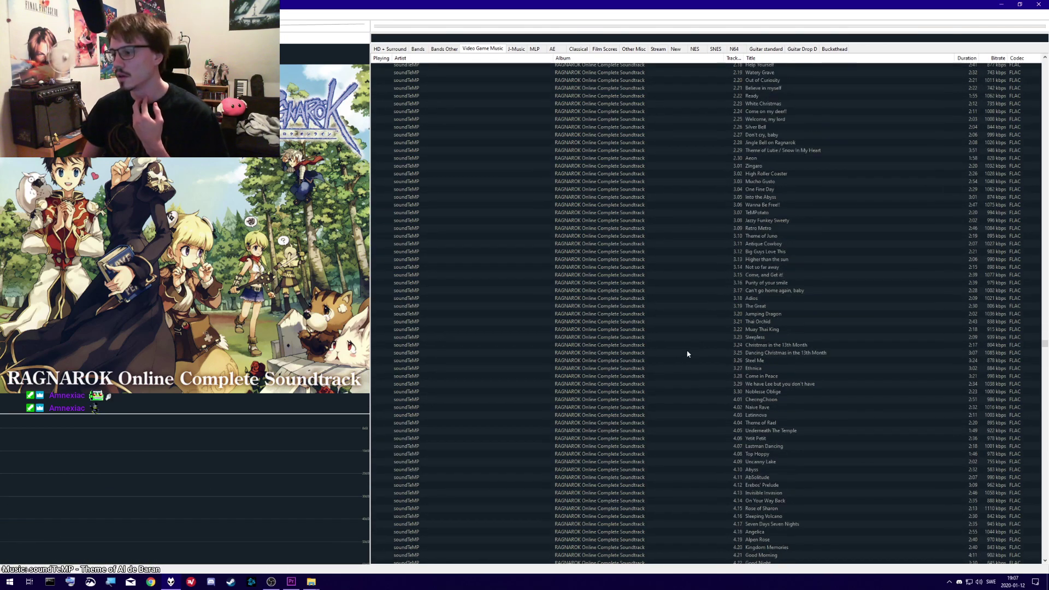
scroll(675, 311, "up", 7)
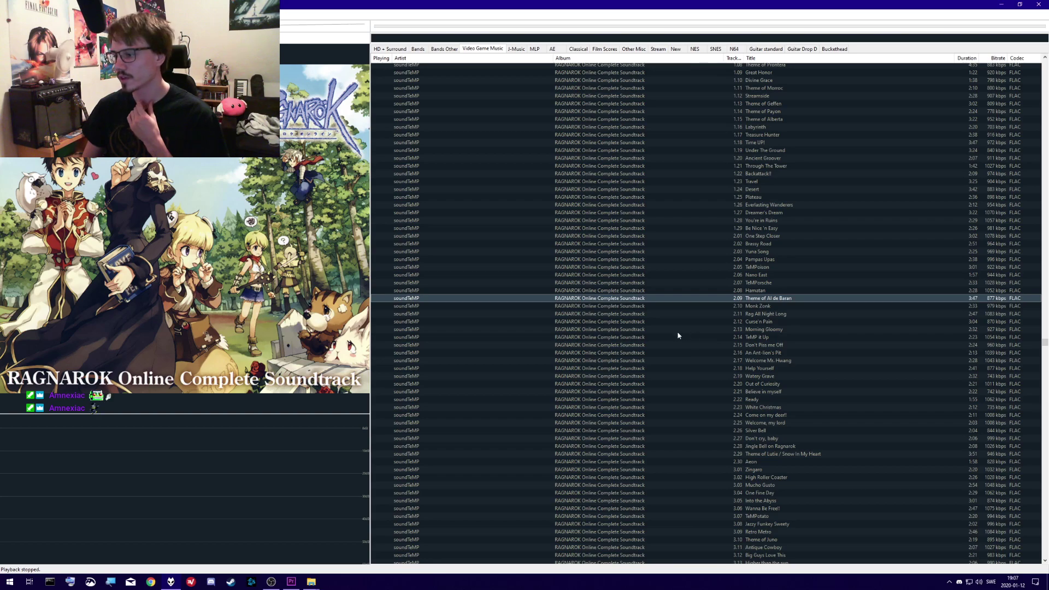
scroll(678, 335, "up", 5)
left_click(741, 338)
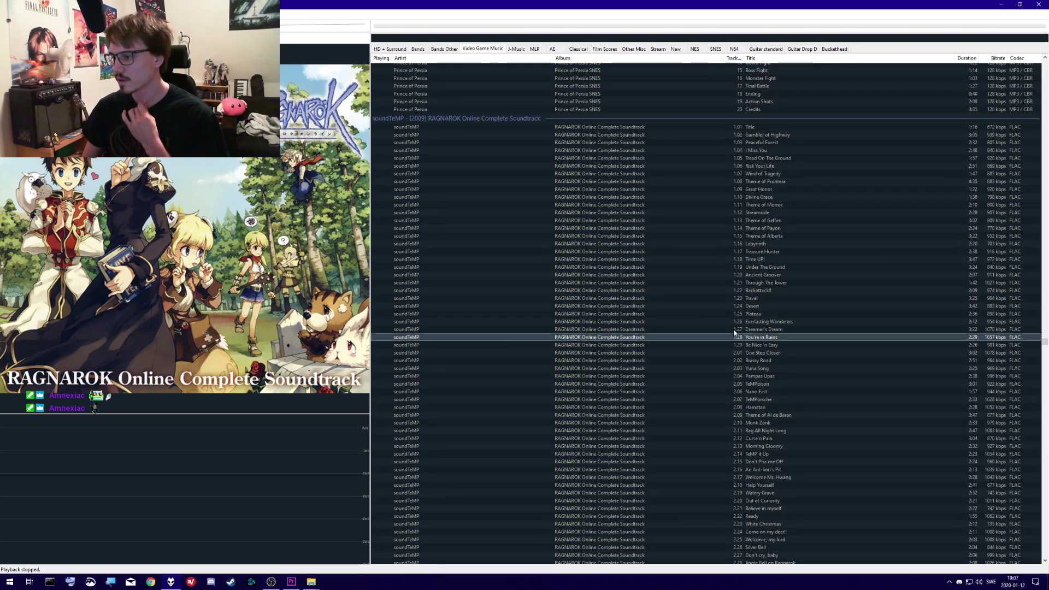
left_click(734, 314)
left_click(737, 291)
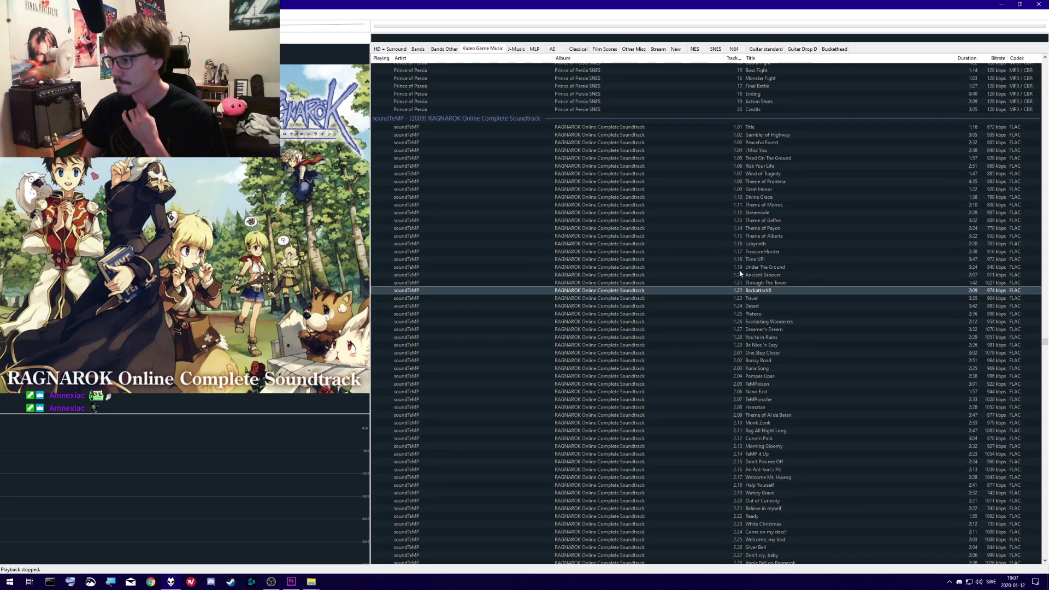
left_click(582, 212)
scroll(461, 277, "down", 10)
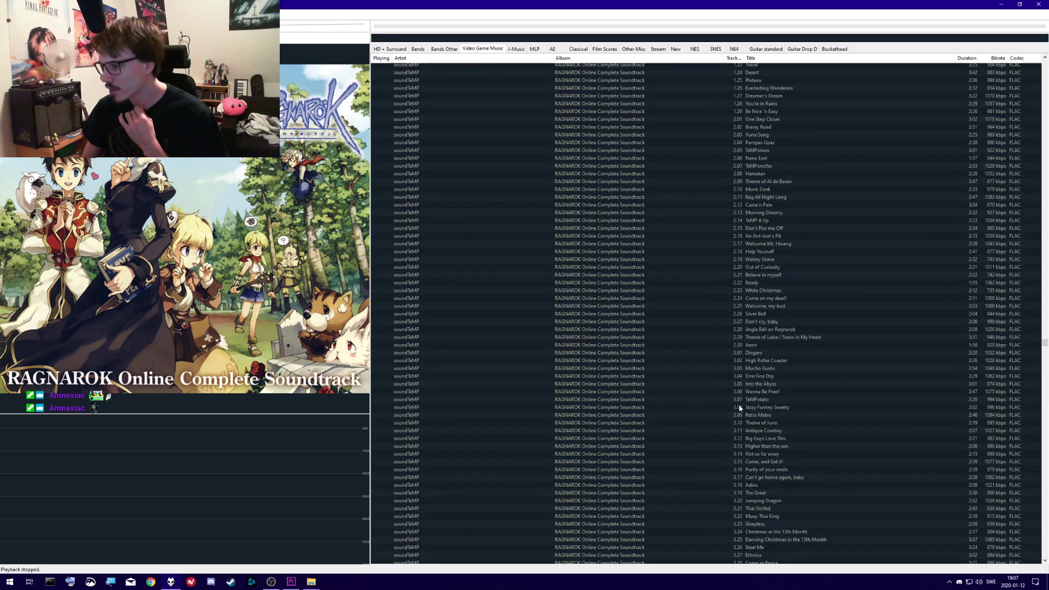
scroll(736, 402, "down", 1)
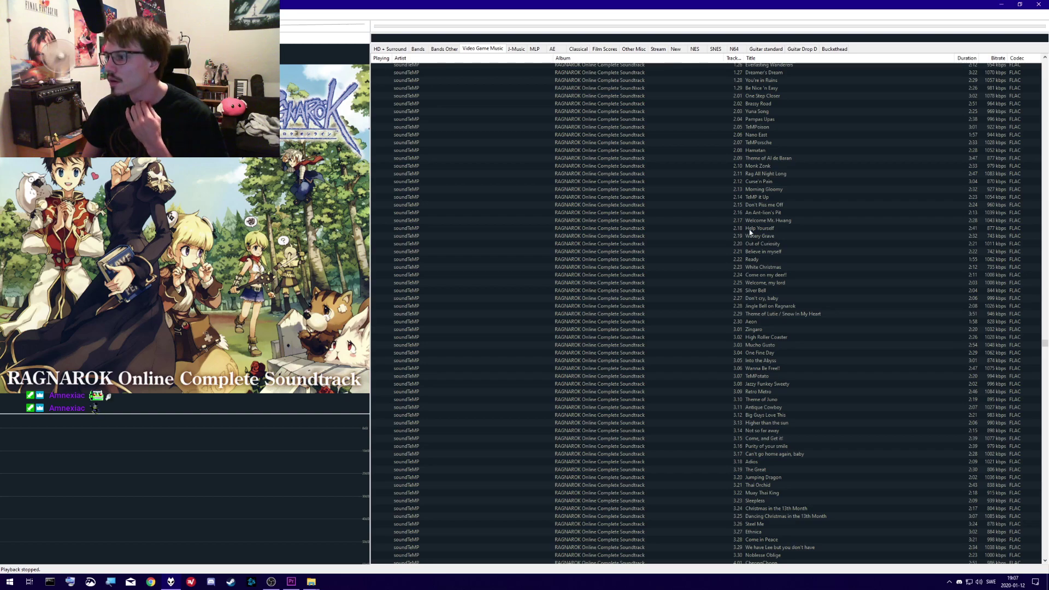
double_click(756, 111)
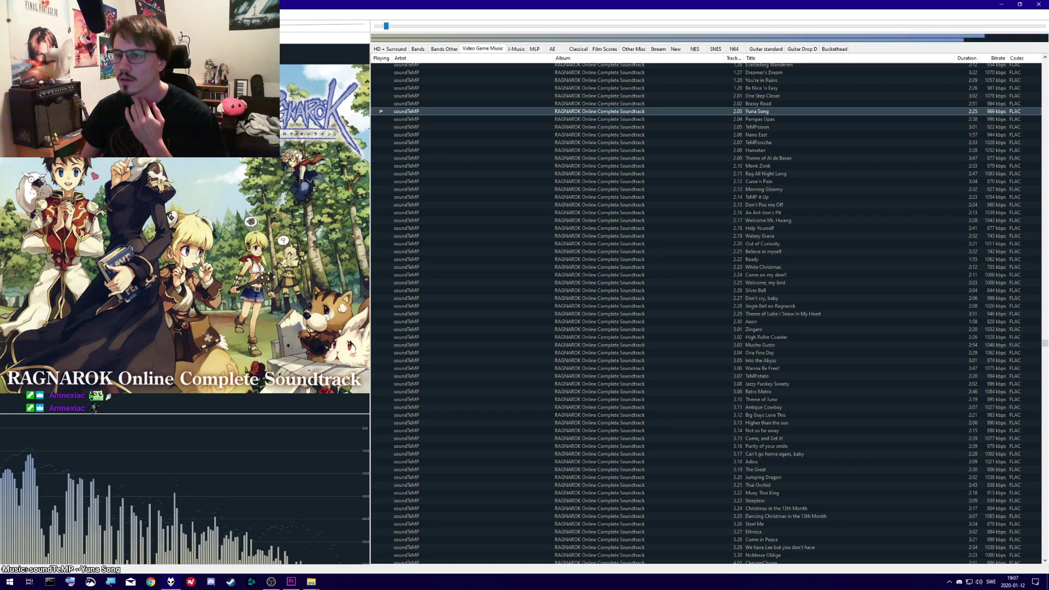
- Play track 1.03, Peaceful Forest, skip ahead in it and raise the playback volume
scroll(567, 230, "up", 6)
scroll(567, 231, "up", 10)
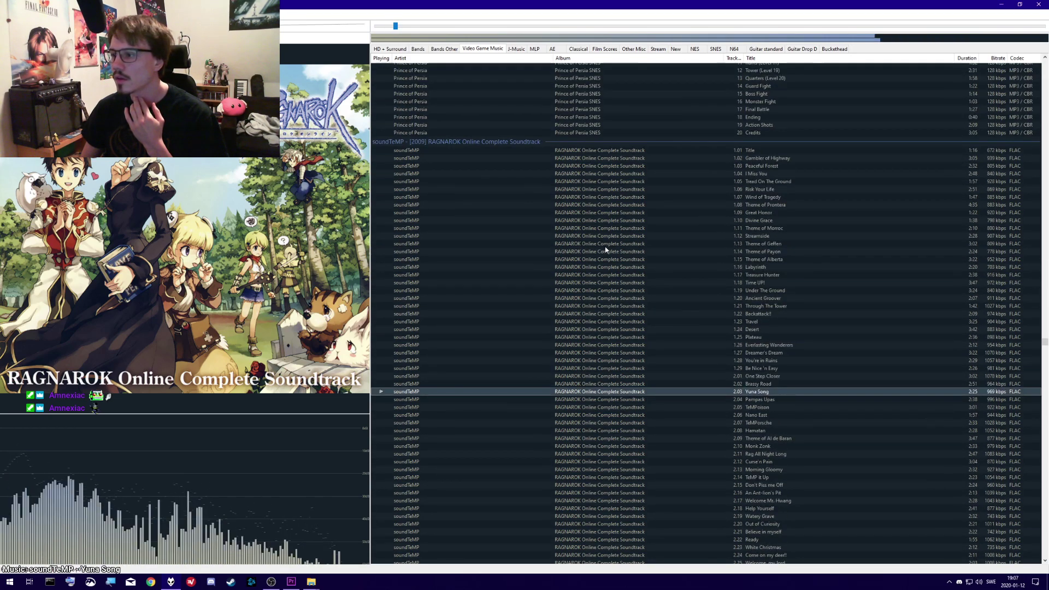
double_click(739, 261)
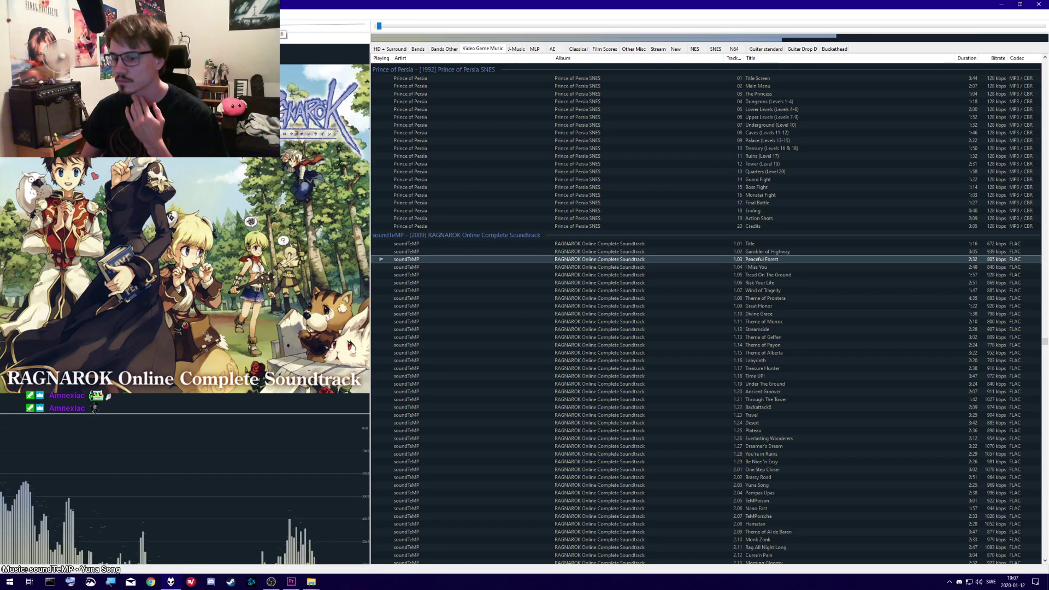
left_click_drag(399, 26, 416, 26)
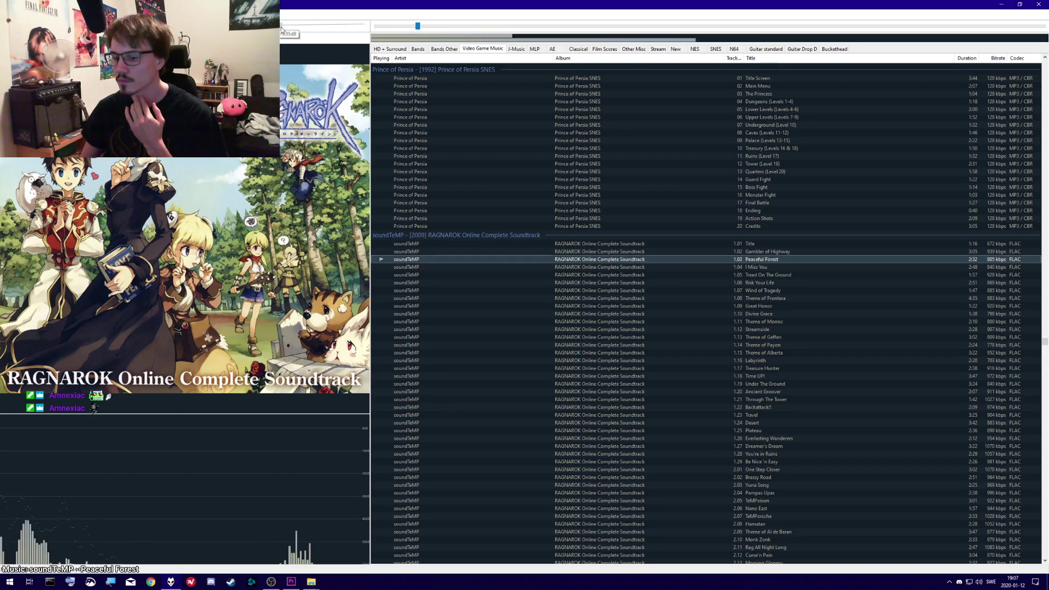
left_click_drag(309, 25, 312, 30)
- Lower the playback volume and audition track 1.12, Streamside, while looking over the track list
scroll(635, 277, "down", 2)
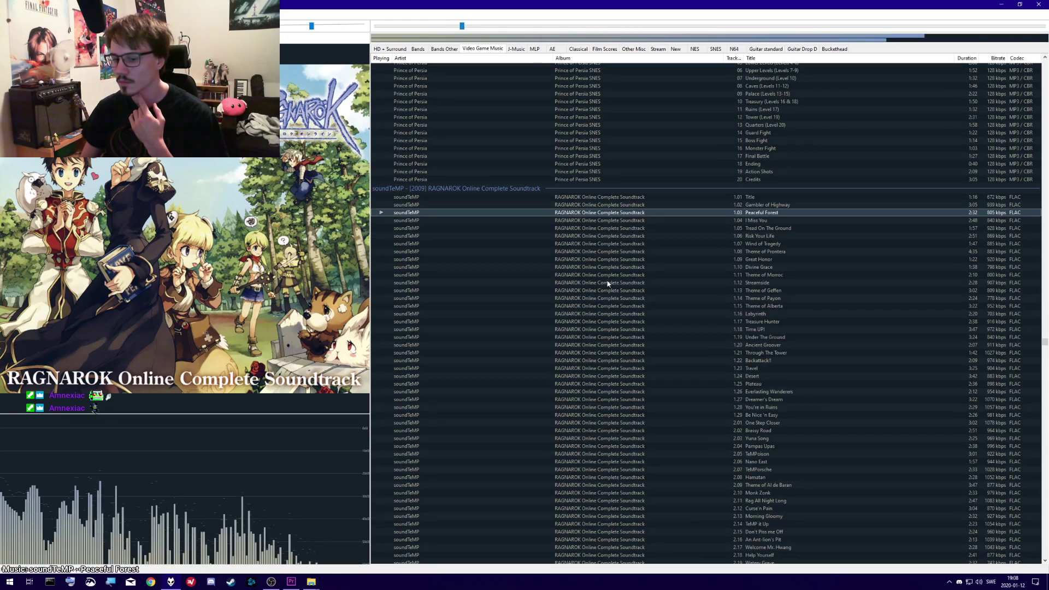
scroll(634, 279, "down", 2)
scroll(645, 276, "down", 2)
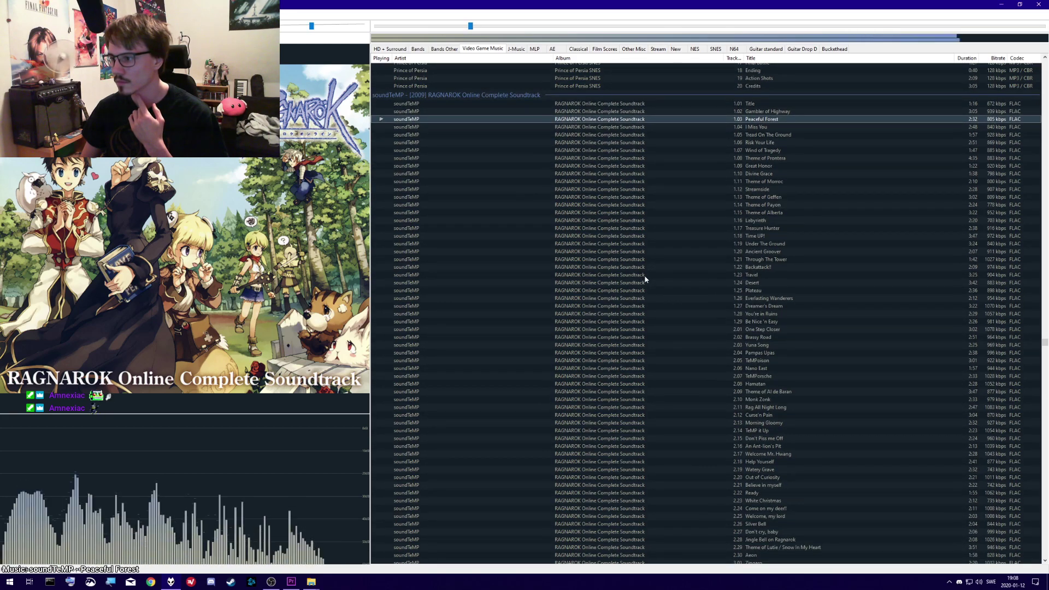
left_click_drag(294, 26, 278, 26)
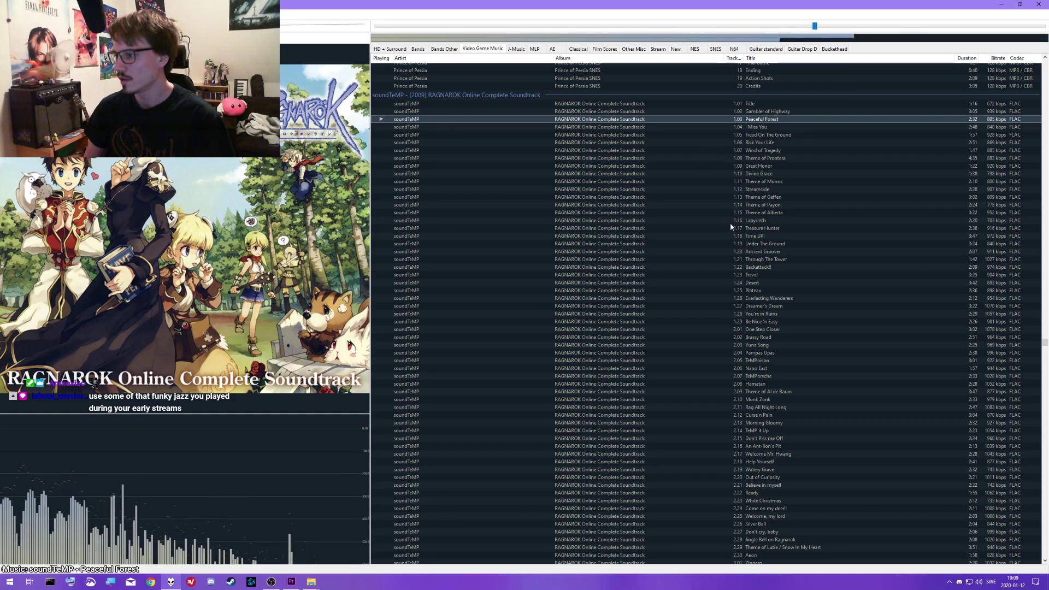
key("XF86AudioNext")
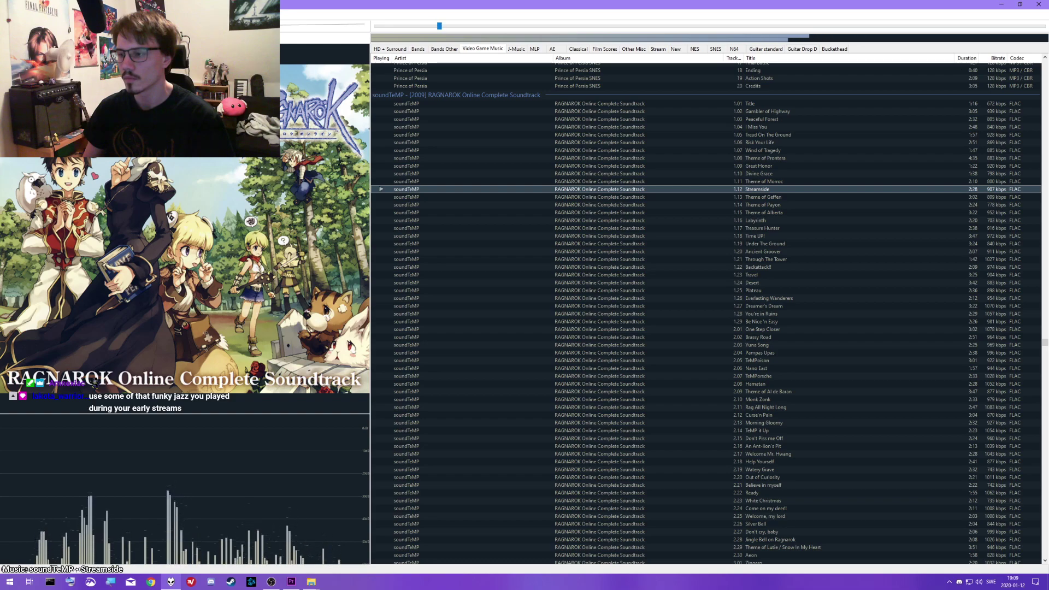
scroll(683, 168, "down", 2)
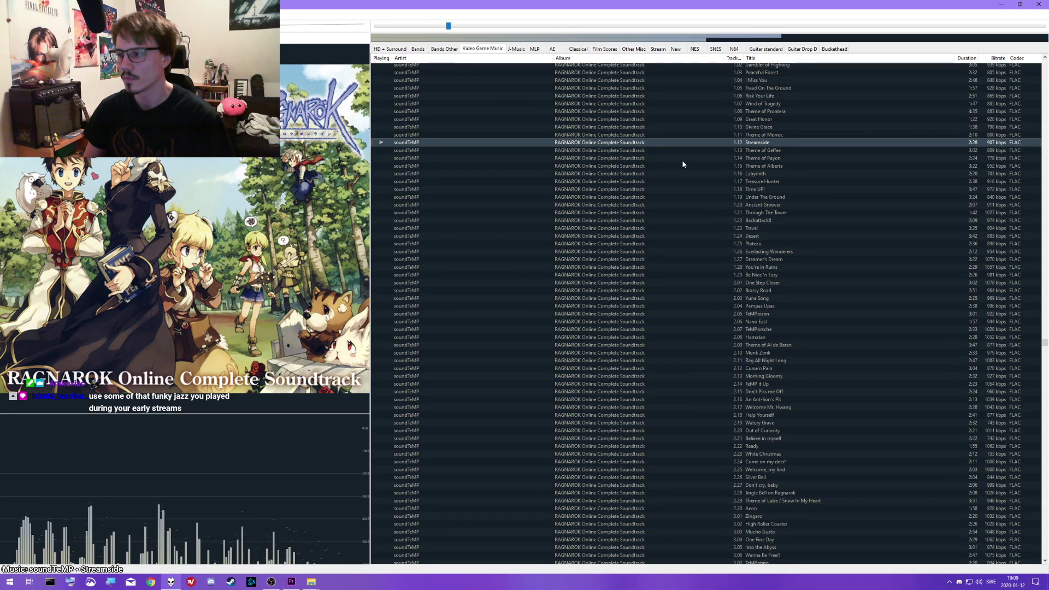
scroll(676, 159, "up", 1)
scroll(652, 152, "up", 2)
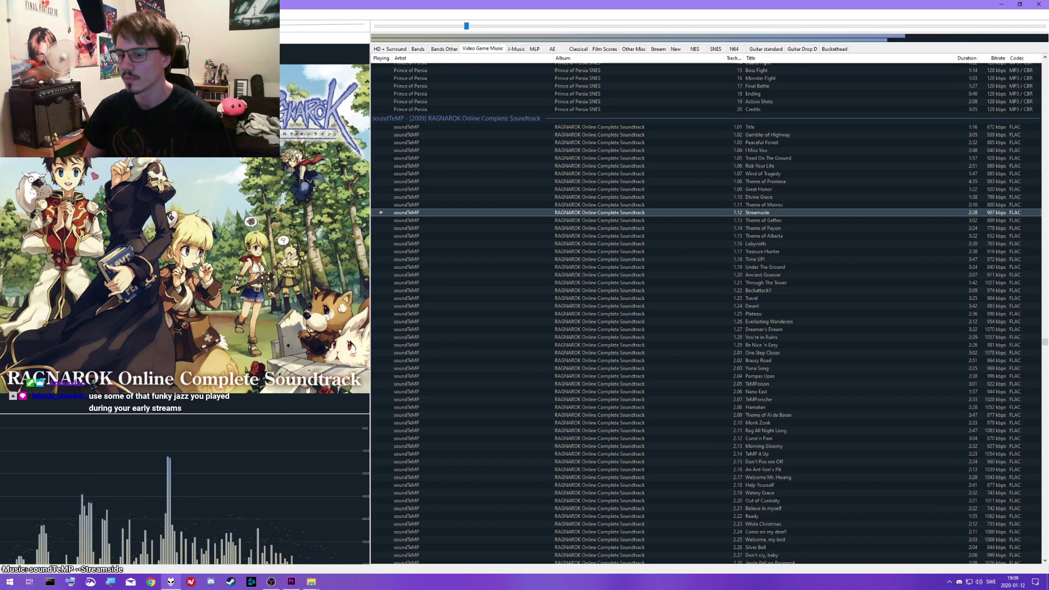
- Audition track 1.01, Title, and lower the playback volume
double_click(731, 126)
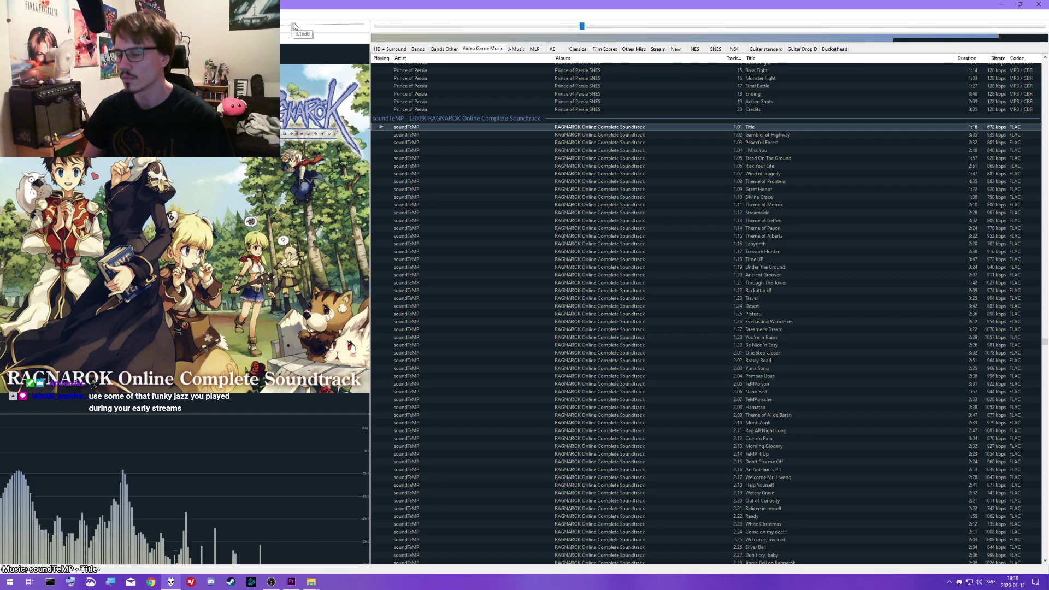
mouse_move(295, 26)
mouse_move(295, 26)
left_mouse_down()
mouse_move(315, 26)
mouse_move(284, 27)
left_mouse_up()
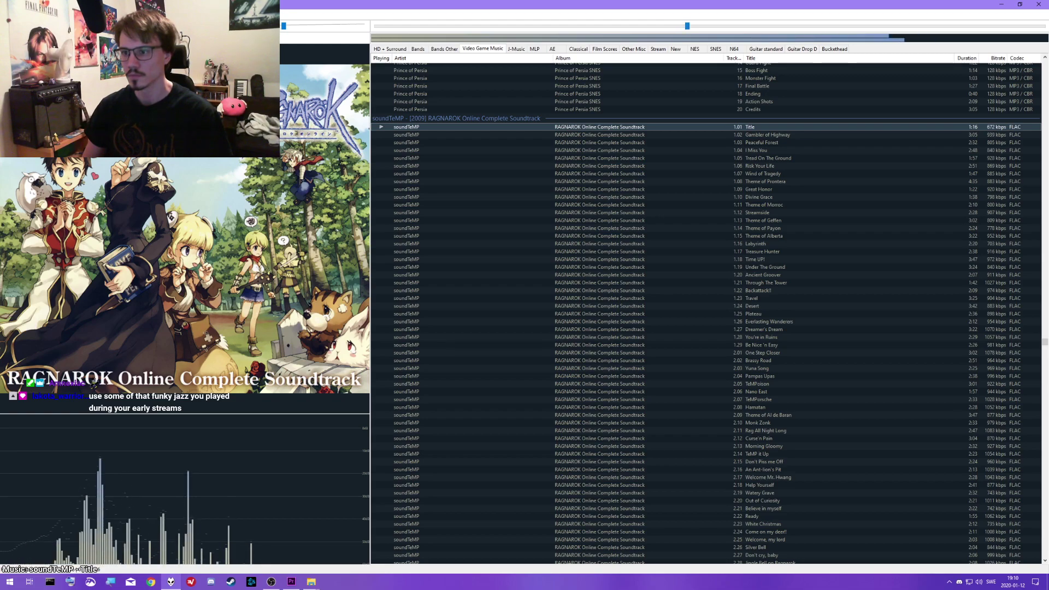
- Convert the Streamside track to WAV with automatic output bit depth and no dither
scroll(628, 207, "down", 2)
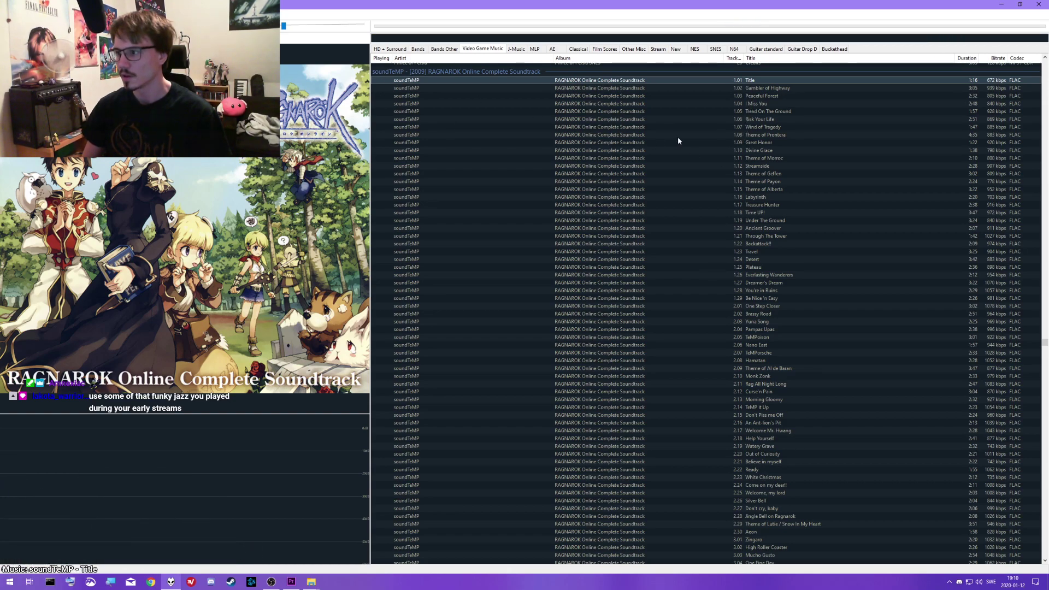
right_click(726, 166)
mouse_move(748, 270)
left_click(860, 269)
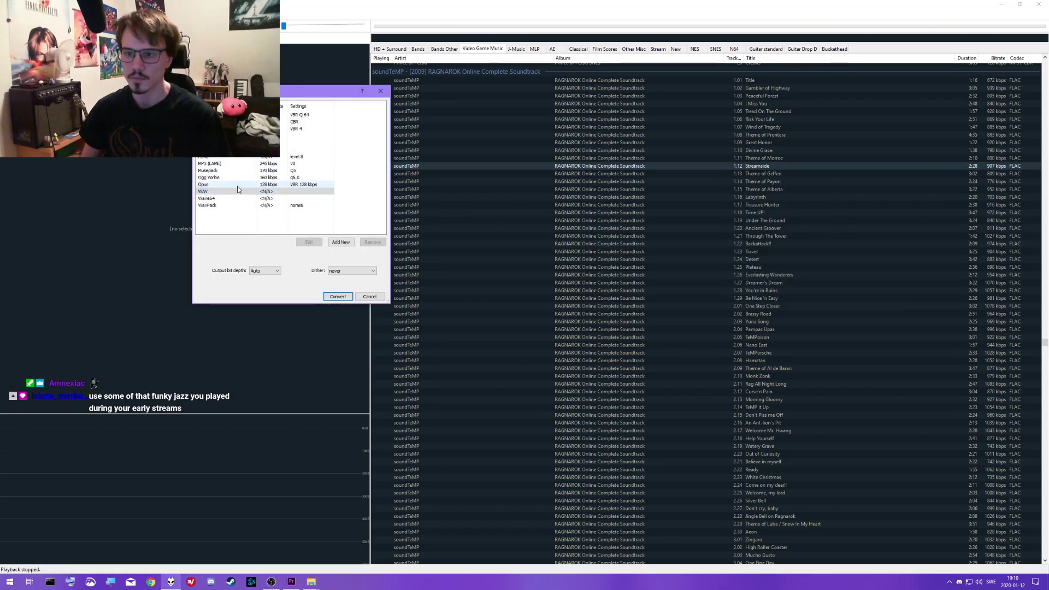
left_click(338, 296)
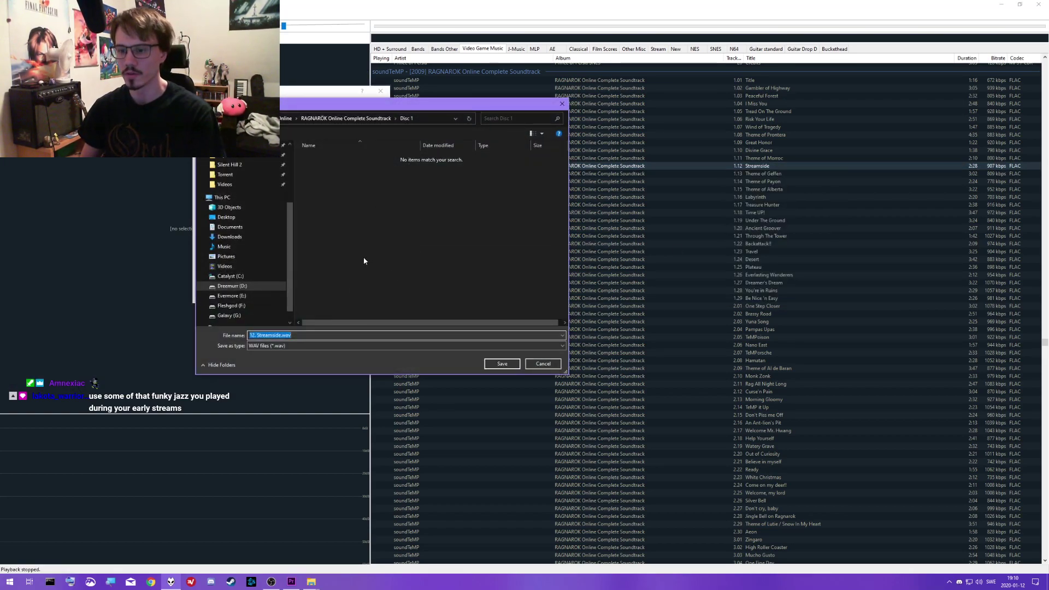
- Save the converted Streamside track as 19 in the Music folder of Top 20 and dismiss the converter output
scroll(227, 219, "up", 2)
left_click(224, 204)
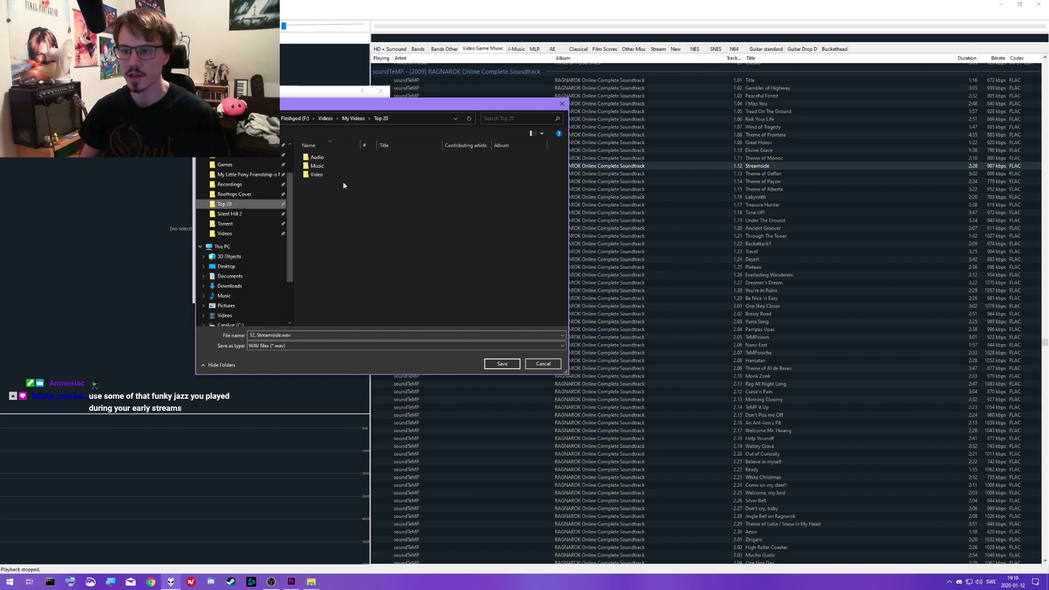
double_click(317, 166)
left_click_drag(250, 335, 292, 336)
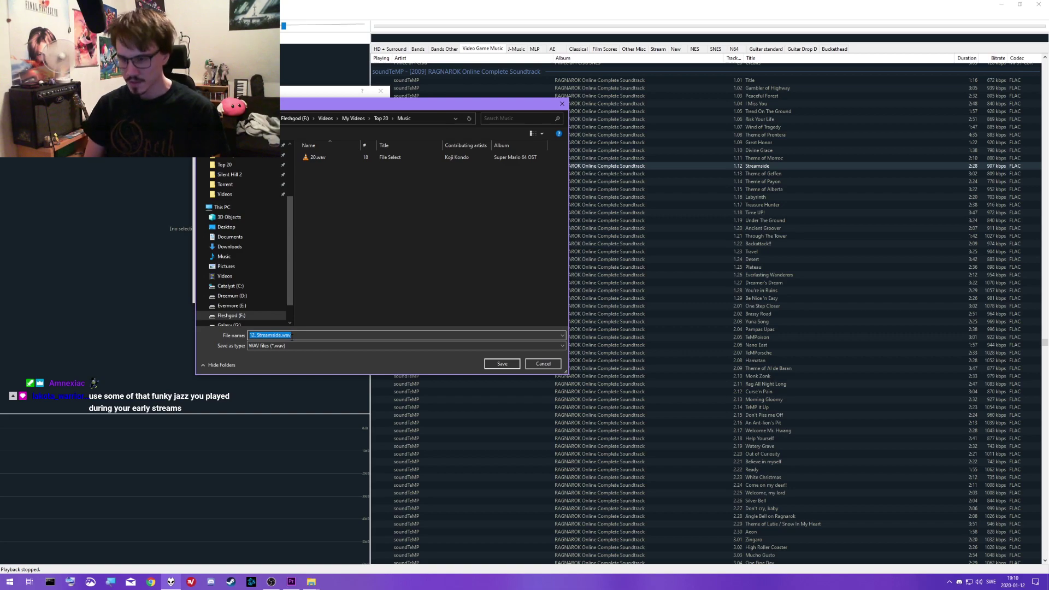
type("19")
key("Return")
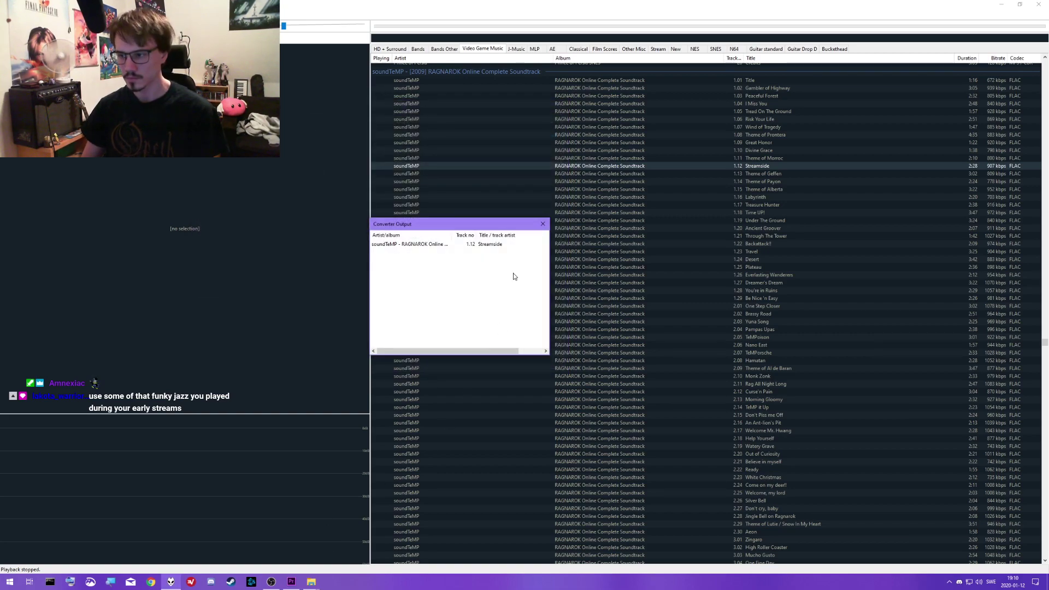
left_click(544, 225)
- Switch to Premiere Pro, import 19.wav into the project and place it on audio track A3 near the start of the 19.mp4 segment
left_click(291, 582)
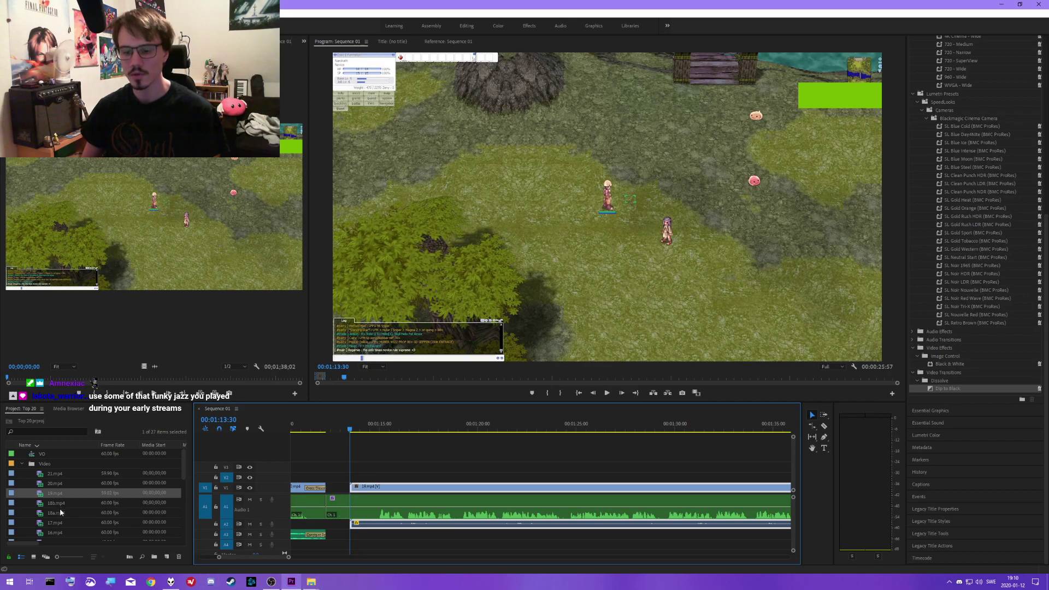
scroll(60, 508, "down", 6)
mouse_move(304, 584)
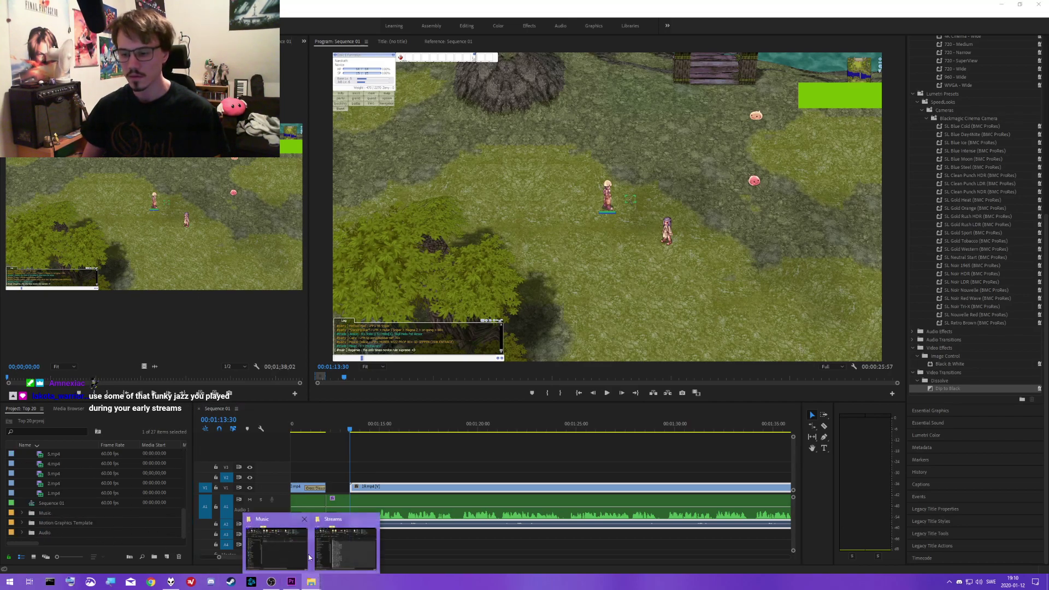
left_click(308, 554)
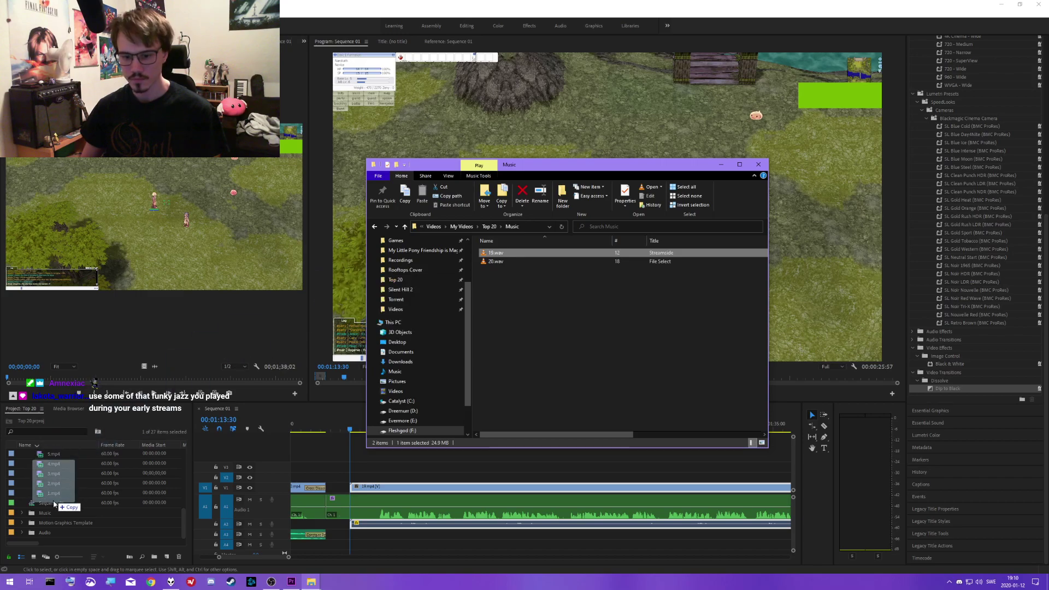
left_click(23, 514)
left_click_drag(46, 517, 331, 540)
scroll(331, 544, "up", 4)
left_click(331, 536)
- Normalize the max peak of the 19.wav music clip on track A3
right_click(371, 535)
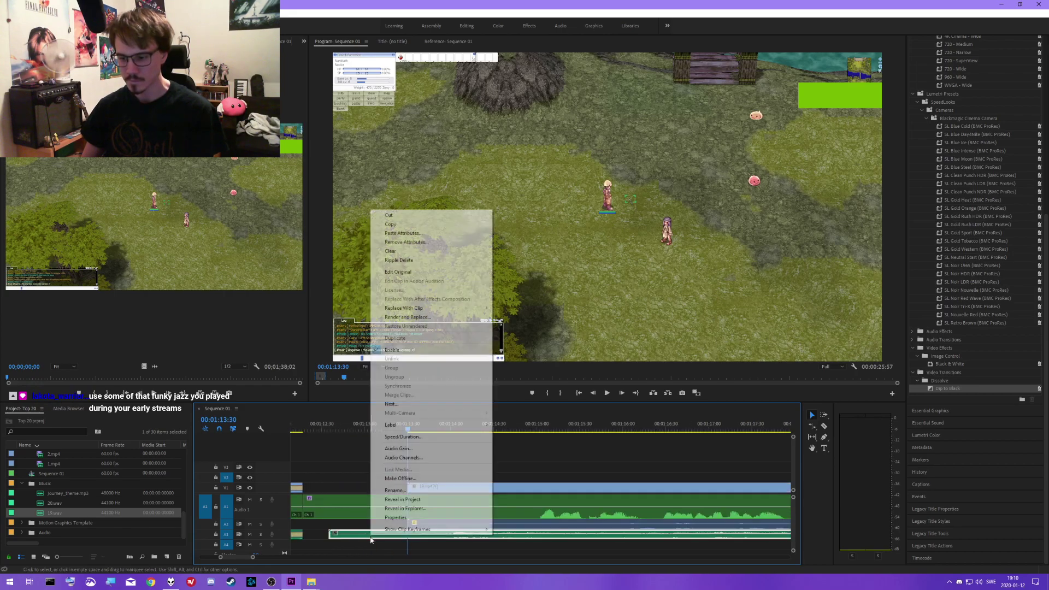
left_click(470, 454)
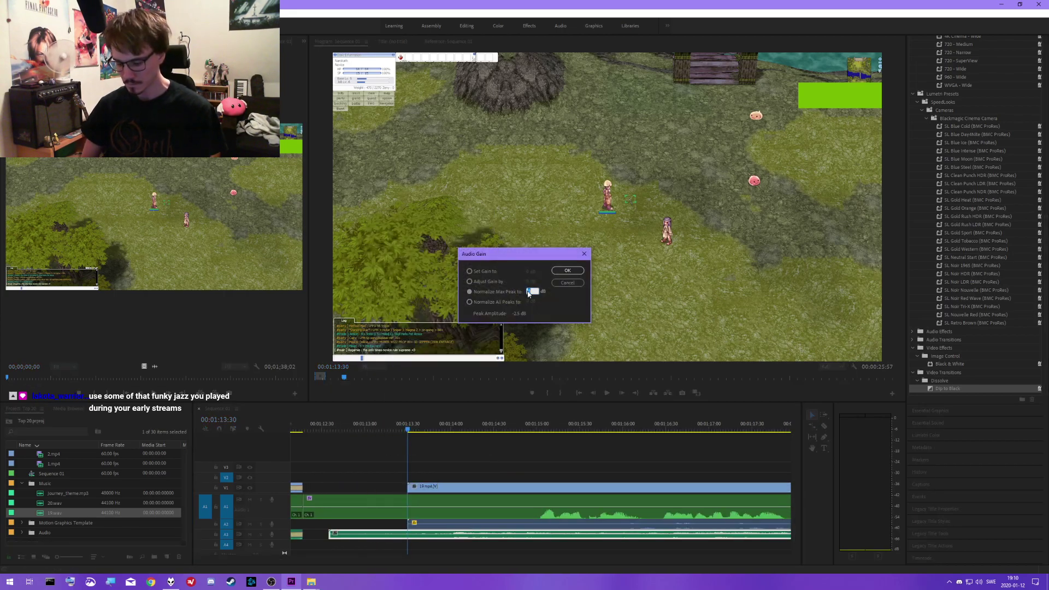
key("Return")
key("minus")
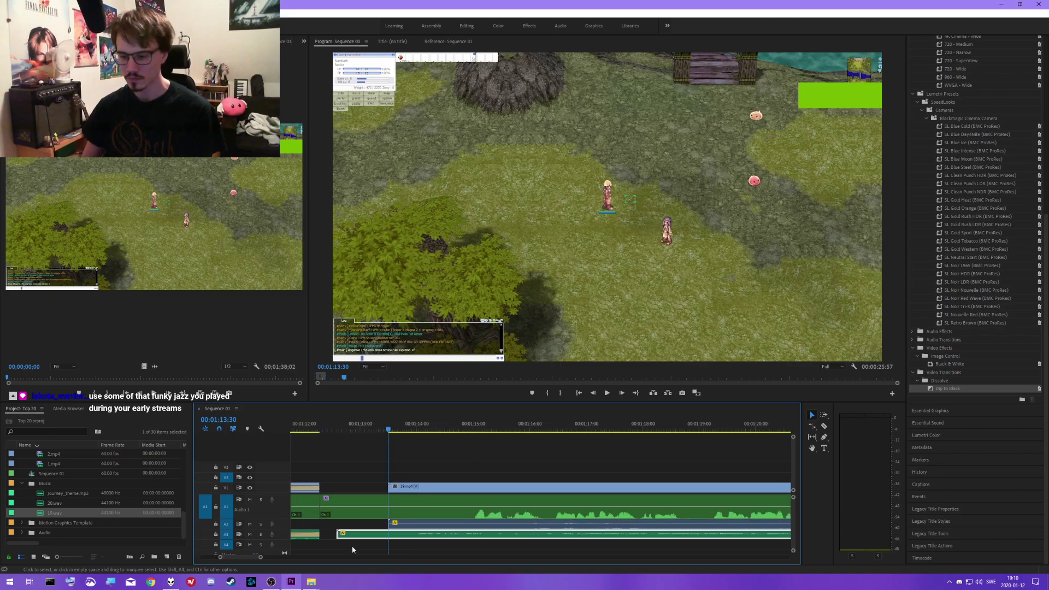
- Scrub across the start of the 19.wav music up to 00:01:12:50 to examine how it lines up with the voice-over
left_click(335, 430)
mouse_move(336, 434)
left_mouse_down()
mouse_move(368, 428)
mouse_move(351, 429)
left_mouse_up()
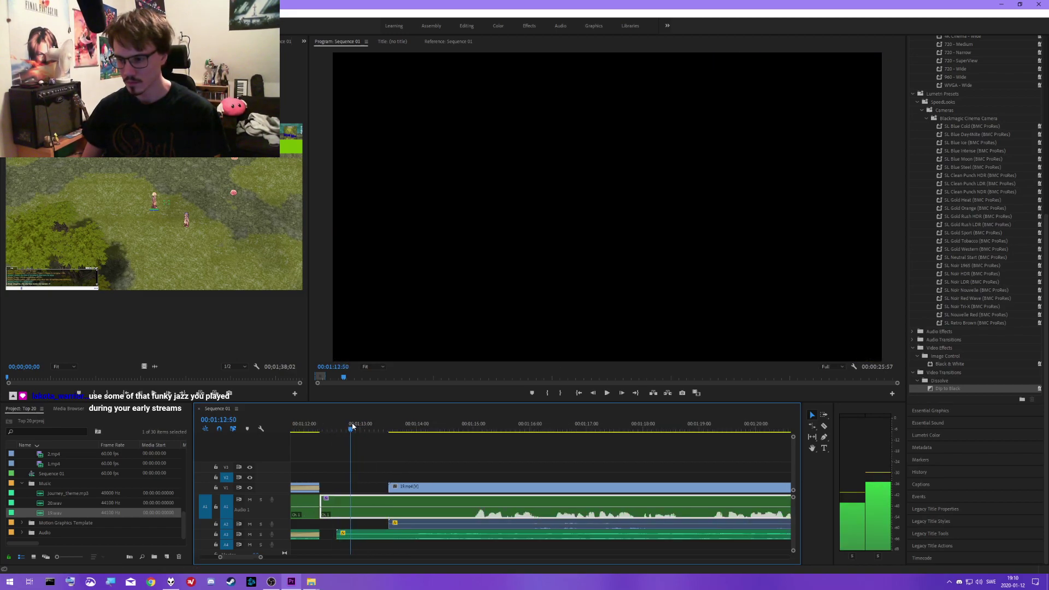
left_click_drag(340, 538, 353, 541)
right_click(352, 541)
left_click(359, 547)
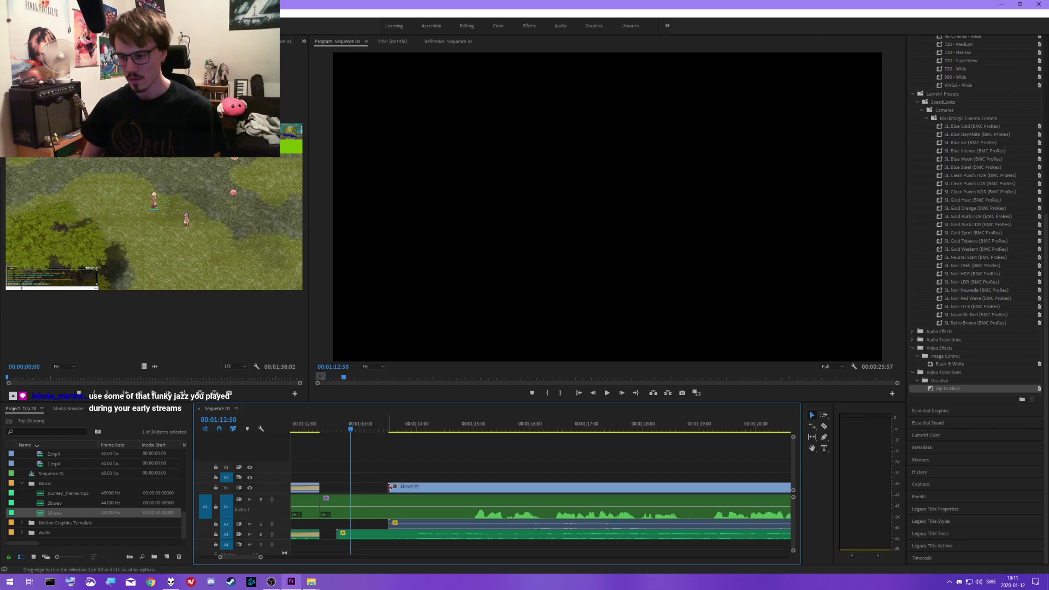
scroll(382, 498, "down", 5)
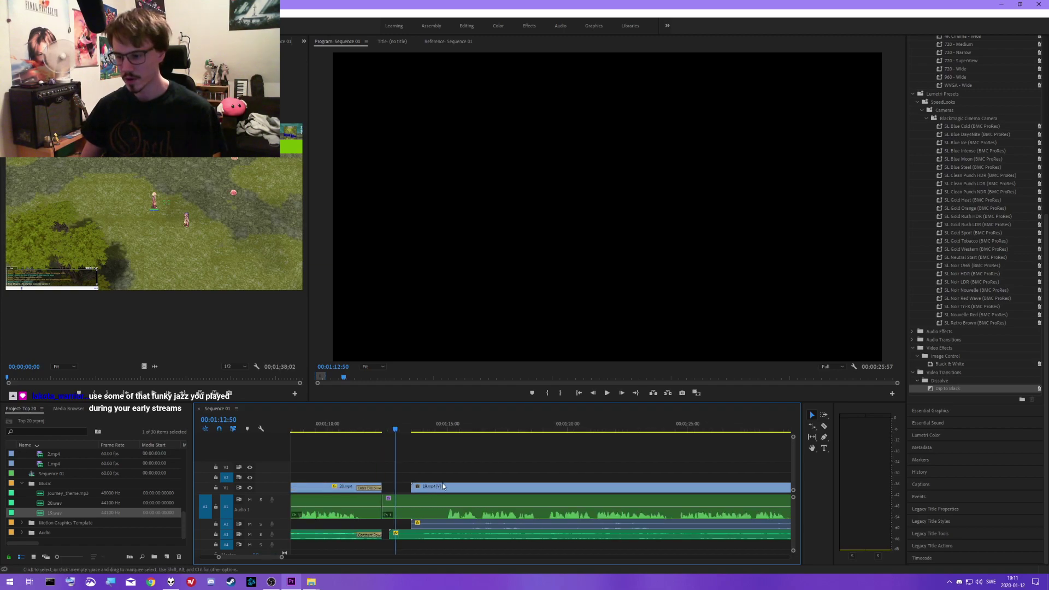
scroll(377, 467, "up", 2)
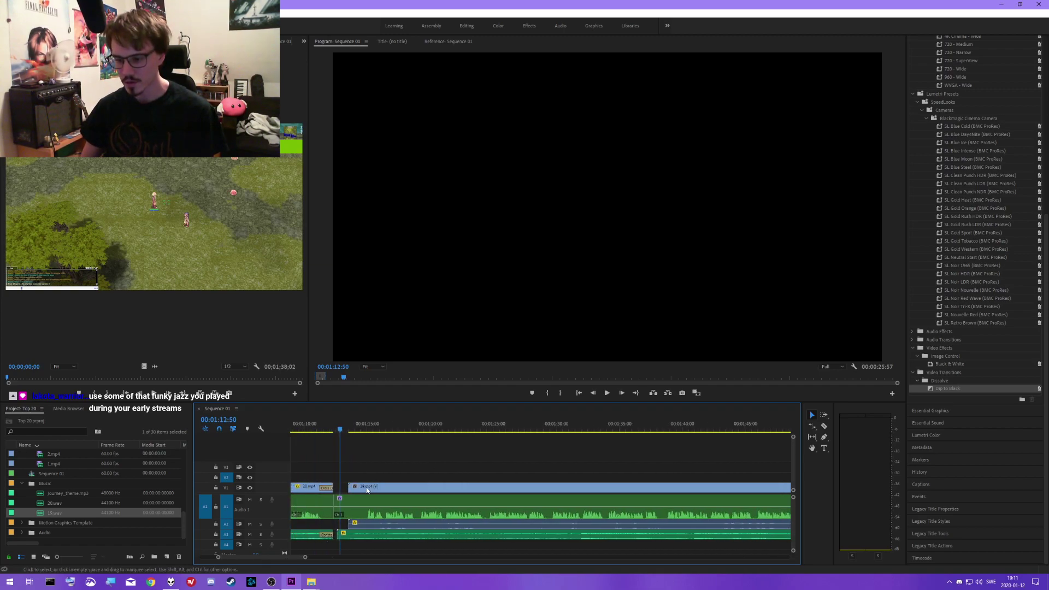
- Undo a trial shift of the 19.mp4 clip and make the clip start at 00:01:12:50 instead
left_click_drag(351, 486, 662, 486)
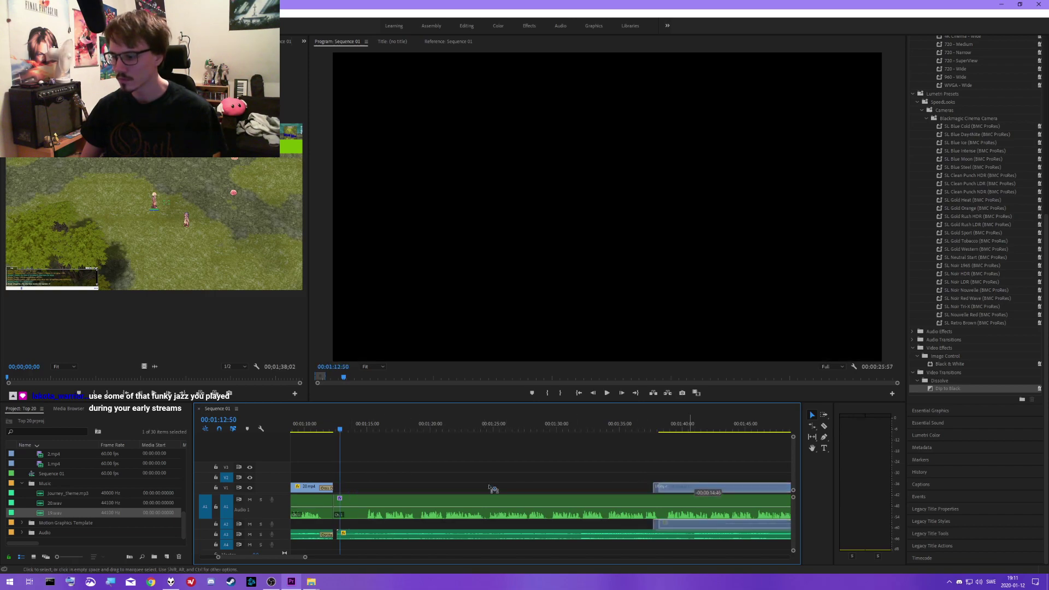
key("ctrl+z")
mouse_move(370, 486)
left_mouse_down()
mouse_move(776, 485)
mouse_move(358, 491)
left_mouse_up()
key("=")
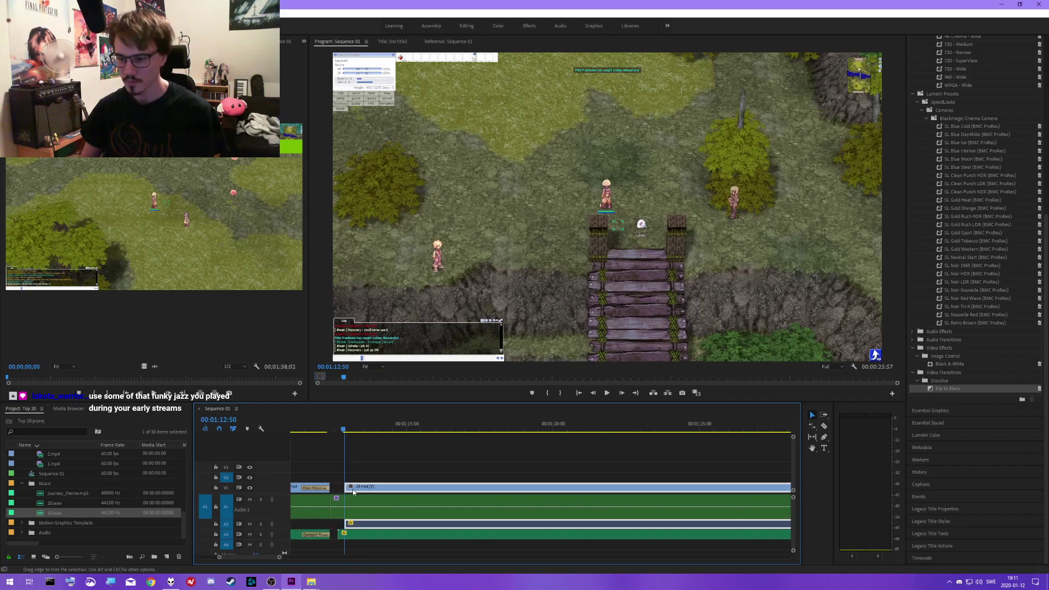
- Apply the default transitions to the start of the 19.mp4 clip and lengthen its Cross Dissolve to about one second
right_click(344, 487)
left_click(371, 541)
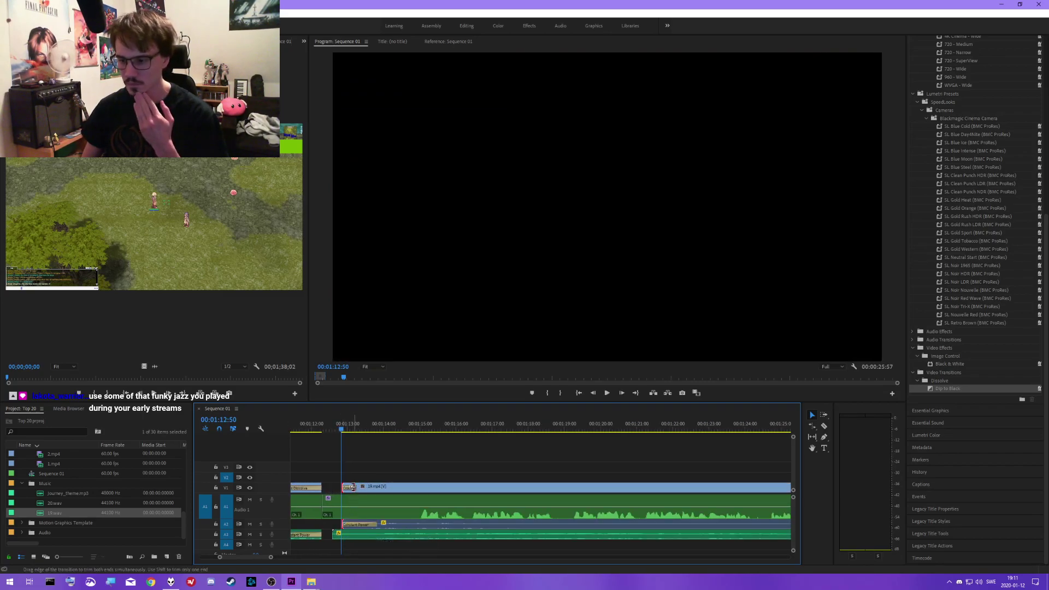
left_click_drag(352, 487, 377, 486)
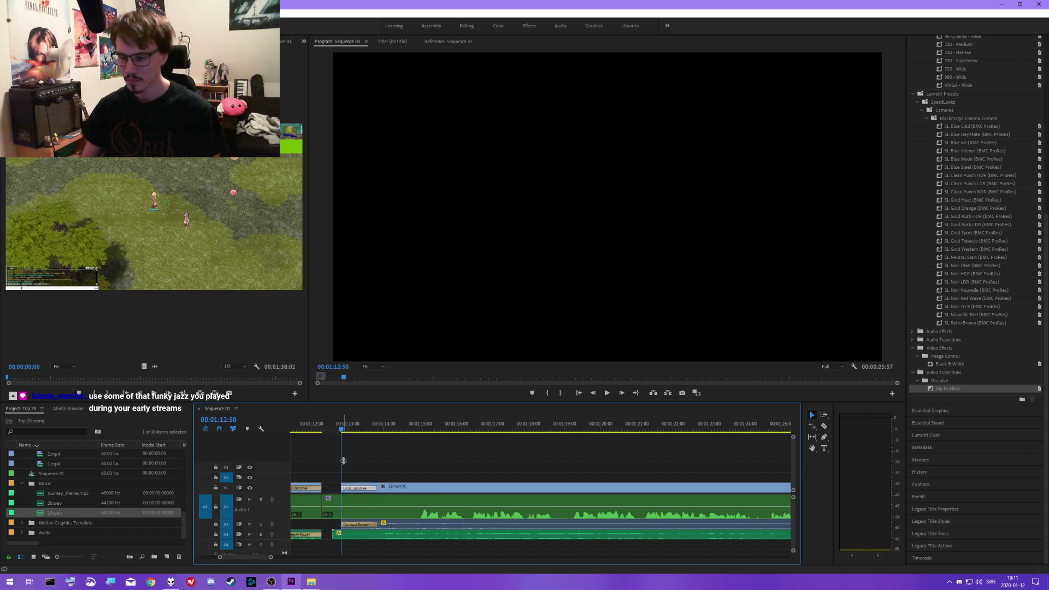
- Play and scrub the new fade-in at the start of the 19.mp4 clip to check its picture and music timing
key("space")
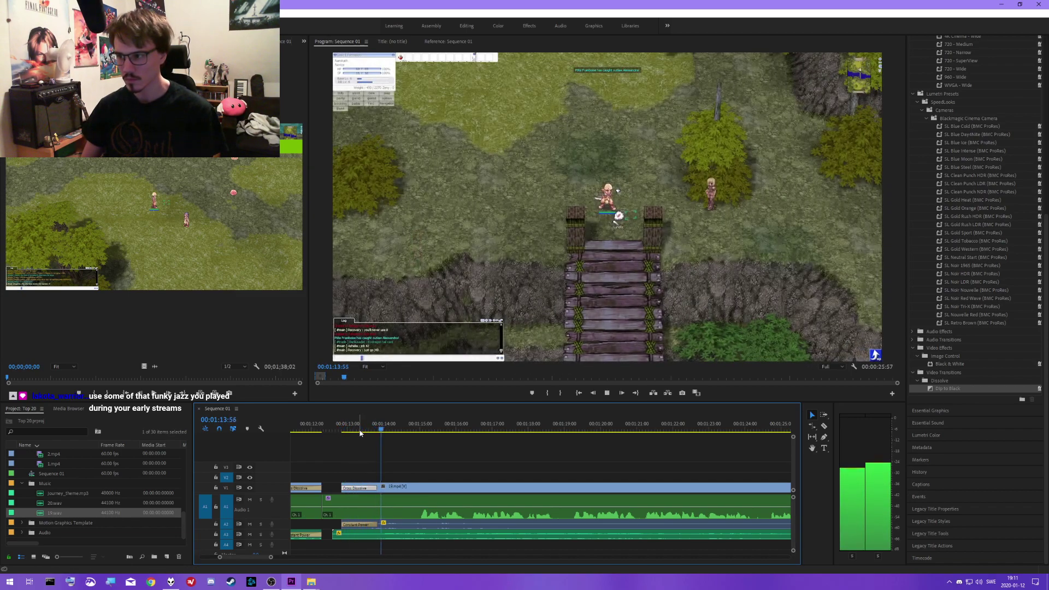
key("space")
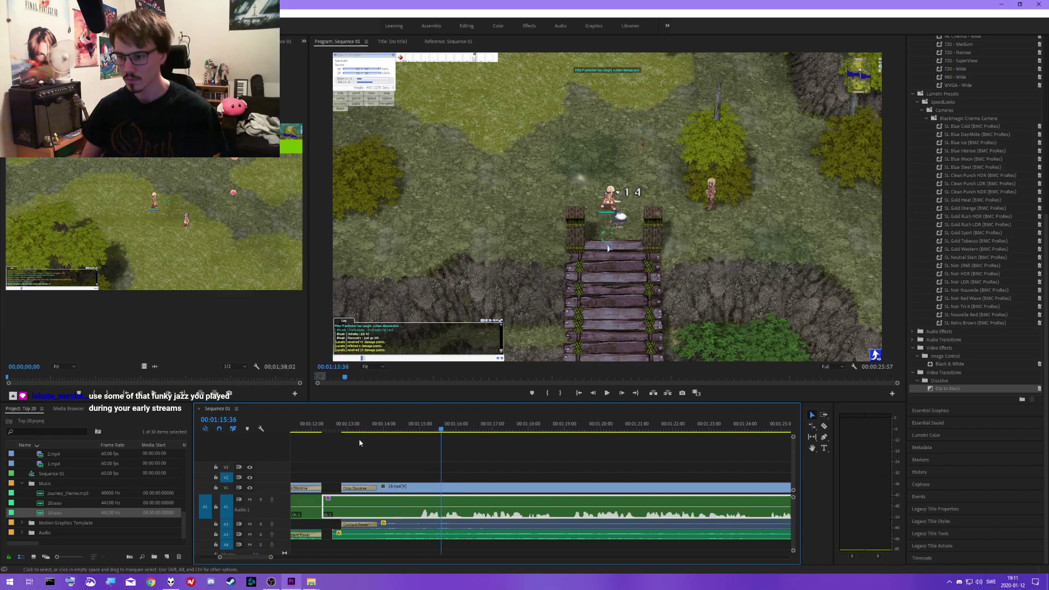
left_click(339, 430)
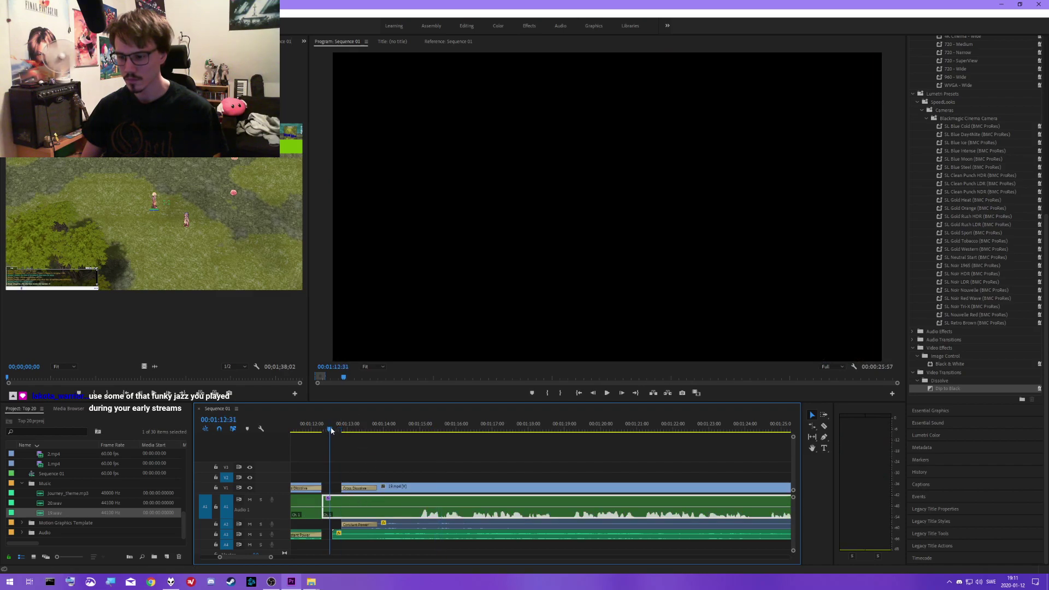
mouse_move(331, 430)
left_mouse_down()
mouse_move(420, 430)
mouse_move(347, 430)
left_mouse_up()
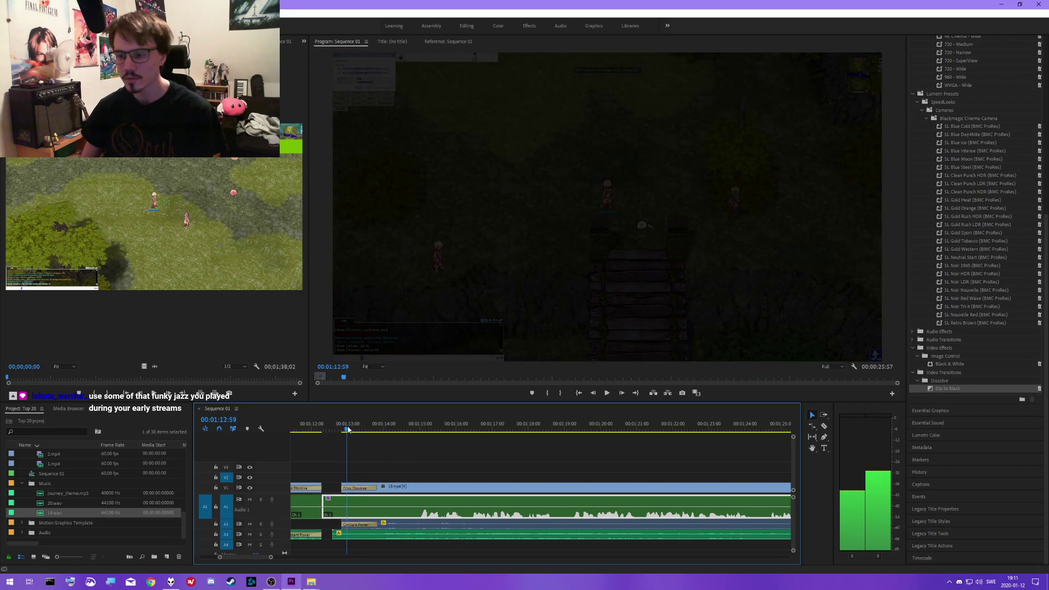
left_click(378, 481)
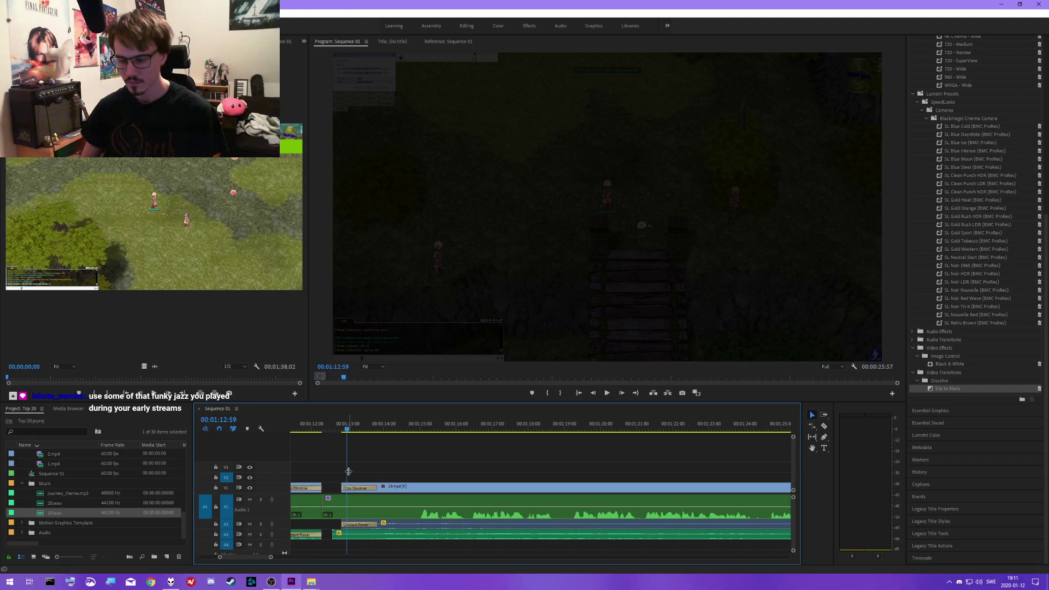
scroll(405, 433, "up", 3)
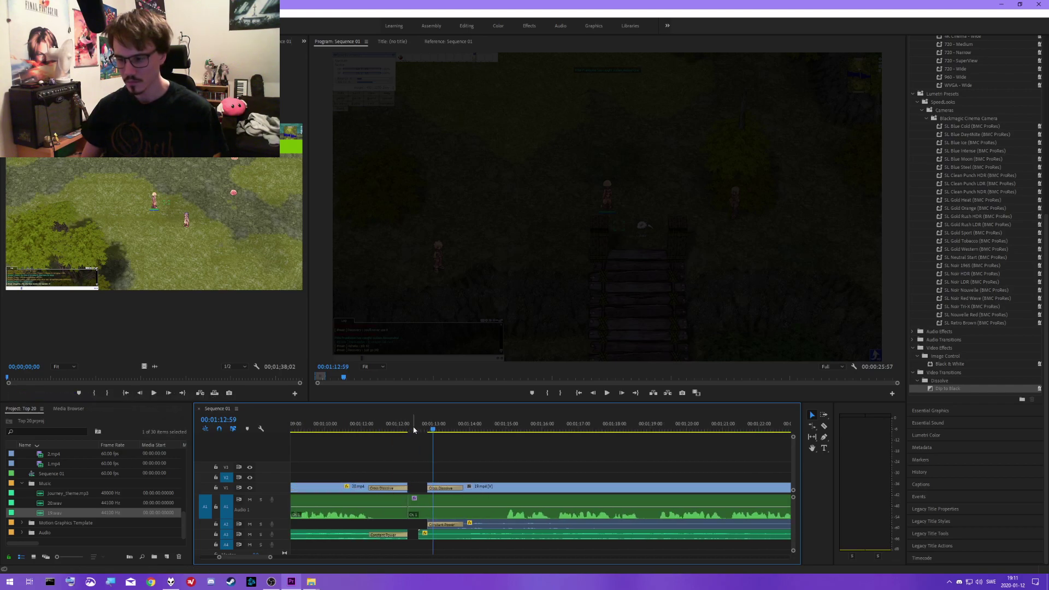
left_click_drag(414, 430, 445, 429)
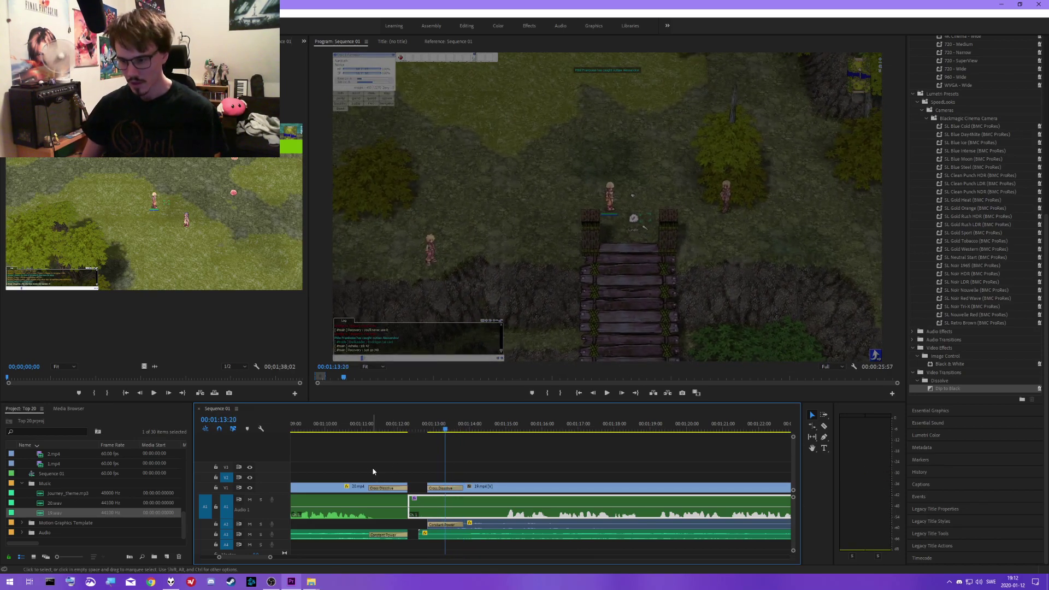
- Open the text properties of the Gaming Lower Third Left title over the 19.mp4 clip
scroll(376, 468, "up", 3)
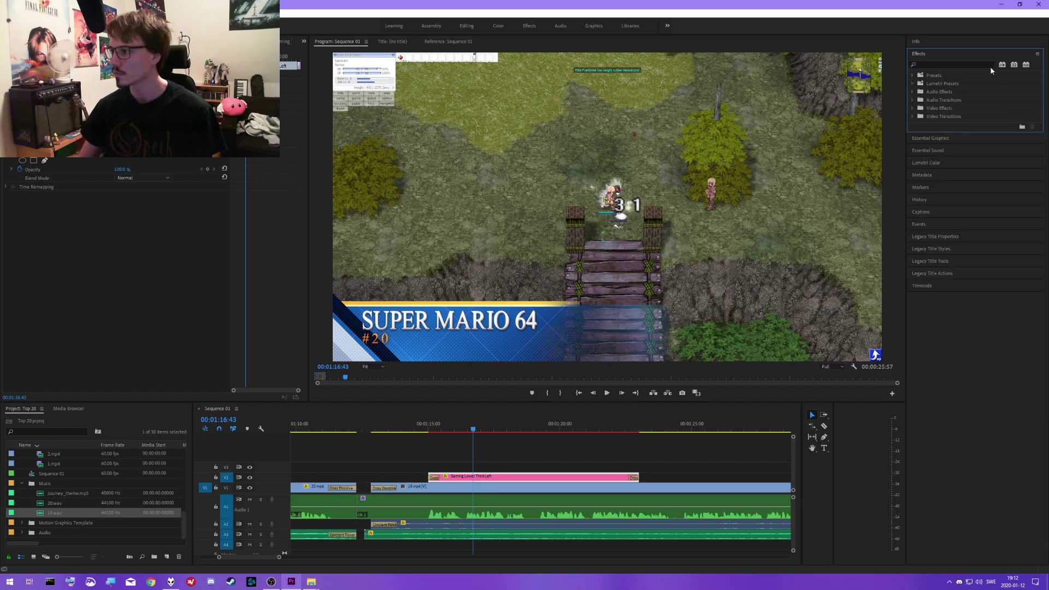
left_click(930, 138)
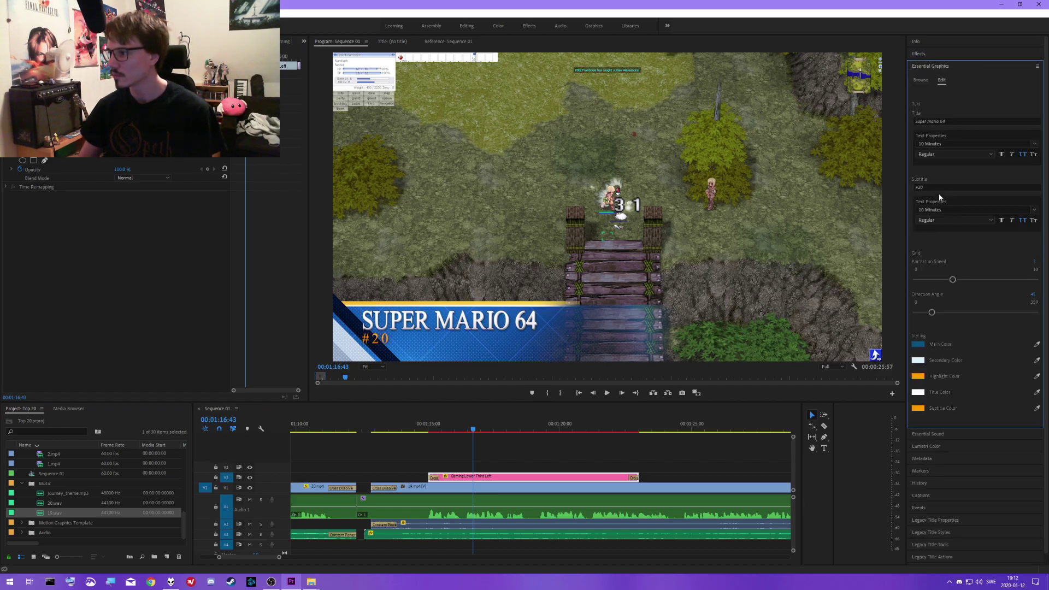
left_click(525, 519)
left_click(533, 477)
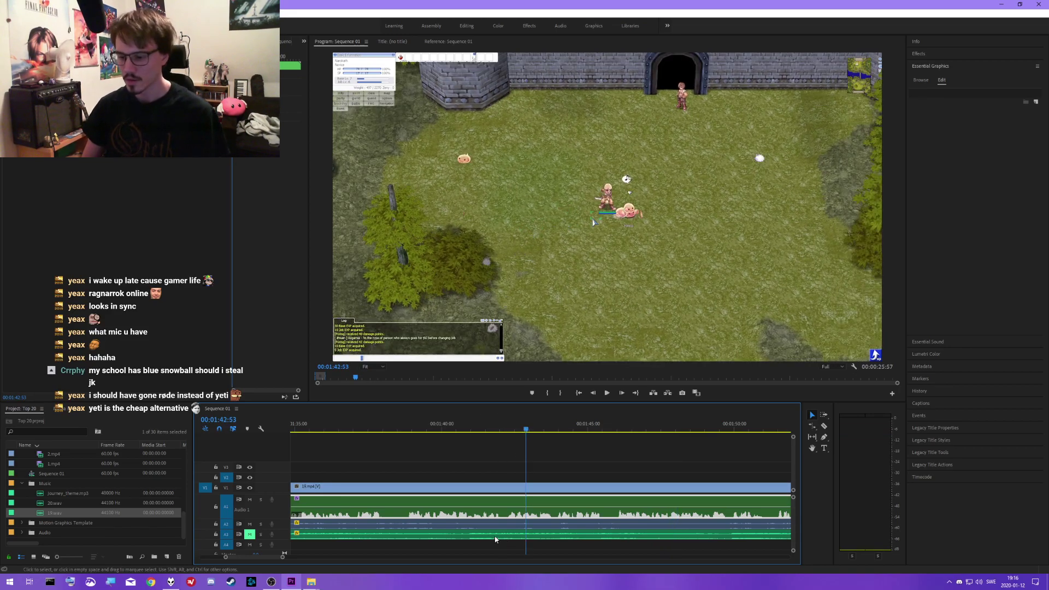
- Unmute audio track A3 and normalize the 19.wav music clip's max peak to -15 dB
left_click(249, 534)
right_click(333, 533)
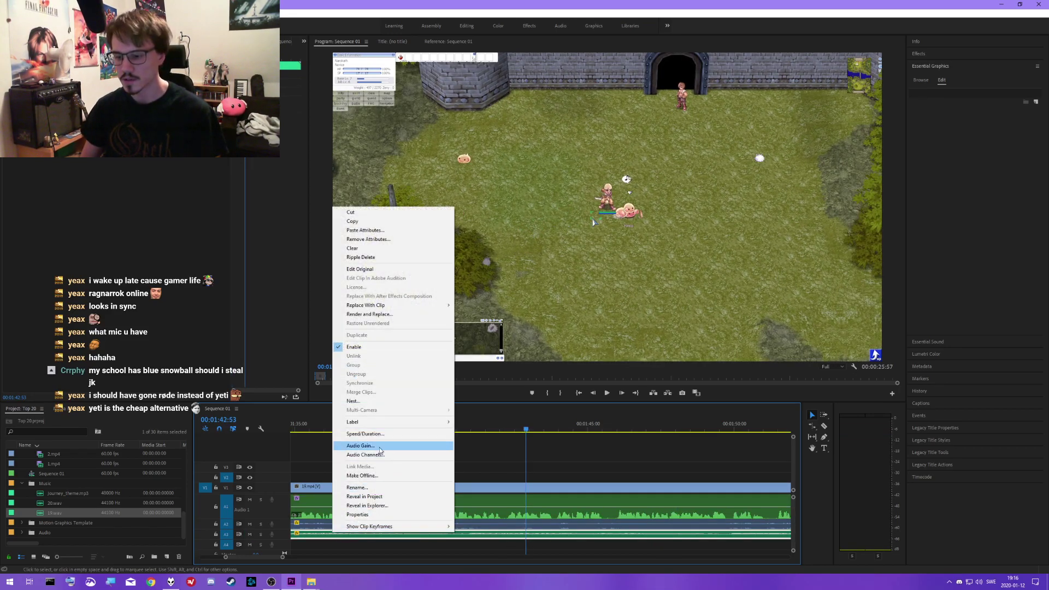
left_click(379, 447)
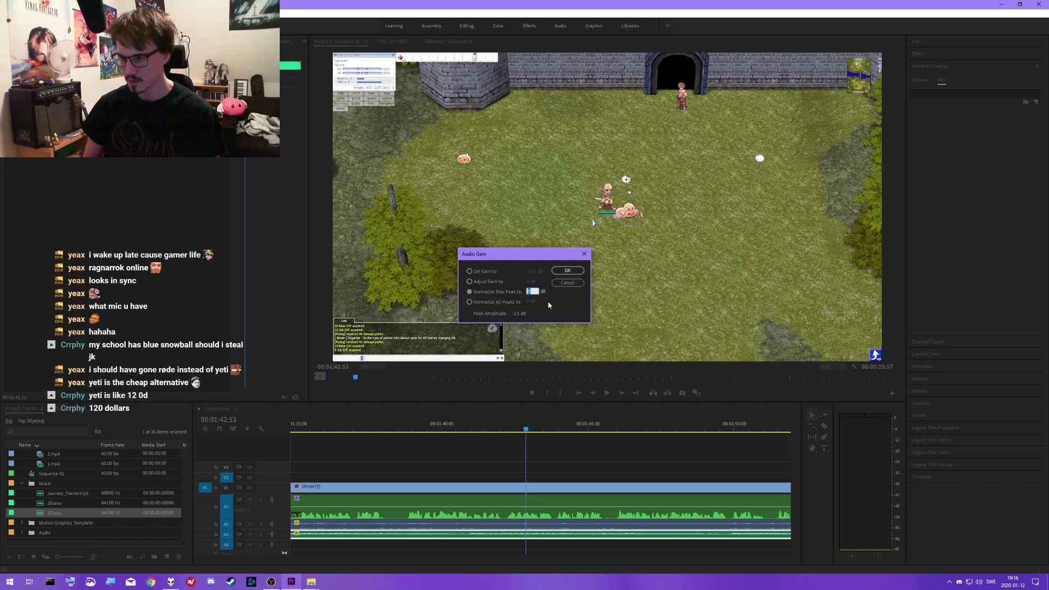
type("-15")
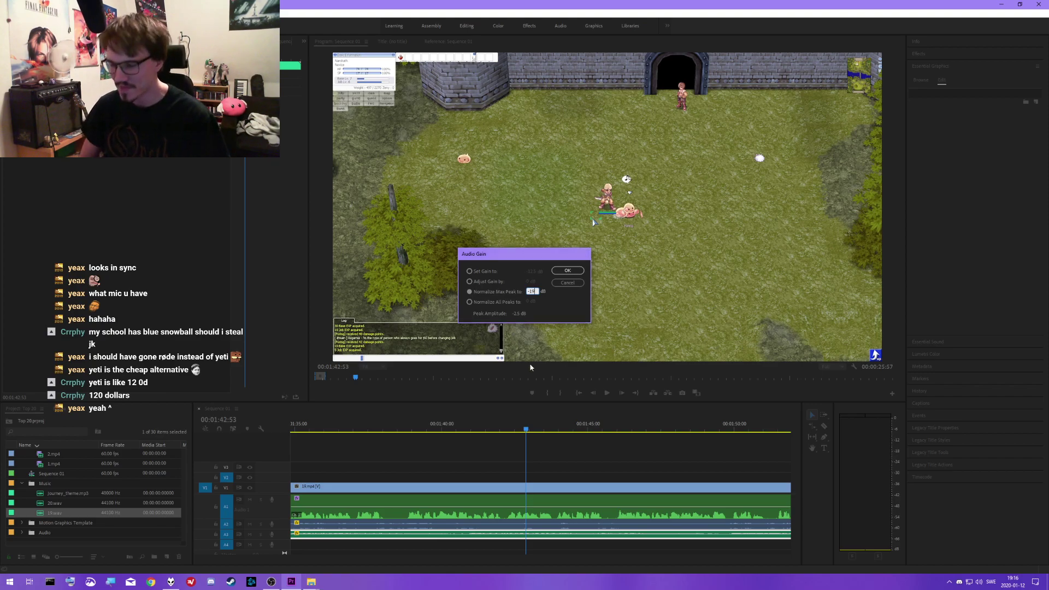
key("Return")
- Play the sequence from 00:01:42:11 past the end of the 19.mp4 clip to check the music level against the voice-over
left_click(506, 430)
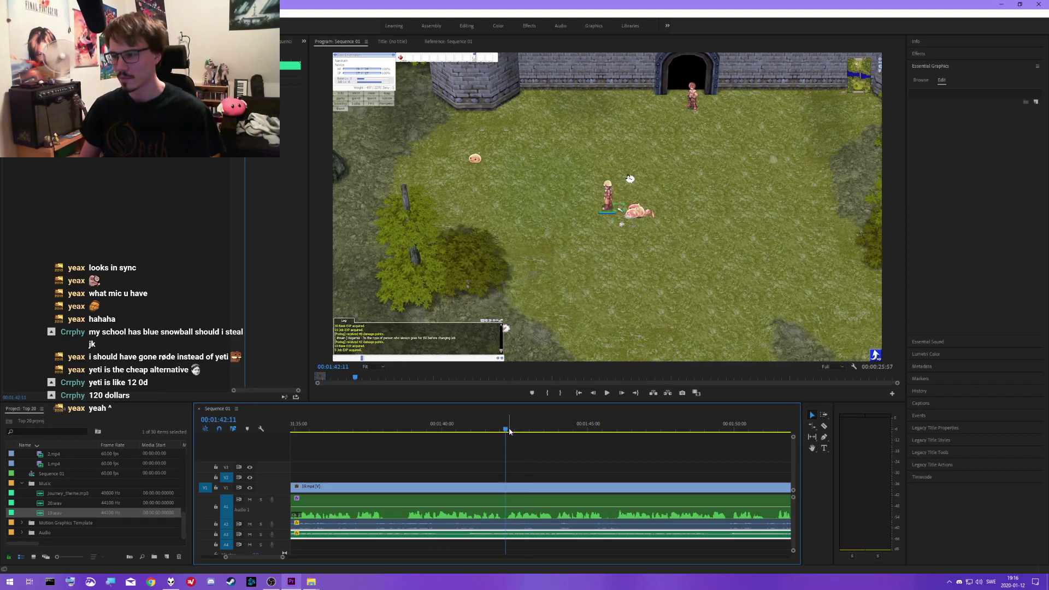
key("space")
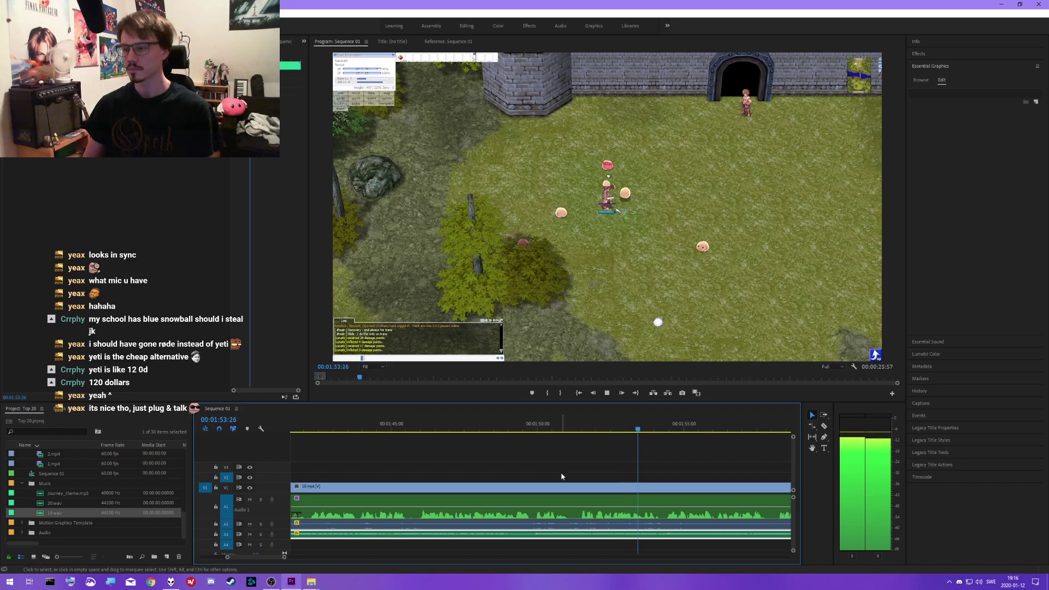
key("space")
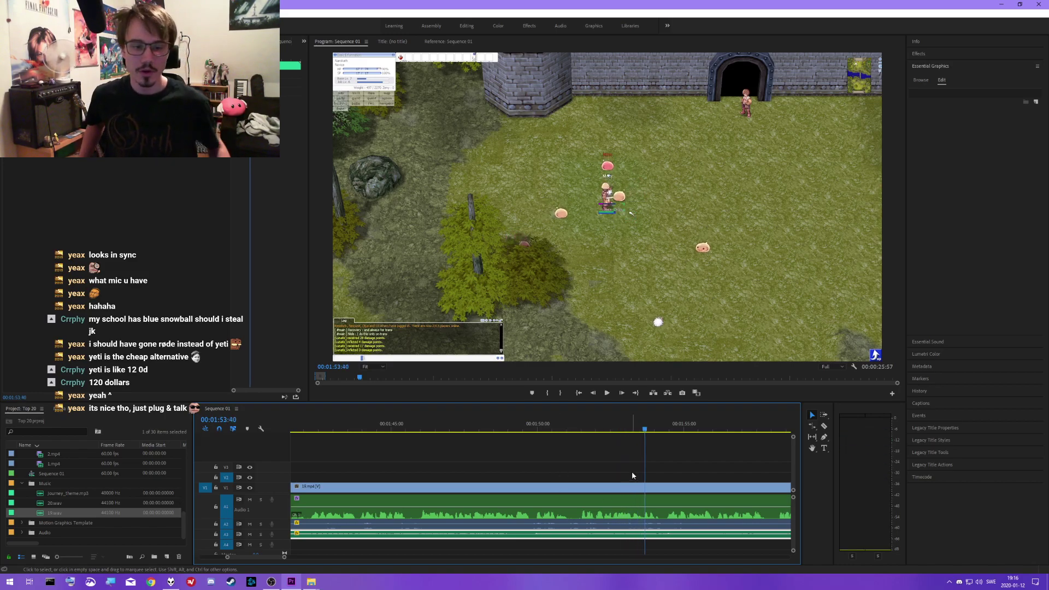
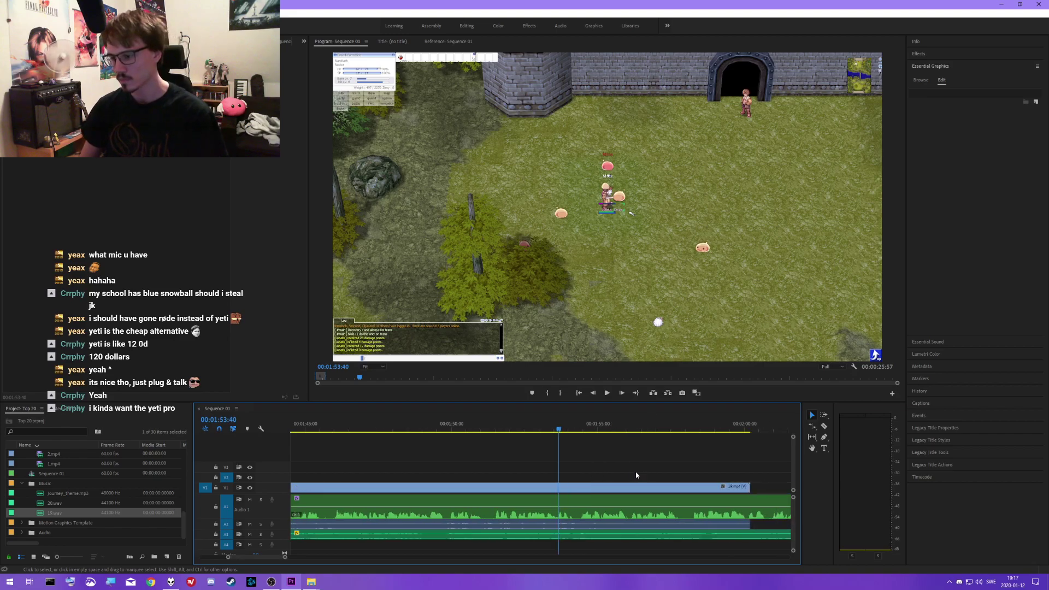
scroll(586, 468, "down", 3)
key("space")
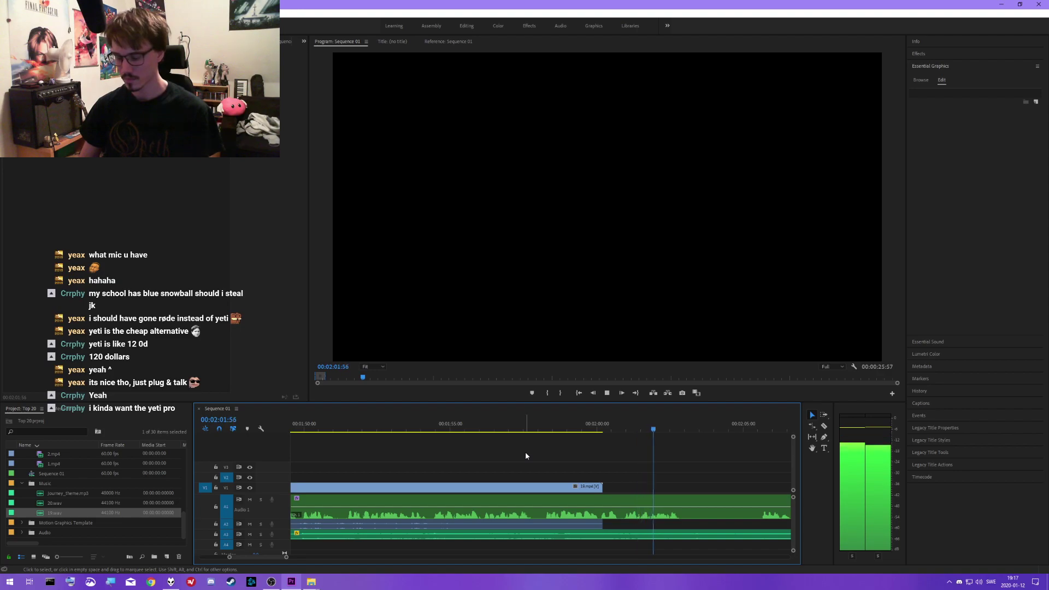
- Stop playback, copy the 19.mp4 gameplay clip and paste it on V1 at 00:02:02:59, after the original's end
key("space")
key("minus")
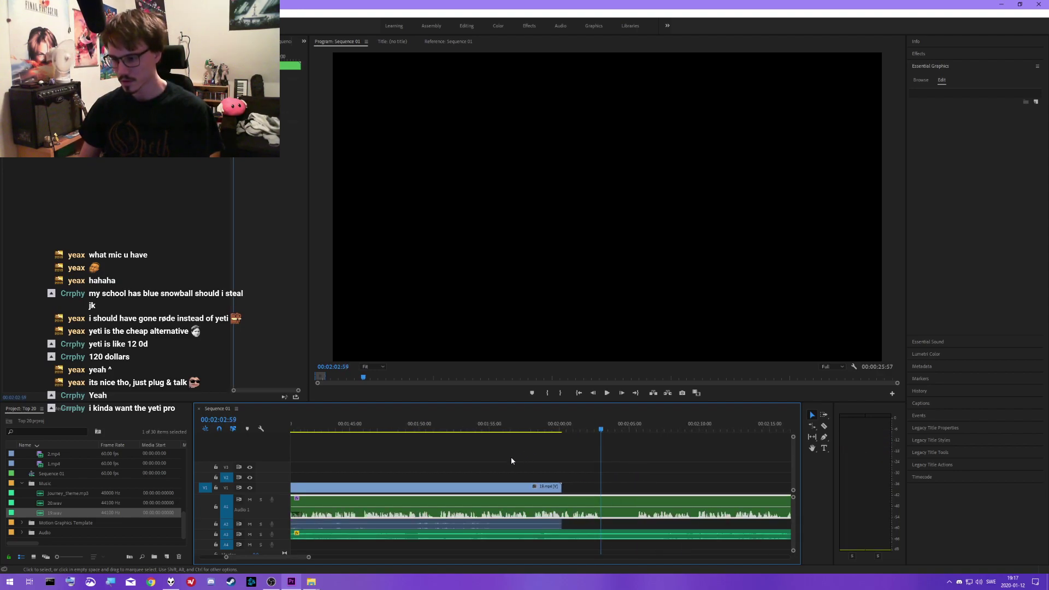
key("minus")
scroll(525, 461, "up", 10)
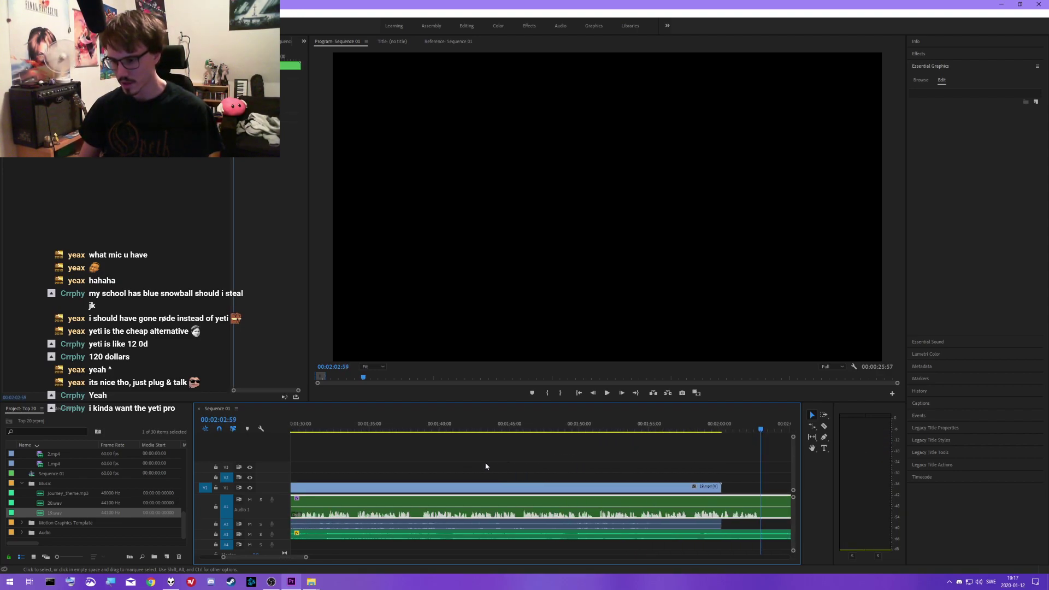
scroll(489, 470, "up", 3)
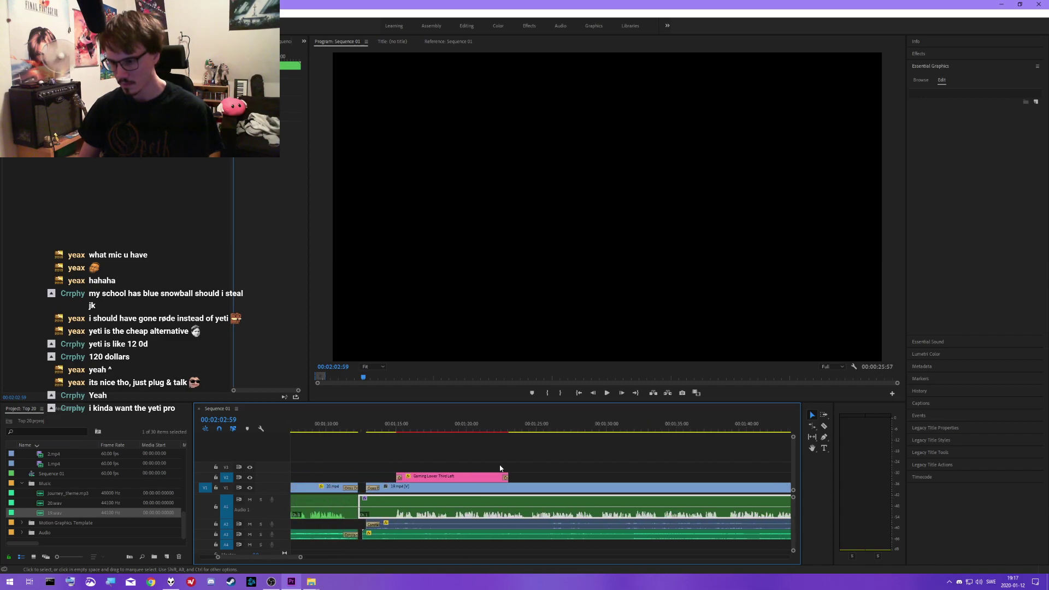
scroll(495, 476, "down", 2)
left_click(504, 486)
scroll(552, 467, "down", 7)
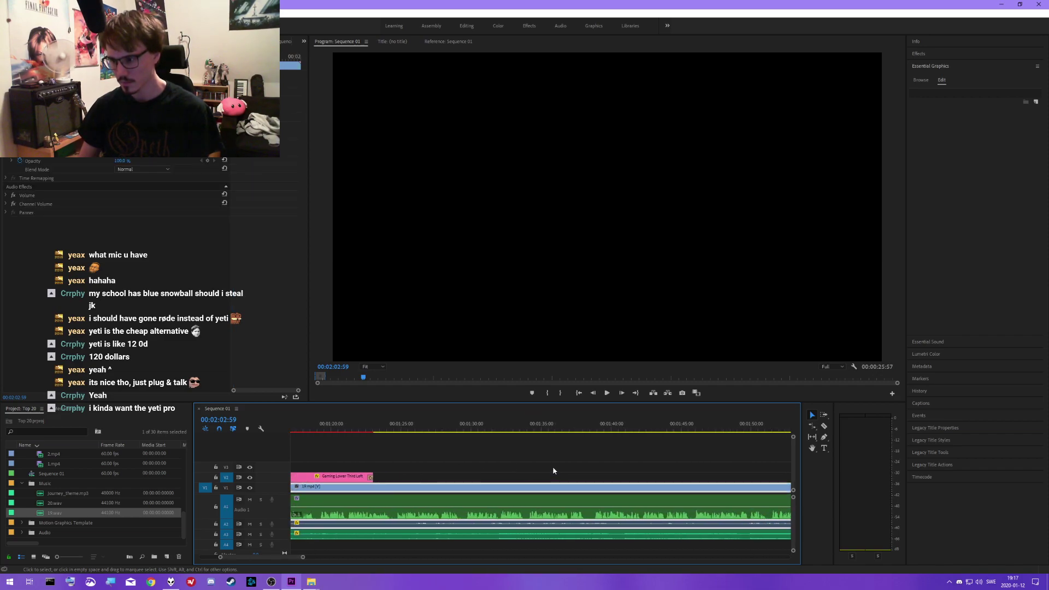
scroll(555, 466, "down", 7)
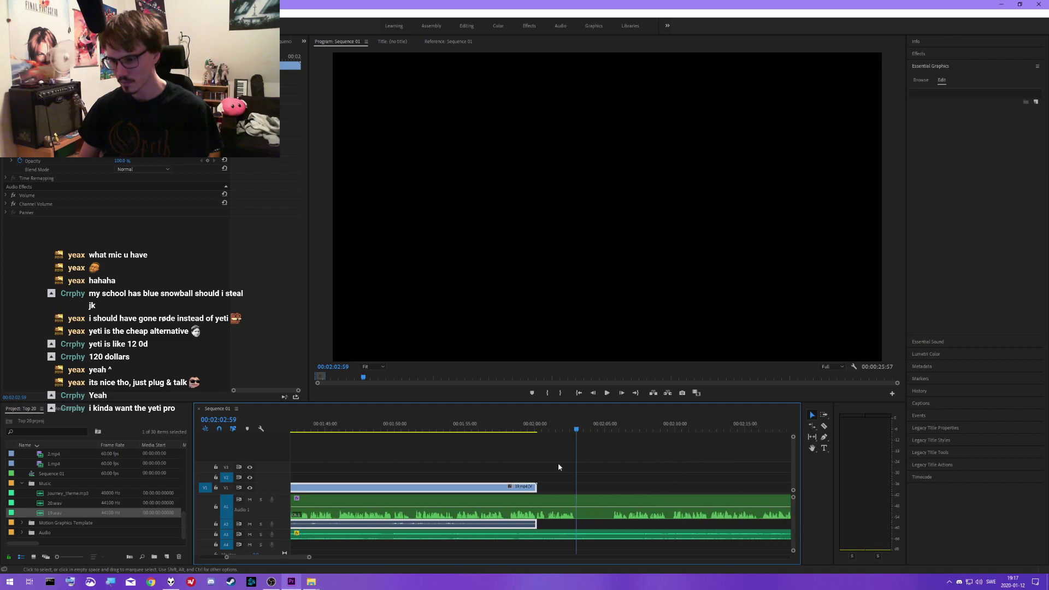
left_click(461, 483)
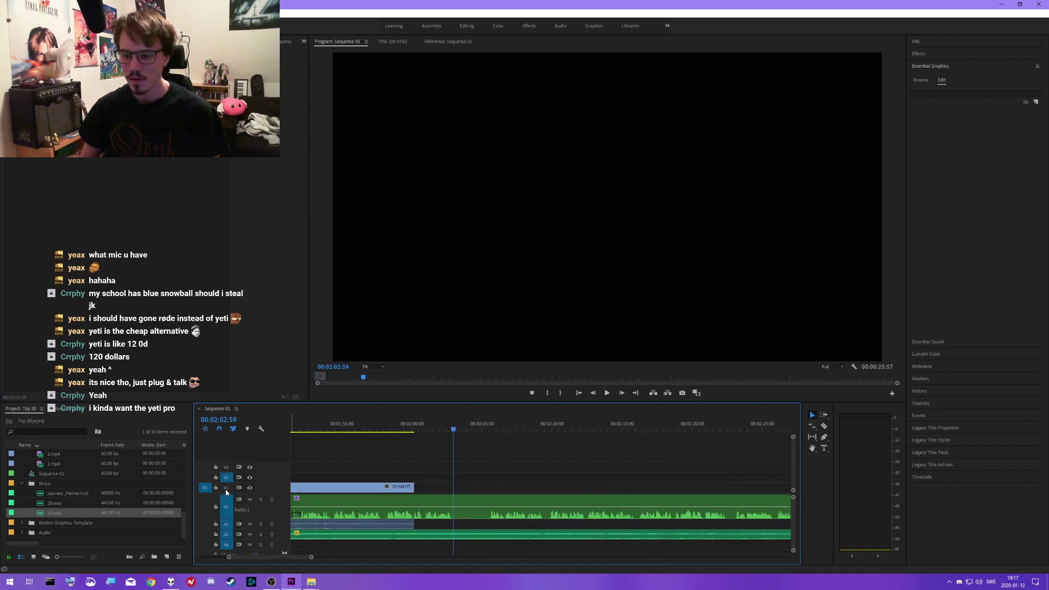
left_click(306, 508)
scroll(247, 511, "up", 3)
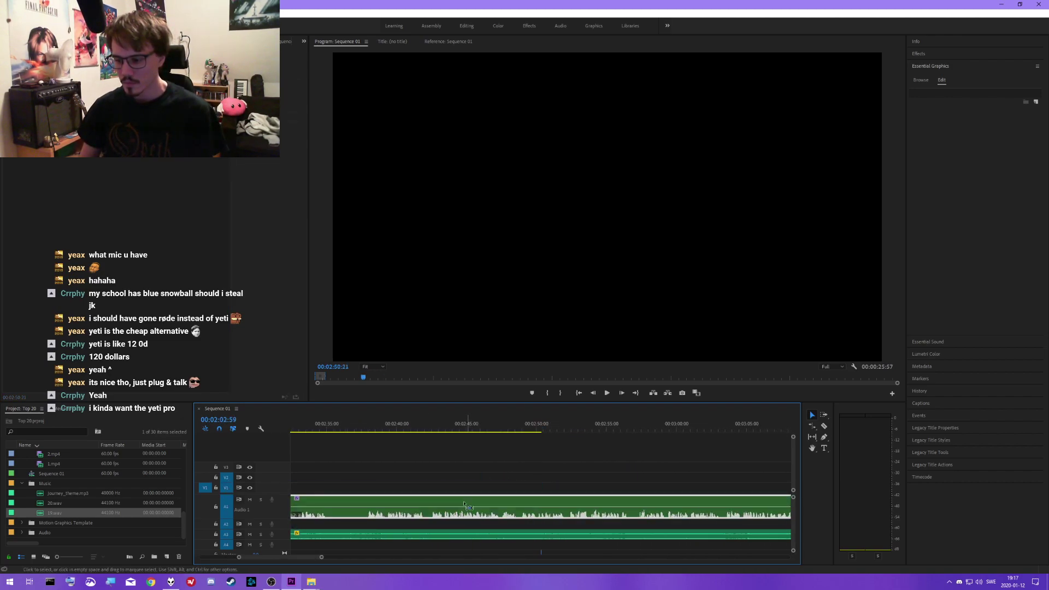
left_click(225, 509)
left_click(472, 535)
key("ctrl+v")
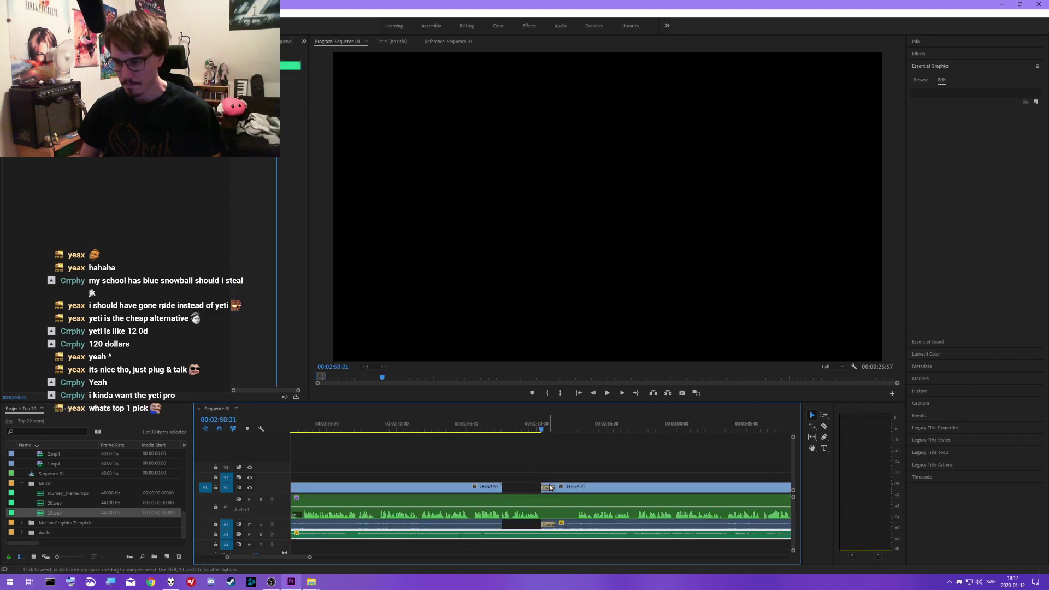
- Trim the start of the pasted 19.mp4 clip to about 00:02:15, then move it back to about 00:02:06 and preview it
scroll(492, 514, "up", 15)
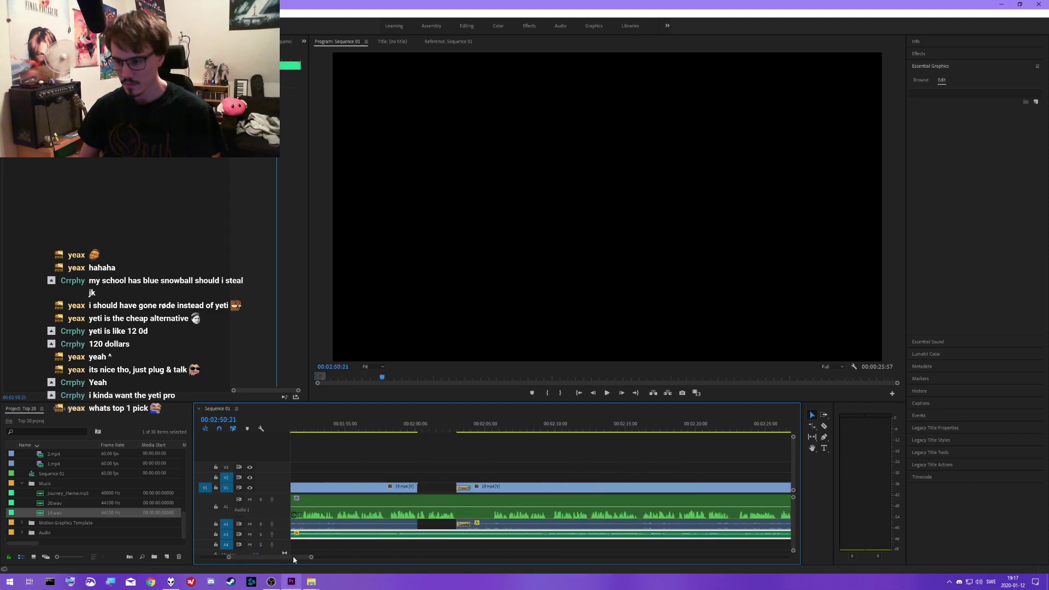
left_click_drag(510, 493, 435, 487)
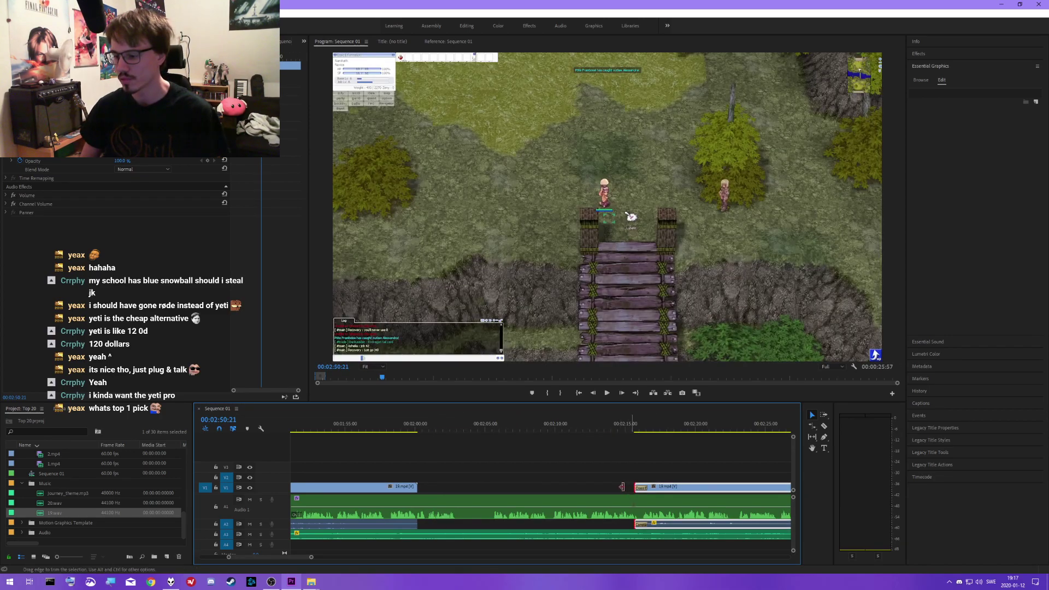
left_click_drag(636, 487, 498, 477)
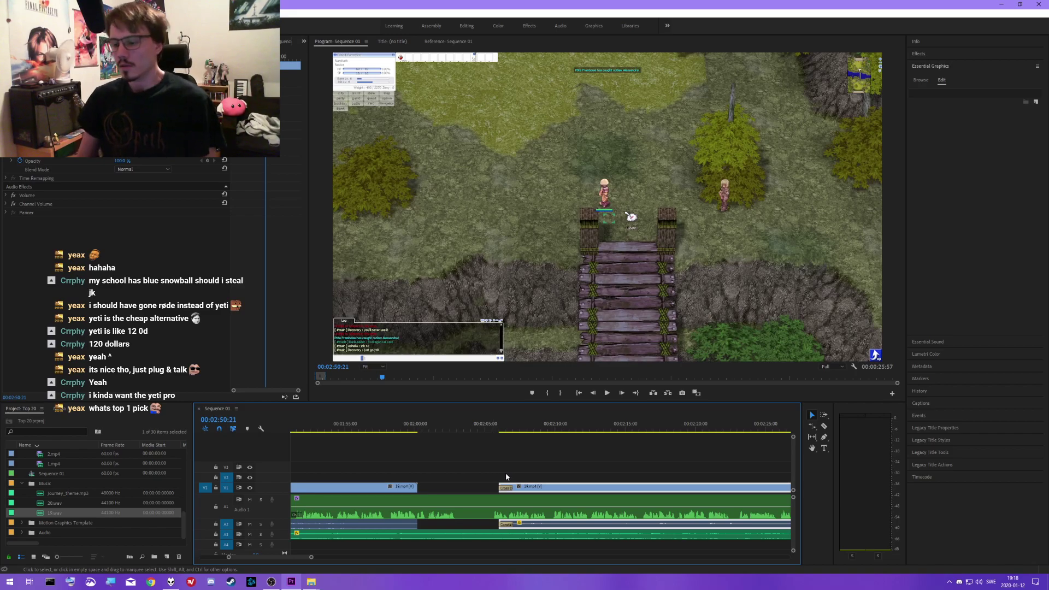
left_click(508, 475)
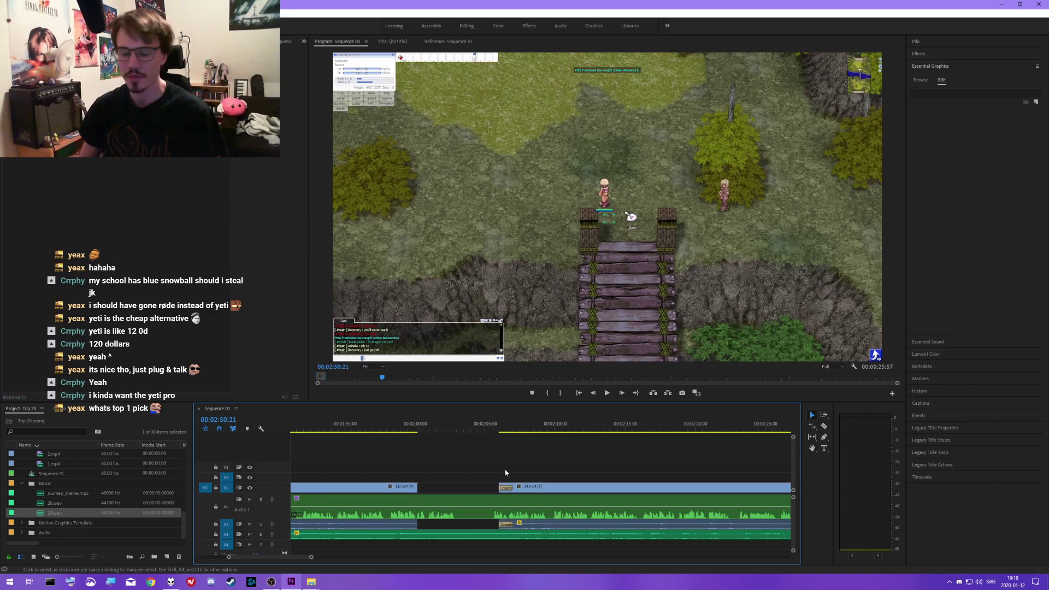
left_click(514, 427)
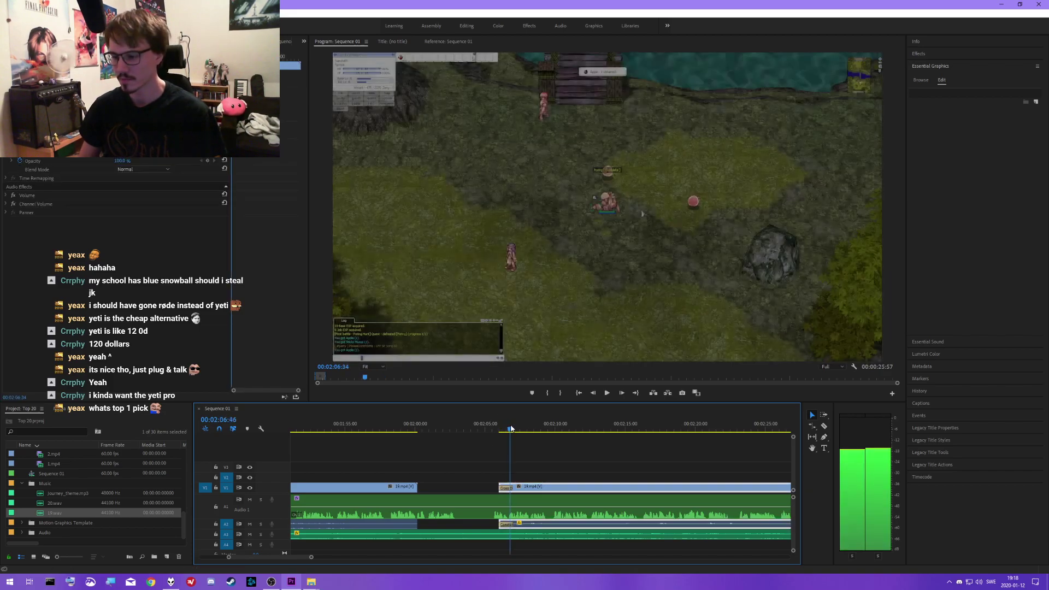
- Remove the fade-in transition from the pasted 19.mp4 clip and move it against the end of the first clip at about 00:02:00
scroll(539, 464, "up", 5)
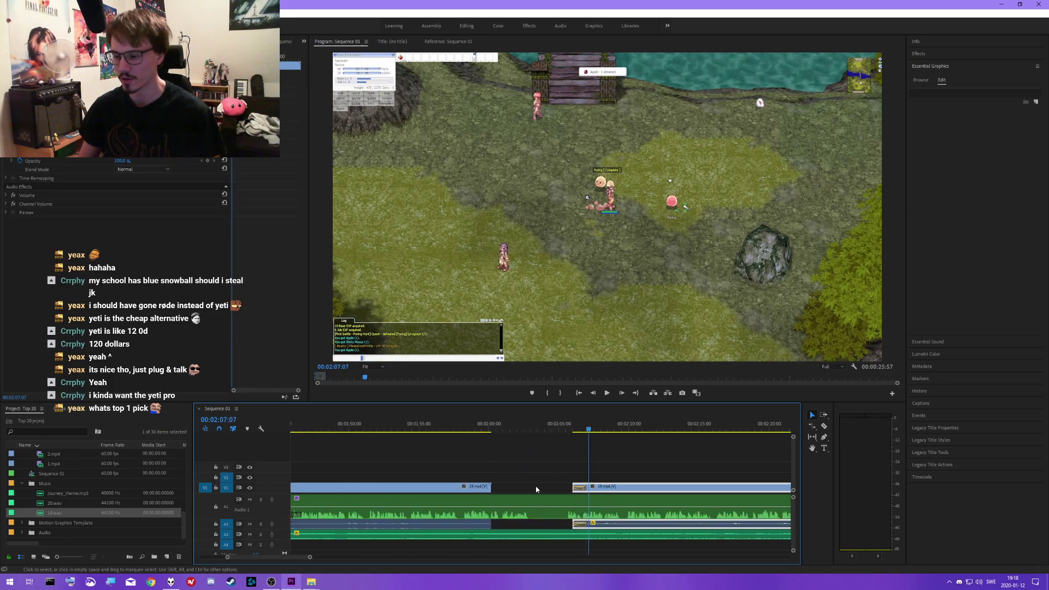
left_click(578, 487)
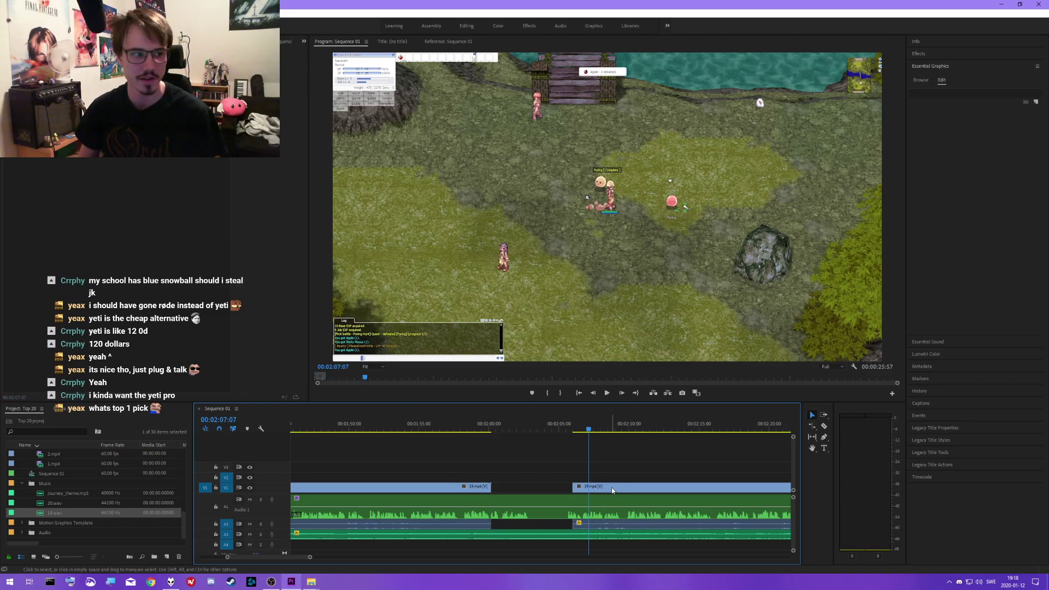
left_click_drag(612, 487, 530, 488)
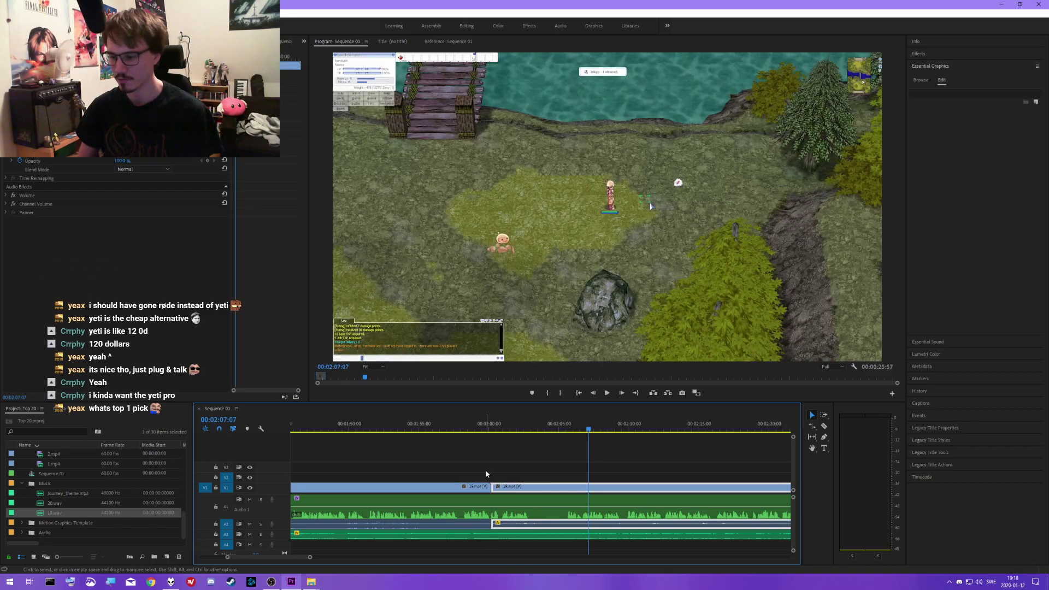
left_click(487, 474)
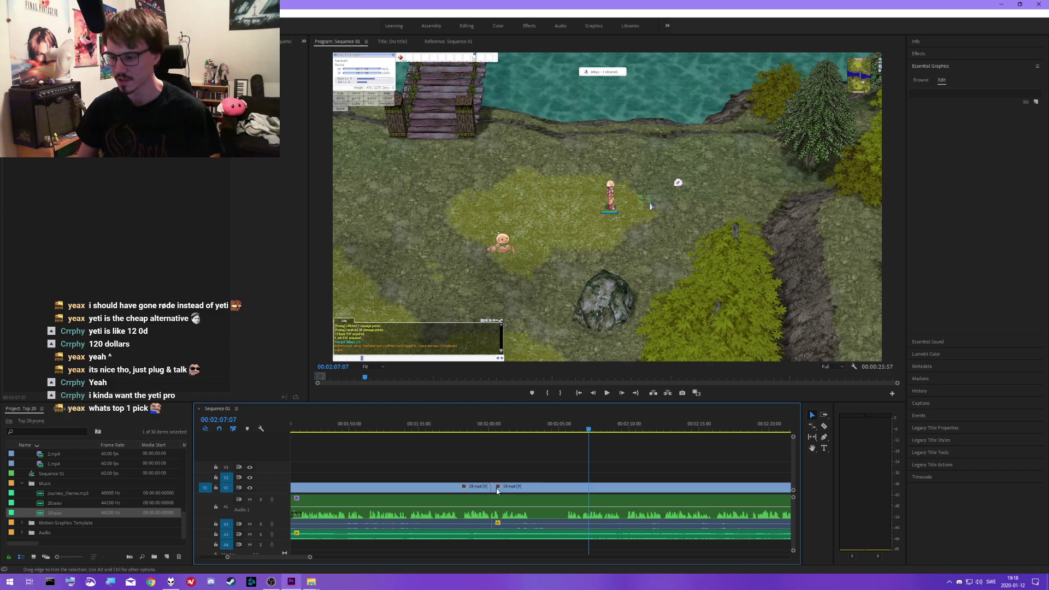
- Search the effects for "black" and add Dip to Black at the cut between the two 19.mp4 clips
left_click(916, 41)
left_click(920, 190)
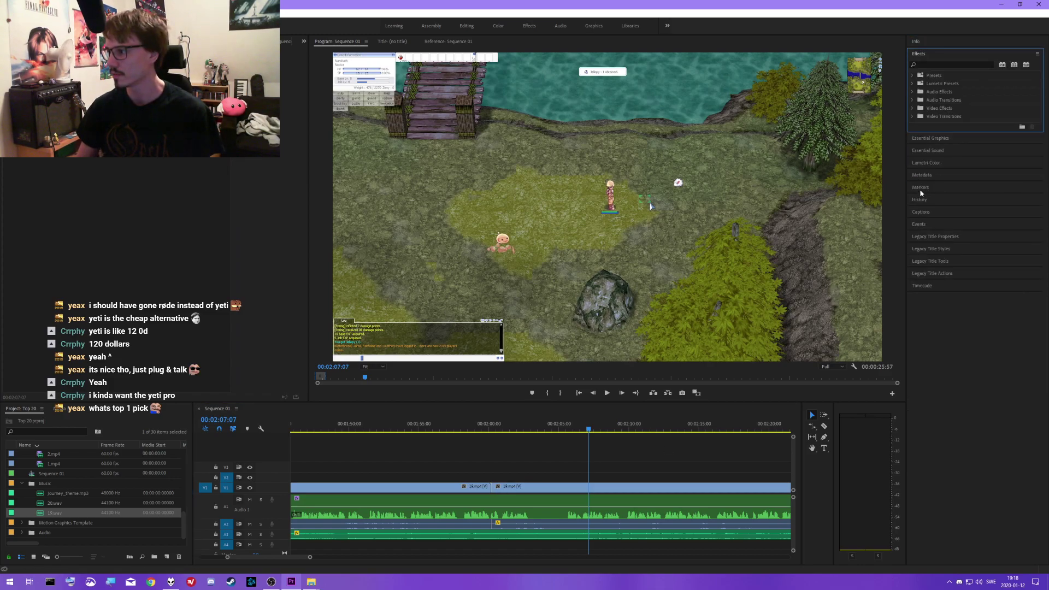
left_click(936, 65)
type("black")
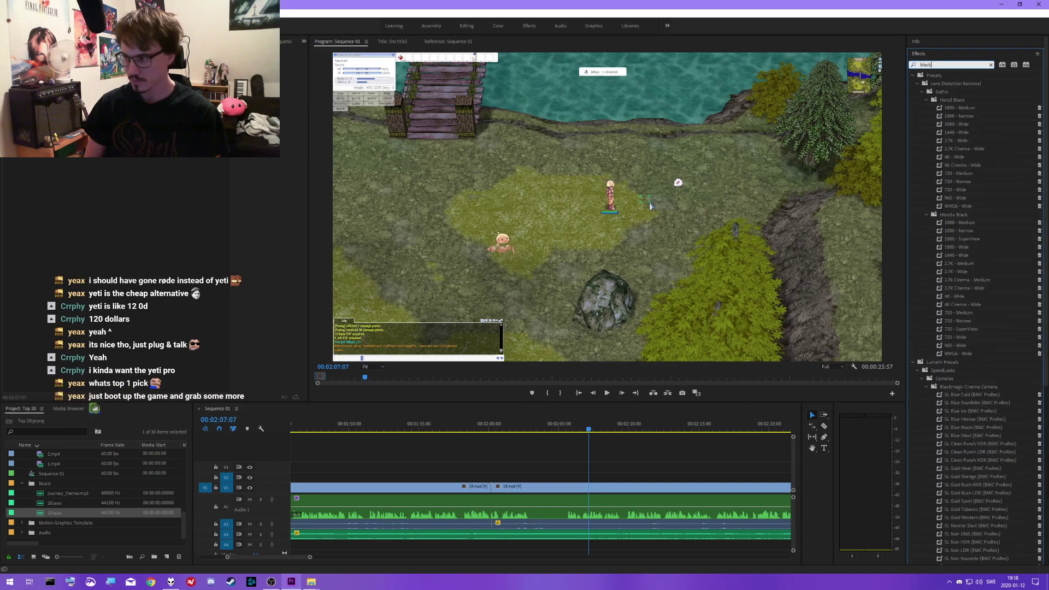
scroll(972, 180, "down", 5)
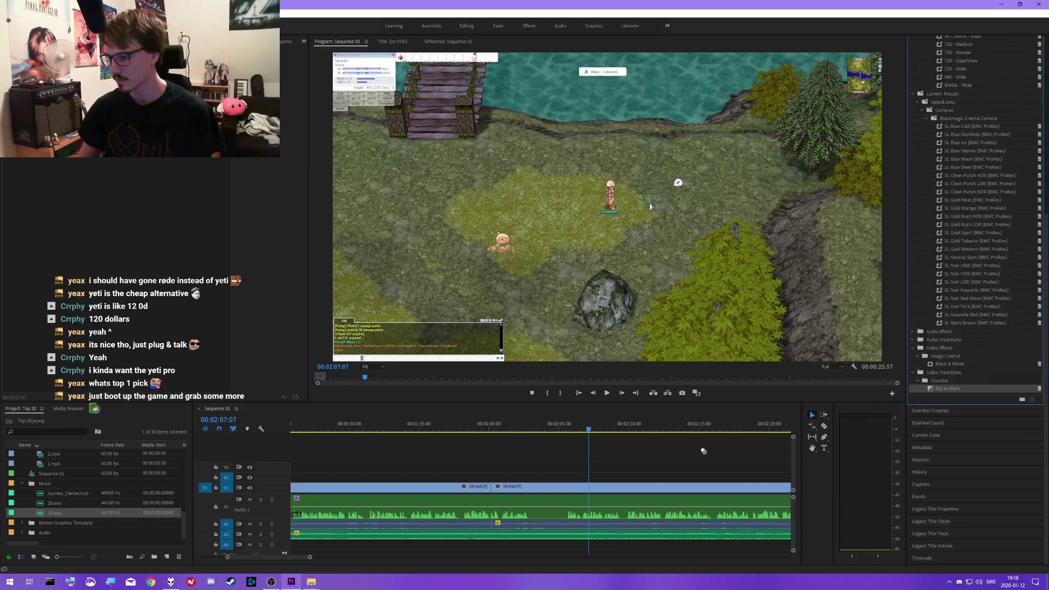
left_click_drag(495, 498, 495, 498)
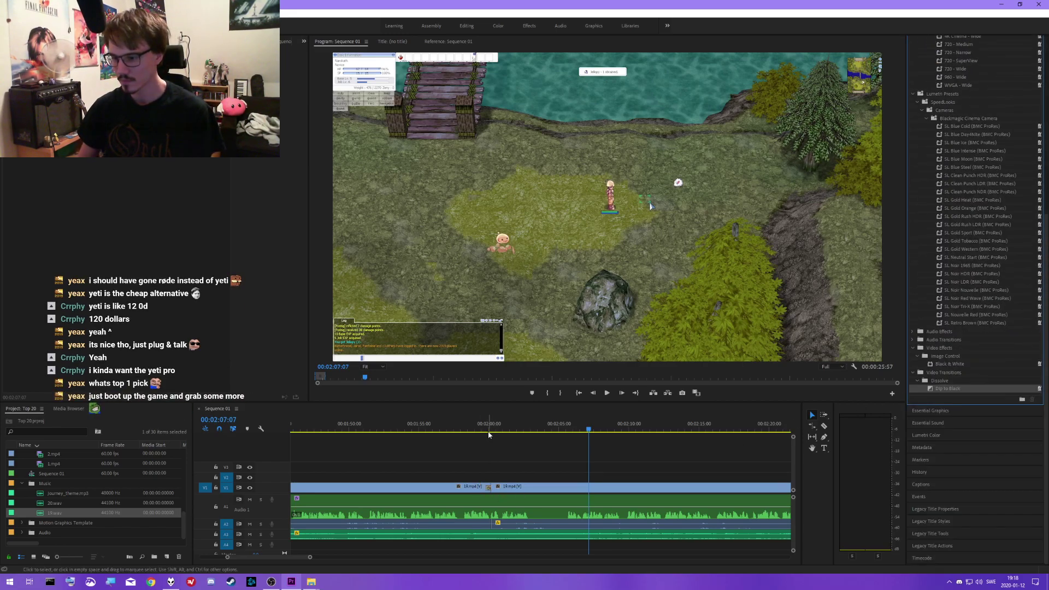
- Apply the default transition to the A2 audio at the cut between the 19.mp4 clips and play across it
key("Up")
right_click(494, 523)
left_click(505, 508)
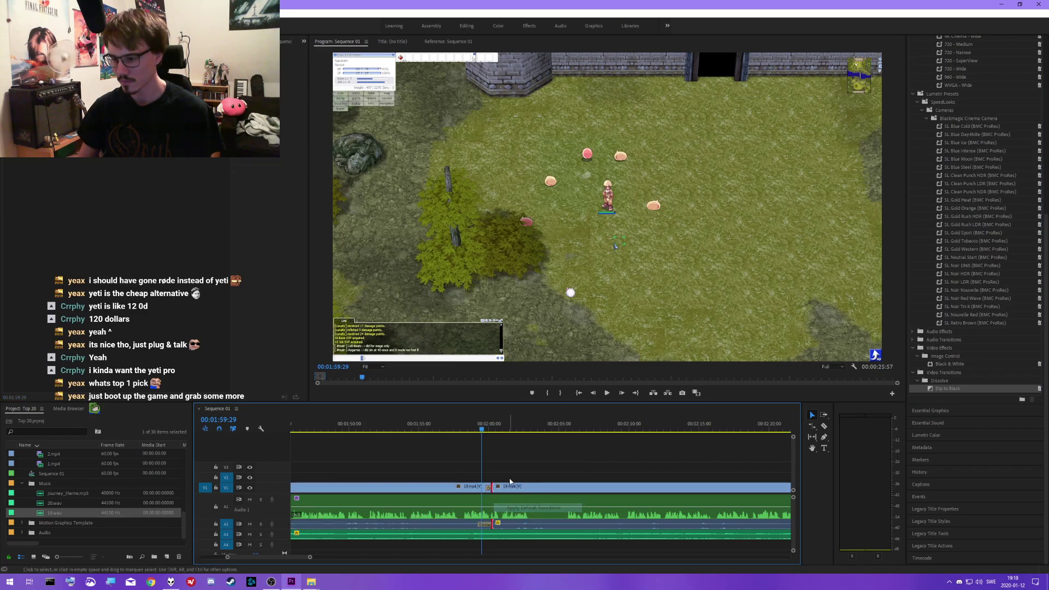
key("space")
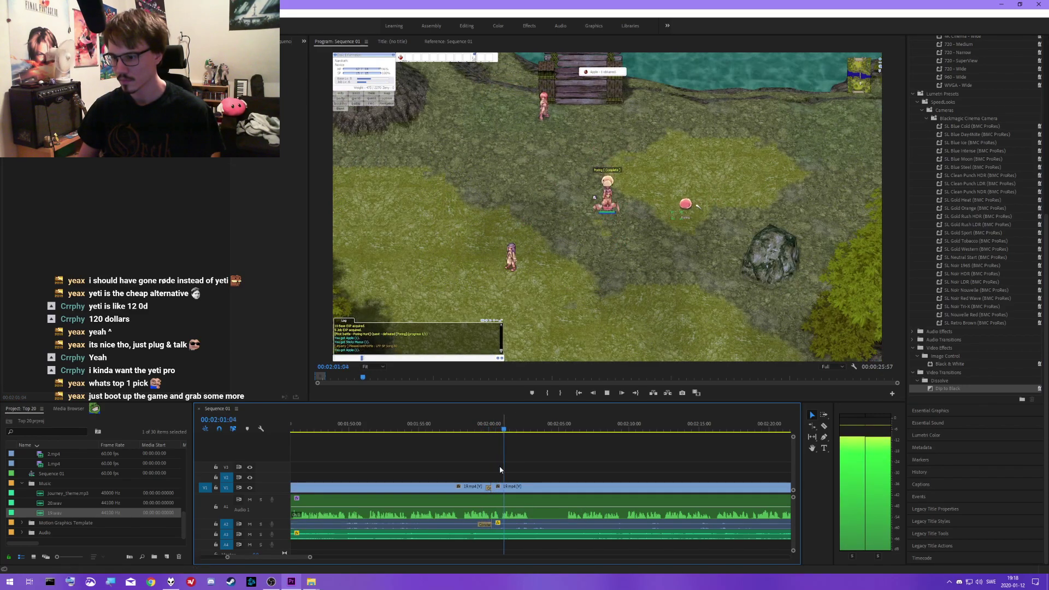
- Reposition the second 19.mp4 clip at the cut, reapply the default audio transition and Dip to Black there, and play it
left_click(503, 490)
mouse_move(504, 492)
left_mouse_down()
mouse_move(533, 491)
mouse_move(505, 491)
left_mouse_up()
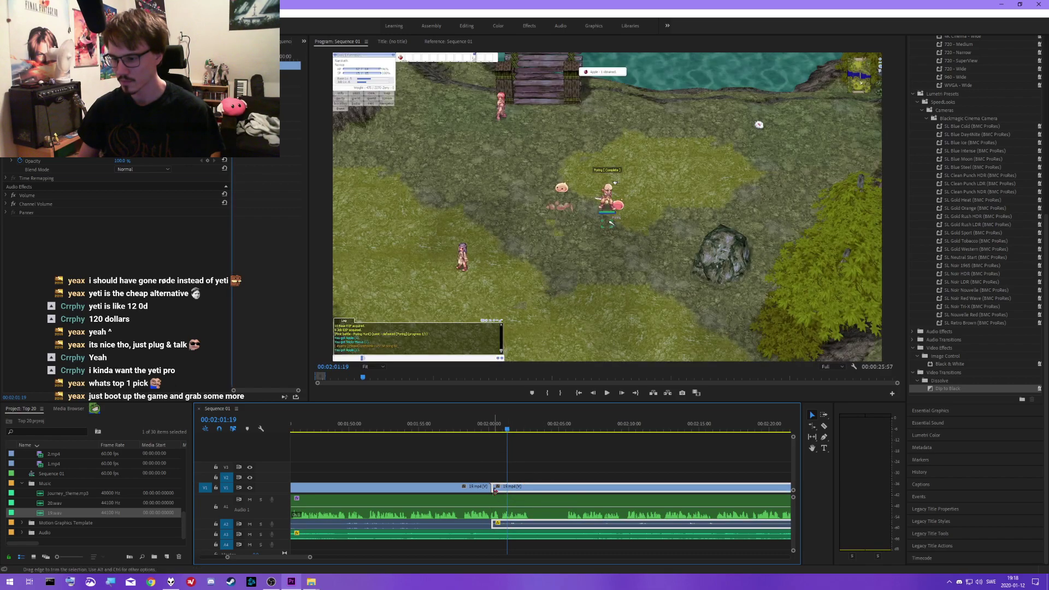
right_click(490, 490)
left_click(507, 512)
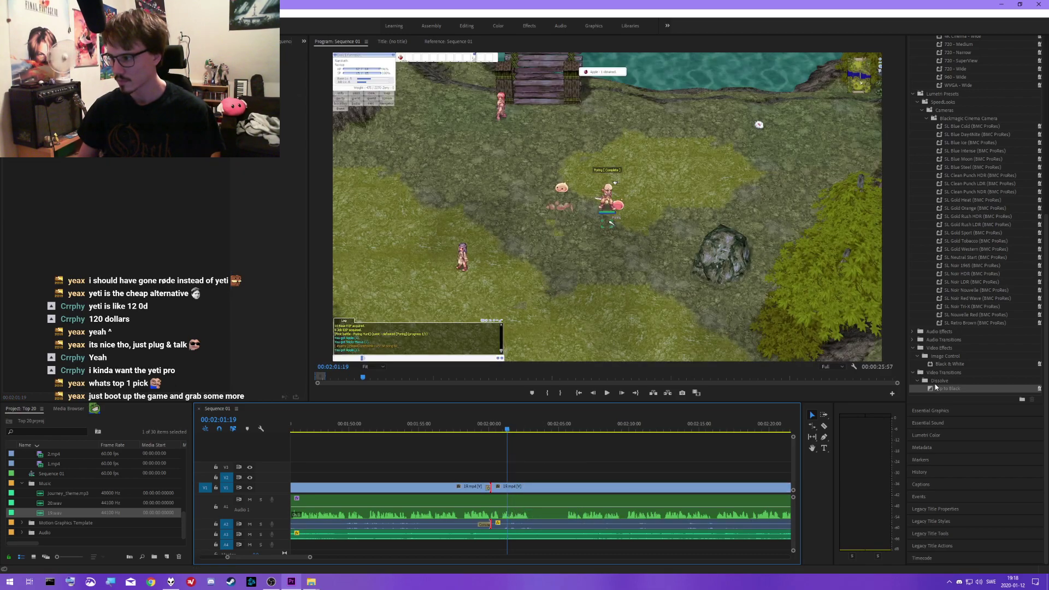
left_click_drag(936, 387, 493, 490)
left_click(477, 432)
key("space")
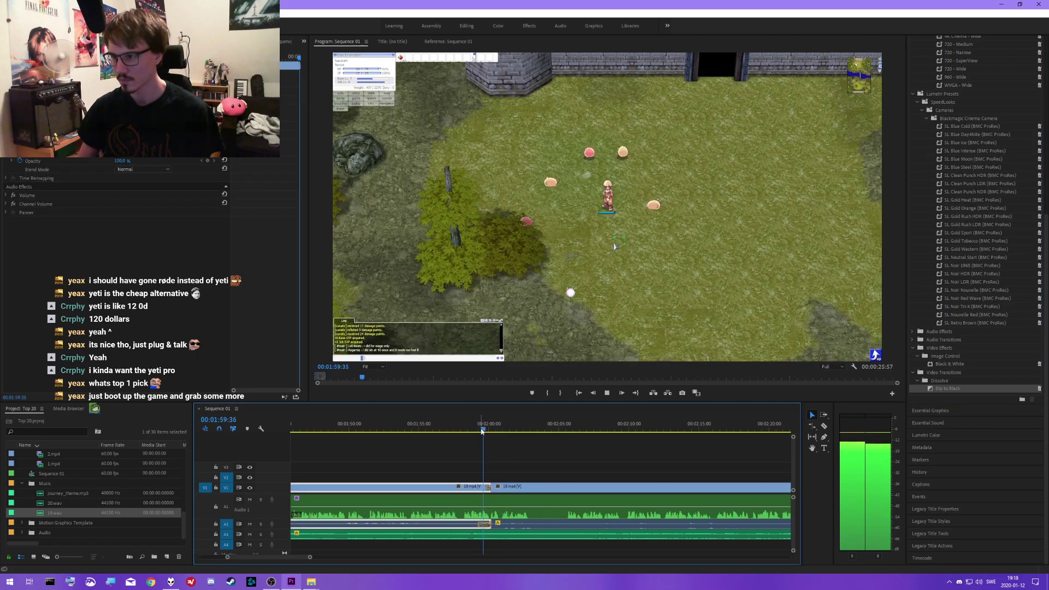
- Set the playhead to 00:01:57:49 and move the second 19.mp4 clip to start there, overwriting the end of the first clip
mouse_move(477, 432)
left_mouse_down()
mouse_move(441, 430)
mouse_move(481, 429)
mouse_move(460, 429)
left_mouse_up()
left_click(490, 486)
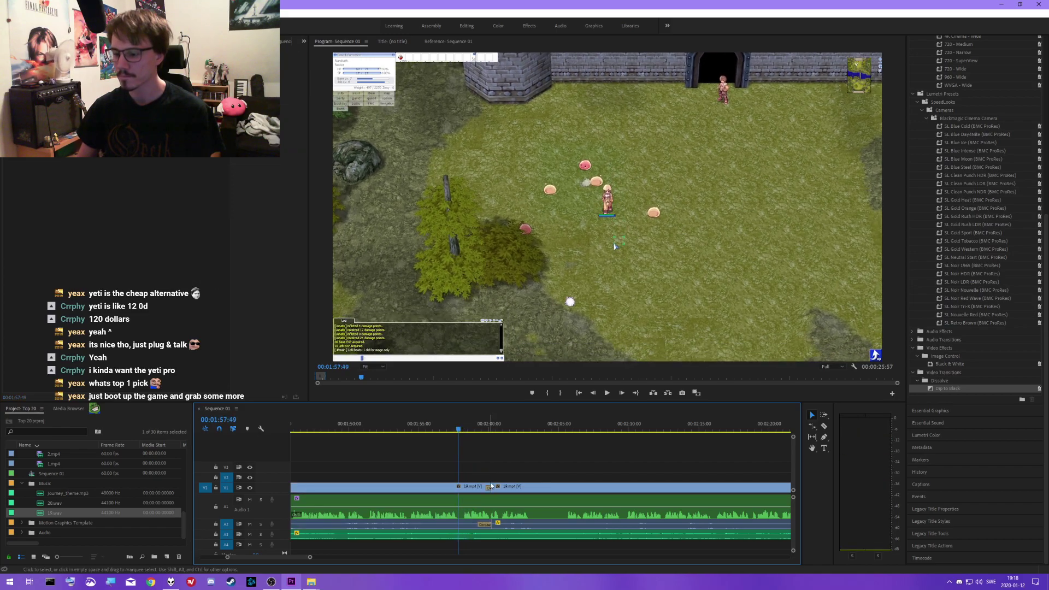
left_click_drag(489, 485, 467, 486)
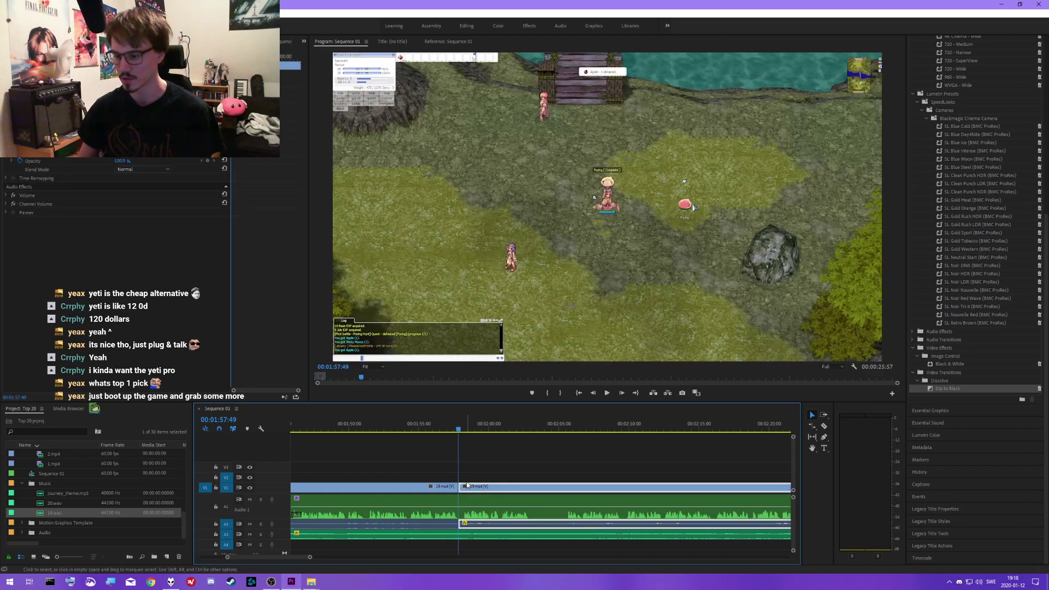
- Apply the default audio transition and Dip to Black at the 19.mp4 cut at 00:01:57:49
right_click(465, 526)
left_click(500, 508)
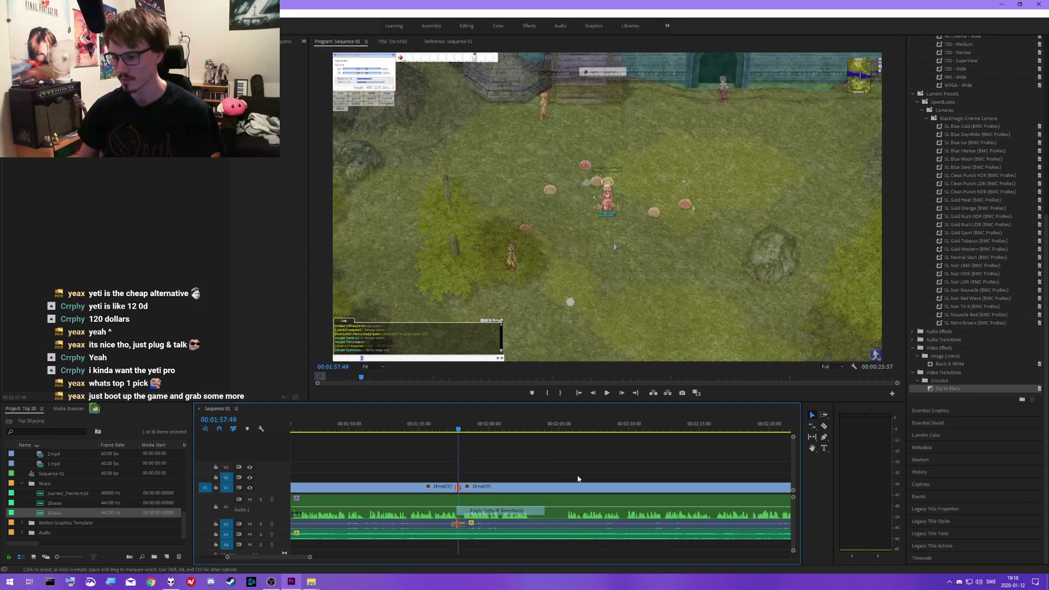
left_click_drag(938, 389, 459, 488)
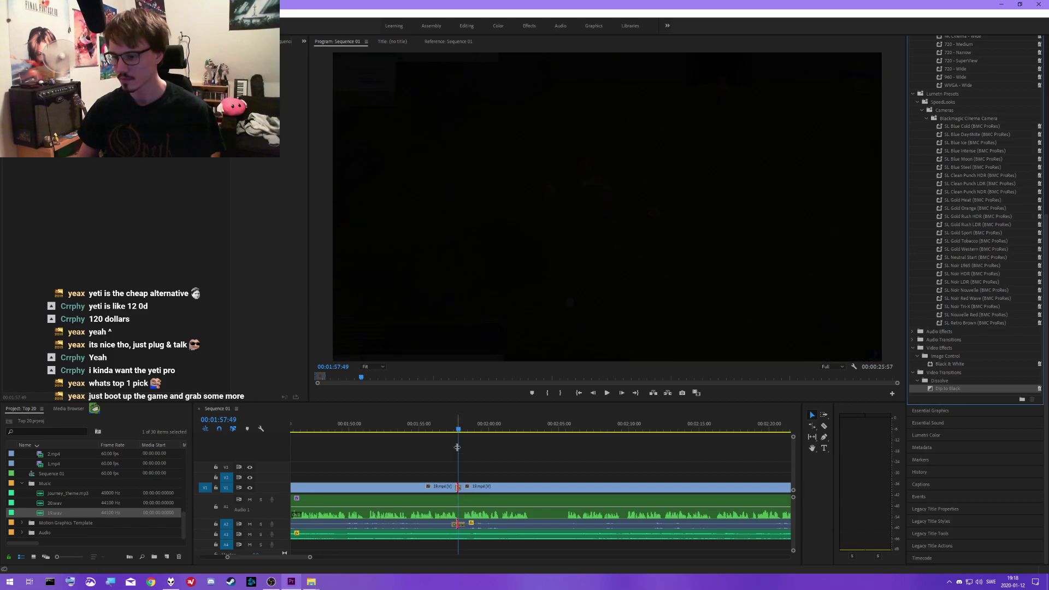
- Play the sequence across the Dip to Black at 00:01:57:49 and return the playhead to 00:01:58:52
left_click(451, 429)
left_click_drag(451, 429, 476, 429)
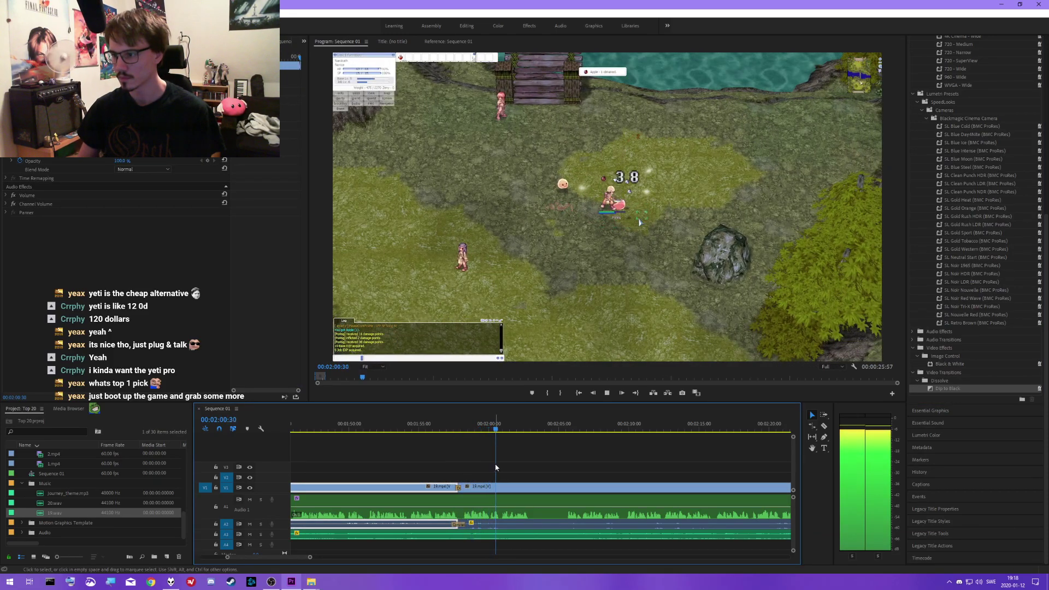
key("space")
scroll(480, 471, "up", 3)
left_click(469, 429)
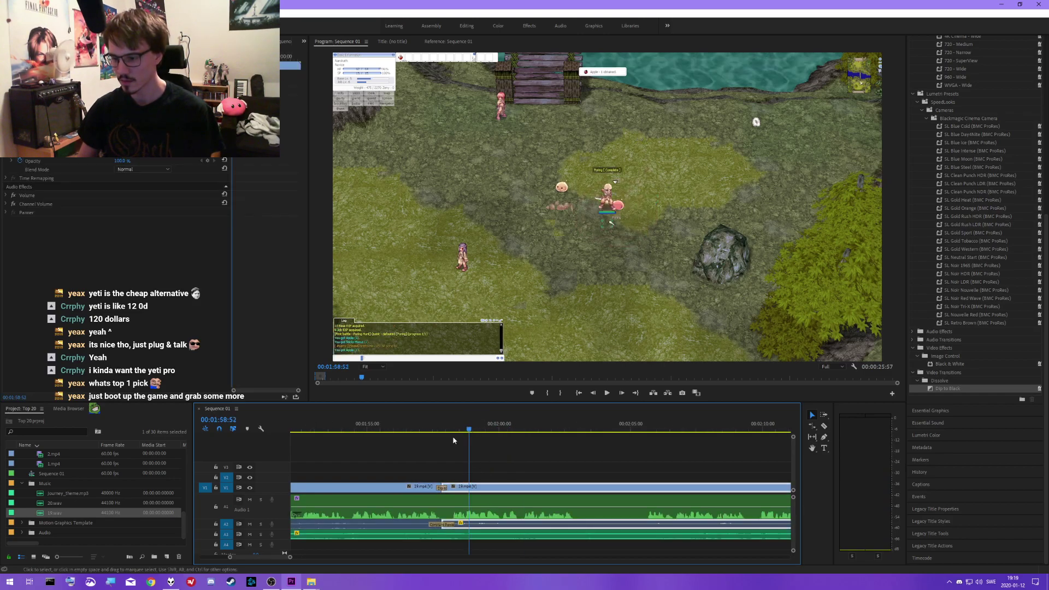
- Mute audio tracks A3 and A1 and play from 00:01:58:52 to hear only the game sound of the second 19.mp4 clip
left_click(249, 535)
left_click(249, 499)
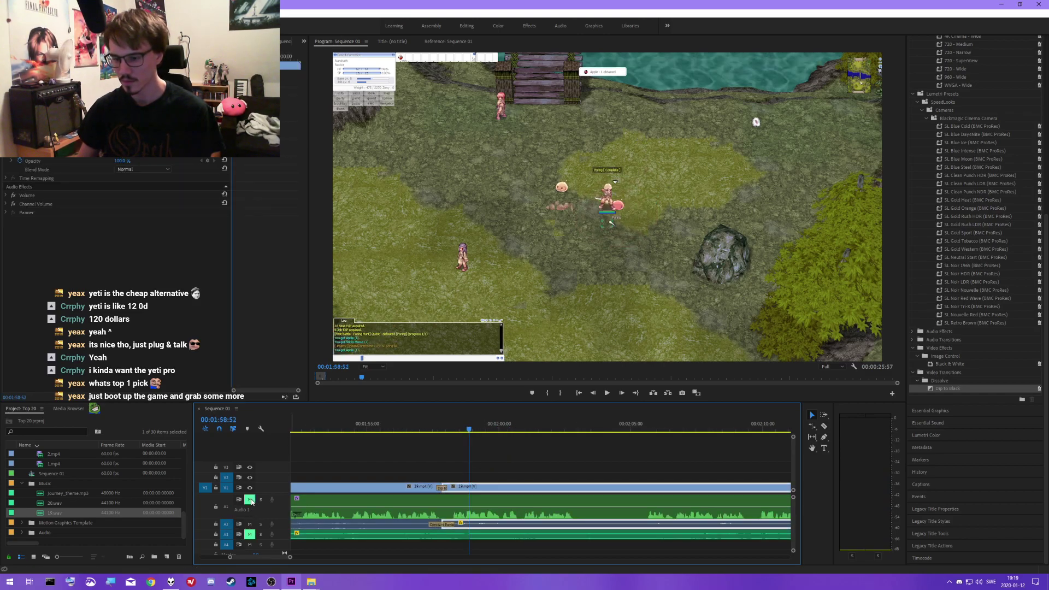
key("space")
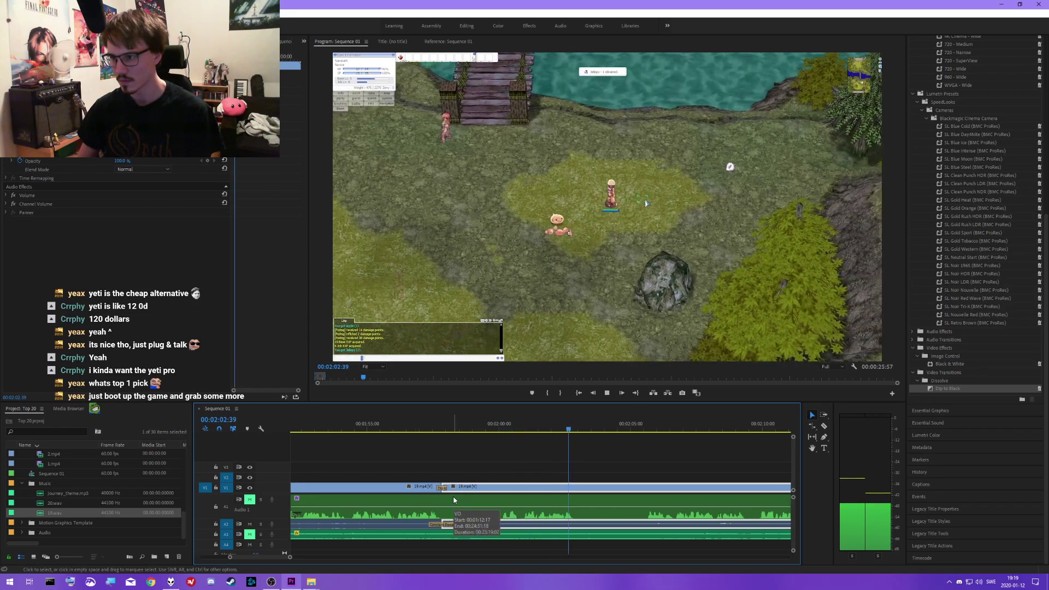
key("space")
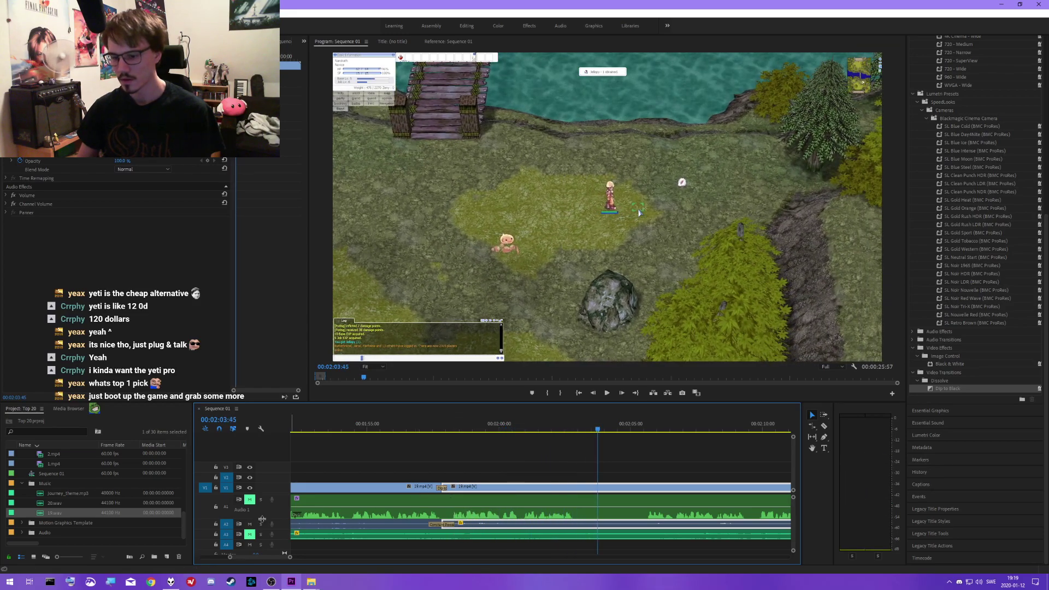
- Unmute audio tracks A1 and A3 and play the second 19.mp4 clip from 00:02:03:45 with all audio
left_click(250, 501)
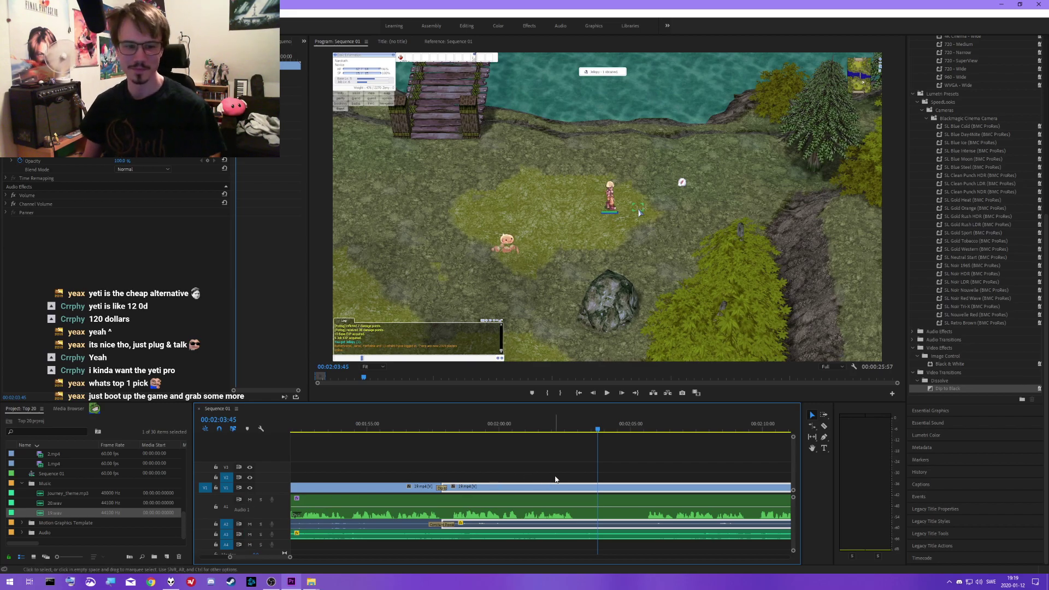
key("space")
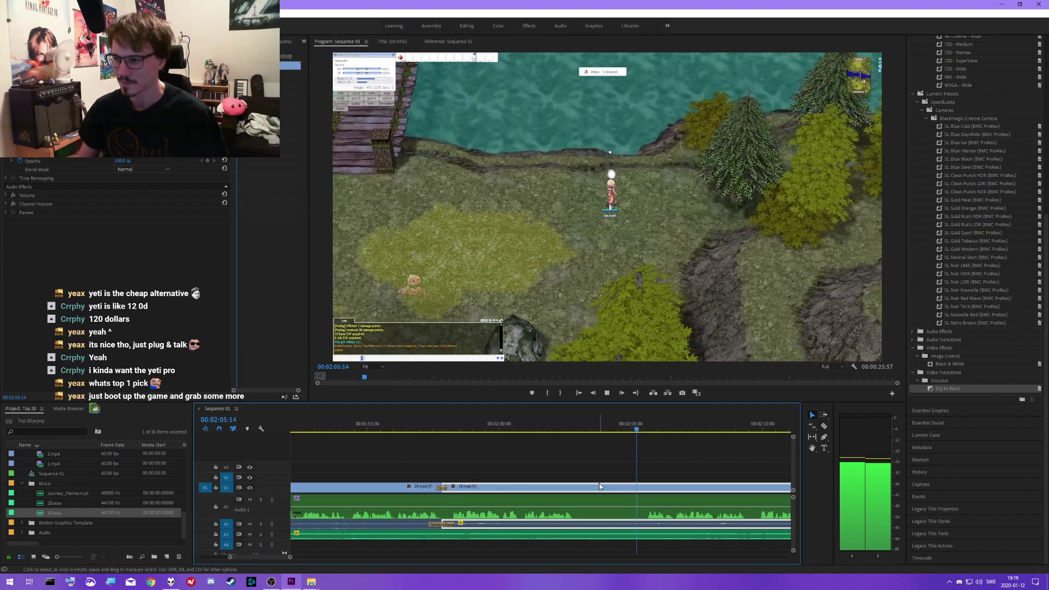
key("space")
- Move the playhead back to 00:02:03:04, inside the pause in the A1 voice-over, and save the project
scroll(628, 465, "down", 3)
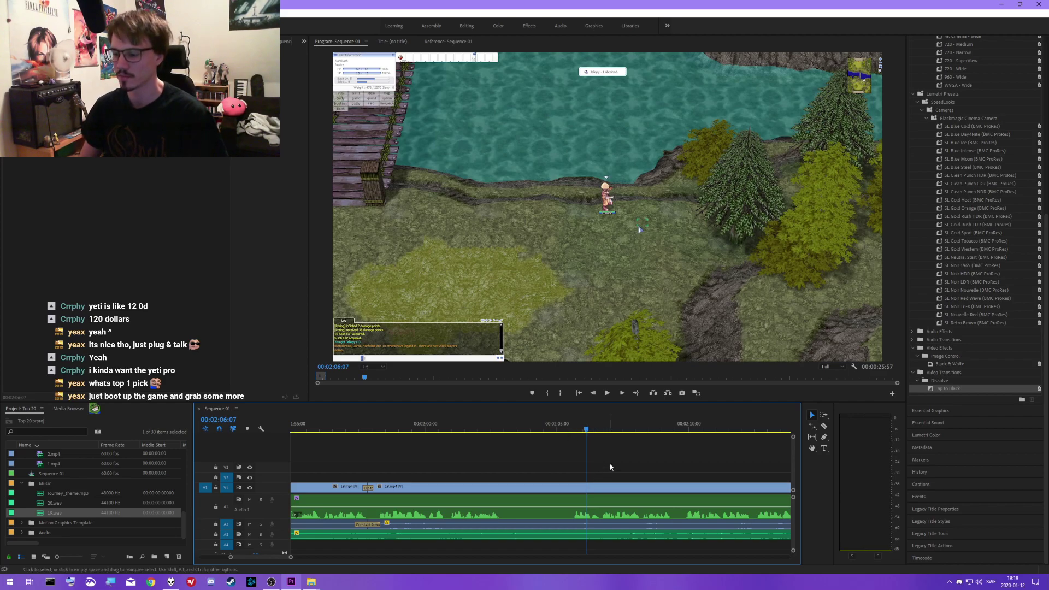
scroll(539, 470, "down", 1)
scroll(542, 472, "down", 4)
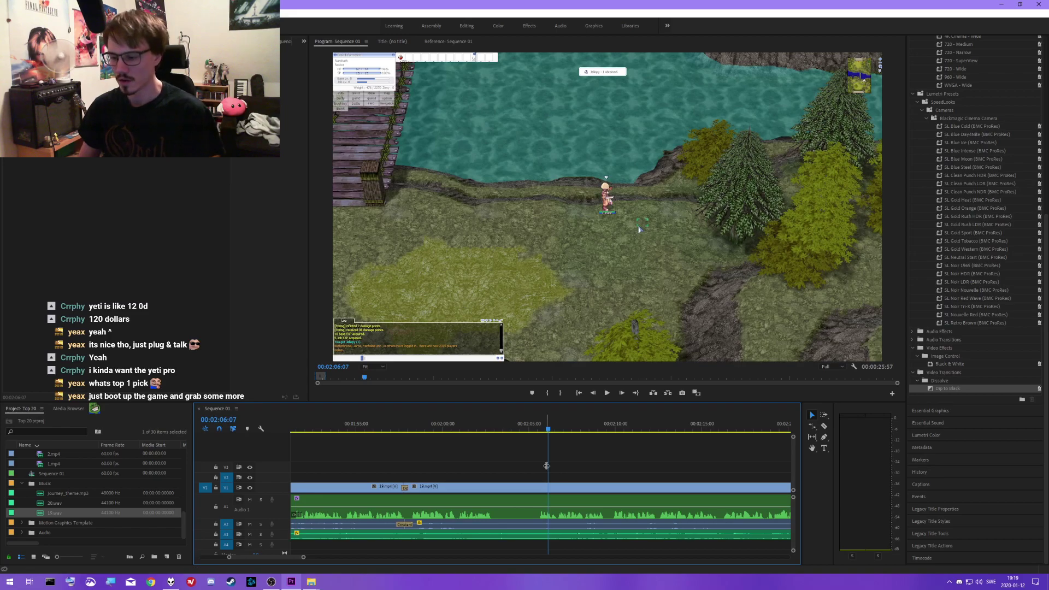
left_click(492, 429)
left_click_drag(492, 429, 494, 426)
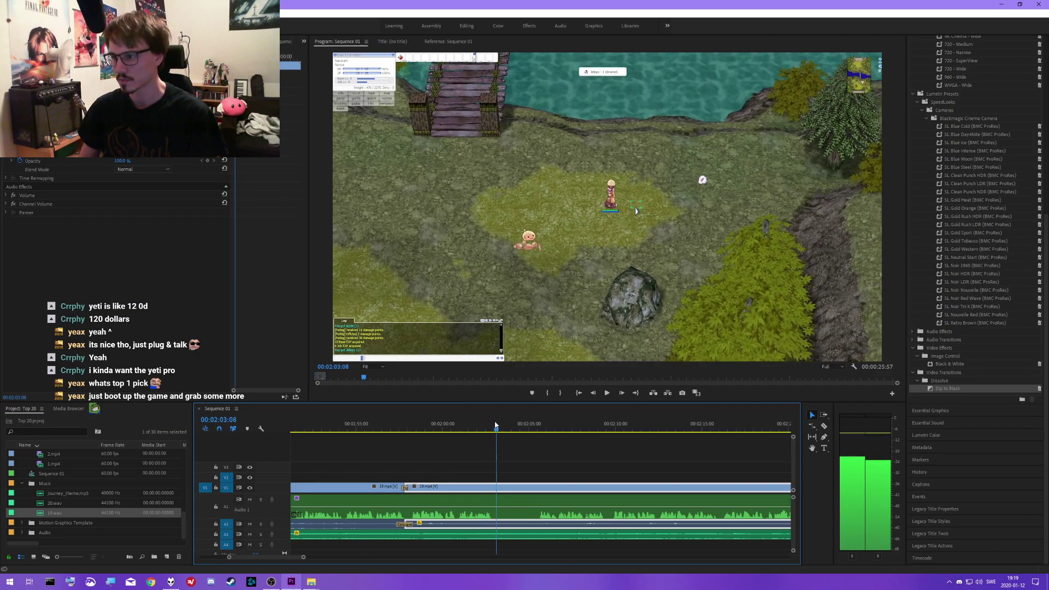
key("ctrl+s")
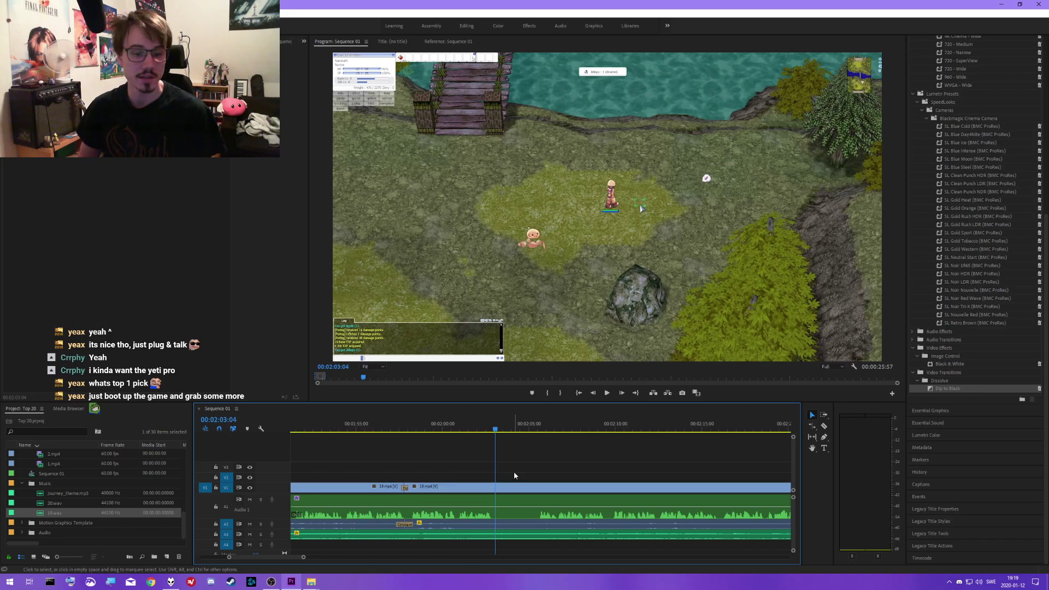
- Cut the second 19.mp4 clip and the A3 music at 00:02:03:14 and delete their remainders, leaving the A1 voice-over intact
key("equal")
key("equal")
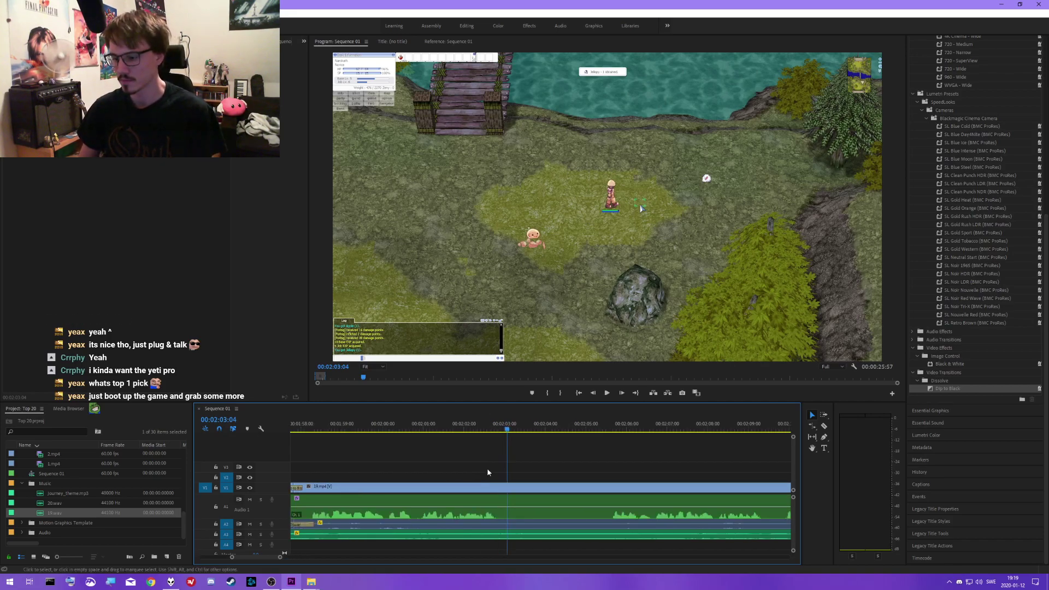
left_click_drag(498, 427, 517, 427)
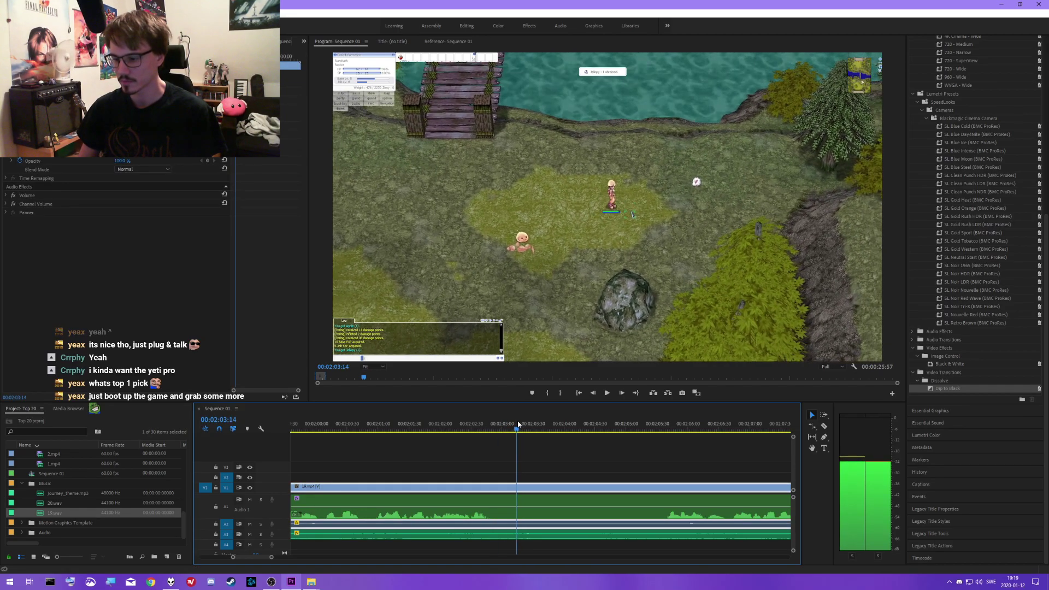
key("c")
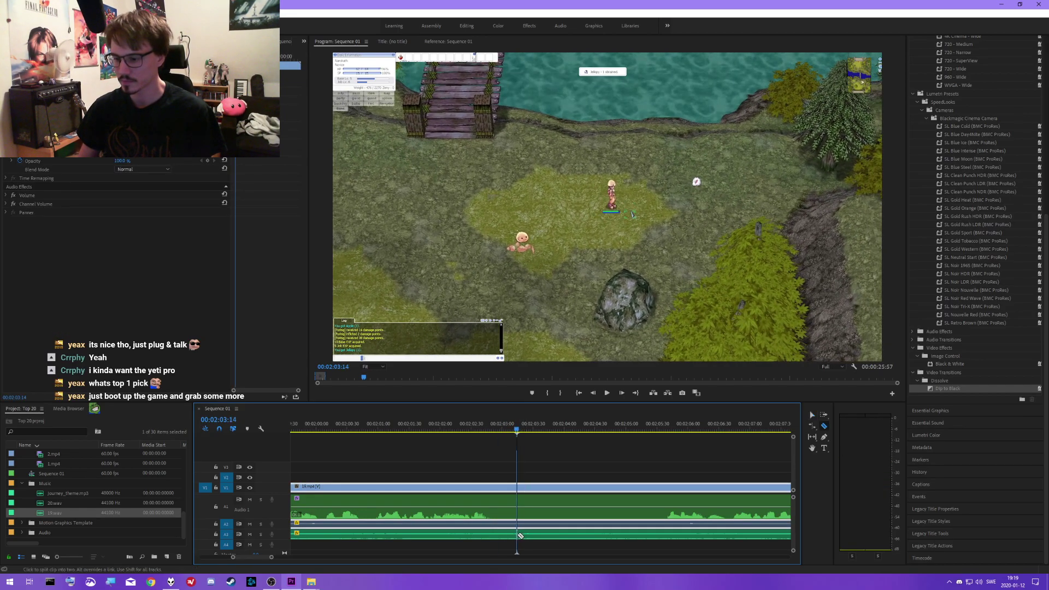
left_click(519, 487)
key("v")
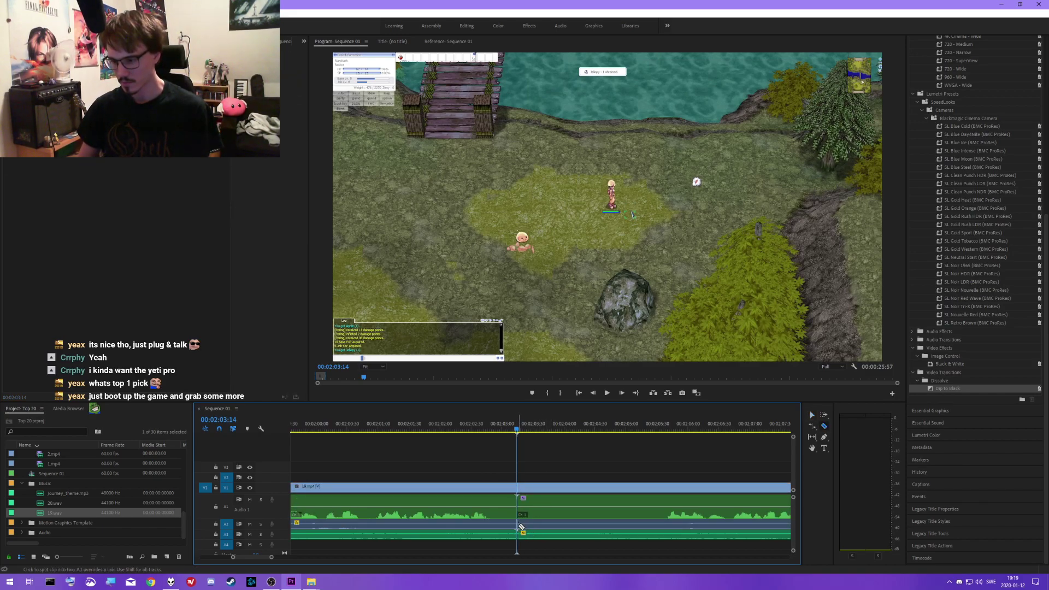
key("v")
left_click_drag(537, 549, 548, 528)
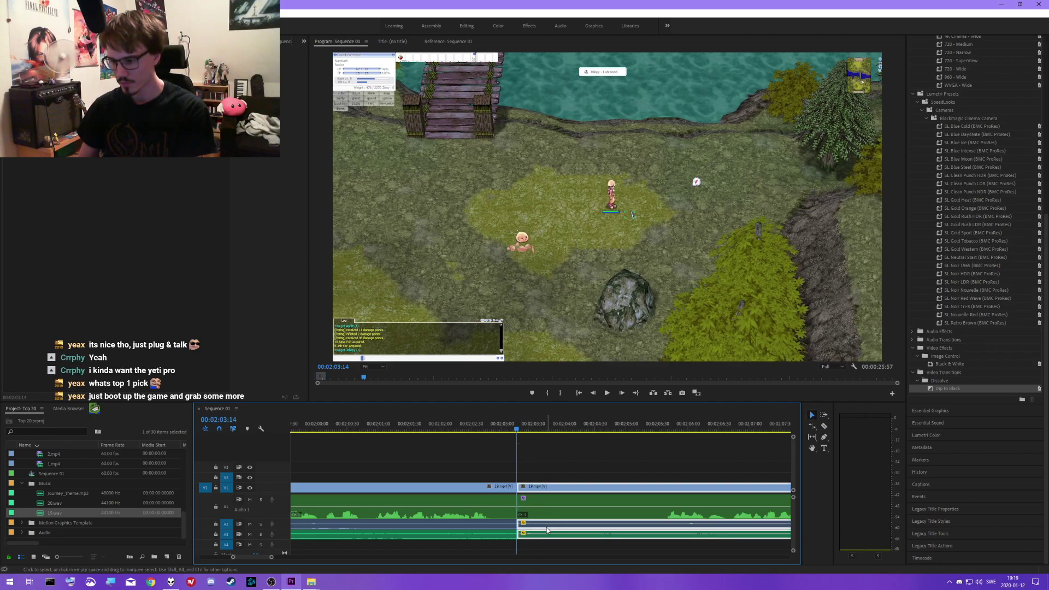
key("Delete")
- Apply default transitions to the clip ends at 00:02:03:14: Constant Power on A2 and A3, Cross Dissolve on V1
right_click(520, 537)
left_click(563, 523)
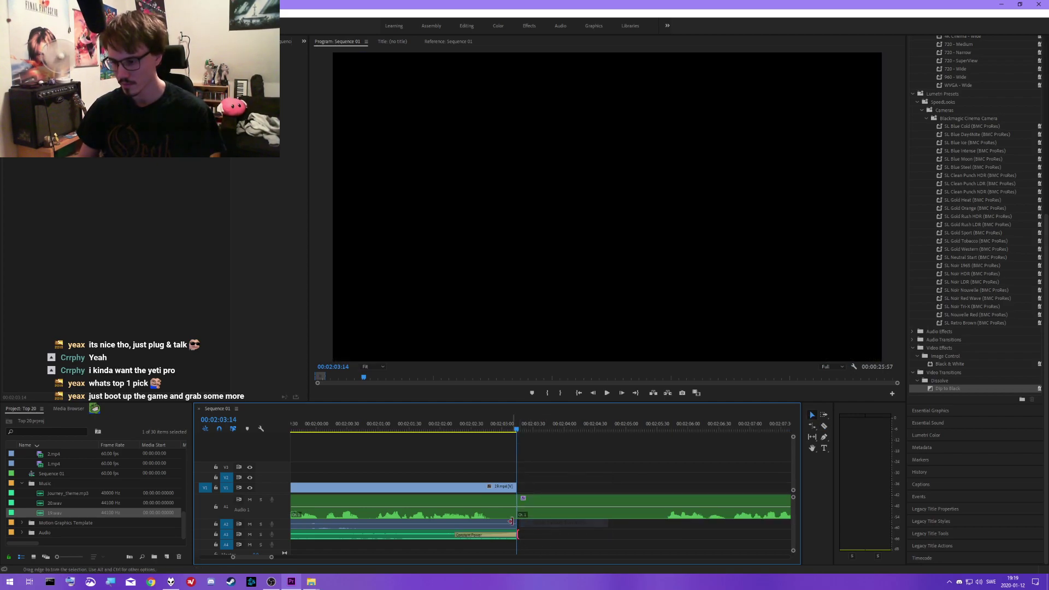
right_click(512, 488)
left_click(563, 509)
left_click_drag(492, 488, 456, 487)
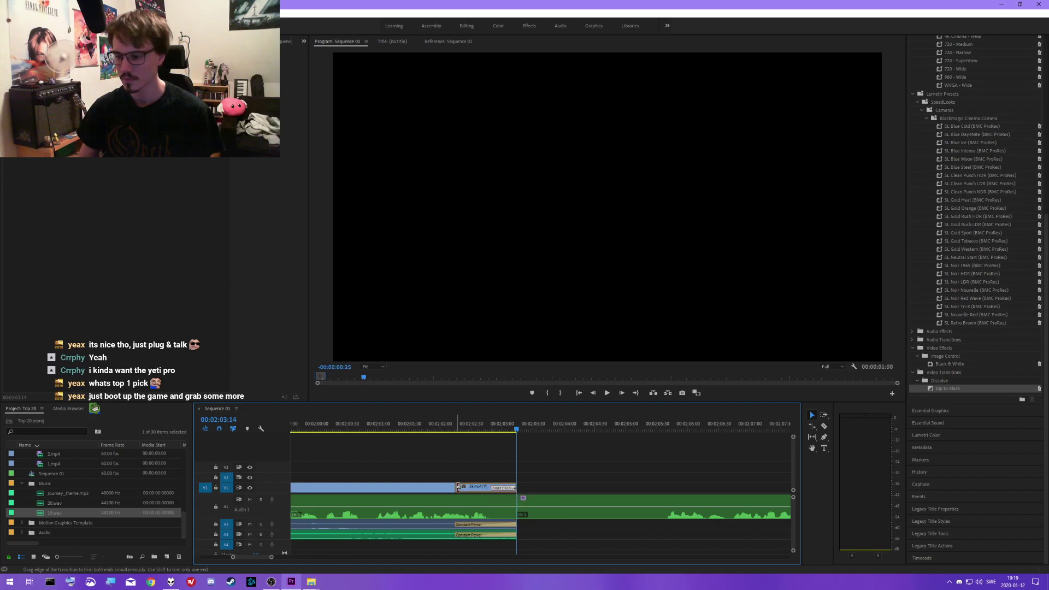
left_click_drag(445, 426, 495, 426)
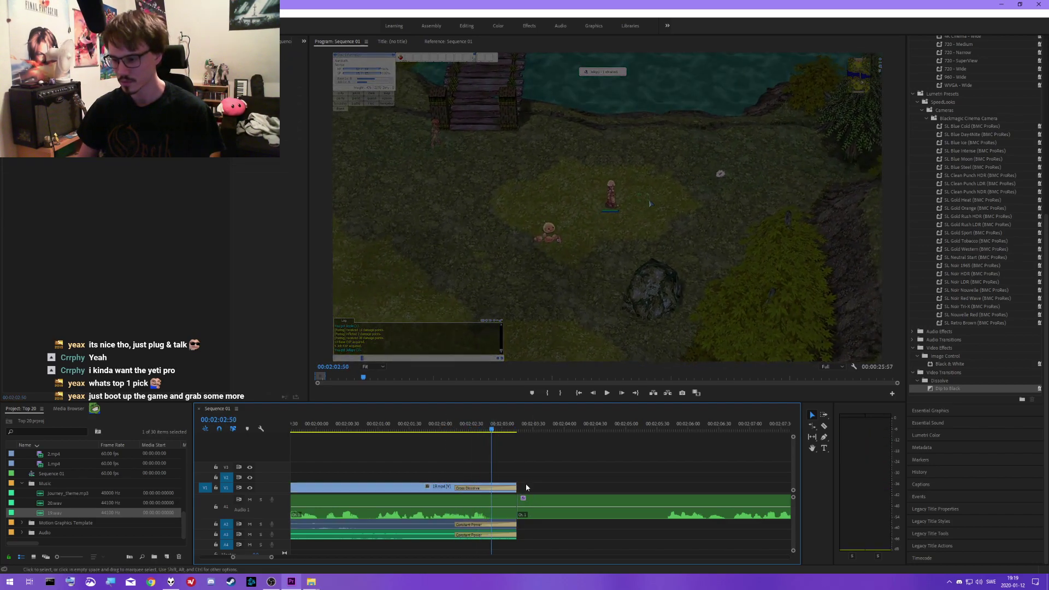
- Extend the ends of the 19.mp4 clip and the A3 music together to 00:02:03:49 and play the fade-out
left_click(501, 542)
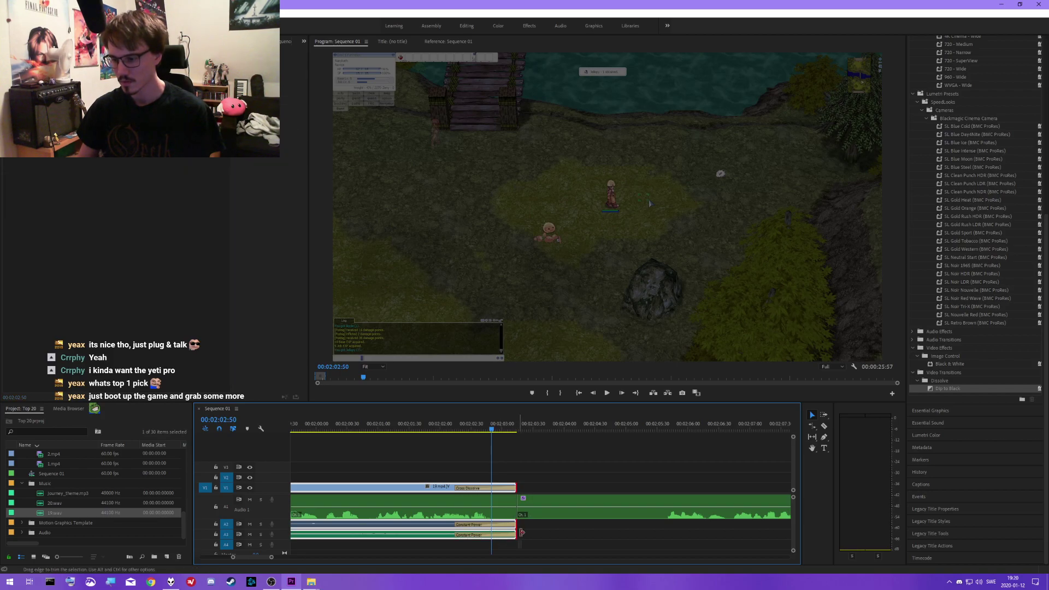
left_click_drag(522, 533, 556, 528)
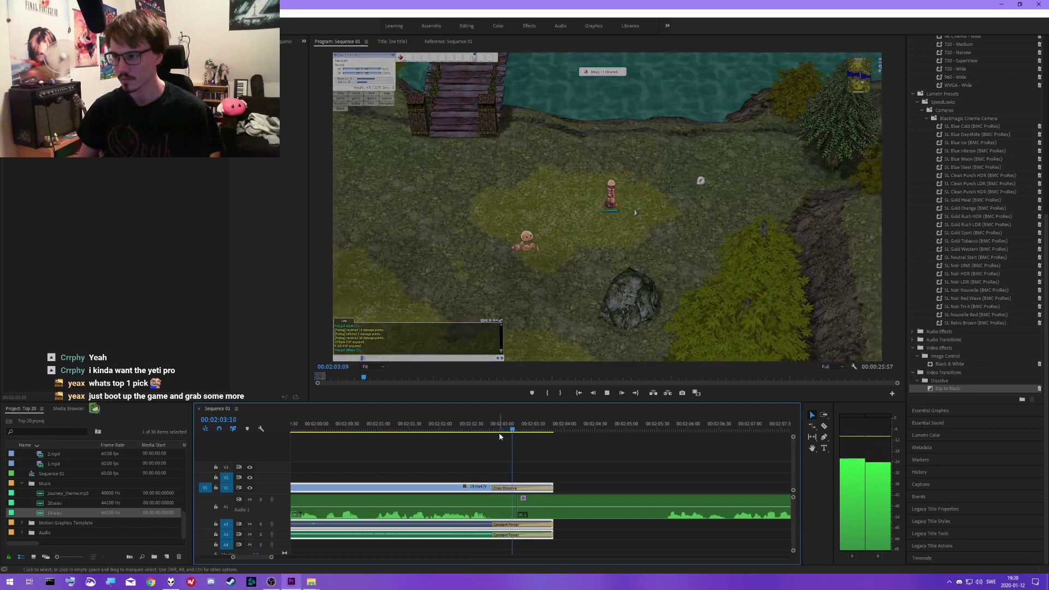
key("space")
left_click(554, 425)
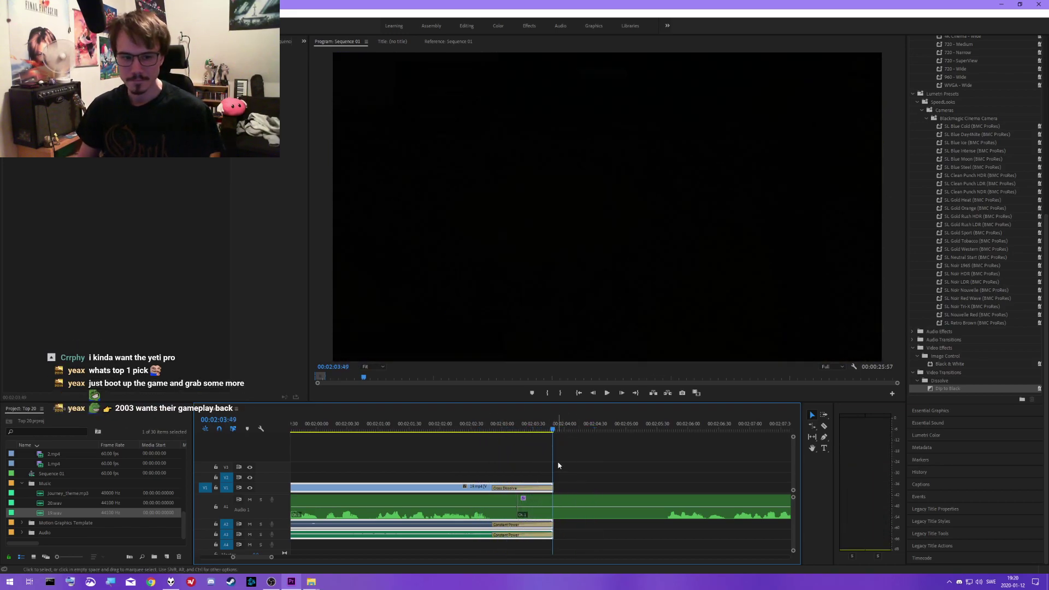
- Review the end of the 19.mp4 segment from 00:01:57:03 and set the playhead to 00:02:05:32, where the next voice-over passage begins
key("equal")
key("equal")
key("equal")
scroll(547, 478, "down", 1)
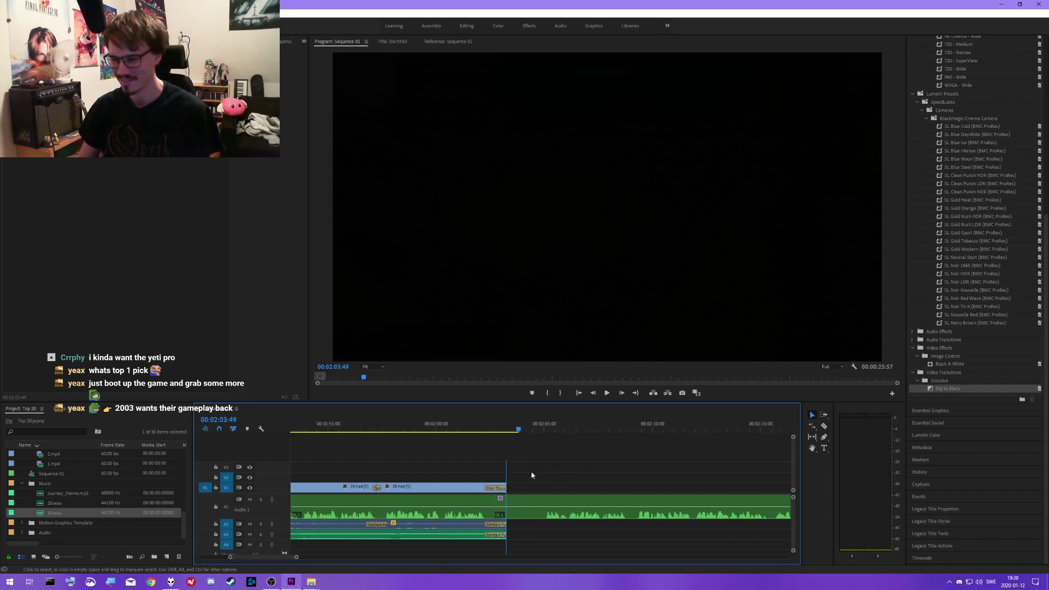
scroll(492, 459, "up", 3)
left_click(446, 428)
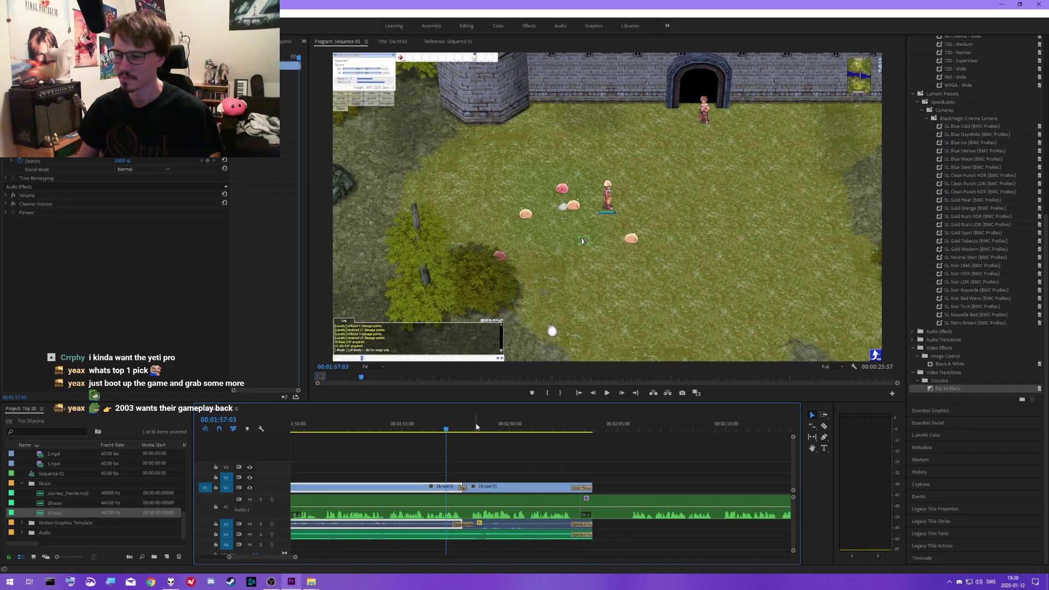
left_click_drag(476, 427, 552, 432)
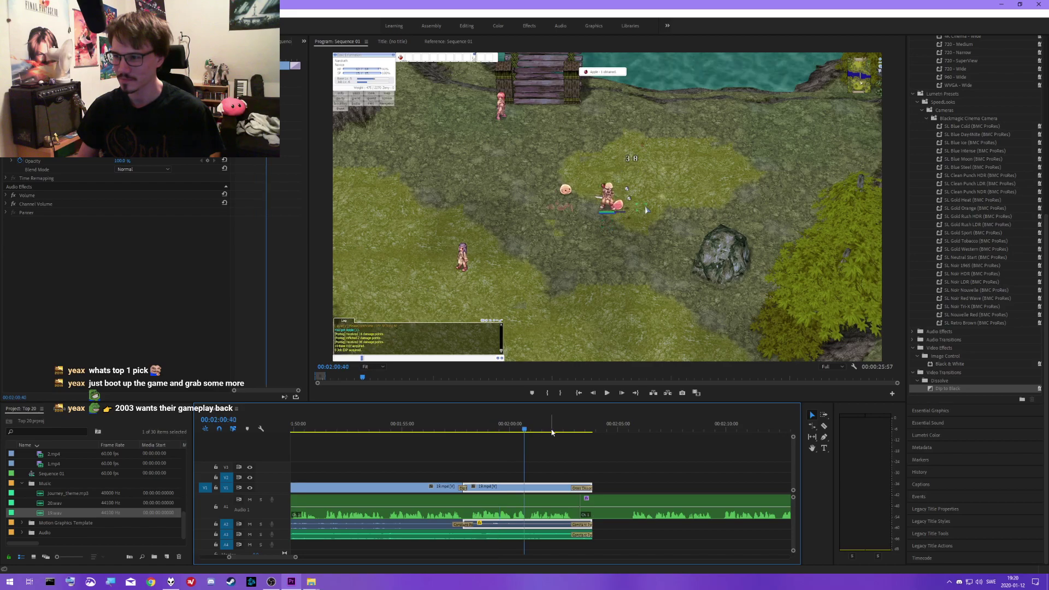
key("space")
scroll(605, 476, "down", 3)
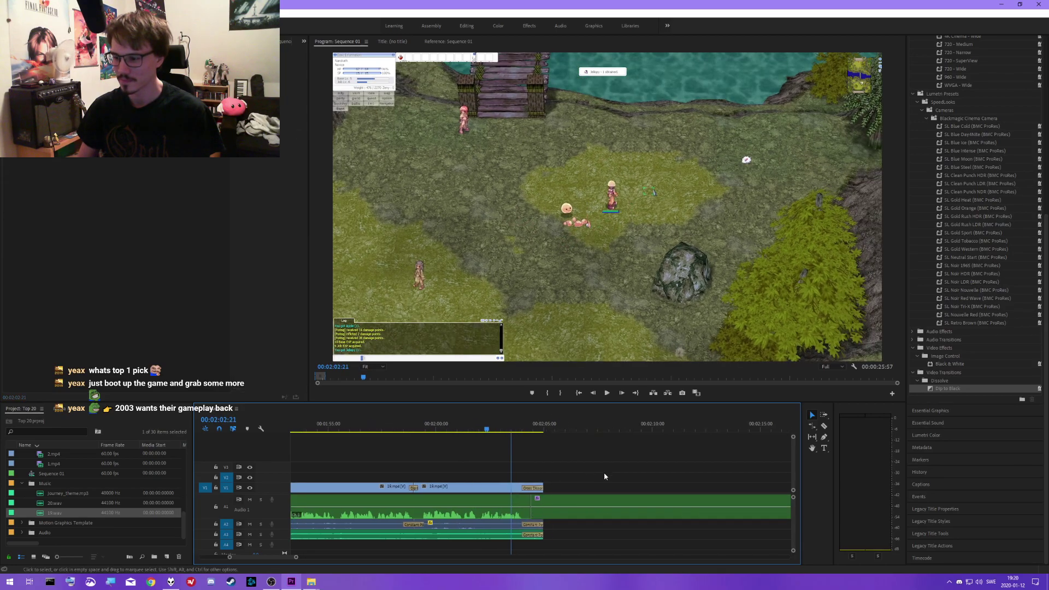
left_click_drag(474, 426, 469, 426)
- Open 18a.mp4 from the Video bin in the Source Monitor and skim its Kingdom Hearts battle footage for usable moments
scroll(47, 478, "up", 5)
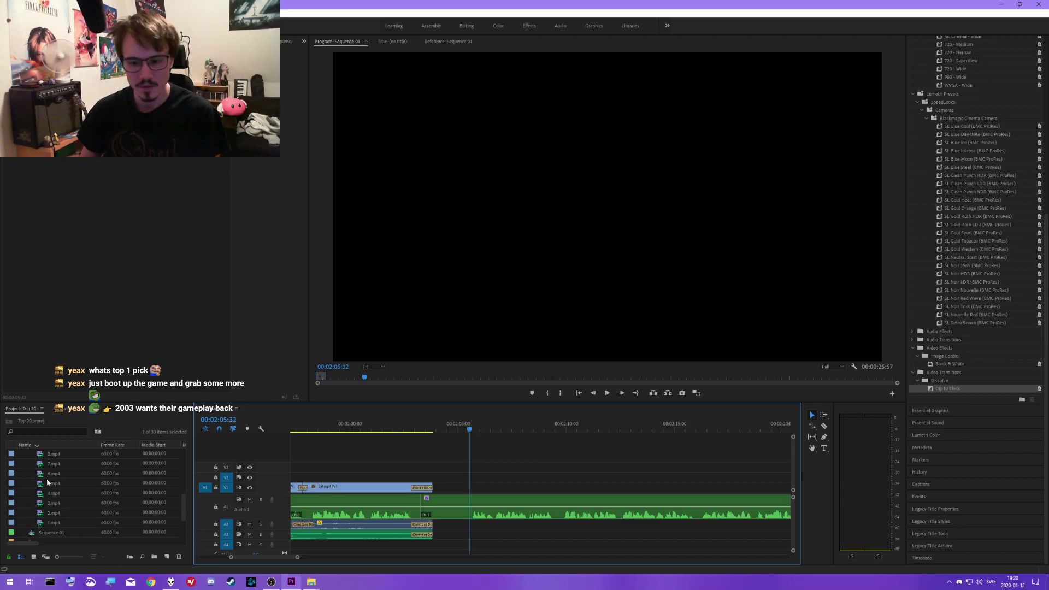
scroll(38, 506, "down", 1)
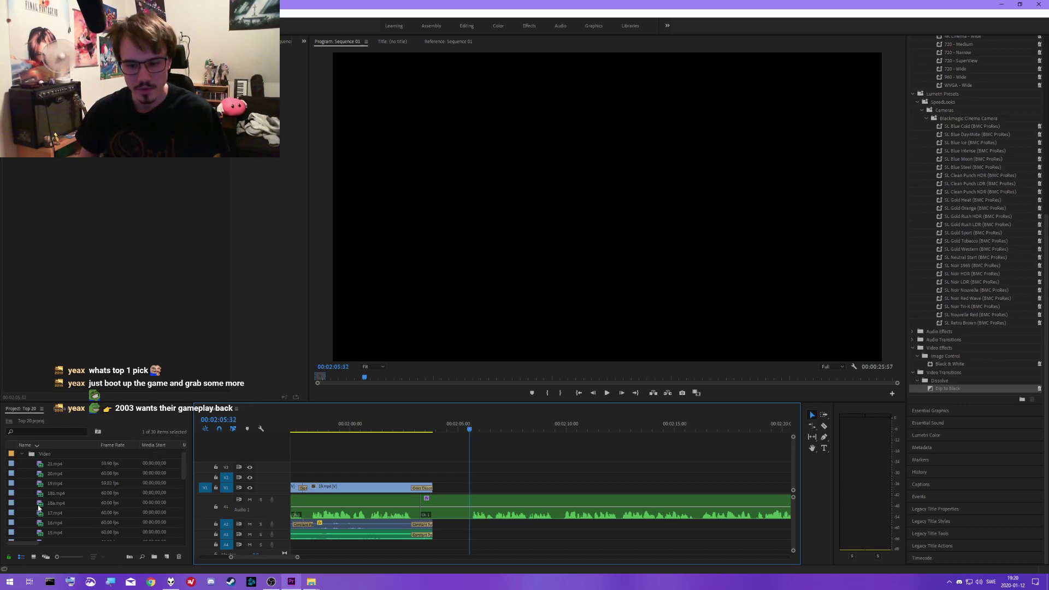
double_click(39, 506)
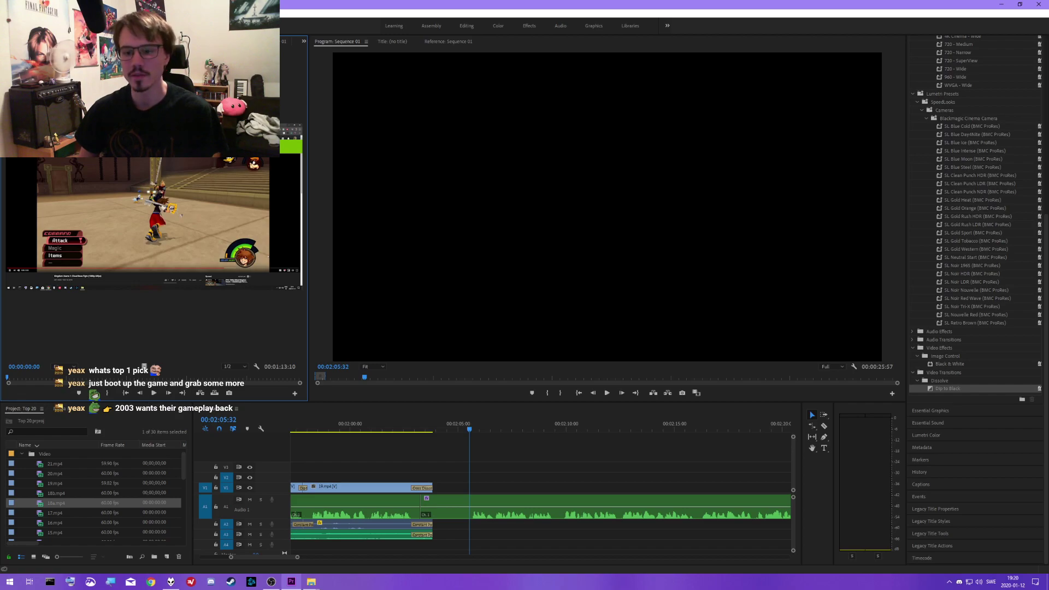
left_click(78, 378)
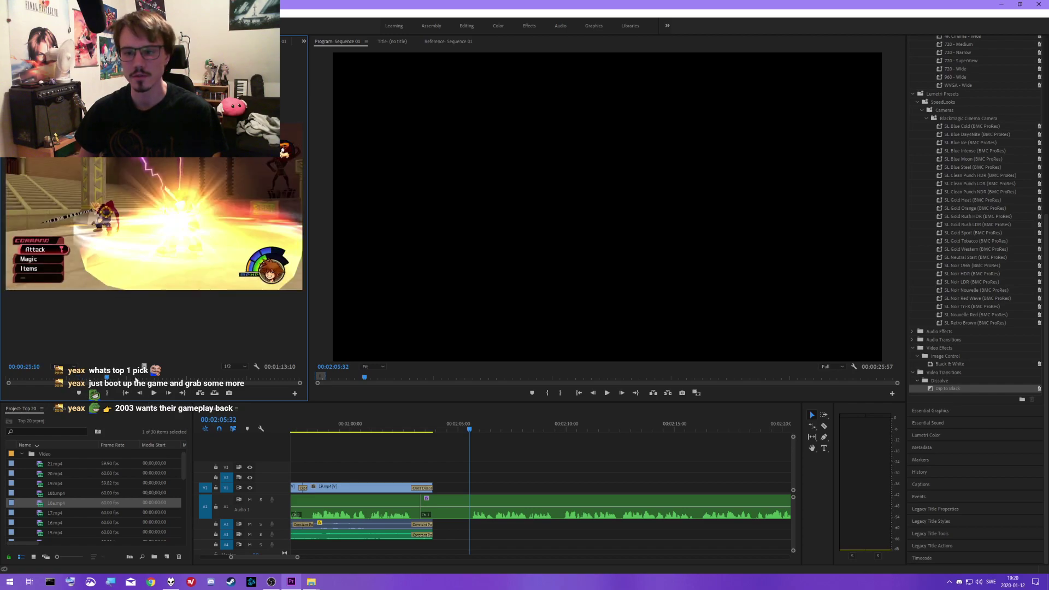
left_click(135, 378)
left_click(168, 378)
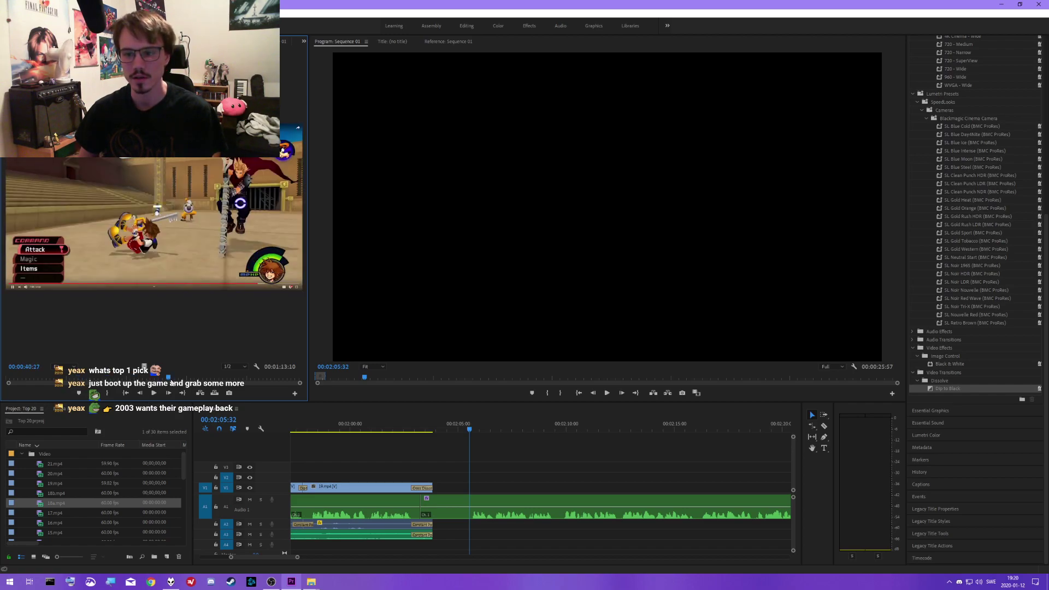
left_click(171, 378)
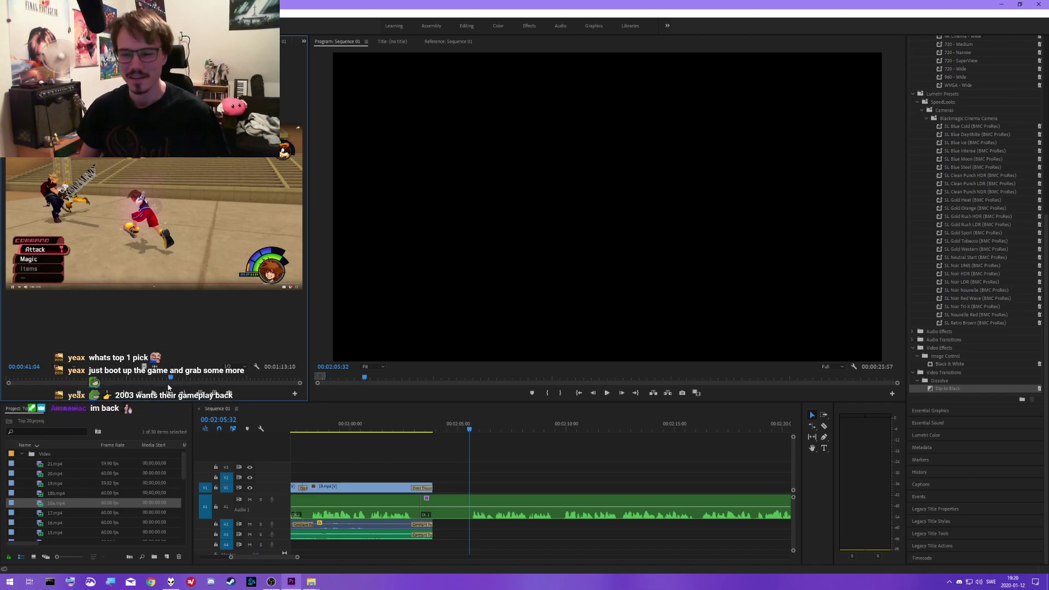
left_click(166, 378)
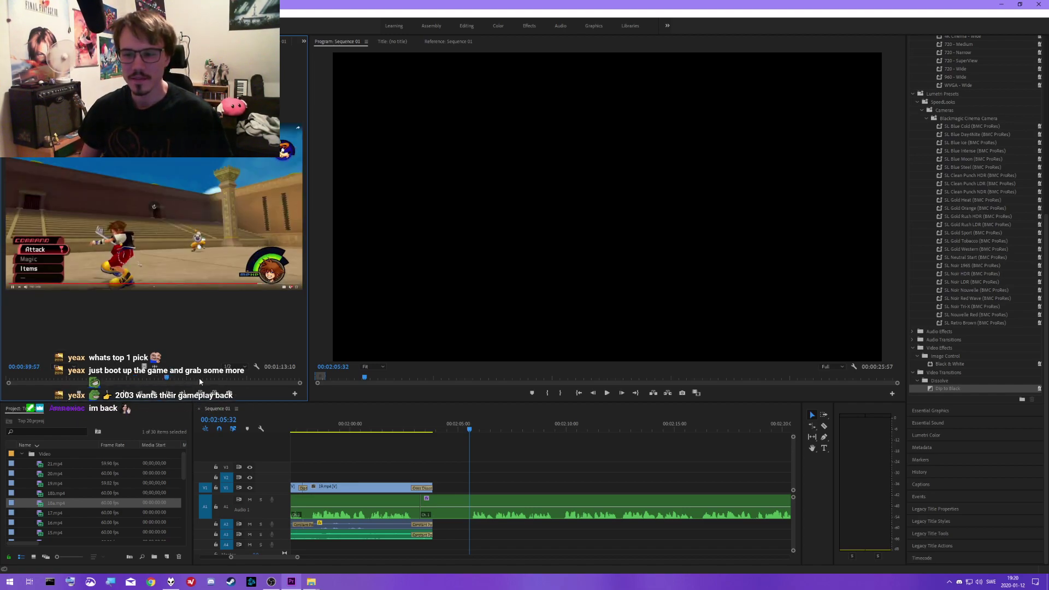
left_click(186, 378)
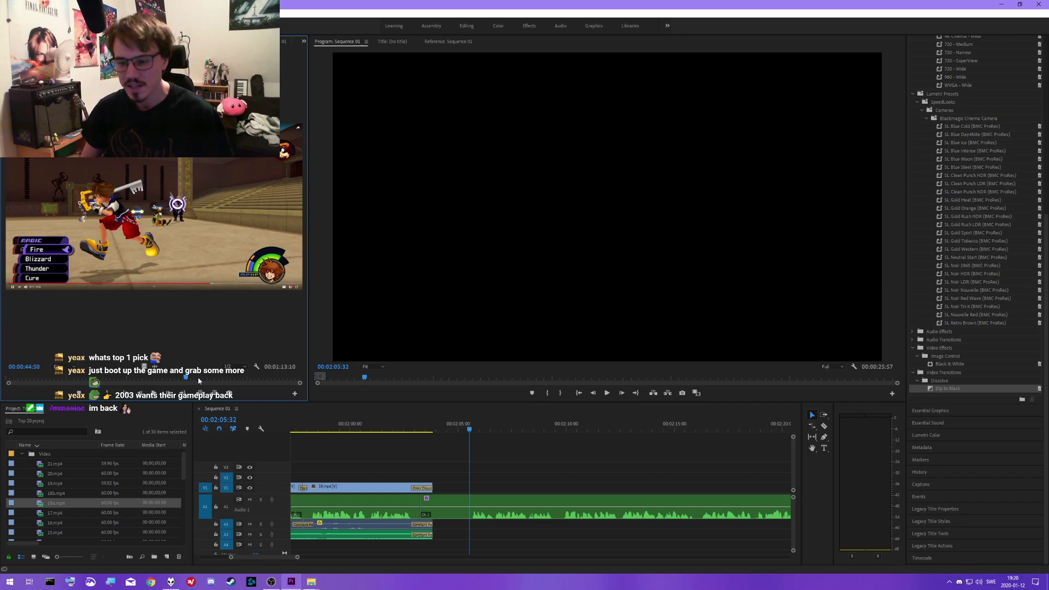
left_click(198, 379)
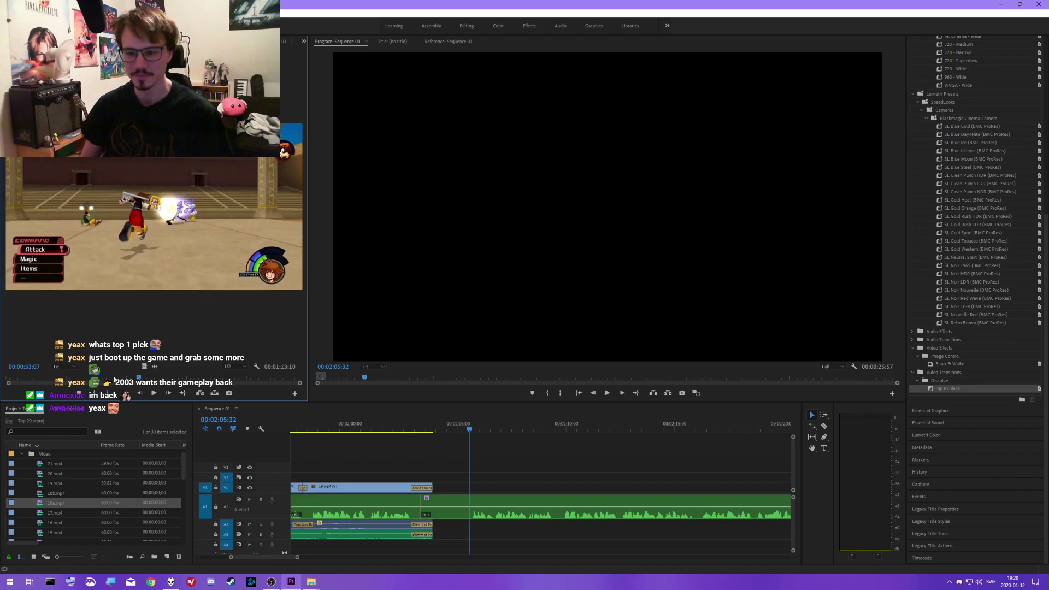
left_click(109, 378)
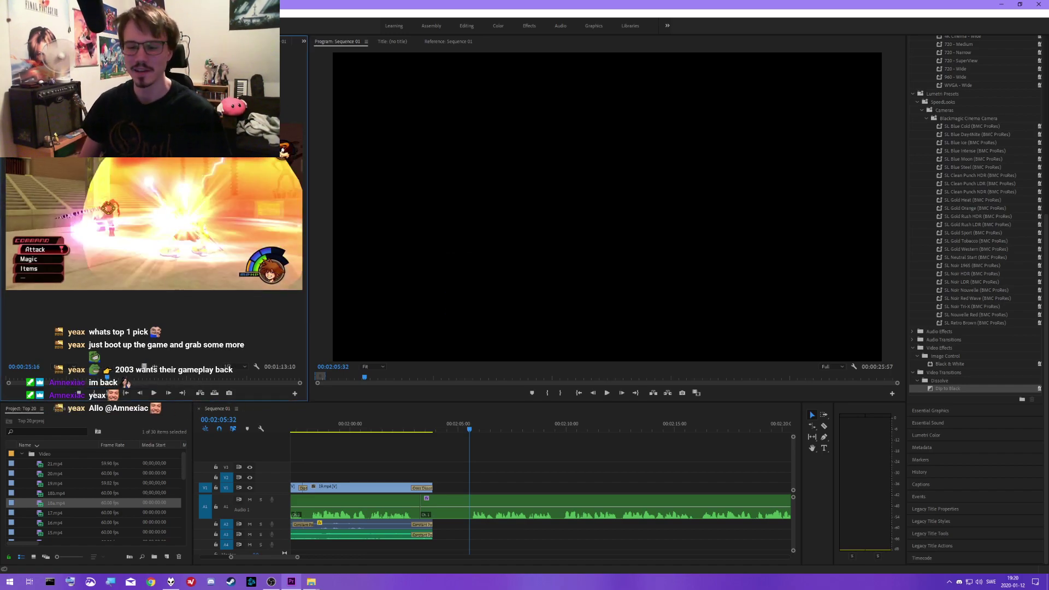
left_click(103, 379)
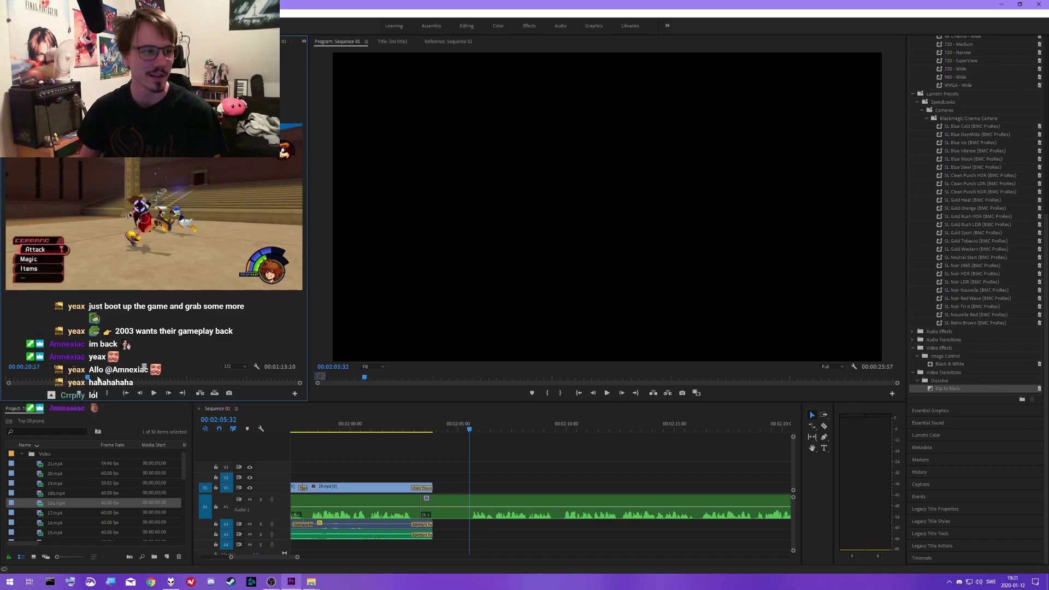
left_click(55, 378)
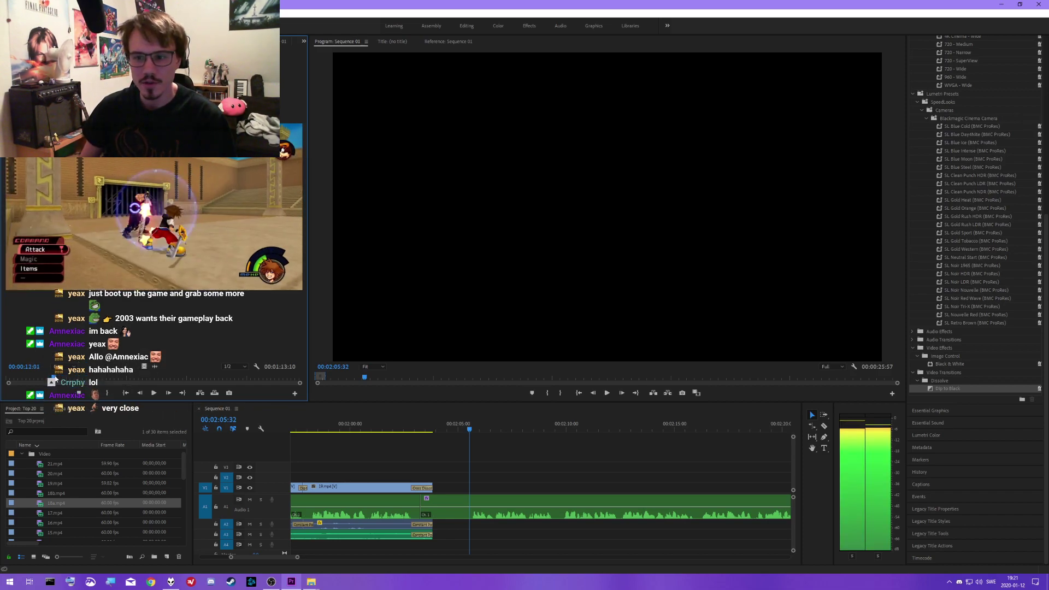
- Place 18b.mp4 from the Video bin on track V2, starting at 00:02:05:32, with its sound on A2
left_click(42, 494)
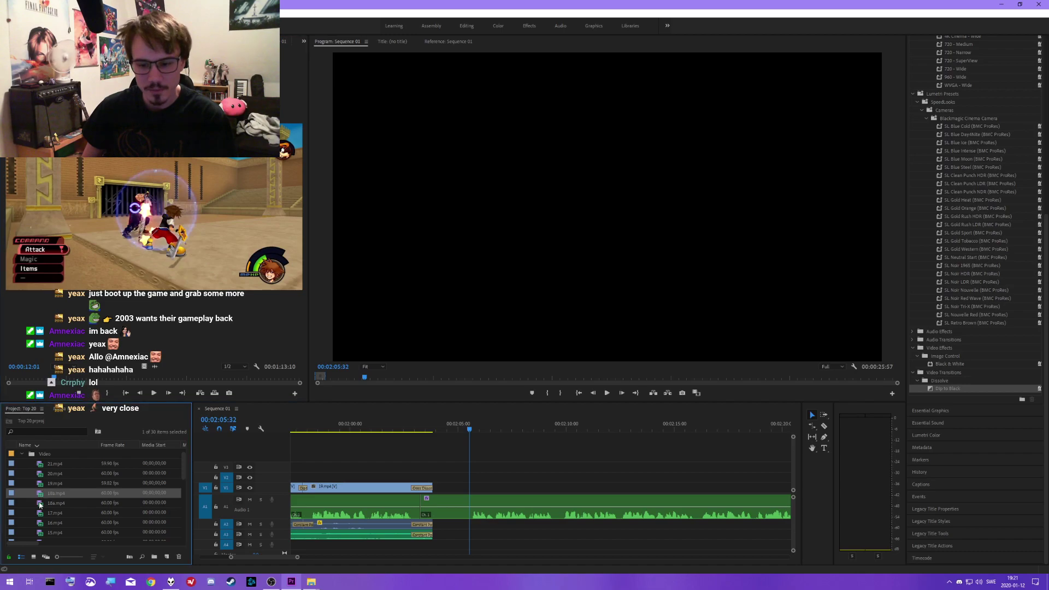
left_click_drag(41, 497, 473, 485)
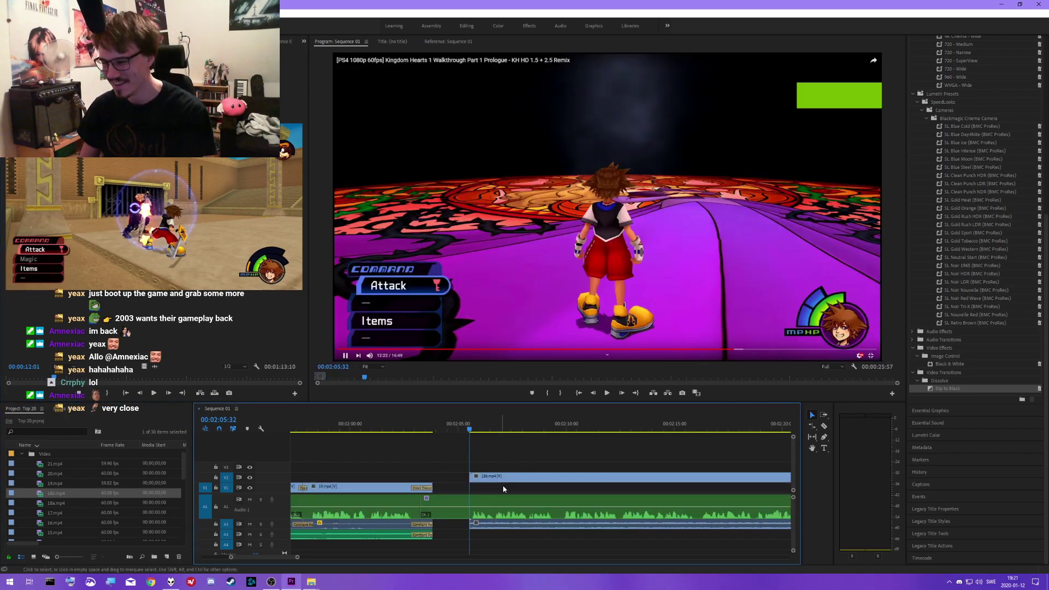
- Unlink 18b.mp4's sound from its picture and delete the audio part from track A2
right_click(519, 480)
left_click(546, 210)
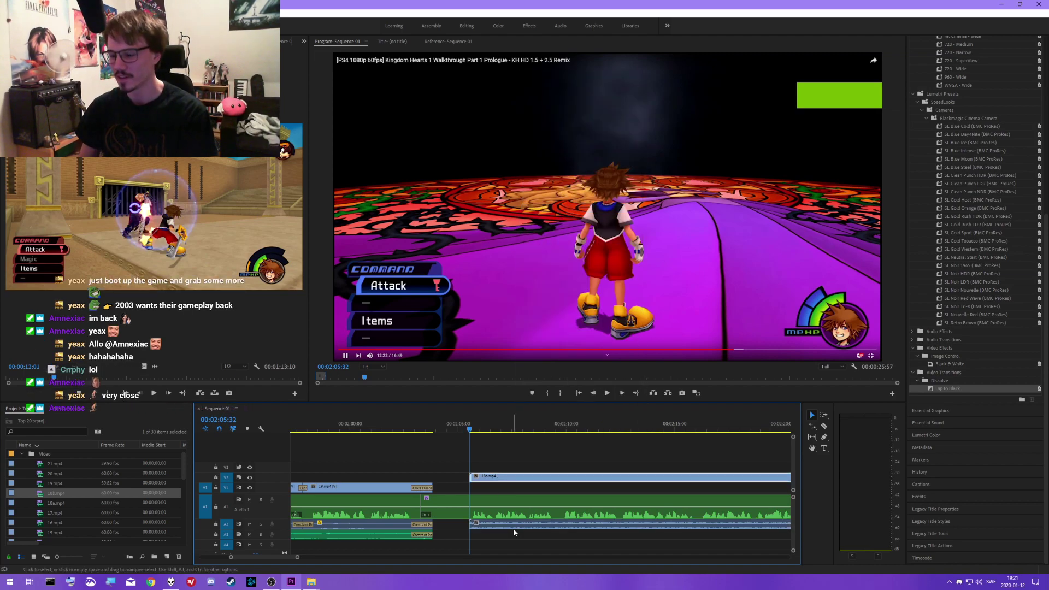
left_click(492, 524)
key("Delete")
scroll(386, 492, "down", 2)
scroll(386, 491, "down", 4)
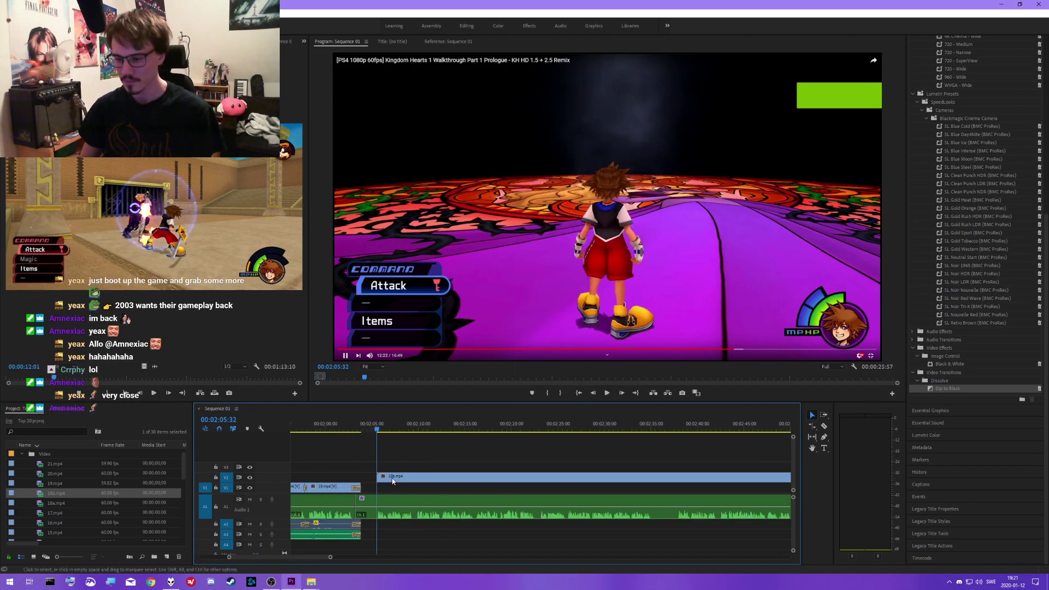
- Move the 18b.mp4 video down to track V1, starting just after 00:02:04:00, past the footage showing the on-screen player controls
left_click_drag(372, 476, 398, 488)
key("=")
key("=")
key("=")
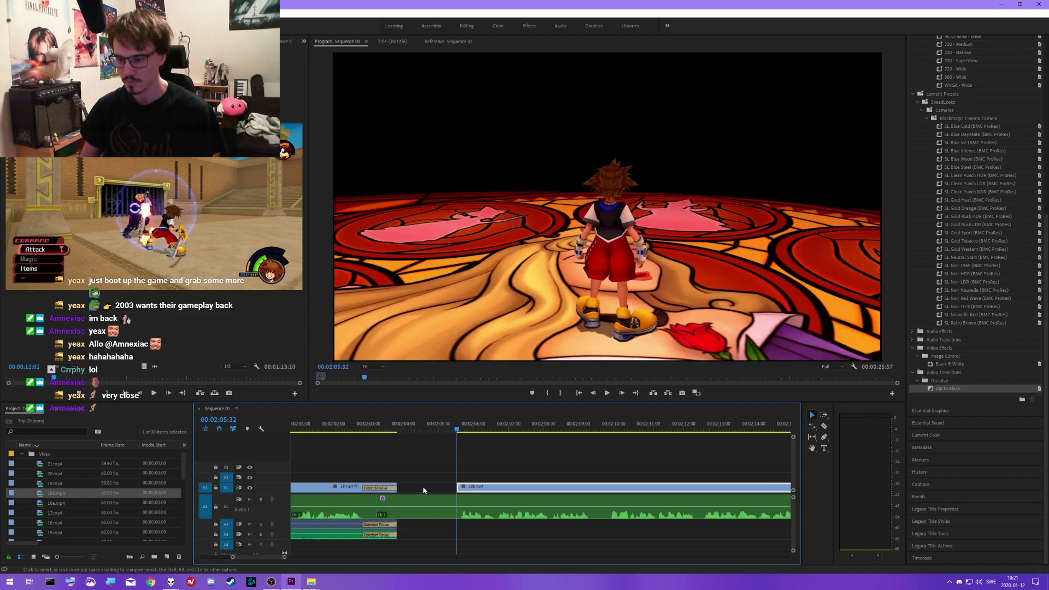
mouse_move(469, 493)
left_mouse_down()
mouse_move(427, 492)
mouse_move(461, 484)
left_mouse_up()
- Add a Cross Dissolve at the start of 18b.mp4 on V1 and play the fade-in
right_click(416, 491)
left_click(456, 542)
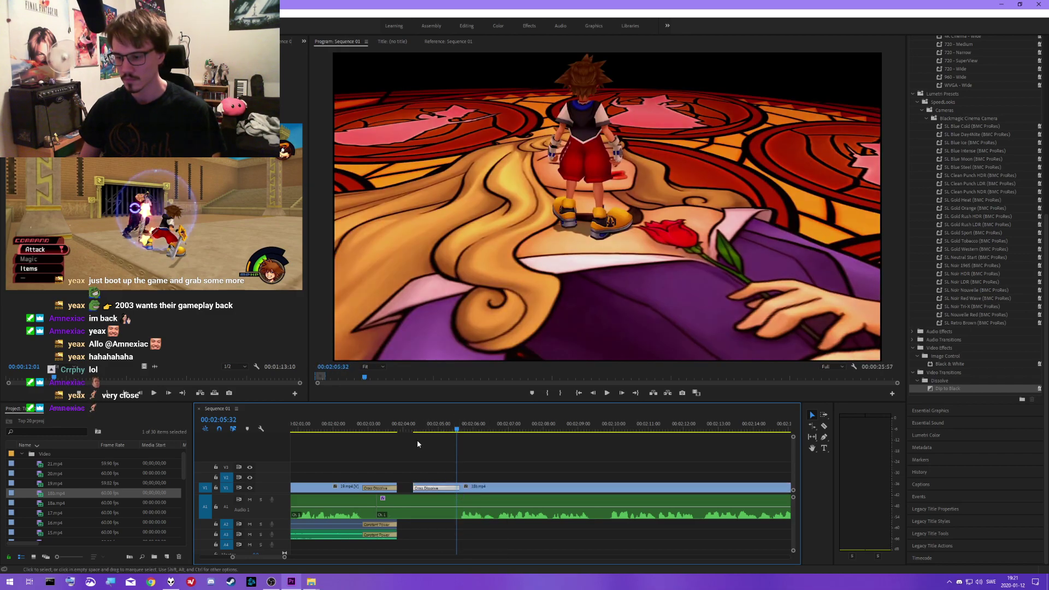
left_click(413, 430)
key("space")
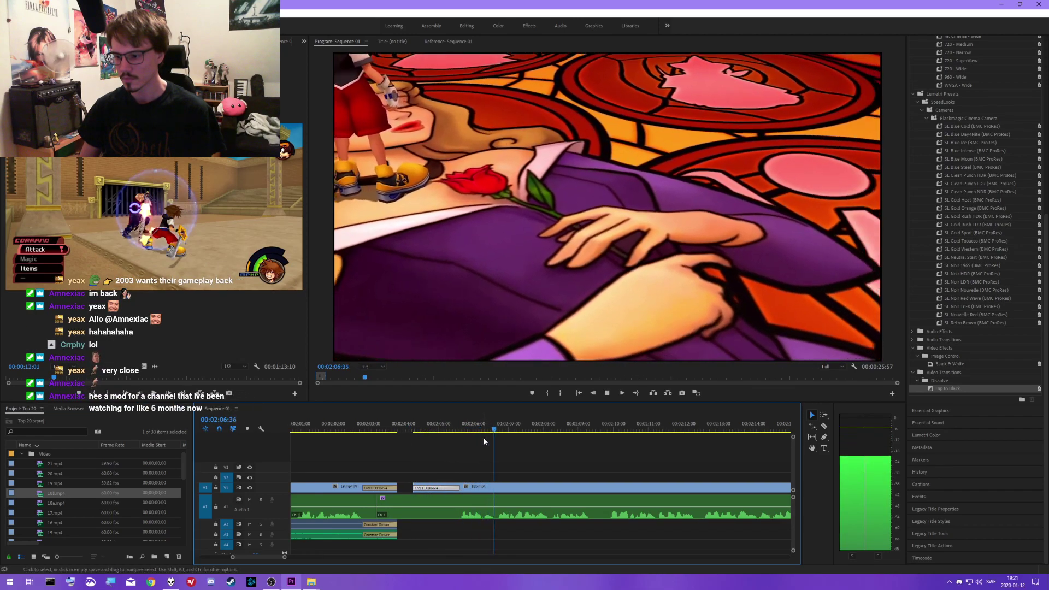
left_click(462, 429)
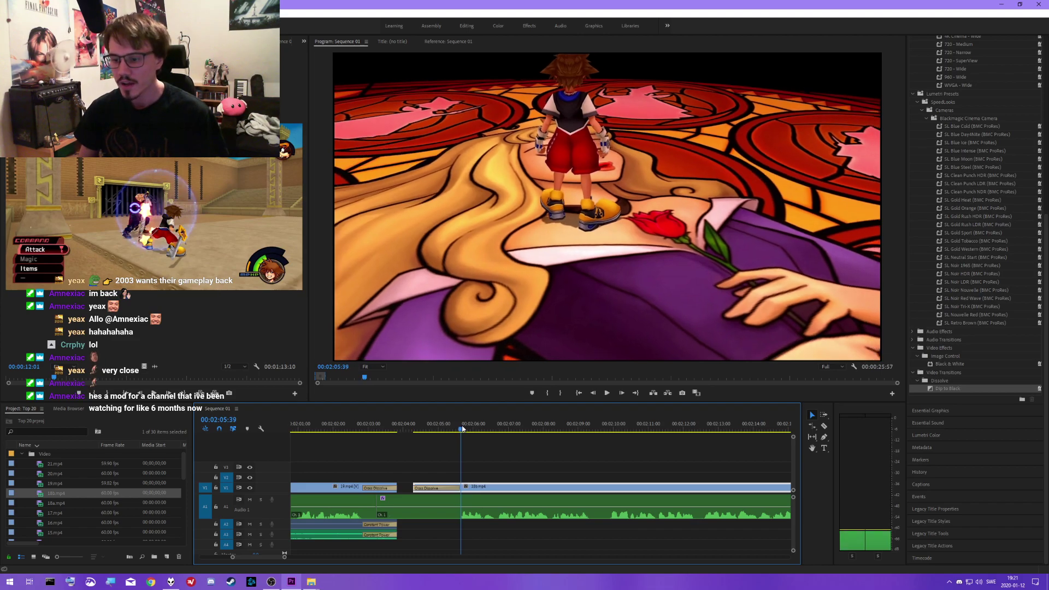
left_click(463, 430)
- Shift the next voice-over clip on A1 about one second later, move 18b.mp4 to start at 00:02:04:30, and save the project
left_click_drag(462, 430, 409, 430)
left_click_drag(437, 502, 465, 503)
left_click_drag(488, 432, 420, 435)
left_click_drag(472, 486, 480, 485)
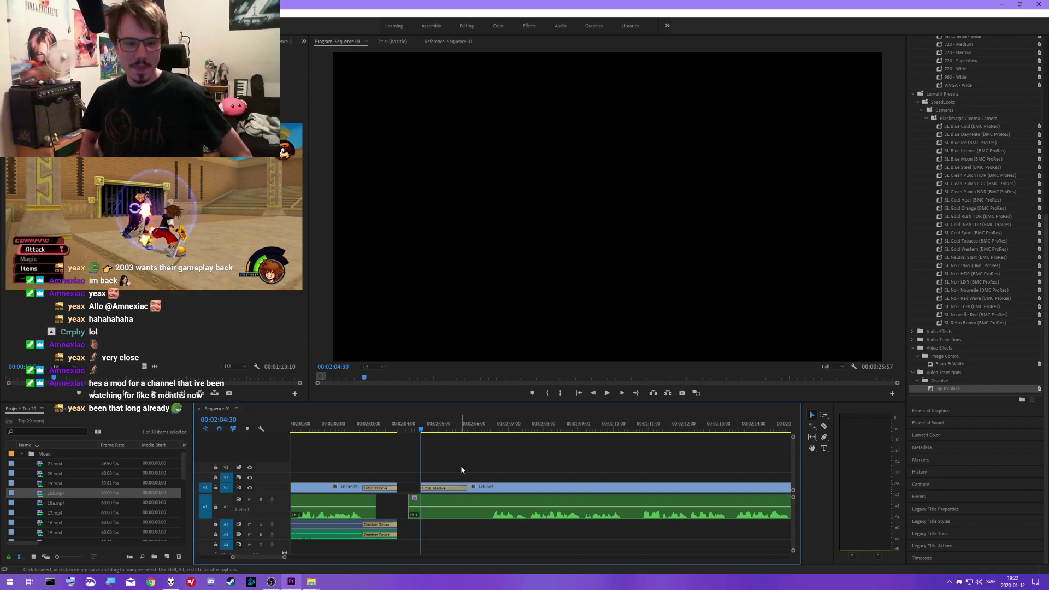
key("ctrl+s")
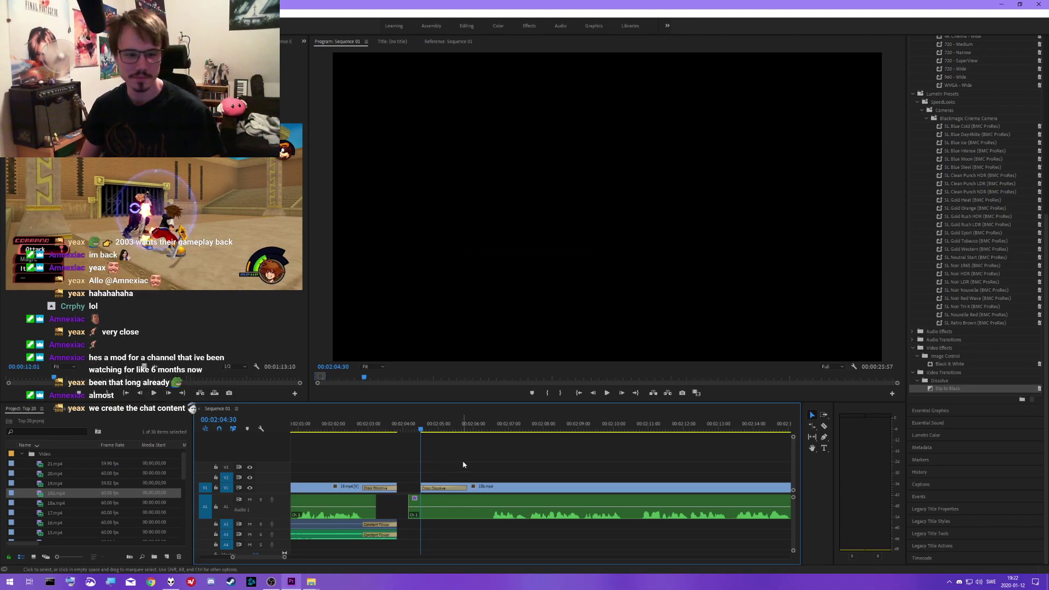
- Play the fade-in of 18b.mp4 from 00:02:04:58 and stop at 00:02:06:00
scroll(463, 465, "right", 3)
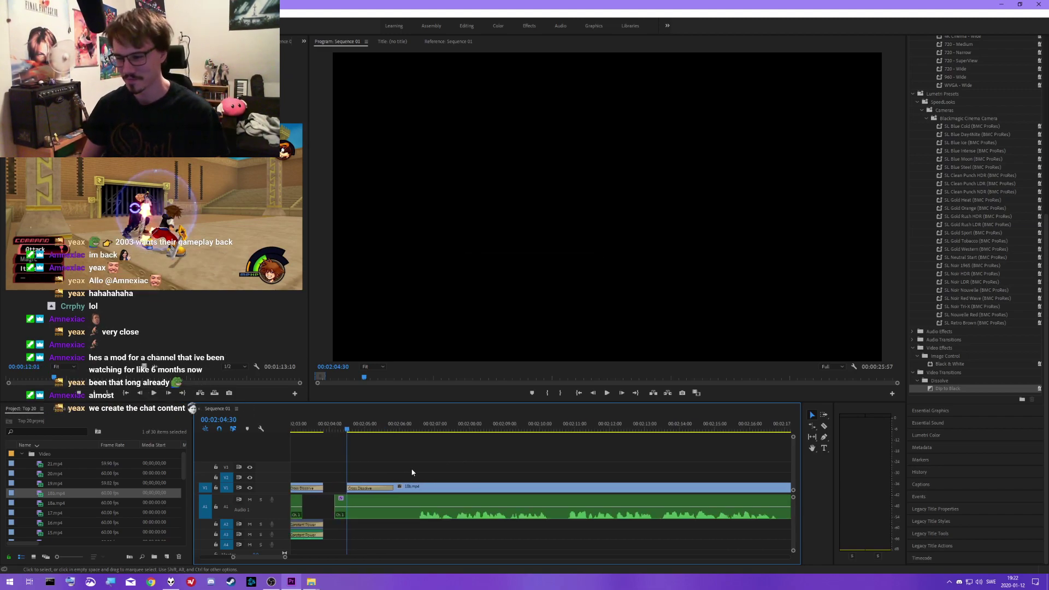
left_click(365, 430)
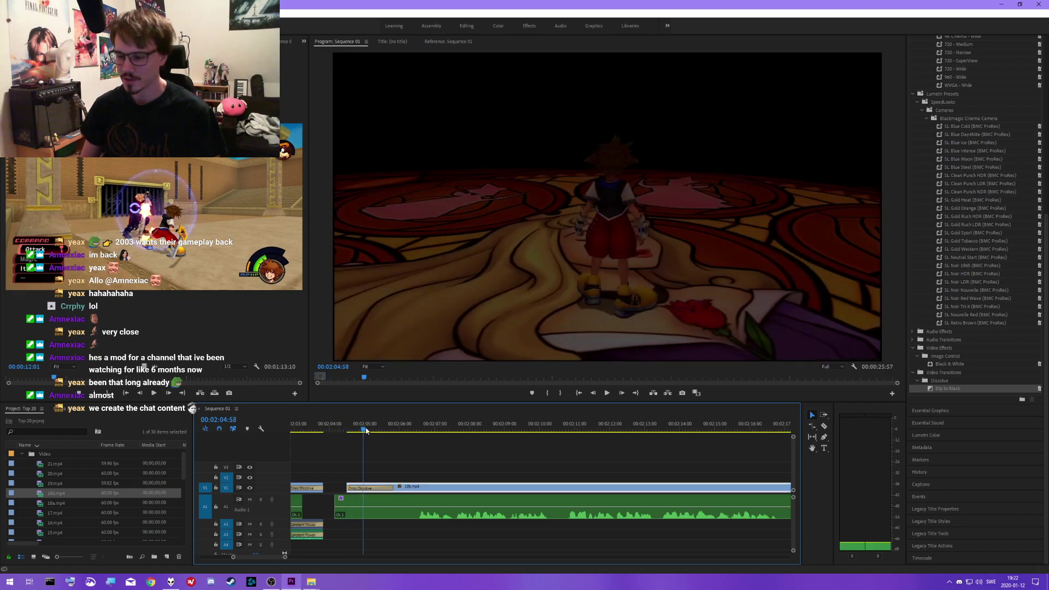
key("space")
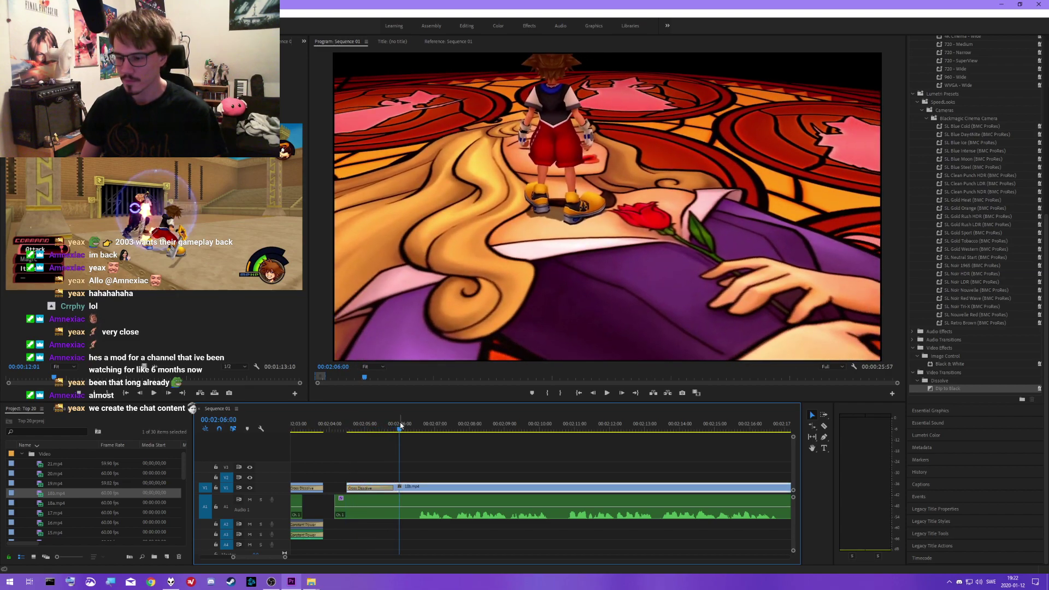
- Switch to foobar2000 and search the Video Game Music playlist for "hearts" to find the Kingdom Hearts I soundtrack
left_click(170, 583)
left_click(512, 153)
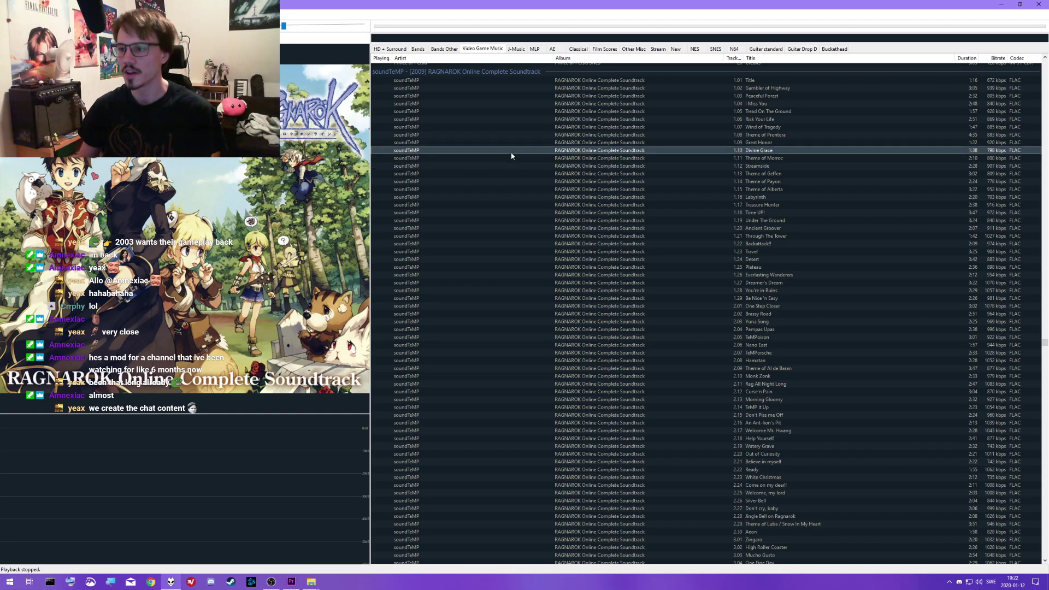
key("ctrl+f")
type("king")
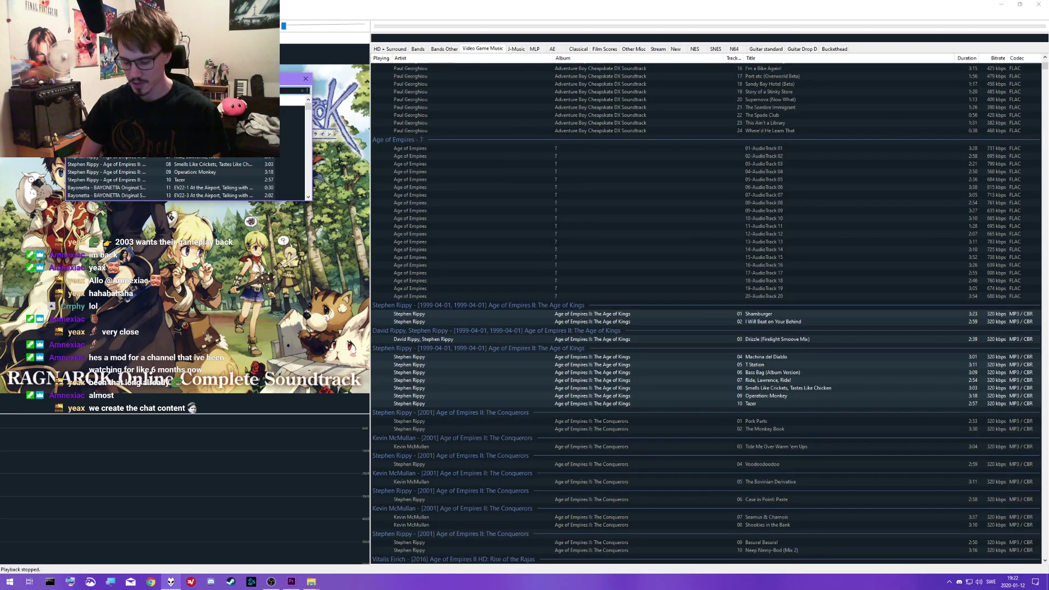
key("BackSpace")
key("BackSpace")
key("BackSpace")
key("BackSpace")
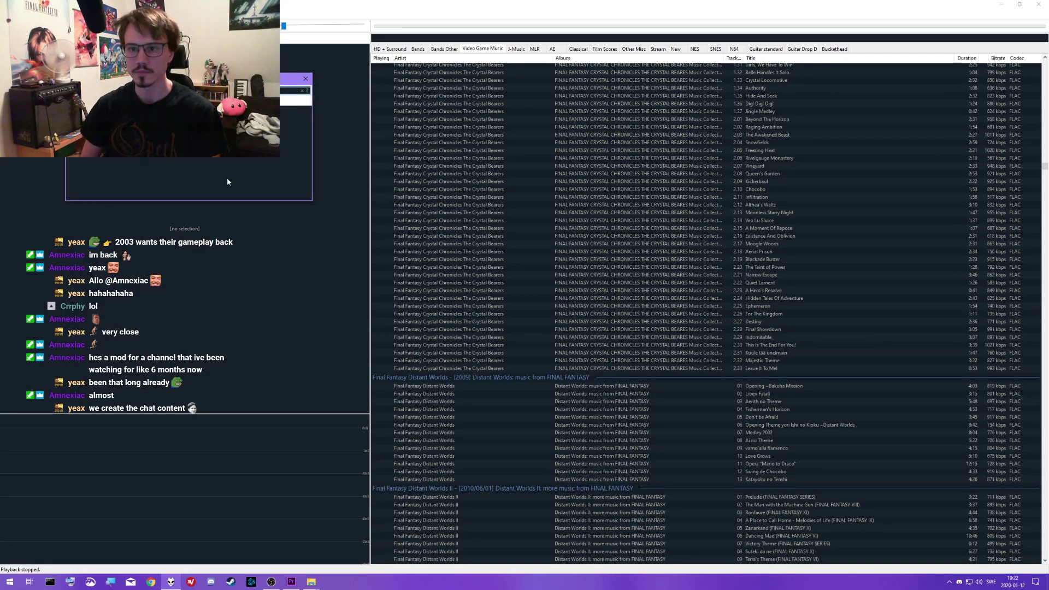
type("hearts")
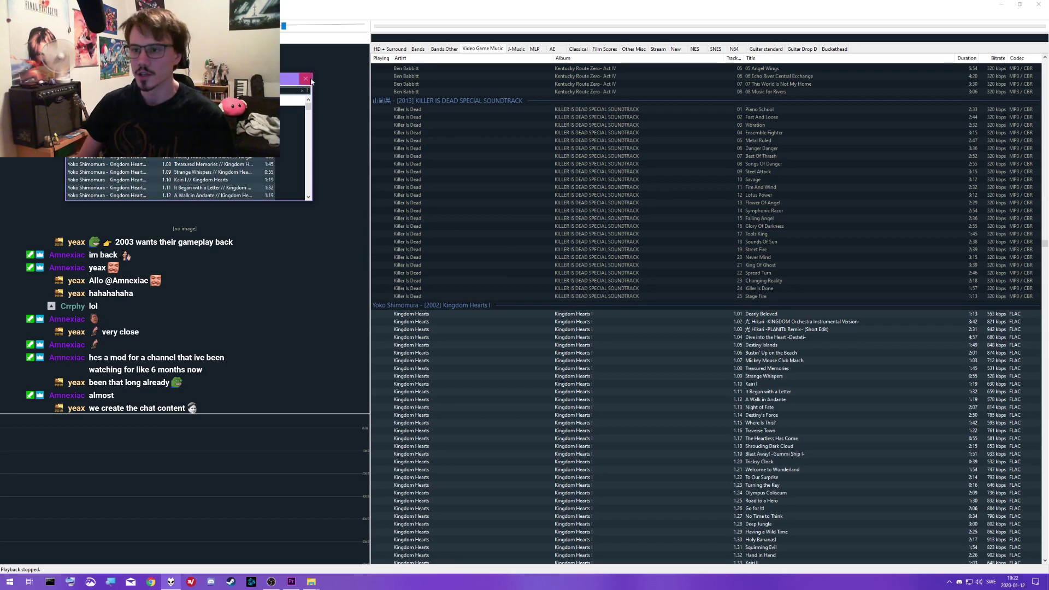
left_click(306, 79)
scroll(599, 223, "down", 6)
left_click(599, 223)
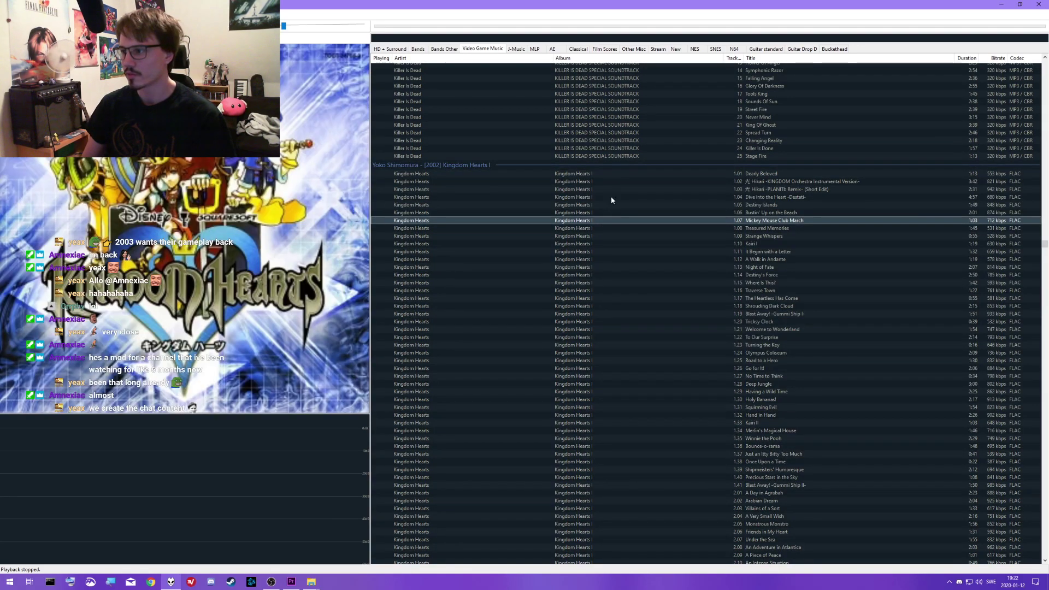
- Listen to Dearly Beloved from Kingdom Hearts I at a raised volume as candidate music, and stop playback
double_click(557, 174)
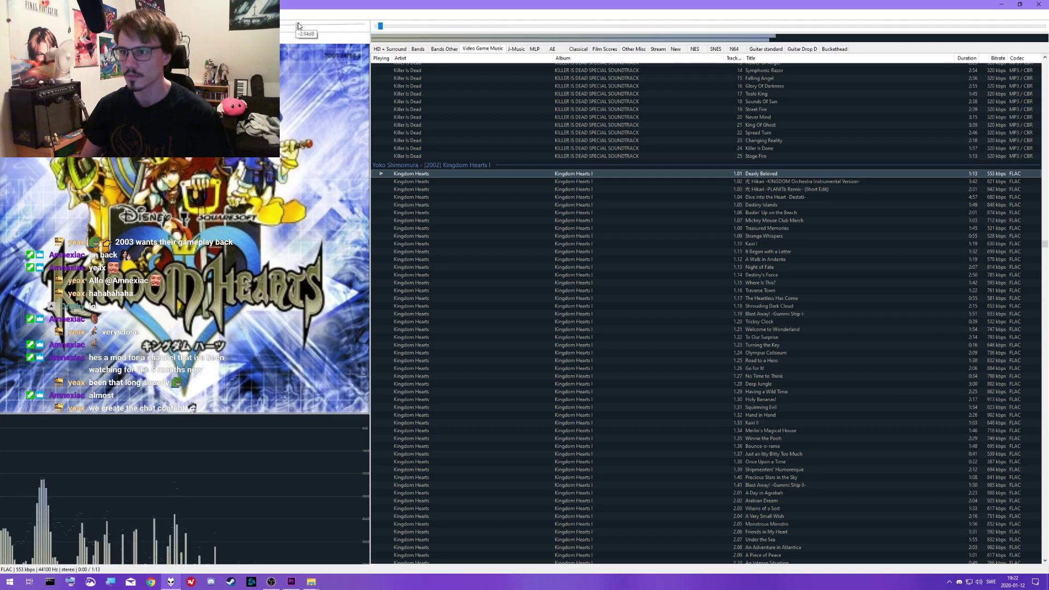
left_click_drag(299, 26, 311, 26)
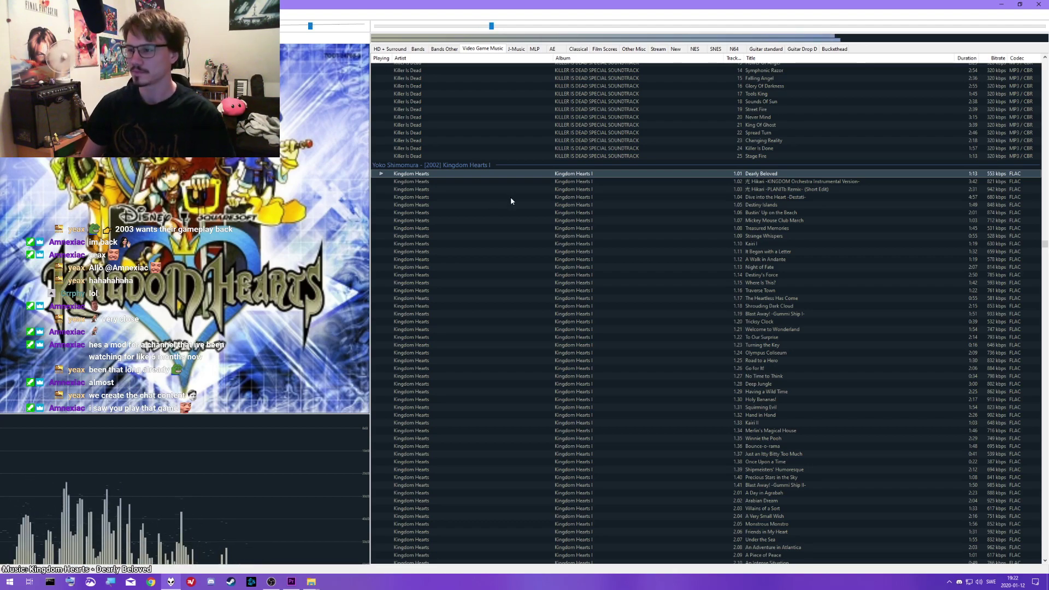
scroll(609, 213, "down", 2)
scroll(609, 212, "up", 2)
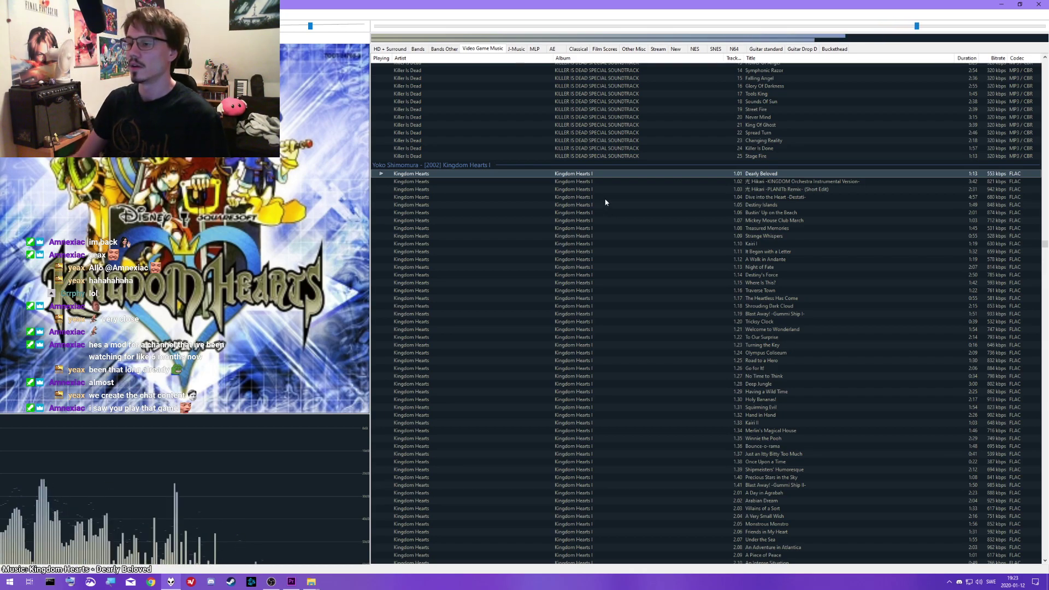
scroll(611, 202, "up", 3)
key("Down")
left_click(596, 244)
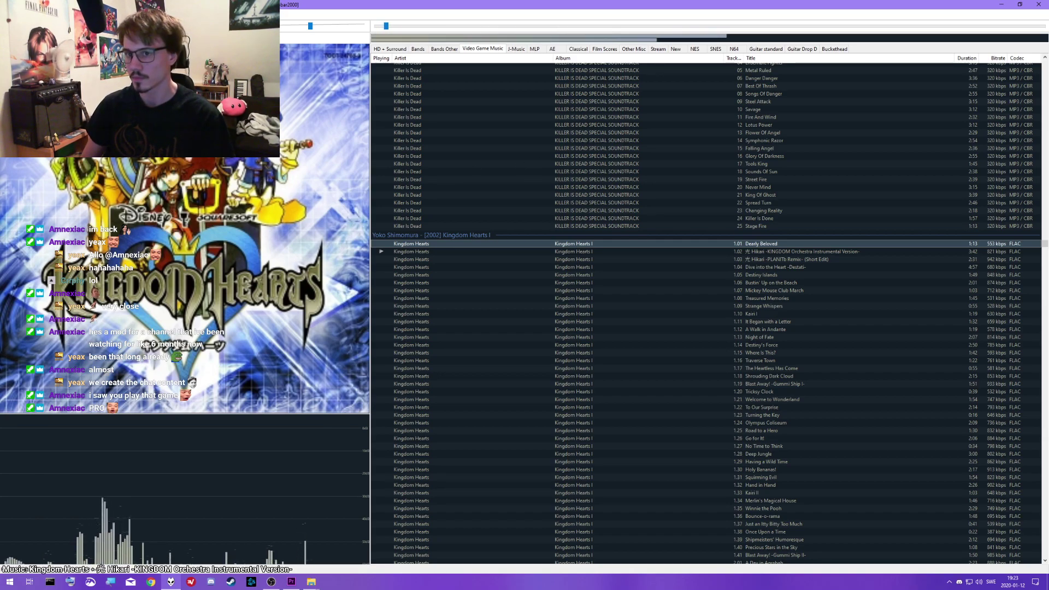
key("XF86AudioStop")
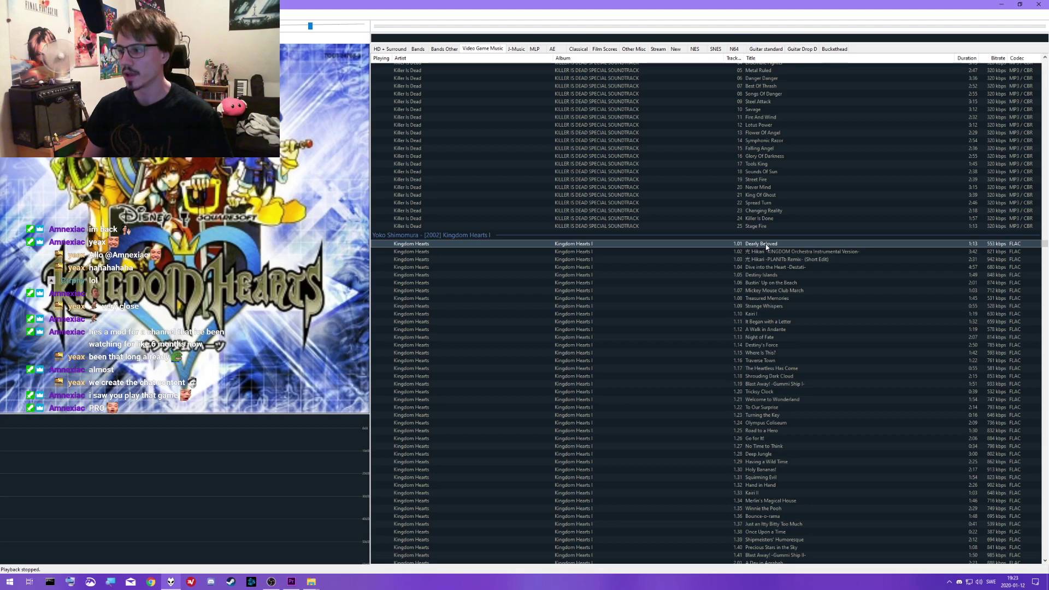
- Listen to Traverse Town from the same album at a lowered volume, and stop playback
scroll(758, 296, "down", 4)
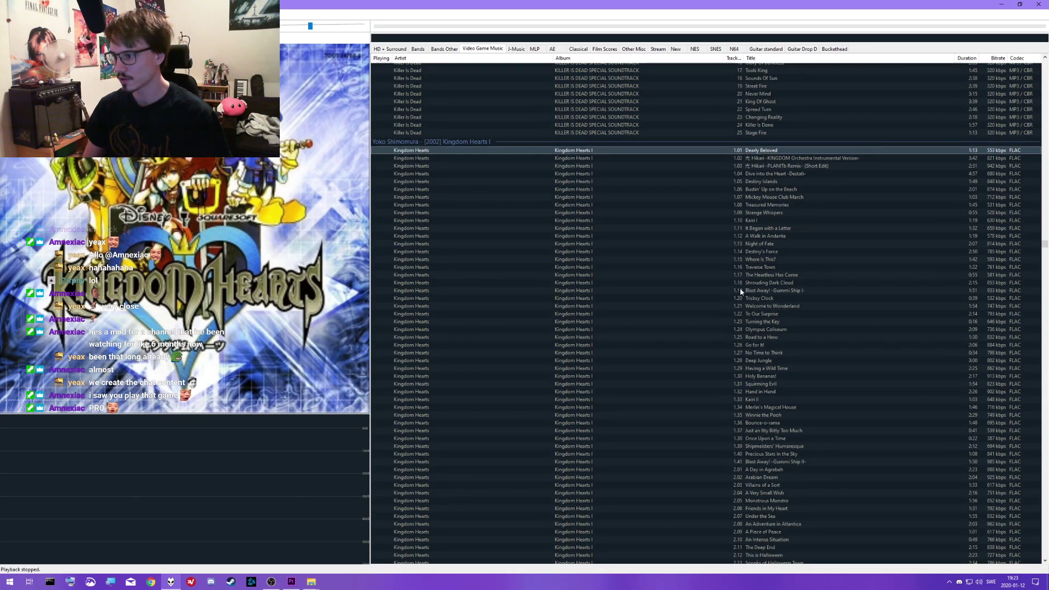
double_click(740, 268)
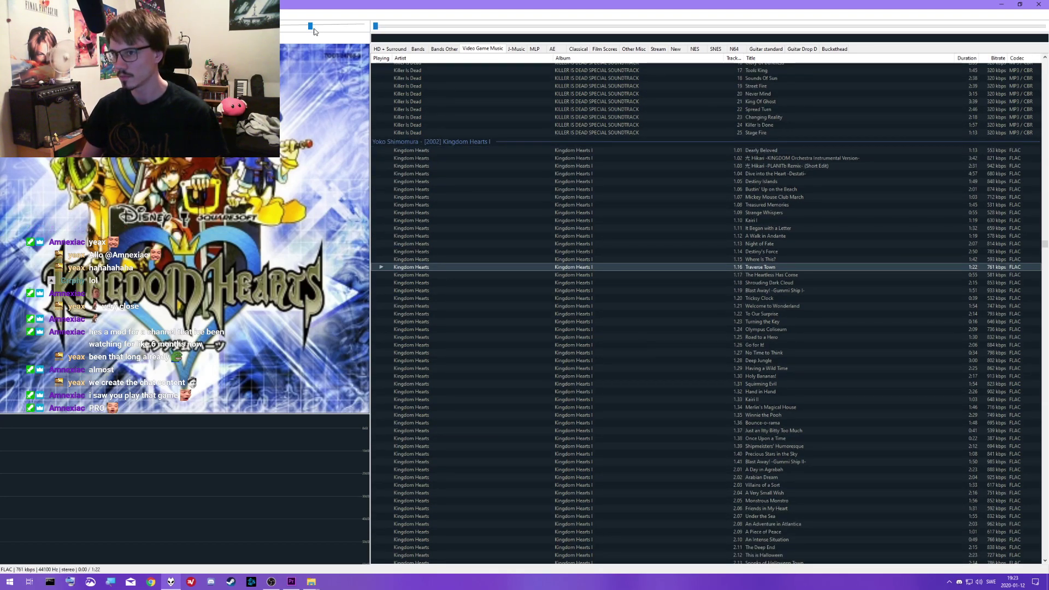
left_click_drag(314, 31, 300, 31)
scroll(555, 257, "down", 3)
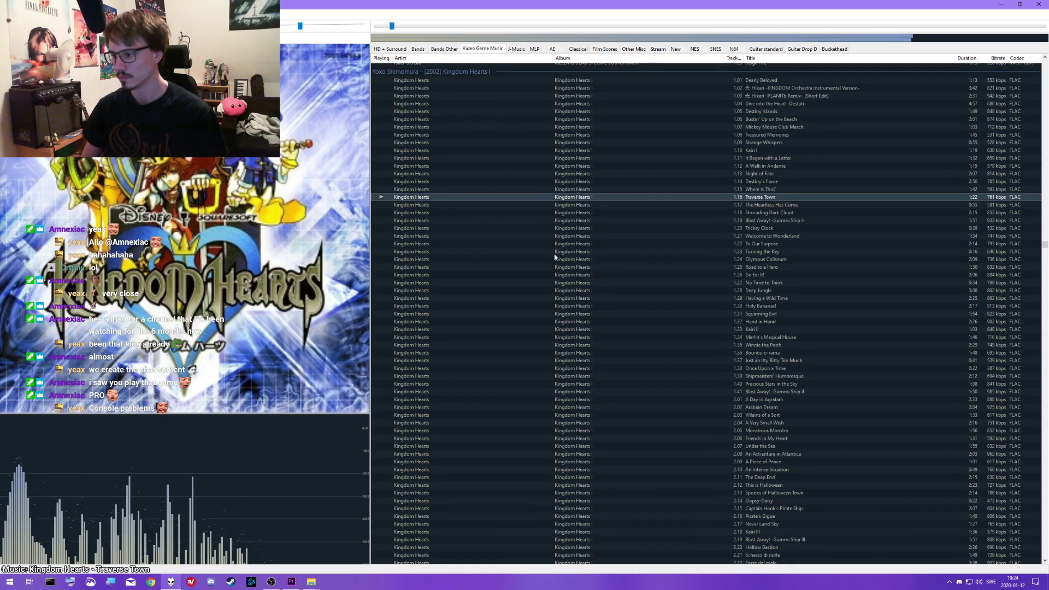
left_click(291, 26)
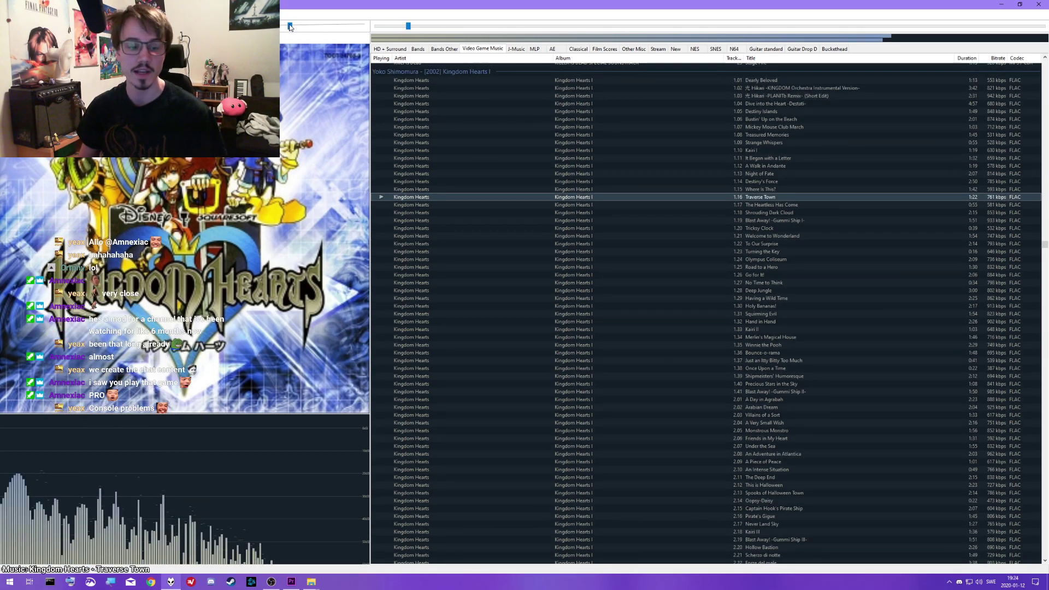
left_click_drag(291, 26, 280, 26)
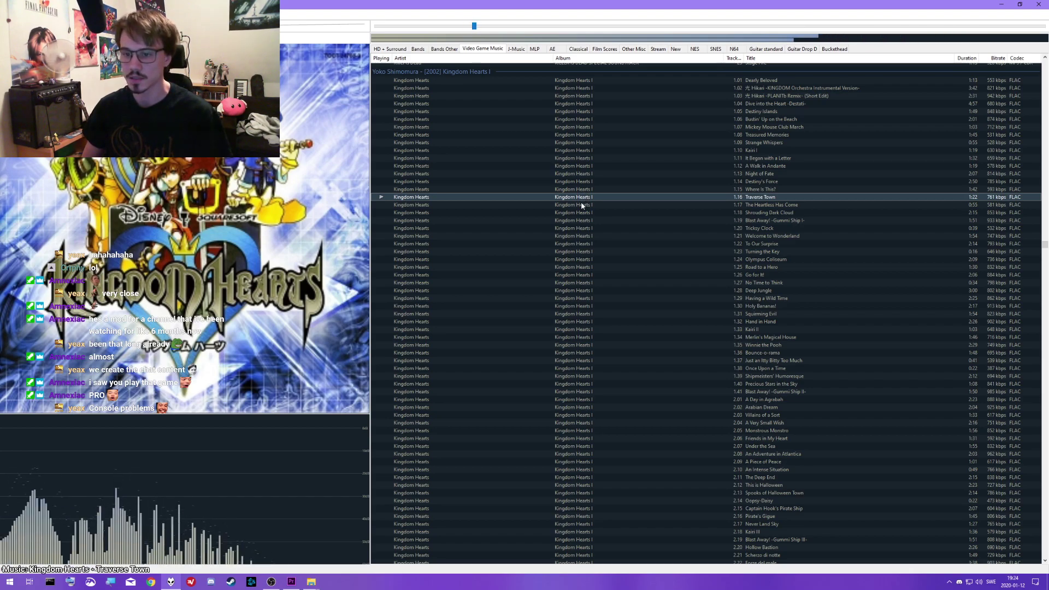
scroll(587, 214, "down", 2)
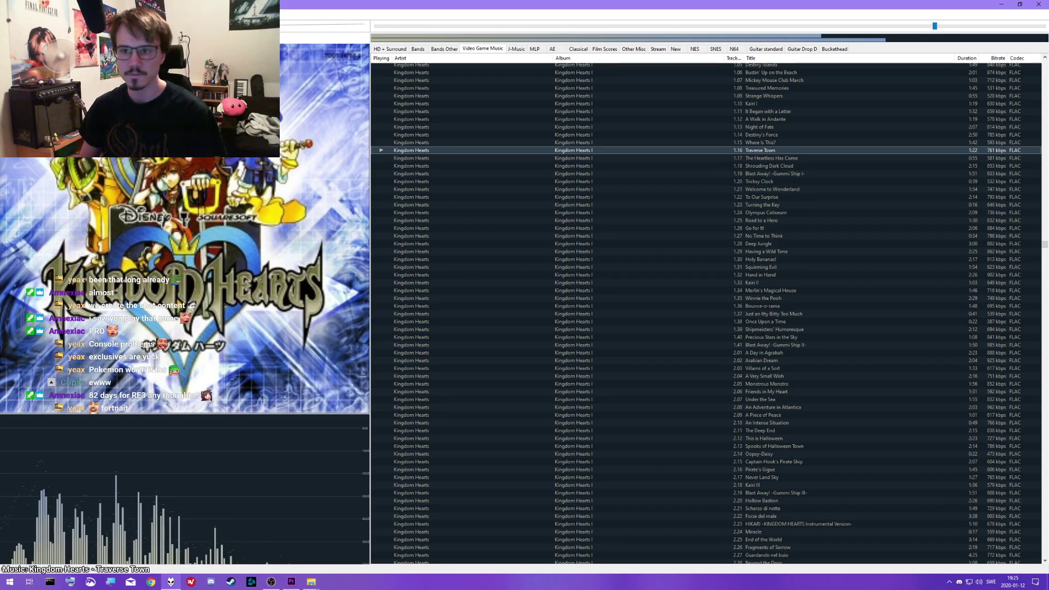
key("XF86AudioStop")
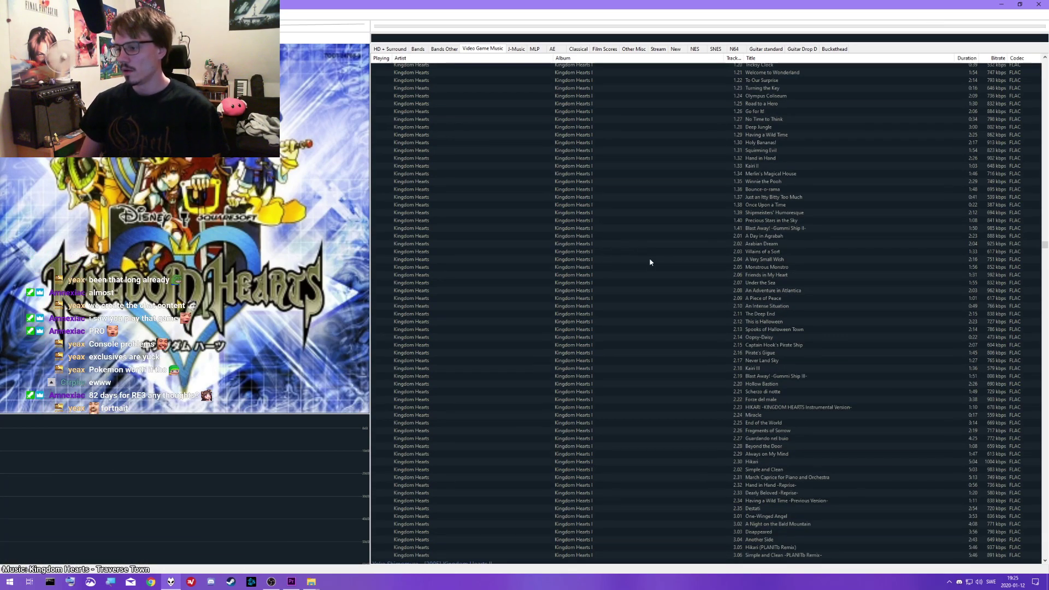
- Start converting Dearly Beloved, track 1.01 of Kingdom Hearts I, to WAV format
scroll(629, 262, "down", 10)
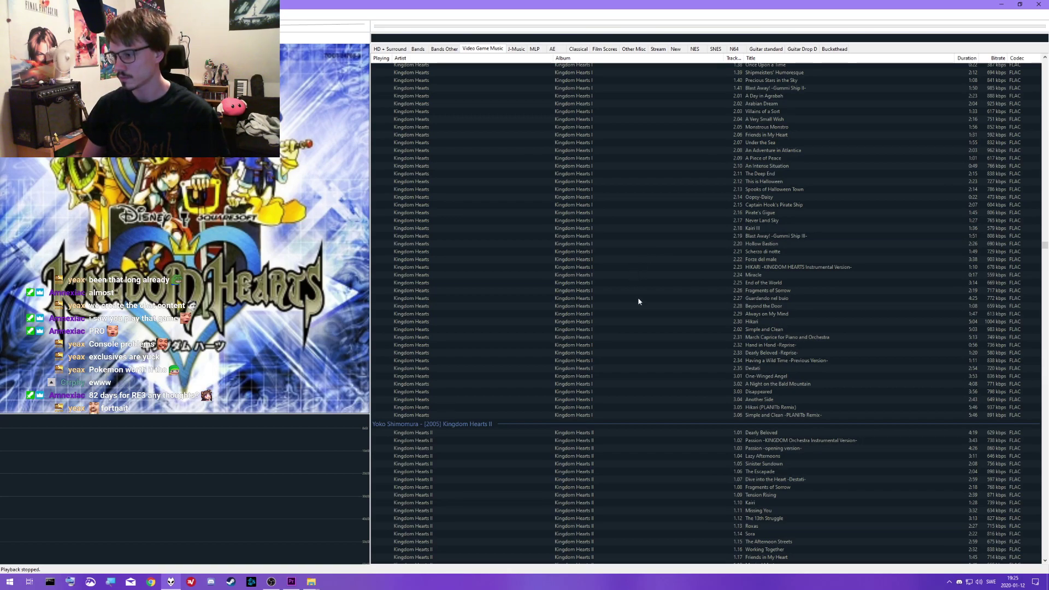
scroll(634, 298, "up", 20)
right_click(675, 290)
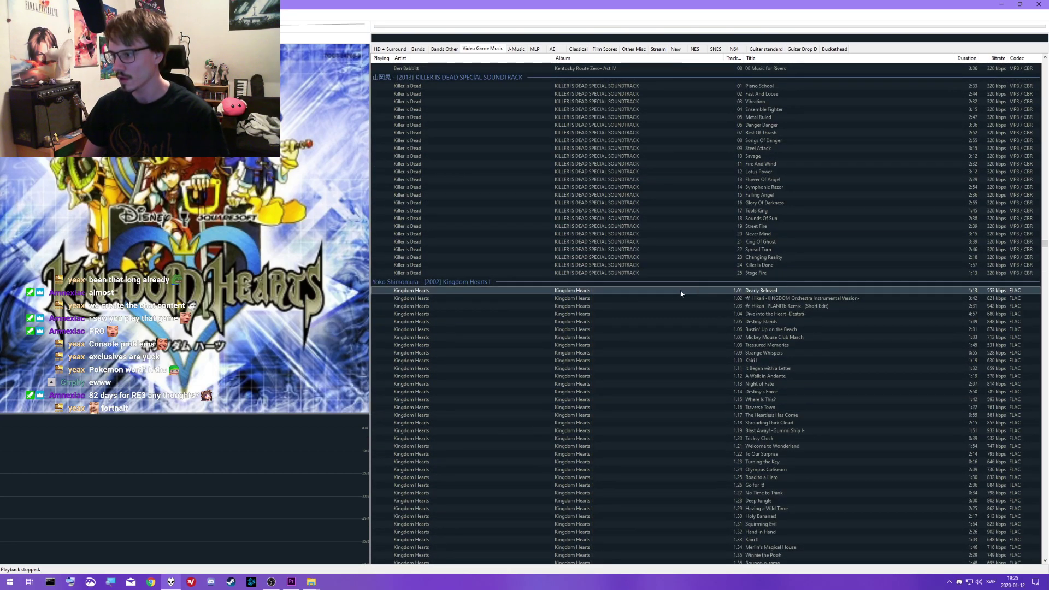
mouse_move(727, 395)
left_click(810, 397)
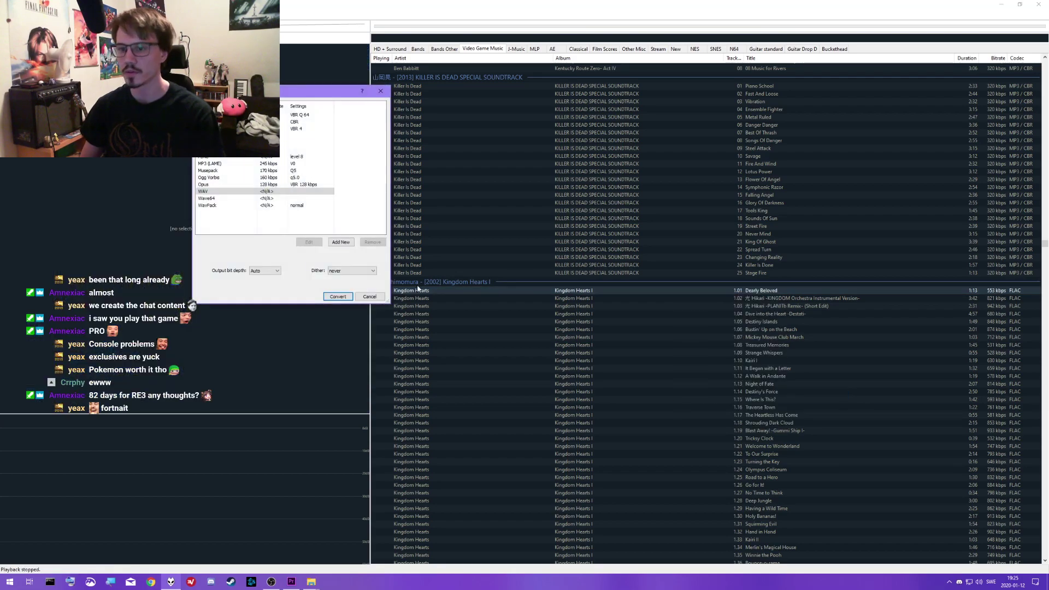
left_click(338, 296)
- Save the converted track as 18 in the Music folder of the Top 20 project
scroll(230, 177, "up", 1)
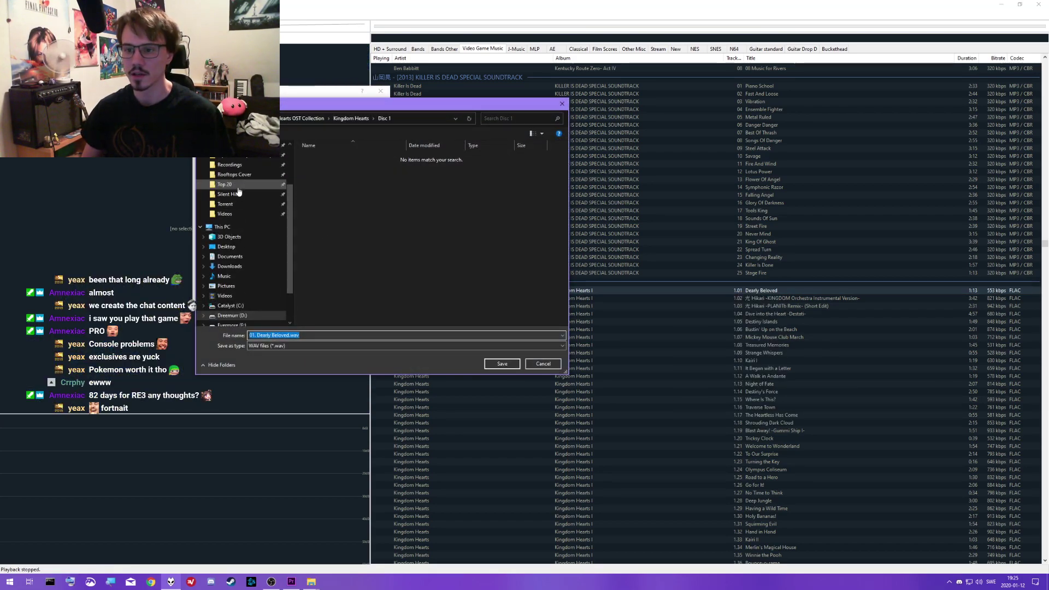
left_click(225, 165)
double_click(319, 167)
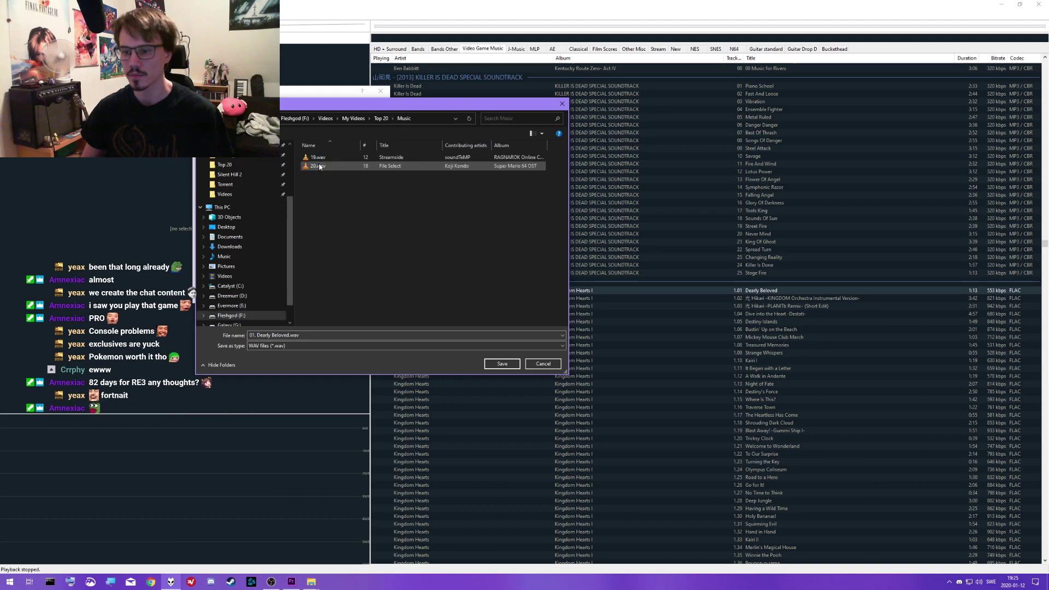
left_click(315, 333)
type("18")
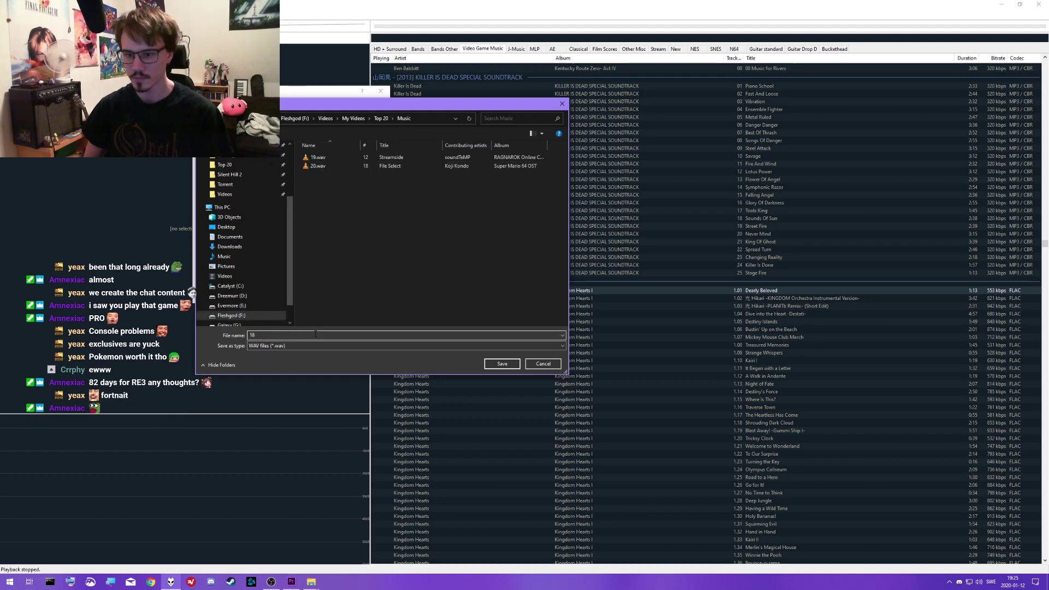
key("Return")
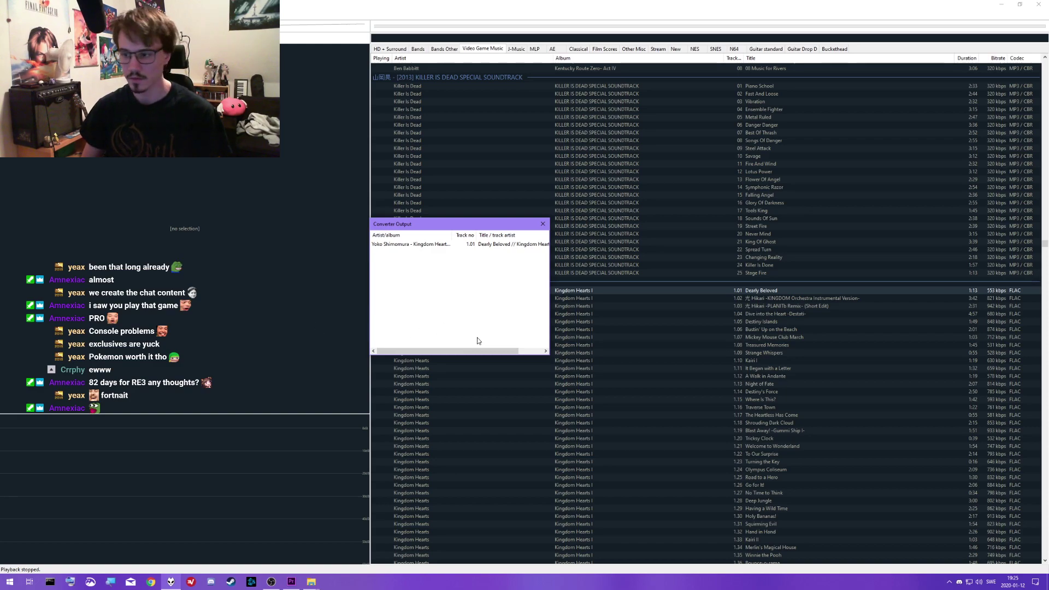
- Close the converter output, leave the music player for Premiere Pro and bring up the Top 20 Music folder in File Explorer
left_click(543, 225)
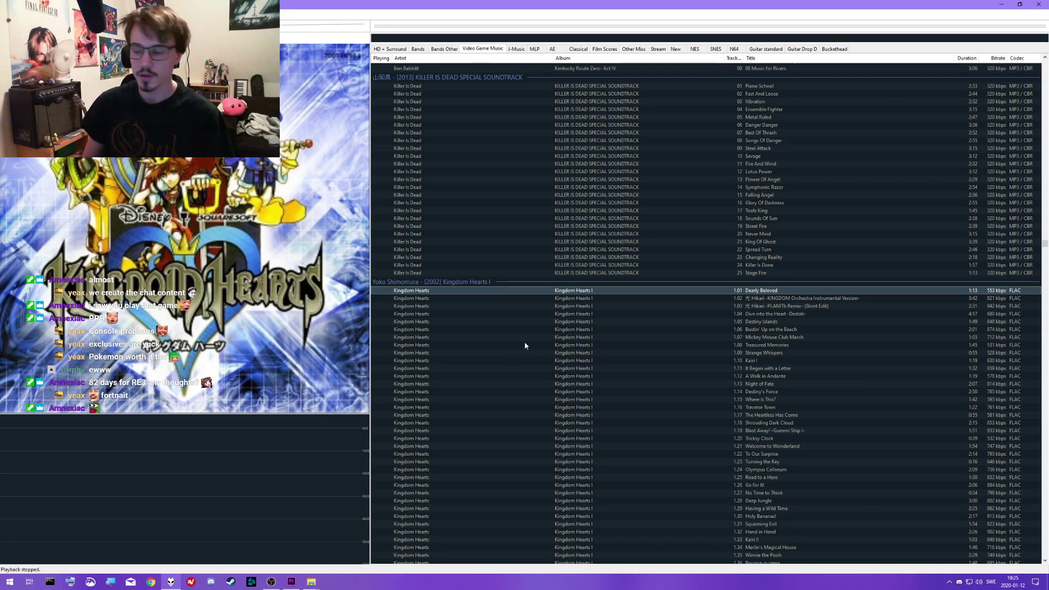
left_click(1006, 5)
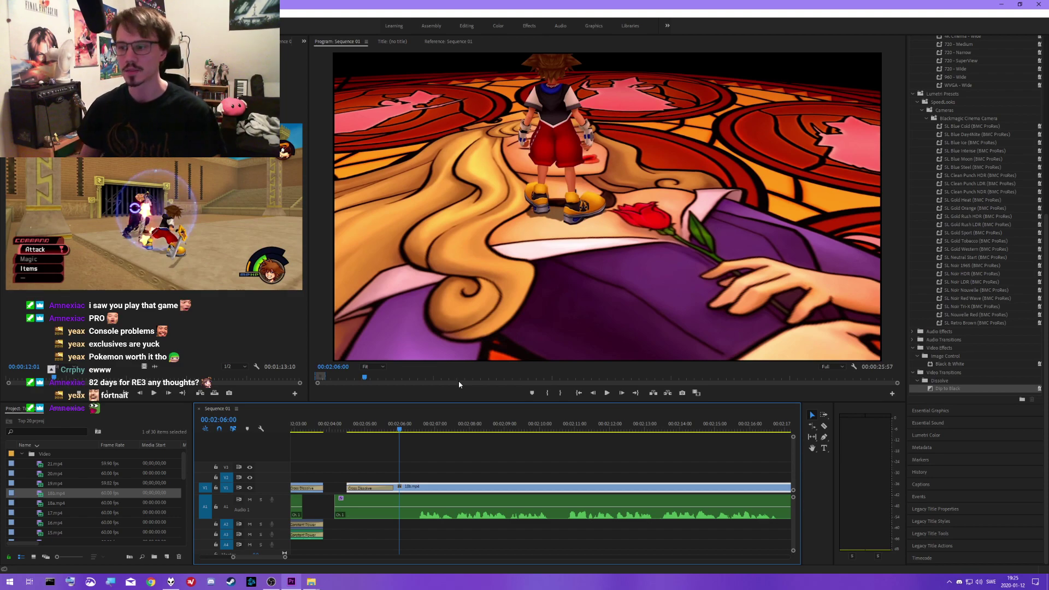
left_click(414, 463)
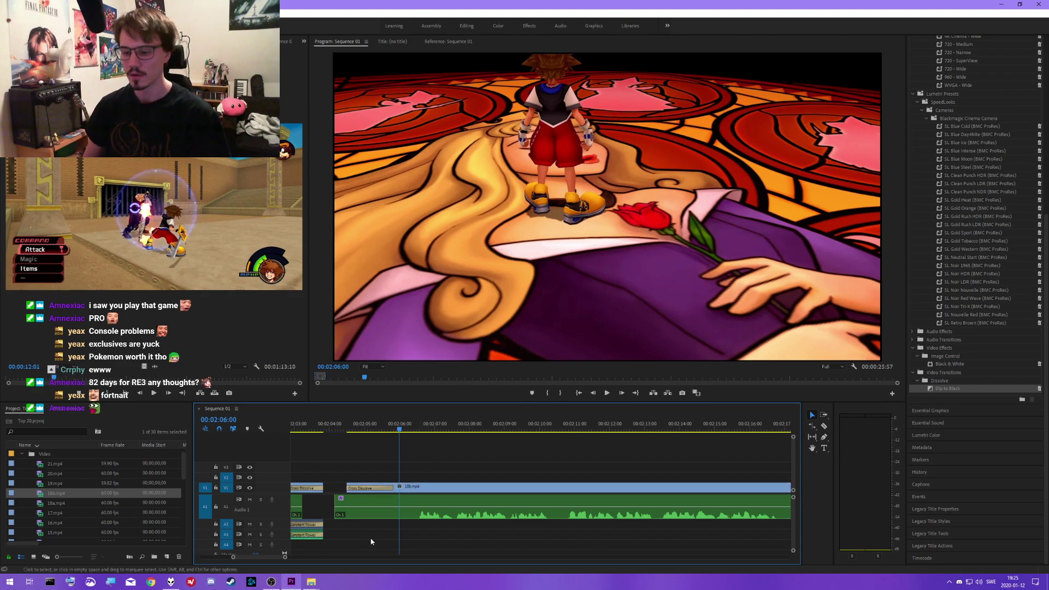
mouse_move(312, 582)
mouse_move(344, 549)
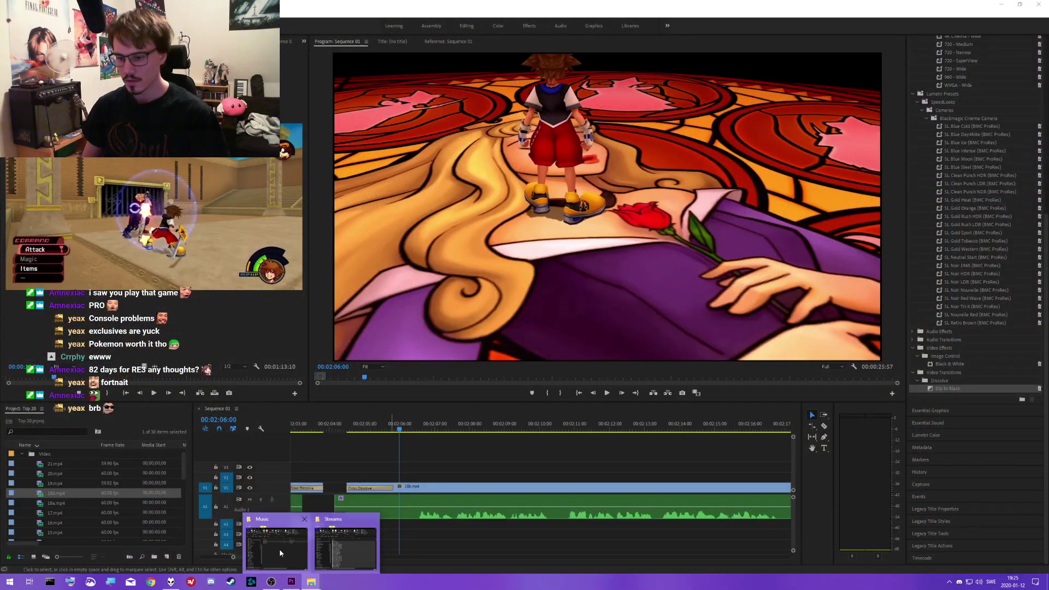
left_click(280, 548)
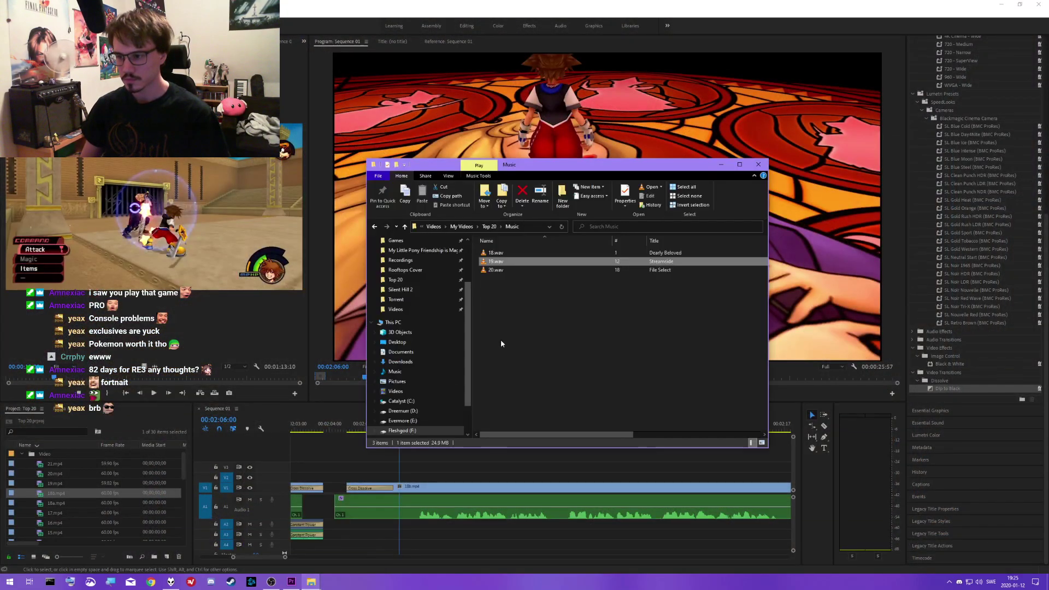
- Import 18.wav from the Top 20 Music folder into the project's Music bin
left_click_drag(501, 261, 112, 505)
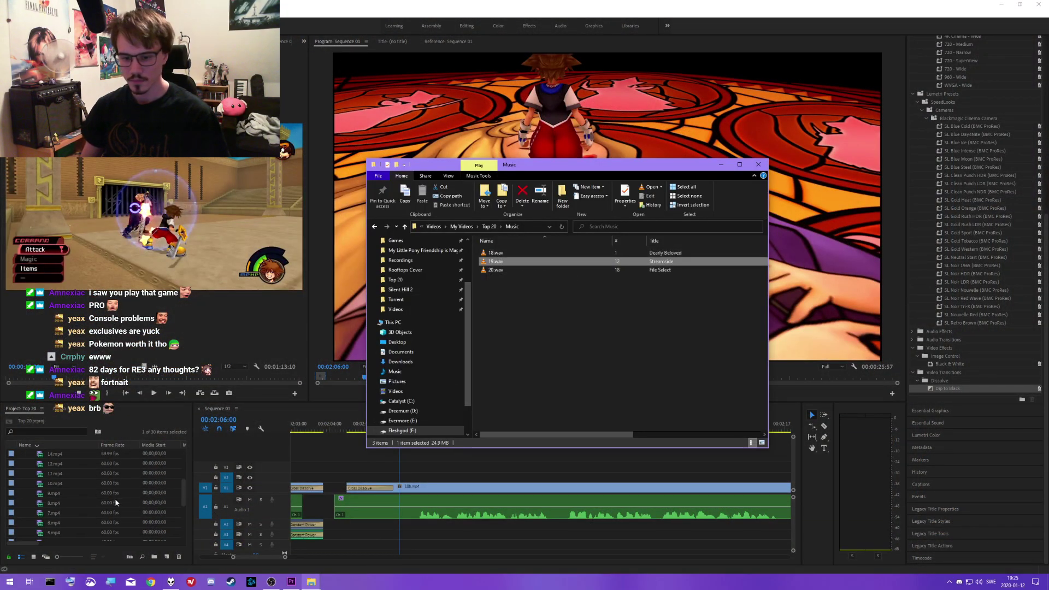
scroll(104, 508, "down", 1)
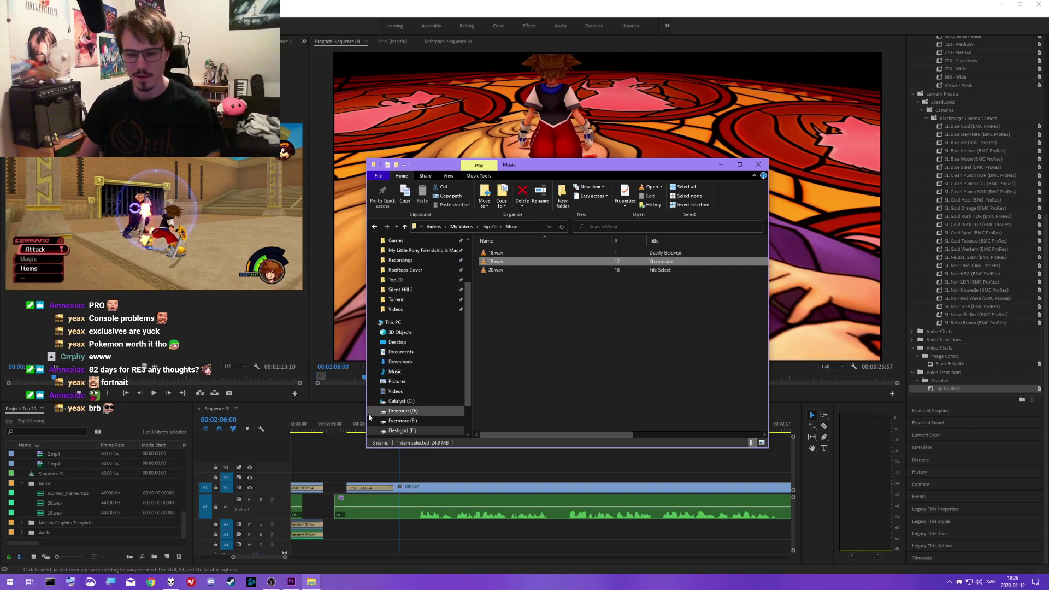
left_click(487, 253)
left_click_drag(487, 253, 46, 474)
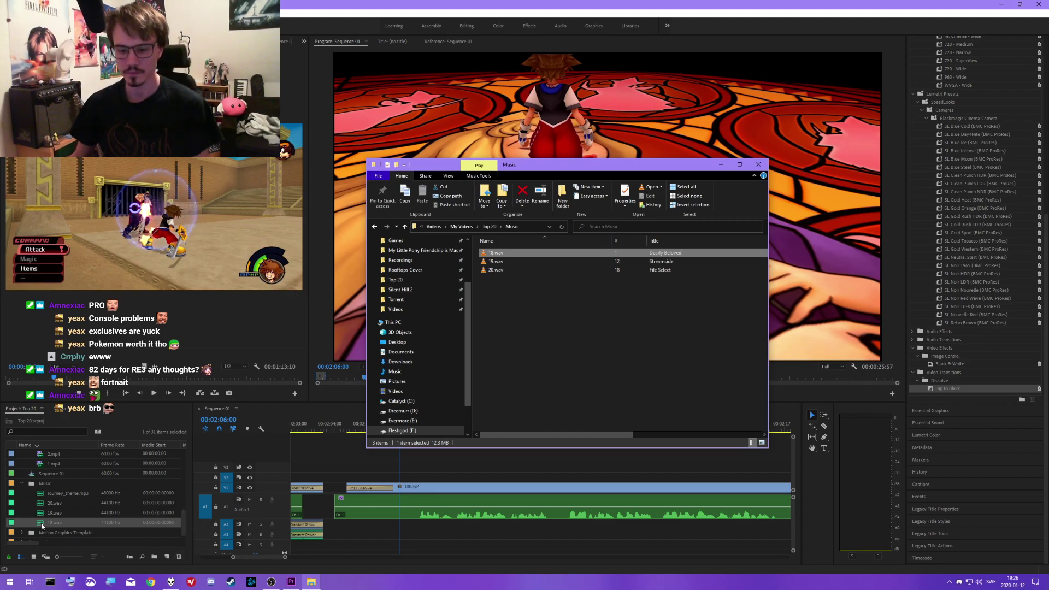
- Place 18.wav on audio track A4, starting where the Kingdom Hearts voice-over clip begins
left_click_drag(42, 523, 335, 546)
left_click_drag(338, 547, 414, 547)
scroll(391, 554, "up", 2)
- Normalize the max peak of the 18.wav music clip through its audio gain, and save the project
right_click(400, 545)
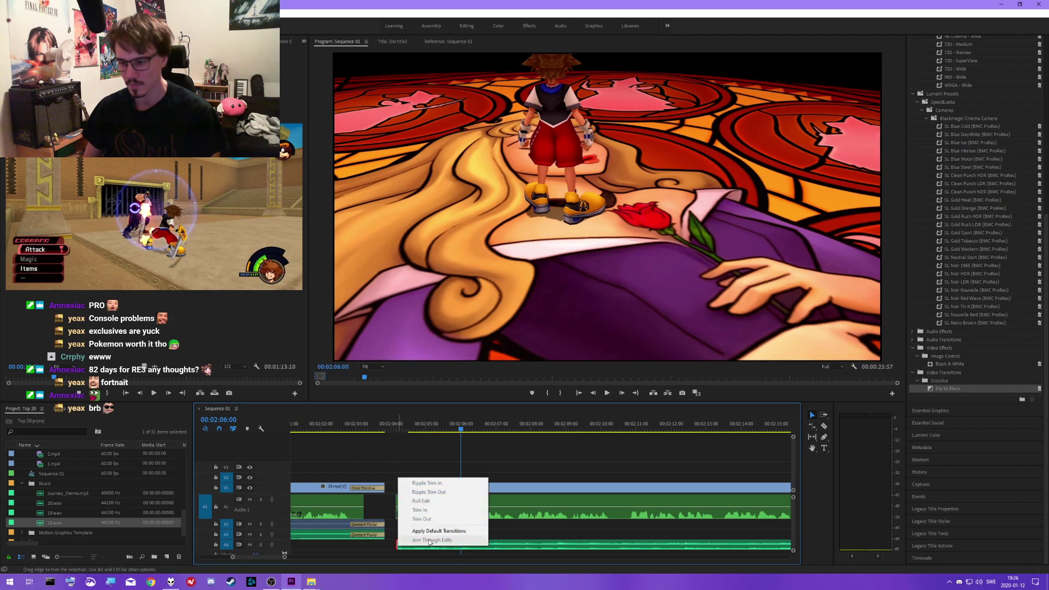
right_click(505, 545)
left_click(538, 459)
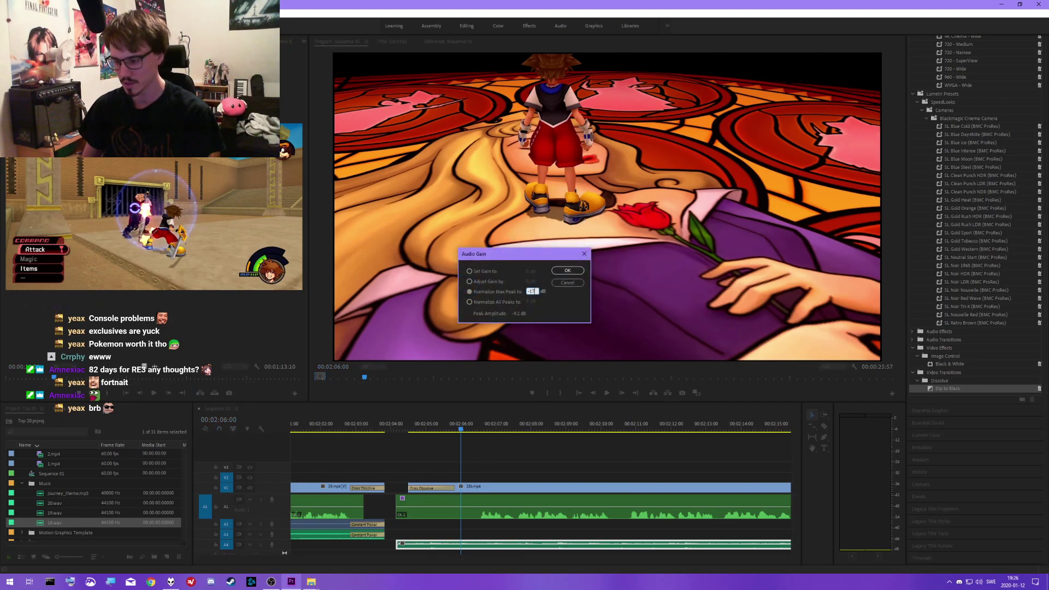
key("Return")
key("ctrl+s")
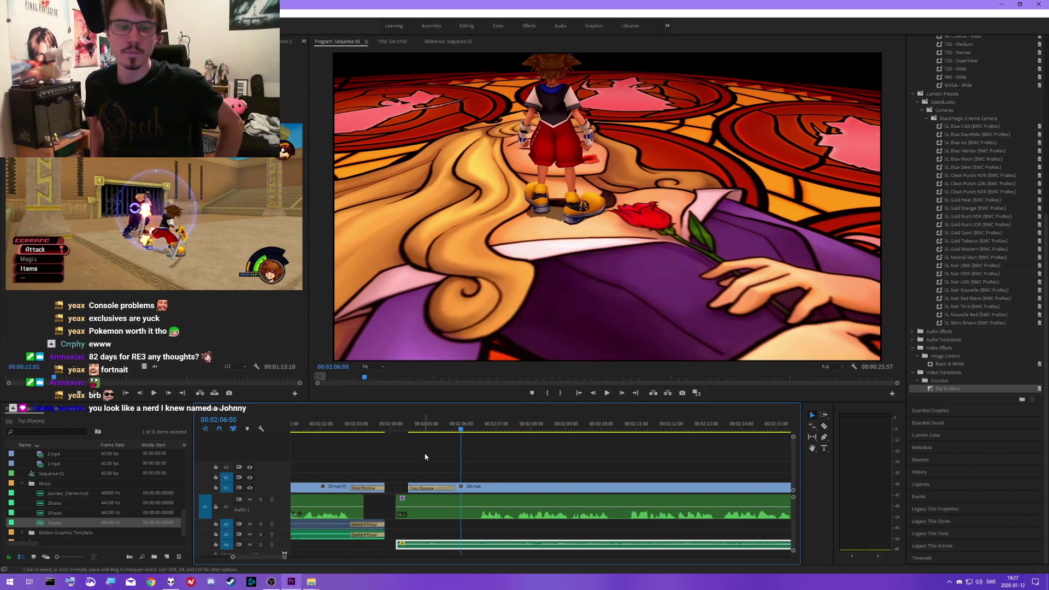
- Play back the transition into the Kingdom Hearts segment to check how the music and footage start
left_click(393, 430)
key("space")
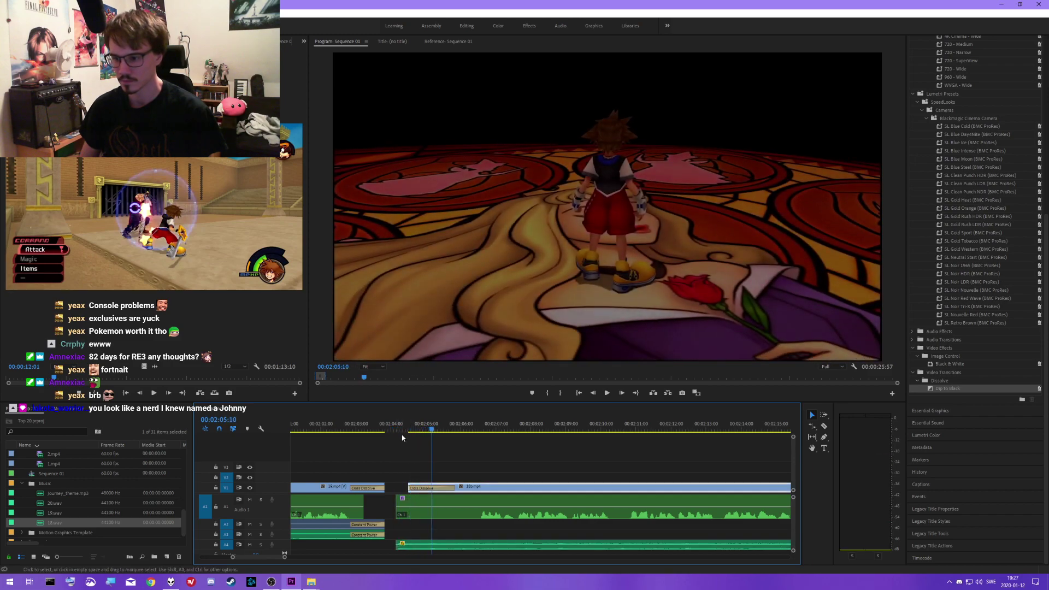
left_click(398, 430)
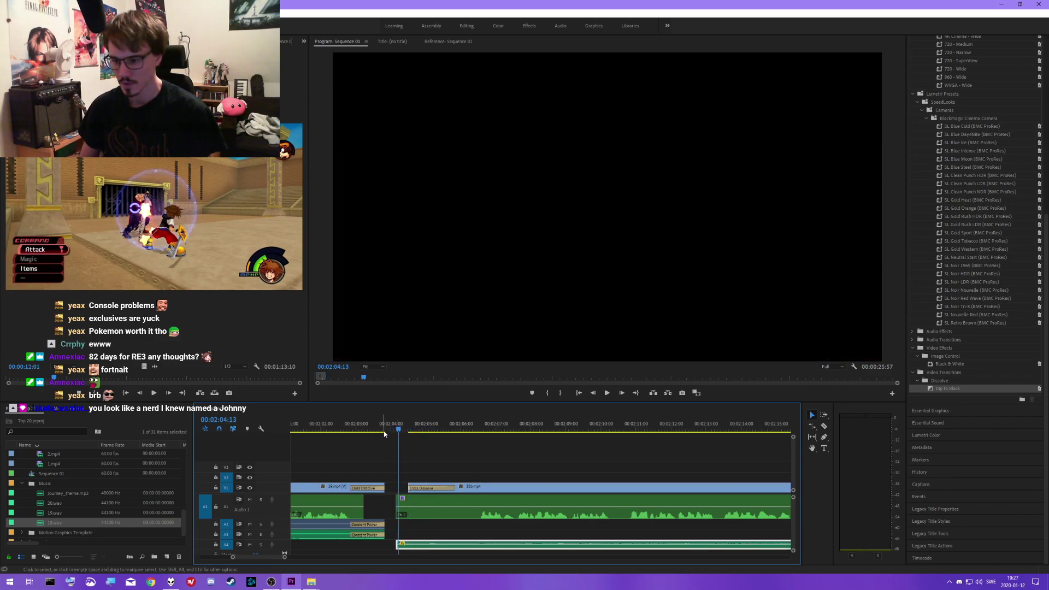
left_click(385, 430)
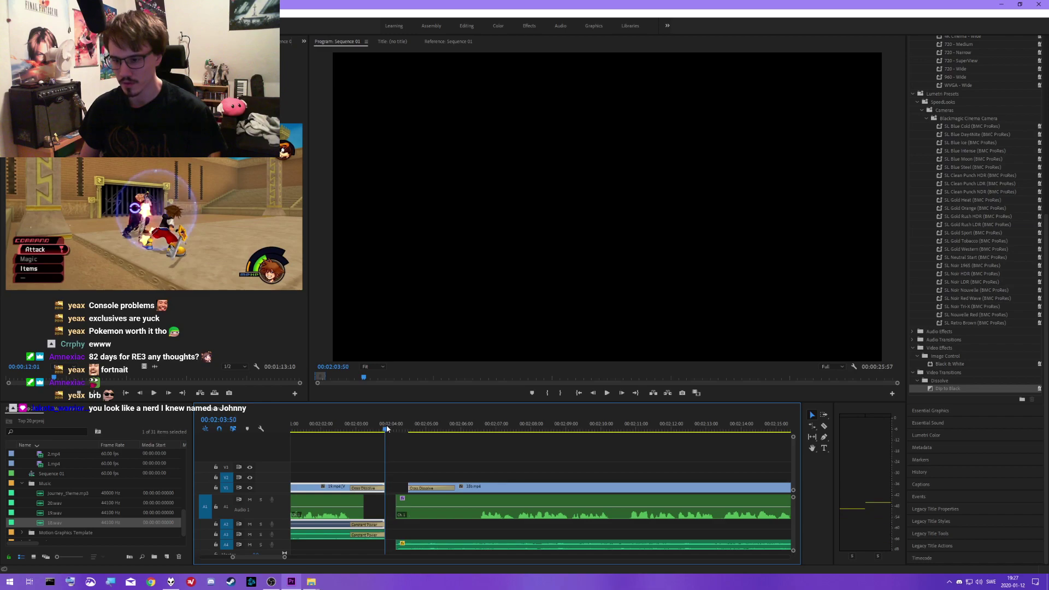
- Move the Kingdom Hearts footage and the 18.wav music clip so that both start at 00:02:04:50
left_click_drag(392, 430, 422, 424)
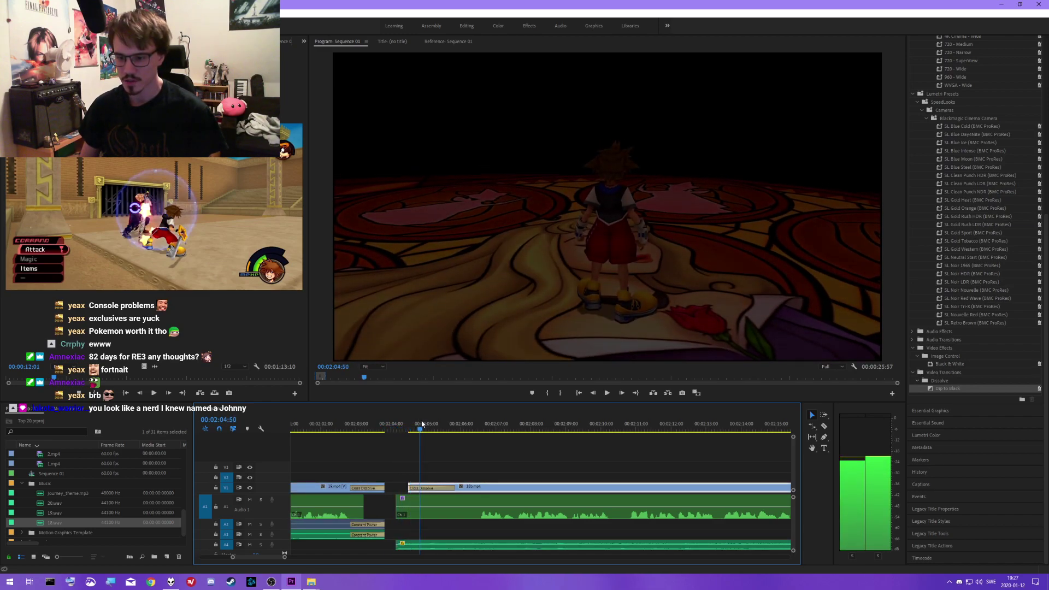
left_click_drag(467, 491, 478, 491)
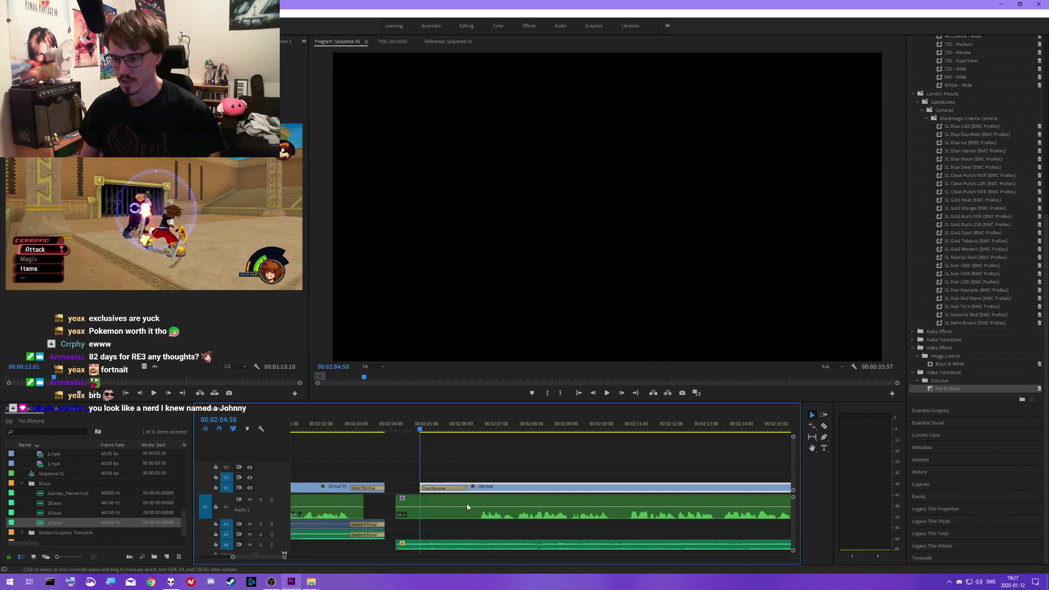
left_click_drag(440, 548, 462, 545)
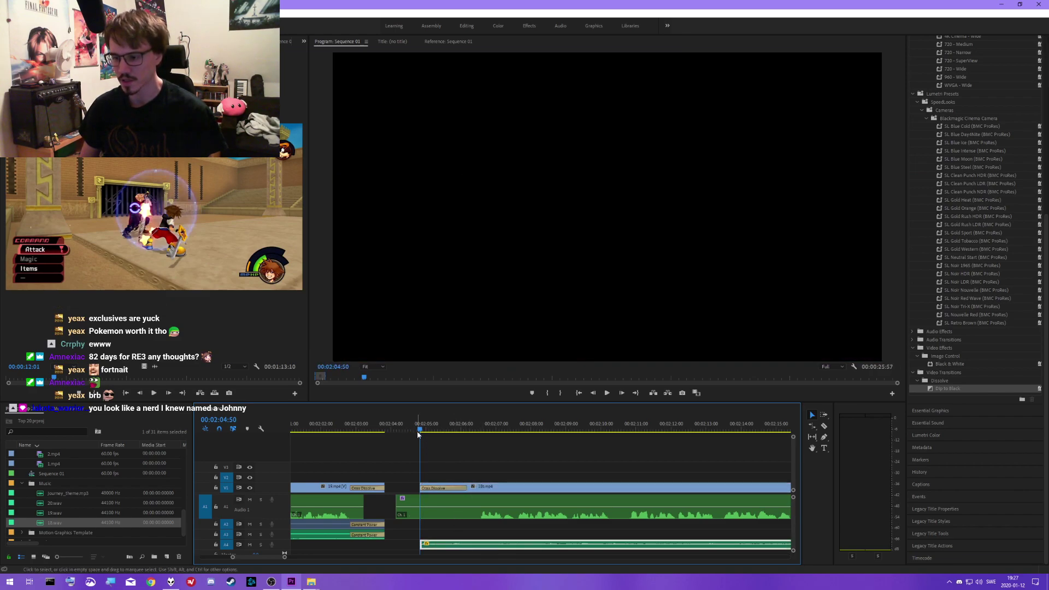
- Nudge the 18.wav music clip slightly ahead of the footage and play back the segment's opening
left_click_drag(419, 435, 411, 432)
key("space")
key("space")
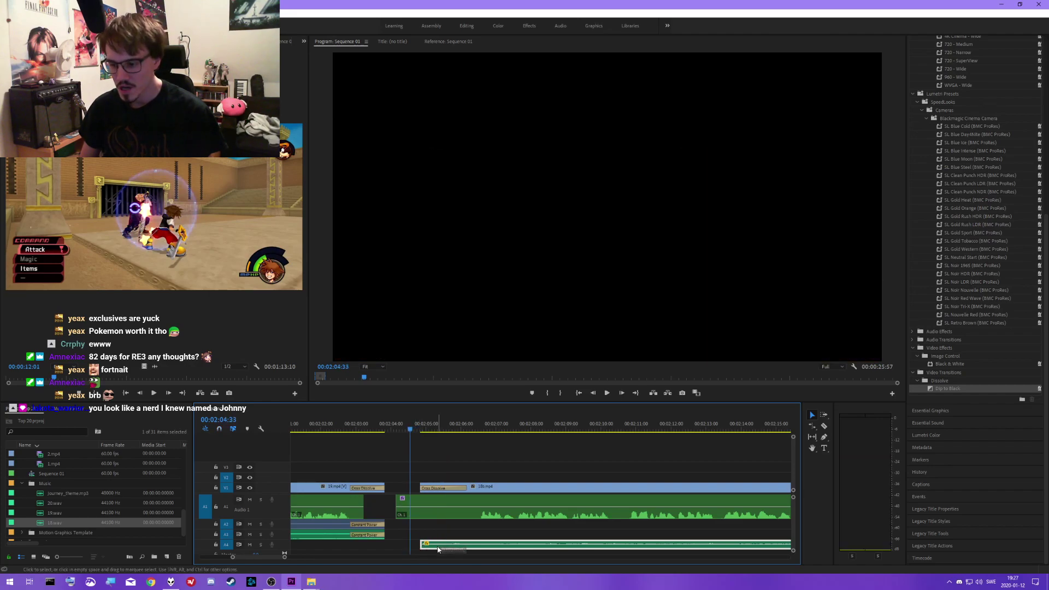
key("space")
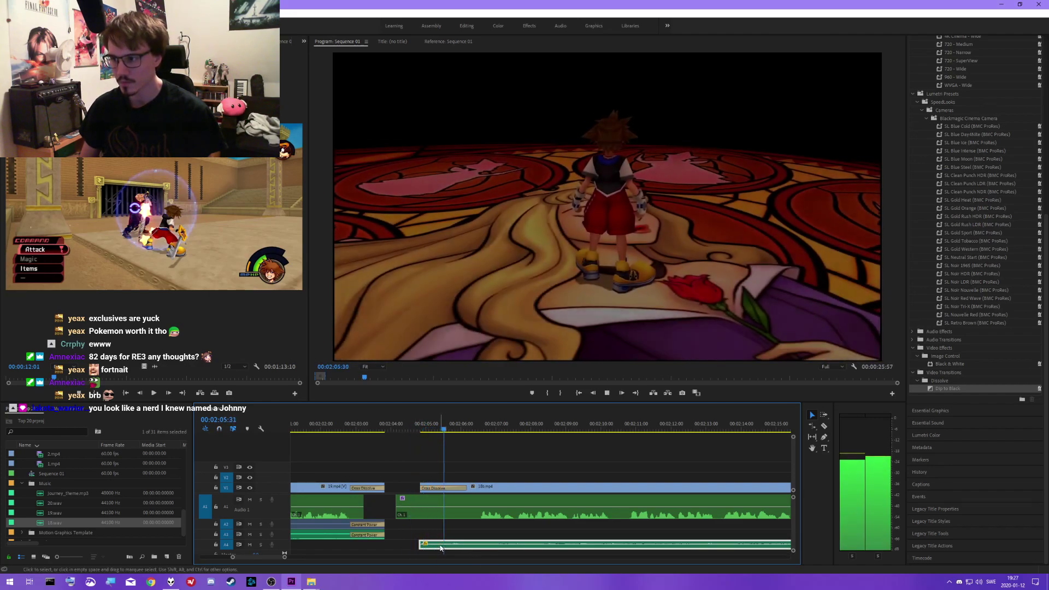
key("space")
- Shift the Kingdom Hearts voice-over clip later so its speech begins at 00:02:06:49
left_click(481, 430)
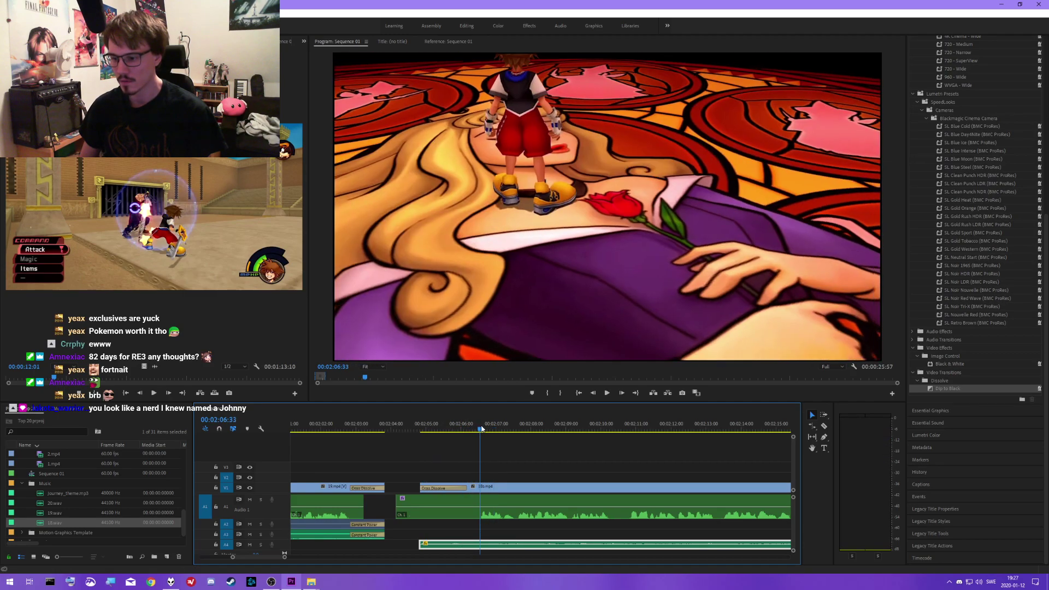
left_click_drag(481, 430, 484, 430)
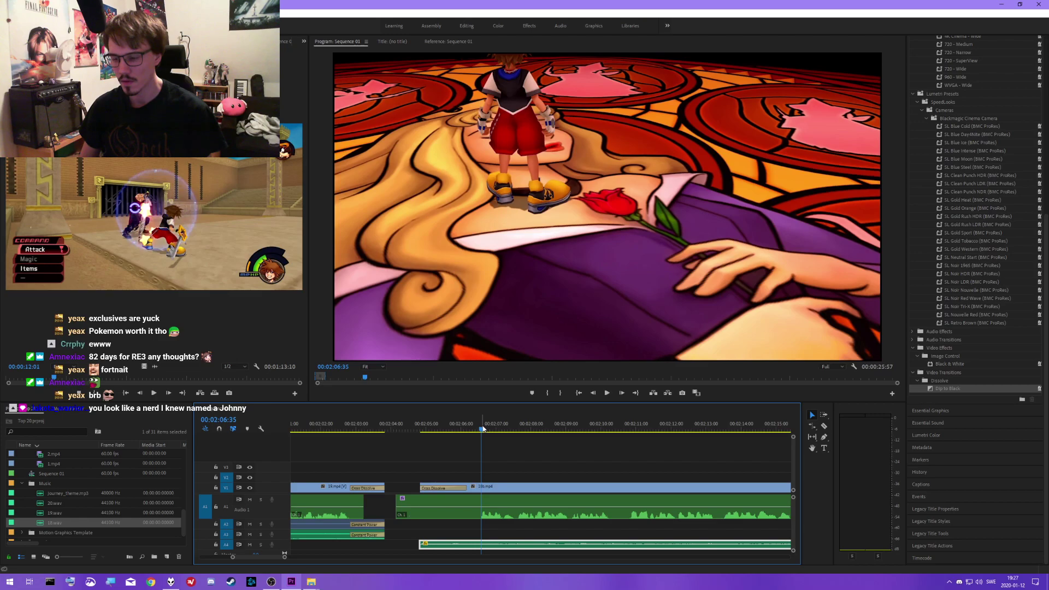
left_click(420, 430)
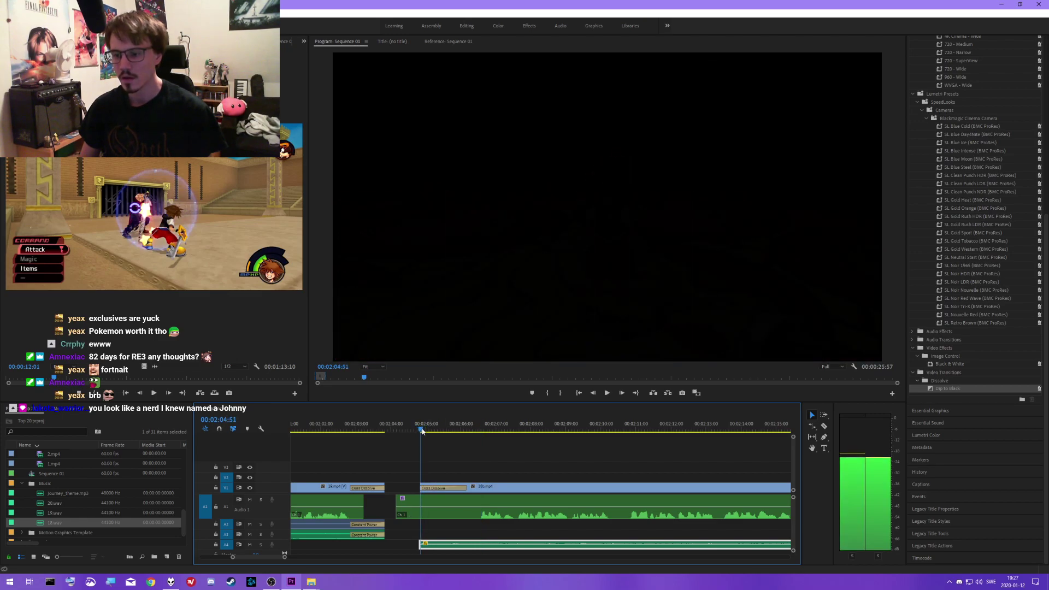
left_click_drag(421, 432, 489, 429)
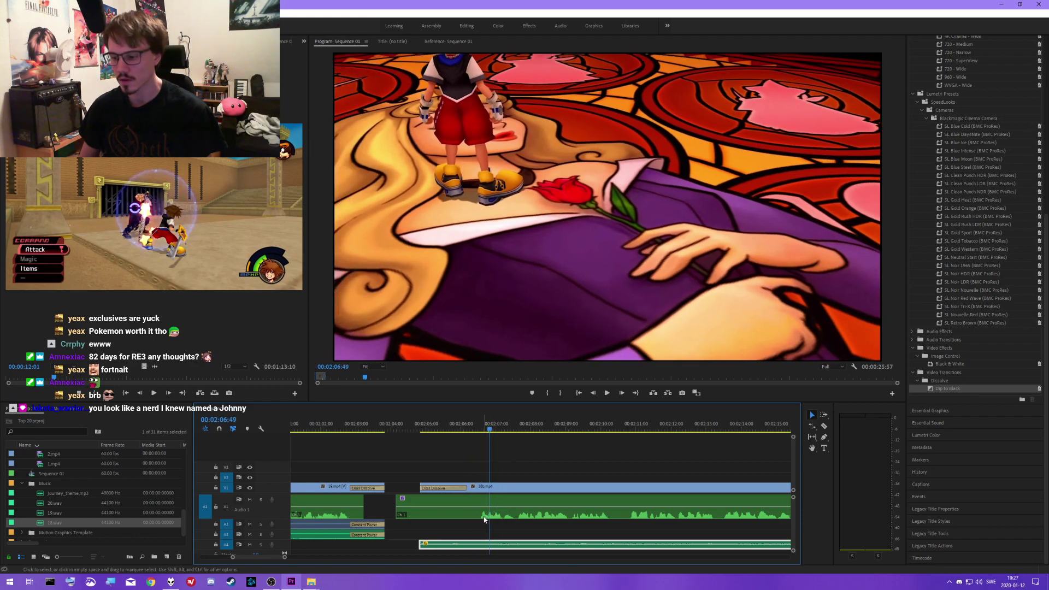
left_click_drag(482, 521, 491, 519)
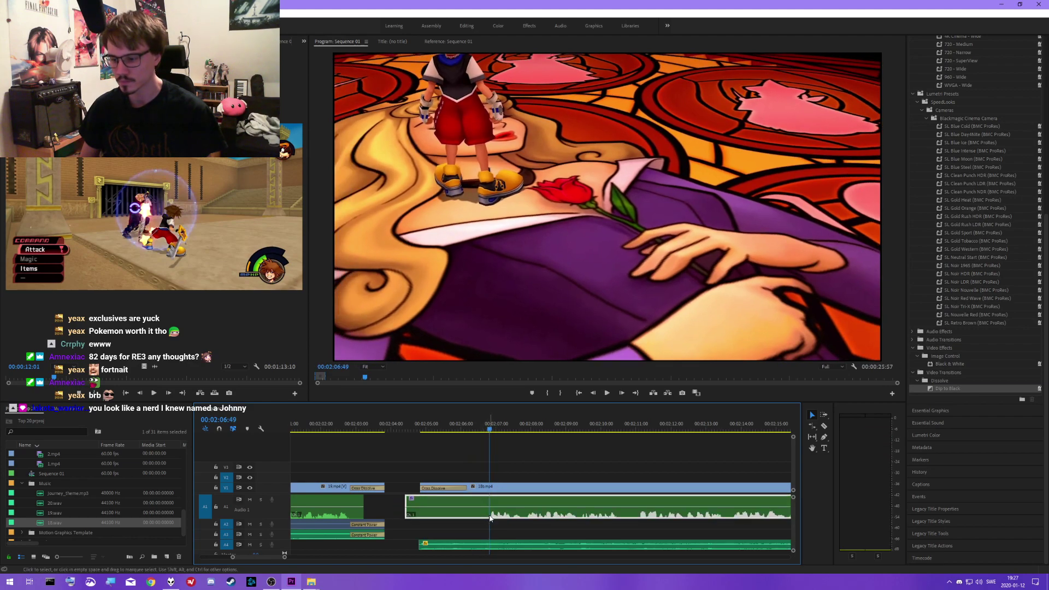
- Play the Kingdom Hearts segment from just before its start to check the voice-over timing, and save the project
left_click(418, 430)
key("space")
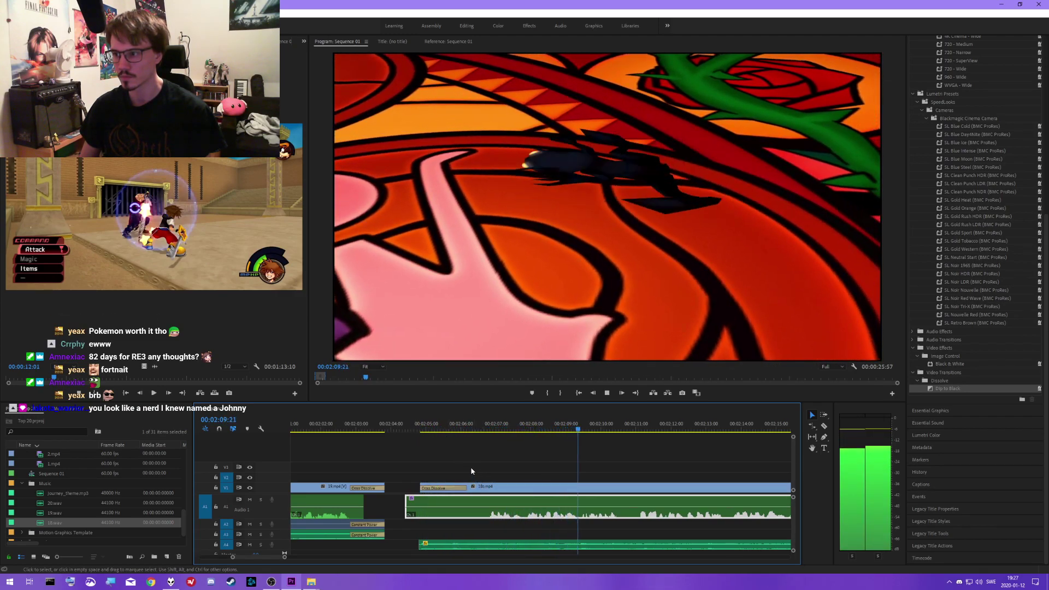
left_click(416, 430)
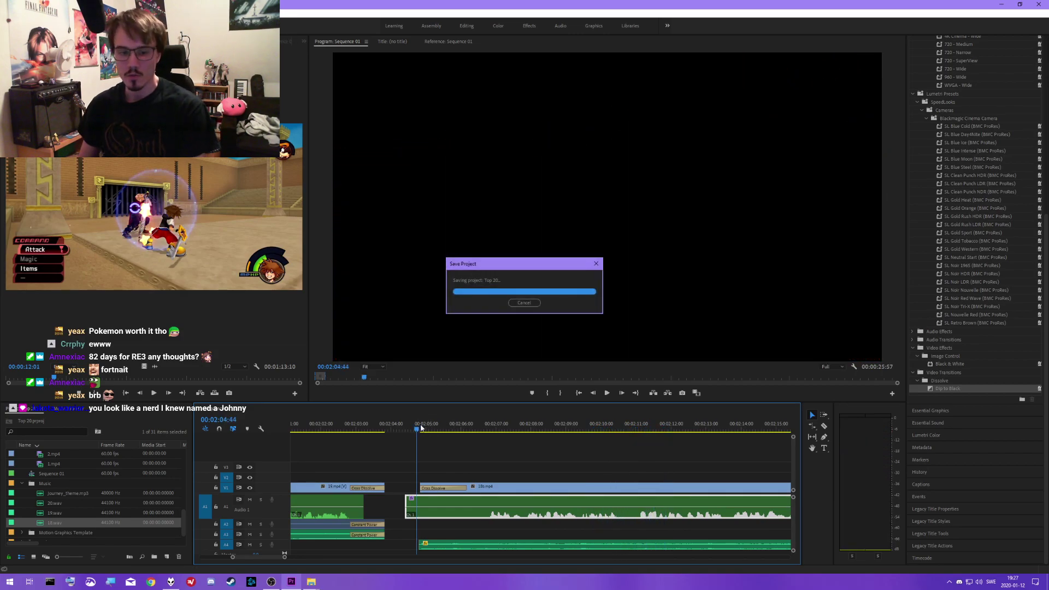
- Paste a copy of the Gaming Lower Third title onto V2 above the Kingdom Hearts footage, starting where the voice-over speech begins
scroll(306, 558, "down", 3)
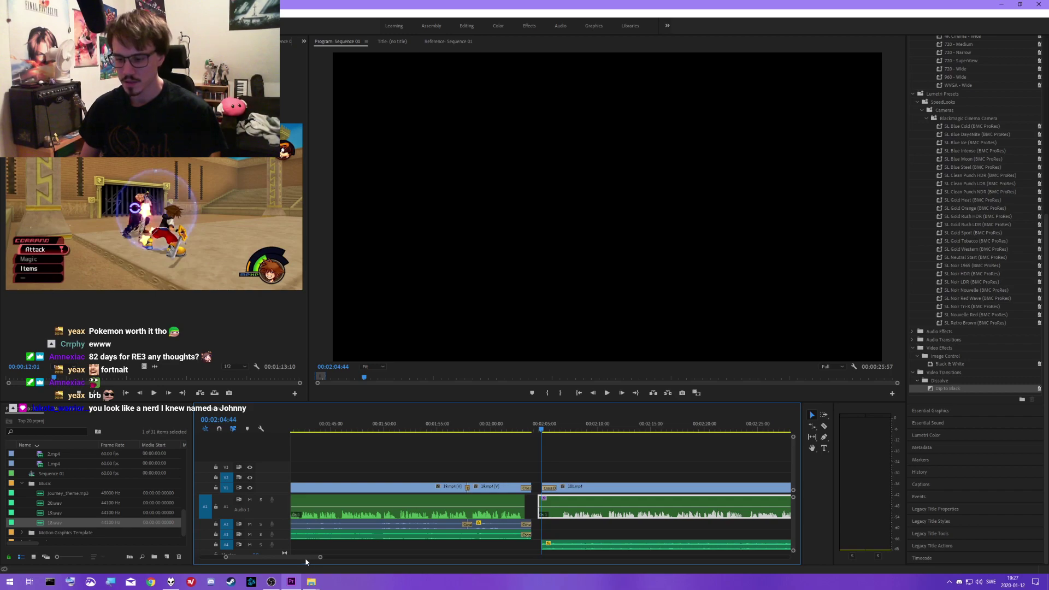
left_click_drag(306, 557, 288, 557)
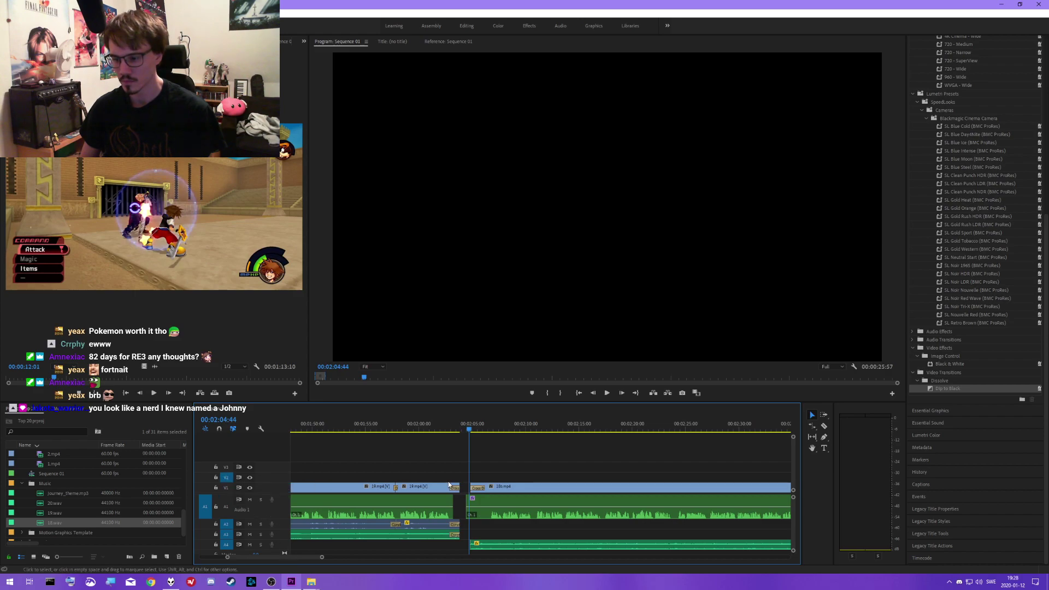
key("space")
key("=")
key("=")
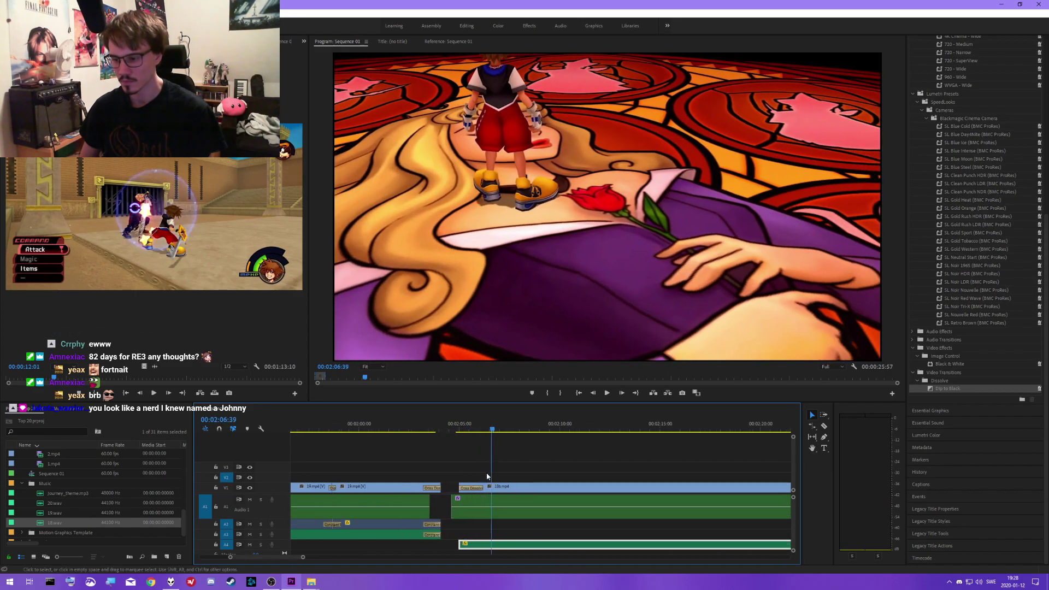
key("=")
left_click(505, 430)
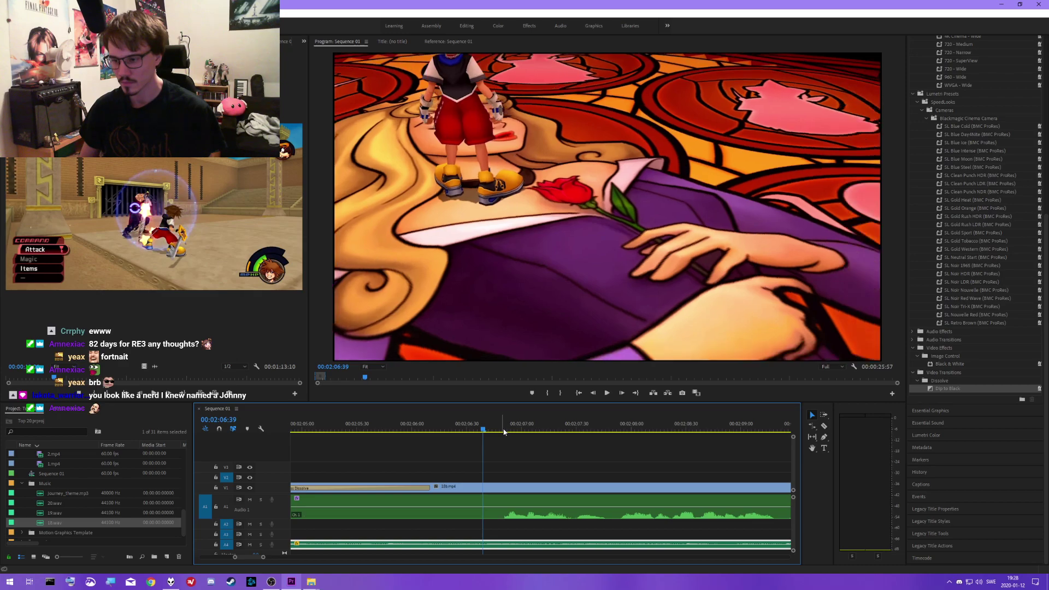
key("Down")
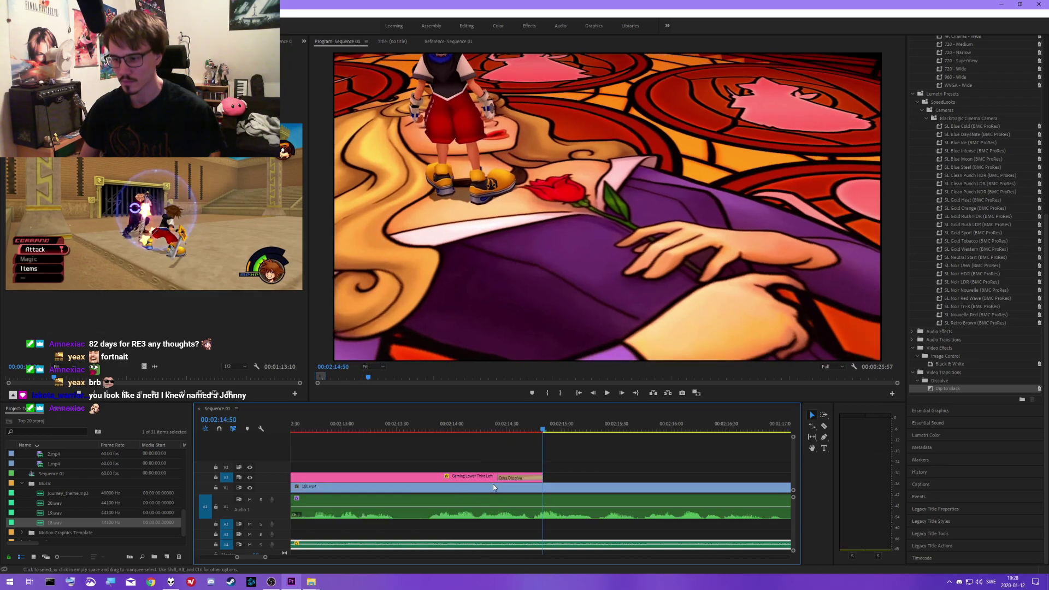
- Play the opening of the sequence from its start, save the project, and place the playhead at 00:00:03:02
key("minus")
key("minus")
key("minus")
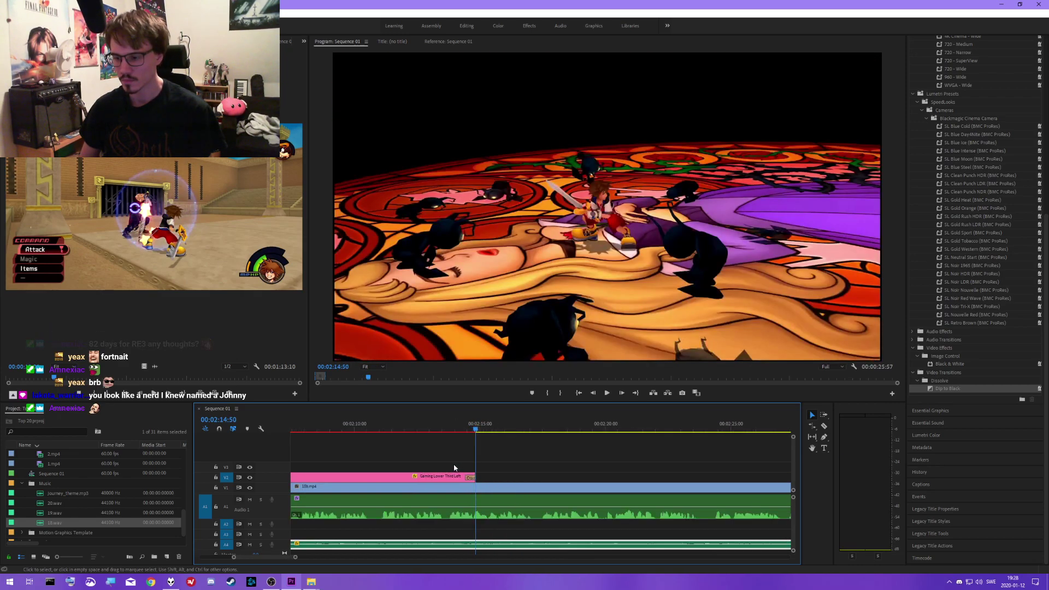
key("minus")
key("minus")
key("minus")
key("minus")
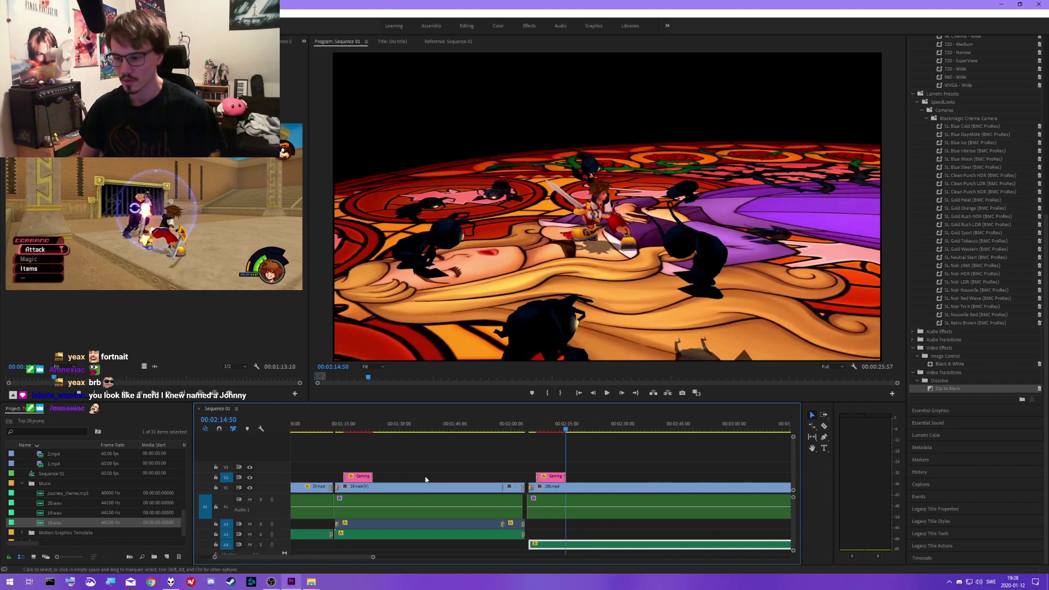
left_click(422, 474)
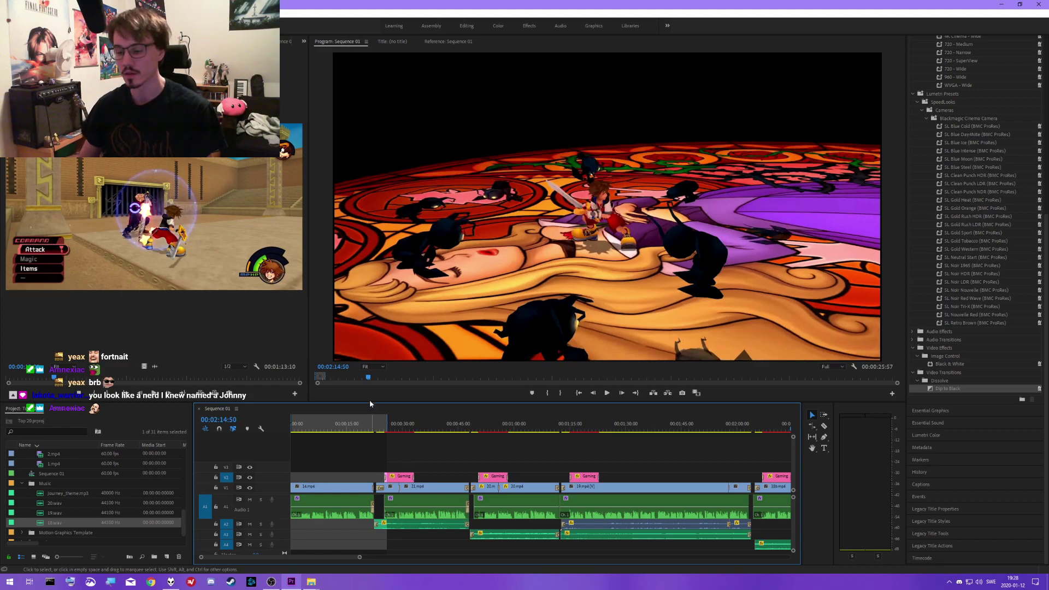
key("equal")
key("equal")
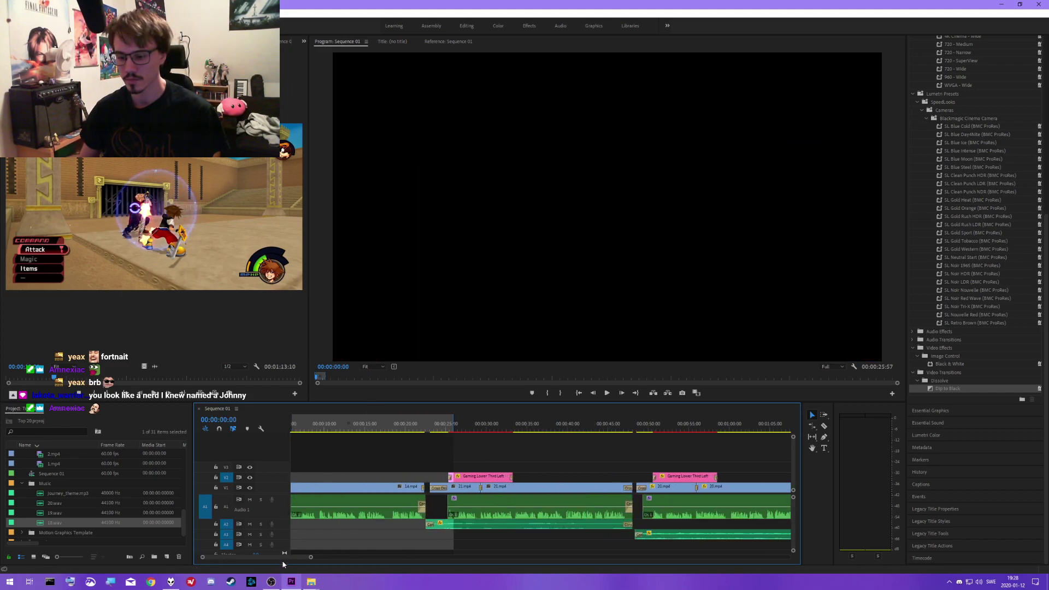
left_click(340, 536)
key("space")
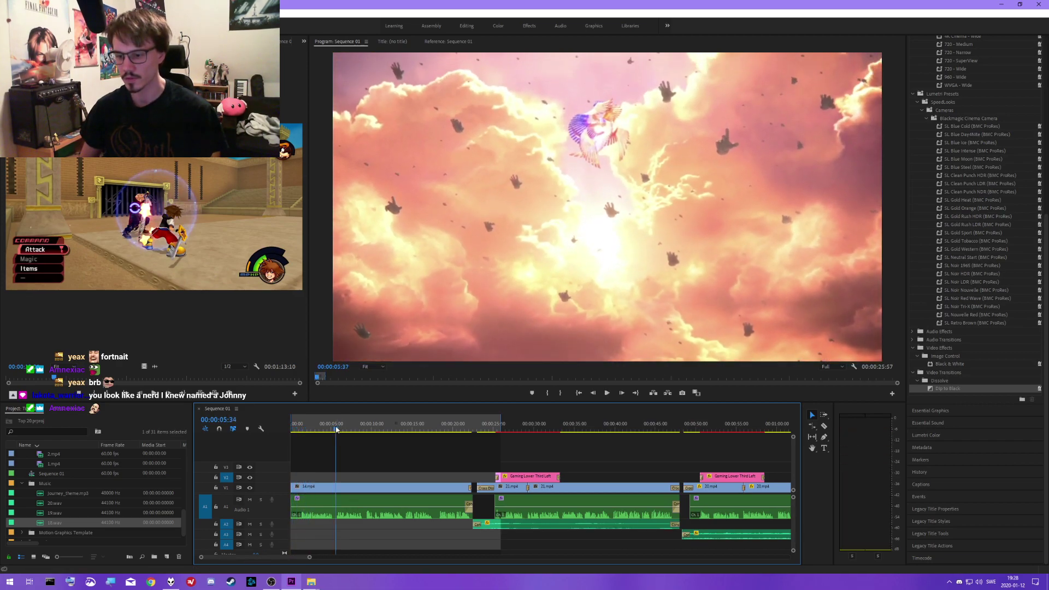
key("space")
key("ctrl+s")
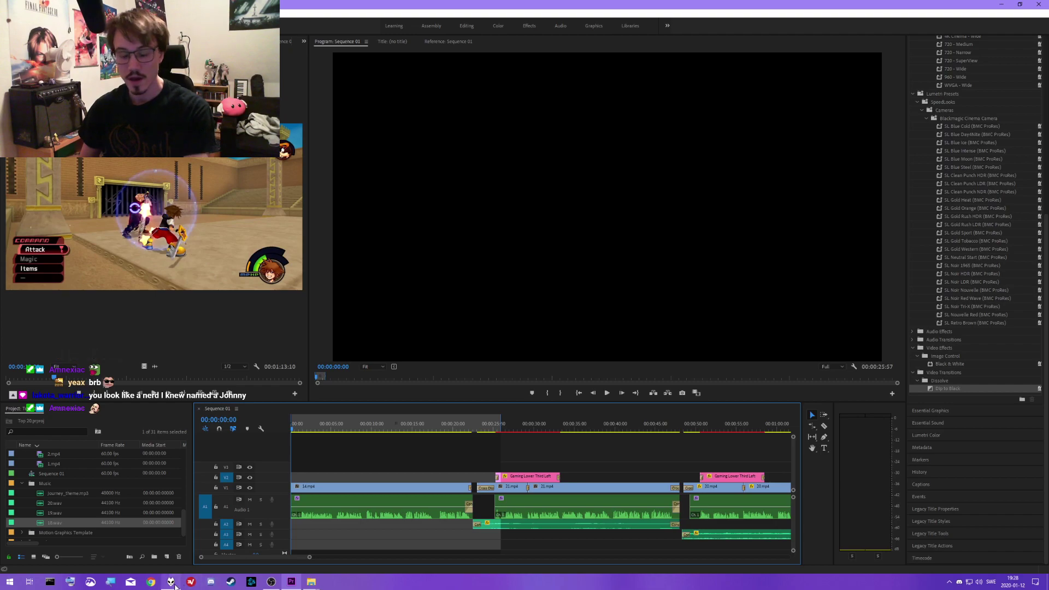
mouse_move(175, 586)
left_click(317, 424)
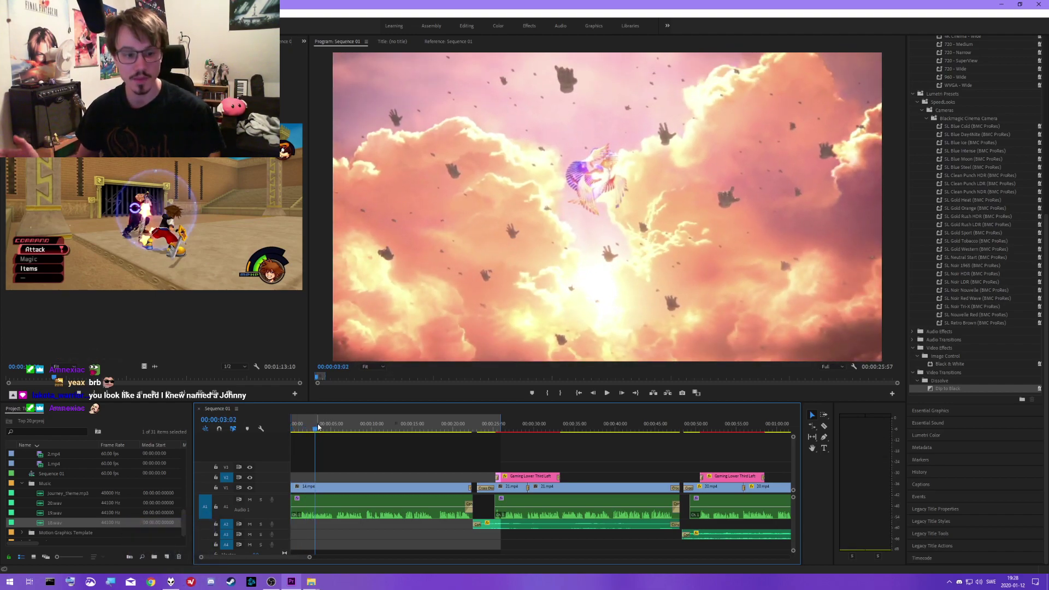
- Switch to the music player, play Last Surprise from the Persona 5 soundtrack in the Video Game Music playlist, and stop it
key("alt+Tab")
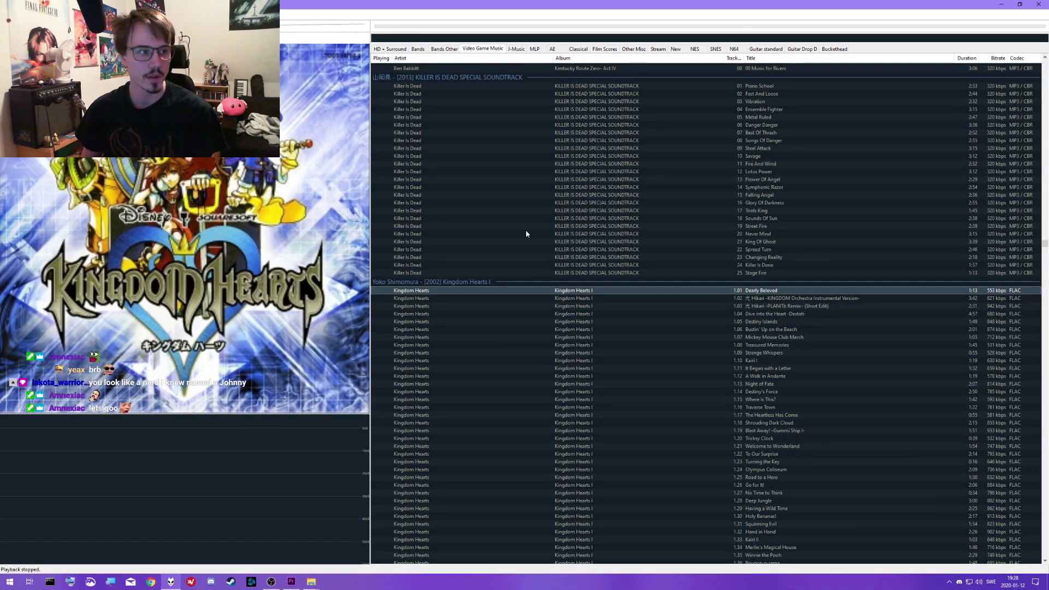
left_click(601, 301)
scroll(604, 298, "down", 6)
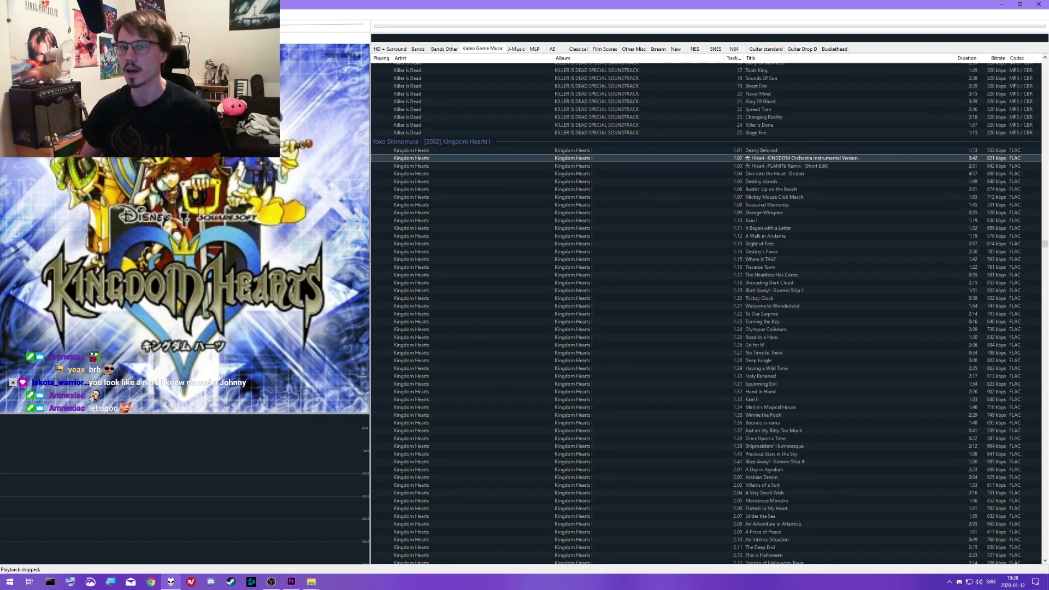
left_click(178, 180)
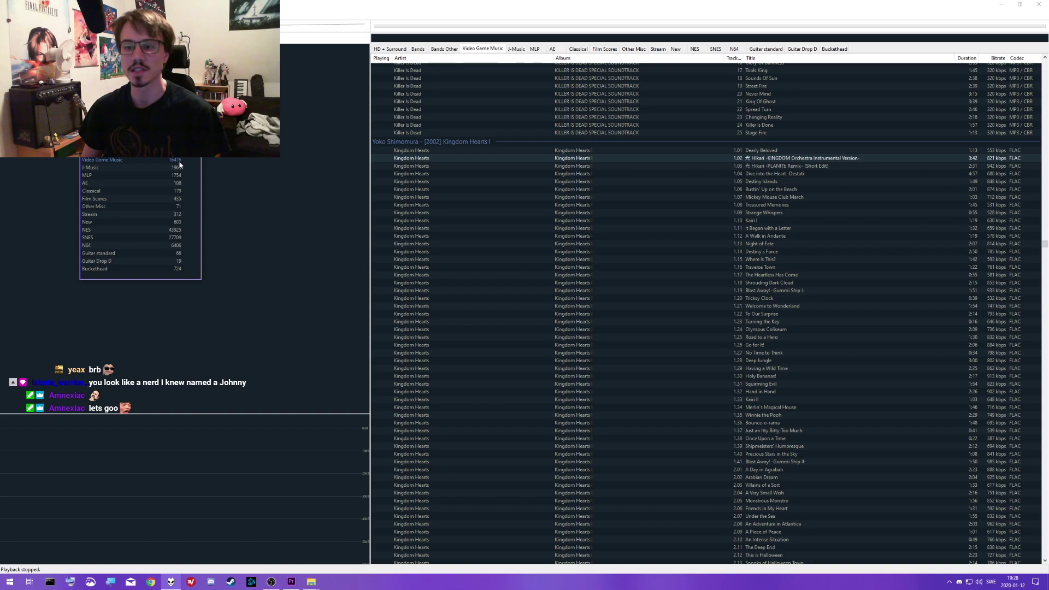
left_click(585, 238)
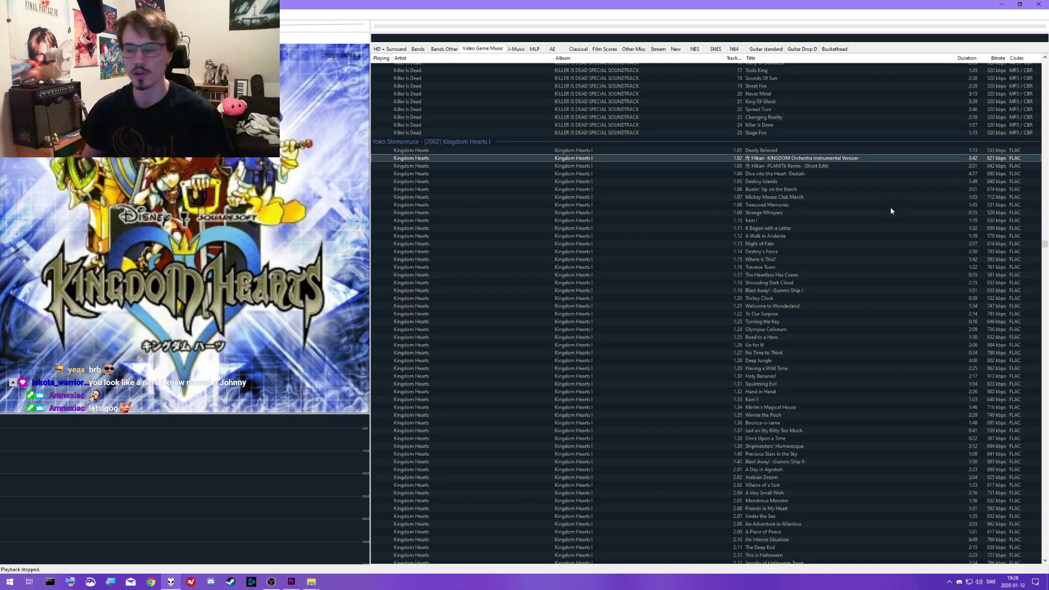
middle_click(693, 212)
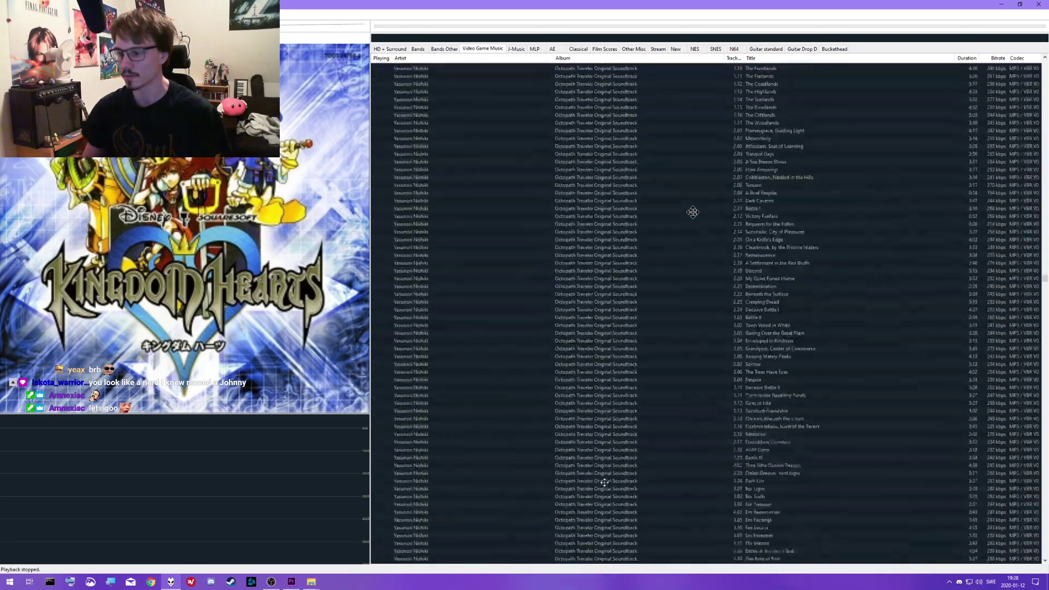
middle_click(565, 460)
scroll(613, 329, "up", 5)
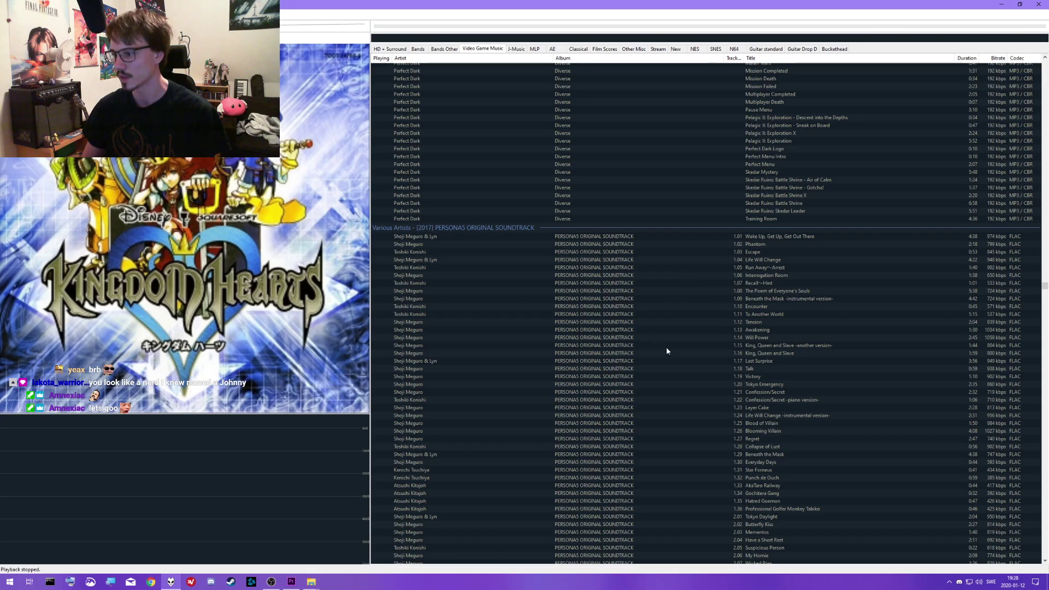
double_click(692, 361)
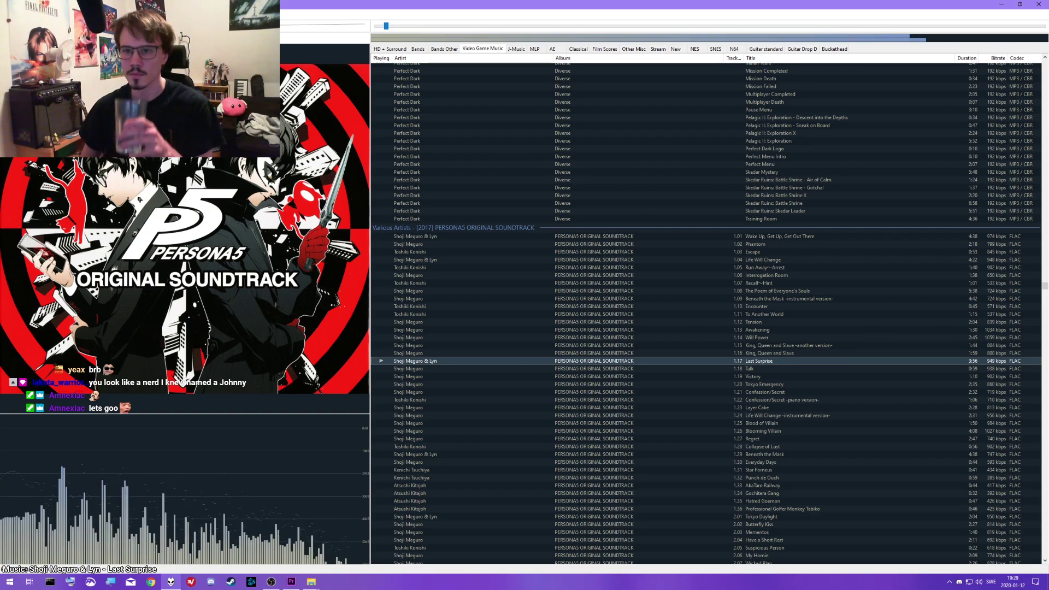
key("XF86AudioStop")
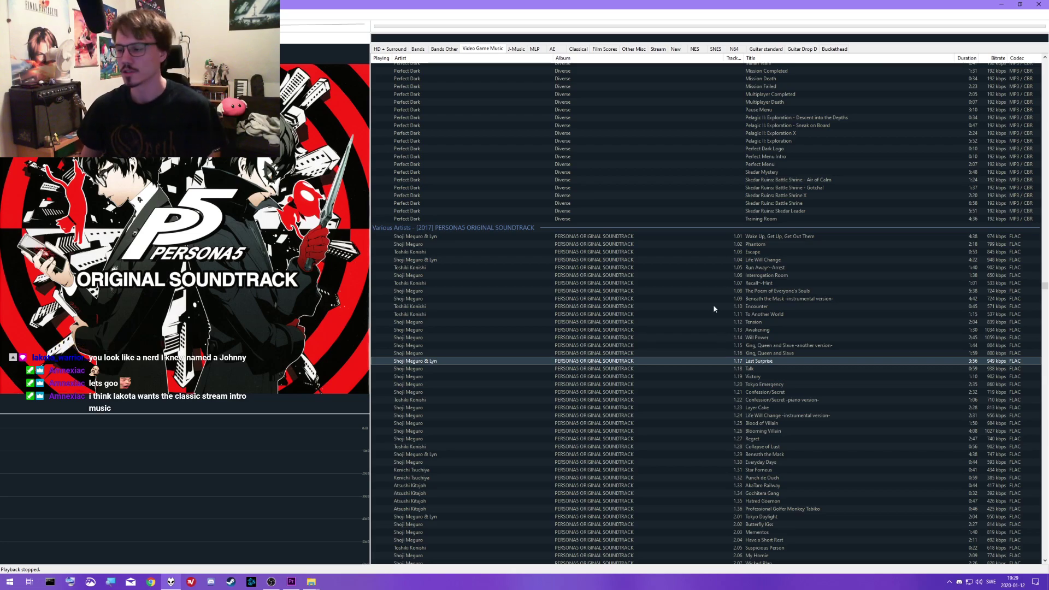
- Play the Wii Sports Theme from the Stream playlist and look through that playlist's other soundtracks
scroll(714, 307, "down", 14)
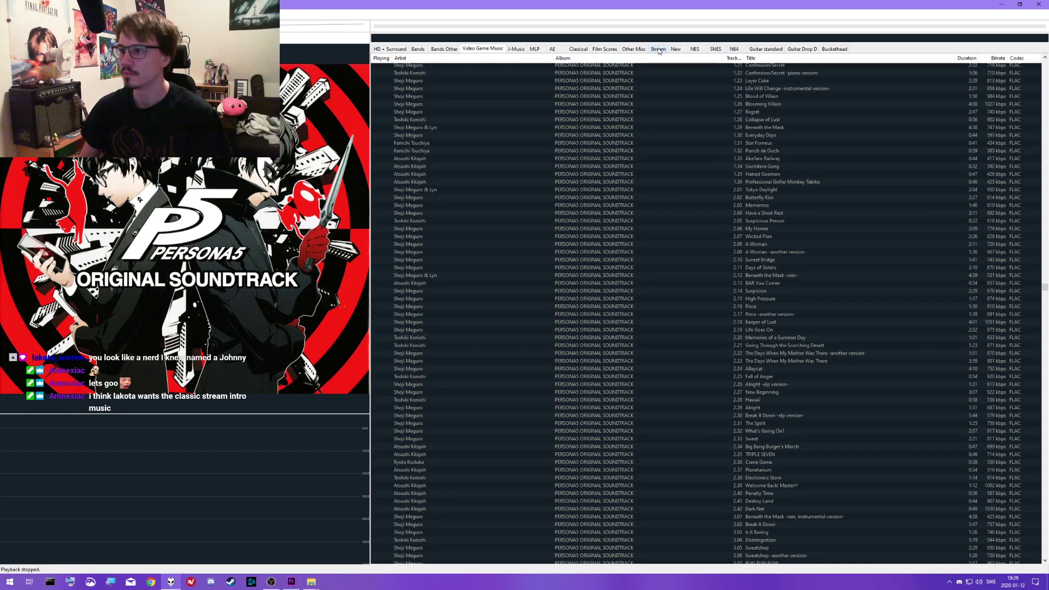
left_click(658, 50)
double_click(728, 77)
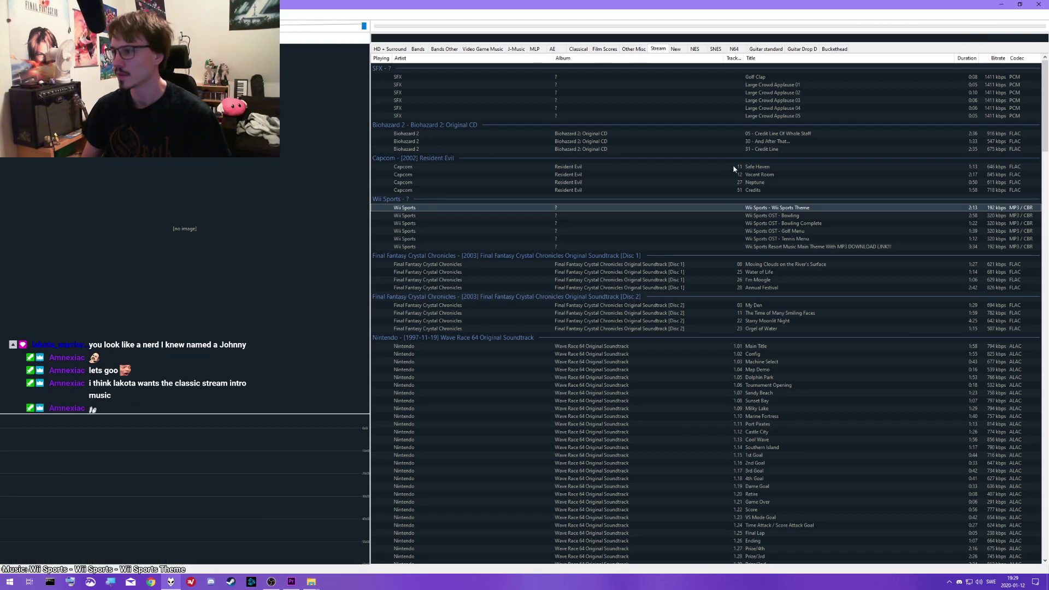
scroll(711, 170, "down", 7)
scroll(712, 153, "down", 20)
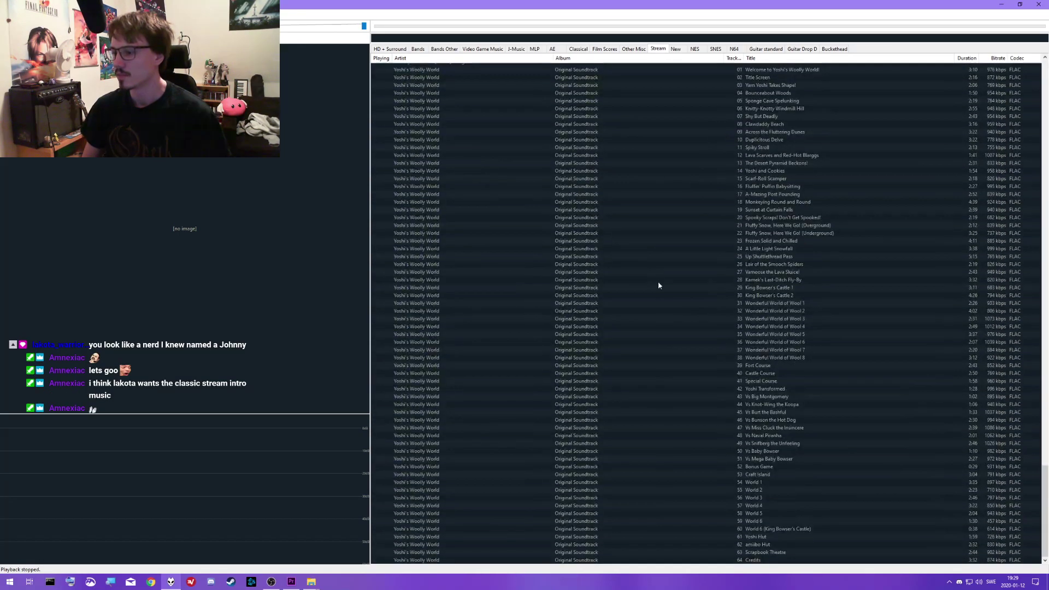
- Play Azuritereaction Musik from the Other Misc playlist while looking through the Stream playlist's Wave Race 64 tracks, and stop playback
key("ctrl+shift+Tab")
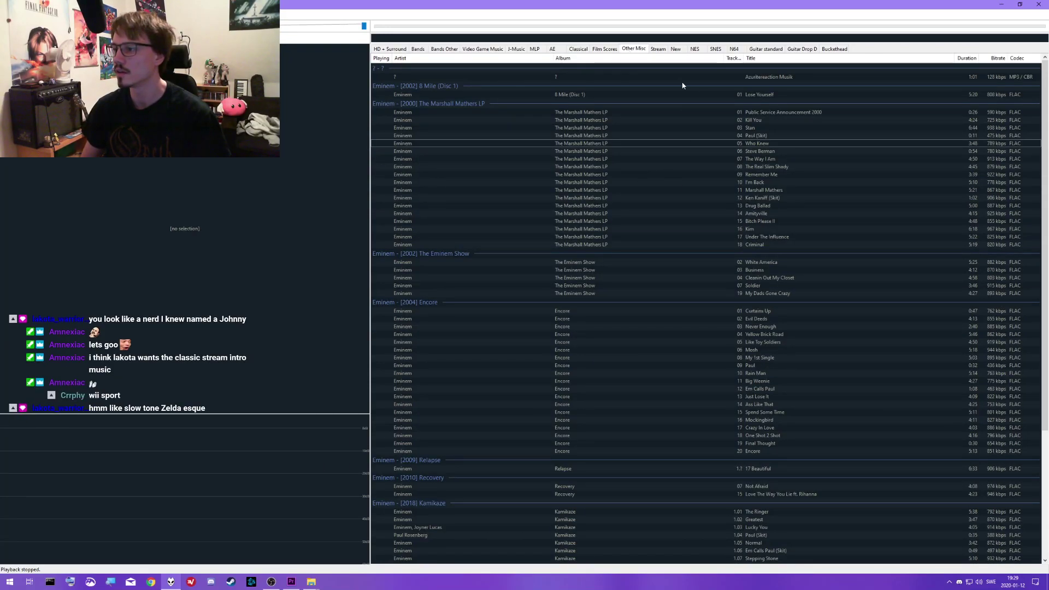
double_click(603, 77)
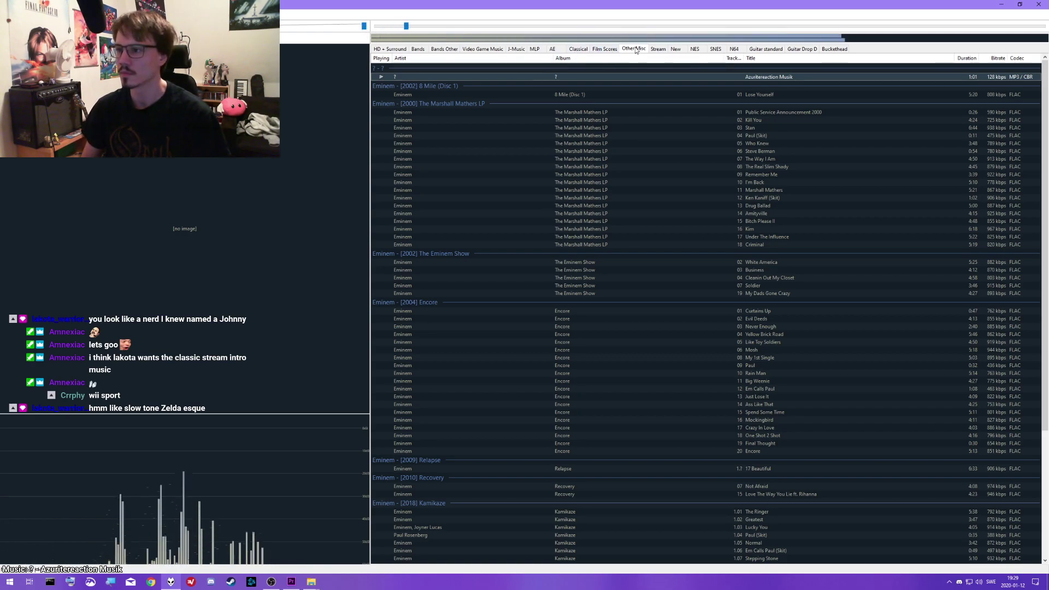
left_click(658, 48)
left_click(736, 77)
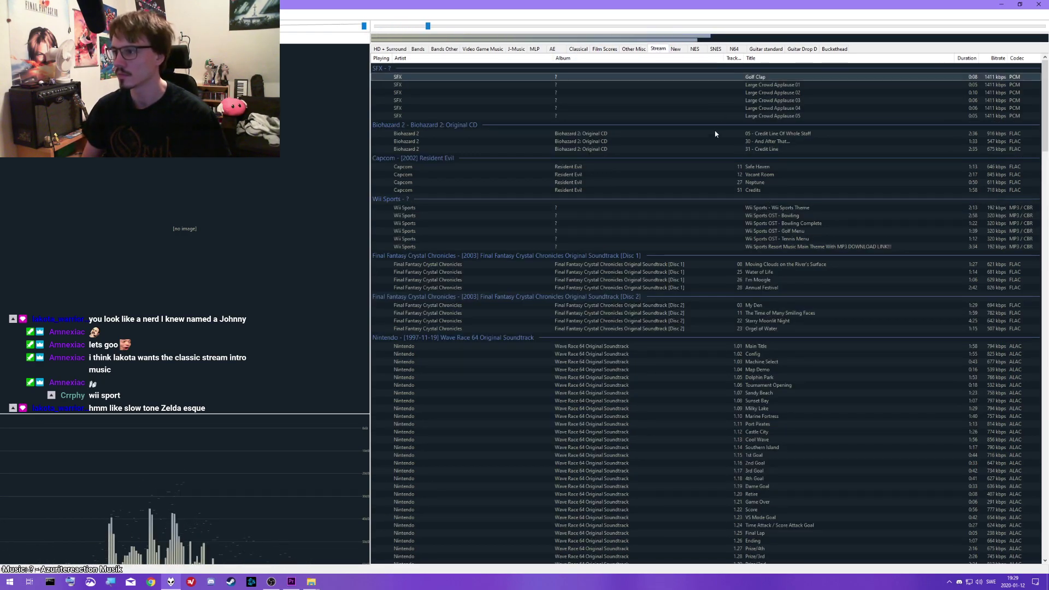
left_click(708, 216)
left_click(683, 272)
double_click(607, 377)
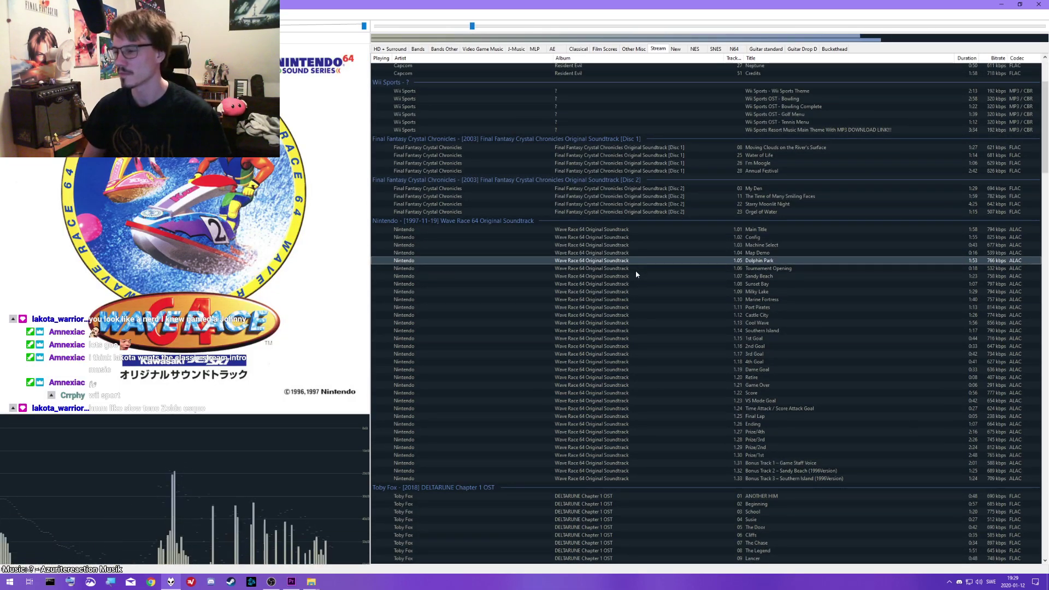
scroll(635, 271, "down", 4)
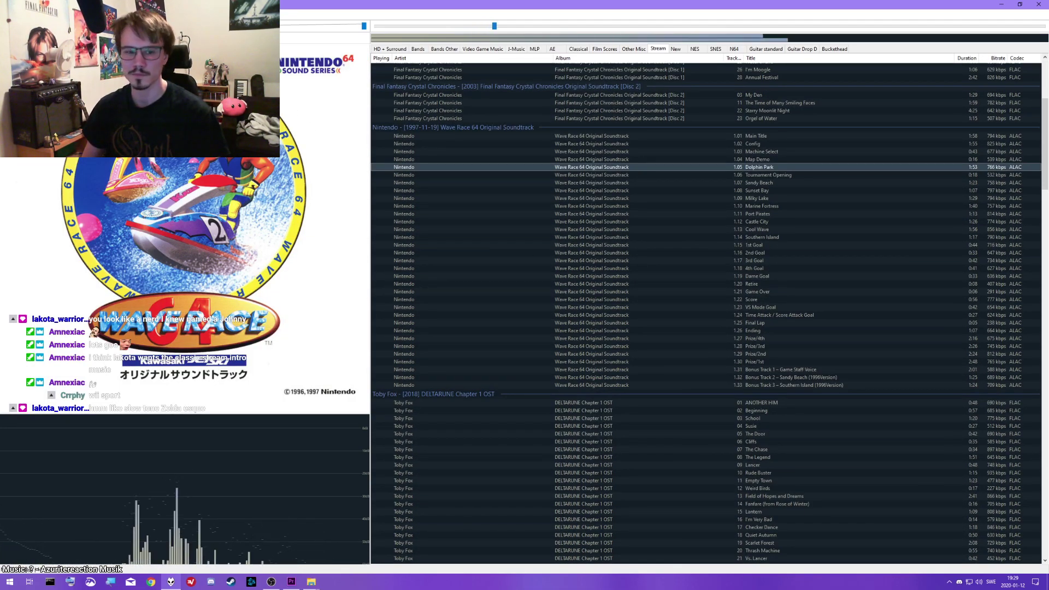
key("XF86AudioStop")
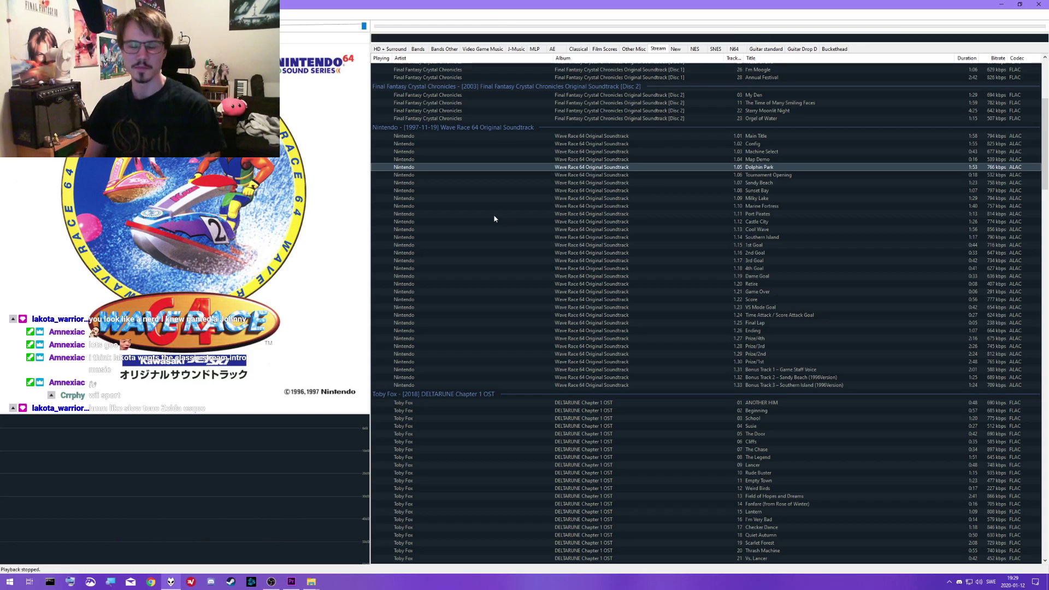
- Look through the Video Game Music playlist from the Persona 5 soundtrack down to the Zelda: Link's Awakening tracks
left_click(488, 51)
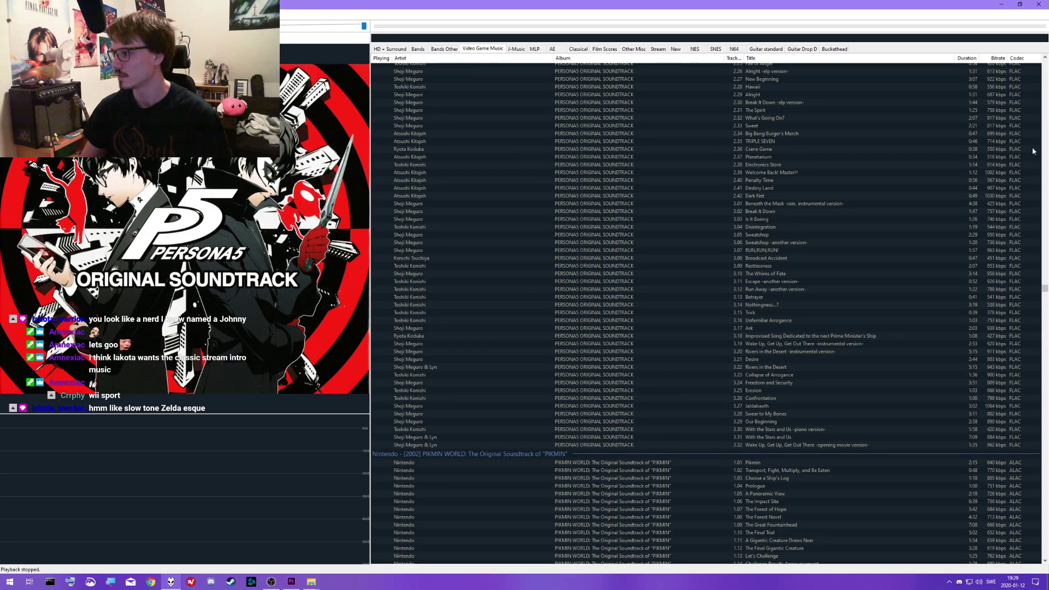
left_click_drag(1045, 294, 1044, 289)
scroll(683, 481, "up", 20)
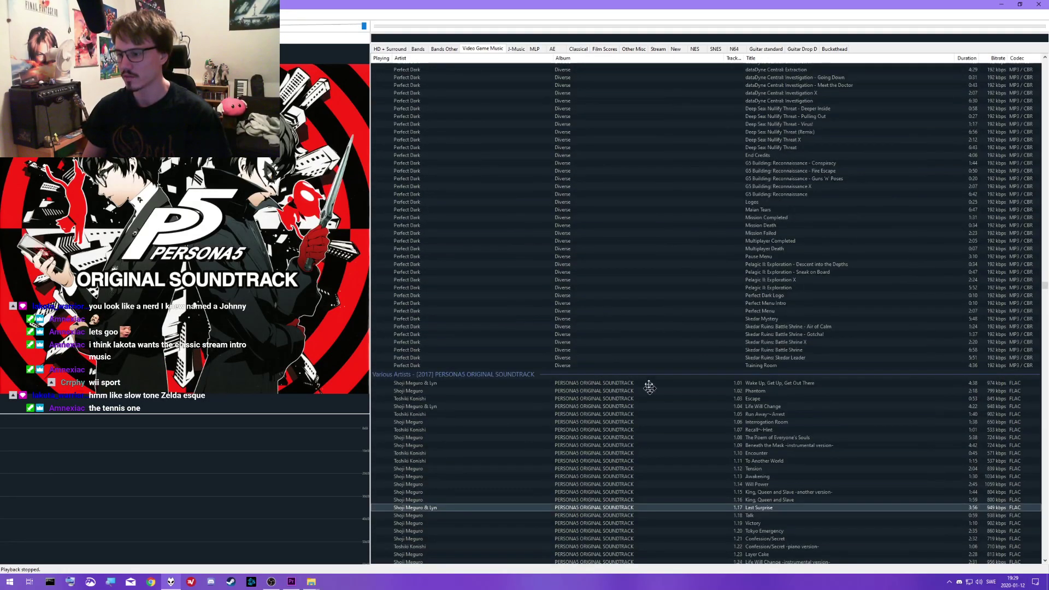
scroll(746, 382, "down", 8)
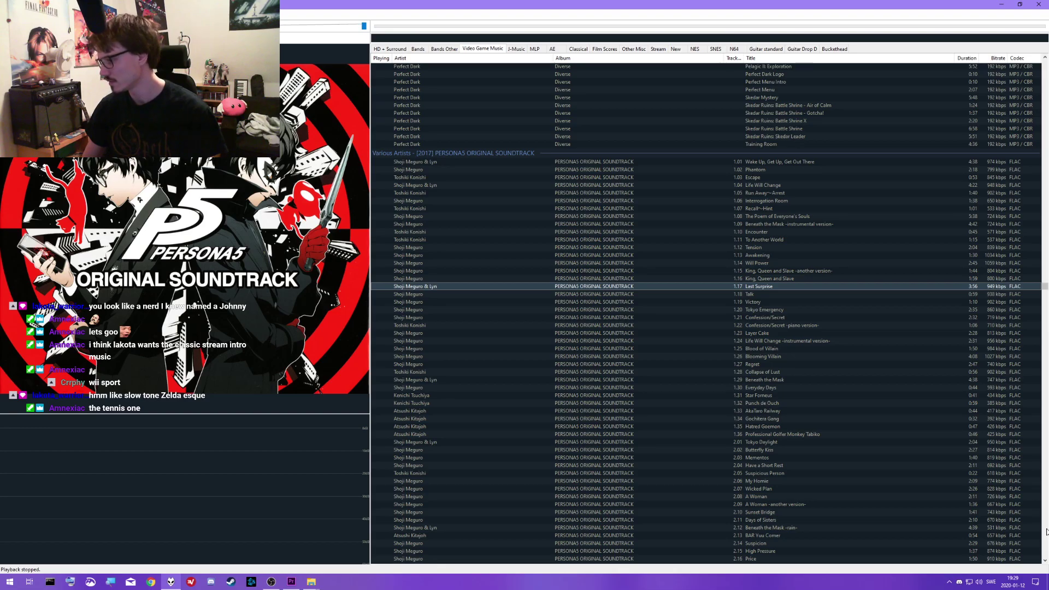
left_click(1046, 318)
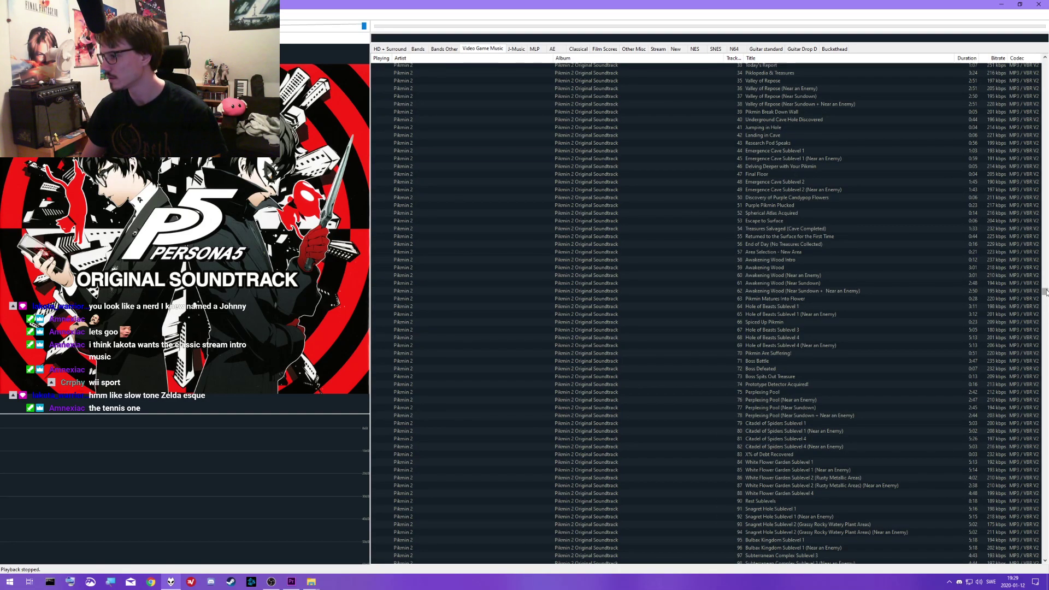
left_click_drag(1045, 291, 1045, 553)
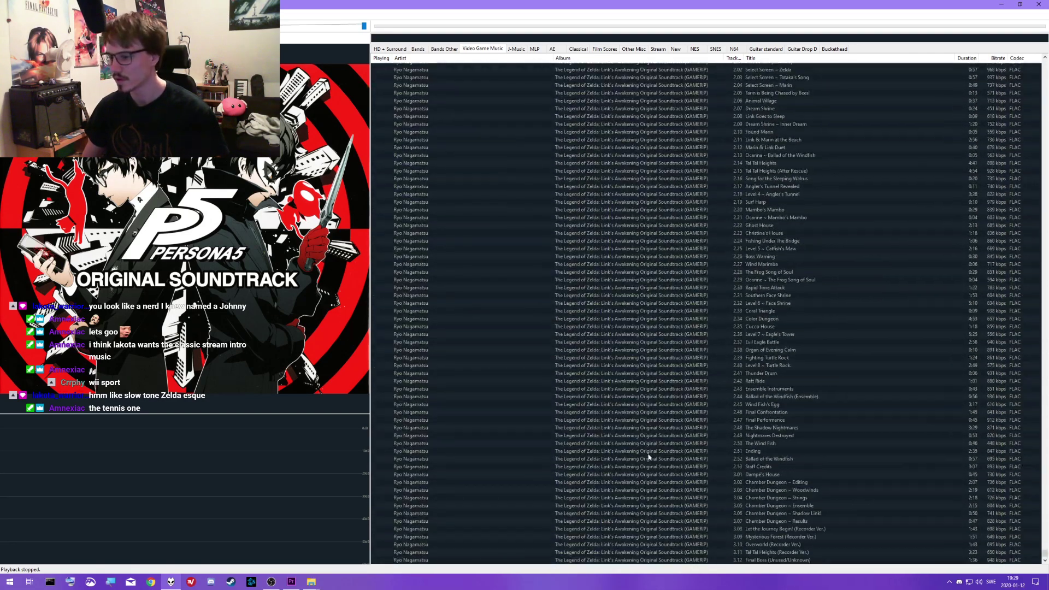
- Look through the Zelda soundtracks in the Video Game Music playlist, from Link's Awakening back to Skyward Sword
scroll(645, 492, "up", 20)
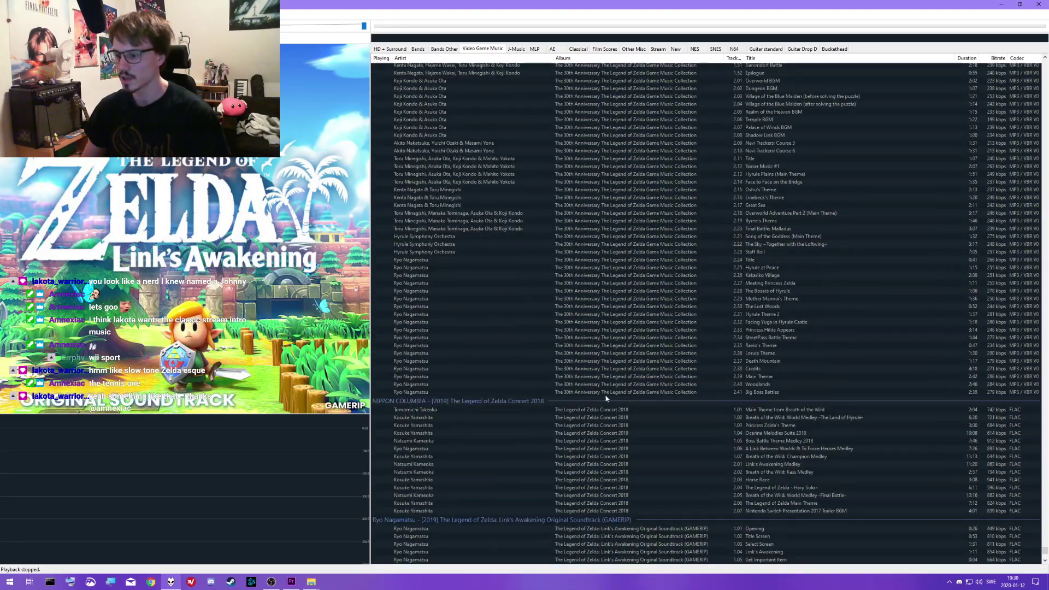
scroll(605, 398, "up", 20)
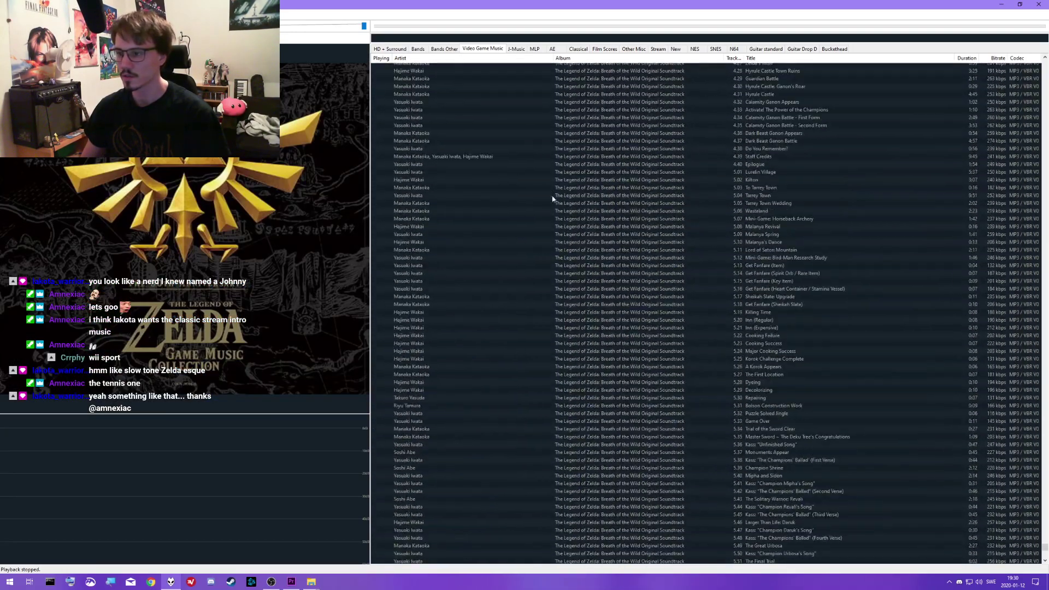
scroll(601, 365, "down", 20)
left_click(629, 184)
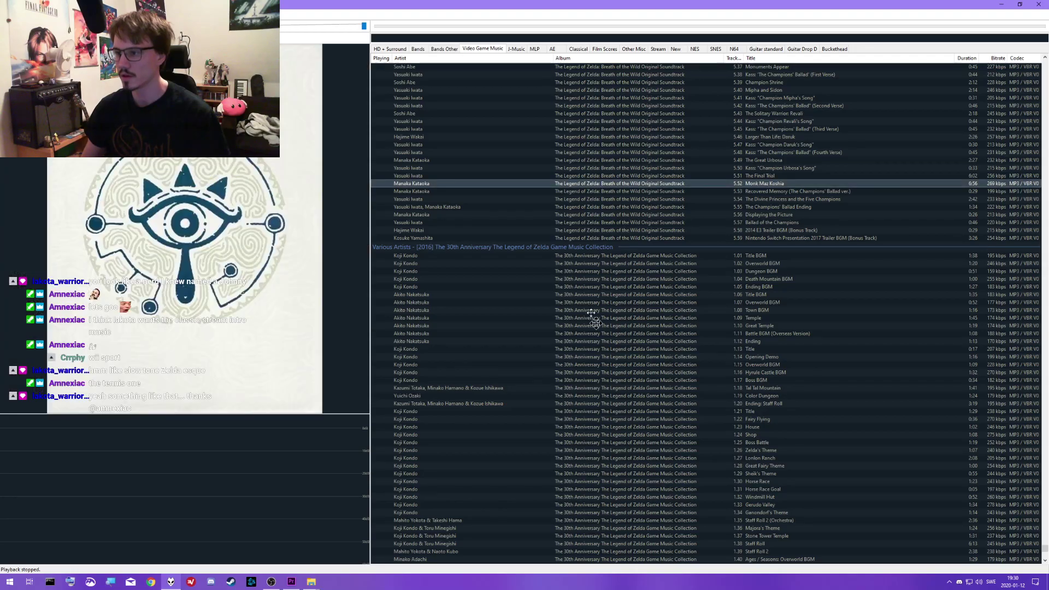
scroll(629, 273, "up", 20)
left_click(636, 323)
scroll(634, 328, "up", 20)
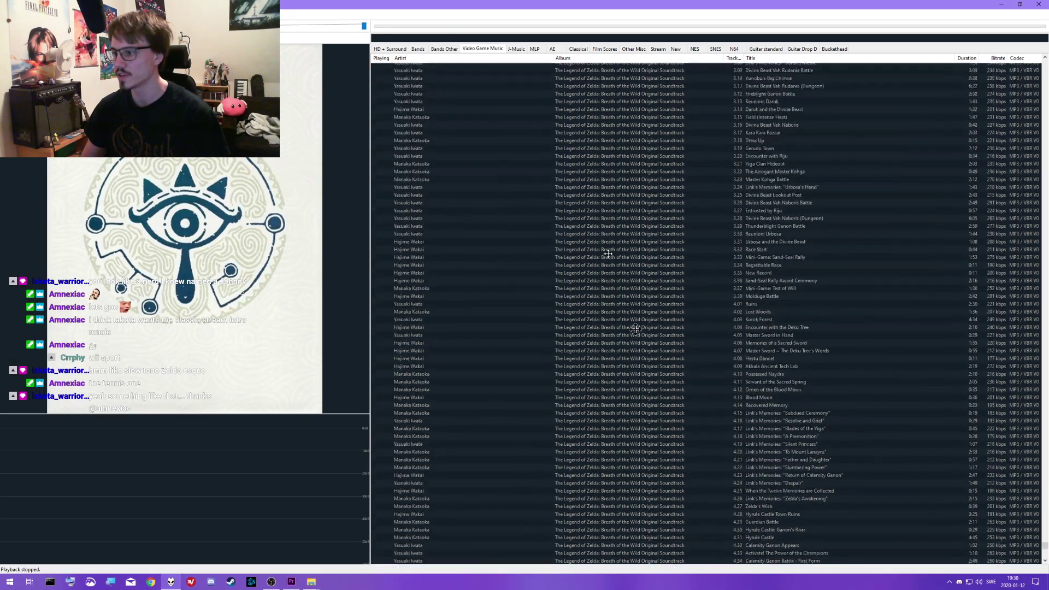
left_click(631, 326)
scroll(629, 333, "up", 5)
scroll(623, 328, "up", 10)
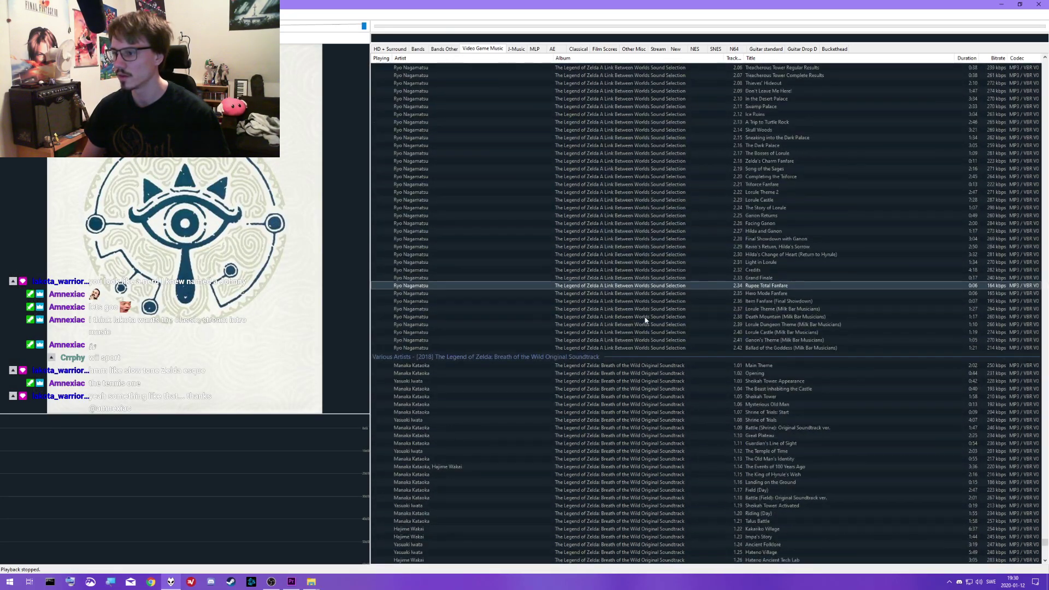
left_click(626, 281)
scroll(626, 282, "up", 20)
left_click(641, 316)
scroll(629, 295, "up", 15)
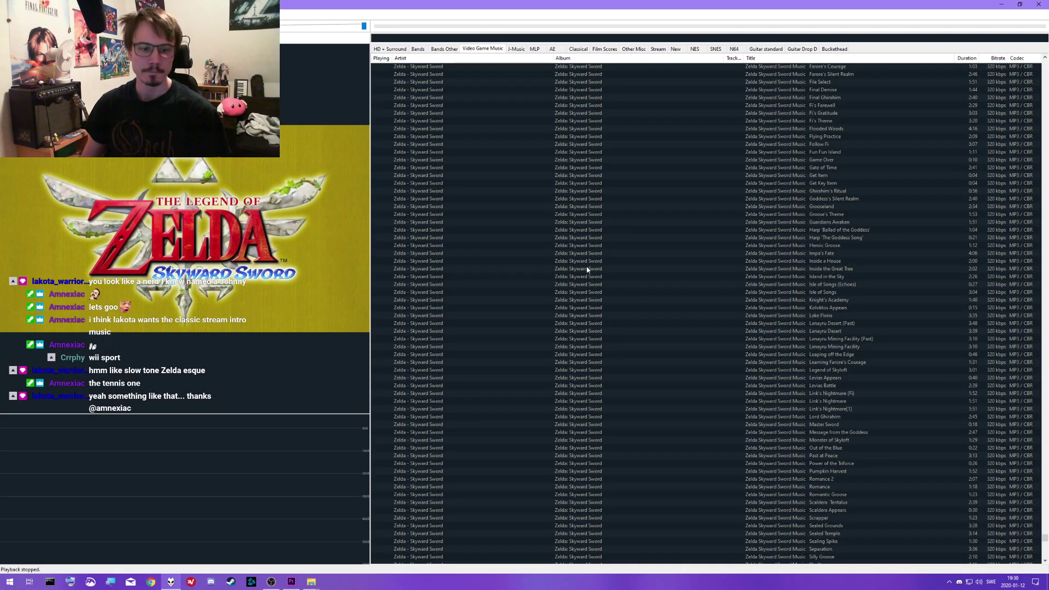
- Play Wii Sports OST - Tennis Menu from the Stream playlist
left_click(658, 48)
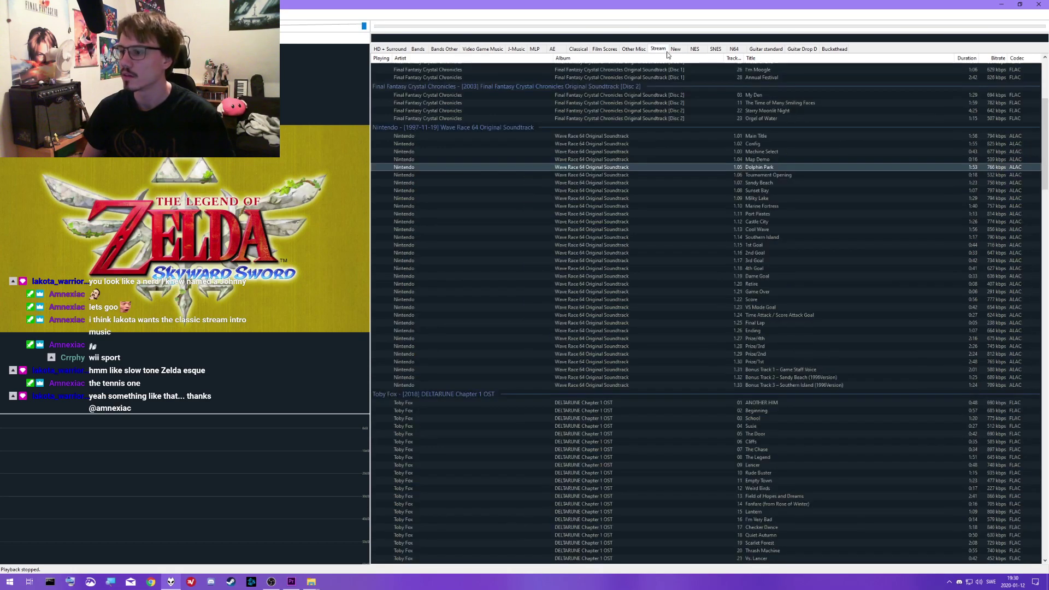
scroll(656, 203, "up", 6)
scroll(733, 218, "up", 3)
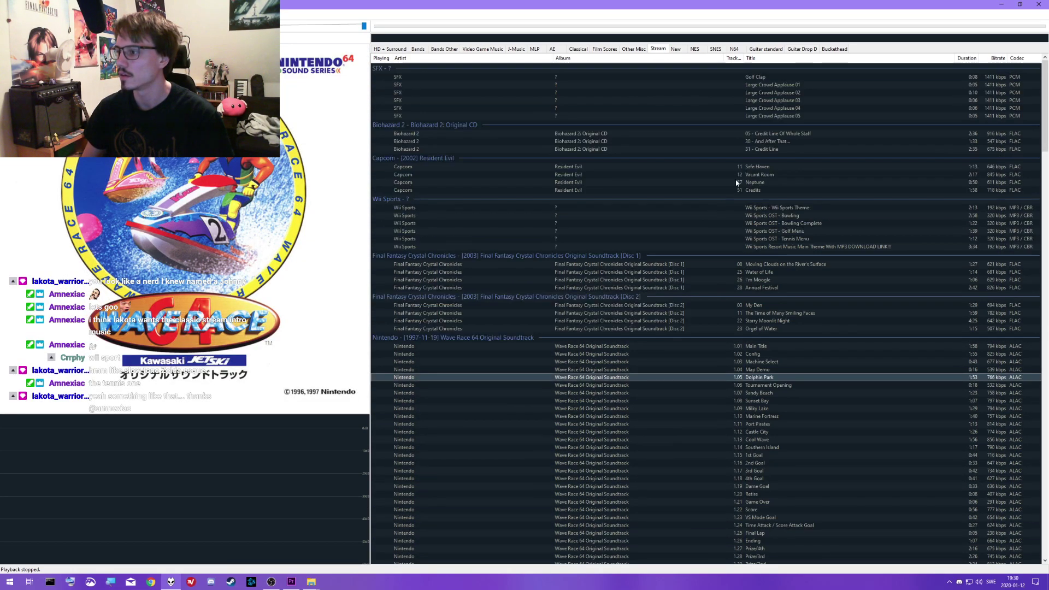
scroll(789, 196, "down", 2)
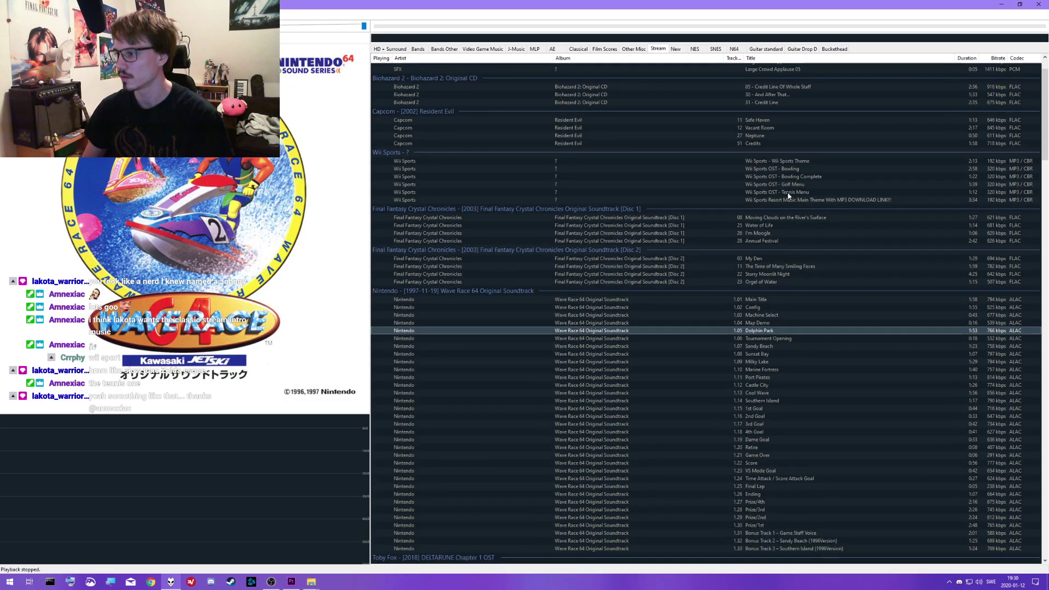
double_click(781, 194)
left_click_drag(352, 34, 562, 212)
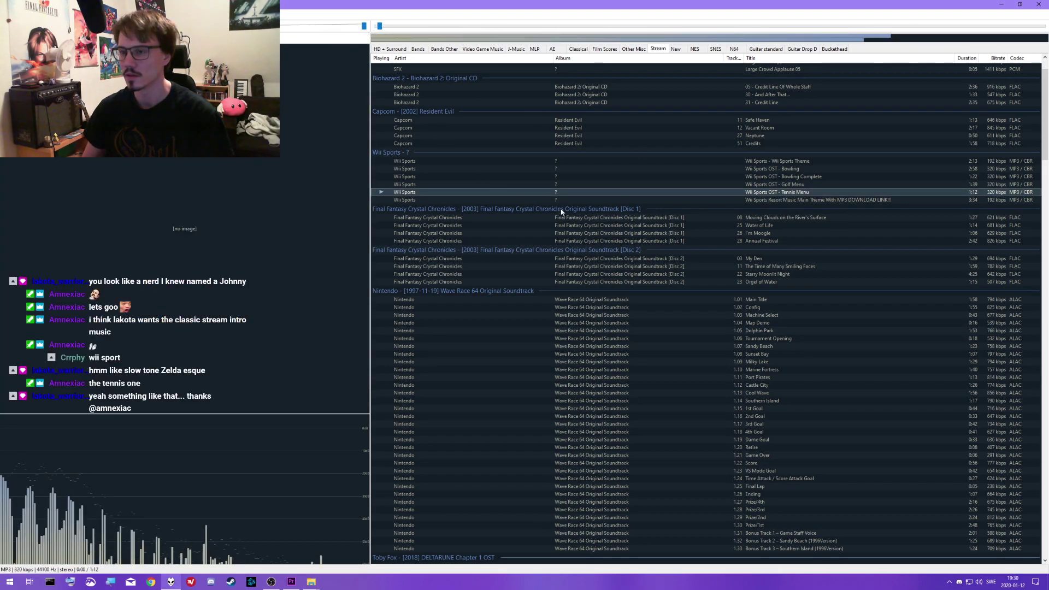
- Play the Wii Sports Bowling, Bowling Complete and Golf Menu tracks one after another to compare them
scroll(544, 193, "up", 2)
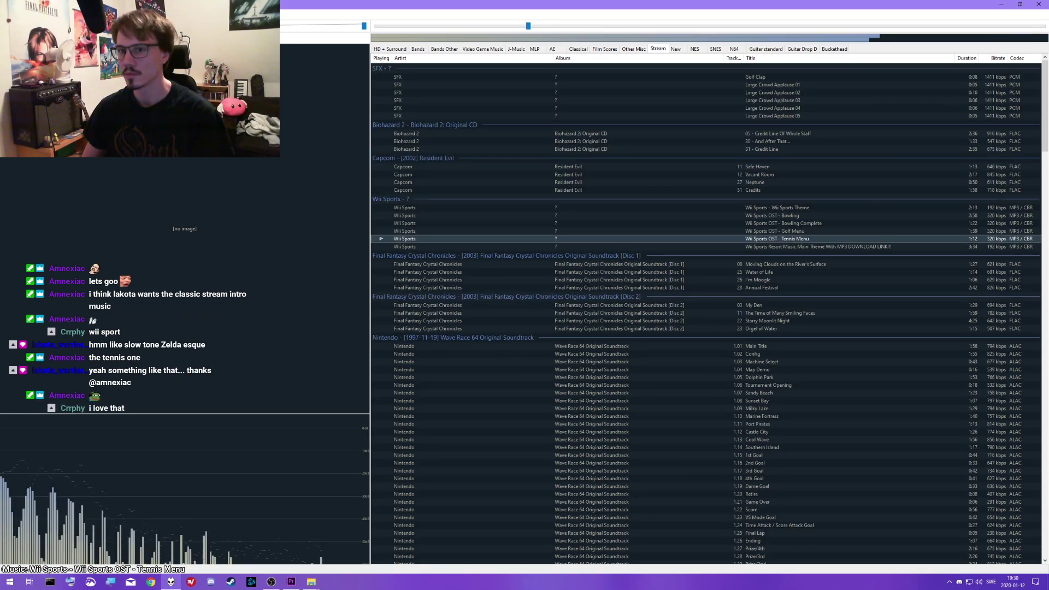
double_click(755, 216)
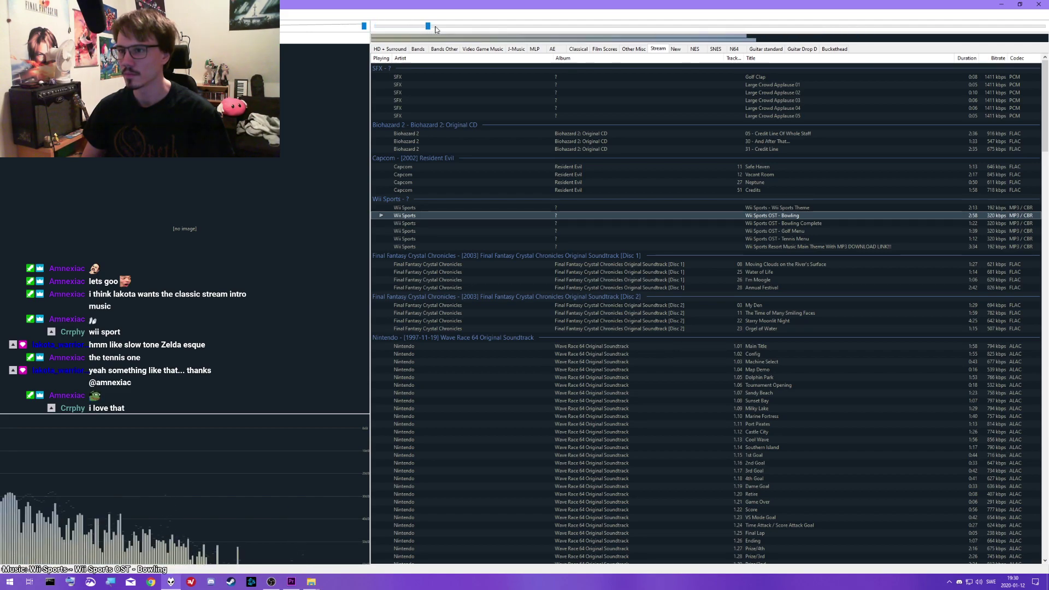
scroll(651, 206, "down", 2)
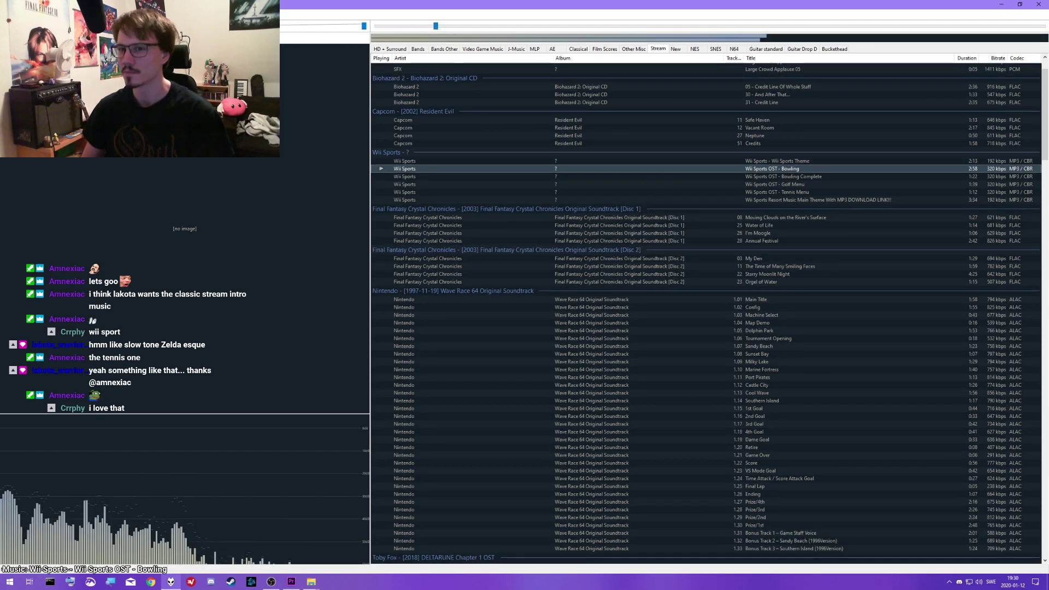
double_click(715, 174)
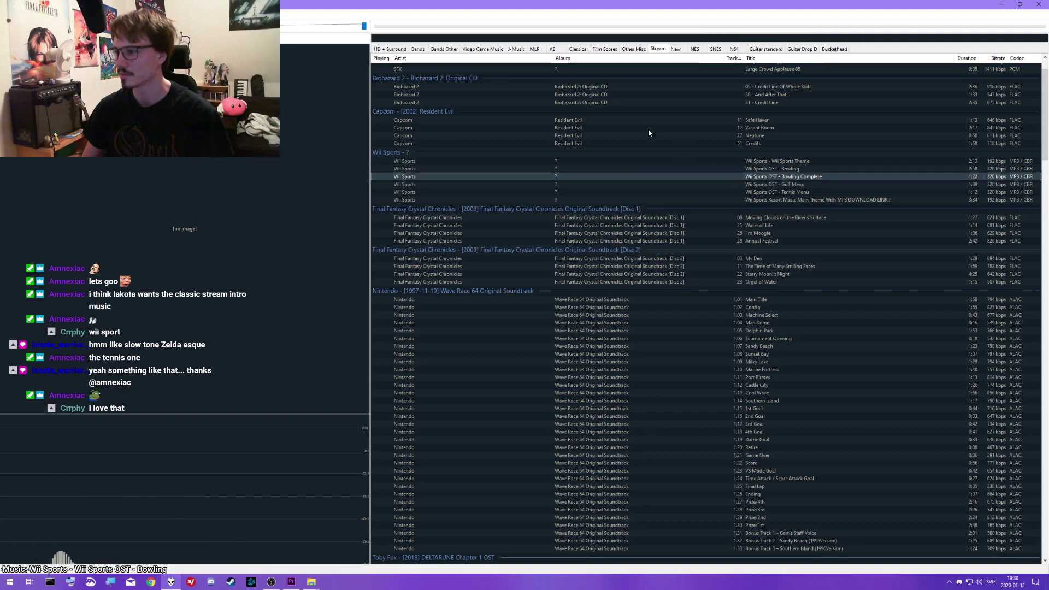
left_click_drag(379, 29, 410, 30)
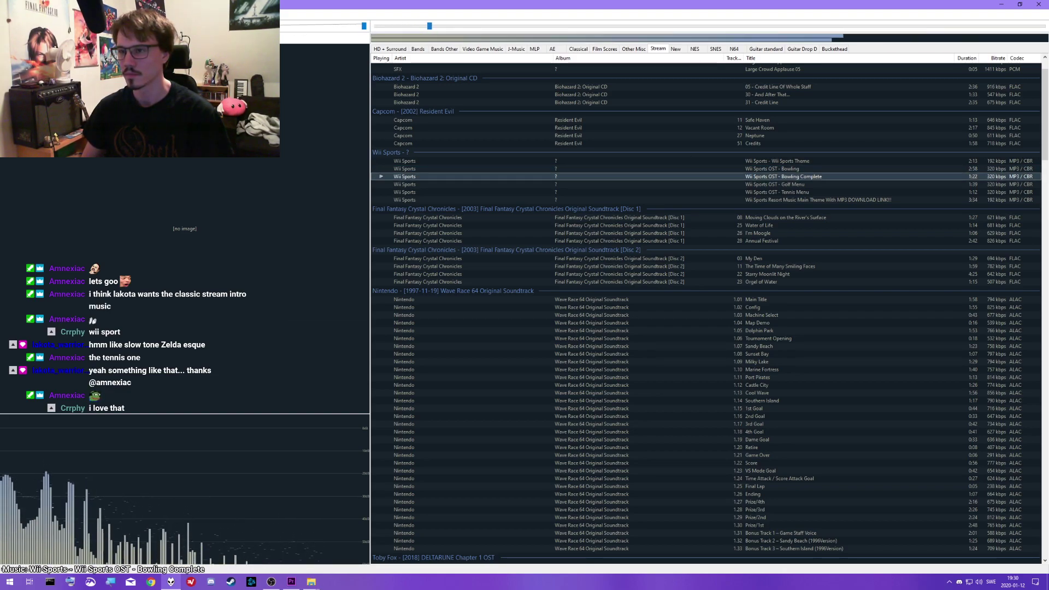
scroll(602, 164, "down", 1)
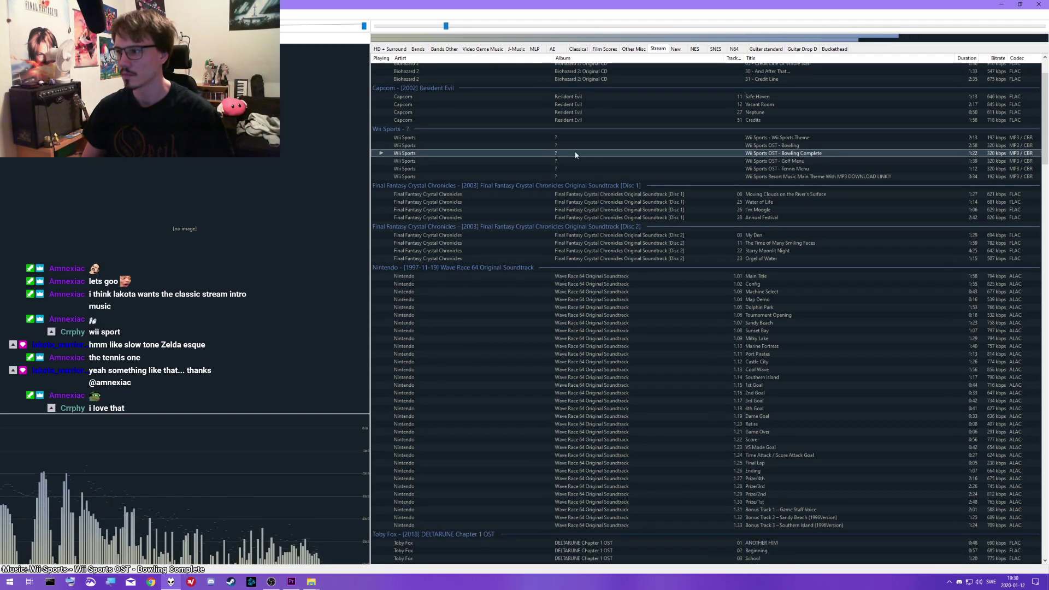
key("XF86AudioStop")
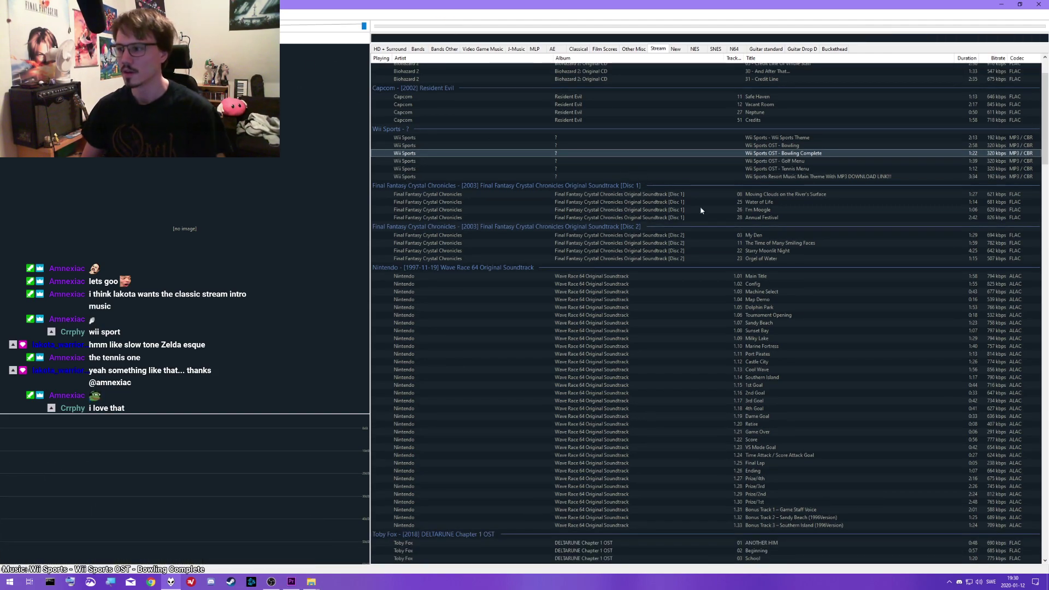
left_click(739, 168)
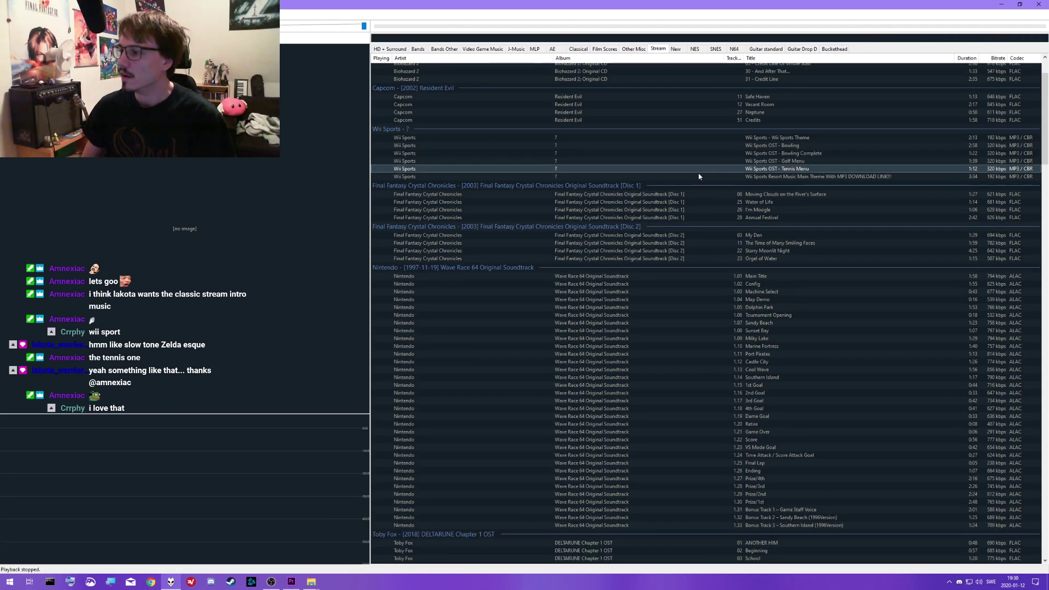
double_click(765, 162)
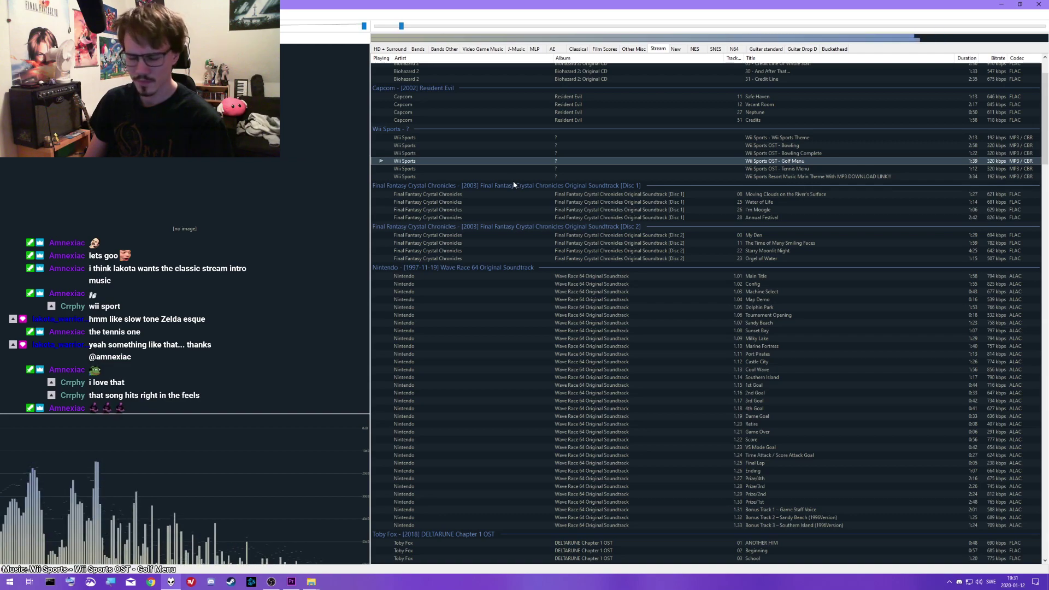
- Stop playback and import the Wii Sports OST - Tennis Menu track from the music player into the Music bin in Premiere Pro
left_click(774, 169)
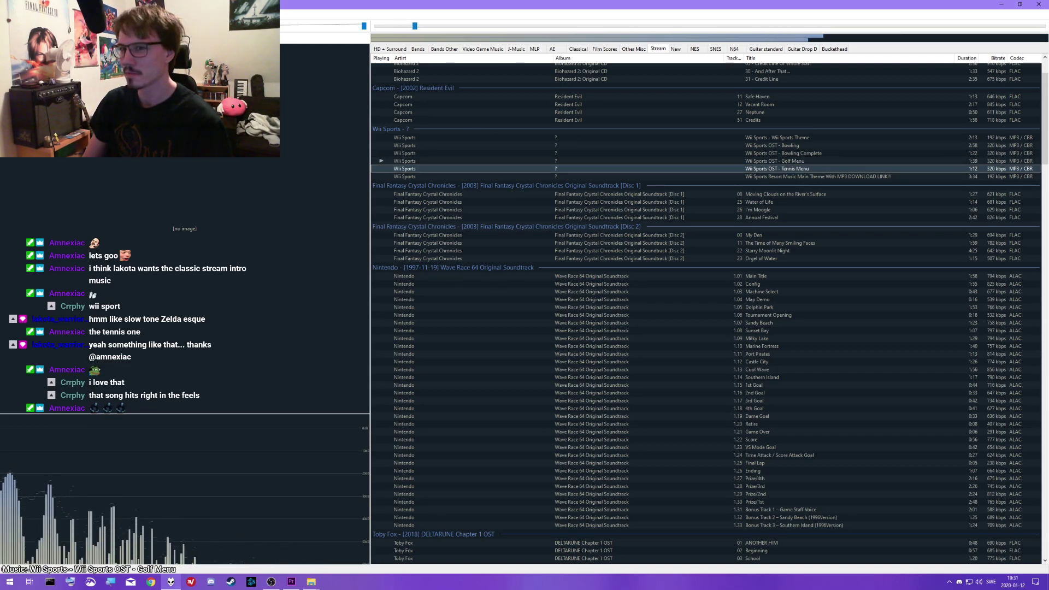
key("space")
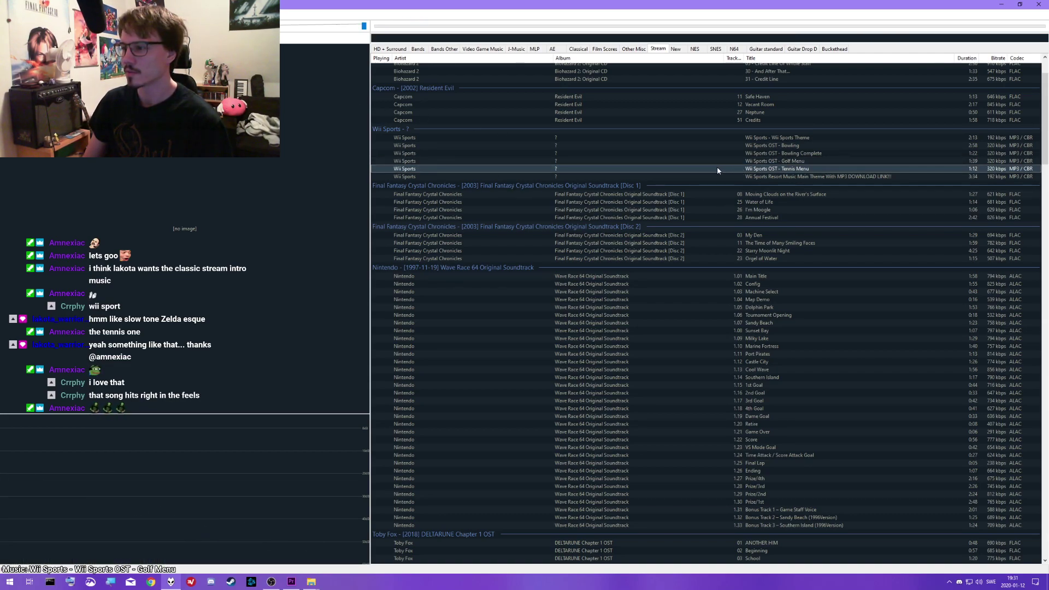
left_click(292, 581)
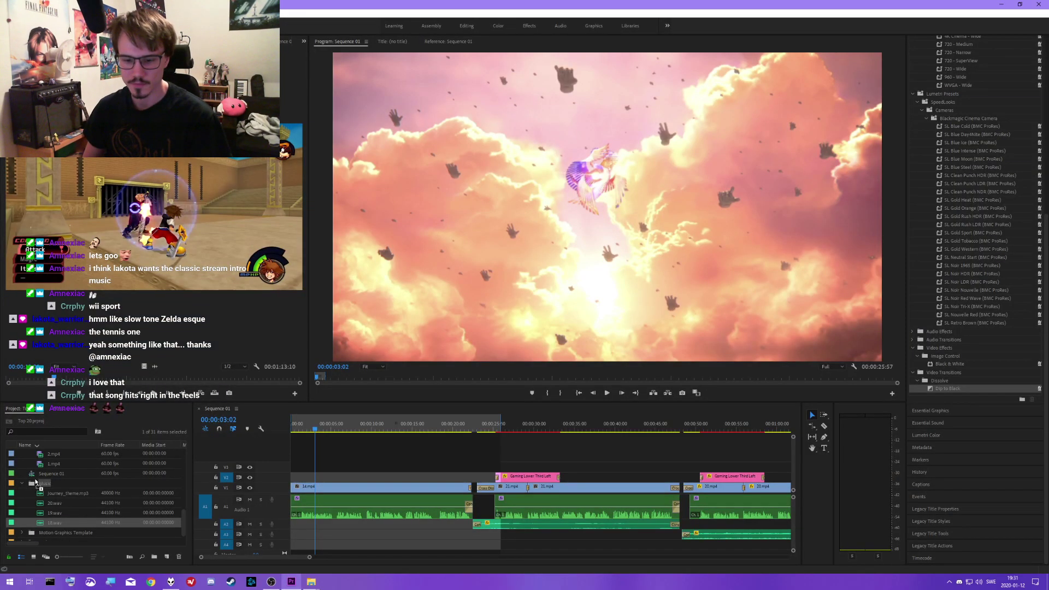
left_click_drag(36, 482, 36, 484)
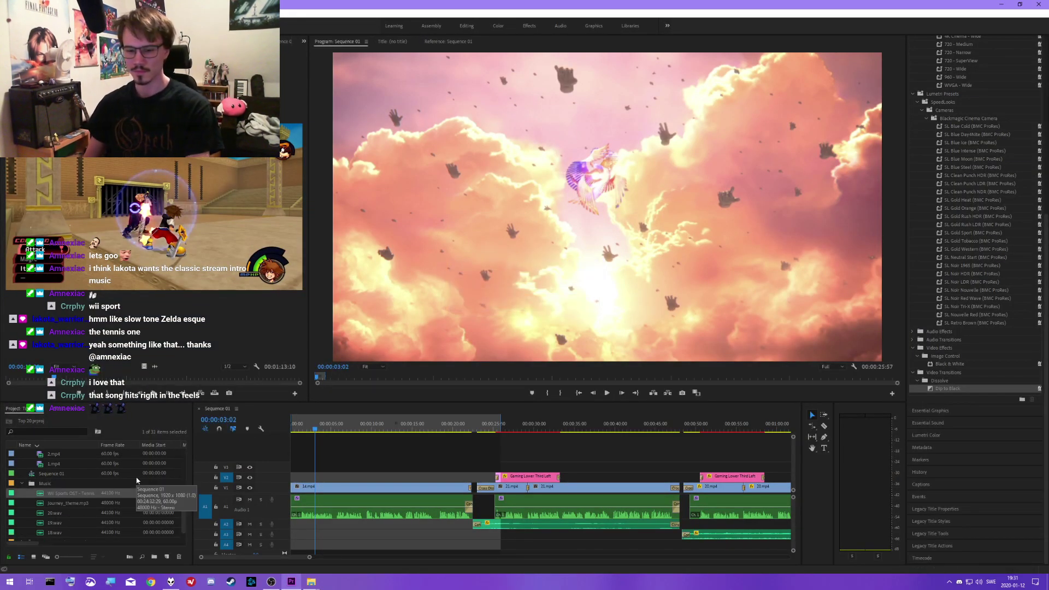
- Place the Tennis Menu track on audio track A4 at the start of the sequence and normalize the clip's max peak
scroll(82, 499, "down", 1)
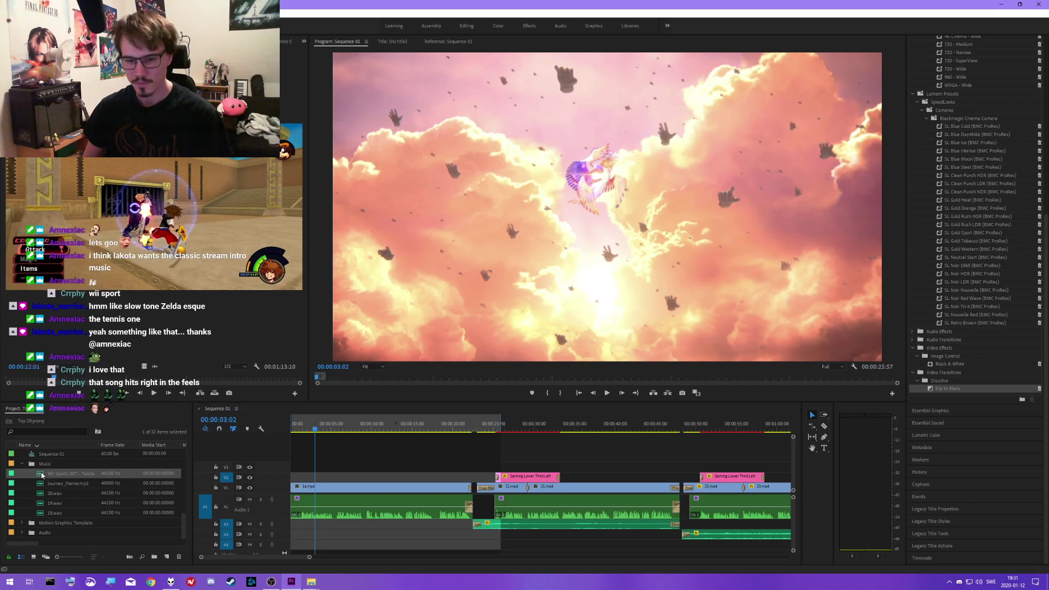
left_click_drag(46, 479, 294, 546)
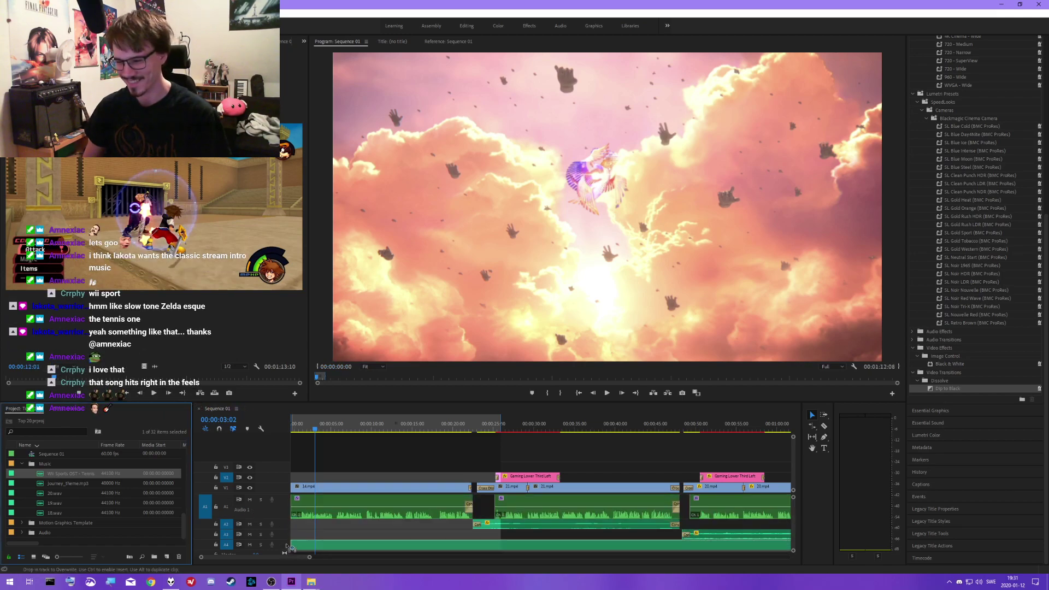
right_click(304, 545)
left_click(340, 459)
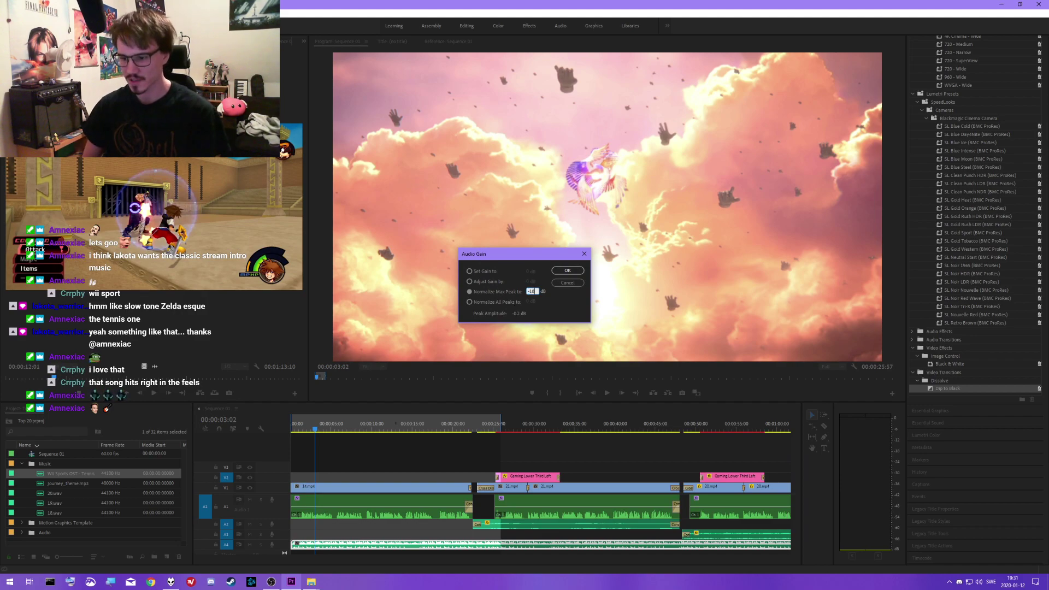
key("Return")
key("equal")
key("equal")
key("equal")
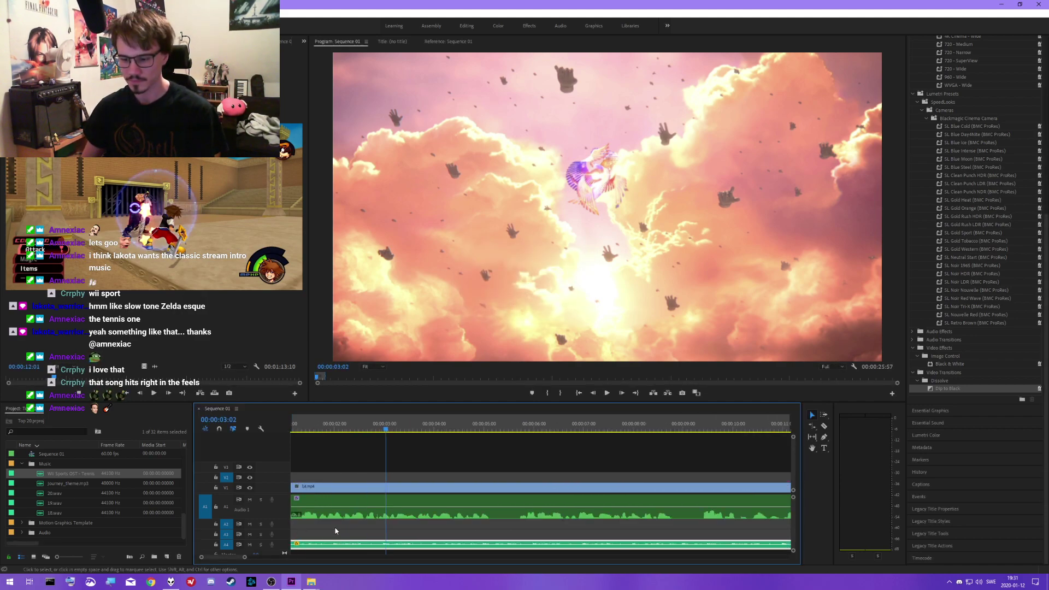
- Play the opening of the sequence from 00:00:00:00 to check the gameplay audio together with the music
scroll(335, 531, "left", 2)
key("space")
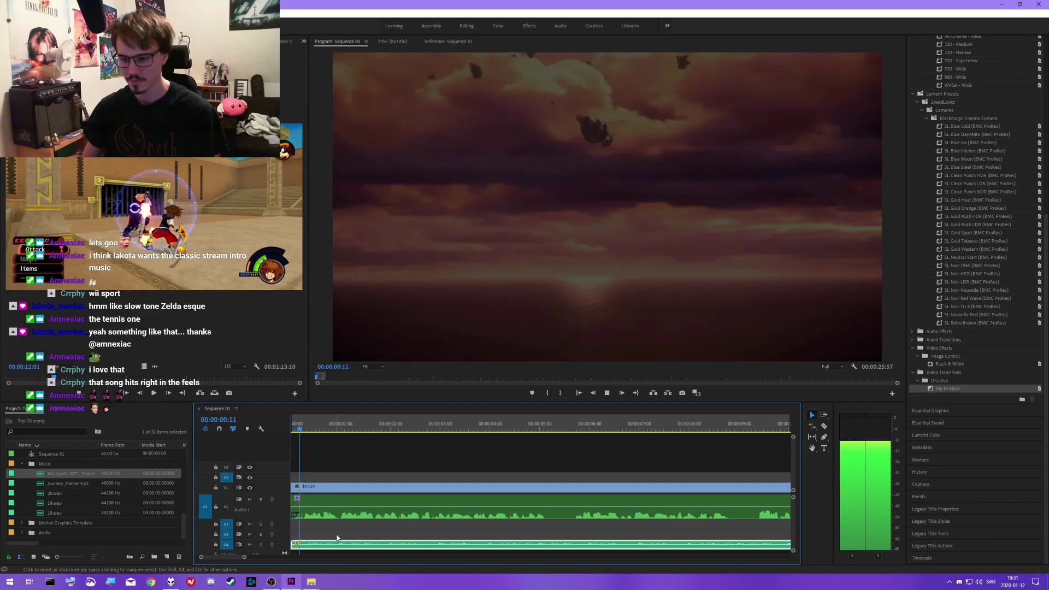
key("space")
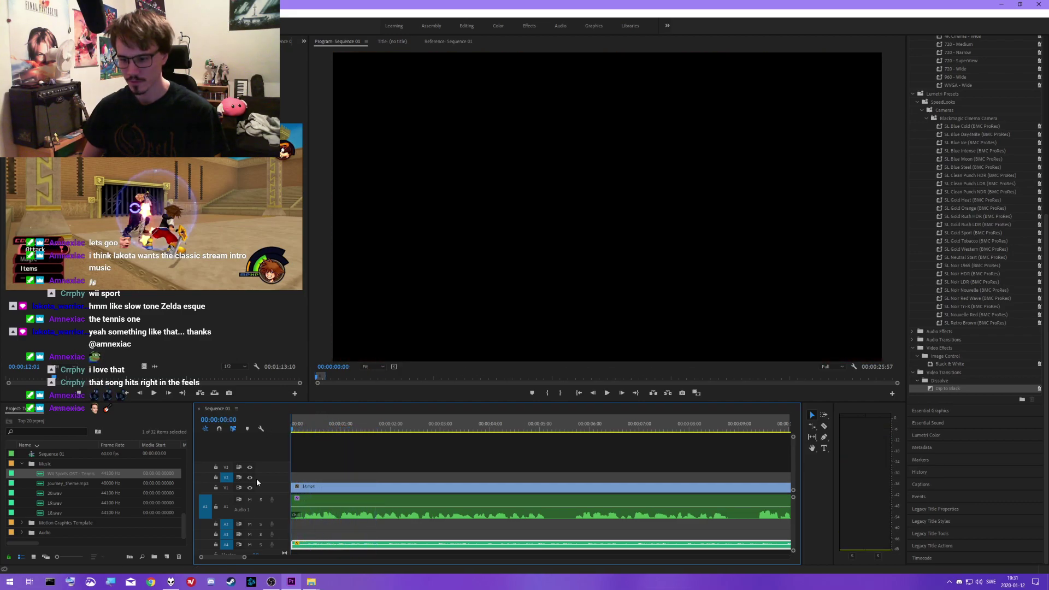
- Mute the Audio 1 track and replay the sequence opening to hear the music on its own
left_click(250, 500)
key("space")
key("space")
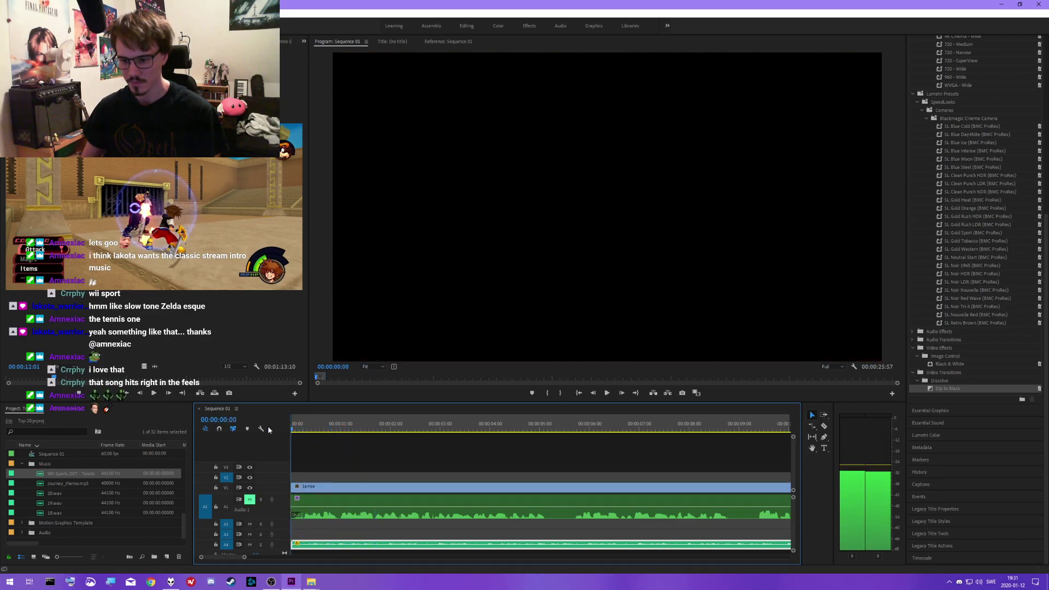
left_click_drag(296, 545, 298, 545)
key("space")
key("space")
key("Home")
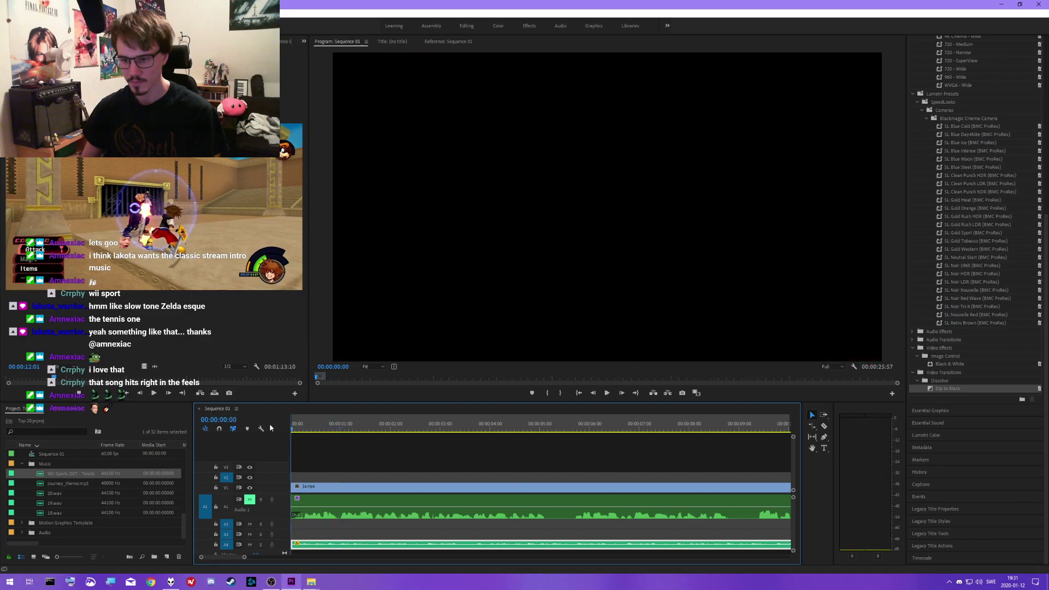
key("space")
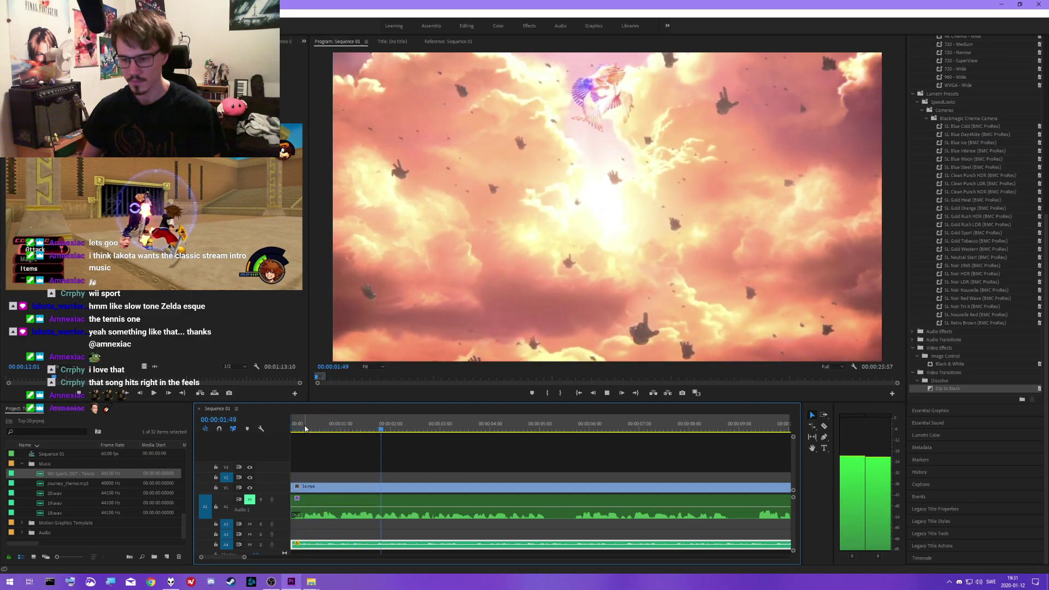
key("space")
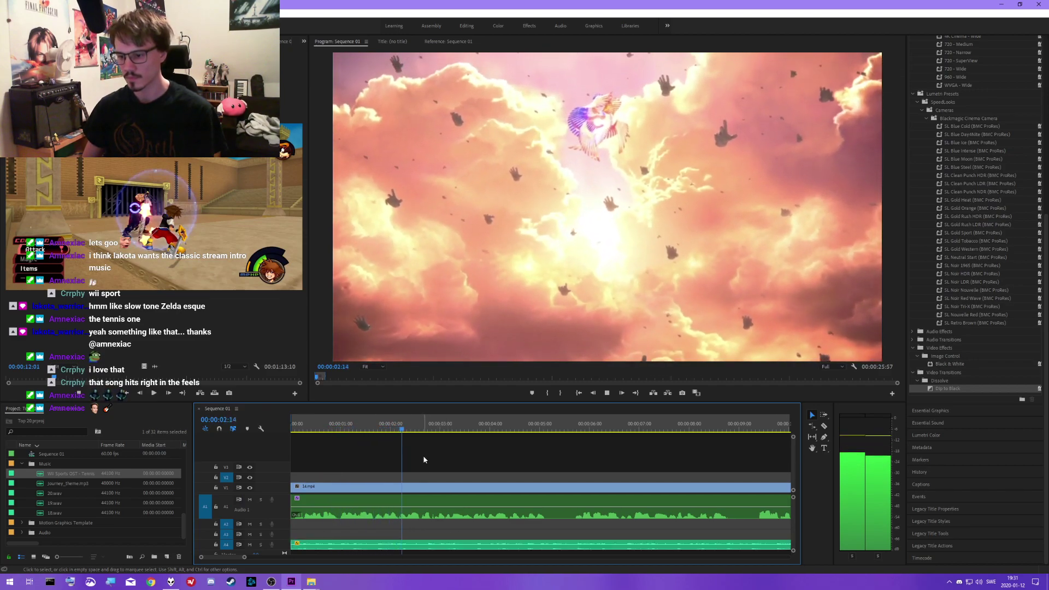
- Play through the opening clip and replay it from 00:00:14:10 to check the music up to the clip's end
key("backslash")
key("minus")
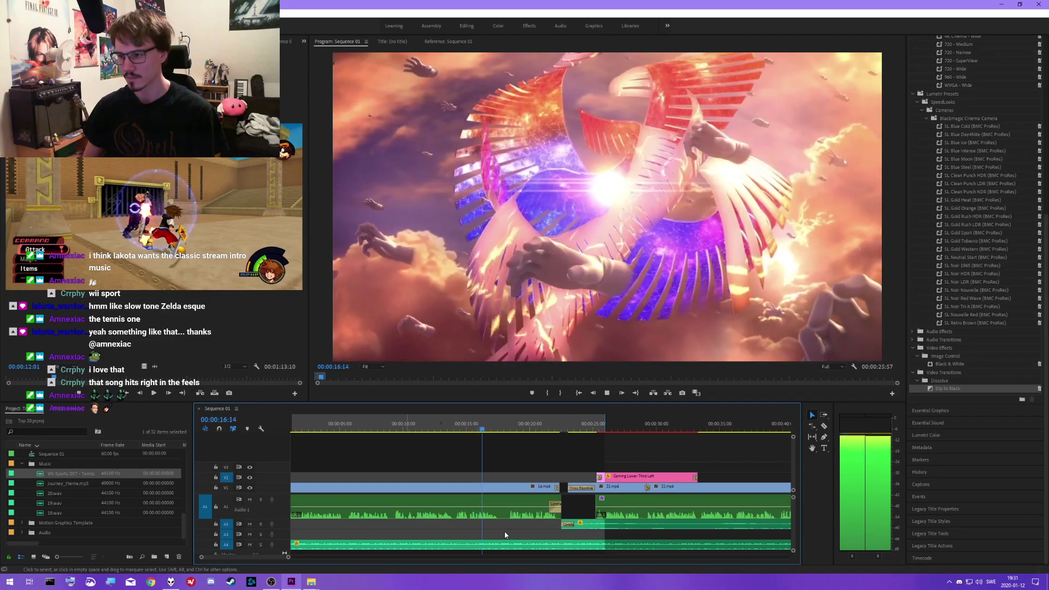
key("space")
left_click(457, 430)
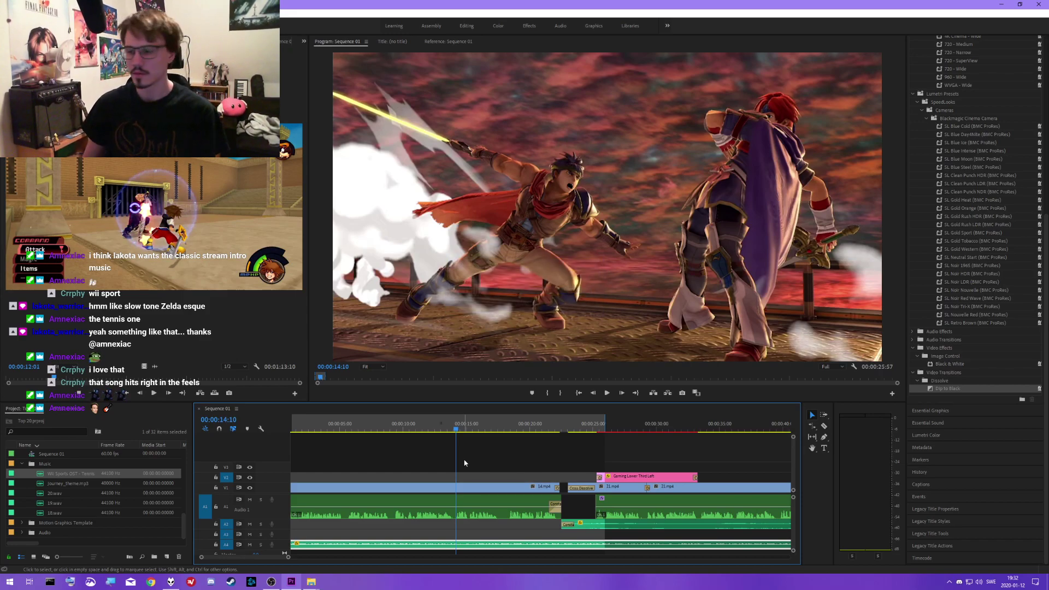
key("space")
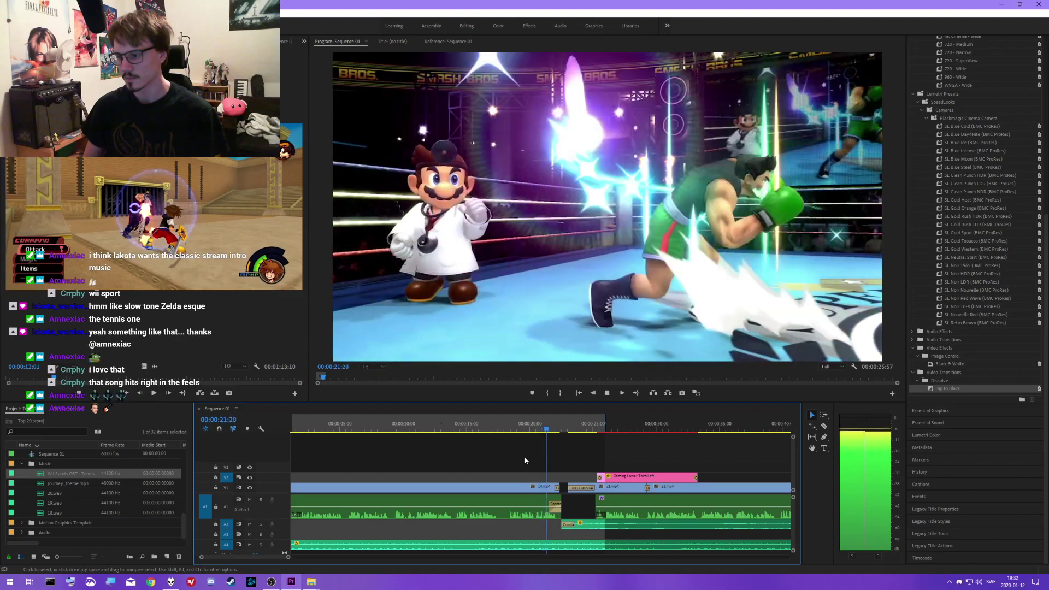
- Cut the intro music on track A4 where the opening clip's audio ends and delete the part after the cut
key("space")
key("=")
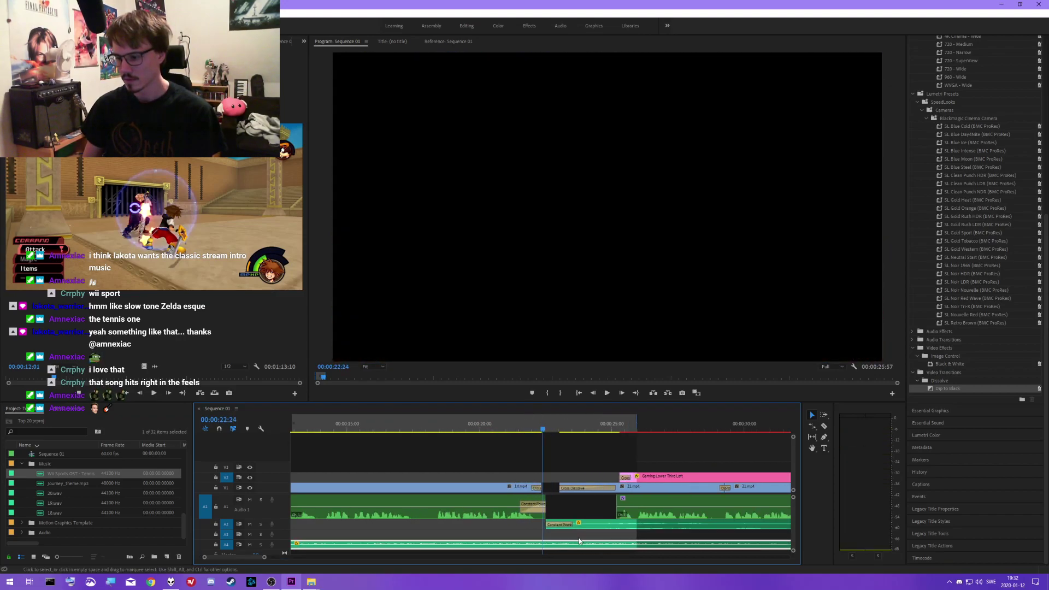
scroll(567, 541, "up", 1, "alt")
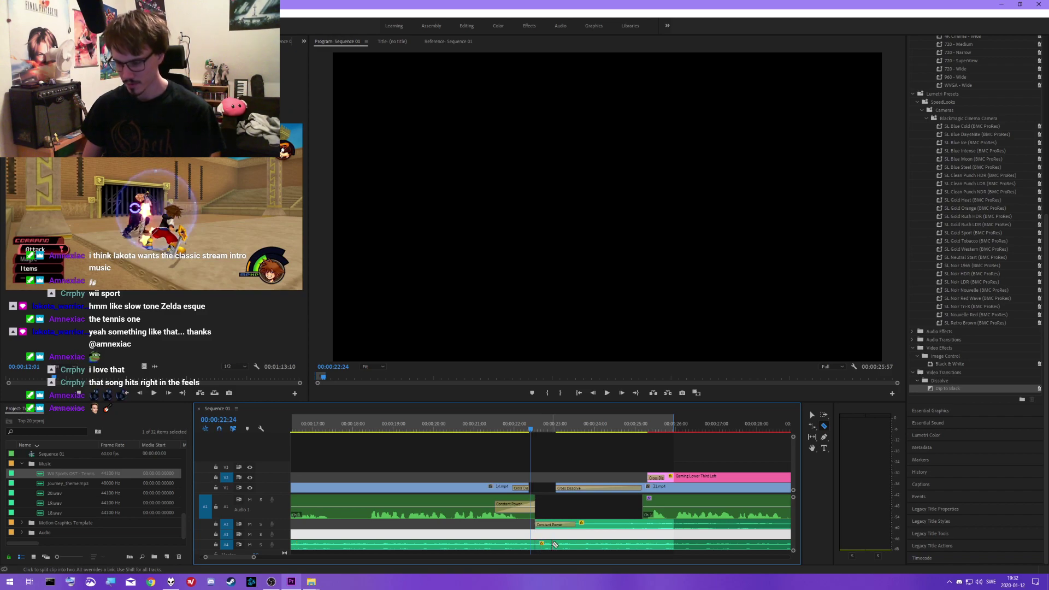
key("v")
left_click(550, 545)
key("Delete")
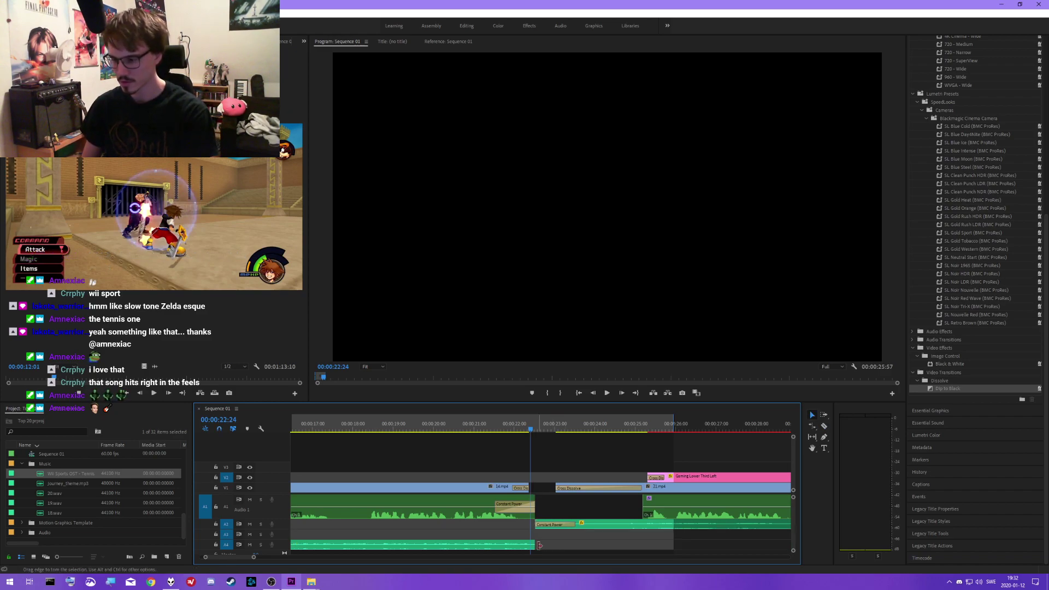
- Add a Constant Power fade at the end of the A4 music clip and extend it to start at about 00:00:20:00
right_click(534, 545)
left_click(552, 530)
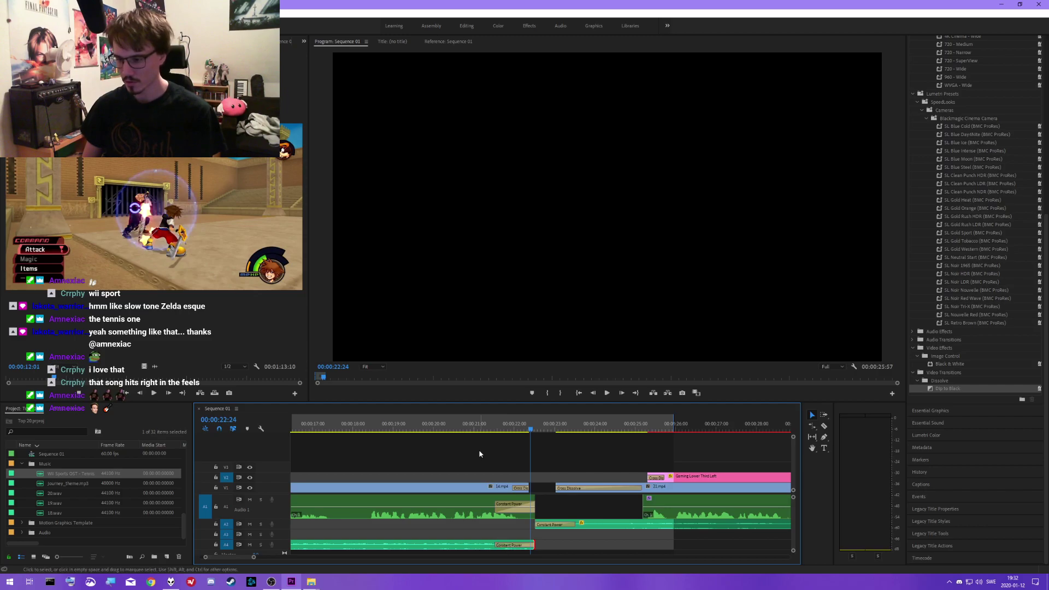
left_click(469, 427)
key("space")
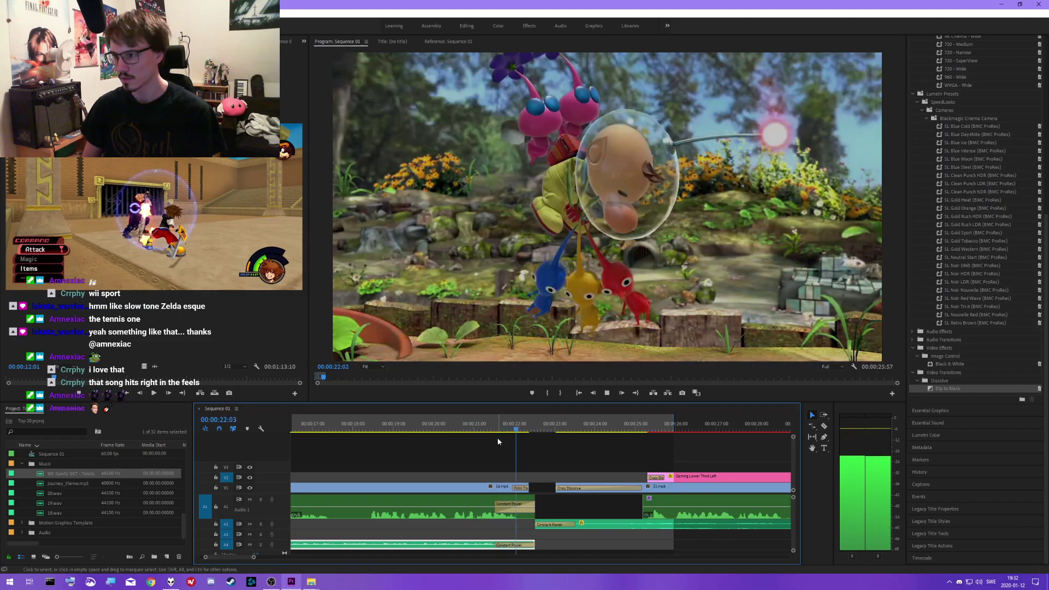
left_click_drag(495, 545, 468, 543)
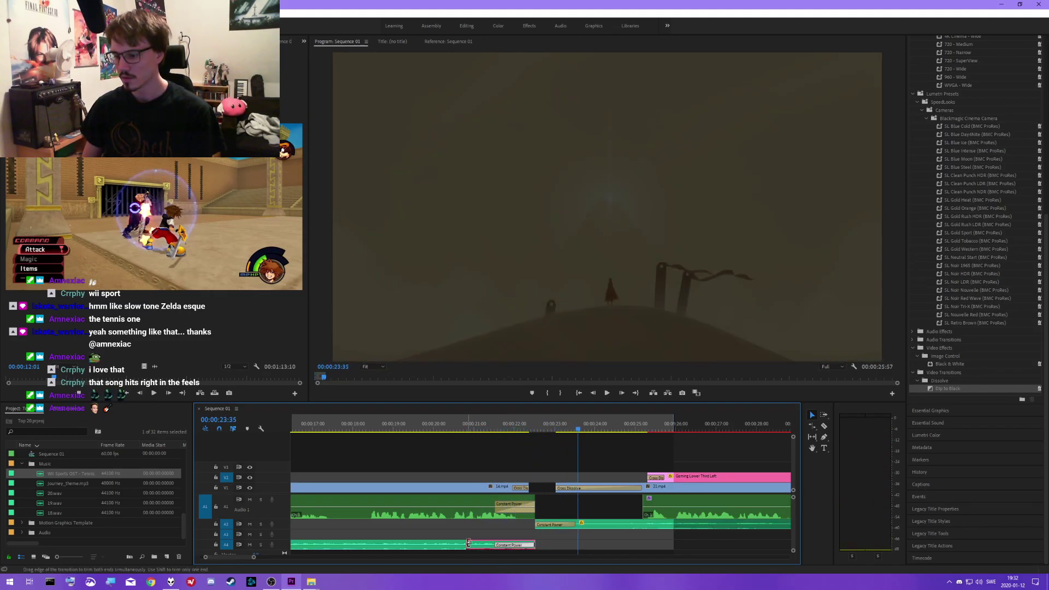
key("space")
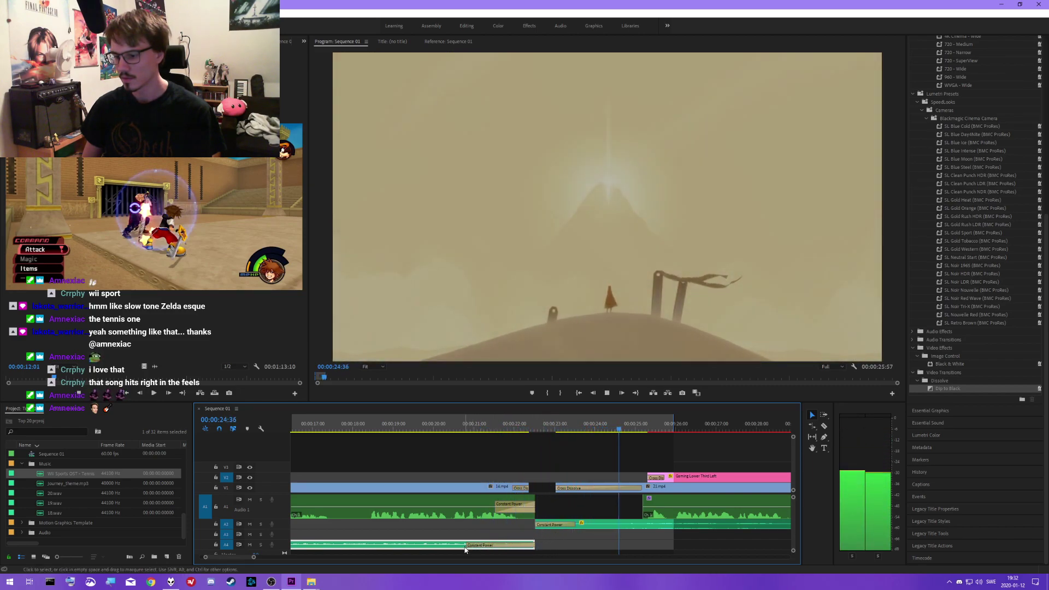
left_click_drag(466, 544, 432, 545)
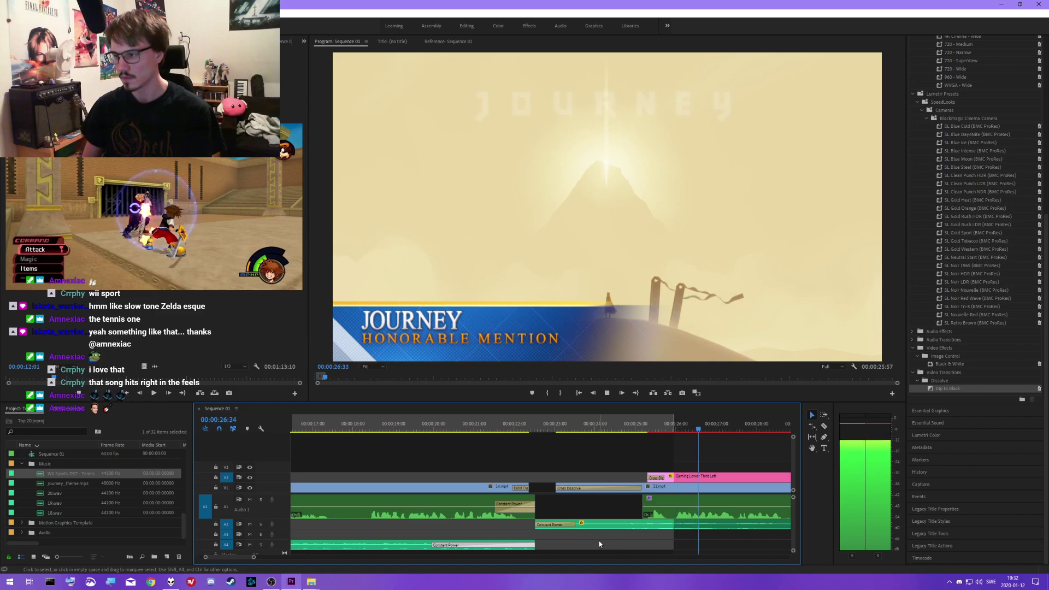
- Review the Journey honorable mention section of the timeline and play it from a later point
key("space")
key("minus")
key("minus")
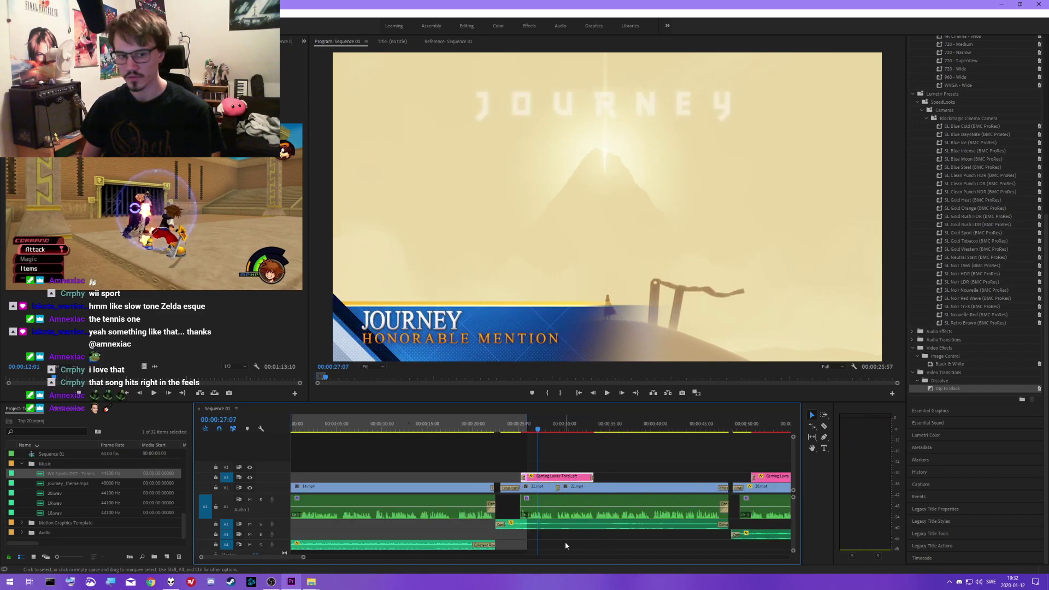
left_click(565, 545)
scroll(540, 541, "down", 3)
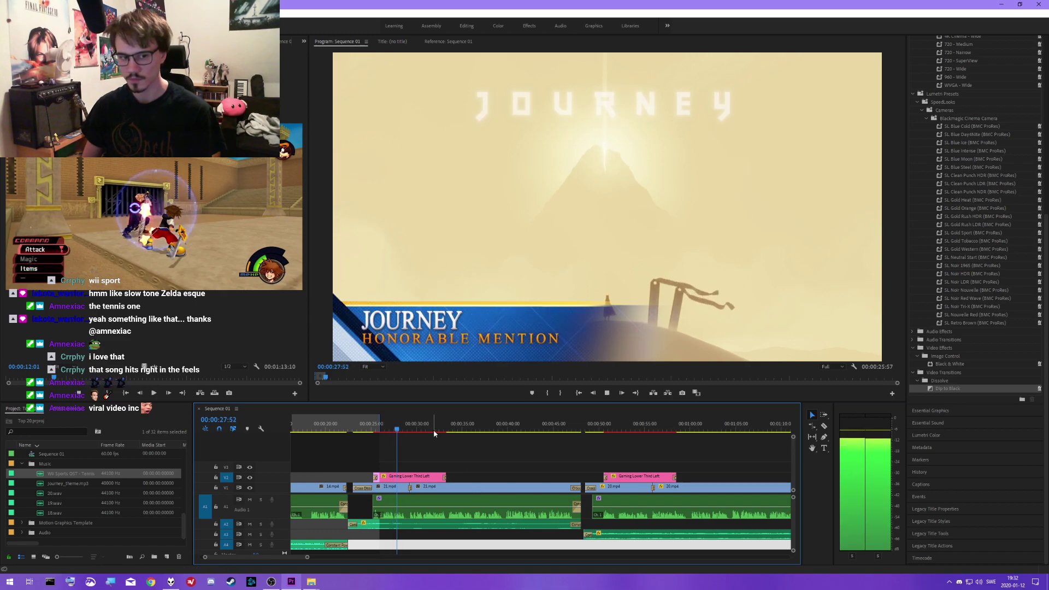
left_click(450, 426)
key("space")
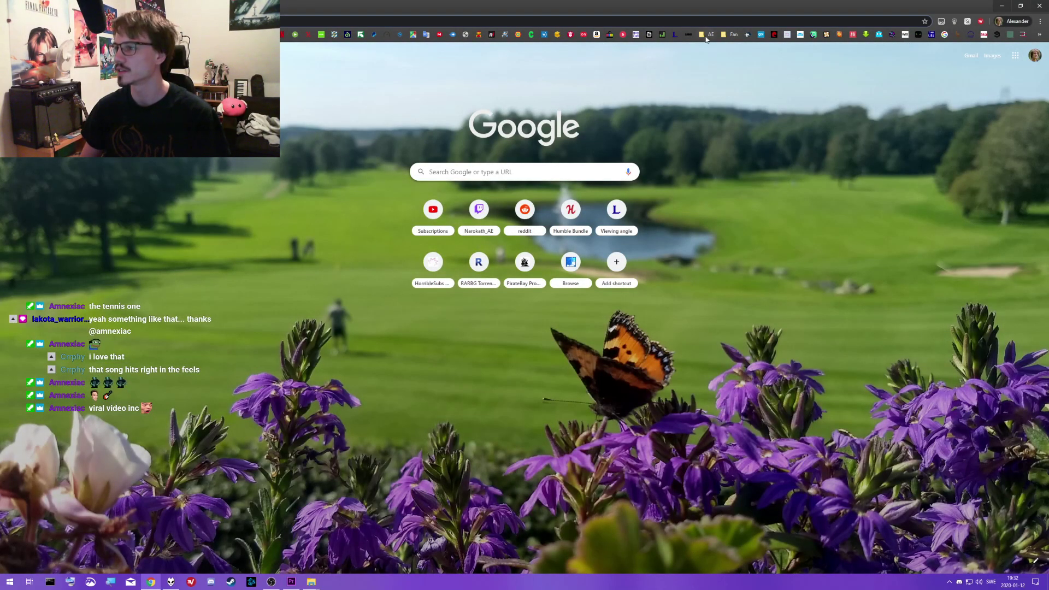
- Switch to Chrome, open the bookmarked personal YouTube channel and look through its home page sections
left_click(706, 35)
left_click(716, 85)
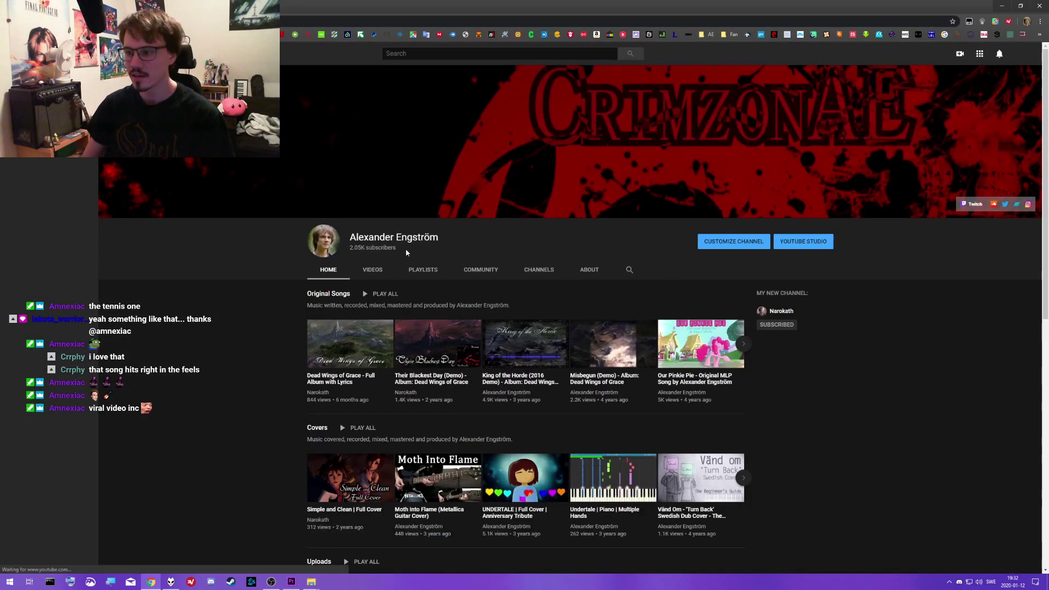
scroll(299, 315, "down", 4)
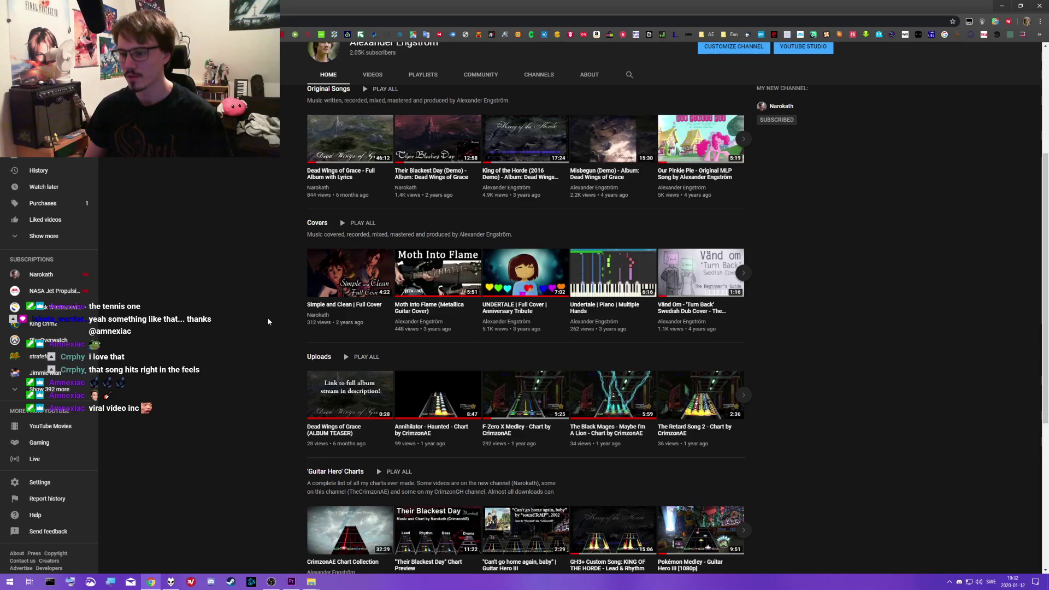
scroll(269, 314, "down", 3)
scroll(279, 317, "up", 6)
scroll(297, 321, "down", 2)
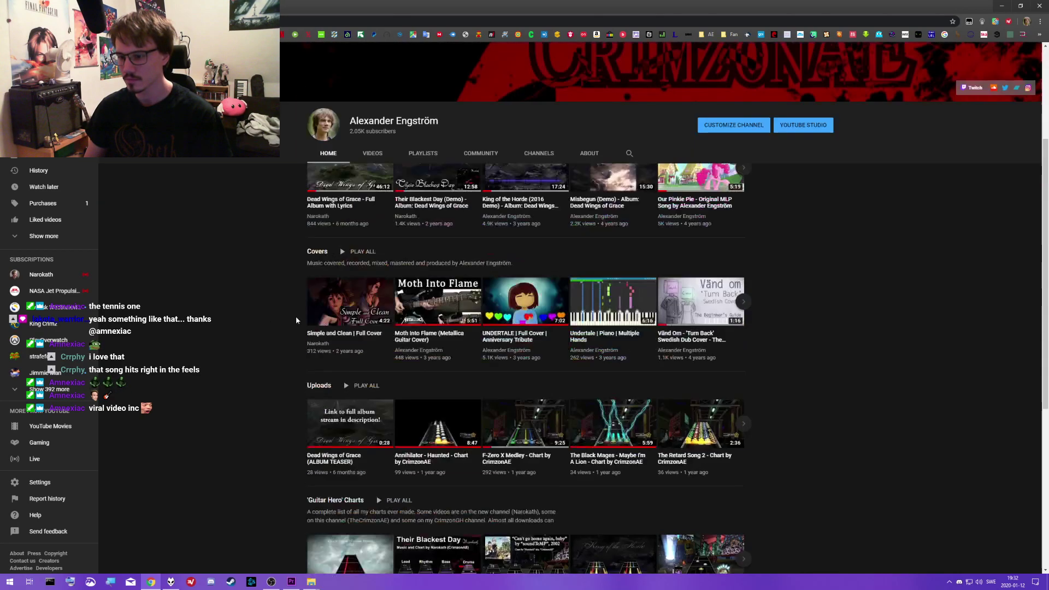
scroll(296, 321, "down", 6)
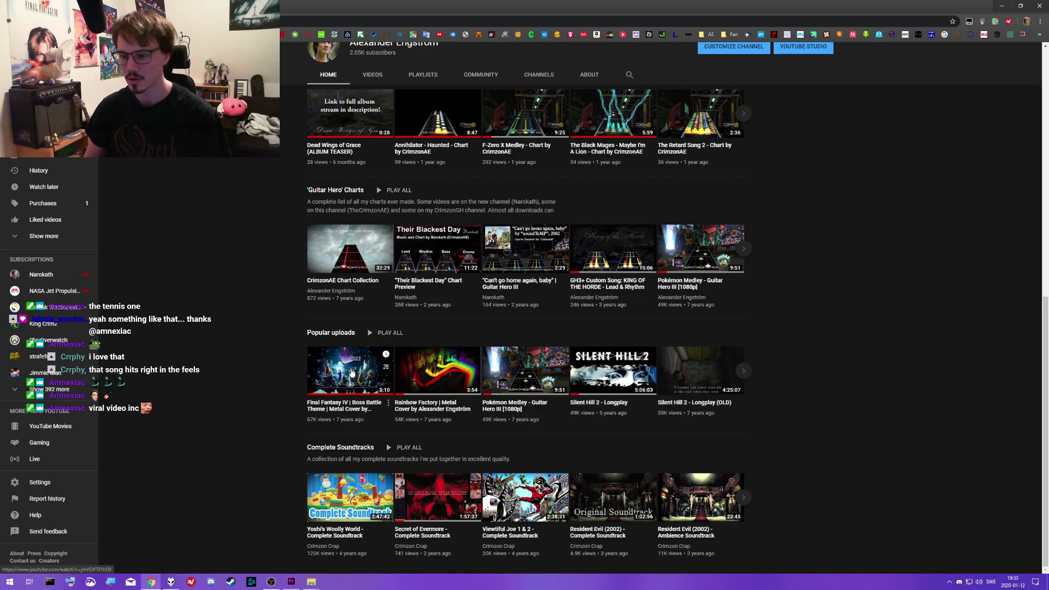
- Browse the channel's full list of popular uploads and open the video "My Top 5 Games with Highest Replay Value"
left_click(742, 374)
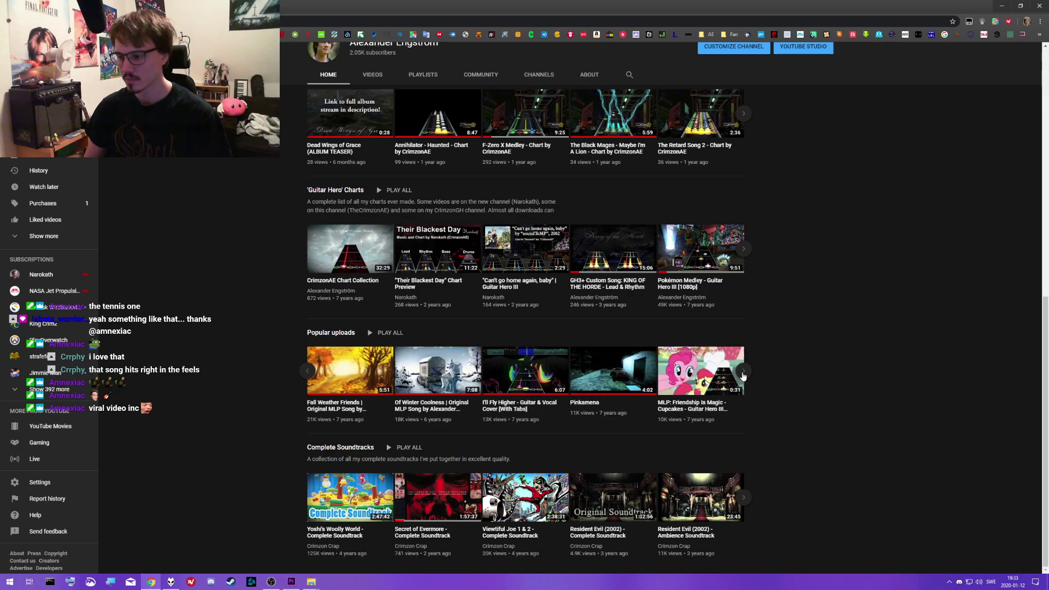
left_click(743, 375)
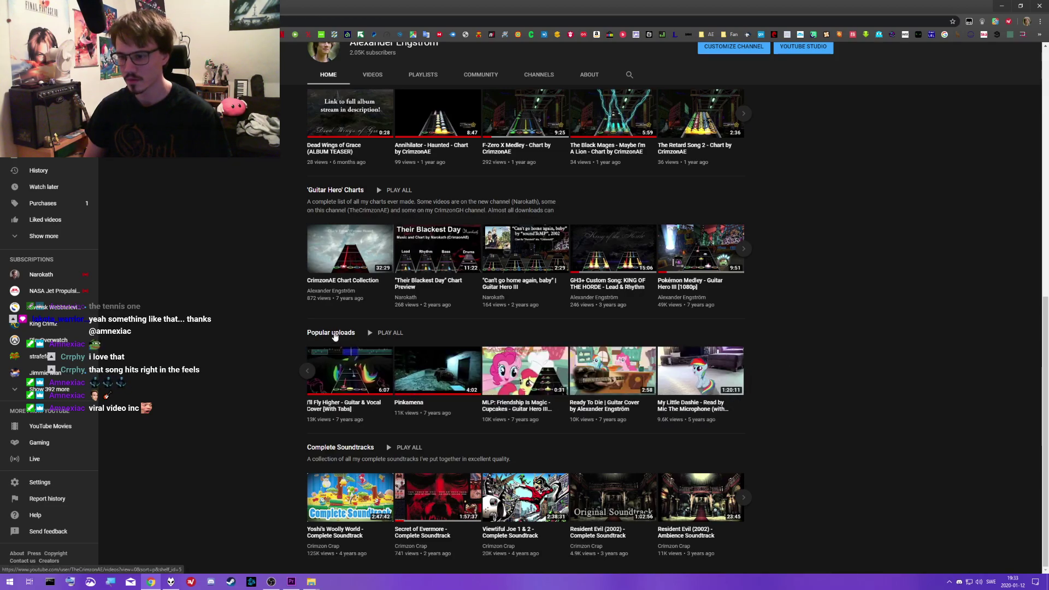
left_click(335, 335)
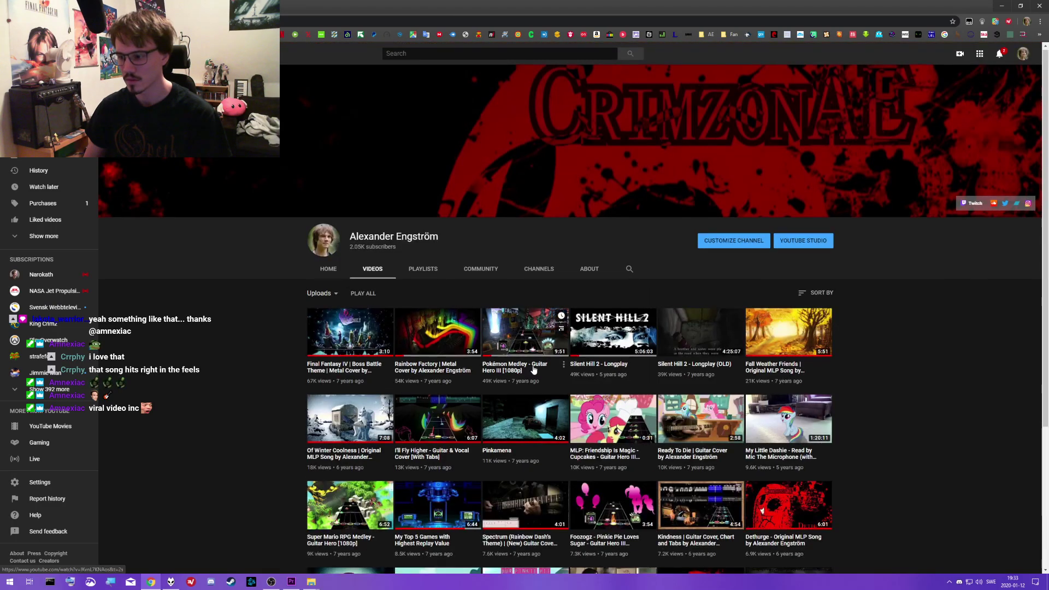
scroll(538, 367, "down", 5)
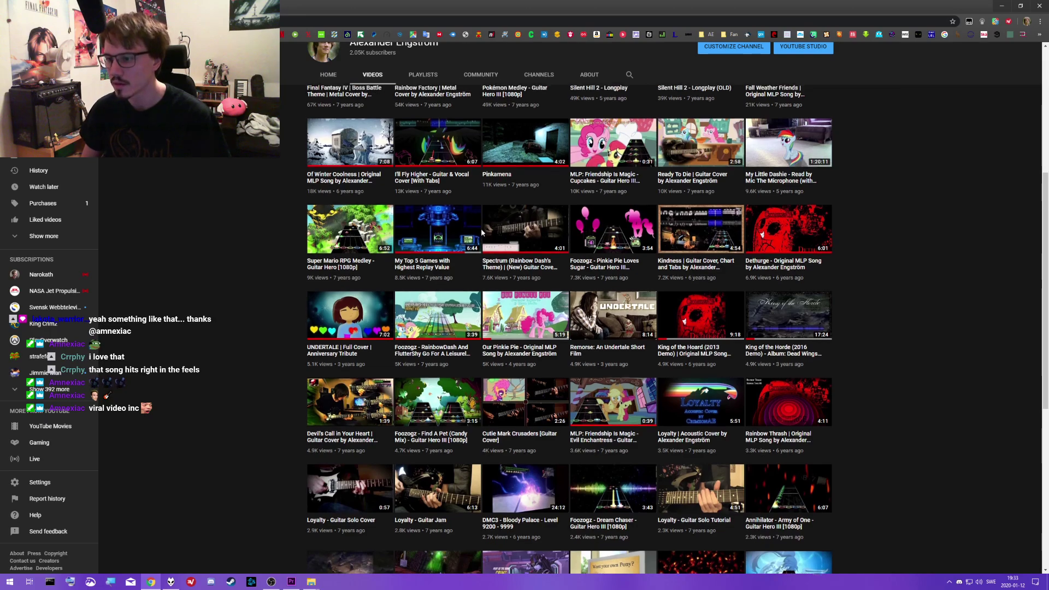
scroll(414, 313, "up", 1)
left_click(419, 306)
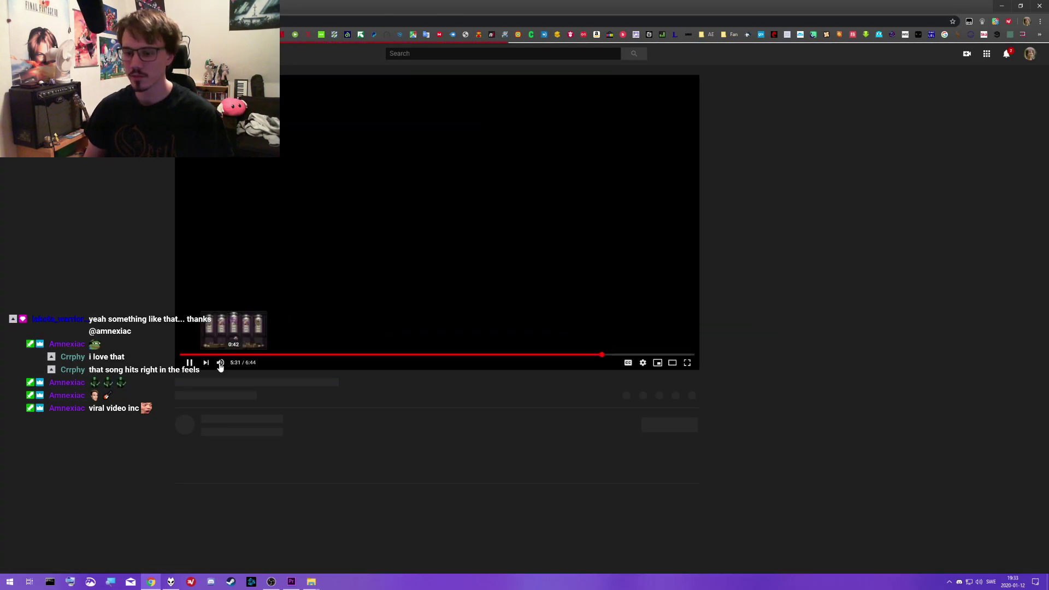
- Read the Top 5 video's full description and move its playback position to 4:43
scroll(375, 316, "down", 2)
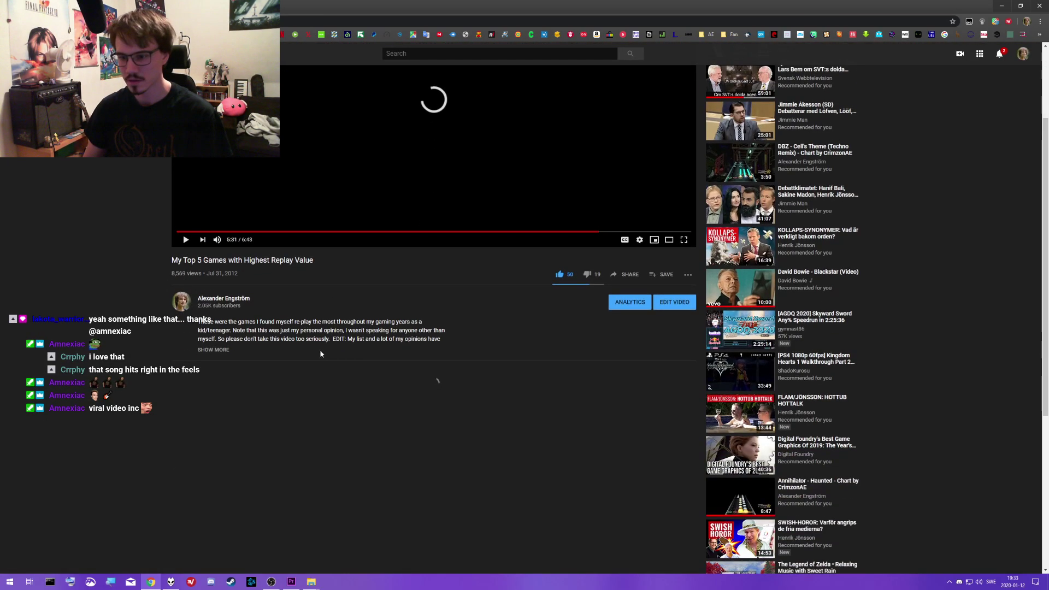
left_click(213, 350)
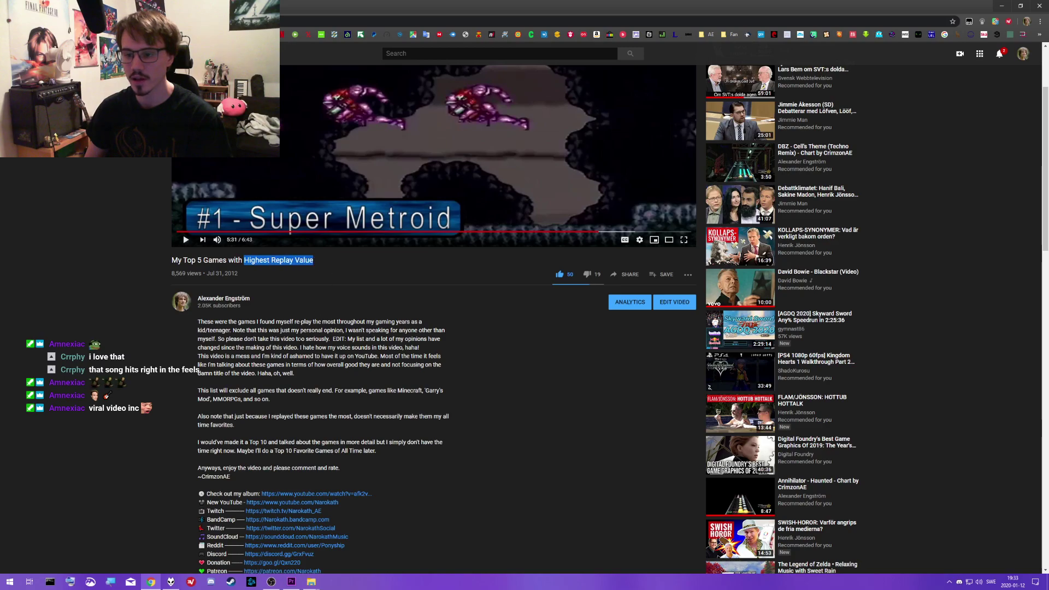
scroll(437, 317, "down", 2)
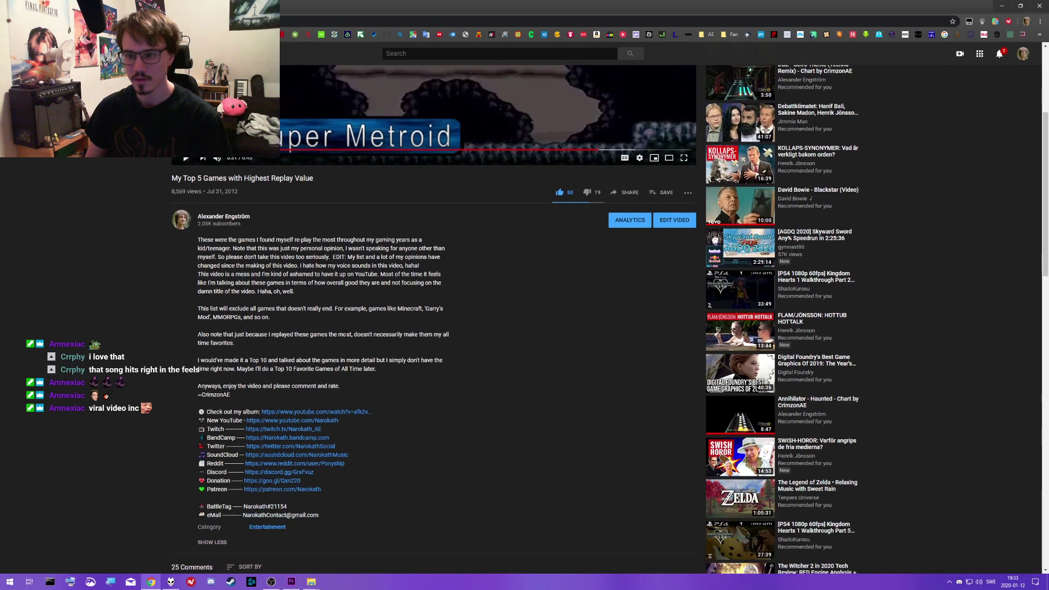
scroll(437, 317, "up", 3)
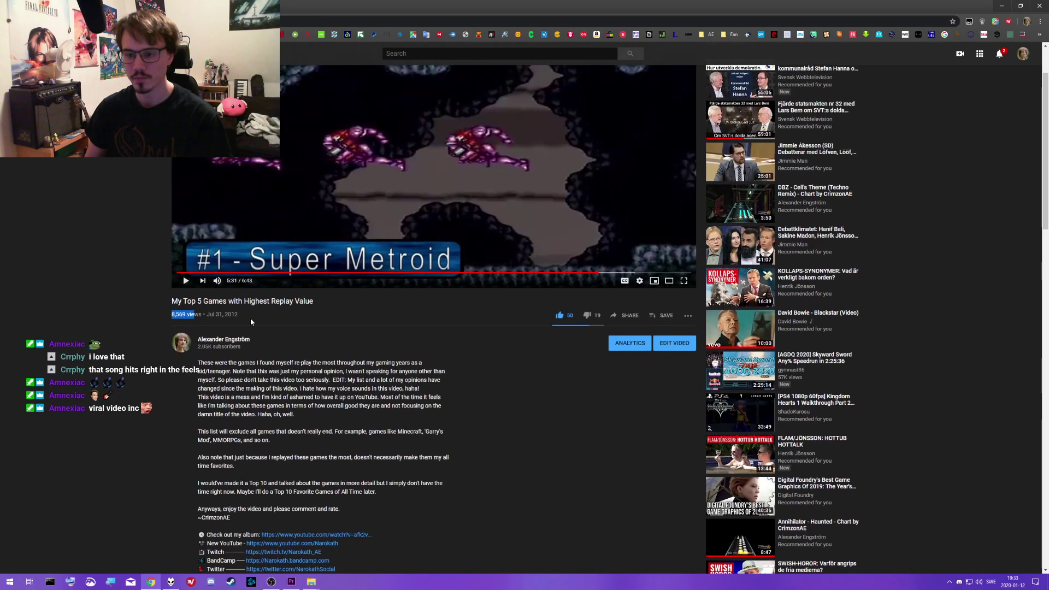
scroll(270, 302, "up", 2)
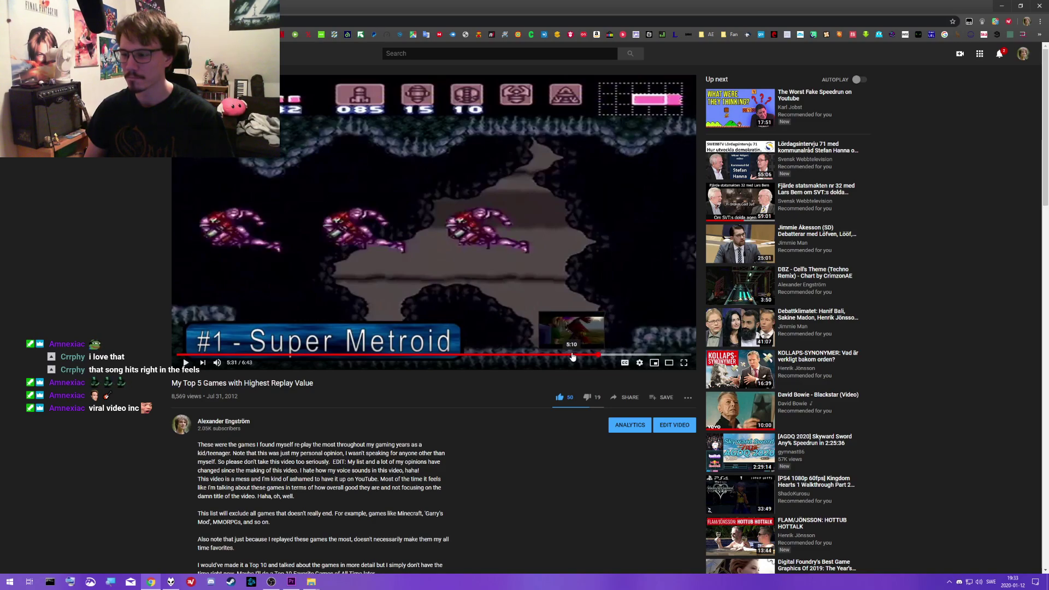
left_click(538, 355)
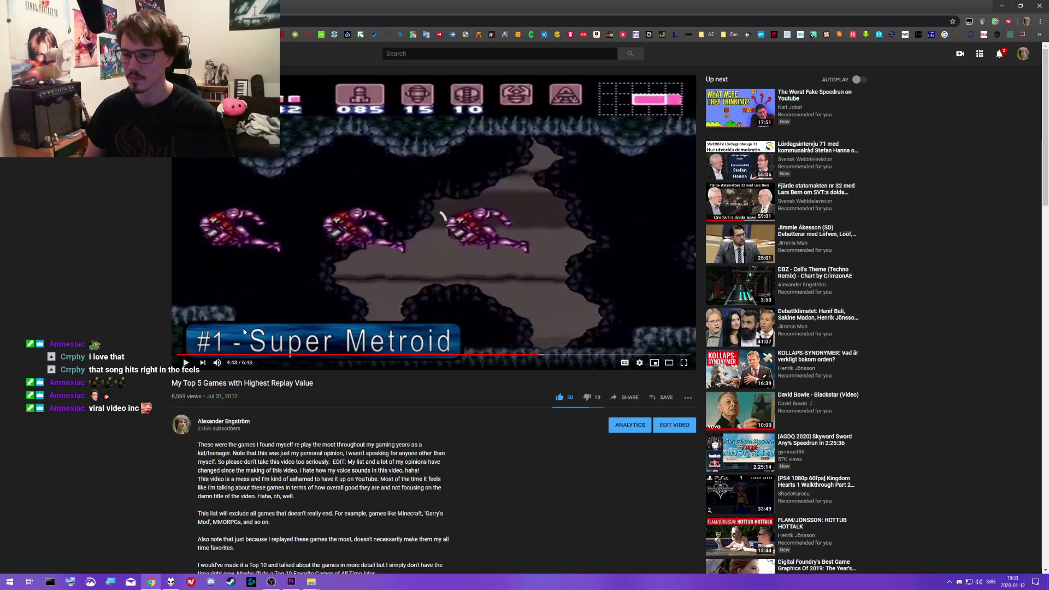
- Play the Top 5 video from 4:43 at full volume in theater mode, pause it and minimize the browser
key("space")
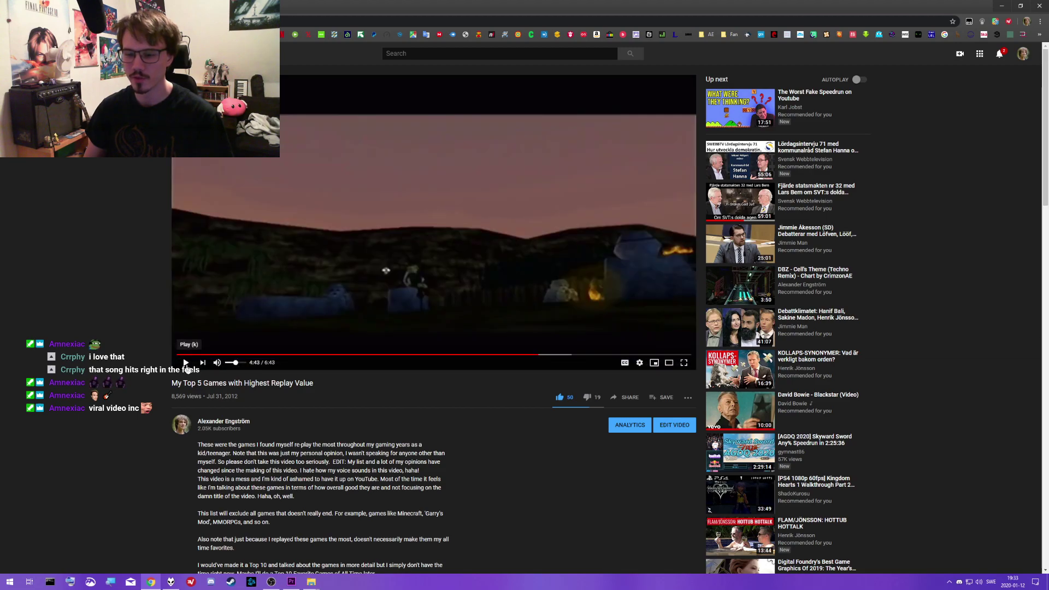
left_click_drag(237, 365, 241, 370)
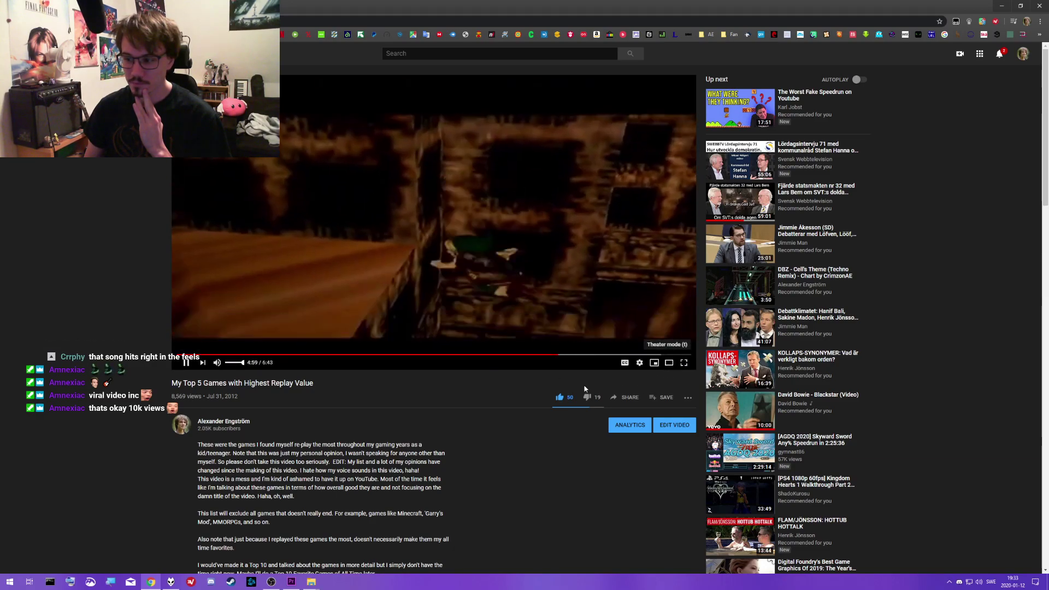
left_click(671, 361)
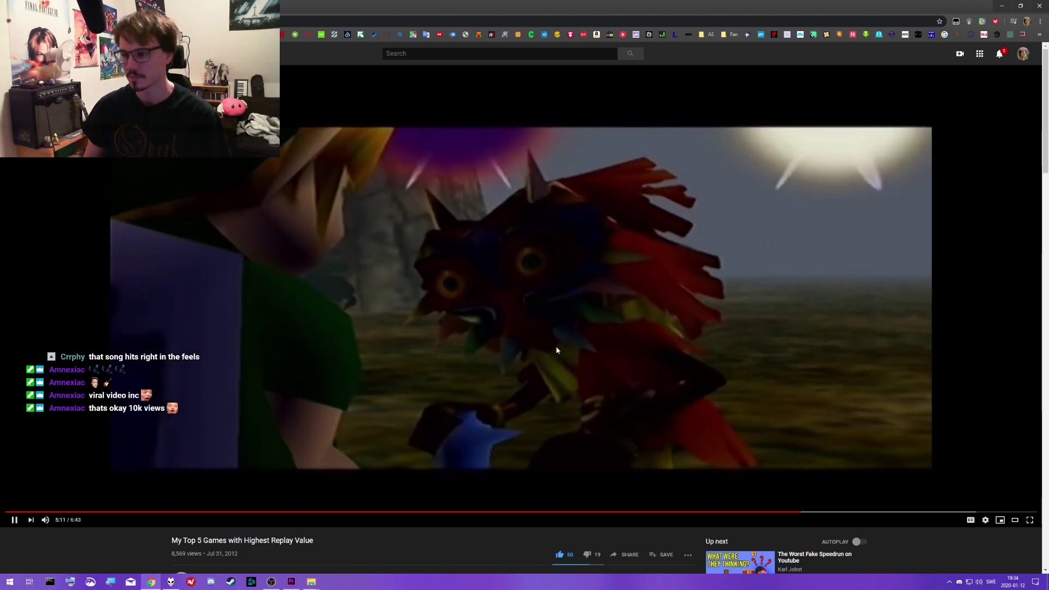
left_click(785, 218)
left_click(996, 8)
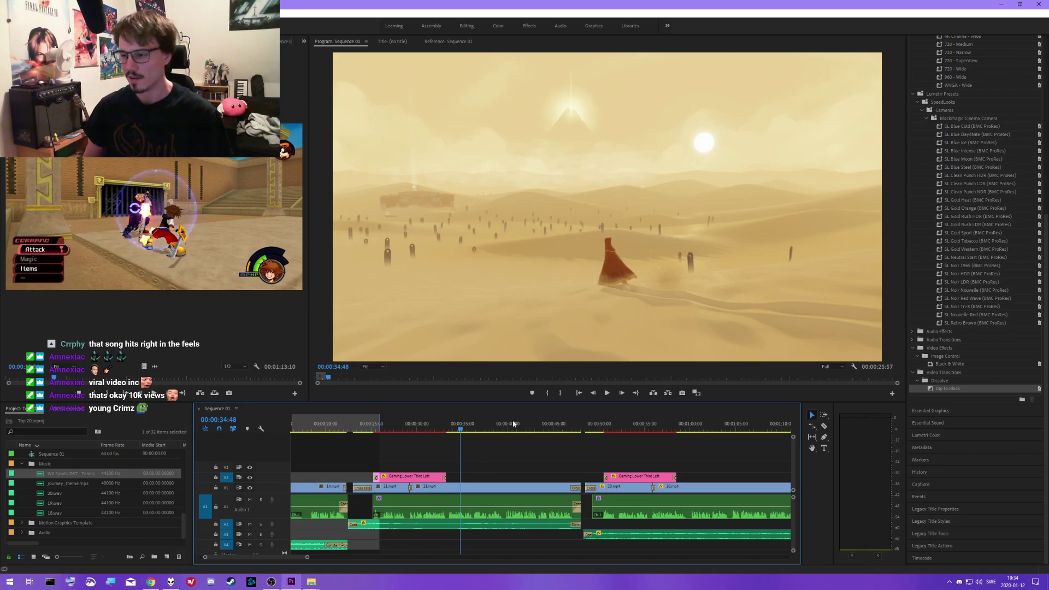
- Reopen Chrome, return to the channel's popular uploads and look through the list of older videos
left_click(150, 582)
key("alt+Left")
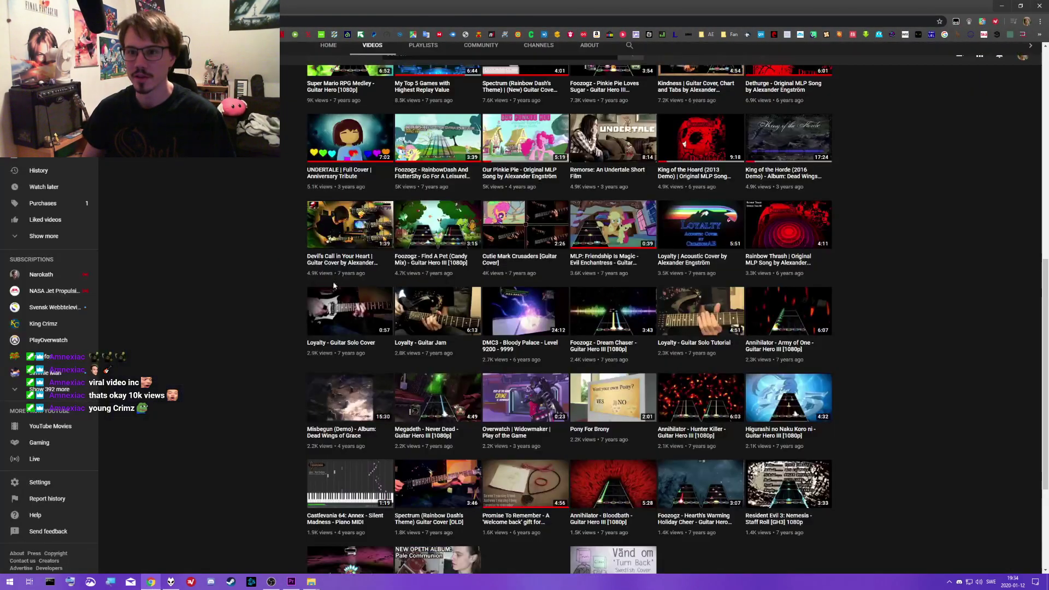
scroll(519, 284, "up", 3)
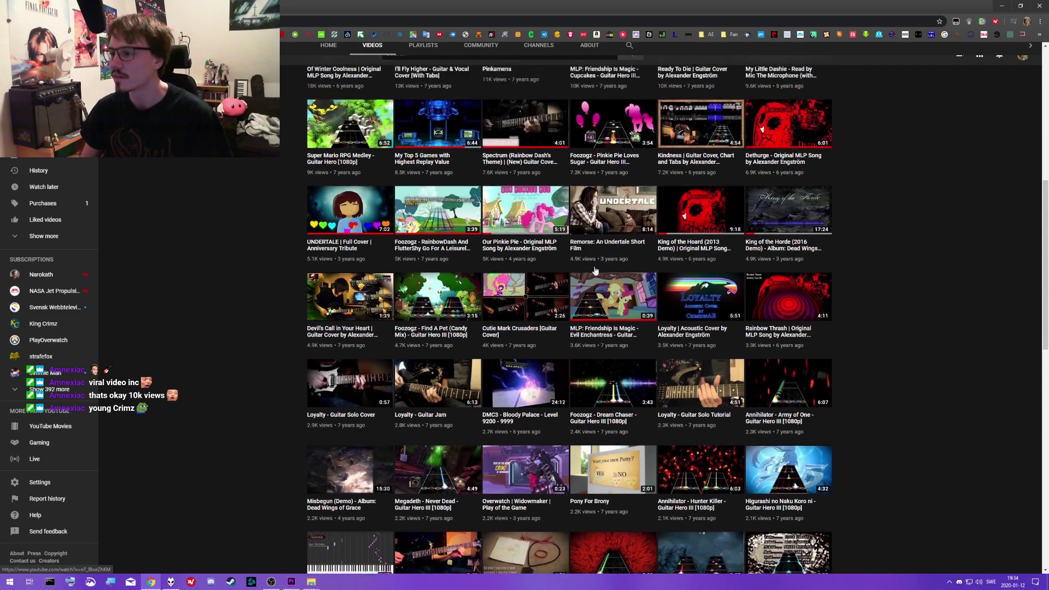
scroll(566, 276, "up", 3)
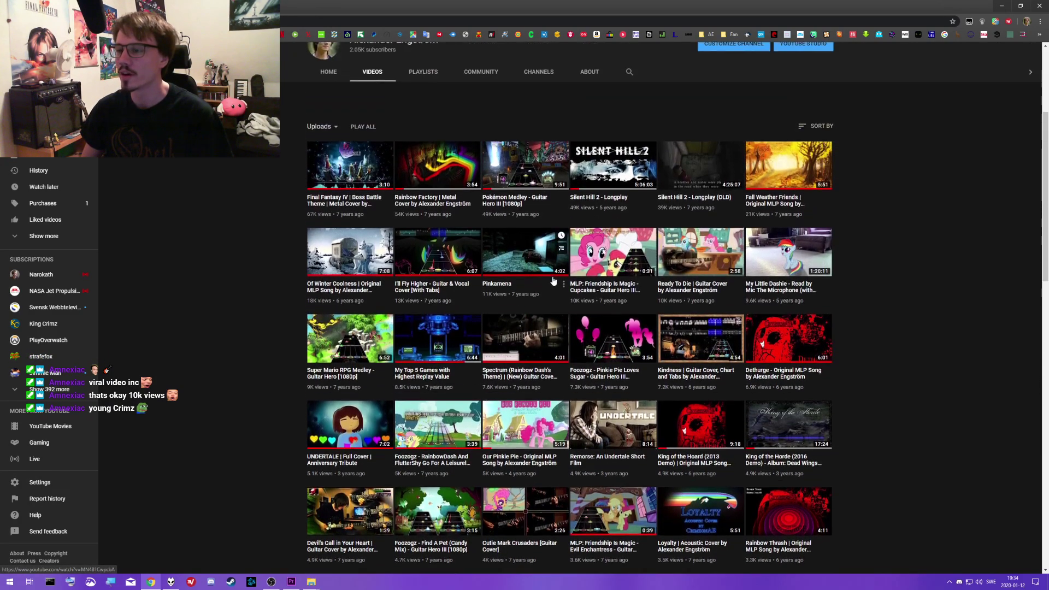
scroll(543, 272, "down", 4)
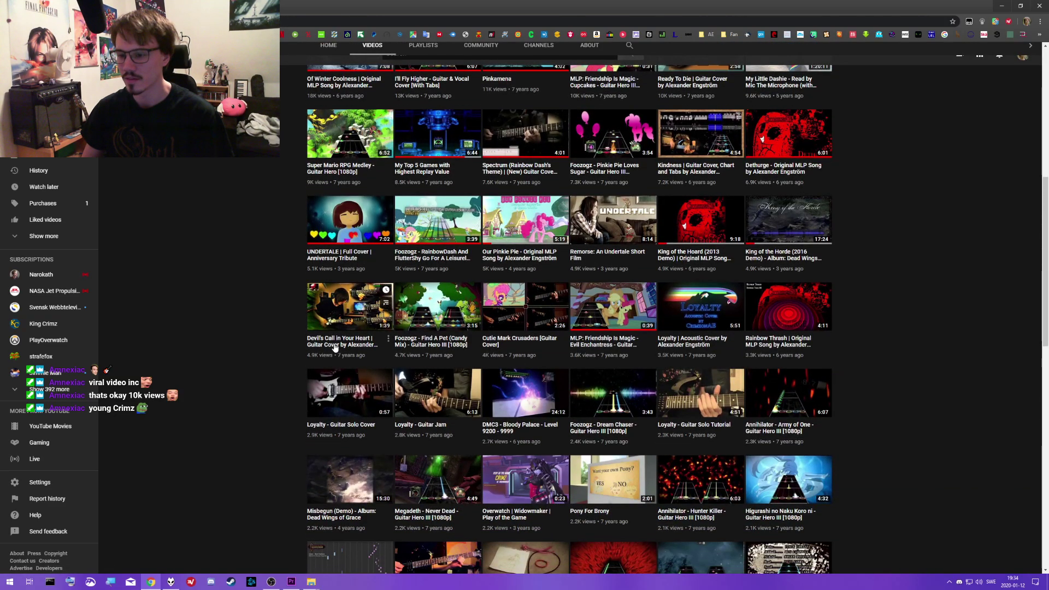
- Open the guitar cover "Devil's Call in Your Heart", view its opening seconds and return to the uploads list
left_click(335, 344)
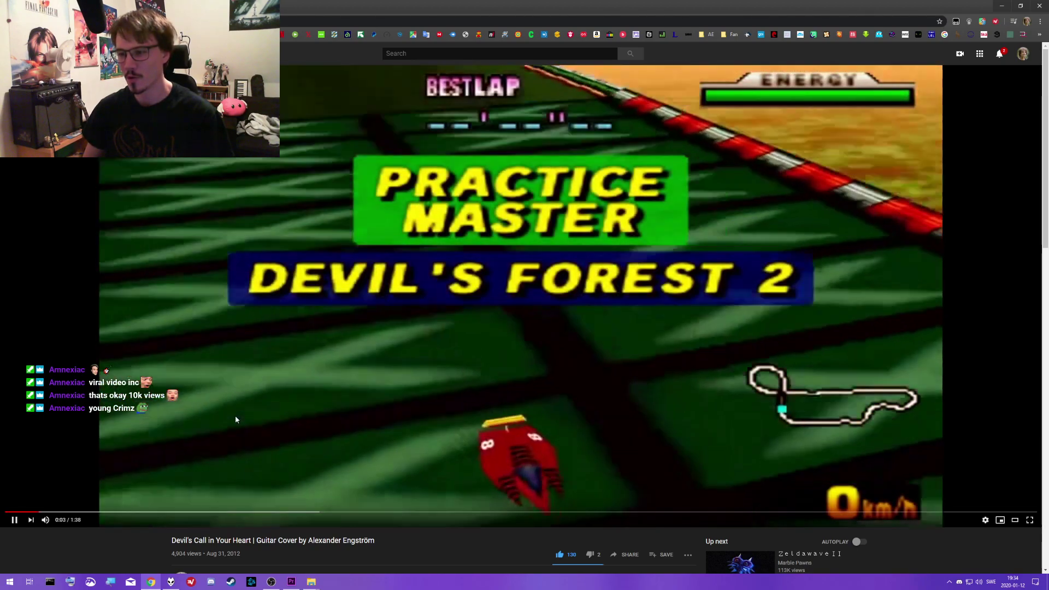
left_click(34, 513)
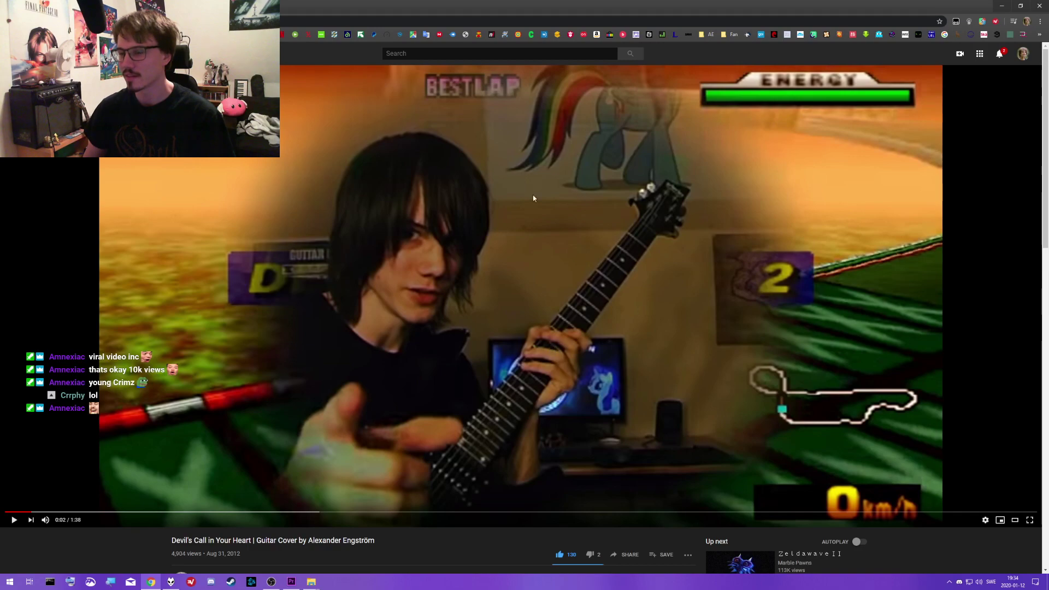
key("alt+Left")
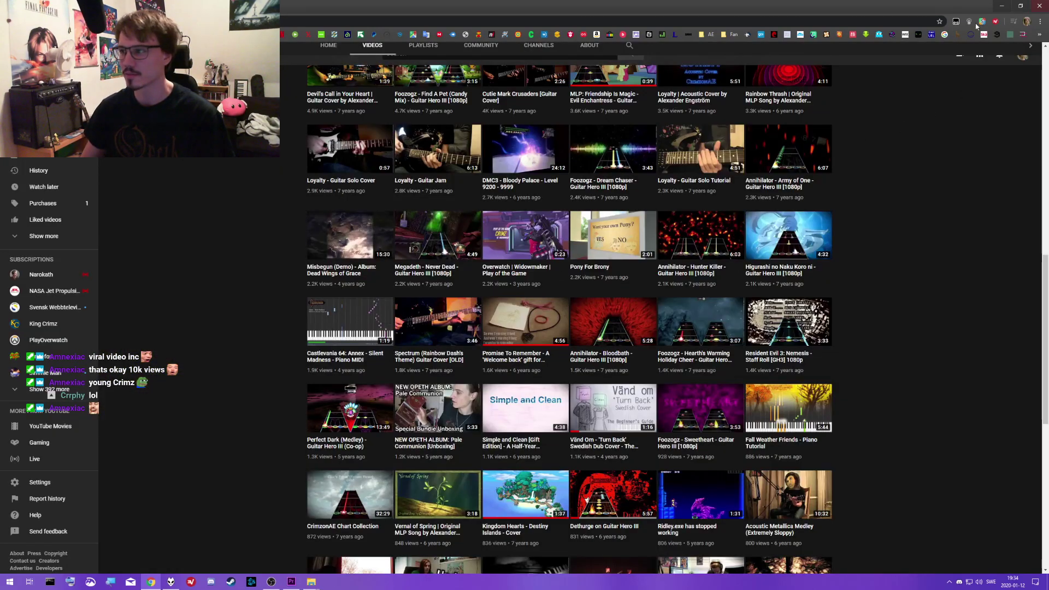
- Switch back to Premiere Pro and play the sequence from the Journey section into the Super Mario 64 title
left_click(1002, 6)
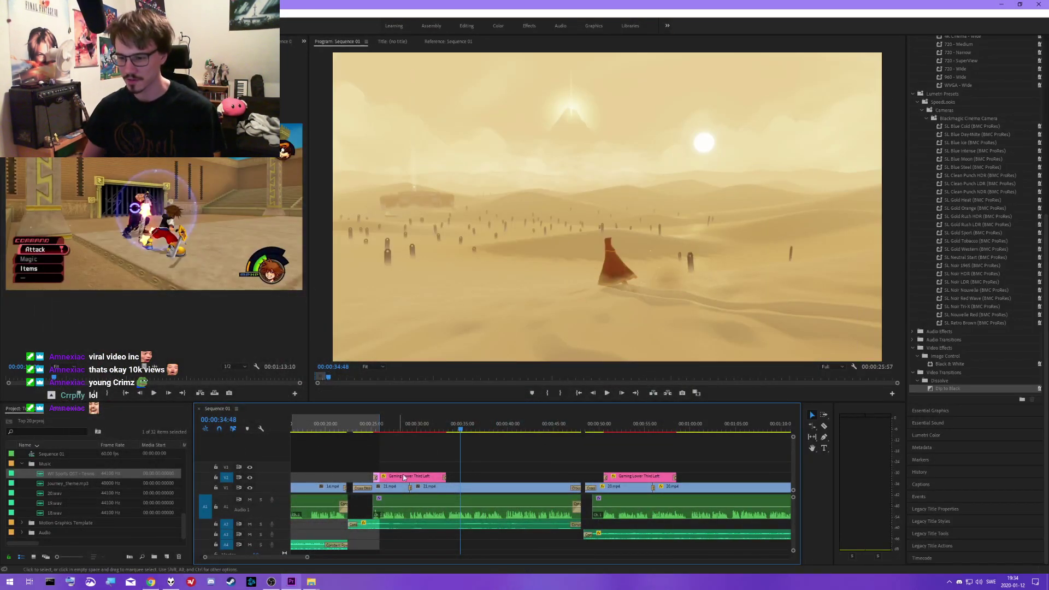
key("space")
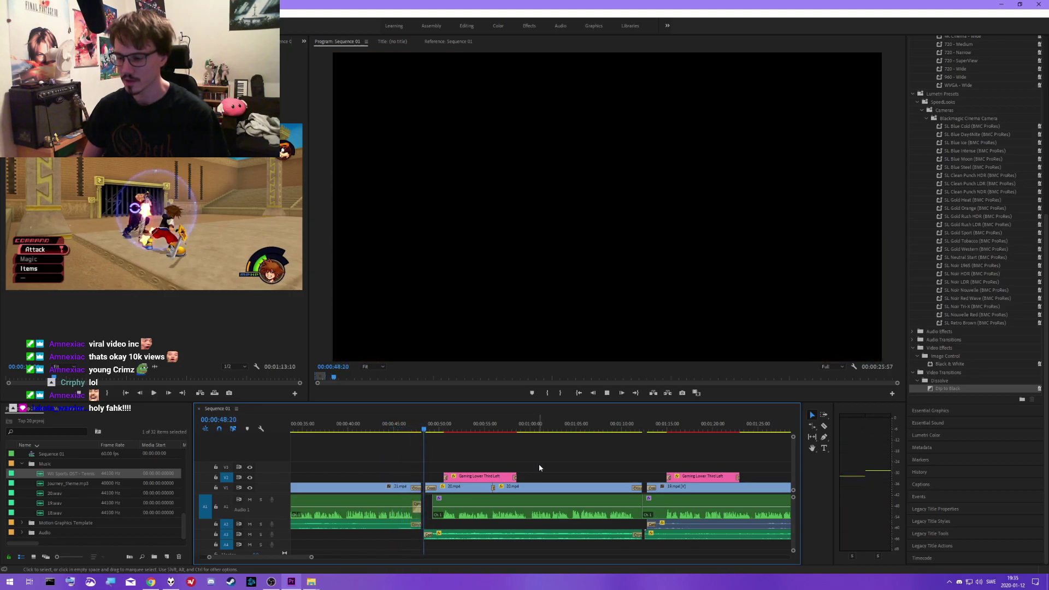
scroll(541, 464, "down", 2)
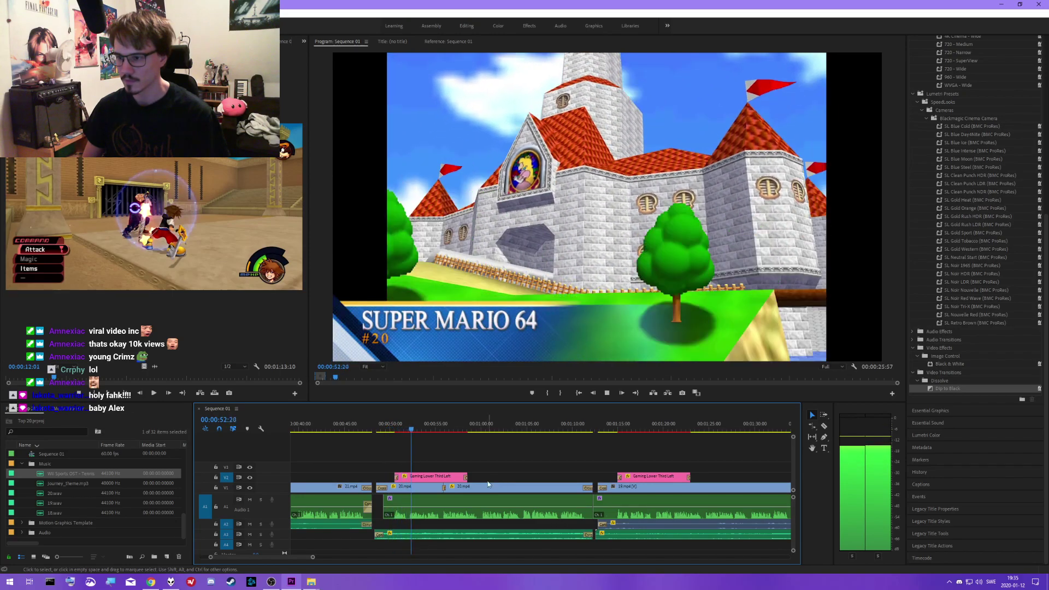
key("space")
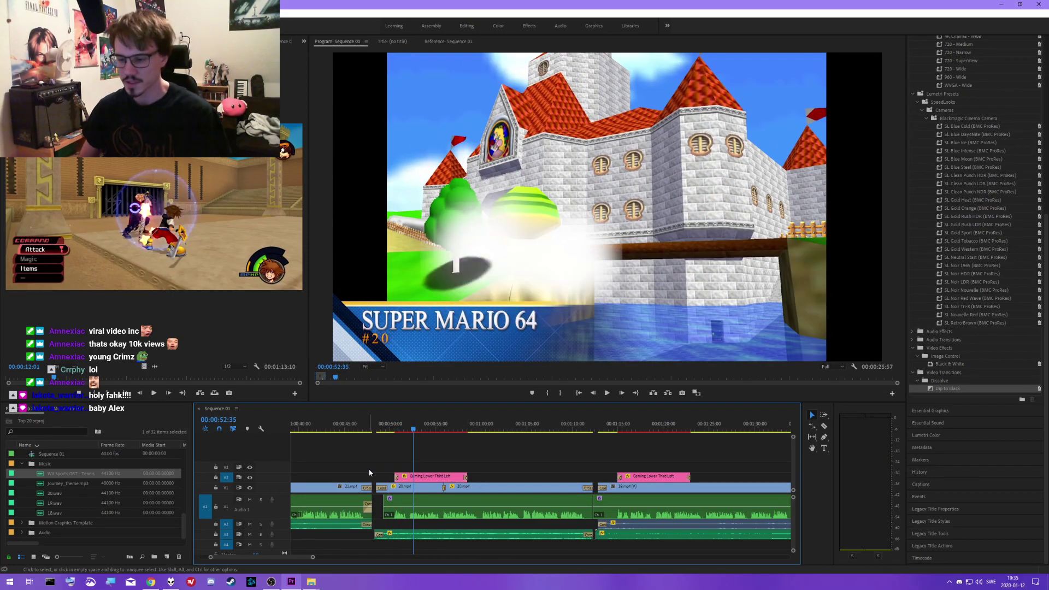
- Place the playhead at 00:00:22:18 and examine the gaps between the intro's clips and the Journey clips on the audio tracks
scroll(369, 473, "up", 5)
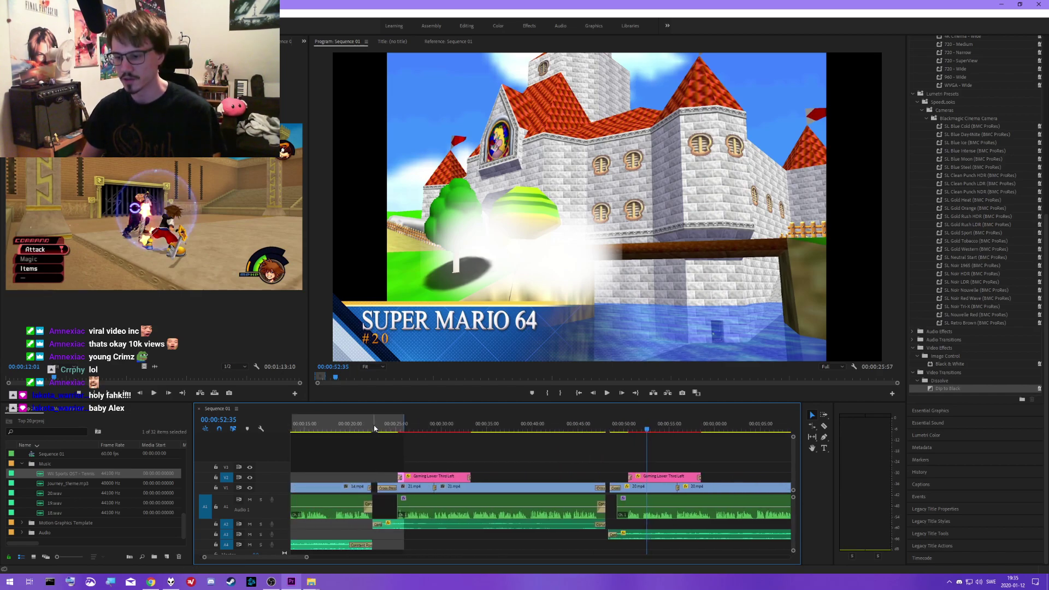
left_click(372, 429)
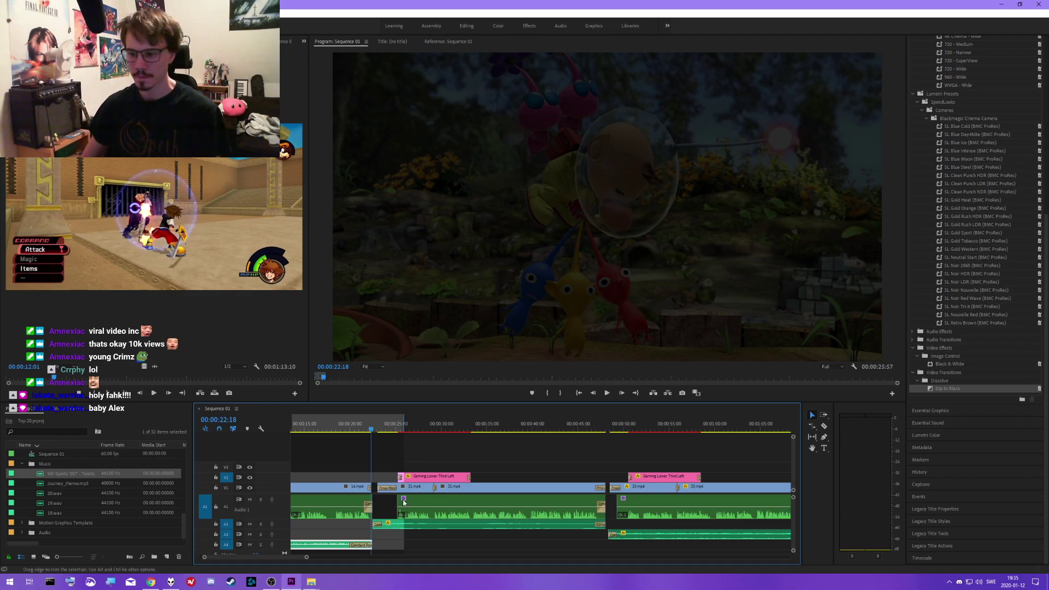
scroll(403, 502, "up", 8)
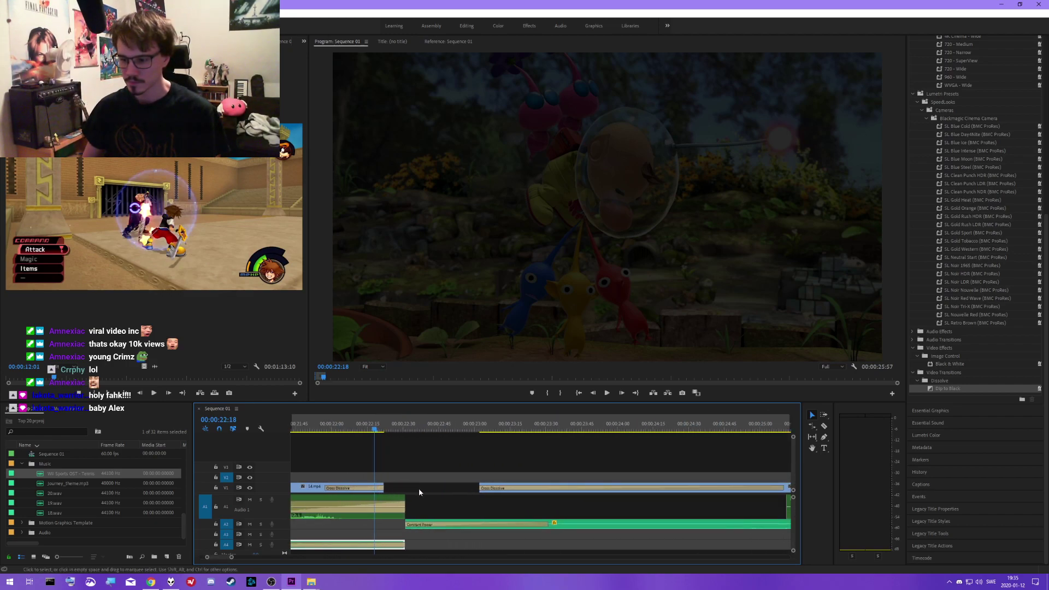
left_click(422, 501)
scroll(427, 502, "down", 2)
scroll(387, 512, "up", 2)
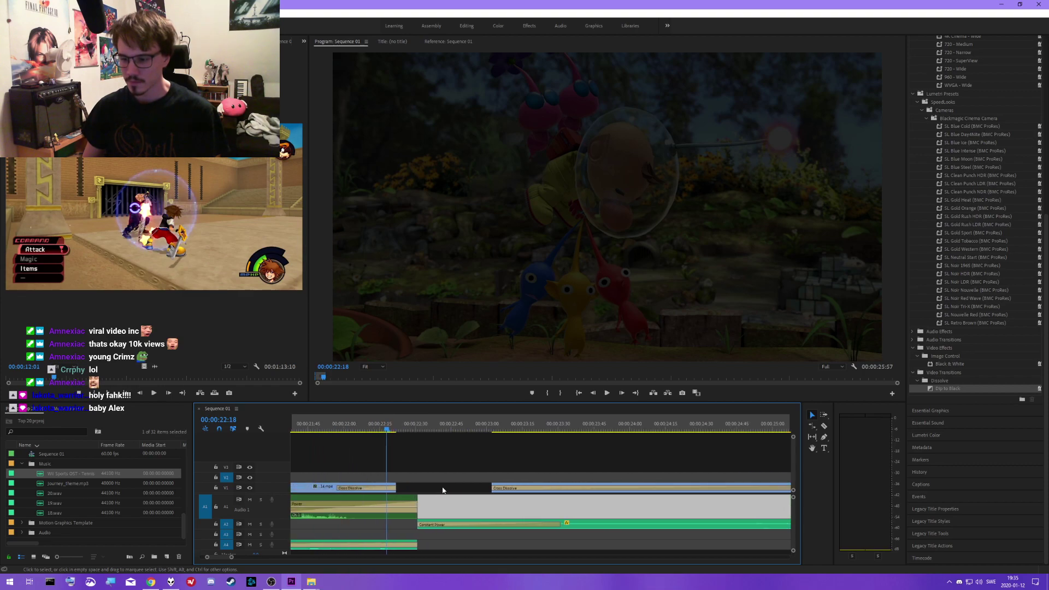
left_click(402, 531)
left_click(433, 535)
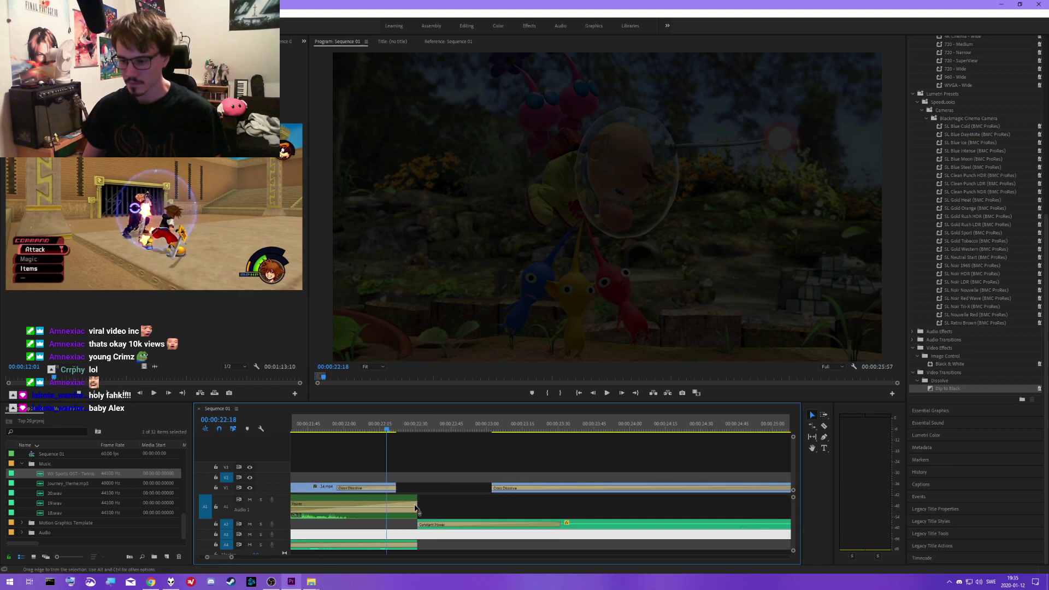
- Scrub from the end of the intro audio through the black gap and Journey's fade-in to 00:00:24:52
left_click_drag(387, 428, 412, 424)
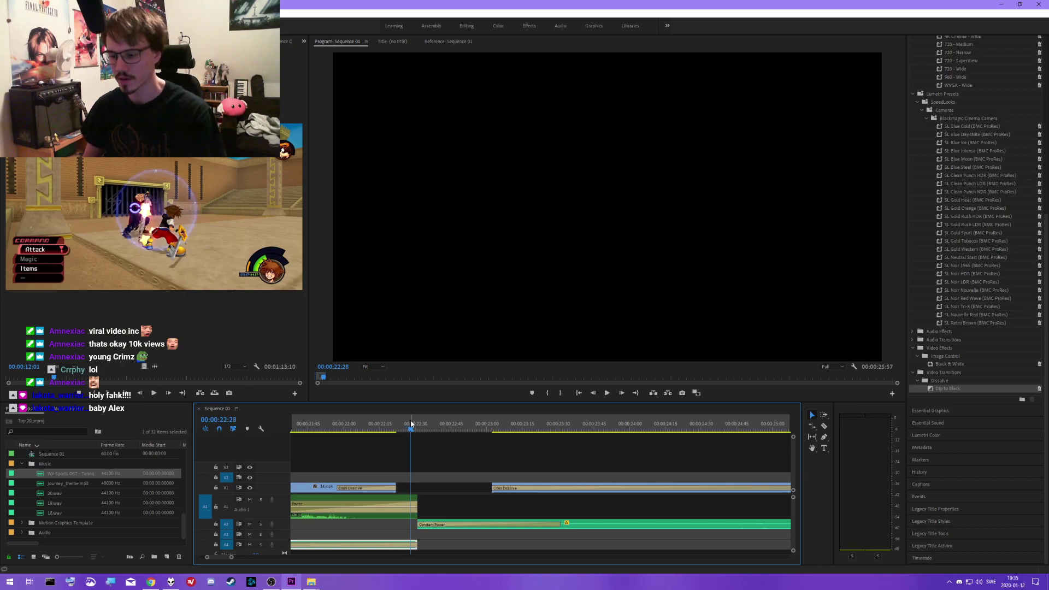
left_click_drag(413, 430, 420, 431)
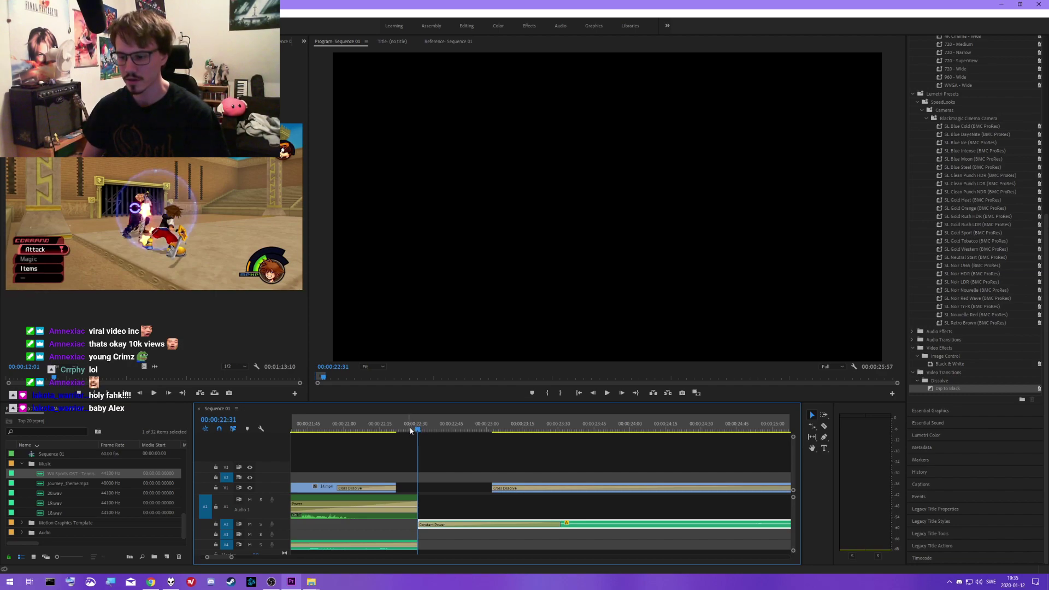
mouse_move(411, 430)
left_mouse_down()
mouse_move(366, 417)
mouse_move(422, 427)
left_mouse_up()
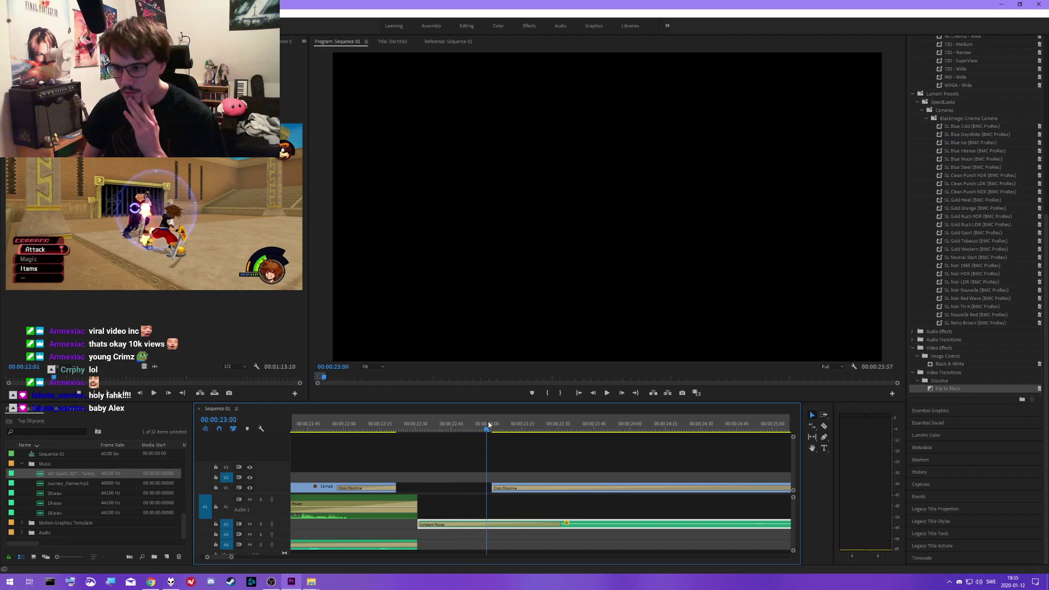
left_click_drag(489, 425, 562, 425)
scroll(614, 472, "down", 3)
scroll(614, 469, "down", 4)
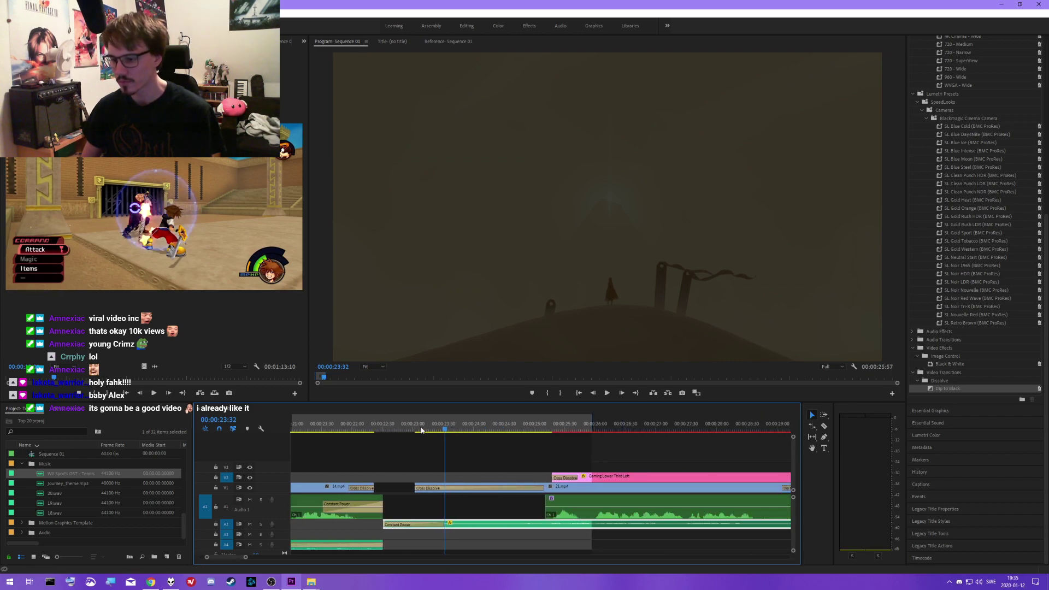
left_click_drag(416, 429, 526, 429)
scroll(549, 472, "down", 8)
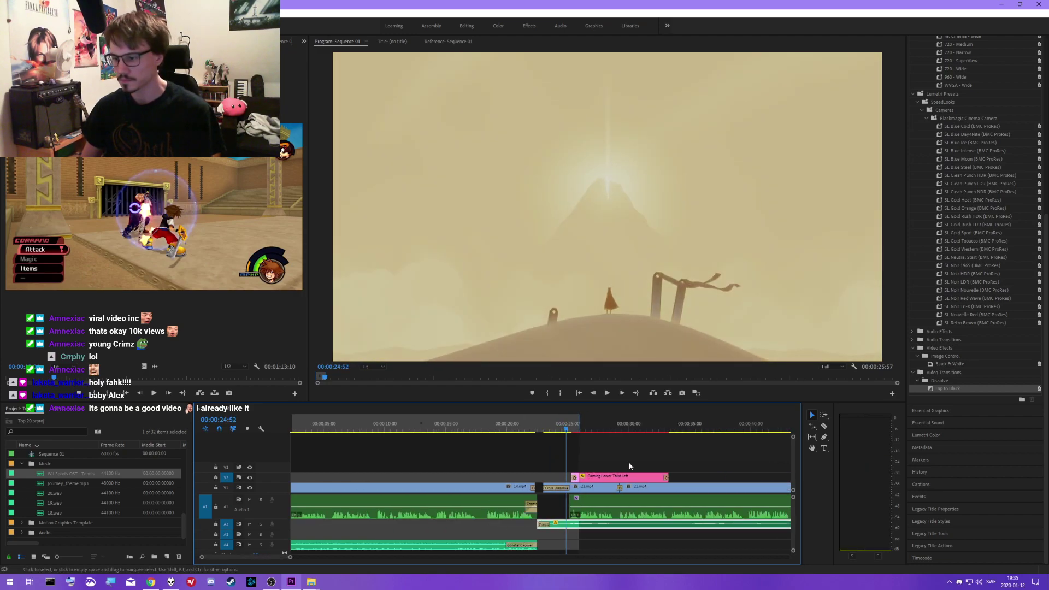
- Move the playhead past the end of Journey to the Super Mario 64 title's fade-in at 00:00:50:36
left_click(629, 433)
scroll(647, 461, "down", 6)
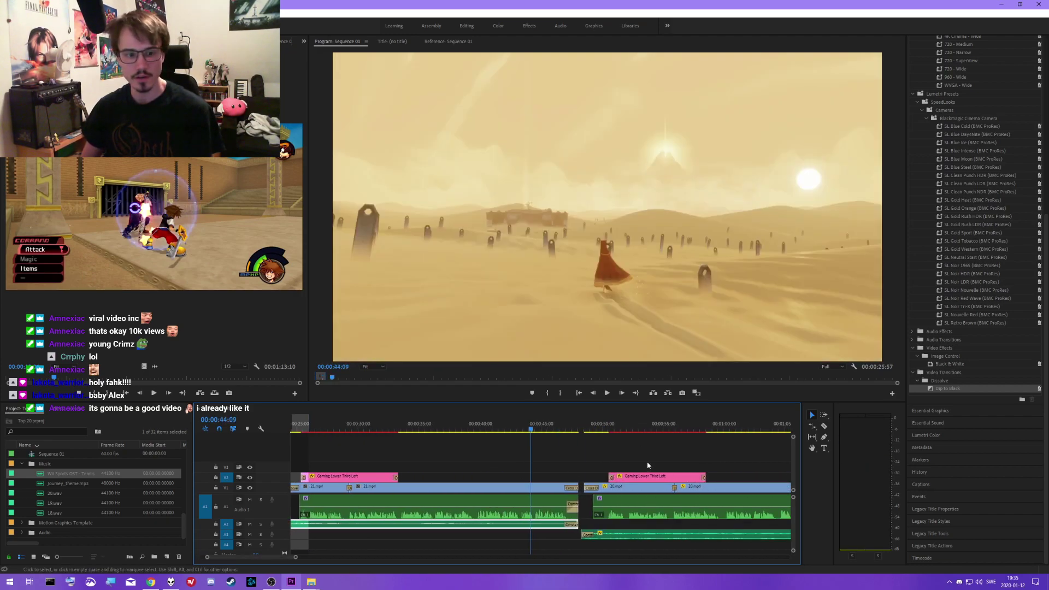
left_click(439, 432)
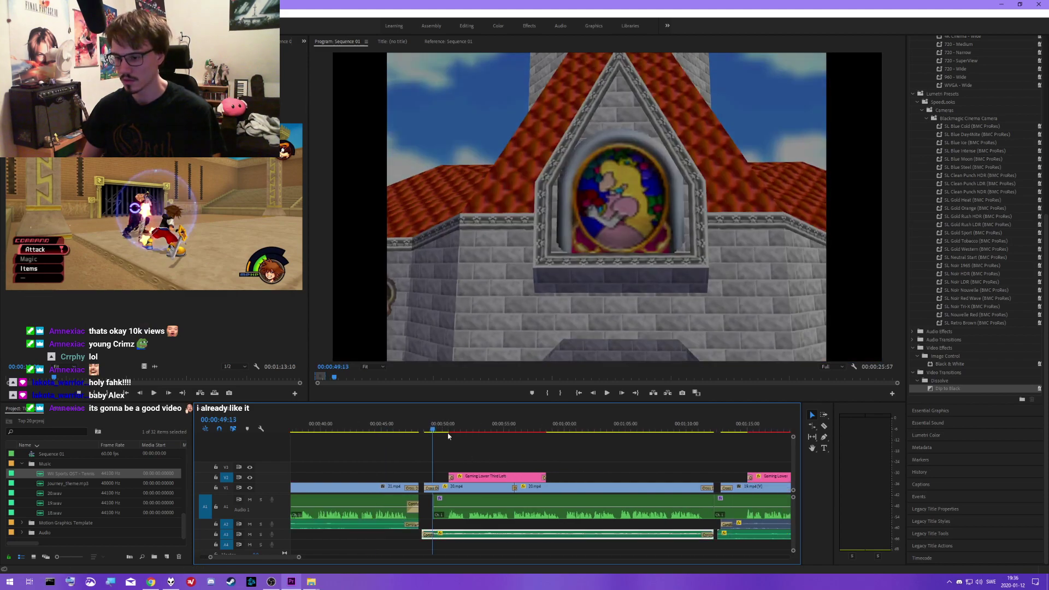
scroll(441, 458, "down", 2)
left_click_drag(367, 431, 378, 429)
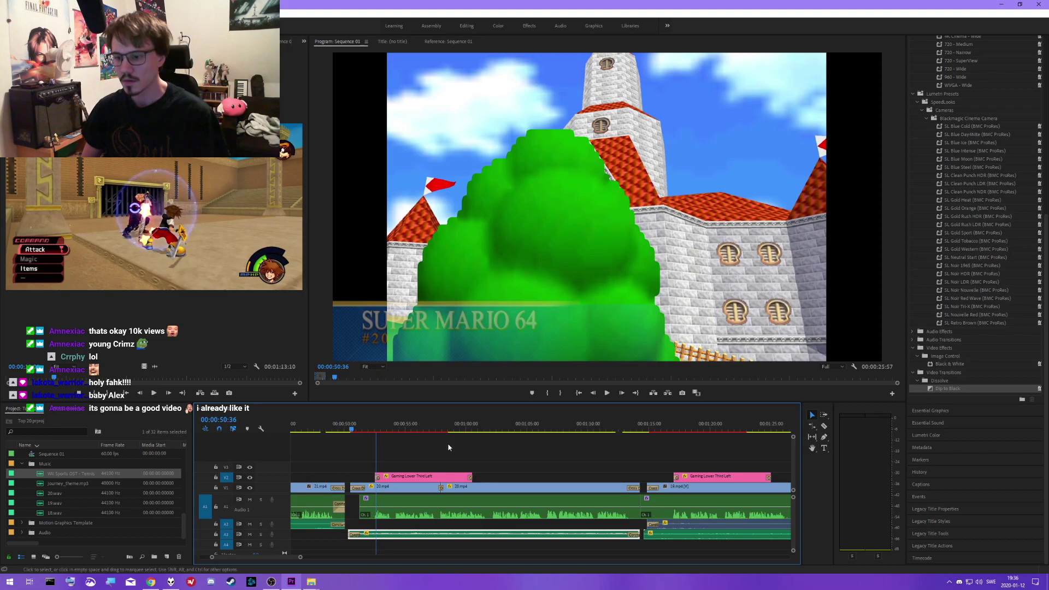
scroll(401, 445, "down", 2)
key("equal")
key("equal")
key("equal")
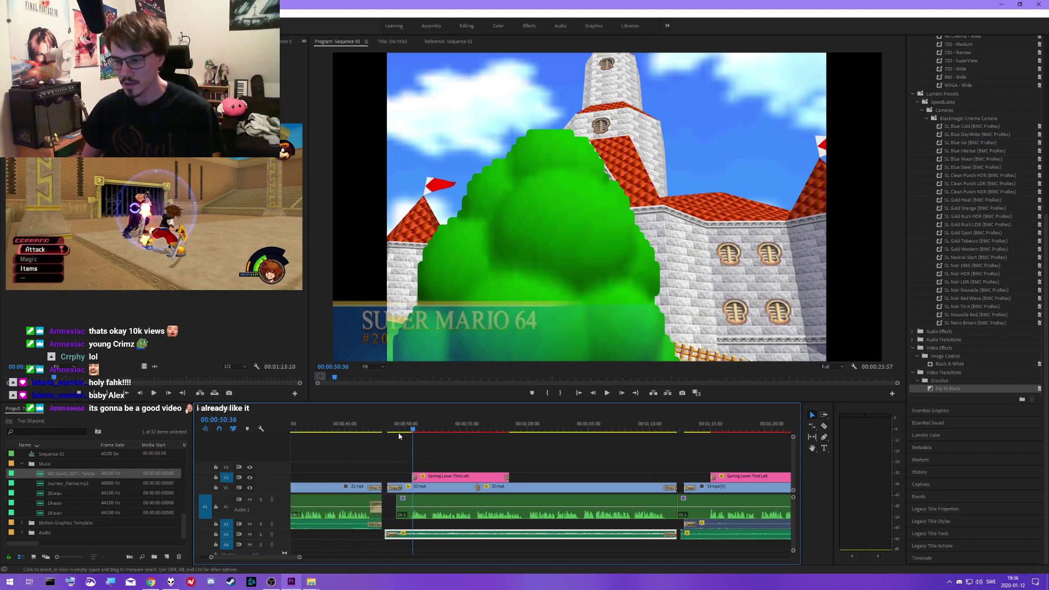
- Play the transition from Journey into Super Mario 64 up to 00:00:49:03 and select the empty gap between their video clips
scroll(375, 470, "up", 2)
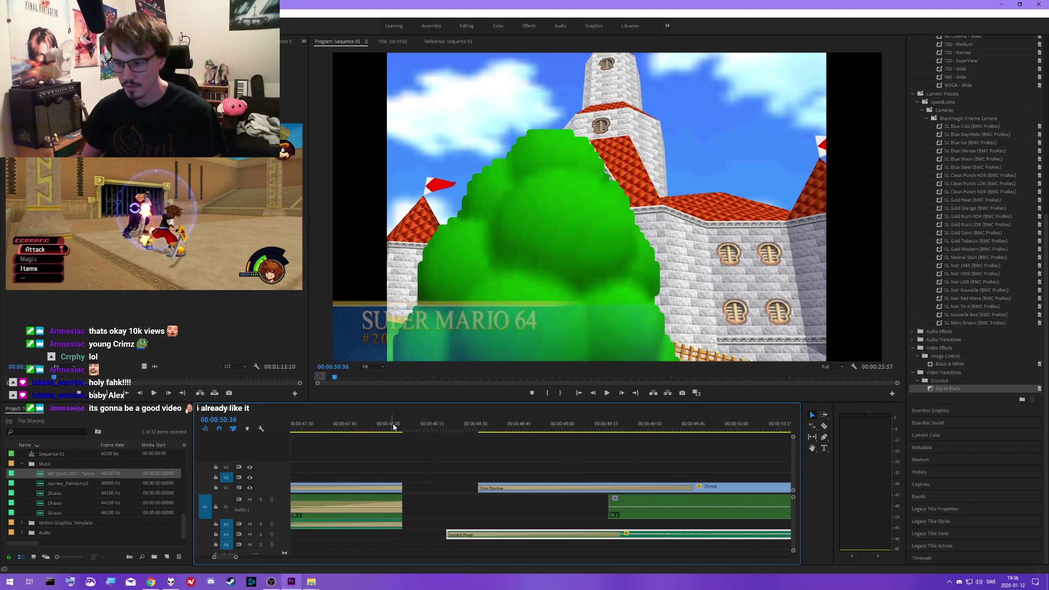
mouse_move(394, 426)
left_mouse_down()
mouse_move(475, 427)
mouse_move(388, 421)
mouse_move(405, 423)
left_mouse_up()
key("space")
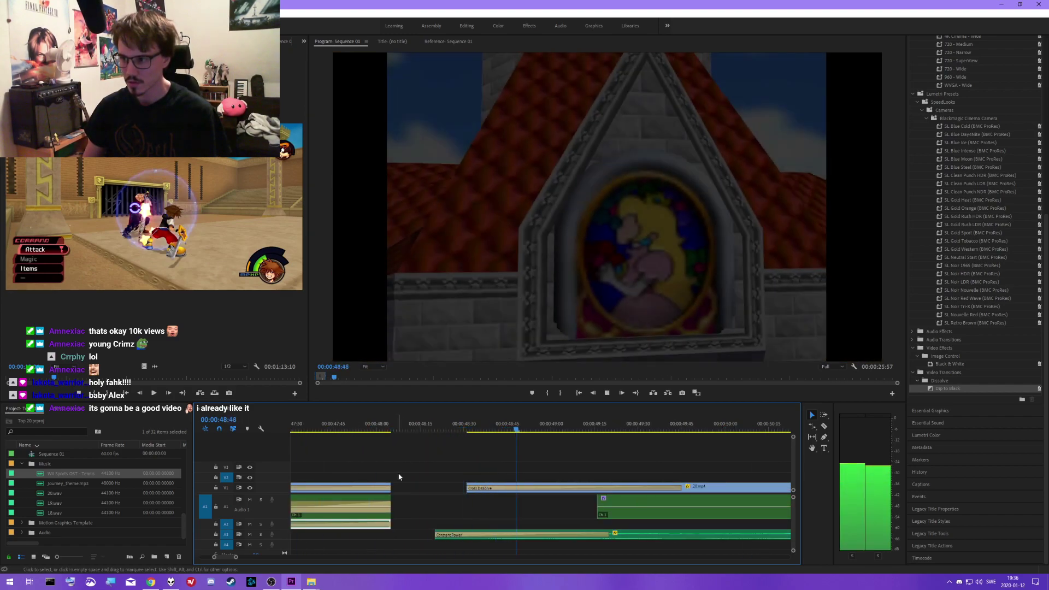
key("space")
left_click(412, 483)
key("minus")
scroll(412, 480, "down", 2)
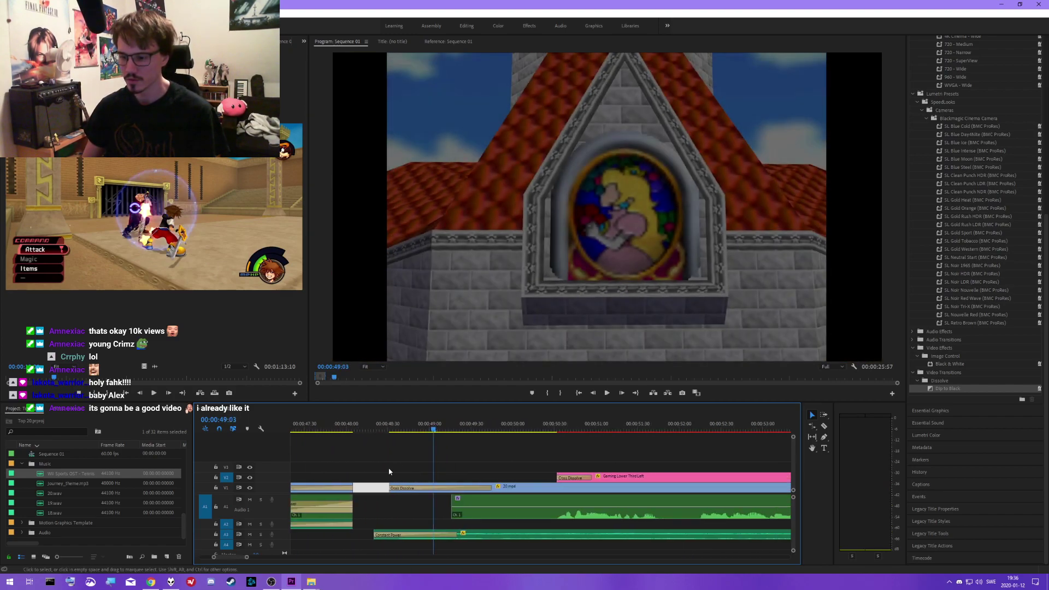
- Replay the transition starting before Journey's closing fade and stop at 00:00:49:33
scroll(389, 471, "up", 5)
left_click(374, 428)
key("space")
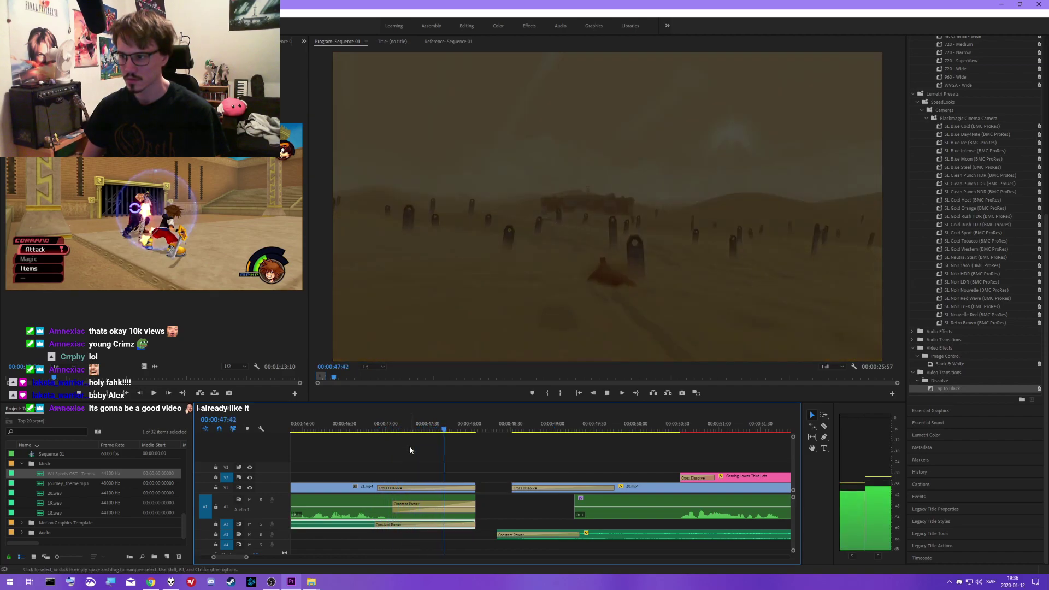
key("space")
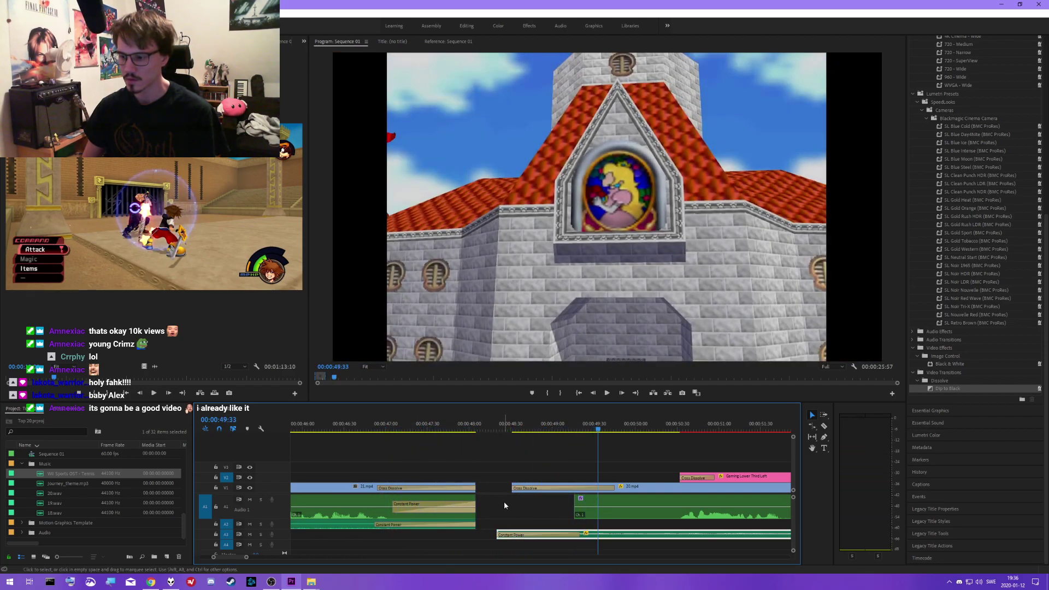
- Play the Super Mario 64 opening from its video fade-in through its title, and return the playhead to the title's fade-in at 00:00:50:34
left_click(504, 501)
scroll(429, 484, "down", 3)
left_click(339, 431)
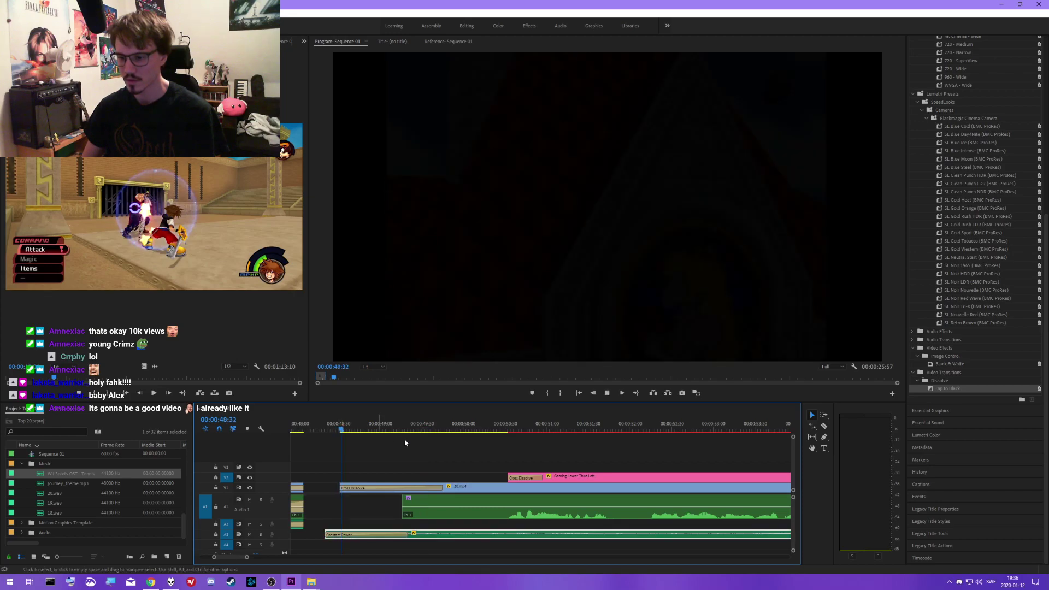
key("space")
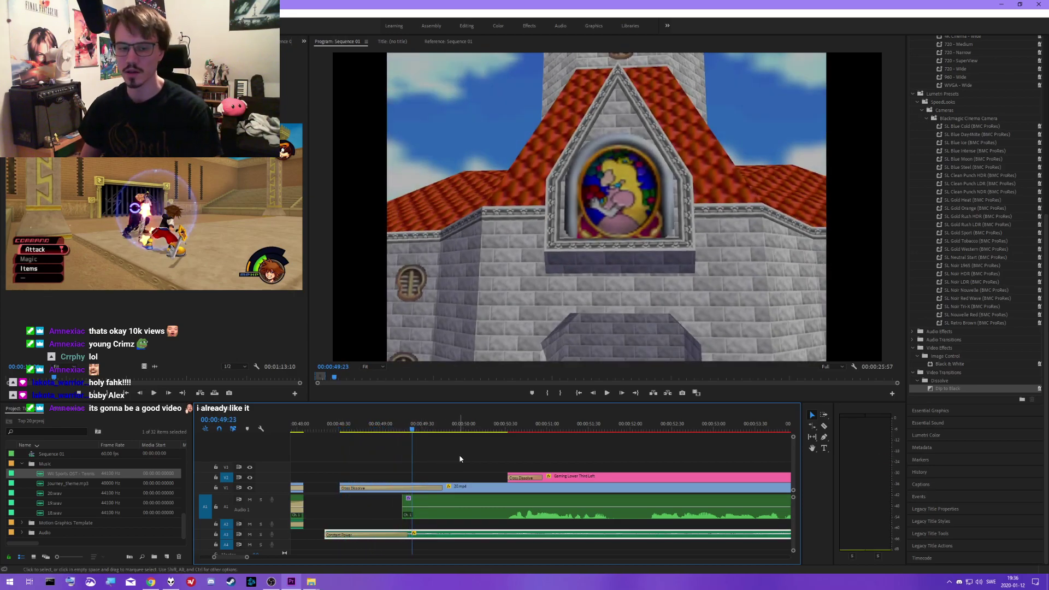
scroll(454, 456, "down", 1)
key("space")
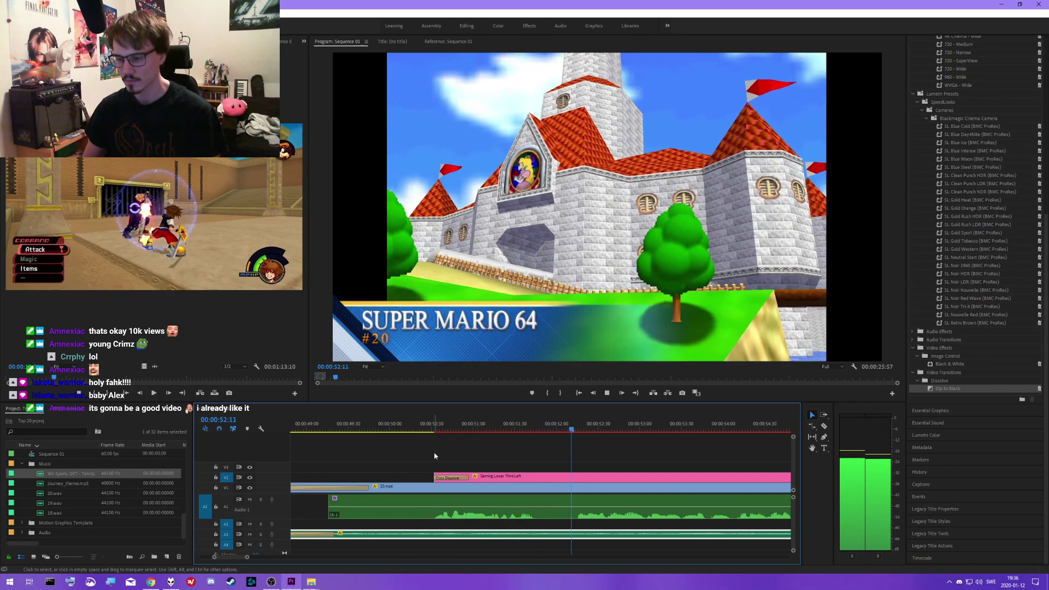
key("space")
scroll(407, 455, "up", 1)
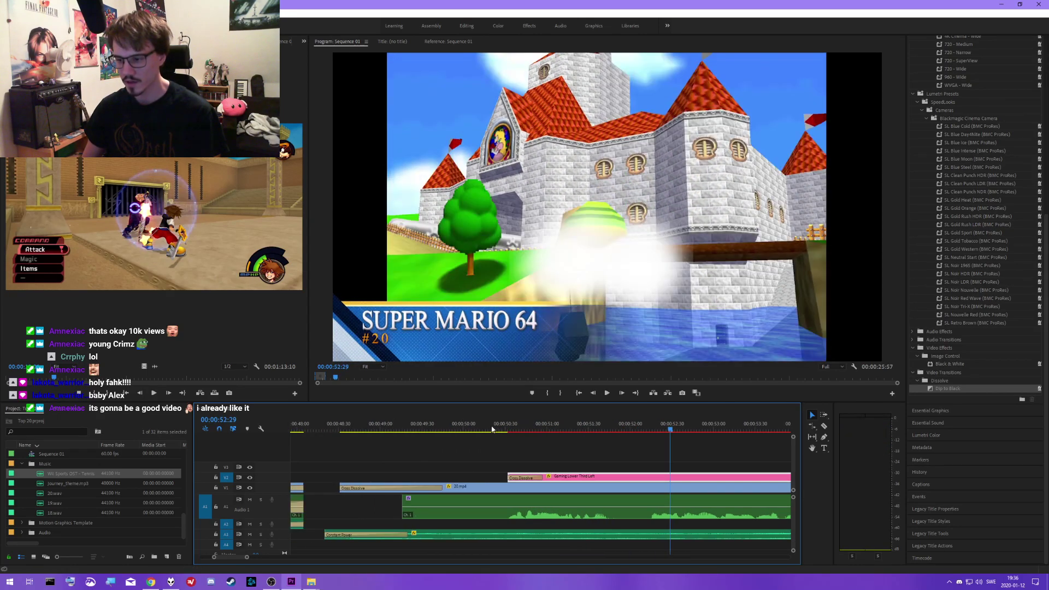
left_click(510, 430)
mouse_move(511, 431)
left_mouse_down()
mouse_move(344, 422)
mouse_move(513, 427)
left_mouse_up()
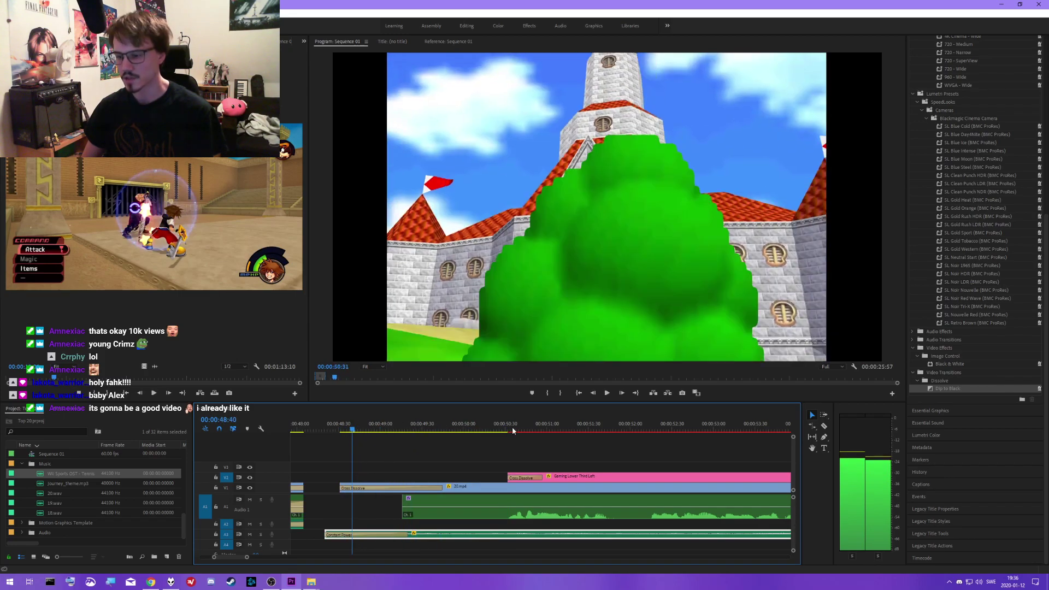
- Save the project and scrub from Super Mario 64's closing fade at 00:01:12:11 into the next segment's fade-in at 00:01:12:55
key("minus")
key("minus")
scroll(624, 466, "down", 10)
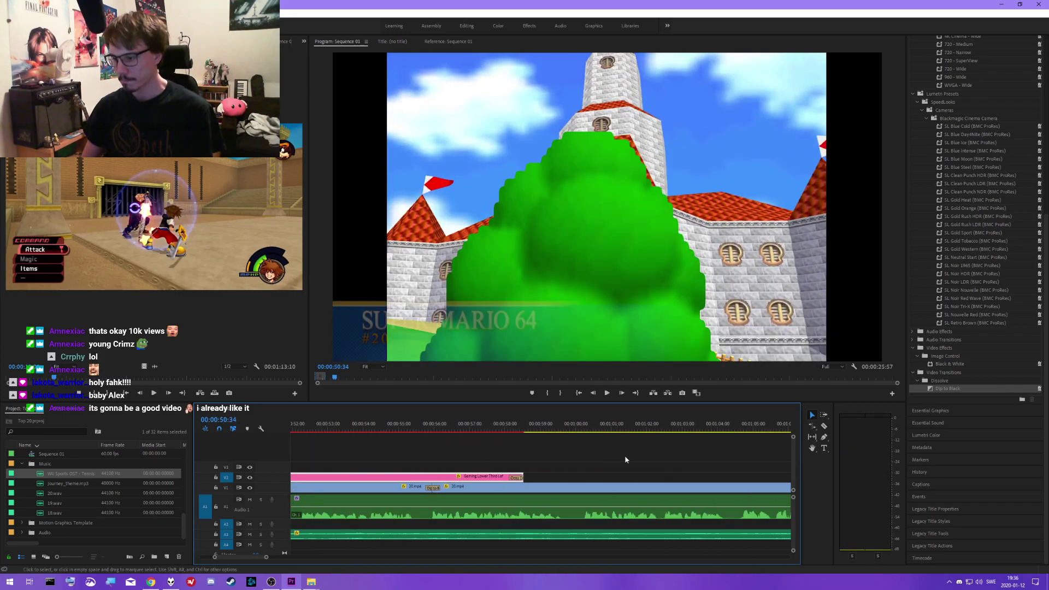
scroll(613, 469, "down", 2)
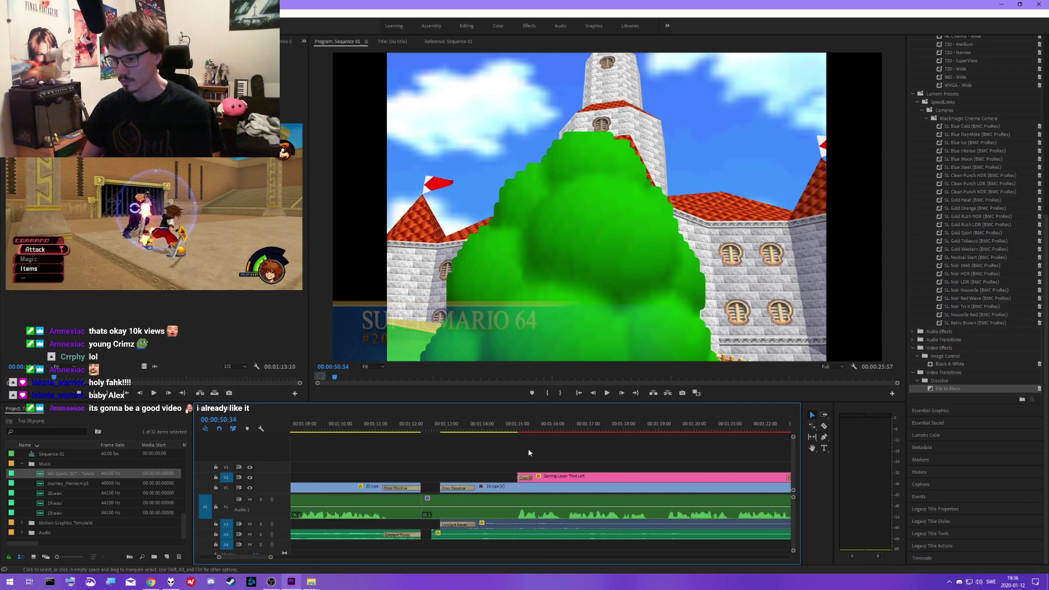
key("ctrl+s")
left_click(420, 426)
key("equal")
key("equal")
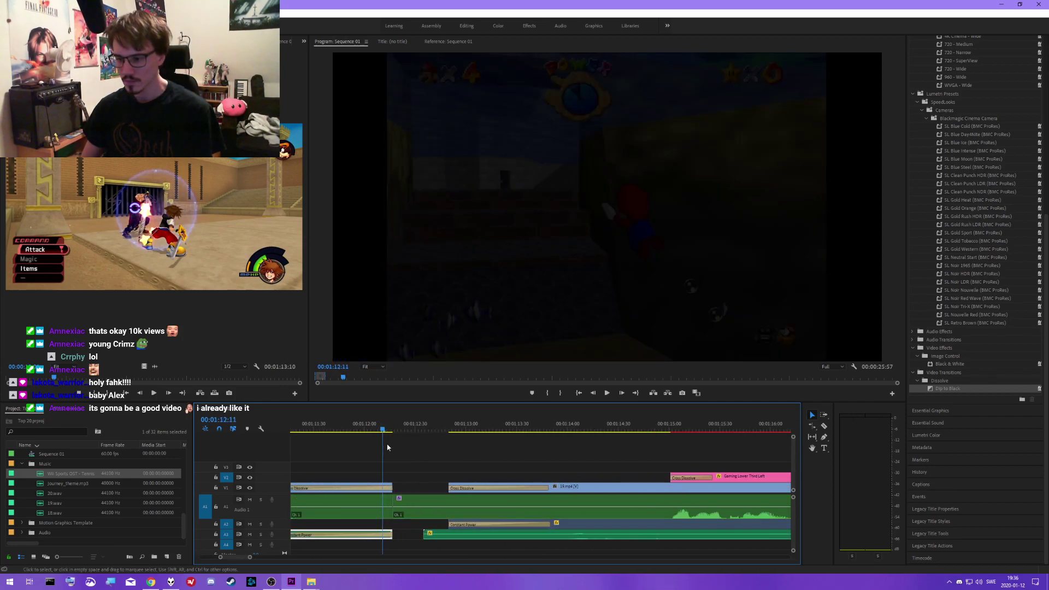
left_click_drag(420, 430, 457, 434)
- Play the transition from the Ragnarök Online segment's closing fade into the Kingdom Hearts clip, stopping at 00:02:05:31
scroll(533, 451, "down", 10)
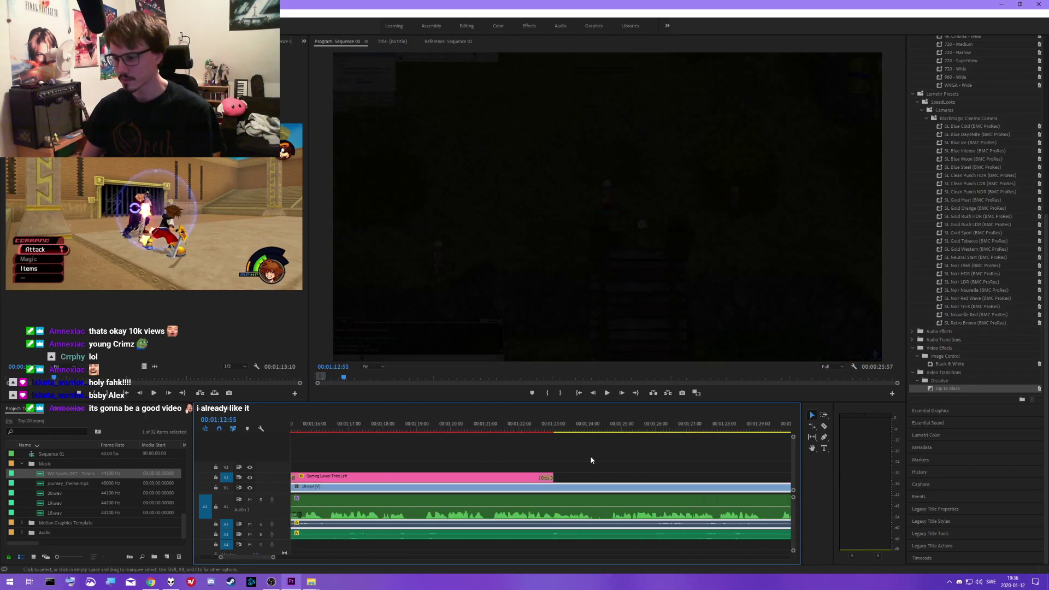
scroll(590, 460, "down", 15)
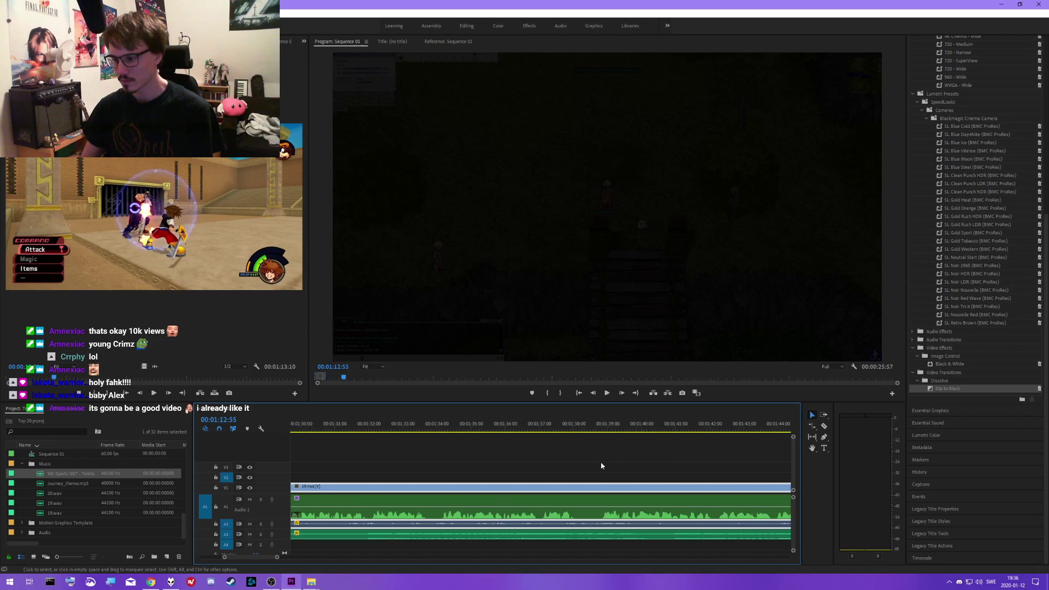
scroll(601, 463, "down", 4)
scroll(601, 463, "down", 2)
scroll(601, 464, "down", 5)
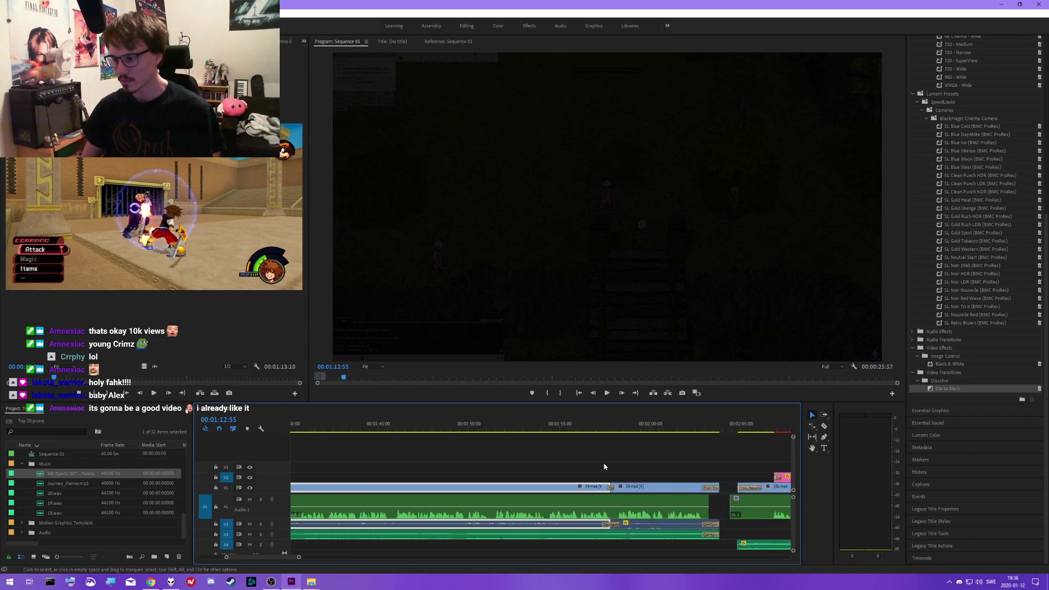
scroll(590, 463, "down", 5)
scroll(489, 428, "up", 1)
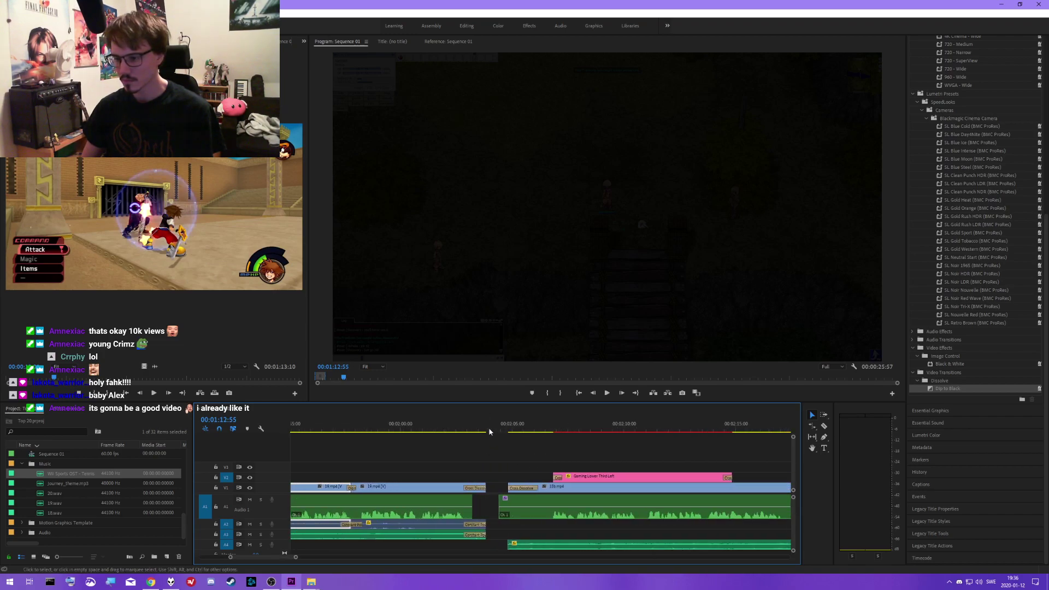
left_click(490, 458)
scroll(495, 460, "up", 3)
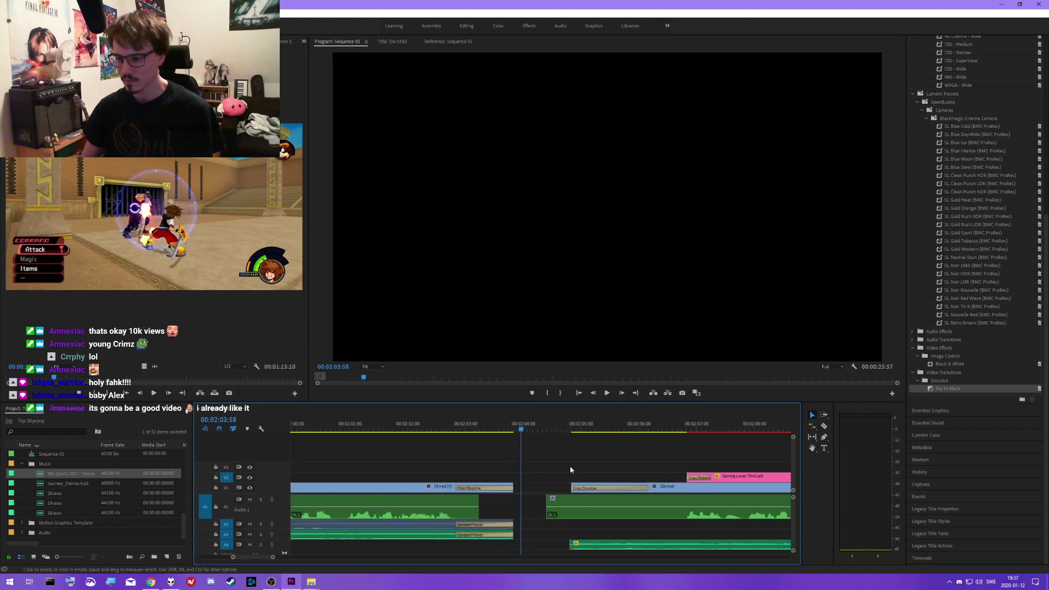
scroll(546, 465, "down", 1)
left_click(352, 428)
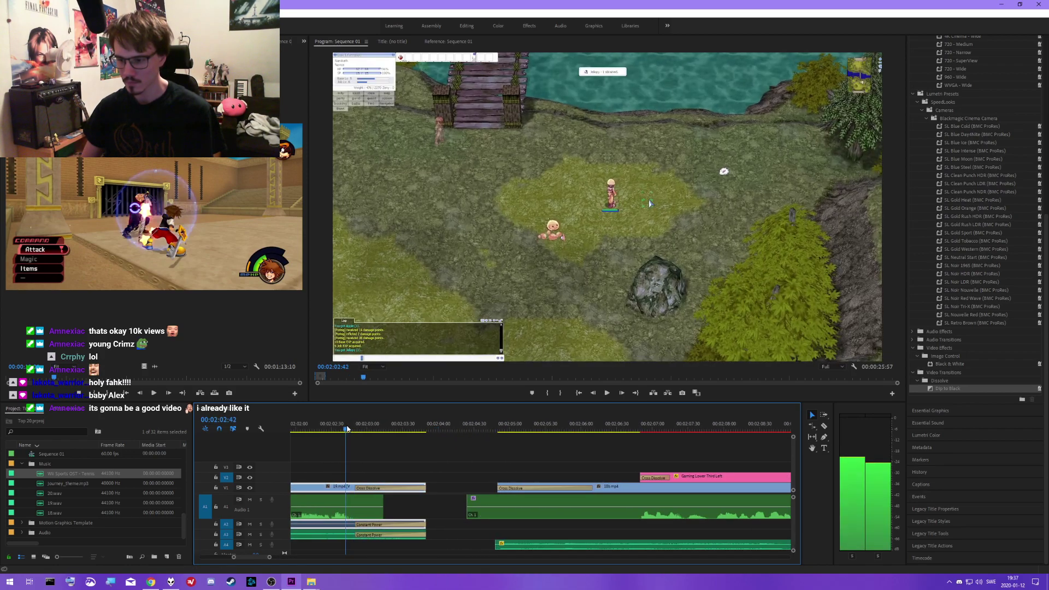
left_click_drag(355, 428, 392, 420)
key("space")
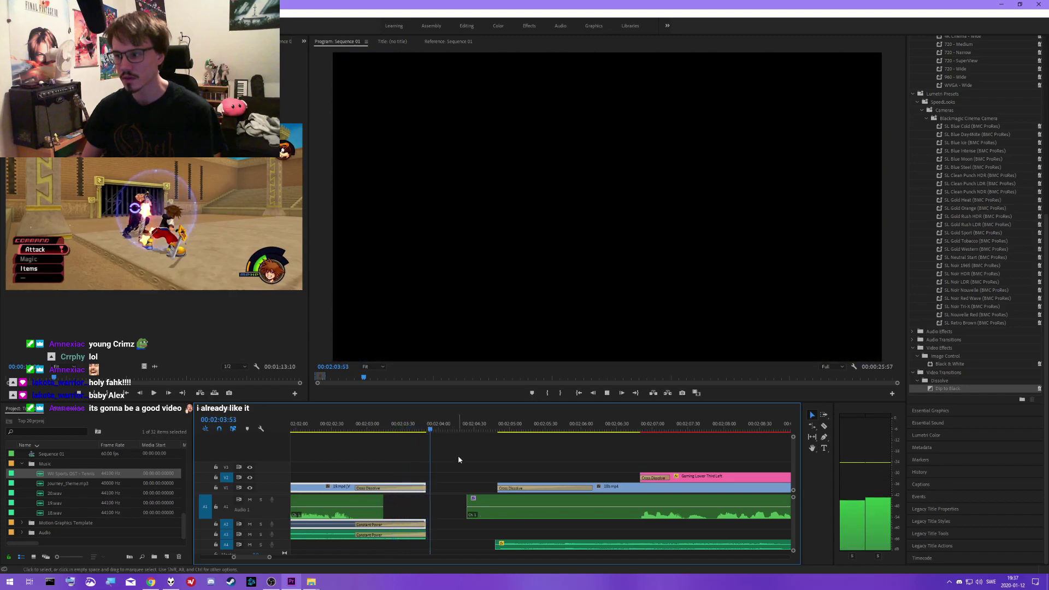
key("space")
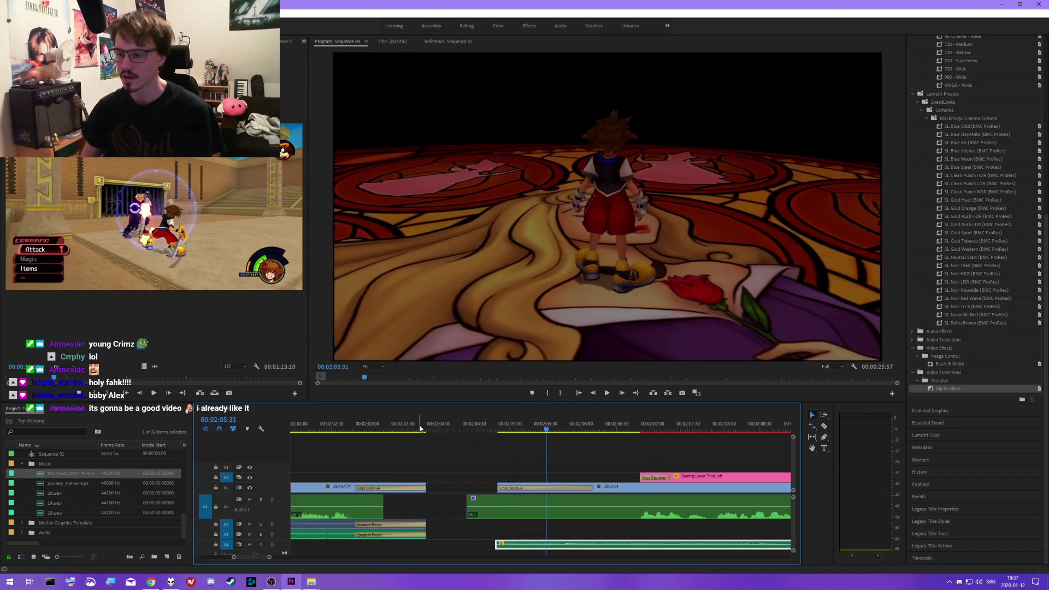
- Shift all clips from the Kingdom Hearts segment onward earlier so its video starts at 00:02:04:20, and play the tightened transition
left_click(427, 430)
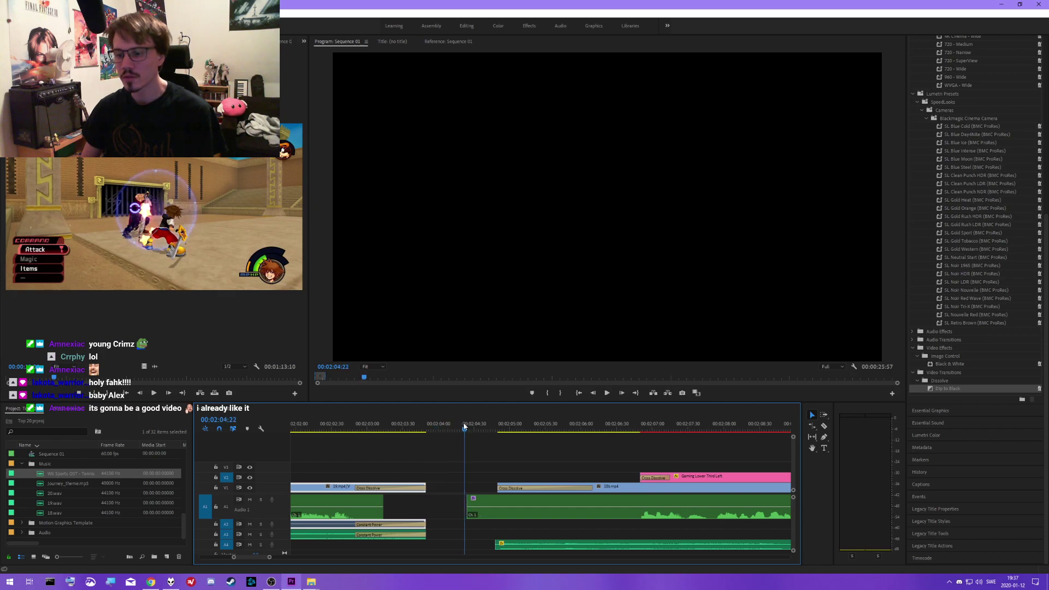
left_click_drag(509, 506, 480, 506)
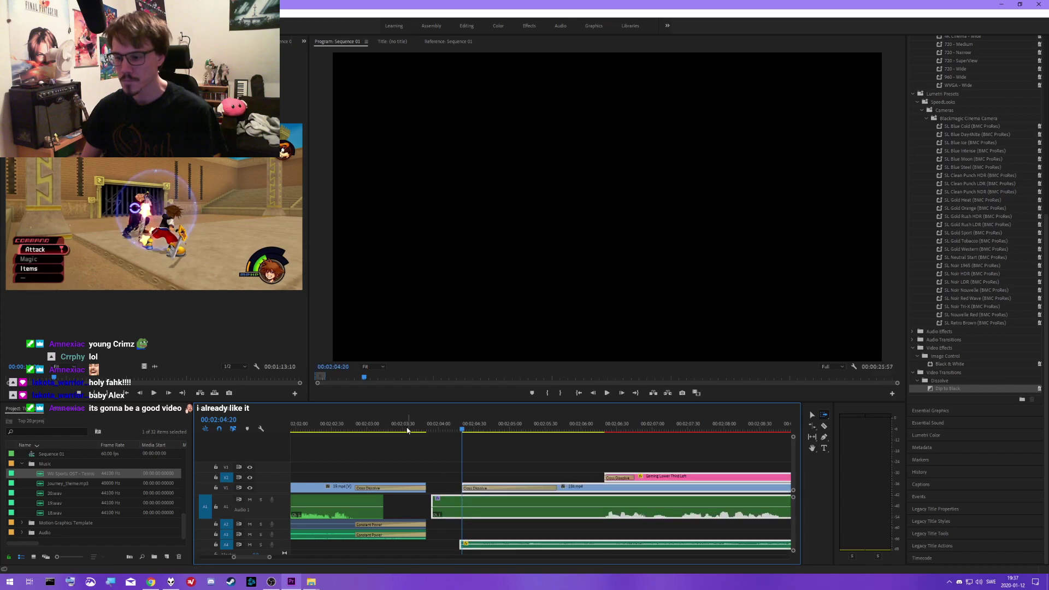
left_click_drag(453, 429, 399, 430)
key("space")
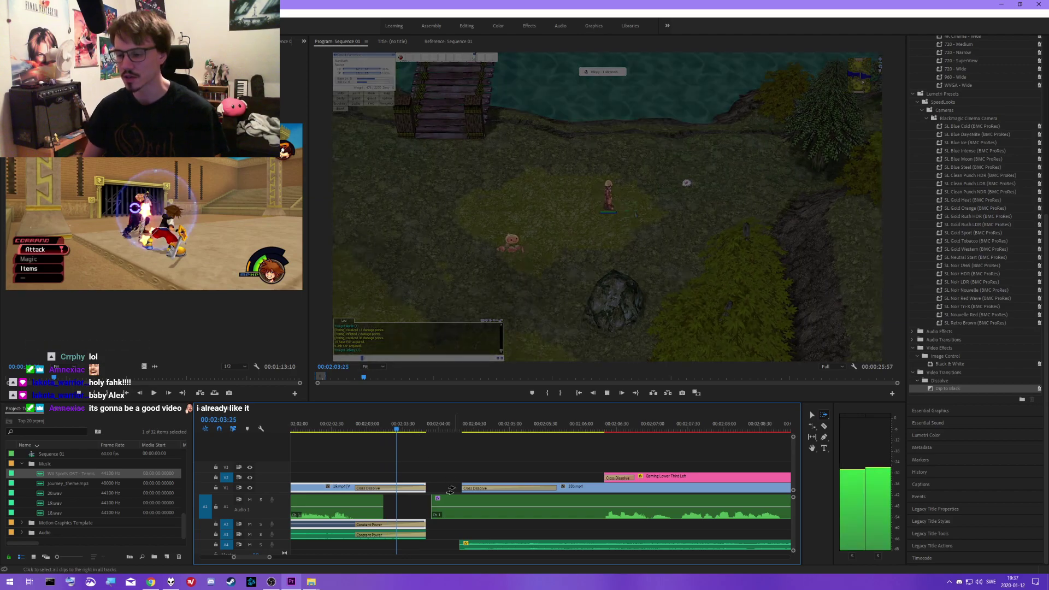
key("space")
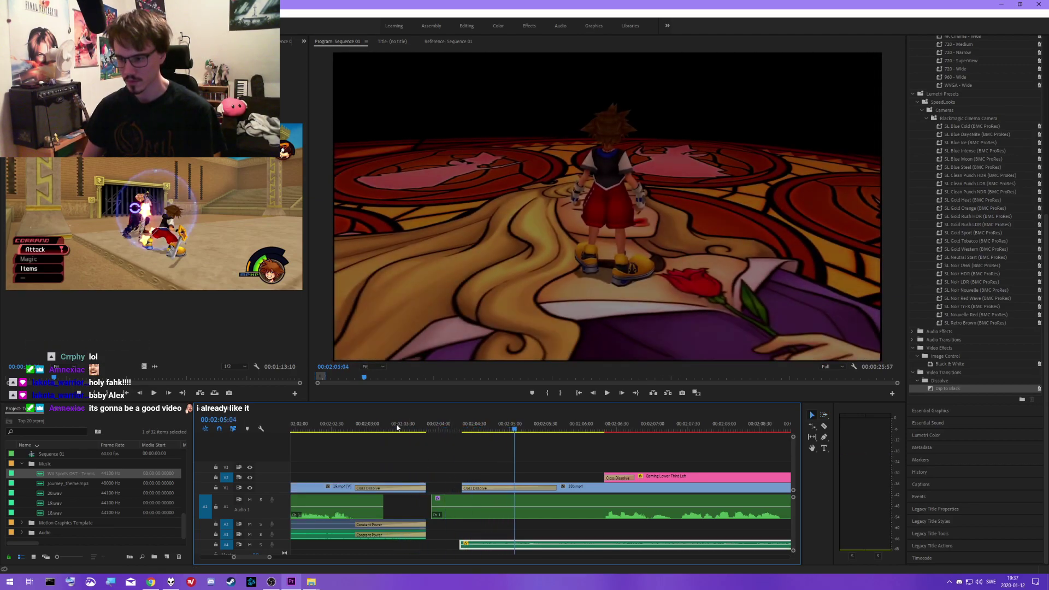
- Replay the transition from Ragnarök Online's closing fade through the Kingdom Hearts clip's title to 00:02:07:04
left_click(398, 428)
key("space")
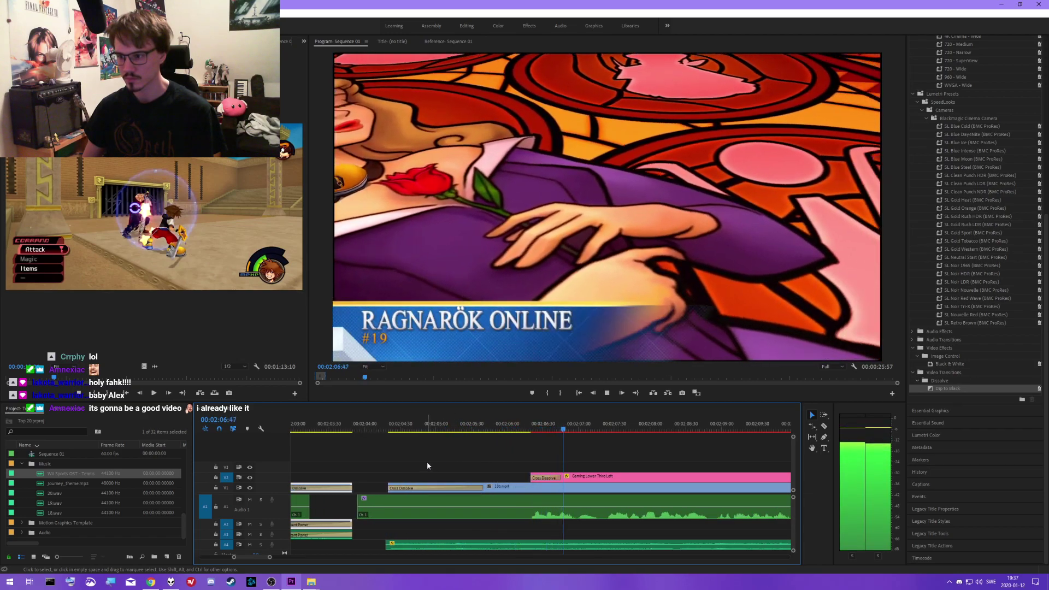
key("space")
scroll(492, 454, "down", 2)
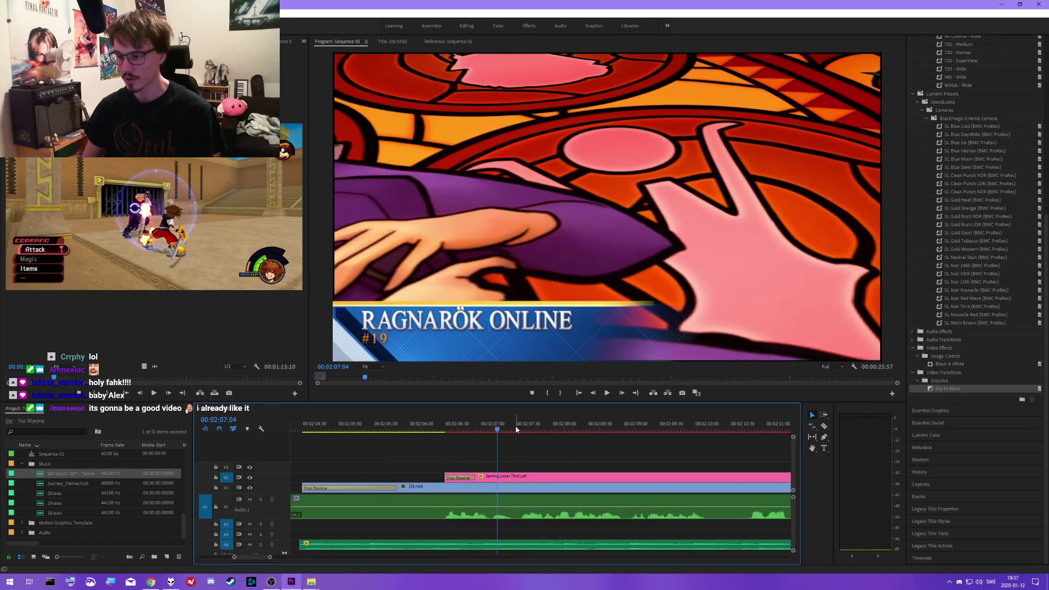
- Change the lower-third over the Kingdom Hearts clip to the title "kingdom hearts" and the subtitle "#18"
left_click(516, 425)
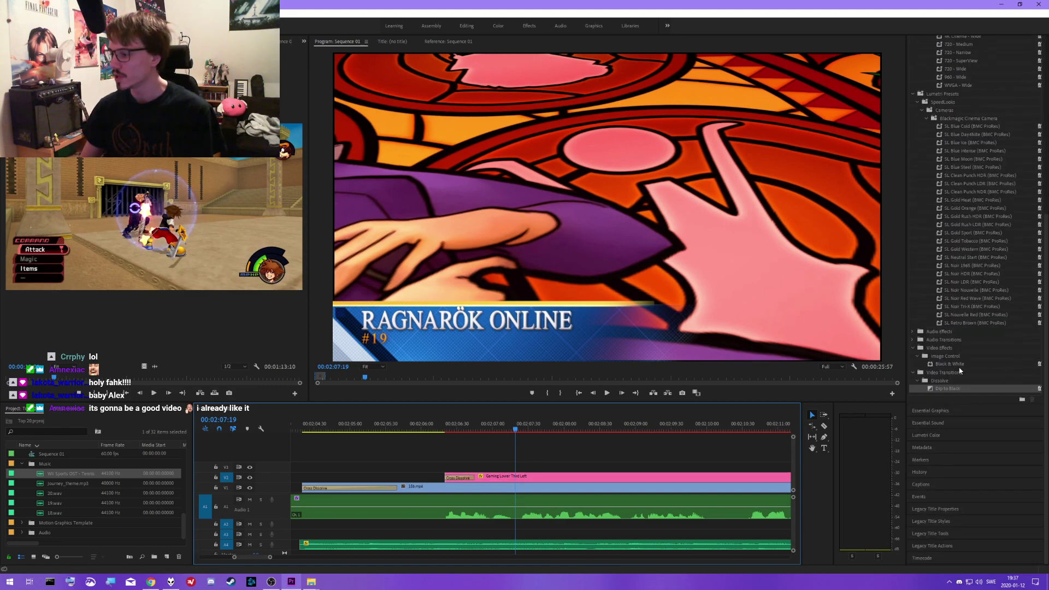
left_click(931, 411)
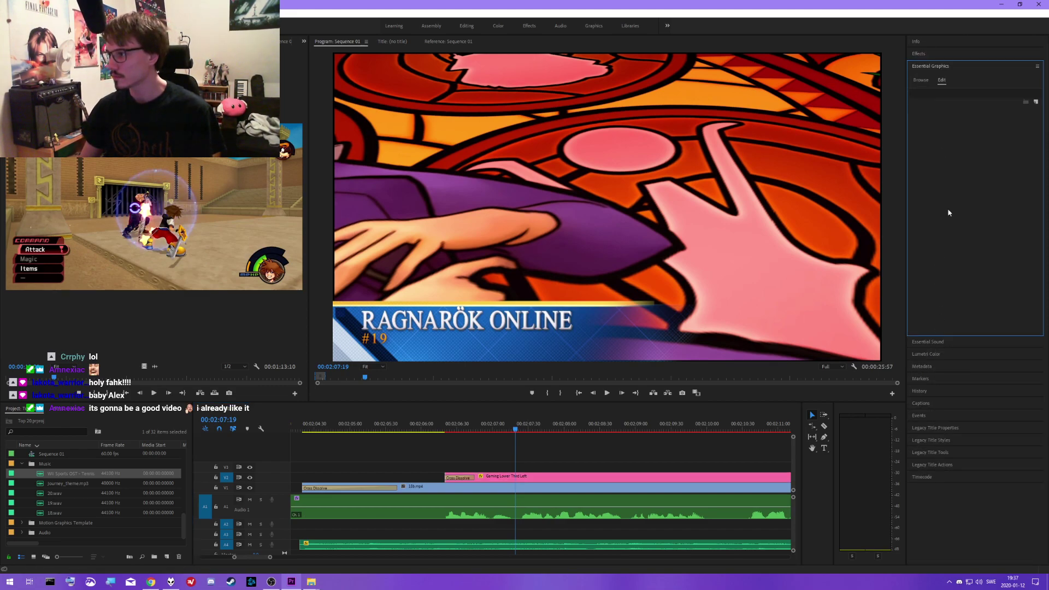
left_click(921, 81)
left_click(539, 478)
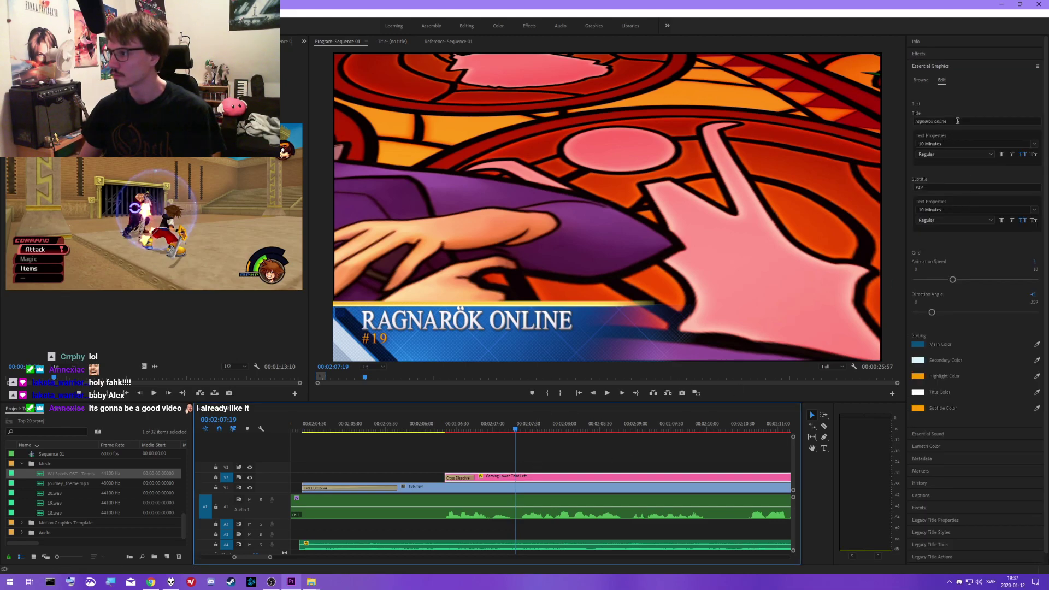
left_click(957, 120)
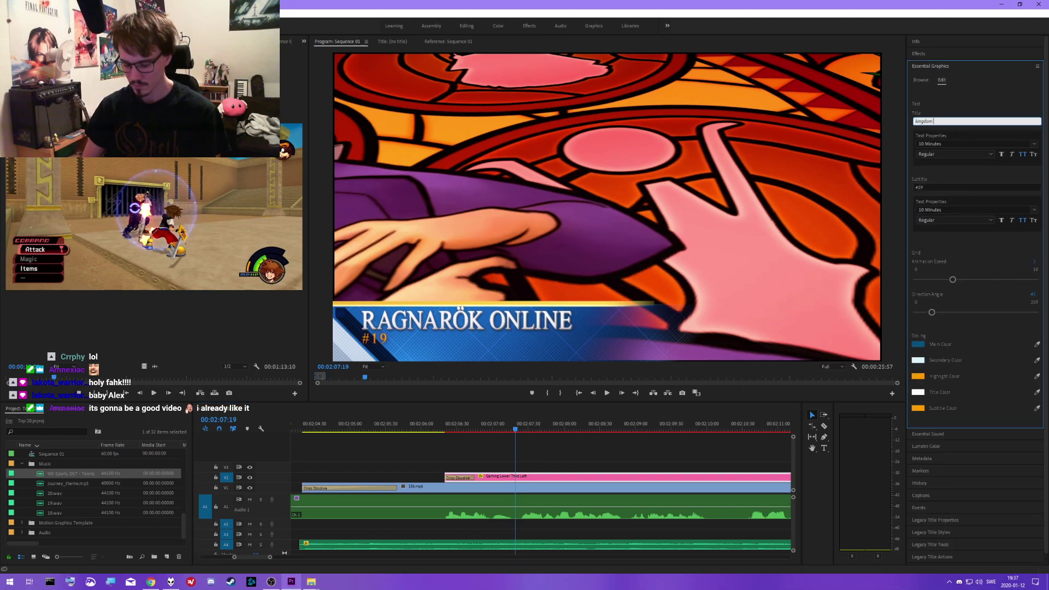
left_click(937, 188)
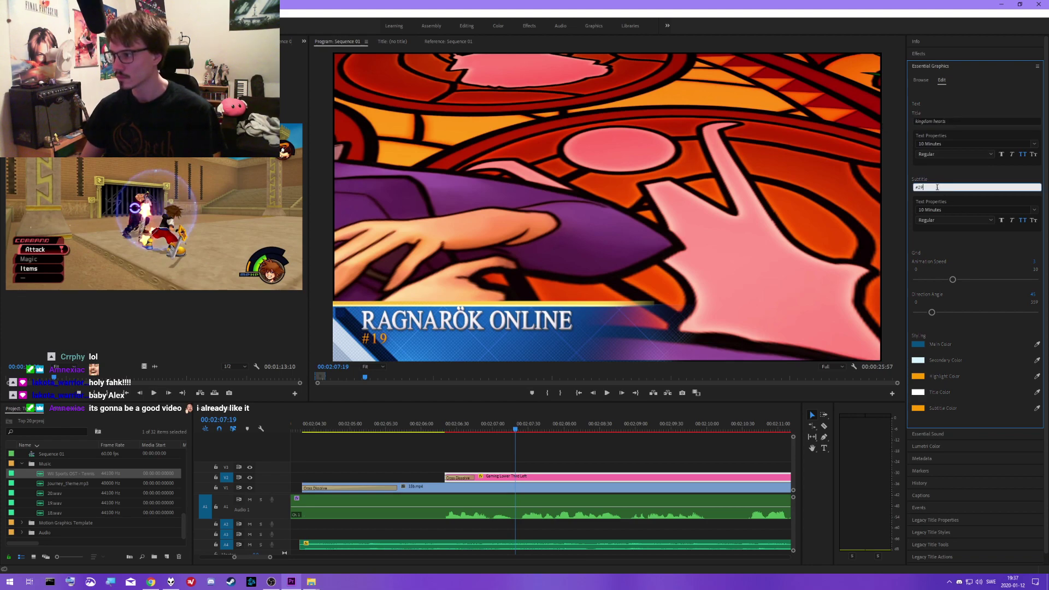
type("#18")
key("Return")
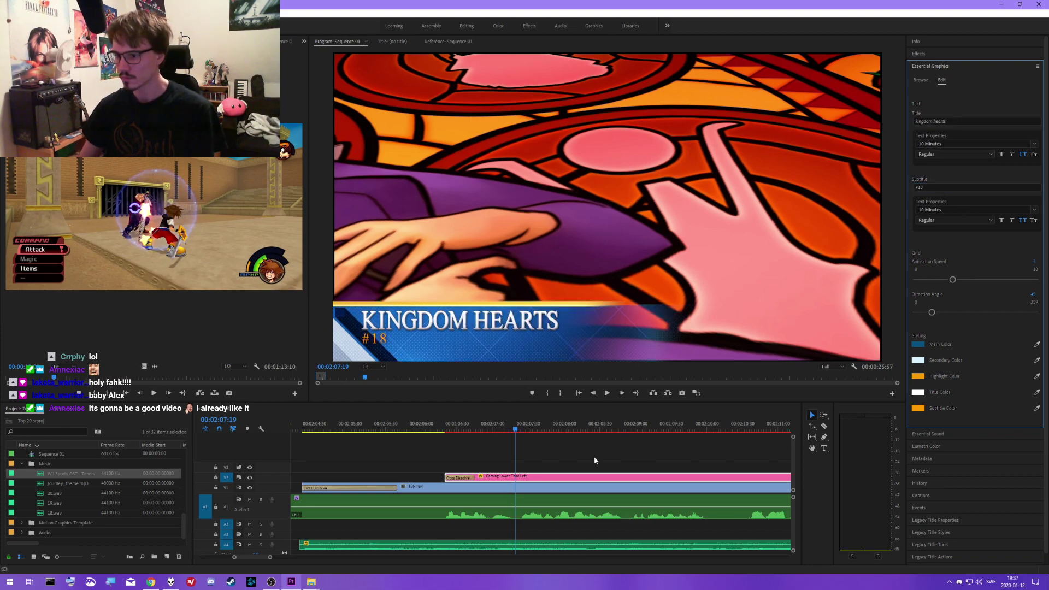
left_click(540, 466)
- Inspect the Kingdom Hearts title's start, the voice-over's start in the black gap at 00:02:03:54, and the video's start at 00:02:04:20
left_click(440, 429)
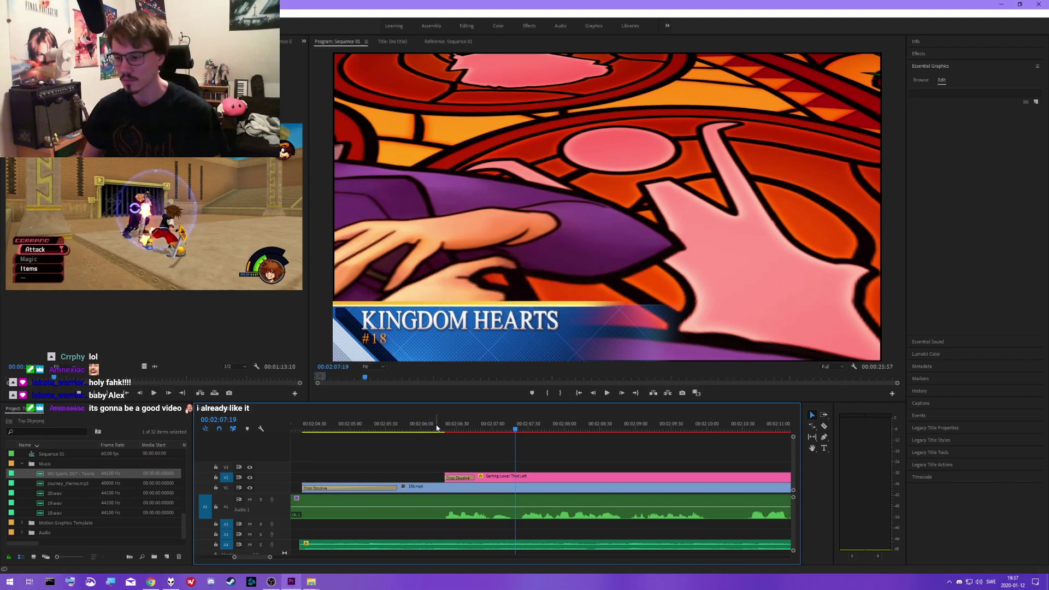
key("minus")
left_click(352, 429)
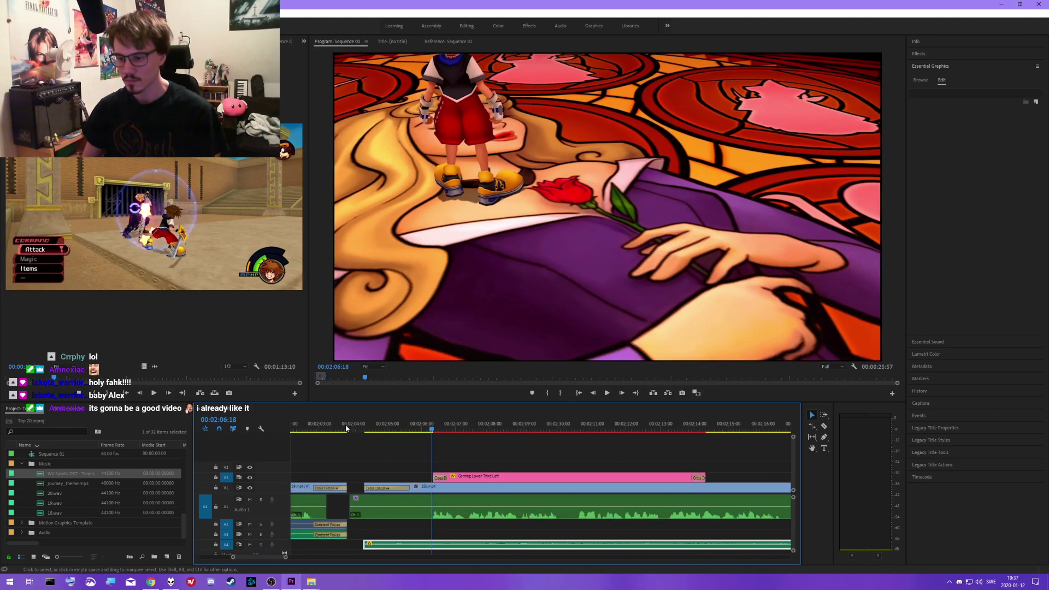
key("equal")
key("equal")
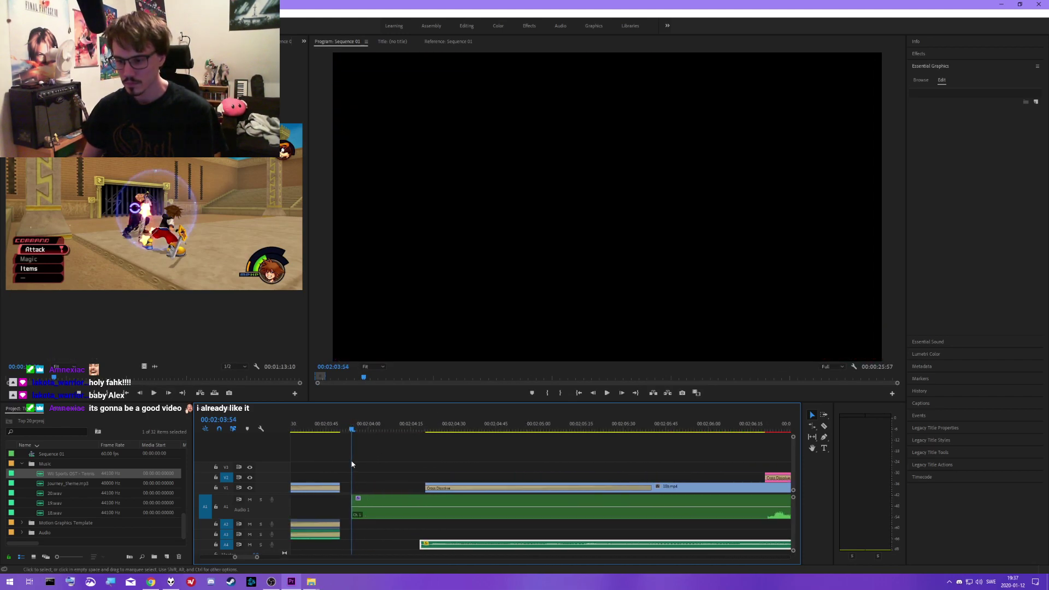
left_click(427, 429)
key("minus")
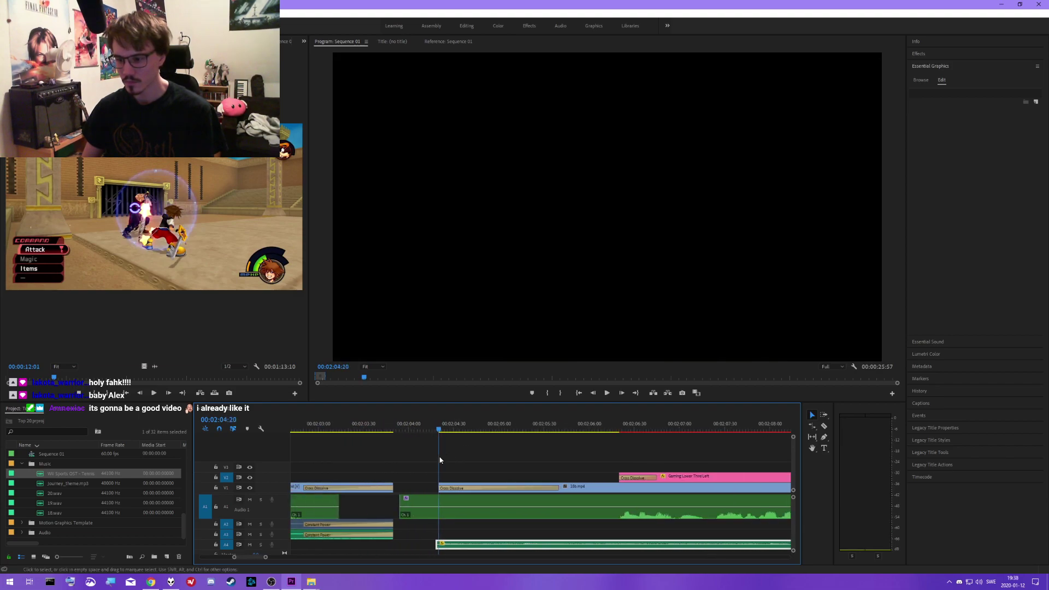
- Scrub the Kingdom Hearts opening from its video fade-in at 00:02:04:20 to its title's fade-in at 00:02:06:20
left_click(441, 431)
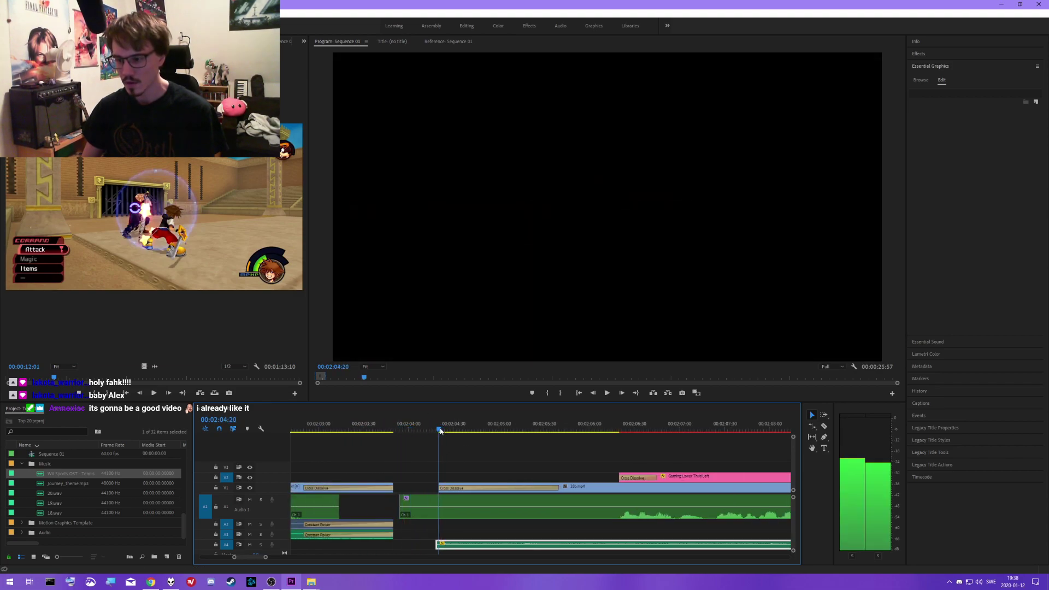
left_click_drag(441, 431, 621, 431)
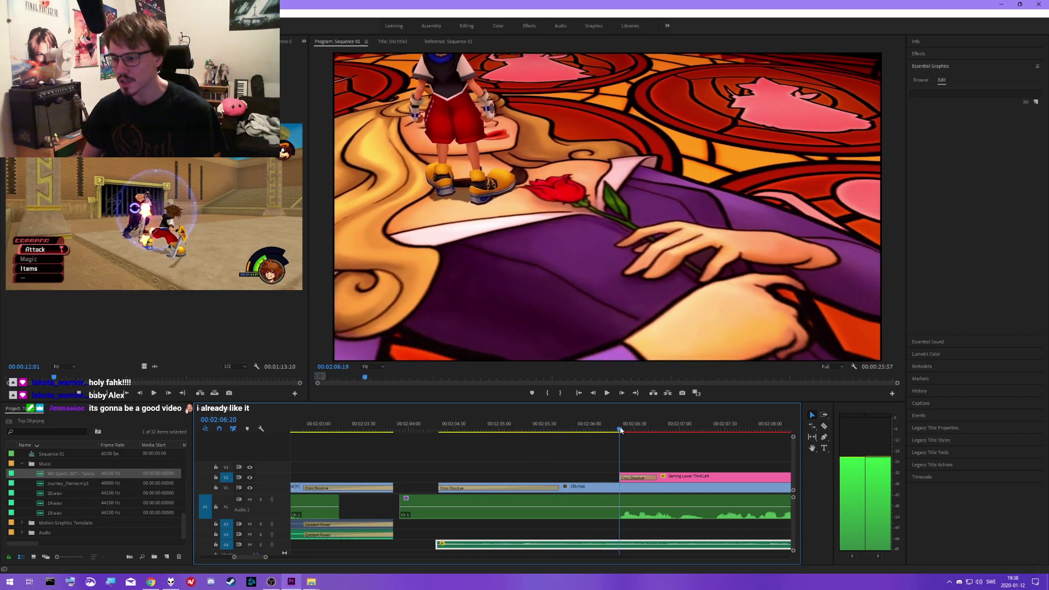
left_click(568, 462)
key("minus")
key("minus")
key("minus")
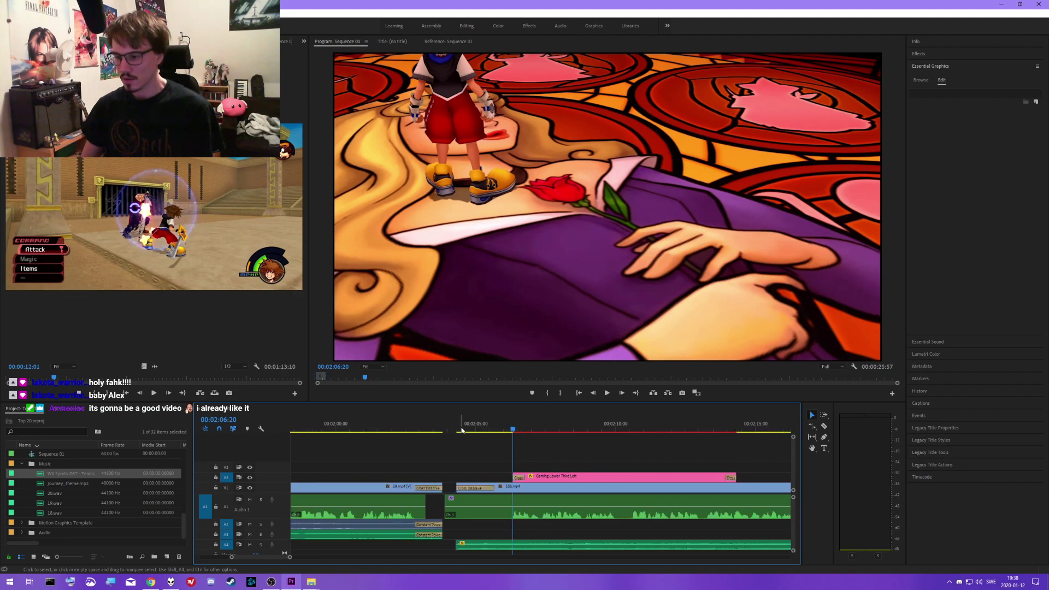
- Check the Kingdom Hearts title at 00:02:06:47 and replay the segment's opening from its video fade-in to 00:02:09:06
left_click(526, 431)
scroll(502, 452, "down", 3)
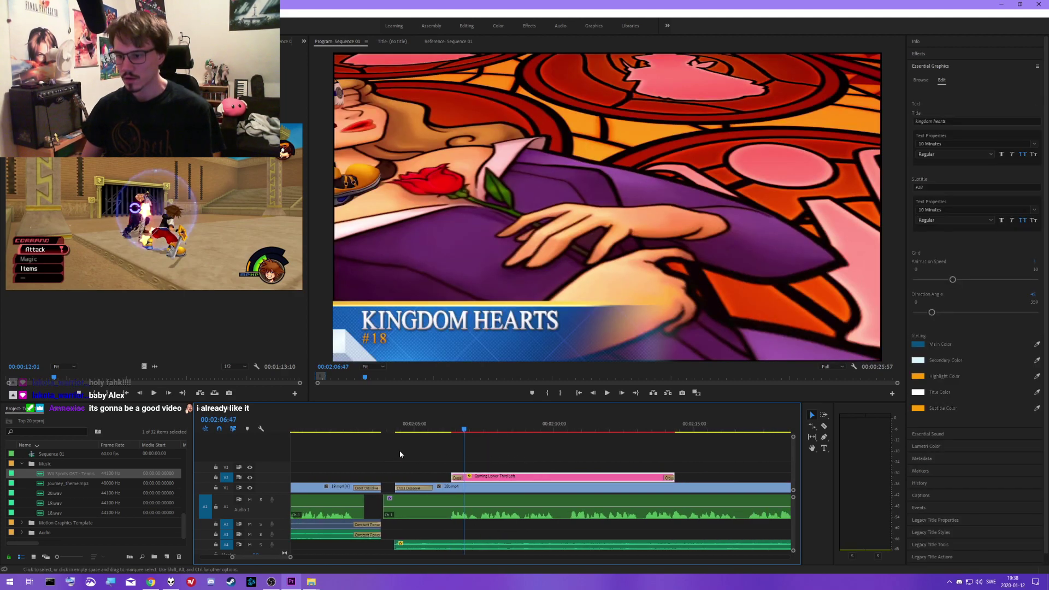
left_click(391, 428)
key("space")
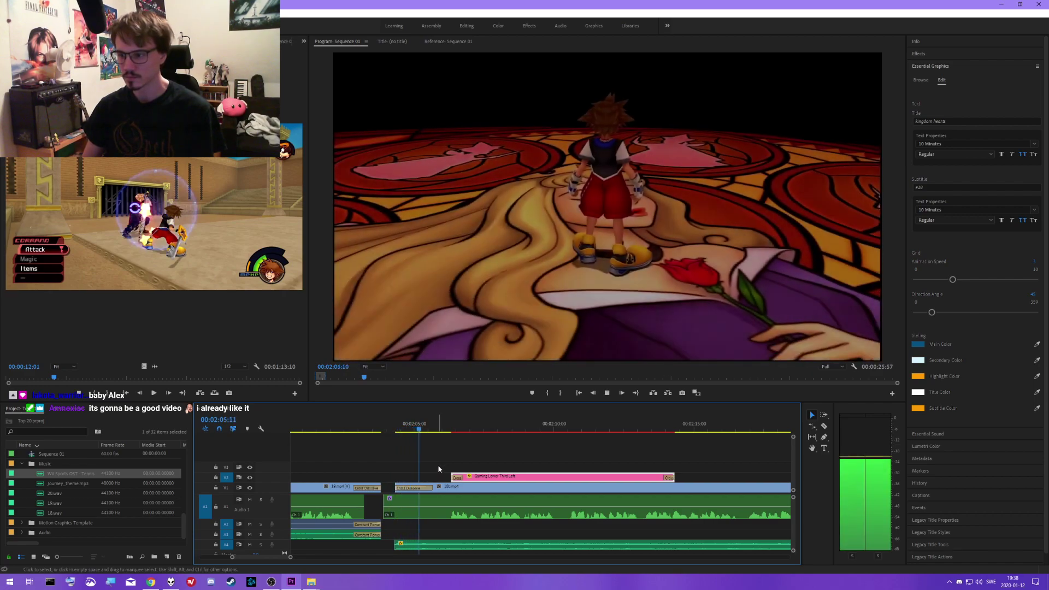
key("space")
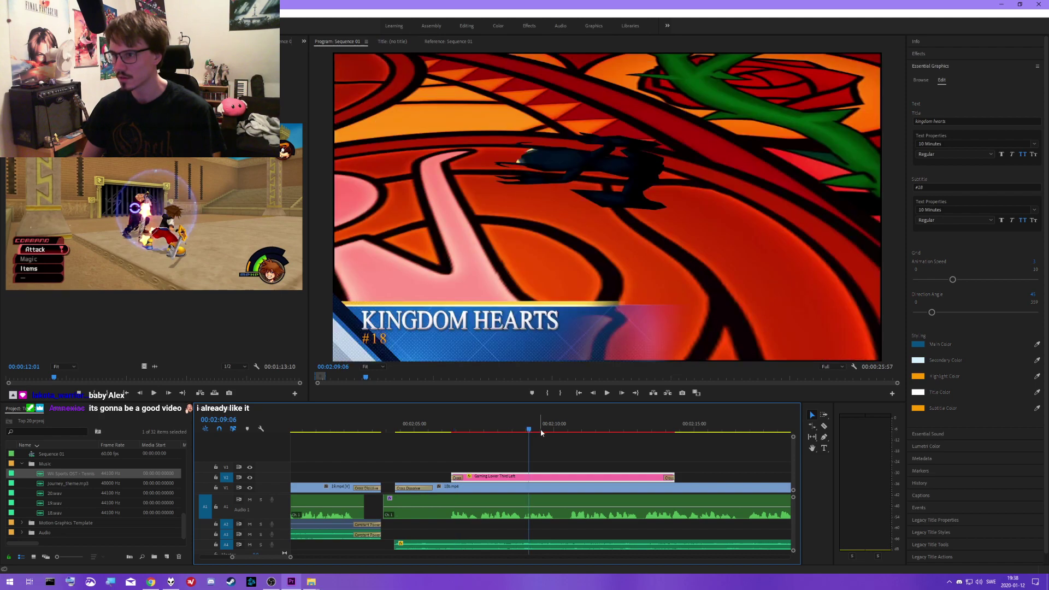
- Inspect the frame just past the Kingdom Hearts title at 00:02:14:39 and show the video clip's effect settings
left_click(685, 430)
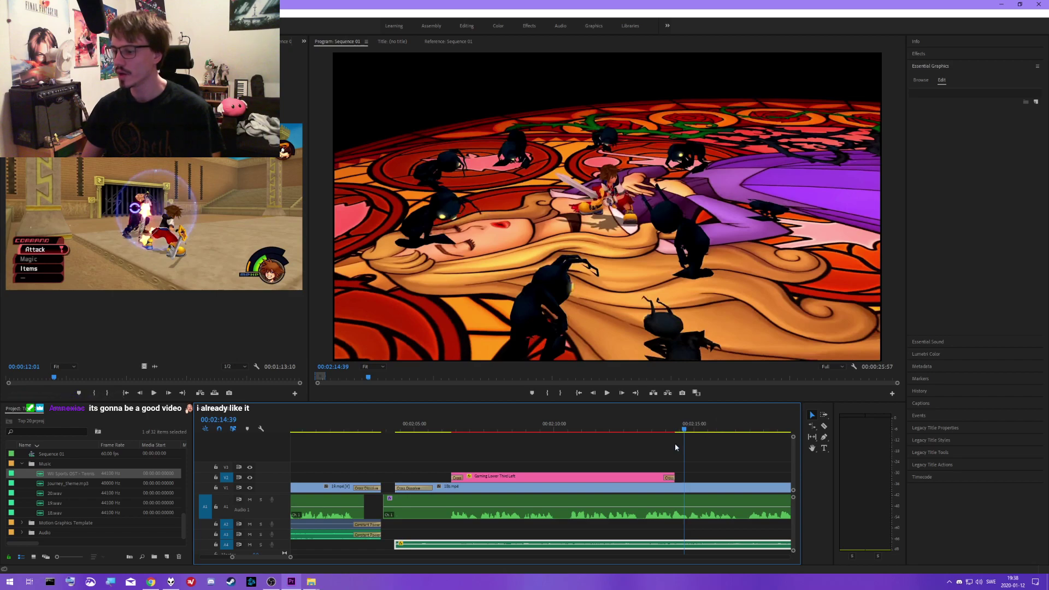
left_click(697, 492)
key("shift+5")
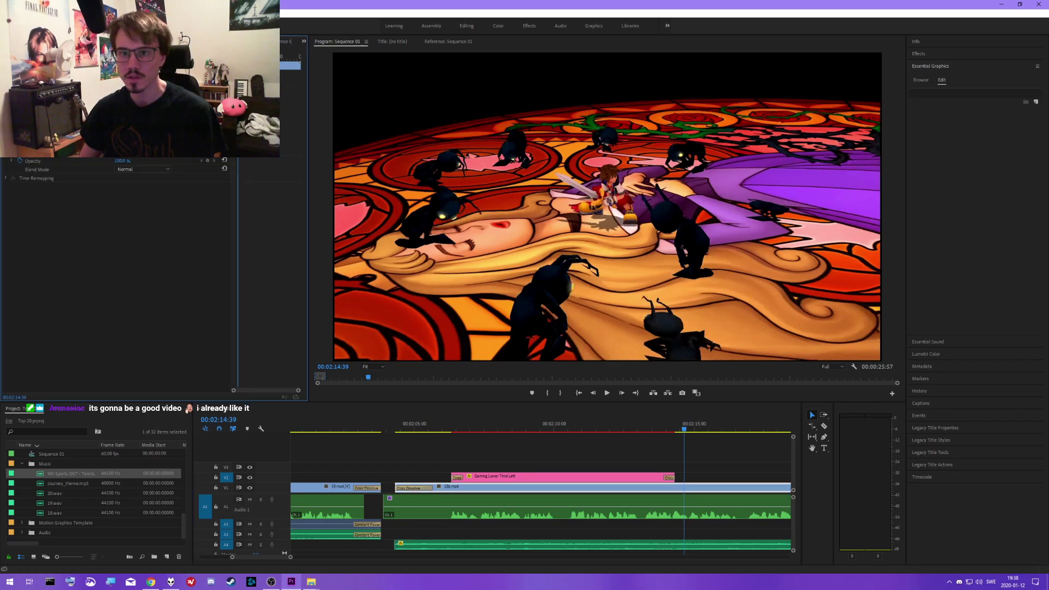
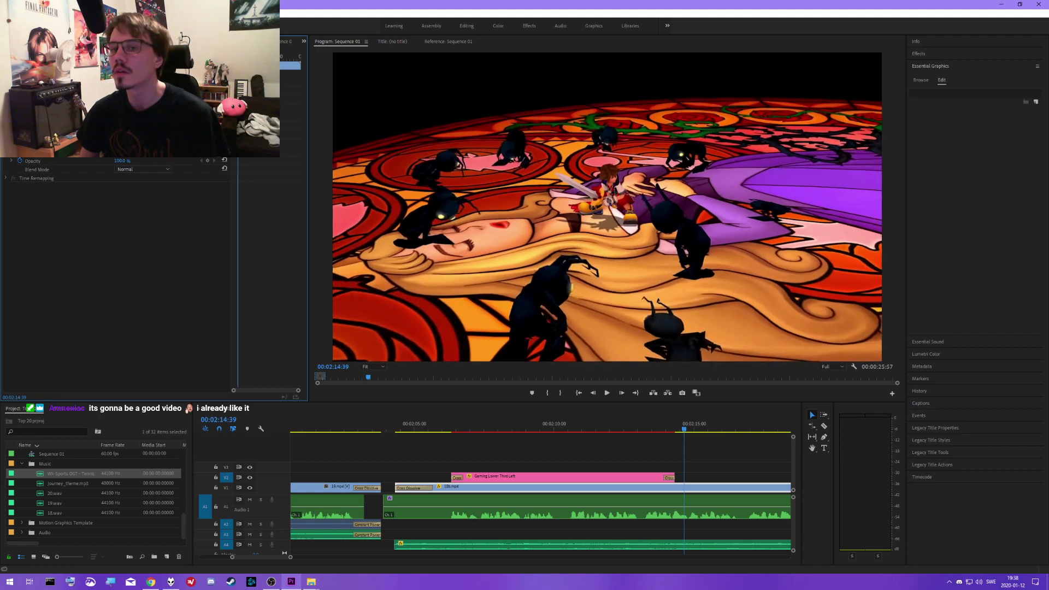
left_click(483, 464)
scroll(527, 456, "down", 3)
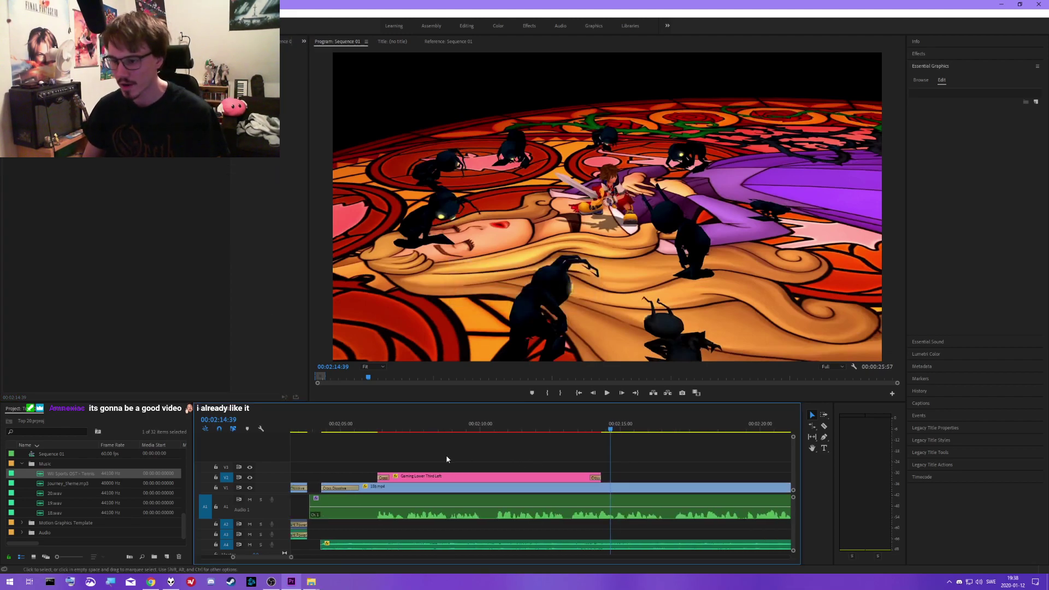
- Play the Kingdom Hearts segment from its video fade-in through to 00:02:26:36 and save the project
left_click(374, 431)
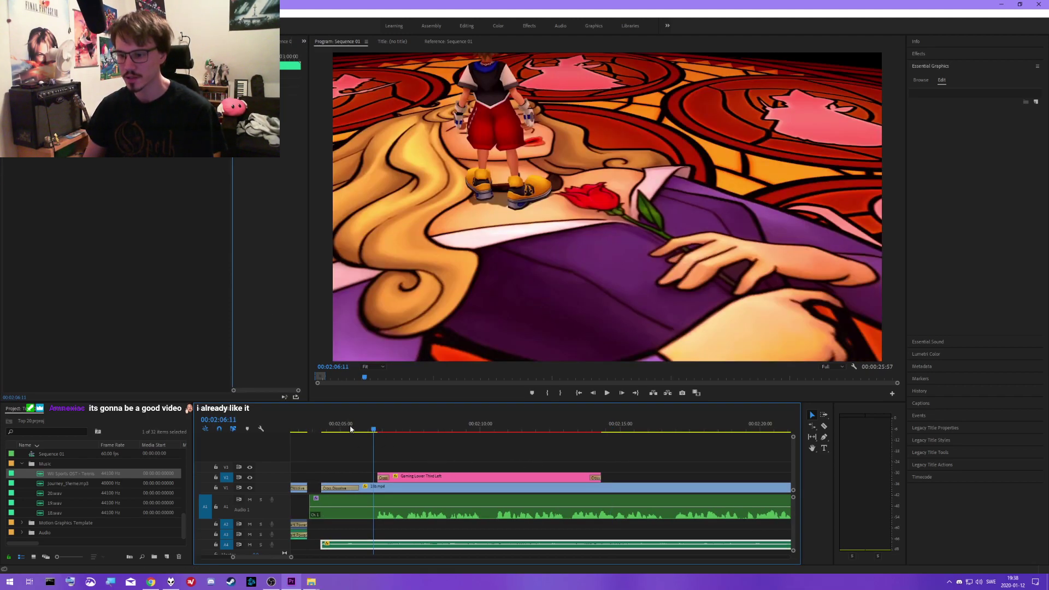
left_click(327, 428)
key("space")
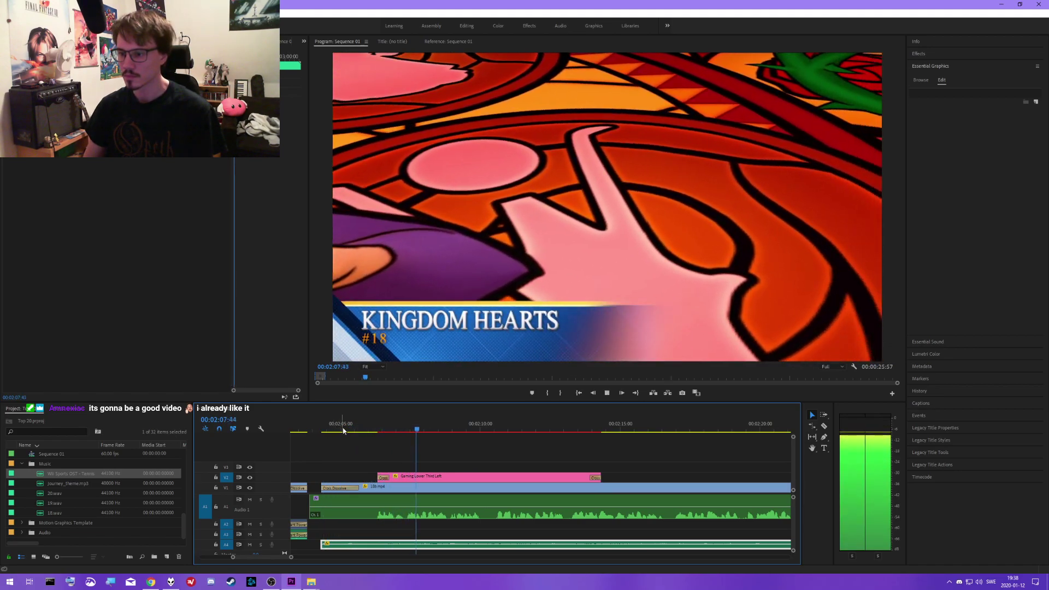
scroll(541, 459, "down", 3)
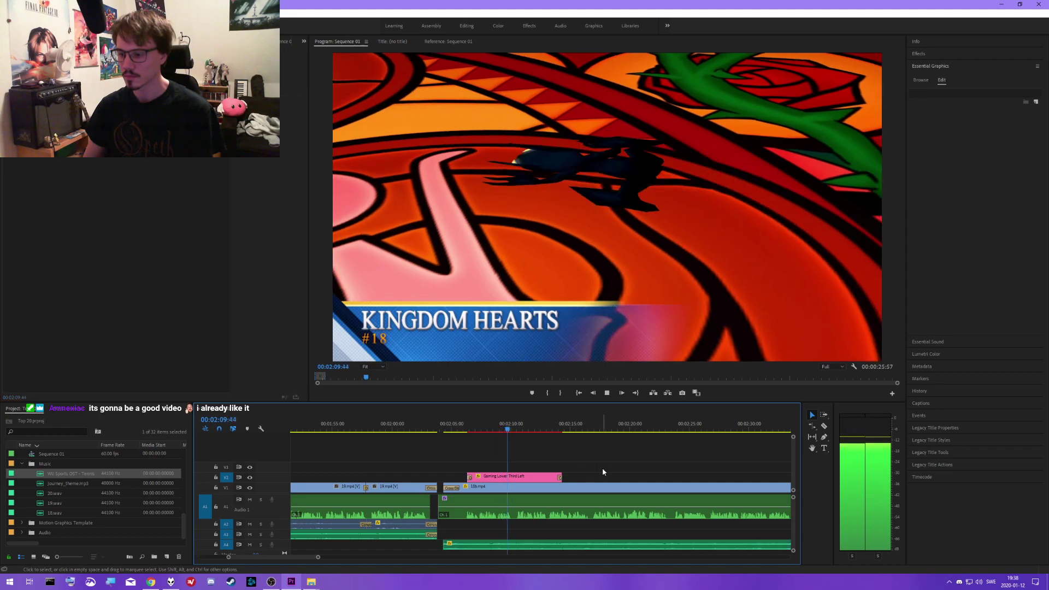
scroll(491, 460, "down", 3)
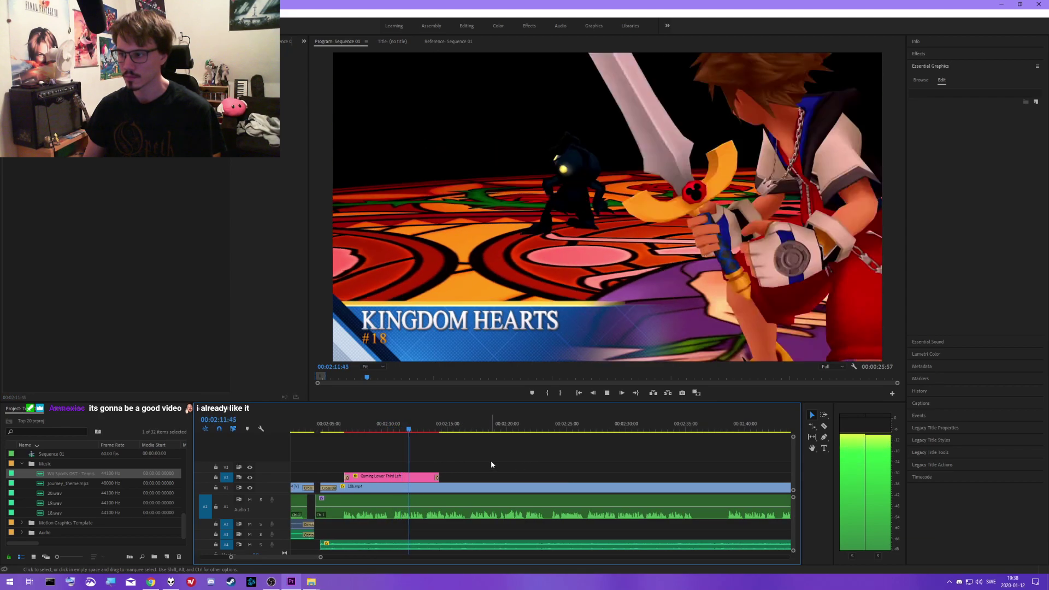
scroll(480, 468, "up", 2)
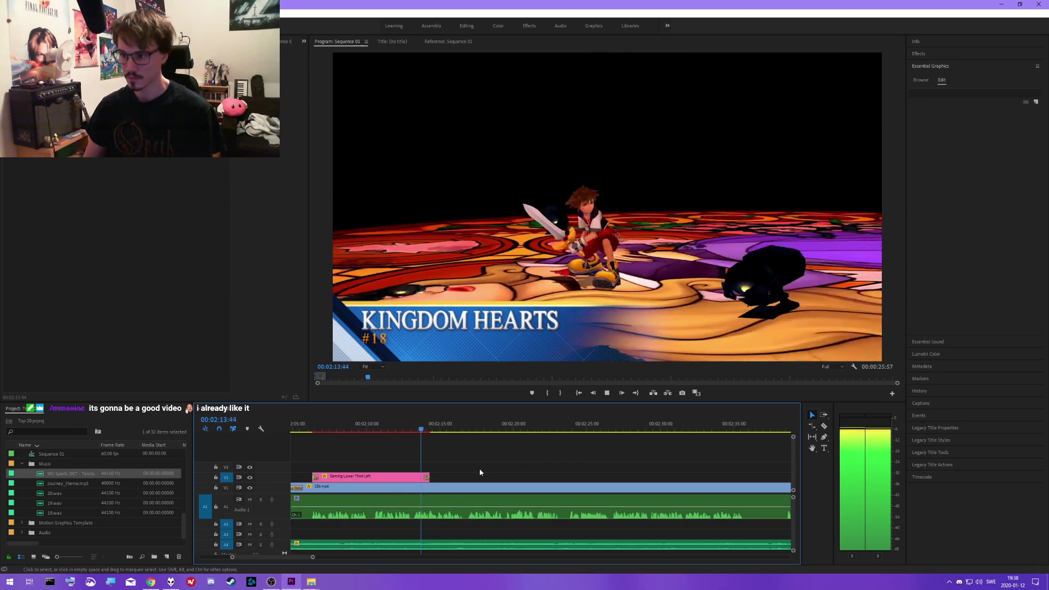
scroll(480, 468, "up", 1)
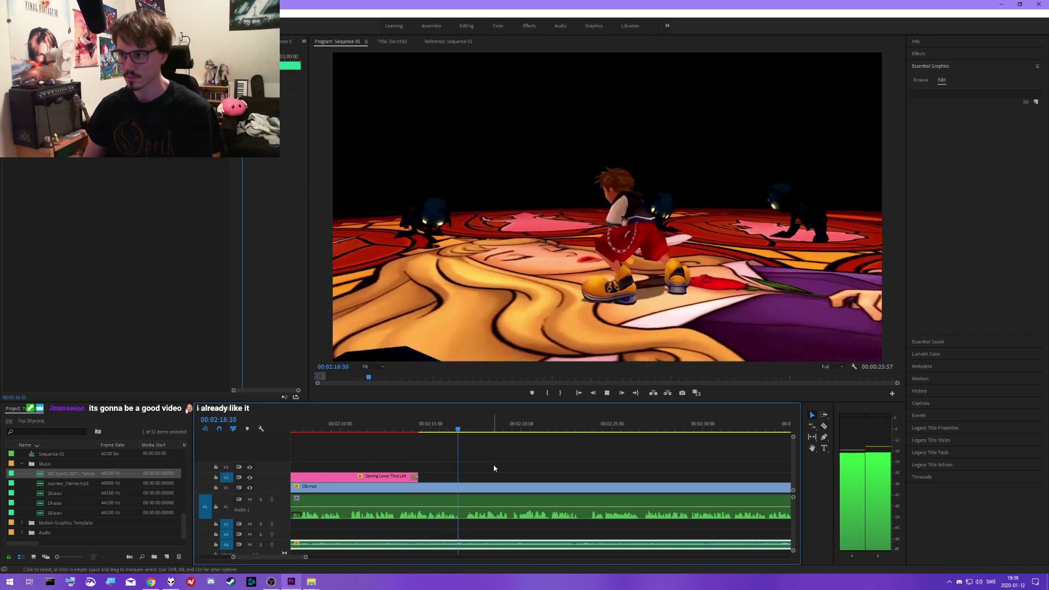
scroll(498, 473, "down", 1)
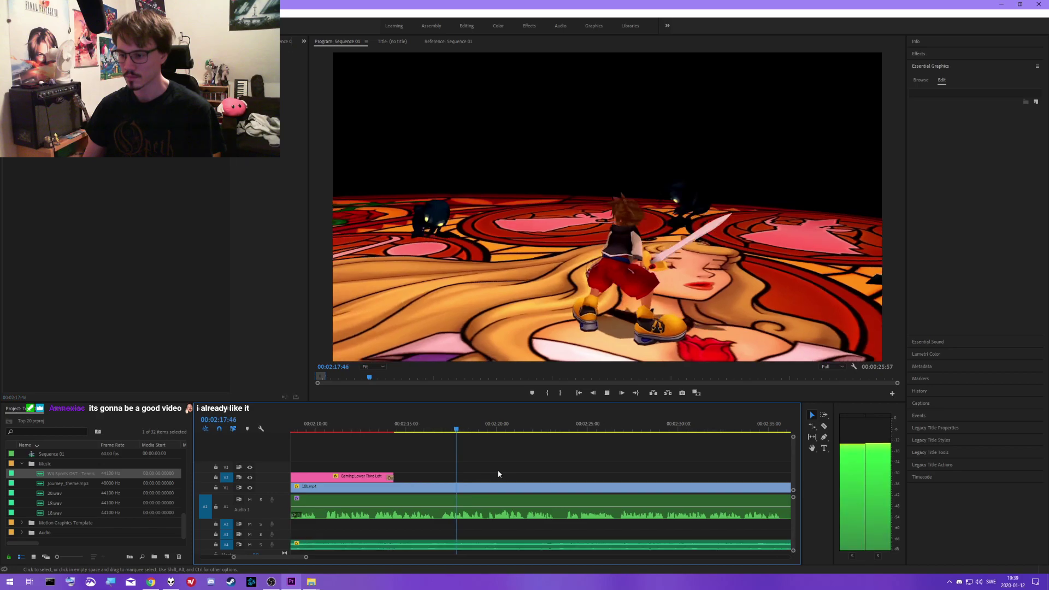
scroll(495, 472, "down", 3)
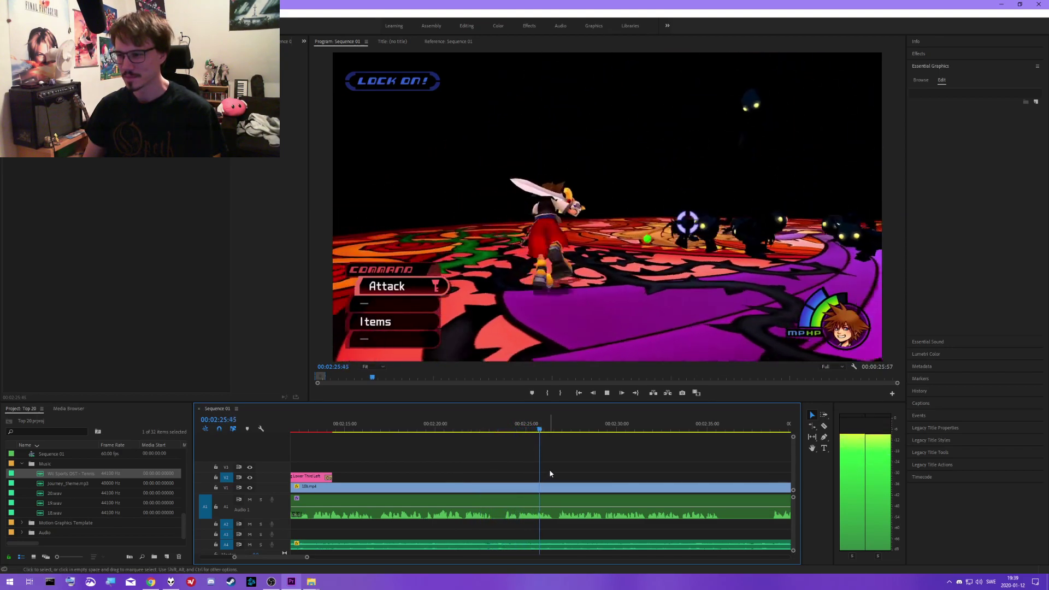
key("space")
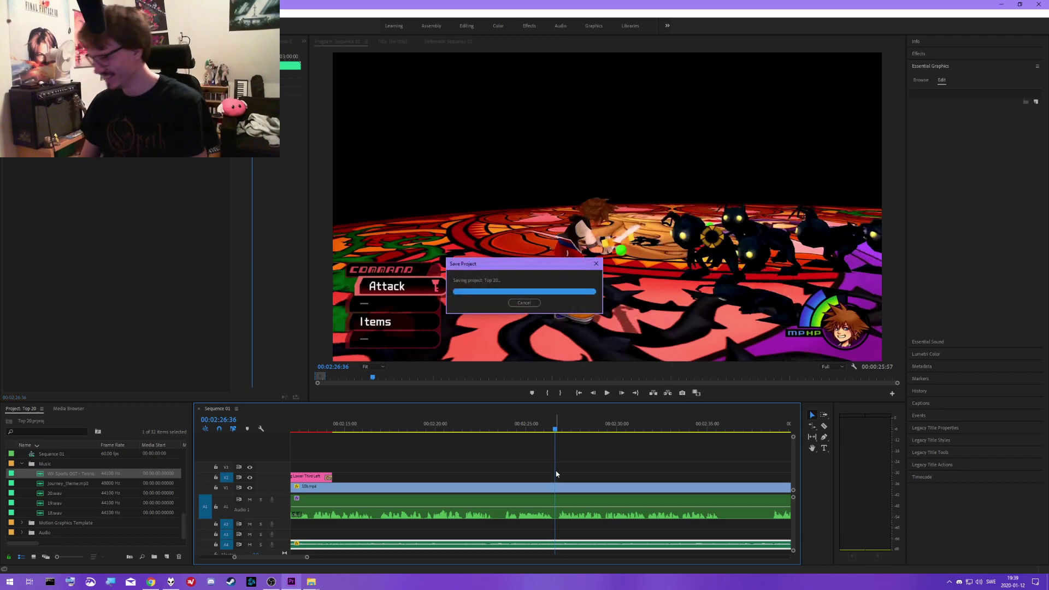
- Examine the voice-over pause around 00:02:16:53 and play the Kingdom Hearts gameplay from 00:02:23:44
left_click_drag(407, 429, 378, 429)
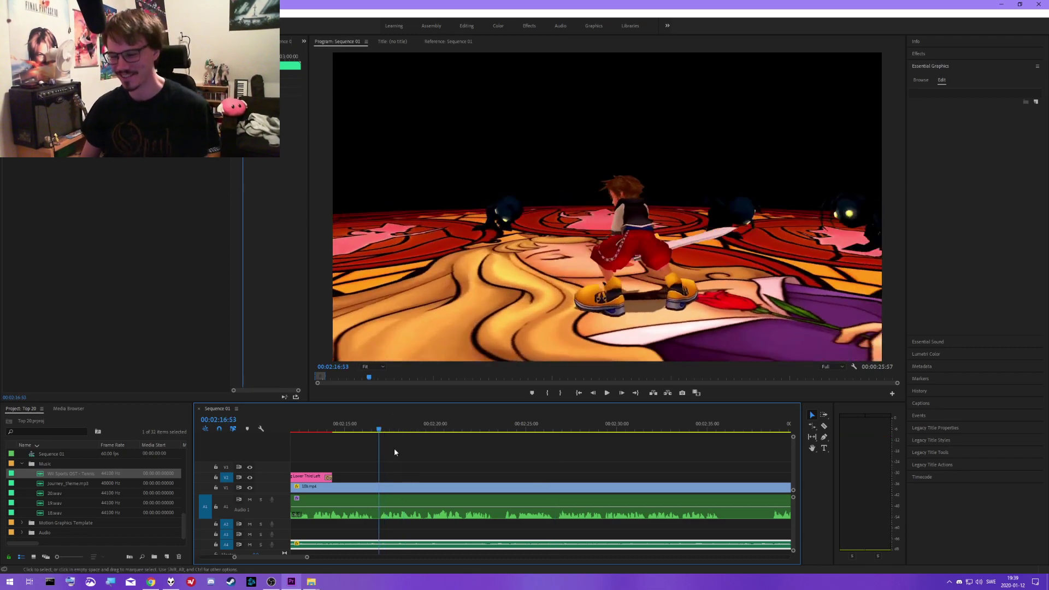
key("=")
left_click(414, 478)
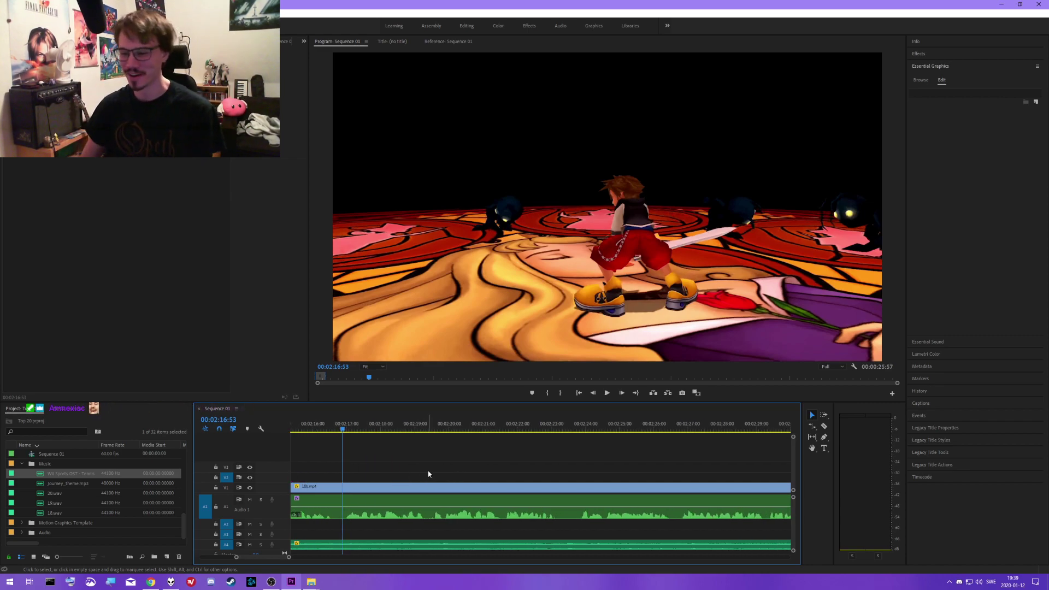
scroll(406, 475, "up", 2)
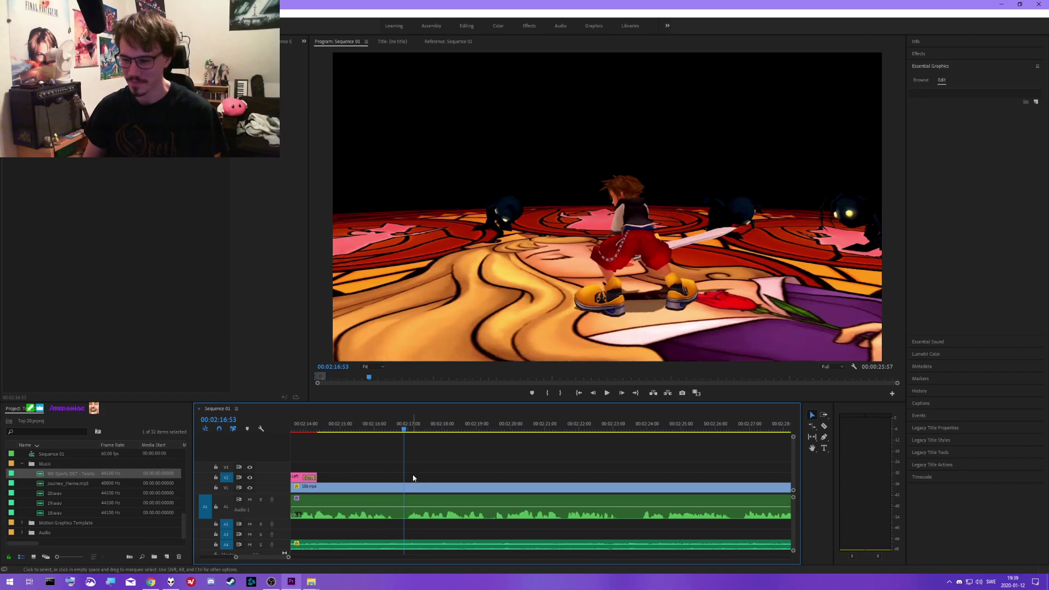
key("minus")
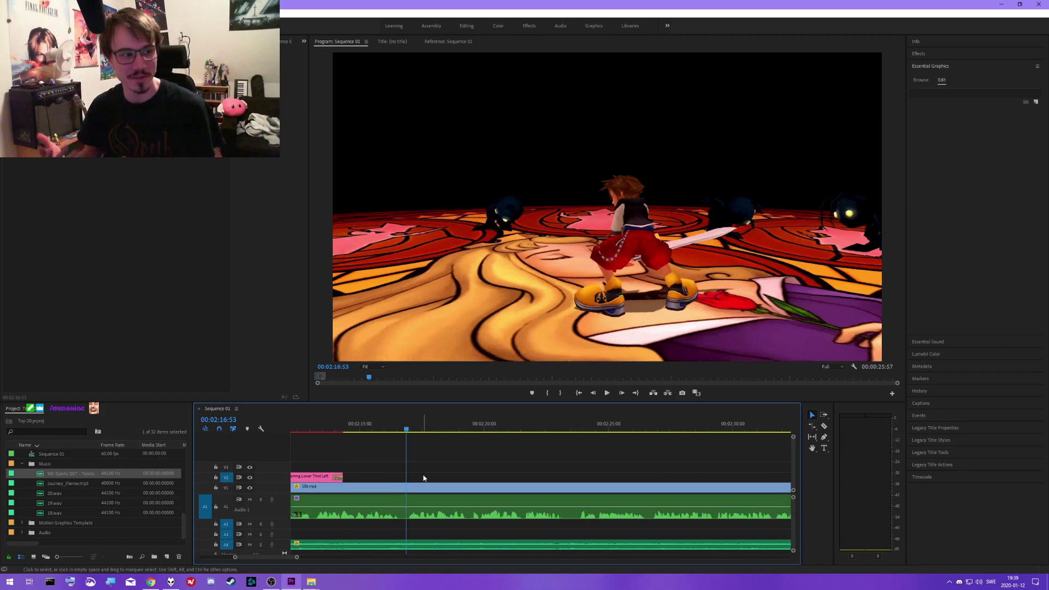
scroll(424, 478, "up", 2)
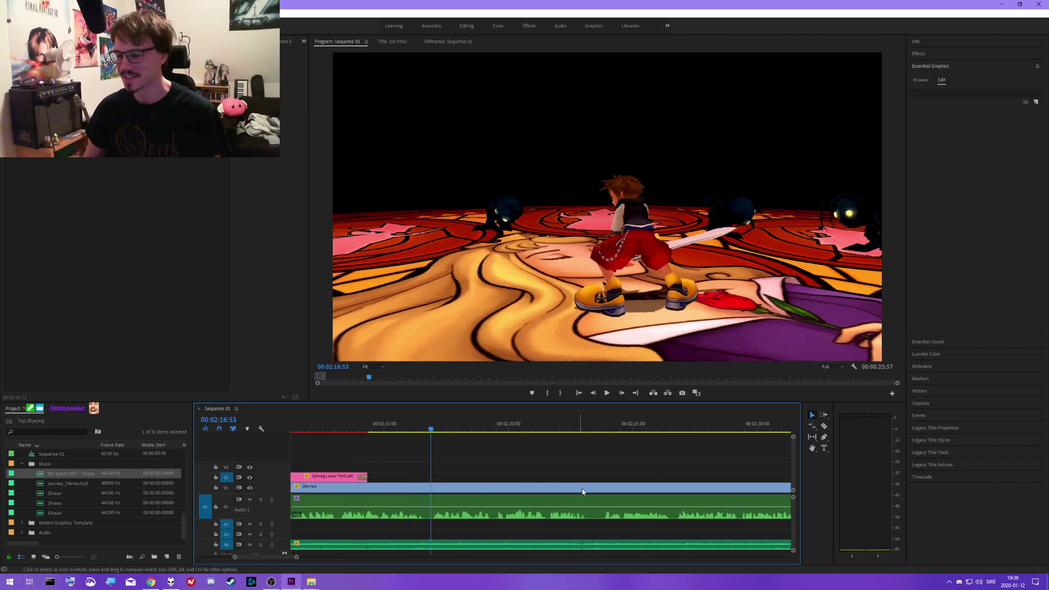
left_click(603, 430)
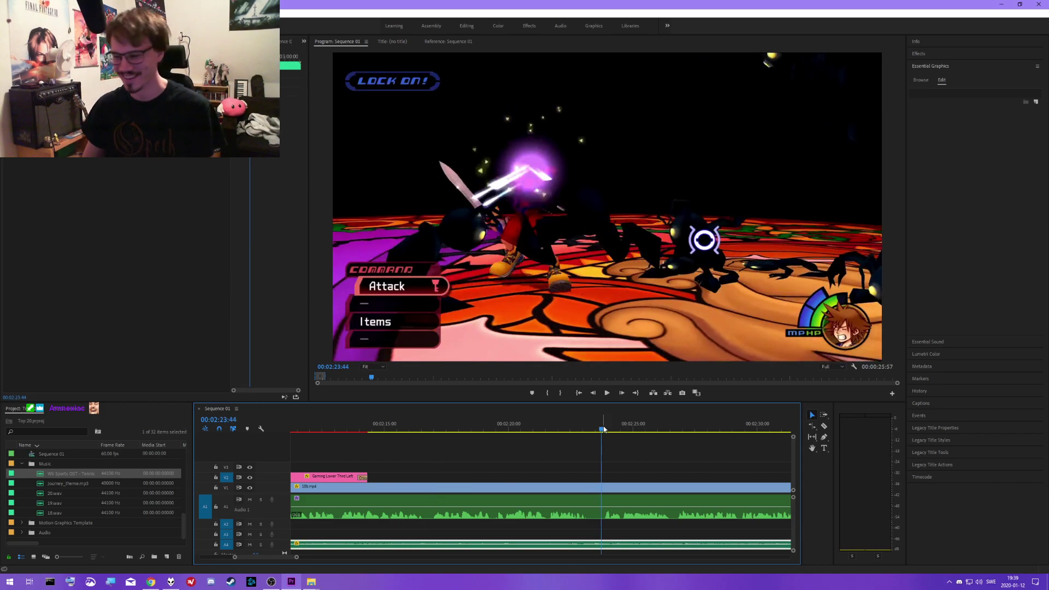
key("space")
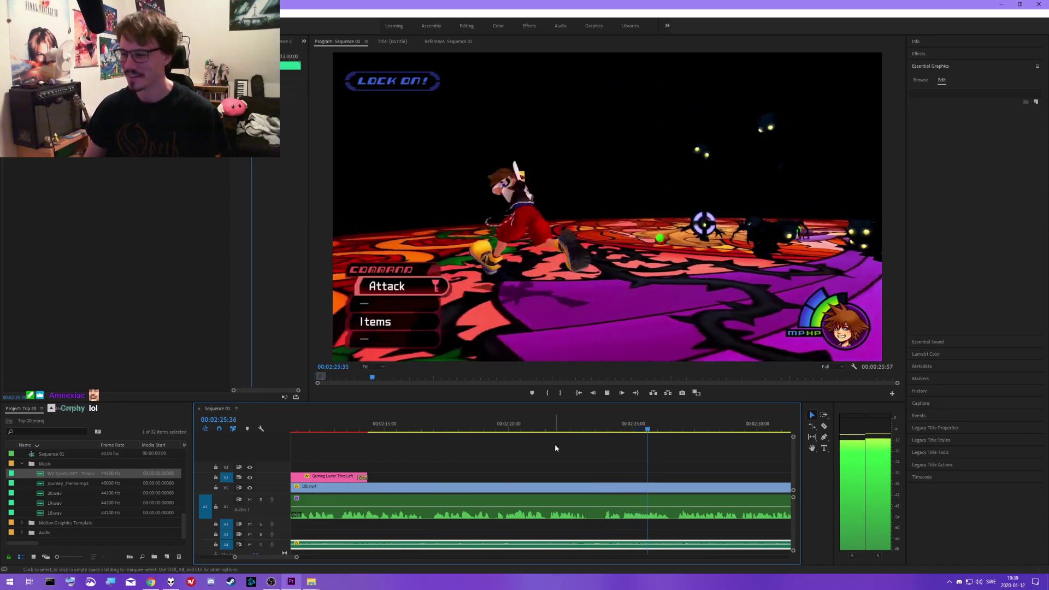
- Place the playhead at the voice-over pause at 00:02:17:00 and save the project
left_click(426, 430)
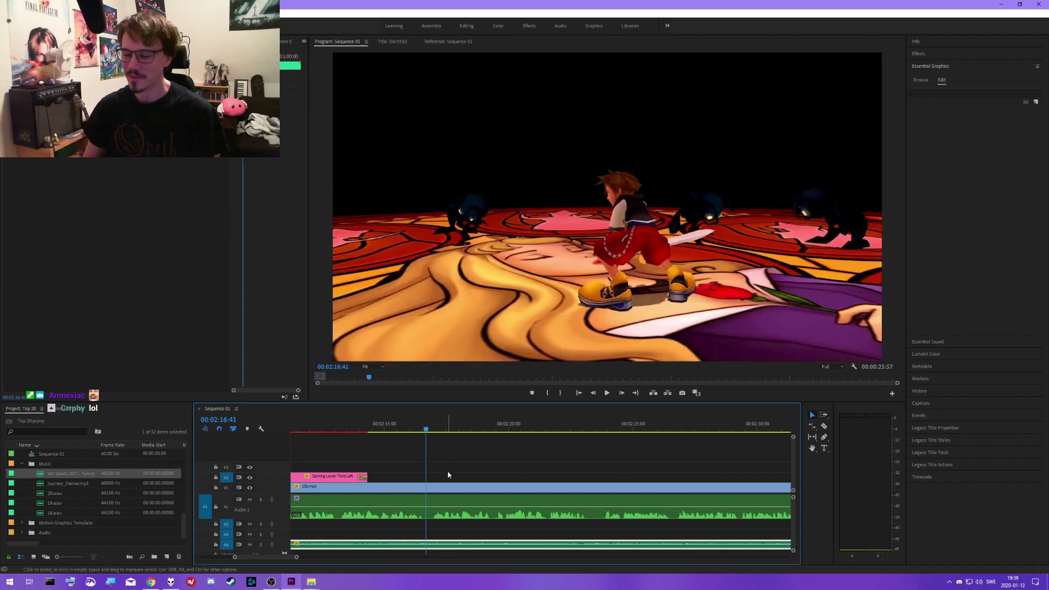
scroll(448, 475, "down", 2)
left_click_drag(381, 432, 387, 430)
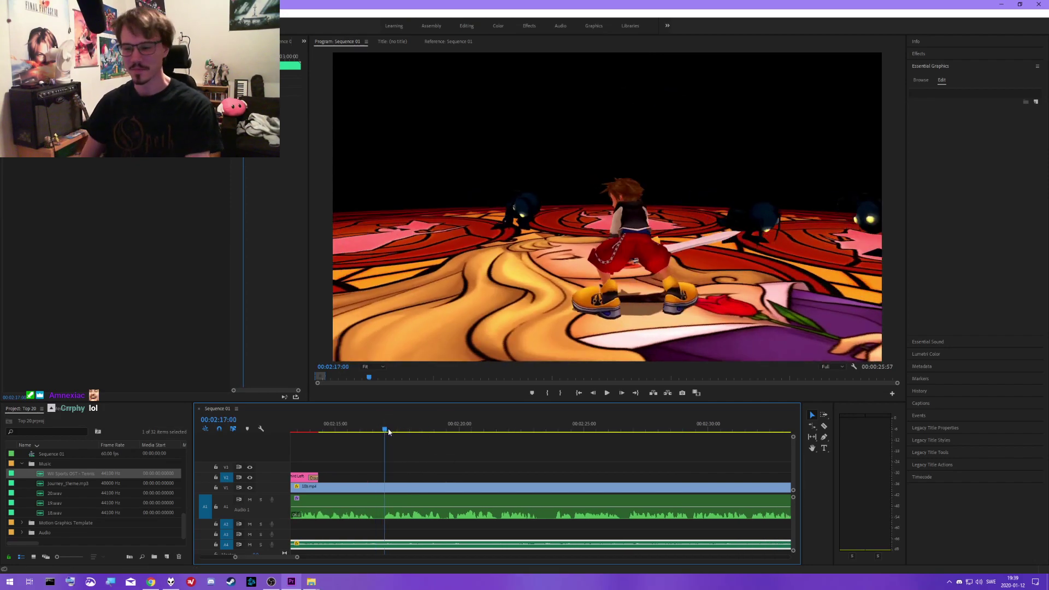
scroll(389, 466, "up", 3)
key("ctrl+s")
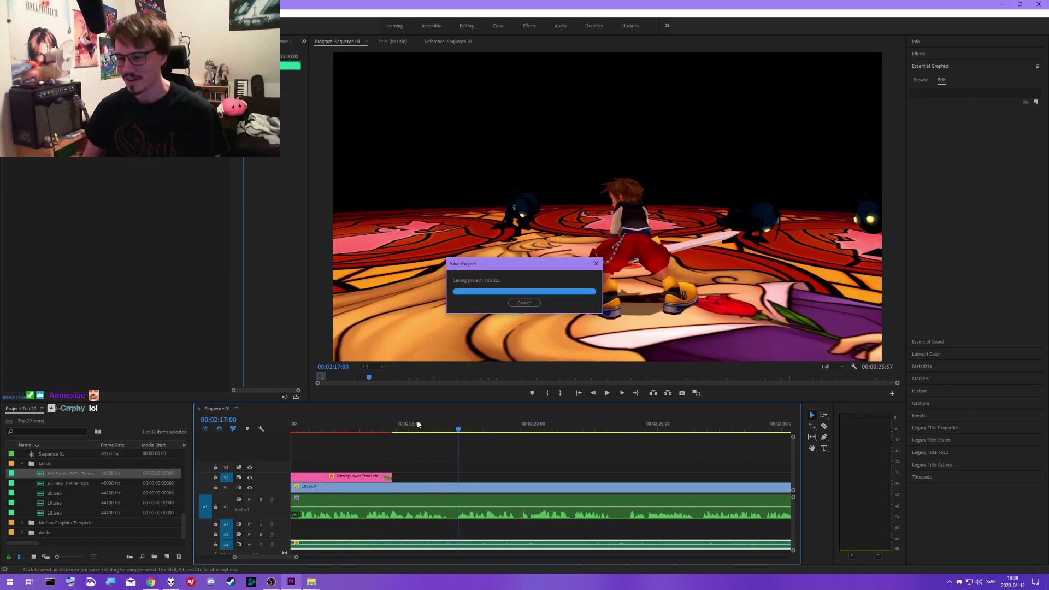
- Replay the end of the voice-over line from 00:02:14:36 and cut the Kingdom Hearts video clip at 00:02:16:59
left_click(400, 425)
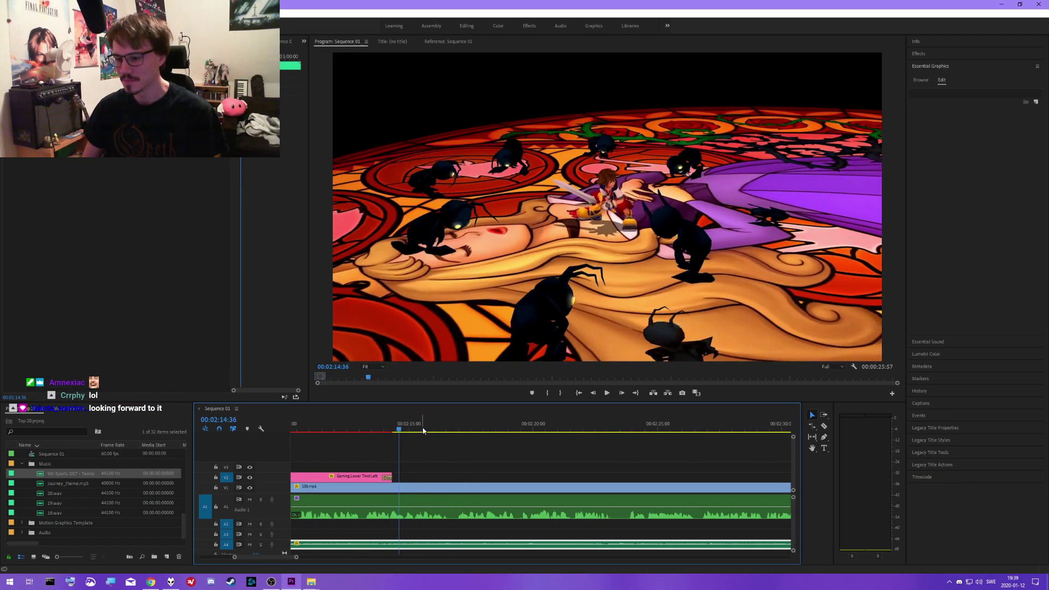
key("space")
scroll(469, 456, "down", 3)
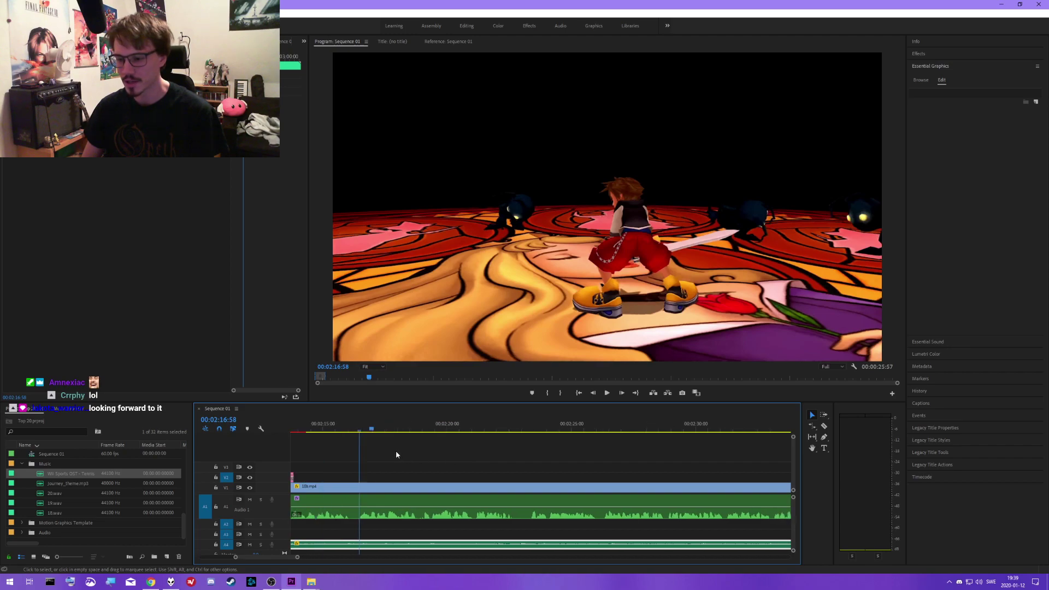
scroll(404, 451, "up", 3)
left_click(436, 430)
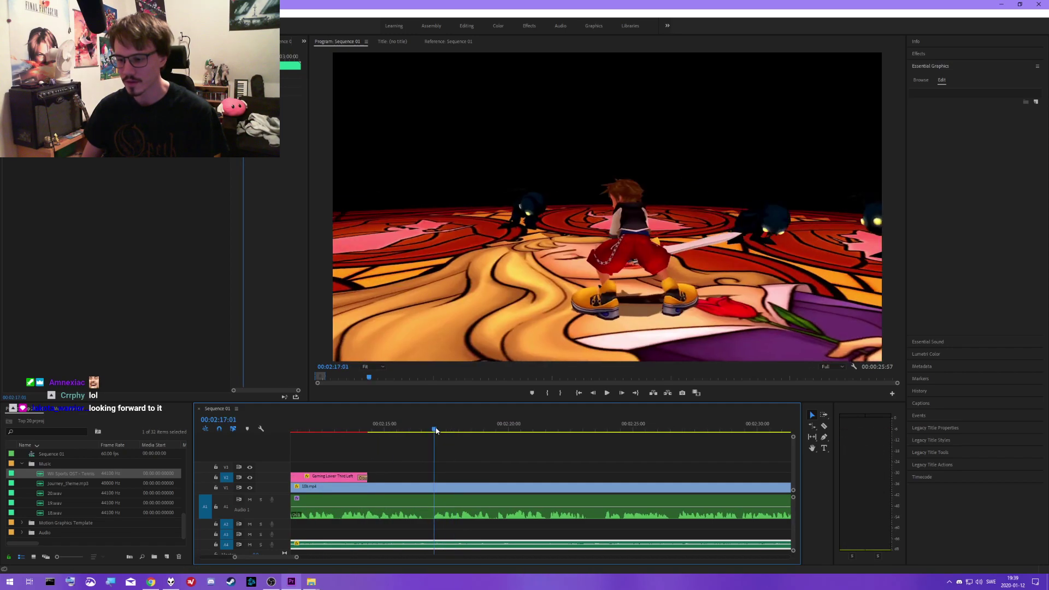
left_click(435, 430)
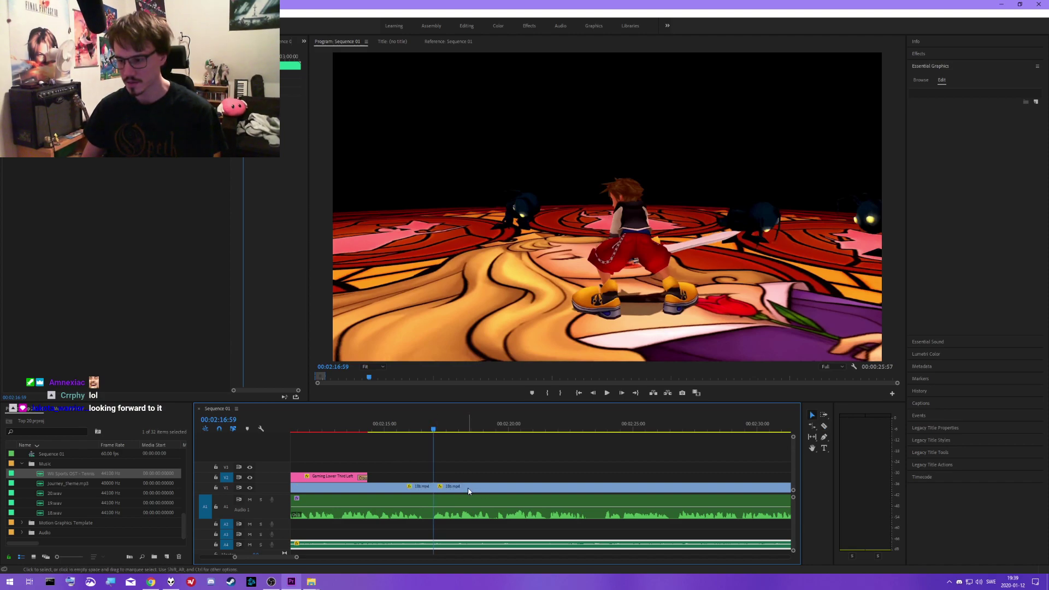
- Move the part of the Kingdom Hearts video after the cut down the timeline to about 00:03:27, leaving a gap
key("minus")
key("minus")
key("minus")
key("minus")
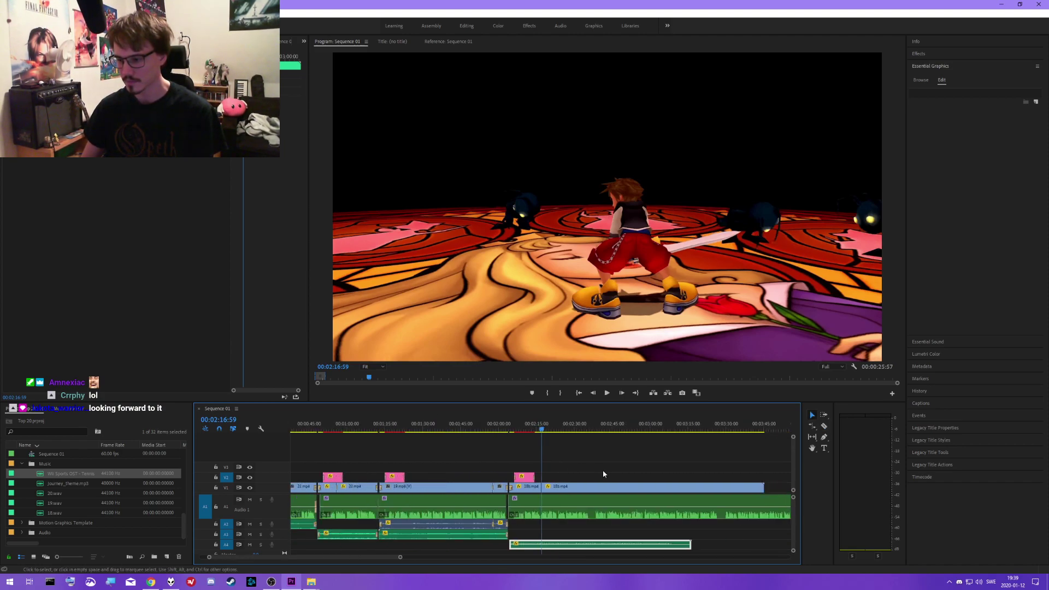
left_click_drag(425, 488, 604, 492)
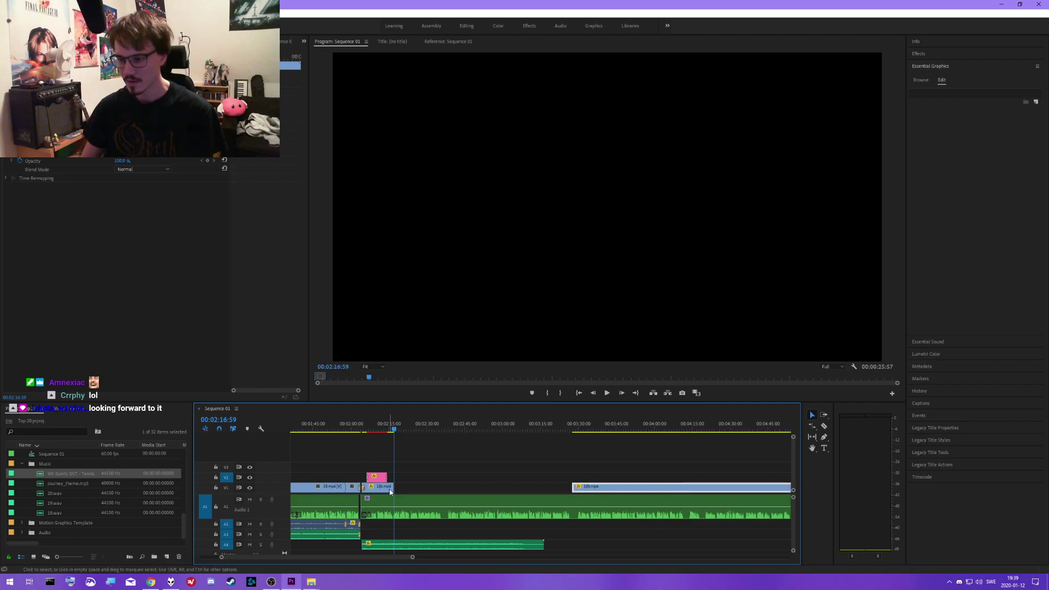
key("ctrl+z")
key("equal")
key("equal")
- Add the 18b.mp4 video from the project's Video folder to the sequence on V2 and A2 at about 00:02:21
scroll(53, 497, "up", 1)
scroll(53, 498, "up", 3)
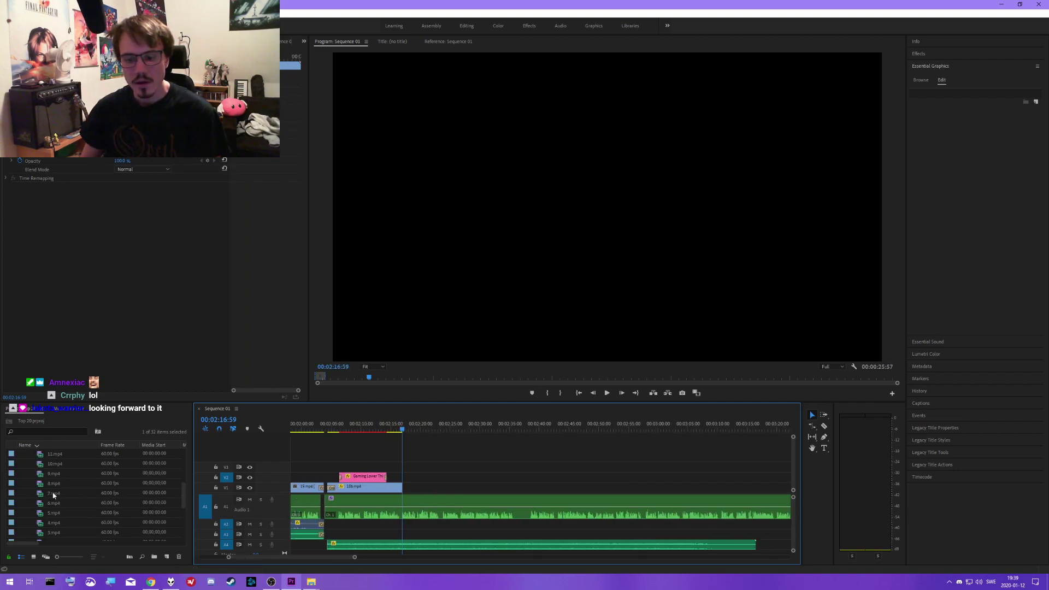
left_click(41, 504)
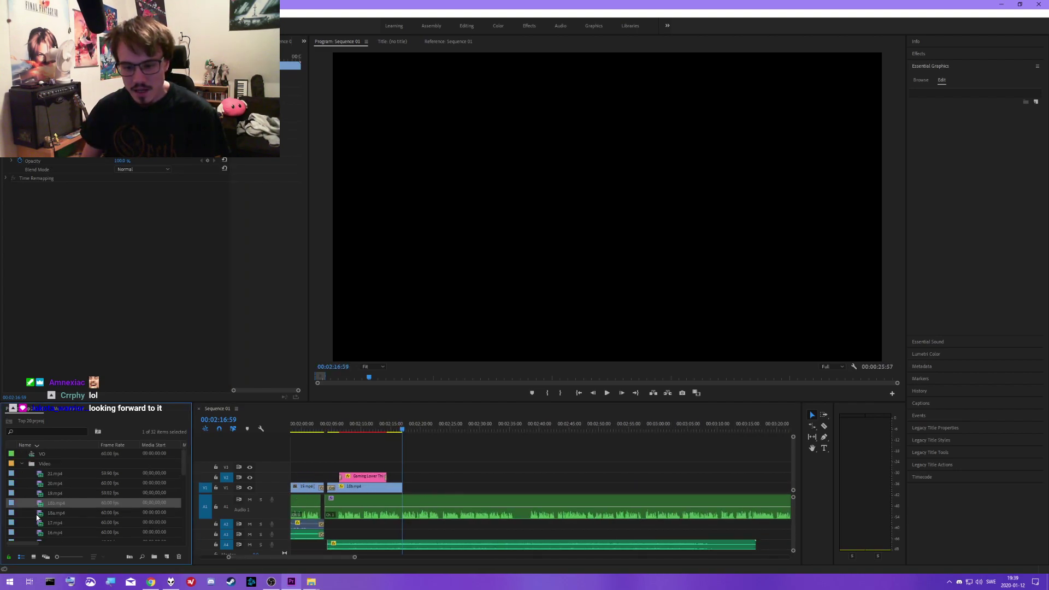
left_click_drag(41, 513, 434, 484)
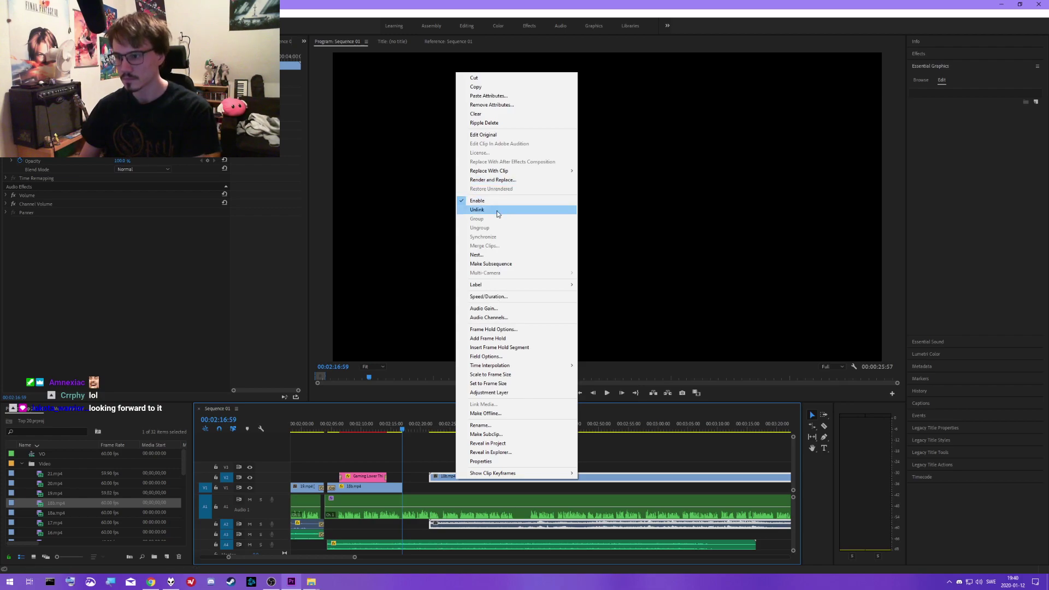
- Unlink the newly added 18b.mp4 clip at about 00:02:21 and delete its video and audio from the timeline
left_click(477, 210)
left_click_drag(464, 480, 569, 480)
key("Delete")
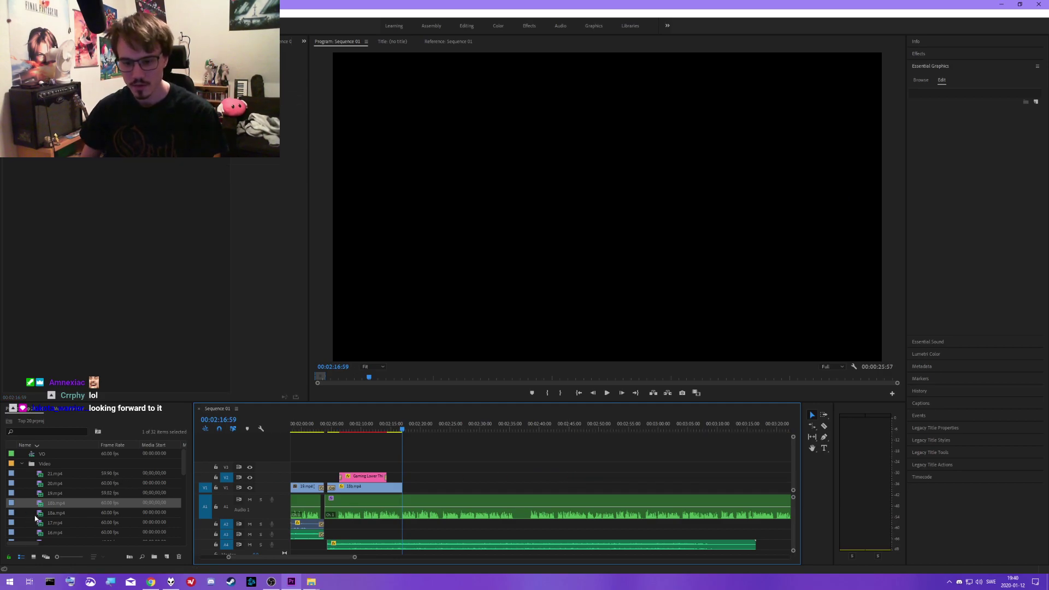
- Add the 18a.mp4 video to the sequence on V3 at about 00:02:20, unlink it and remove its audio
left_click_drag(36, 514, 424, 467)
right_click(473, 468)
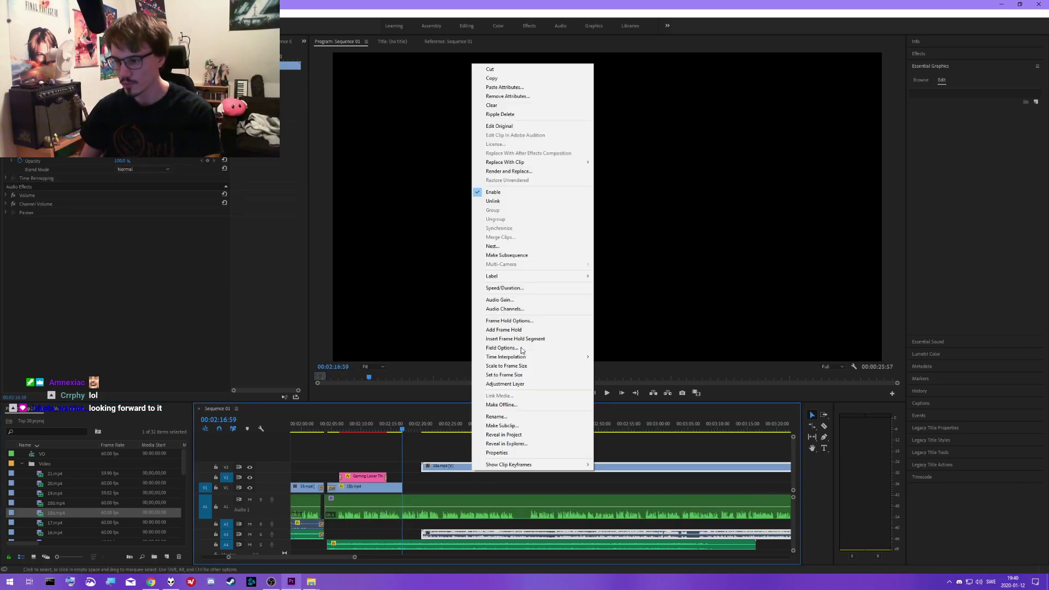
left_click(495, 201)
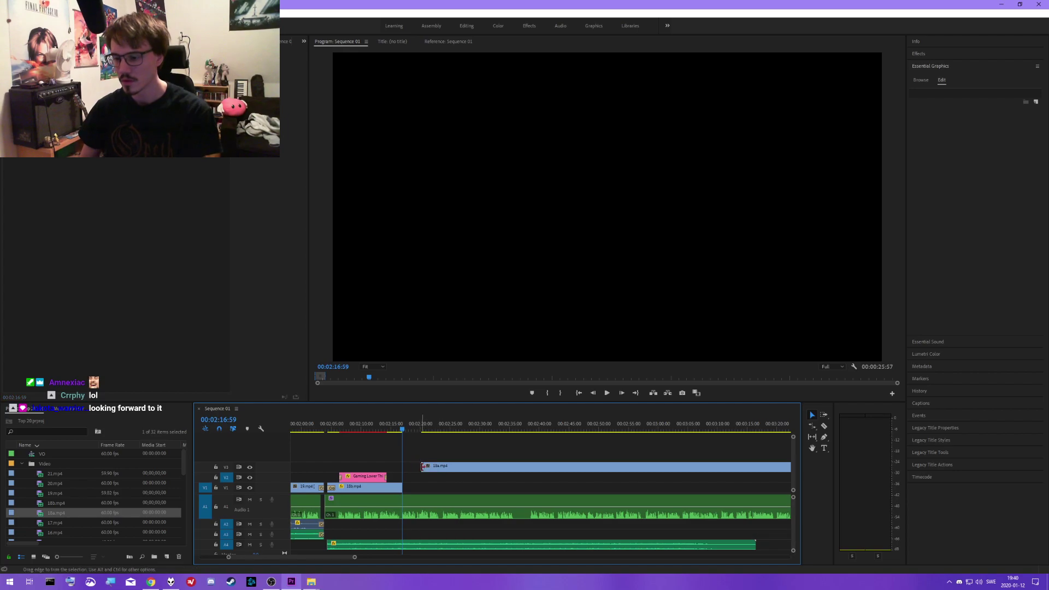
- Trim the start of the 18a.mp4 clip, place its remaining part at about 00:02:44 and preview its first frame
left_click_drag(422, 467, 676, 468)
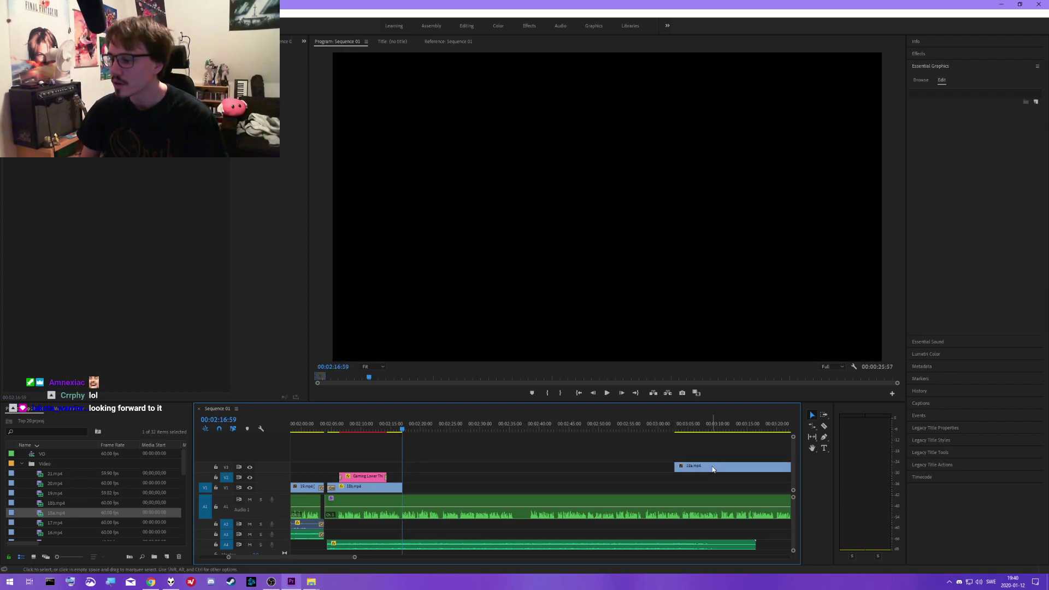
key("ctrl+z")
key("ctrl+z")
left_click_drag(426, 467, 563, 469)
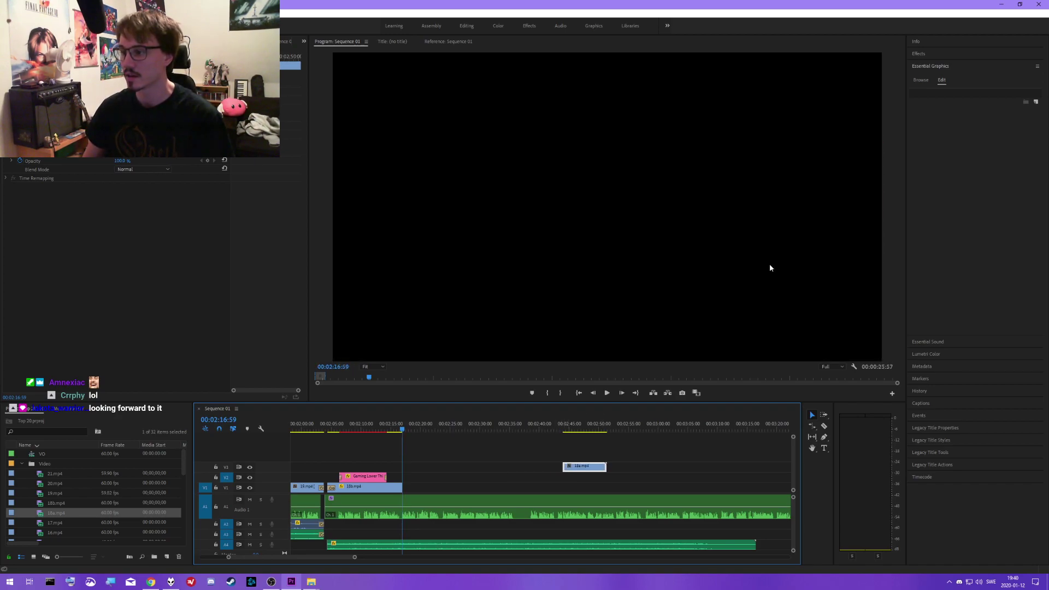
left_click(561, 436)
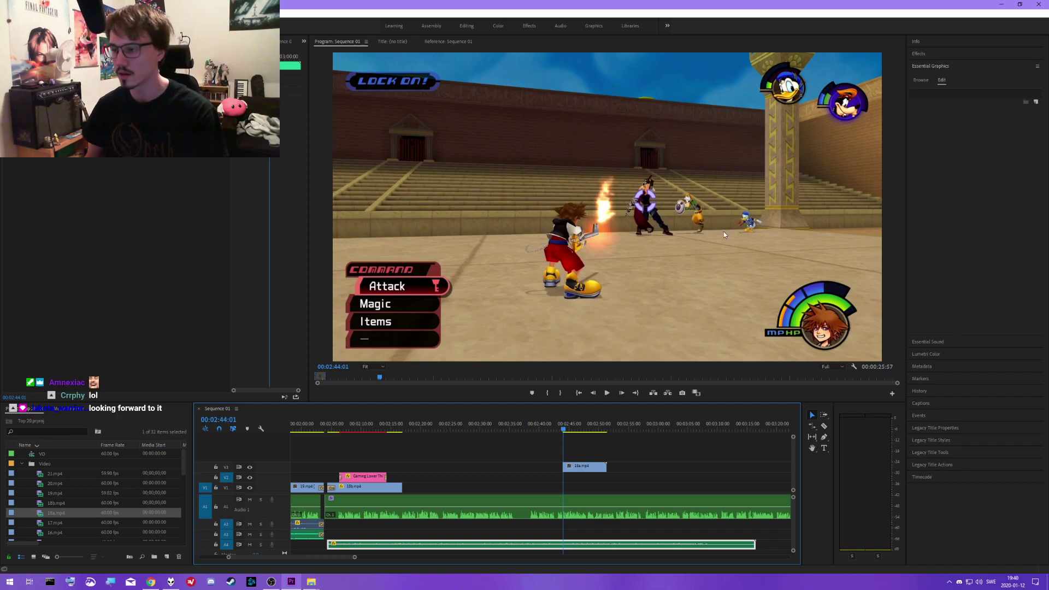
- Move the trimmed 18a.mp4 clip on V3 back to start at the 18b.mp4 cut and preview its beginning
scroll(508, 490, "up", 3)
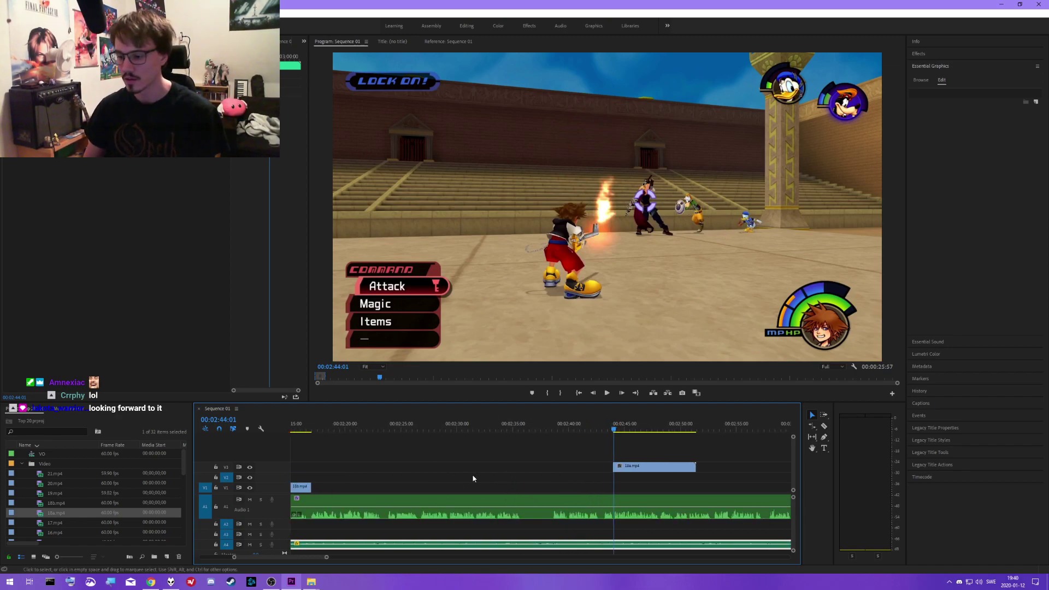
left_click_drag(709, 471, 406, 471)
scroll(437, 470, "up", 2)
left_click(473, 433)
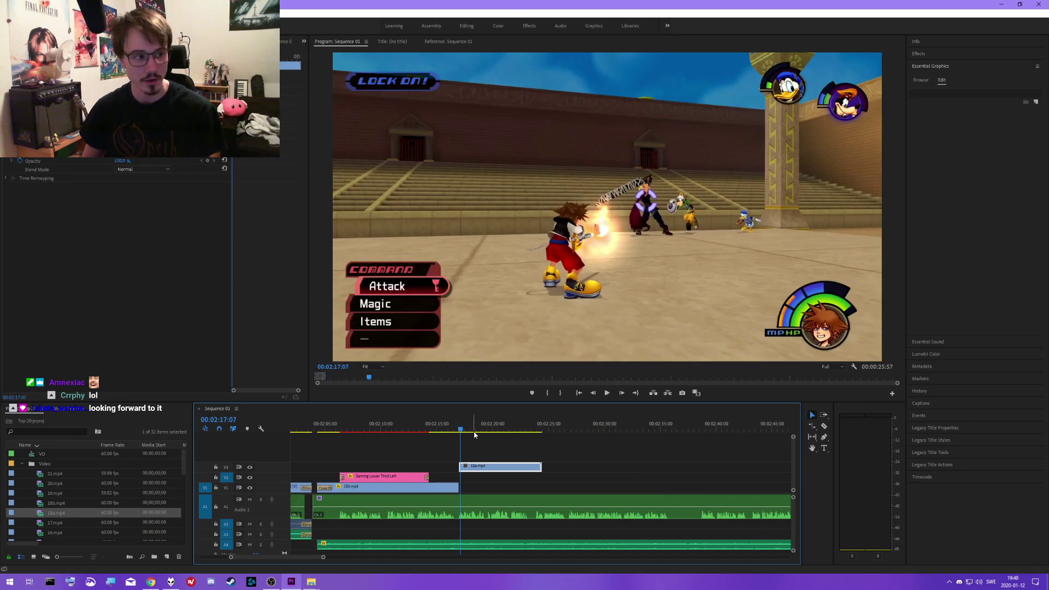
- Retrim the start of the 18a.mp4 clip to a length of about 00:00:11:32 and place it on V1 directly after the 18b.mp4 clip
scroll(480, 475, "up", 2)
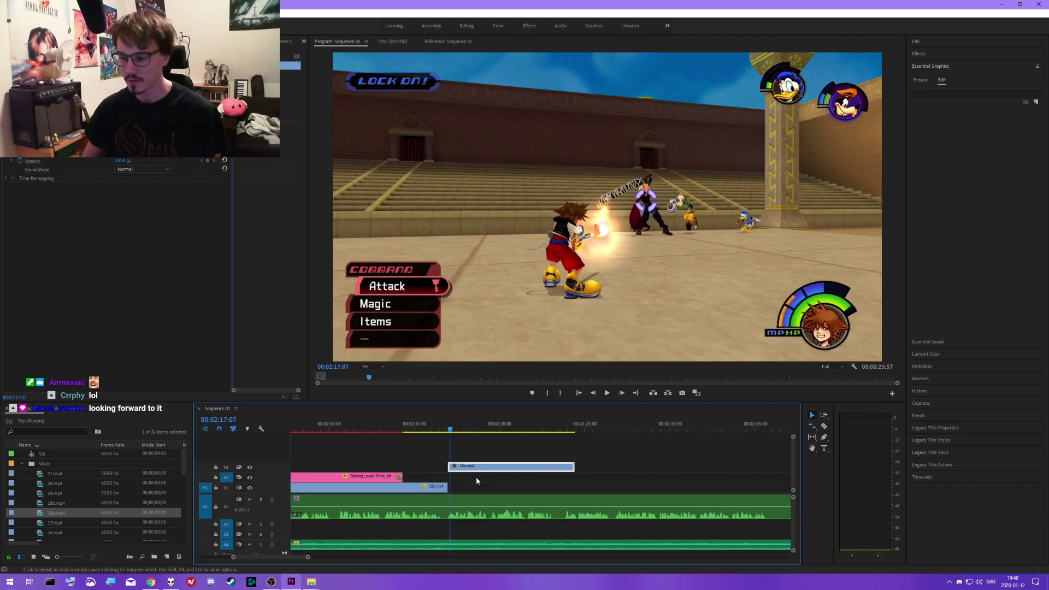
left_click_drag(484, 471, 522, 471)
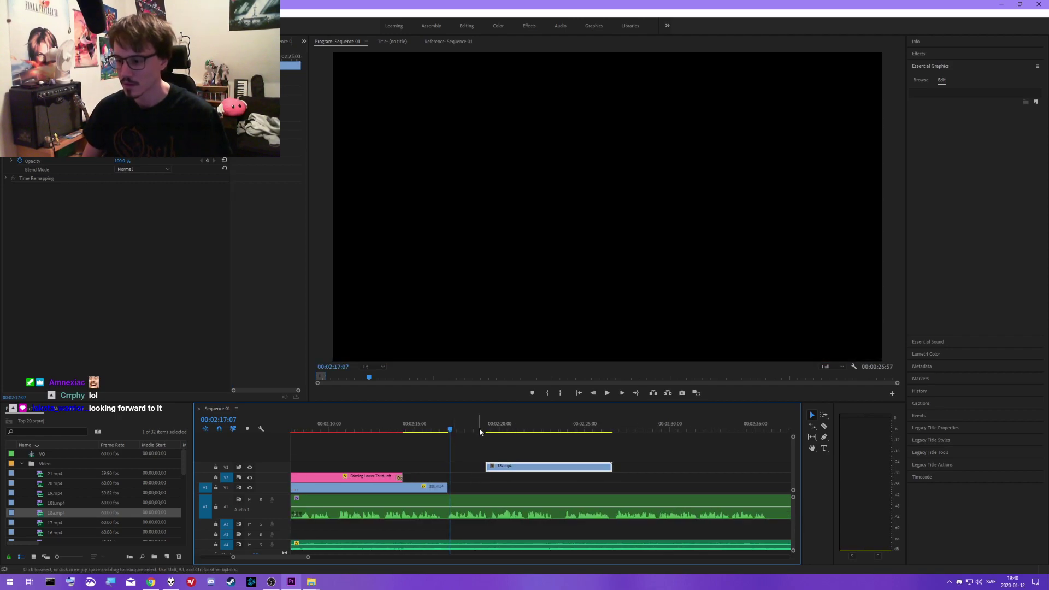
mouse_move(480, 428)
left_mouse_down()
mouse_move(529, 427)
mouse_move(478, 428)
left_mouse_up()
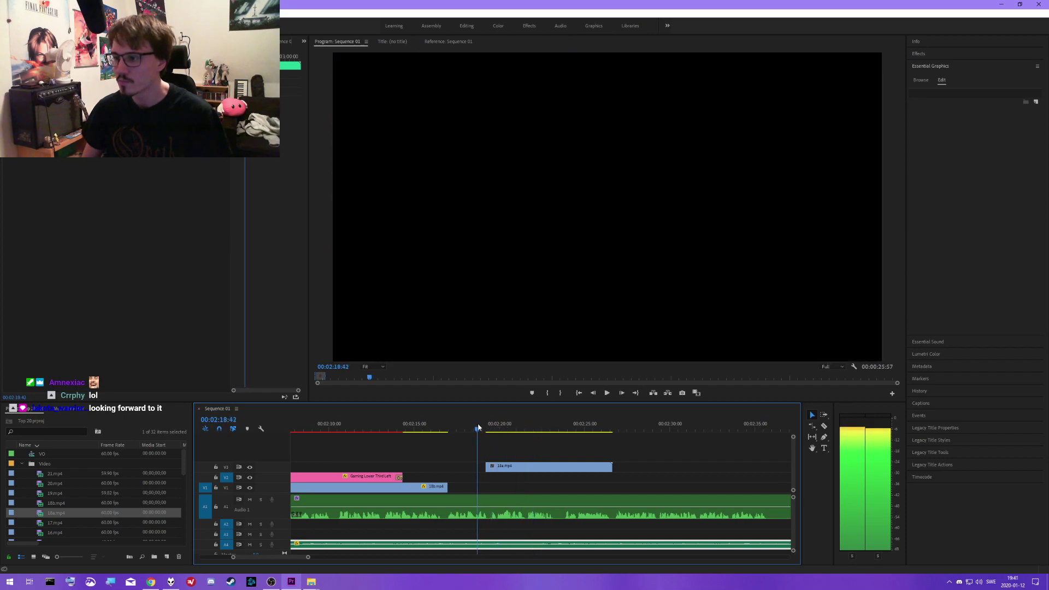
left_click_drag(487, 466, 436, 467)
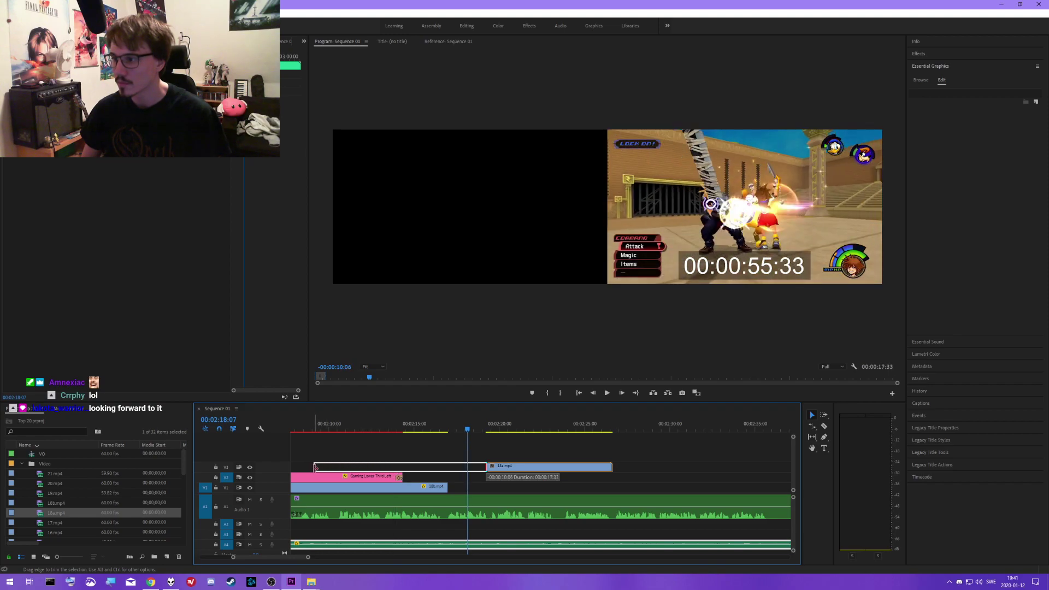
left_click_drag(316, 468, 444, 467)
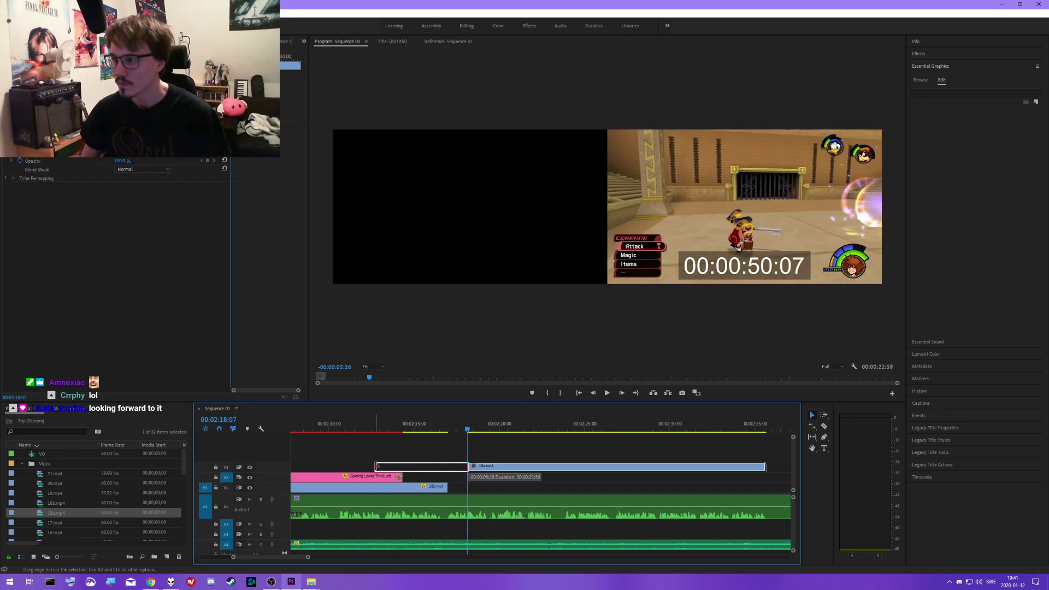
left_click_drag(403, 466, 418, 465)
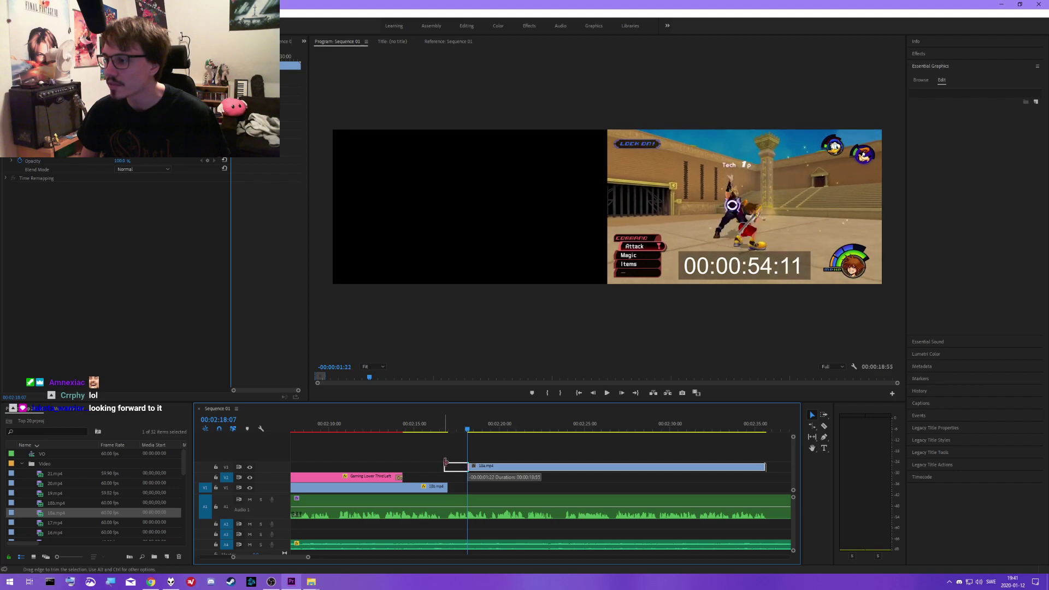
left_click_drag(458, 462, 475, 461)
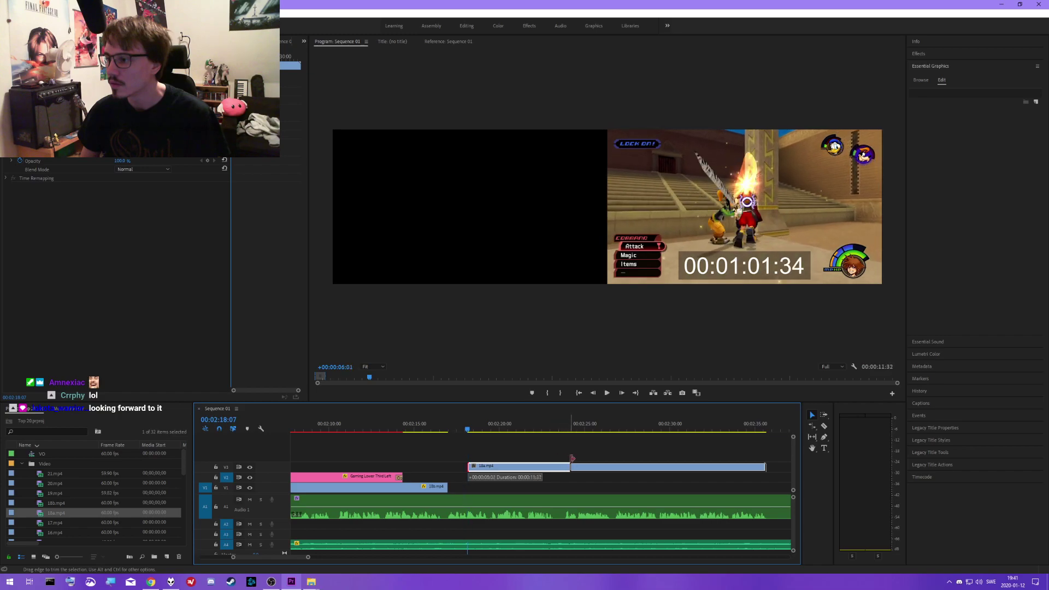
left_click_drag(585, 458, 464, 486)
- Apply a Dip to Black transition at the cut between 18b.mp4 and 18a.mp4 on V1
key("=")
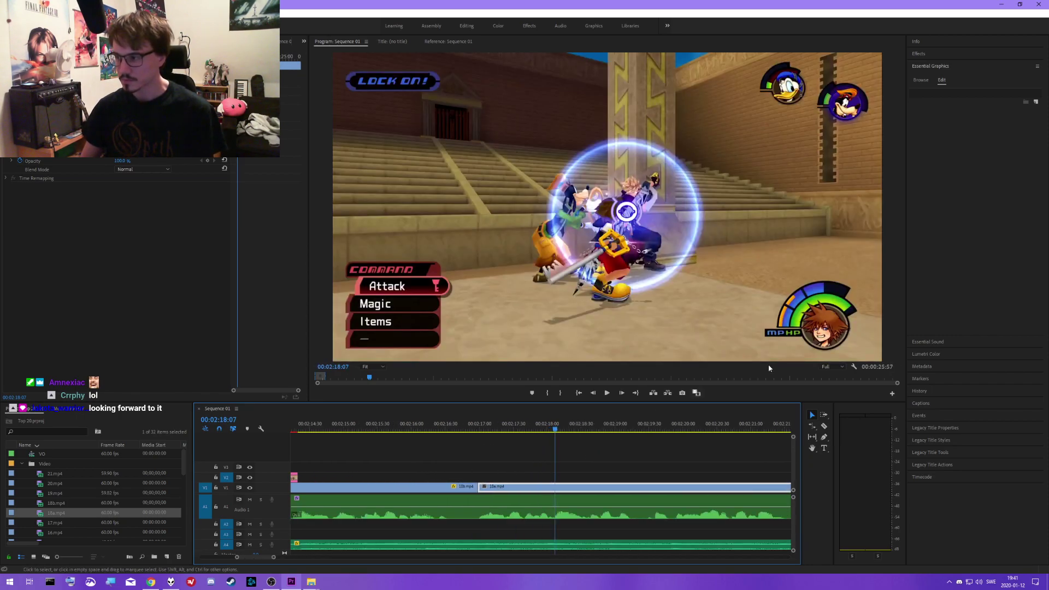
left_click(921, 53)
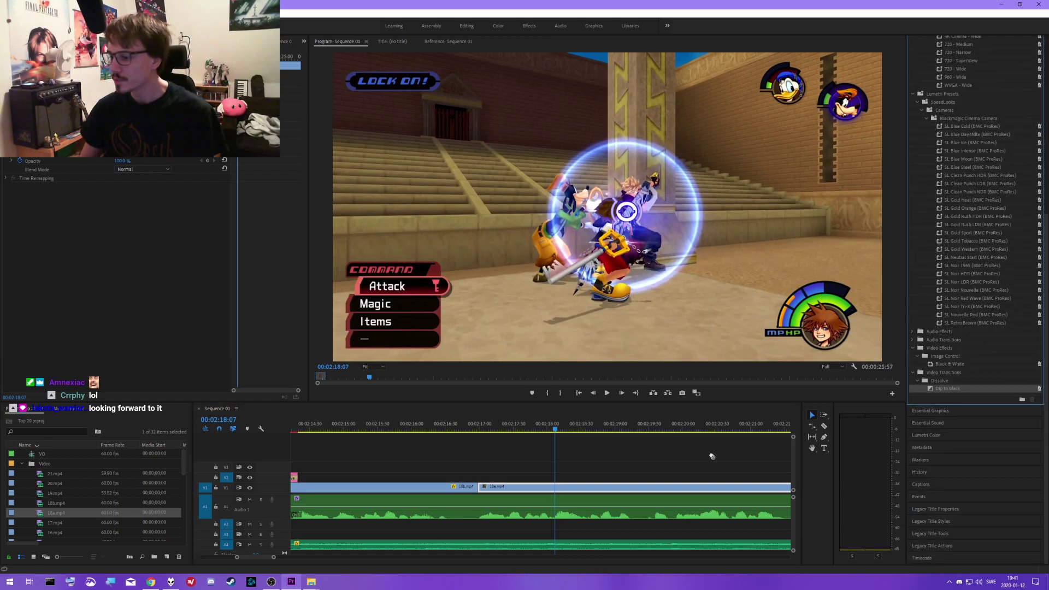
left_click_drag(712, 457, 481, 487)
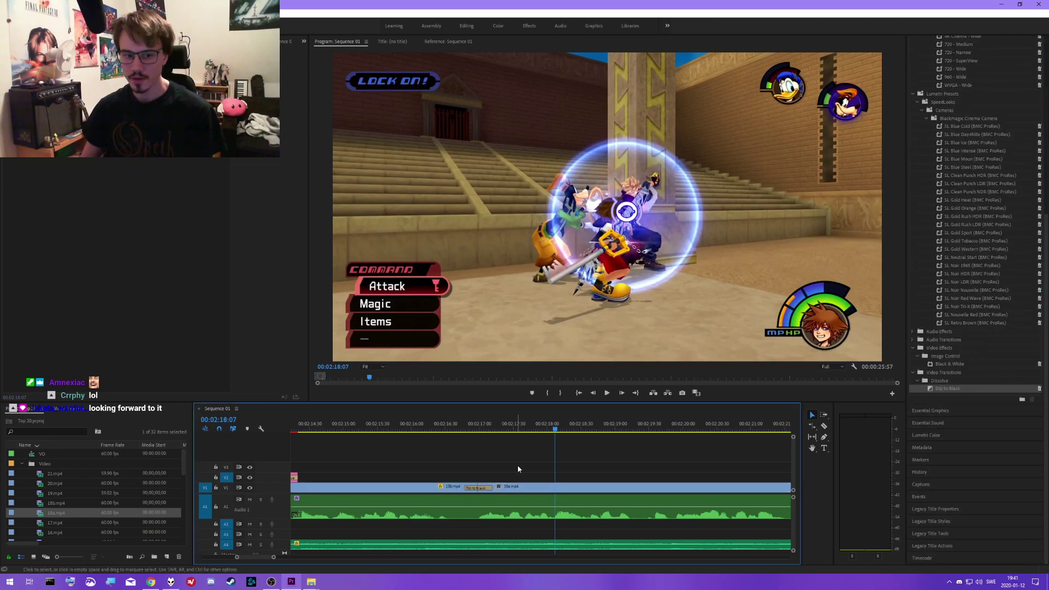
- Play back the sequence from just before the Dip to Black transition through the end of the 18a.mp4 clip
key("minus")
key("minus")
key("minus")
key("minus")
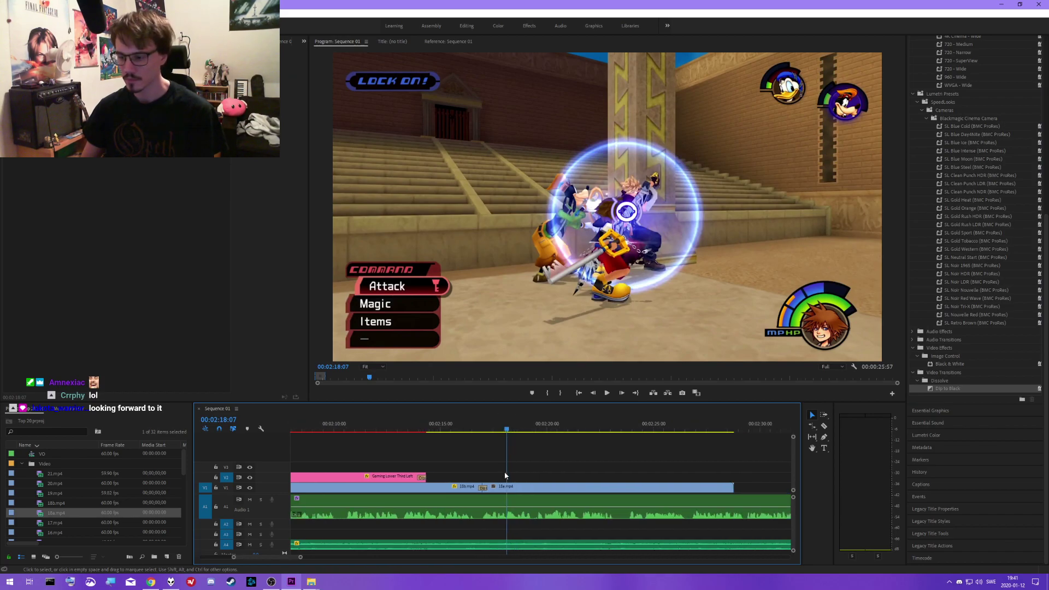
left_click(477, 428)
key("space")
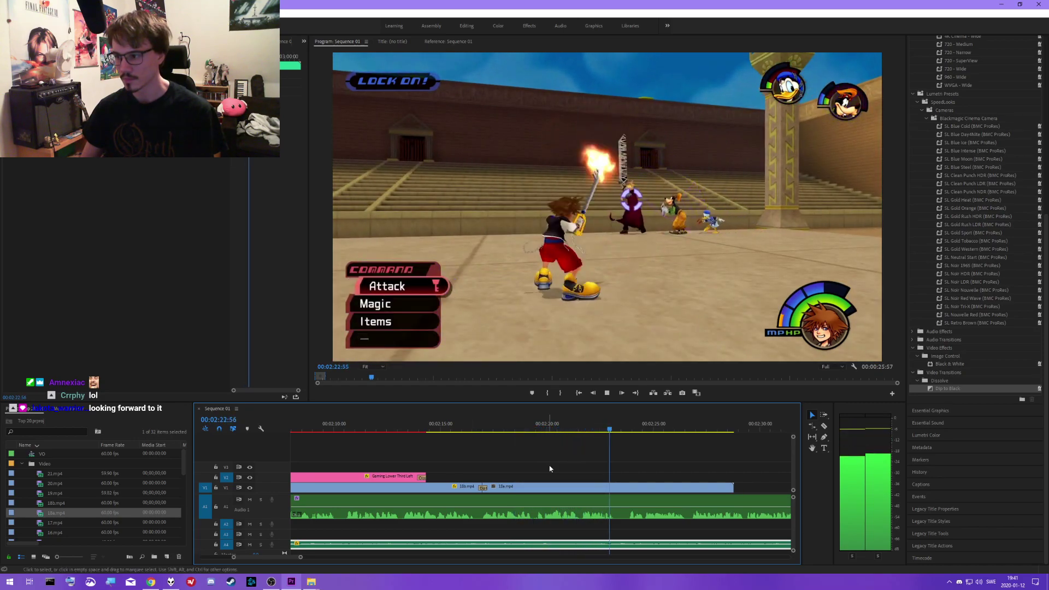
scroll(608, 470, "down", 3)
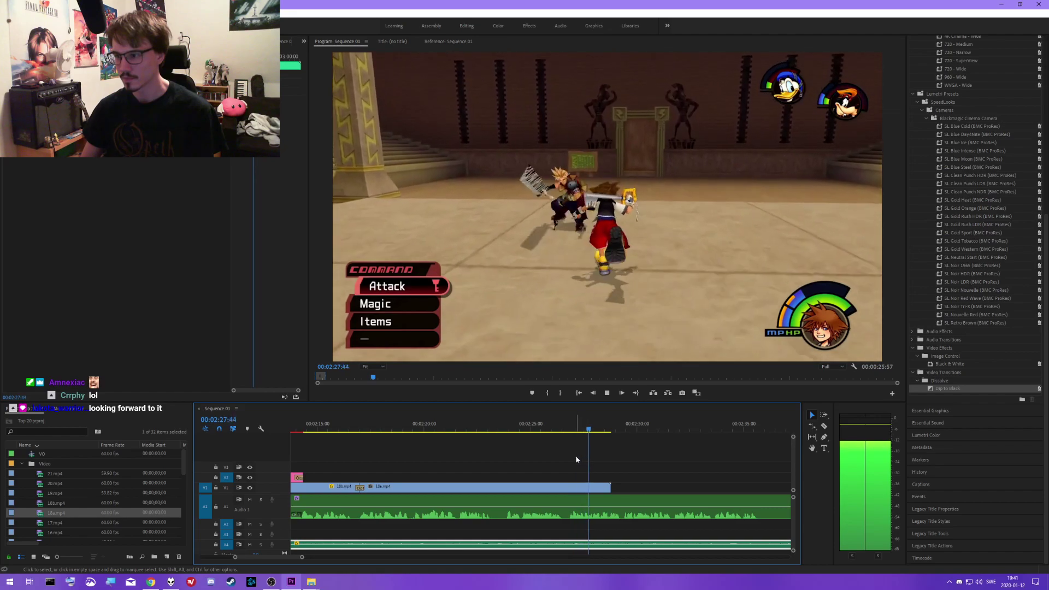
key("space")
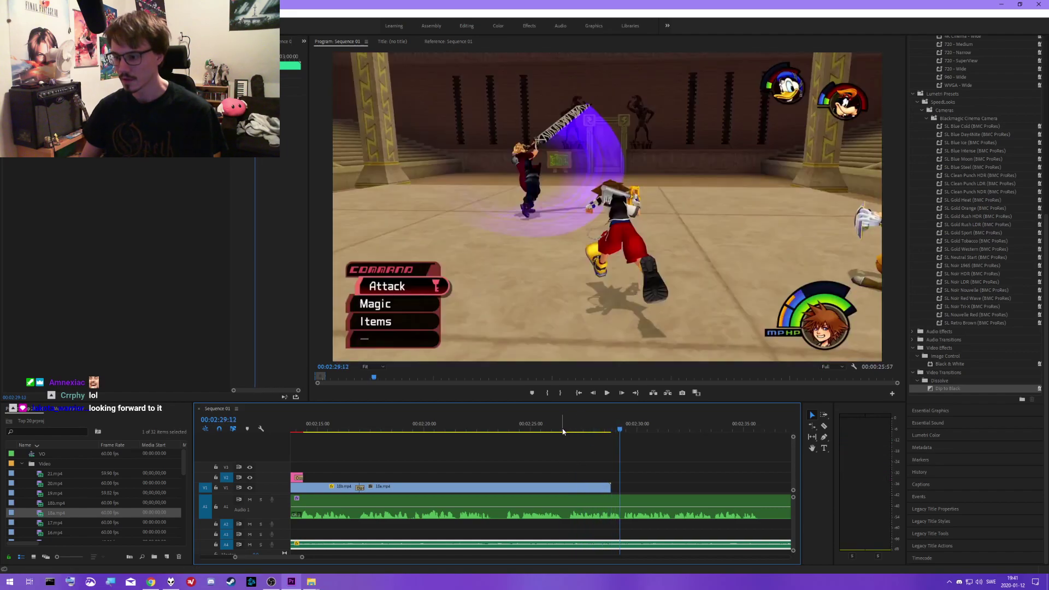
- Cut the 18a.mp4 clip at the voice-over pause at 00:02:26:51 and delete the part after it
left_click_drag(563, 431, 572, 430)
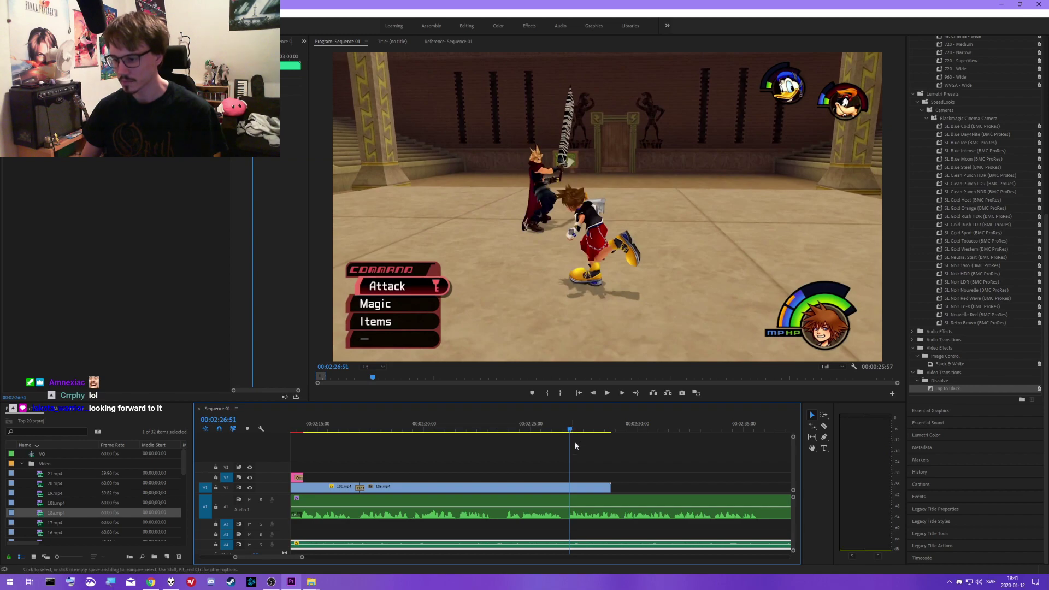
left_click(584, 490)
key("Delete")
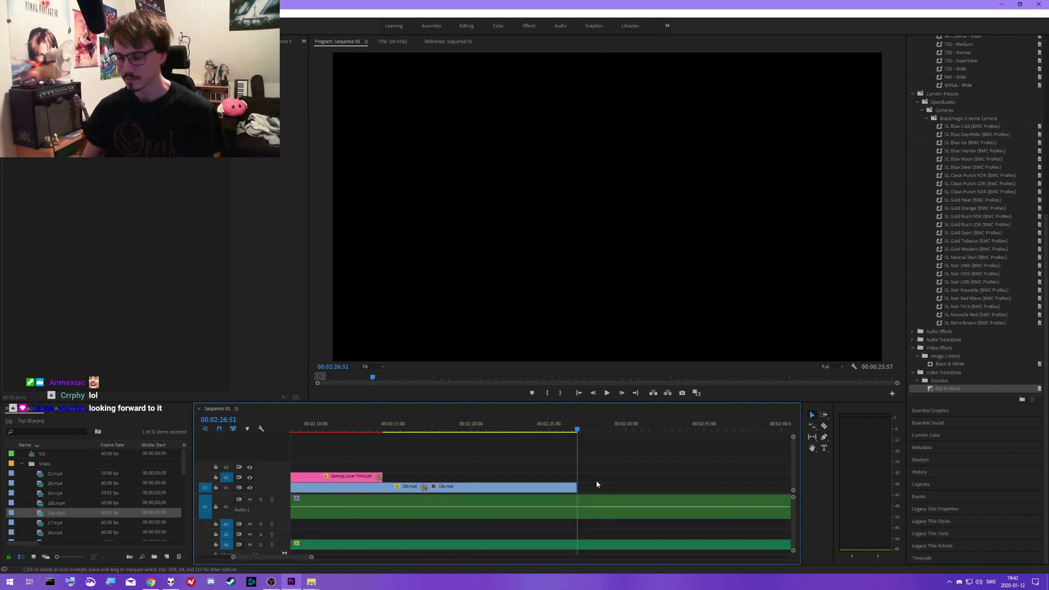
- Ripple delete the gap on V1 after 18a.mp4 so the remaining 18b.mp4 footage follows it directly
key("minus")
scroll(687, 487, "down", 2)
right_click(604, 489)
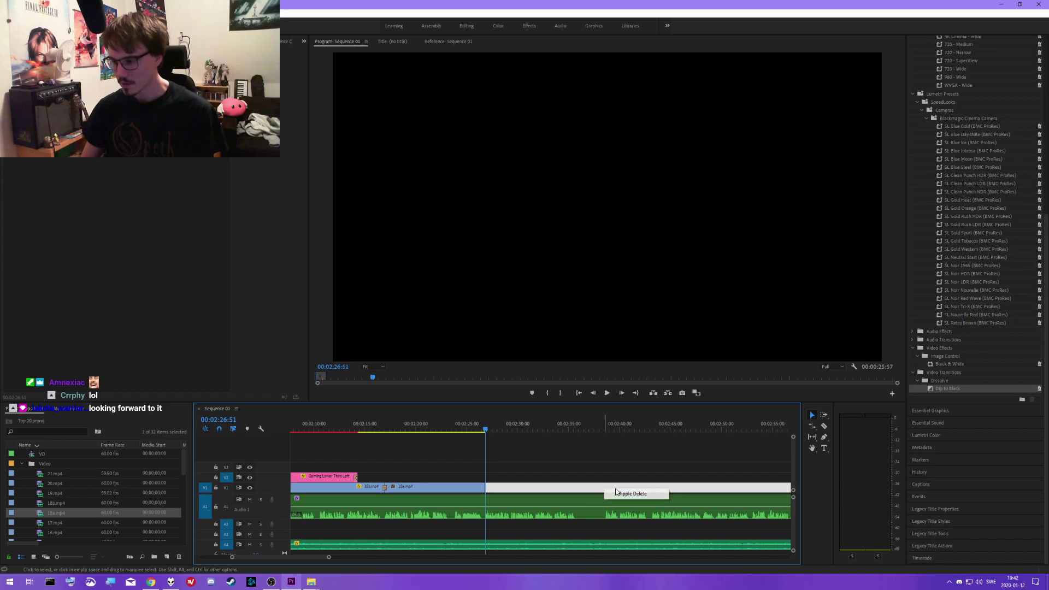
left_click(616, 493)
scroll(501, 482, "up", 2)
scroll(502, 482, "down", 3)
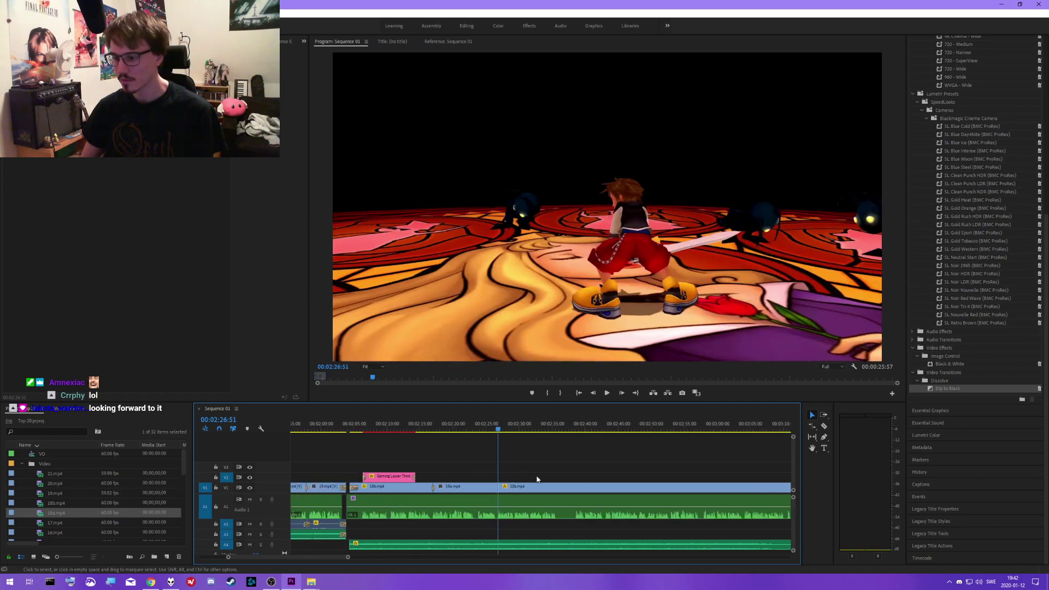
- Trim about 12.5 seconds off the start of the remaining 18b.mp4 clip and set it against the end of 18a.mp4
left_click_drag(443, 489, 658, 488)
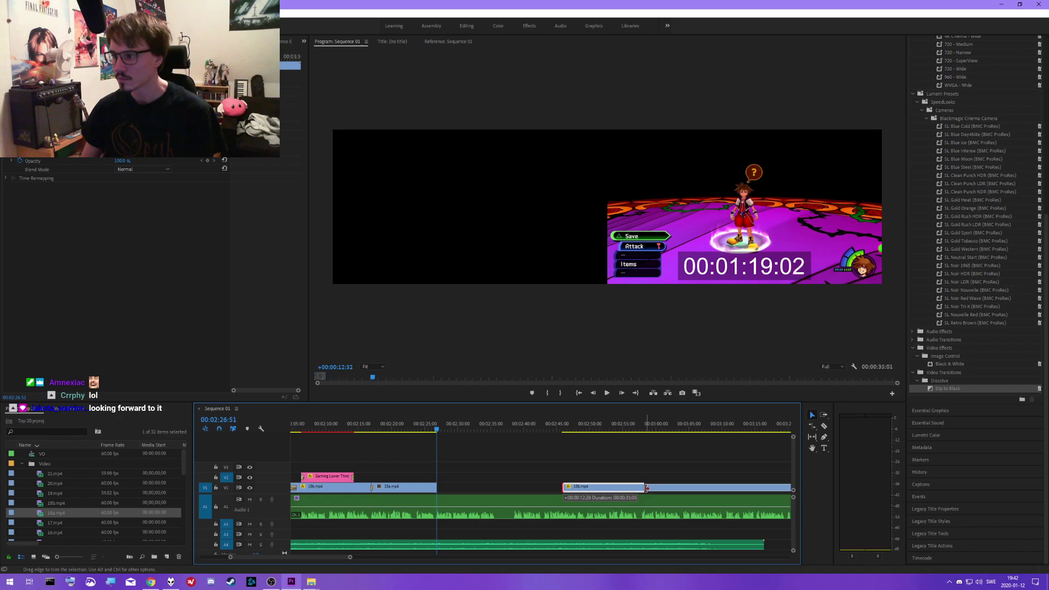
left_click_drag(647, 489, 438, 488)
- Apply a Dip to Black transition between 18a.mp4 and the following 18b.mp4 clip at 00:02:26:51
key("=")
key("=")
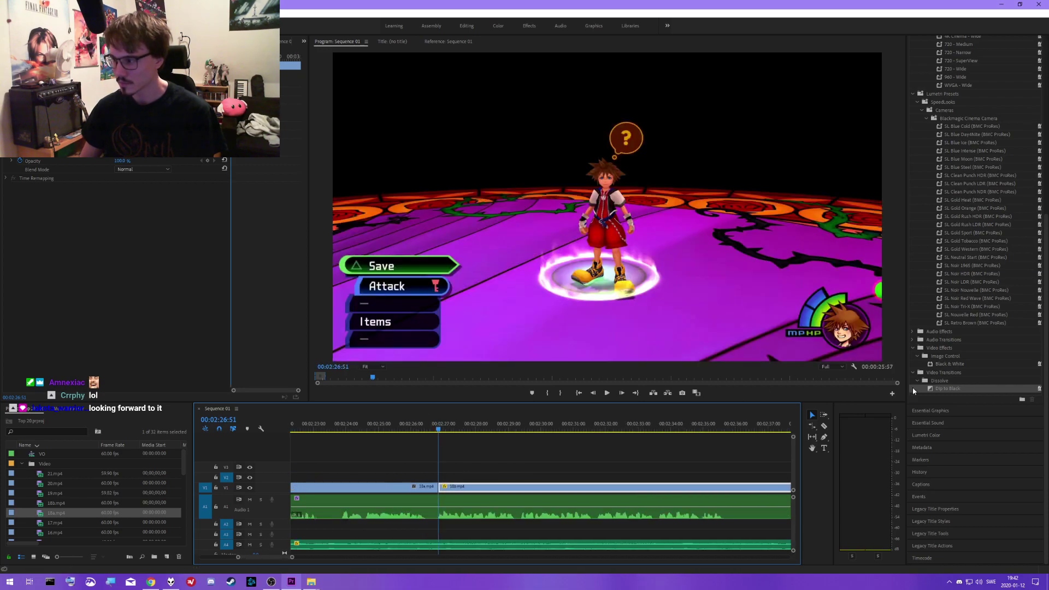
left_click_drag(913, 387, 840, 397)
left_click_drag(443, 492, 443, 492)
- Play back the second Dip to Black transition and the 18b.mp4 footage up to the next voice-over pause
left_click(425, 432)
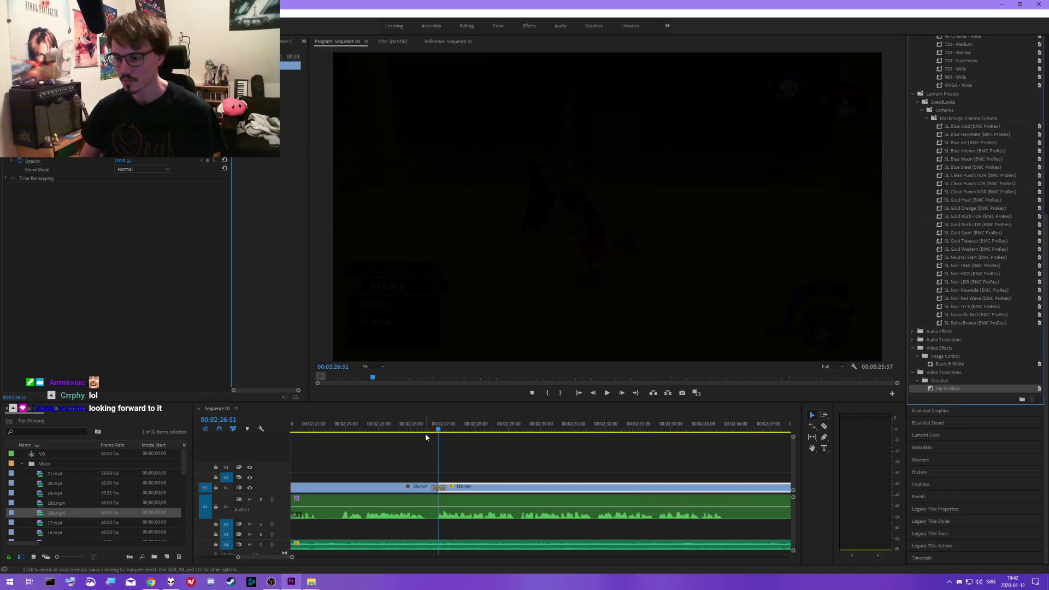
key("space")
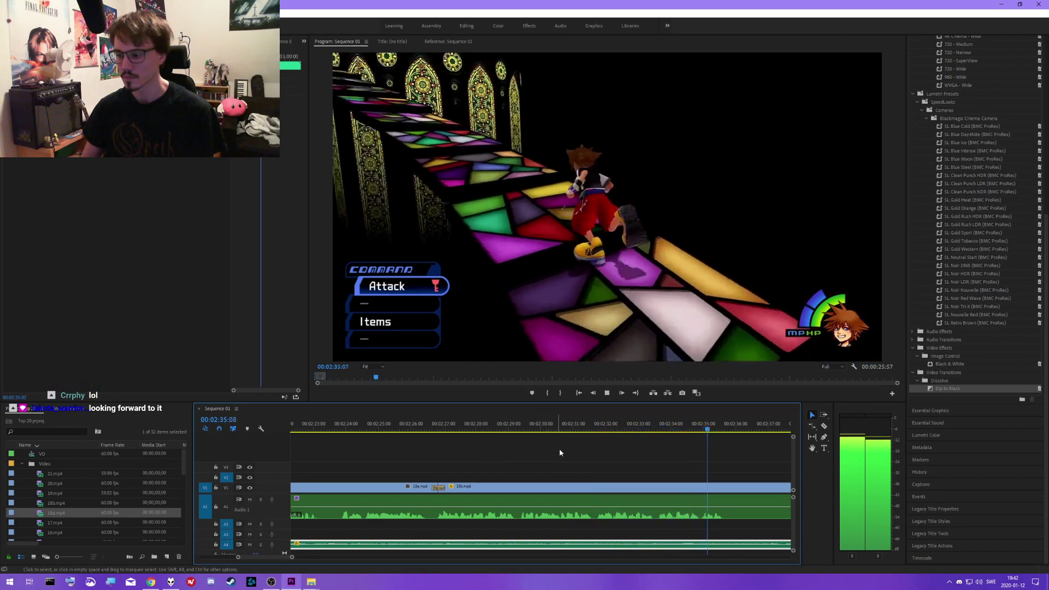
key("space")
- Place the playhead at 00:02:36:44 in the voice-over pause and cut the background audio clip there
scroll(691, 469, "down", 3)
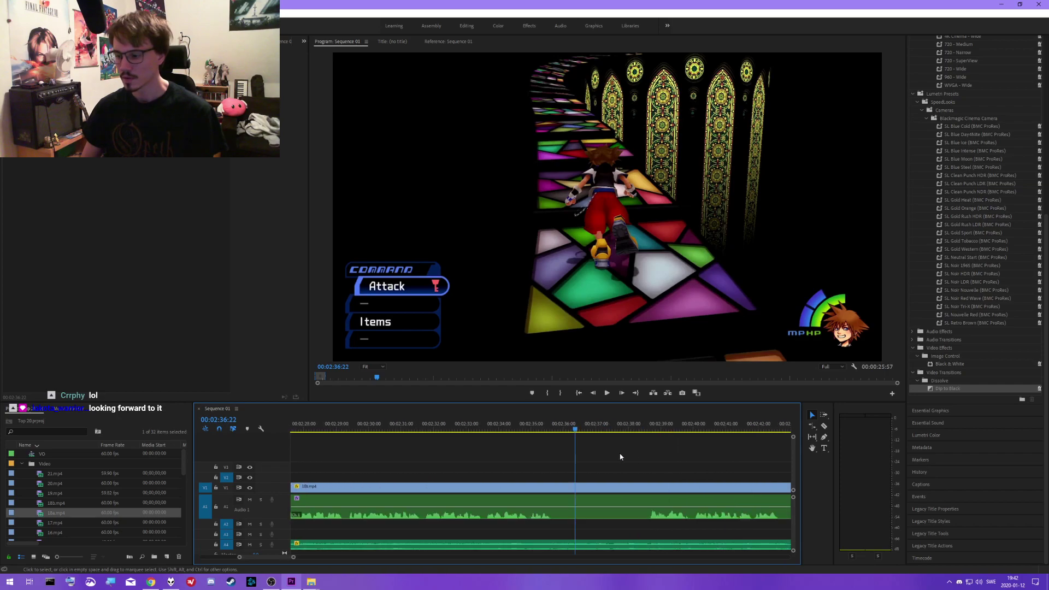
left_click_drag(497, 429, 467, 429)
scroll(527, 454, "down", 2)
left_click(468, 546)
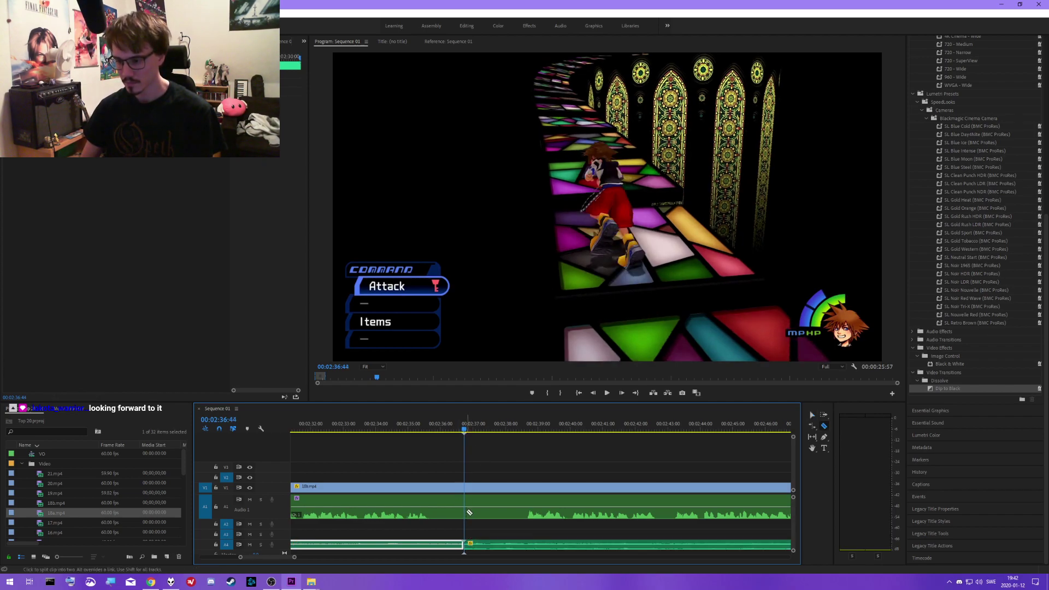
- Delete the background audio and the 18b.mp4 footage after 00:02:36:44
left_click(486, 547)
key("Delete")
left_click(501, 487)
key("Delete")
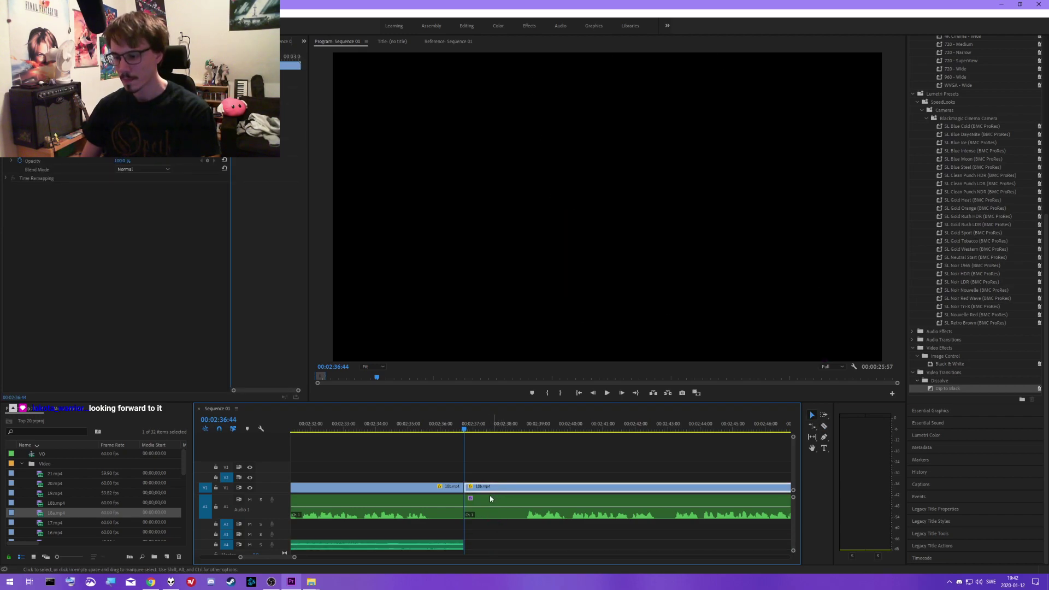
- Apply default transitions to the ends of the background audio and the 18b.mp4 clip at 00:02:36:44
right_click(462, 544)
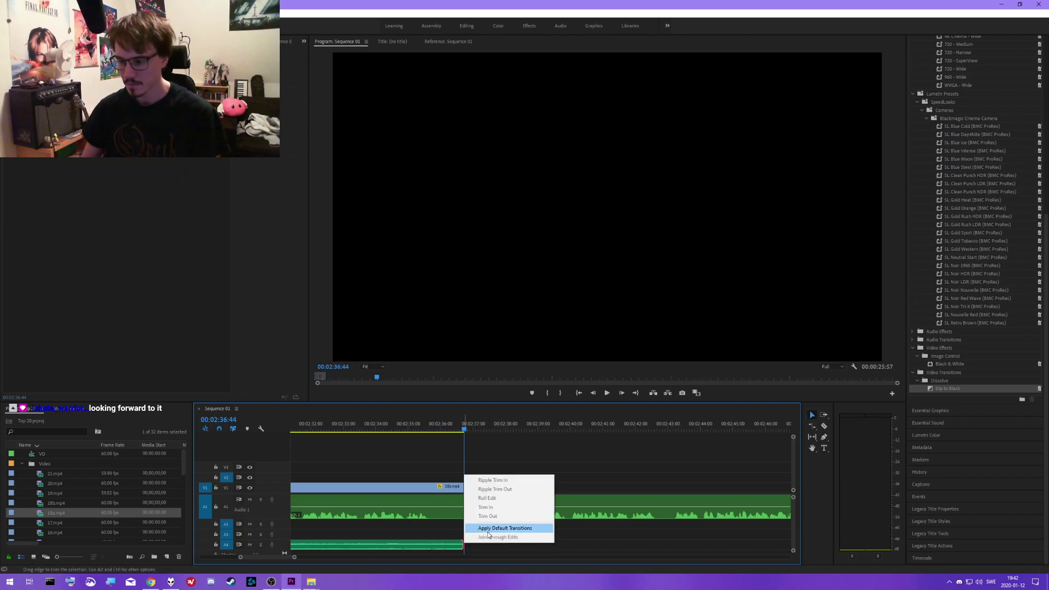
left_click(501, 531)
right_click(459, 484)
left_click(502, 538)
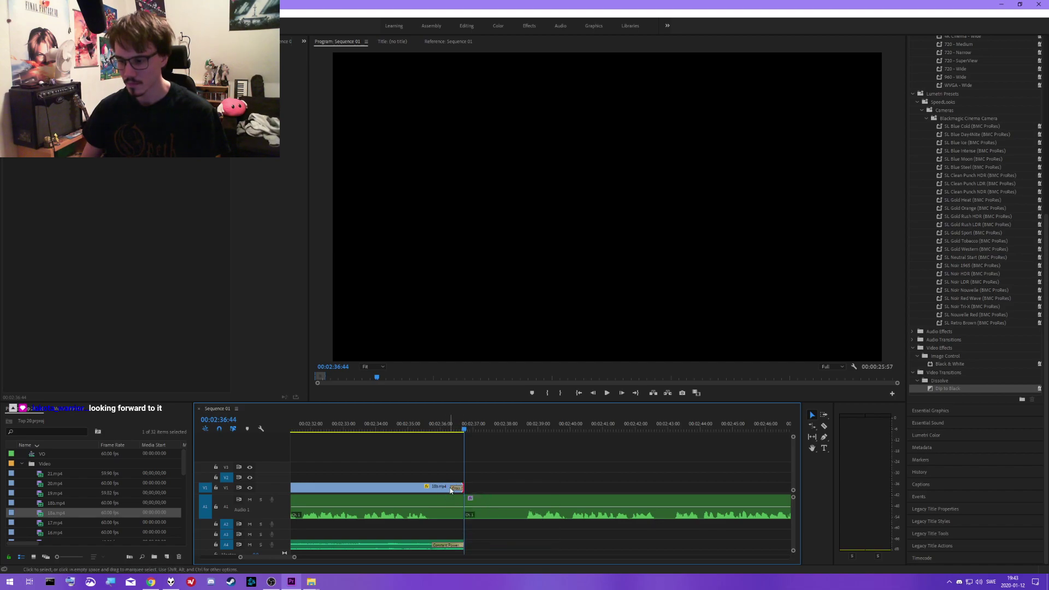
- Lengthen the transition at the end of the background audio to 00:00:01:08 and play back the fade-out
left_click_drag(429, 492, 428, 492)
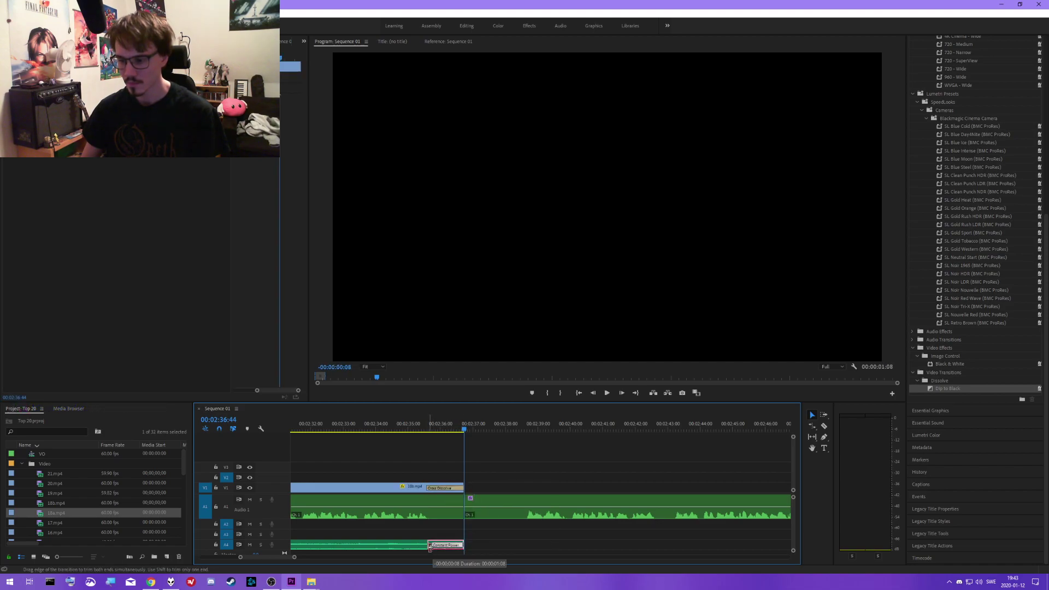
key("space")
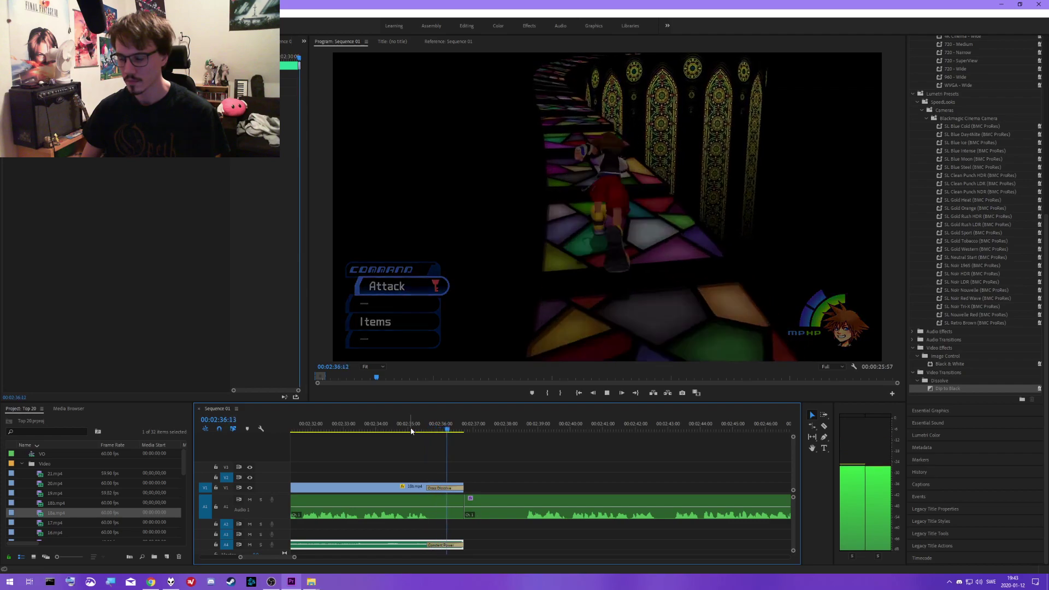
left_click(411, 431)
left_click_drag(411, 431, 429, 430)
key("space")
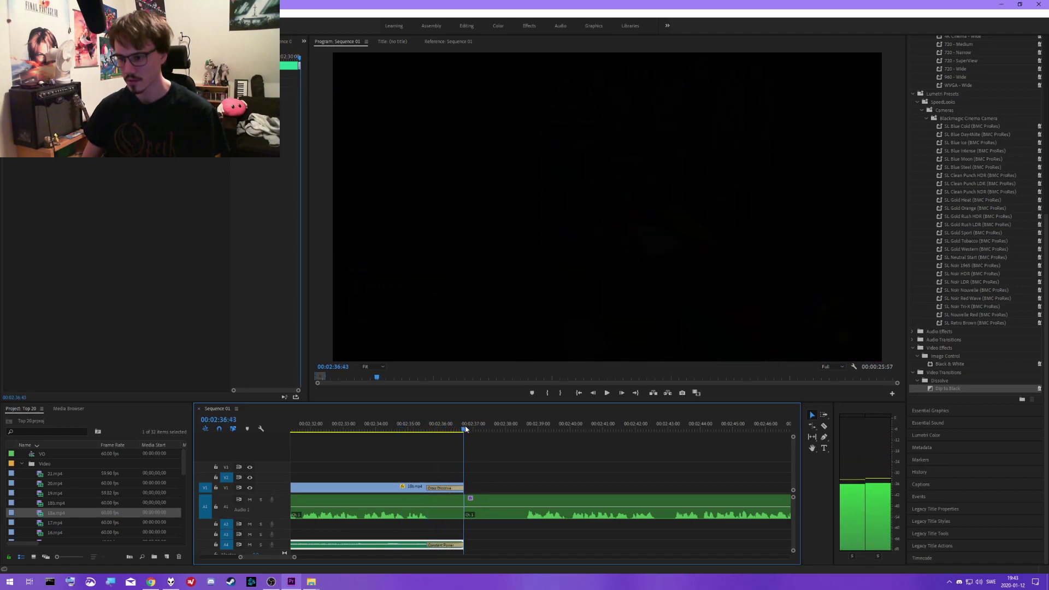
- Replay the faded ending of 18b.mp4 and save the project, returning the playhead to 00:02:36:44
left_click(390, 432)
key("space")
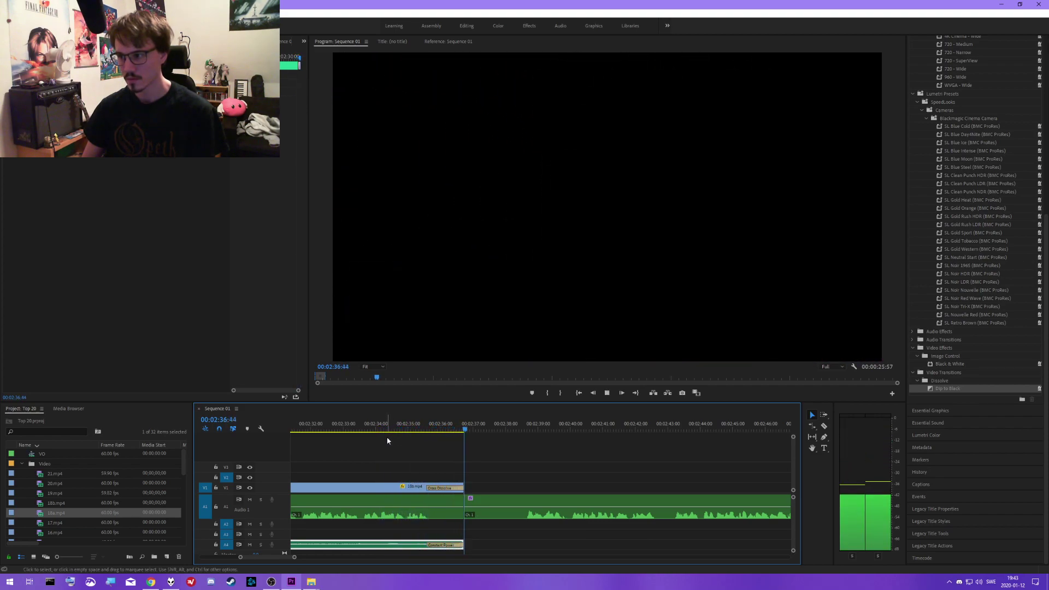
key("Return")
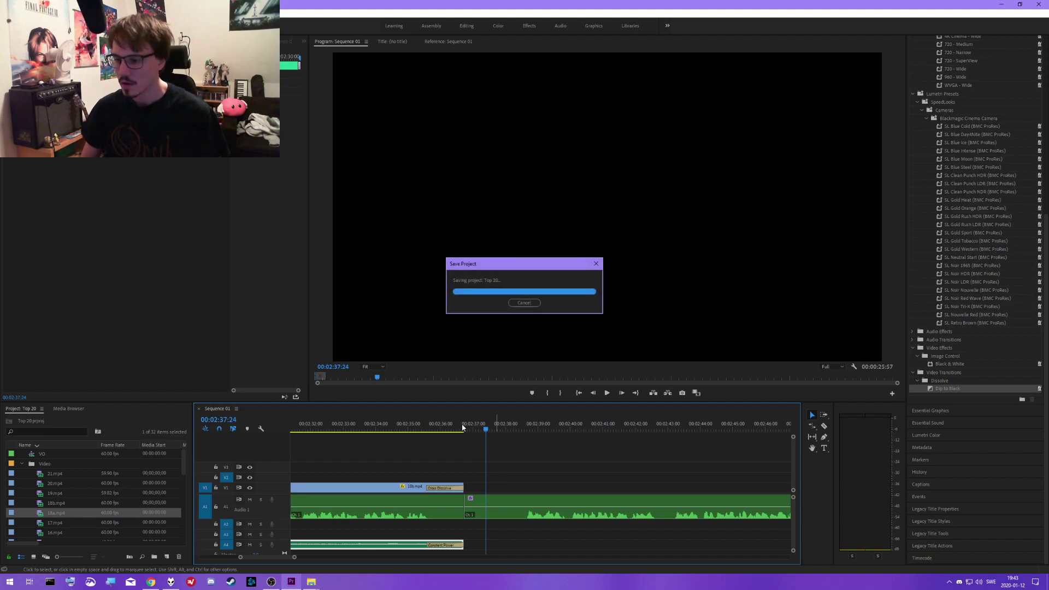
left_click(469, 429)
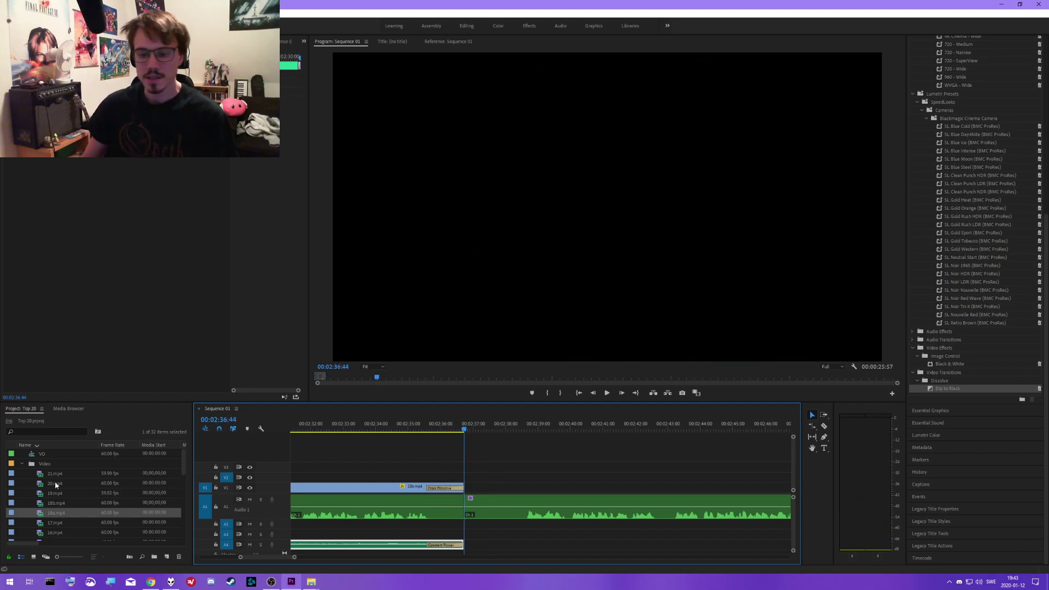
- Place 17.mp4 on V2 just after 00:02:38:00, unlink its video and audio, and delete the clip's audio
scroll(42, 508, "down", 1)
left_click(42, 513)
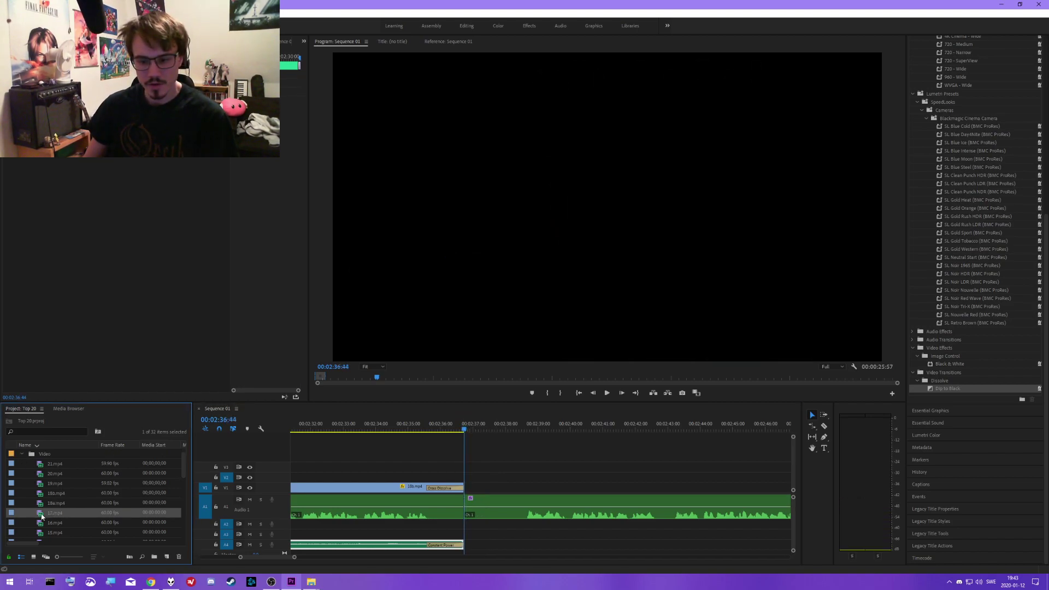
scroll(41, 515, "down", 2)
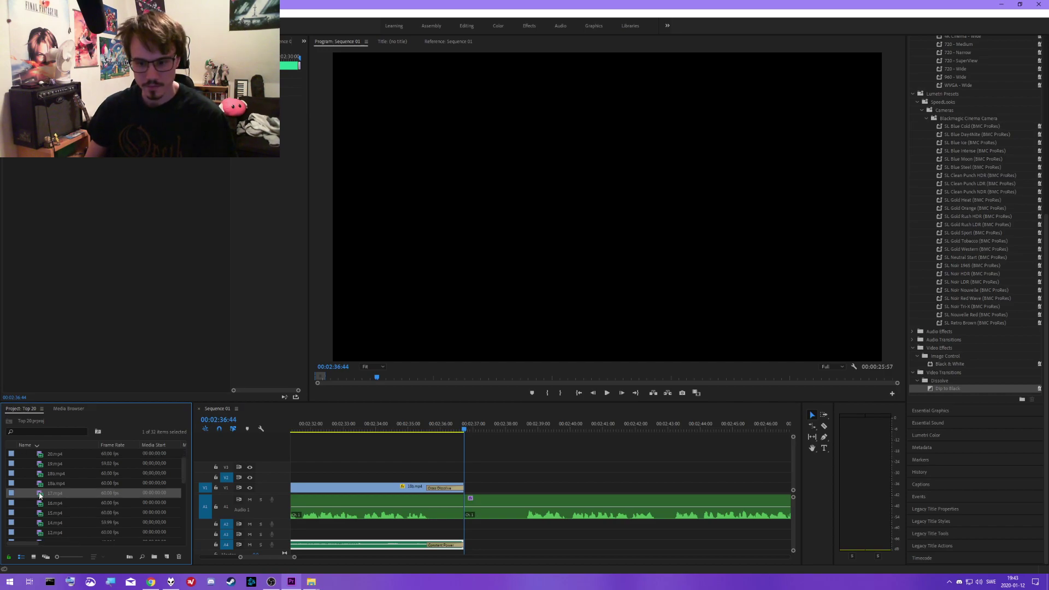
left_click_drag(40, 495, 511, 477)
right_click(535, 475)
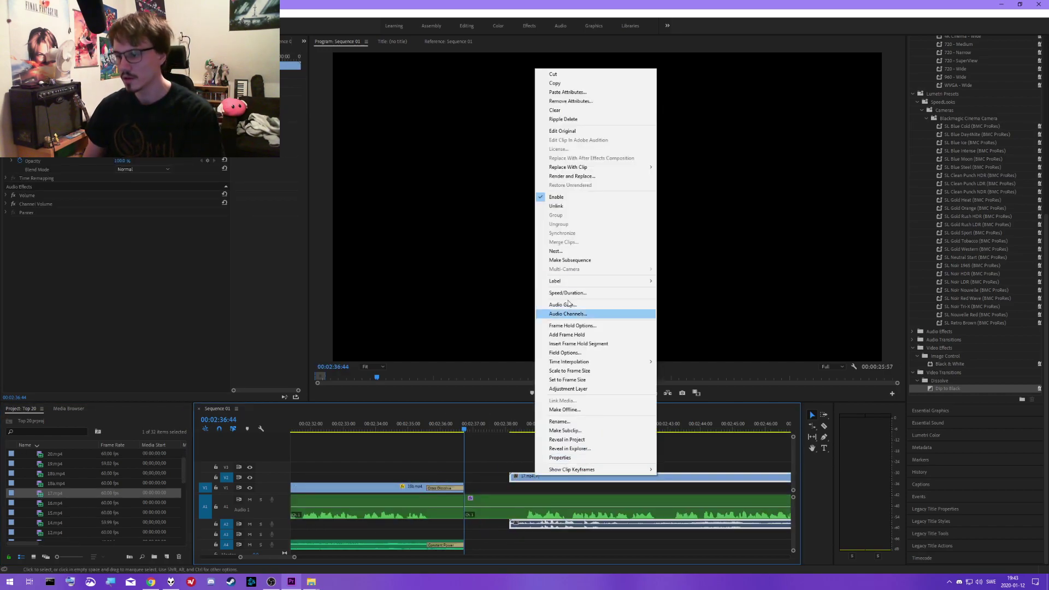
left_click(560, 208)
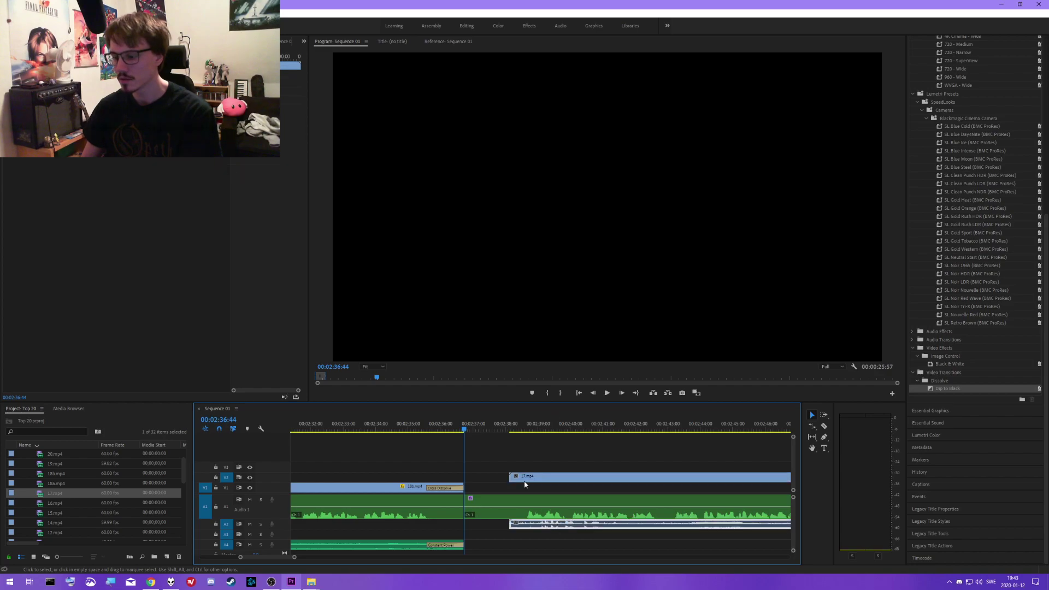
- Trim the start of 17.mp4 past the loading screen into the Yoshi gameplay and place the clip on V1
left_click_drag(510, 476, 622, 476)
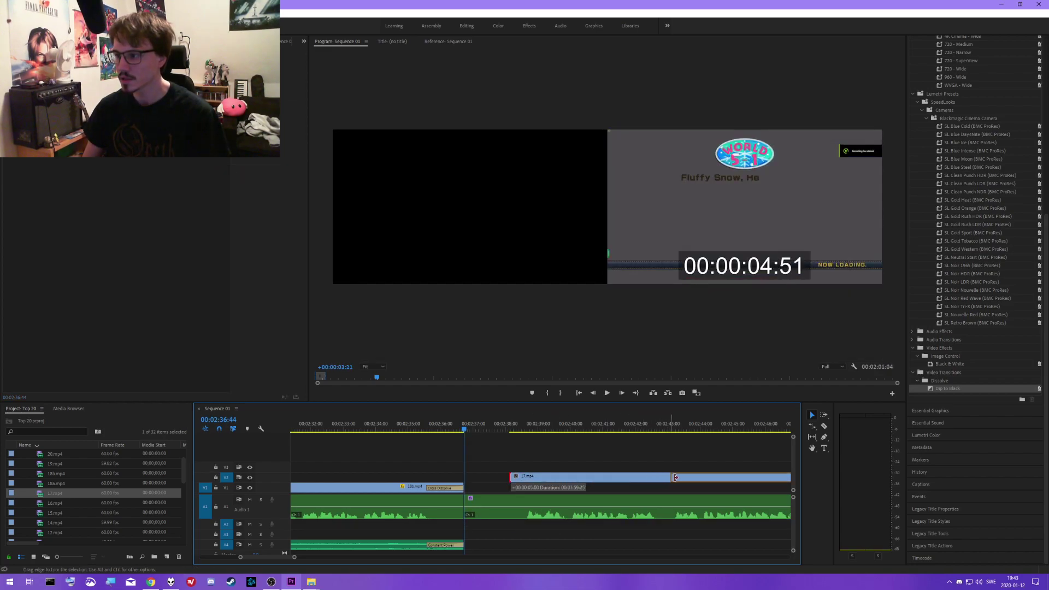
left_click_drag(739, 478, 510, 478)
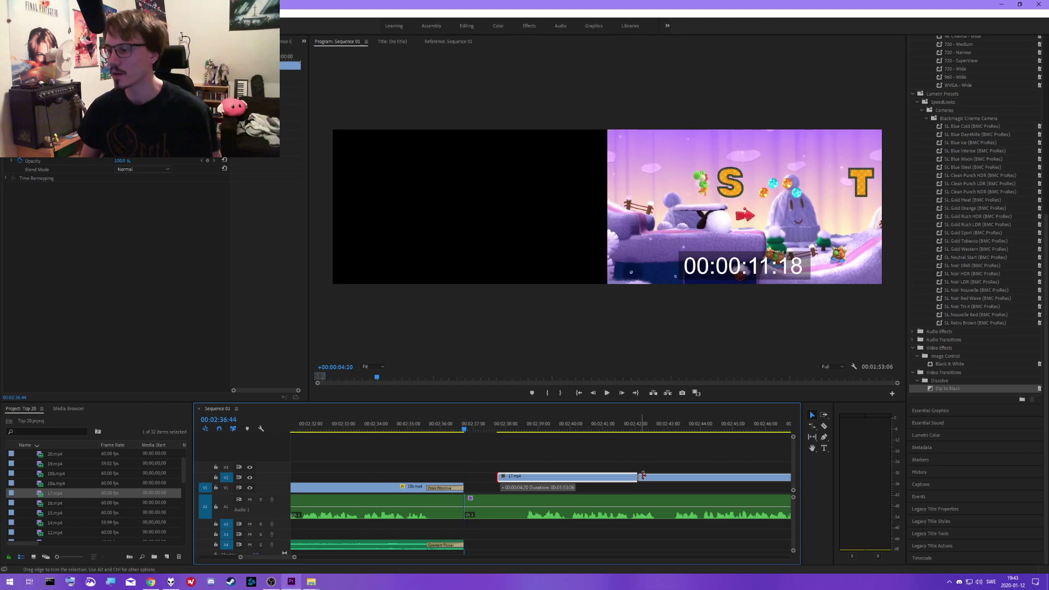
left_click_drag(642, 476, 750, 476)
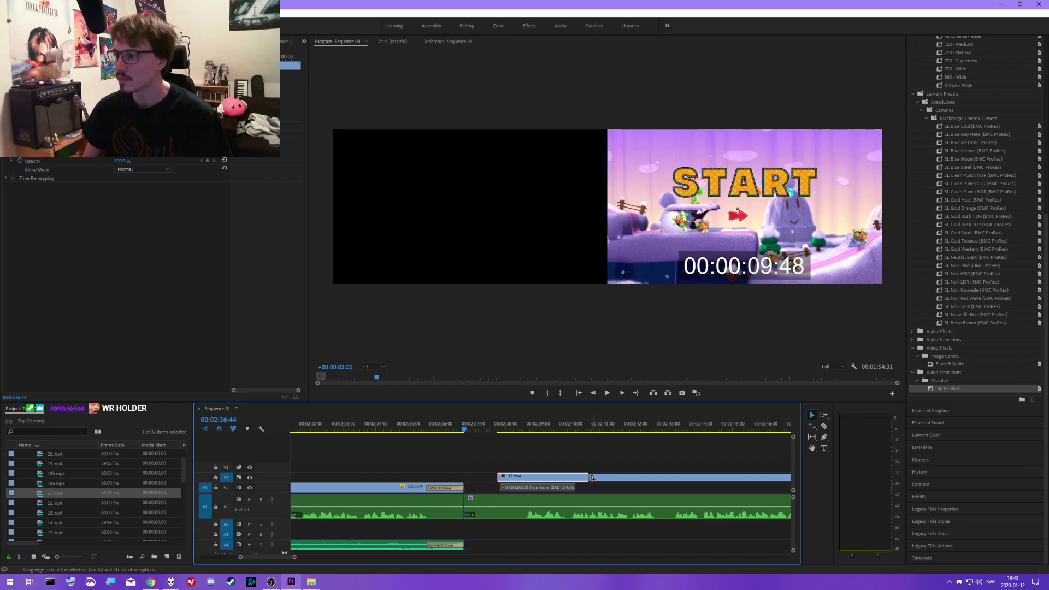
left_click_drag(593, 479, 543, 490)
scroll(511, 485, "up", 6)
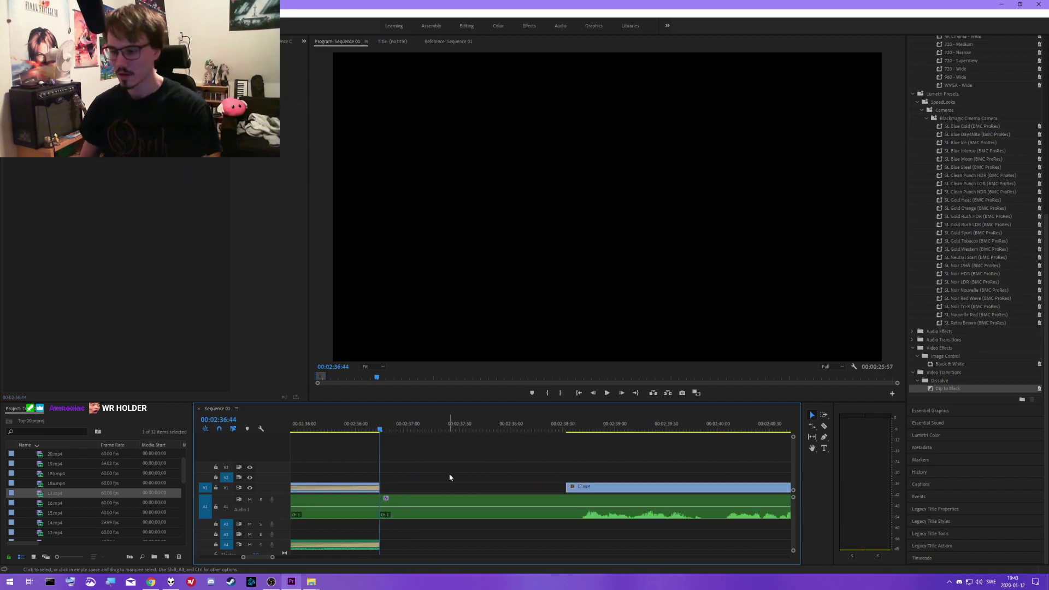
scroll(450, 478, "down", 1)
scroll(432, 480, "up", 2)
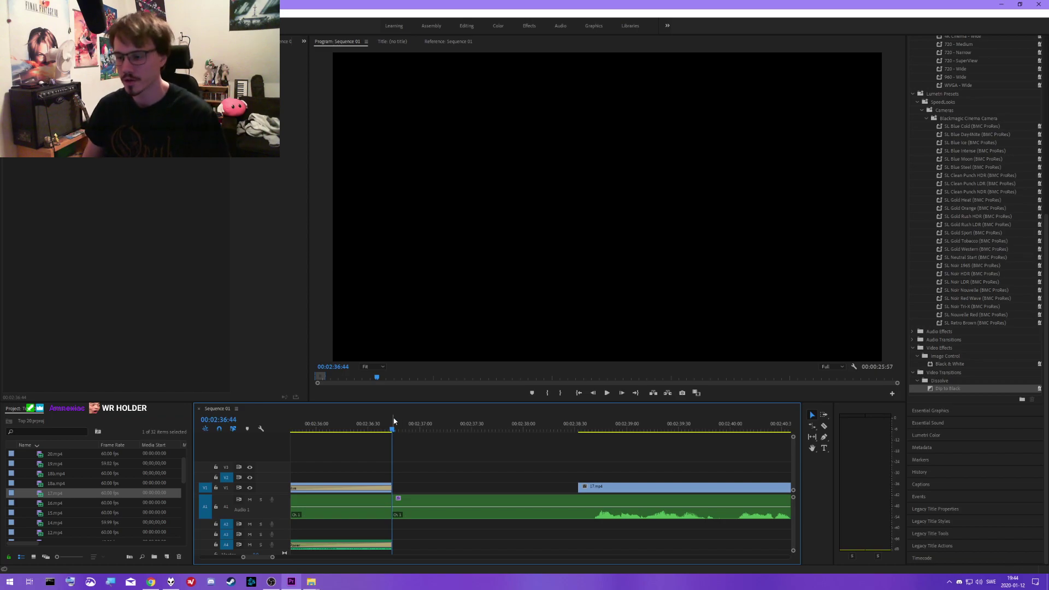
key("minus")
key("minus")
key("minus")
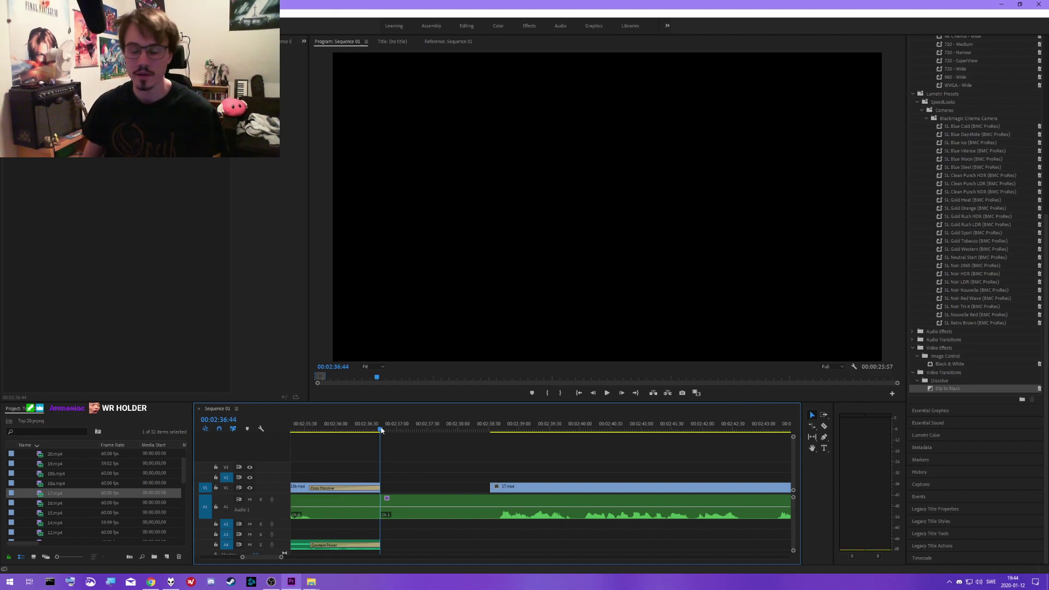
scroll(404, 470, "right", 2)
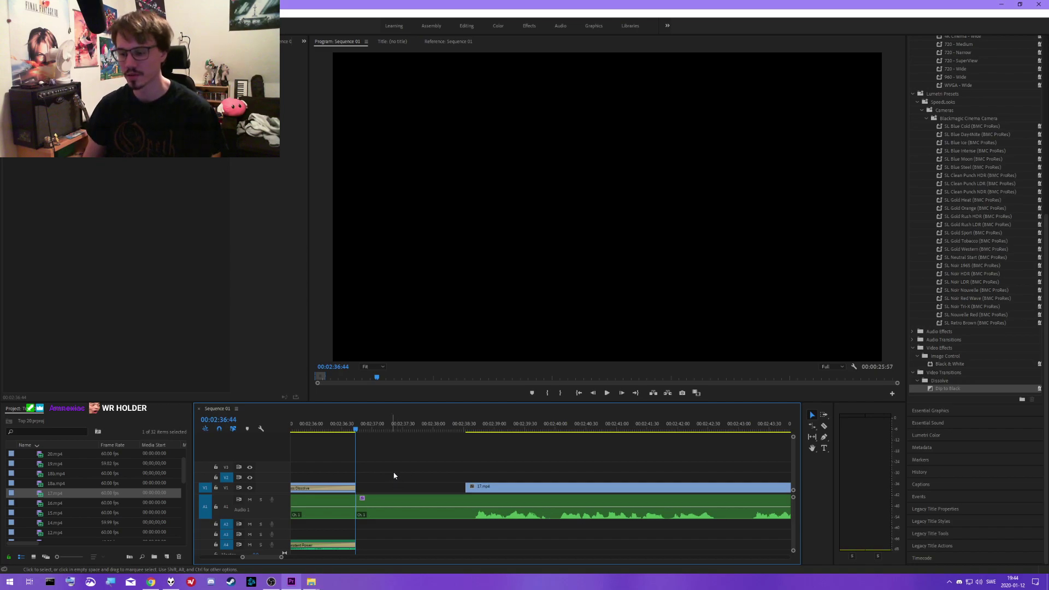
scroll(398, 471, "left", 2)
- Play the black gap after 18b.mp4 to judge its timing and move 17.mp4 to start at 00:02:37:14
left_click(408, 428)
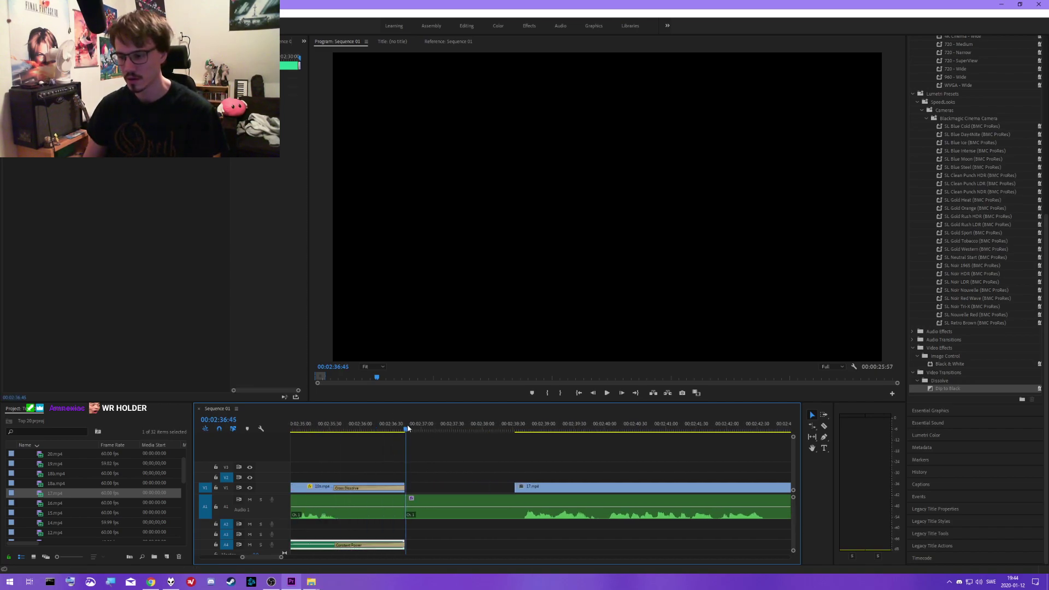
key("space")
key("space")
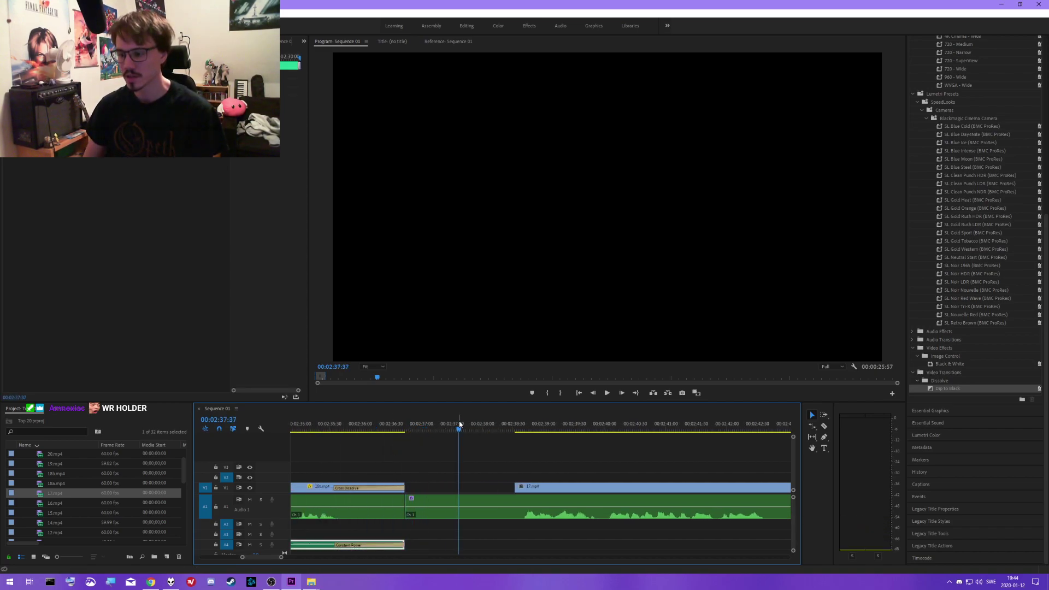
left_click(409, 428)
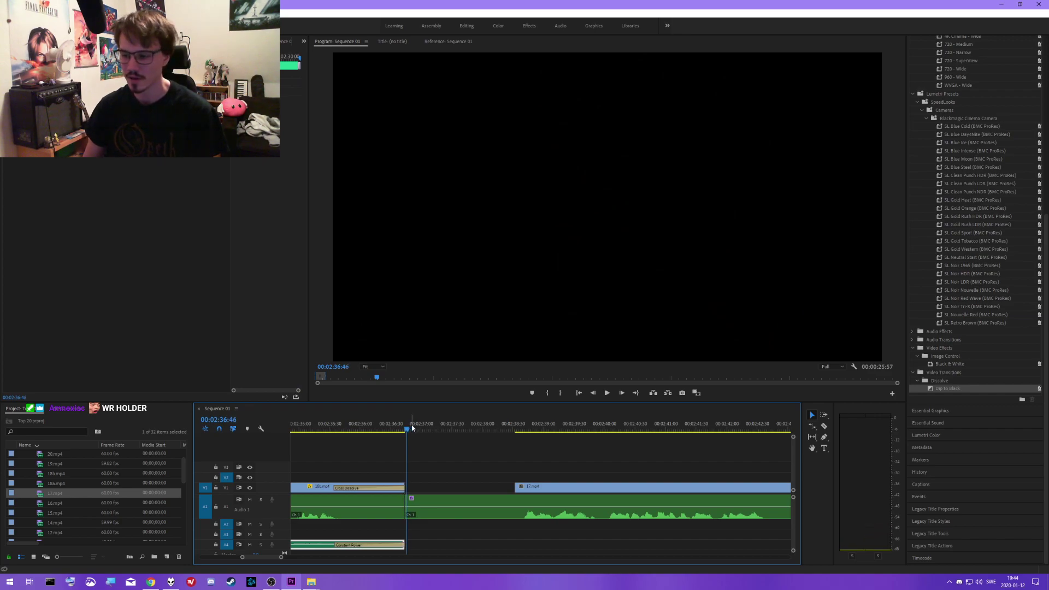
left_click(406, 429)
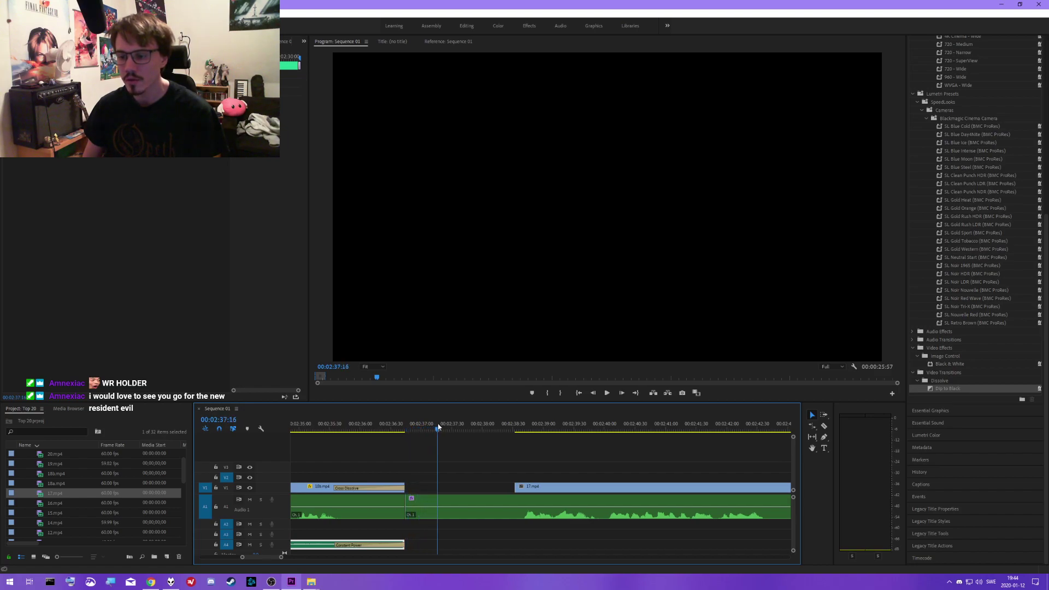
left_click_drag(539, 488, 453, 489)
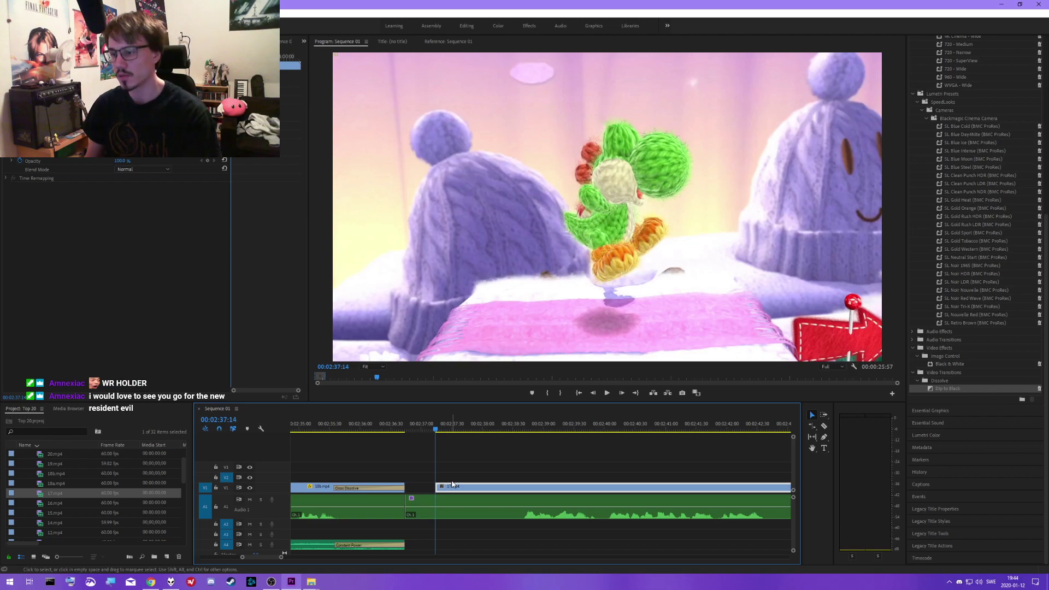
- Apply the default transition to the start of 17.mp4 and lengthen it to about 34 frames
right_click(452, 484)
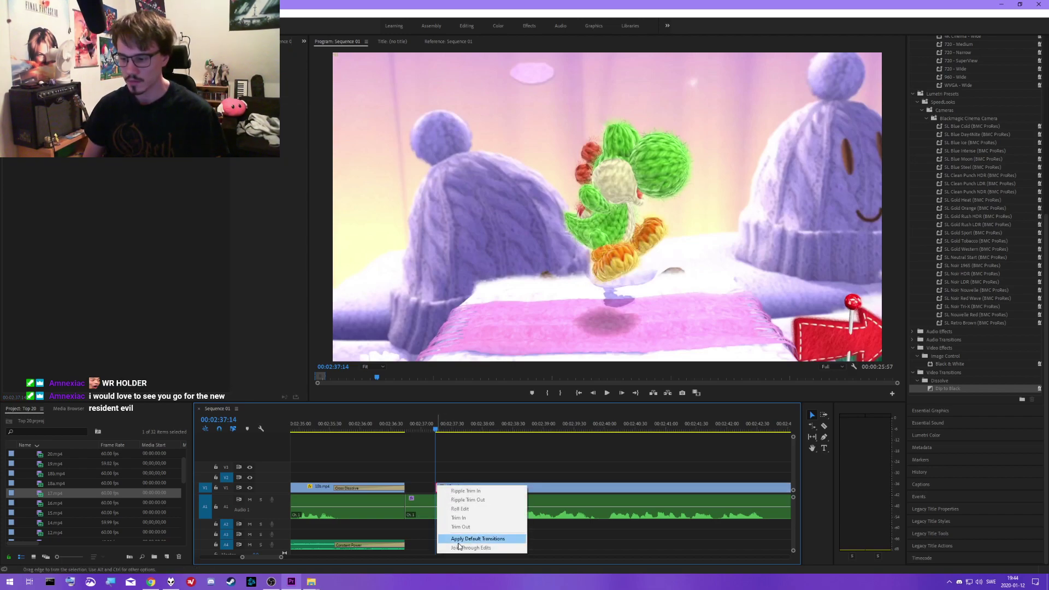
left_click(481, 539)
key("equal")
left_click_drag(455, 485, 475, 486)
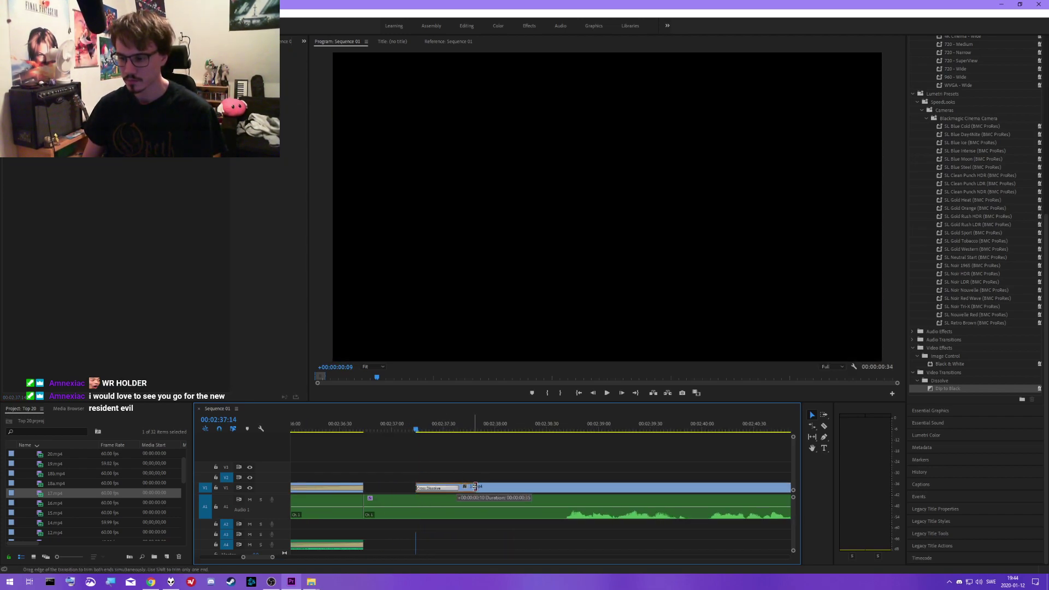
- Switch to the music player and search the Video Game Music playlist for "knitty"
key("alt+Tab")
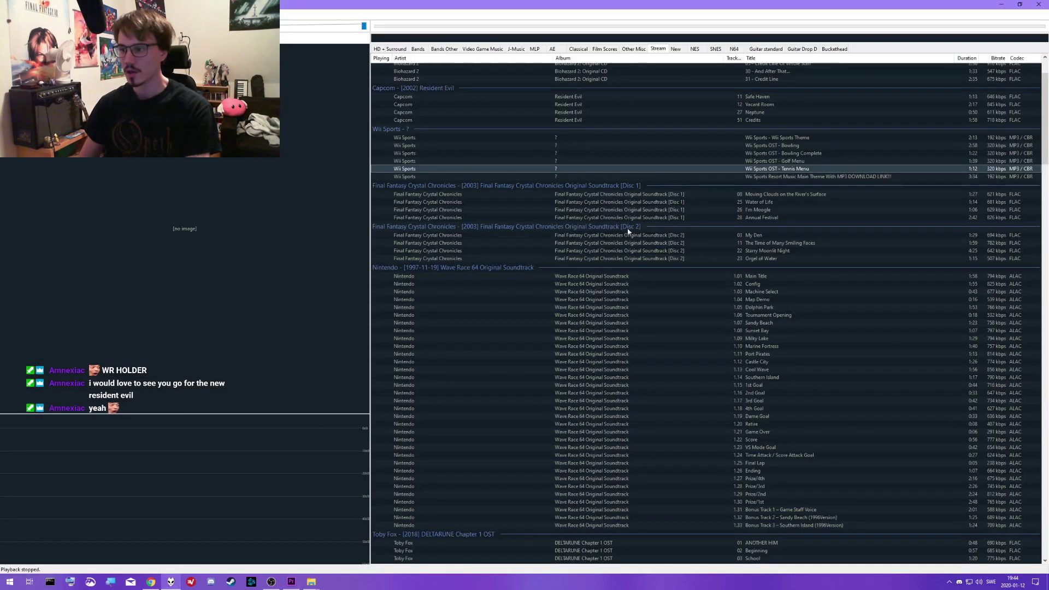
left_click(471, 49)
left_click(600, 316)
key("ctrl+f")
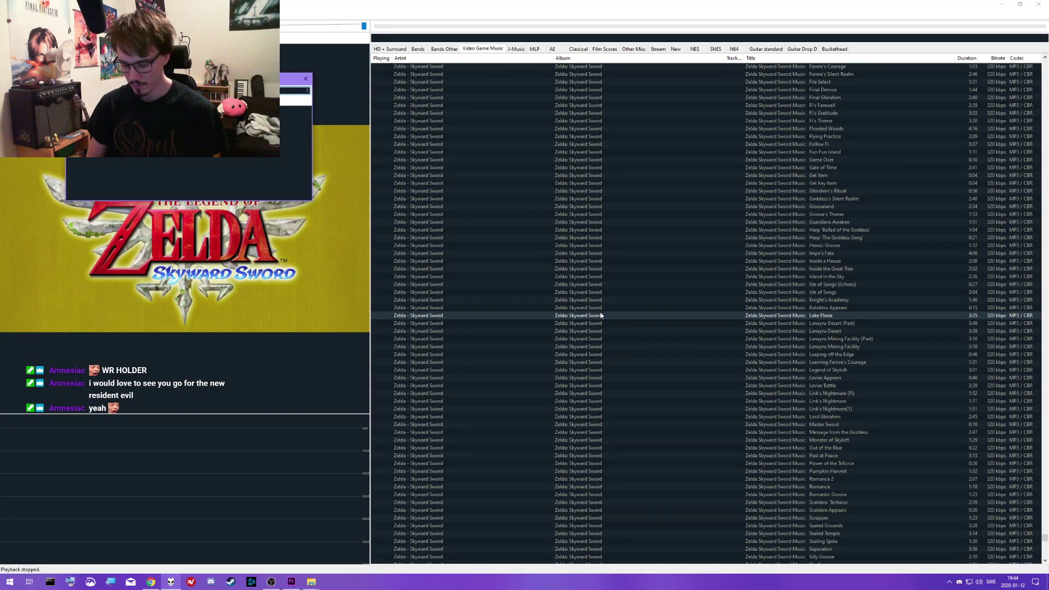
type("knitty")
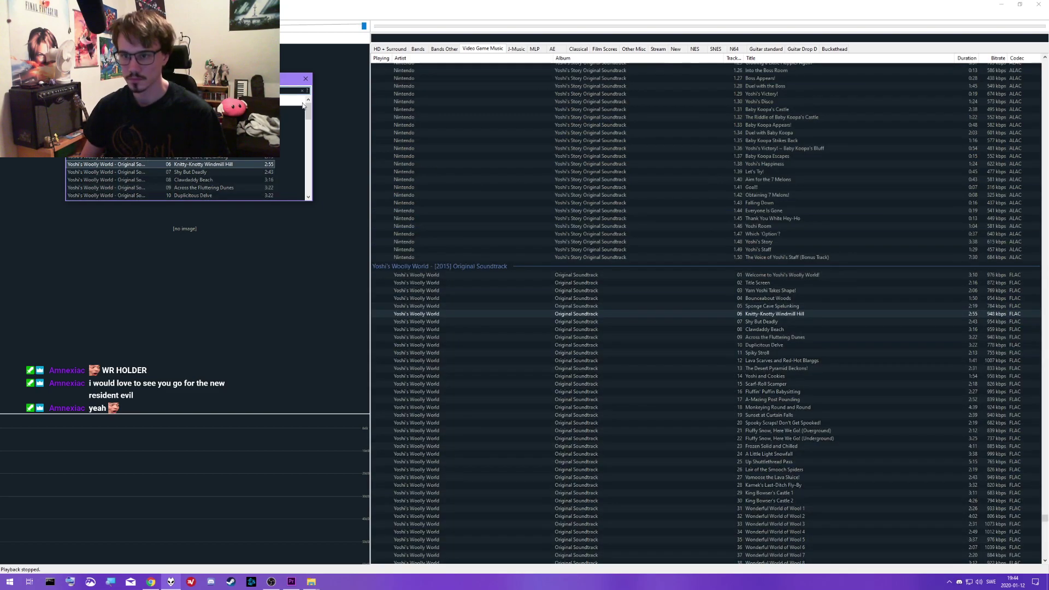
left_click(306, 80)
- Play "Vs Bunson the Hot Dog" from the Yoshi's Woolly World soundtrack, lower the player volume and skip ahead in the track
scroll(702, 367, "down", 6)
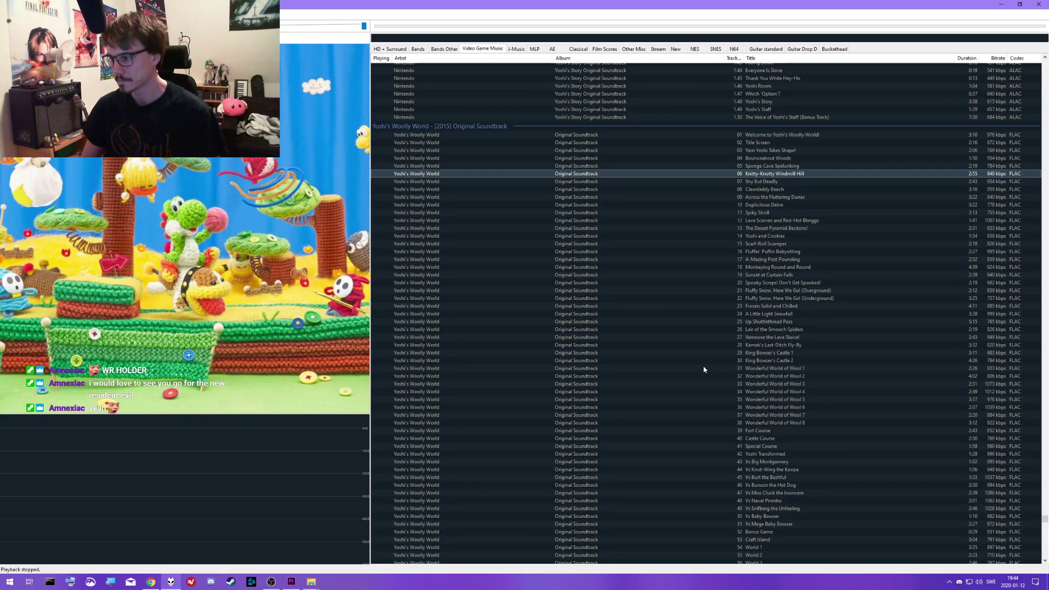
scroll(704, 370, "down", 6)
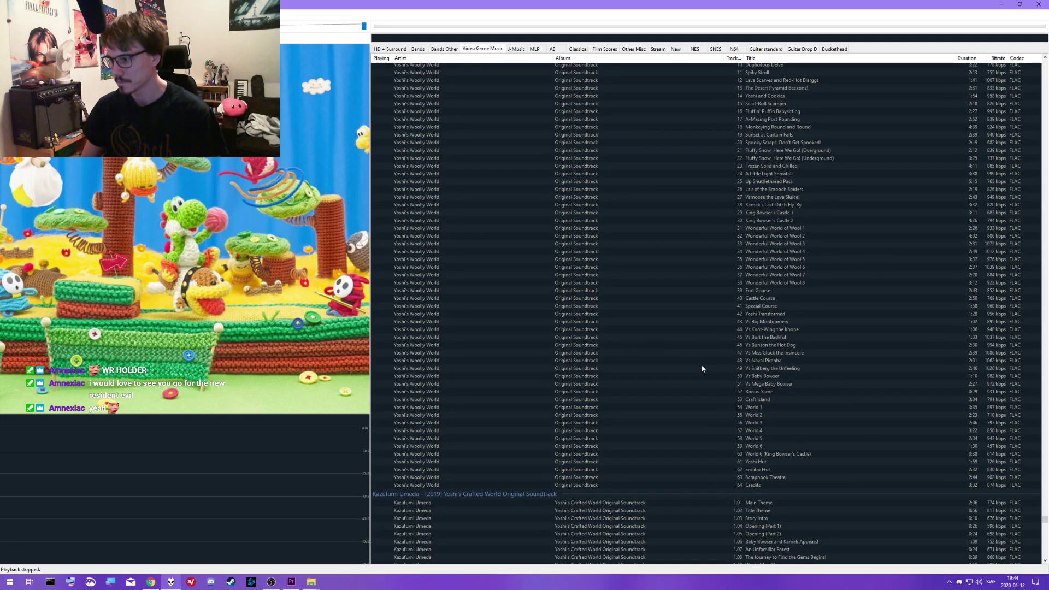
double_click(743, 346)
left_click_drag(297, 30, 364, 27)
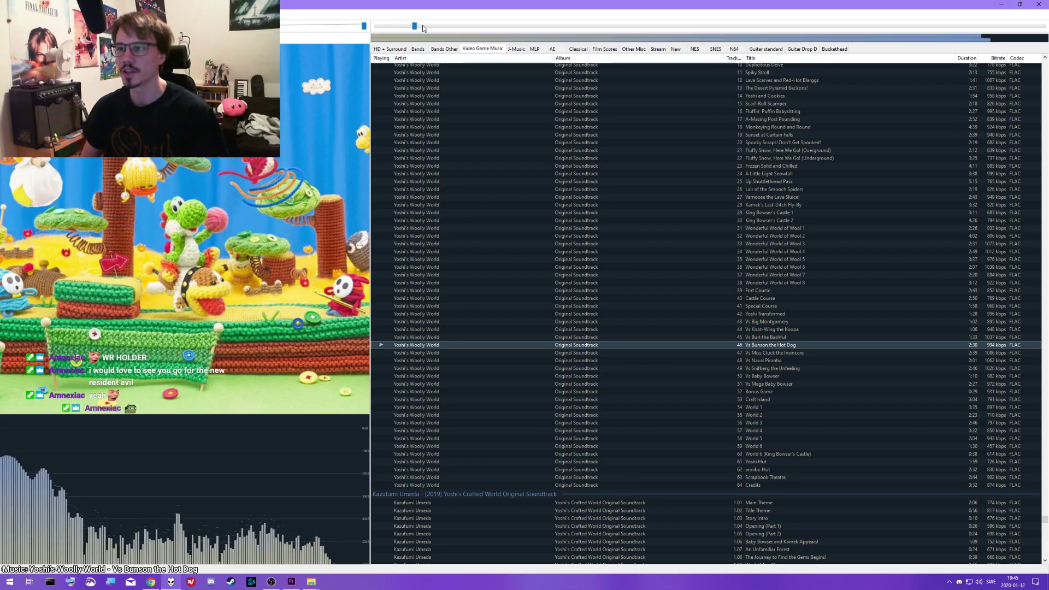
left_click(285, 27)
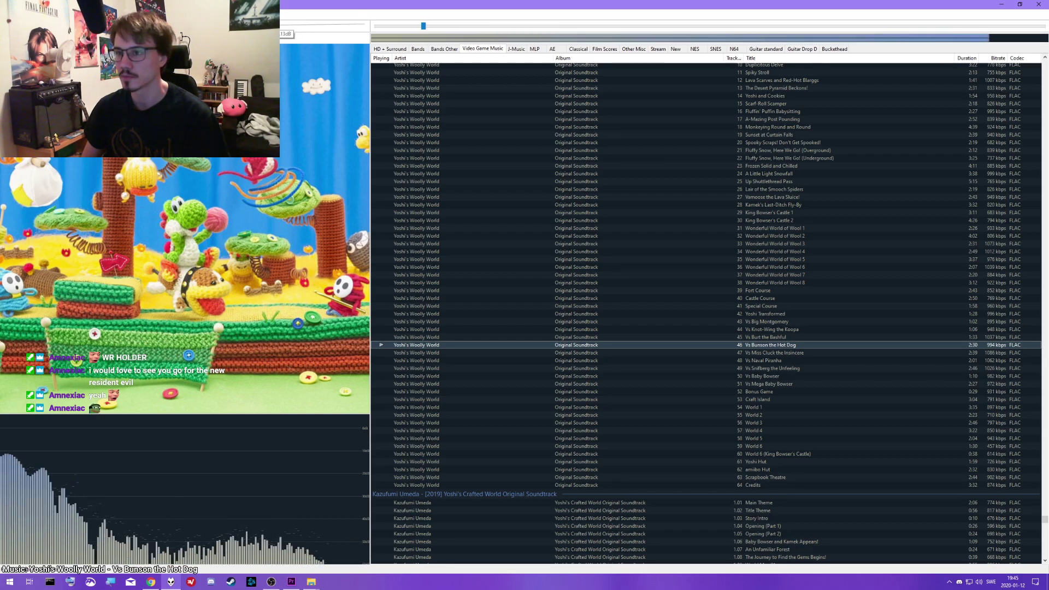
left_click_drag(442, 28, 477, 26)
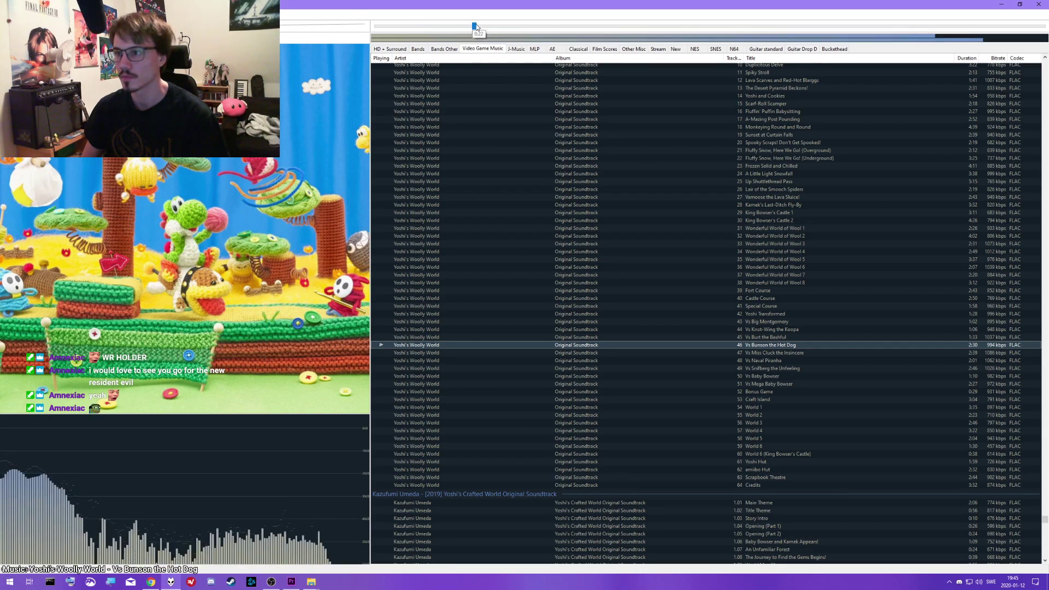
- Audition "A Little Light Snowfall" and "Fluffy Snow, Here We Go! (Overground)" from the Yoshi's Woolly World soundtrack, and stop playback
scroll(626, 317, "down", 4)
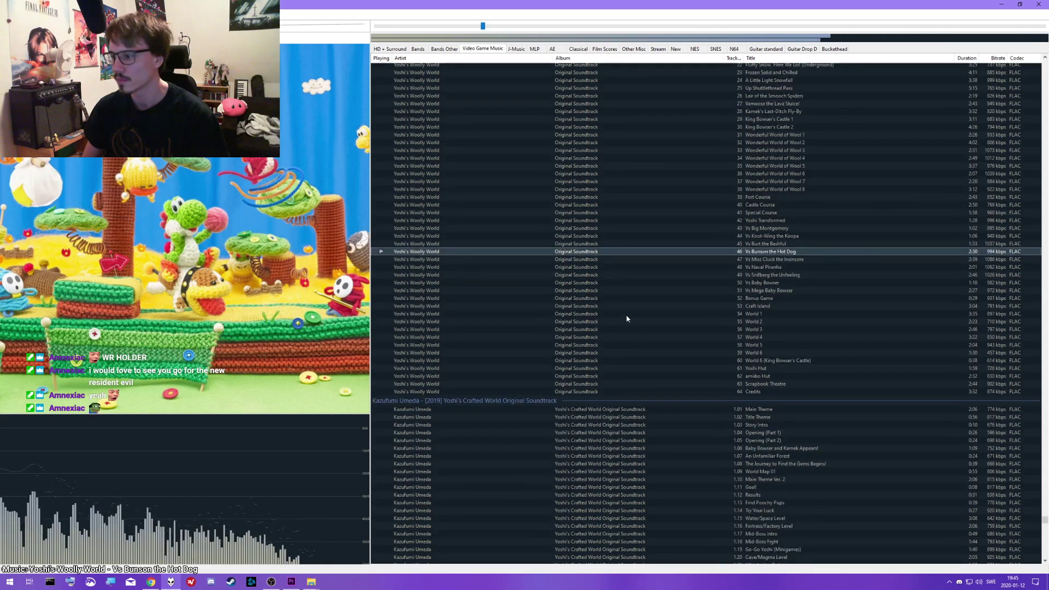
scroll(625, 317, "up", 8)
scroll(749, 257, "up", 2)
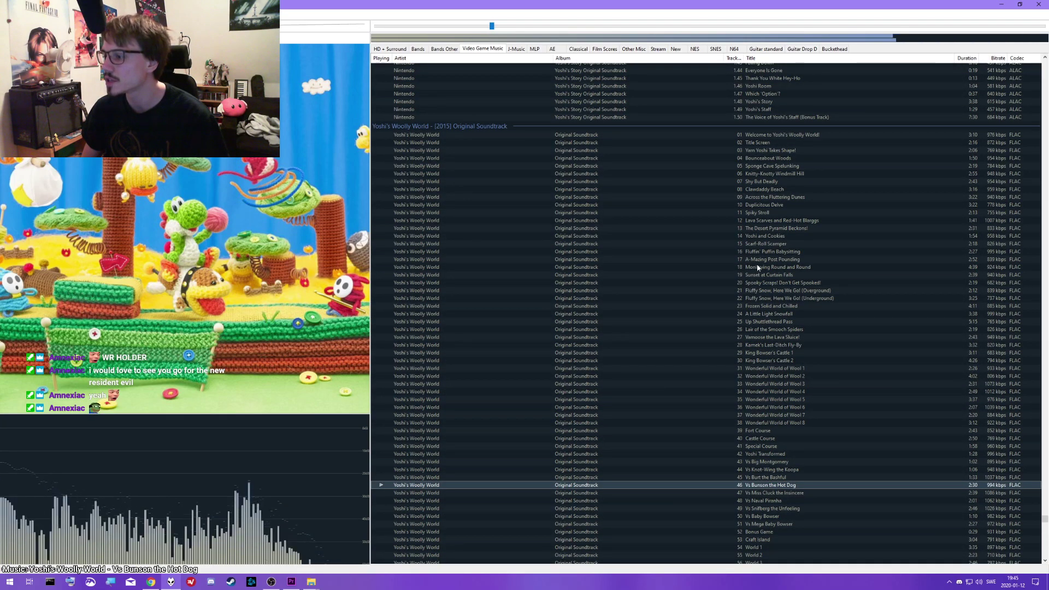
left_click(762, 308)
scroll(762, 290, "down", 2)
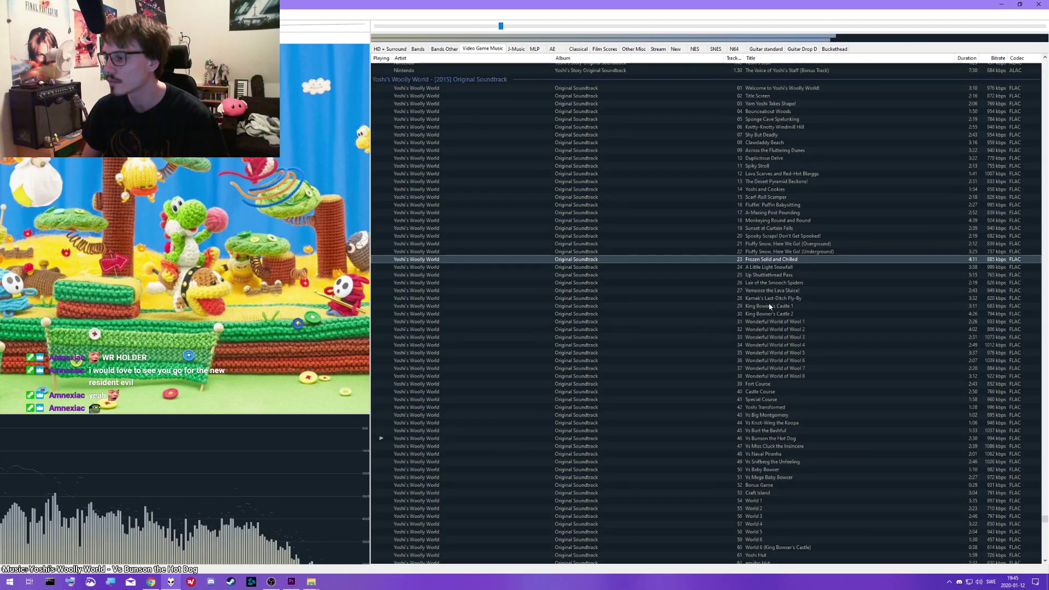
left_click(773, 267)
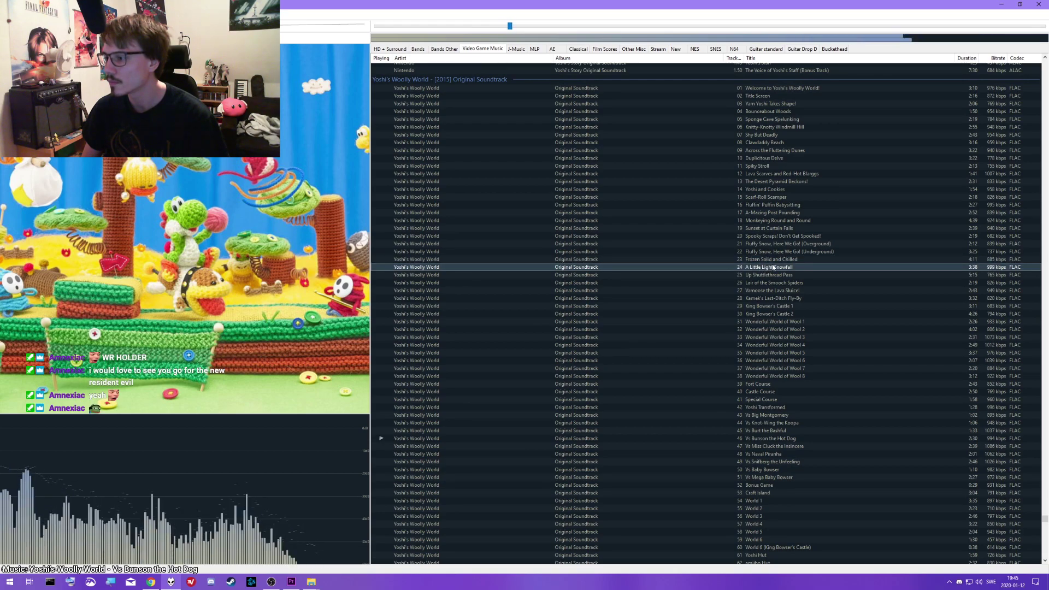
left_click(774, 260)
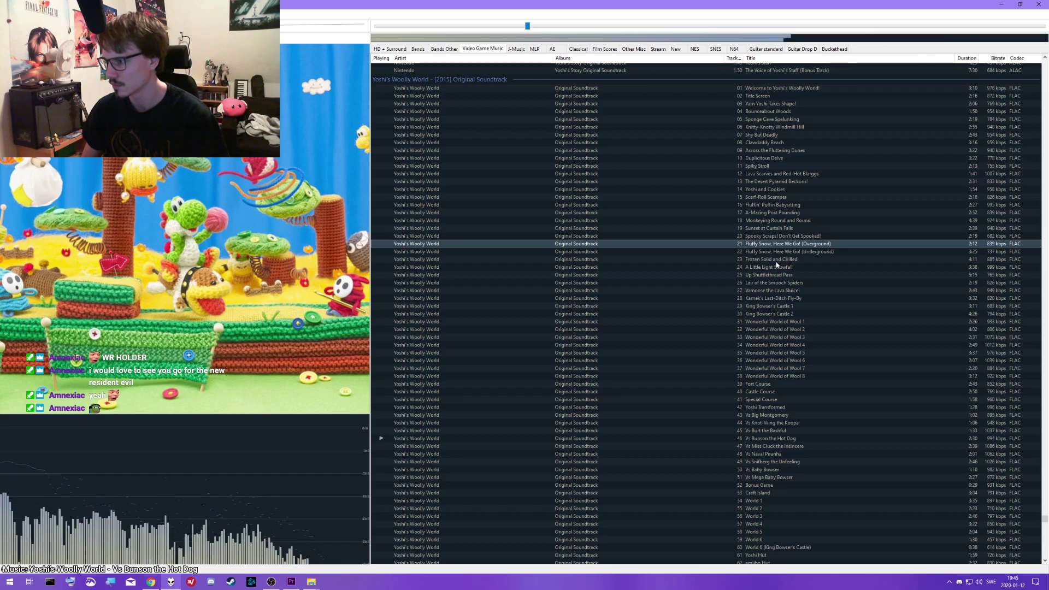
left_click(774, 267)
double_click(774, 267)
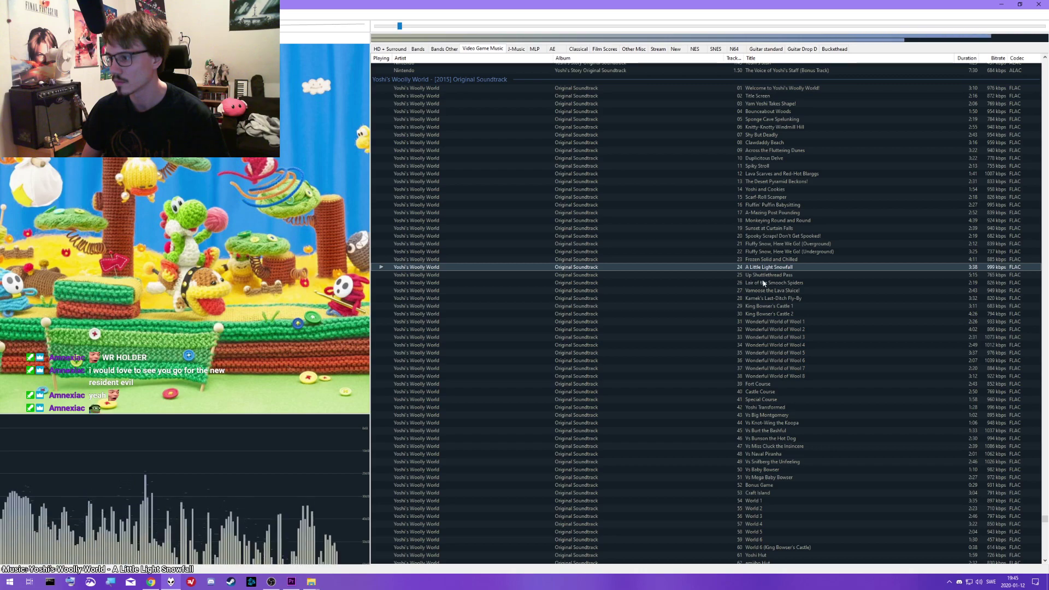
double_click(768, 244)
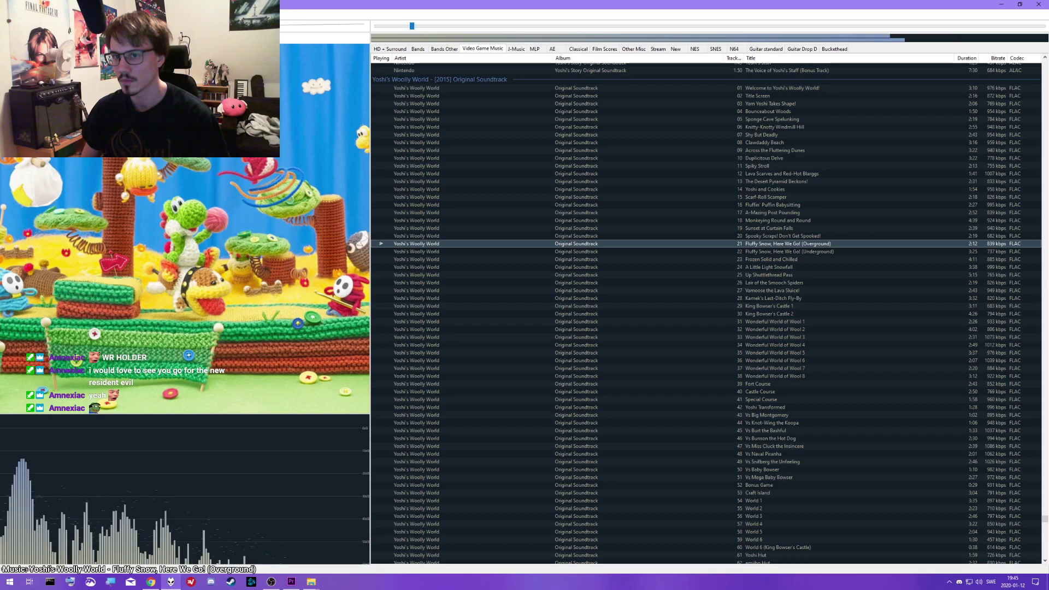
key("XF86AudioStop")
- Start converting "Fluffy Snow, Here We Go! (Overground)" with WAV as the output format
right_click(716, 244)
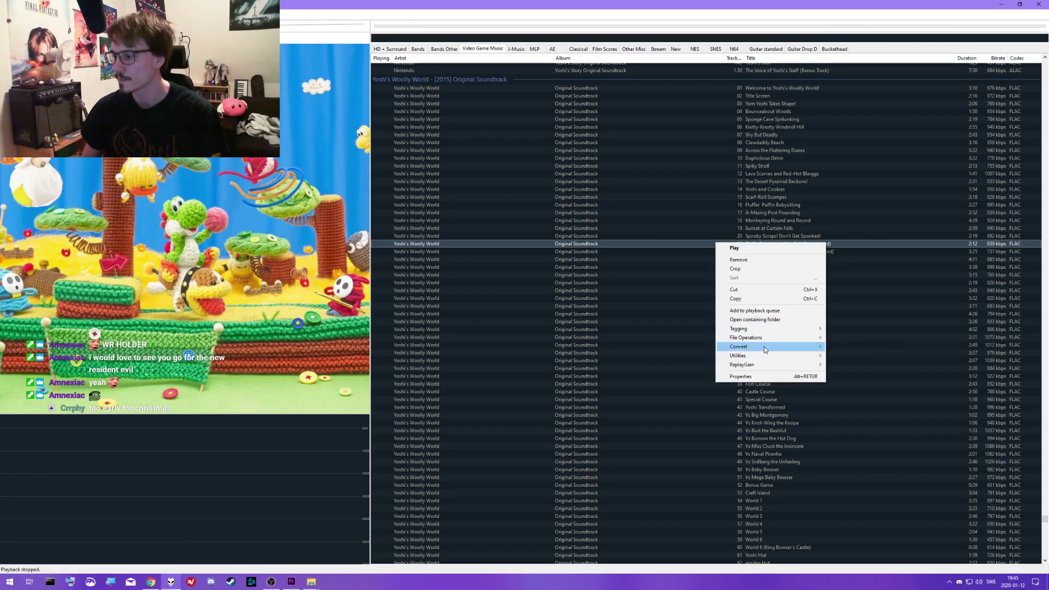
mouse_move(766, 346)
left_click(847, 347)
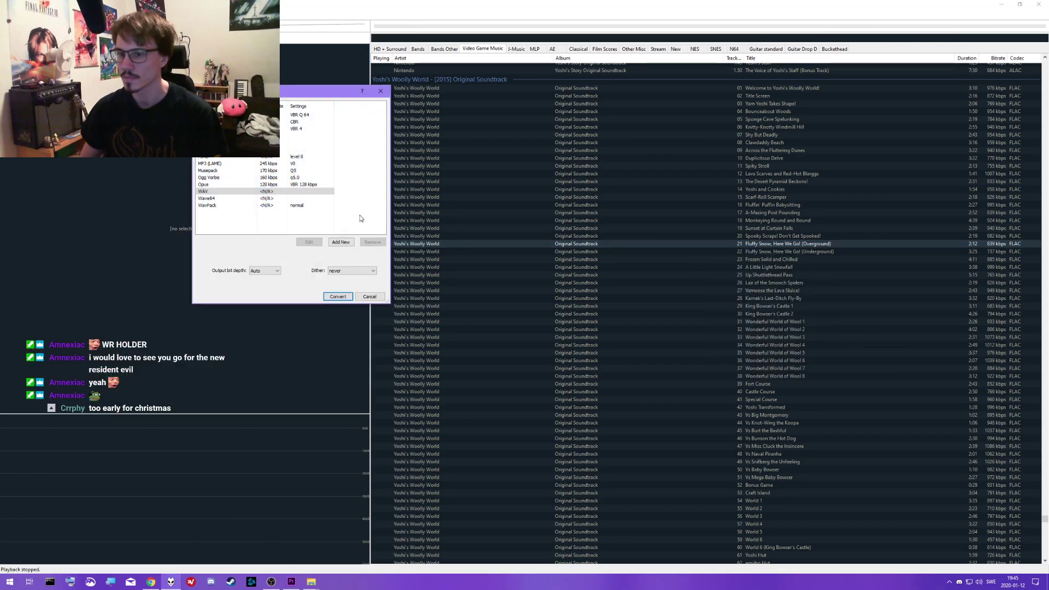
left_click(221, 192)
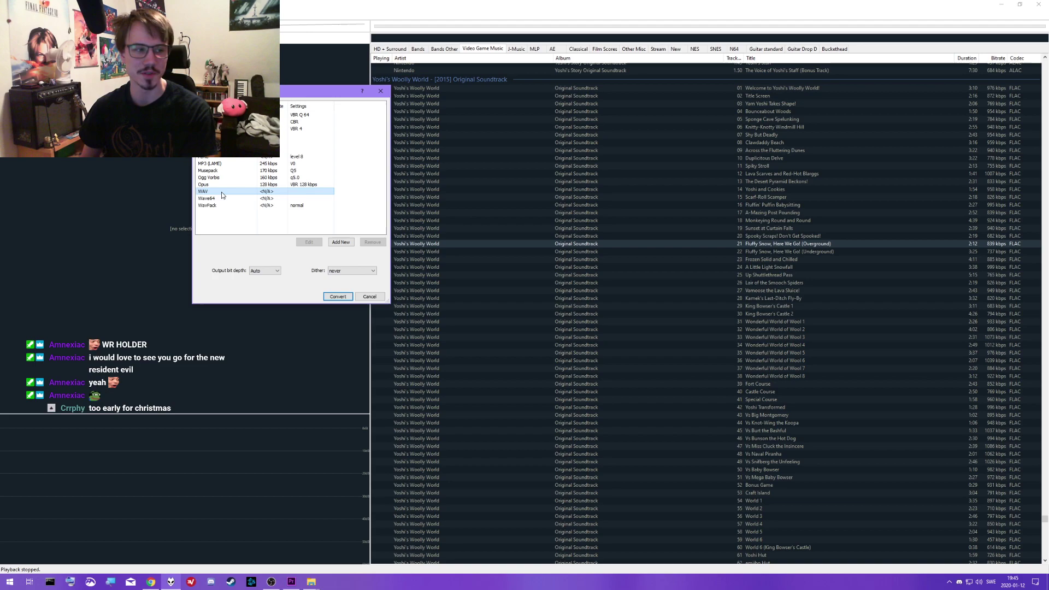
left_click(338, 299)
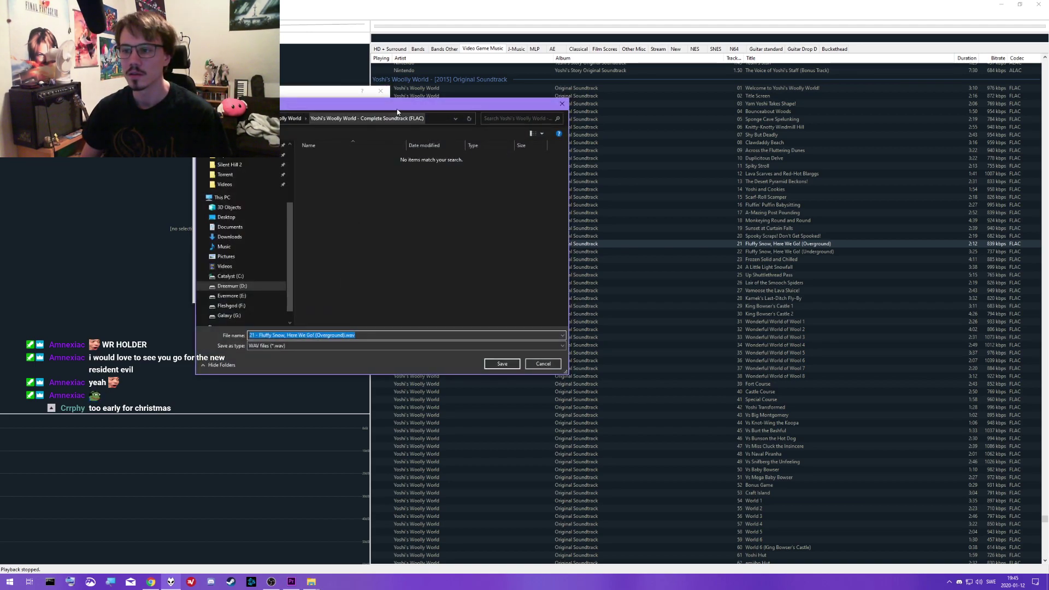
- Save the converted track as 17 in the Music folder of Top 20 and close the converter
scroll(355, 248, "up", 2)
left_click(324, 259)
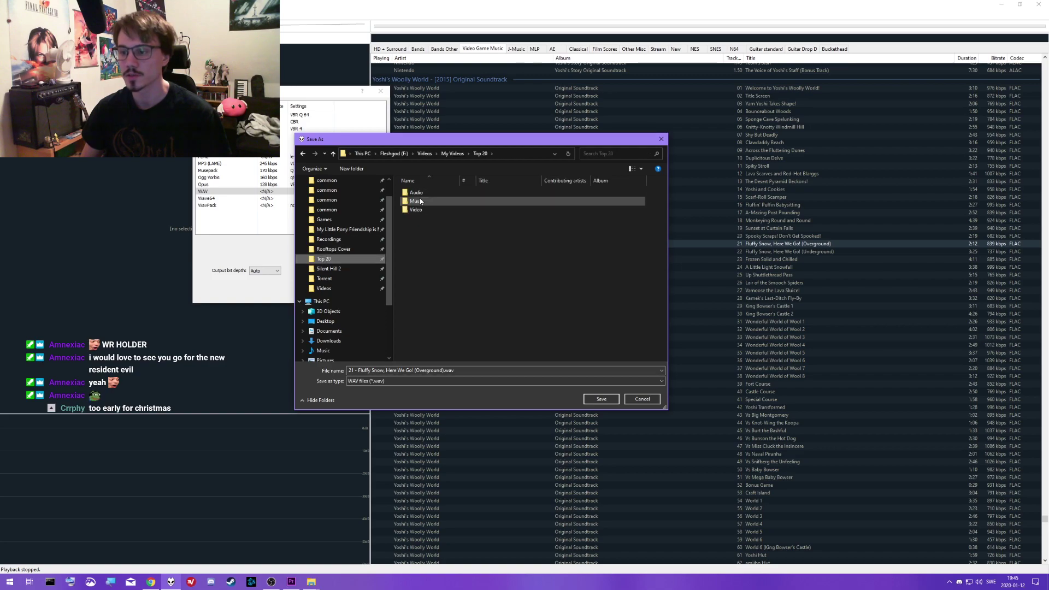
double_click(416, 200)
left_click(458, 371)
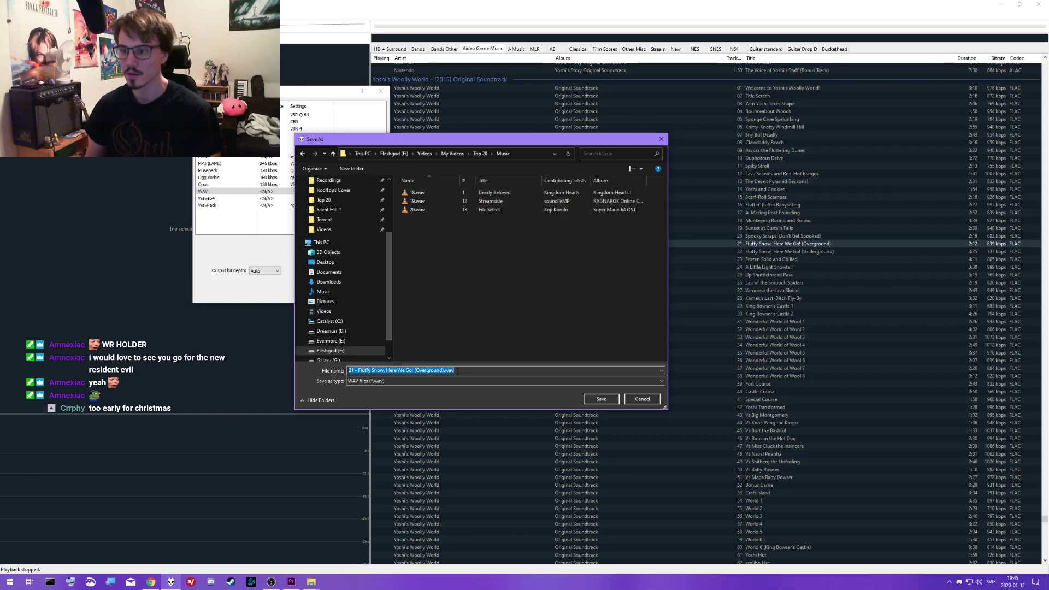
type("17")
left_click(602, 399)
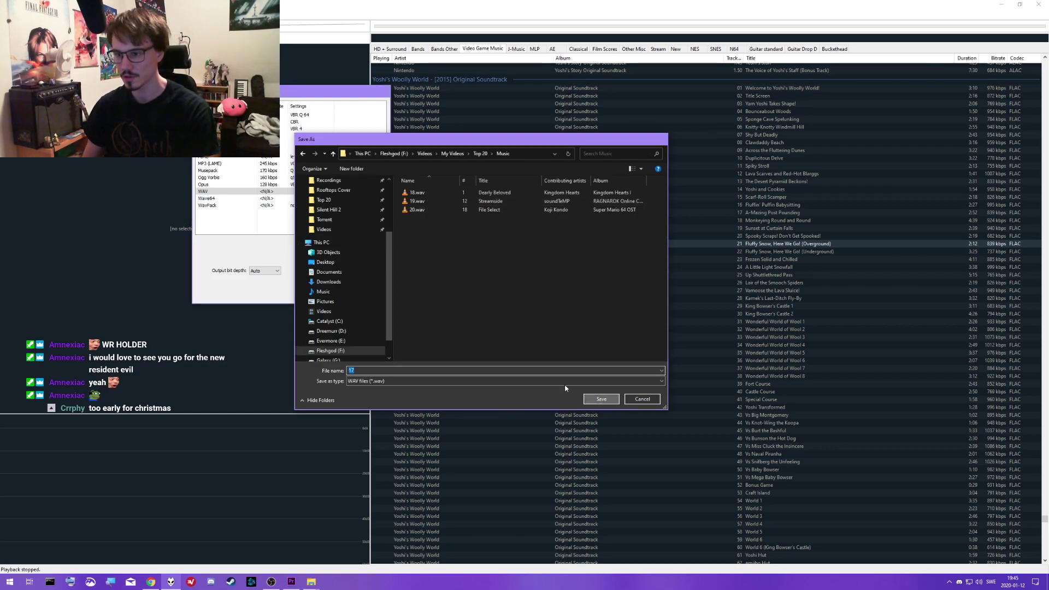
left_click(545, 225)
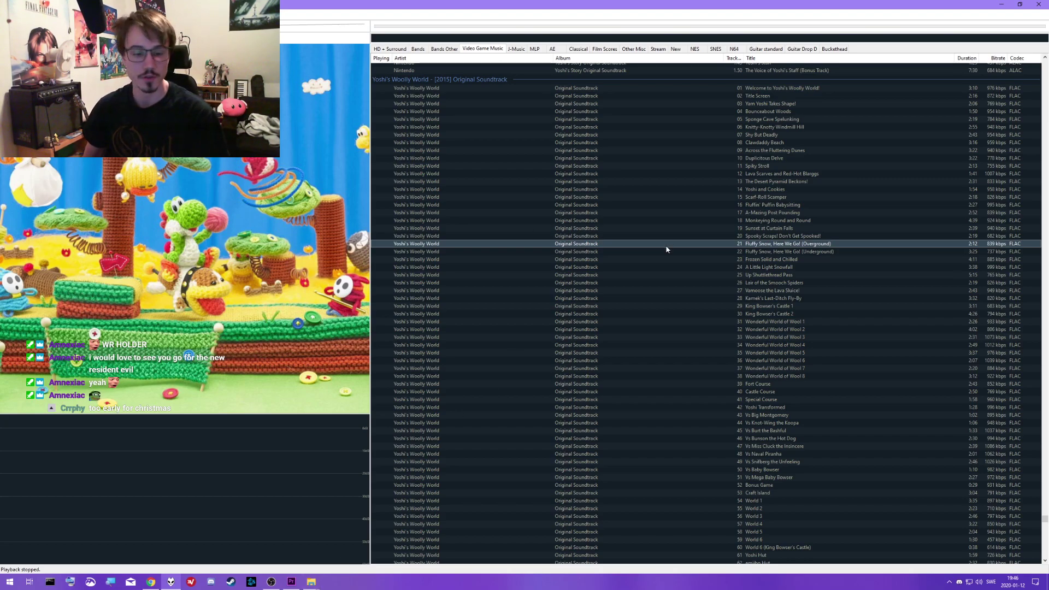
- Switch to File Explorer and import 17.wav from the Music folder into the Premiere Pro project's Music bin
left_click(312, 582)
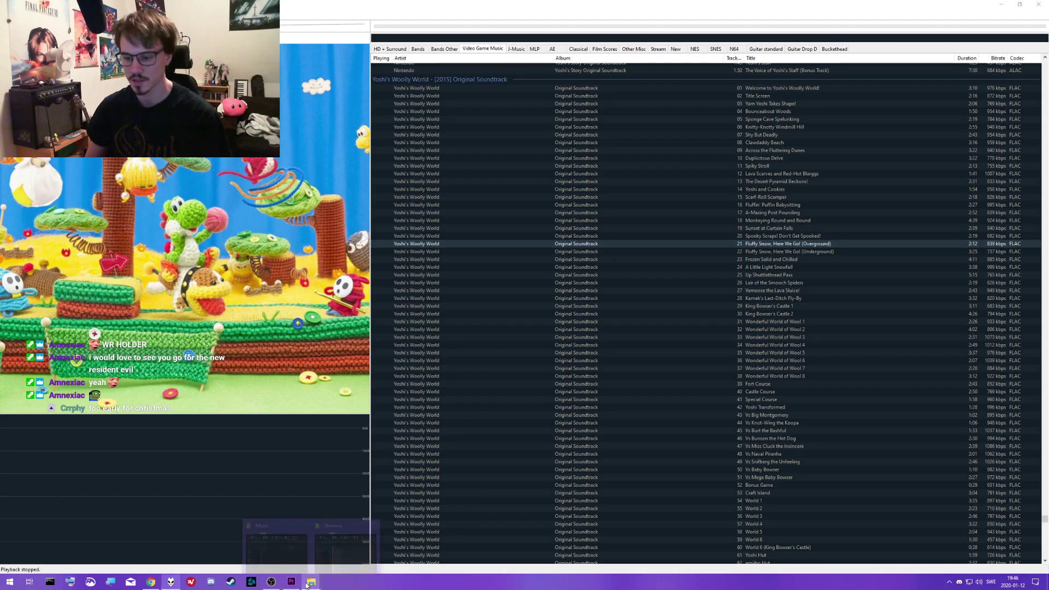
left_click(328, 541)
left_click(505, 305)
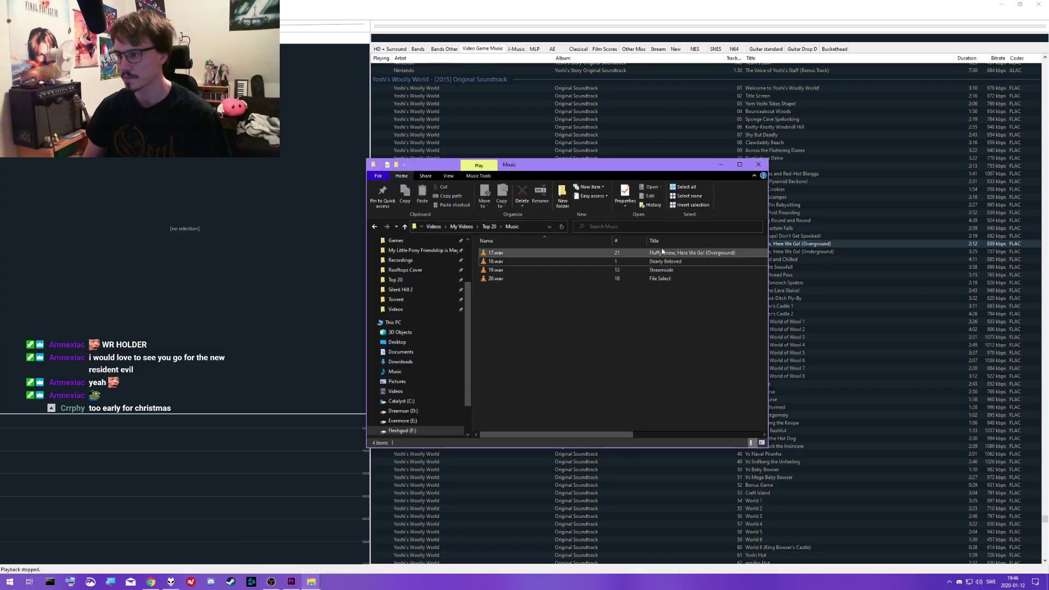
left_click_drag(678, 164, 591, 157)
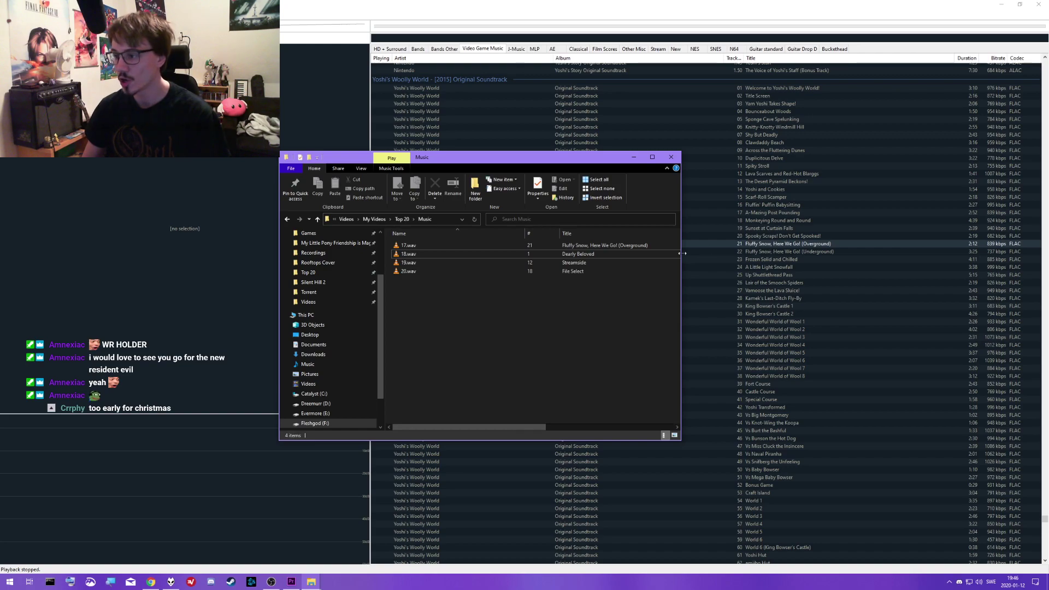
left_click(408, 246)
left_click_drag(409, 245, 59, 488)
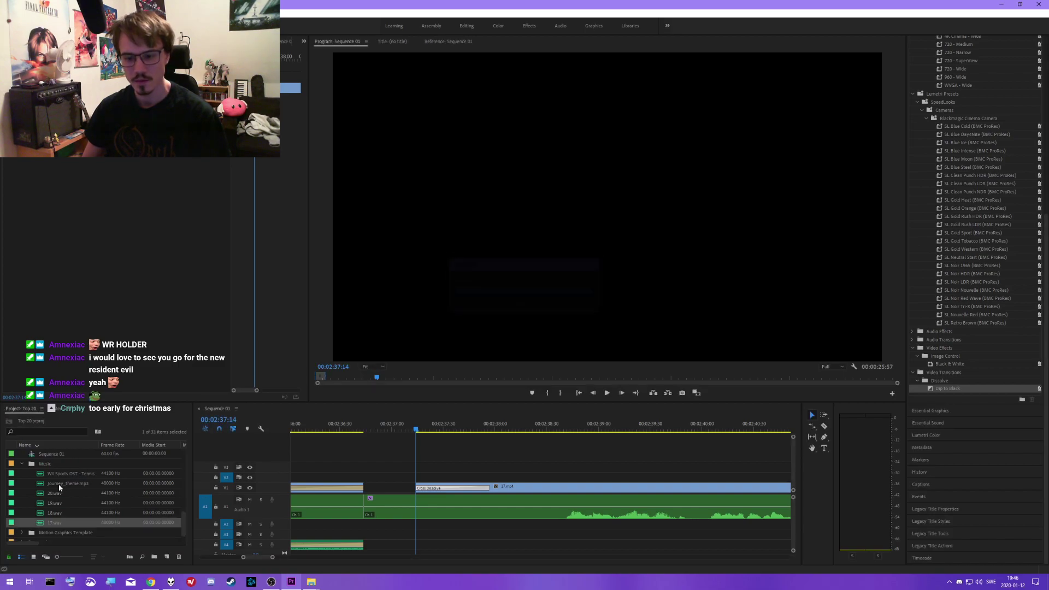
- Place 17.wav on track A2 at 00:02:37:14 and lower its audio gain by normalizing the max peak
left_click_drag(41, 526, 418, 528)
right_click(447, 531)
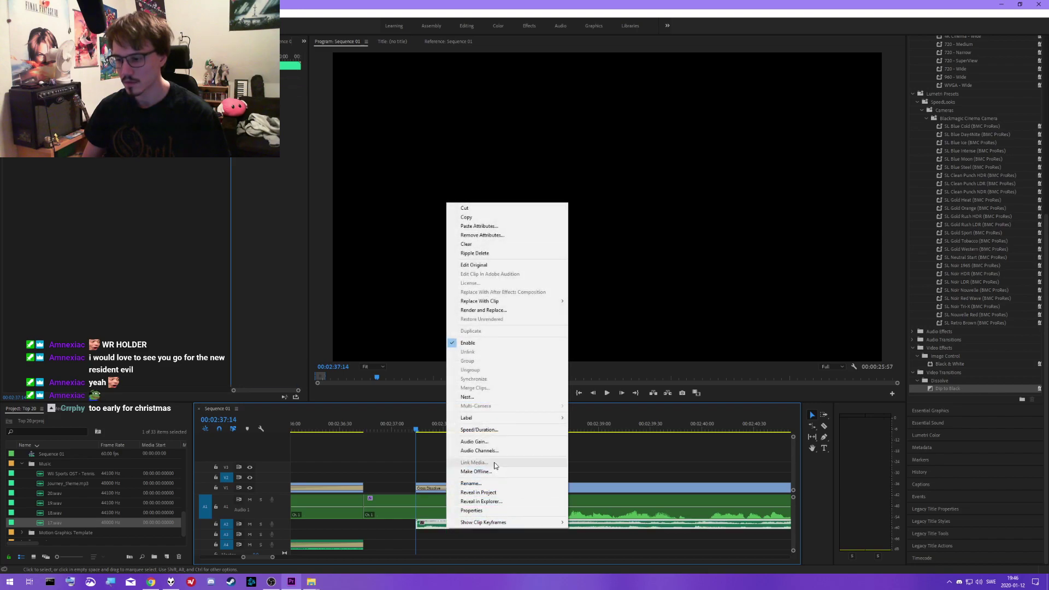
left_click(475, 443)
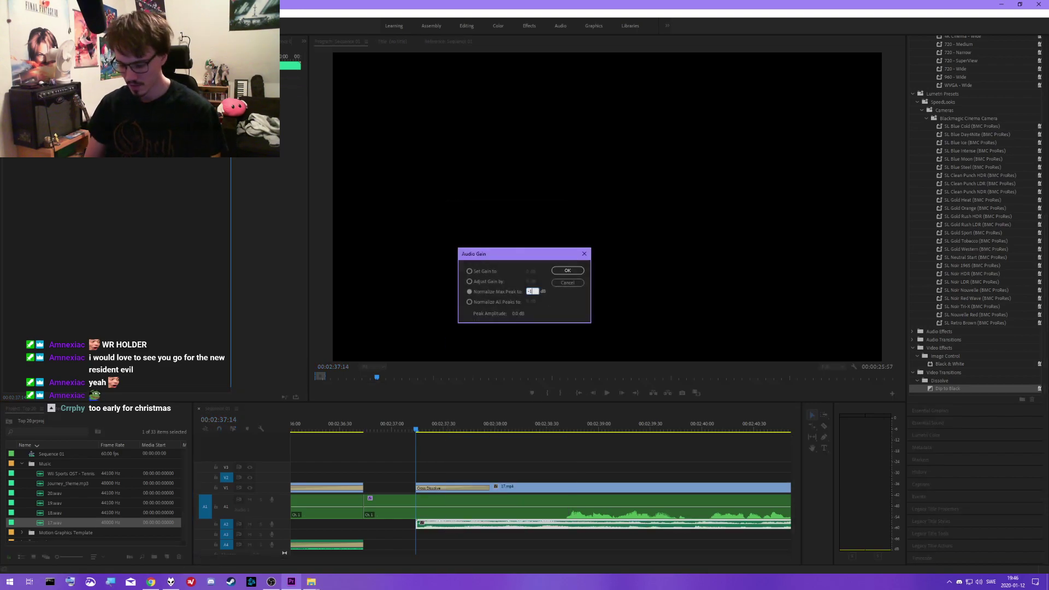
key("Return")
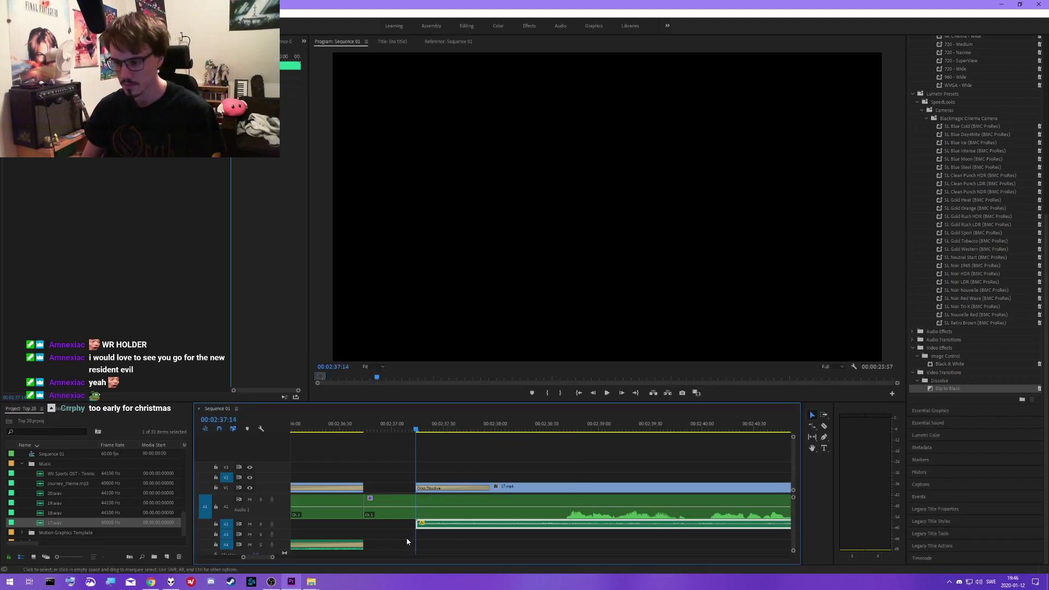
- Align the start of 17.wav with the start of 17.mp4 and apply the default audio transition there
key("equal")
key("equal")
key("equal")
left_click_drag(450, 529, 475, 528)
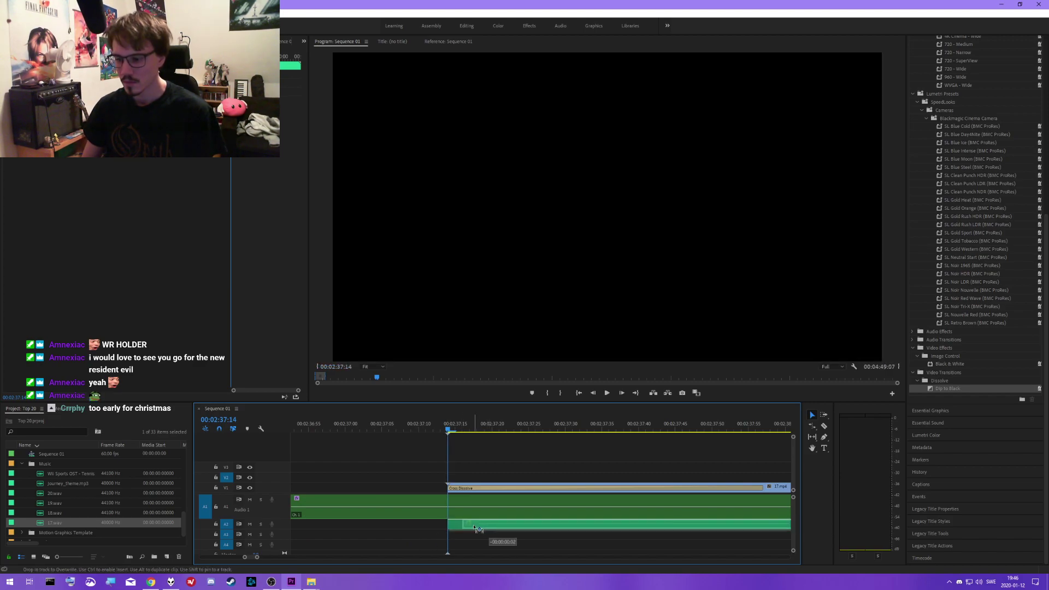
right_click(451, 524)
left_click(480, 511)
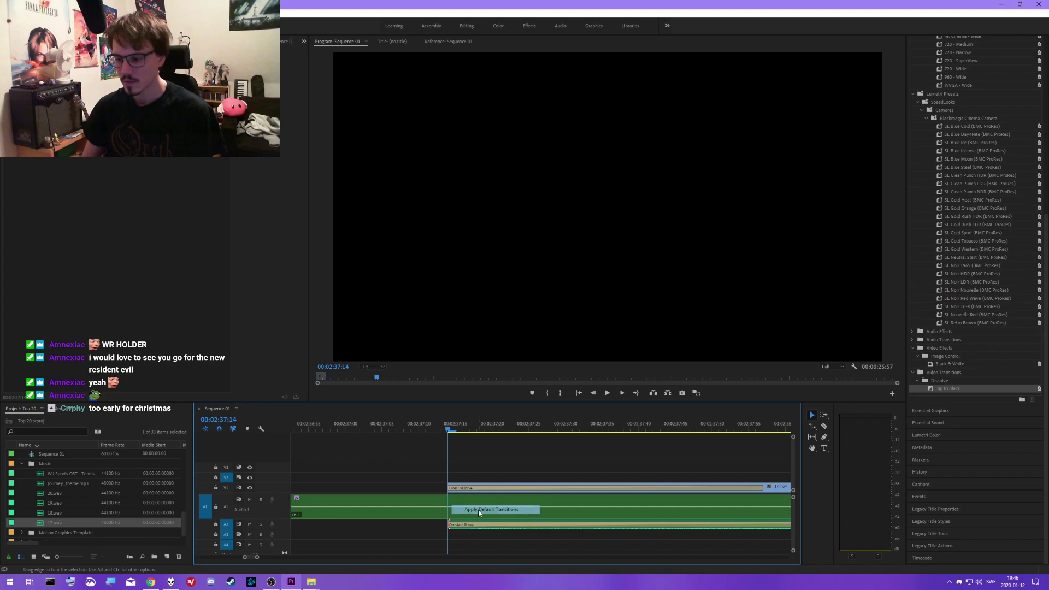
scroll(554, 540, "down", 6)
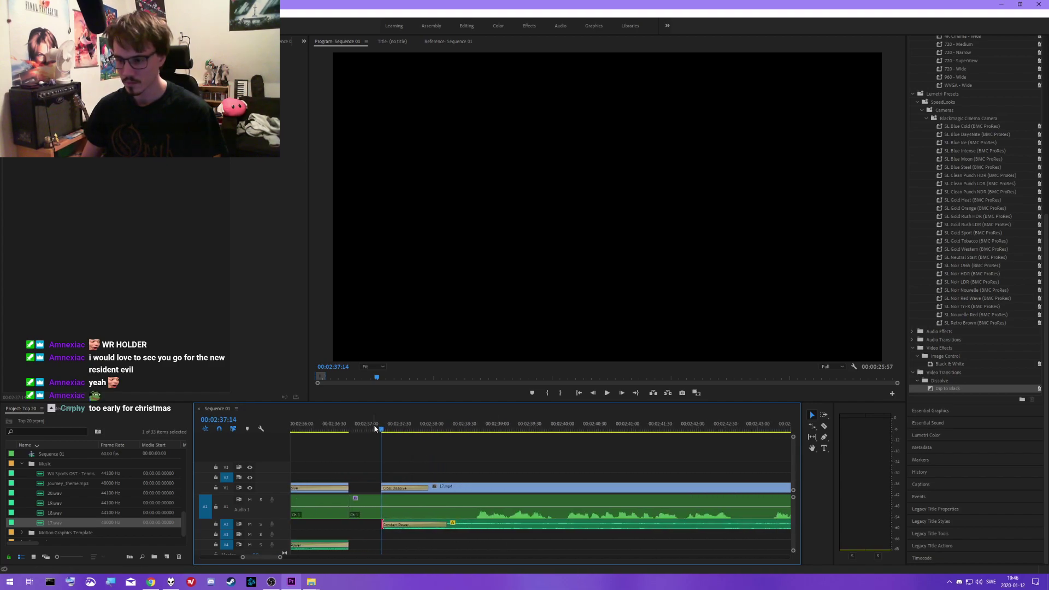
- Preview the opening of the 17.mp4 segment and shift its voice-over clip on A1 so the speech begins at 00:02:39:14
key("space")
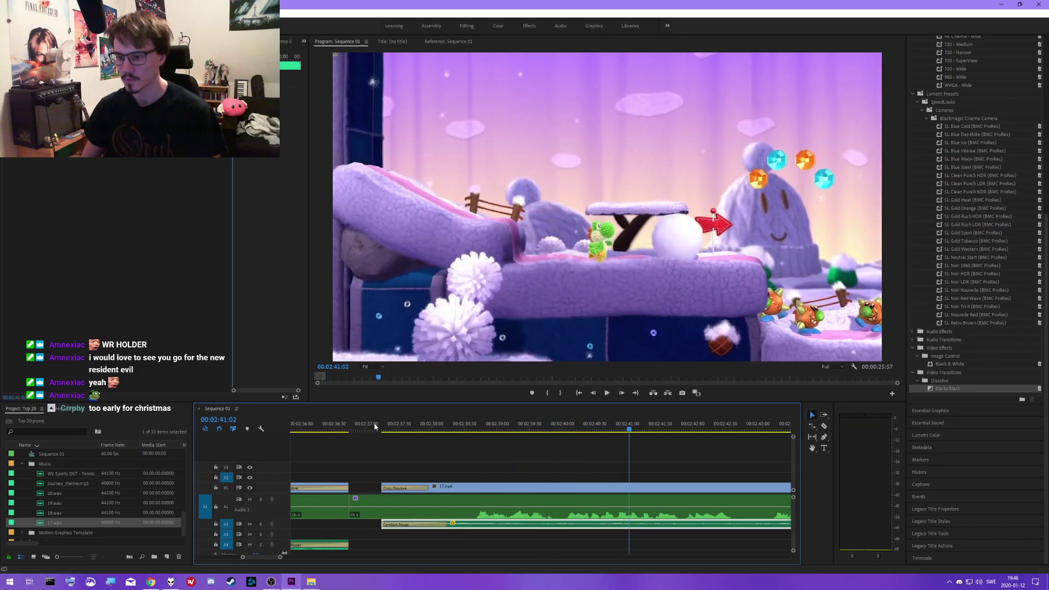
left_click(382, 426)
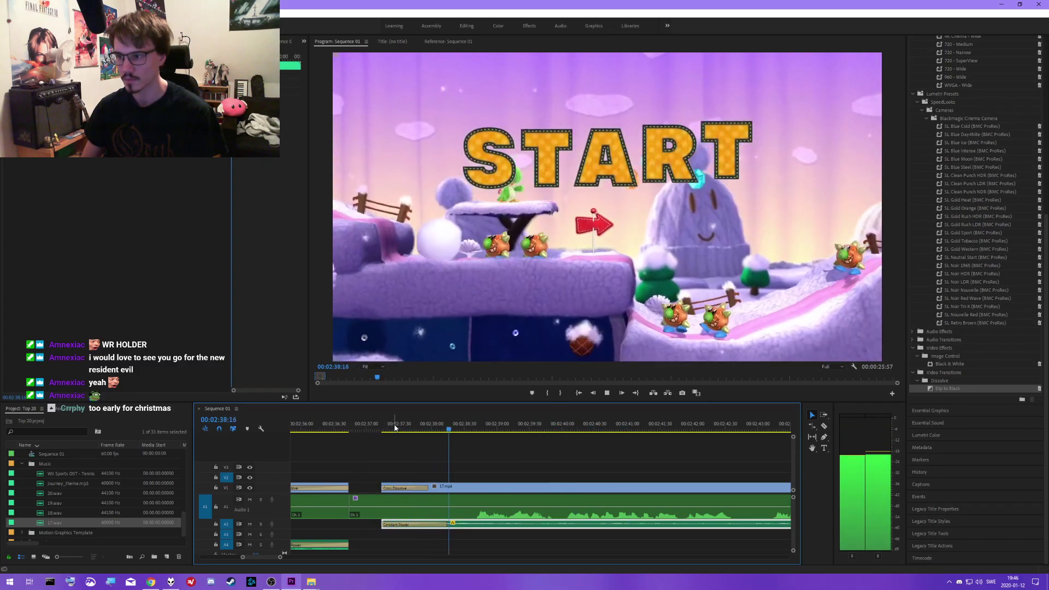
key("space")
left_click_drag(390, 430, 383, 430)
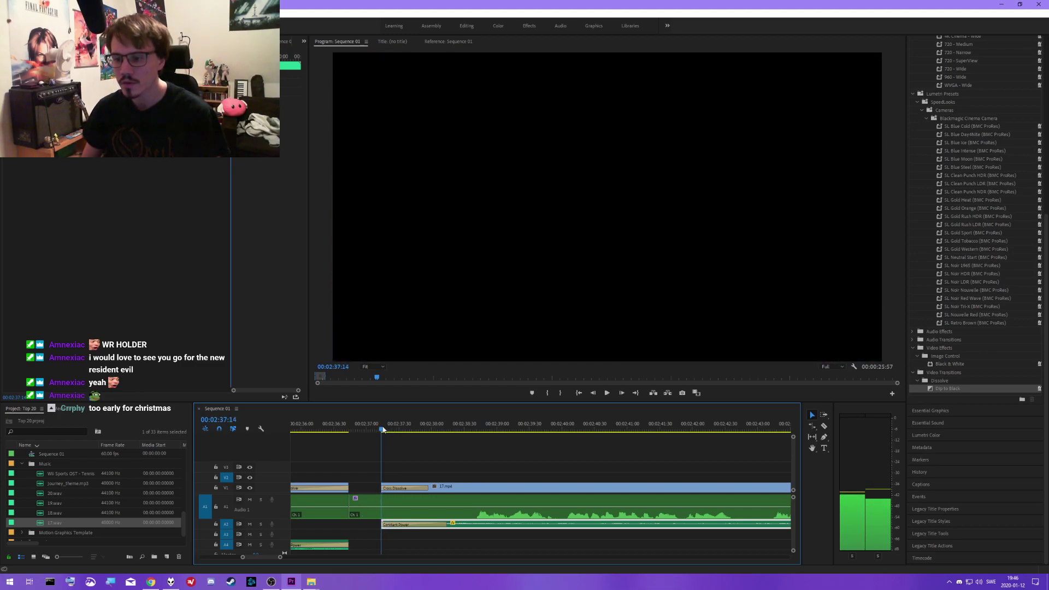
left_click_drag(383, 430, 514, 430)
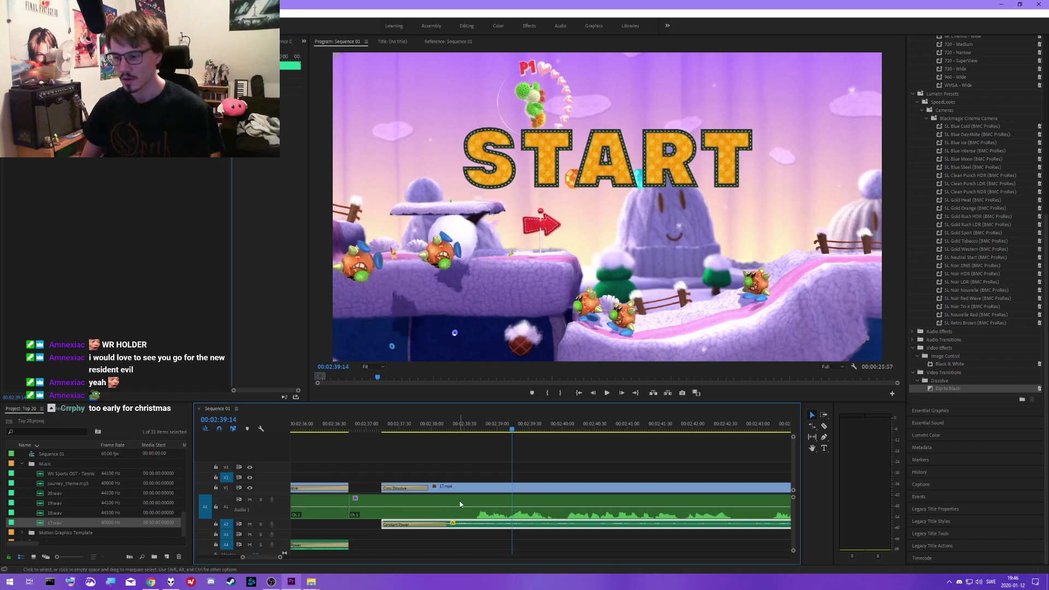
left_click_drag(478, 520, 514, 522)
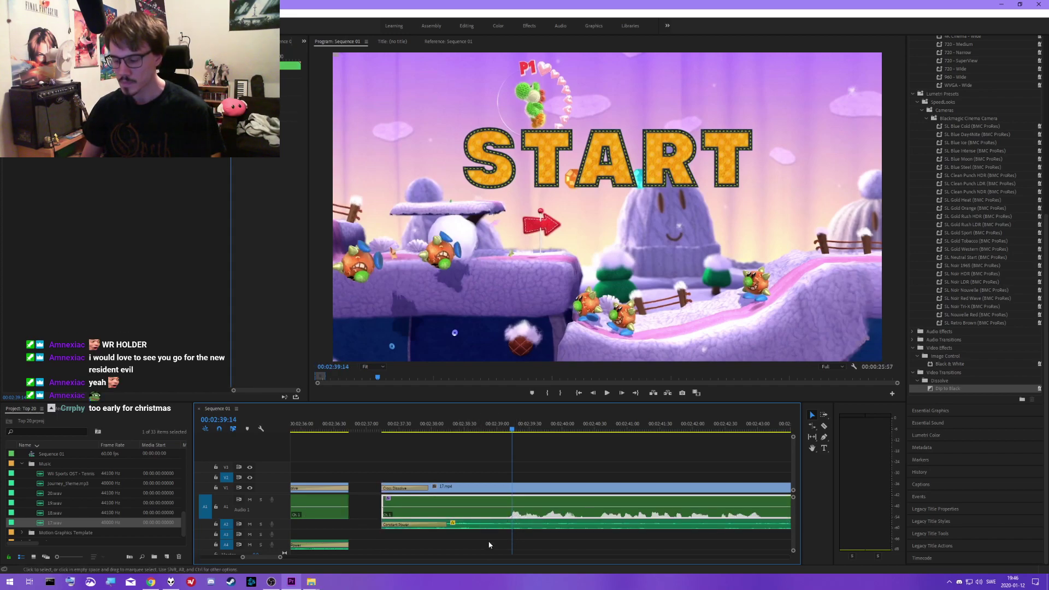
- Copy the Gaming Lower Third Left title from the previous segment and paste it above 17.mp4 on V2 at 00:02:39:14
scroll(437, 509, "up", 8)
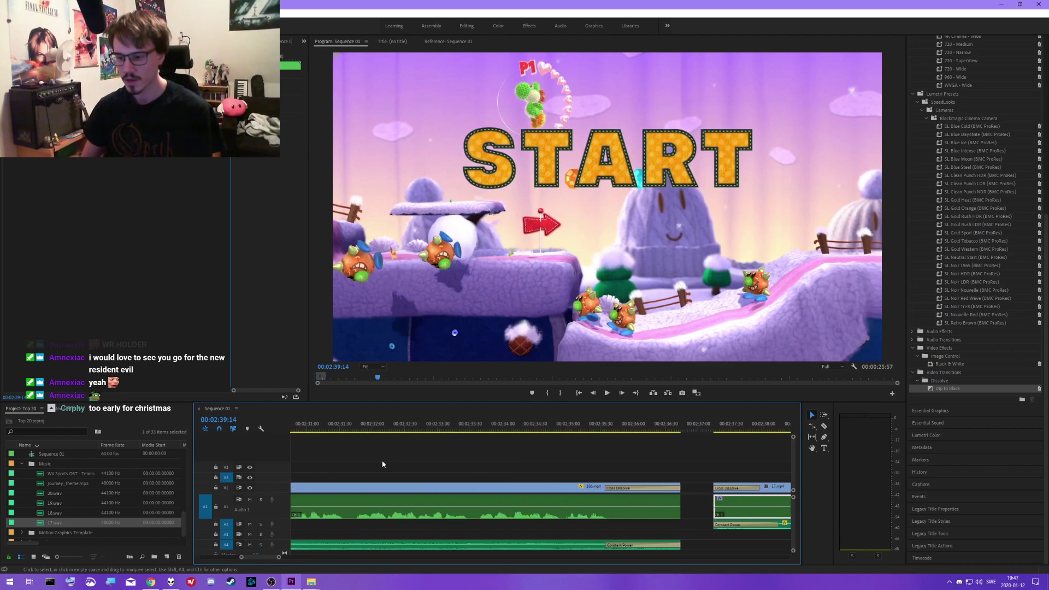
scroll(386, 463, "down", 5)
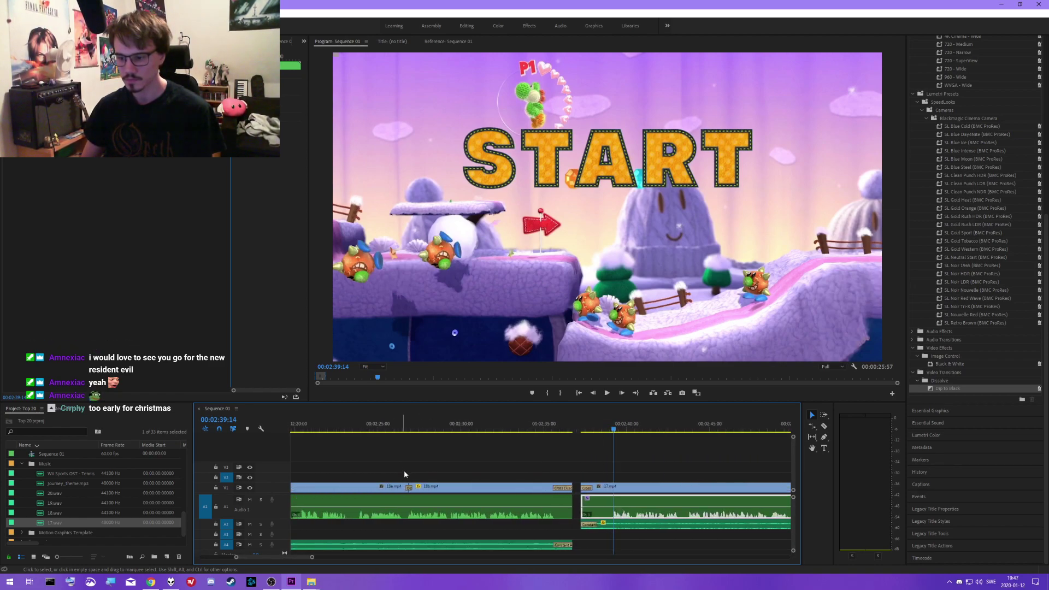
scroll(399, 472, "down", 3)
left_click(315, 476)
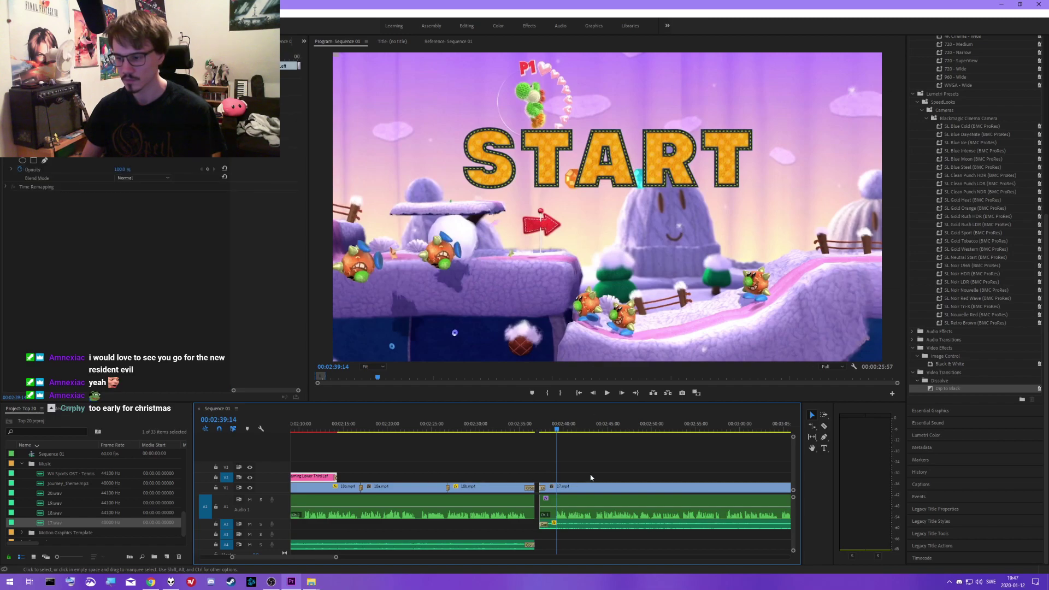
scroll(573, 480, "up", 5)
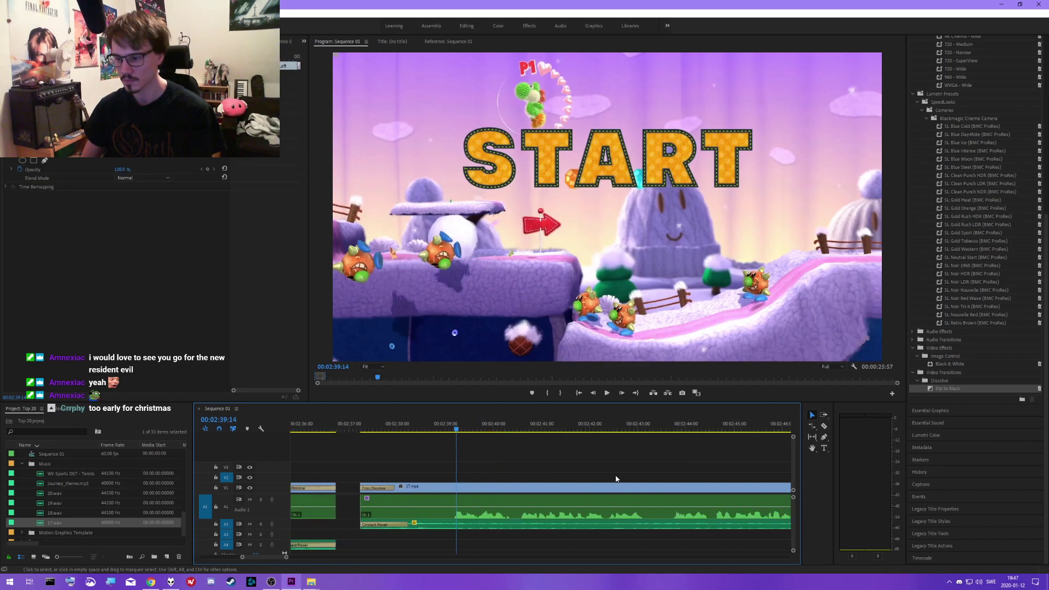
key("ctrl+v")
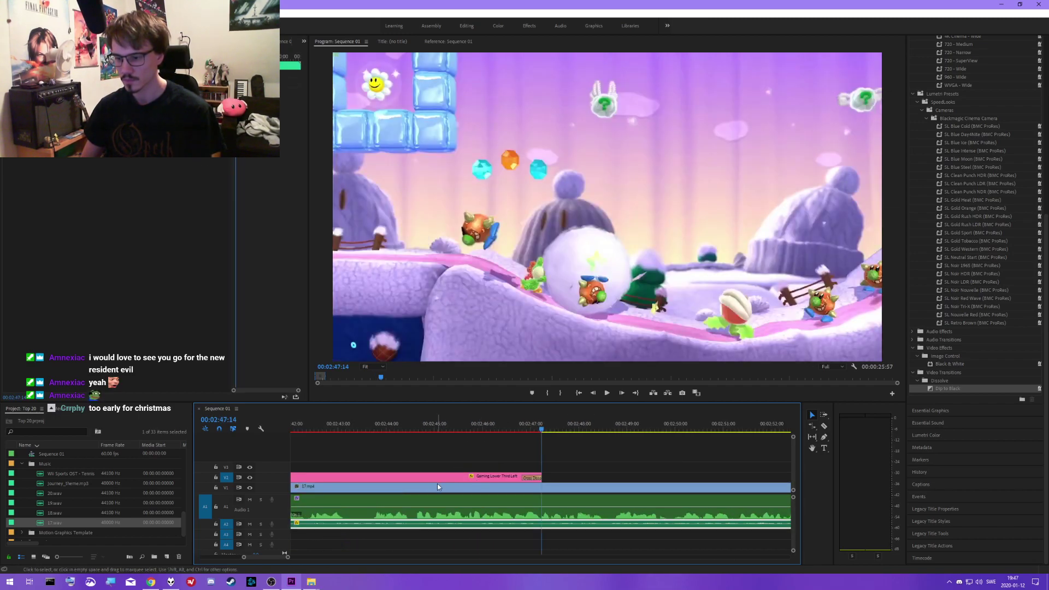
- Set the title over 17.mp4 to "yoshi's woolly world" and its subtitle to "#17"
scroll(438, 484, "down", 3)
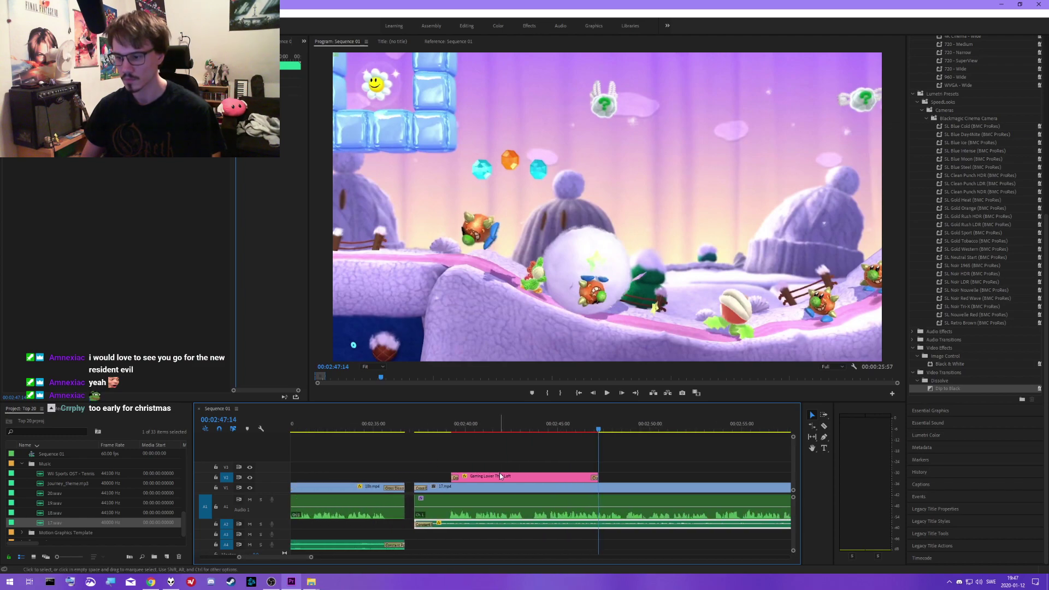
left_click(500, 473)
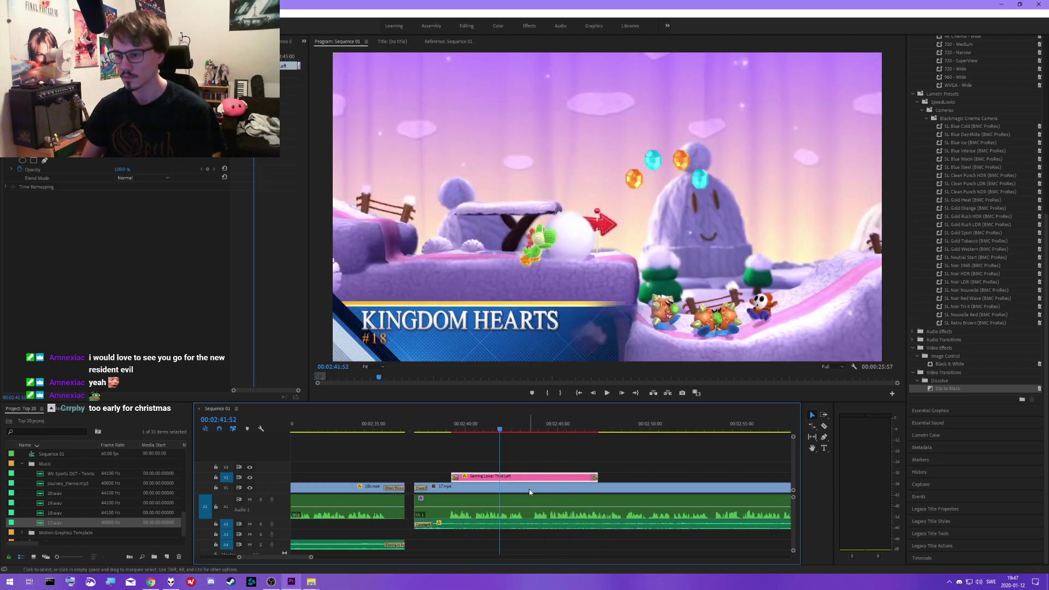
left_click(937, 412)
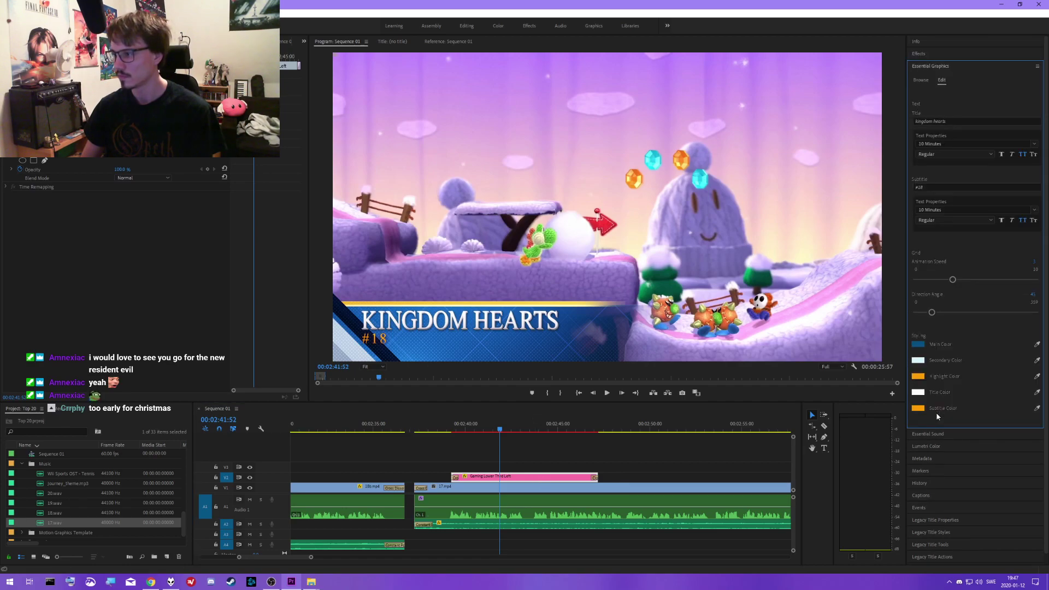
left_click(565, 462)
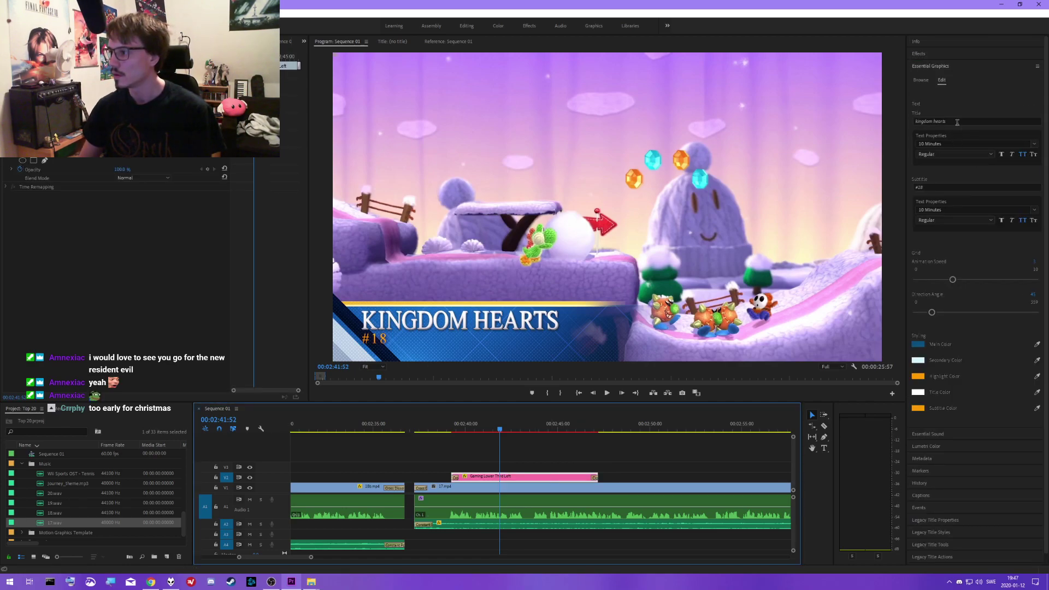
left_click(958, 122)
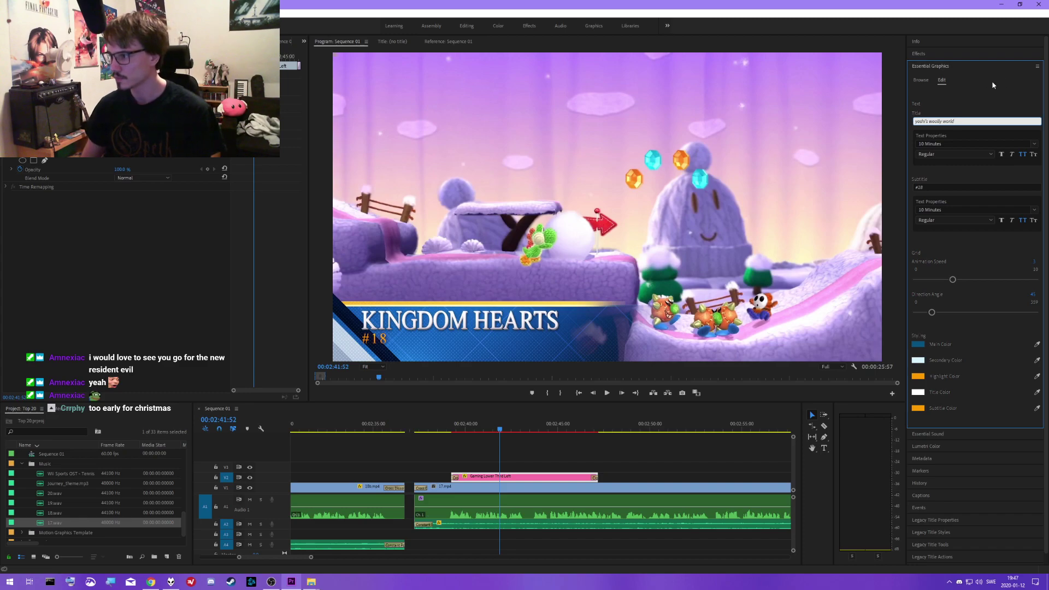
left_click(939, 187)
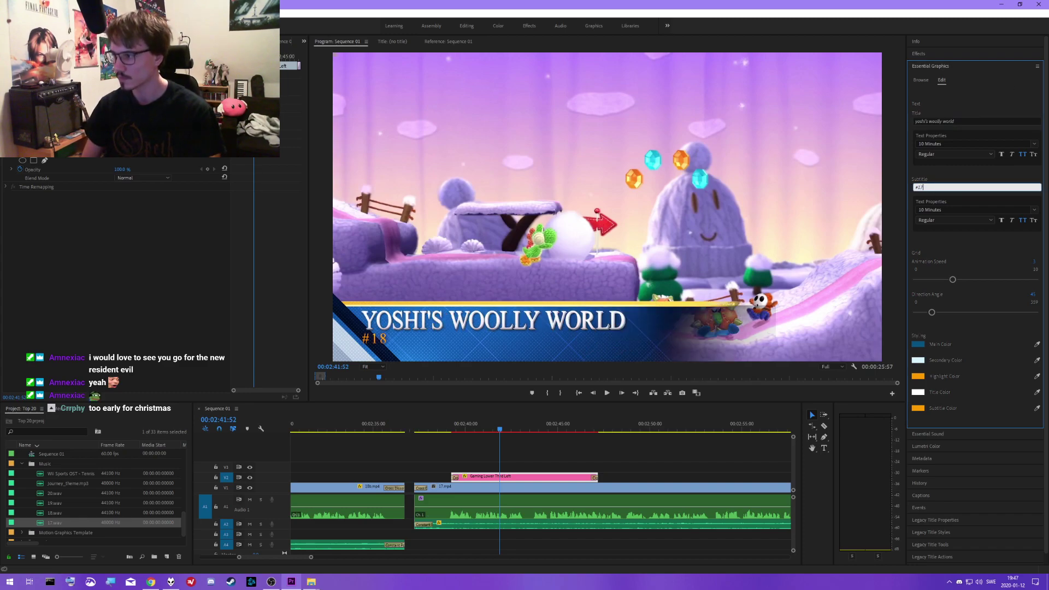
key("Return")
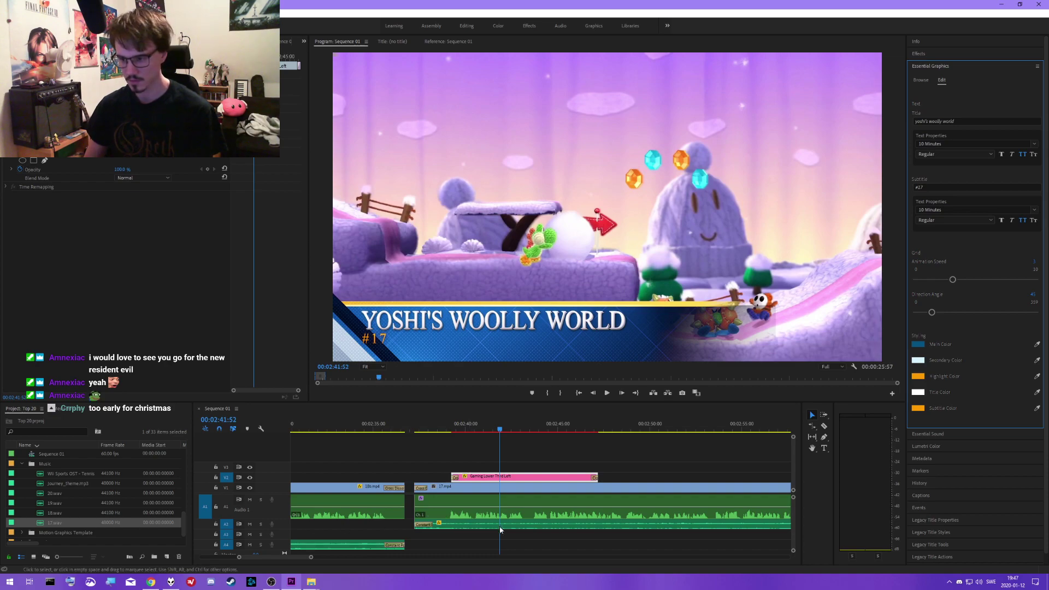
left_click(487, 539)
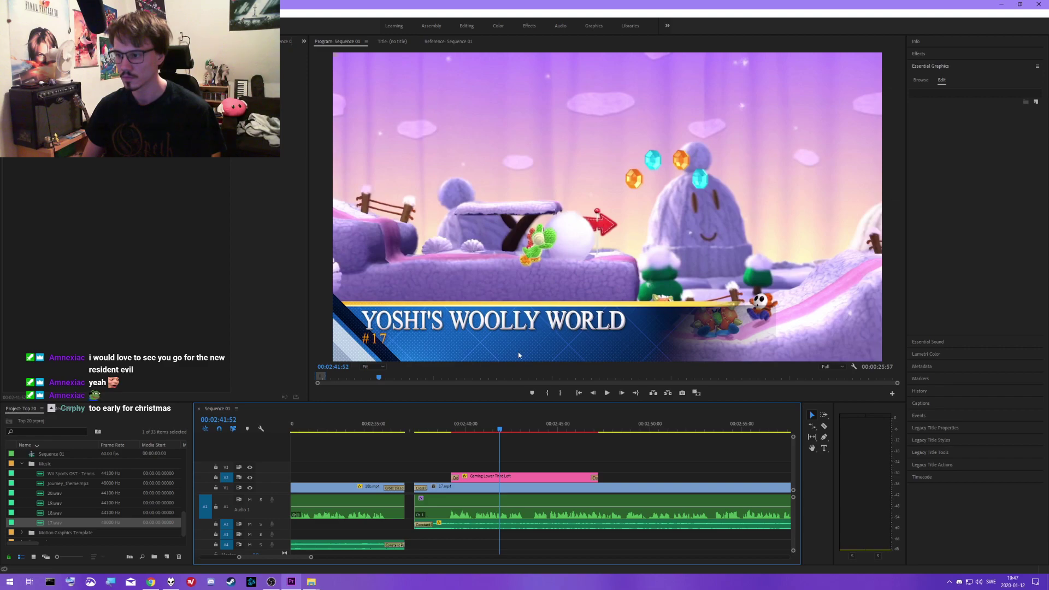
- Play the Yoshi's Woolly World segment from the start of 17.mp4 to check the title, music and voice-over
left_click(414, 430)
key("space")
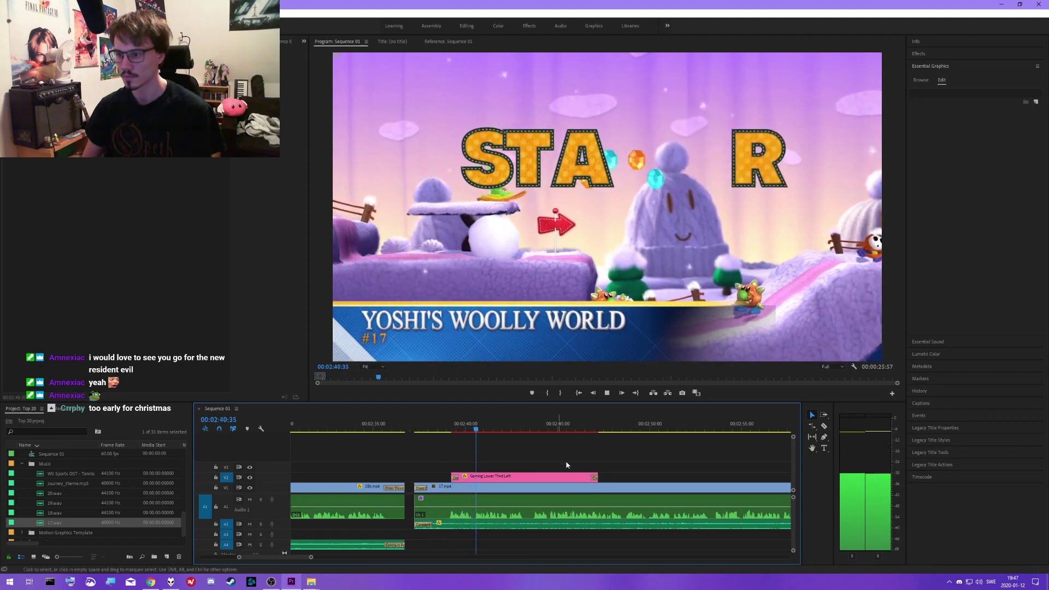
scroll(601, 462, "down", 3)
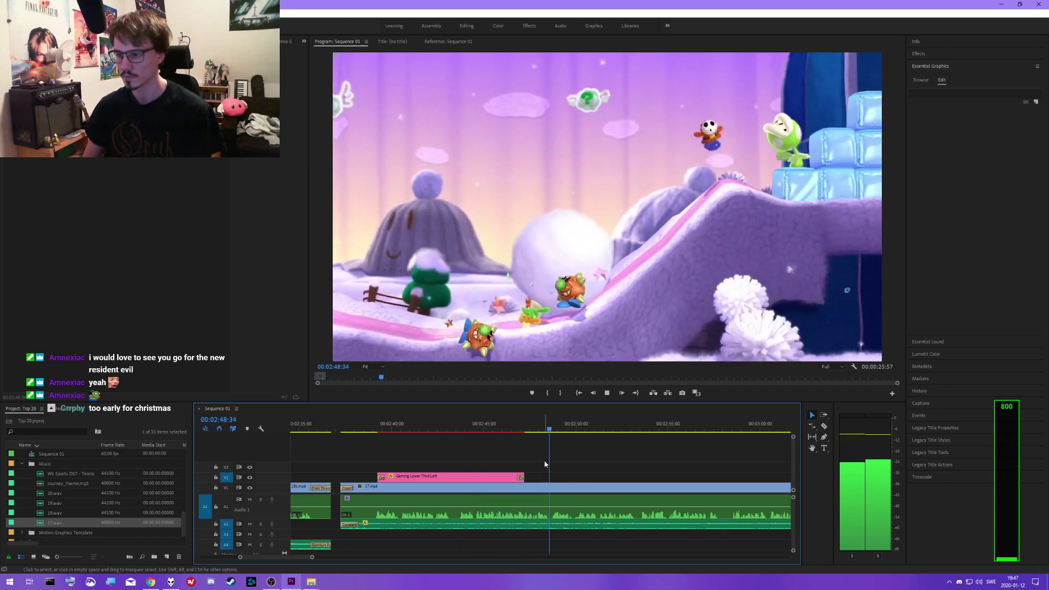
scroll(541, 458, "down", 3)
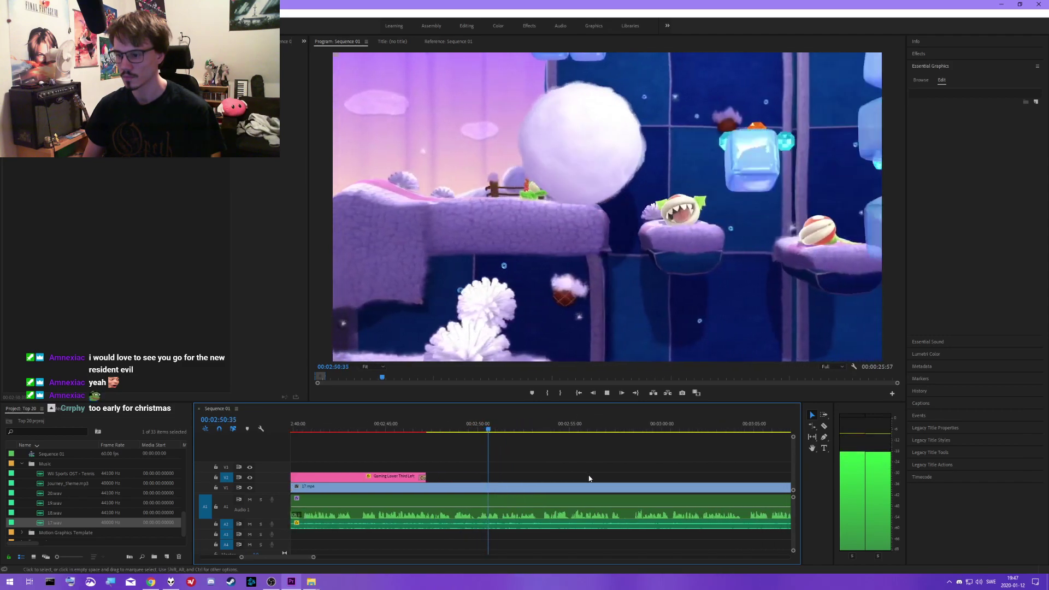
scroll(559, 472, "down", 3)
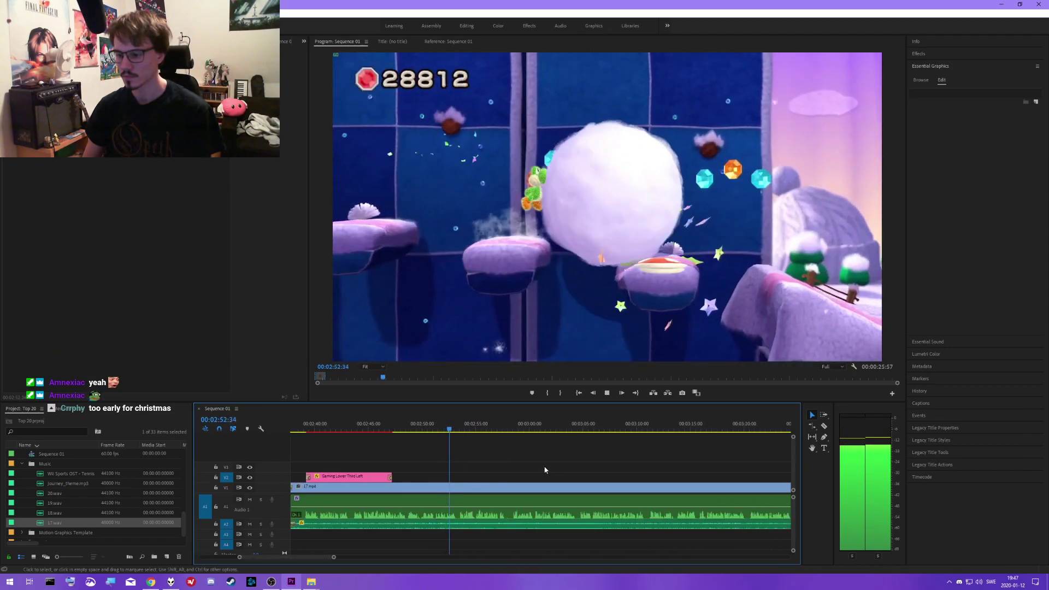
scroll(536, 464, "down", 2)
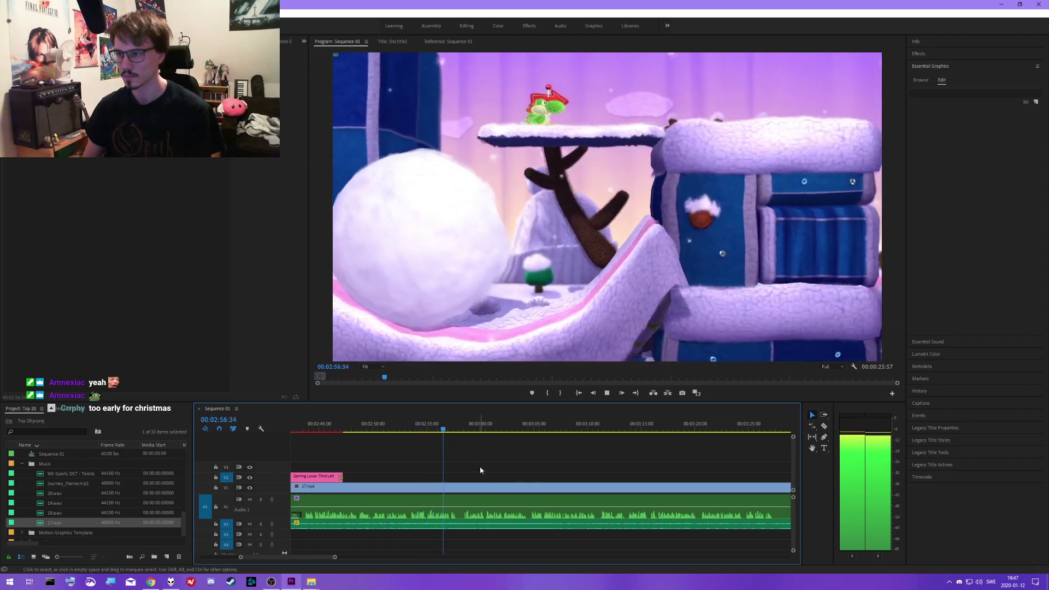
key("space")
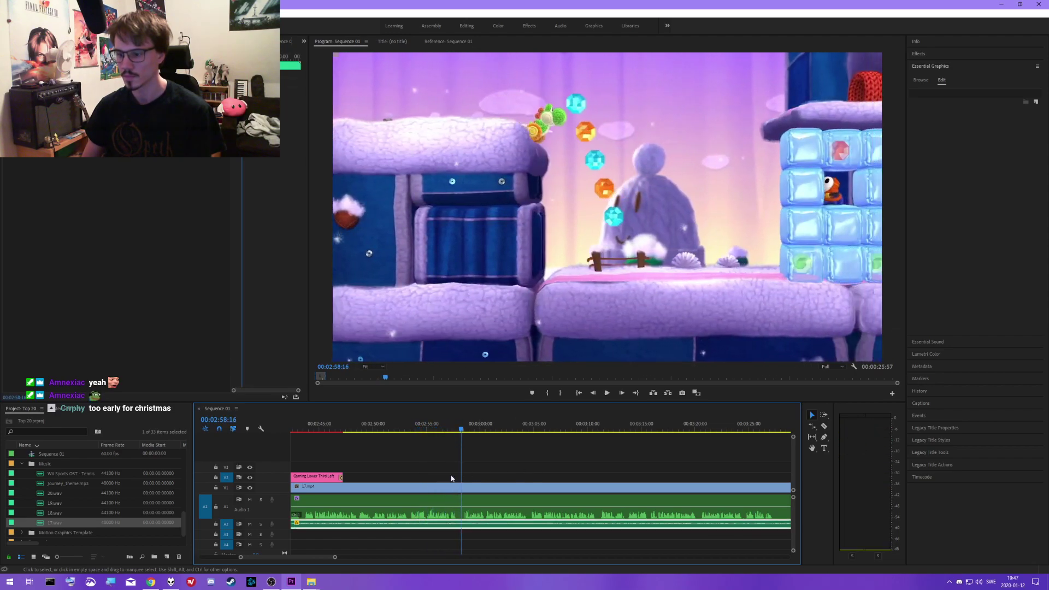
- Split the 17.mp4 footage on V1 at the pause in the voice-over, at 00:02:58:34
scroll(437, 482, "up", 5)
left_click(496, 430)
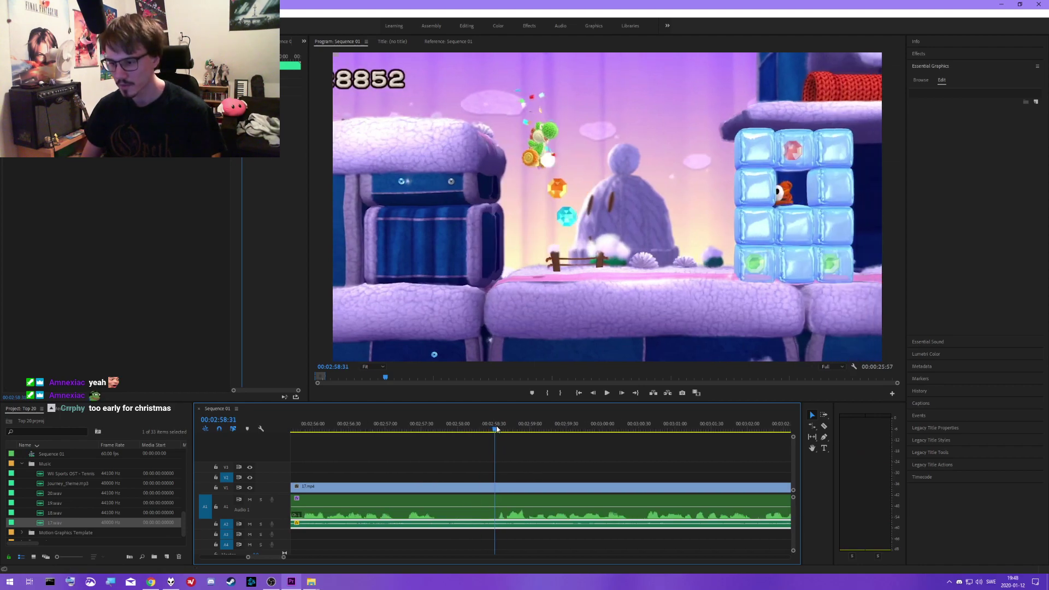
left_click_drag(496, 430, 501, 429)
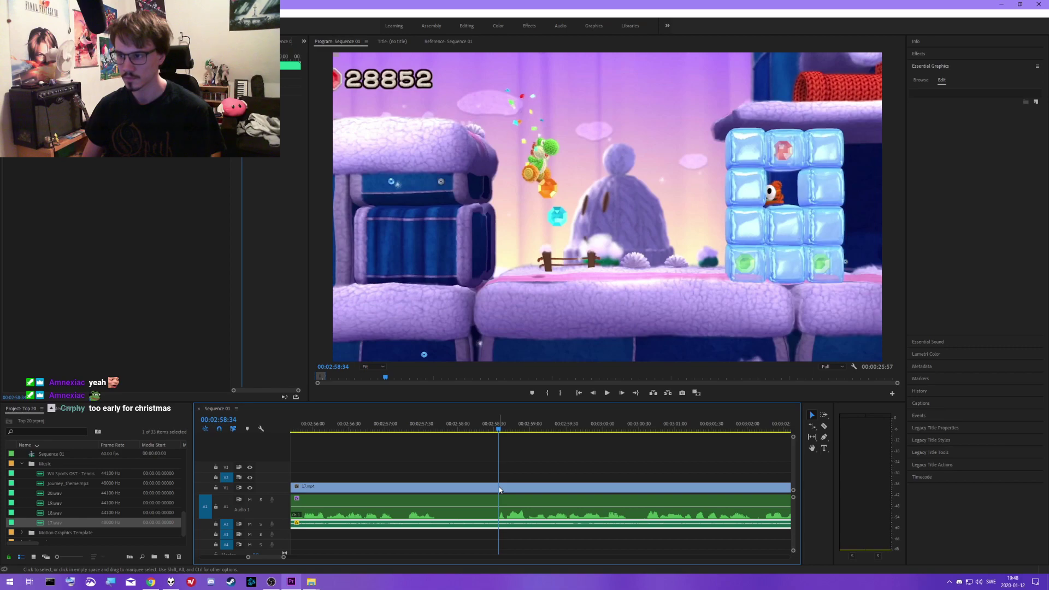
key("c")
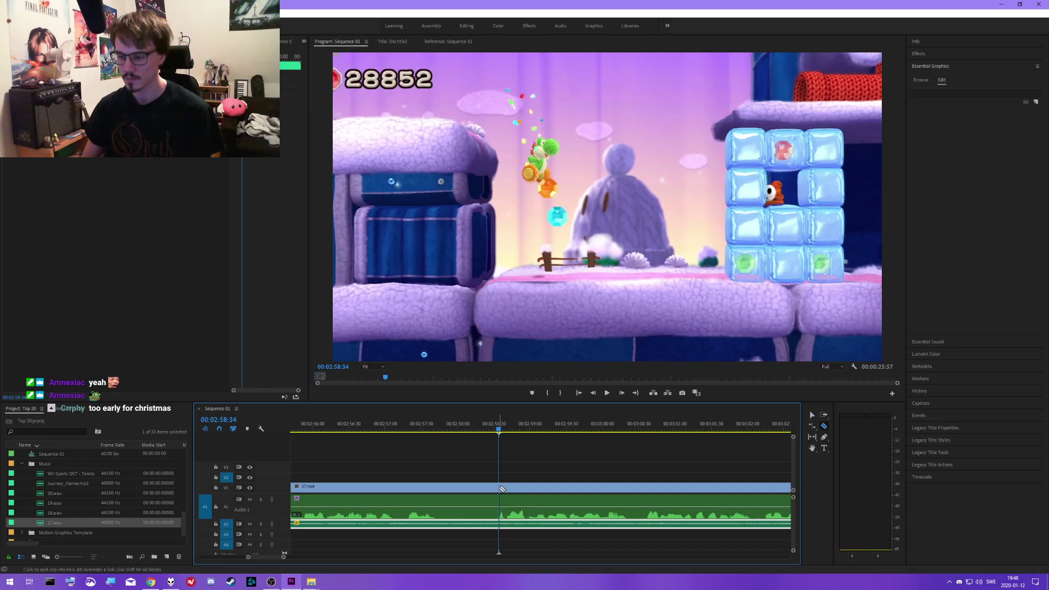
left_click(503, 487)
key("v")
- Trim the start of the second 17.mp4 piece so only the very end of the footage remains
key("minus")
key("minus")
key("minus")
key("minus")
key("minus")
key("minus")
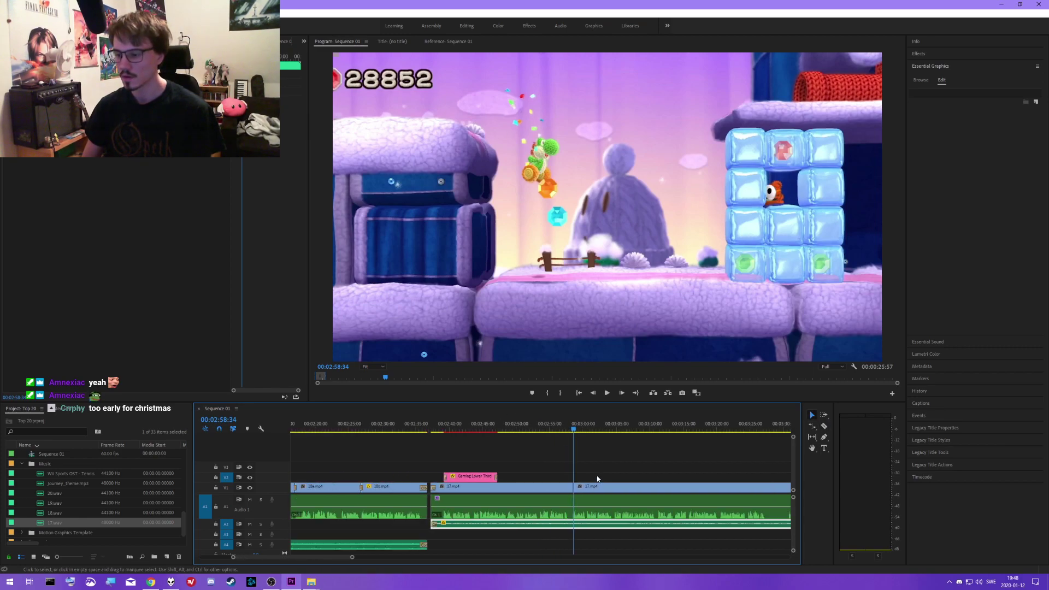
scroll(618, 477, "down", 5)
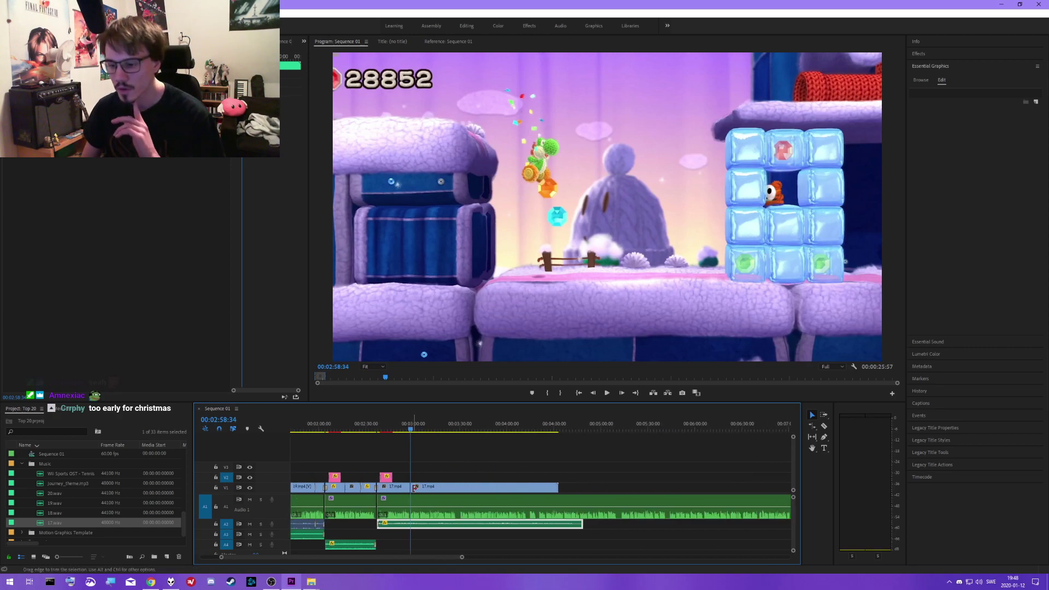
left_click_drag(411, 487, 557, 486)
scroll(481, 487, "up", 3)
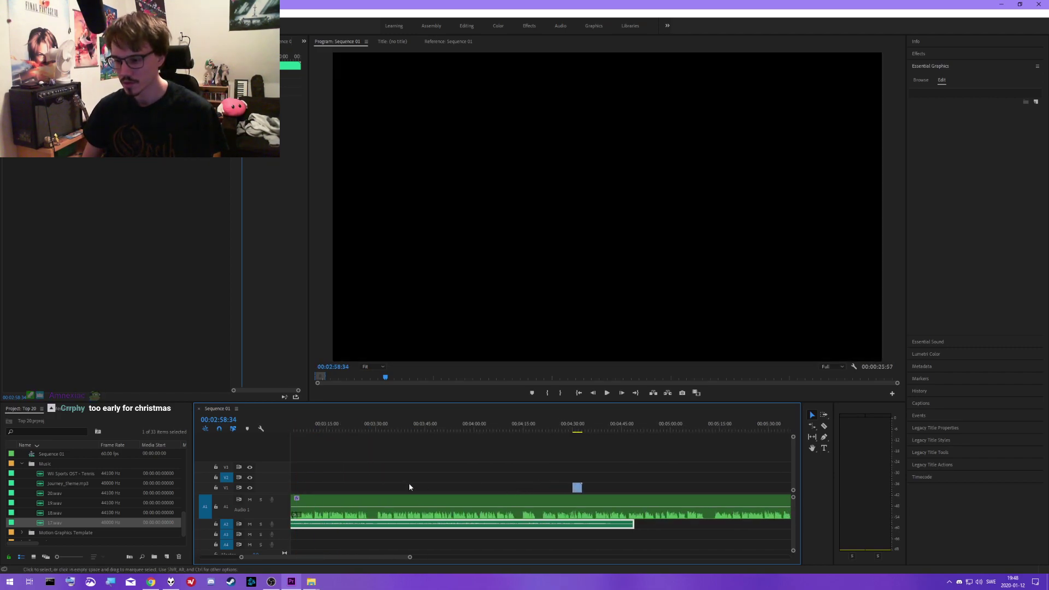
- Move the short closing 17.mp4 piece to end at about 00:03:30 and extend its start back to the cut at 00:02:58:34
left_click_drag(637, 491, 436, 488)
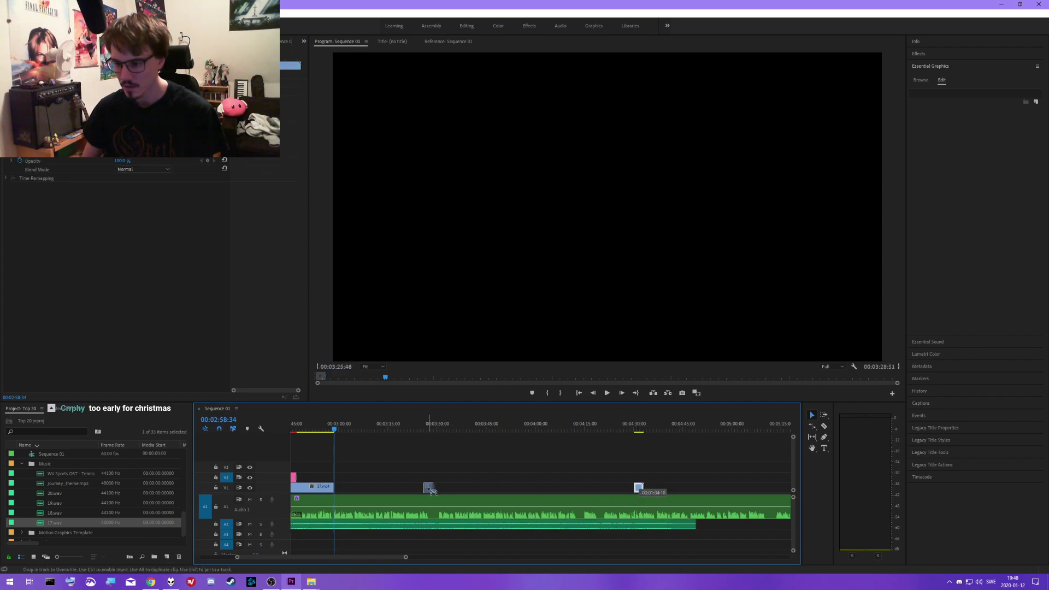
left_click_drag(433, 488, 434, 488)
scroll(385, 488, "up", 4)
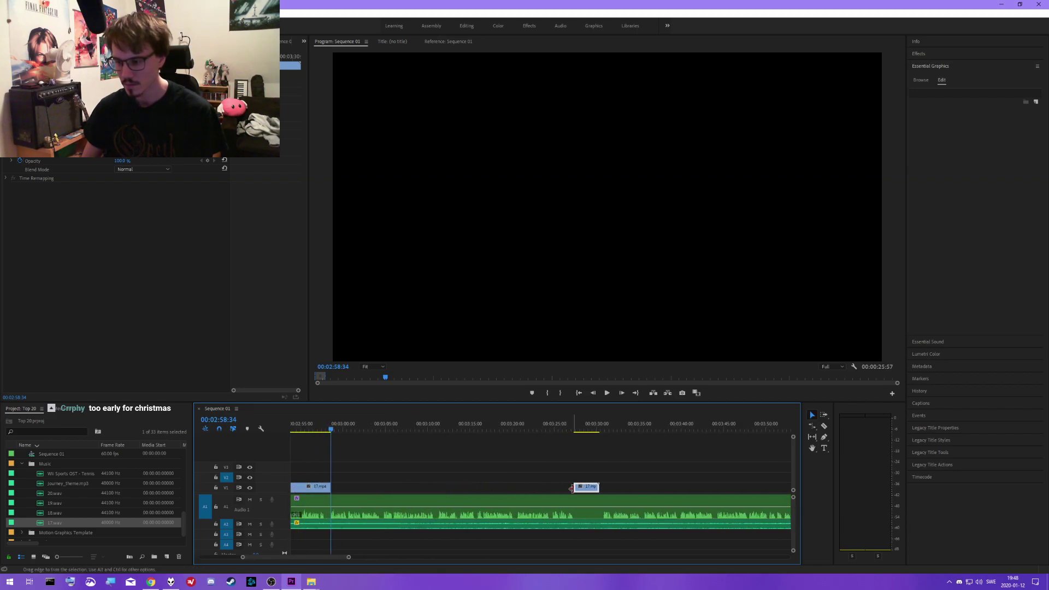
left_click_drag(575, 488, 331, 488)
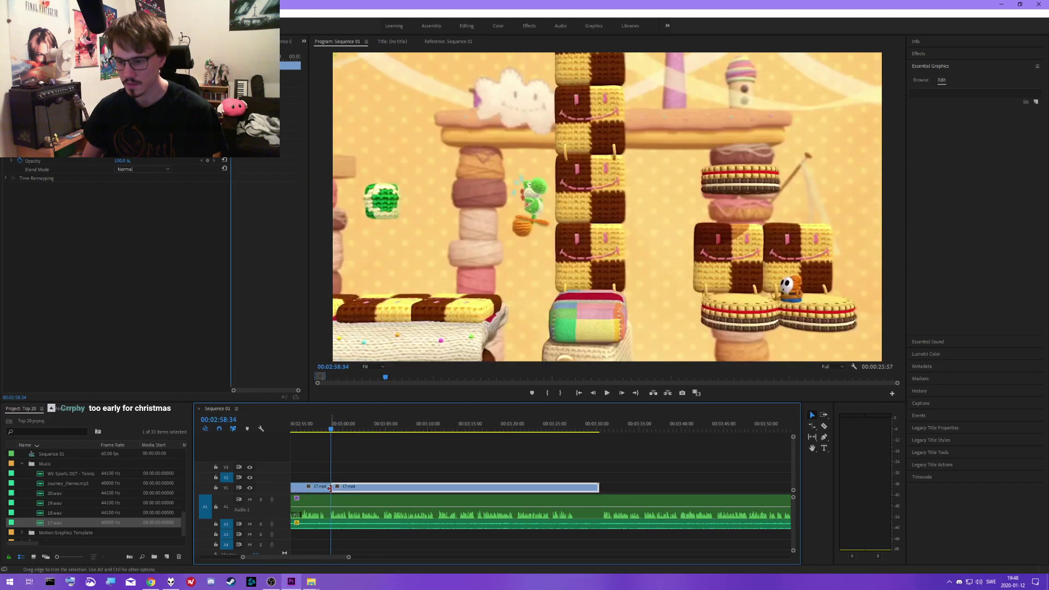
- Apply the Dip to Black transition at the cut between the two 17.mp4 pieces
right_click(333, 489)
key("Escape")
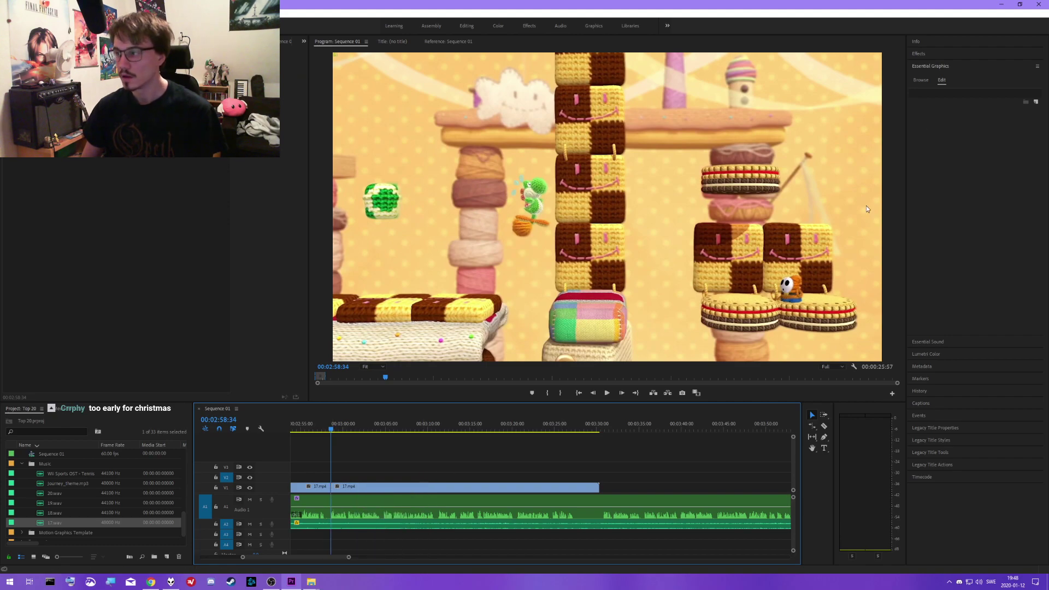
left_click(919, 54)
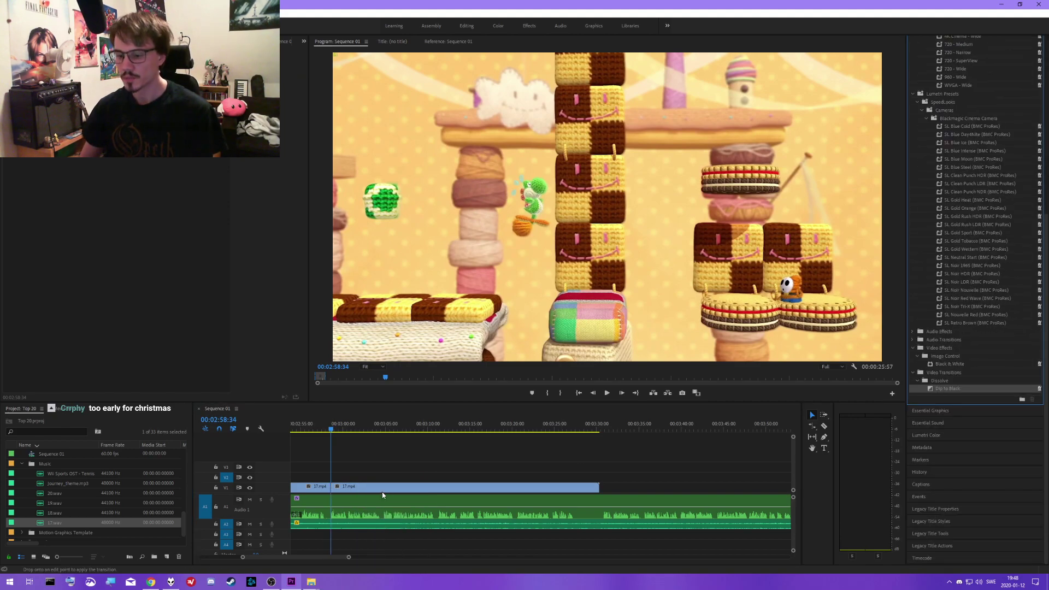
left_click_drag(336, 498, 332, 488)
- Play across the new transition and through the second 17.mp4 piece up to 00:03:28:05
scroll(356, 466, "up", 5)
key("space")
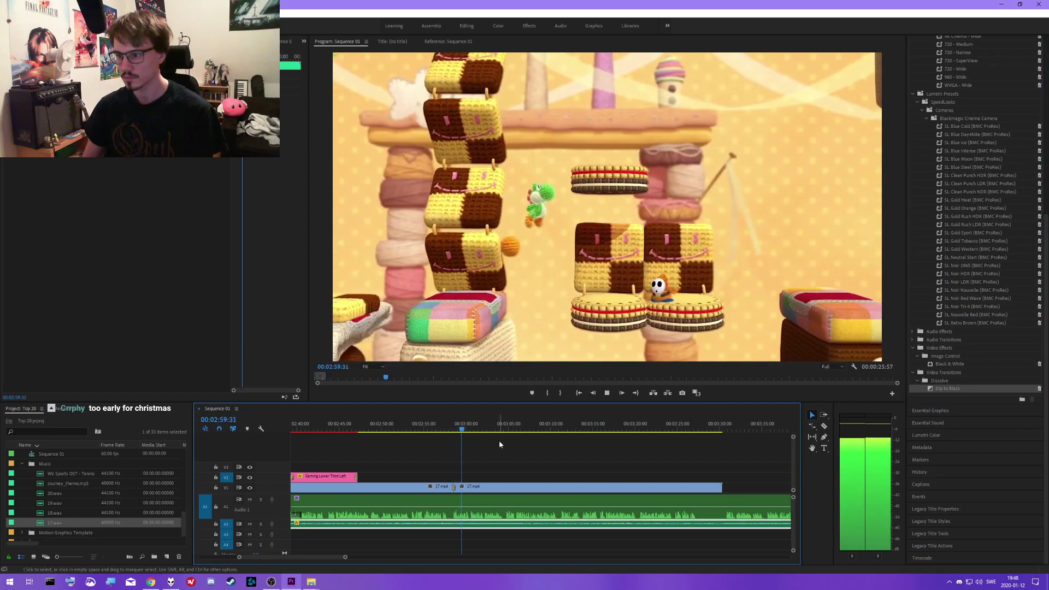
key("space")
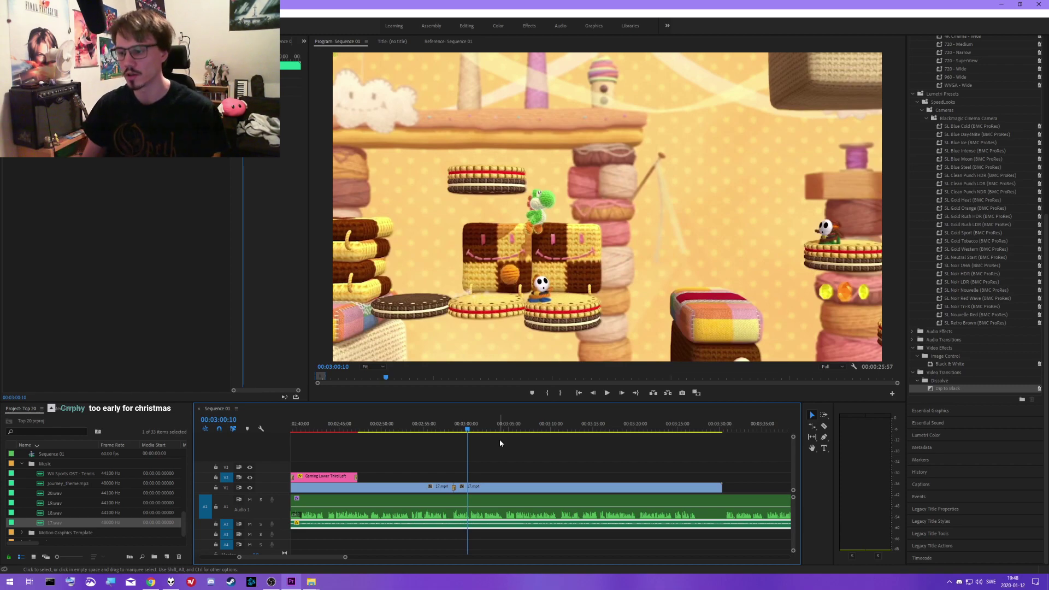
scroll(493, 477, "right", 2)
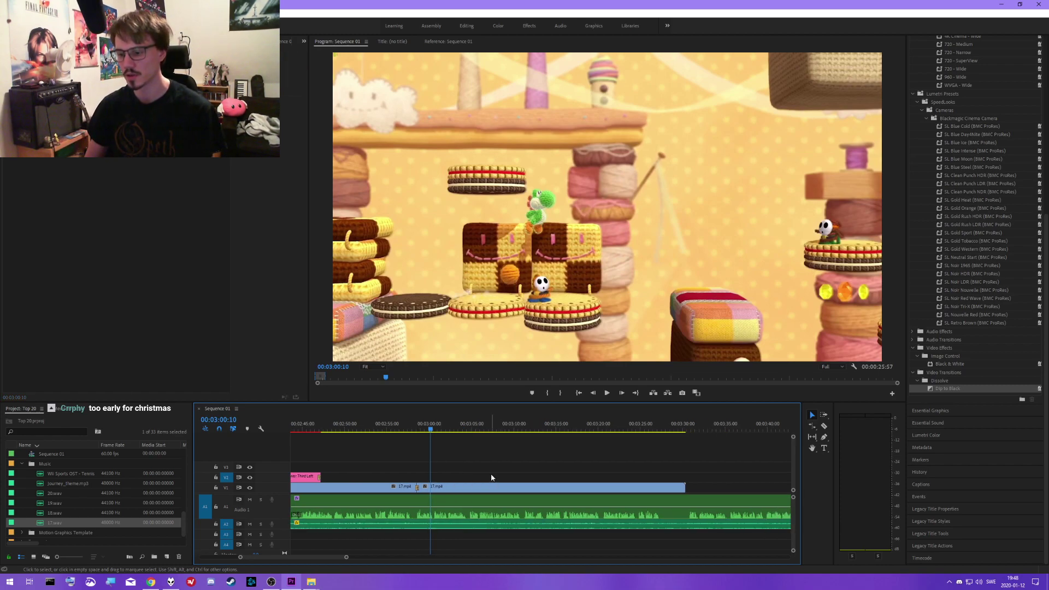
key("space")
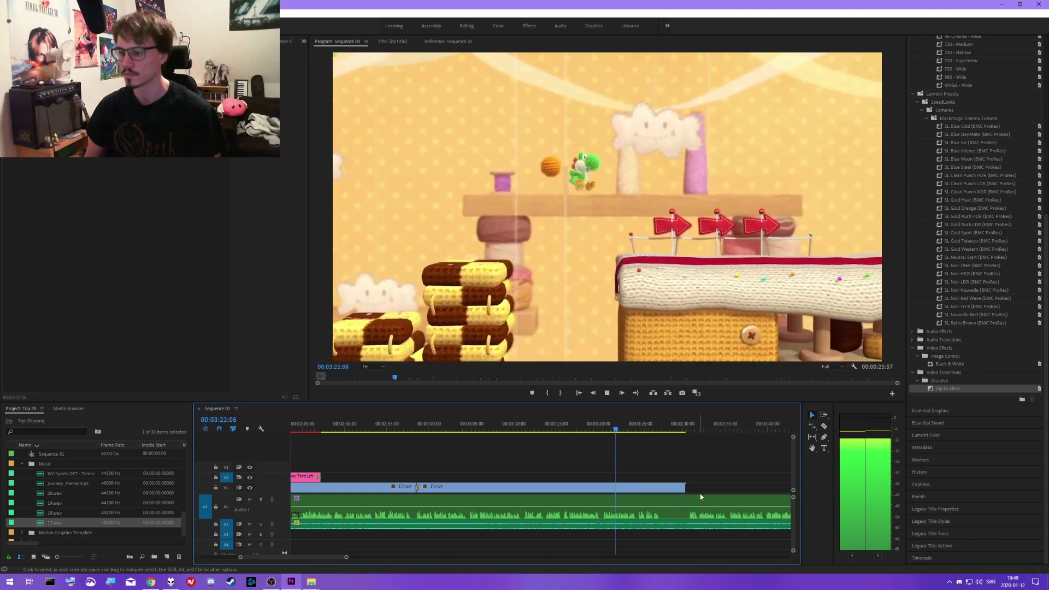
key("=")
key("=")
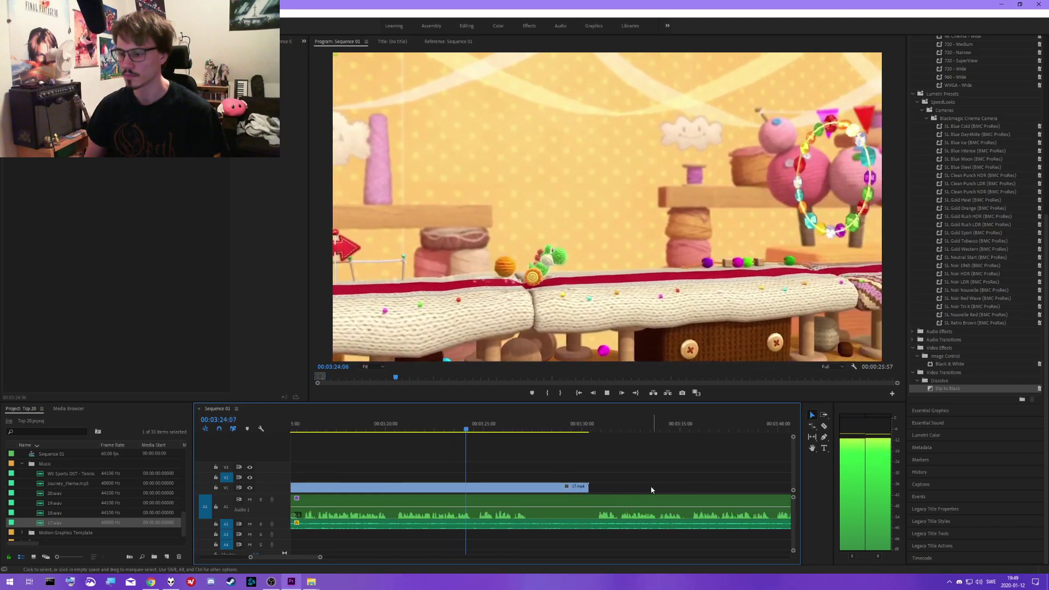
key("=")
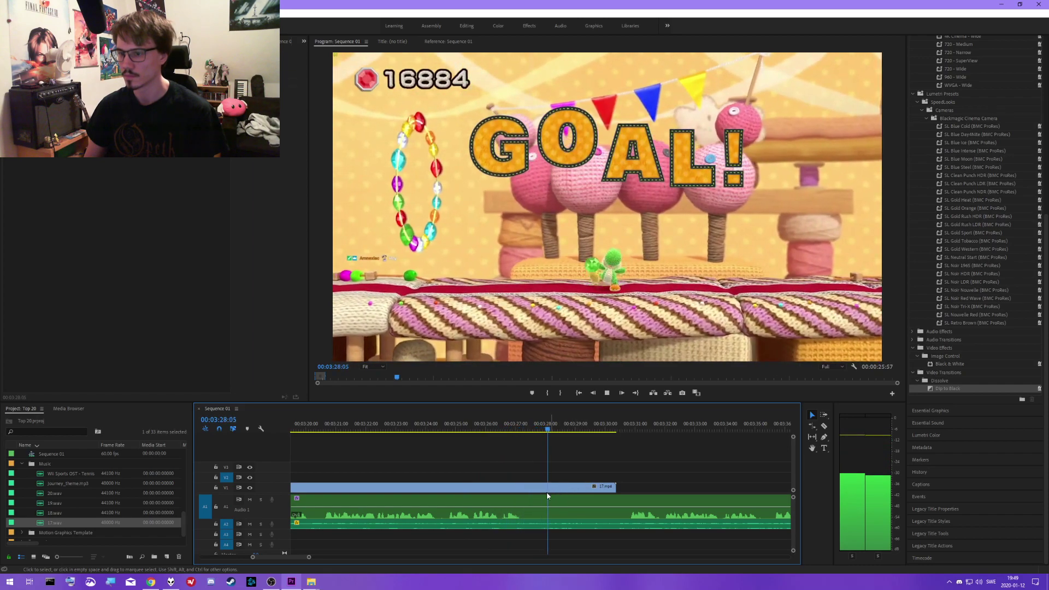
key("space")
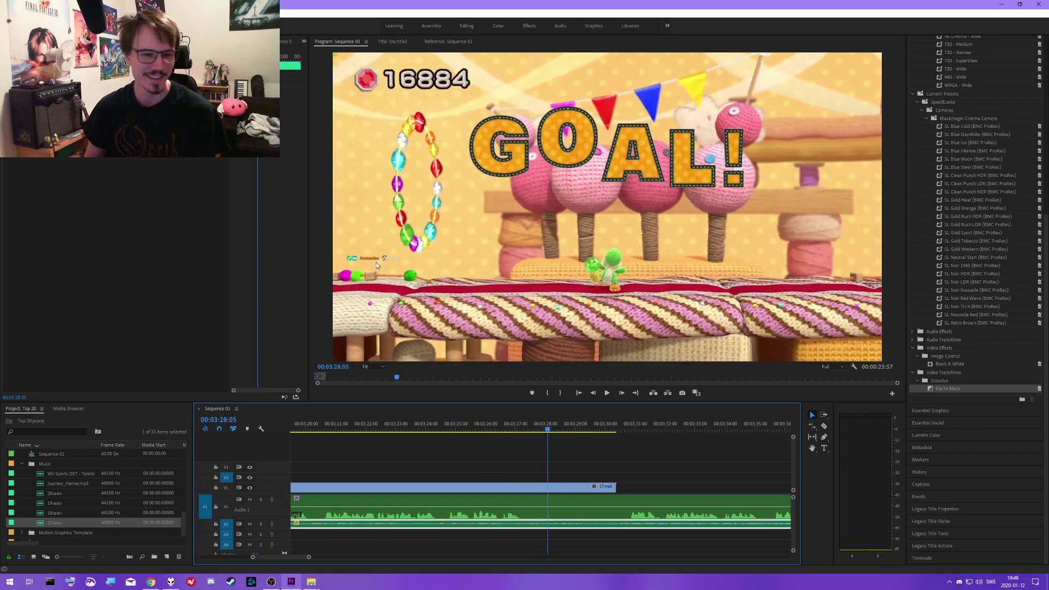
- Inspect the chat overlay in the program monitor at 200% zoom, including the frame at 00:03:27:08, and restore the view to Fit
left_click(831, 367)
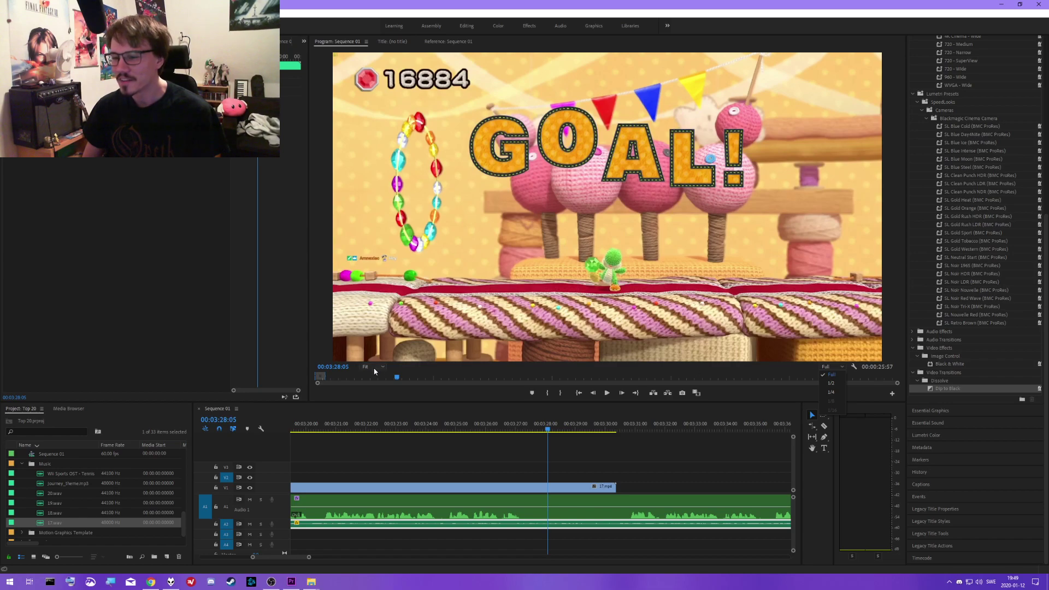
left_click(374, 440)
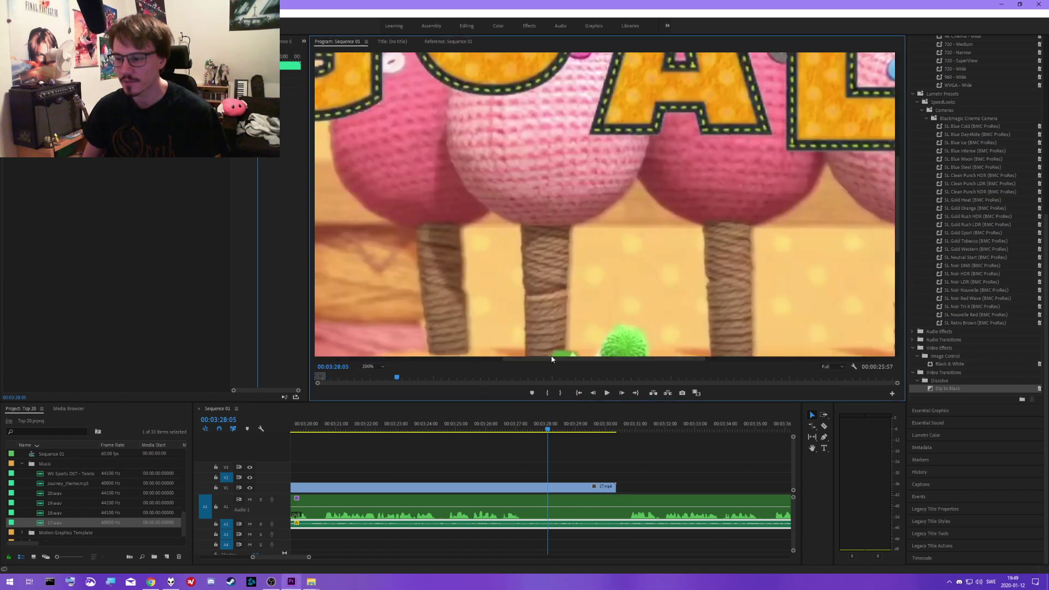
left_click_drag(552, 359, 413, 313)
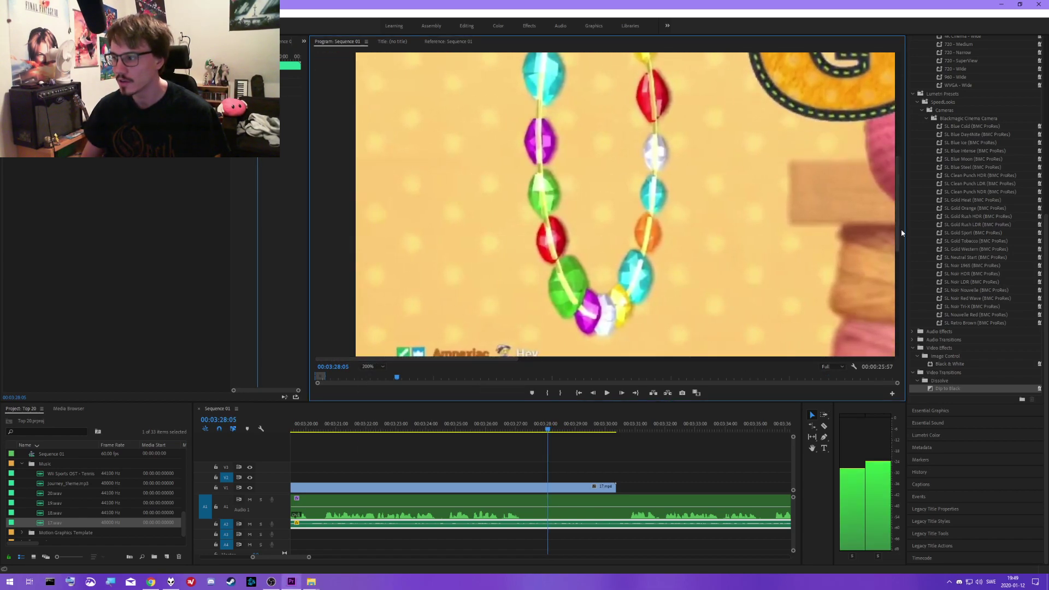
left_click_drag(896, 235, 897, 299)
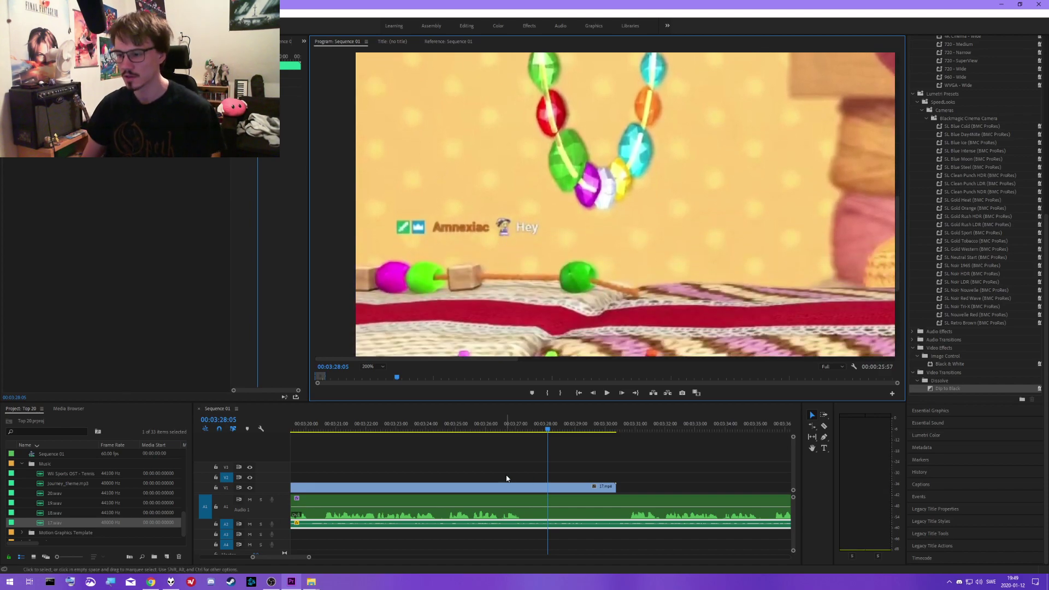
mouse_move(507, 432)
left_mouse_down()
mouse_move(496, 421)
mouse_move(520, 419)
left_mouse_up()
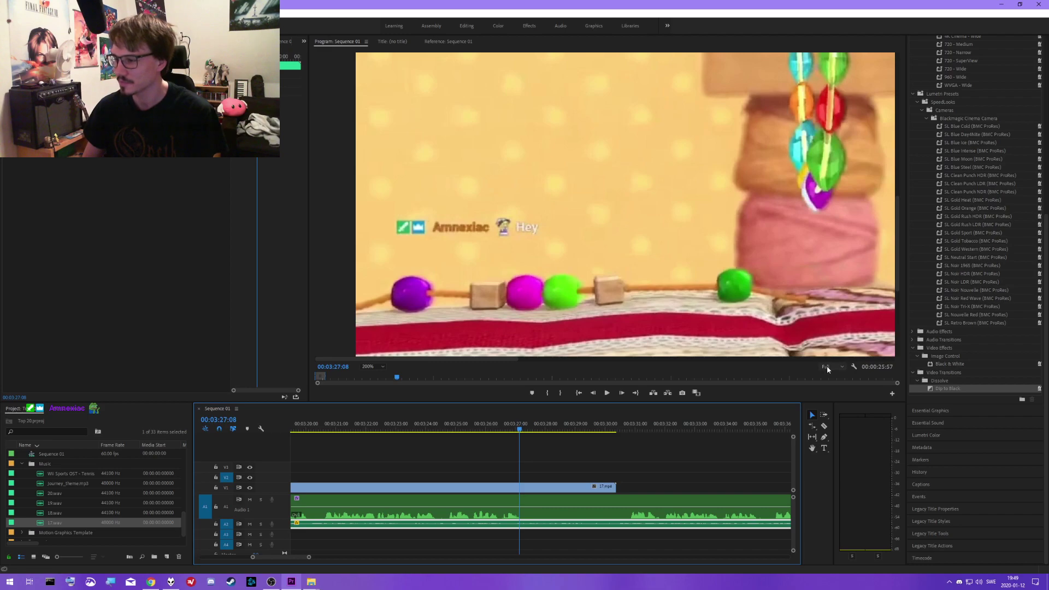
left_click(372, 366)
left_click(372, 378)
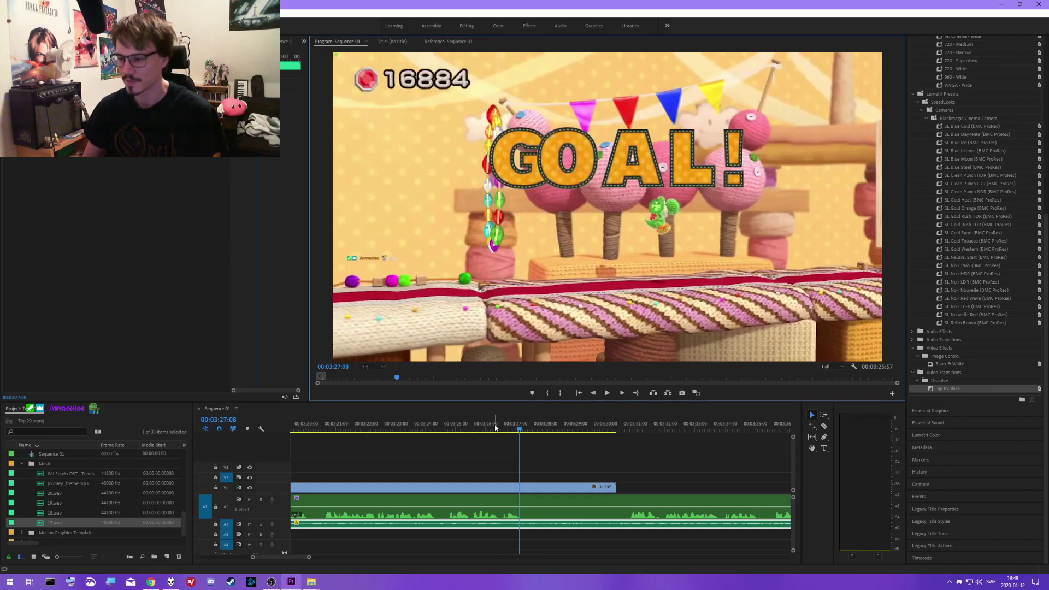
- Play the end of the second 17.mp4 piece from 00:03:25:05 and recheck the GOAL! moment around 00:03:27:12
left_click(460, 430)
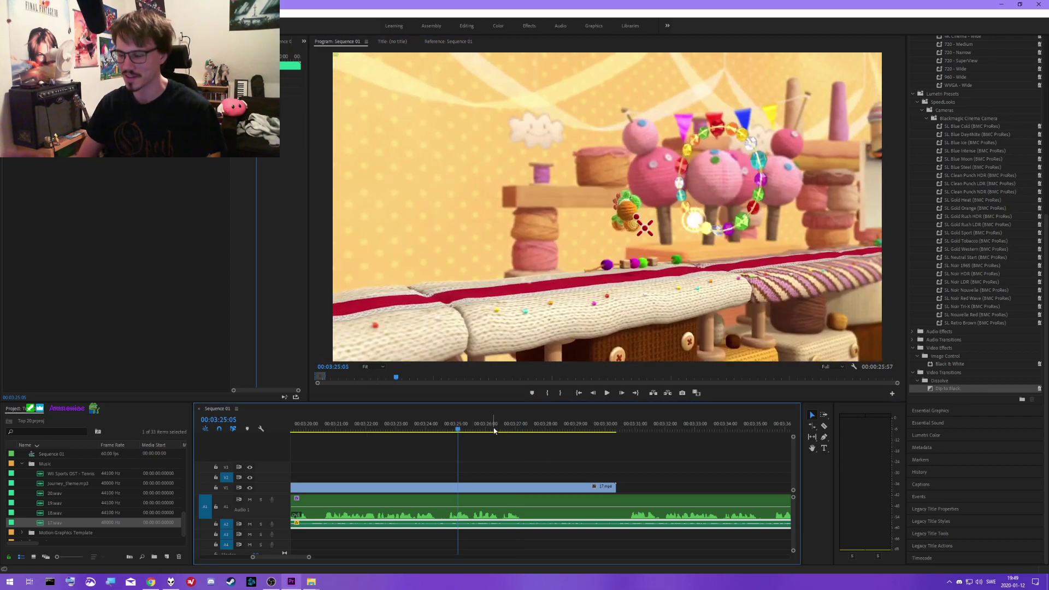
key("space")
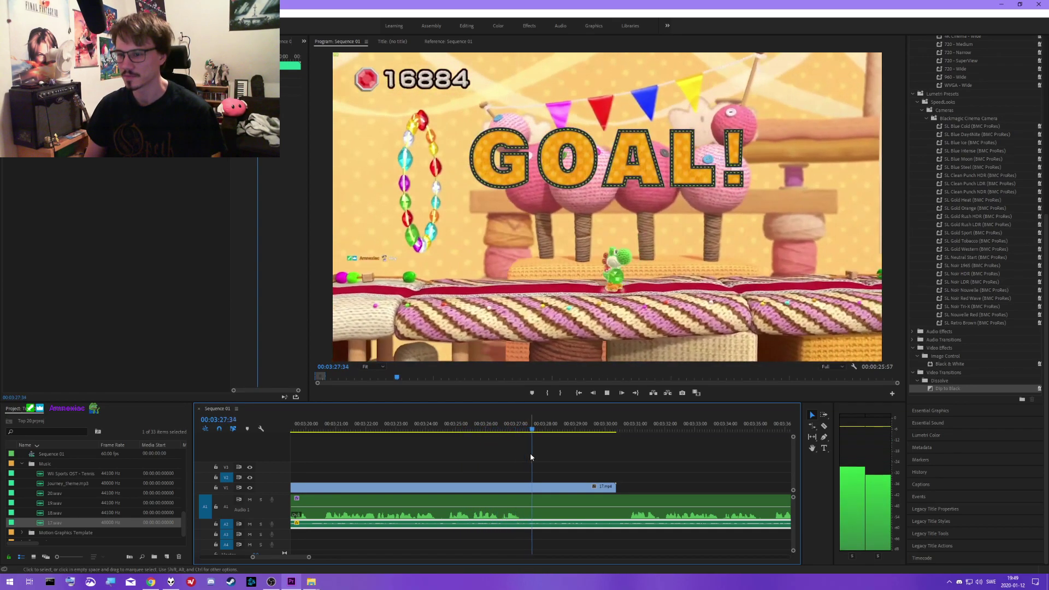
key("space")
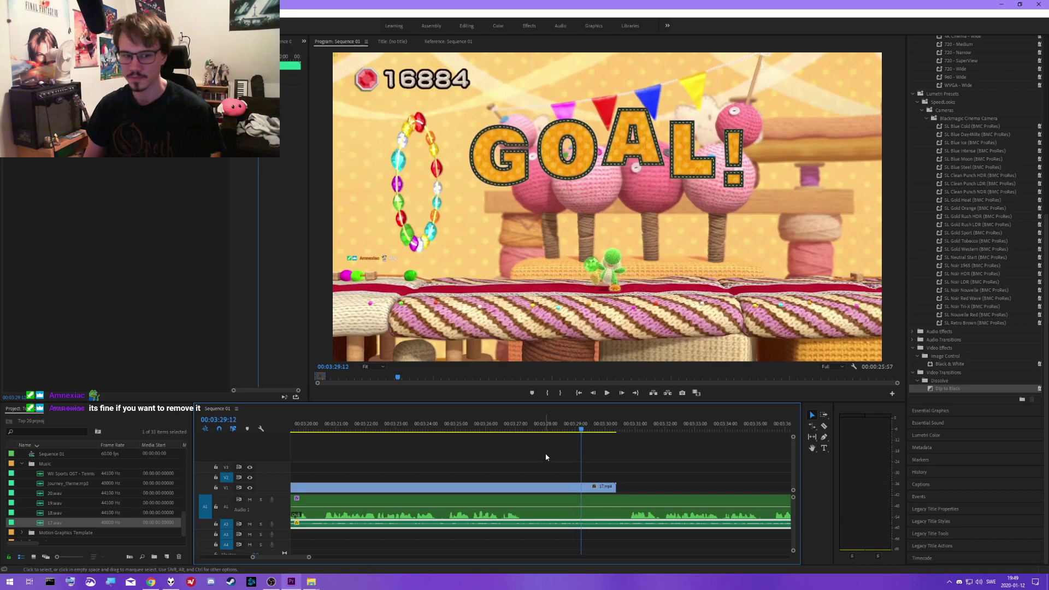
left_click(521, 425)
key("space")
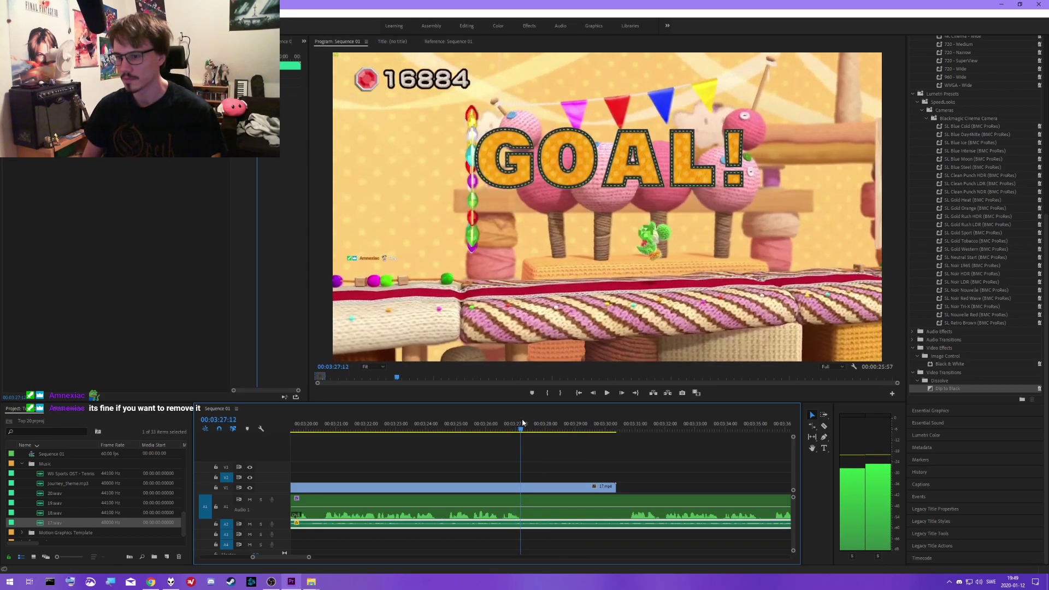
left_click(500, 424)
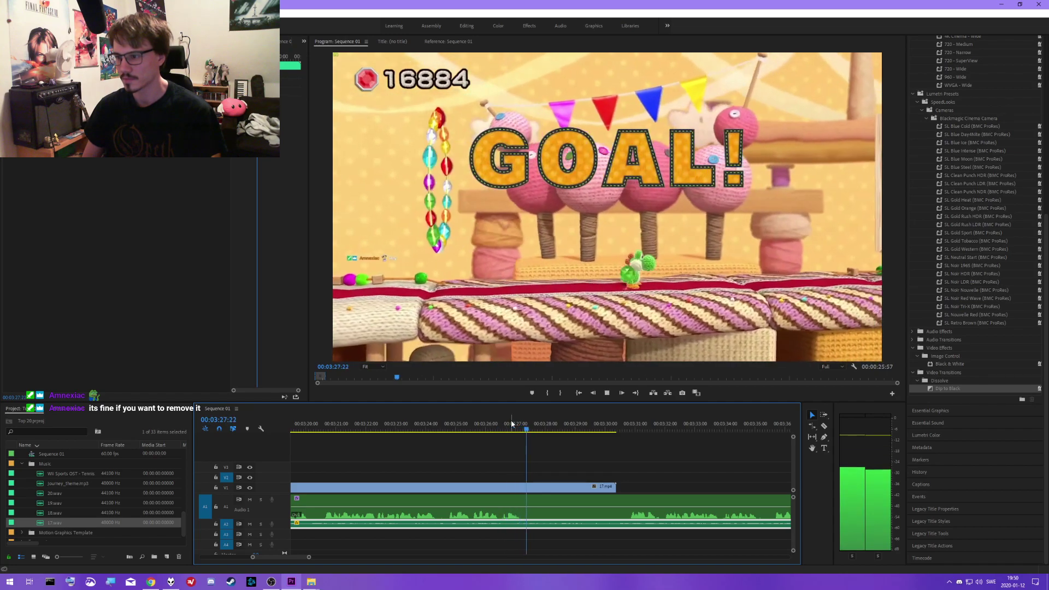
left_click(521, 425)
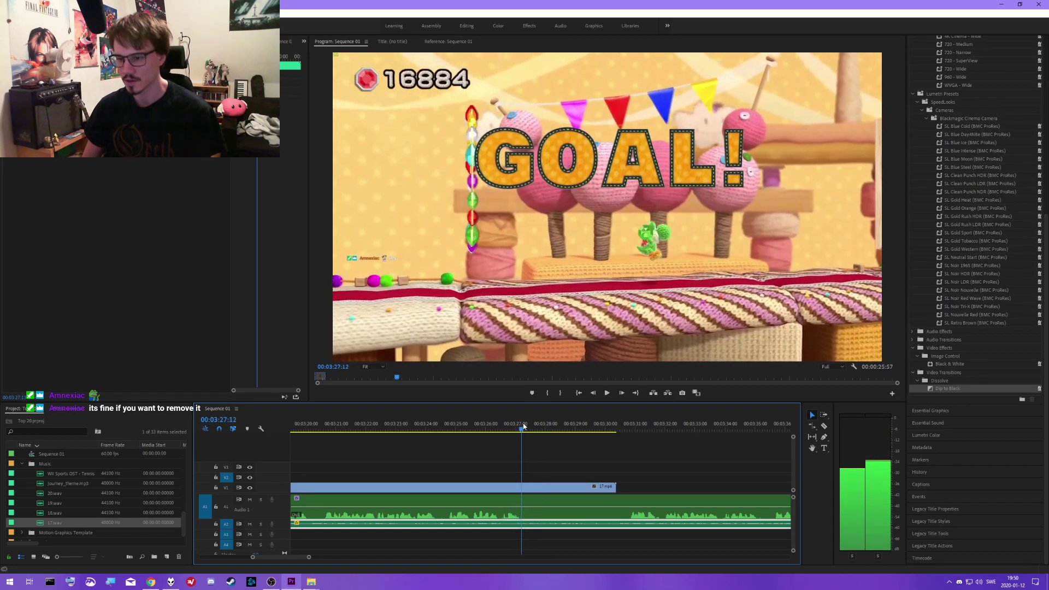
- Cut 17.mp4 and its music at 00:03:28:09 and delete the parts after the cut
left_click_drag(522, 426, 551, 423)
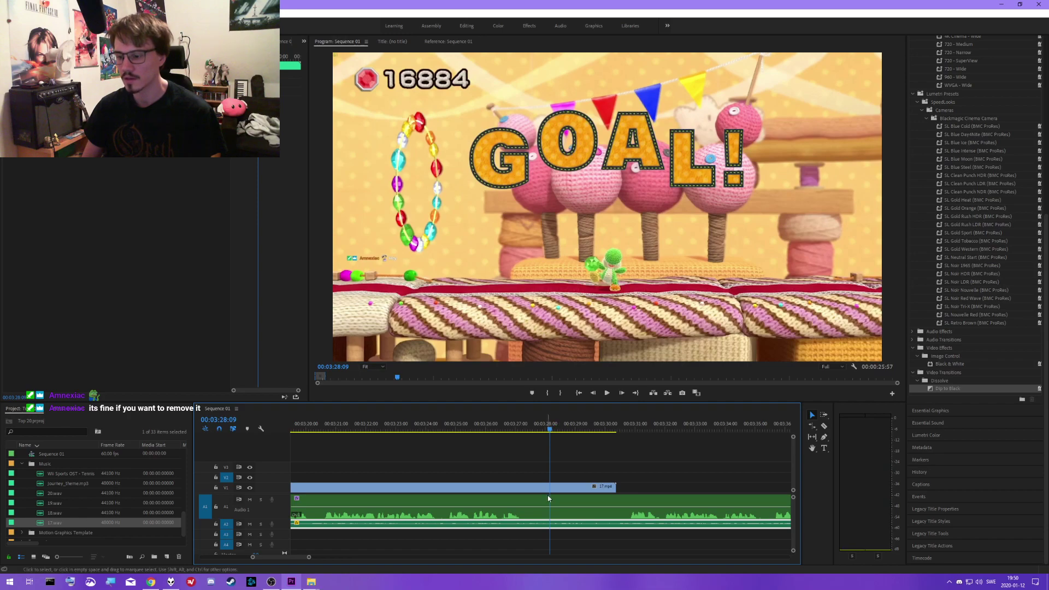
scroll(572, 519, "up", 2)
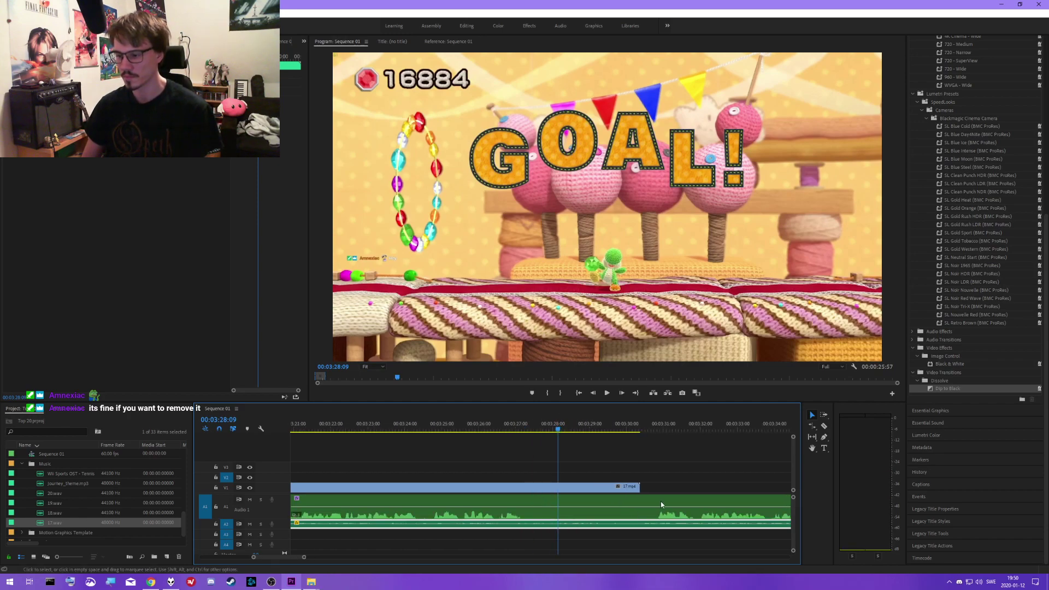
key("c")
left_click(562, 525)
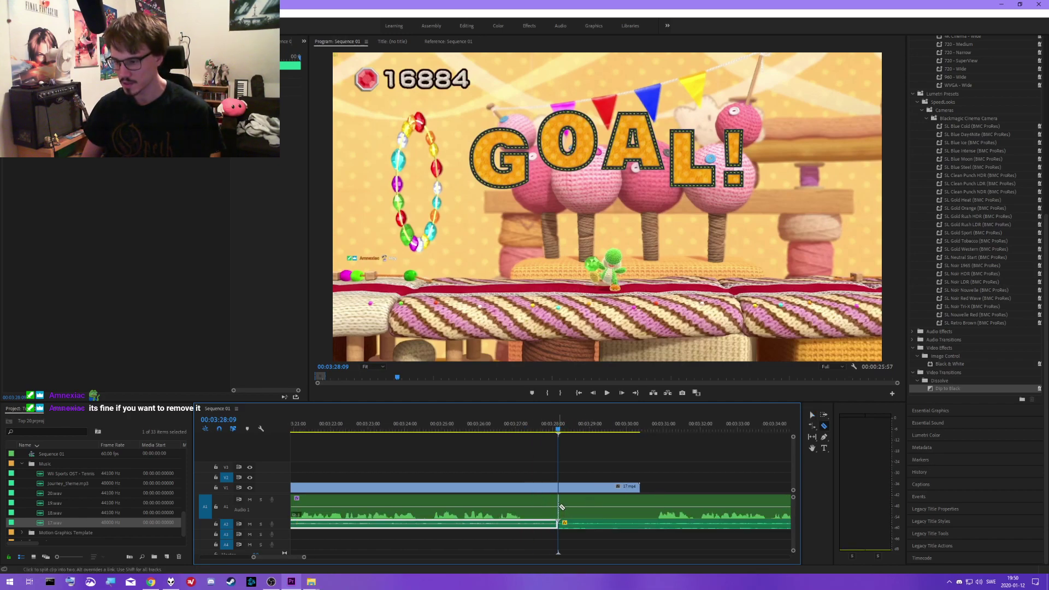
key("v")
left_click(565, 488)
key("Delete")
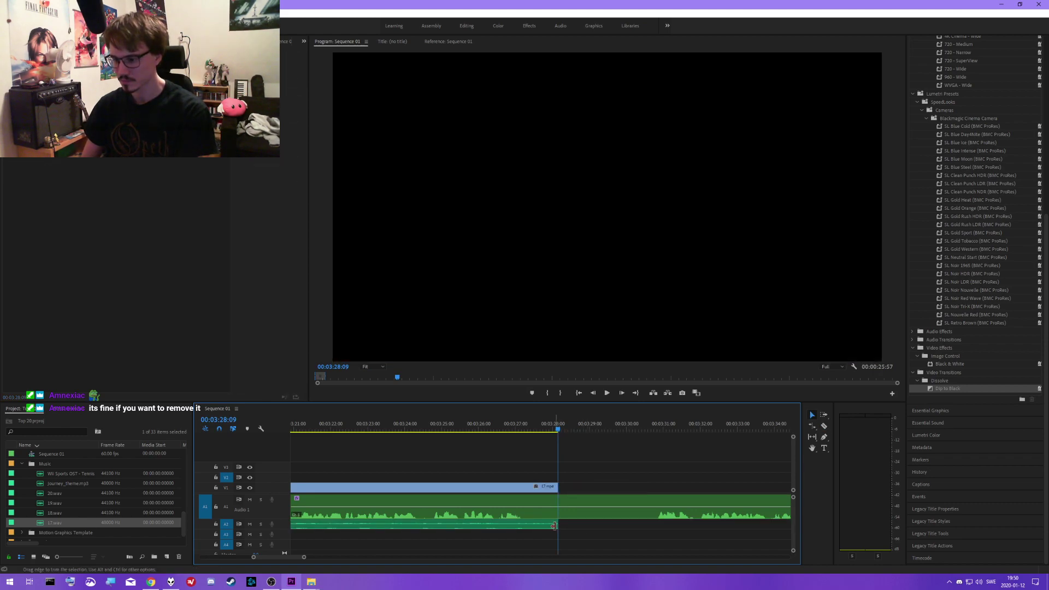
- Apply default transitions to the ends of 17.mp4 and its music, and lengthen them, the video dissolve to about one second
right_click(557, 523)
left_click(558, 500)
right_click(557, 487)
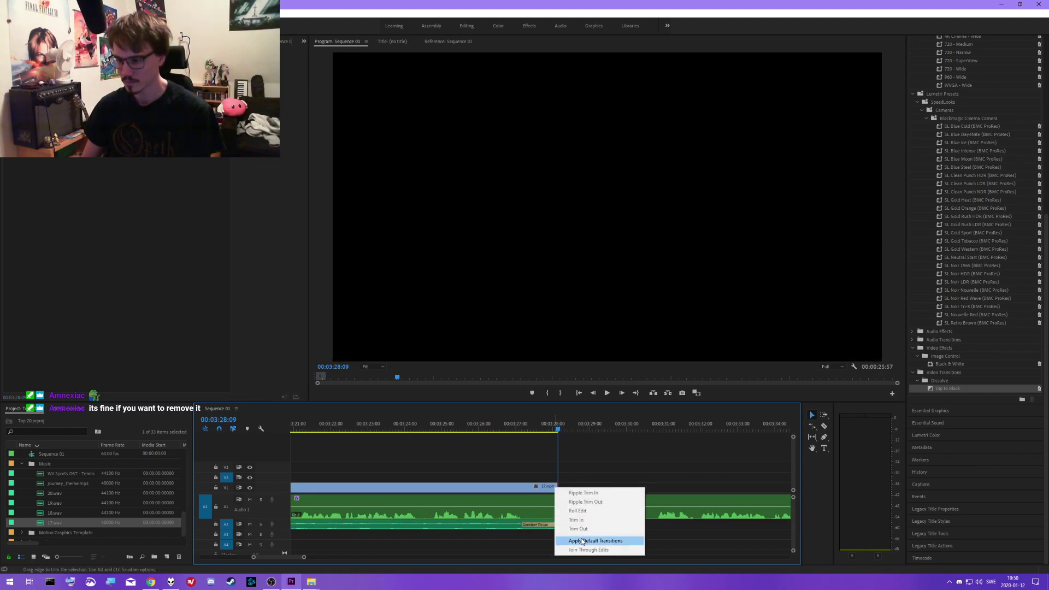
left_click(596, 536)
left_click_drag(544, 490, 501, 525)
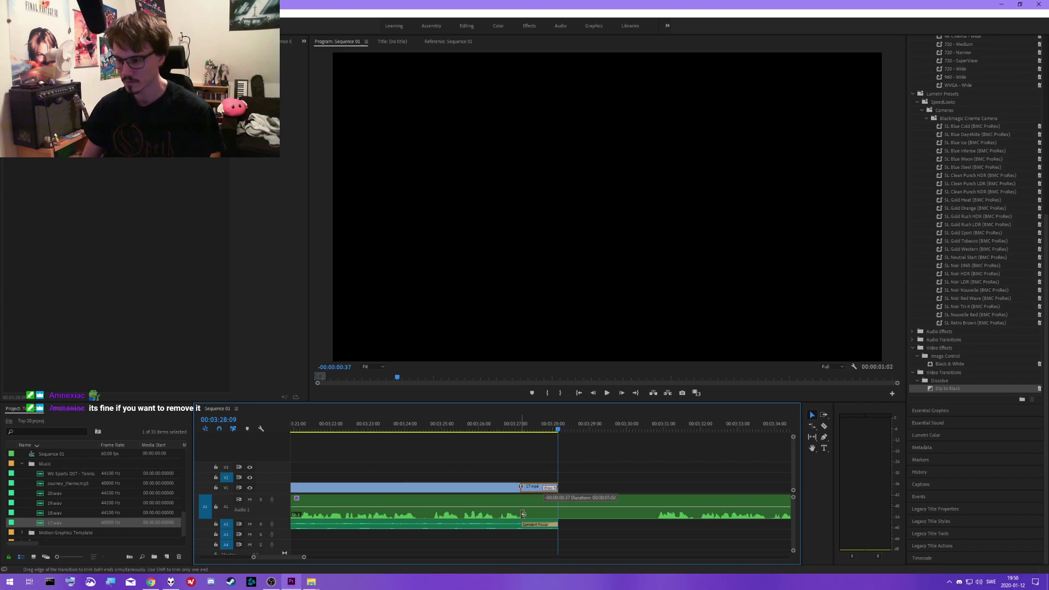
- Play through the new fade-out at the end of 17.mp4 and save the project
left_click(487, 429)
key("space")
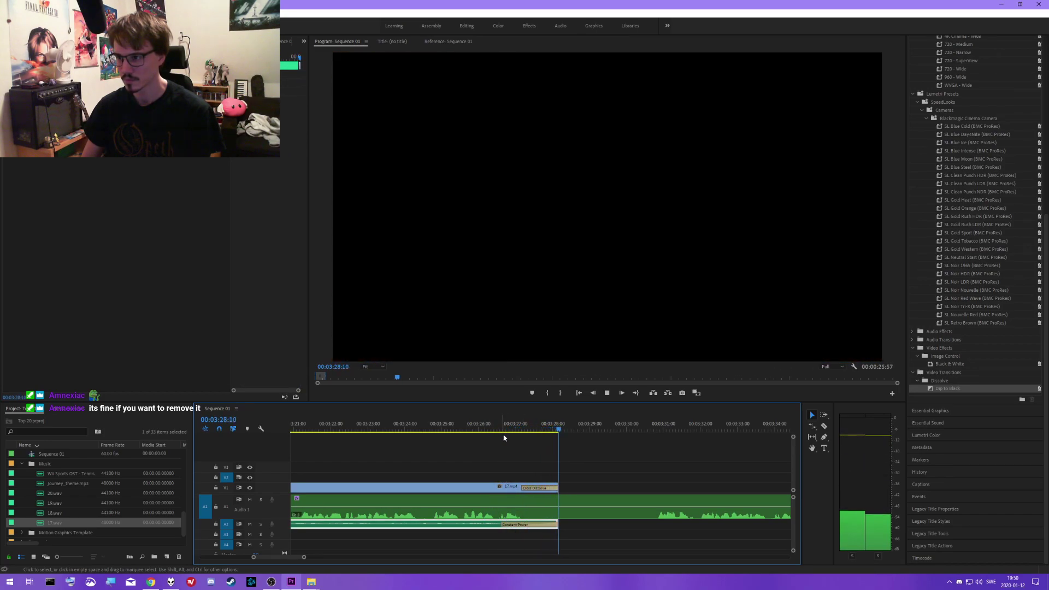
key("space")
key("ctrl+s")
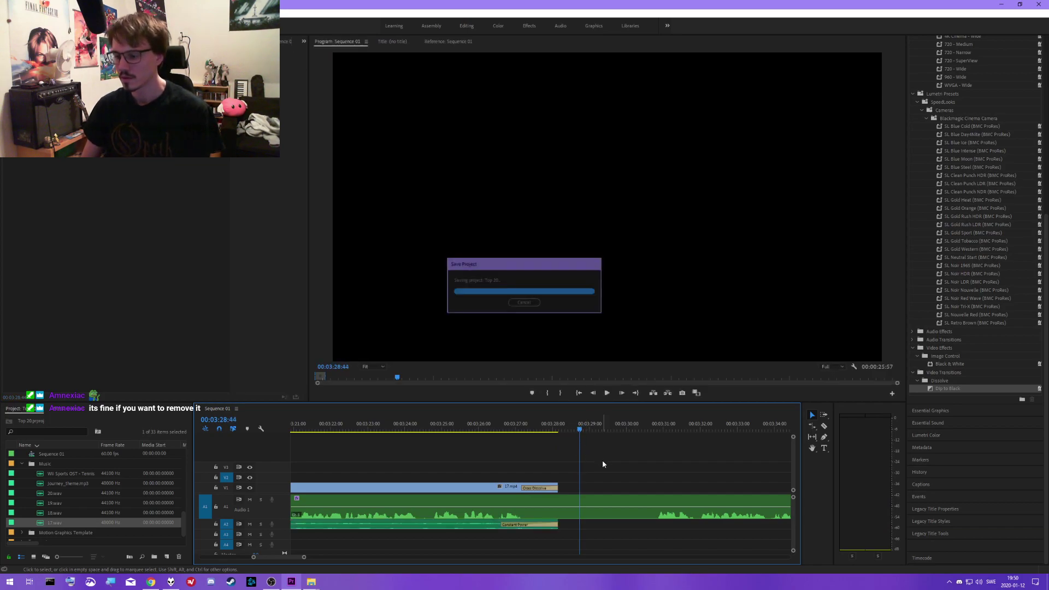
- Add 16.mp4 to the sequence at about 00:03:30, unlink its audio and remove that audio
scroll(585, 464, "down", 5)
scroll(110, 512, "down", 5)
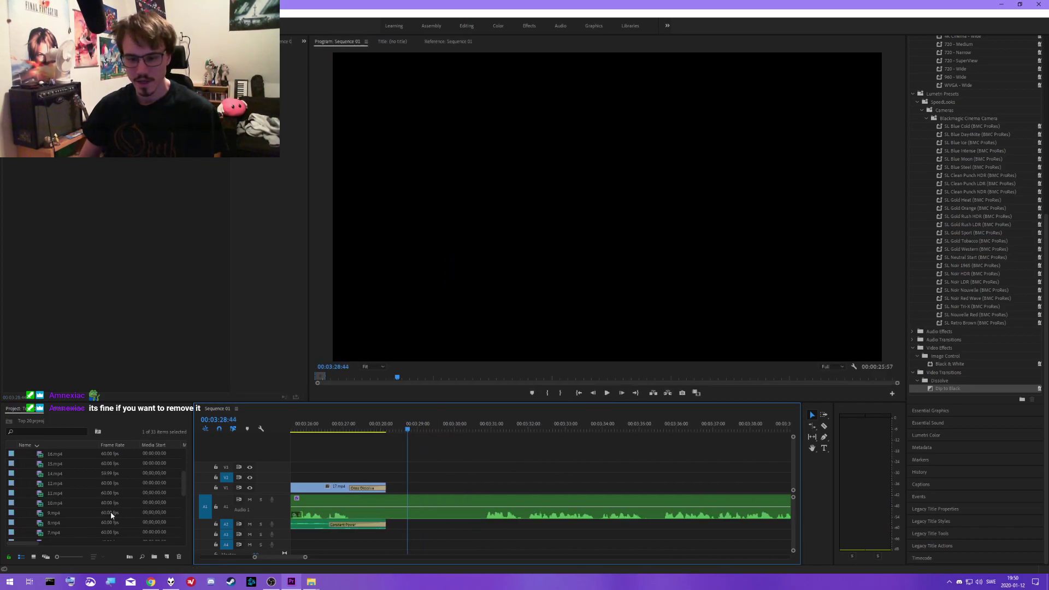
scroll(114, 513, "up", 3)
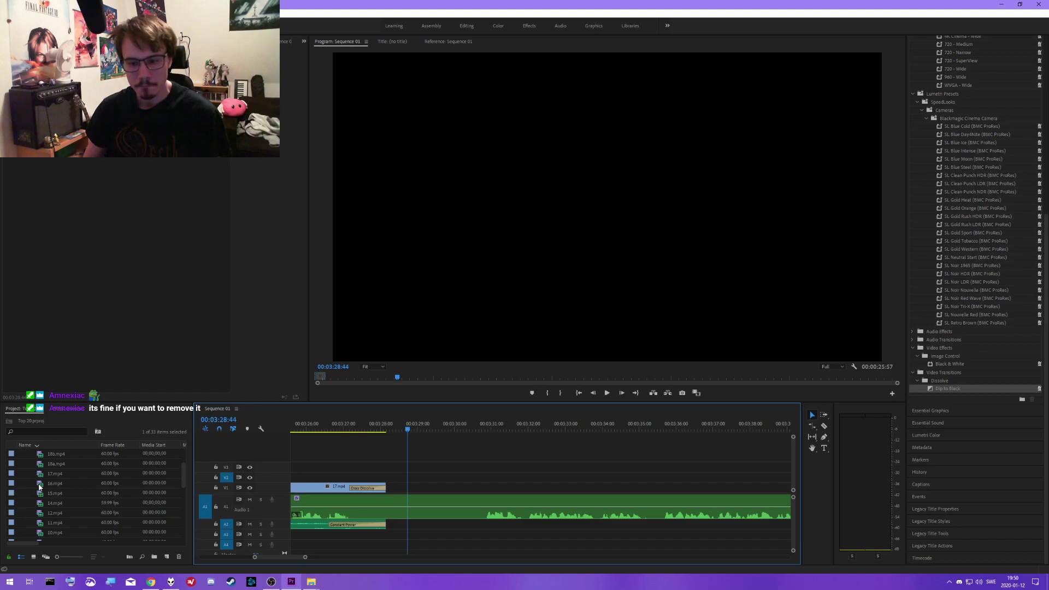
left_click_drag(38, 487, 468, 486)
right_click(467, 486)
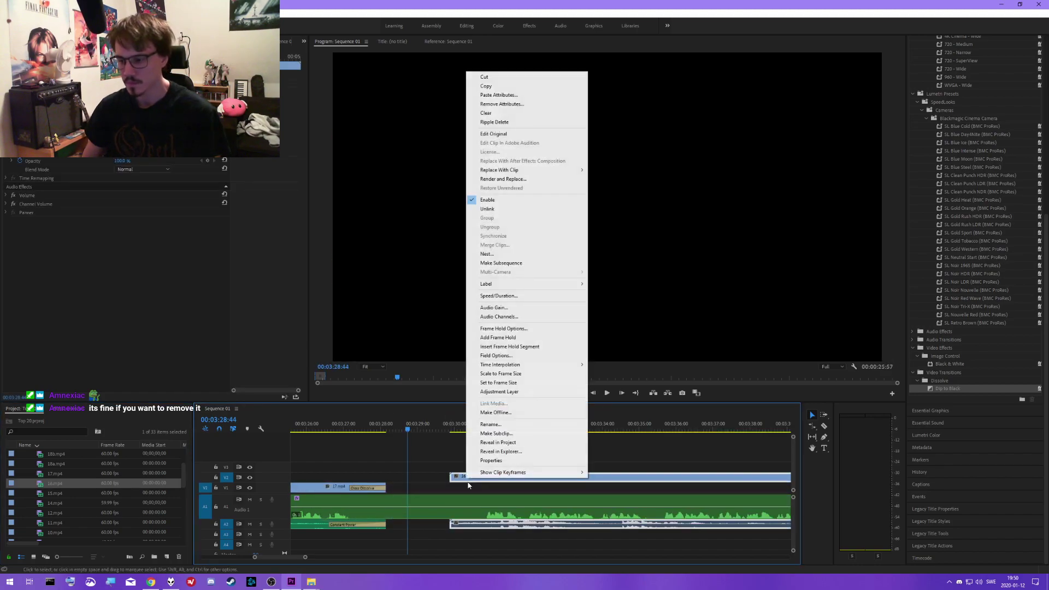
left_click(487, 209)
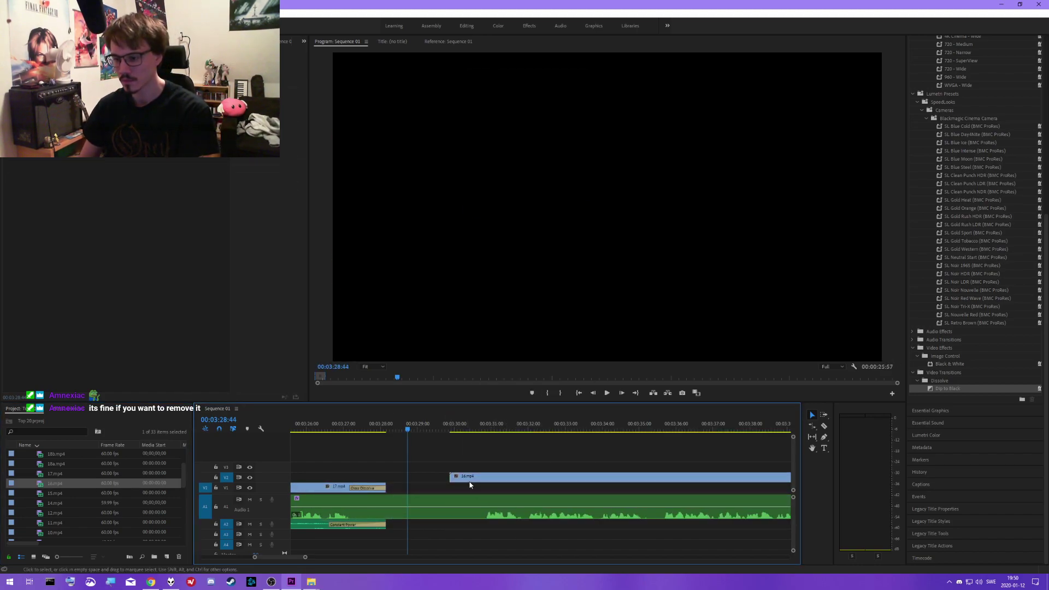
- Move 16.mp4 down to track V1 so it starts at 00:03:28:39, leaving a short gap after 17.mp4
left_click(389, 430)
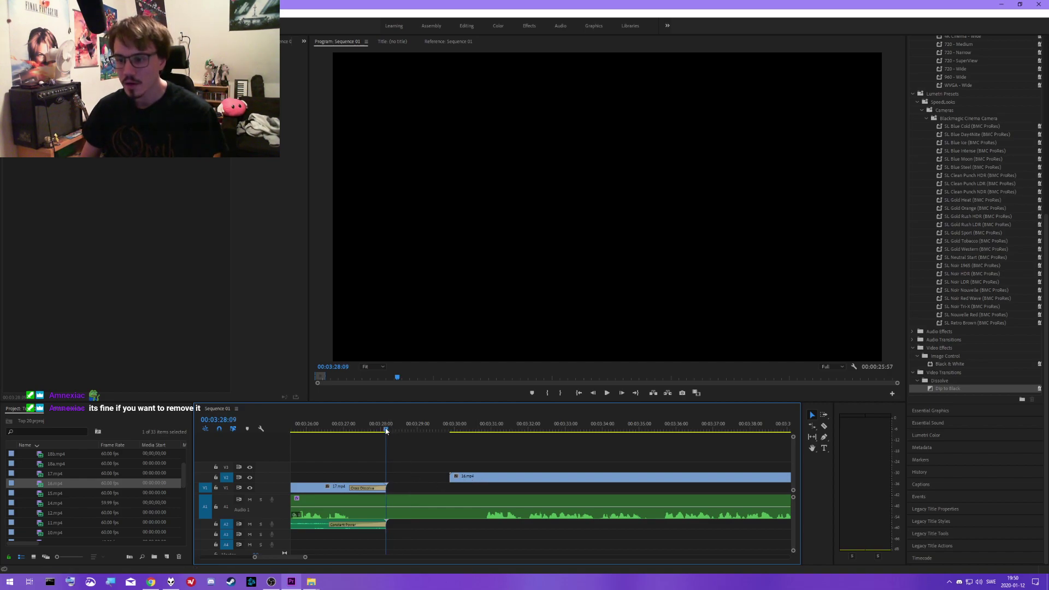
left_click_drag(386, 431, 405, 430)
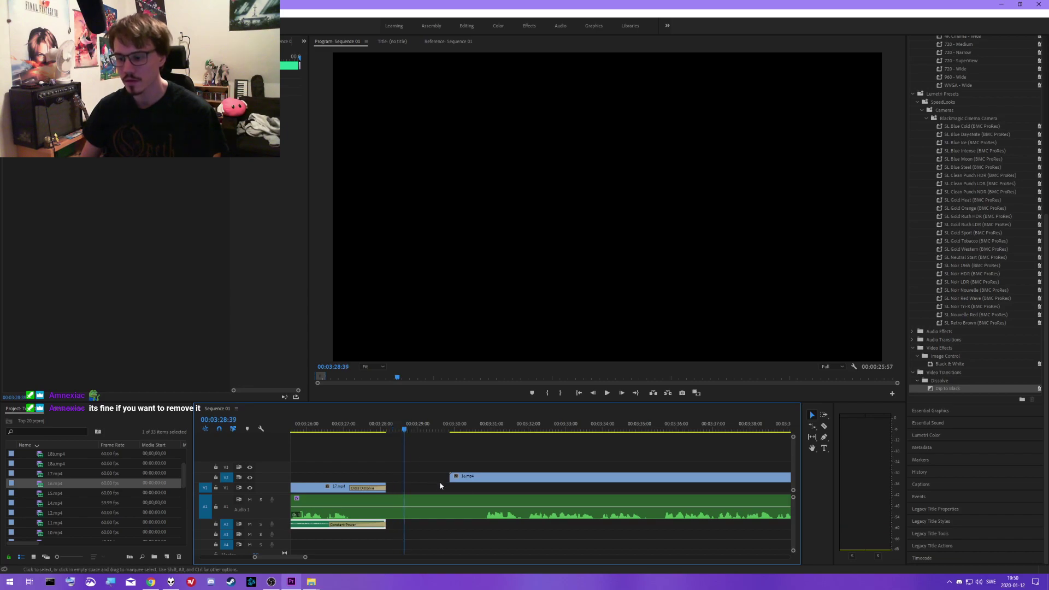
left_click_drag(469, 479, 424, 488)
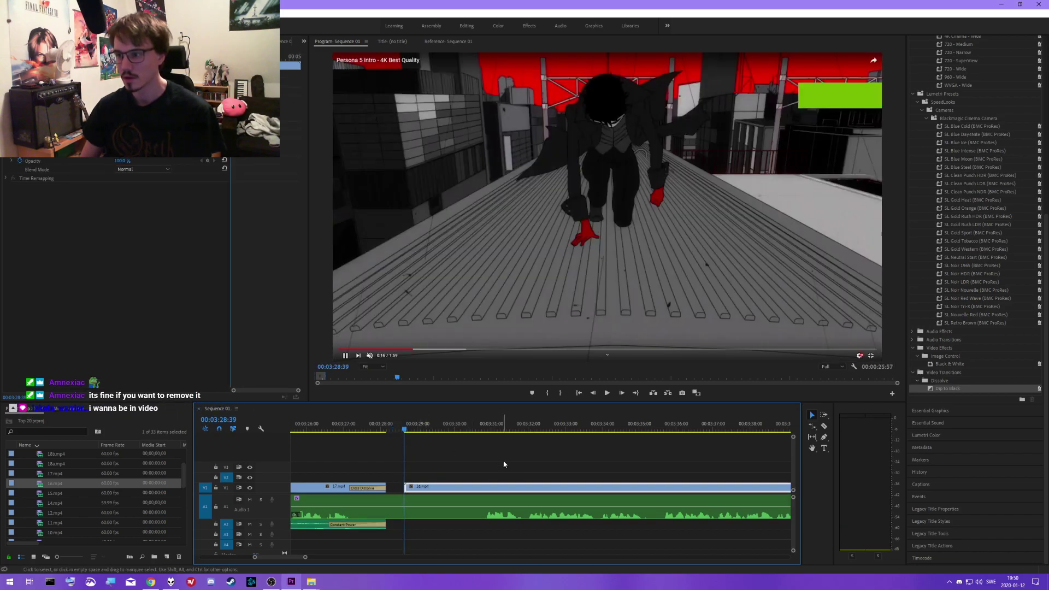
- Trim about 8 seconds off the start of 16.mp4 and move it back to start at 00:03:28:39
scroll(527, 470, "down", 3)
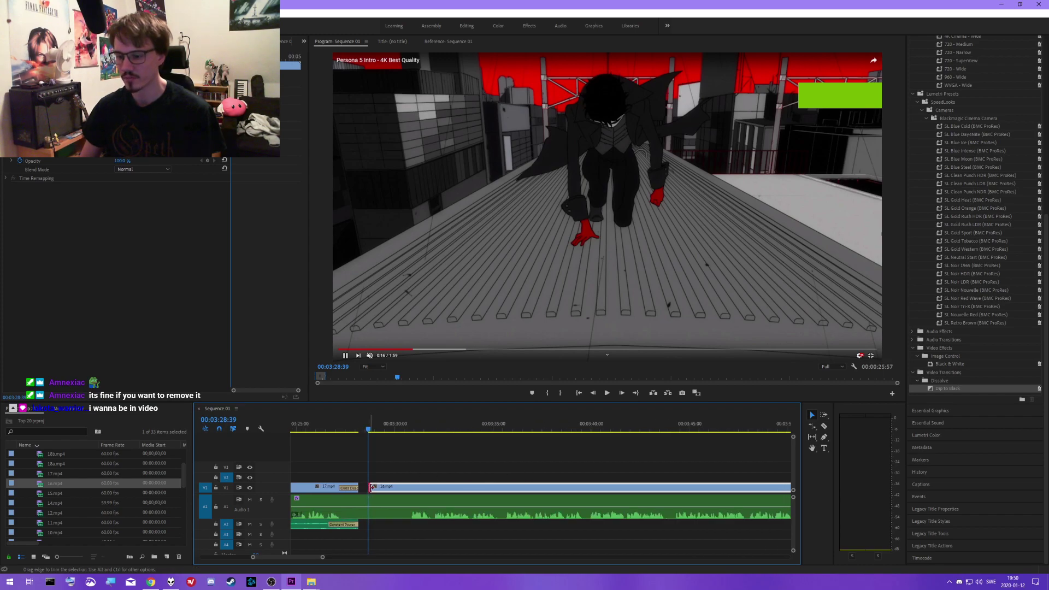
left_click_drag(370, 487, 523, 493)
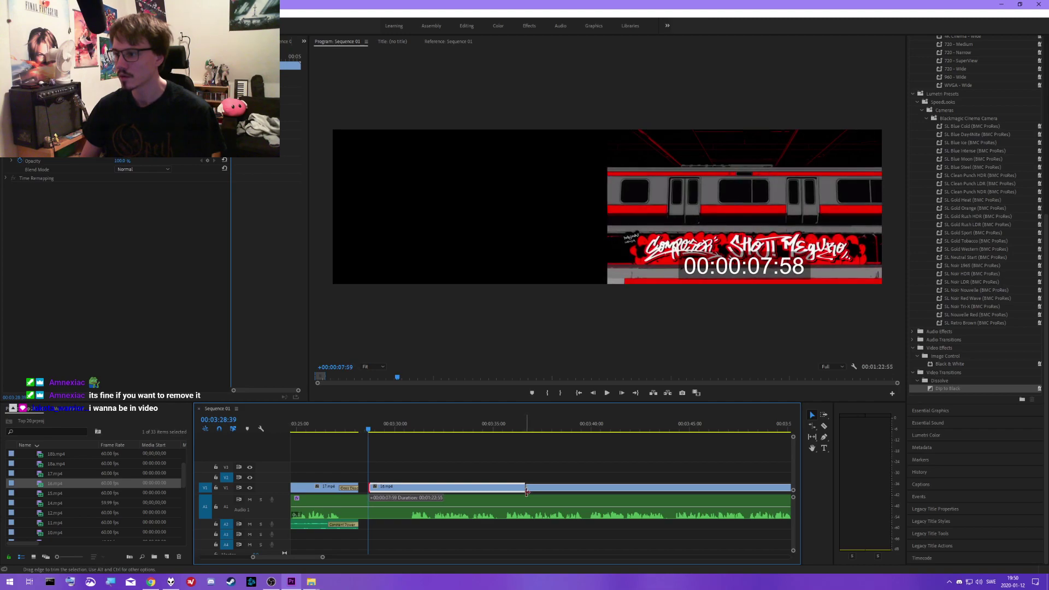
left_click_drag(527, 492, 527, 492)
left_click(370, 486)
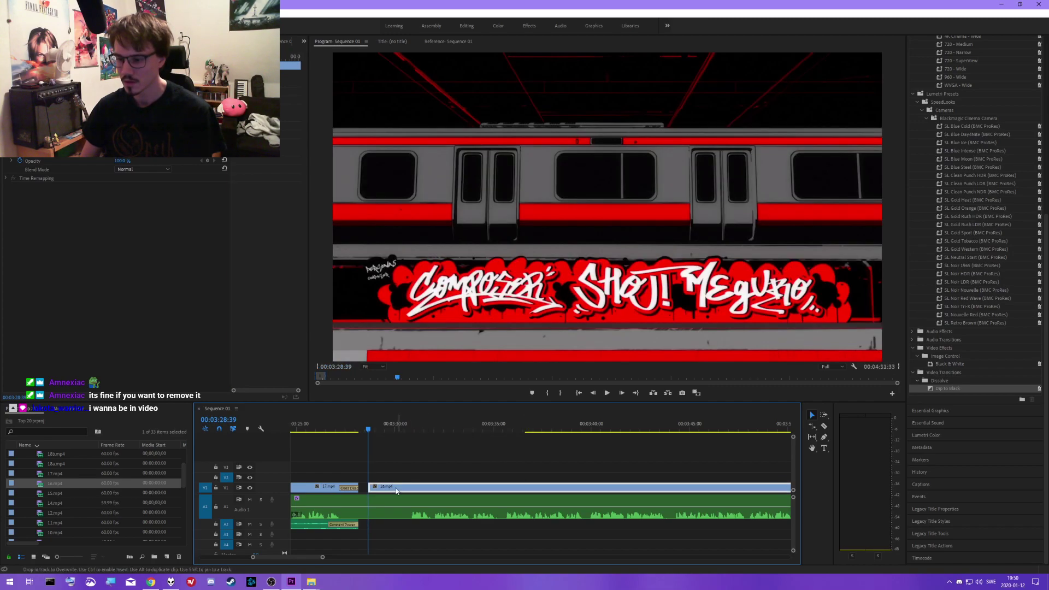
- Apply the default transition to the start of 16.mp4
key("Delete")
right_click(371, 487)
left_click(404, 538)
key("=")
key("=")
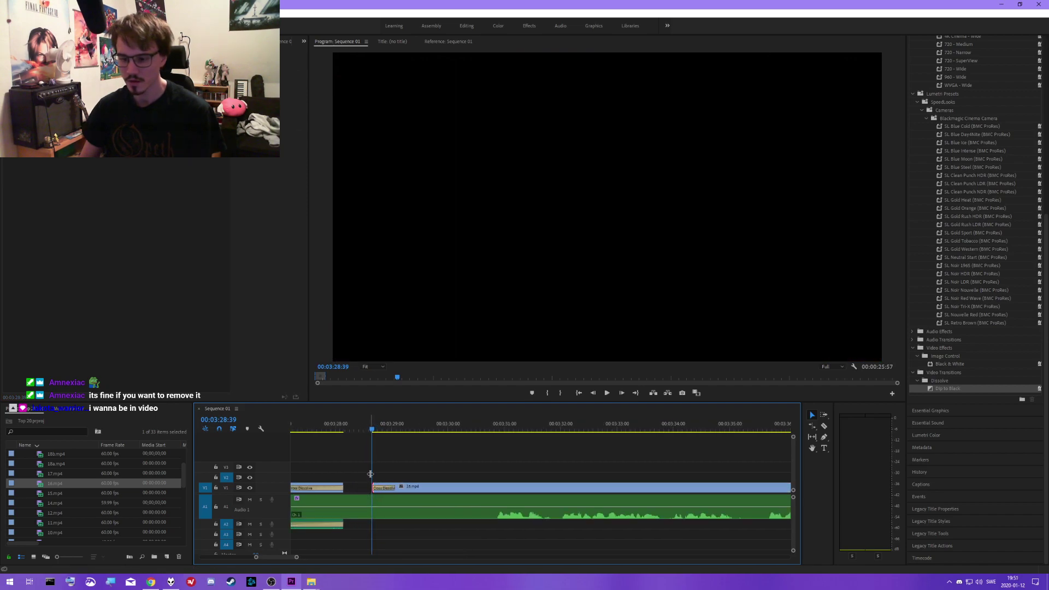
- Switch to foobar2000, search the library for "persona" and go to the PERSONA5 ORIGINAL SOUNDTRACK tracks
left_click(171, 582)
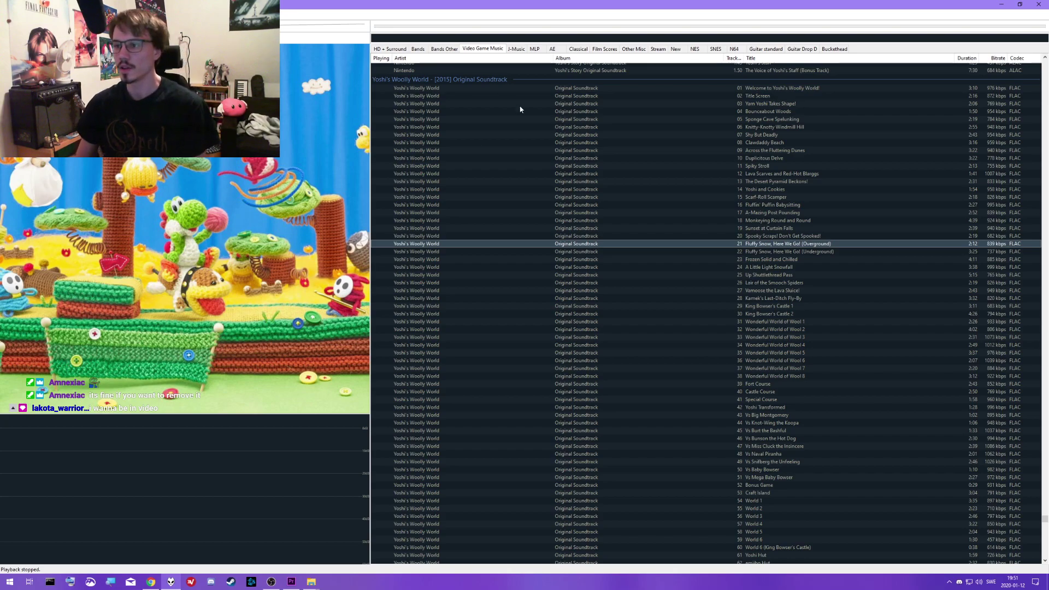
left_click(591, 229)
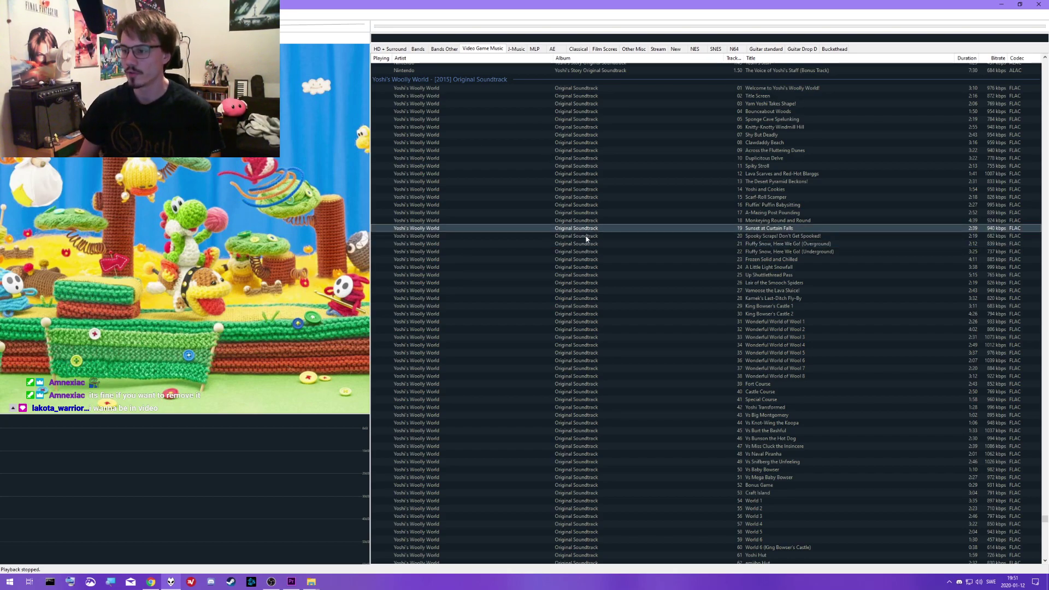
left_click(588, 237)
scroll(558, 207, "up", 10)
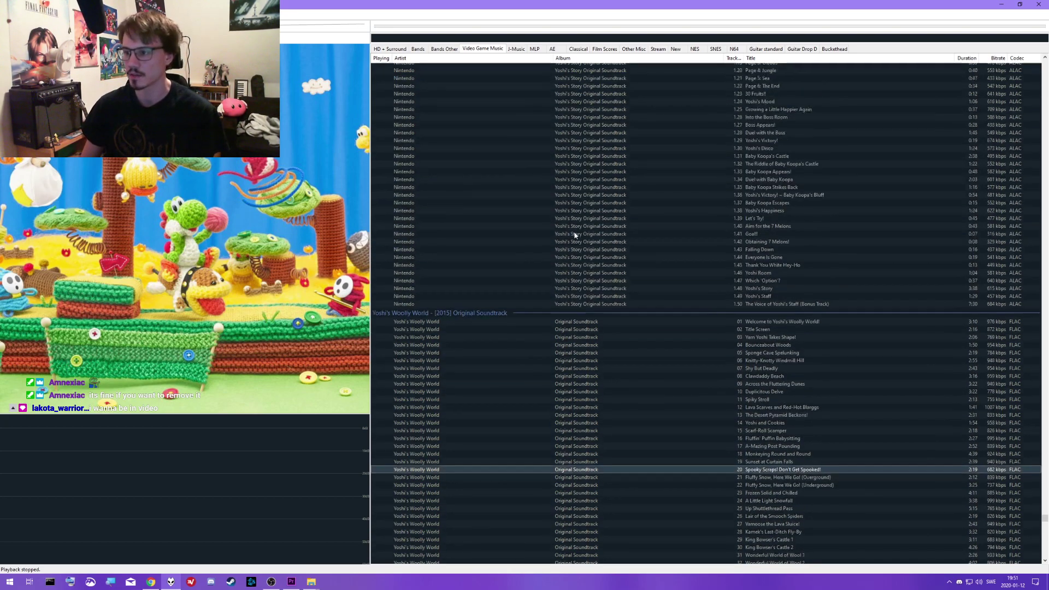
scroll(573, 204, "down", 4)
left_click(593, 299)
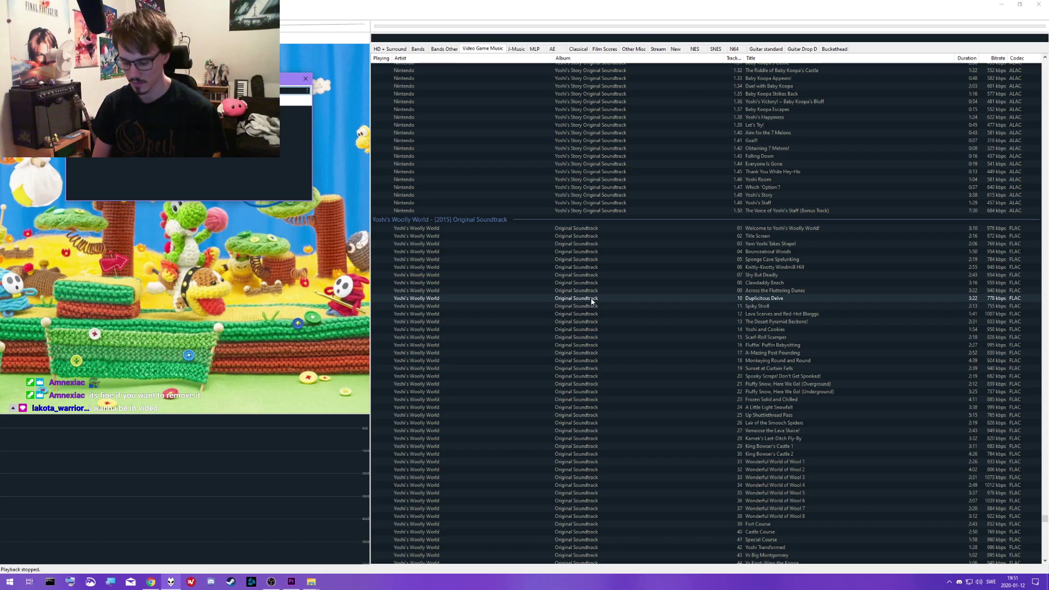
type("persona")
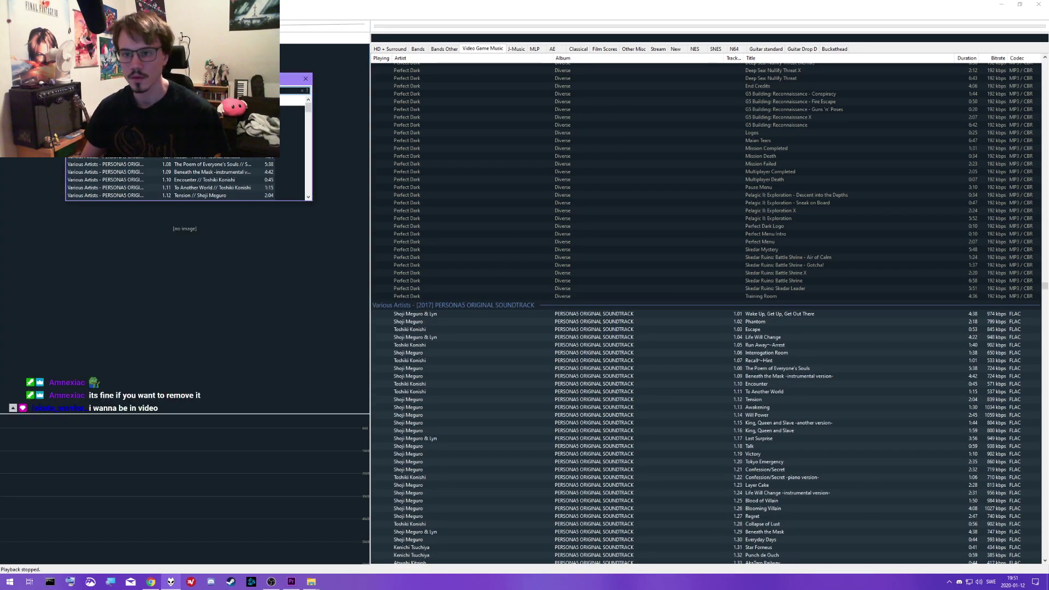
left_click(219, 141)
left_click(306, 80)
scroll(727, 287, "down", 5)
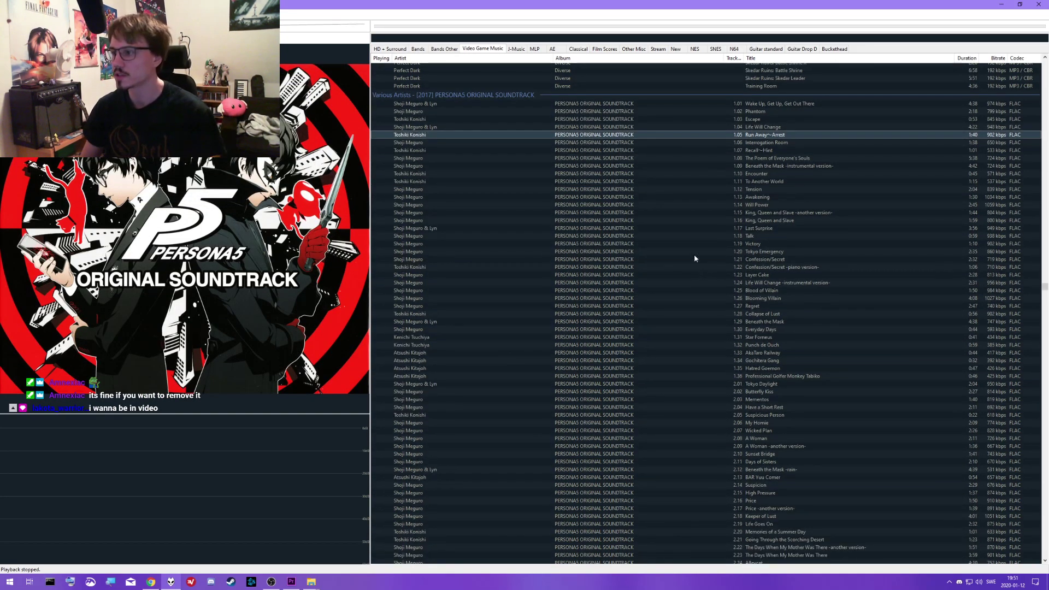
- Listen to Wake Up, Get Up, Get Out There and Beneath the Mask, browsing the soundtrack's tracks and skipping ahead in the latter
double_click(559, 104)
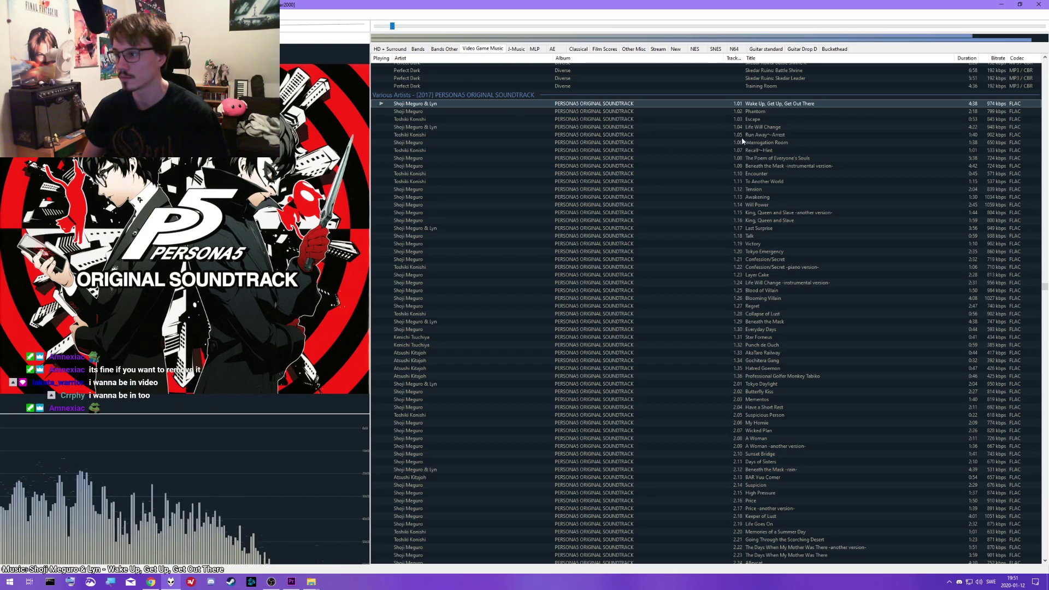
double_click(748, 322)
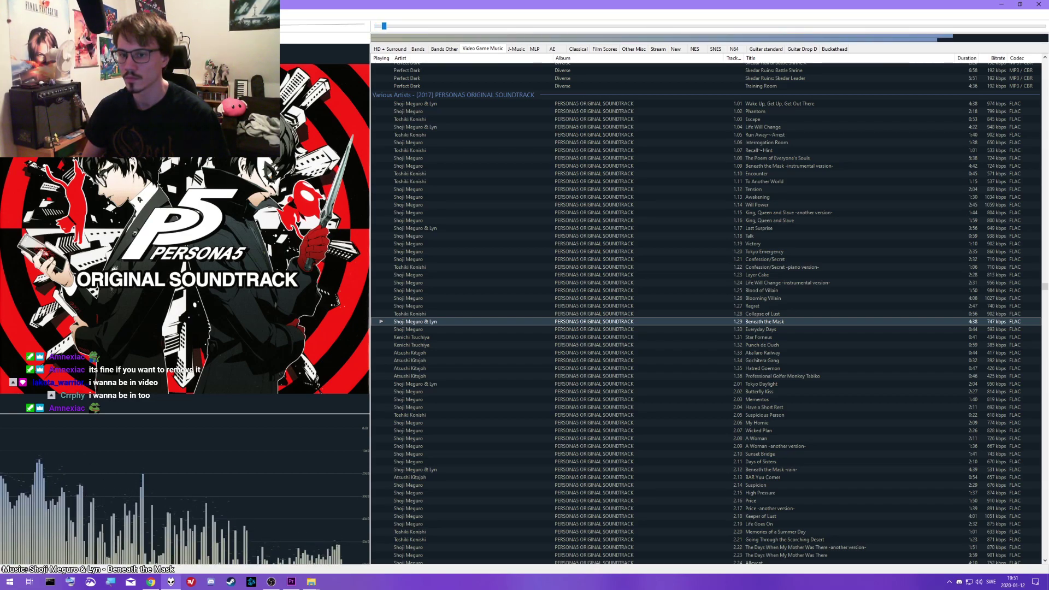
scroll(649, 227, "down", 4)
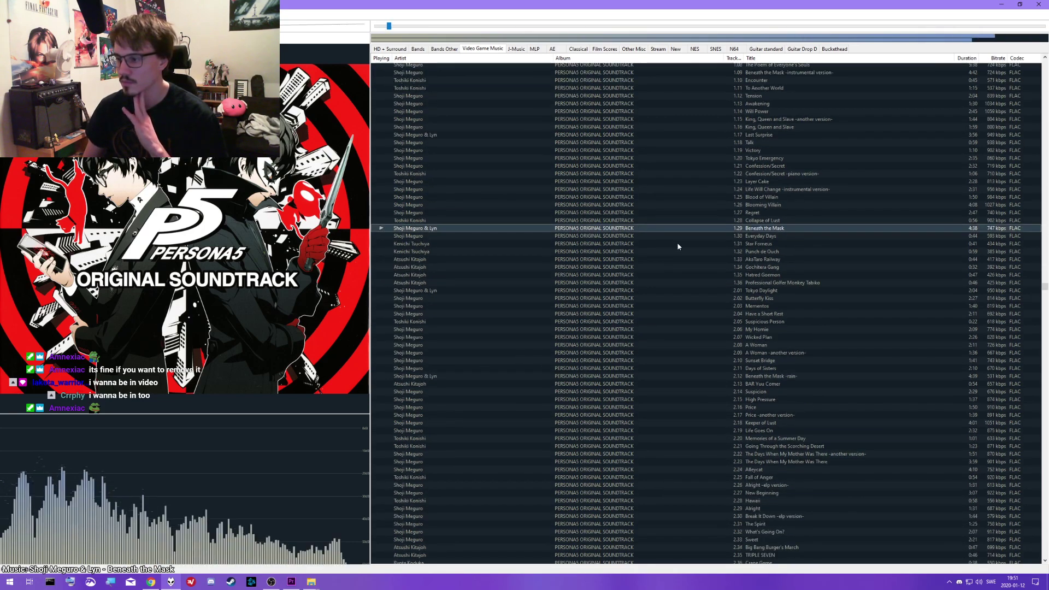
scroll(678, 246, "down", 18)
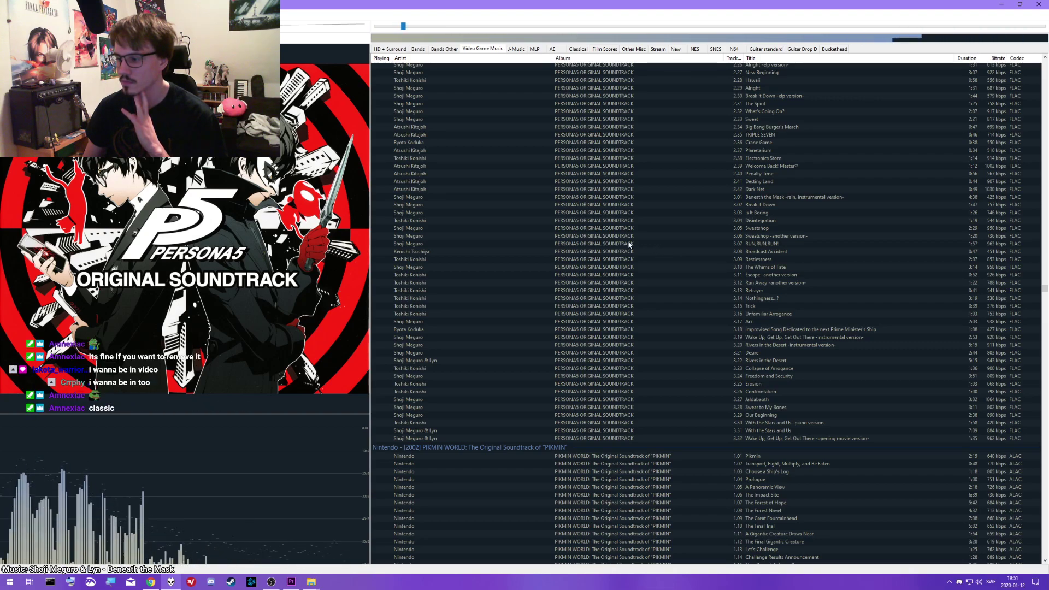
scroll(631, 244, "up", 18)
scroll(529, 201, "up", 10)
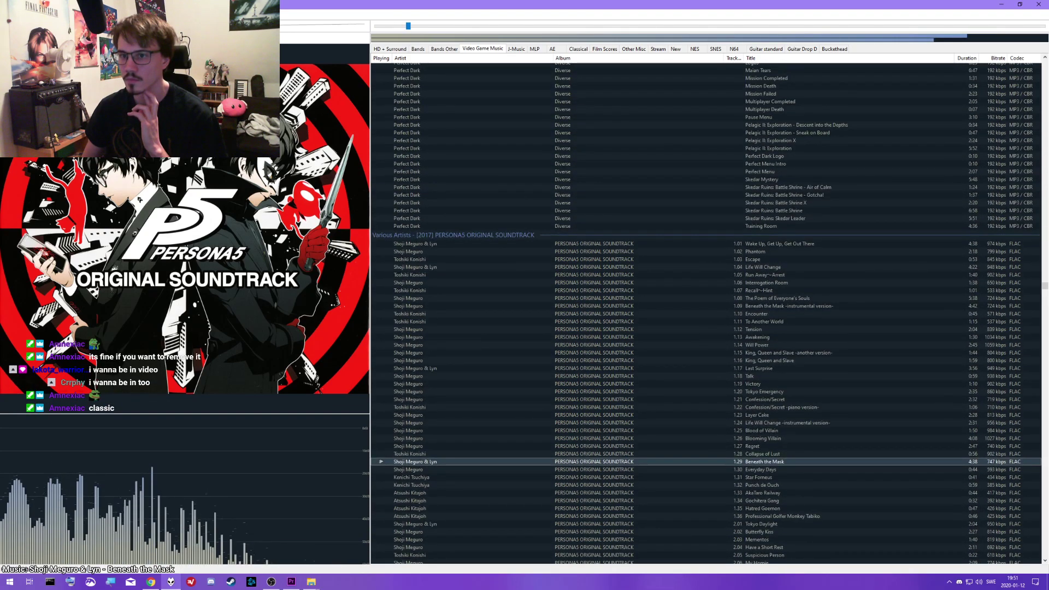
scroll(586, 241, "down", 10)
scroll(616, 227, "up", 6)
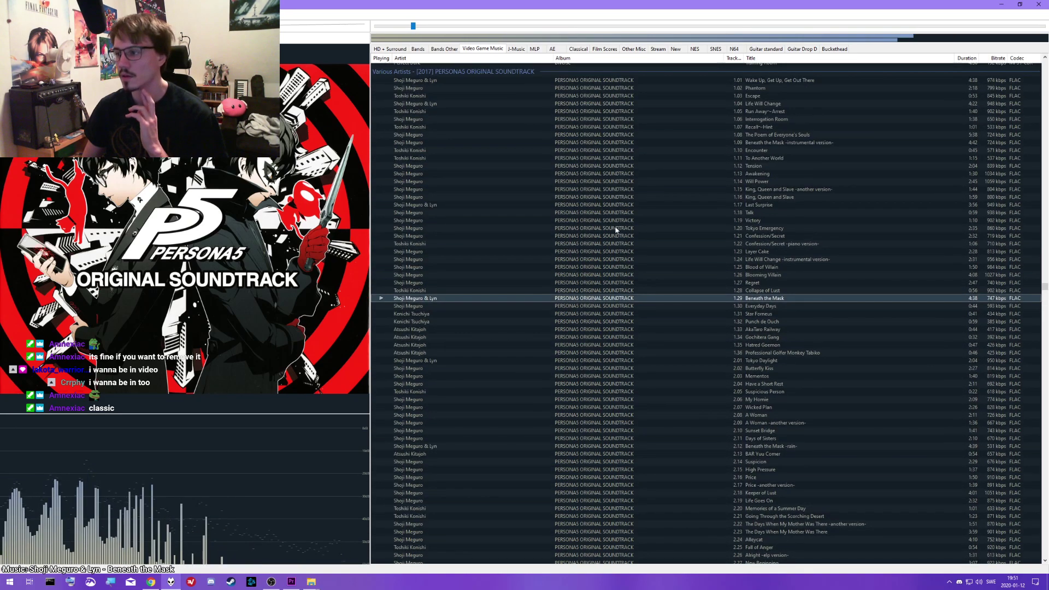
left_click(450, 26)
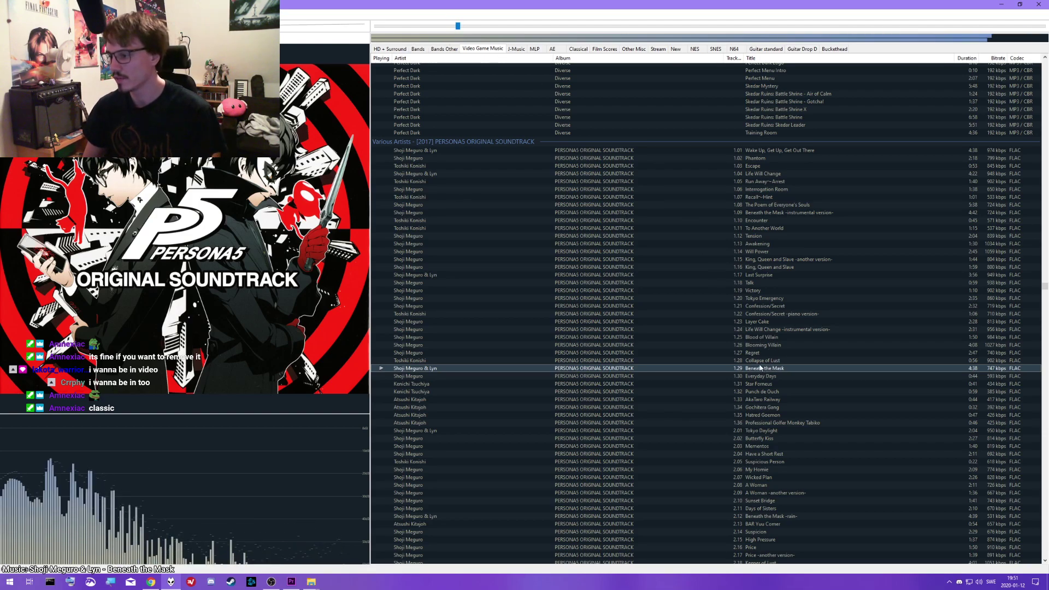
- Play Beneath the Mask -rain- from disc 2 of the Persona 5 soundtrack
left_click(777, 360)
scroll(765, 364, "down", 3)
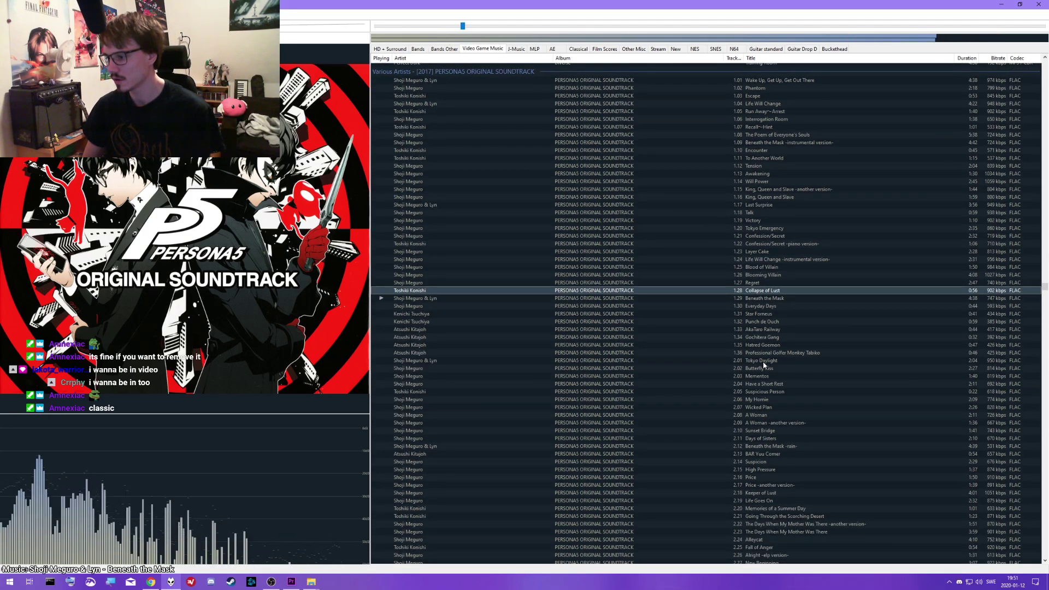
double_click(766, 446)
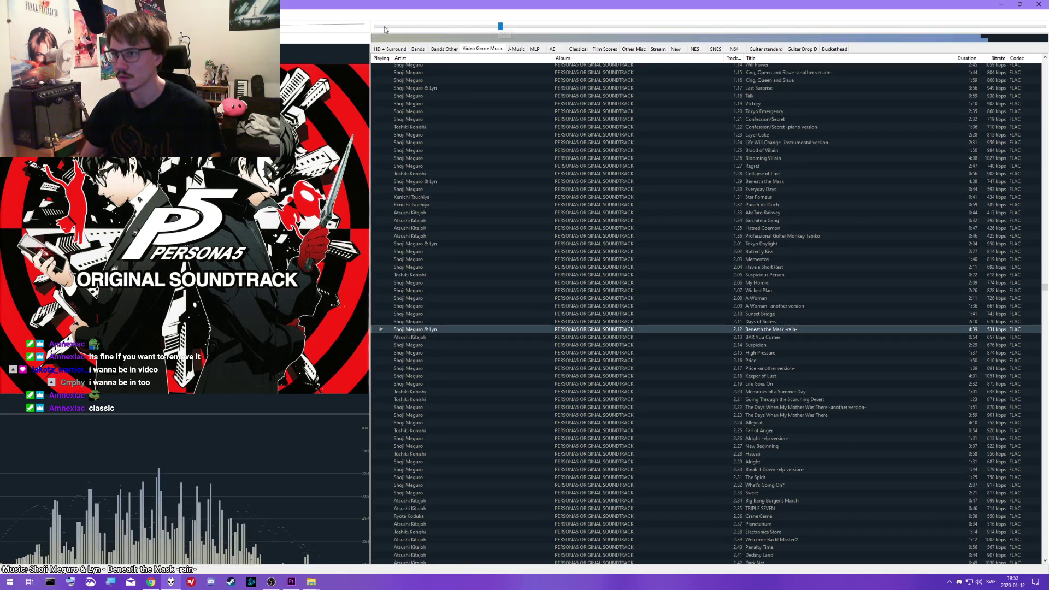
- Look through the remaining soundtrack tracks and play Beneath the Mask -rain, instrumental version- from disc 3
scroll(747, 304, "down", 3)
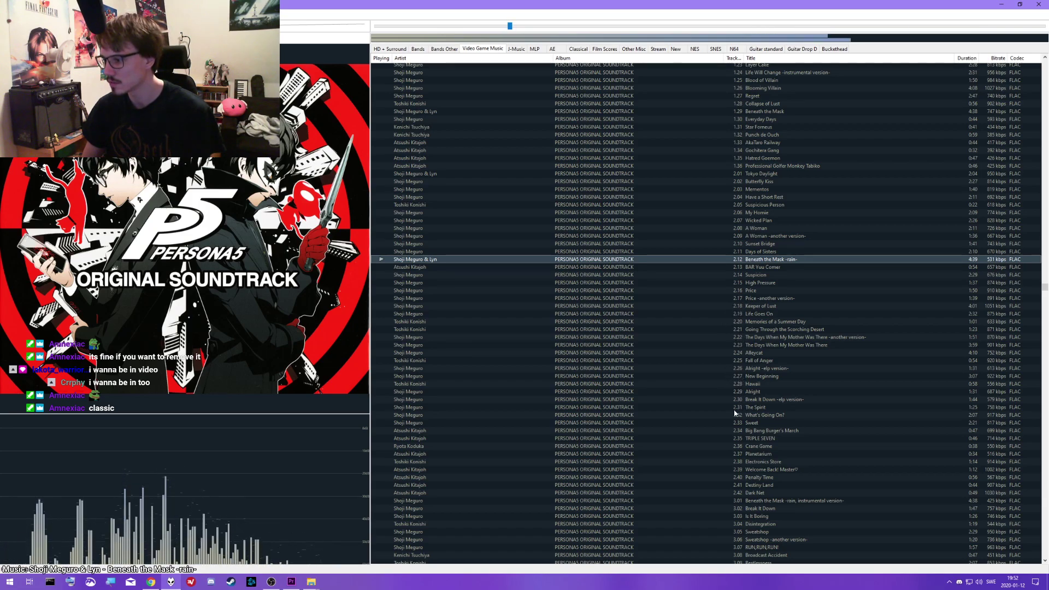
scroll(733, 413, "down", 3)
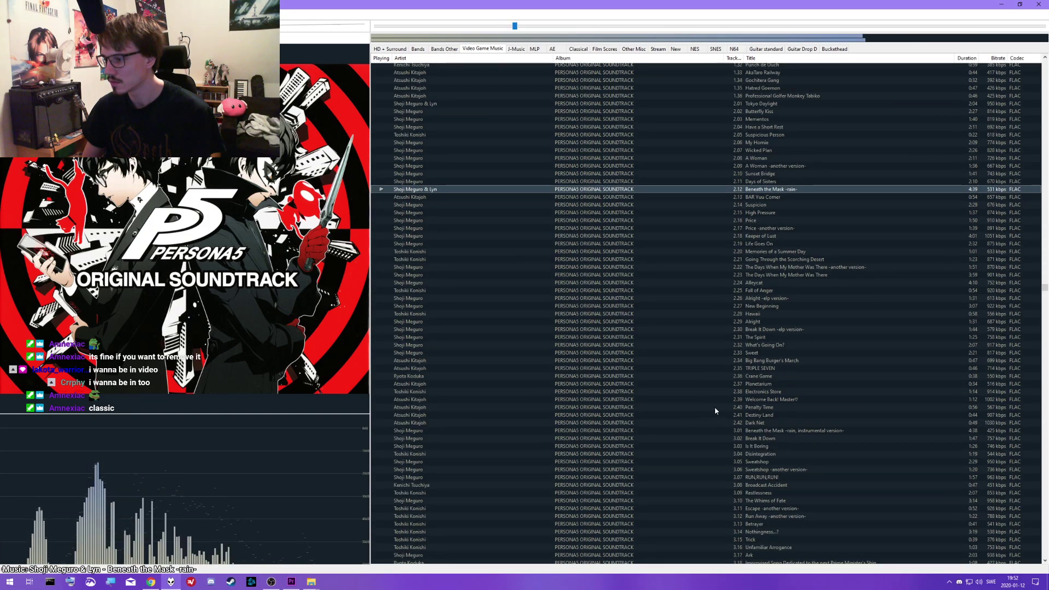
scroll(716, 411, "down", 2)
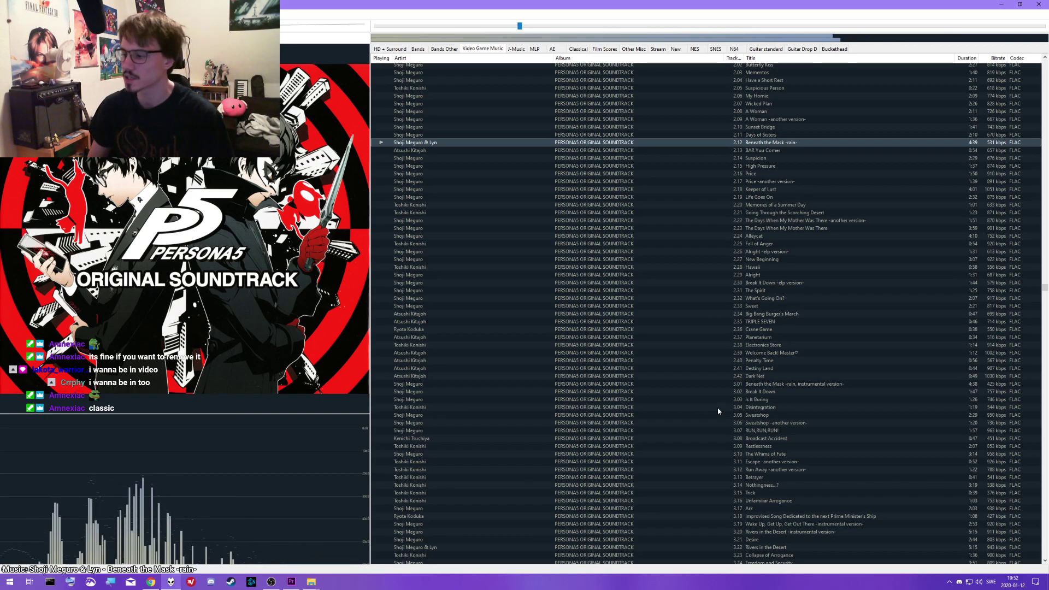
scroll(716, 411, "down", 2)
scroll(689, 405, "down", 3)
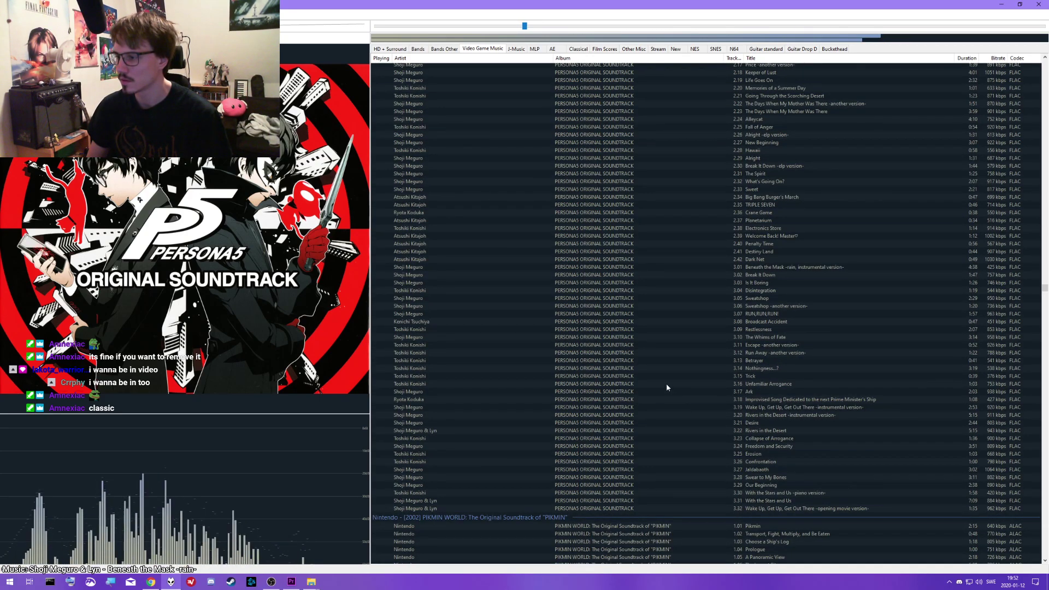
double_click(705, 266)
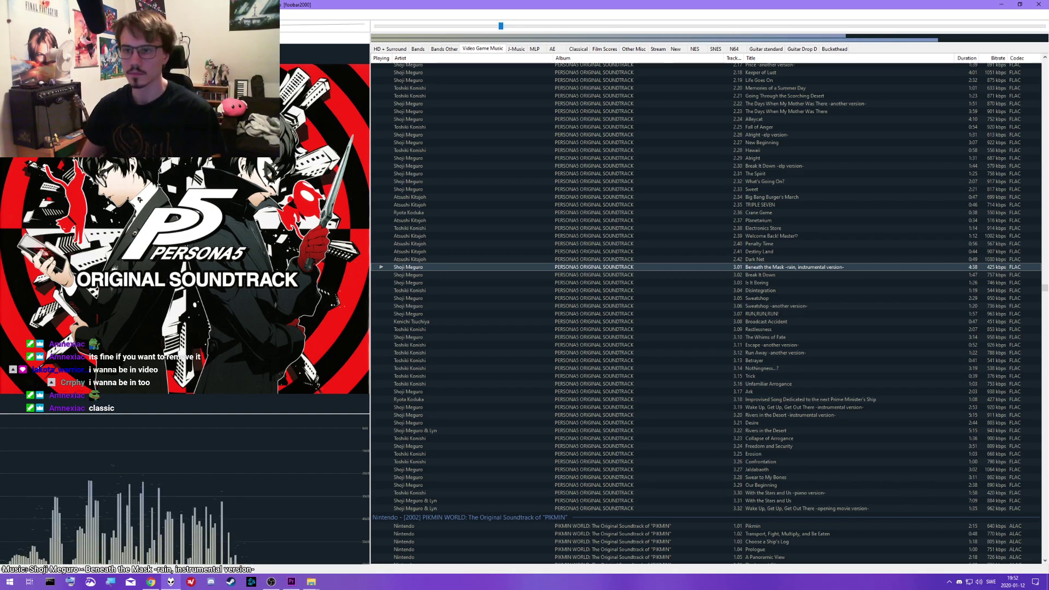
- Open the conversion settings for track 1.01, Wake Up, Get Up, Get Out There
scroll(623, 290, "up", 20)
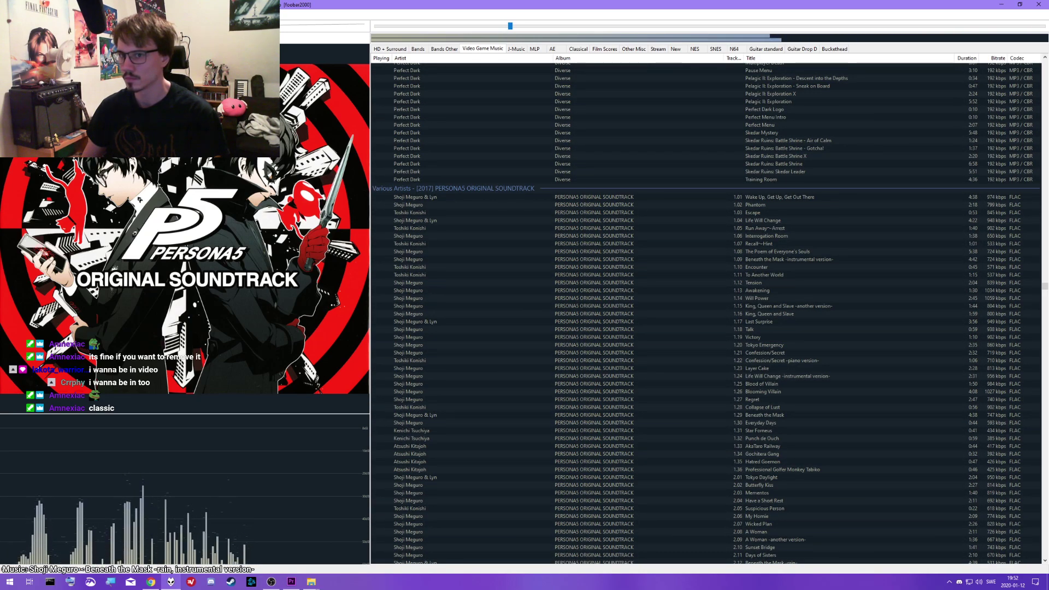
scroll(658, 217, "down", 1)
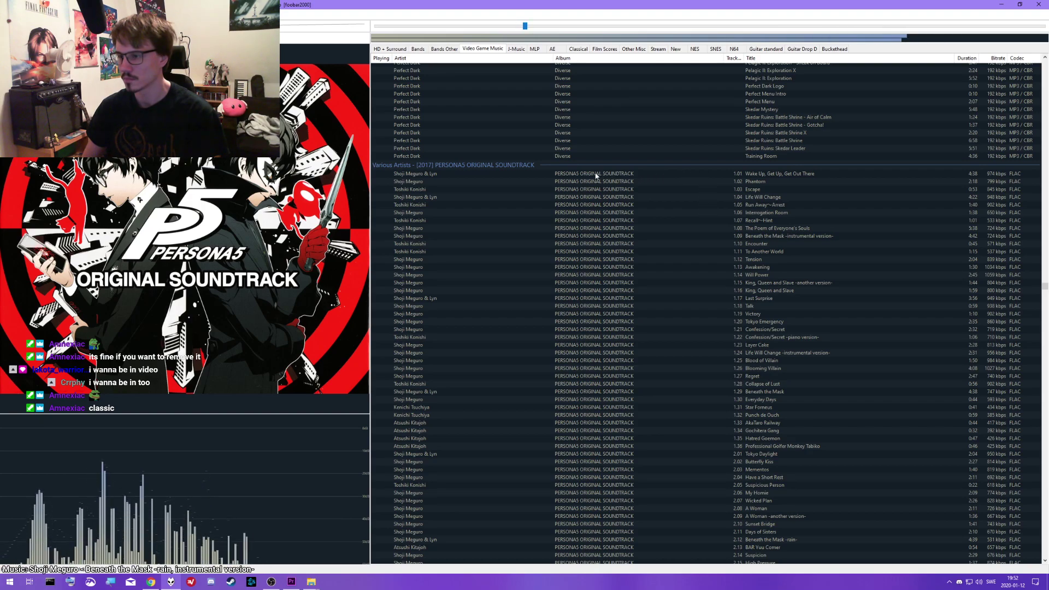
key("XF86AudioStop")
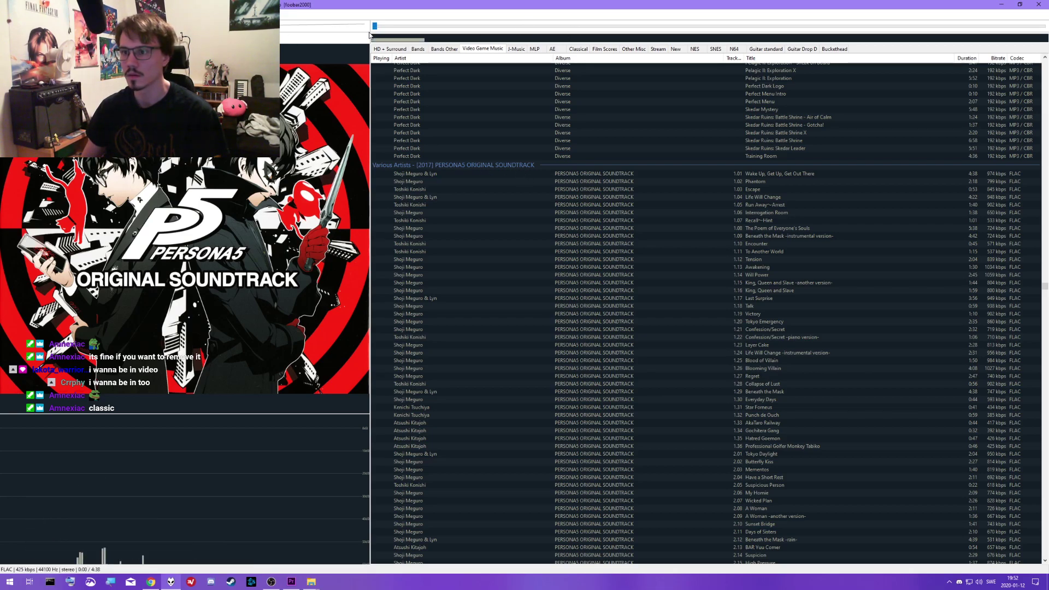
right_click(749, 188)
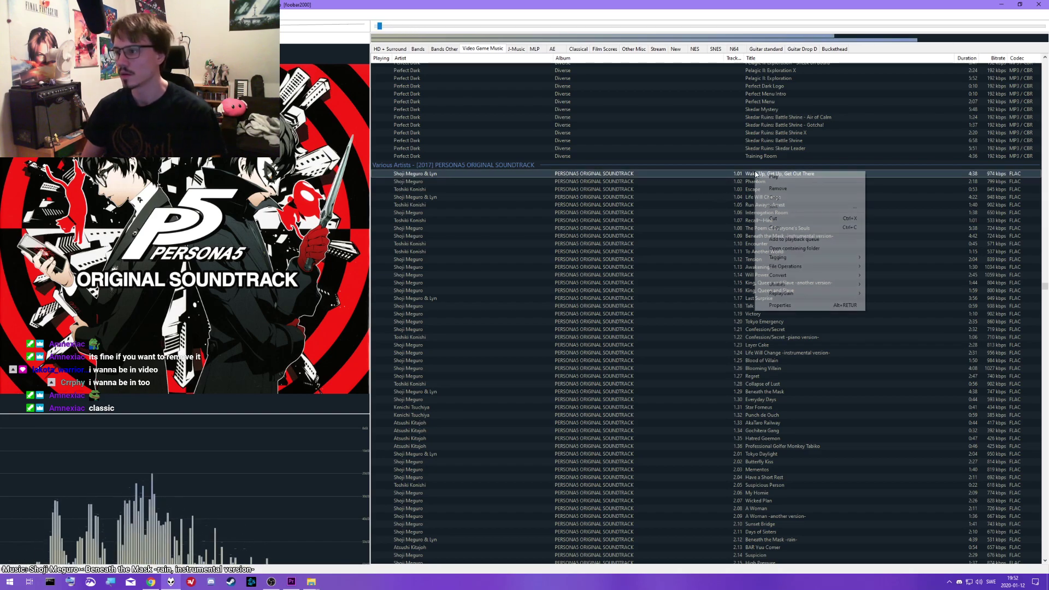
mouse_move(820, 274)
left_click(892, 275)
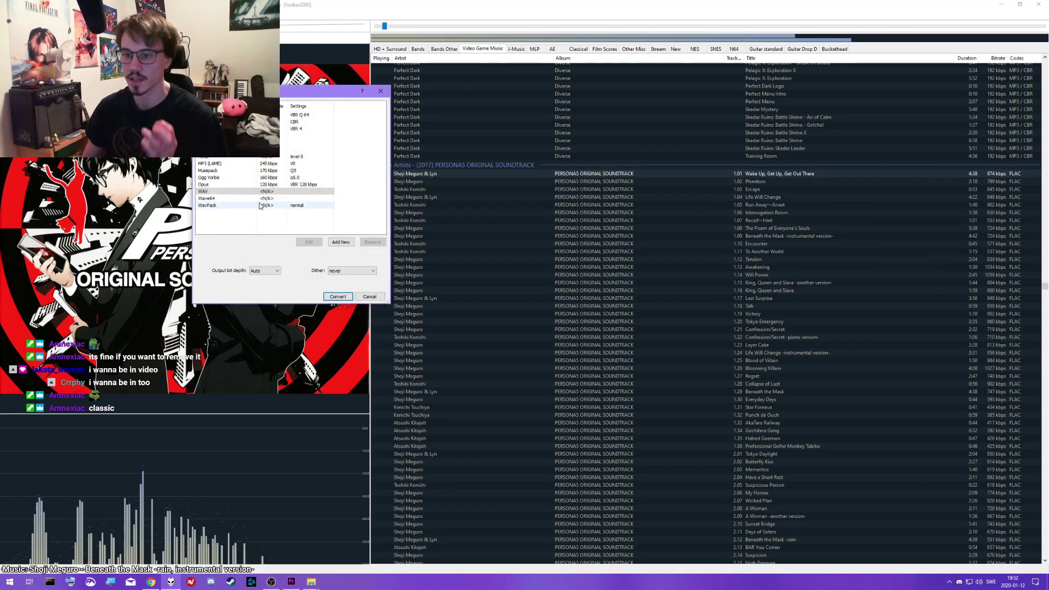